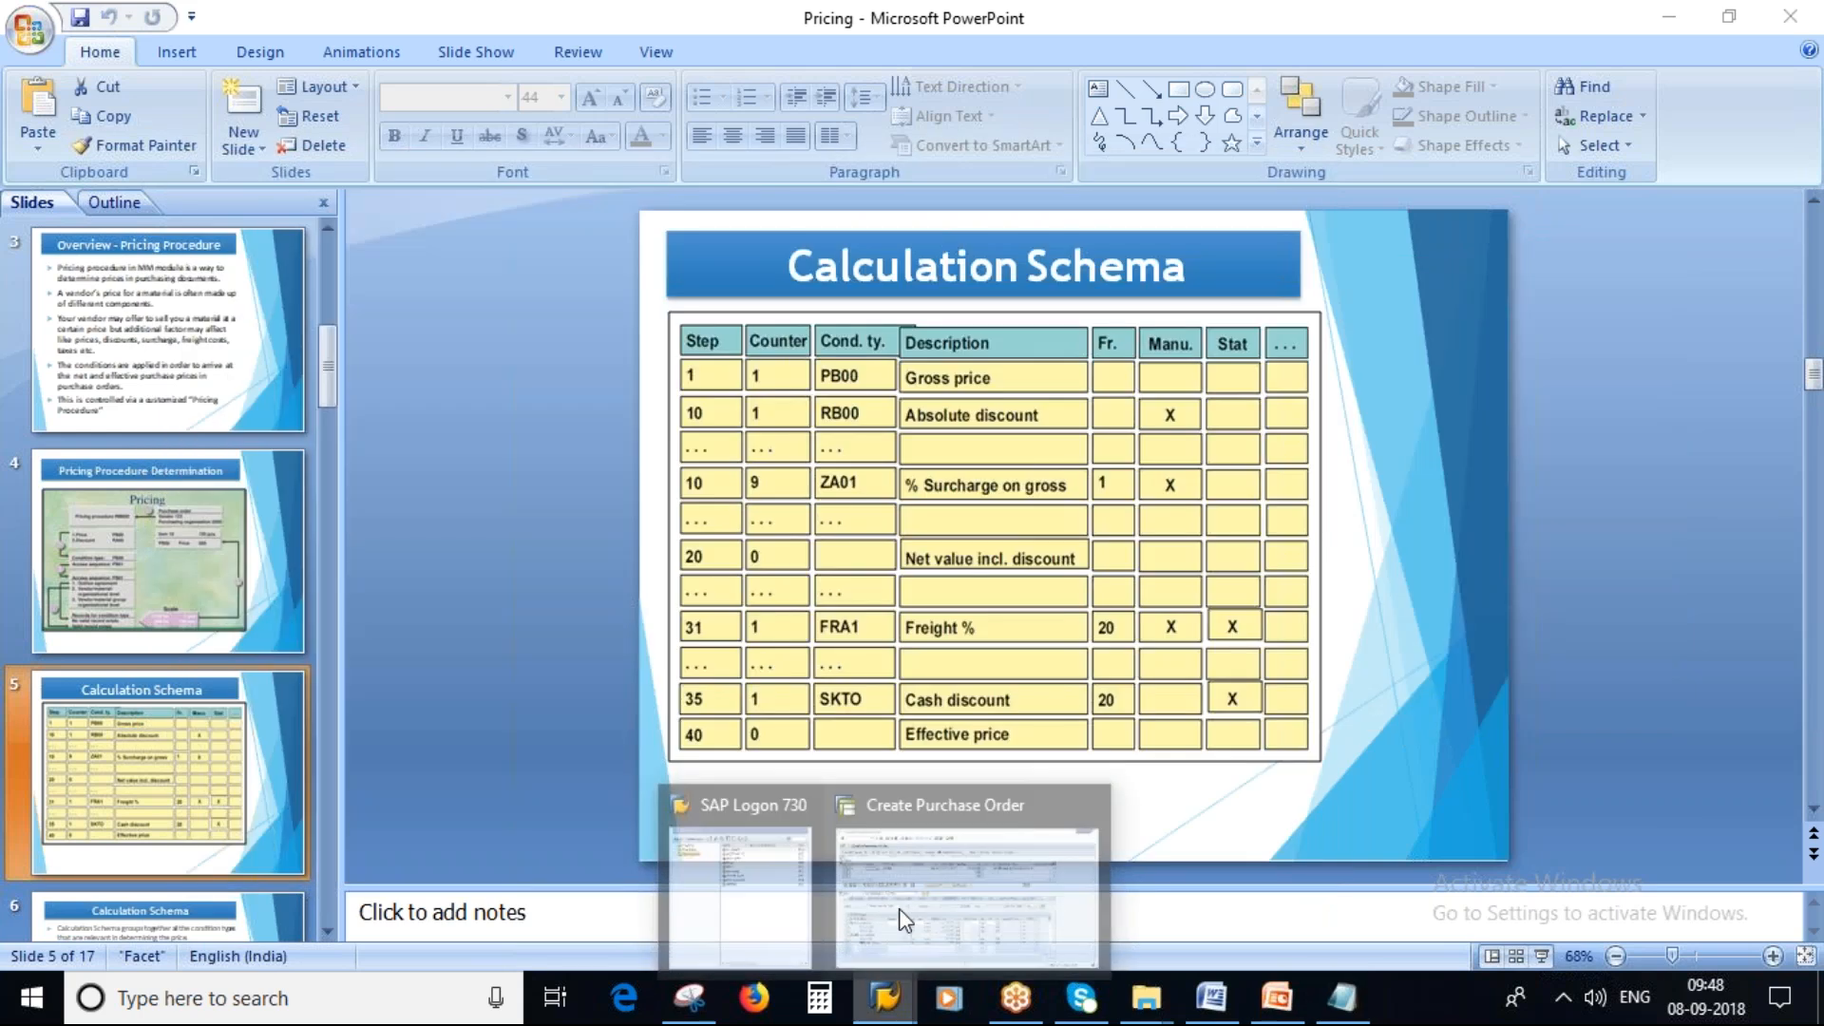
Switch to the purchase order and open the pricing analysis for the item's conditions.
click(903, 917)
scroll(271, 600, up, 1)
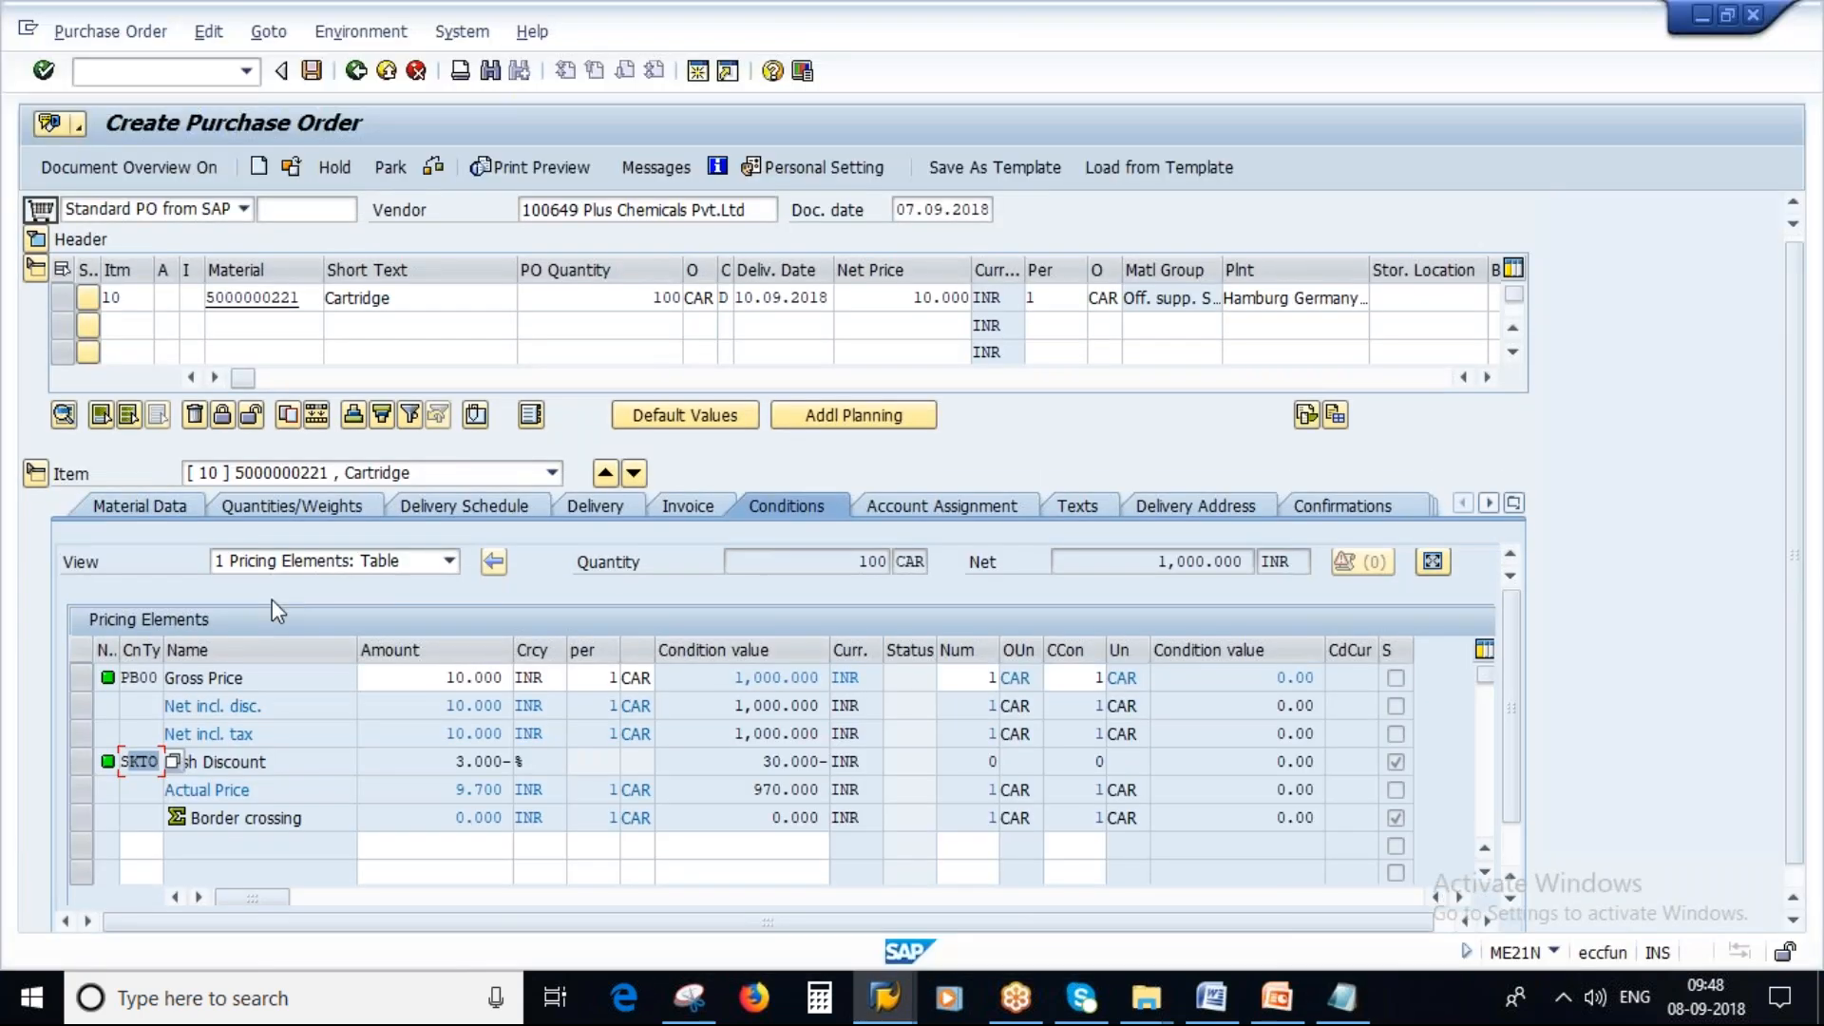
drag(1797, 602, 1799, 597)
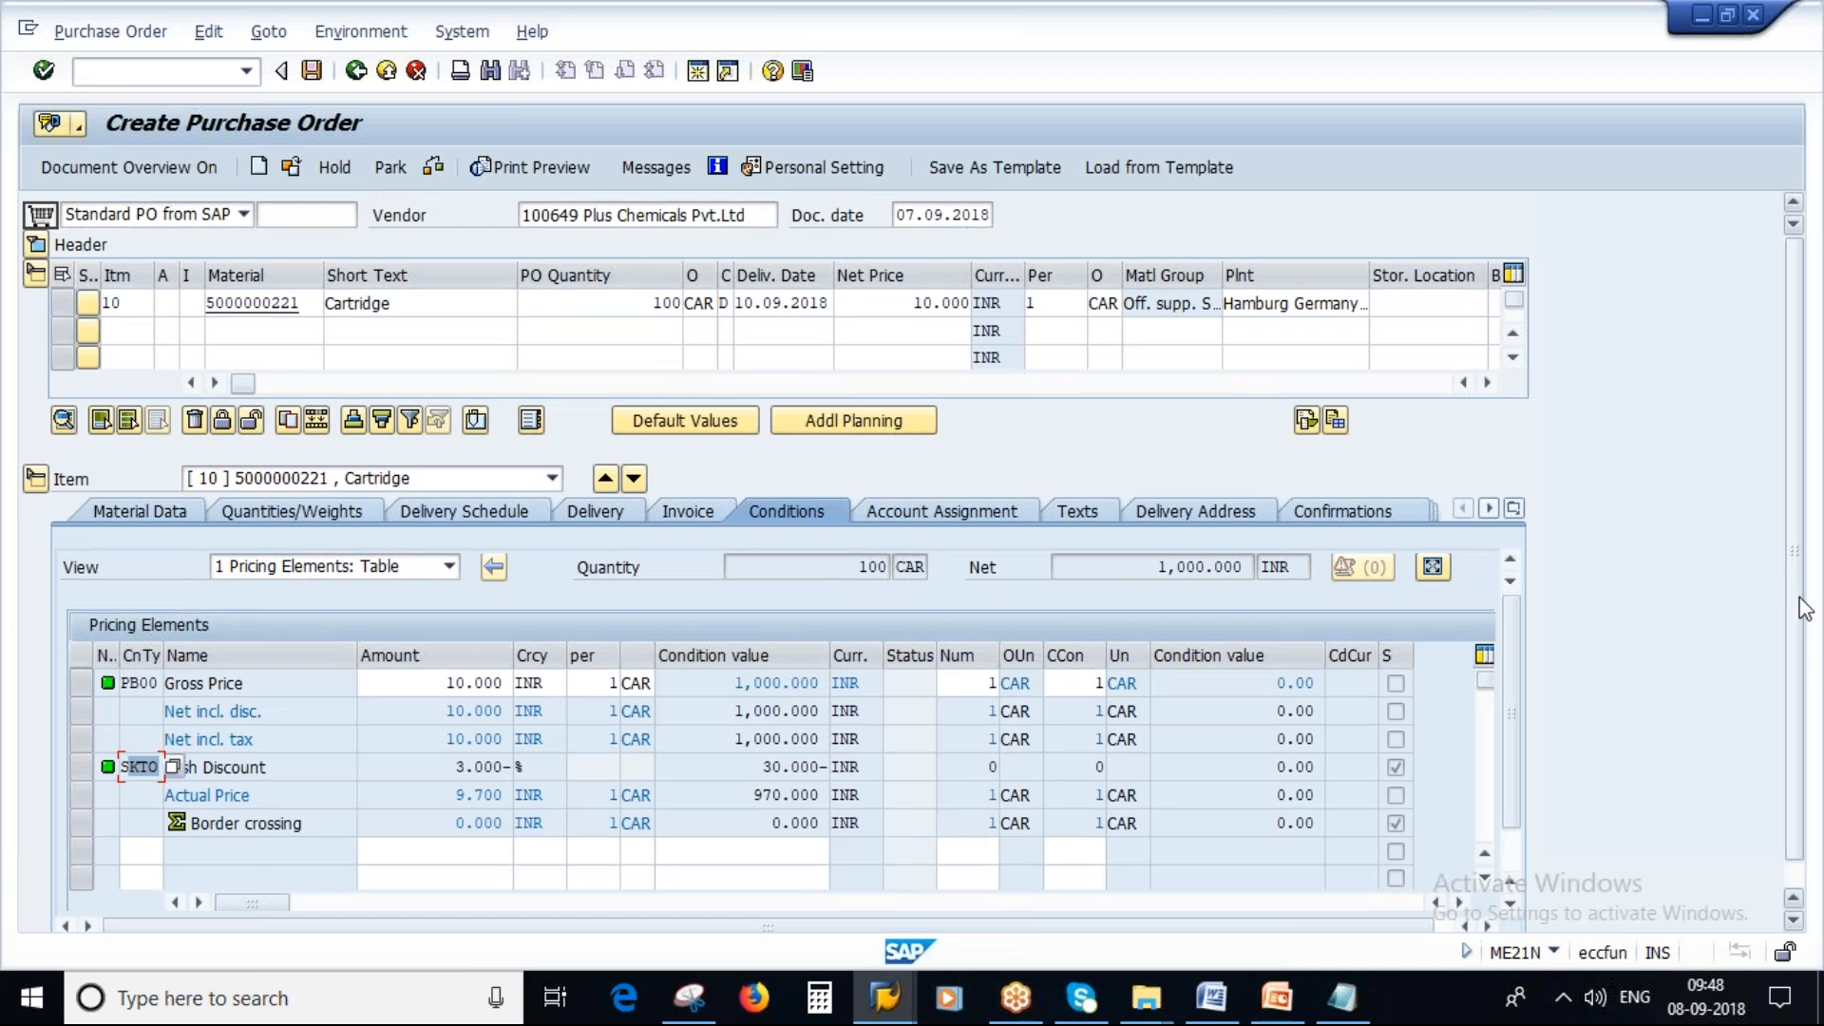
scroll(1803, 608, down, 1)
scroll(1513, 788, down, 1)
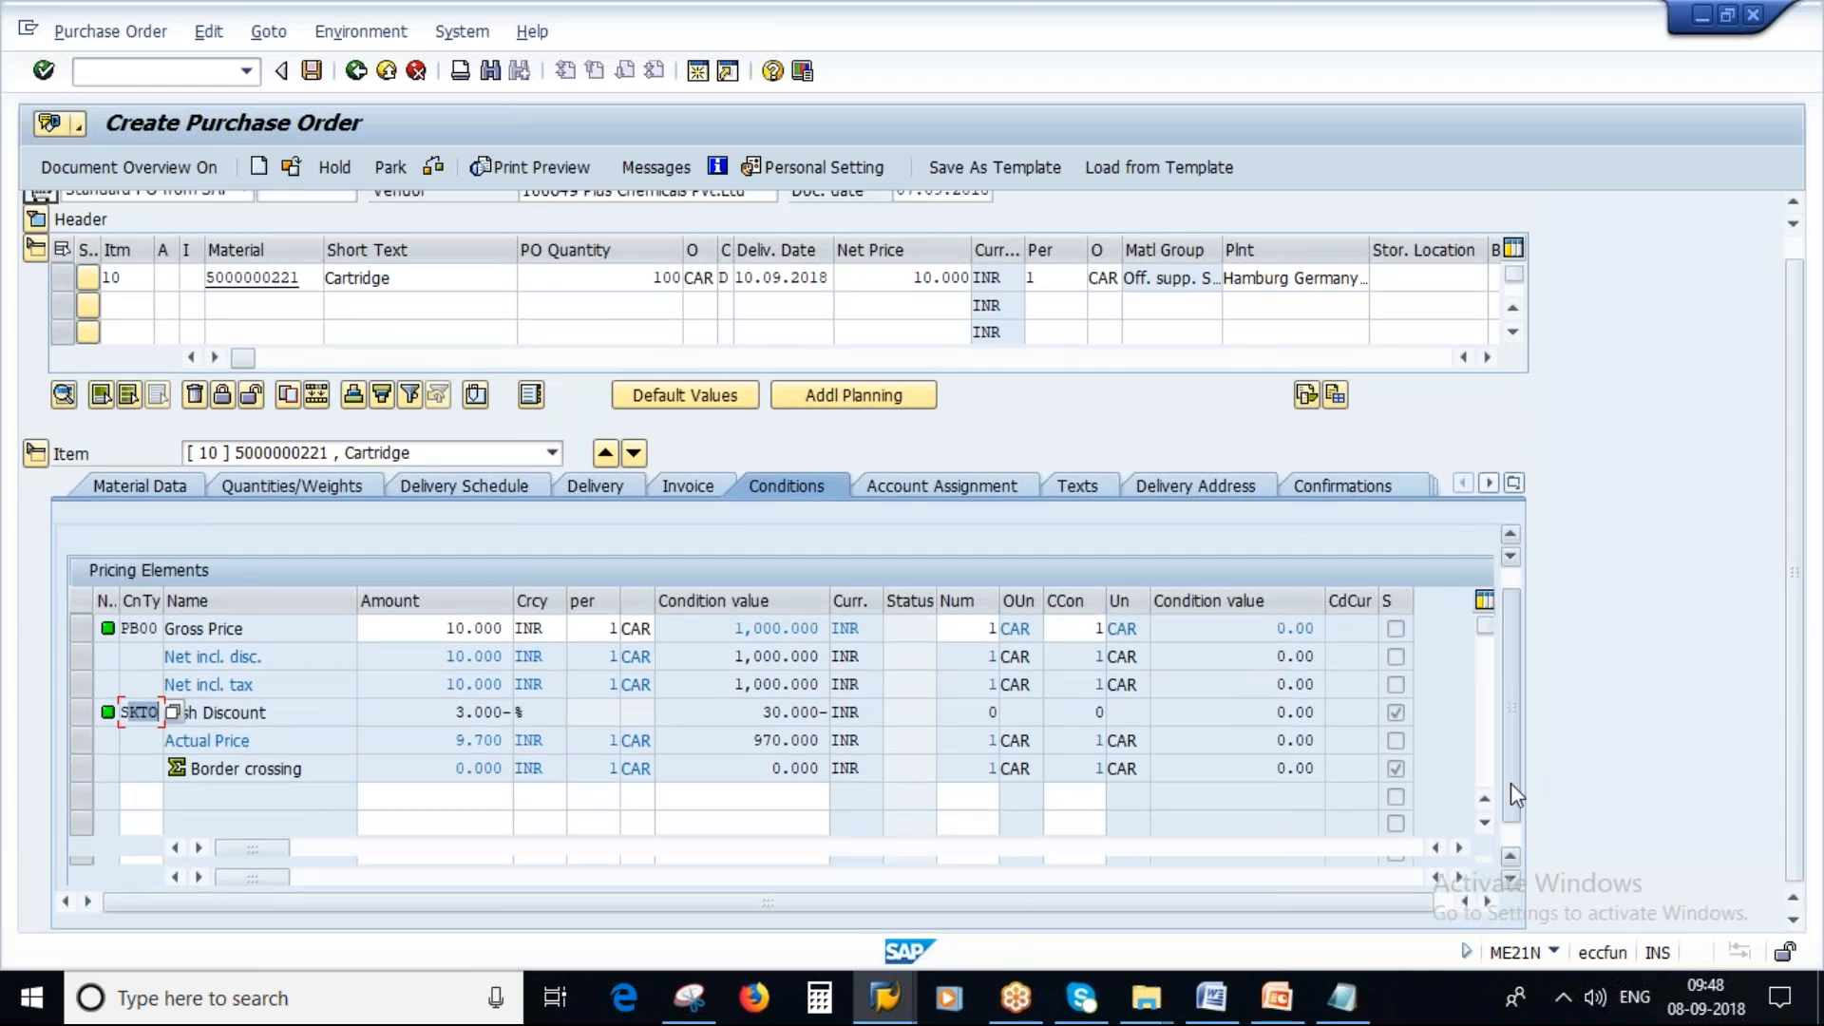
scroll(1510, 783, down, 1)
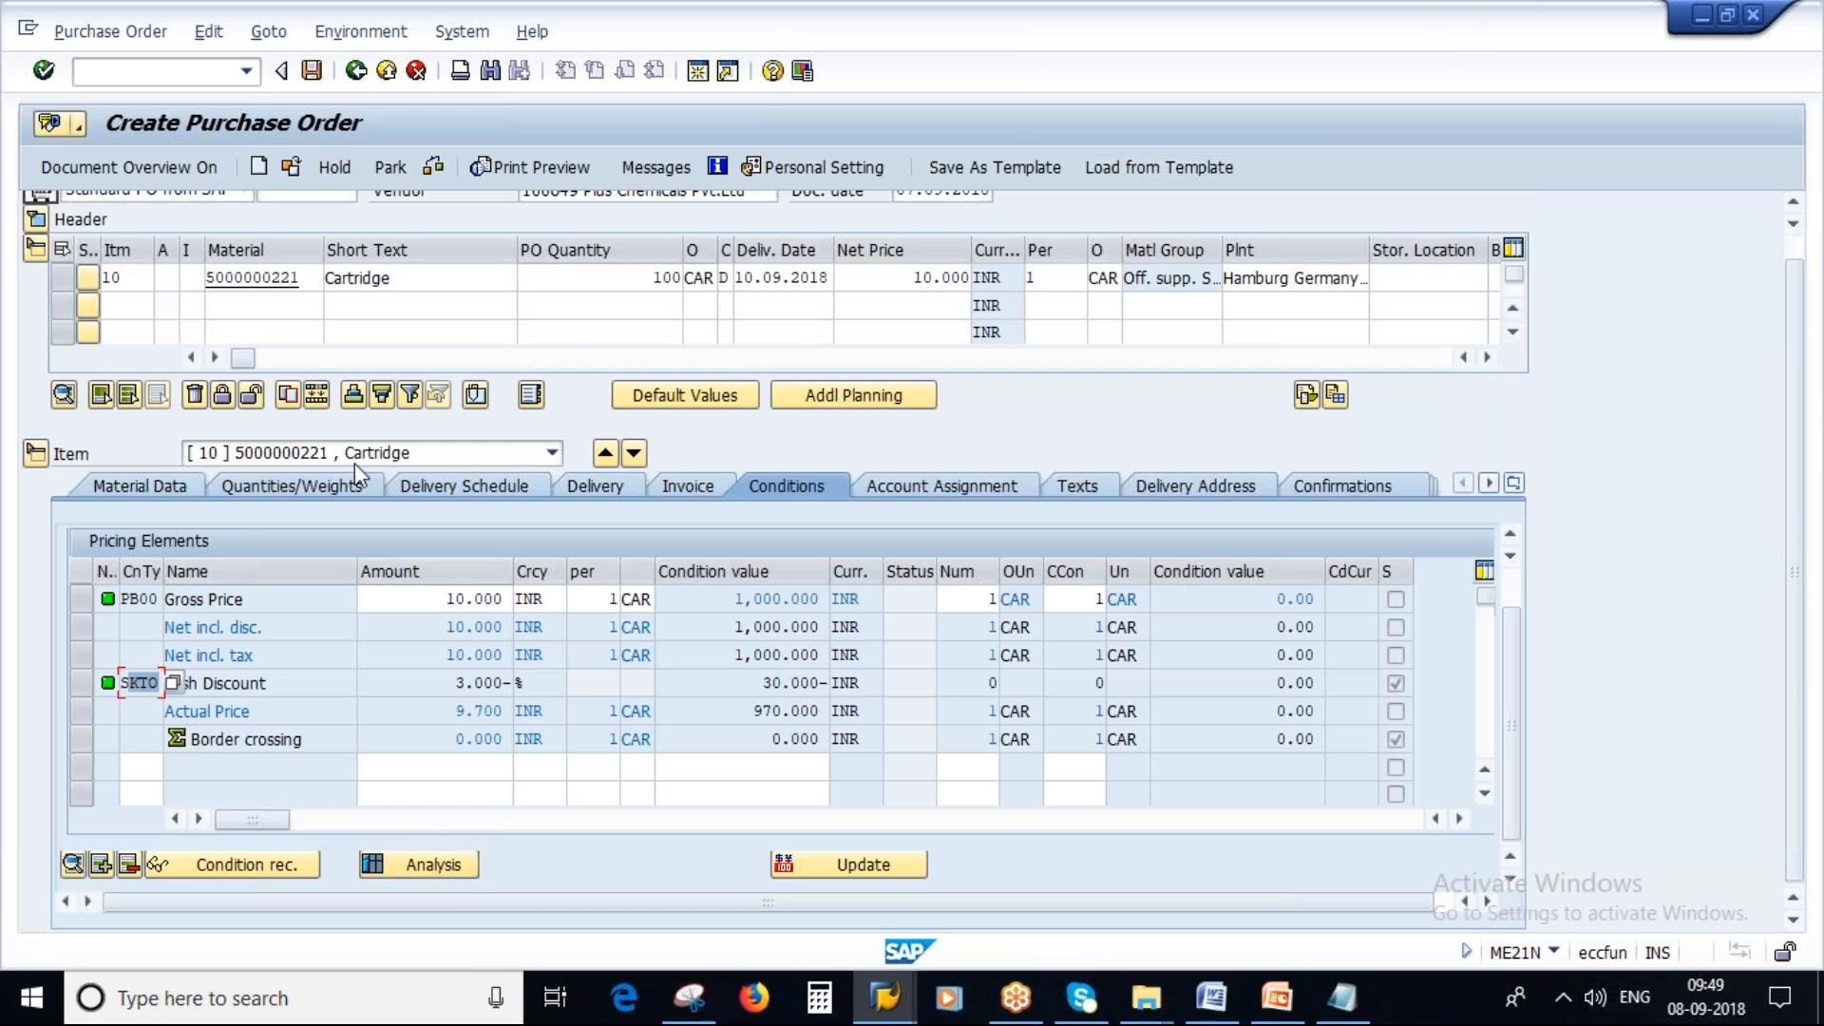
click(435, 866)
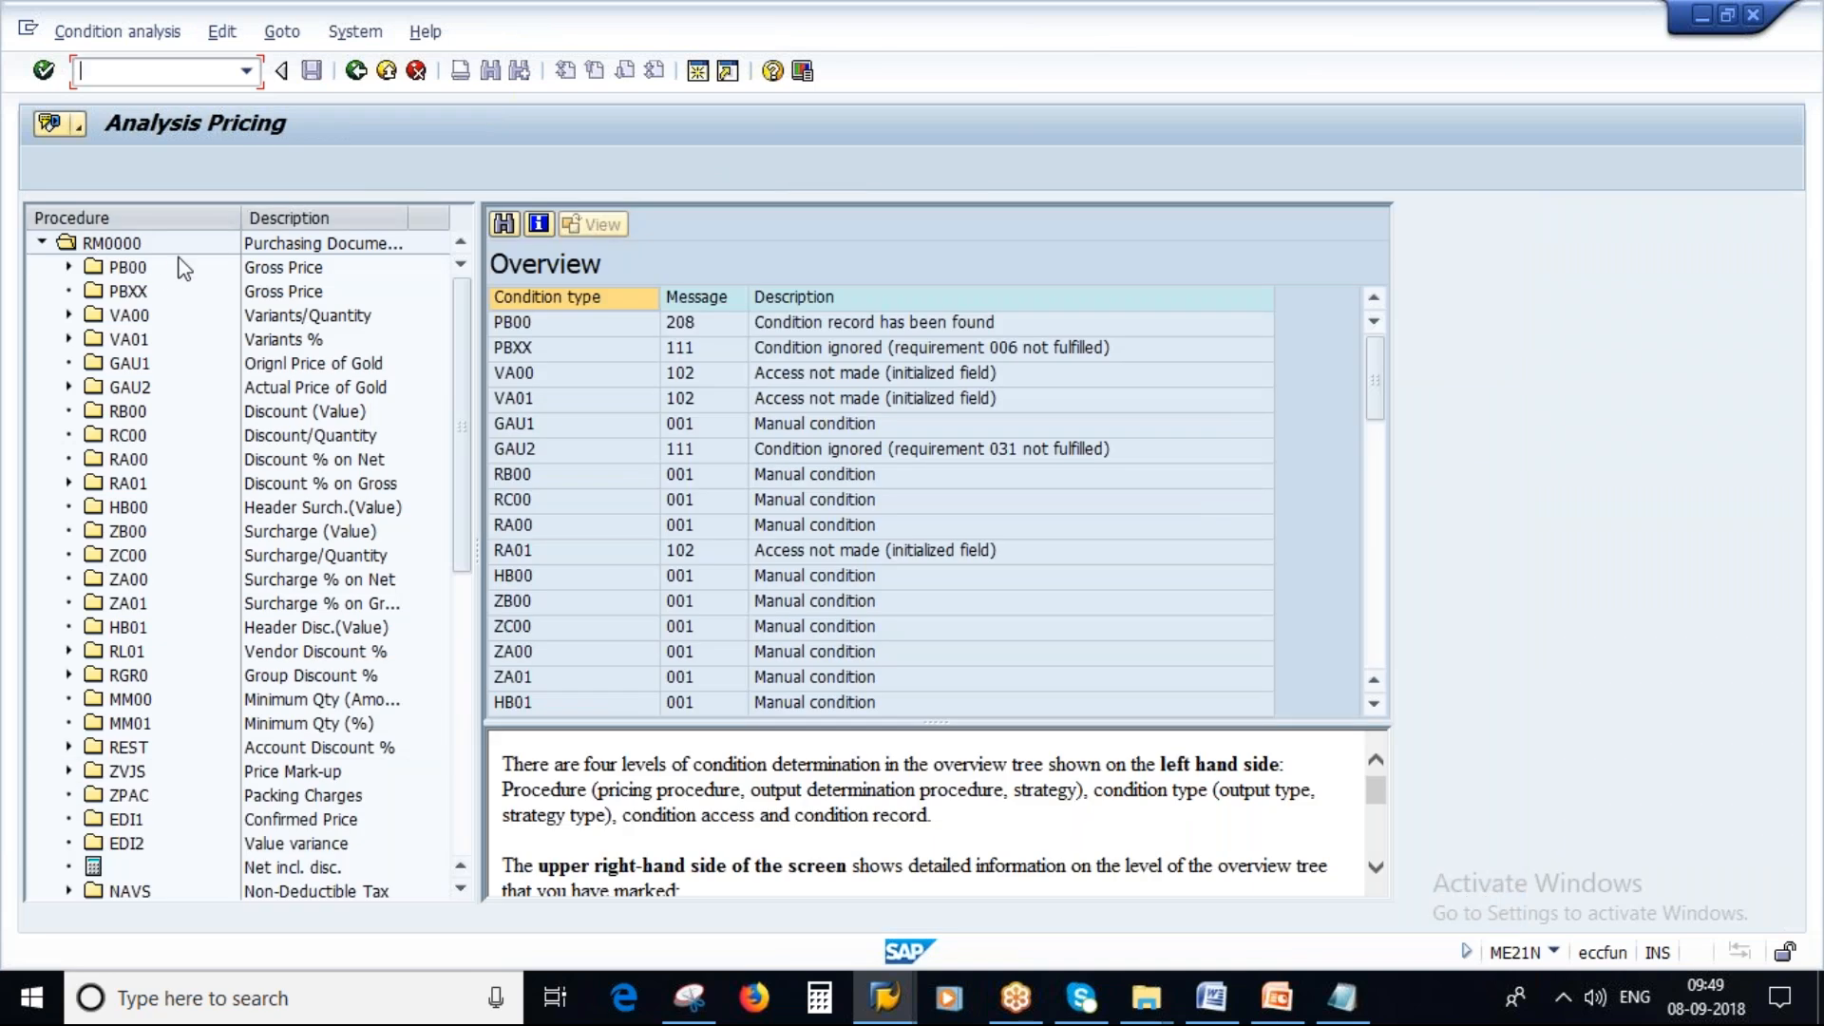
Show the Pricing Procedure Determination slide in the presentation.
click(1277, 997)
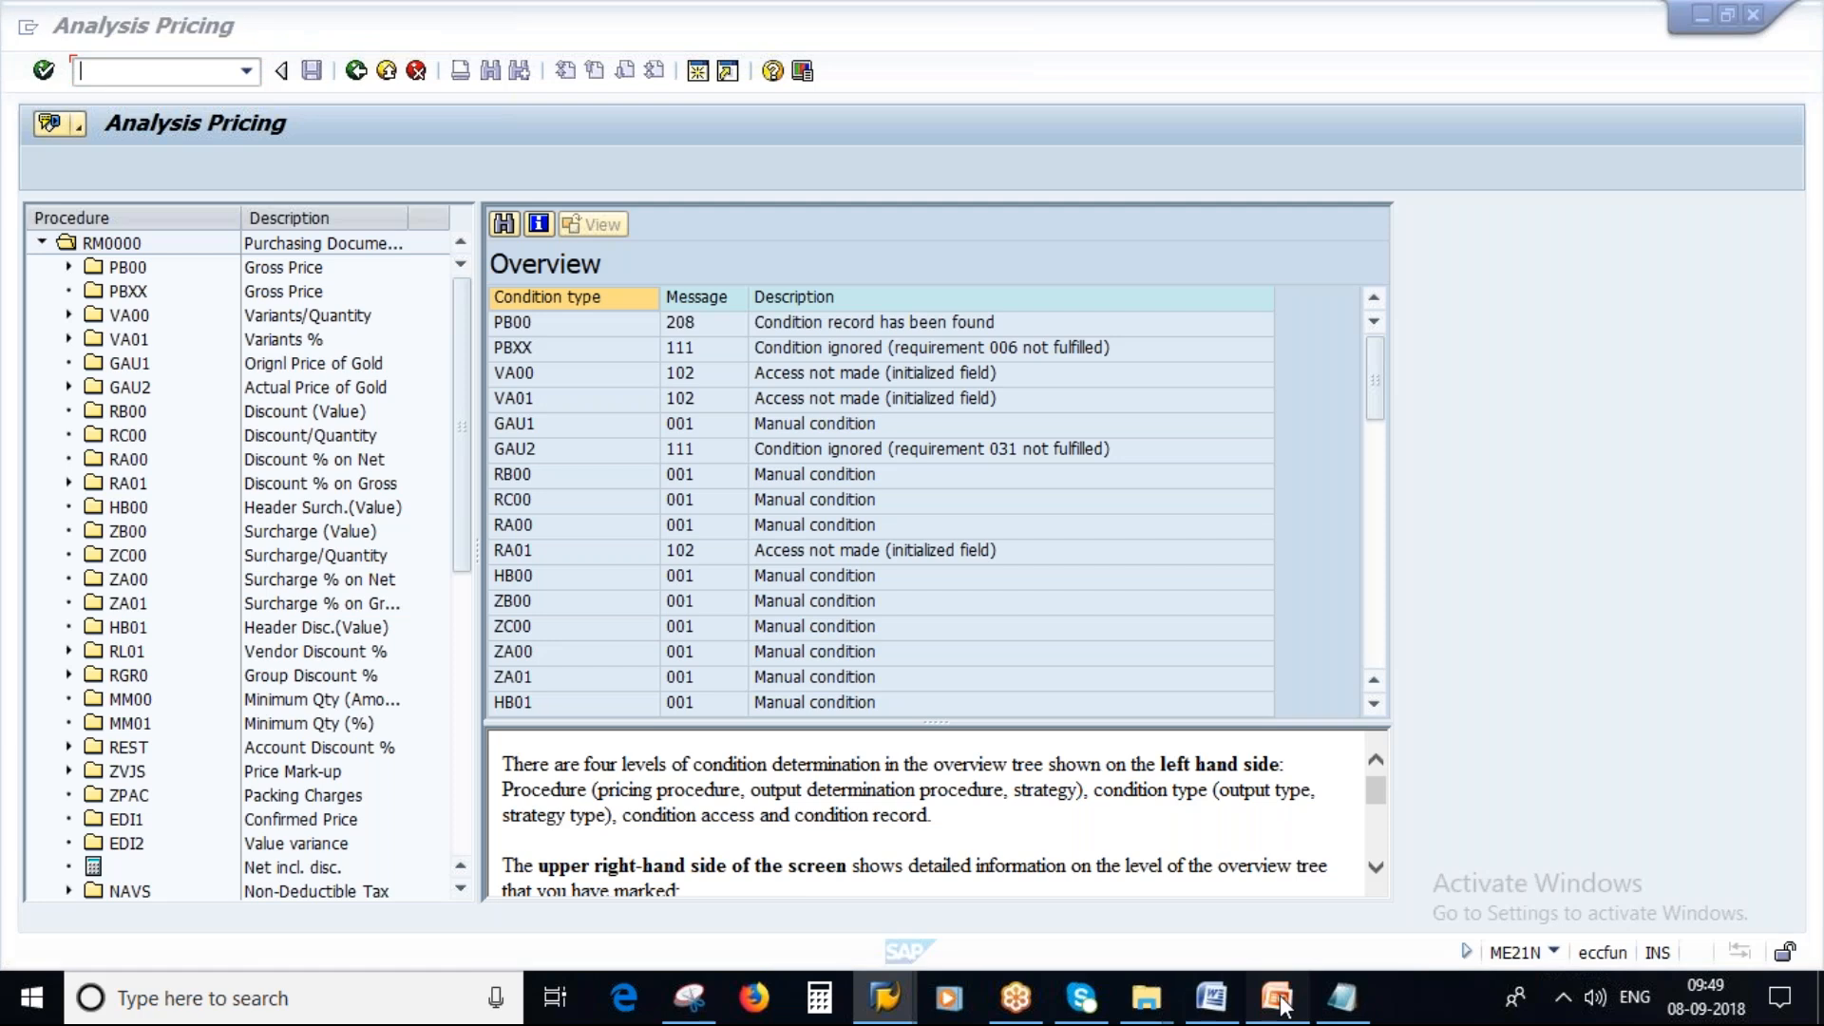
key(Page_Up)
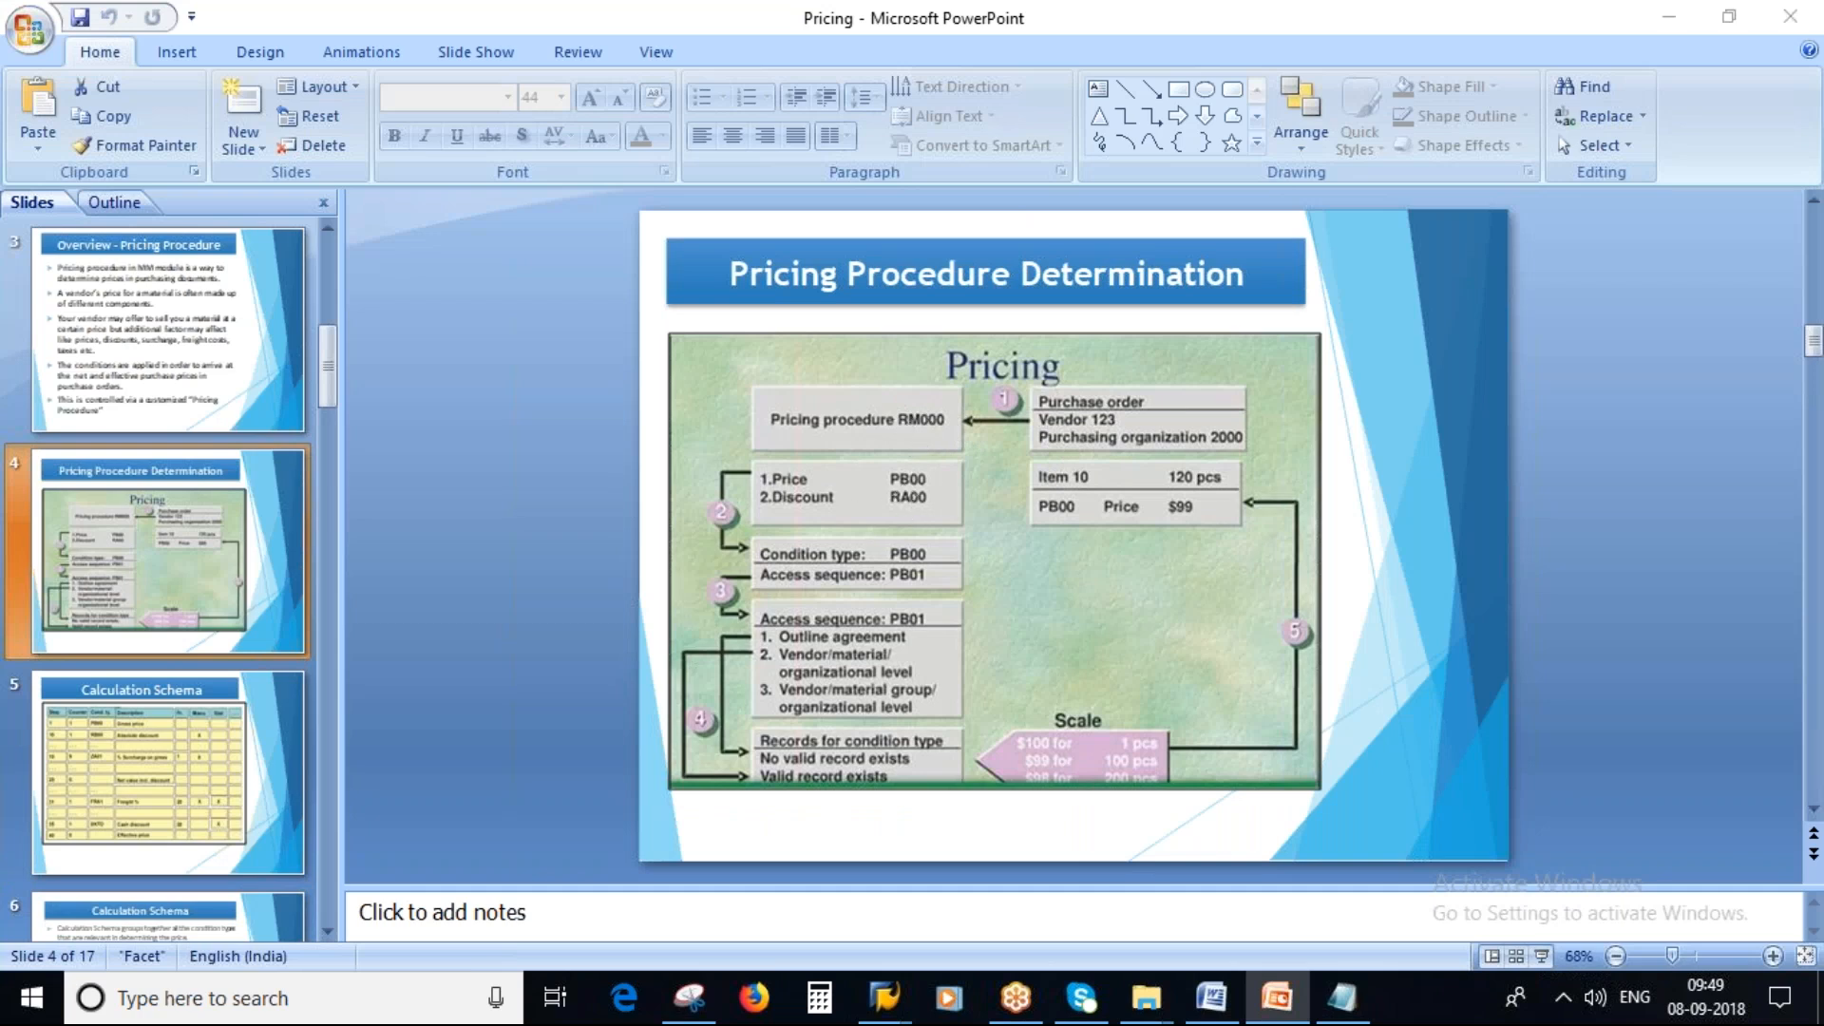
Back in the pricing analysis, expand condition types and open the access details of PB00.
key(alt+Tab)
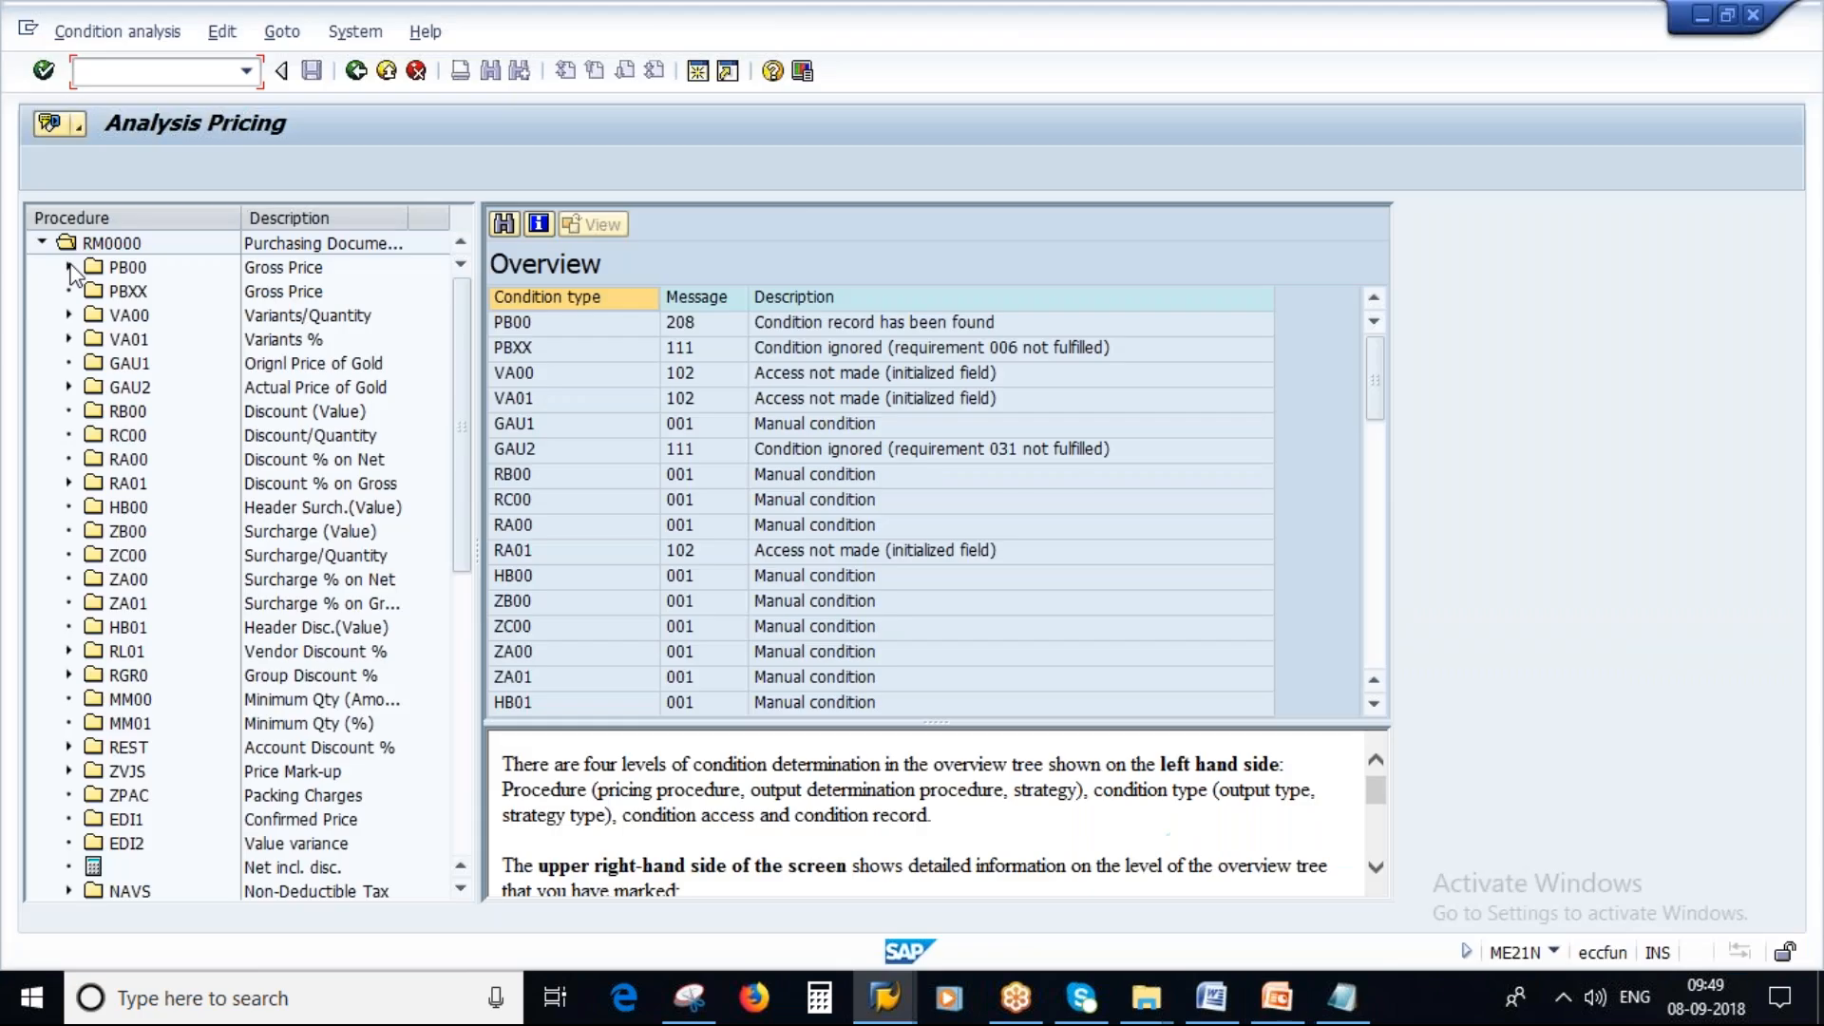
click(69, 267)
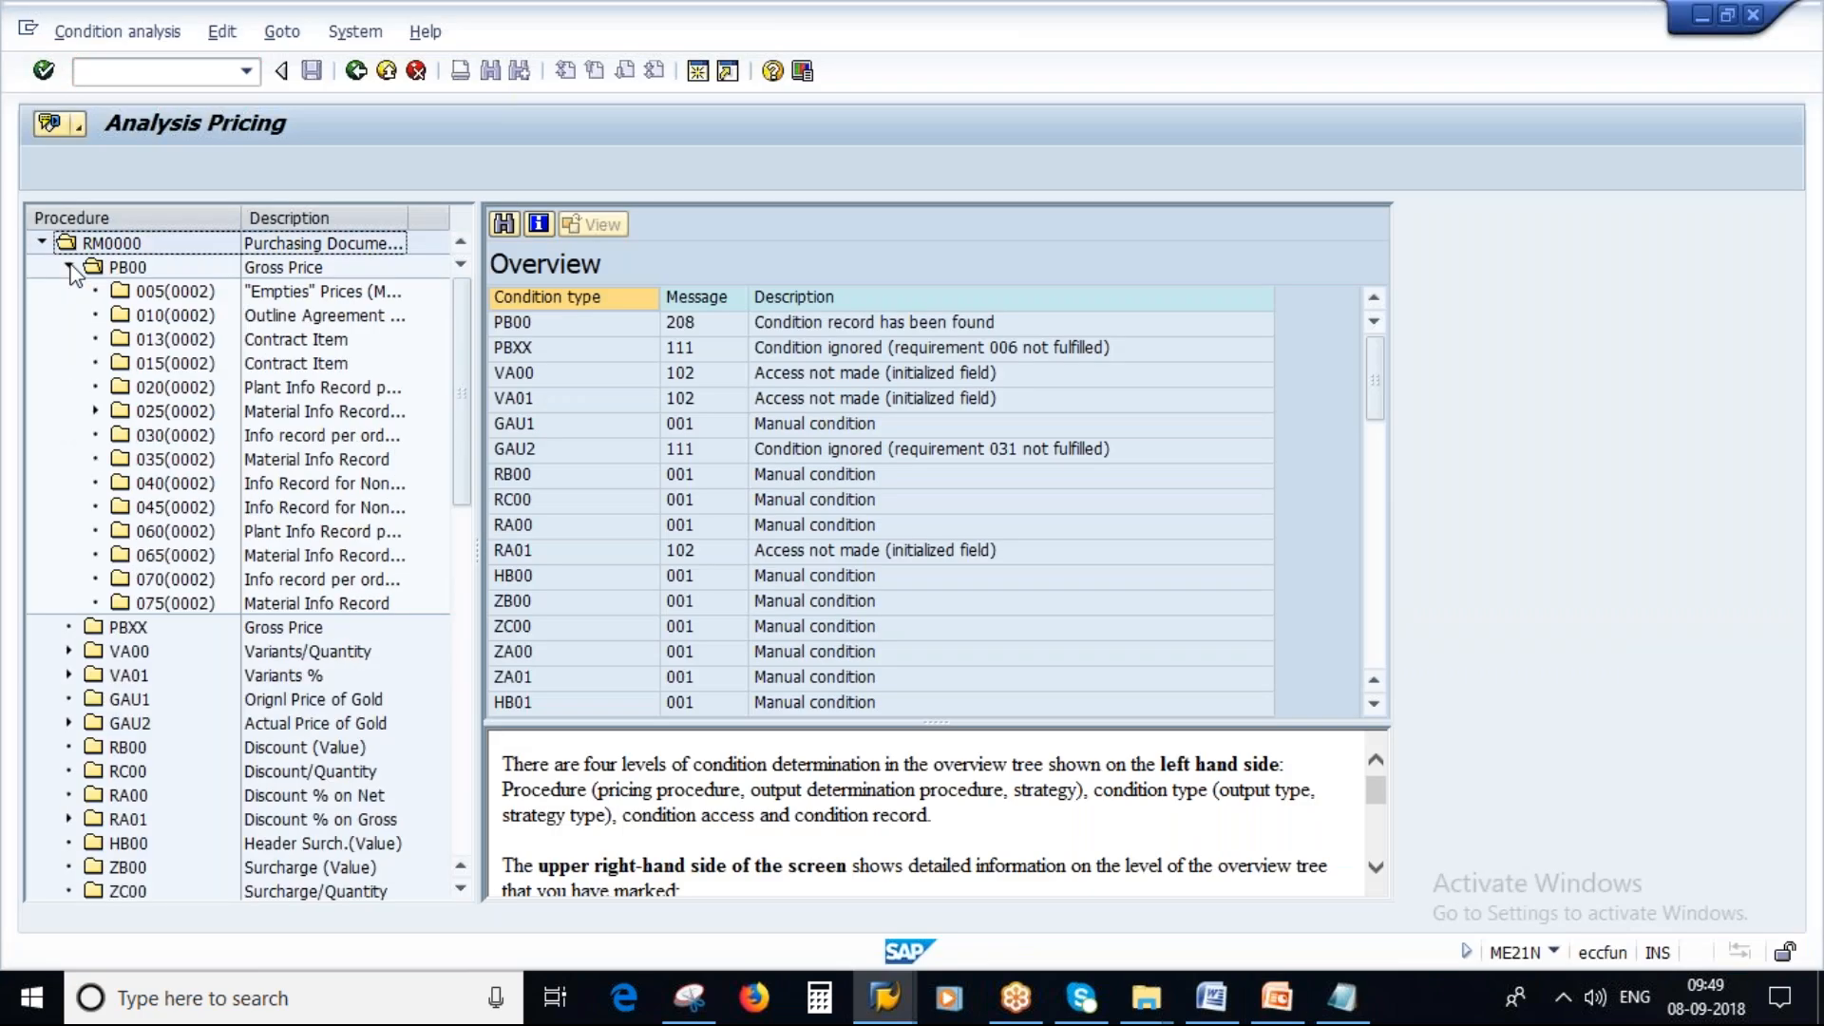
click(70, 267)
click(70, 315)
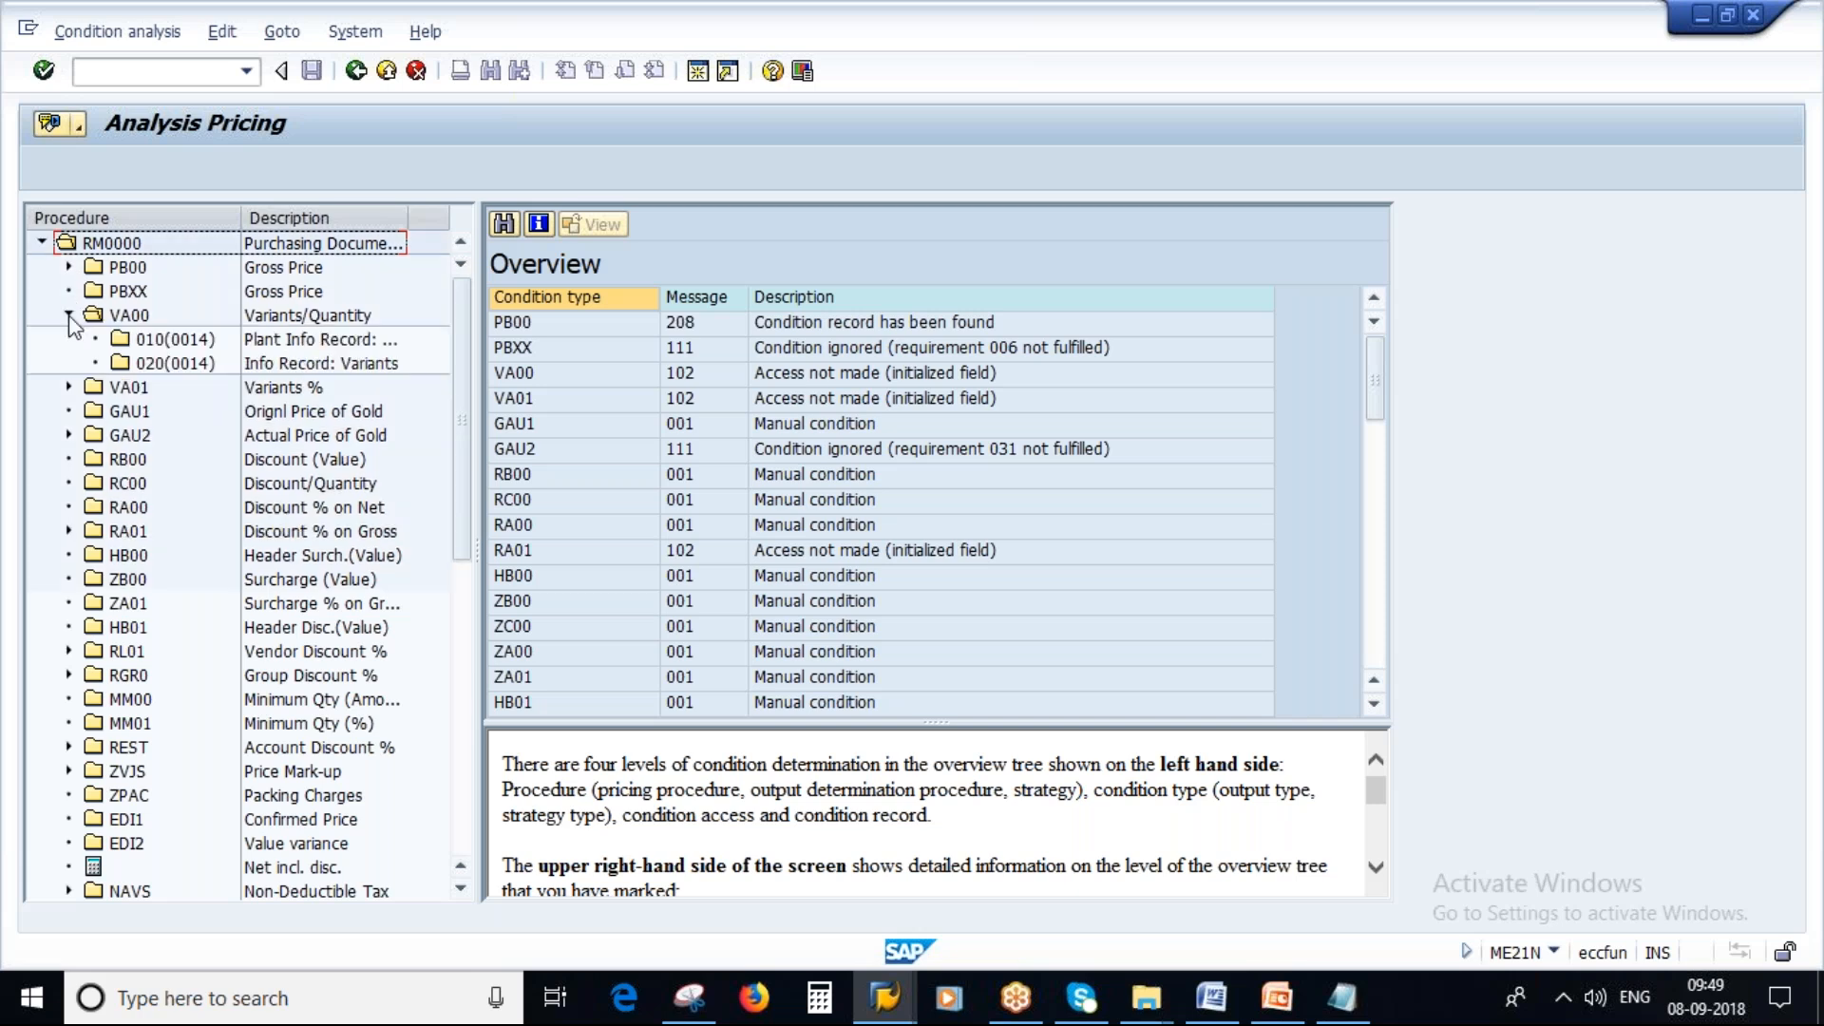
click(68, 316)
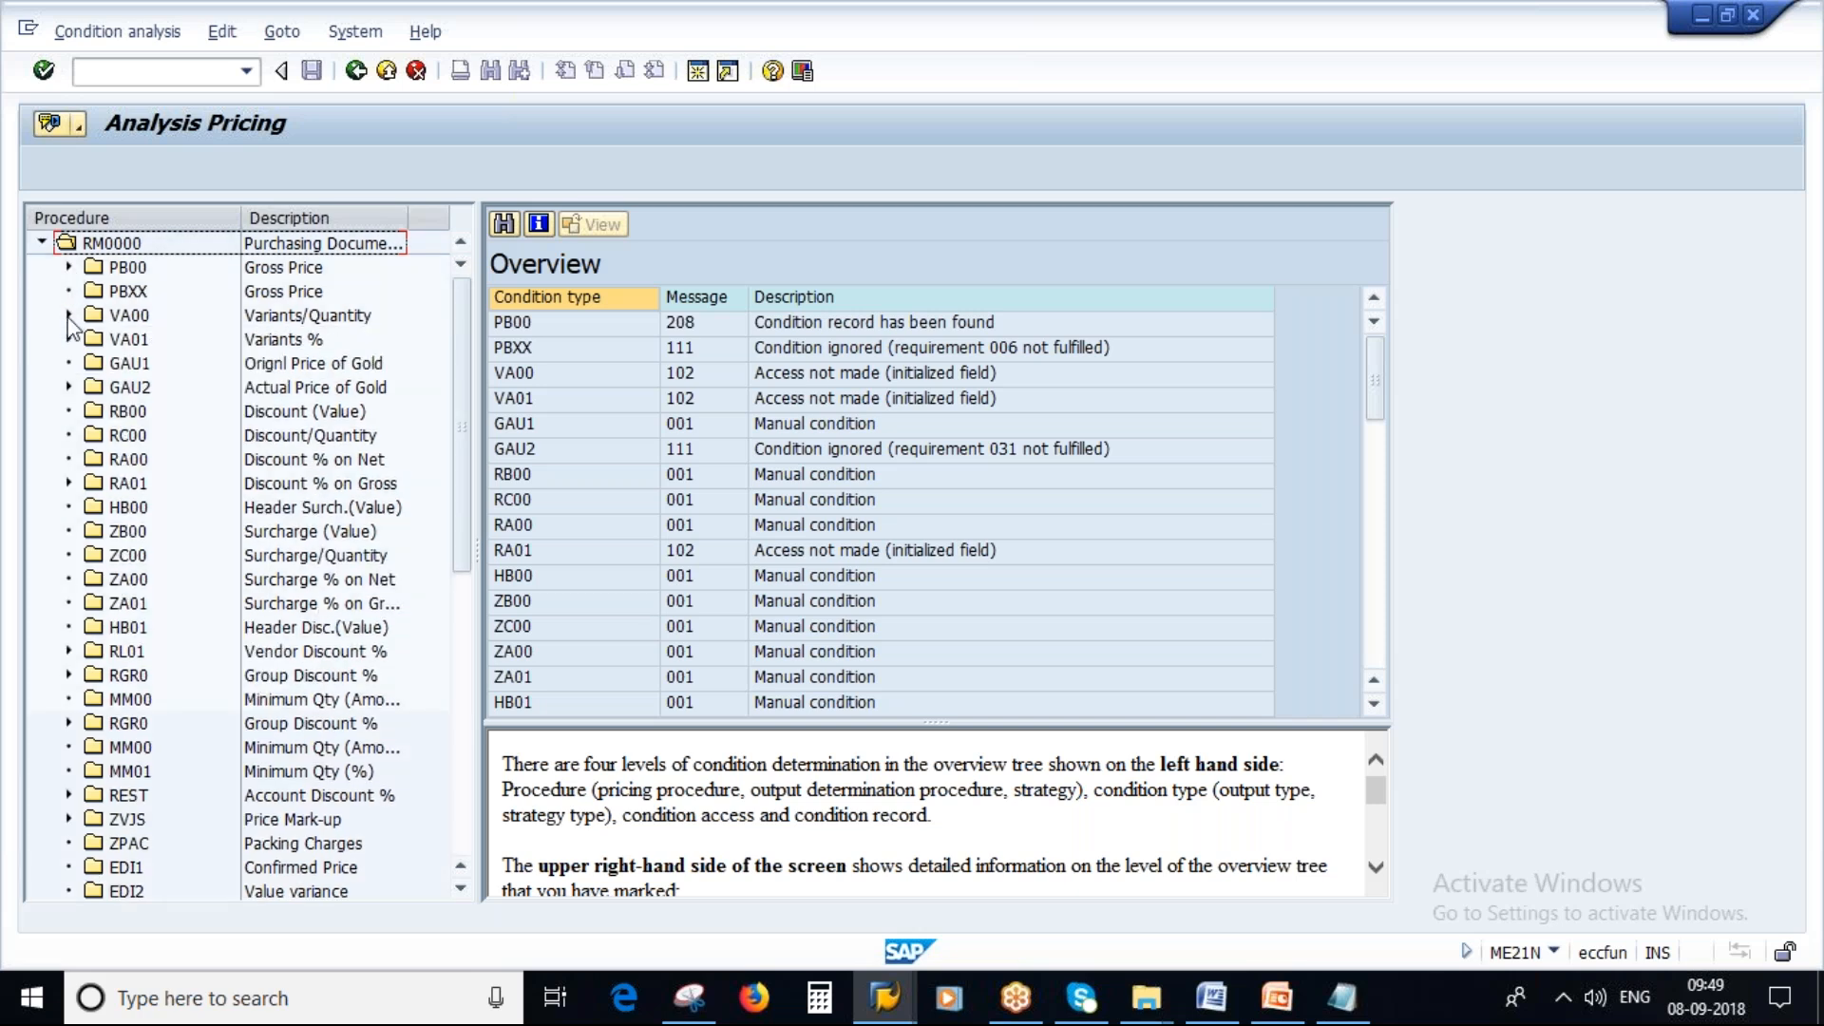
double_click(121, 266)
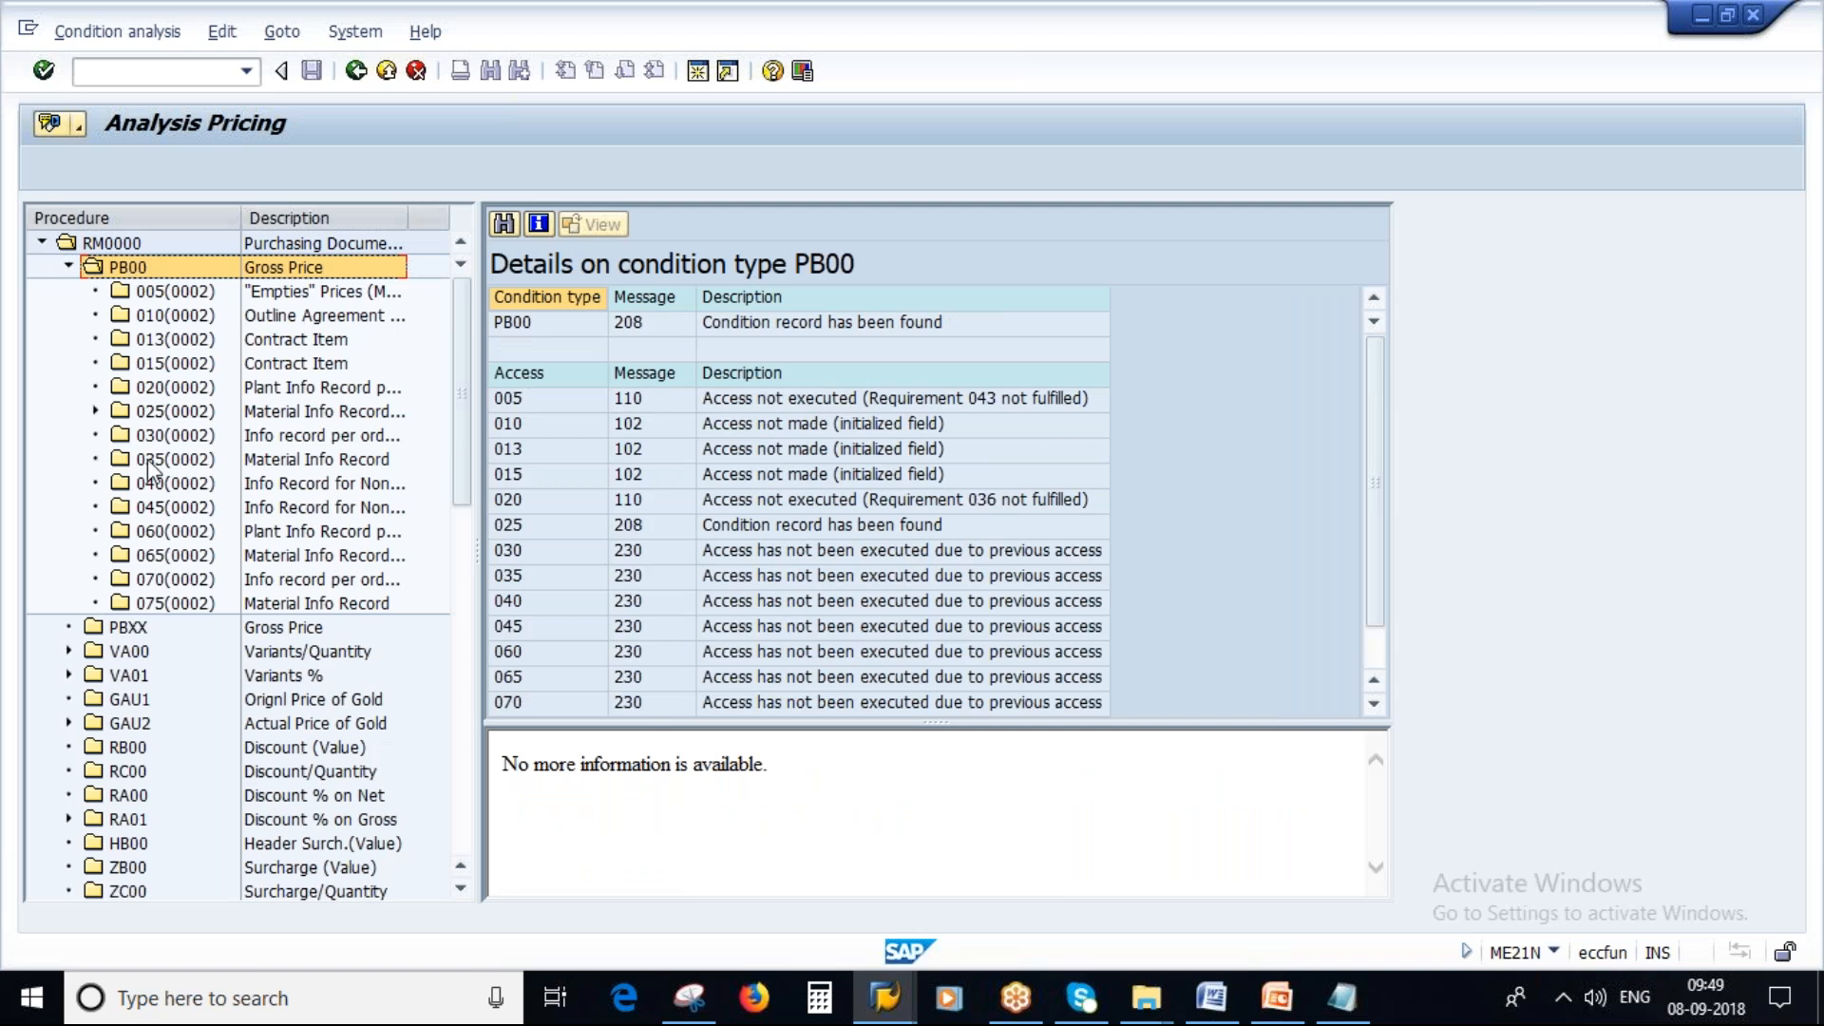
Examine the PB00 access results and scroll through the condition types of procedure RM0000.
scroll(285, 447, down, 1)
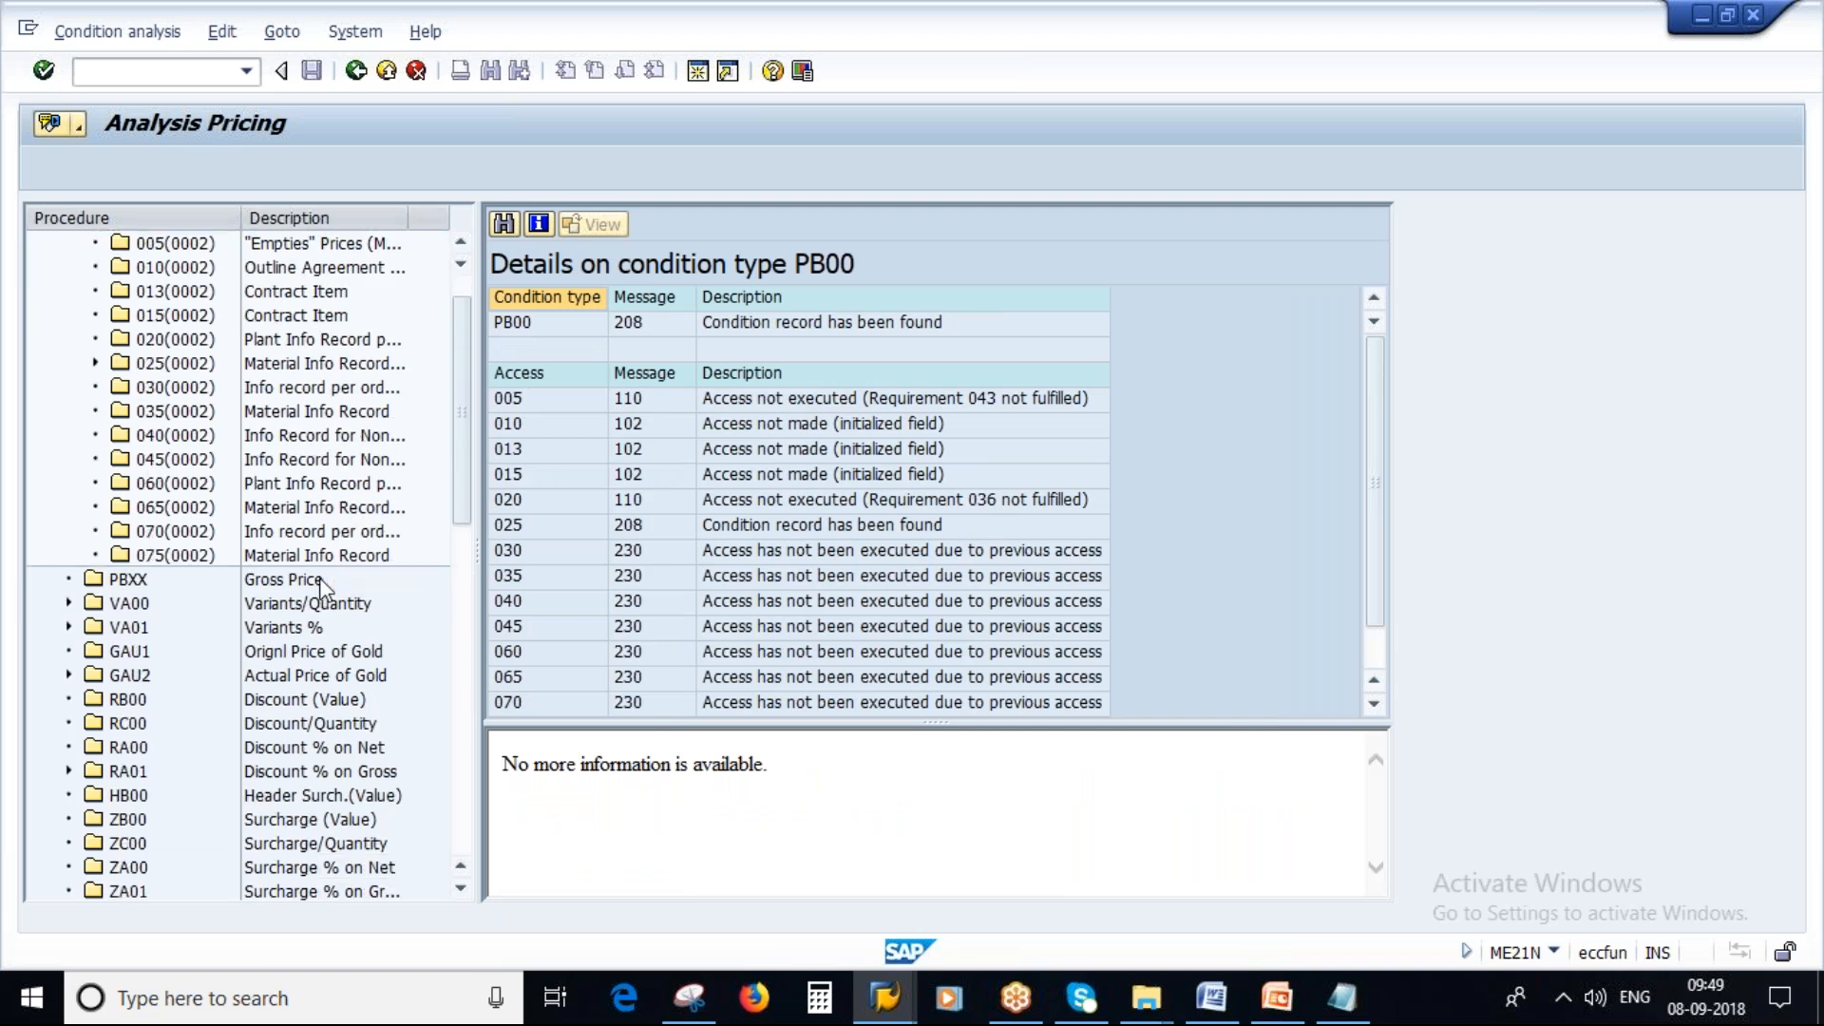
scroll(323, 589, up, 1)
scroll(1102, 551, down, 1)
scroll(1100, 551, up, 1)
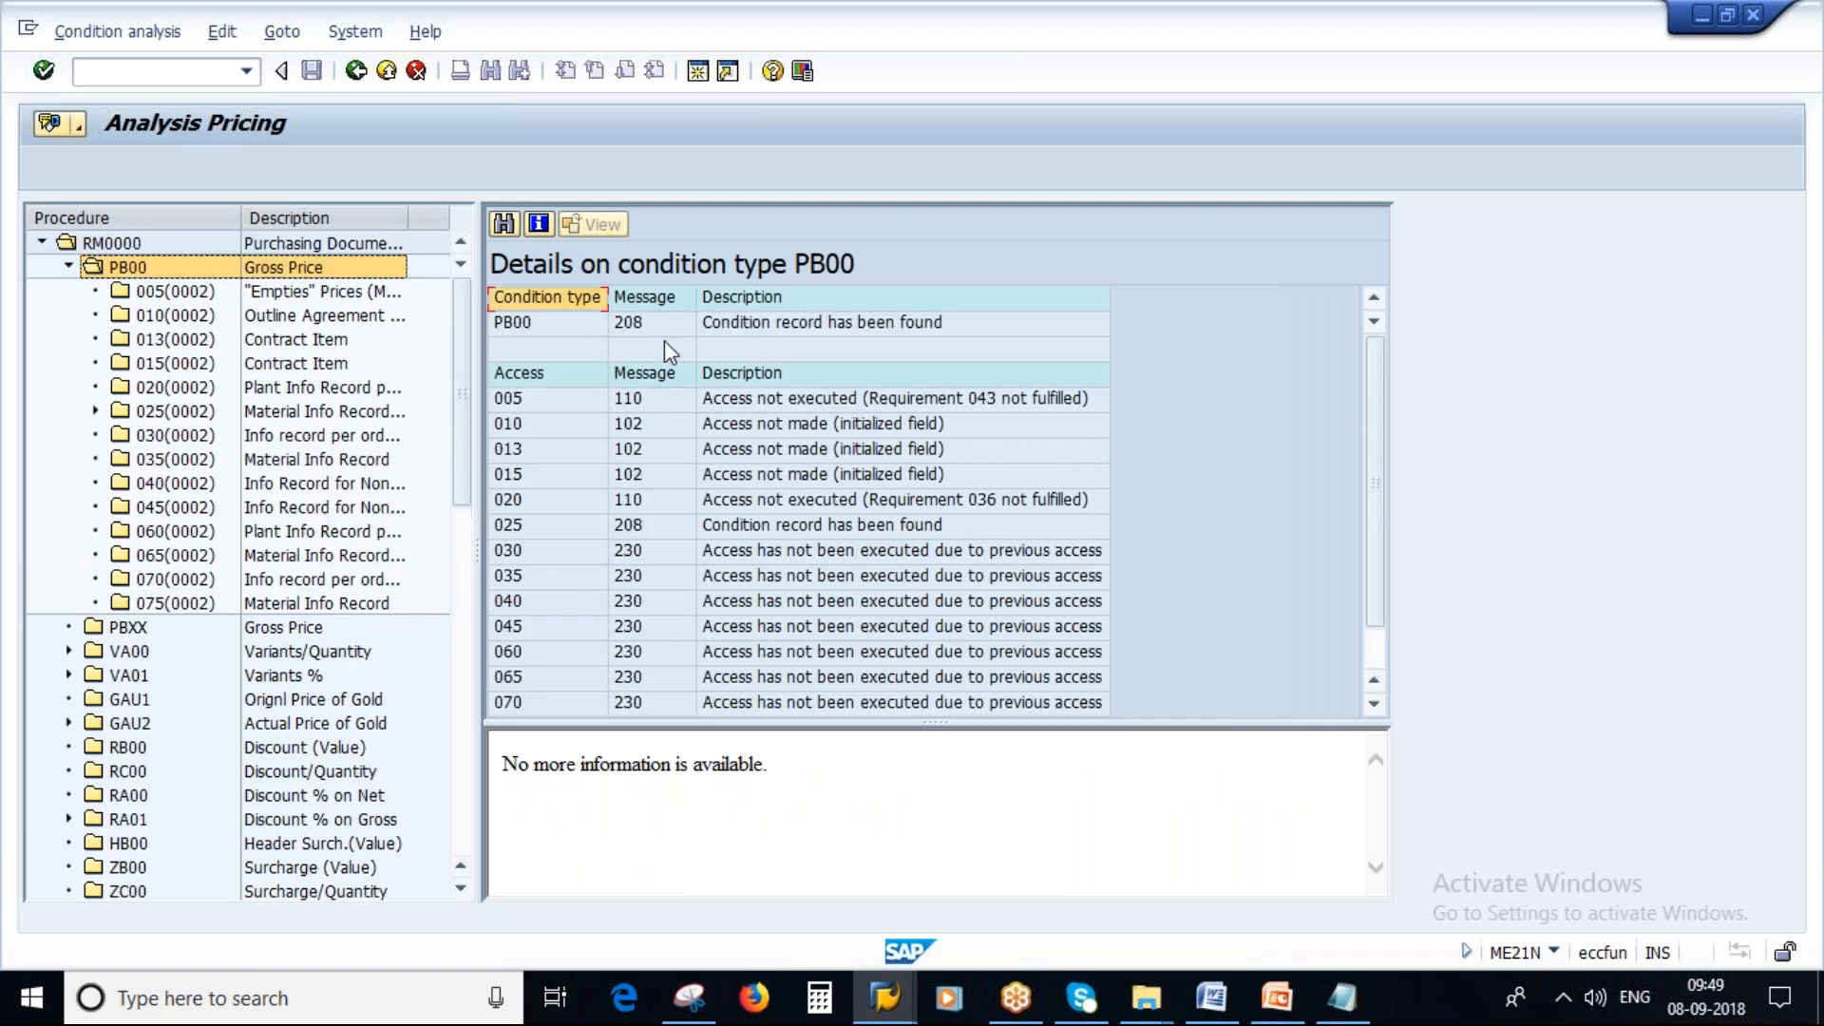
click(747, 323)
scroll(359, 798, down, 5)
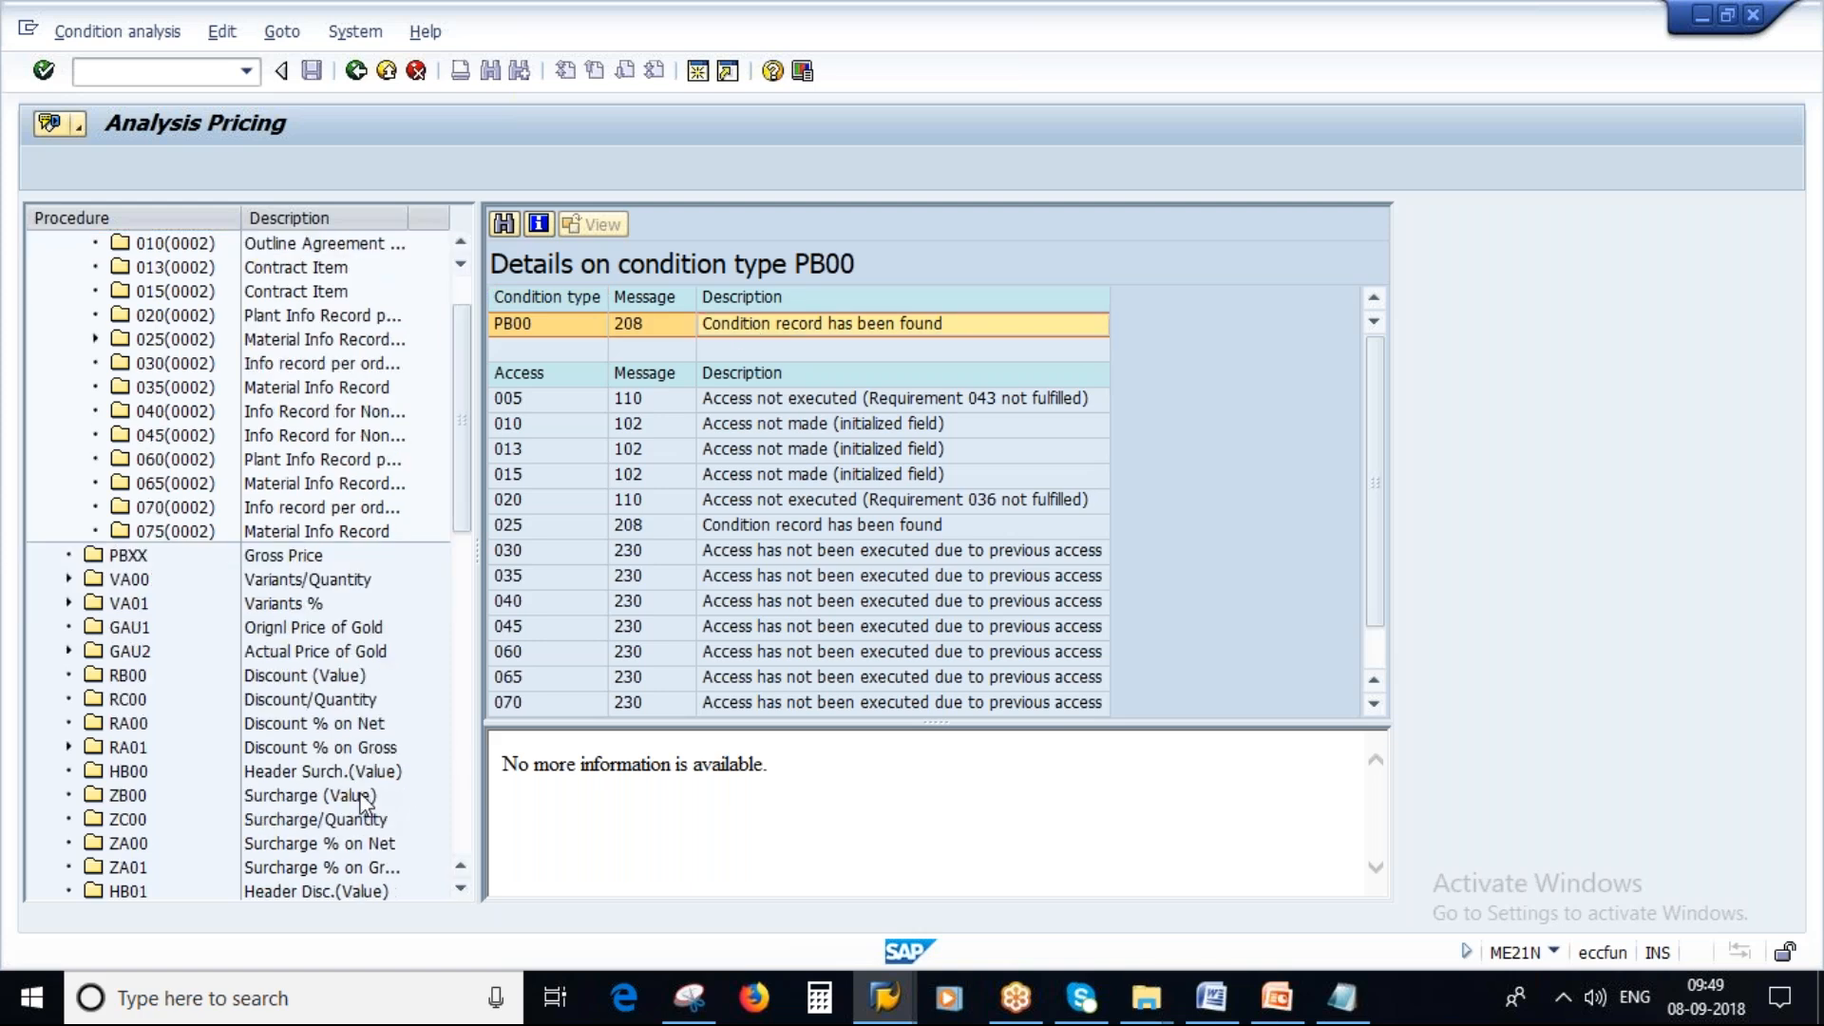
scroll(360, 803, down, 6)
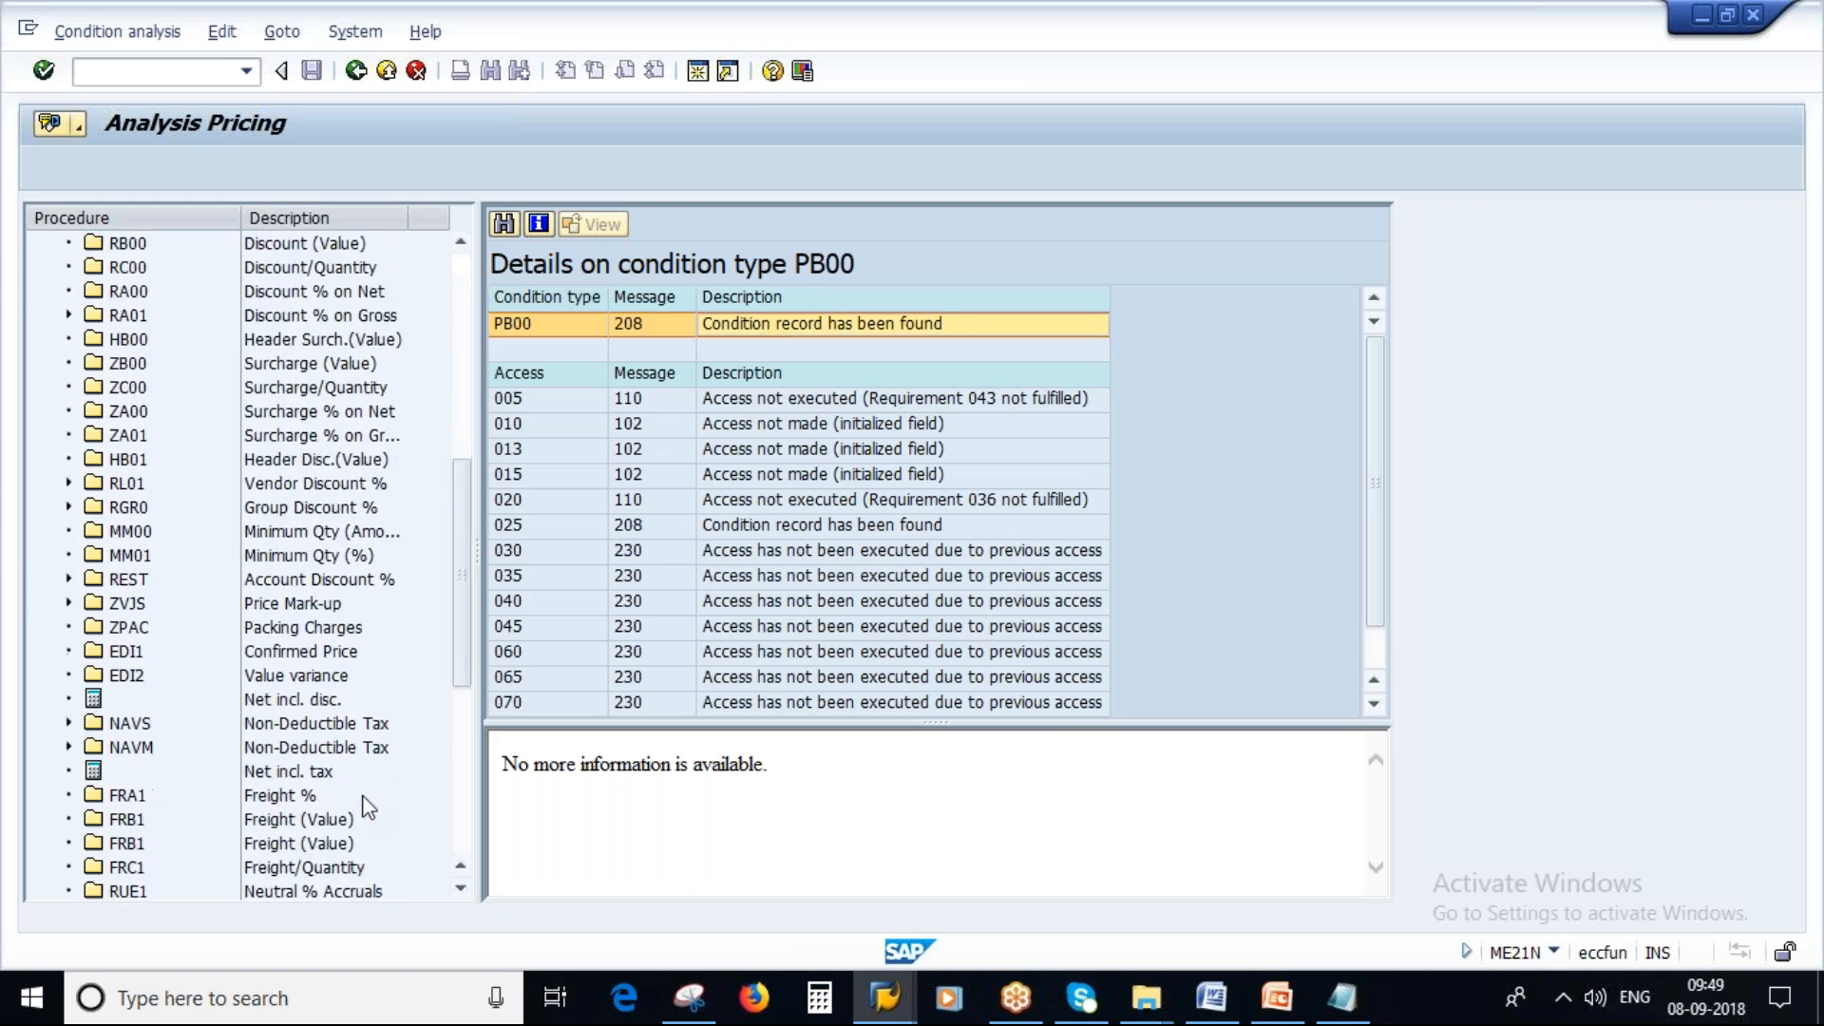
Leave the pricing analysis and return to the purchase order conditions.
key(alt+Tab)
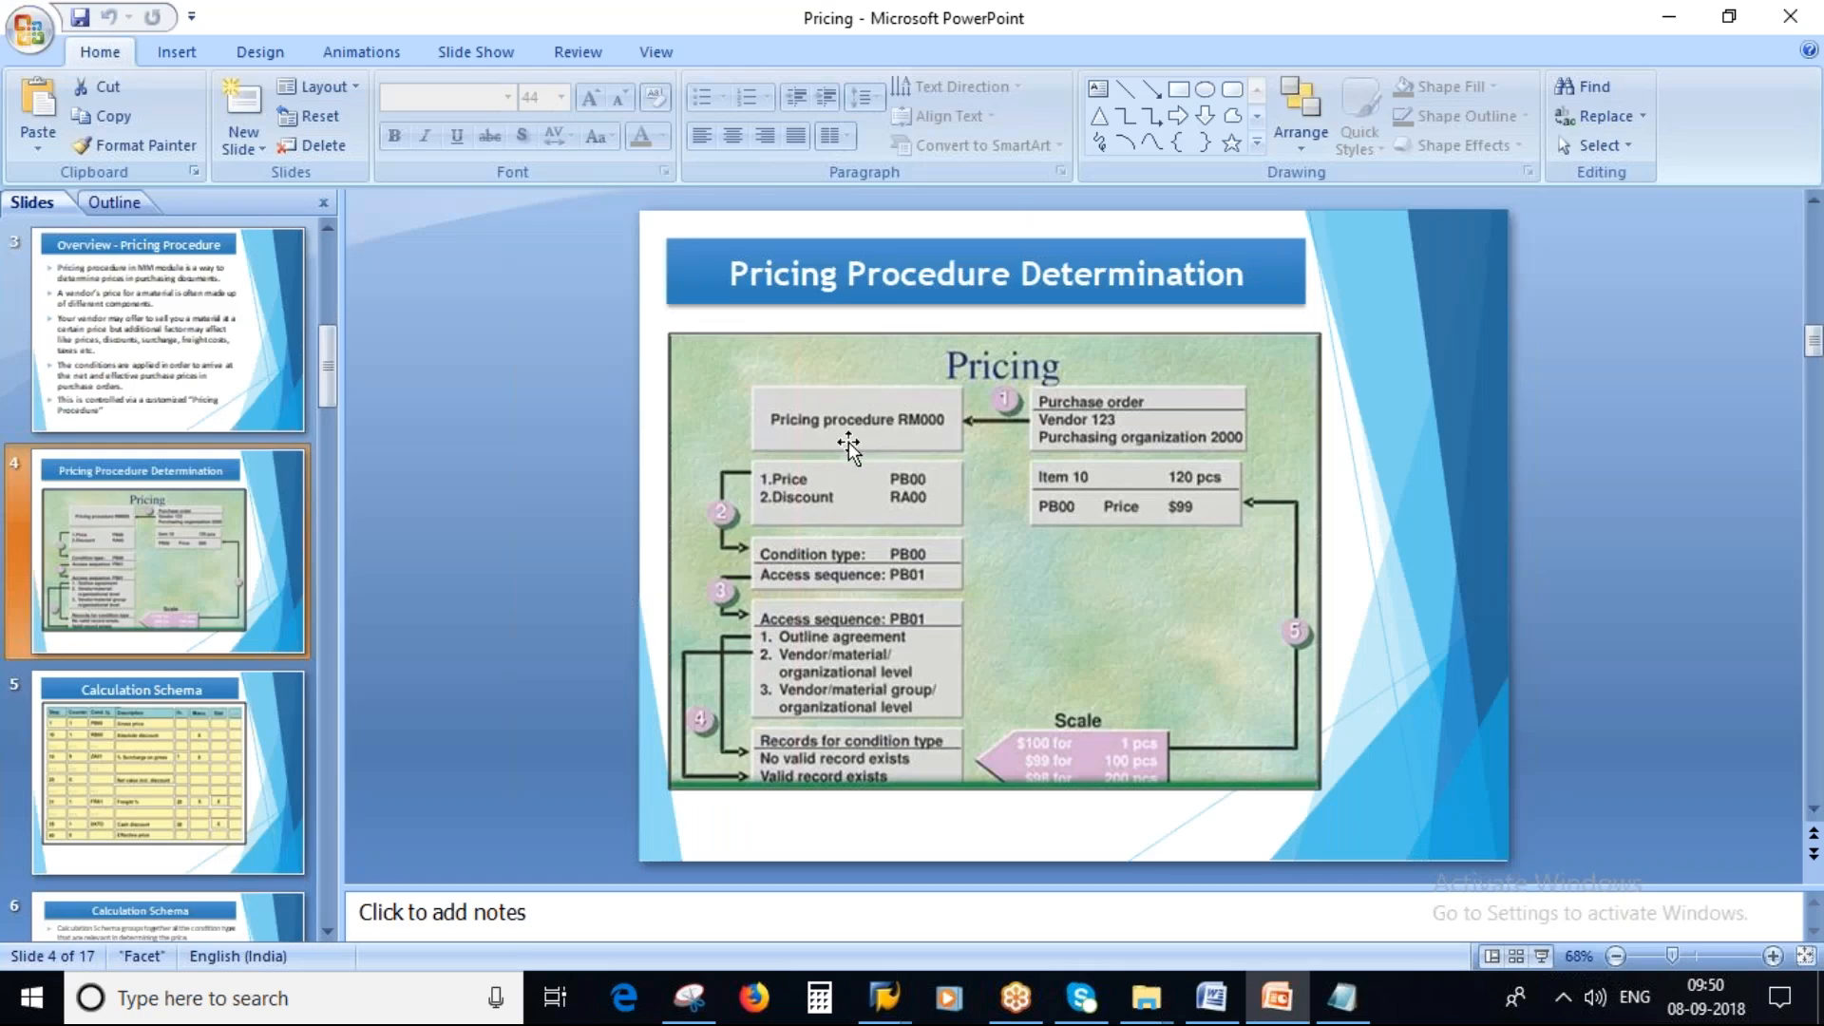
key(alt+Tab)
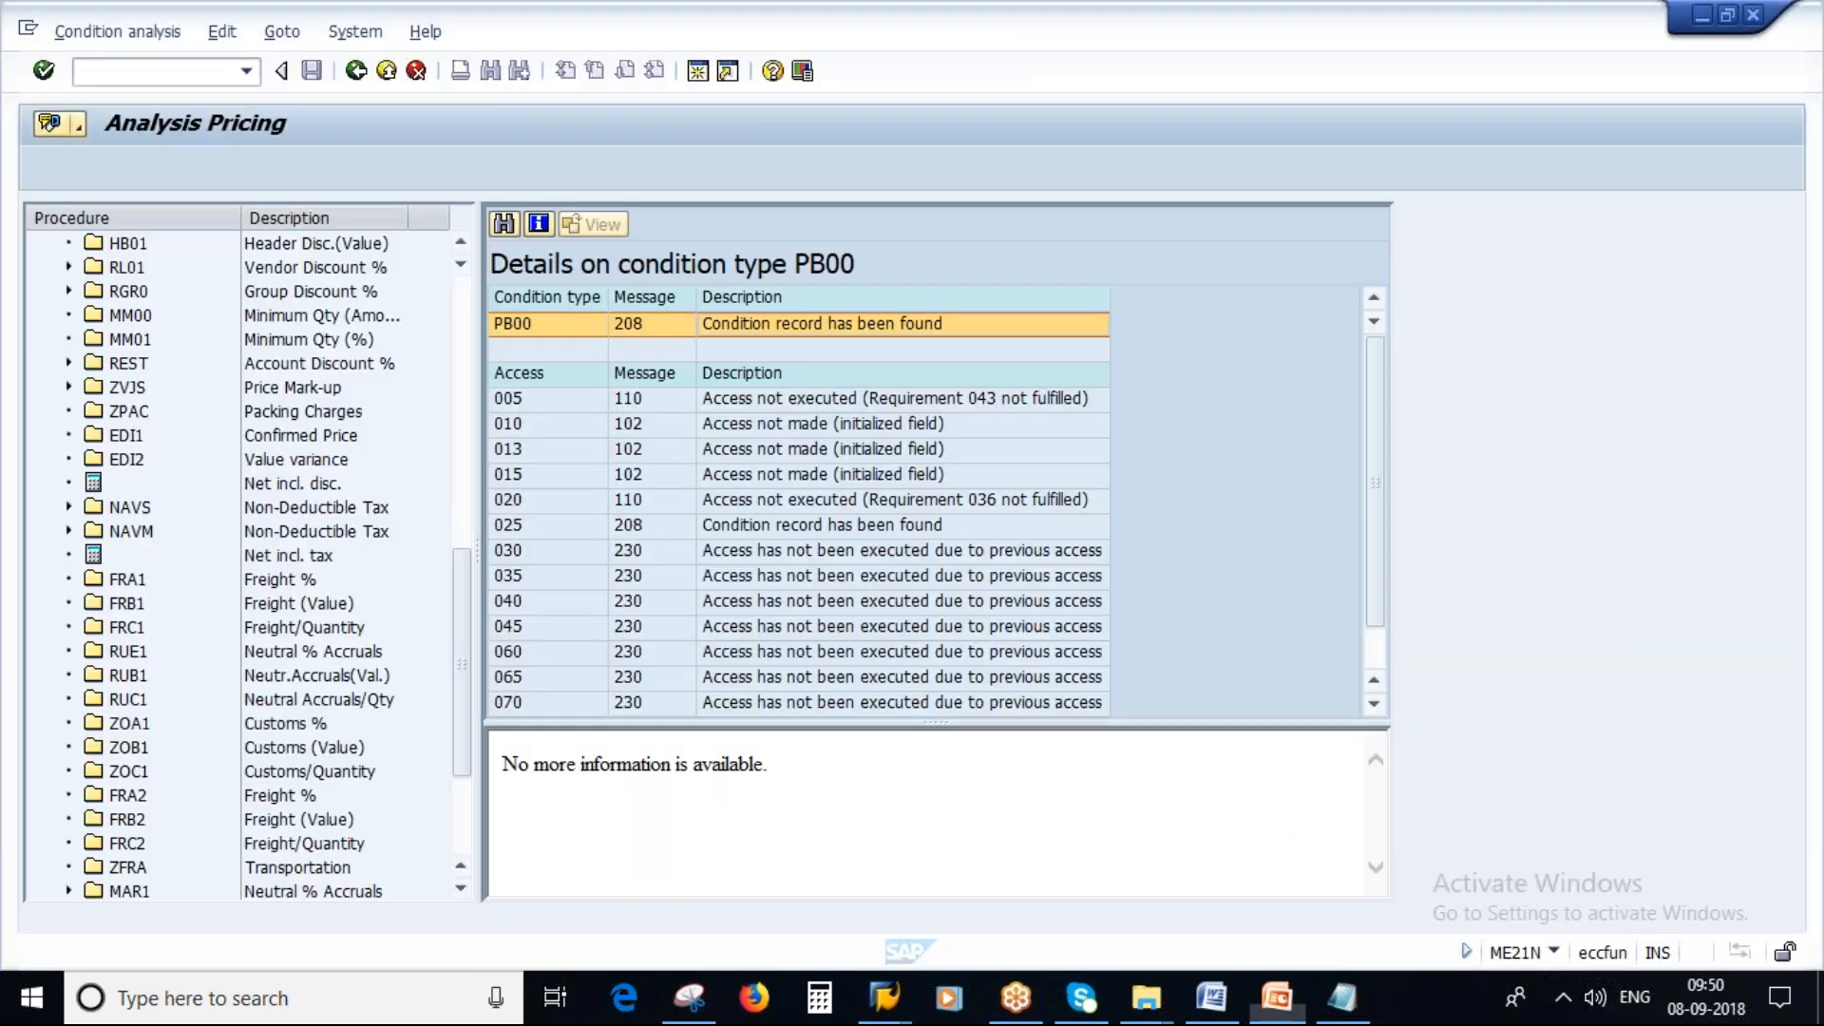
key(F3)
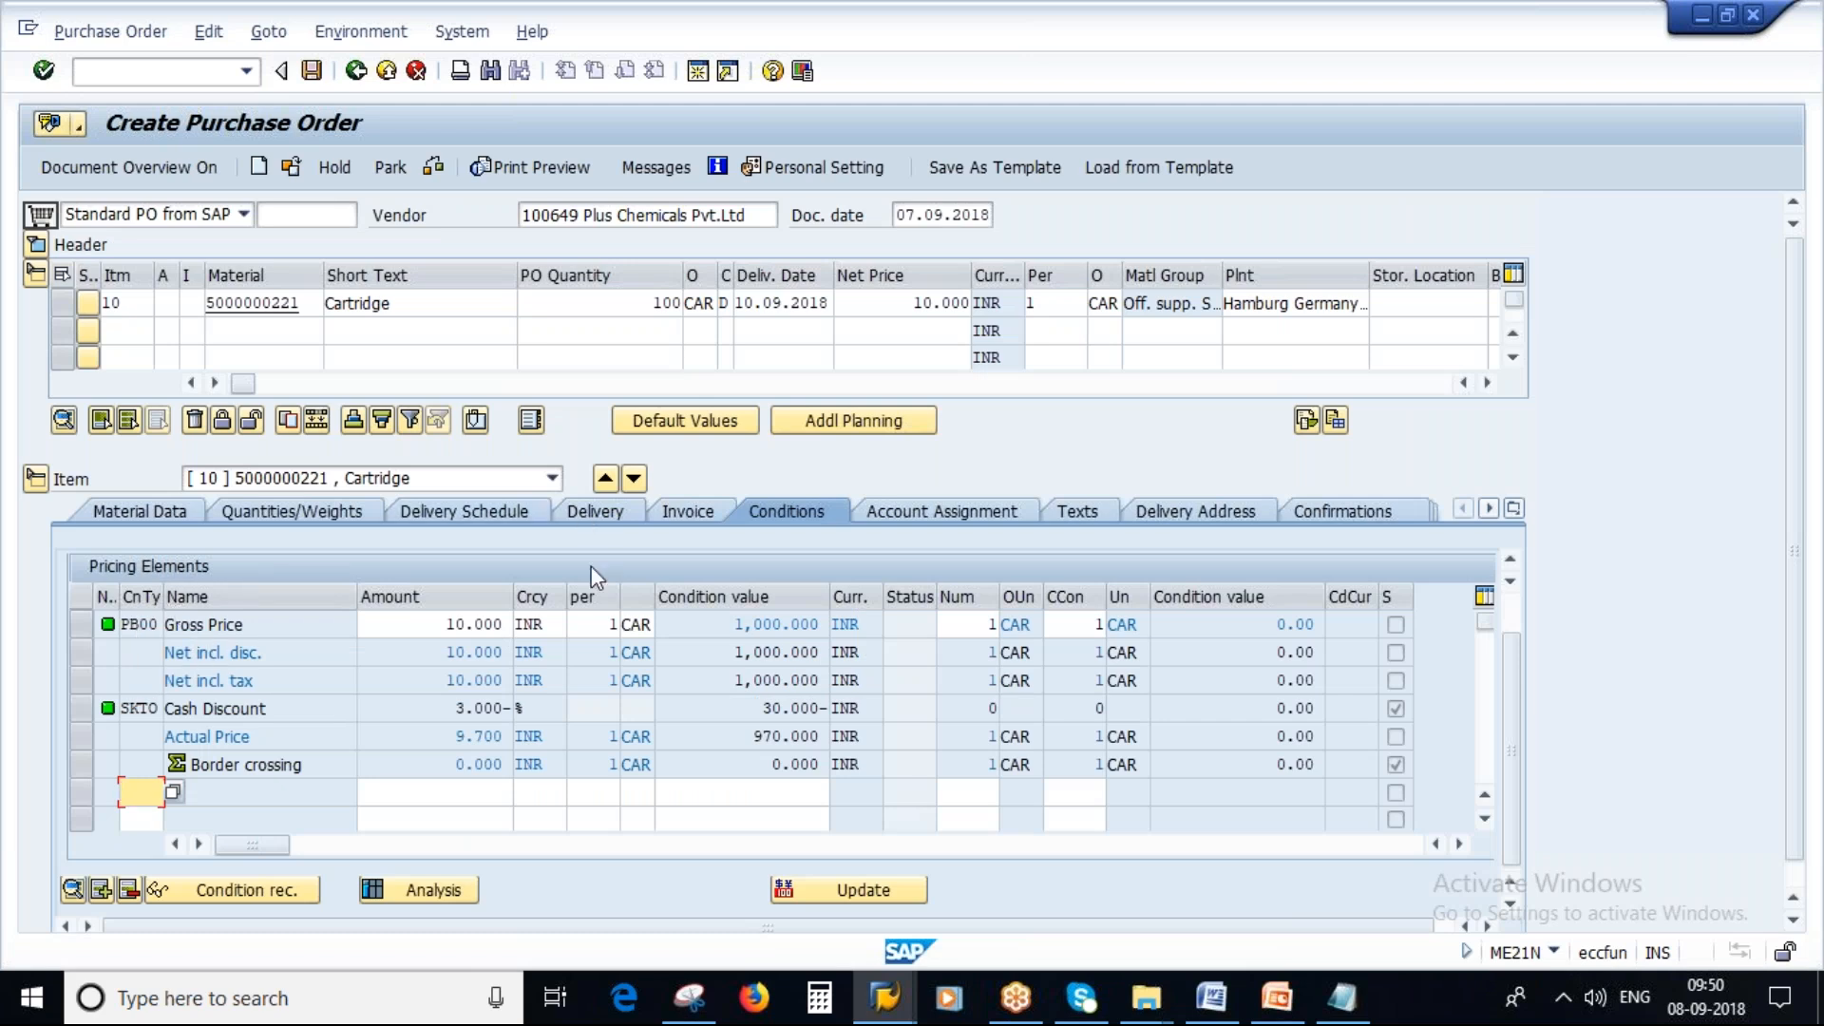
Select the Calculation Schema slide and start the slide show from it.
click(1273, 1002)
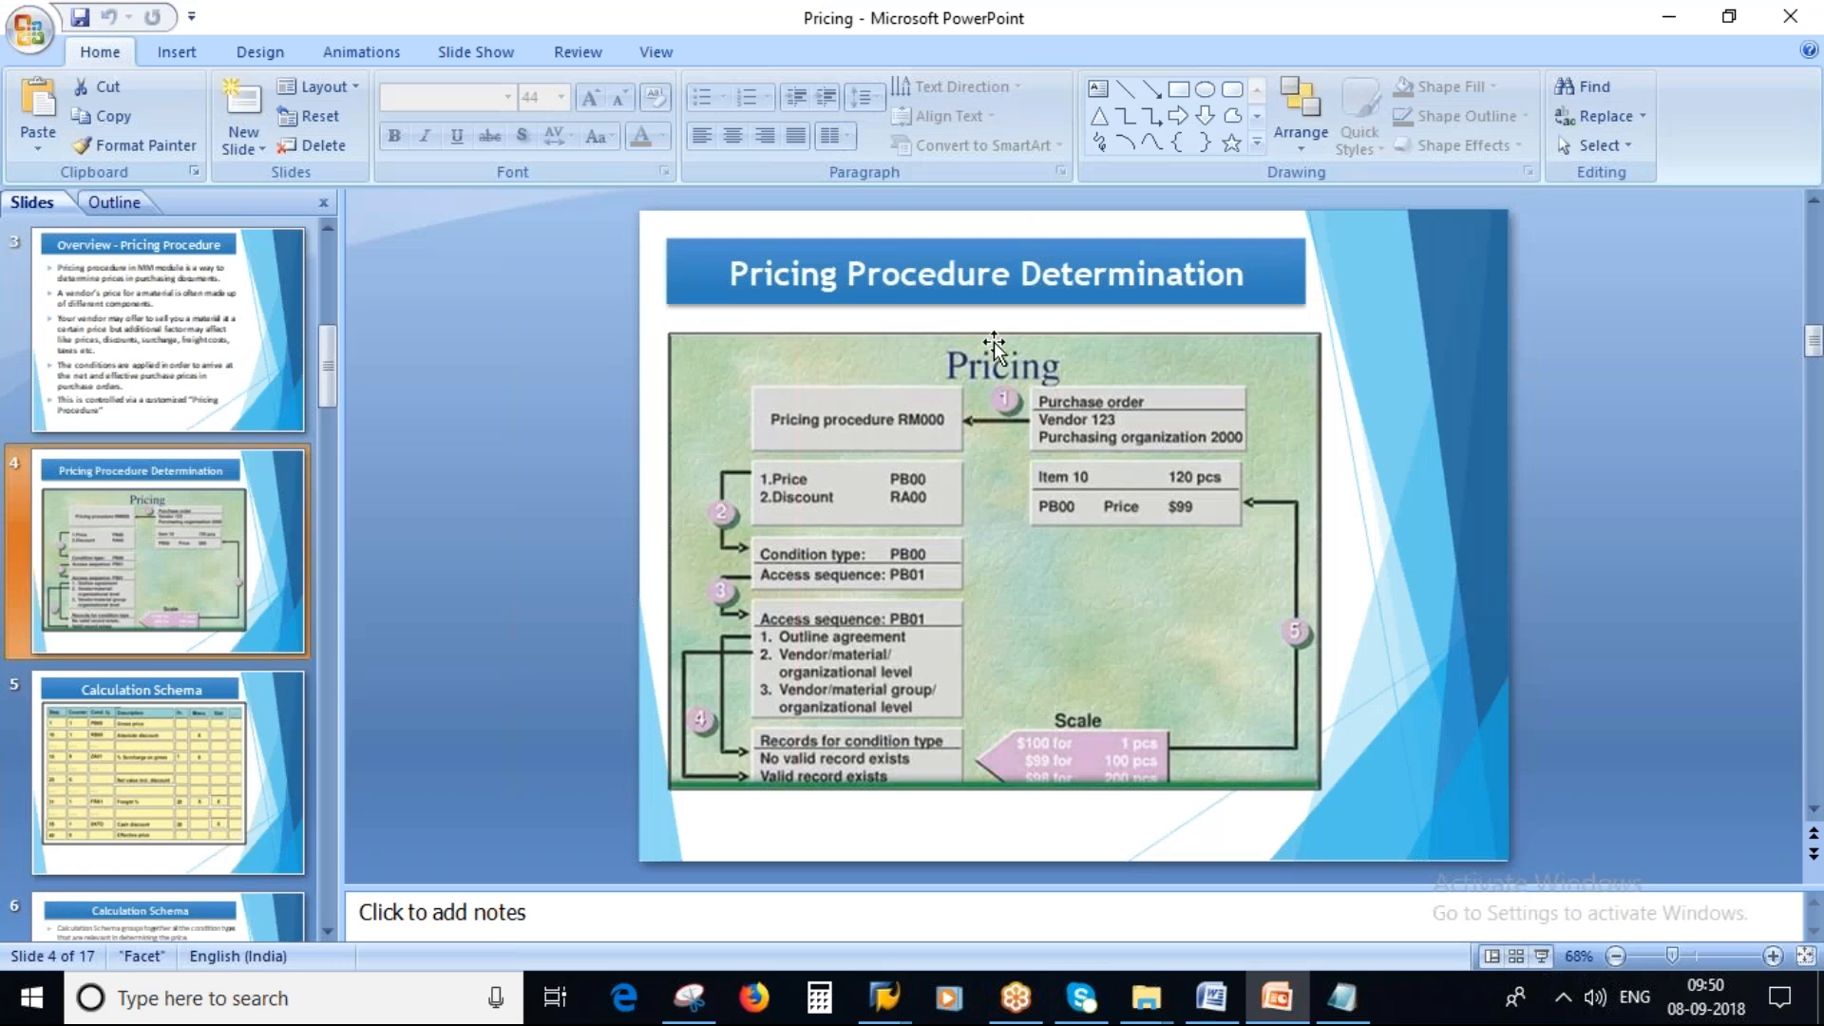
click(152, 787)
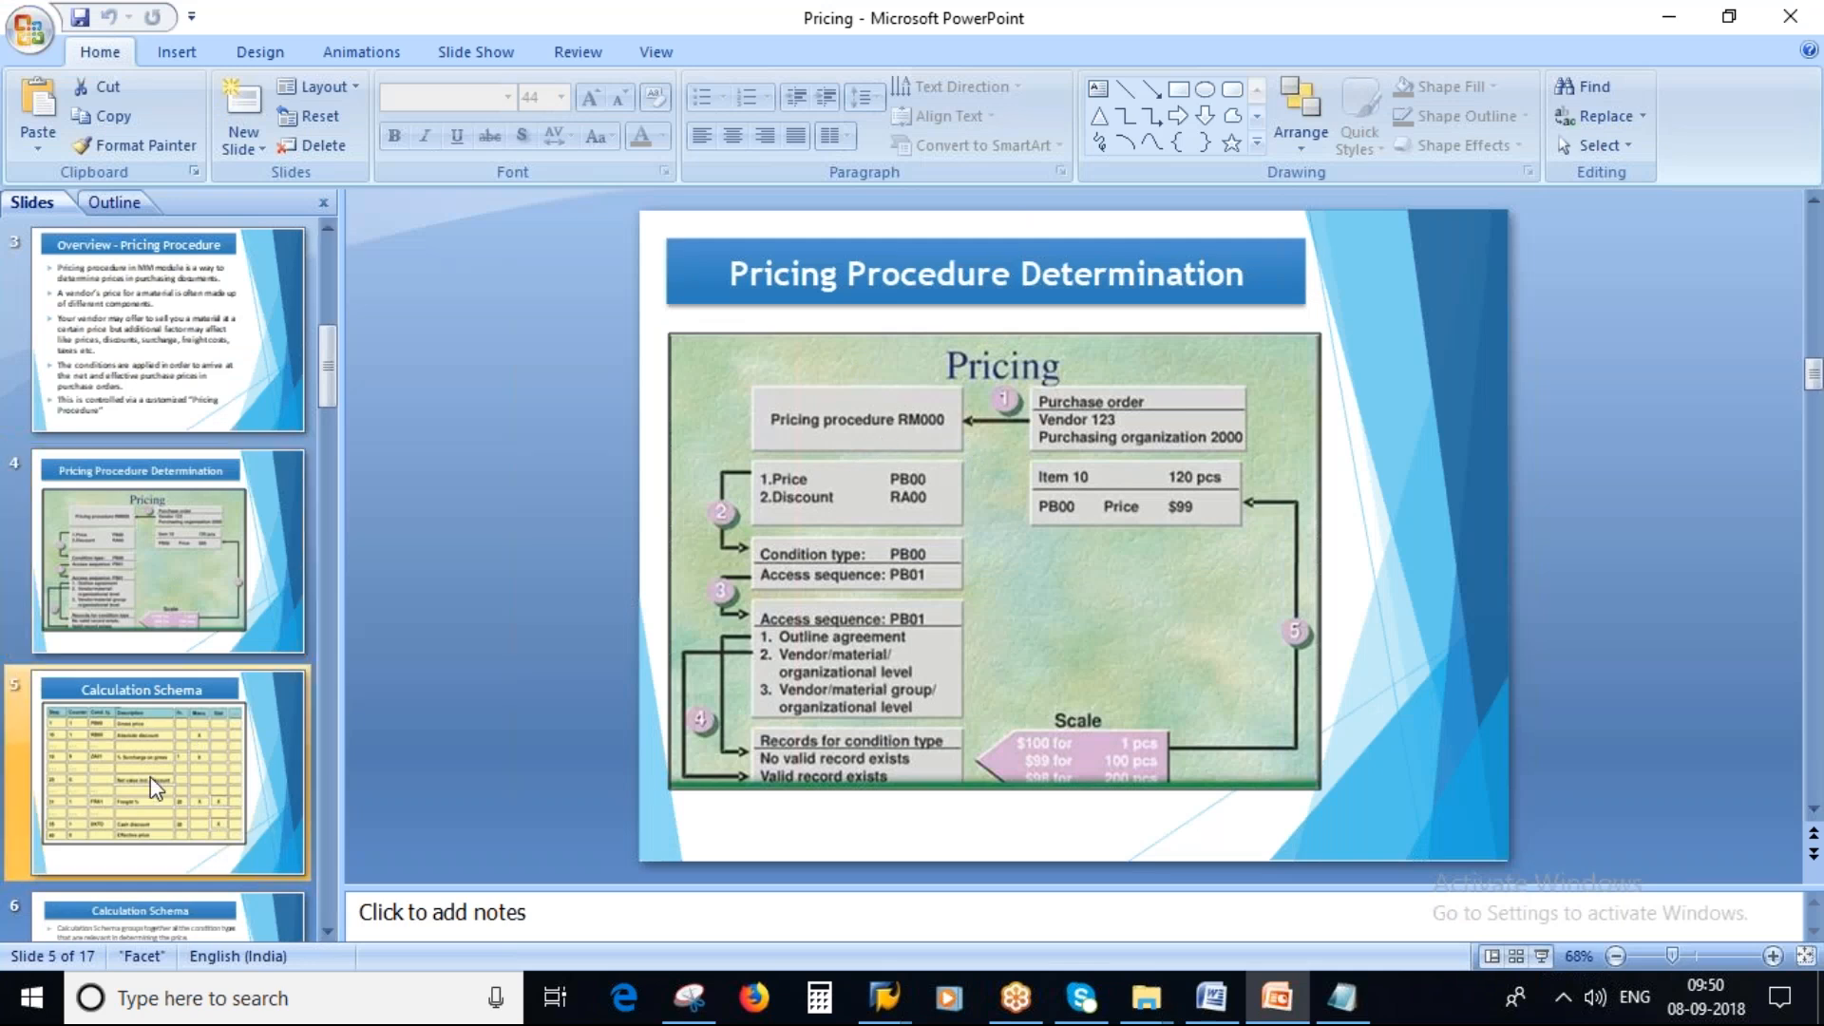
click(1541, 956)
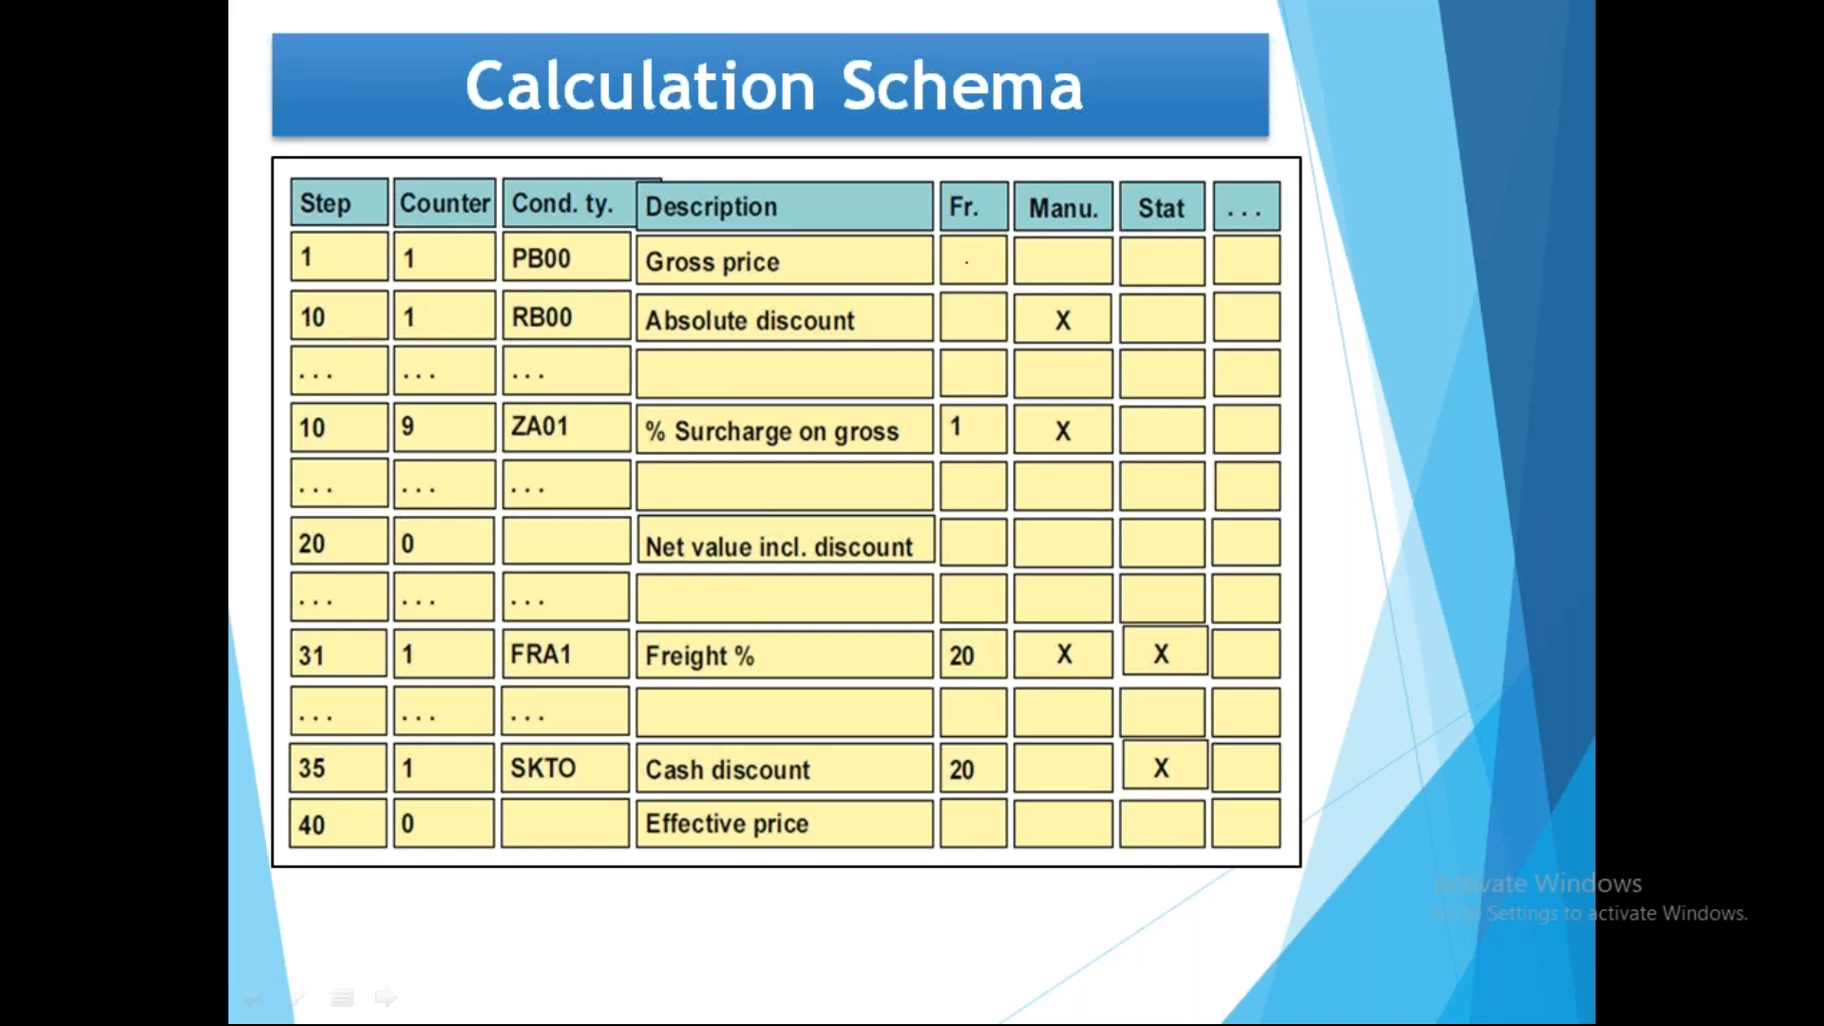
Underline condition types PB00, RB00, ZA01 and FRA1 on the slide, then clear the ink and end the show.
drag(550, 261, 625, 252)
mouse_move(566, 321)
mouse_down()
mouse_move(601, 328)
mouse_move(629, 306)
mouse_up()
drag(561, 418, 630, 401)
drag(540, 654, 627, 637)
key(e)
key(Escape)
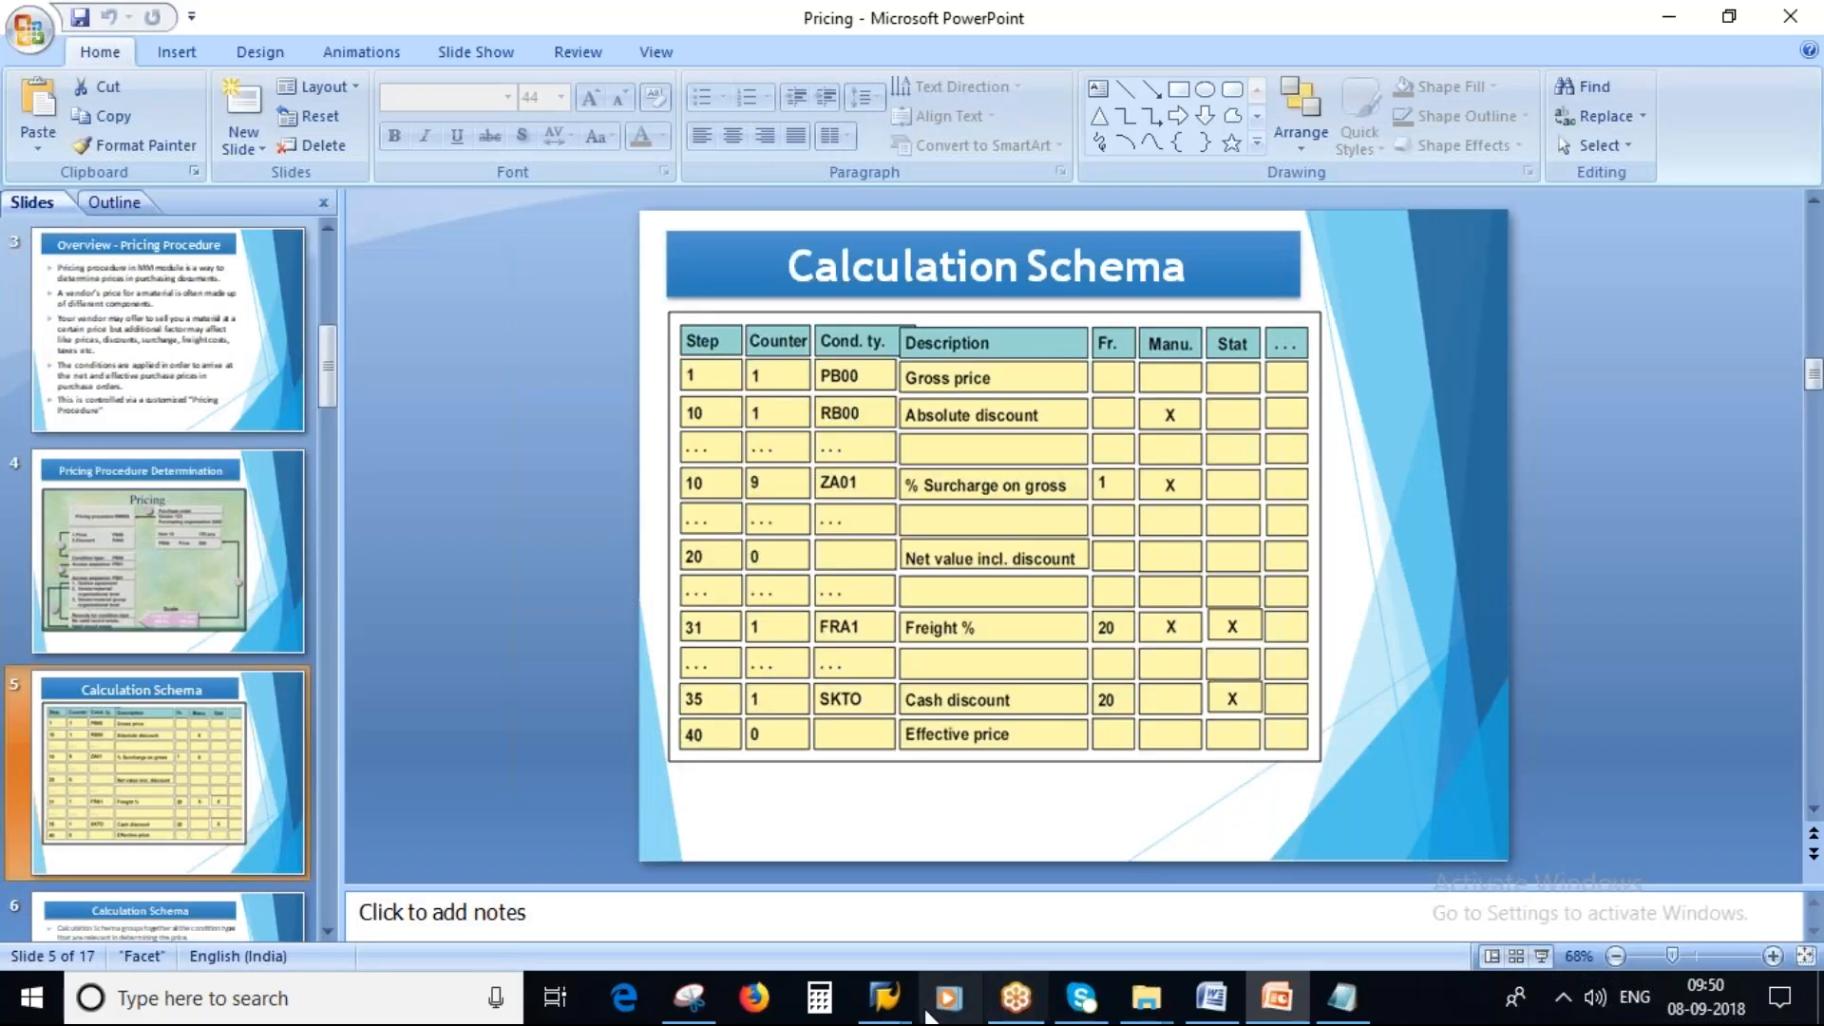
Reopen the pricing analysis of the purchase order item.
mouse_move(884, 997)
click(983, 863)
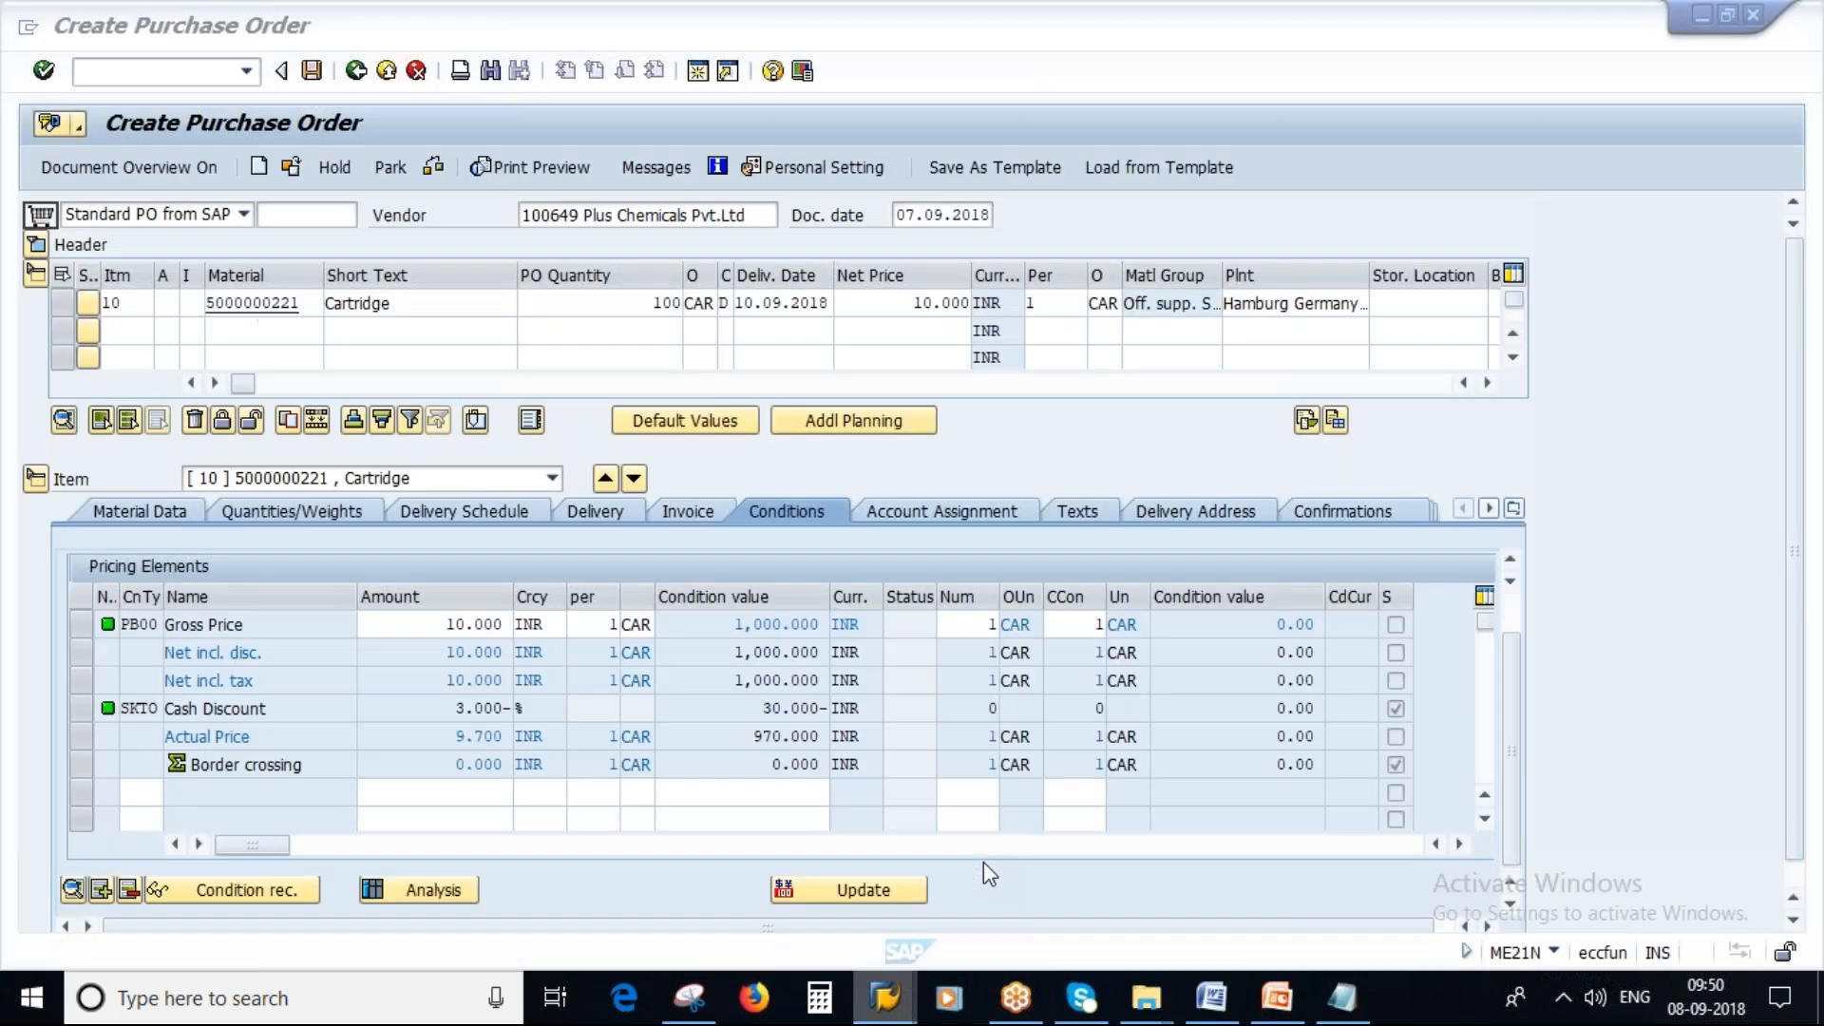
click(427, 888)
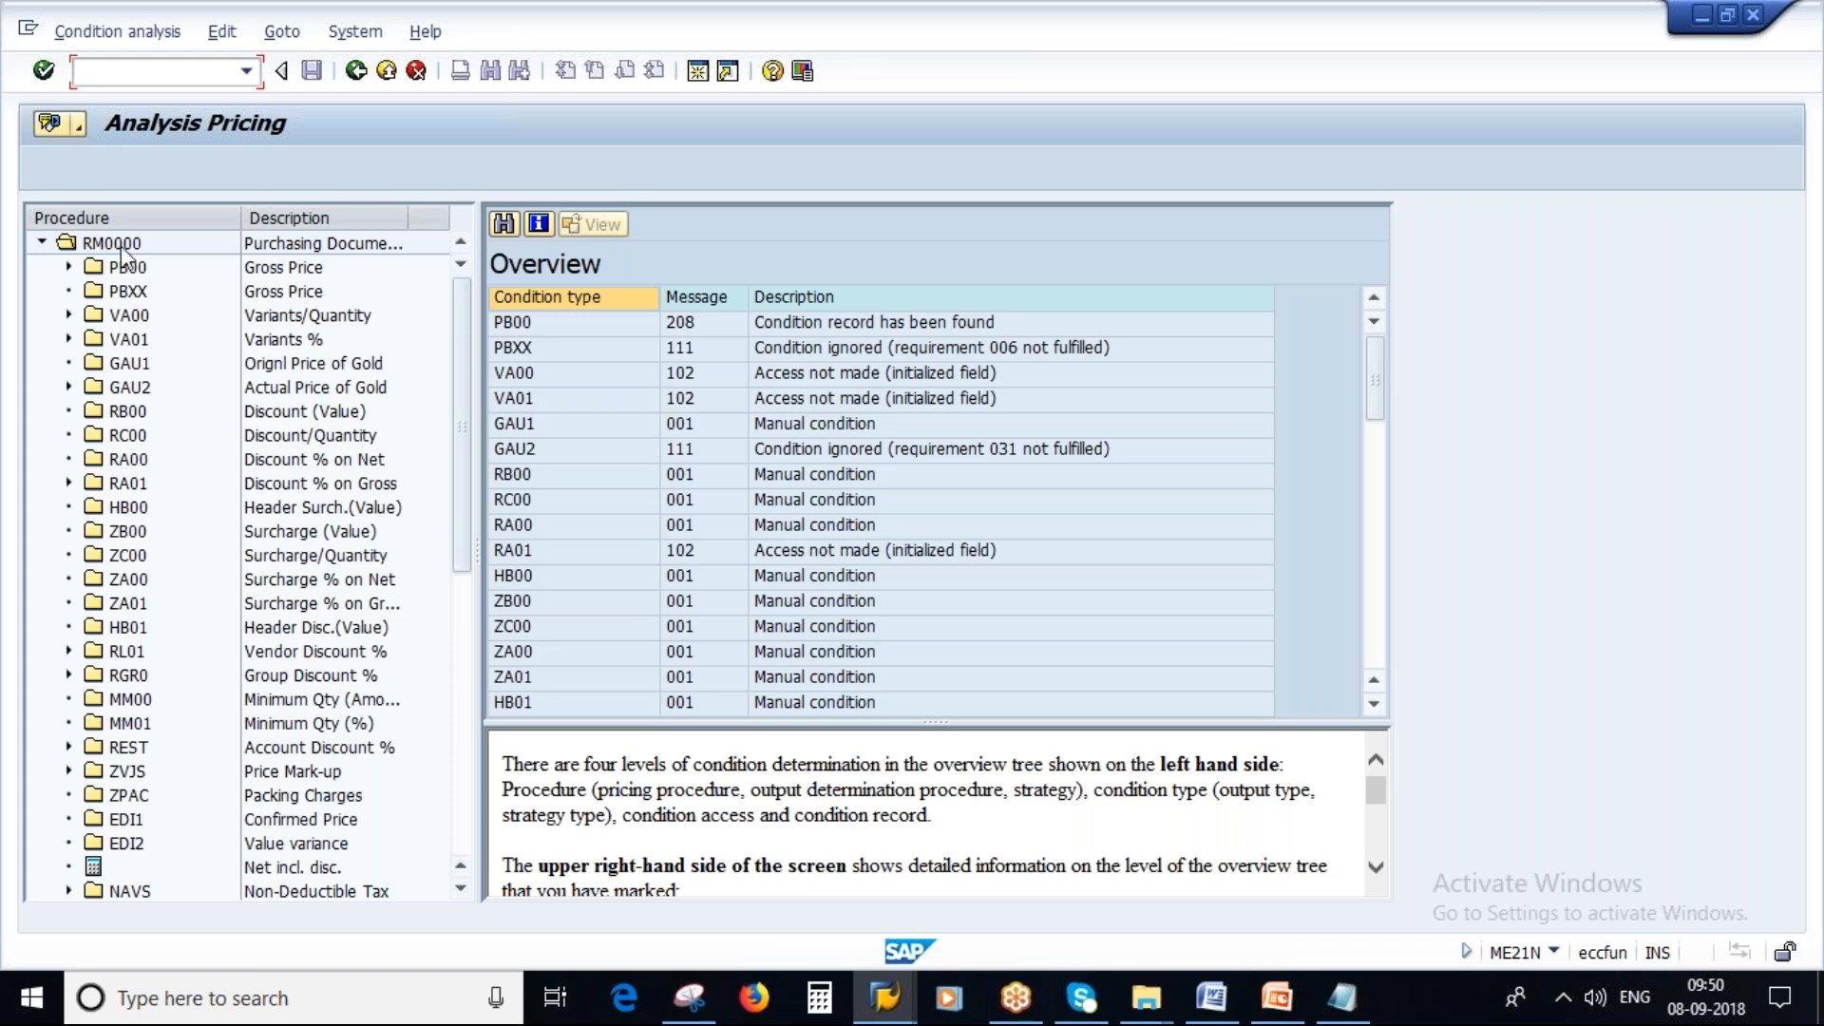
In Notepad, join the dash after 'Procedure' to '(Calculation Shema)' and widen the window.
click(1341, 997)
click(739, 243)
text(- (Calculation Shema)
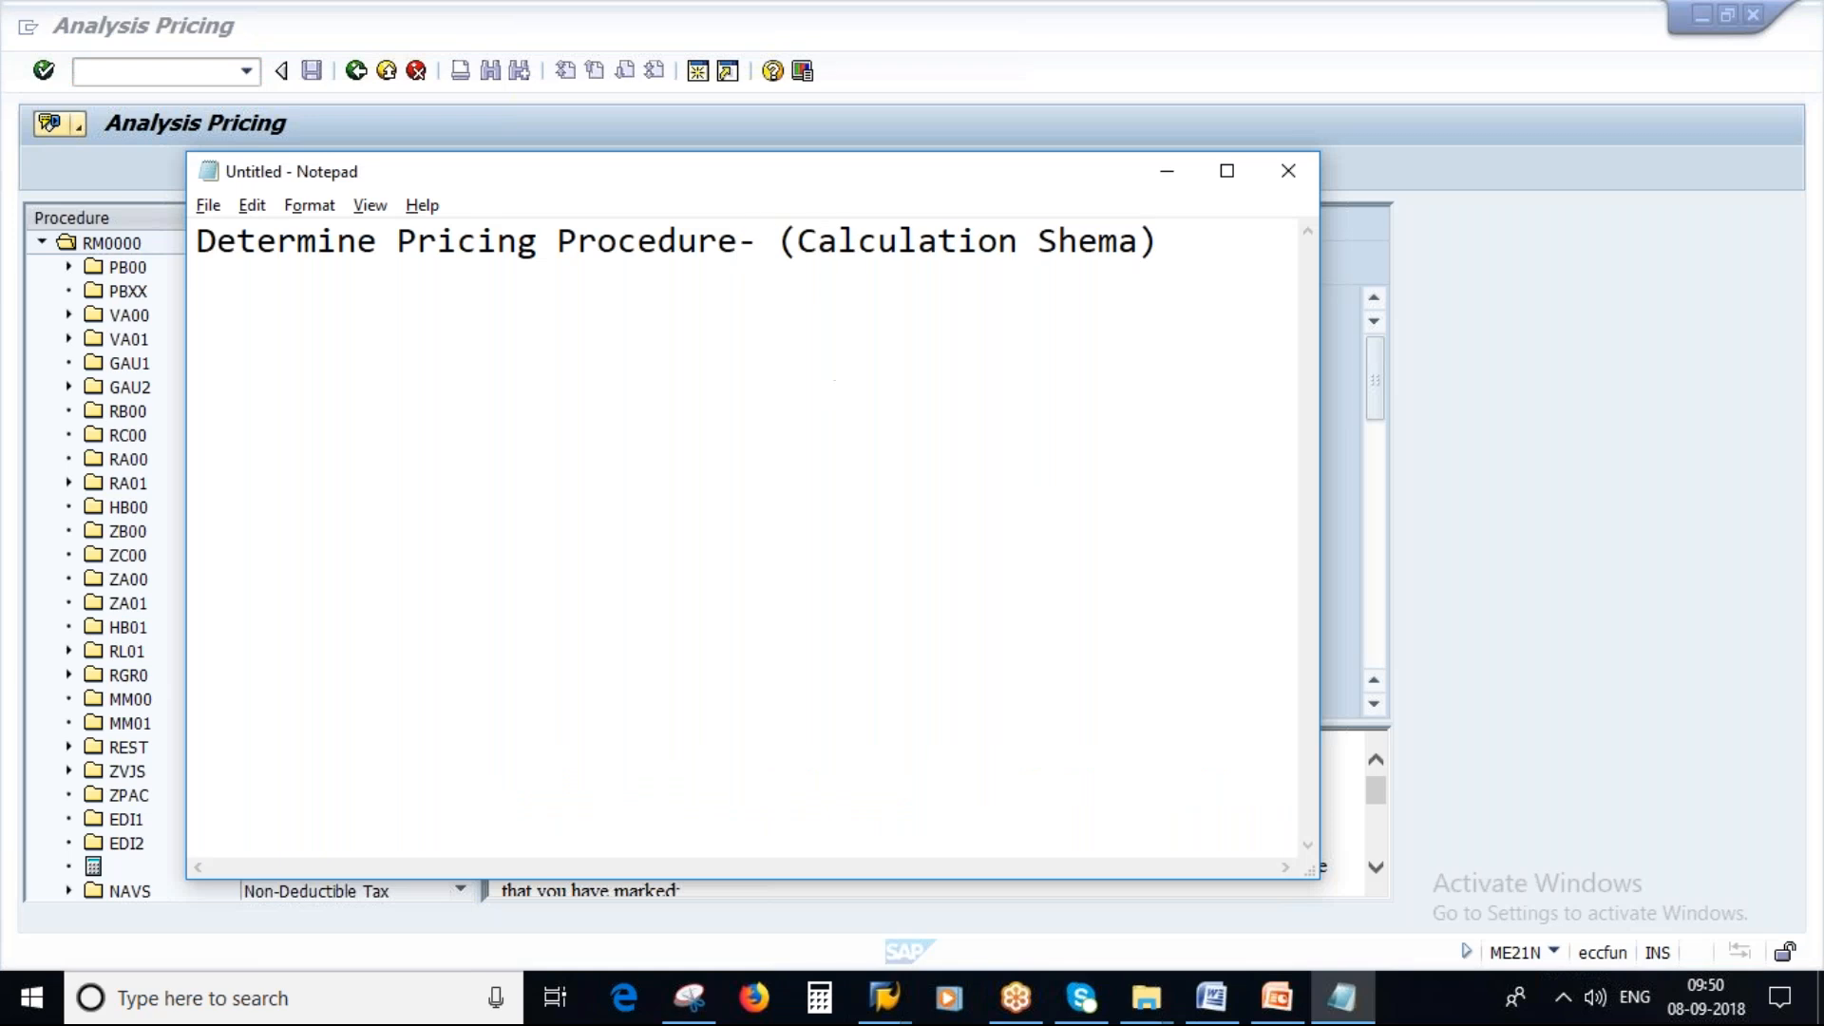
key(Delete)
drag(1317, 591, 1531, 593)
Append '- RM0000' to the note, highlight 'Pricing Procedure-(Calculation Shema)' and minimize Notepad.
click(1225, 283)
text(-)
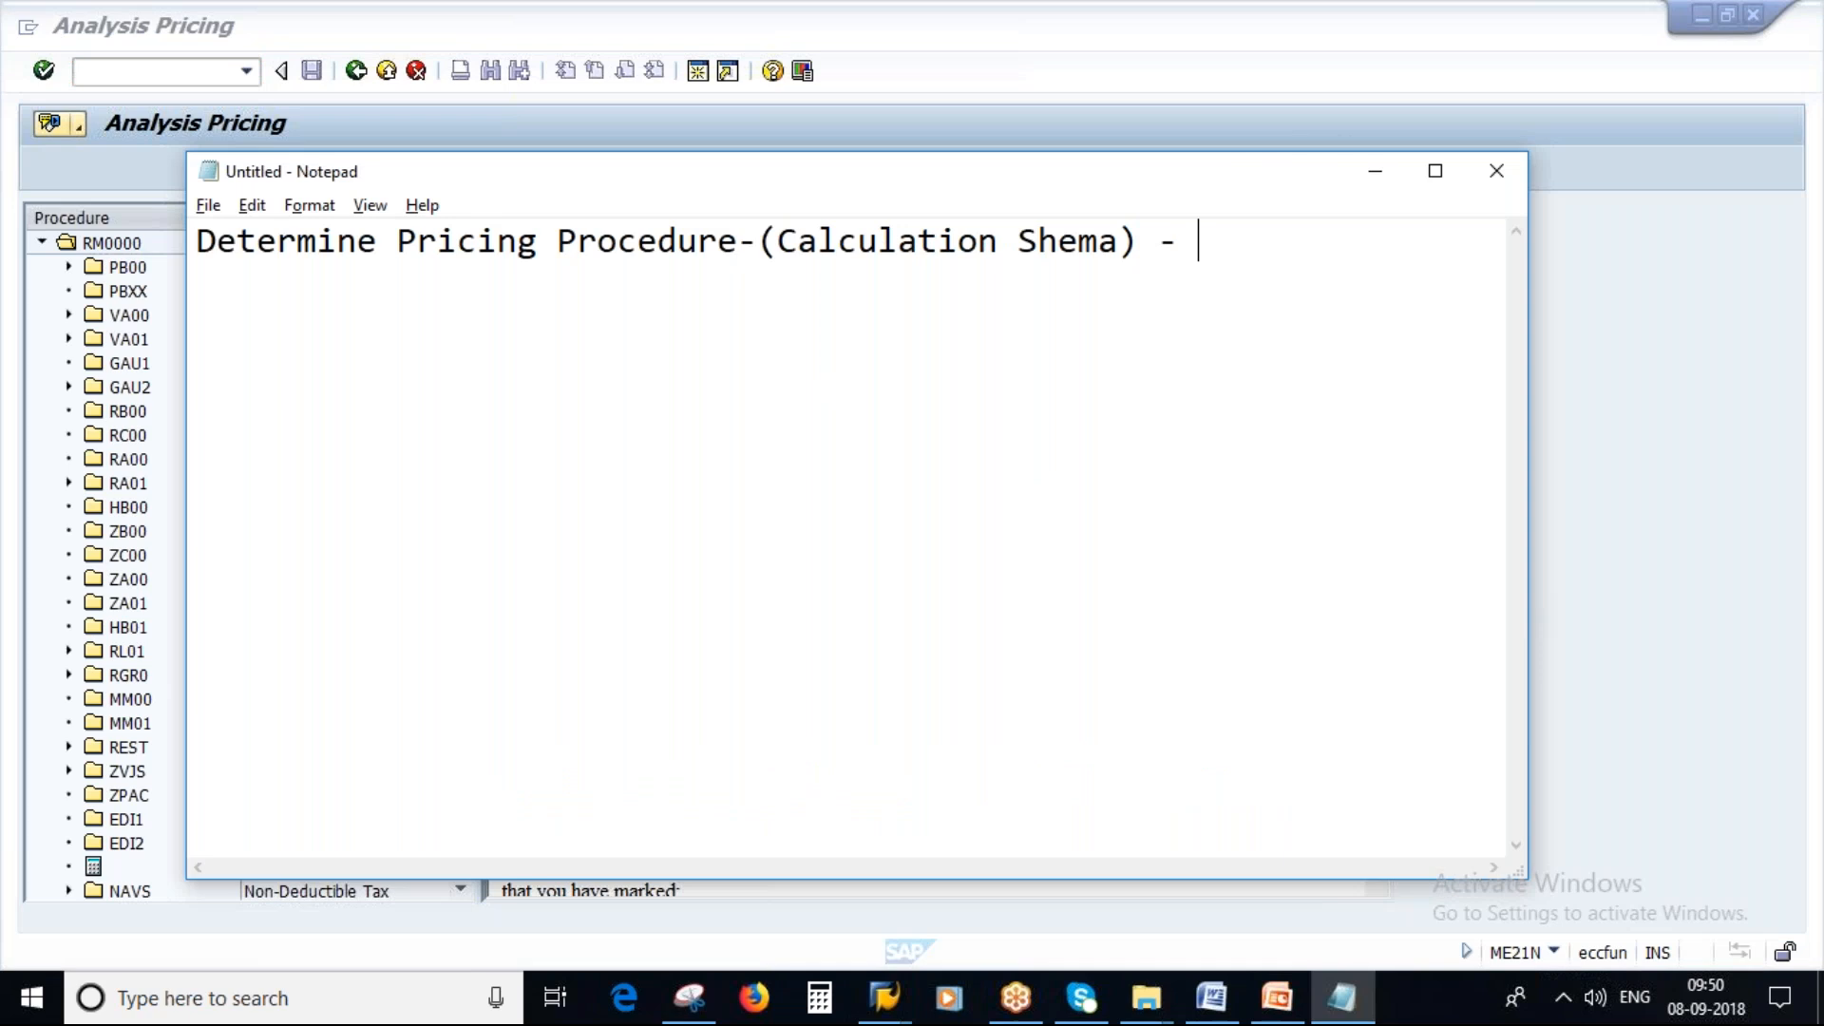
key(Caps_Lock)
text(RM0000)
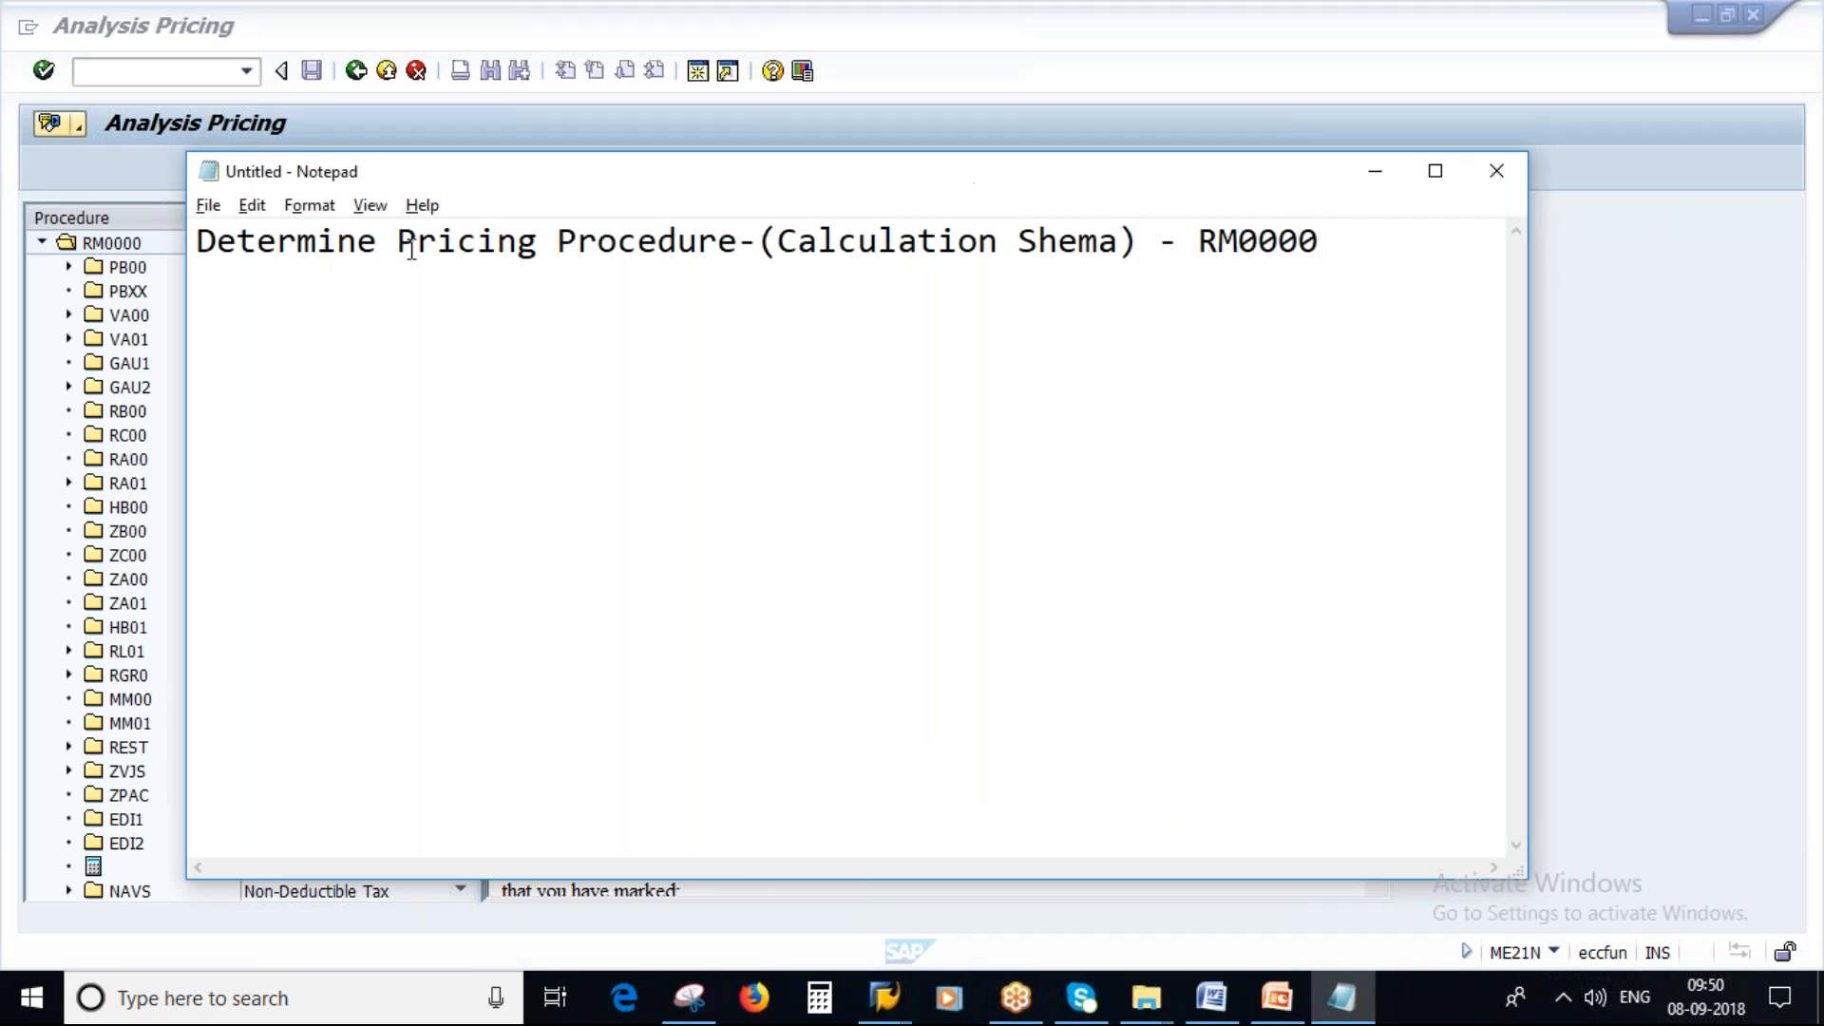
drag(395, 242, 1117, 284)
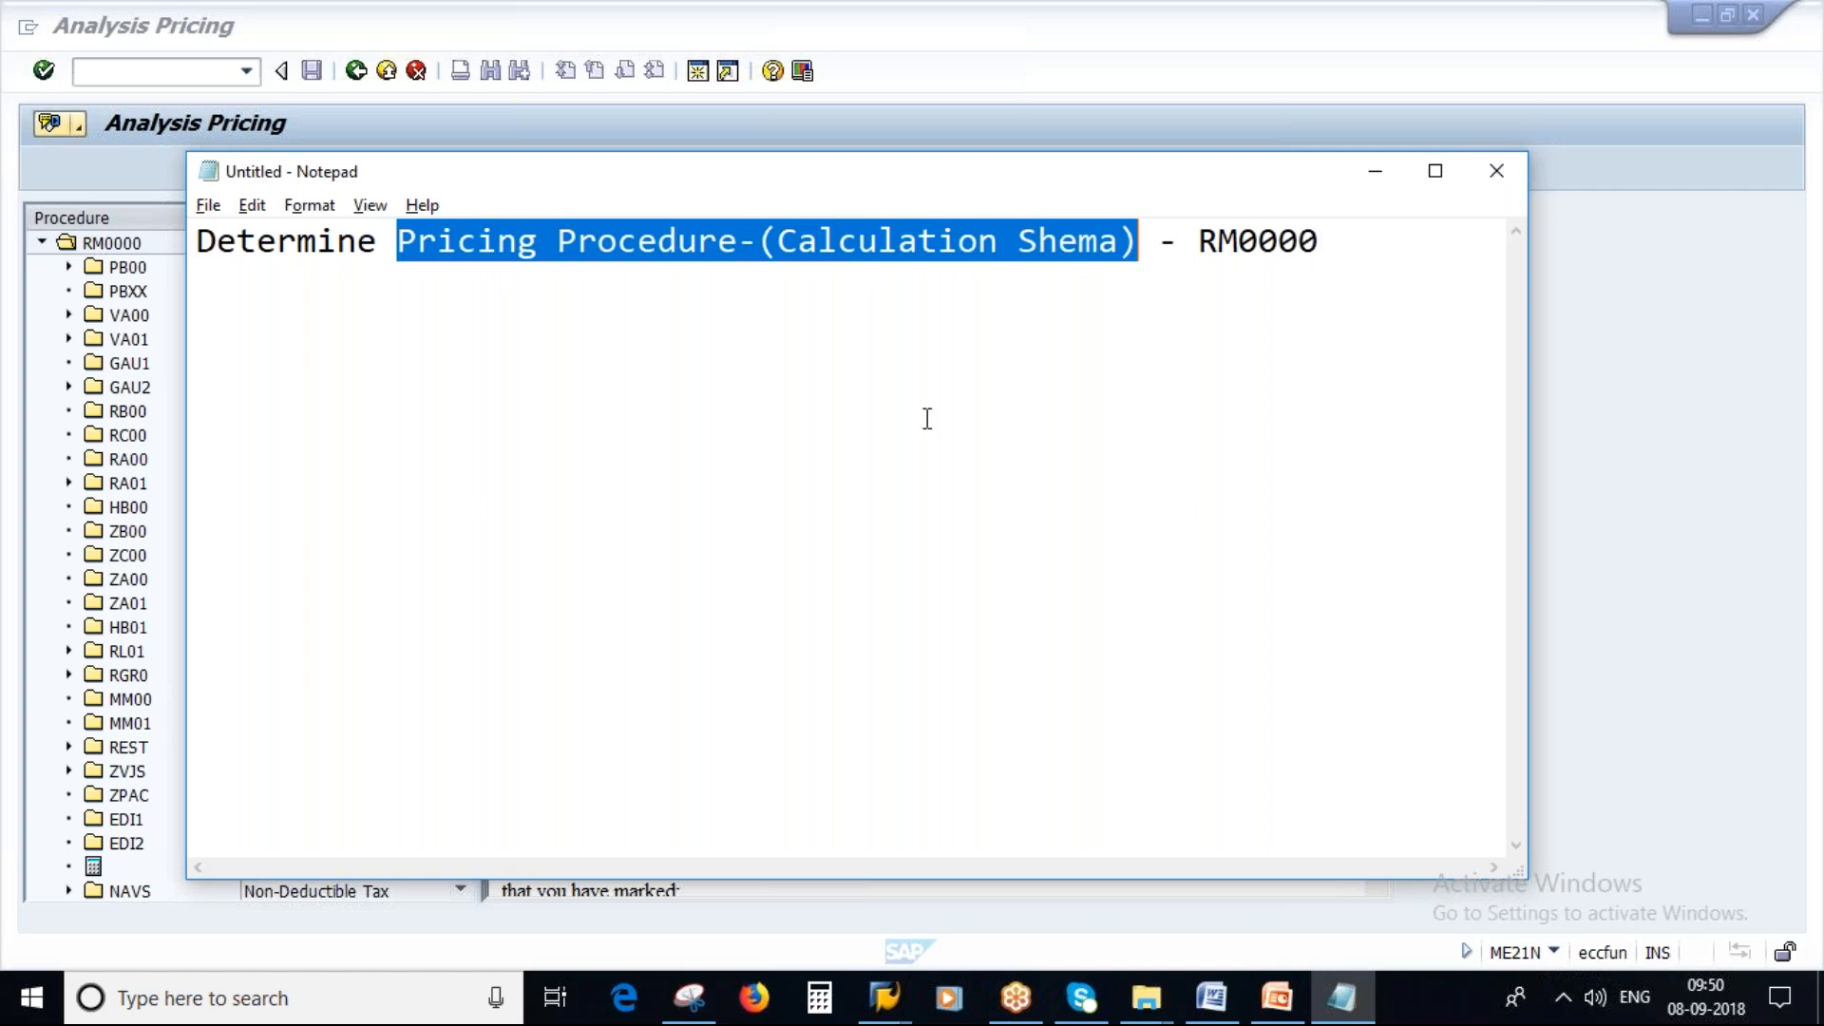
click(1375, 172)
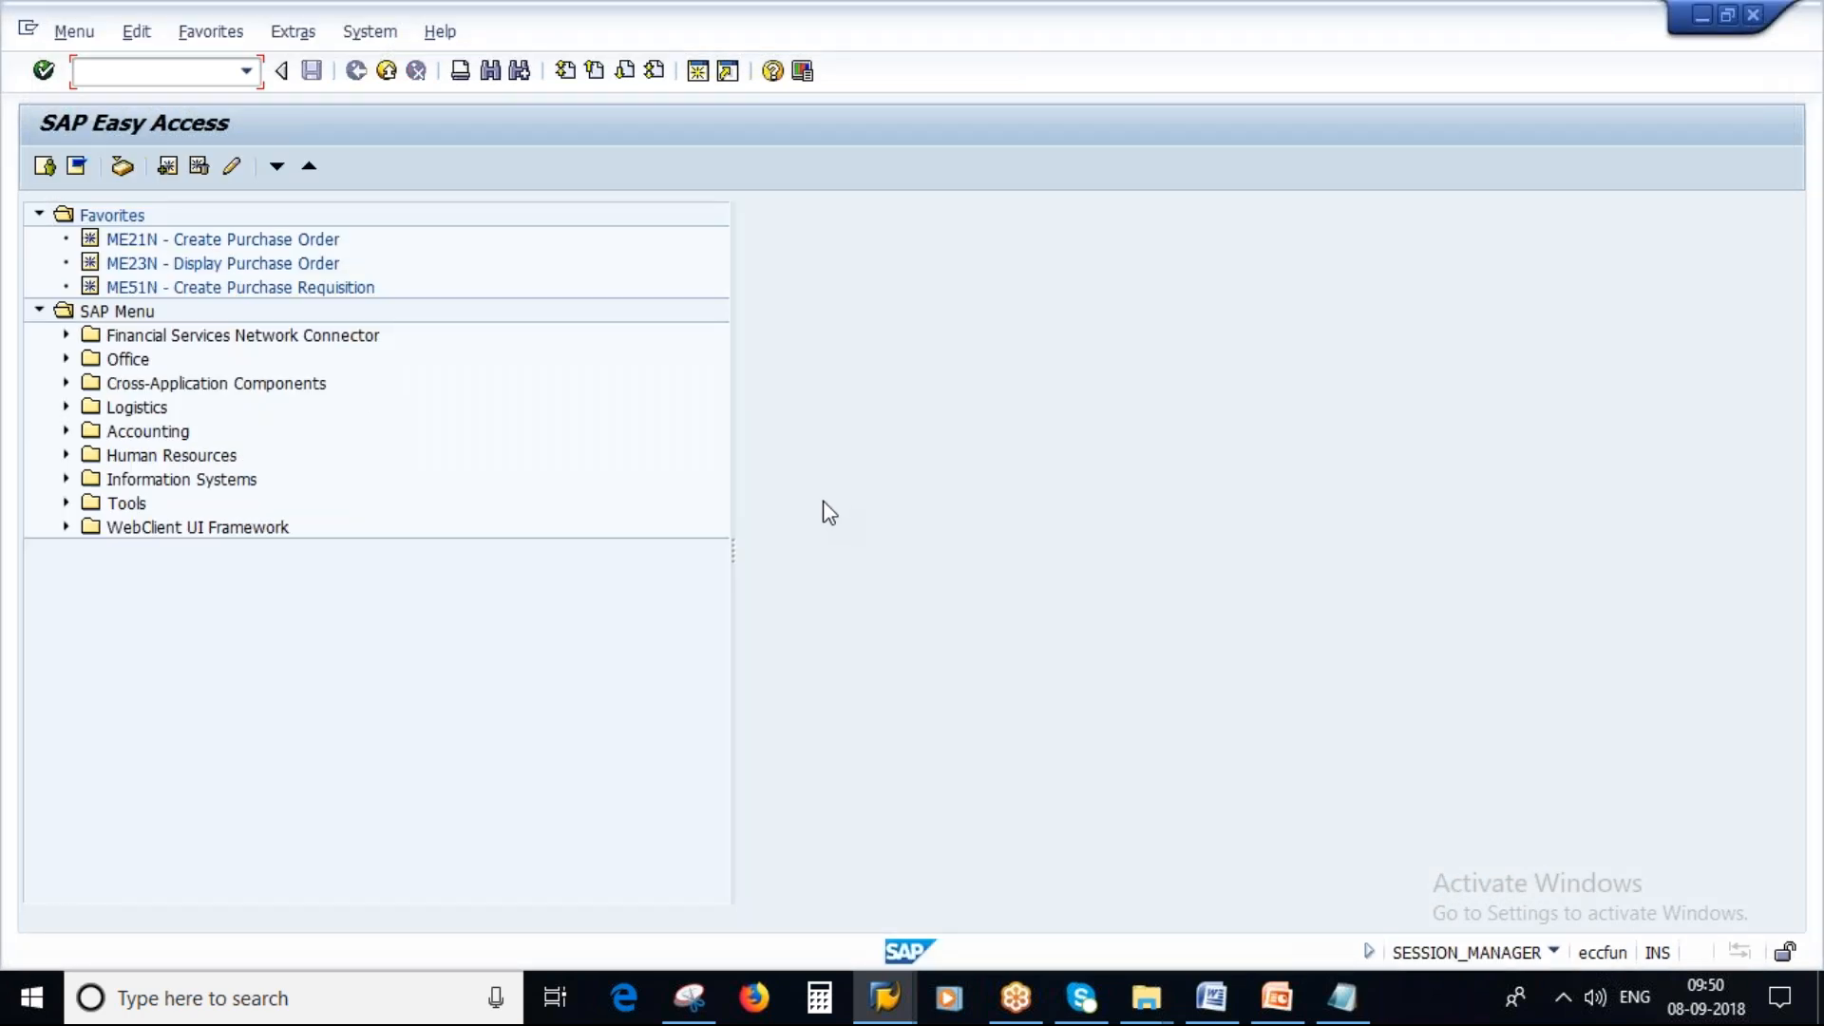
Run transaction SPRO and open the SAP Reference IMG.
text(SPRO)
key(Return)
click(105, 170)
Expand Materials Management and then Purchasing in the IMG structure.
scroll(851, 662, down, 2)
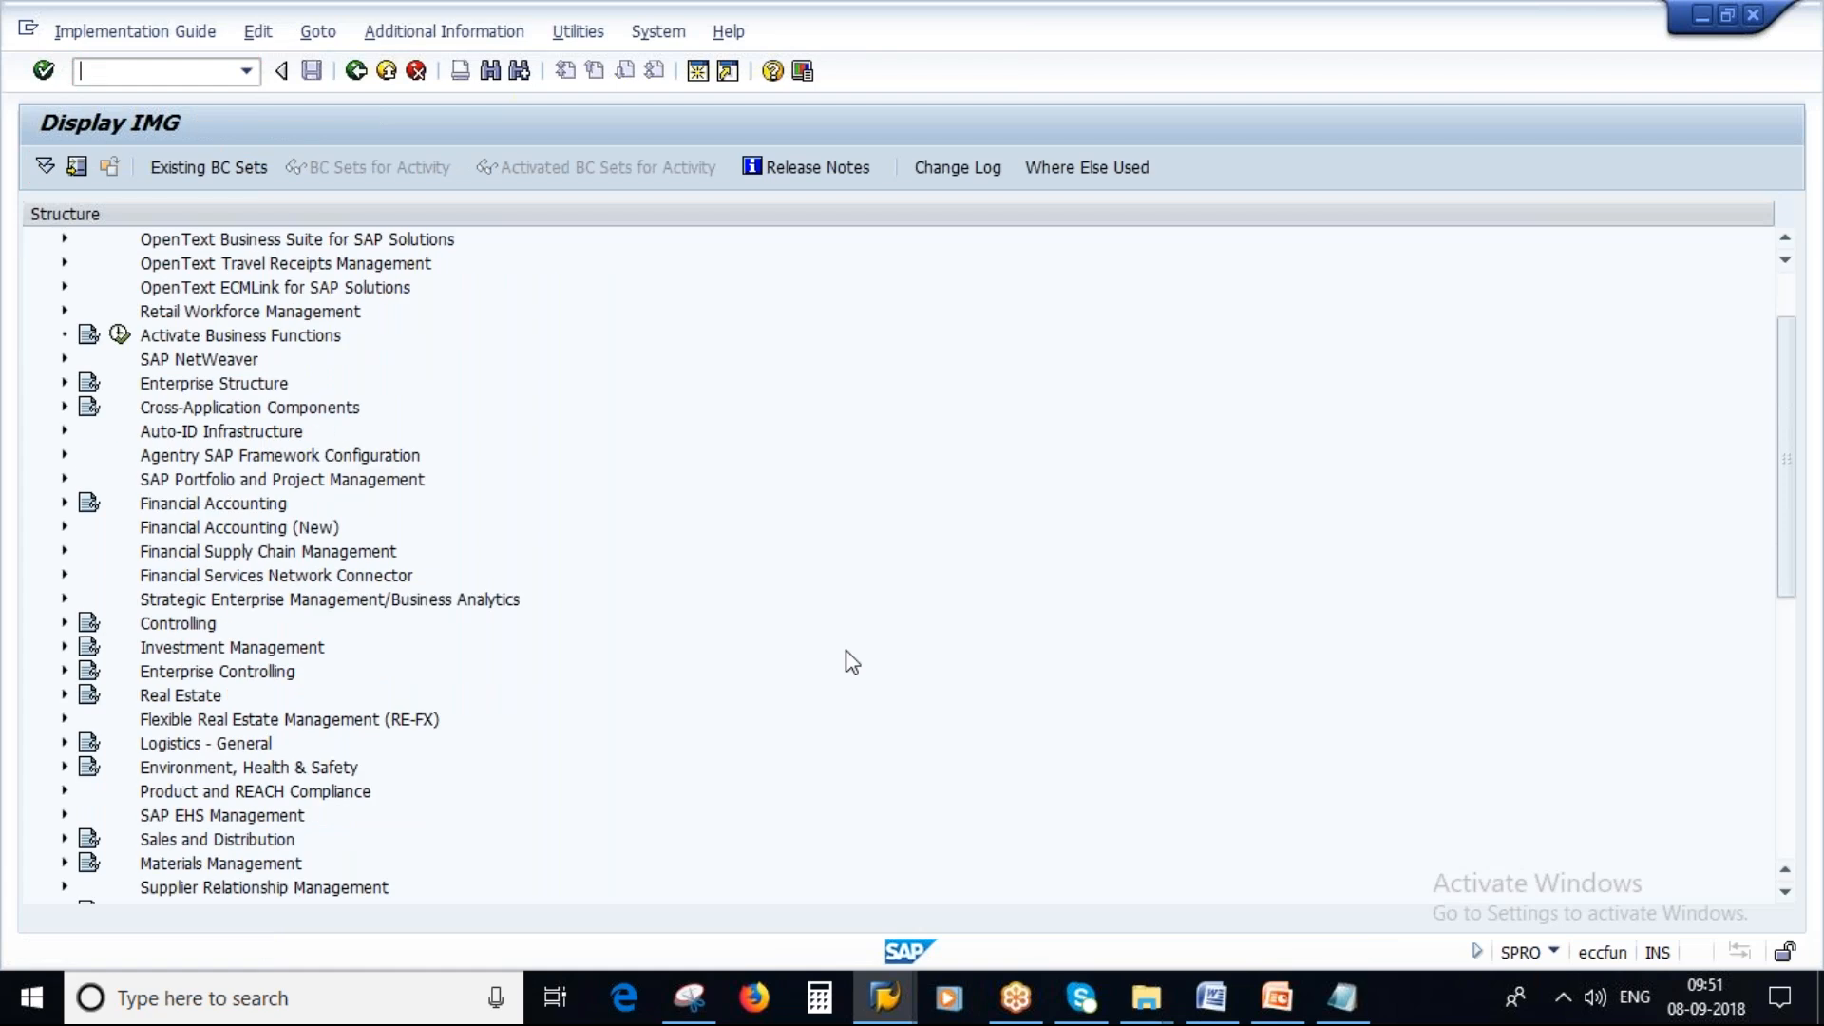
scroll(851, 662, down, 3)
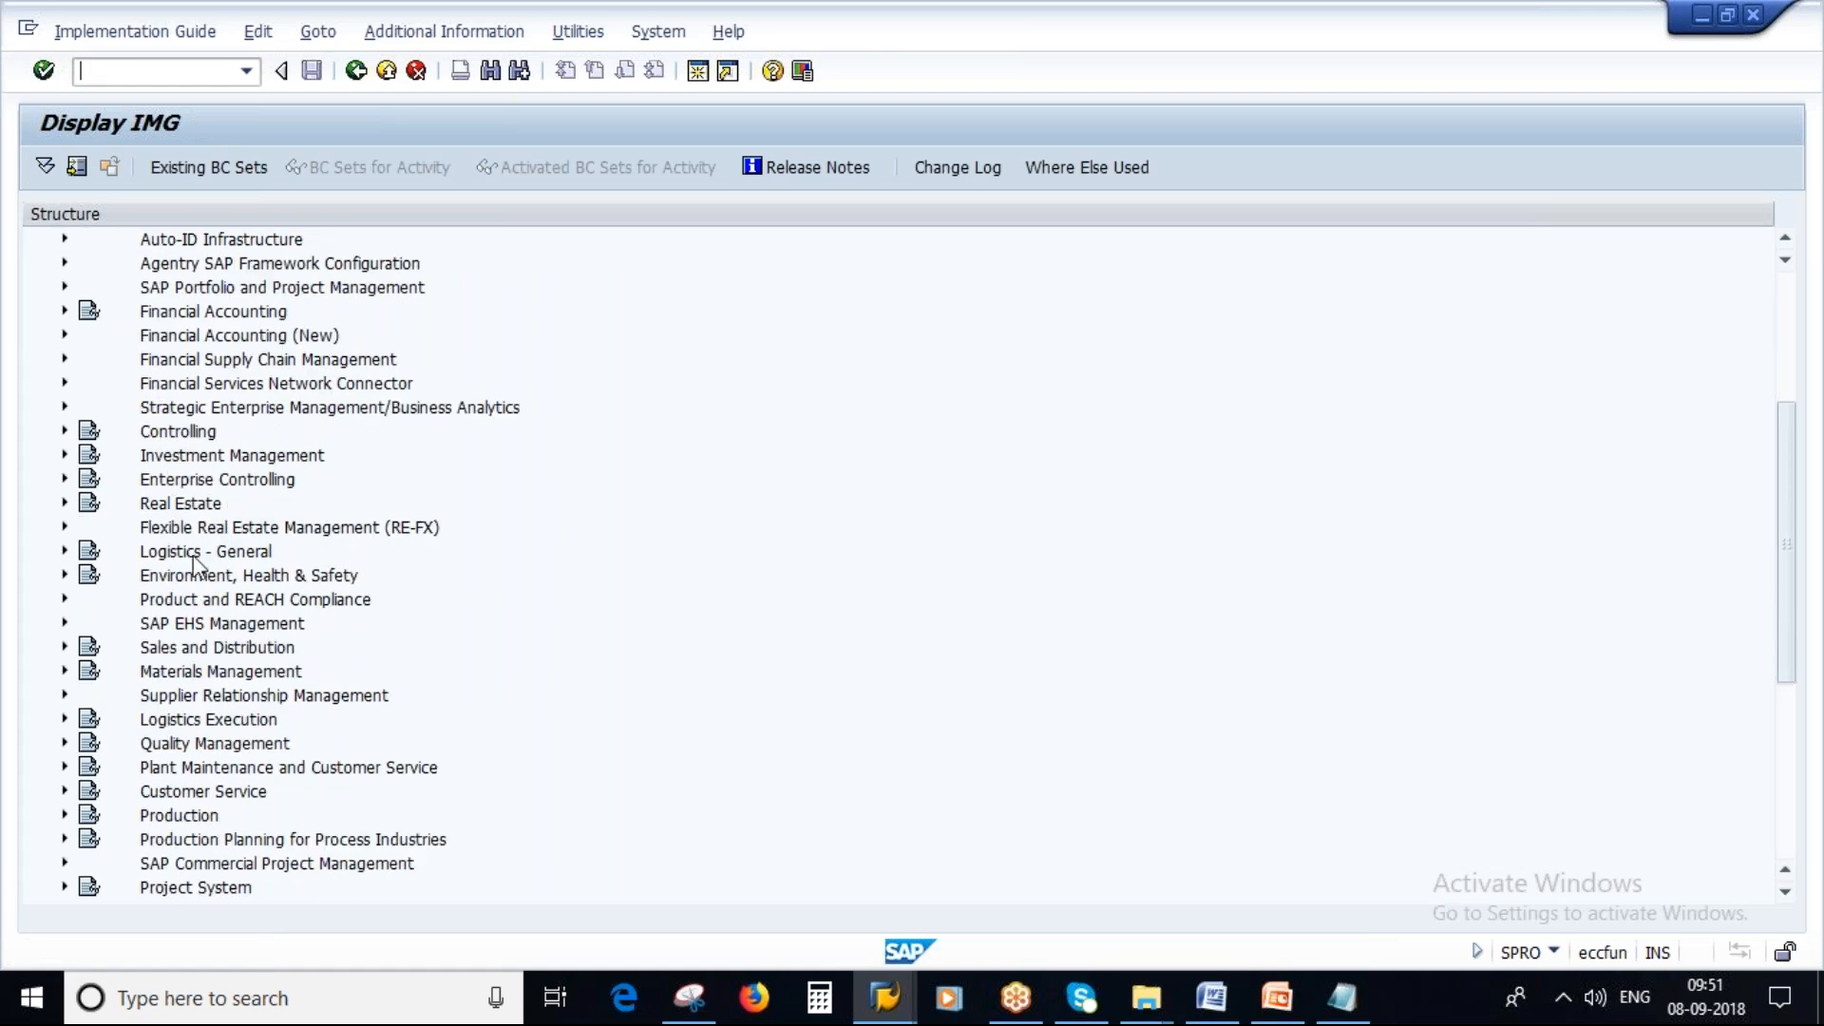
click(64, 672)
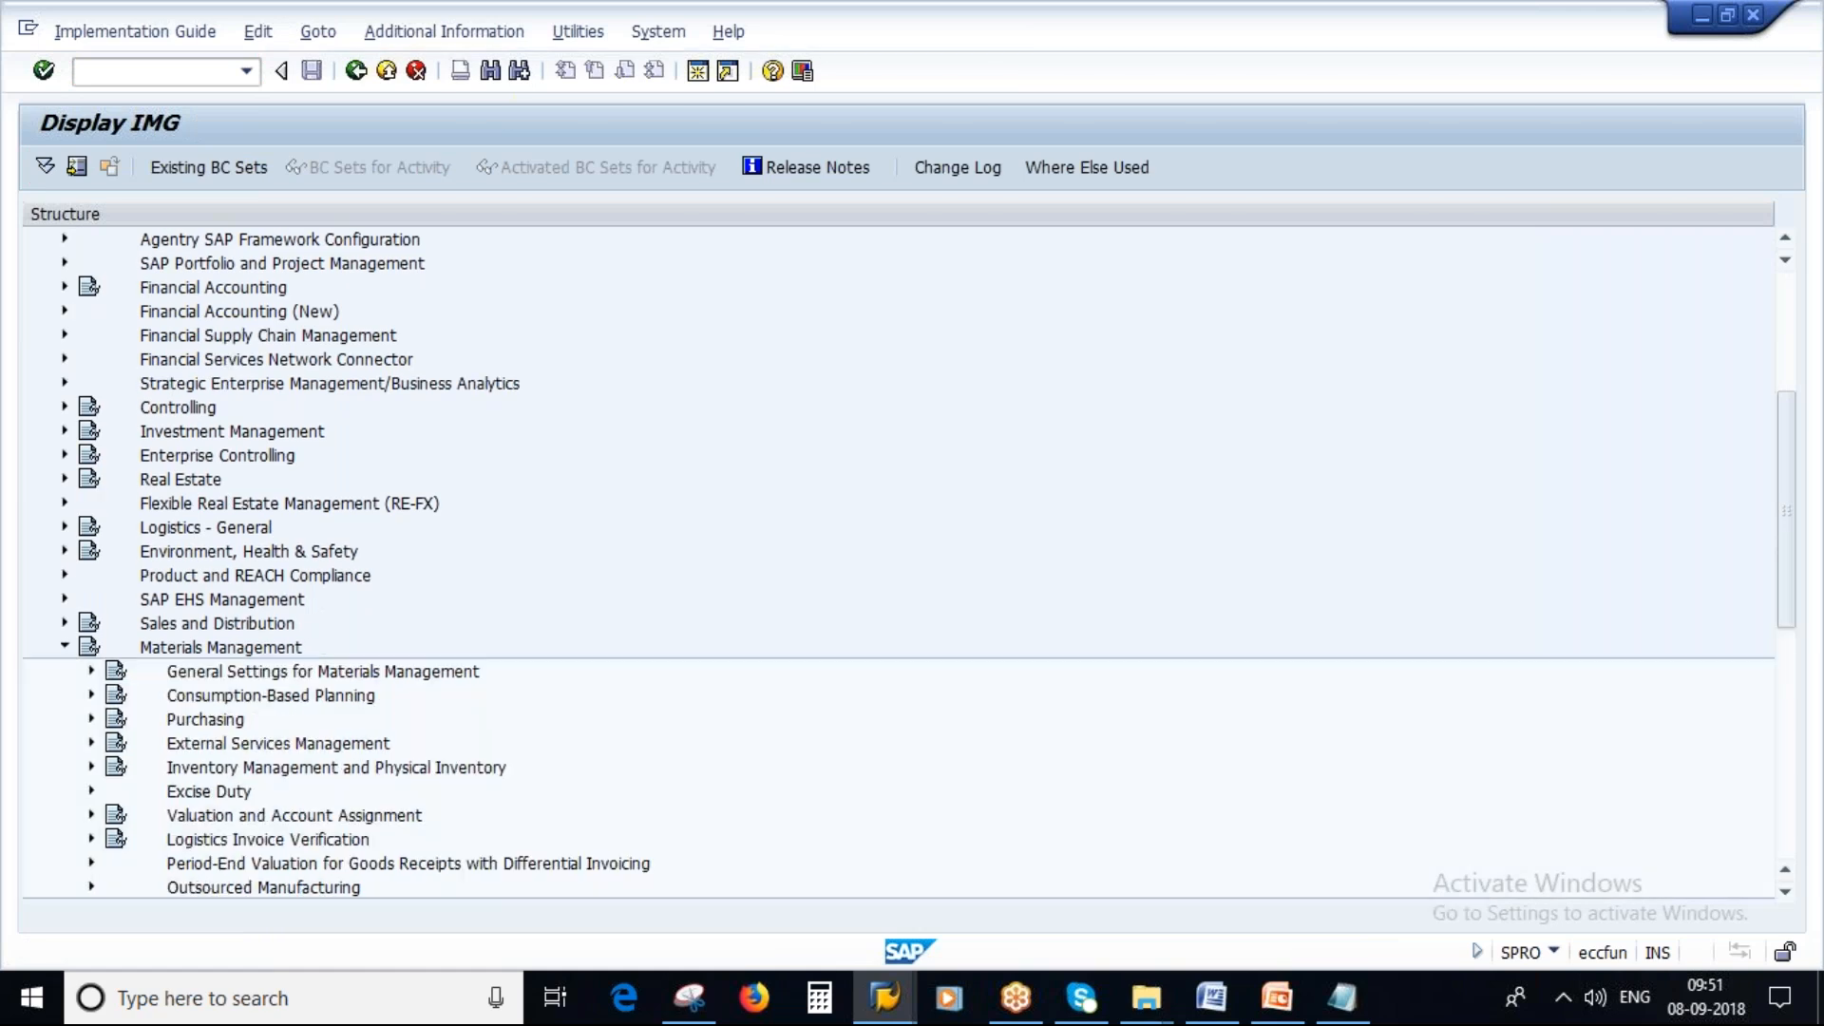
scroll(526, 554, down, 3)
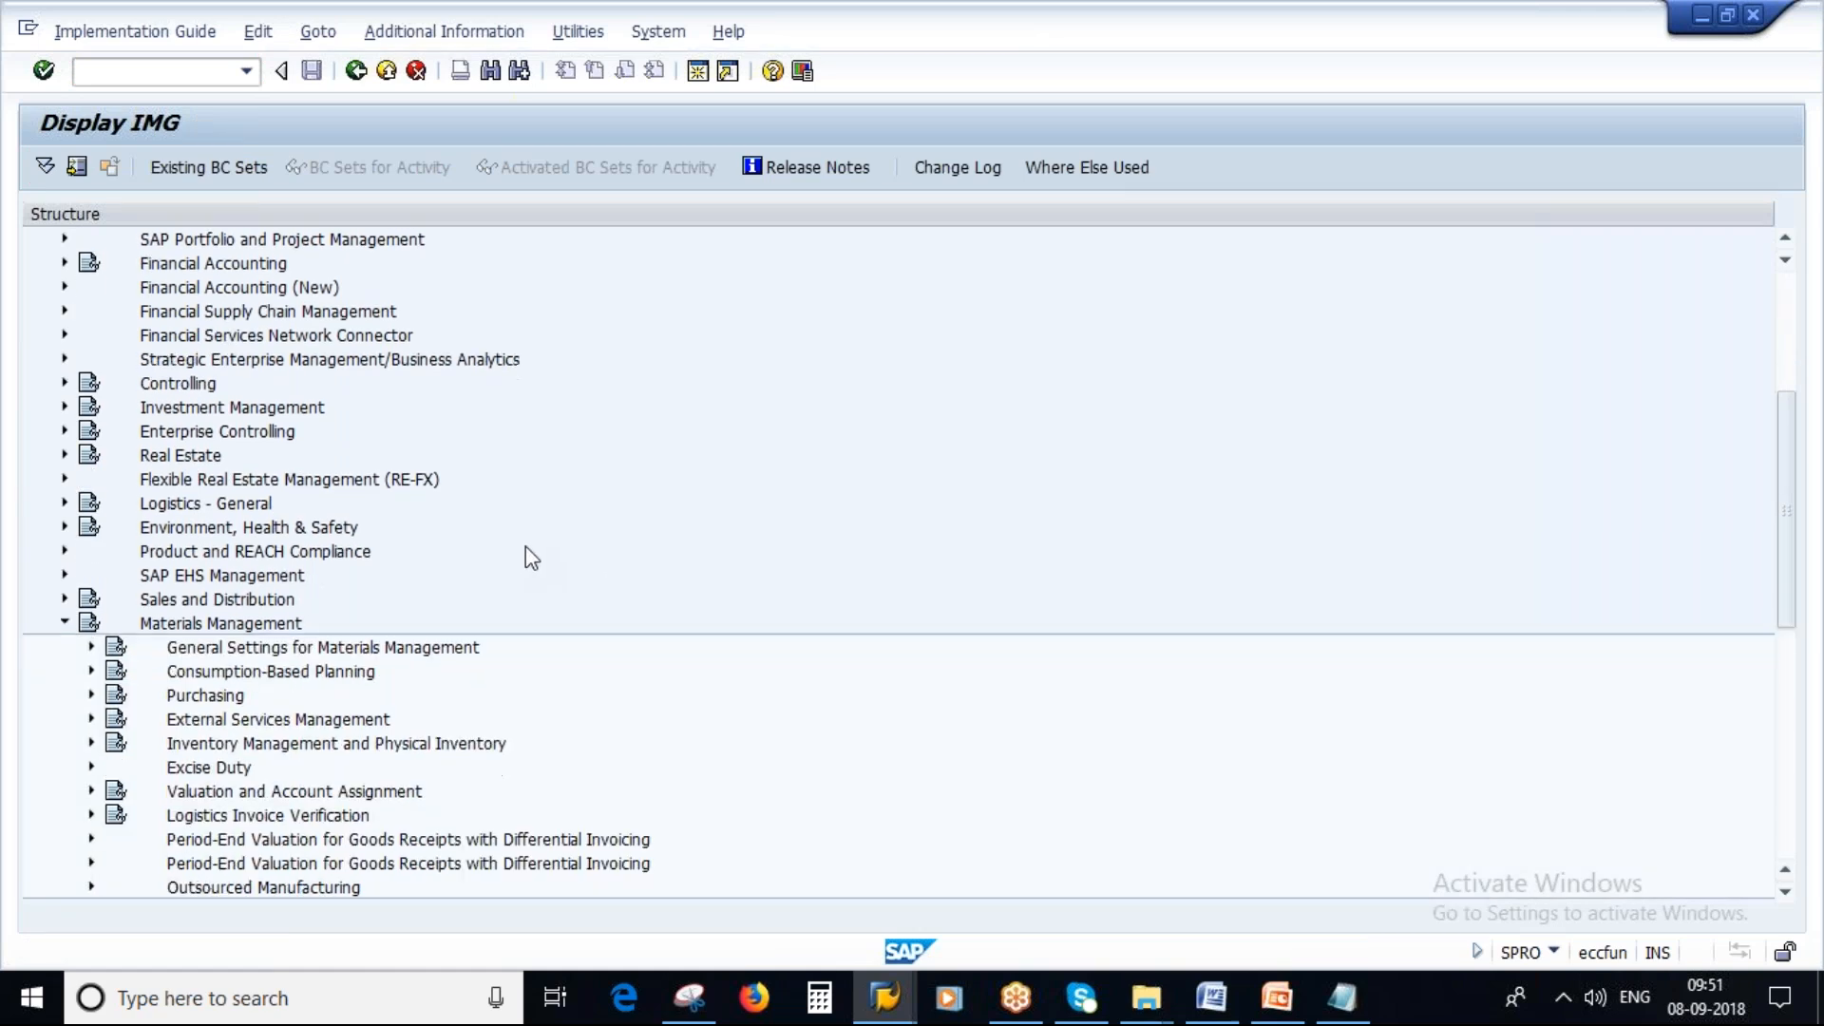
click(92, 527)
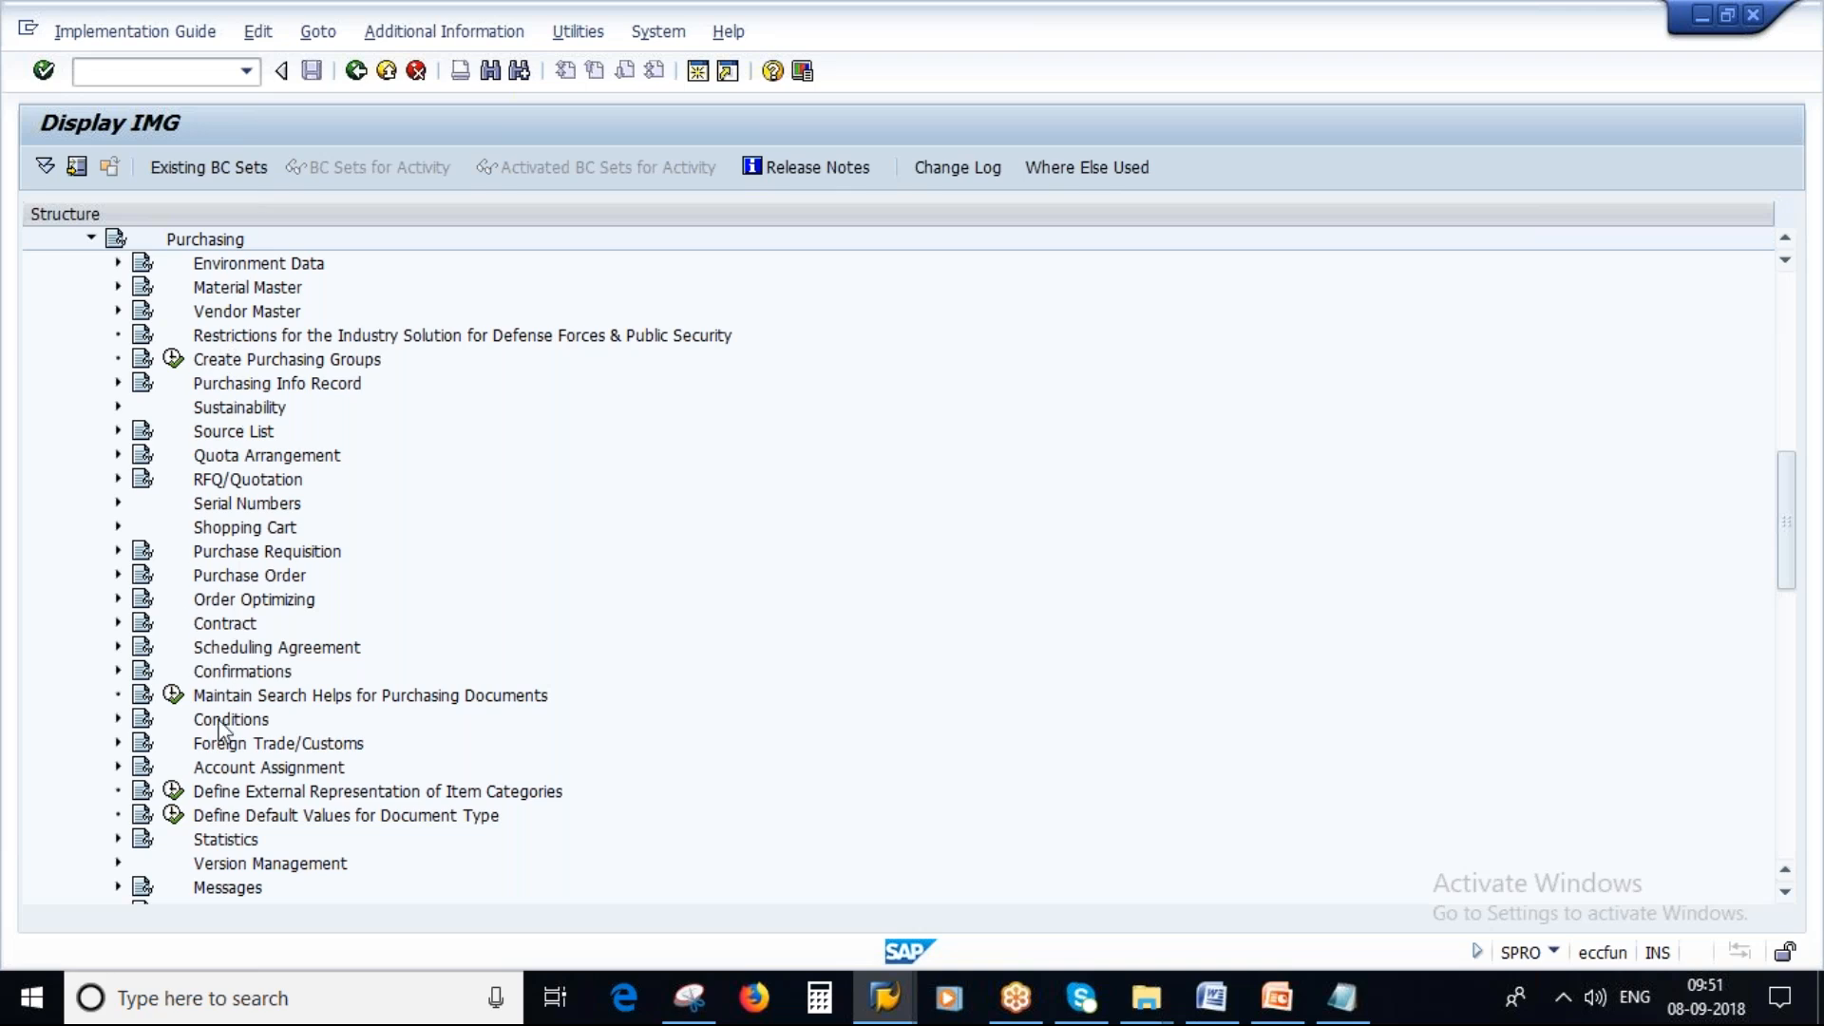
Expand Conditions and Define Price Determination Process, and open Define Schema Determination.
click(117, 720)
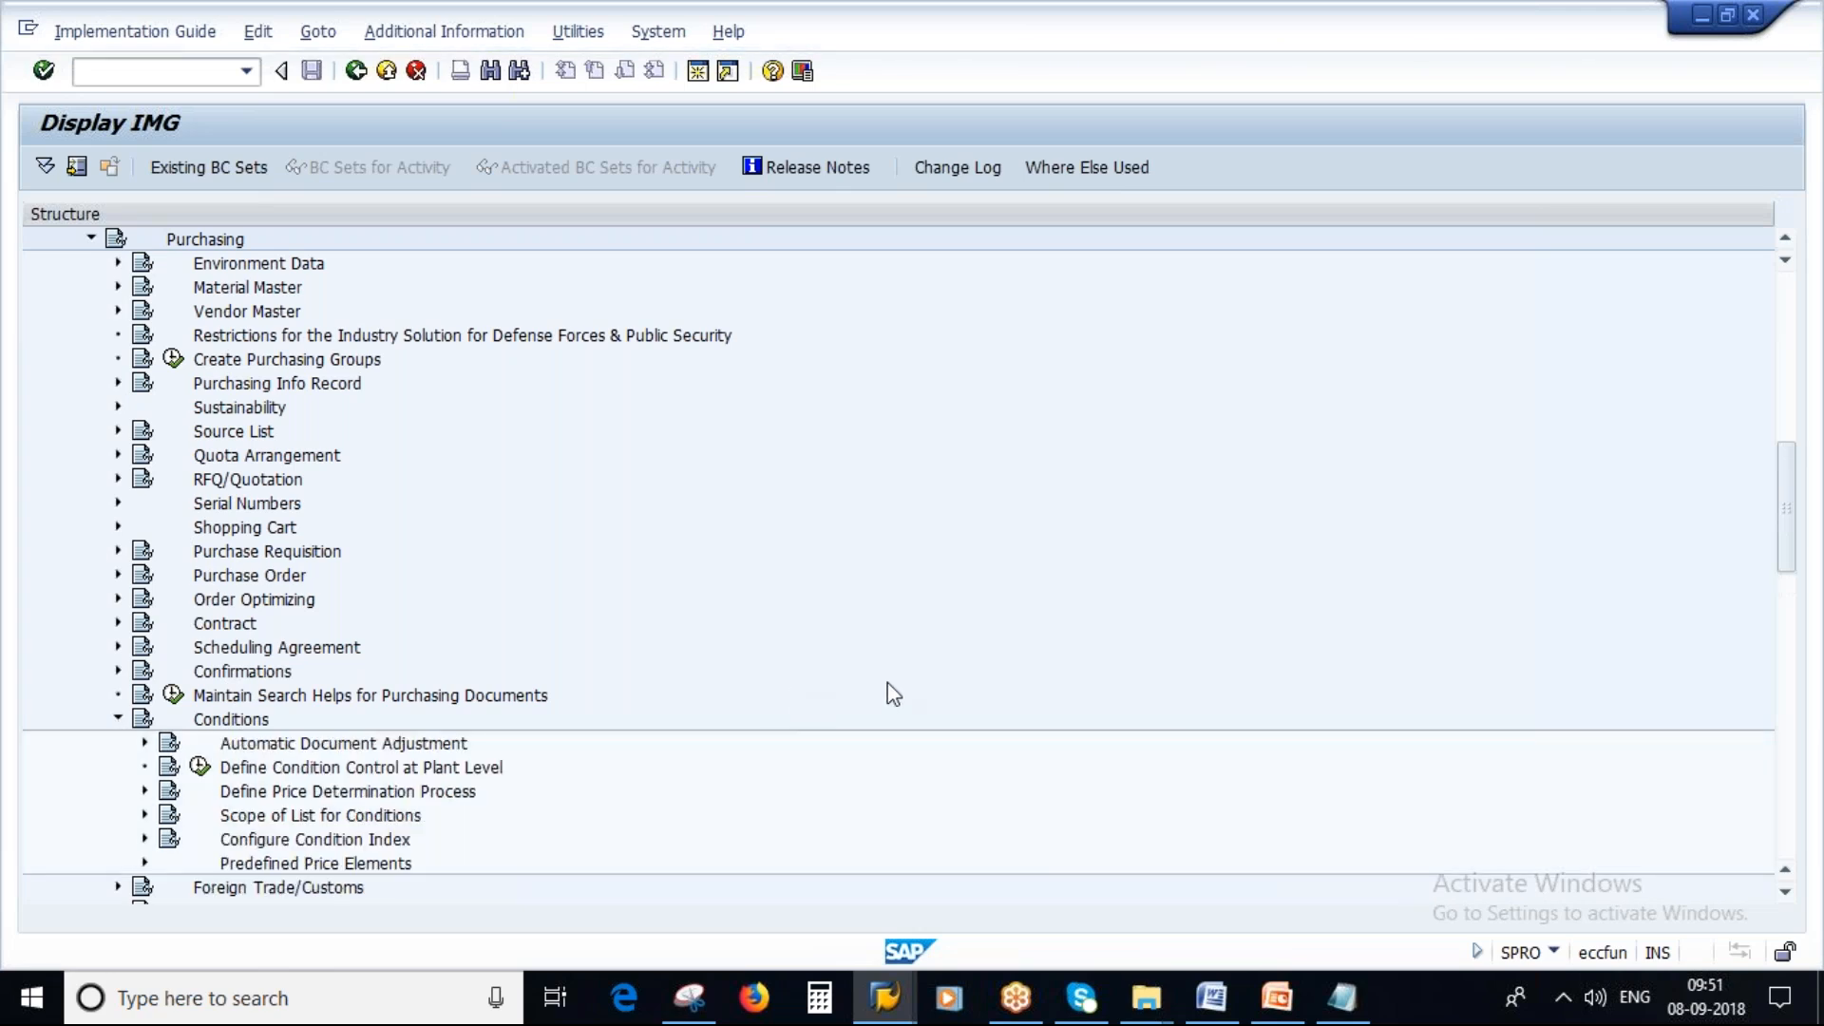
scroll(887, 692, down, 3)
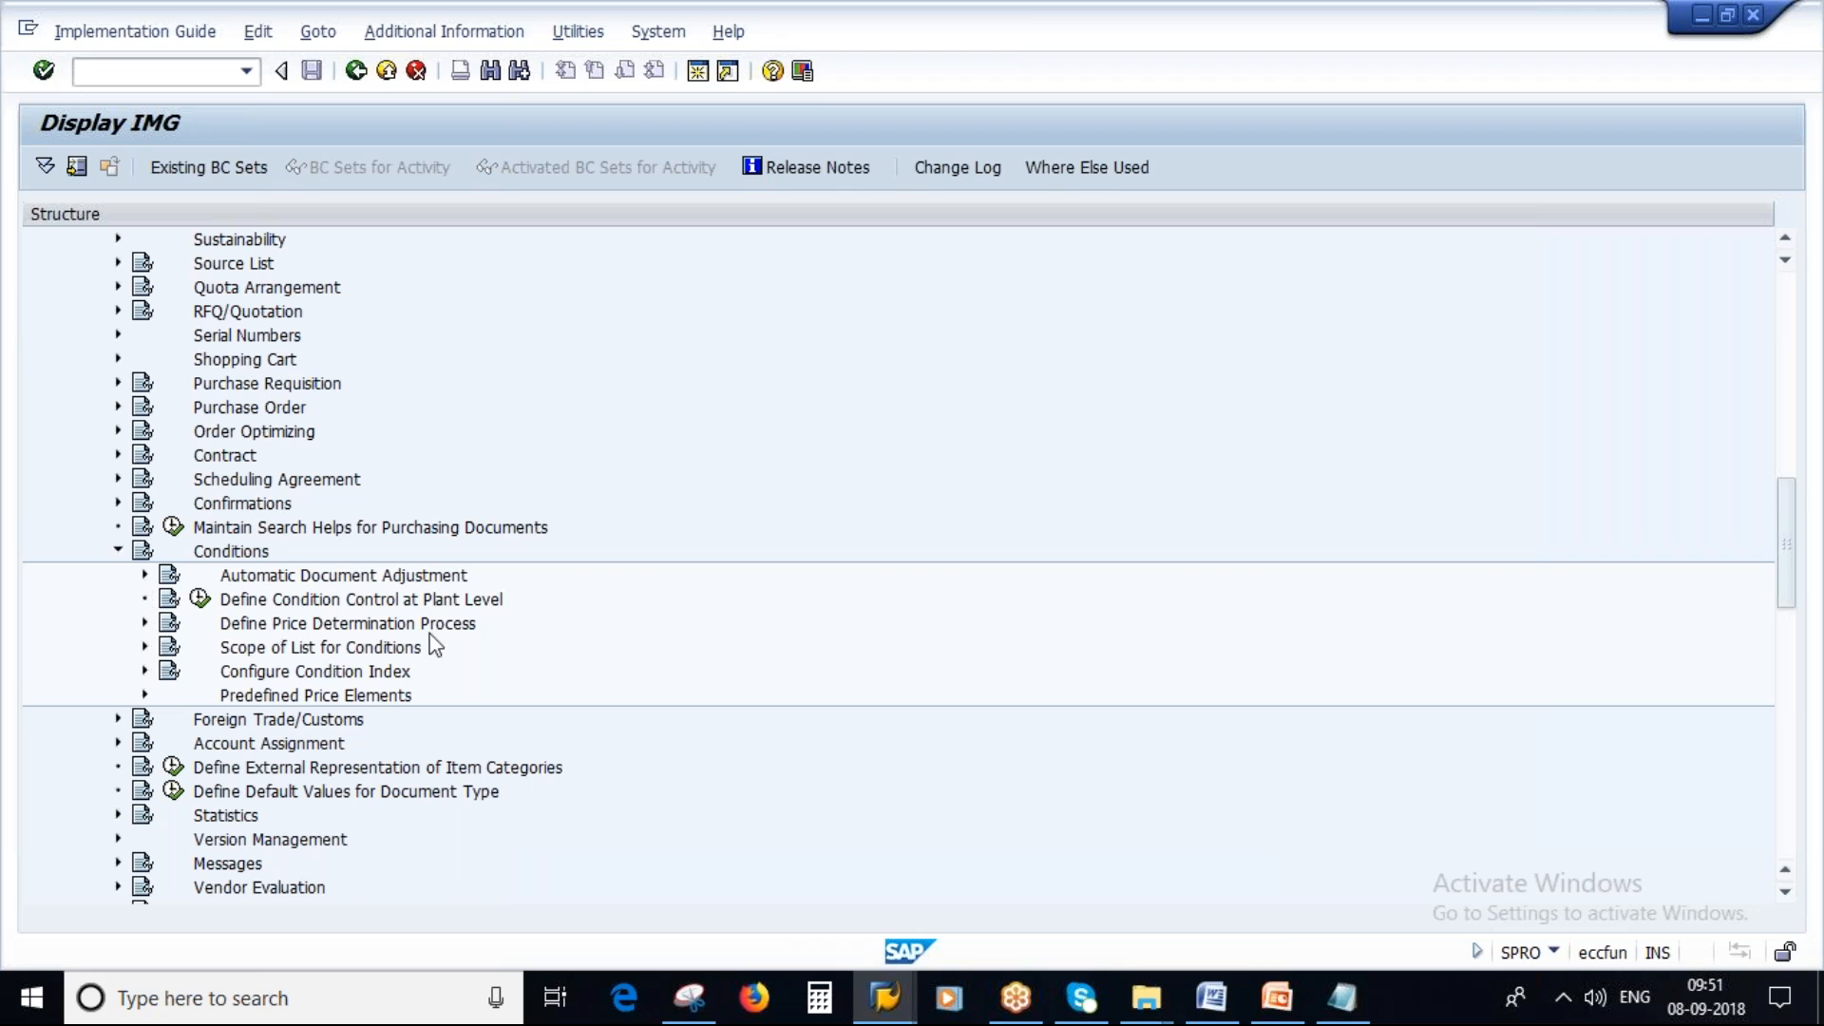
click(145, 623)
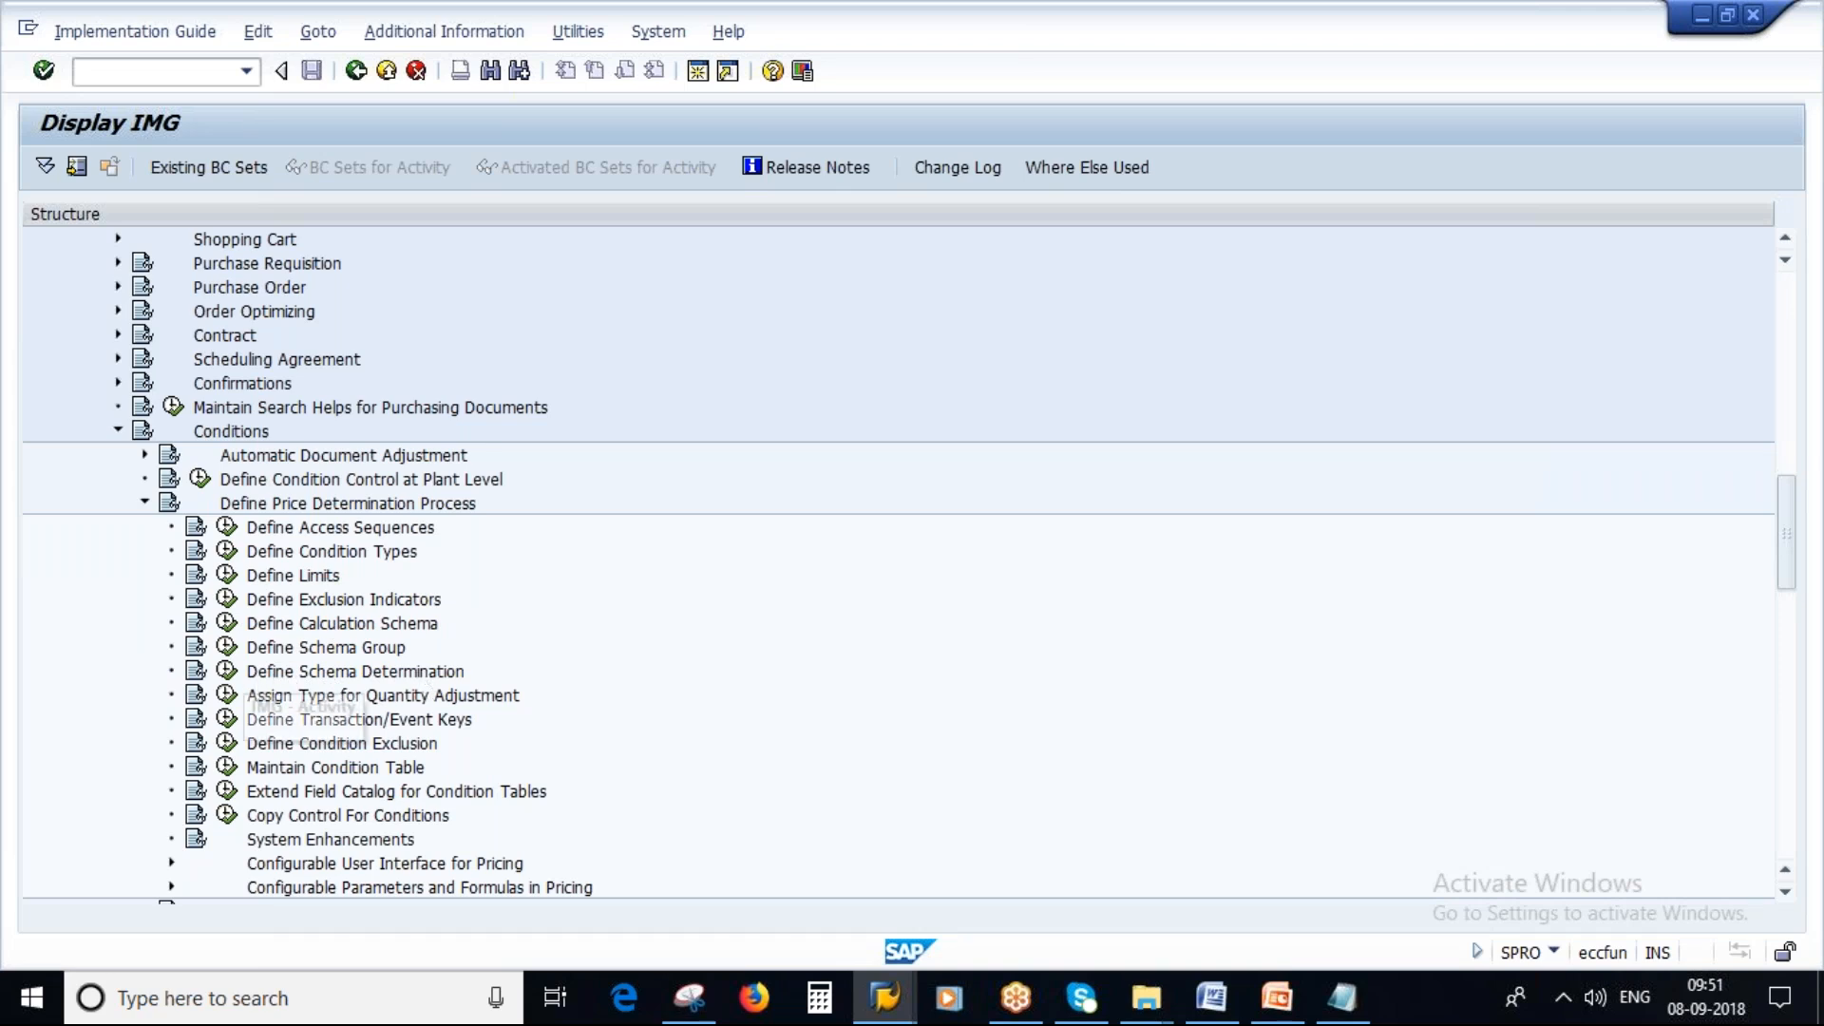
click(226, 671)
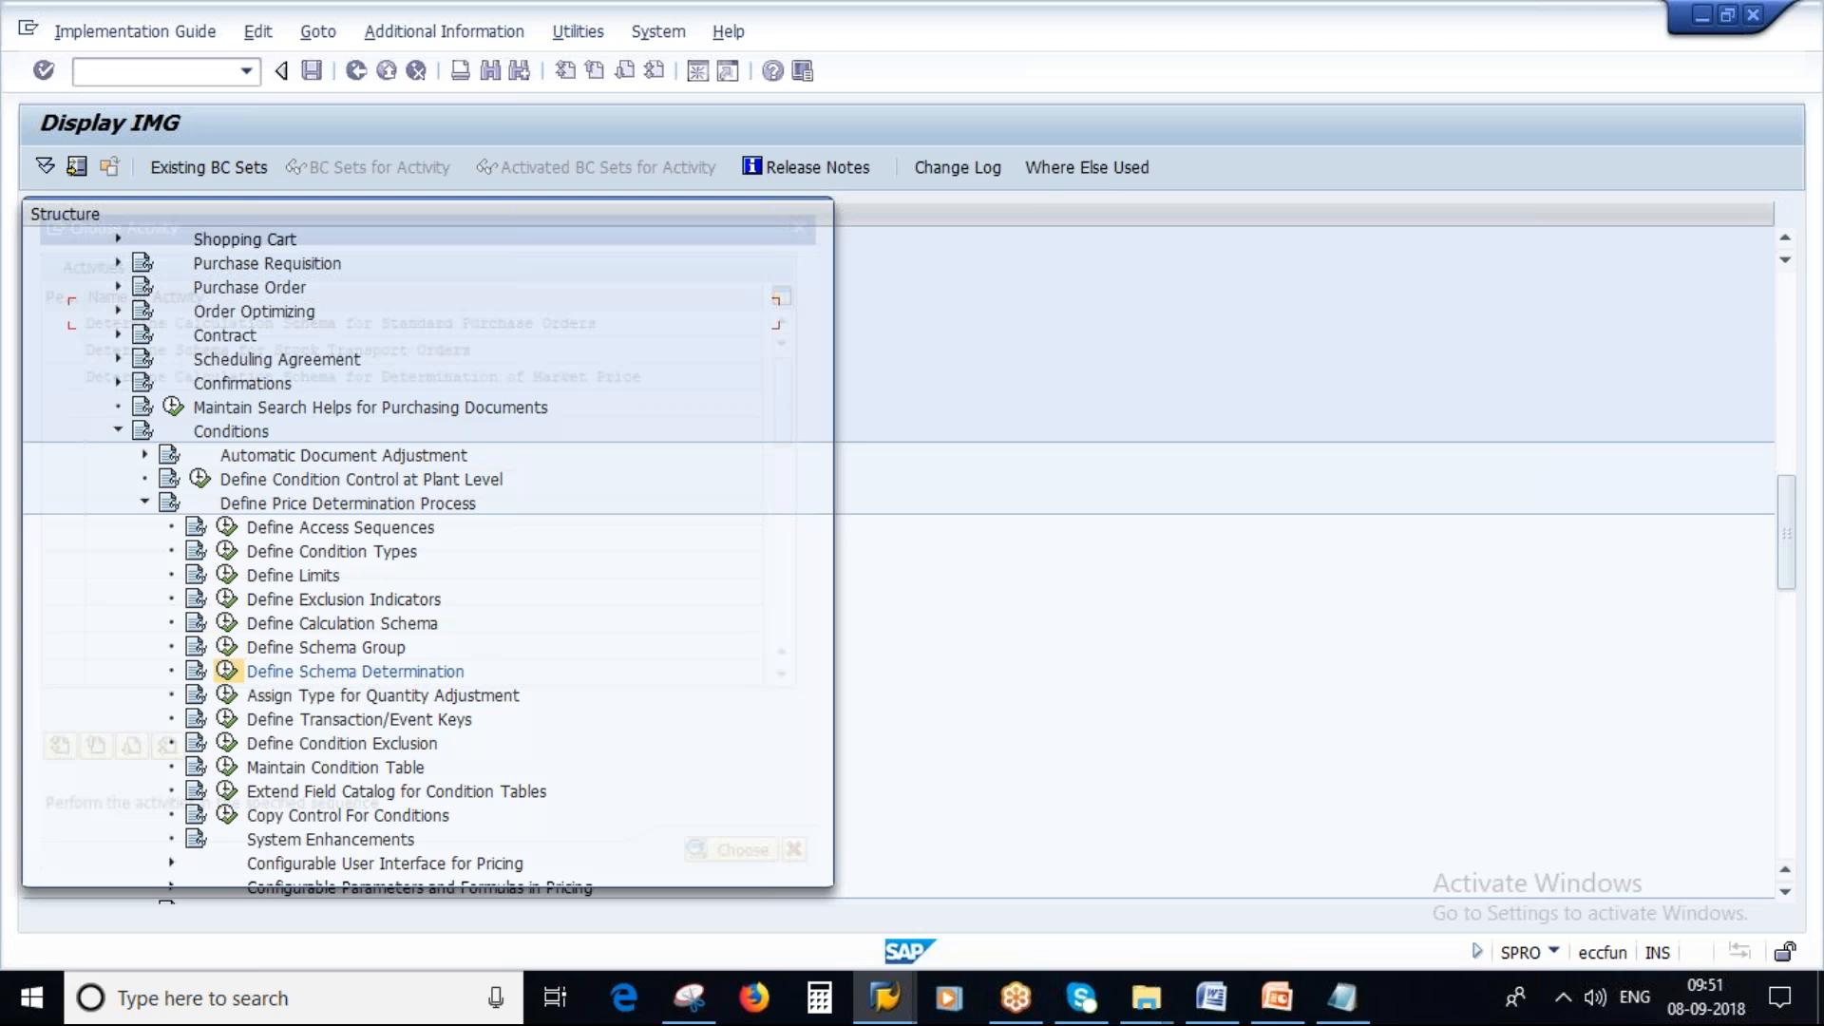
Review the three schema determination activities offered for purchase orders, stock transport orders and market price.
drag(608, 316, 71, 316)
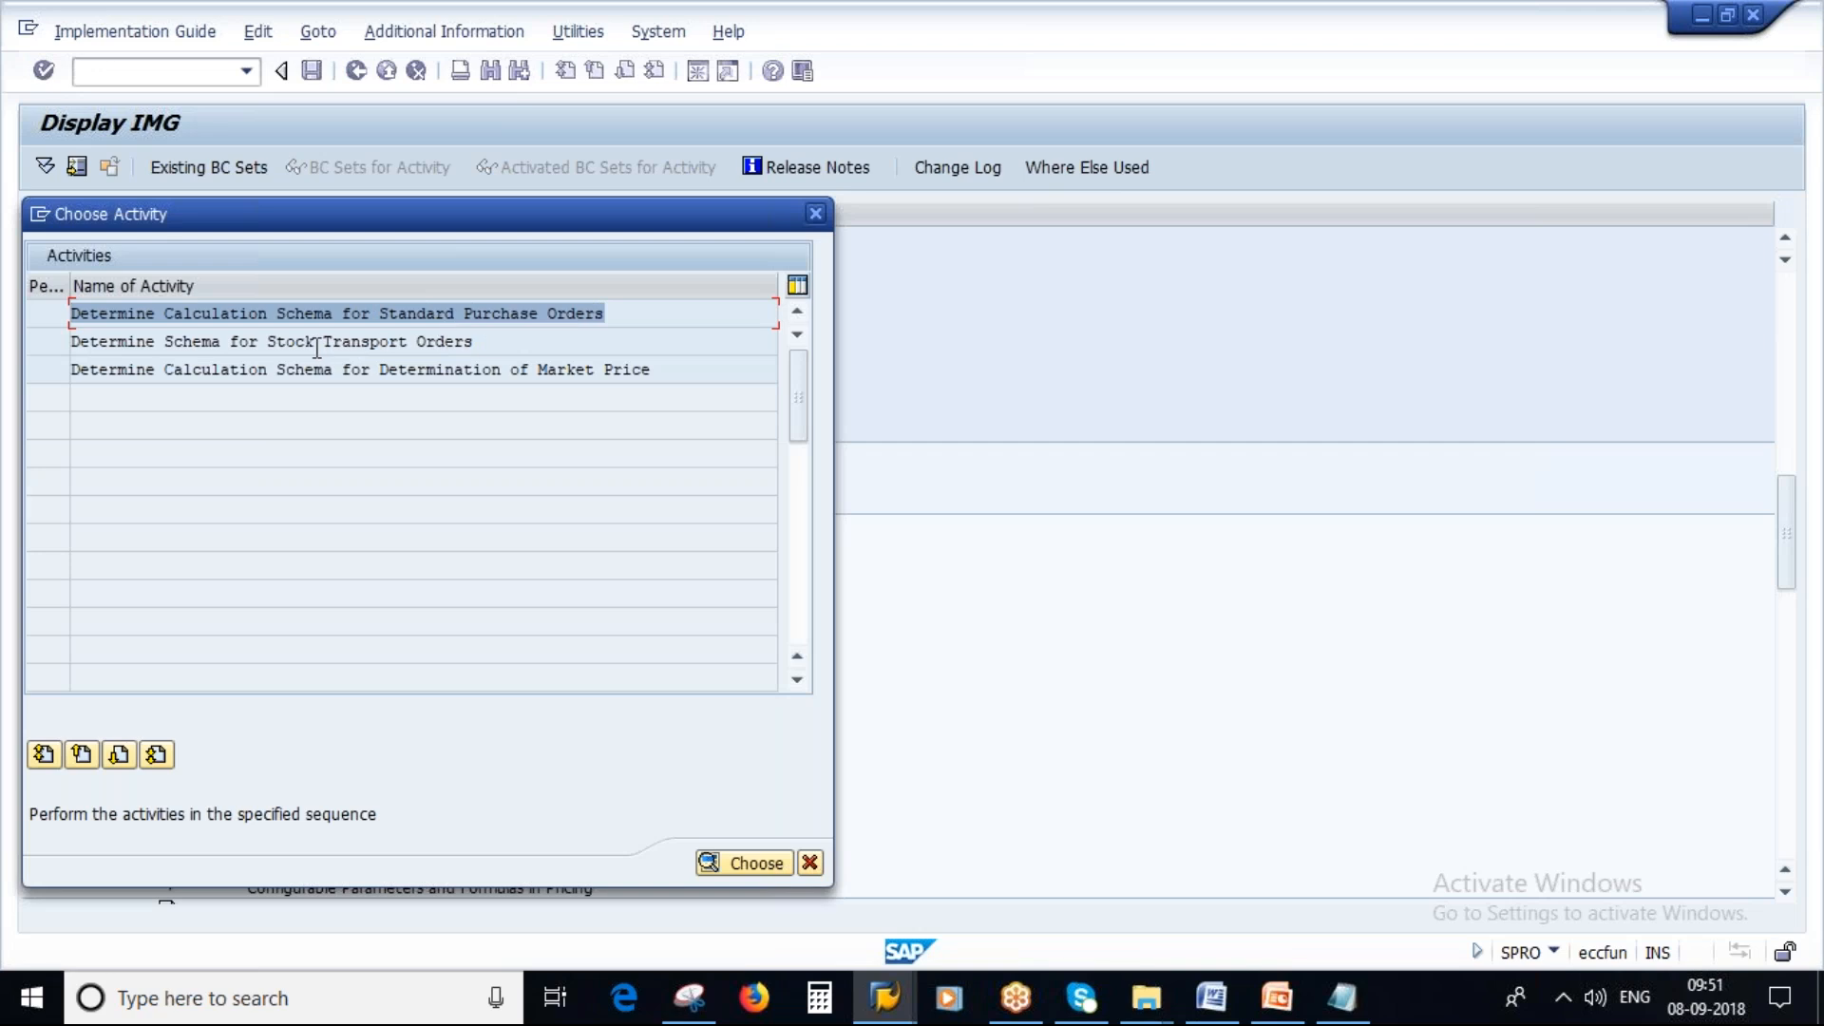
drag(268, 342, 473, 342)
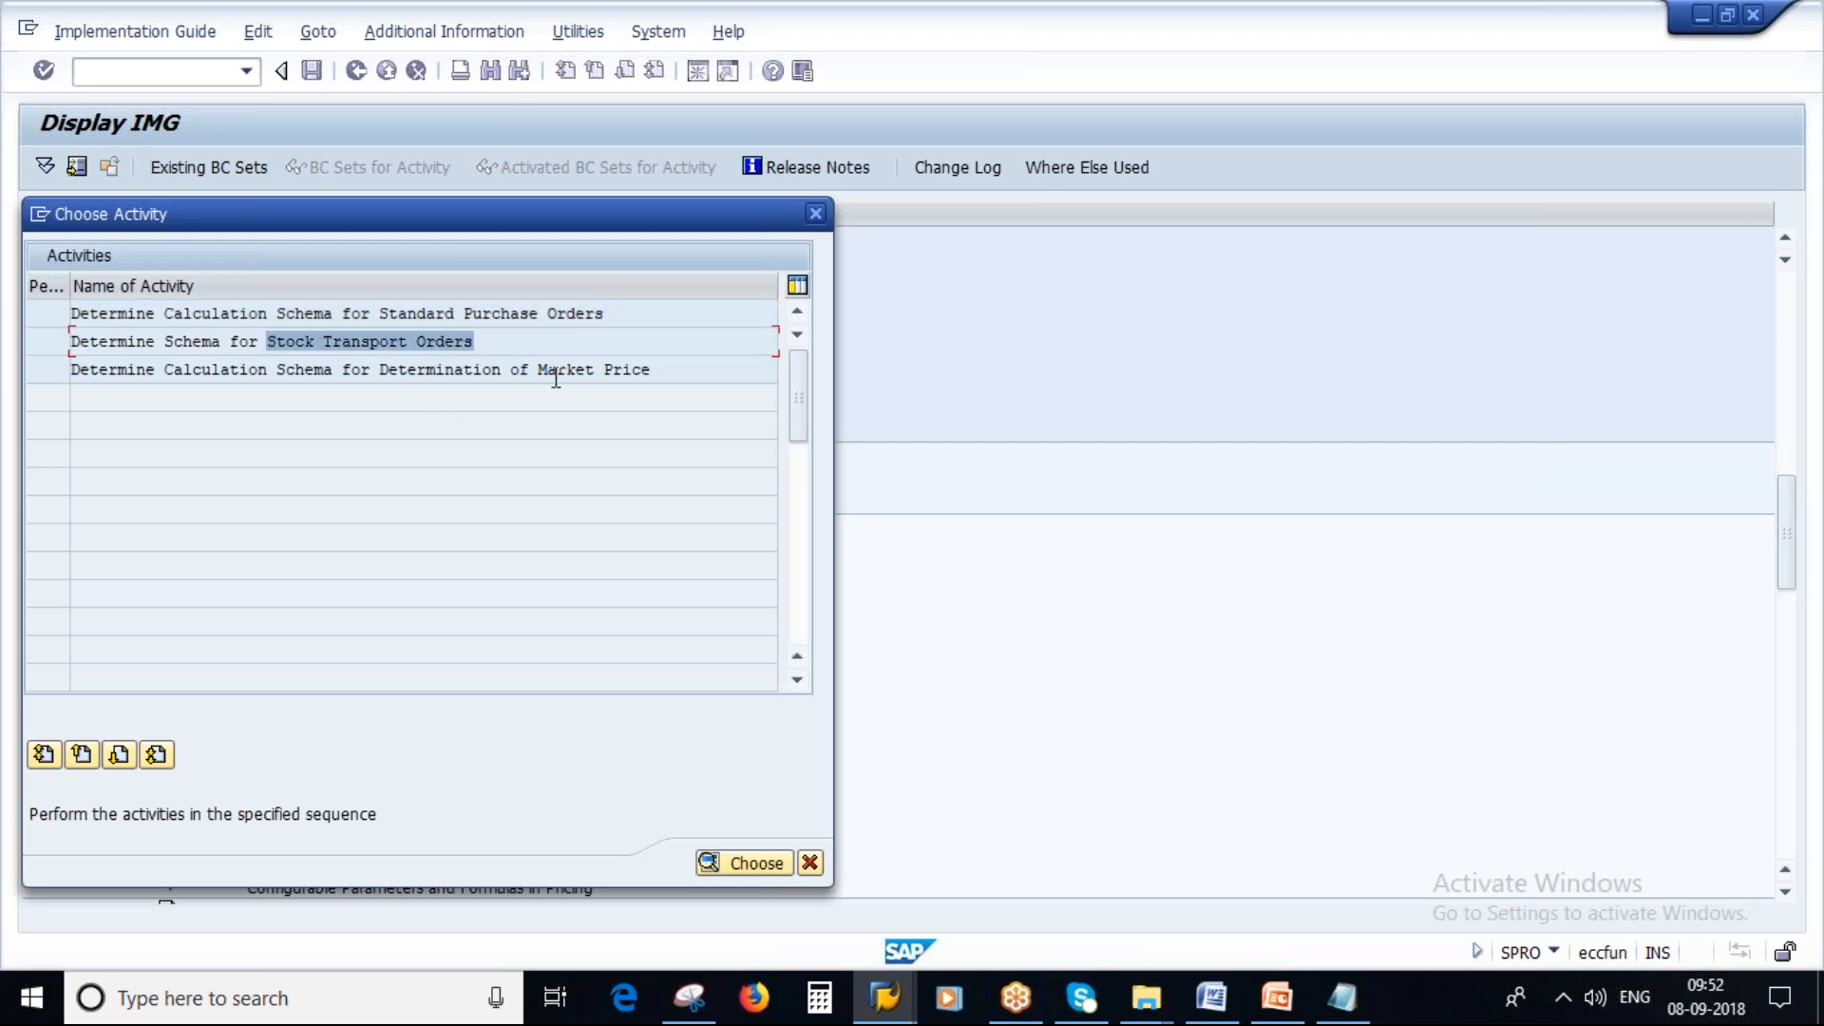
drag(663, 370, 472, 370)
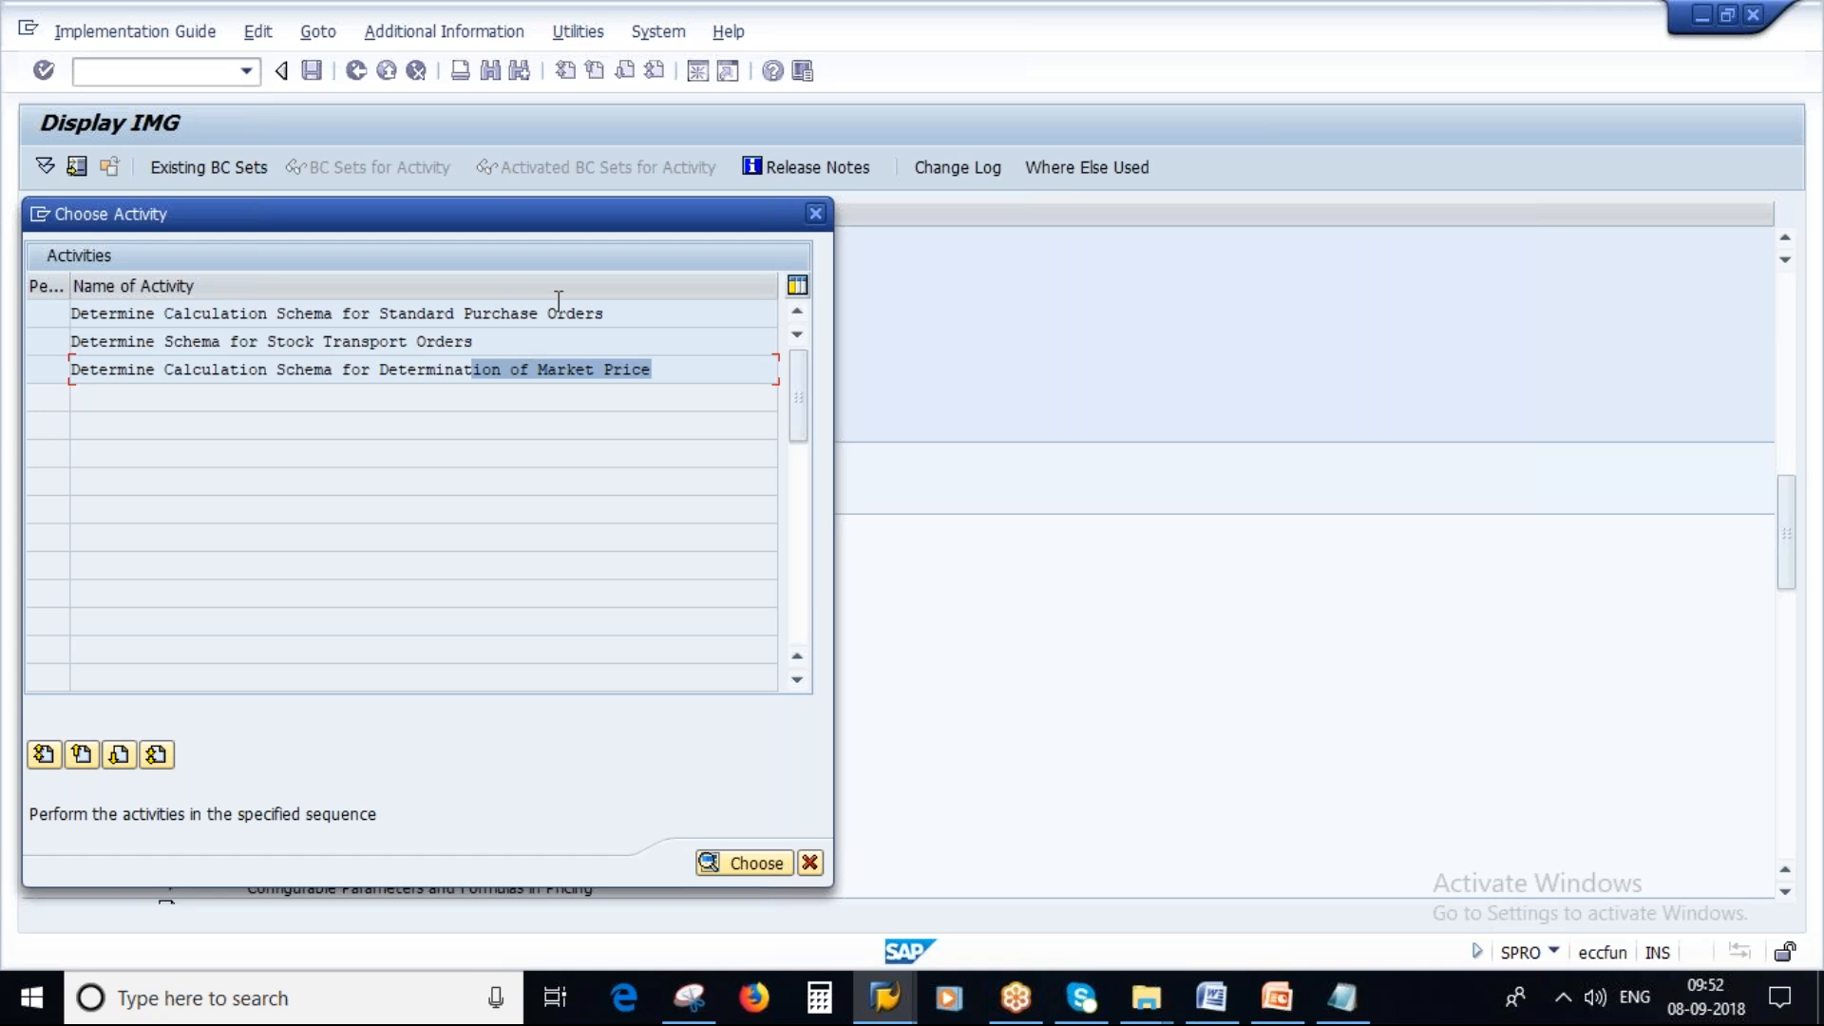
drag(614, 312, 67, 312)
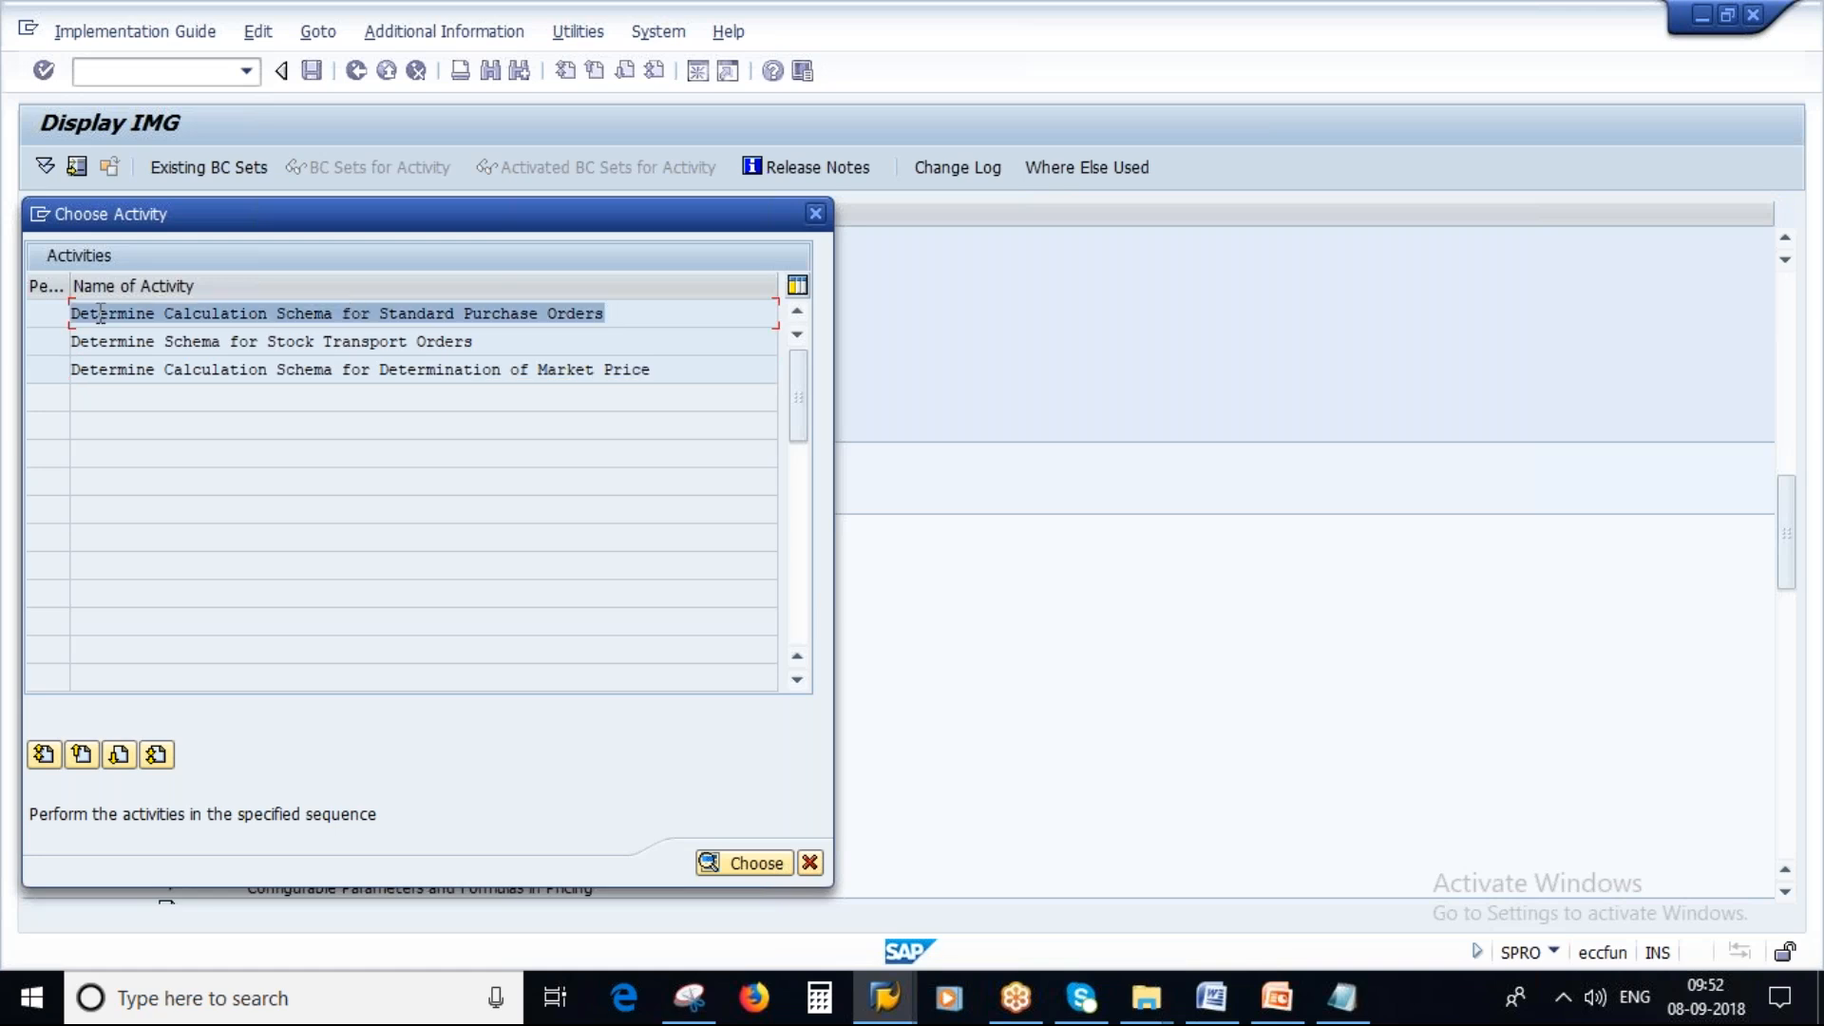
Open the calculation schema determination for standard purchase orders, then return and close the activity list.
double_click(414, 313)
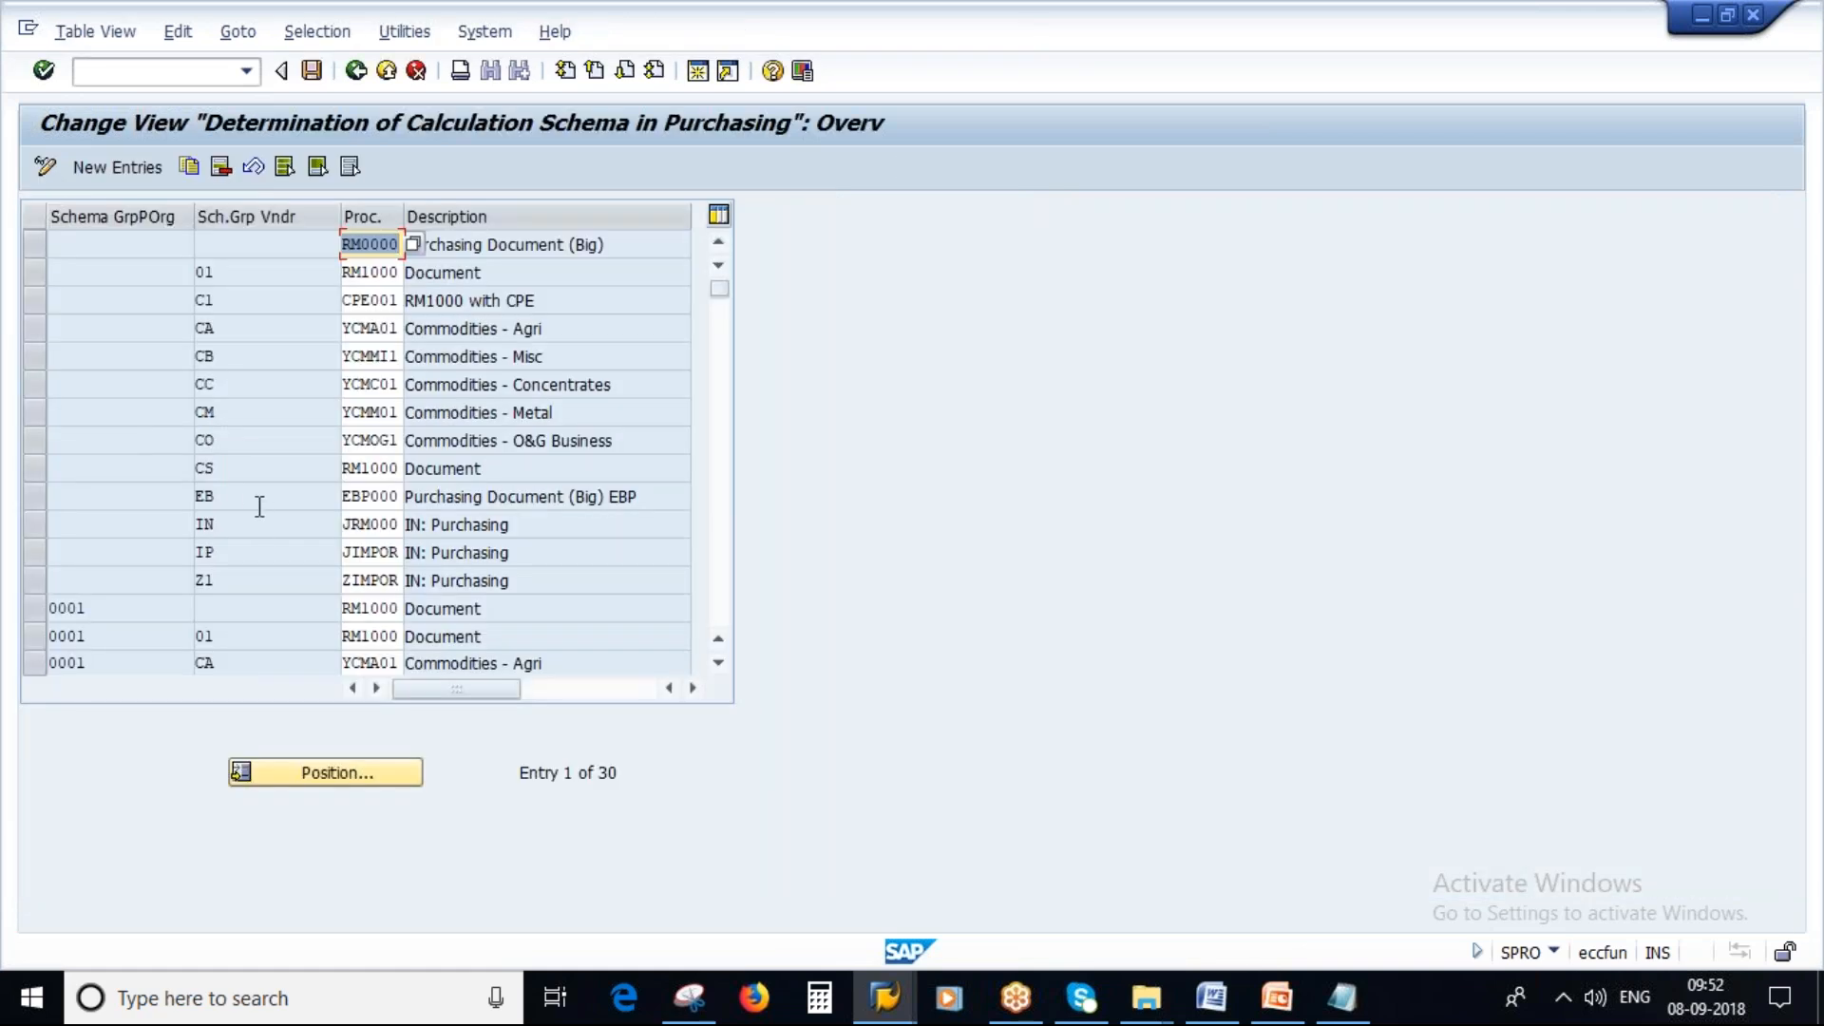
click(355, 72)
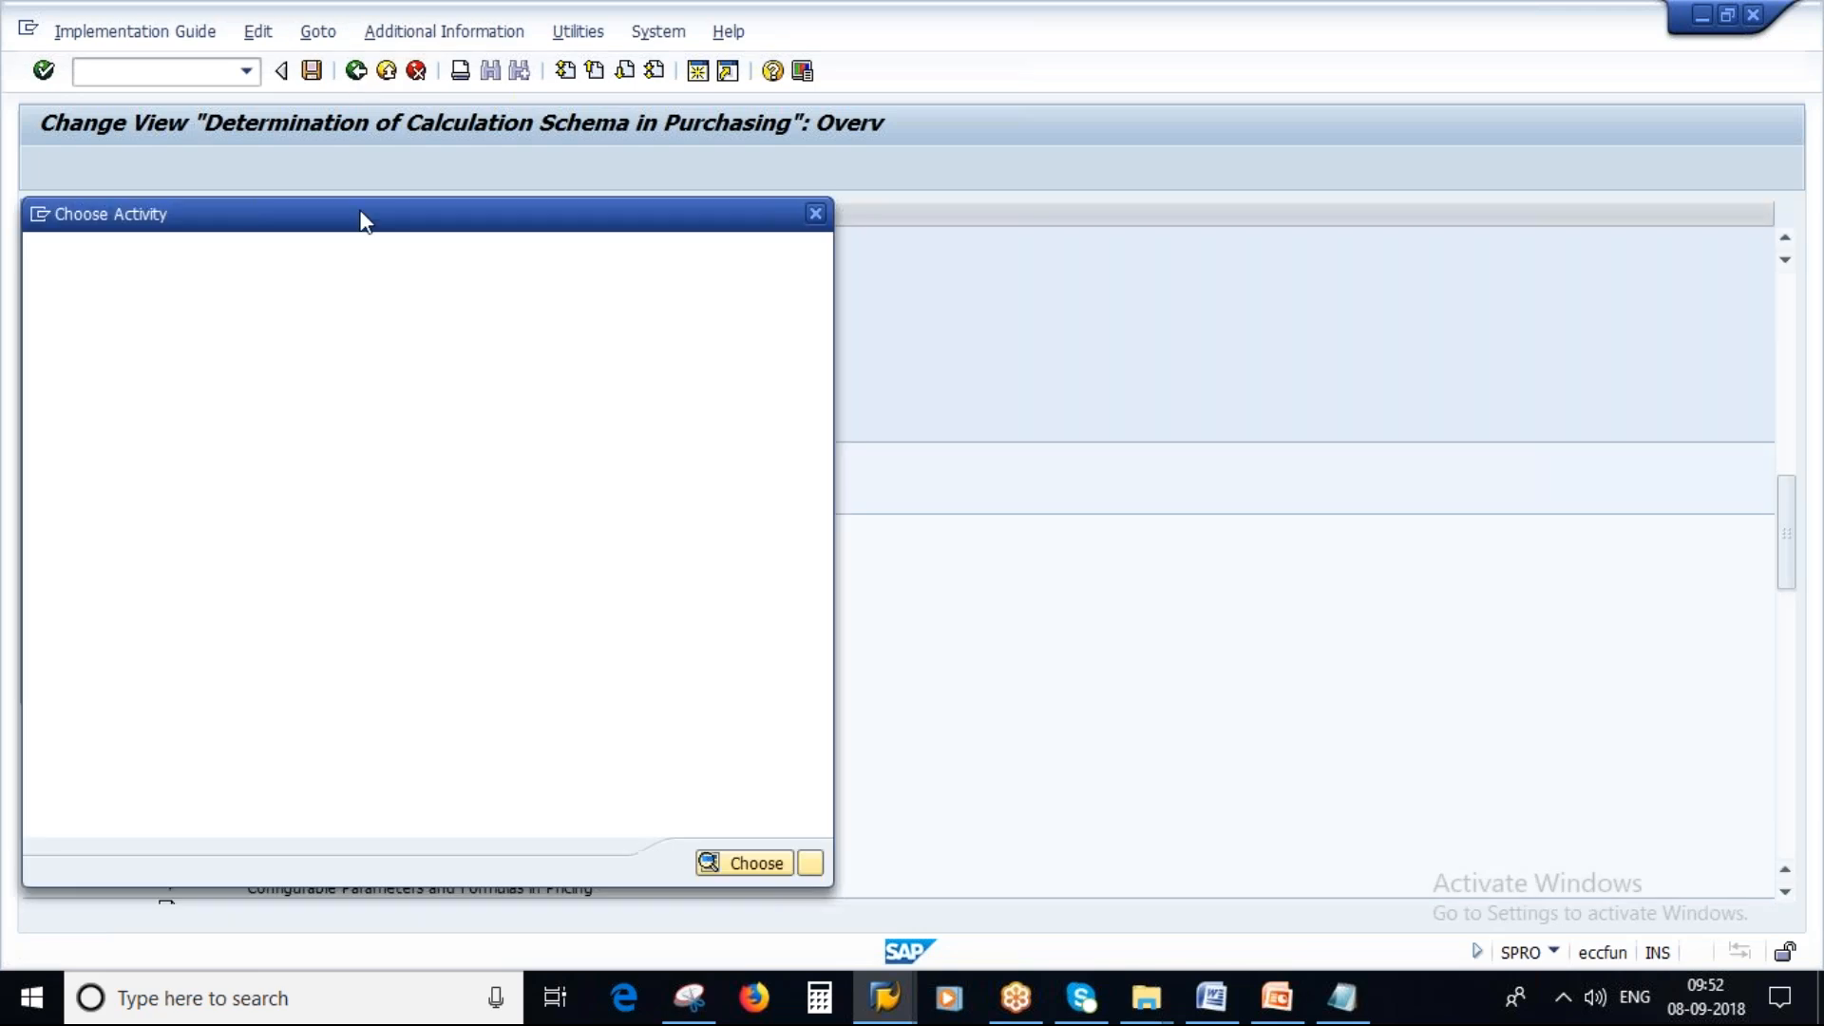
click(810, 863)
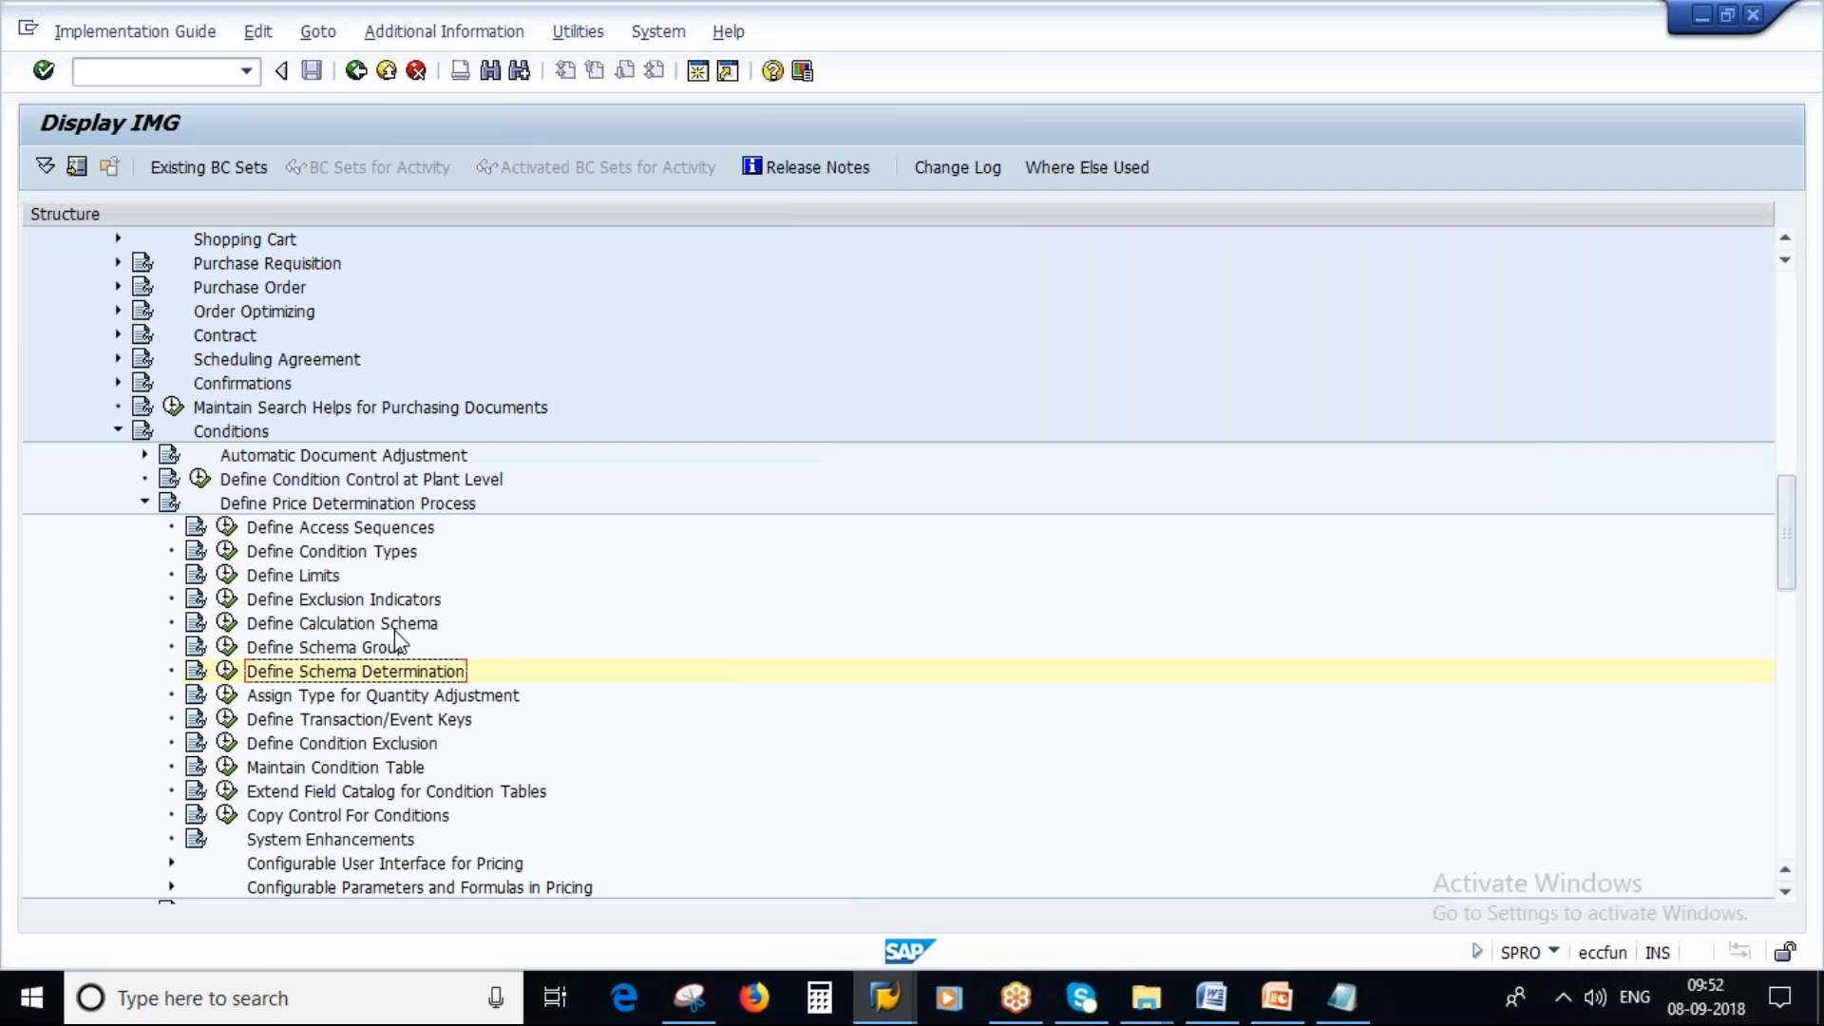
Open Define Calculation Schema, select schema RM0000 as noted in Notepad, and display its control data.
click(228, 623)
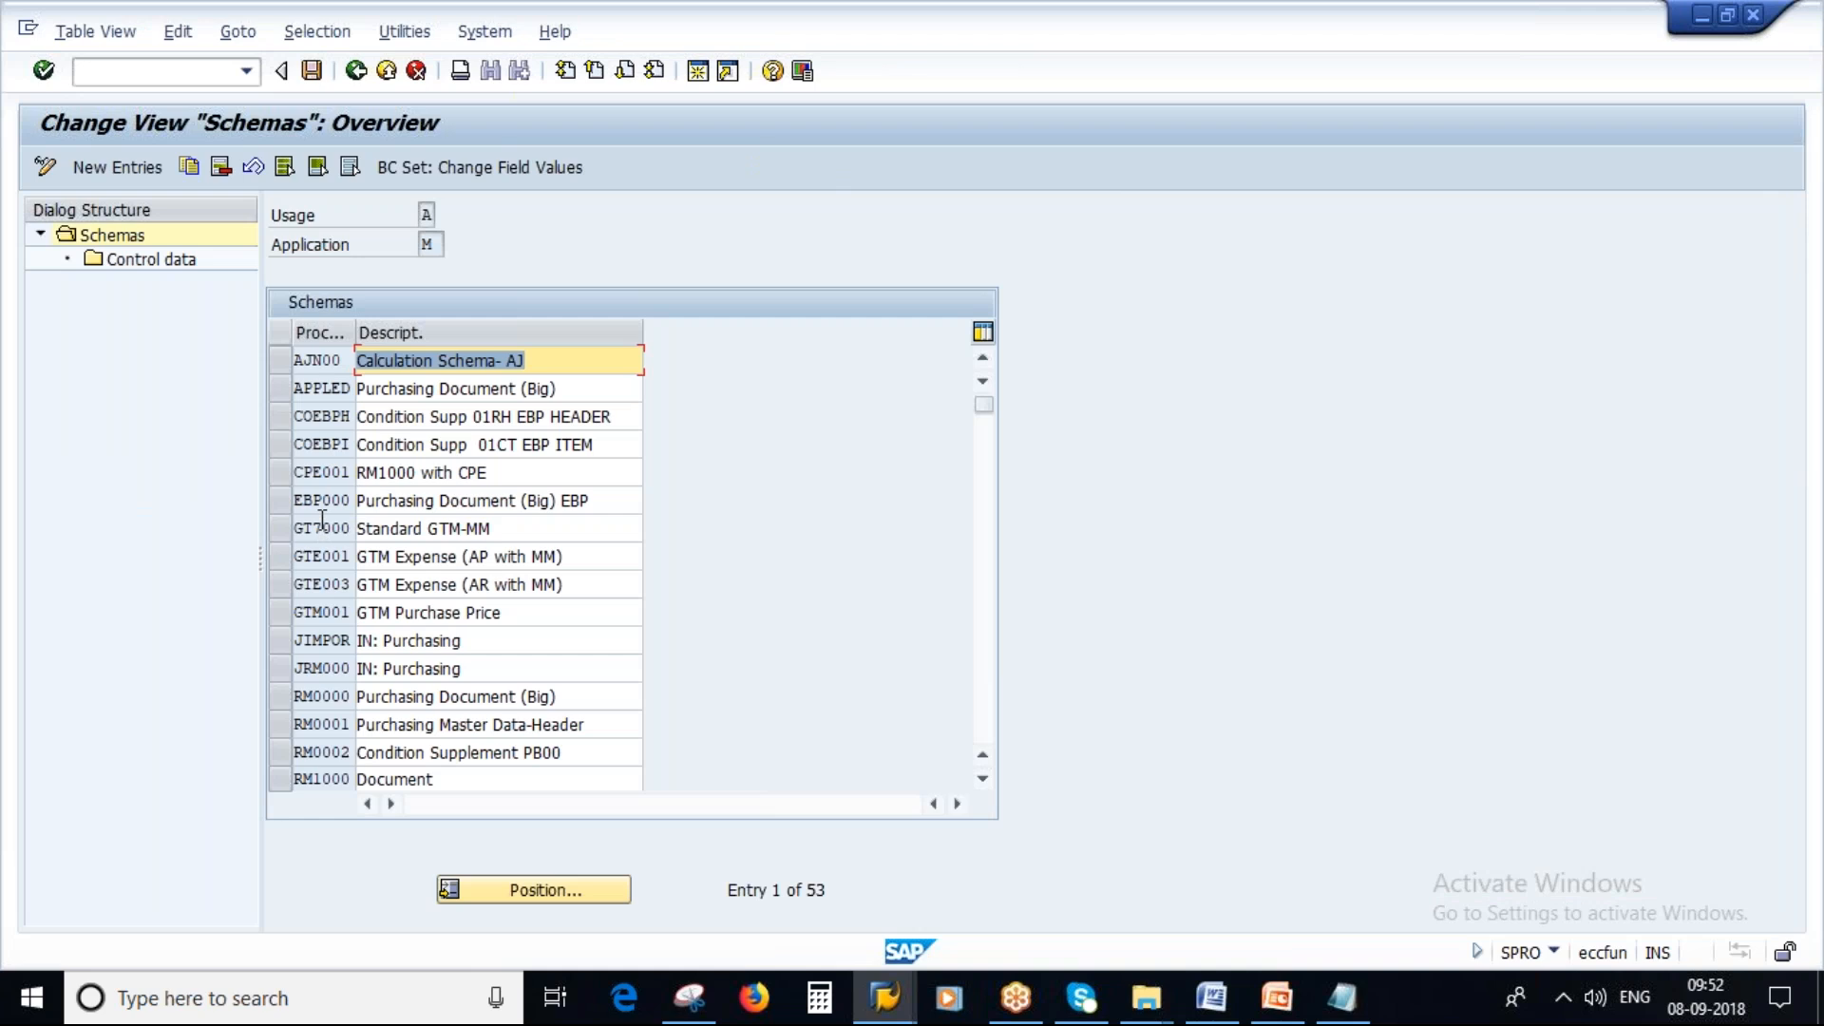
click(1342, 1013)
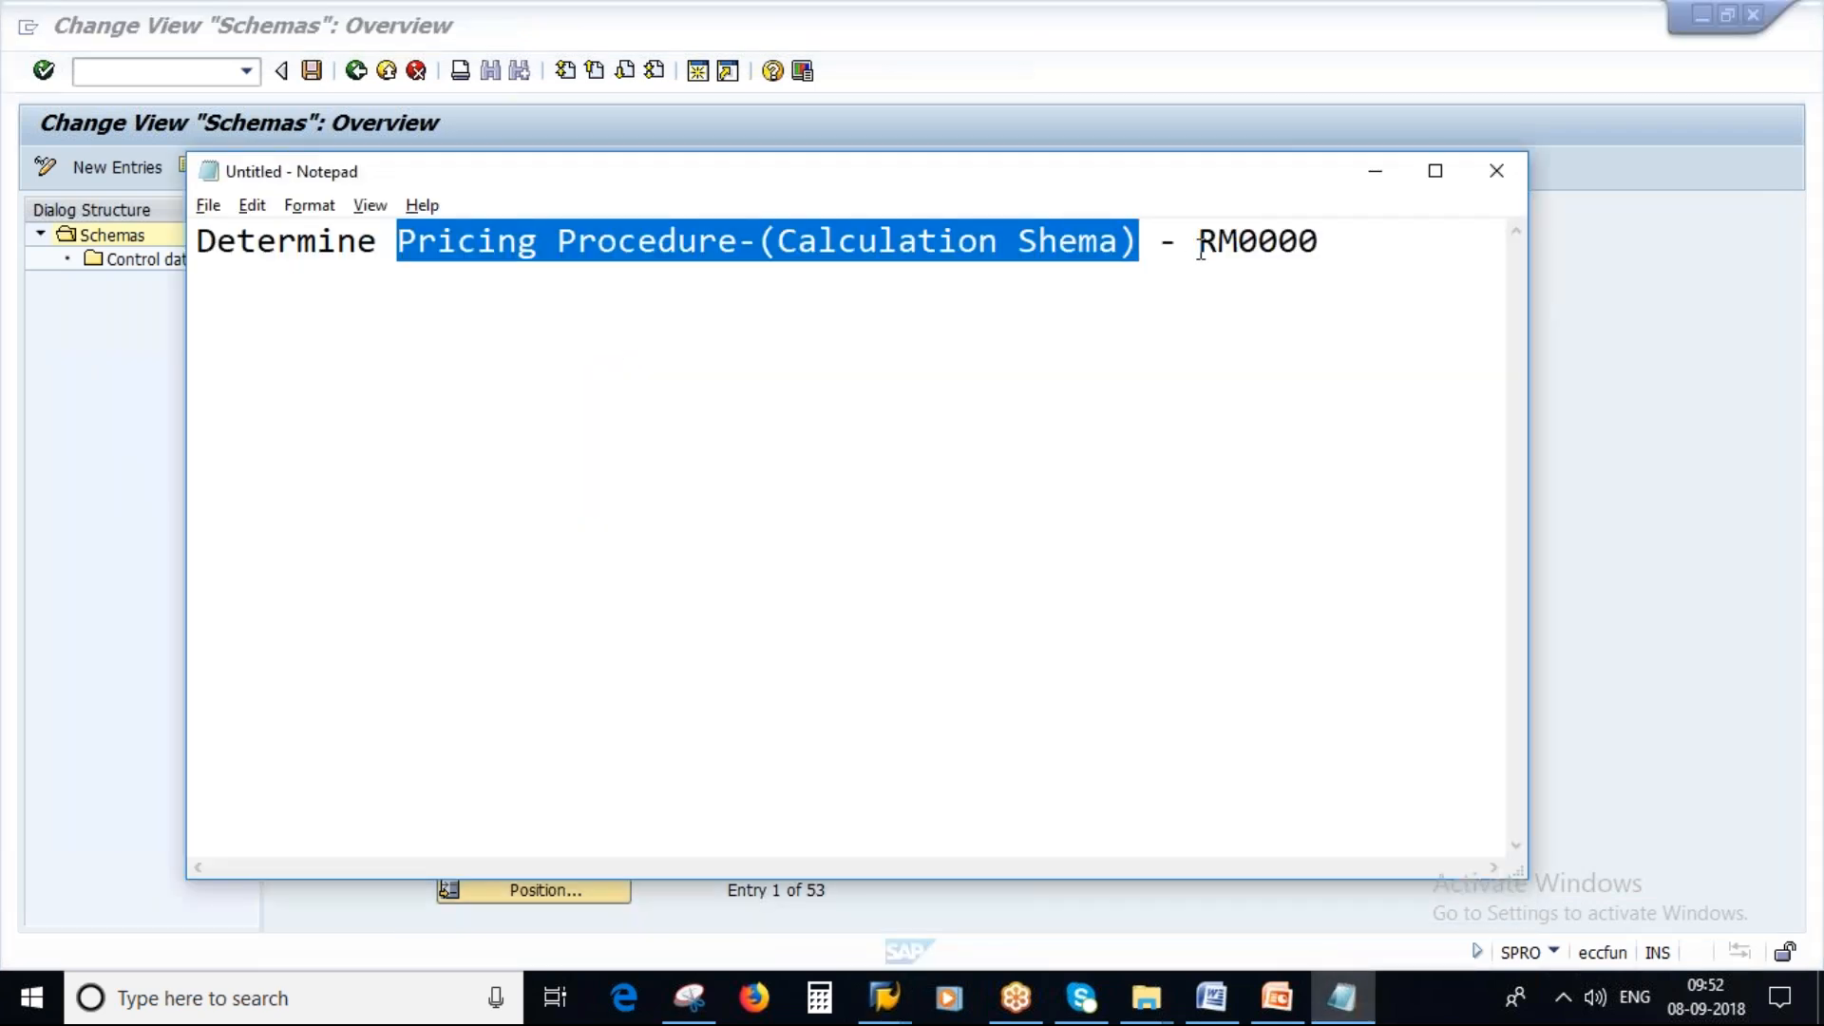
drag(1197, 245, 1327, 248)
key(alt+Tab)
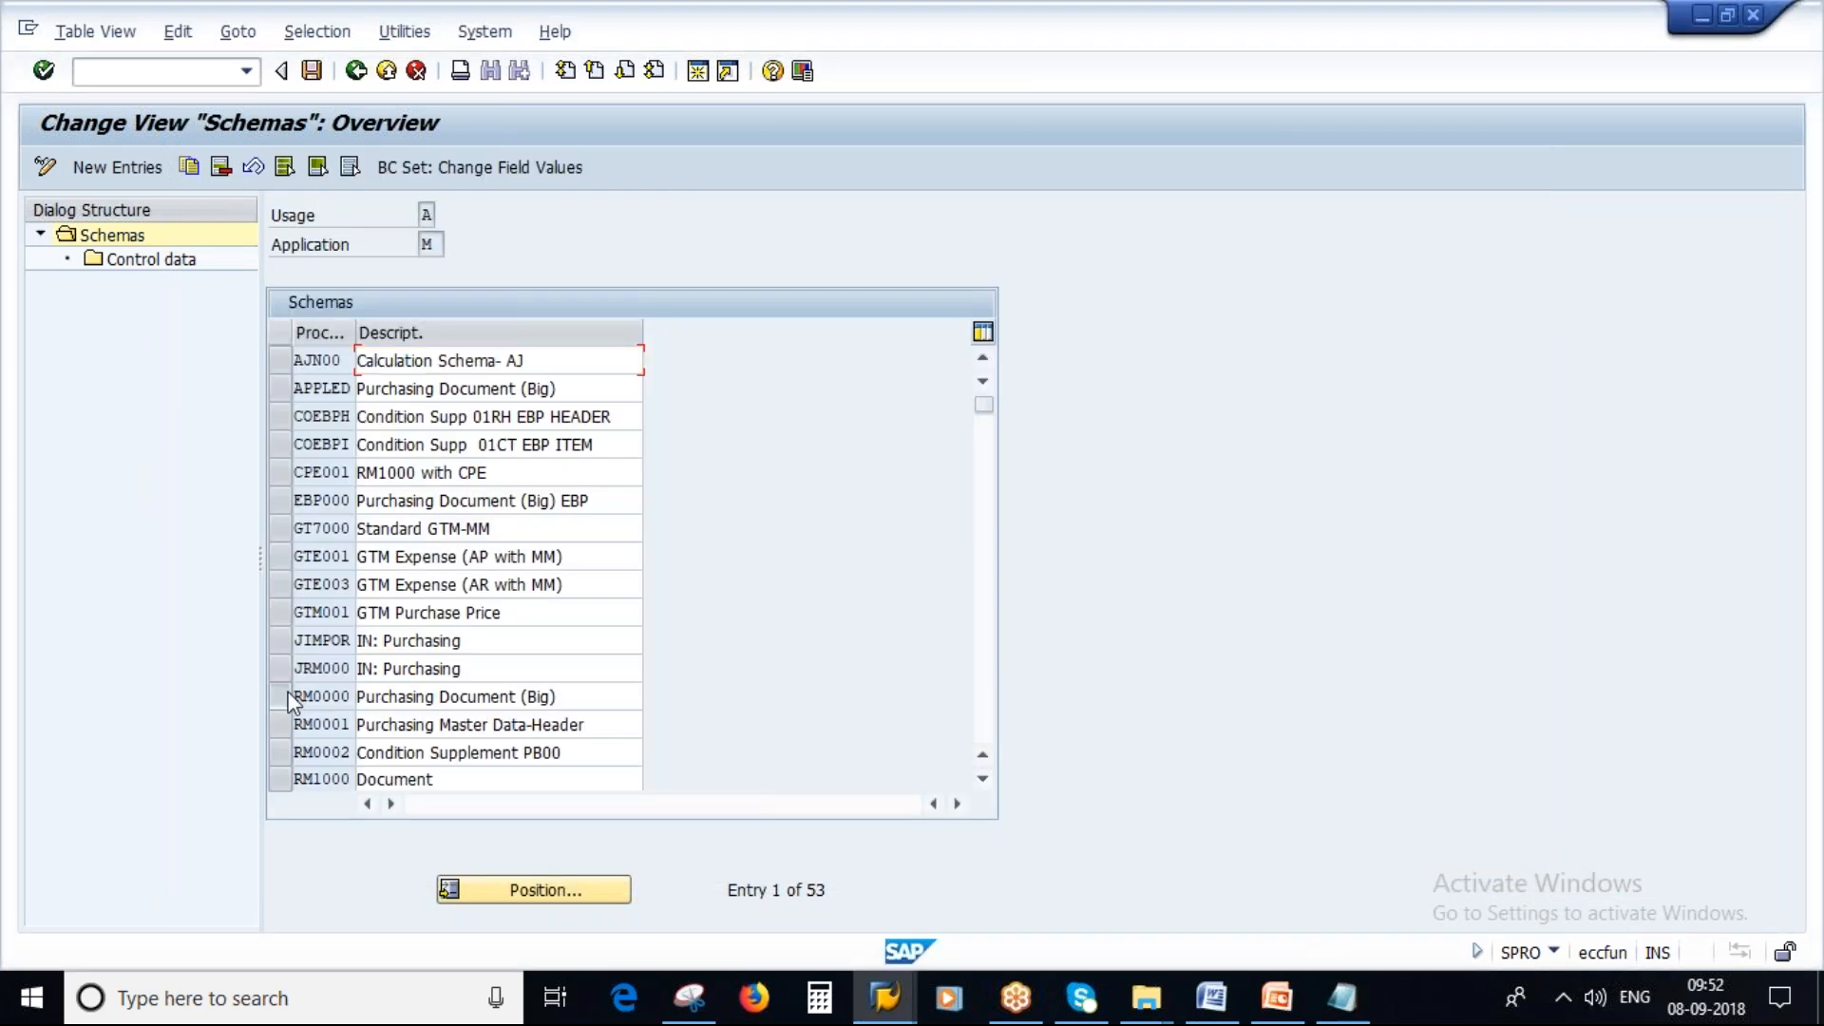
click(292, 698)
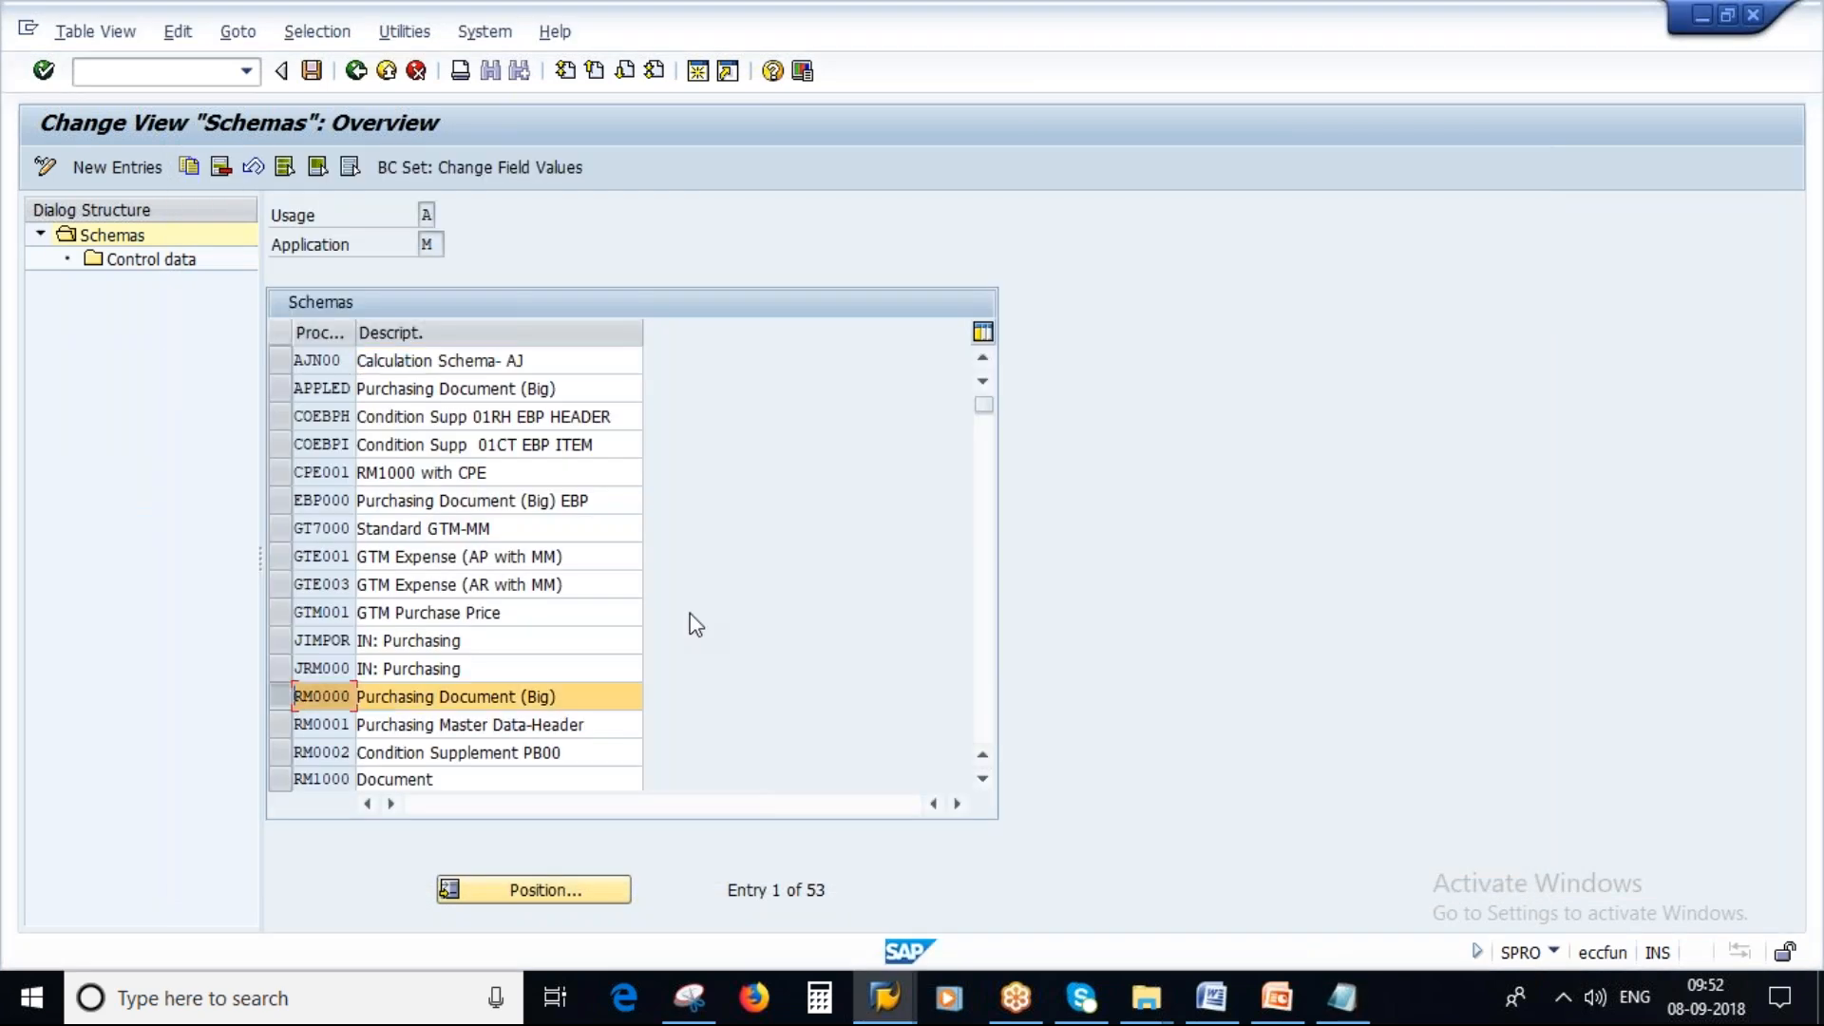
double_click(132, 262)
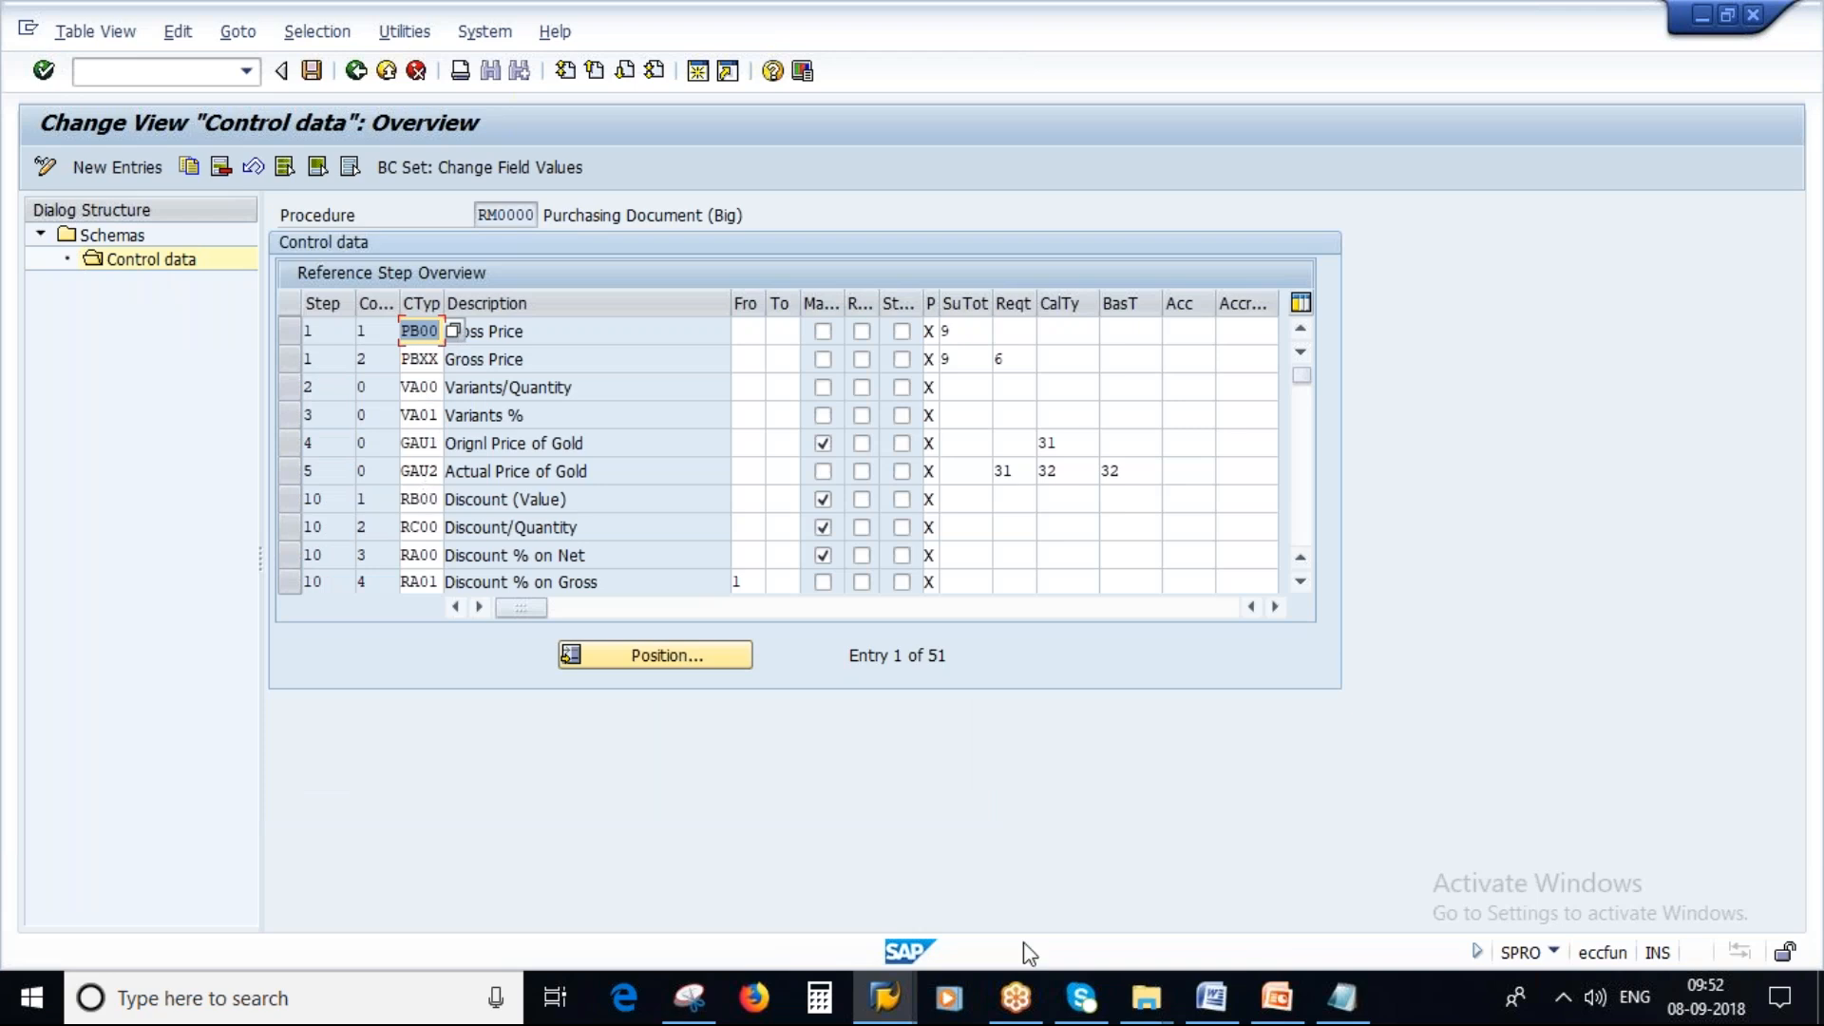
Compare the RM0000 control data steps with the Analysis Pricing window and the Calculation Schema slide.
mouse_move(915, 1005)
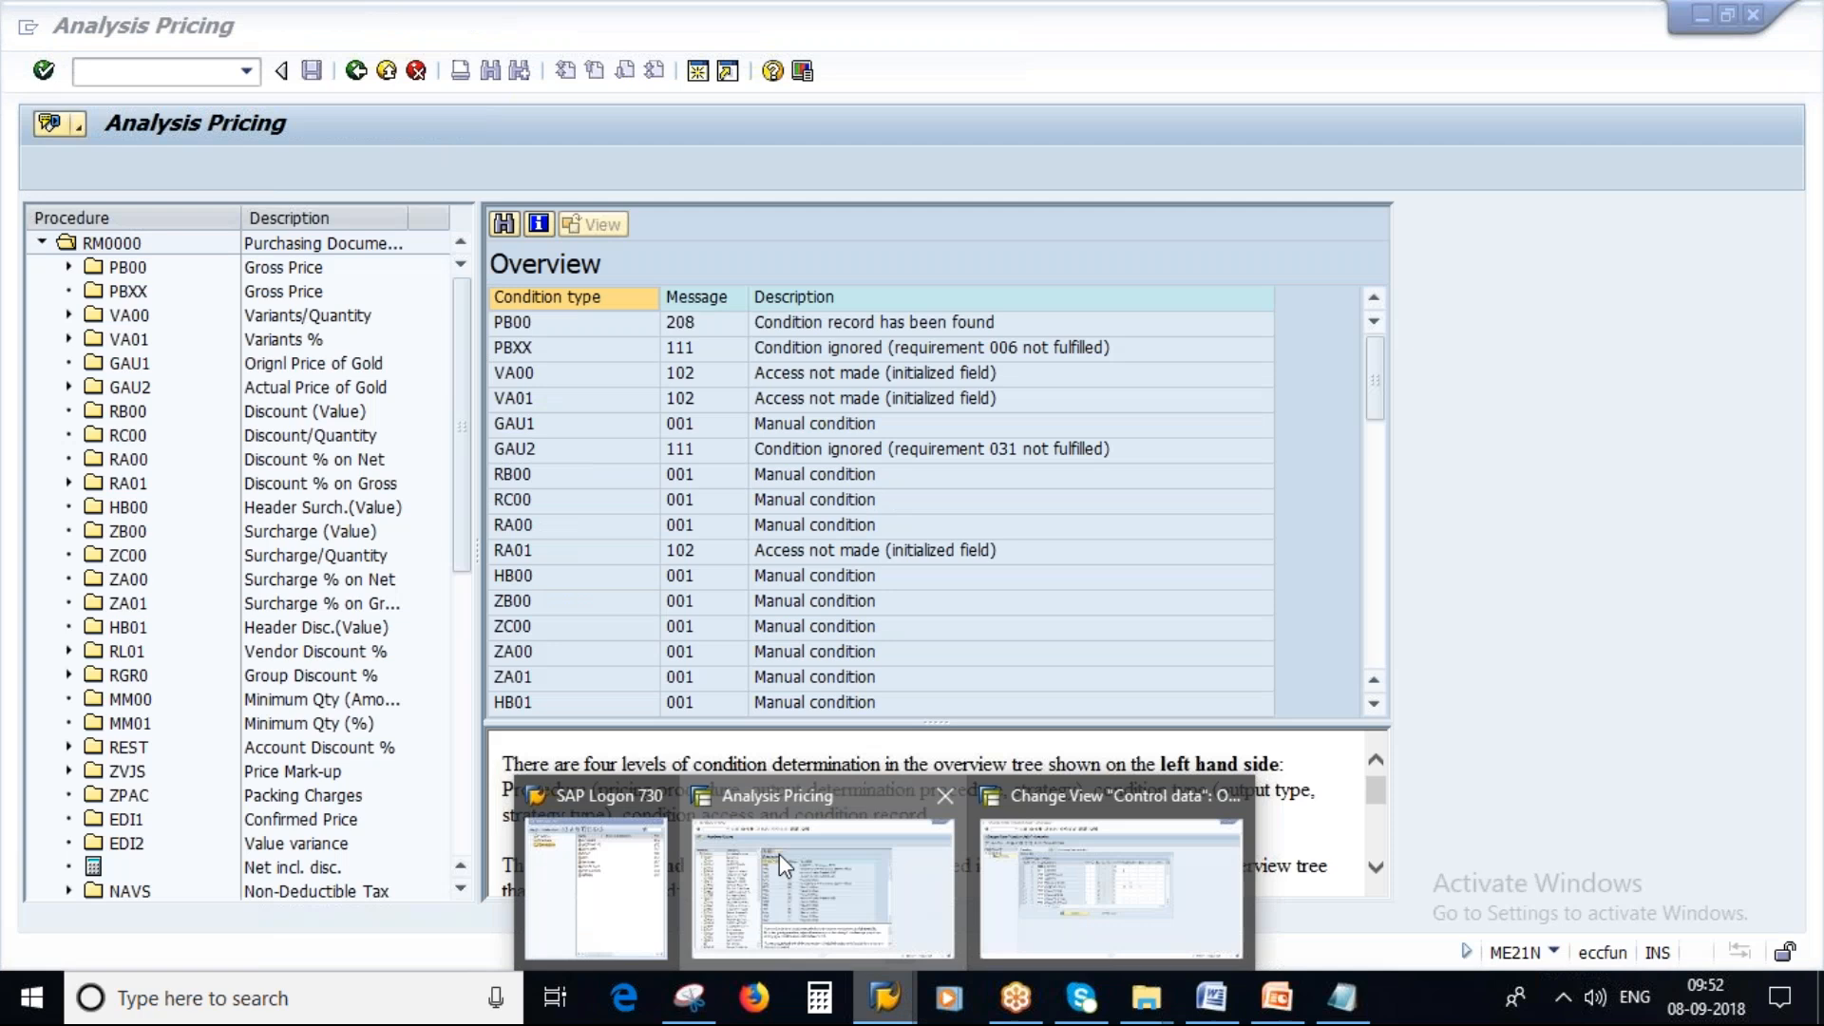
click(779, 853)
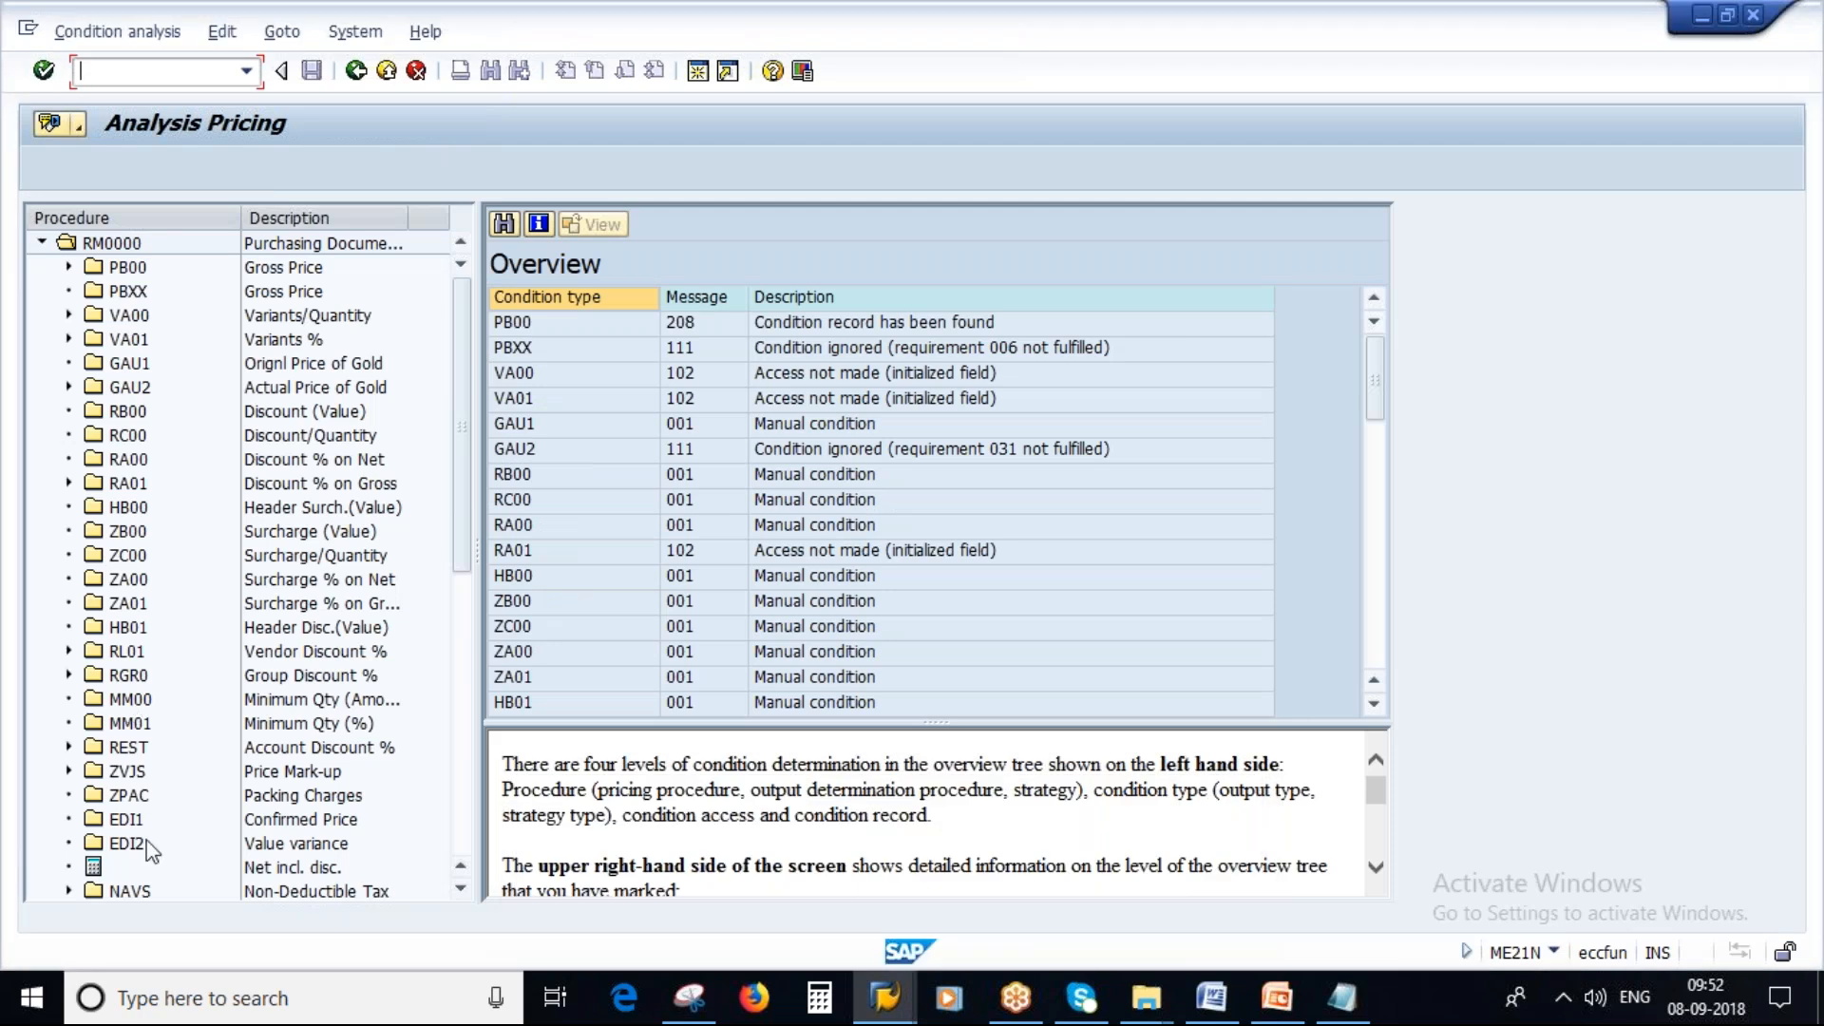
key(alt+Tab)
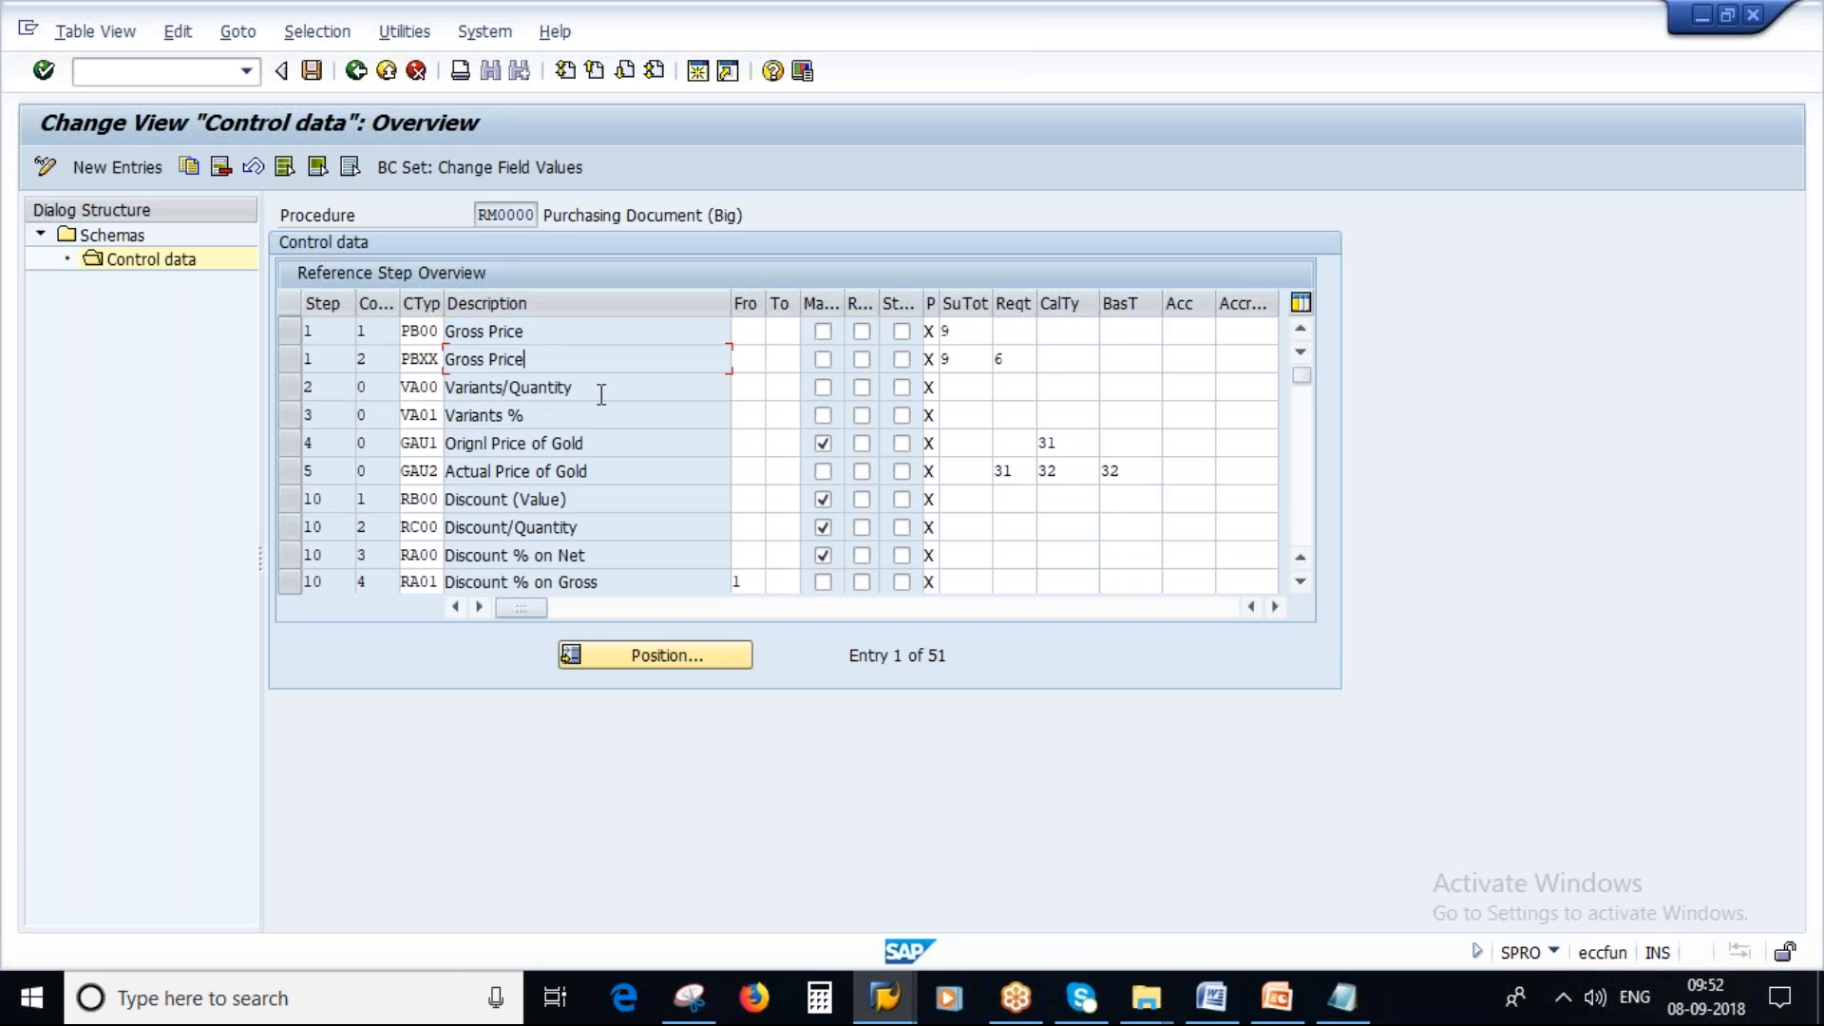
drag(595, 391, 381, 389)
drag(539, 416, 437, 418)
click(607, 496)
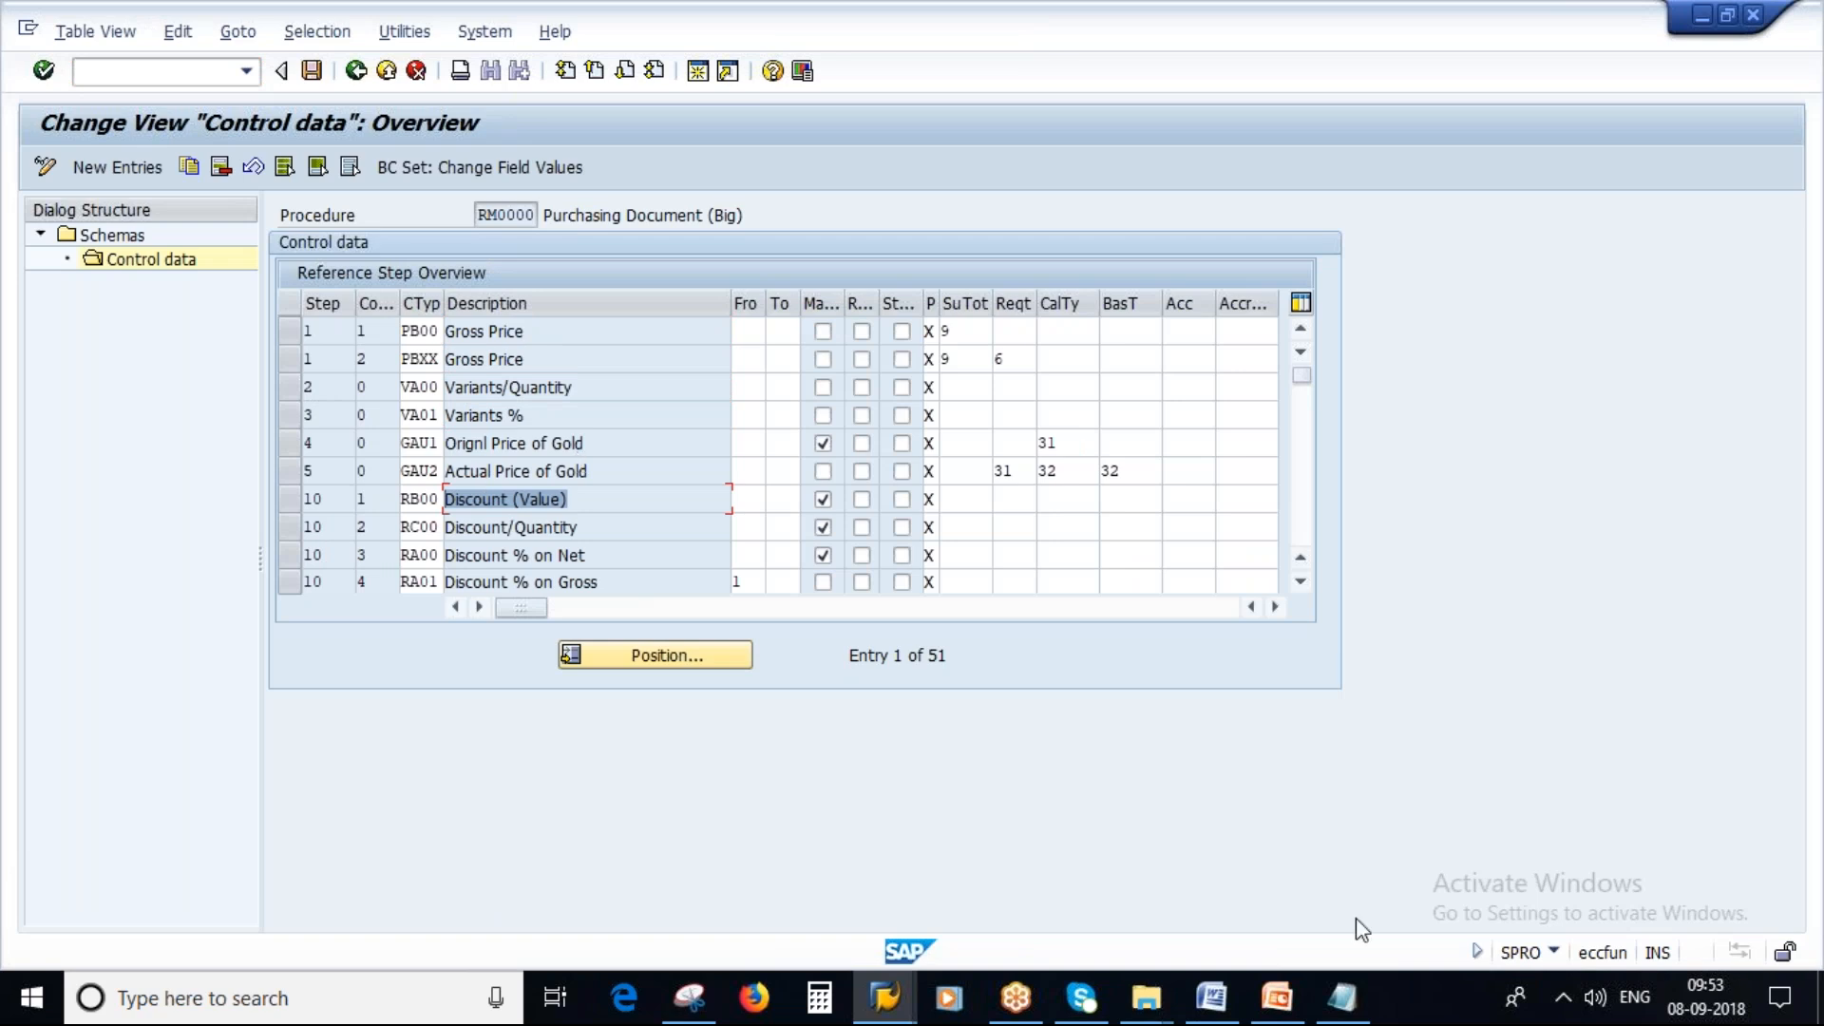
click(1276, 995)
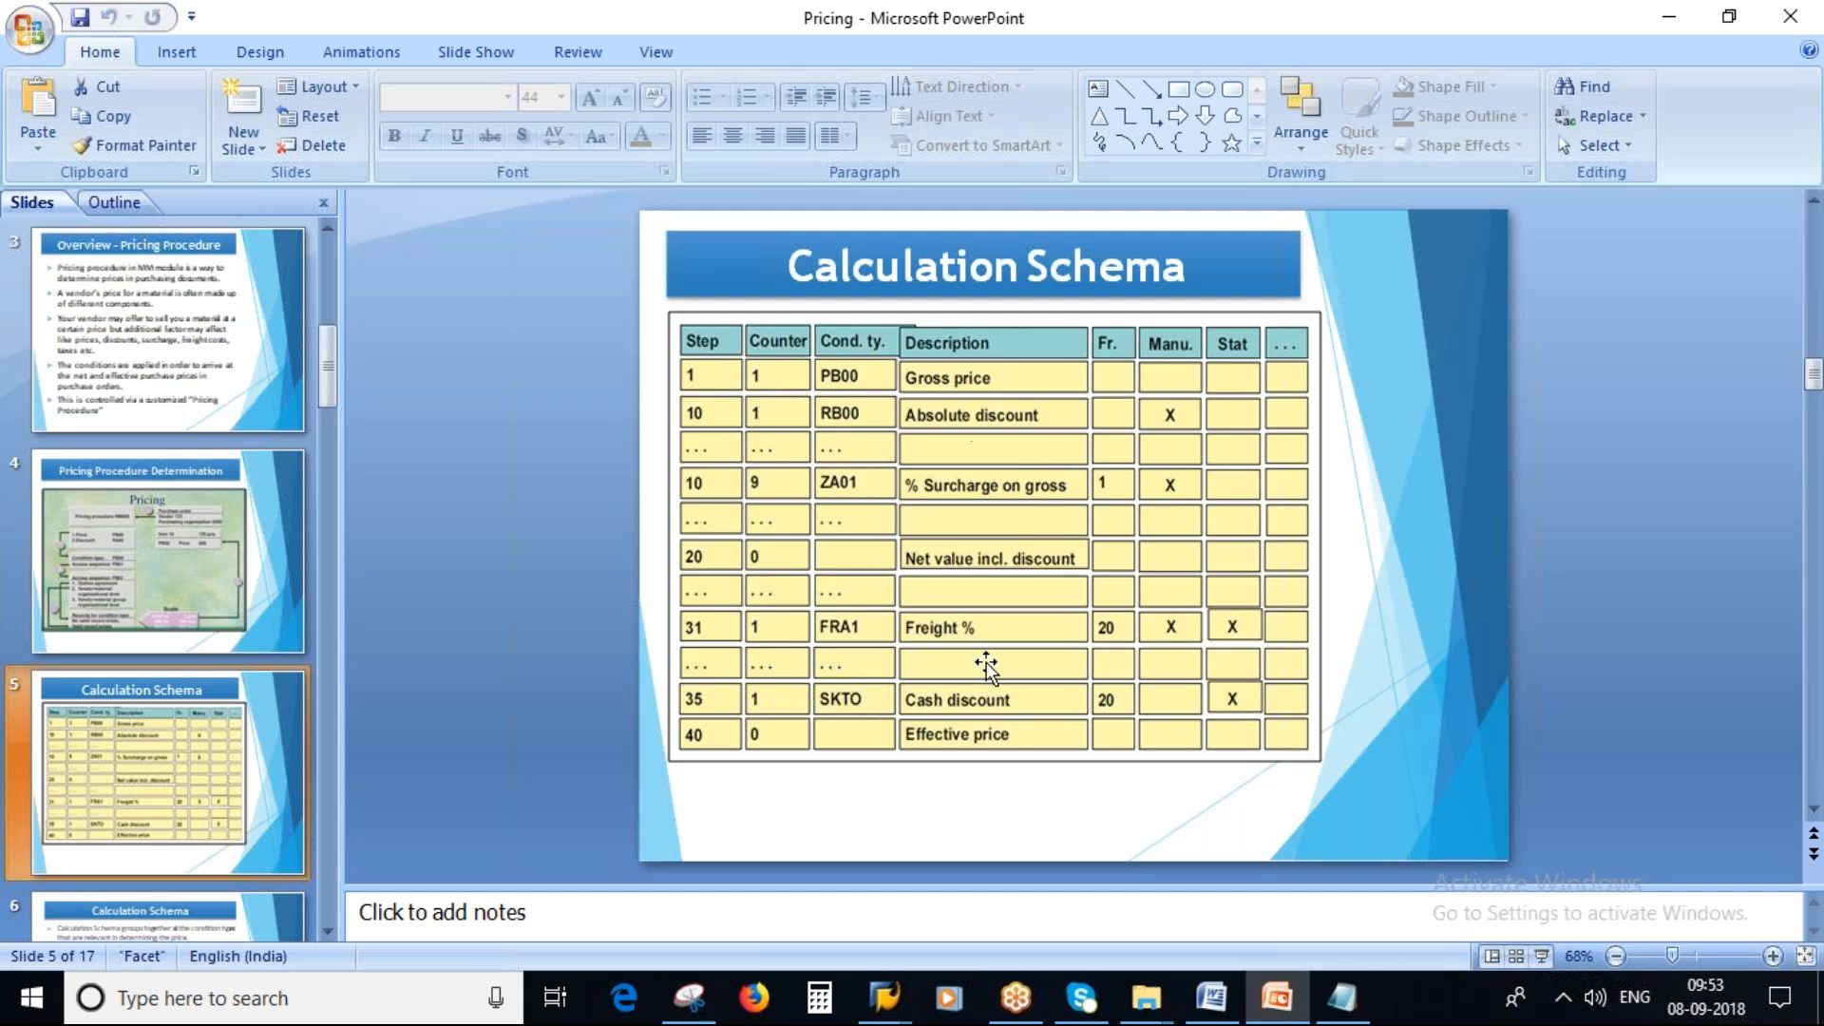
key(alt+Tab)
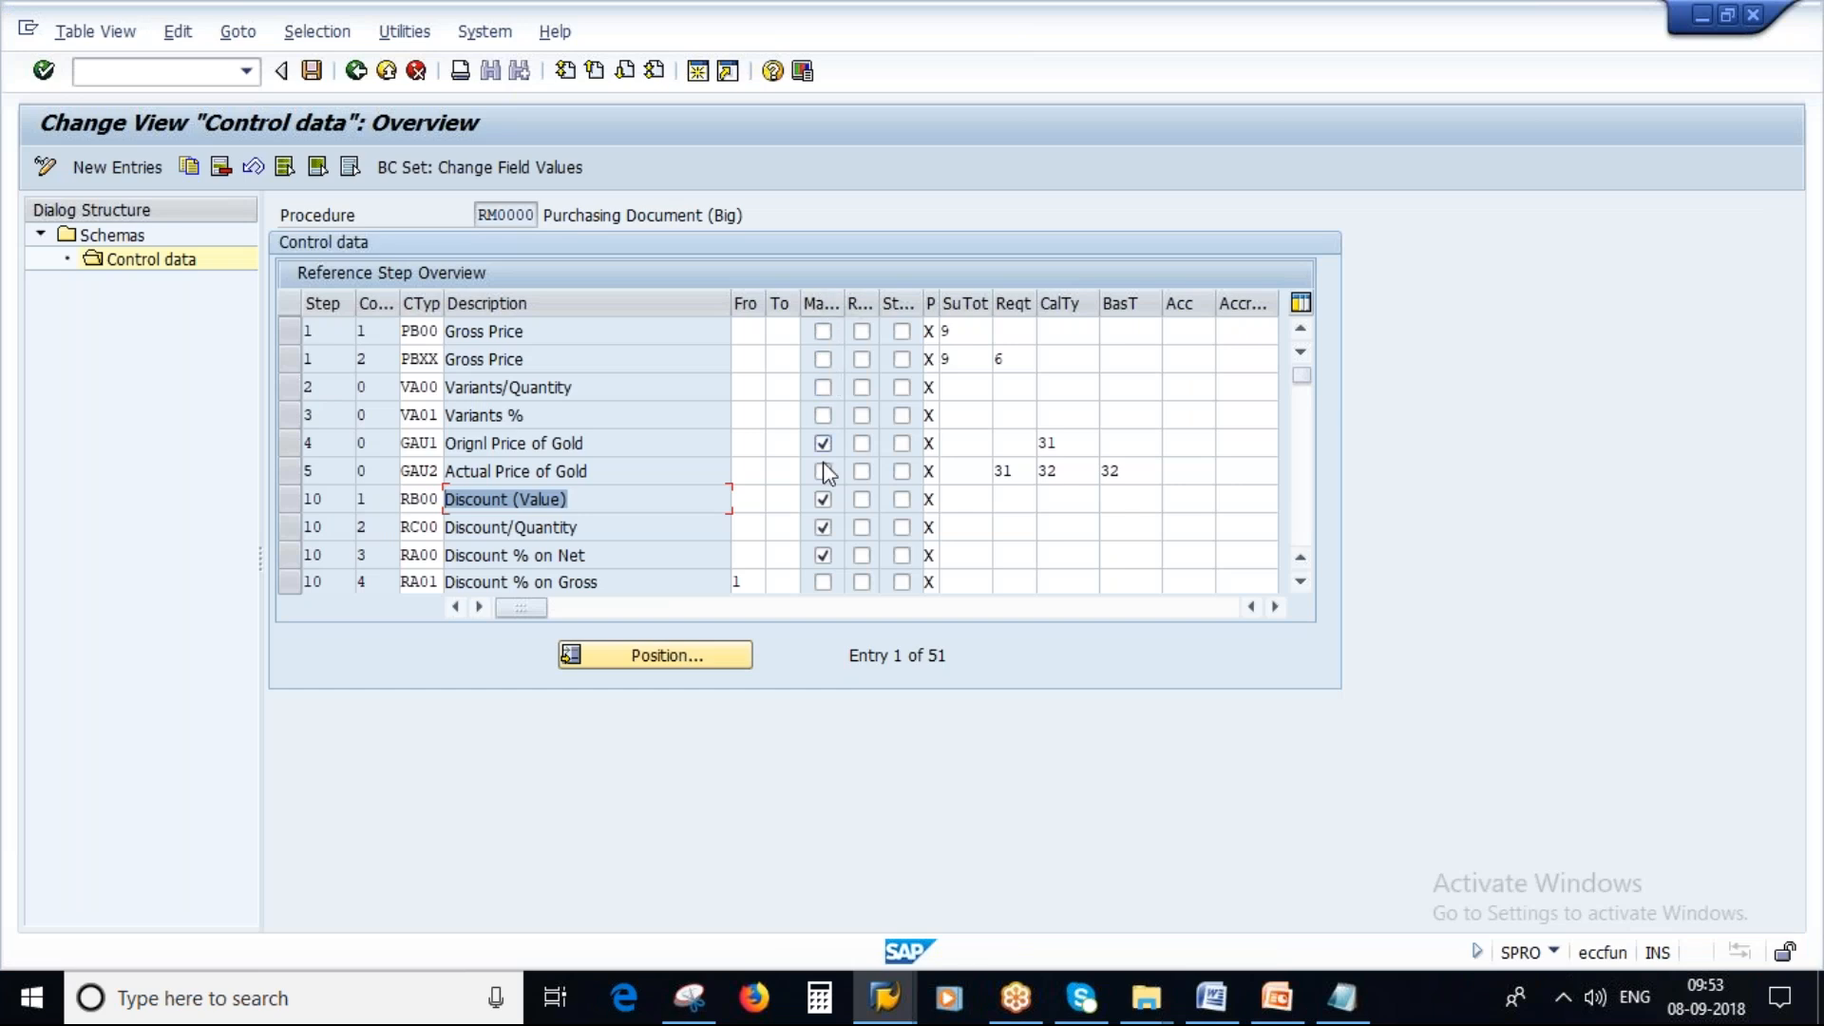
Tick and then untick the Required flag on the PB00 gross price step.
double_click(427, 445)
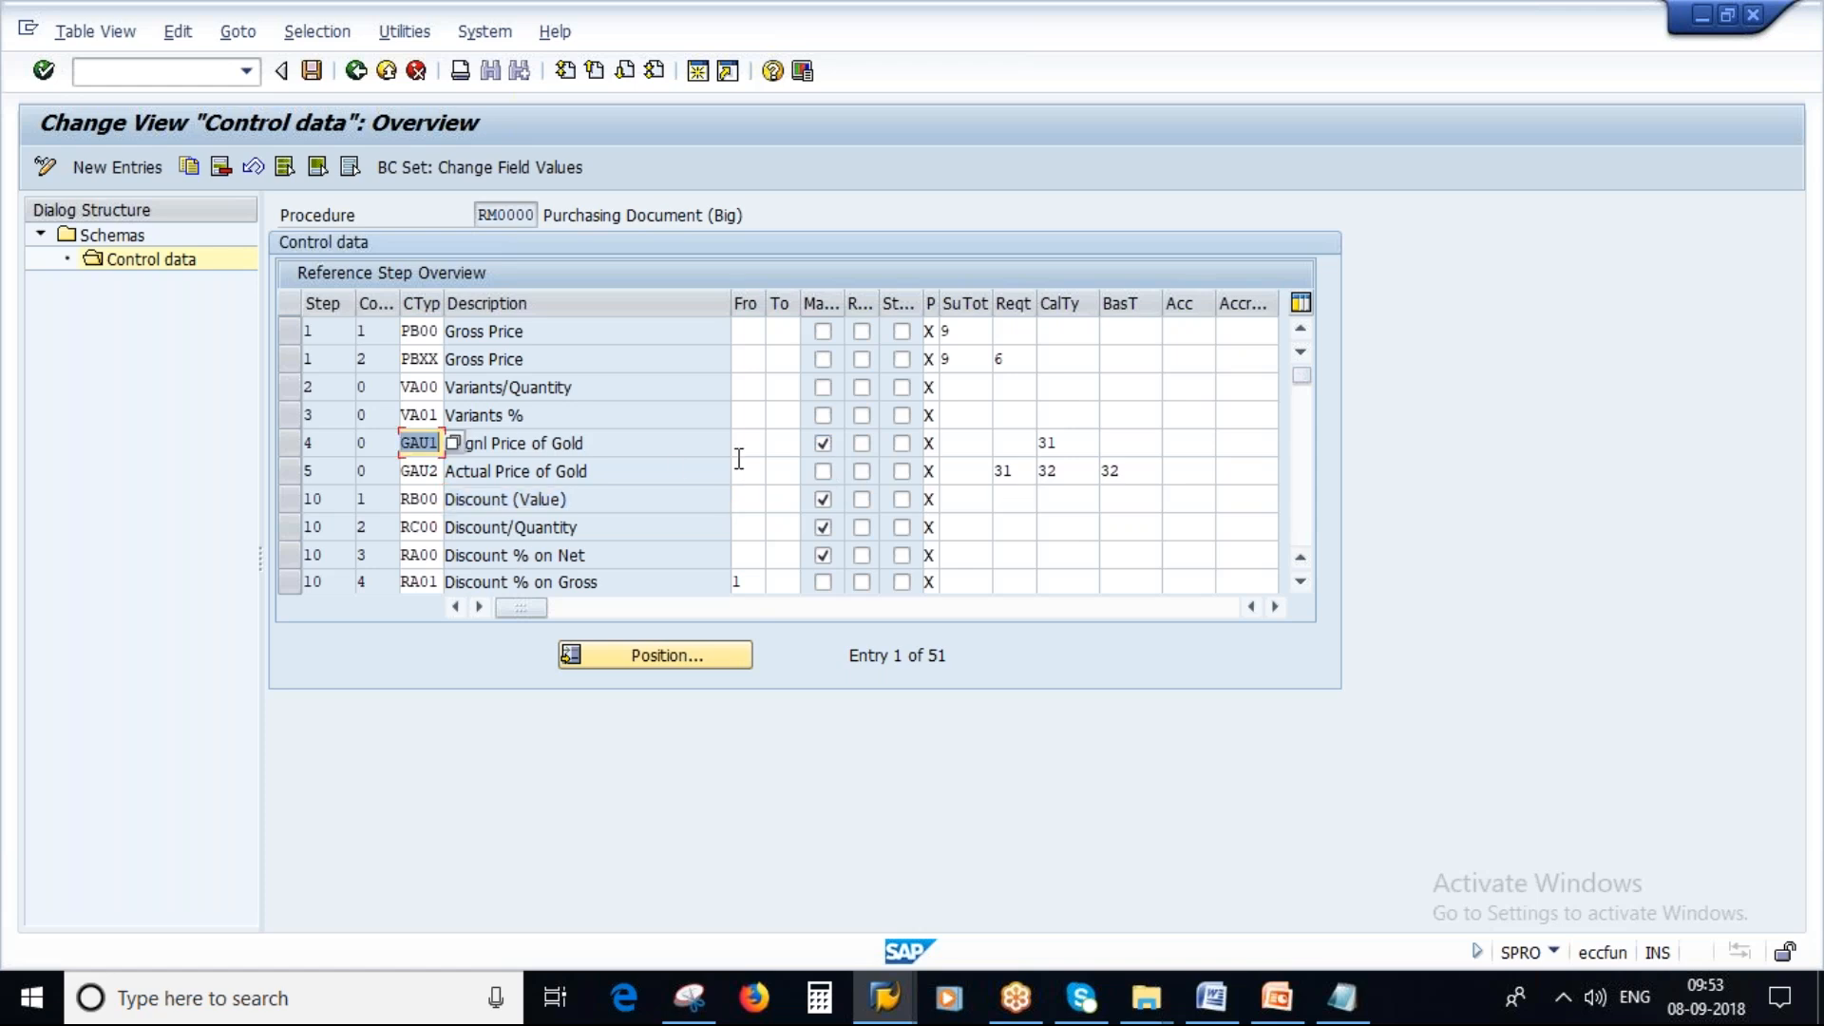
click(823, 442)
click(861, 332)
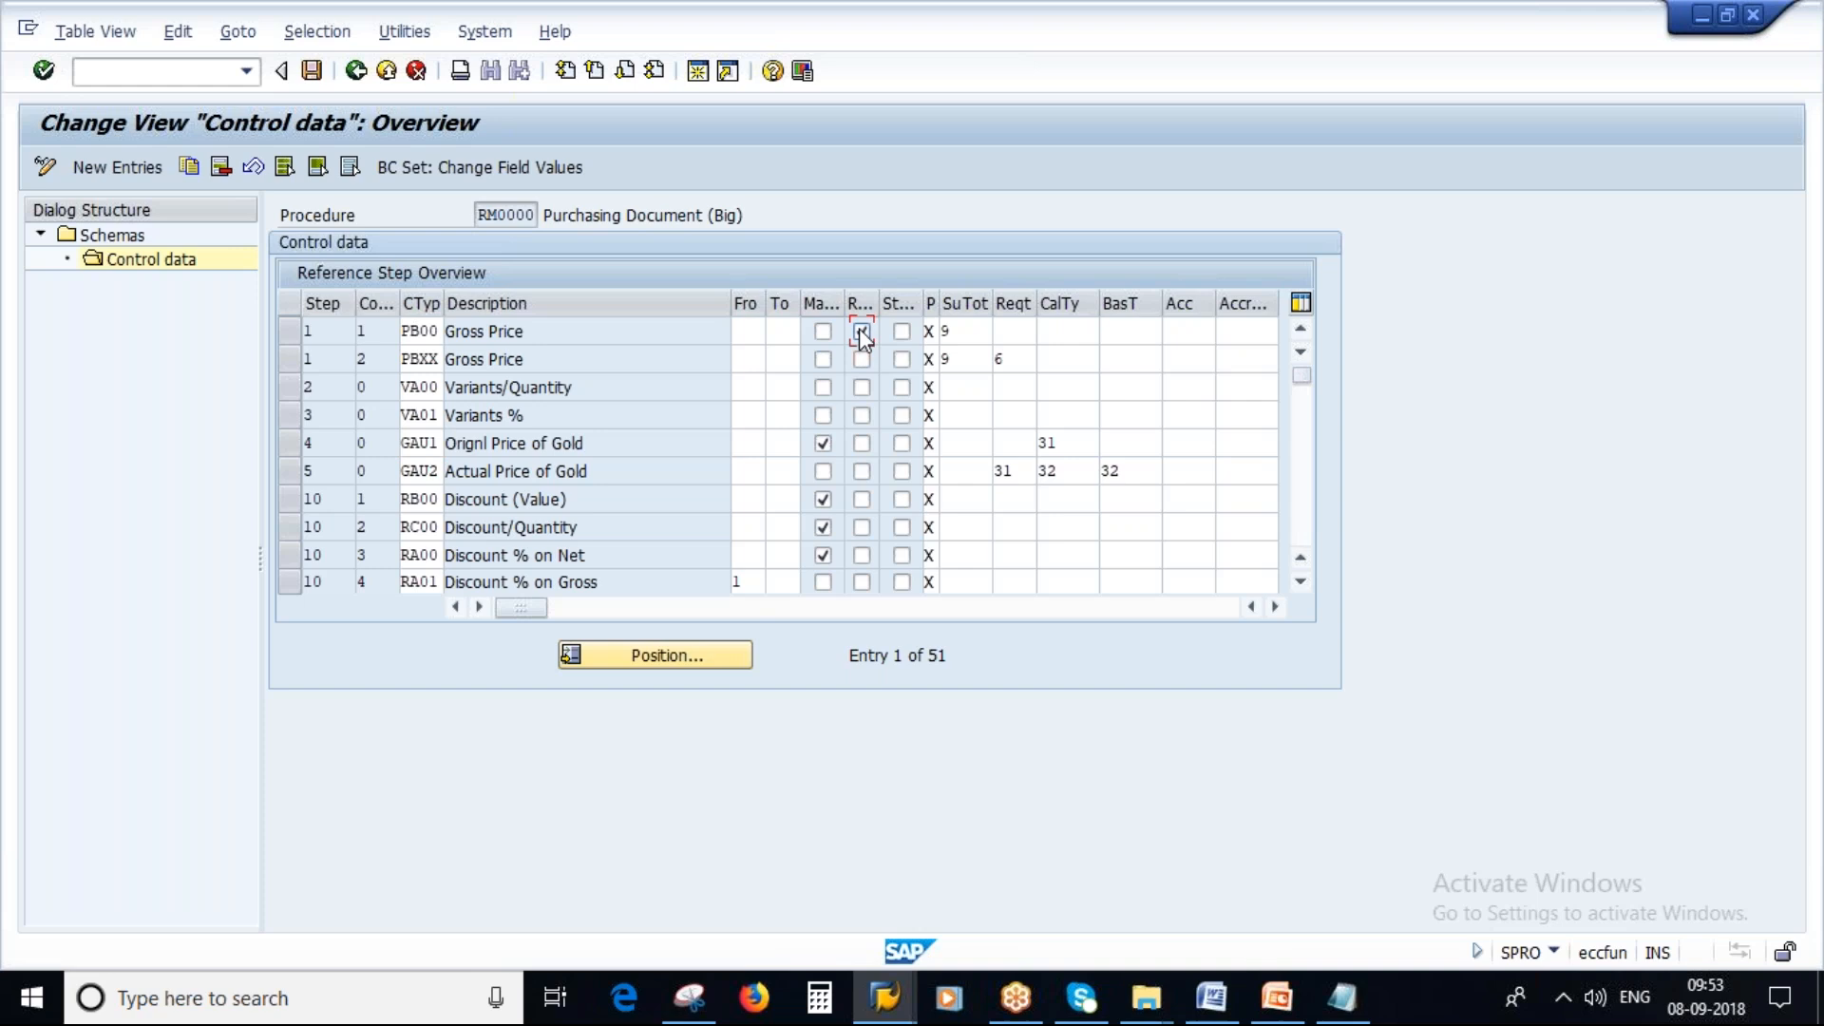
double_click(407, 333)
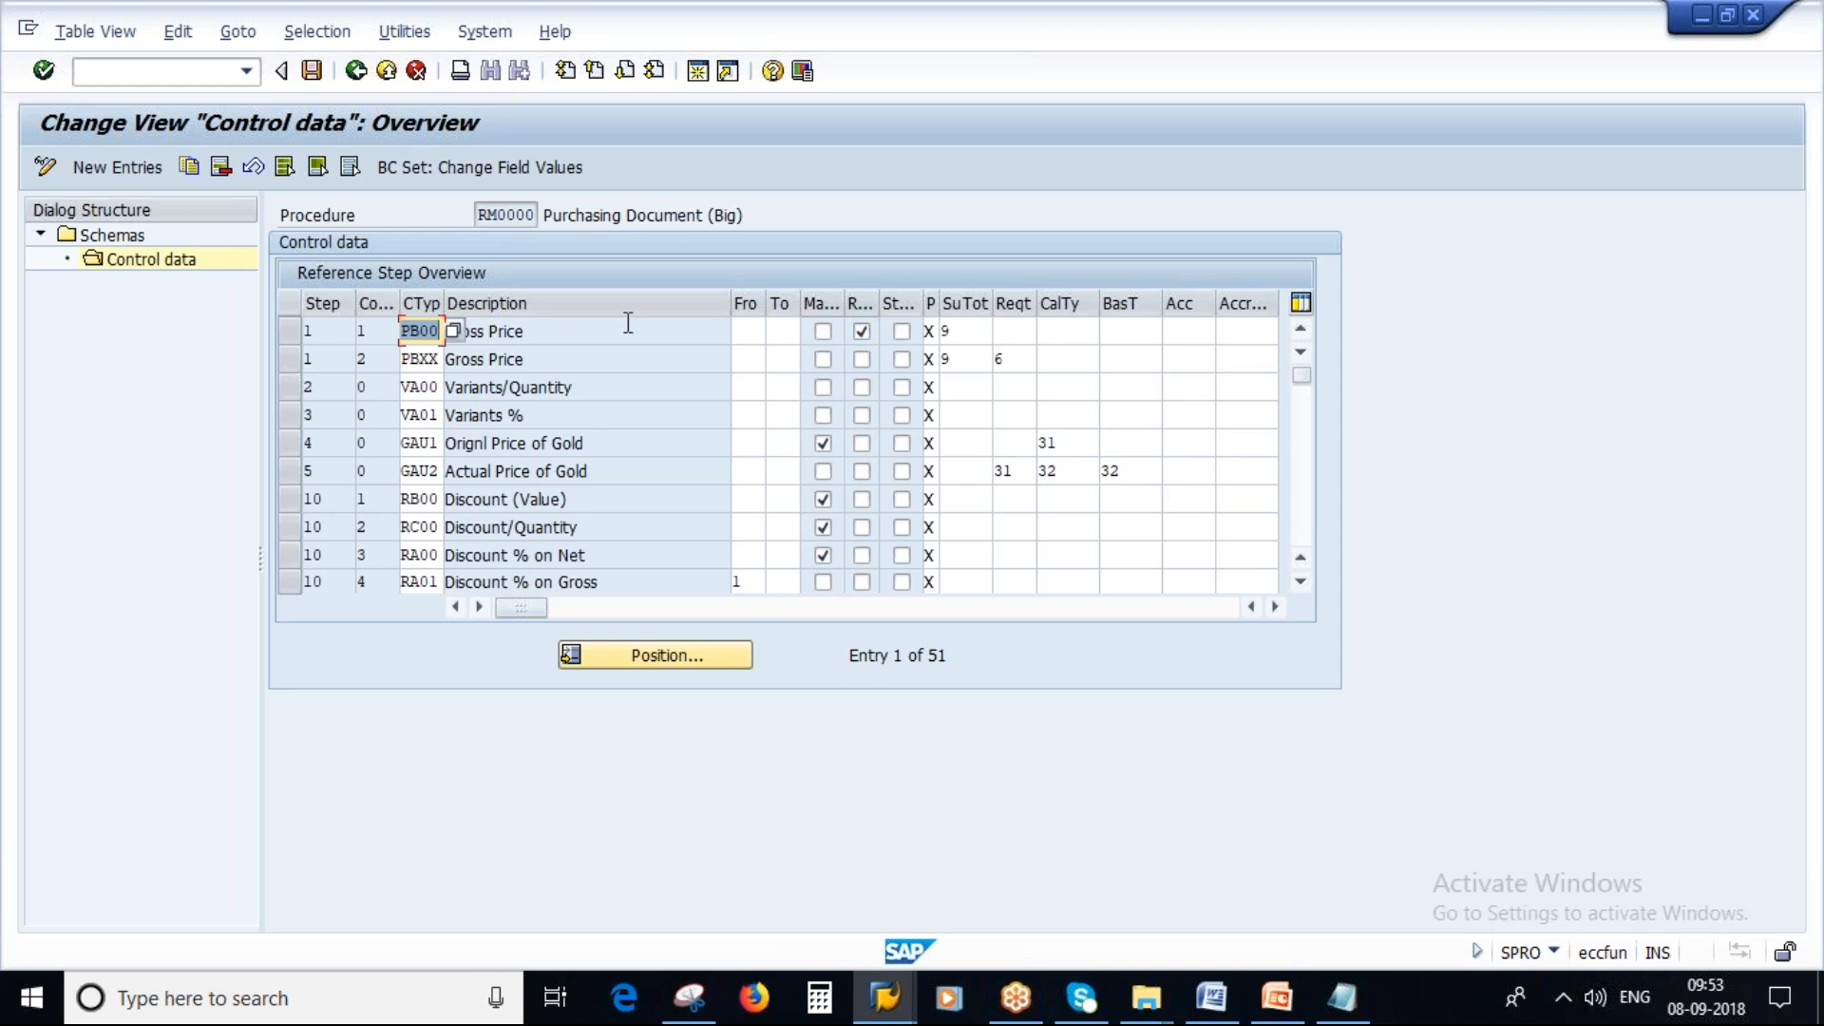
click(862, 331)
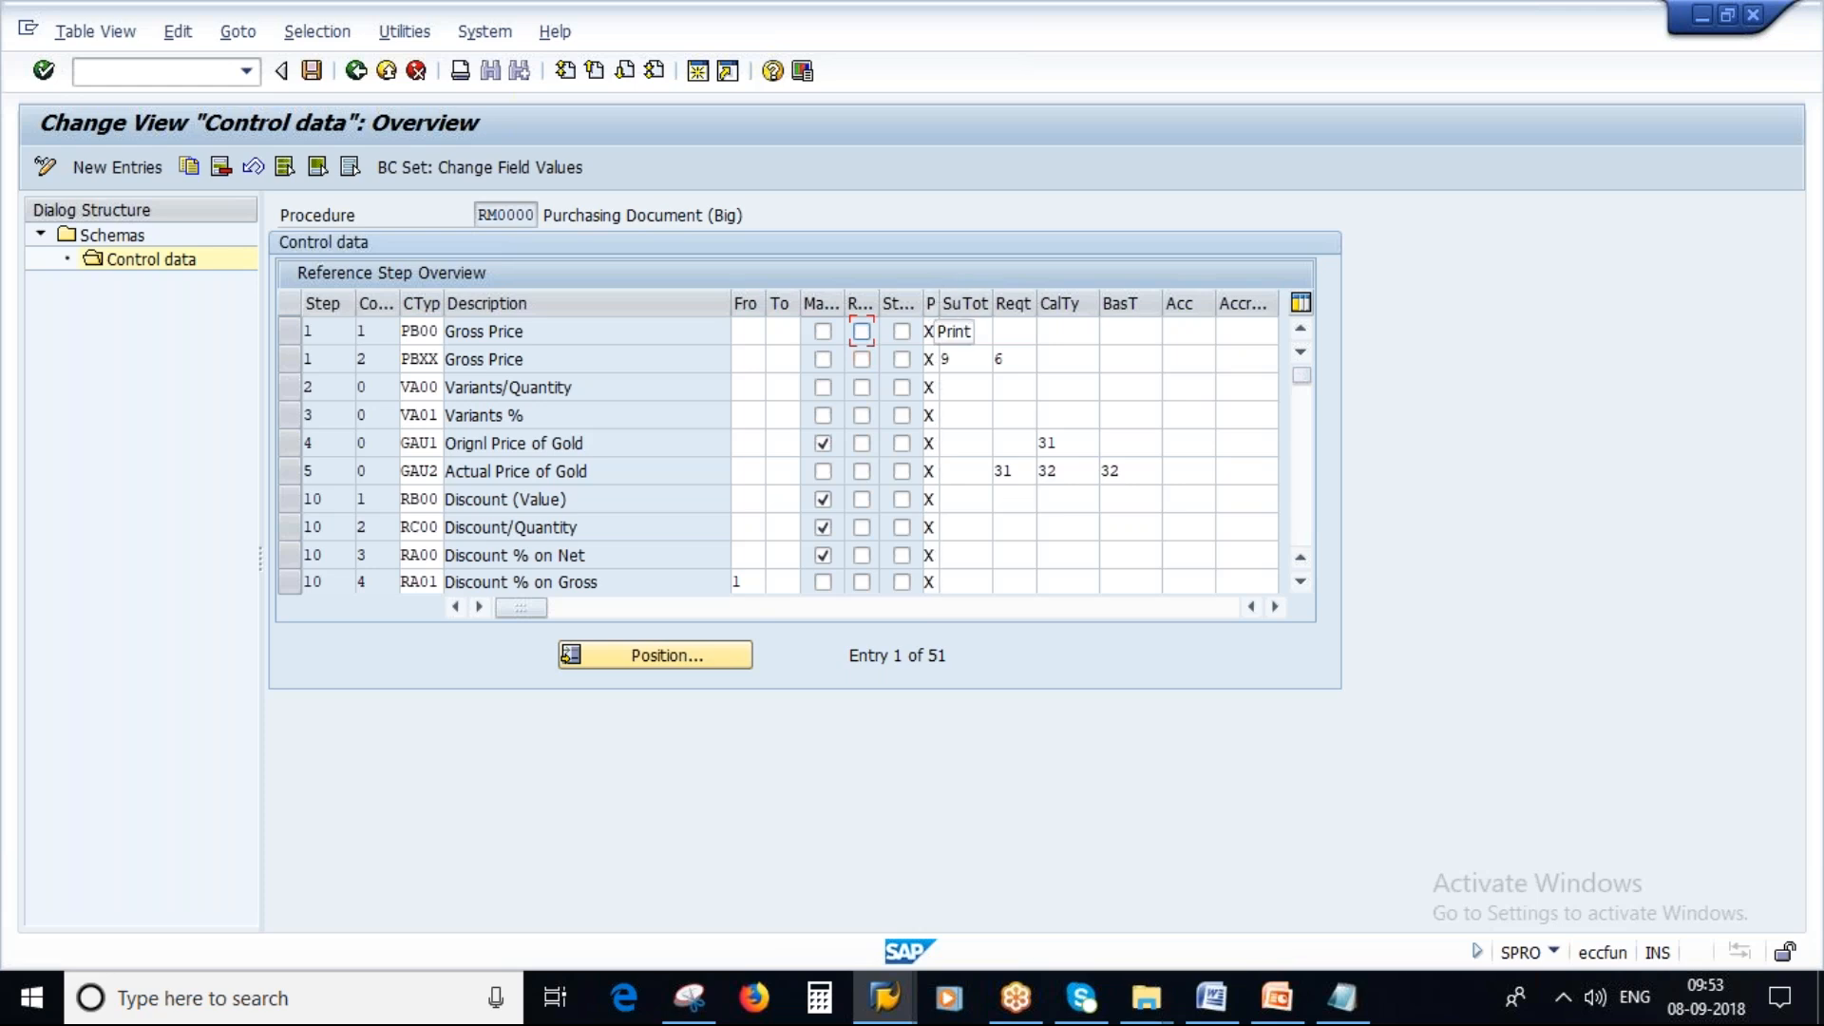
Browse the calculation type routines available for the GAU1 step, then close the list without choosing.
click(1050, 445)
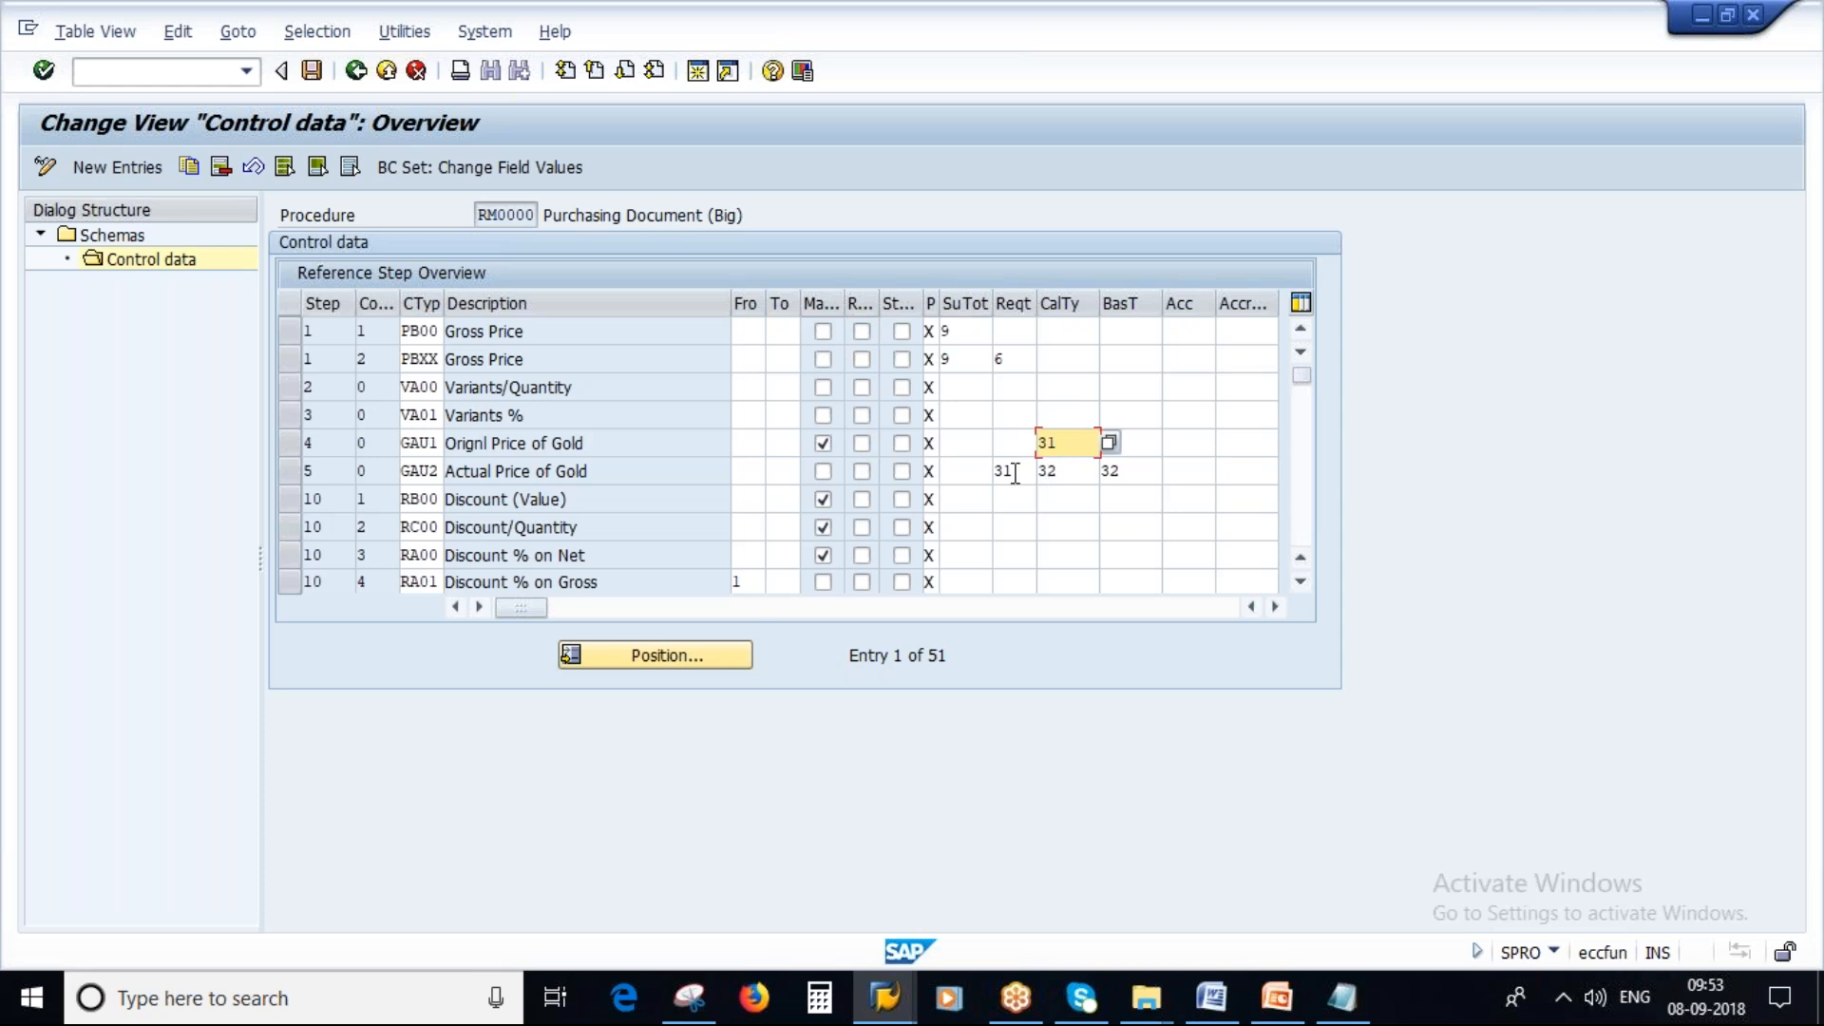
click(1110, 442)
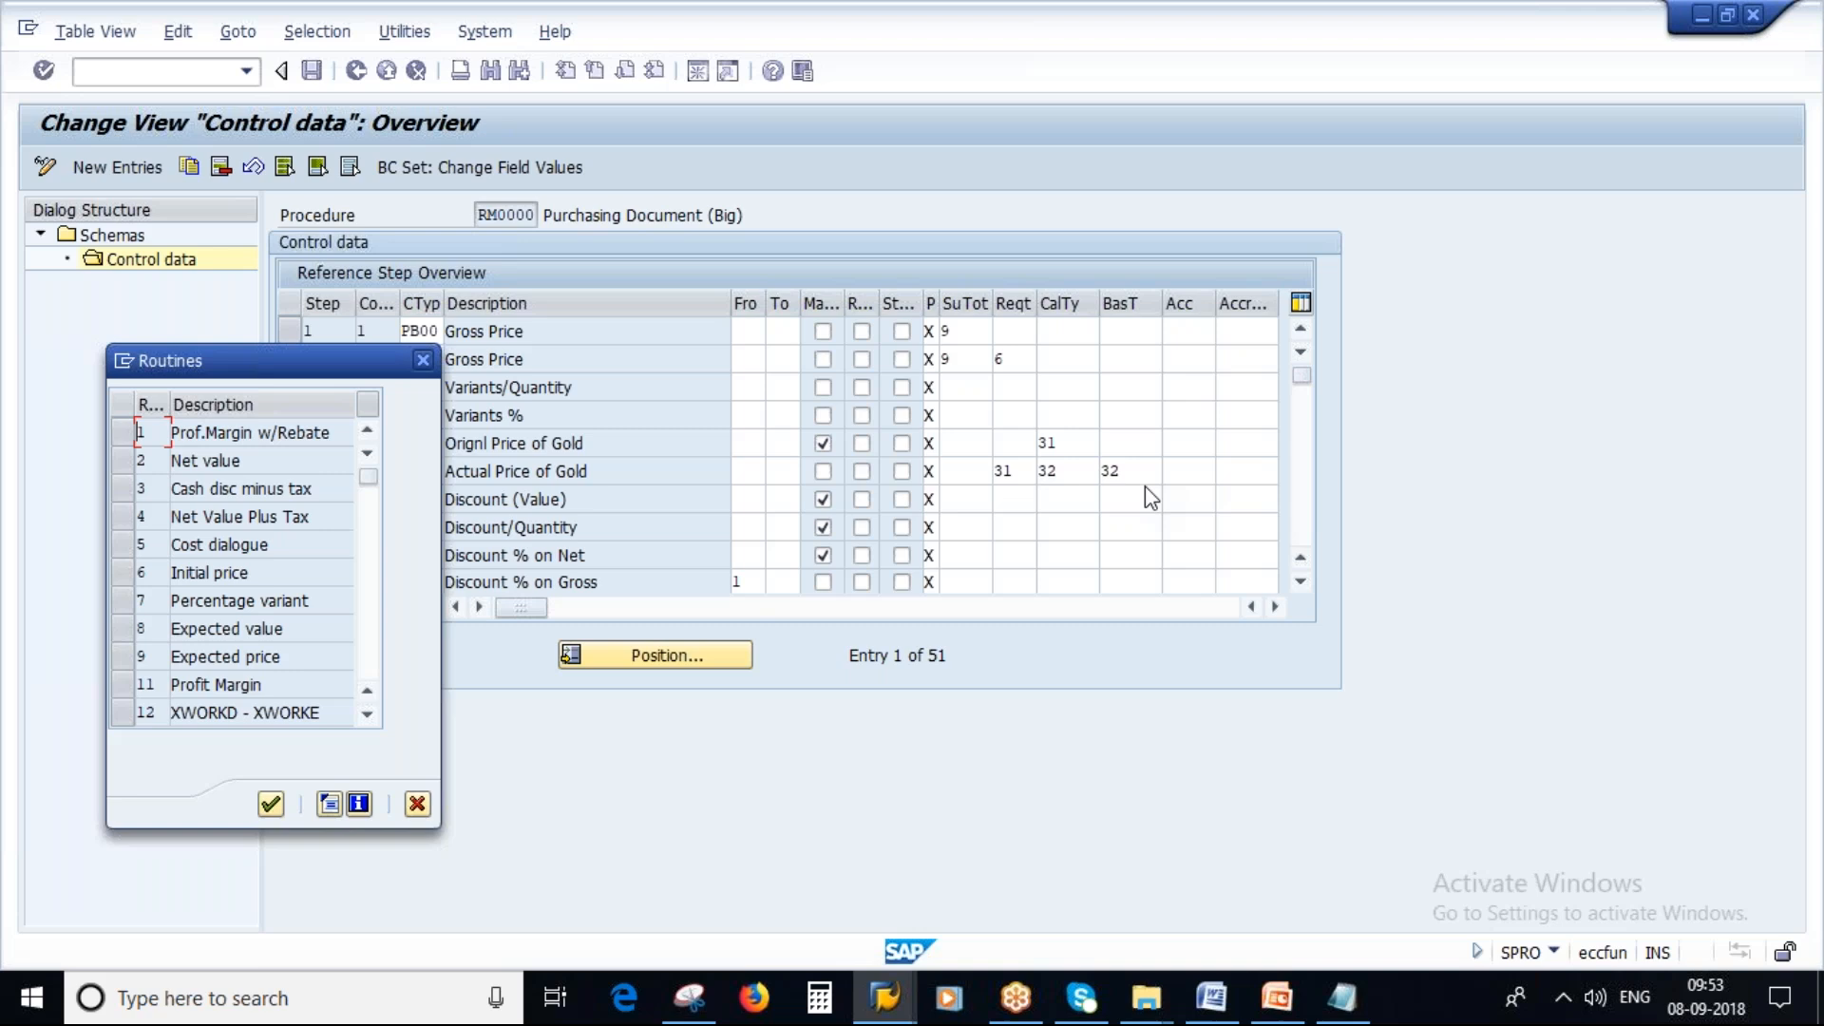
scroll(245, 570, down, 1)
scroll(245, 570, down, 1)
scroll(262, 652, down, 3)
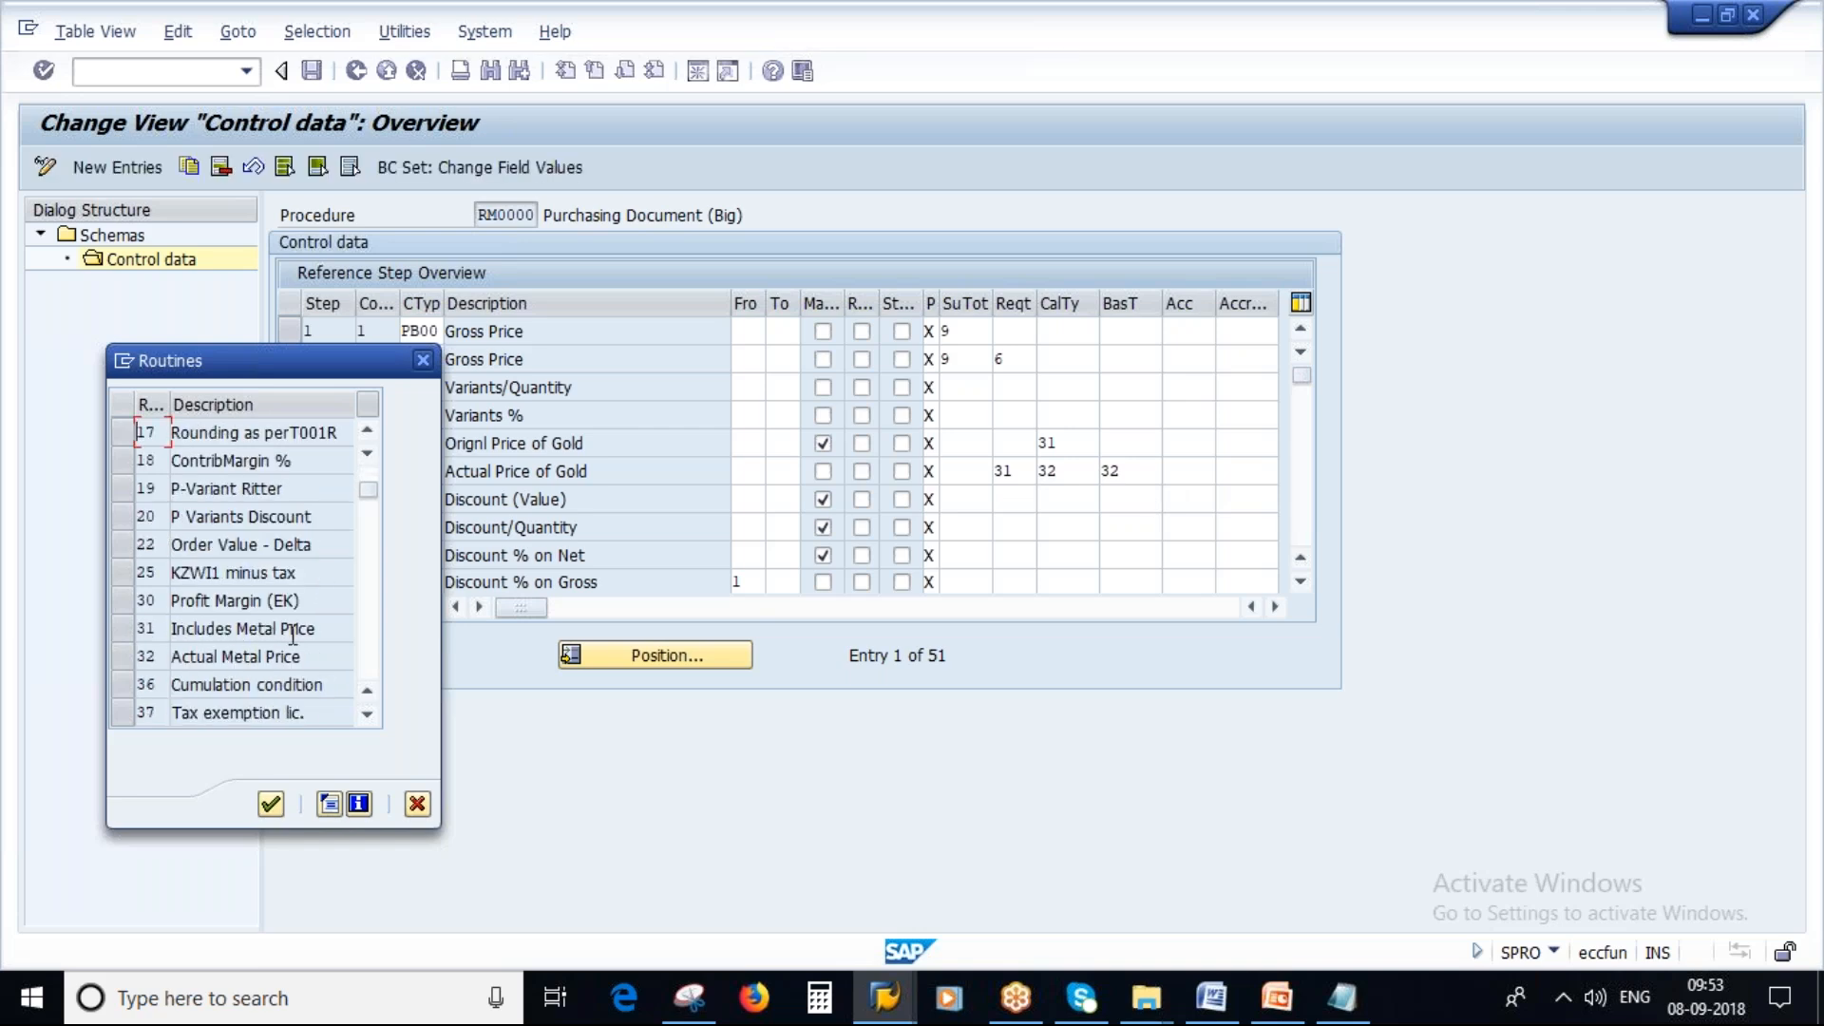
click(327, 629)
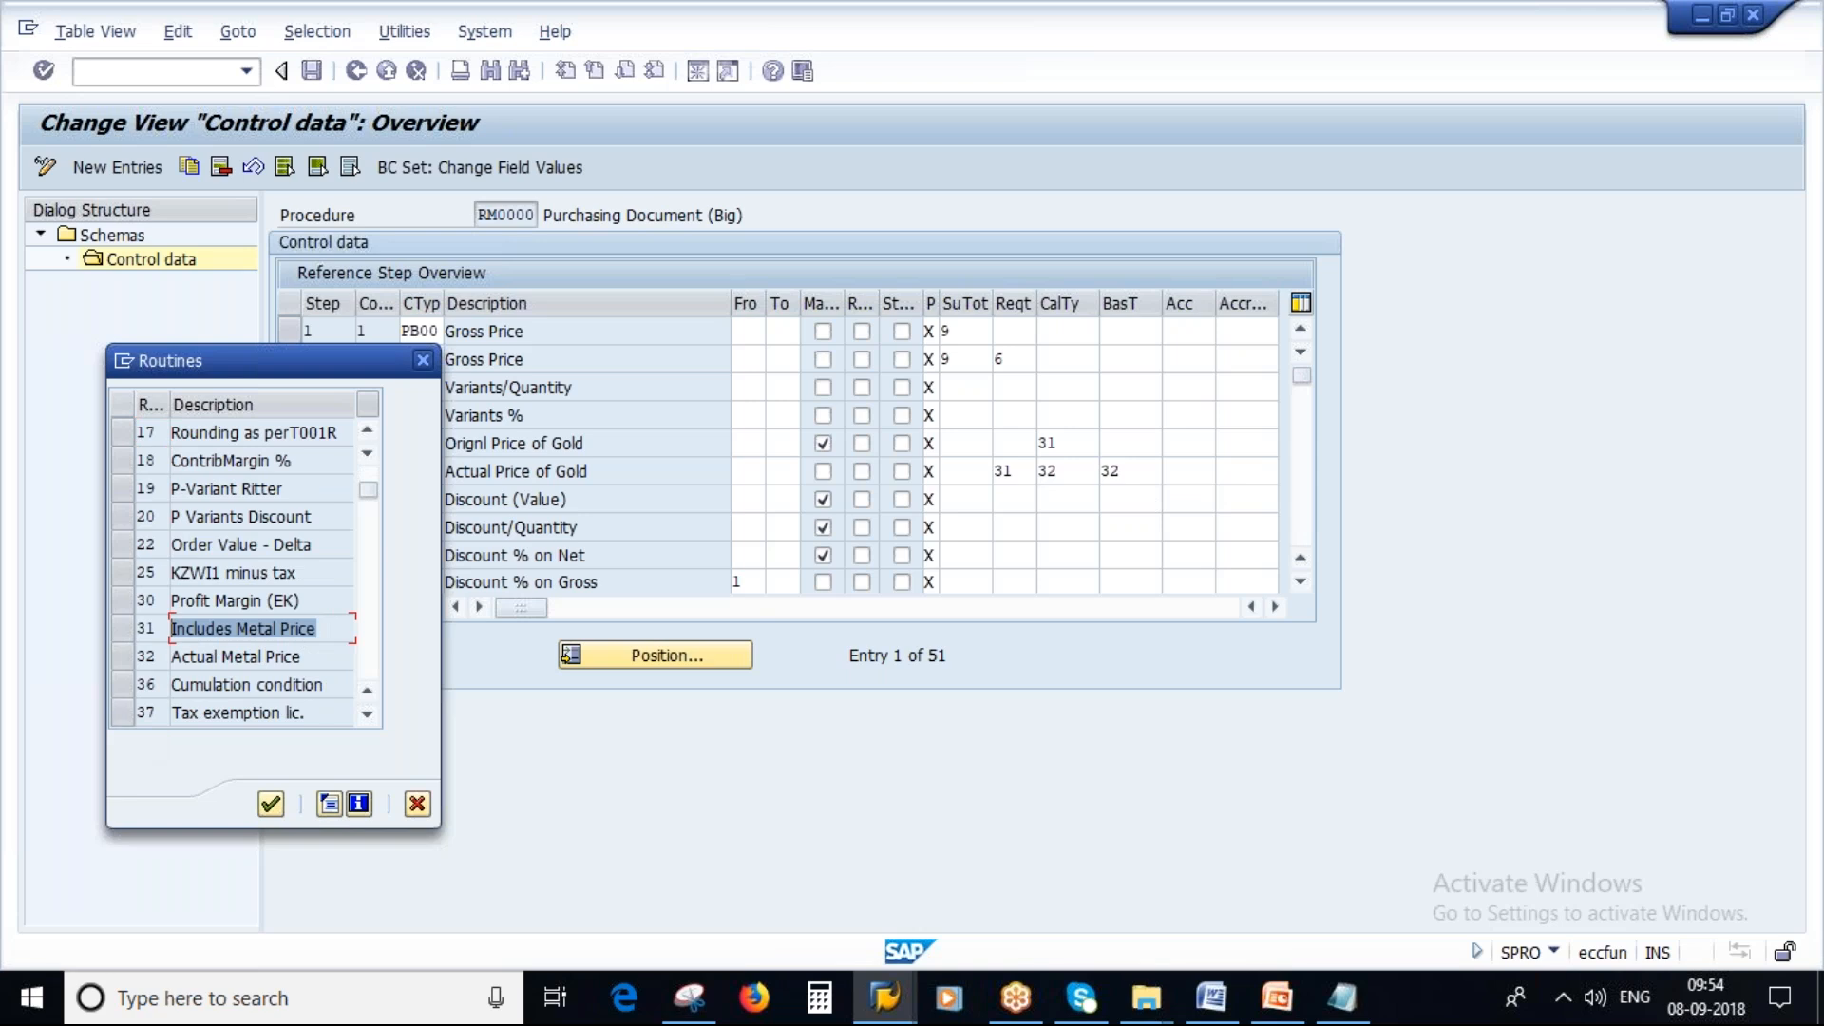
click(300, 654)
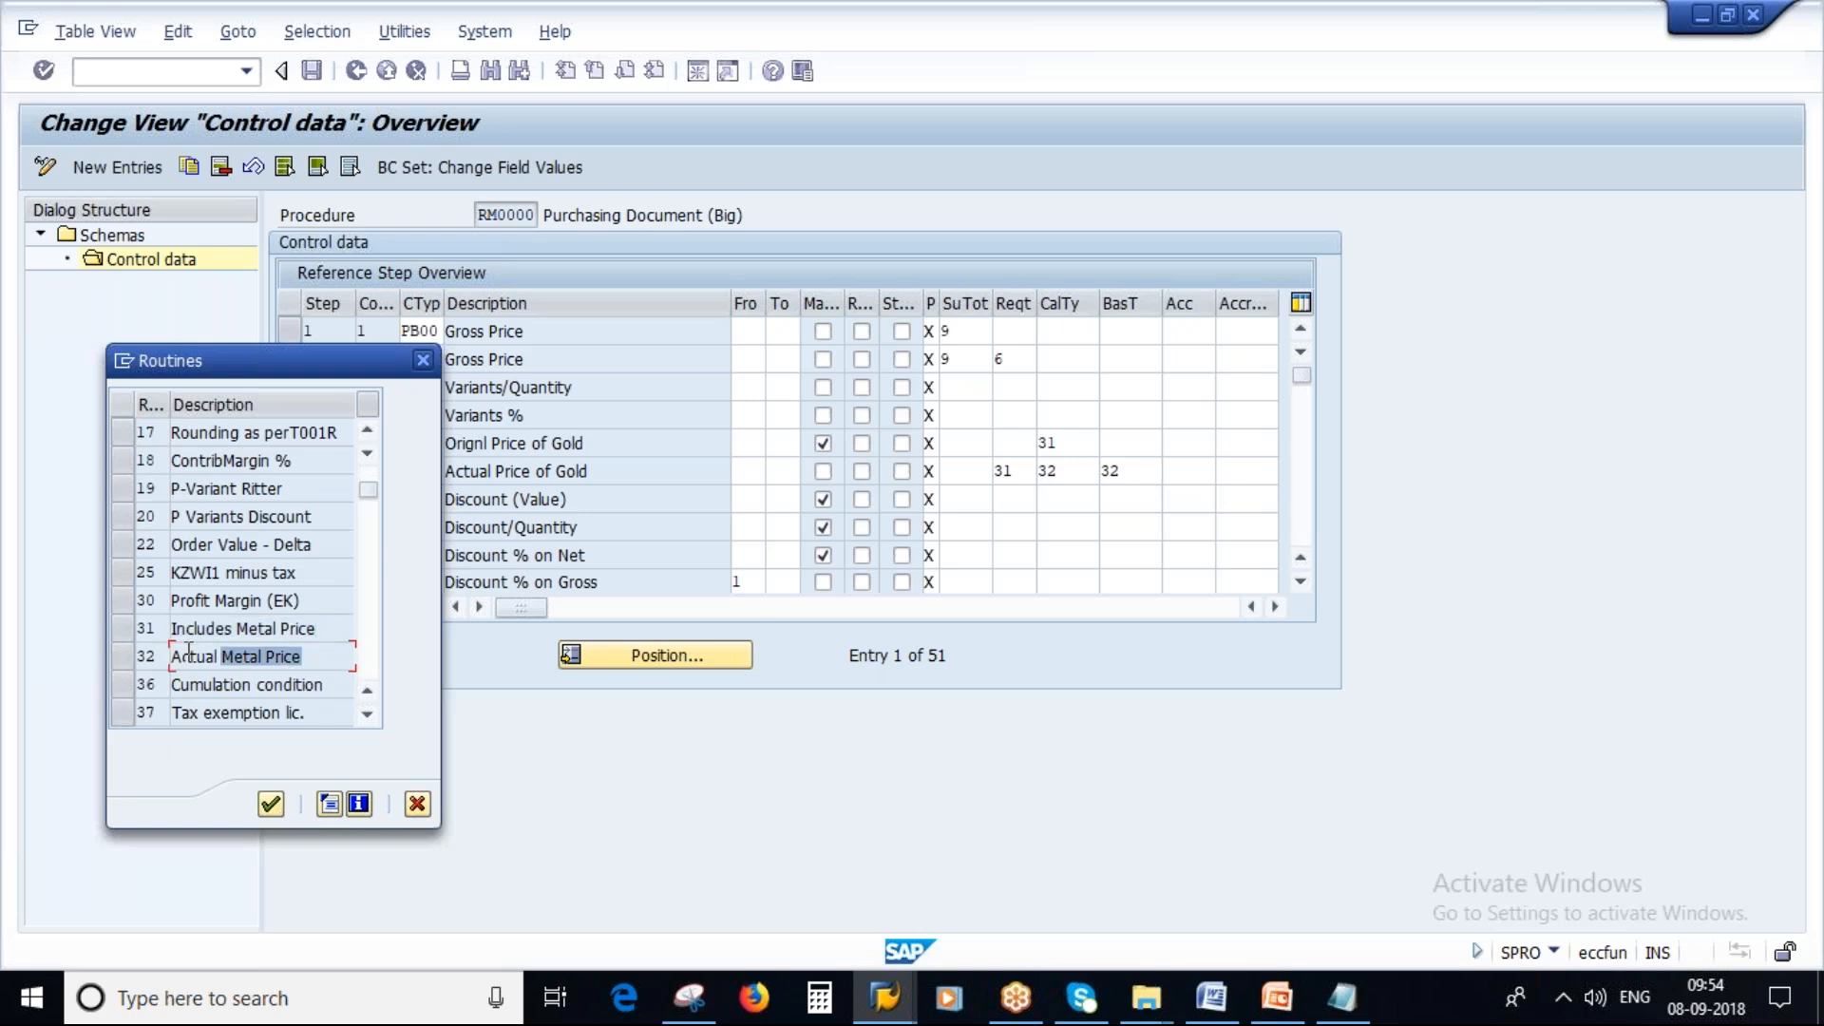
click(417, 805)
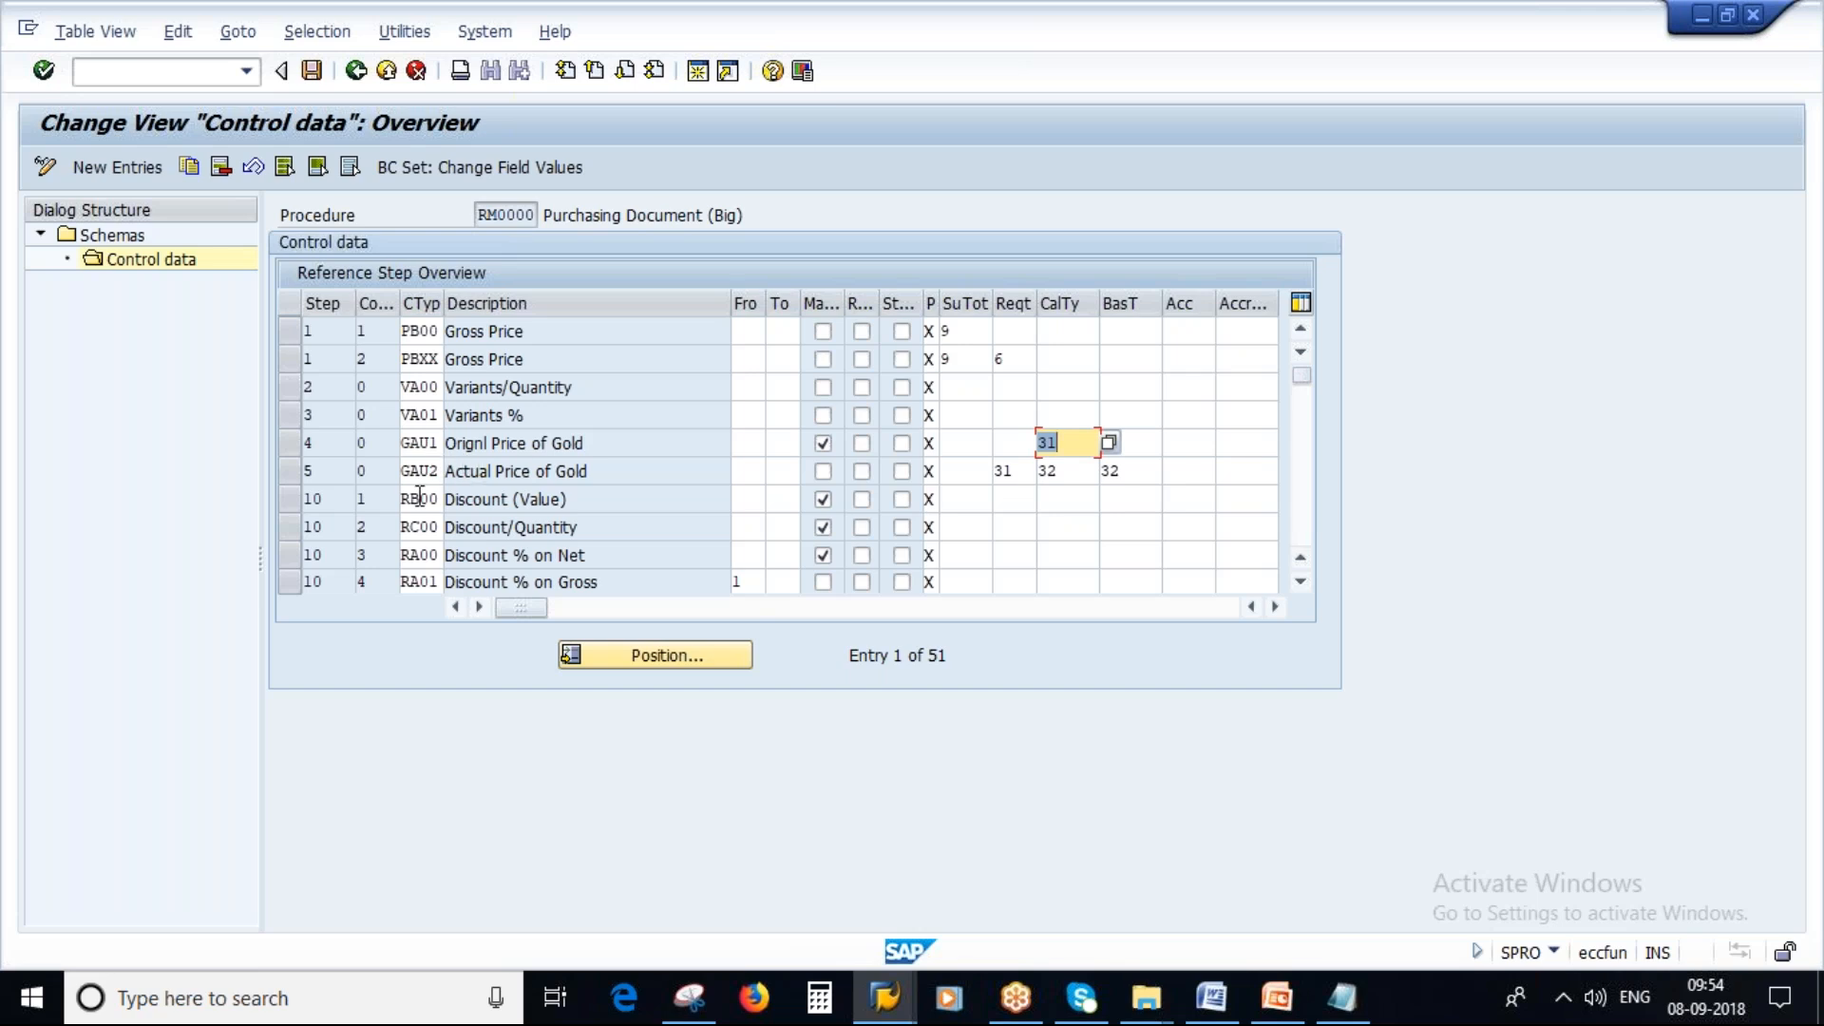
Scroll through the remaining control data steps, examining statistical flags, requirements and calculation types.
scroll(967, 323, down, 4)
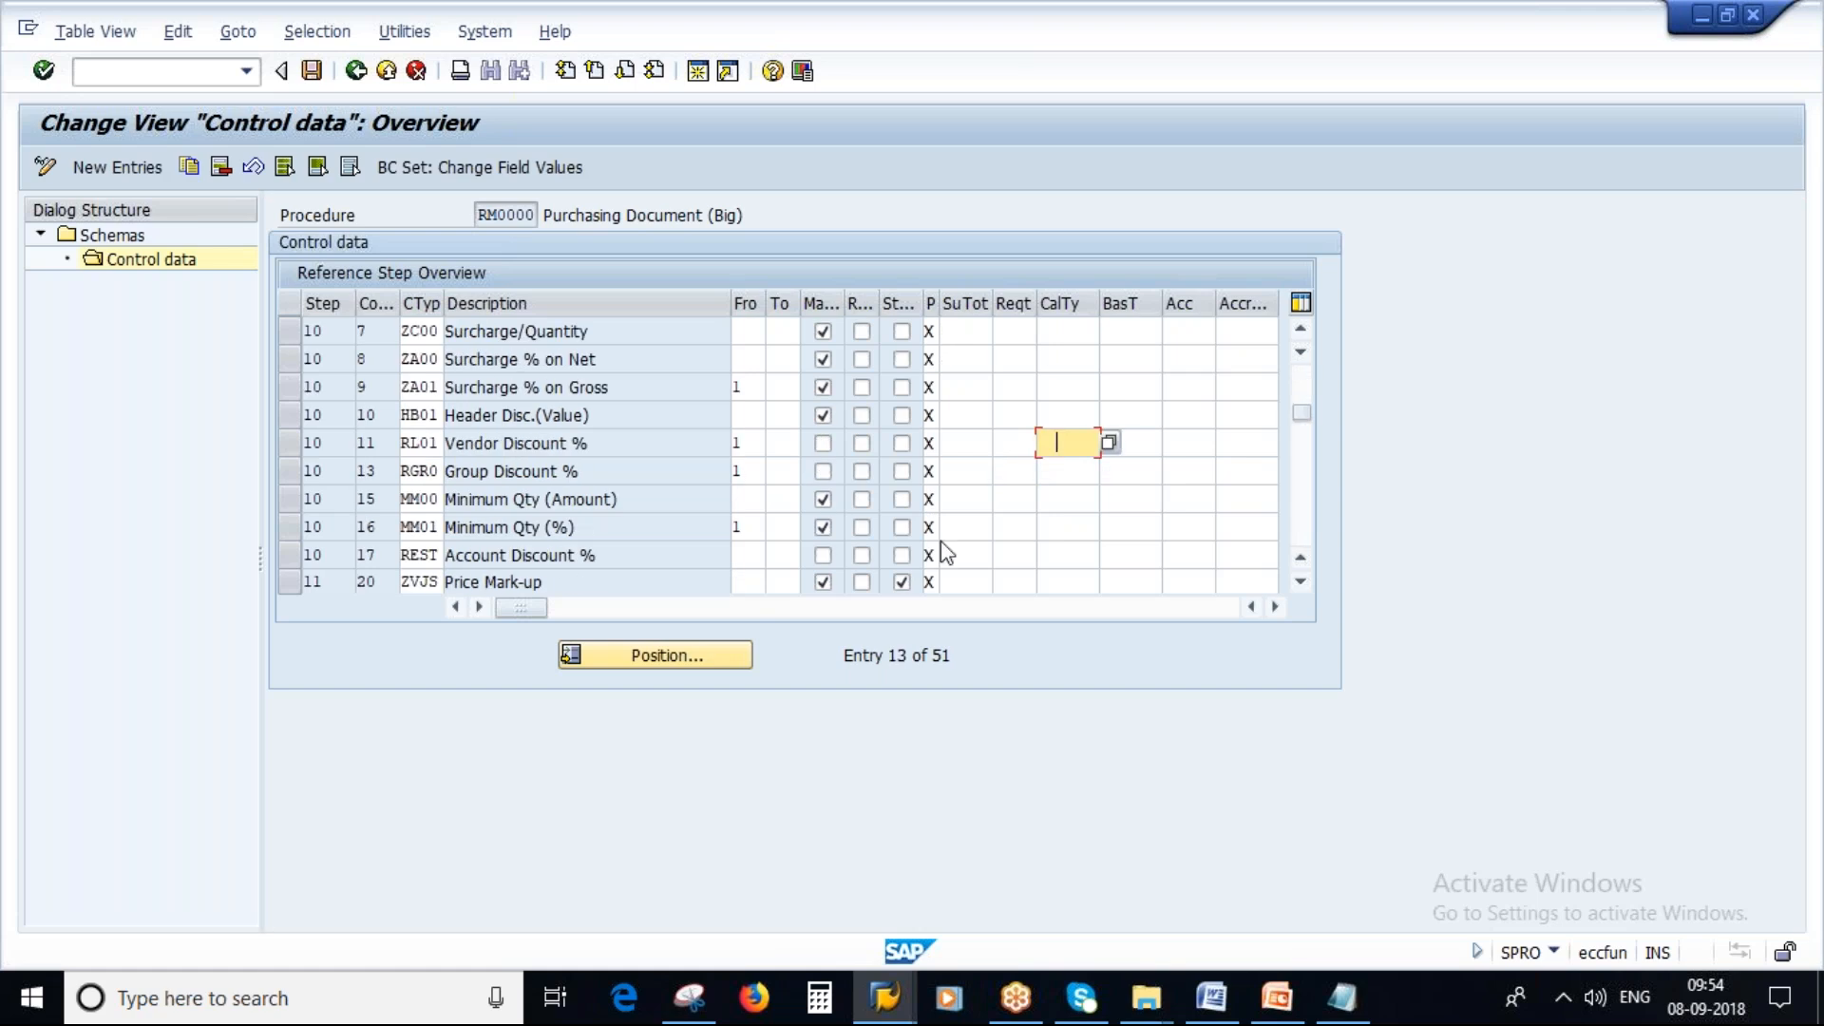
scroll(1028, 477, down, 1)
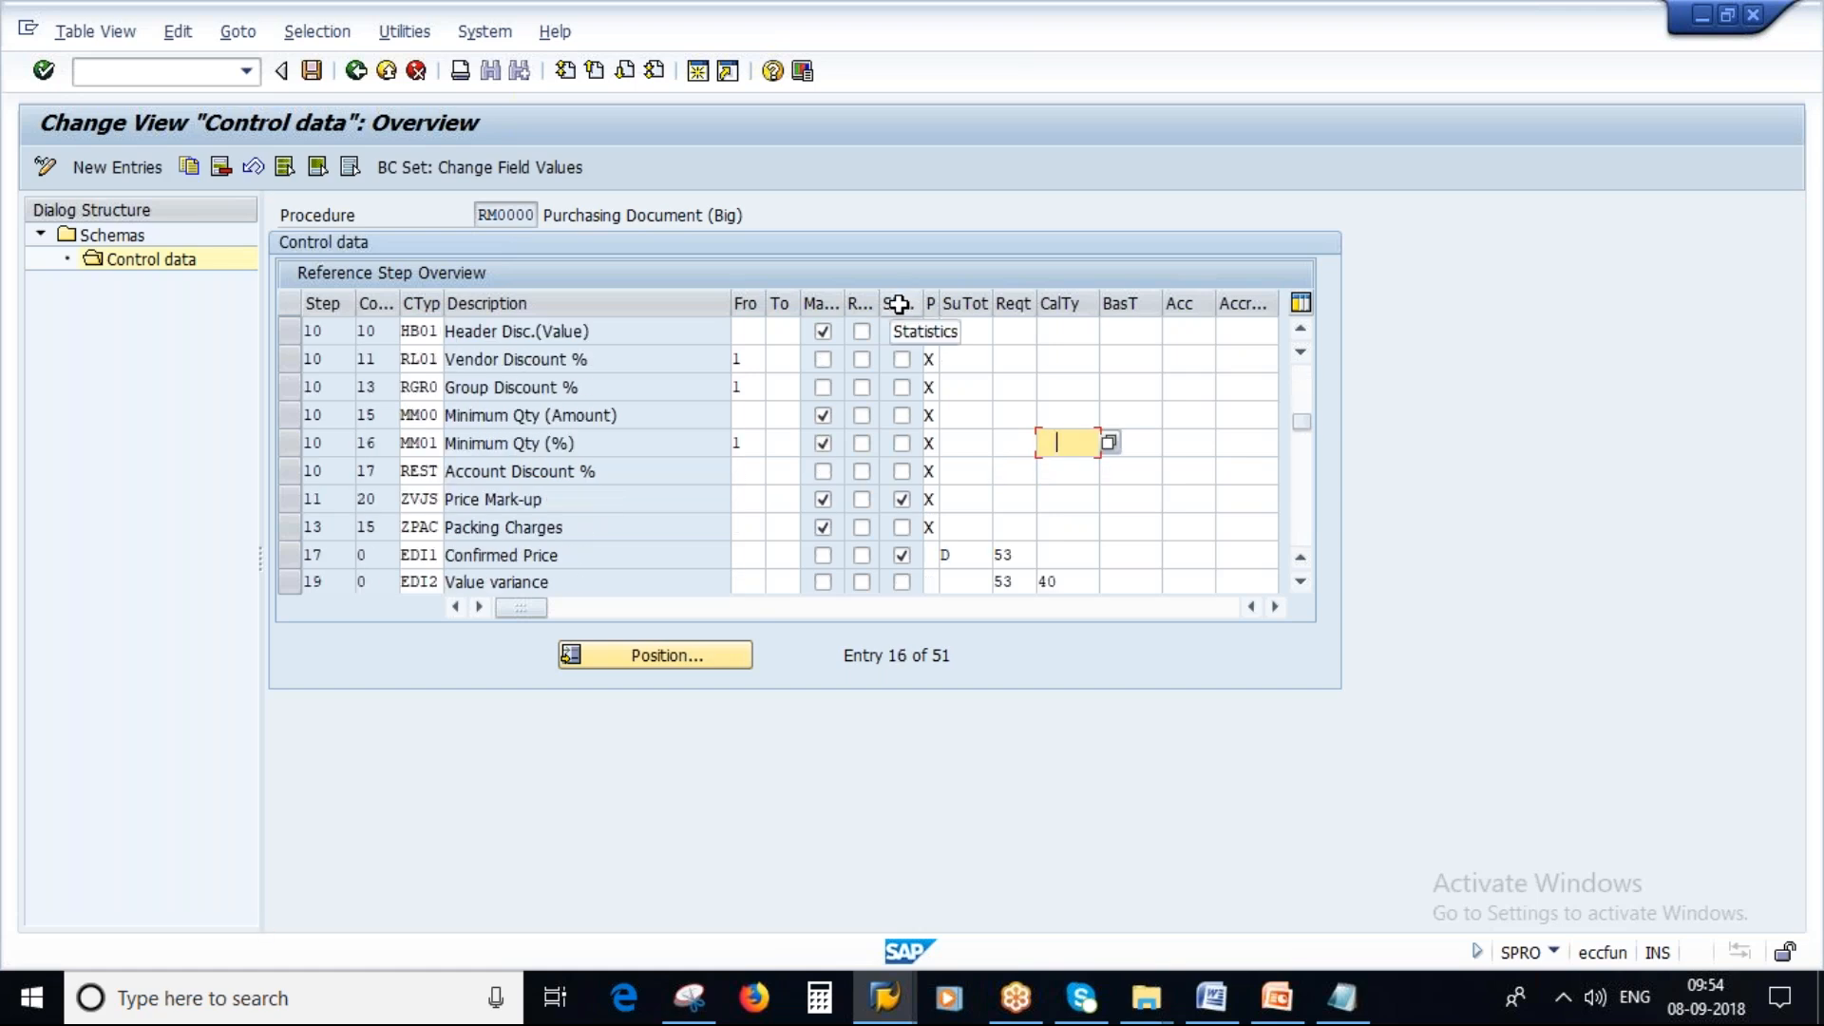
click(900, 549)
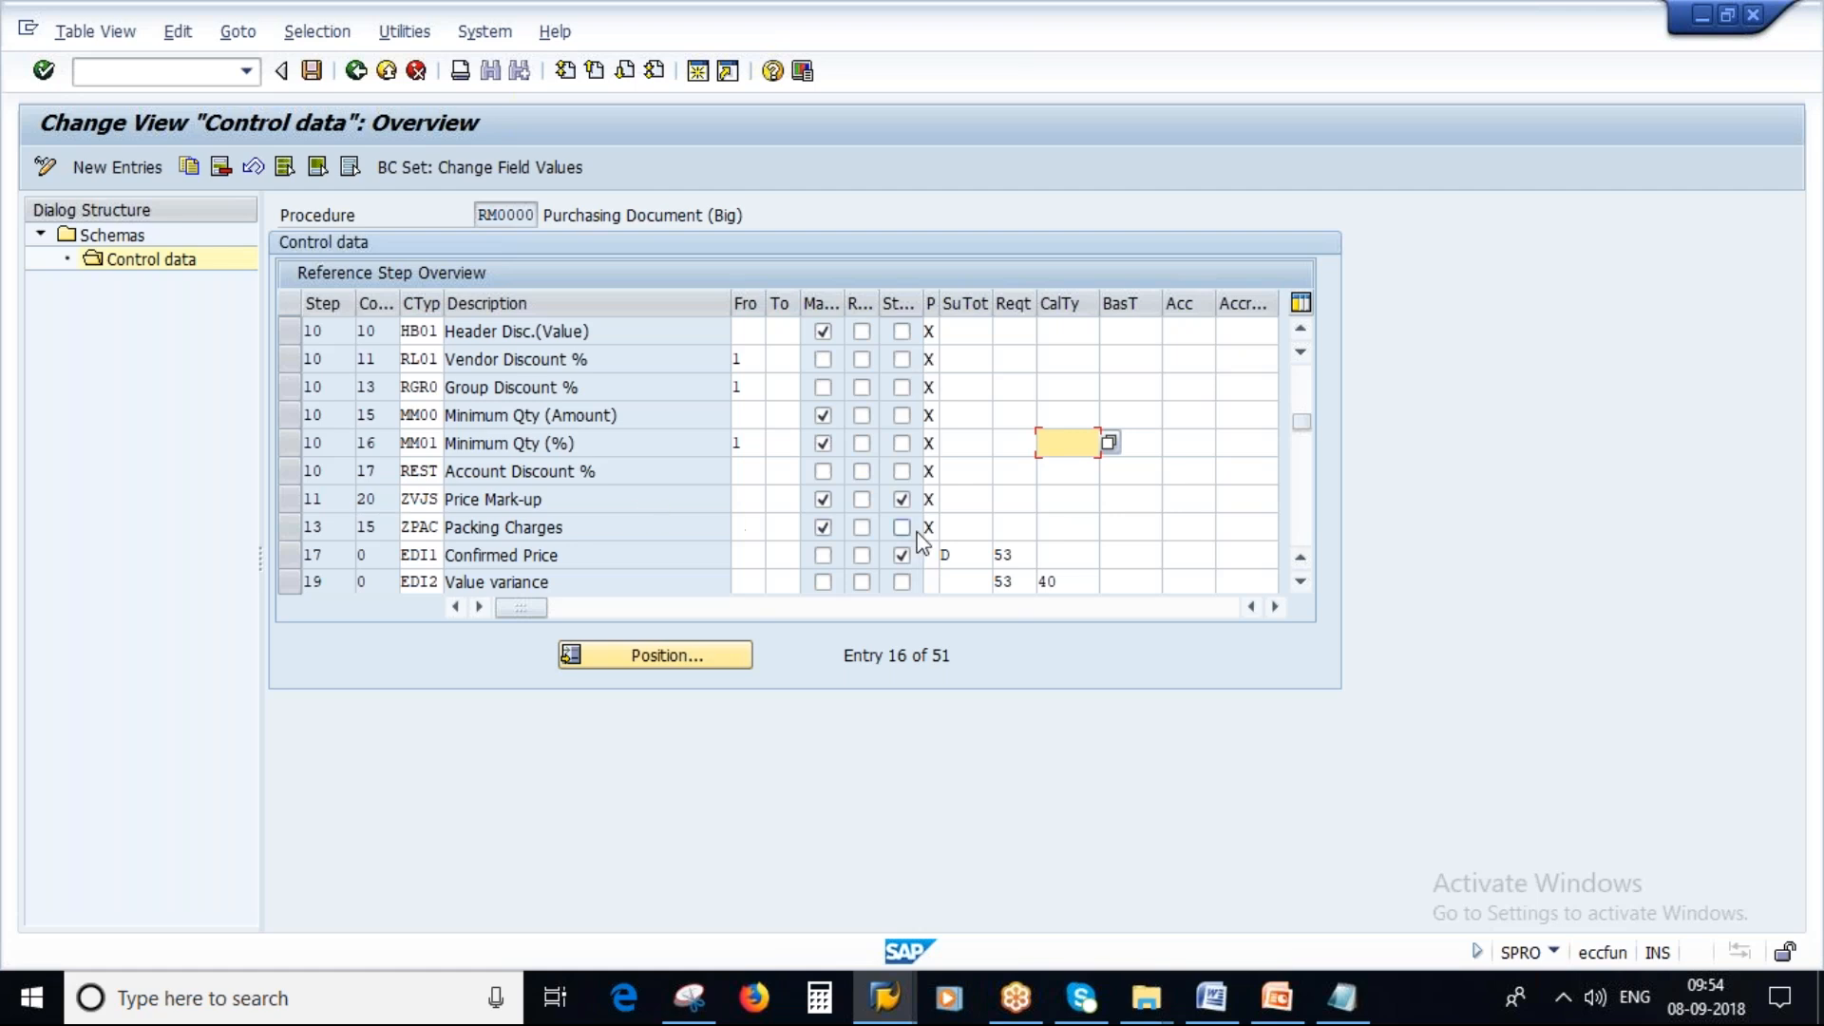
click(901, 497)
scroll(1027, 467, down, 1)
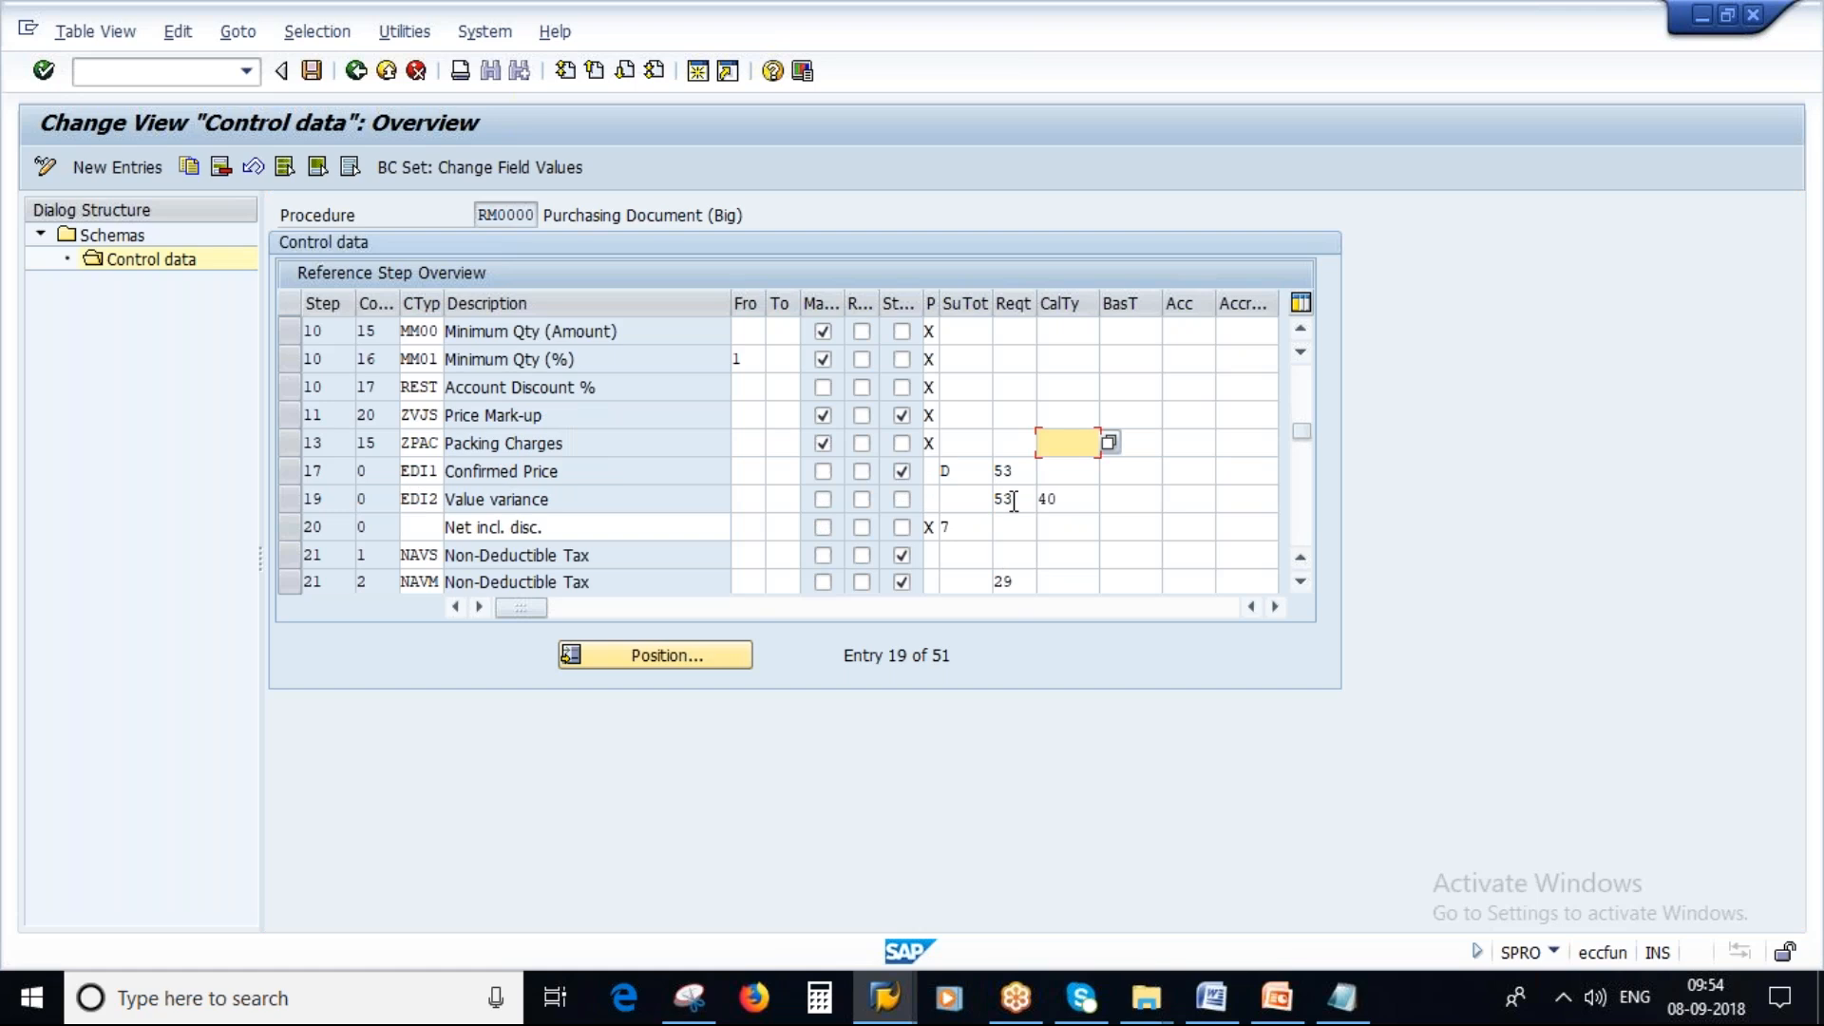
click(1045, 499)
scroll(947, 542, down, 1)
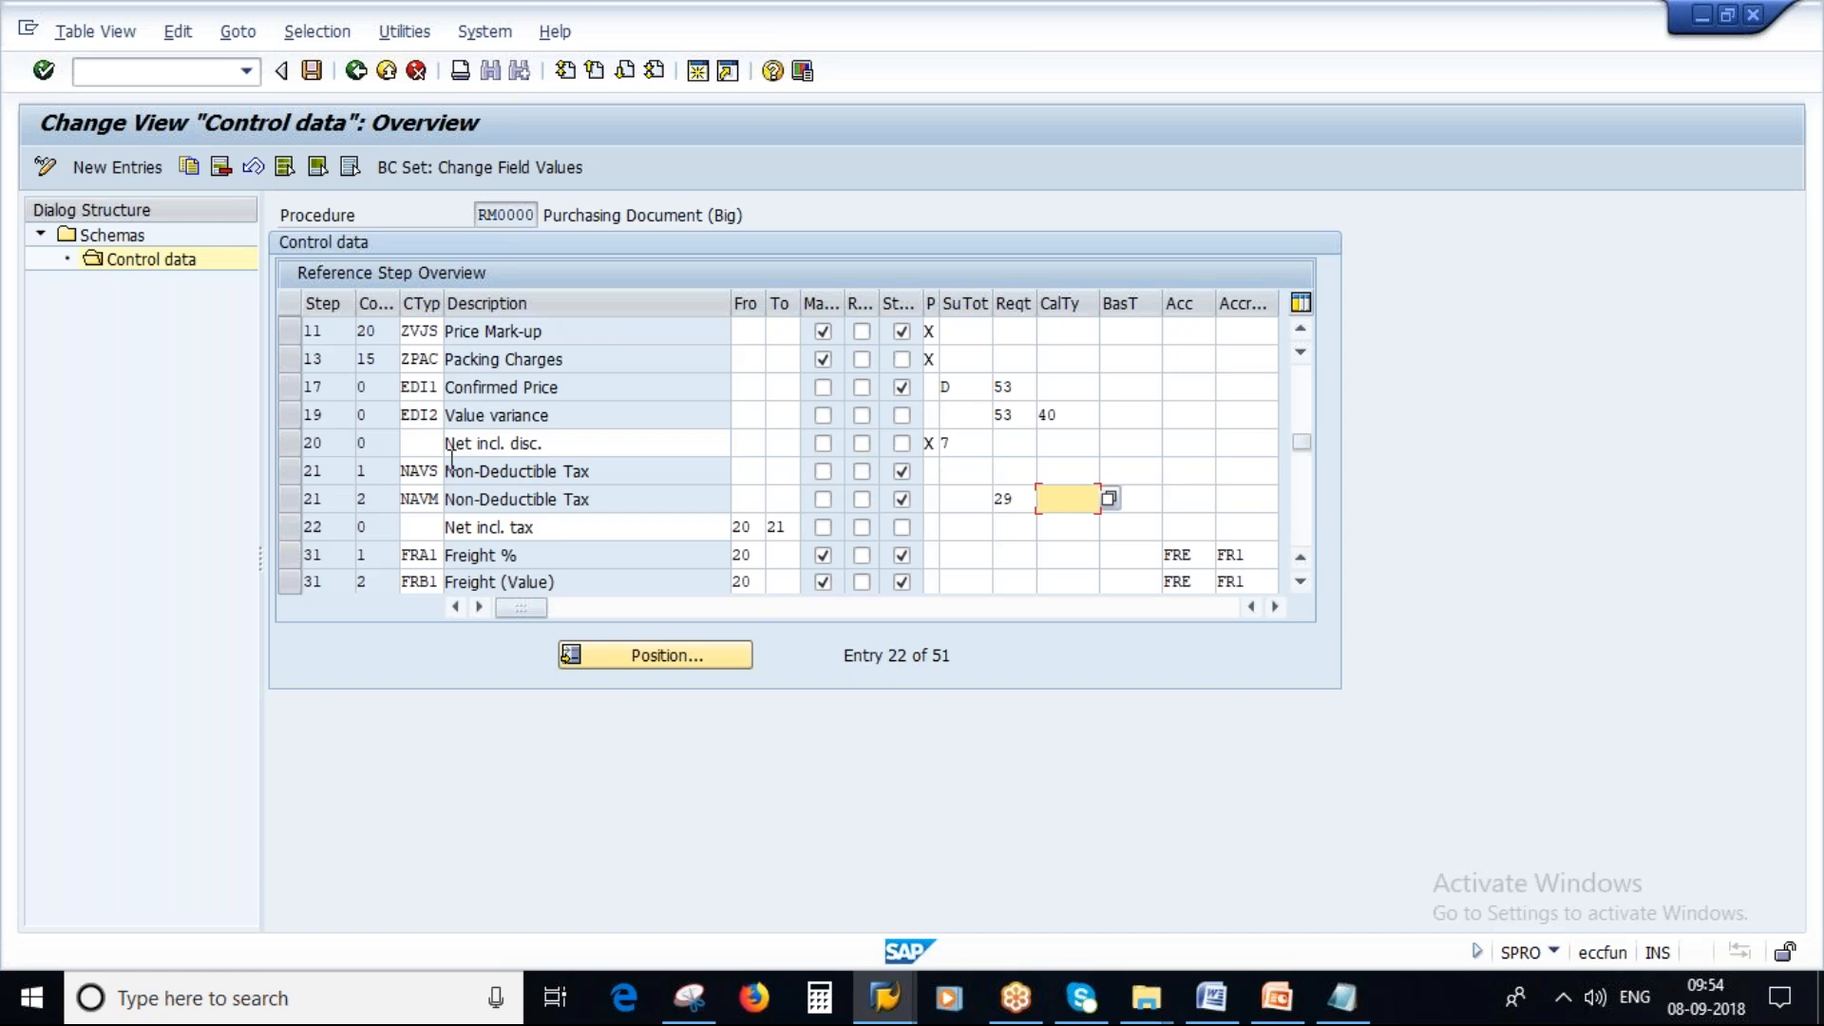
Examine the net-including-discount and net-including-tax subtotal steps, their From/To references and neighbouring non-deductible tax rows.
click(427, 443)
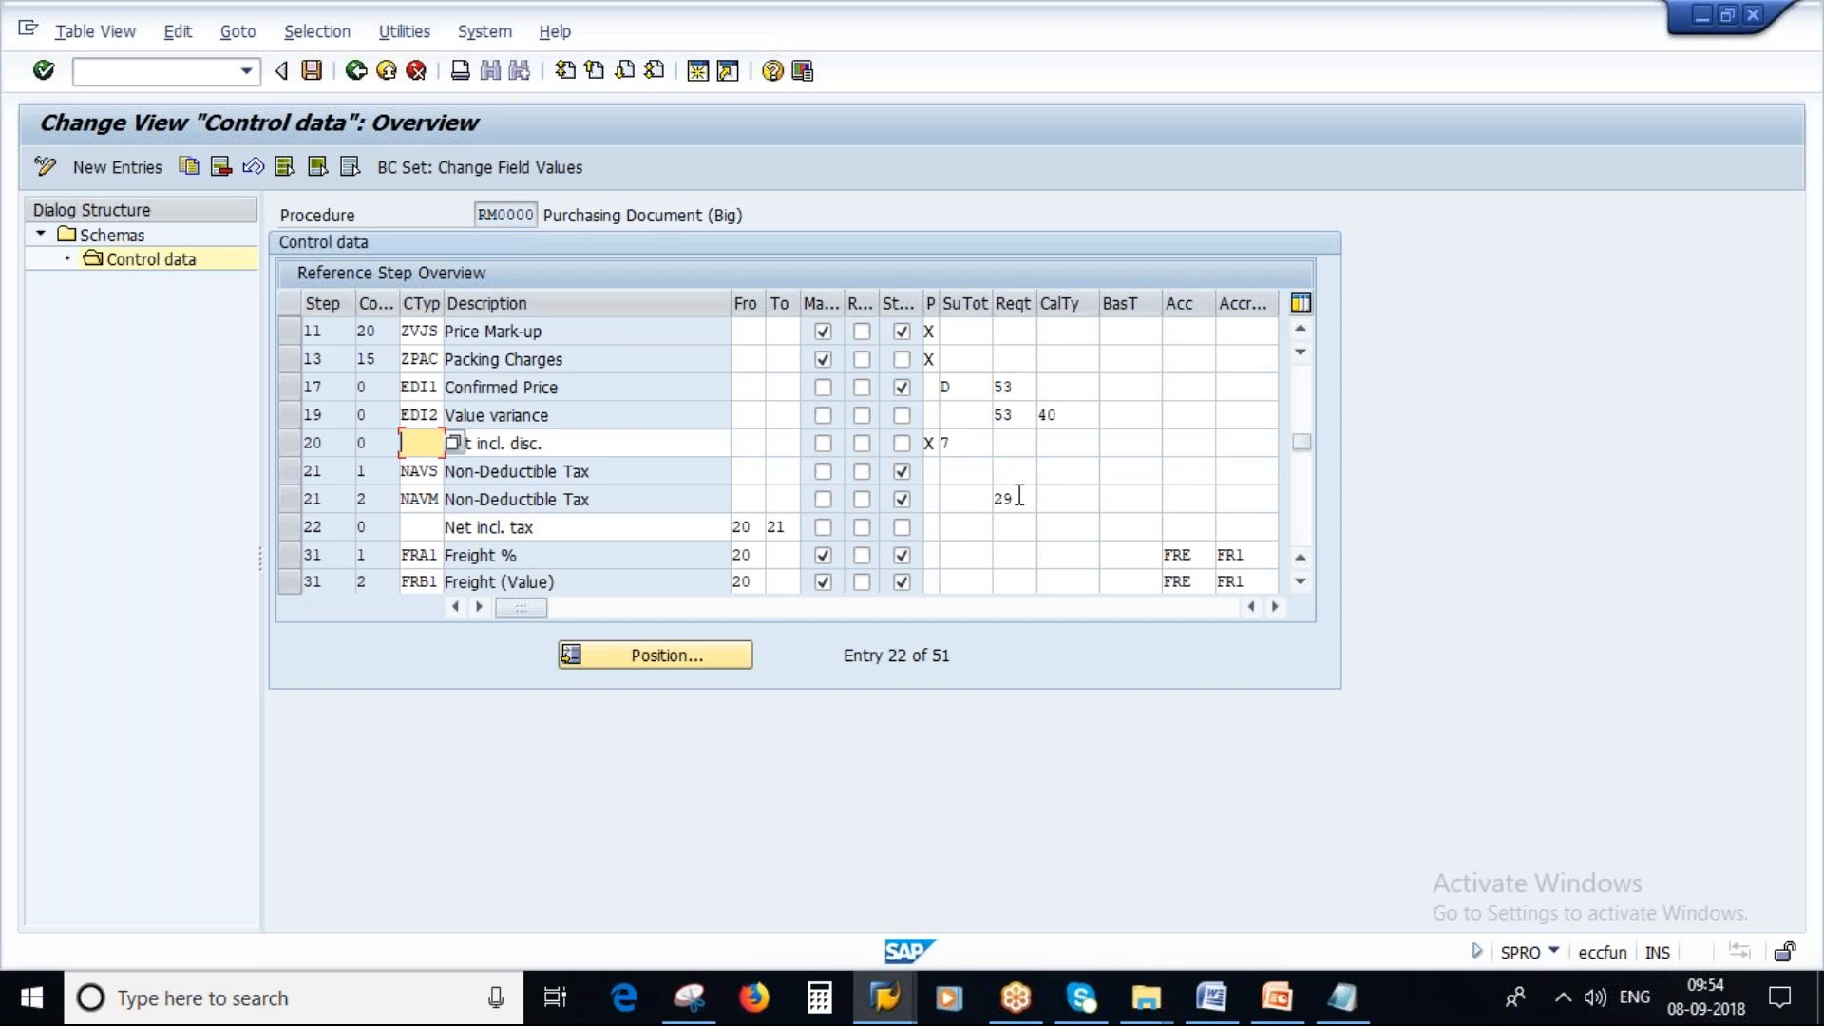
click(746, 526)
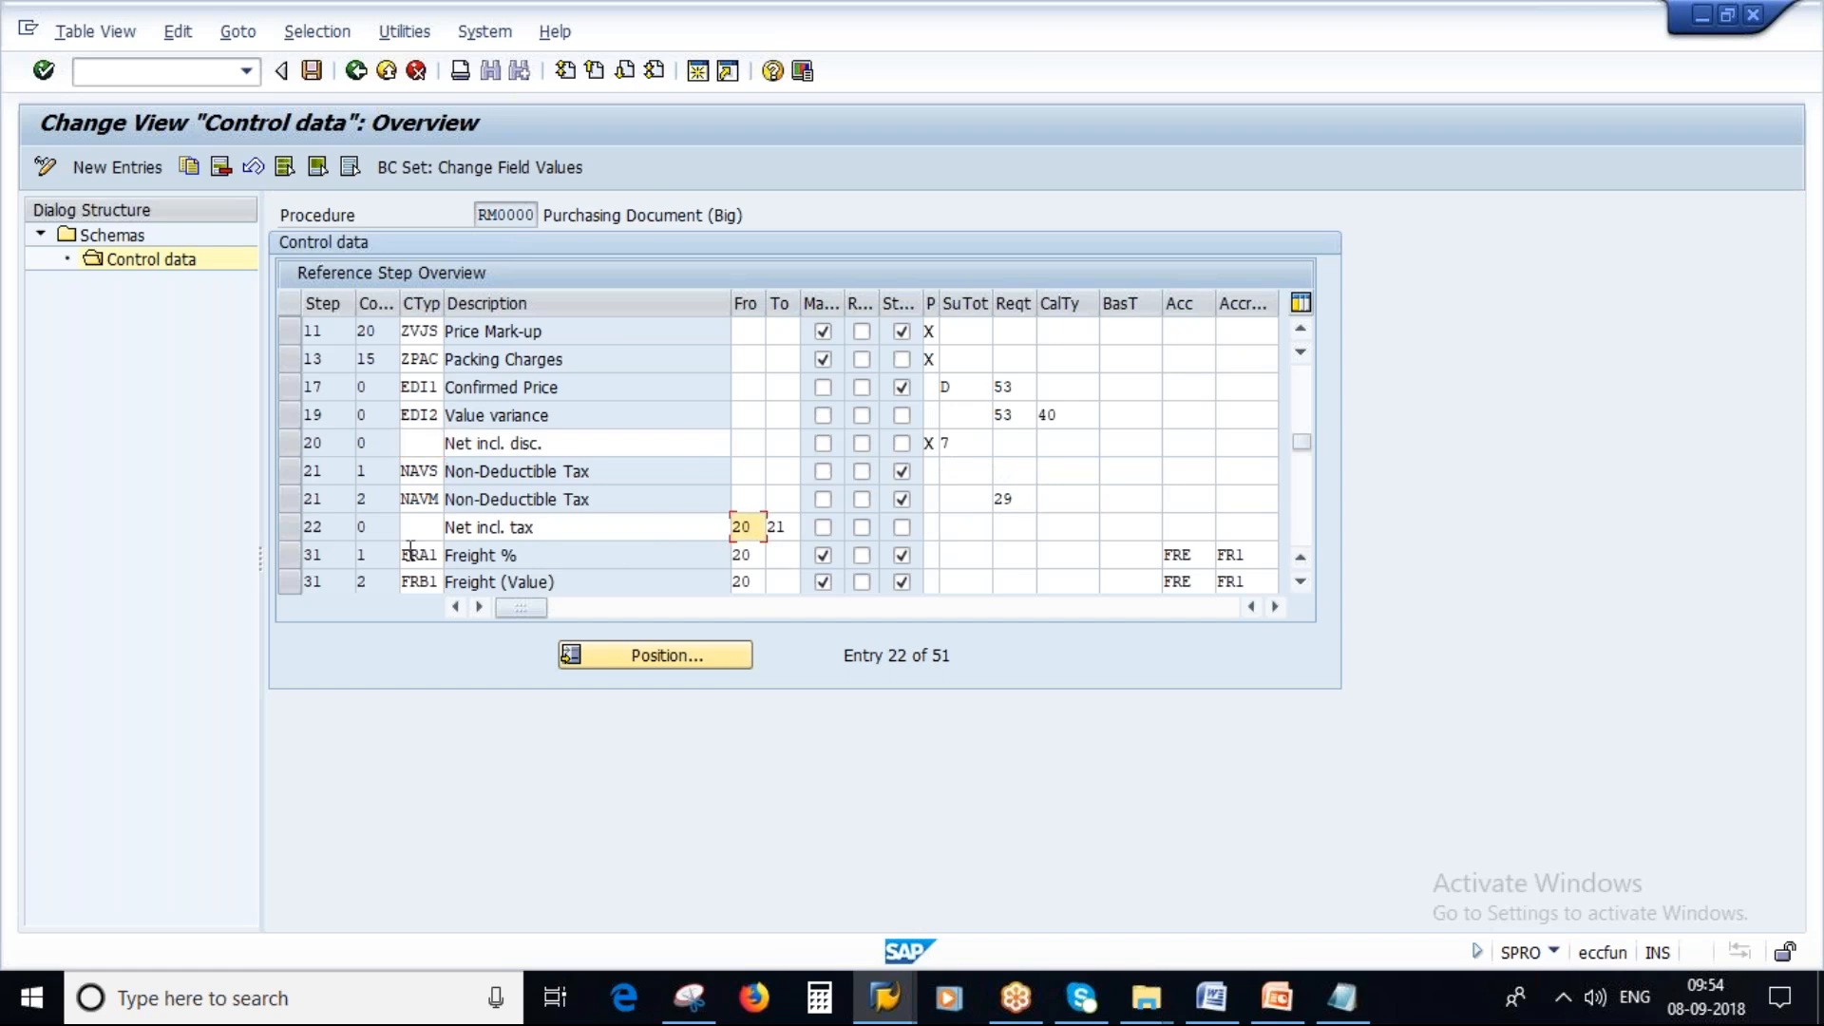
drag(559, 528, 447, 555)
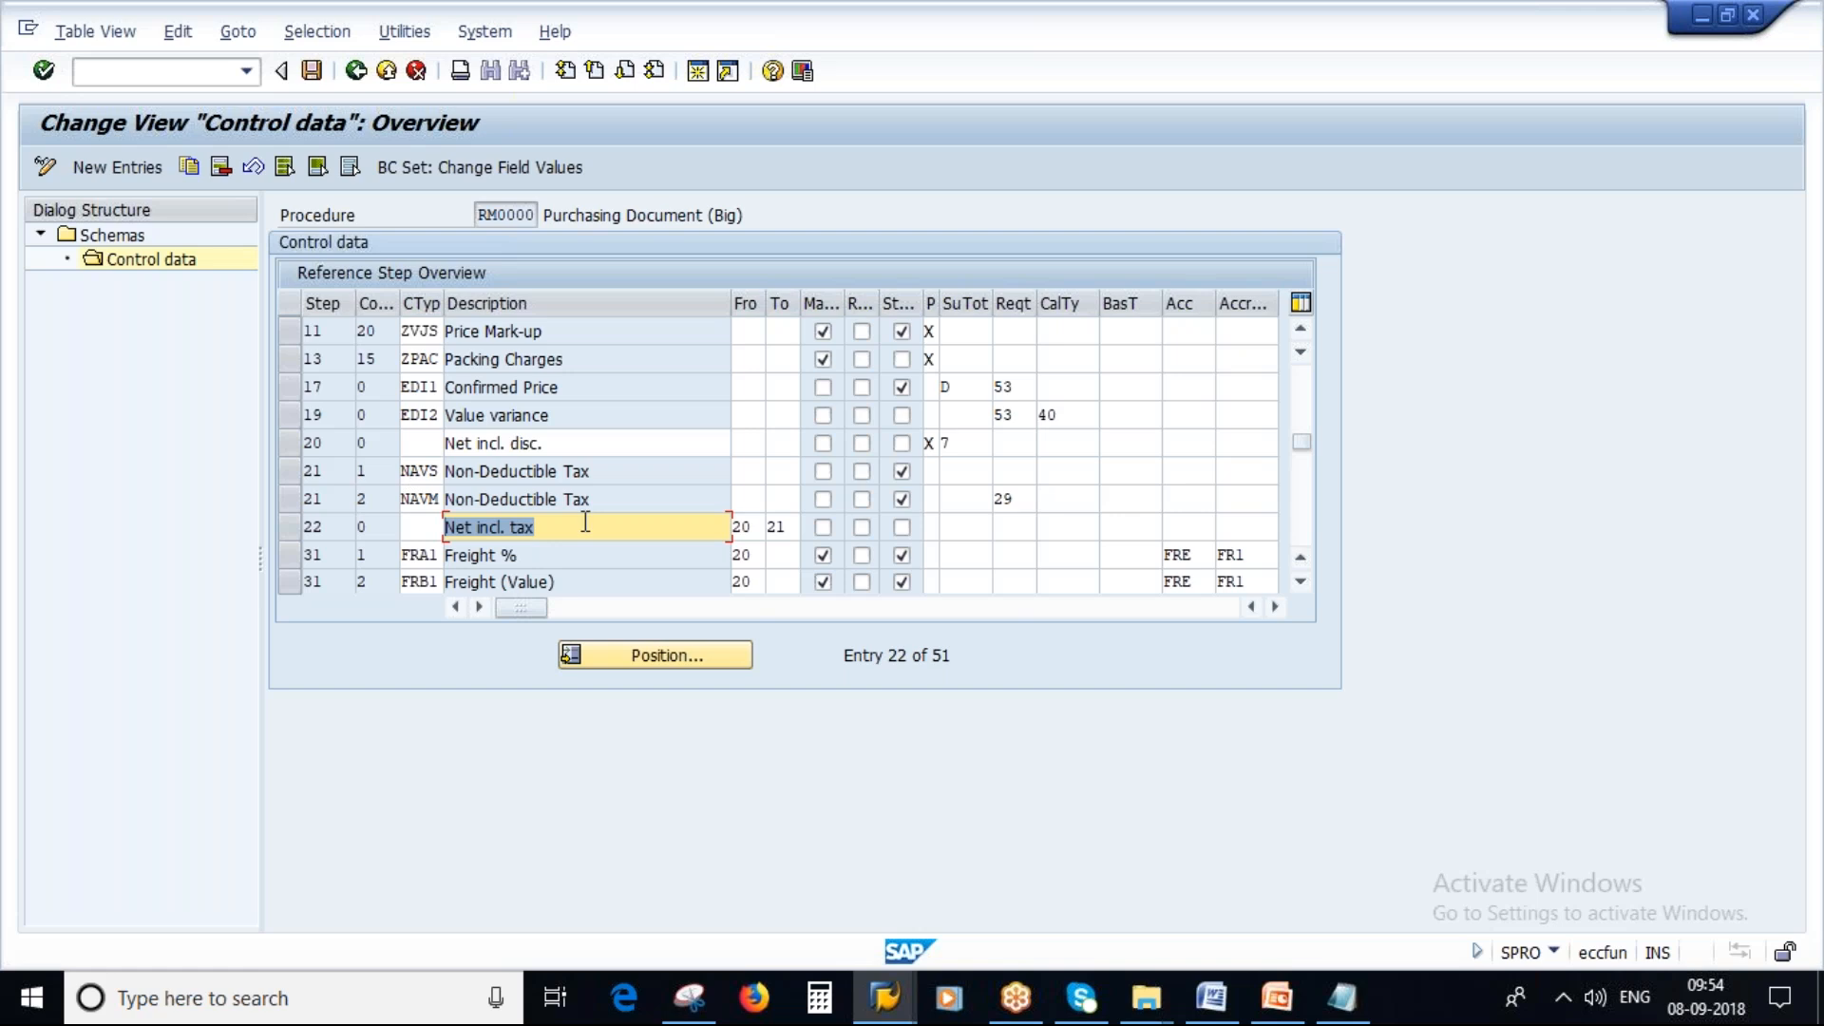
drag(606, 472, 478, 491)
drag(611, 496, 443, 499)
click(757, 531)
click(790, 530)
click(289, 443)
click(289, 472)
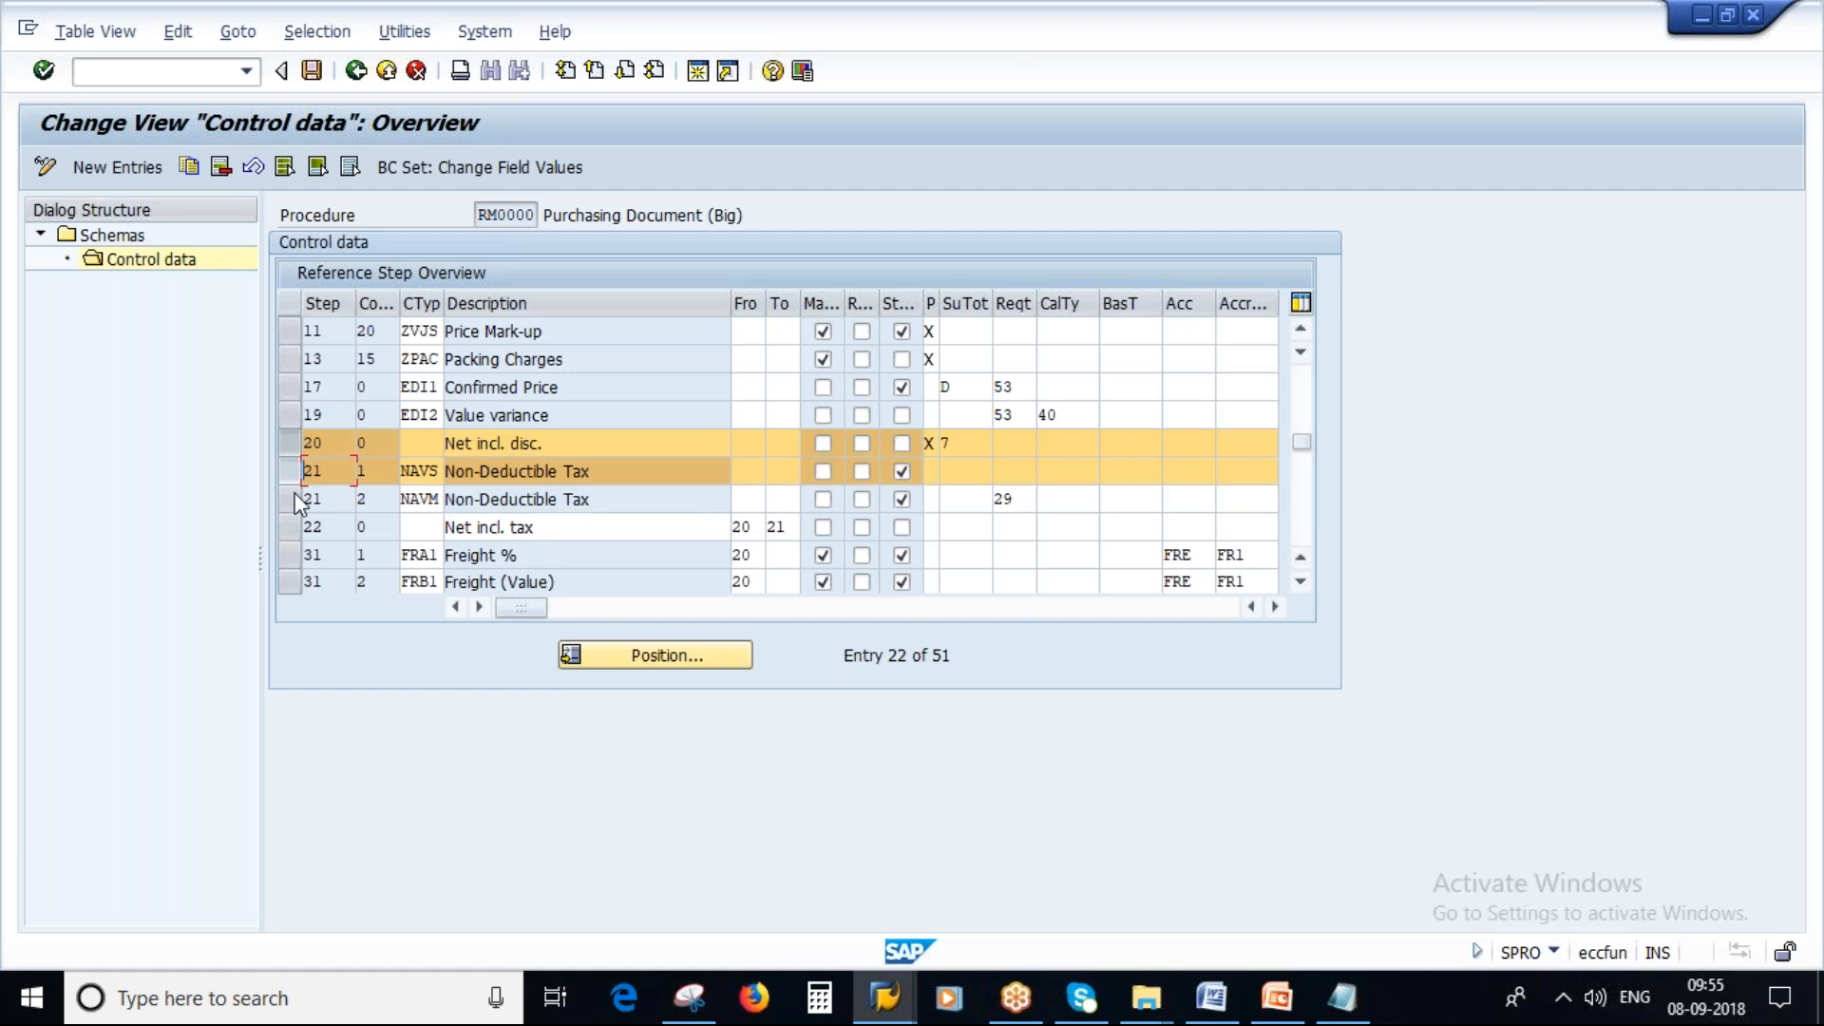
click(288, 471)
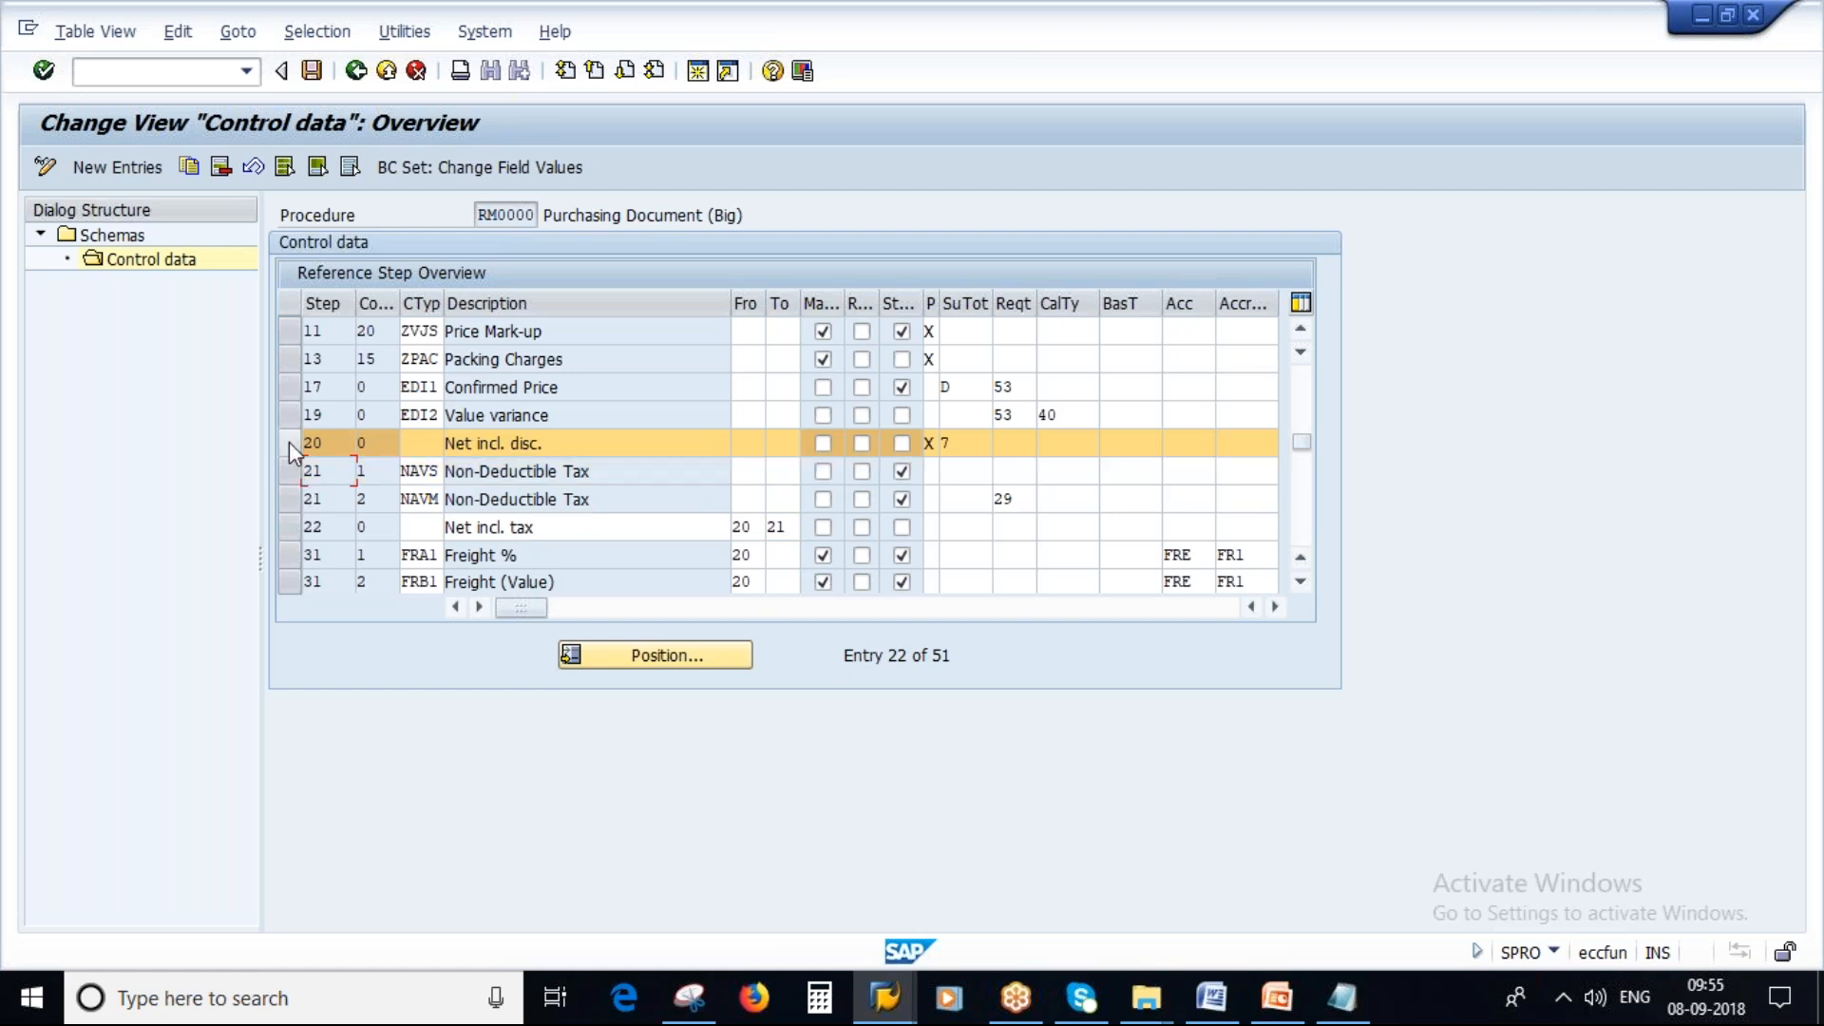
click(289, 442)
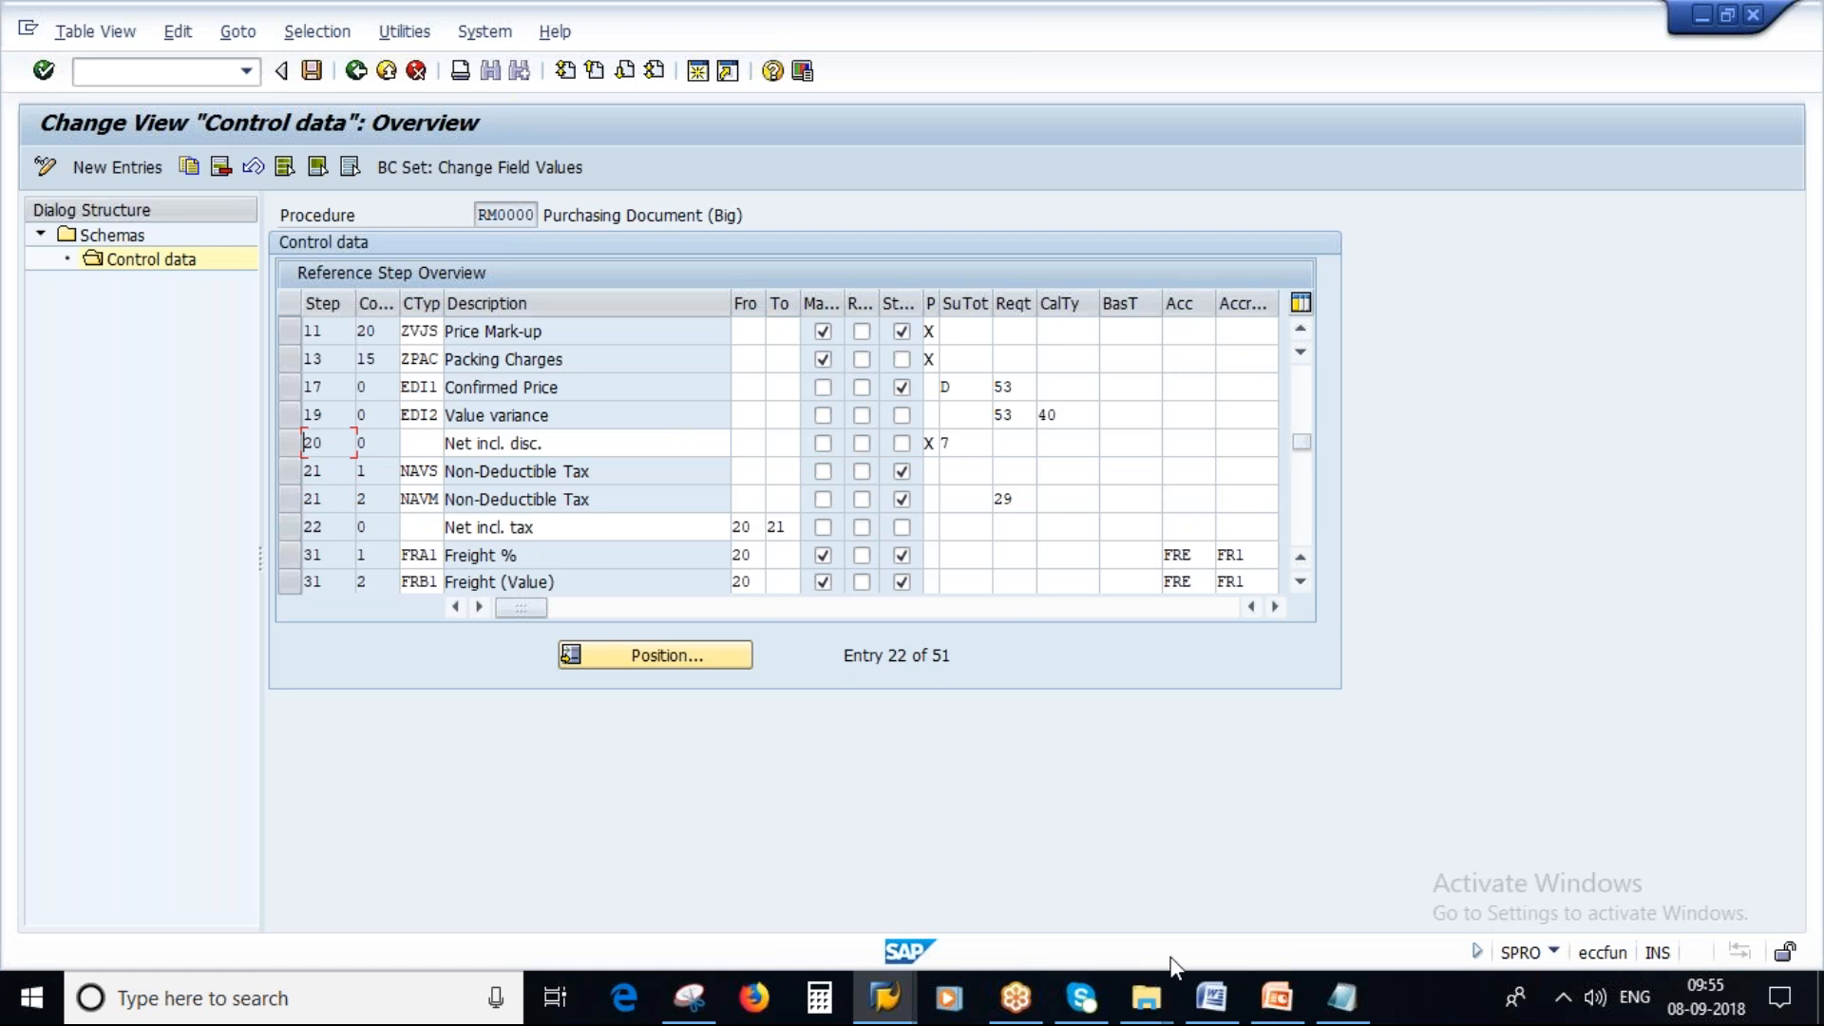
Switch to Notepad and add a line reading "Condition Type - PB00" below the RM0000 heading.
click(1340, 998)
key(End)
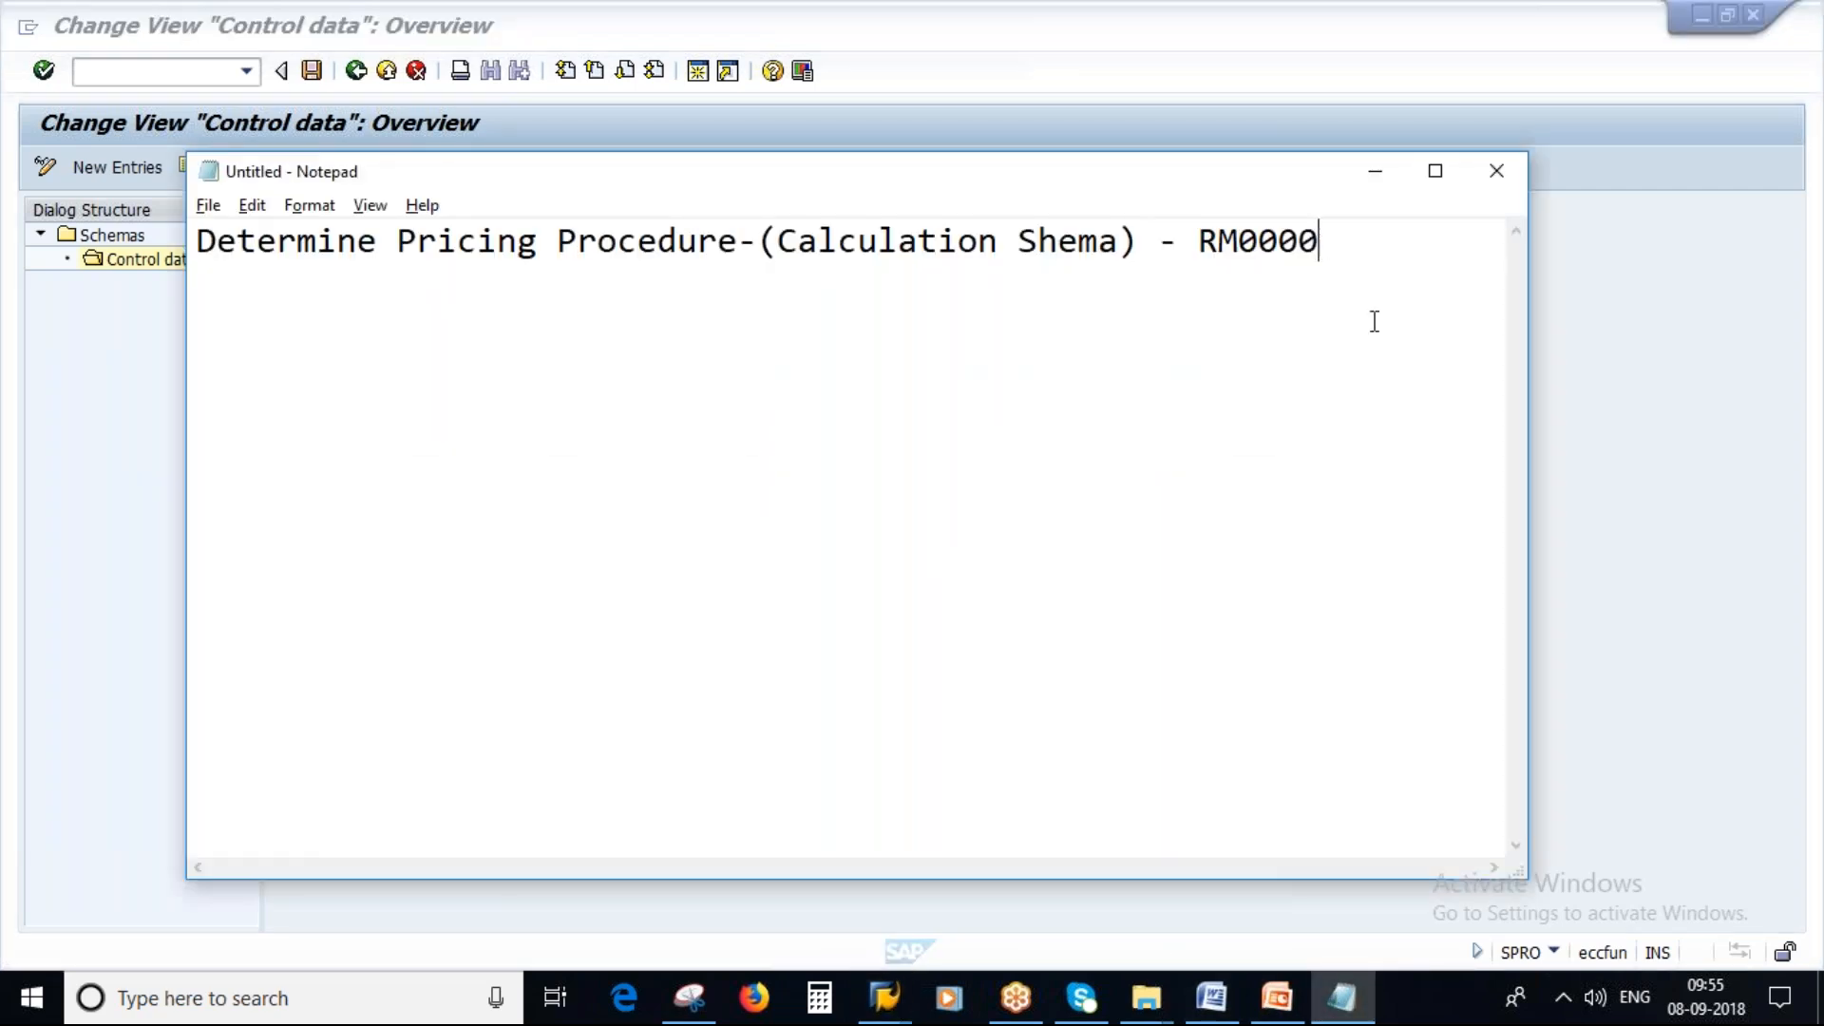
key(Return)
key(Caps_Lock)
text(c)
key(Caps_Lock)
text(ONDITION)
key(BackSpace)
key(BackSpace)
key(BackSpace)
key(BackSpace)
key(BackSpace)
key(BackSpace)
key(BackSpace)
key(BackSpace)
key(BackSpace)
text(C)
key(Caps_Lock)
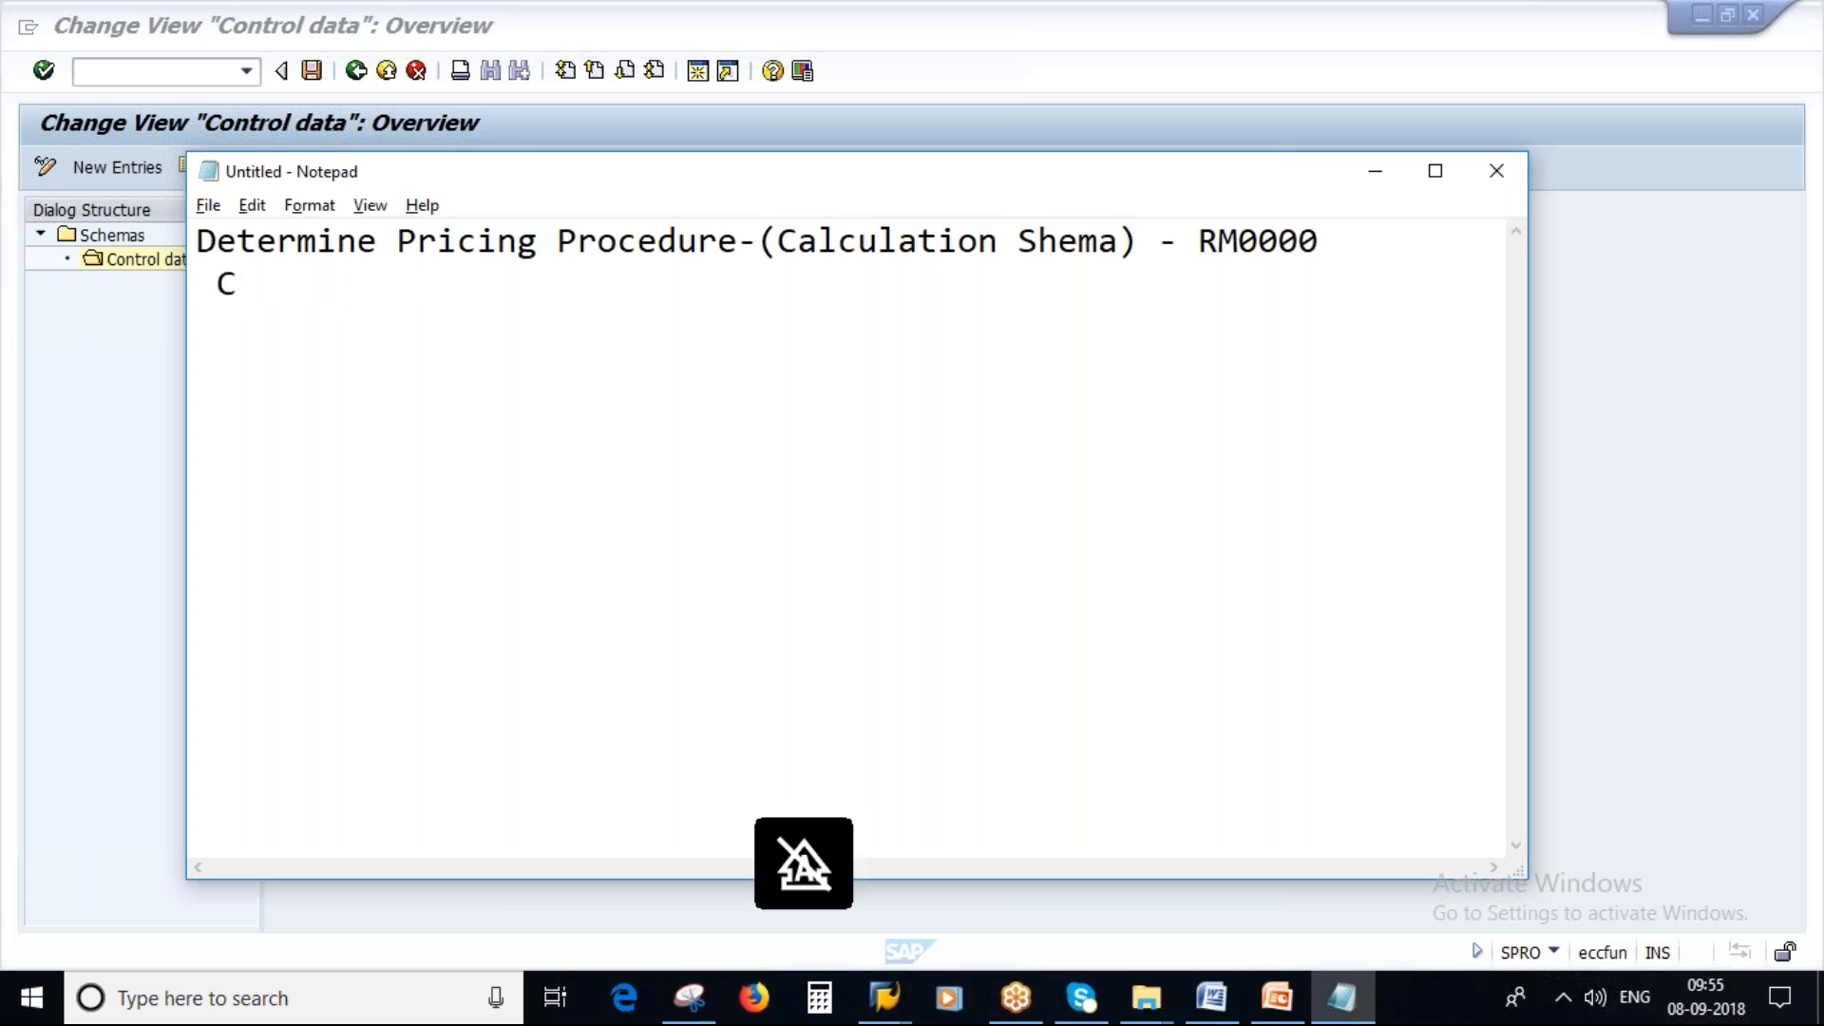
text(ondiio)
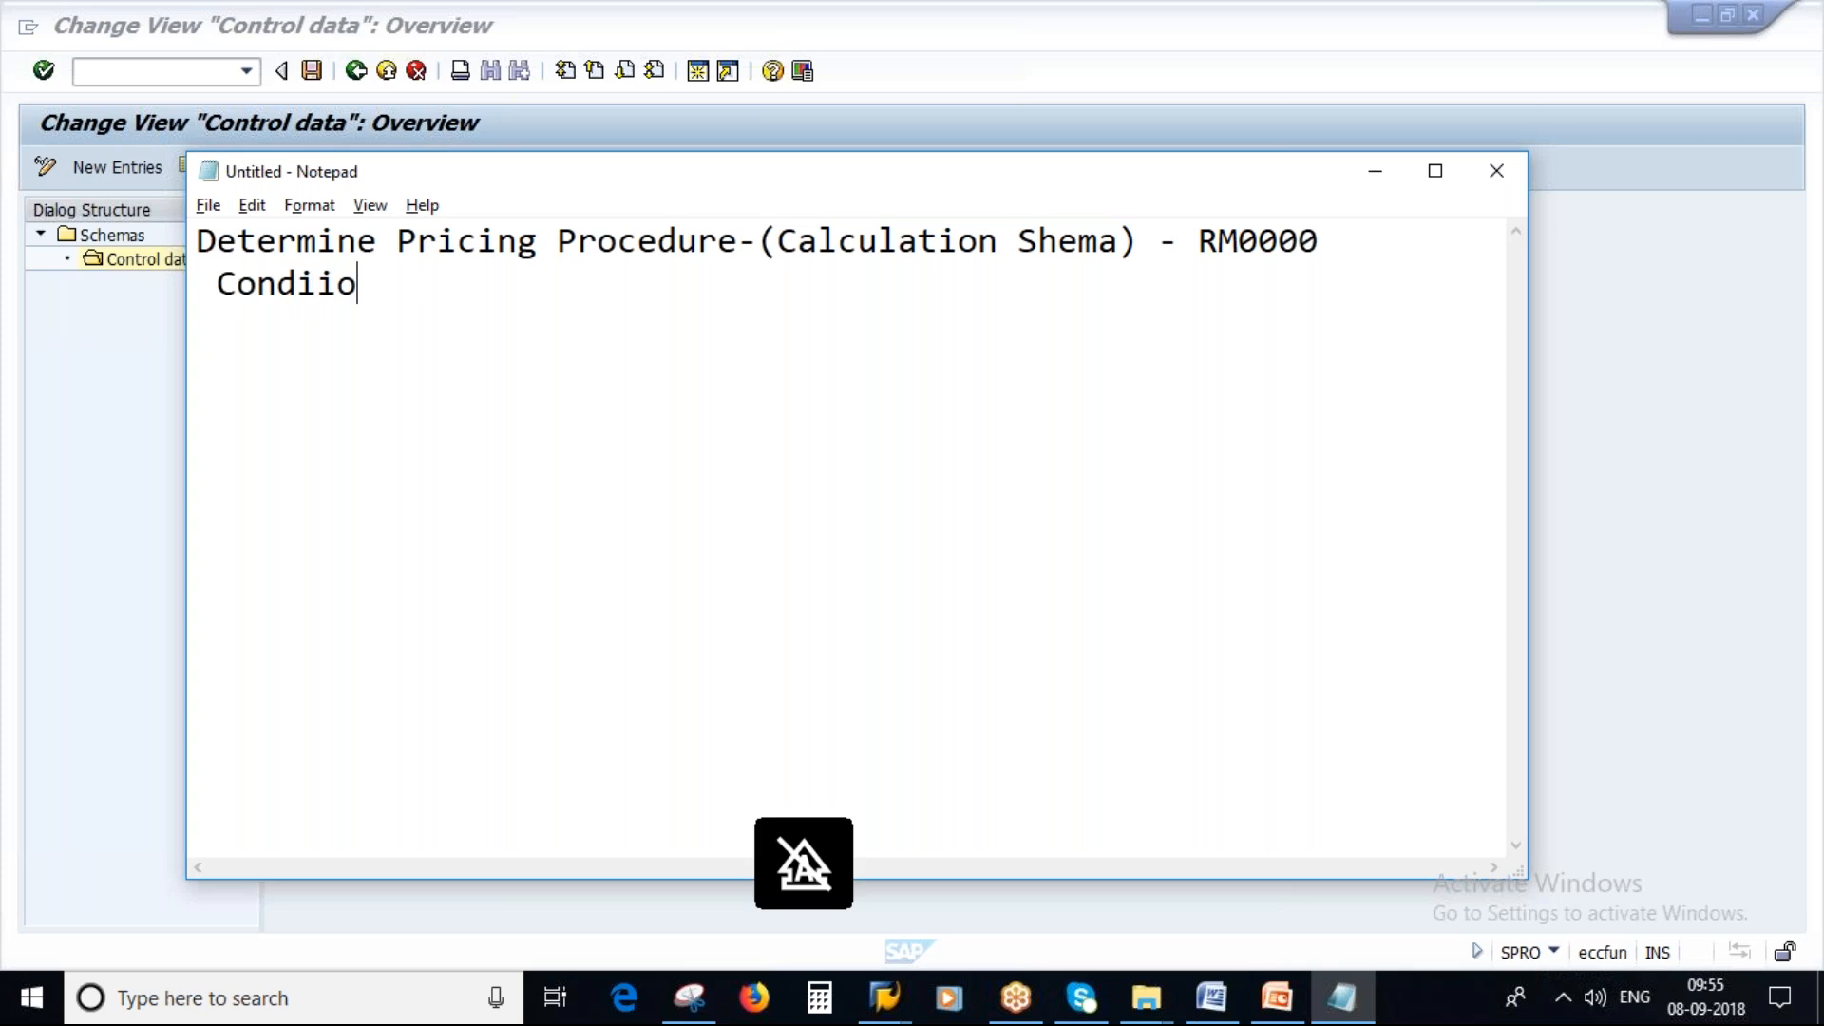
key(BackSpace)
key(BackSpace)
text(t)
text(ion Tyoe)
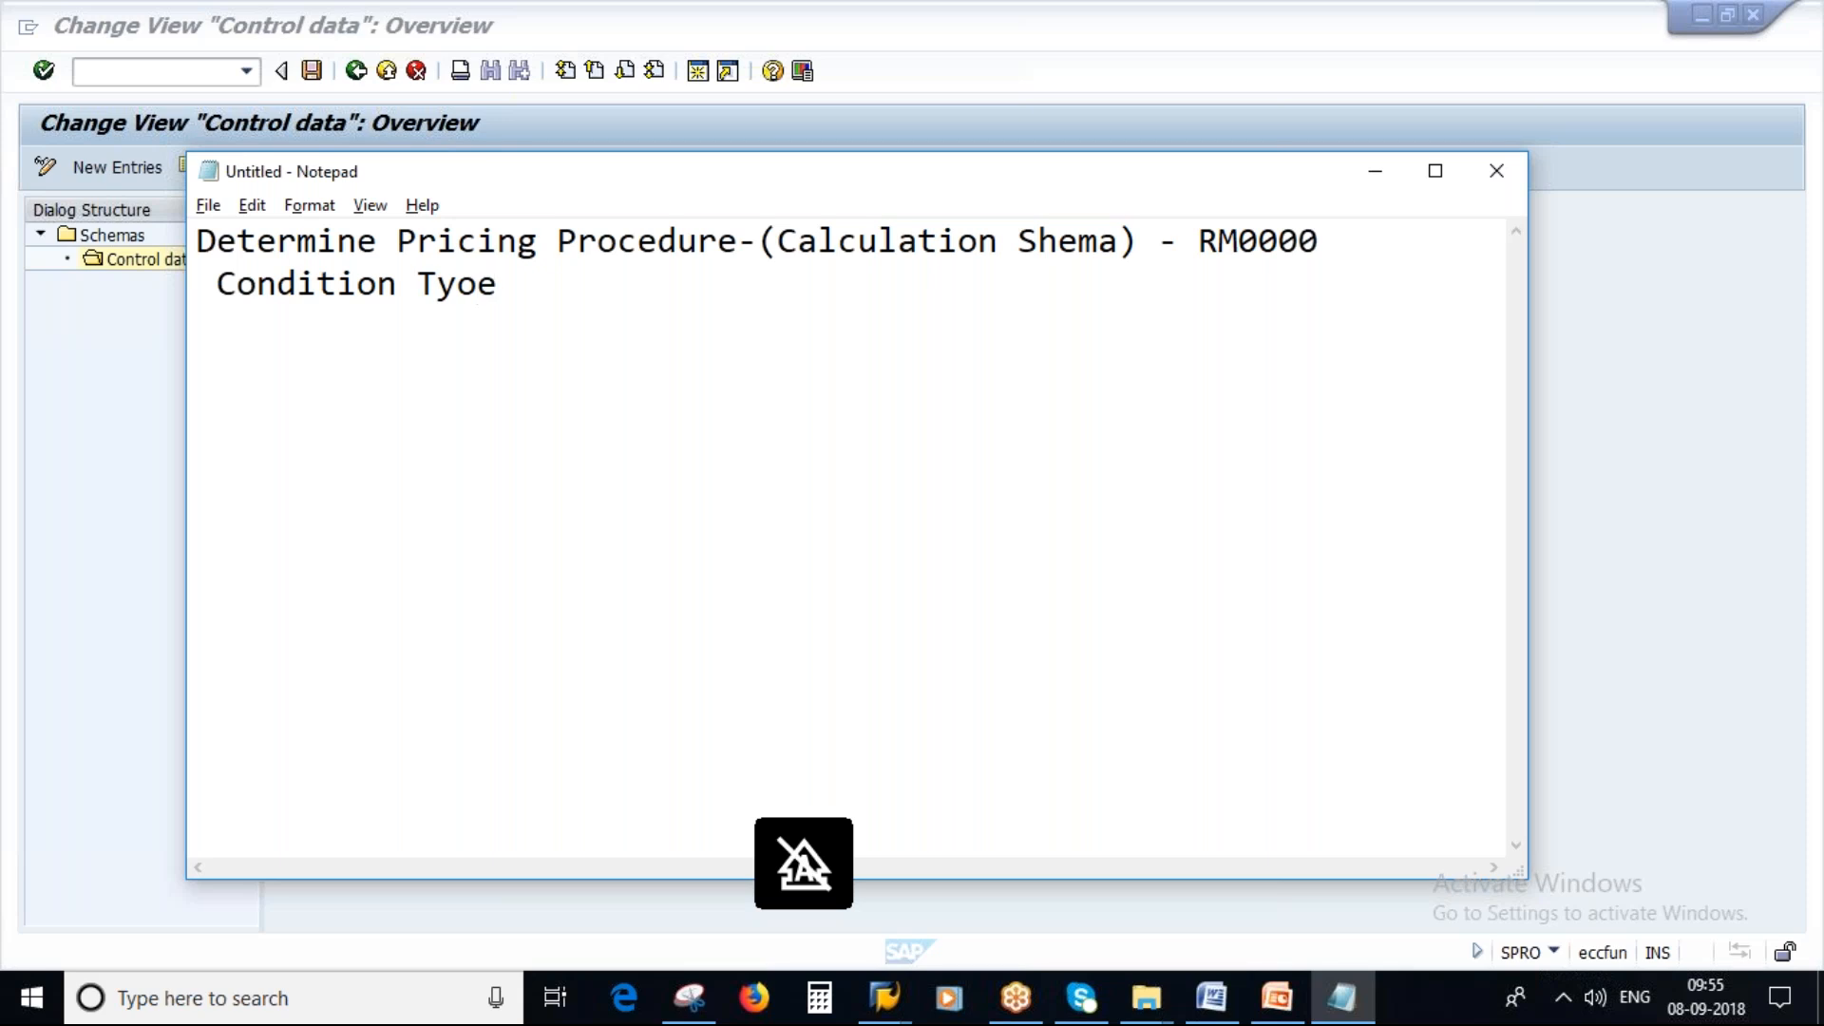
key(BackSpace)
key(BackSpace)
text(pe -)
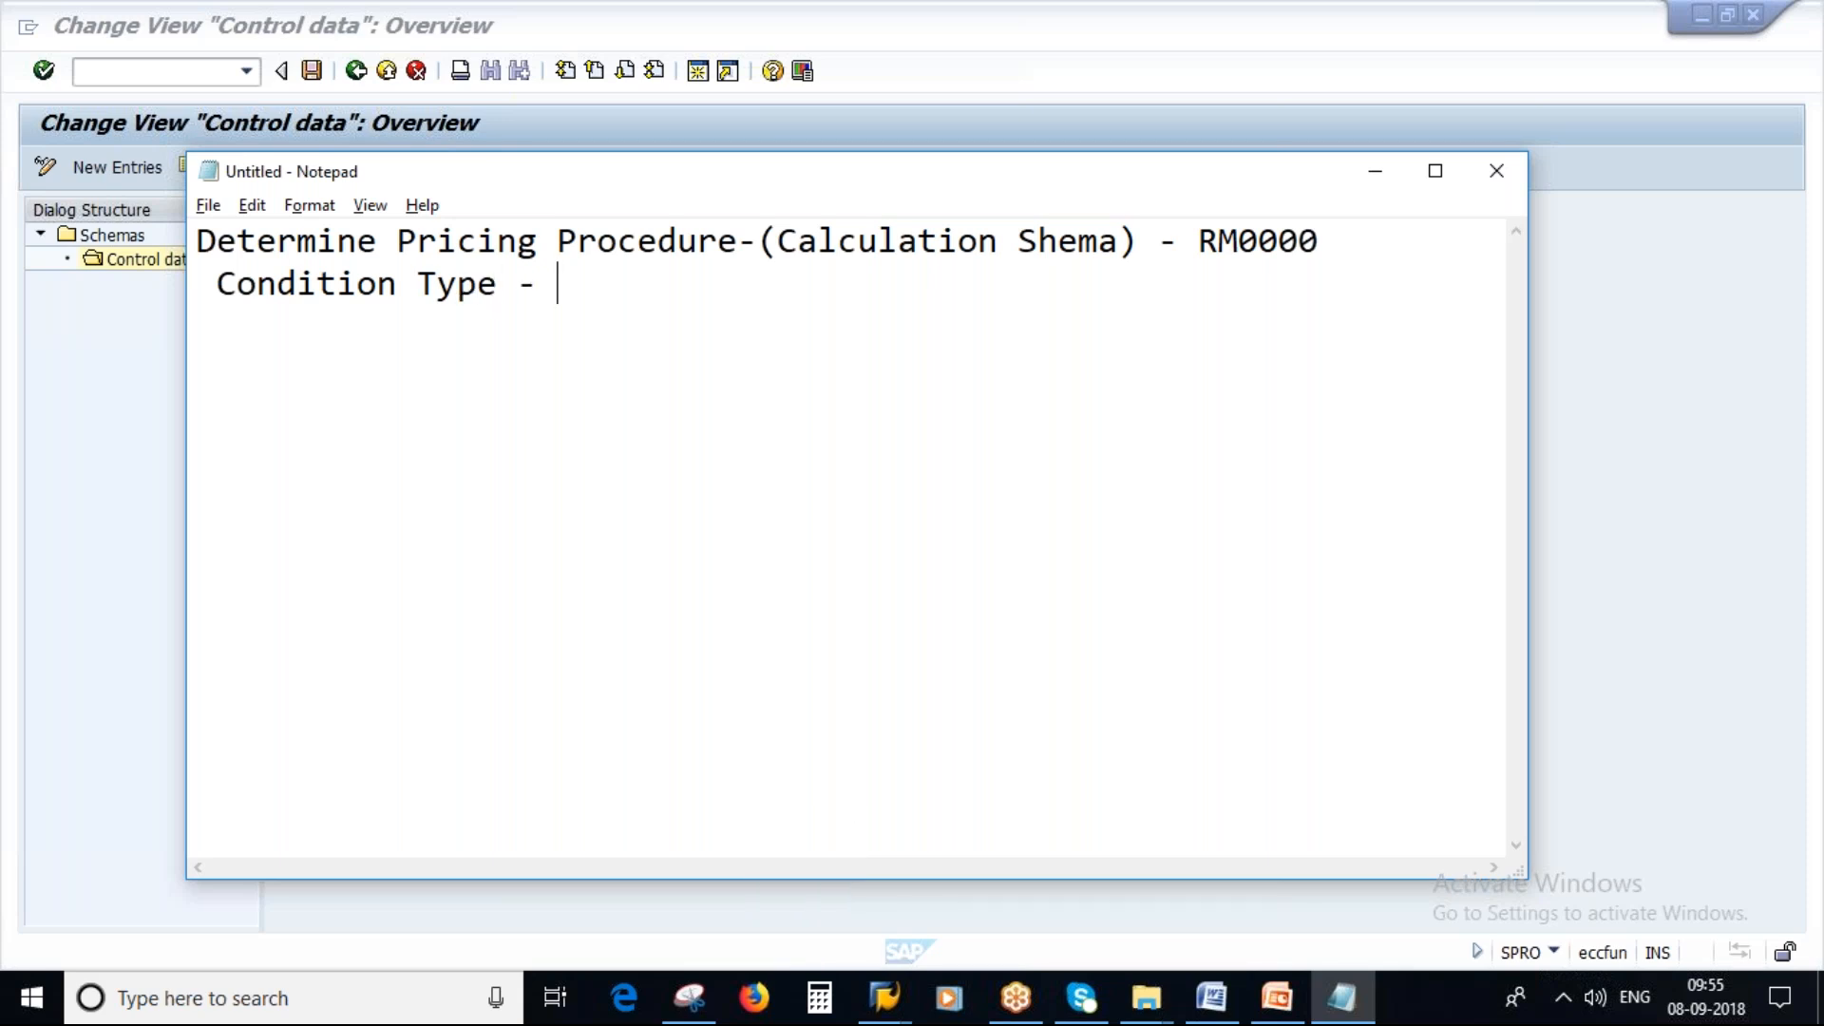
key(Caps_Lock)
text(PB000)
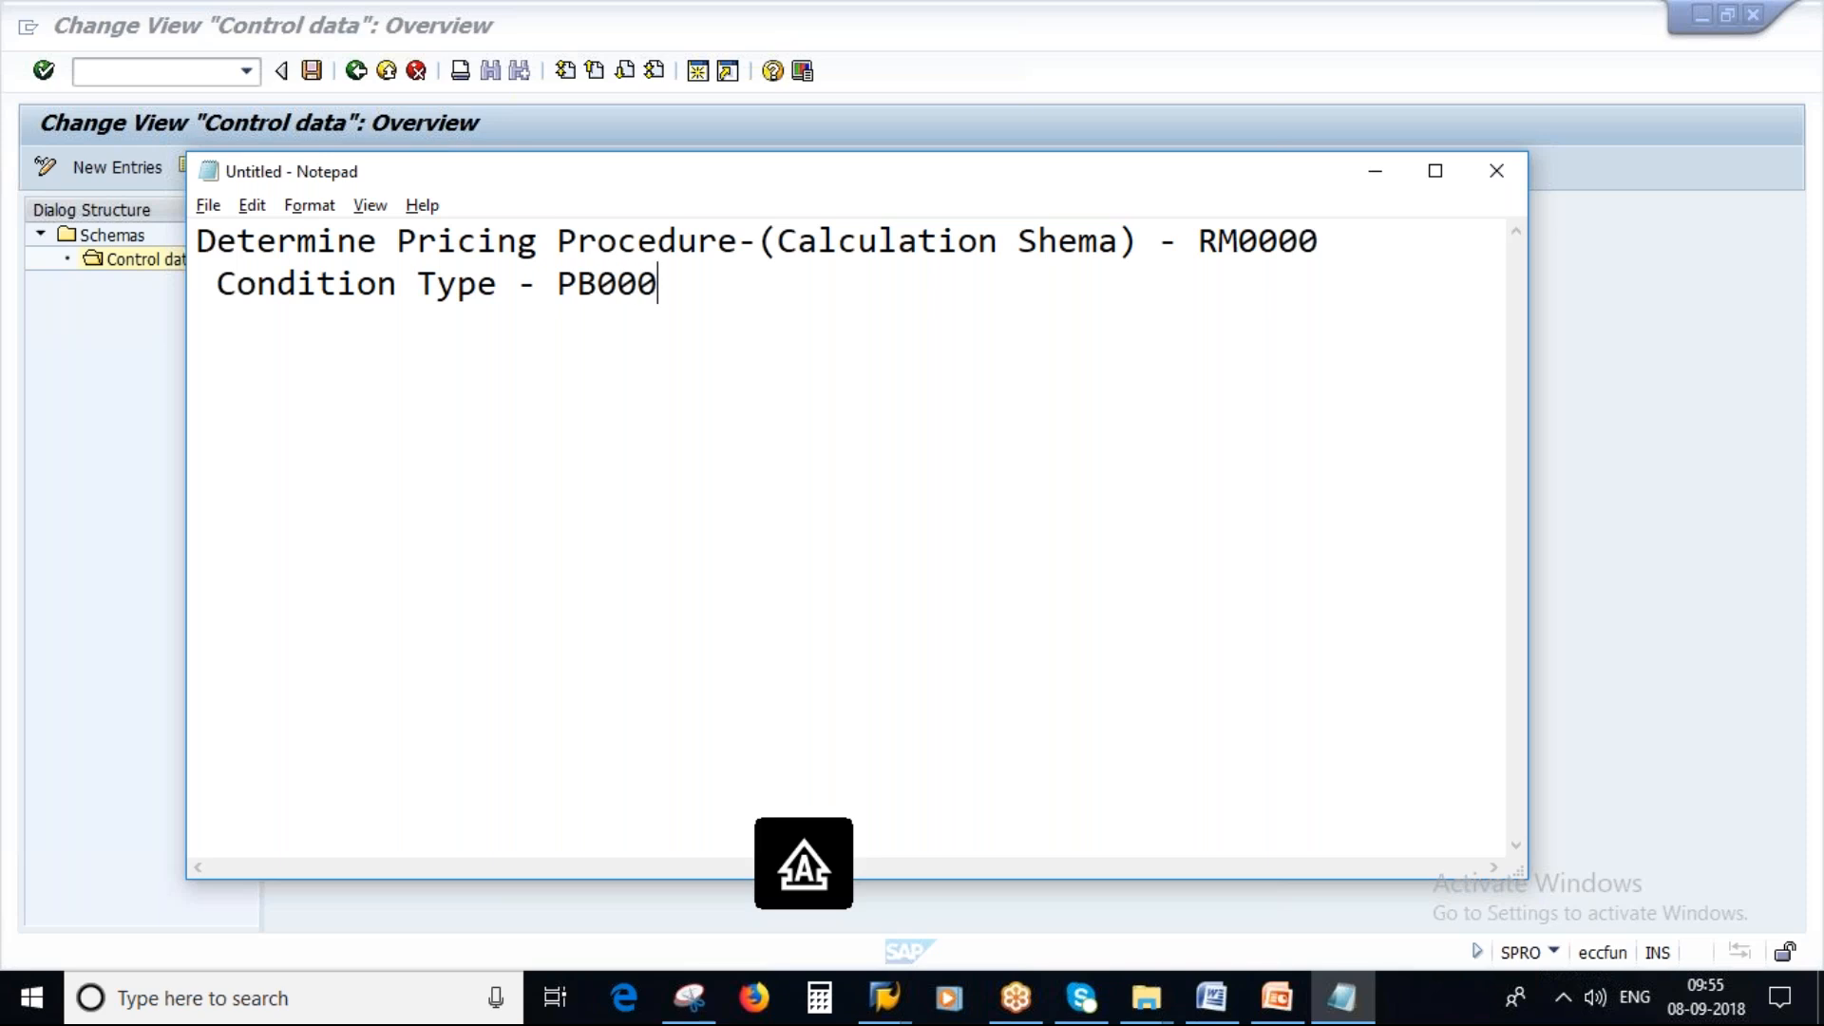
key(BackSpace)
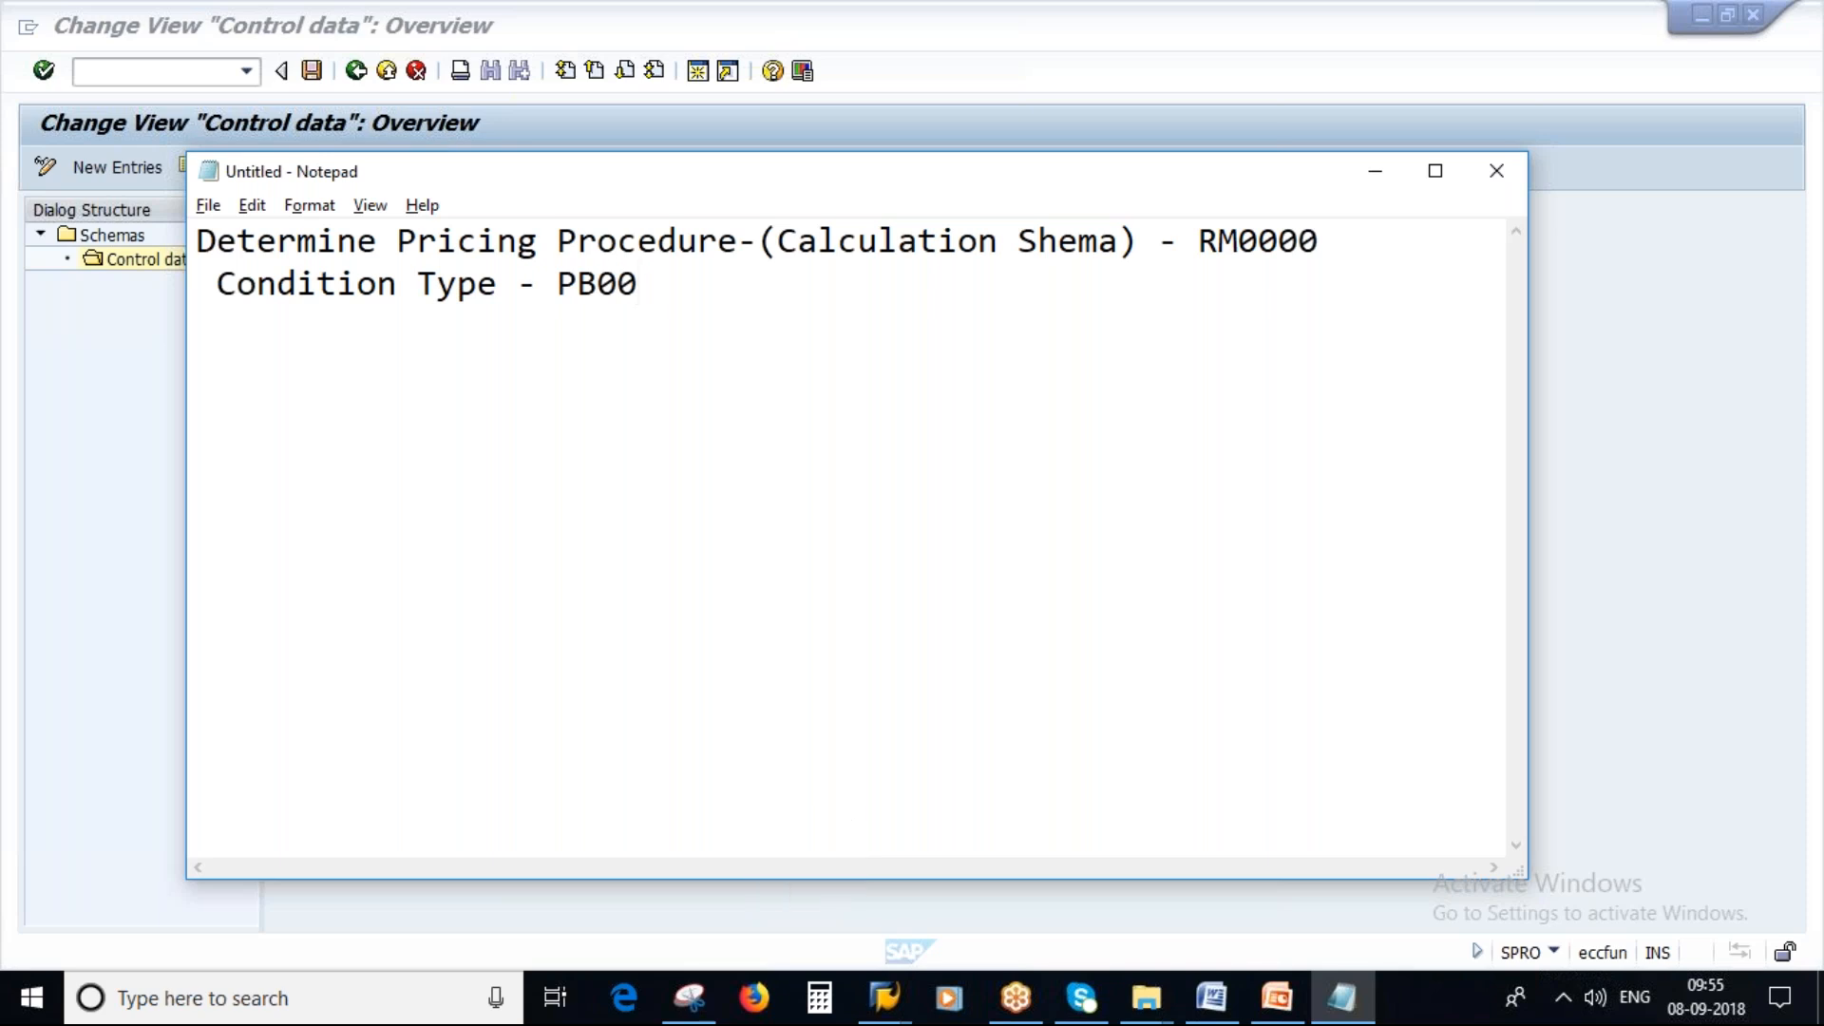
Return to the RM0000 control data, highlight the PB00 gross price step, and back out to the IMG tree.
key(alt+Tab)
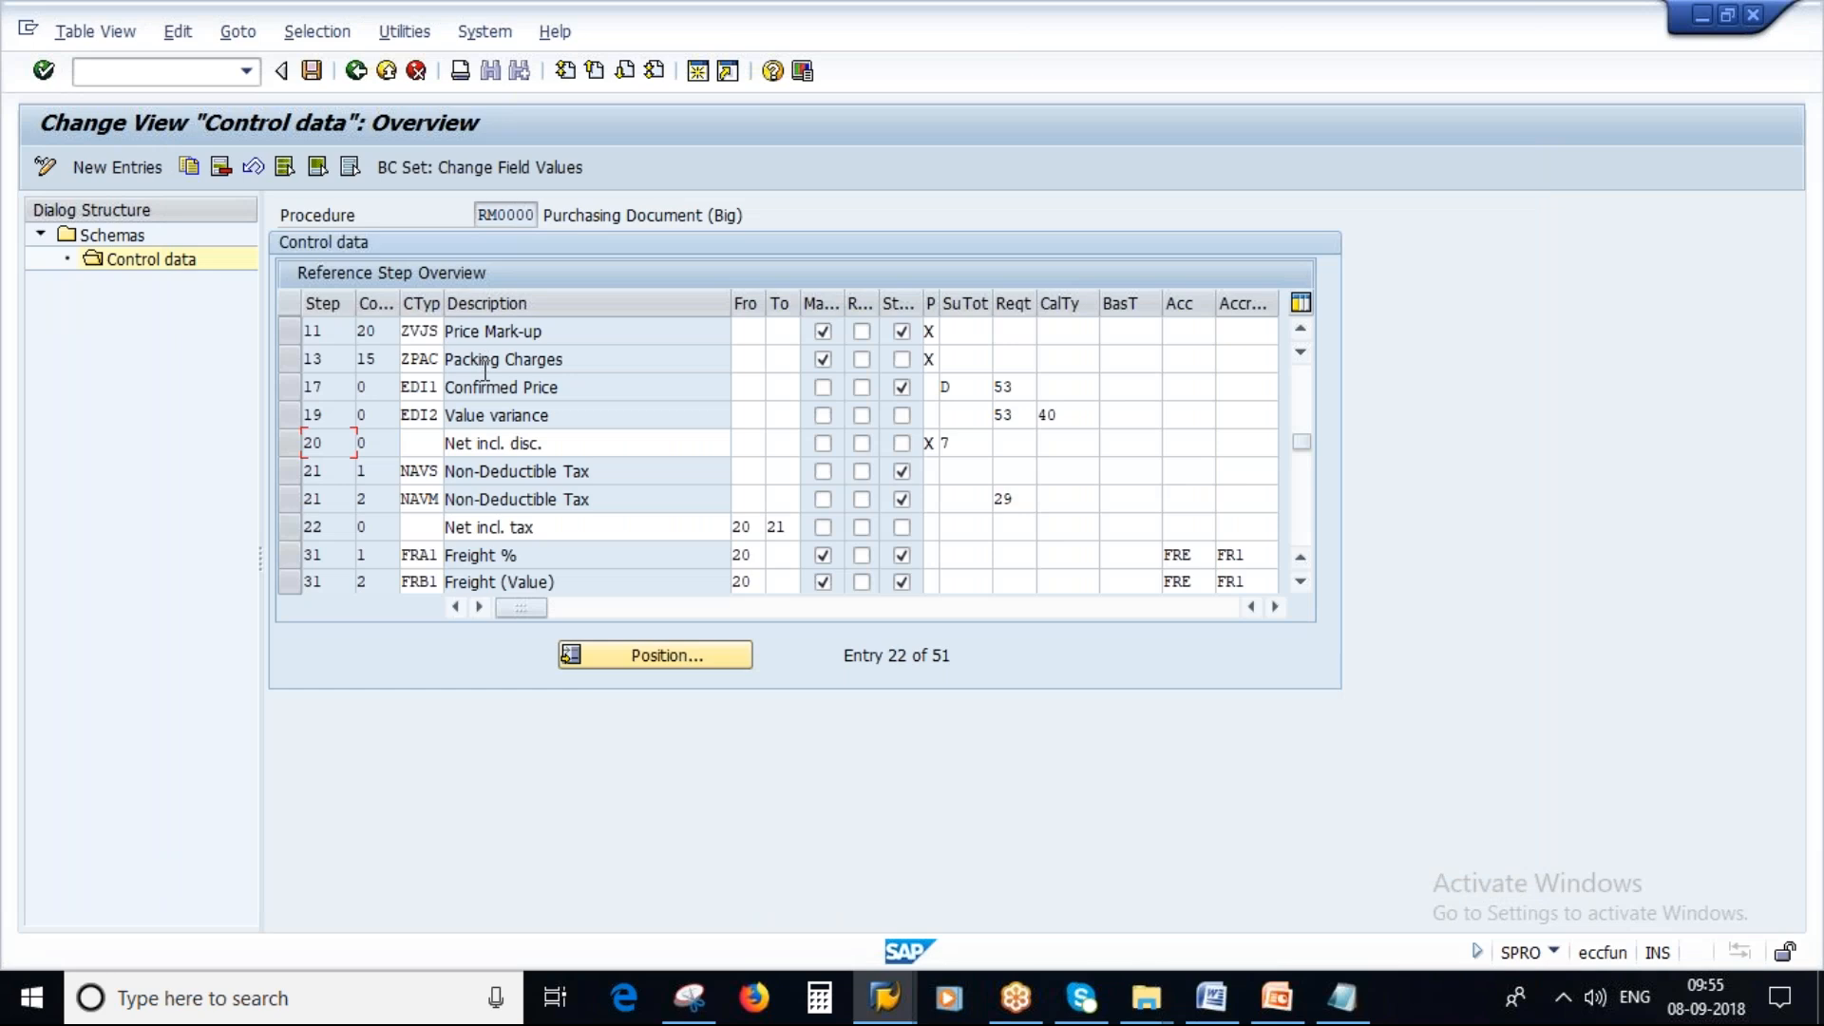
drag(1301, 443, 1307, 346)
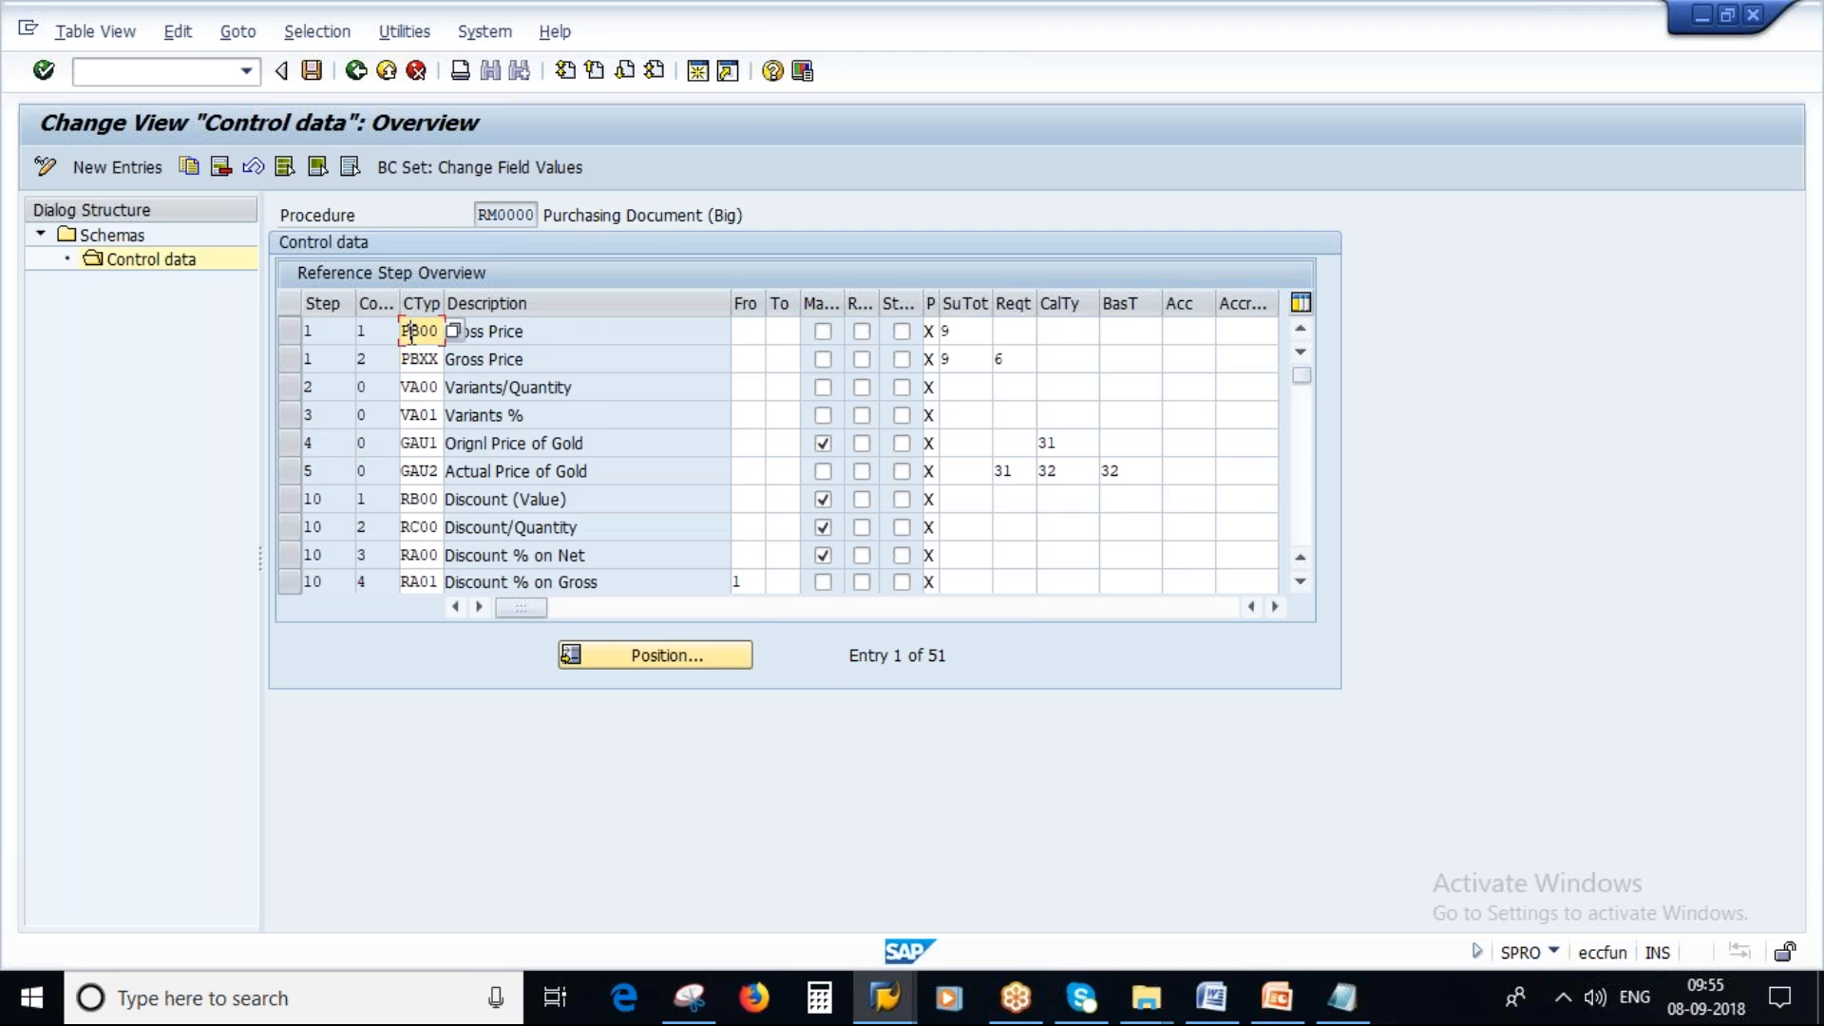
drag(520, 332, 390, 333)
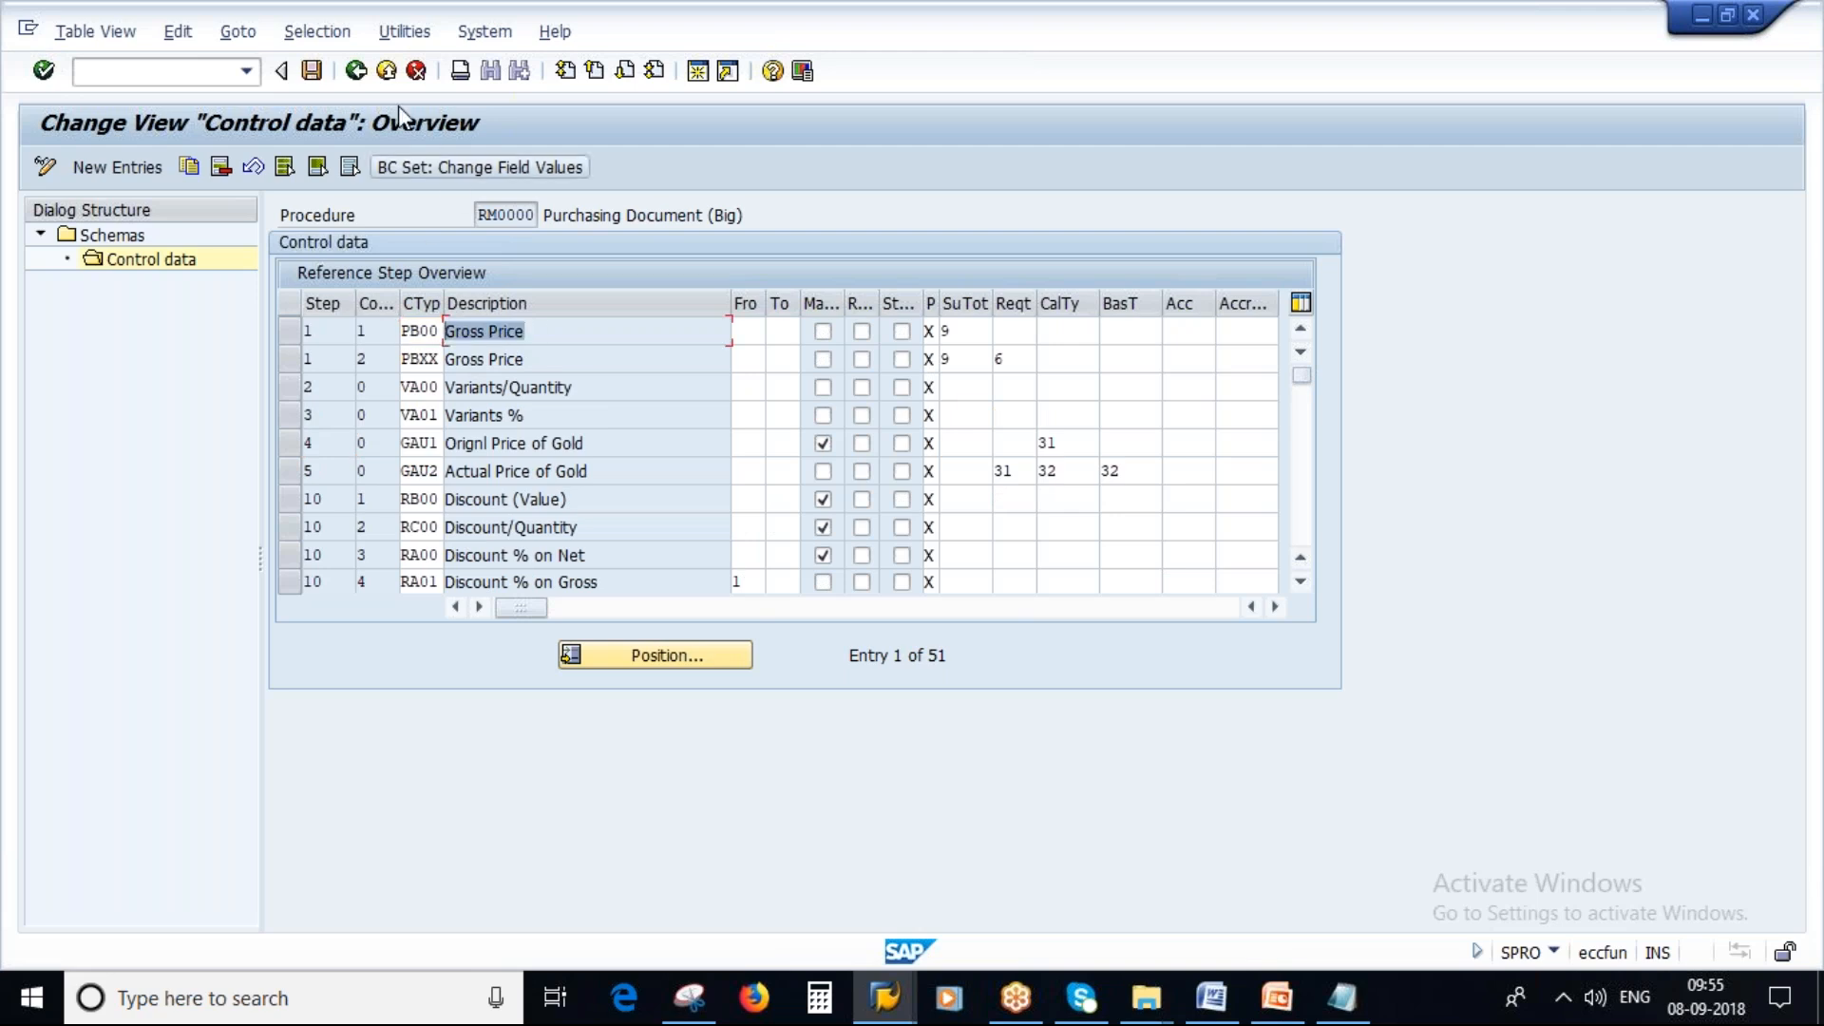
click(355, 72)
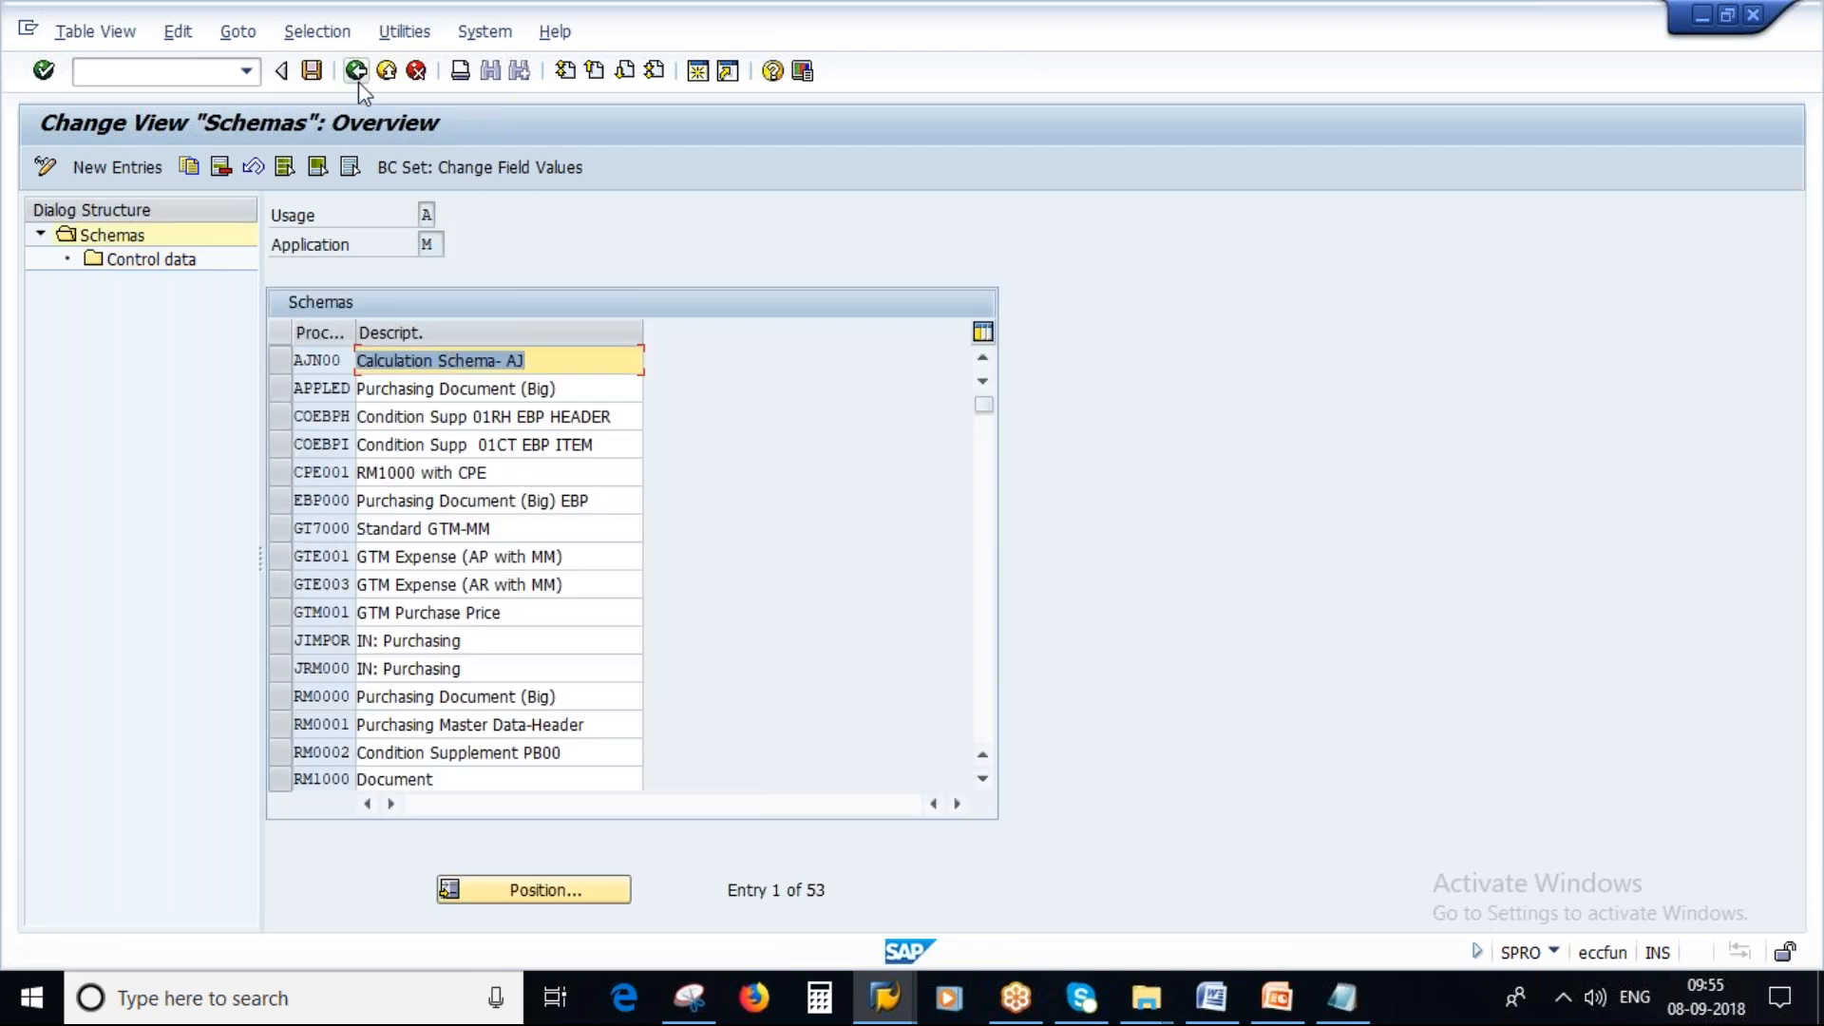
click(355, 72)
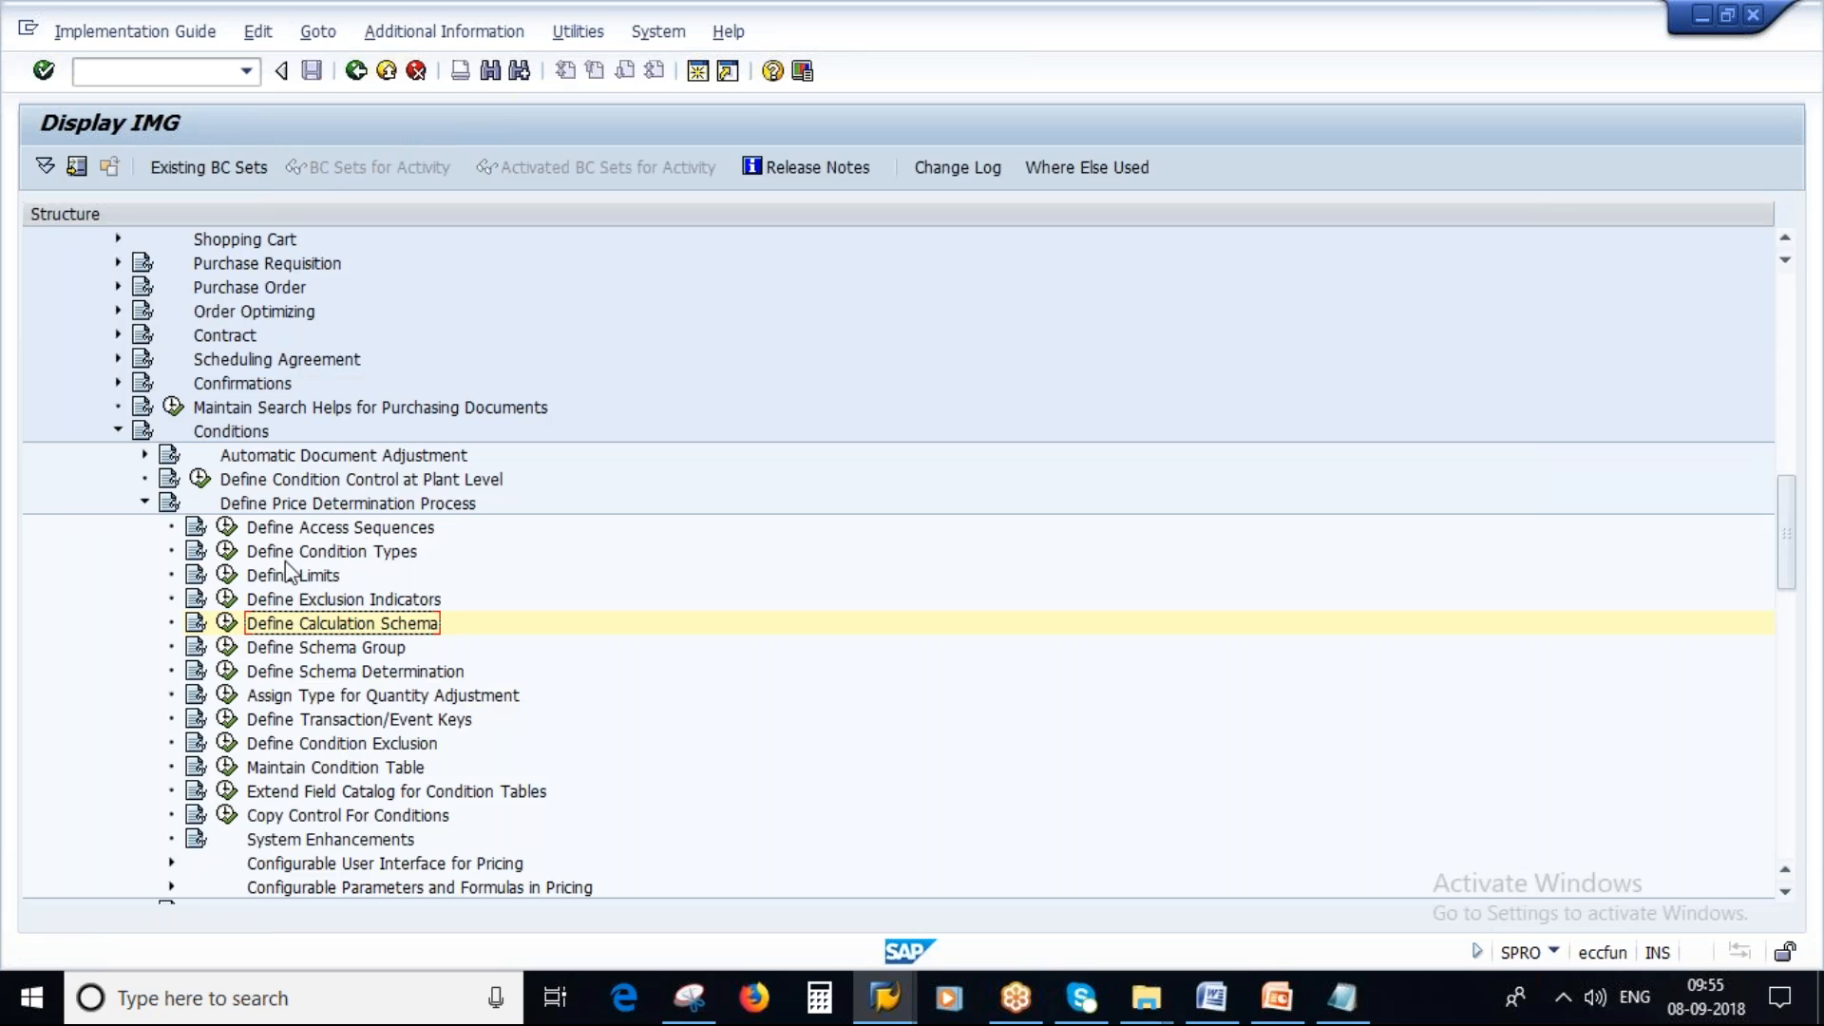
Open Define Condition Types and position the condition type list on PB00.
click(226, 551)
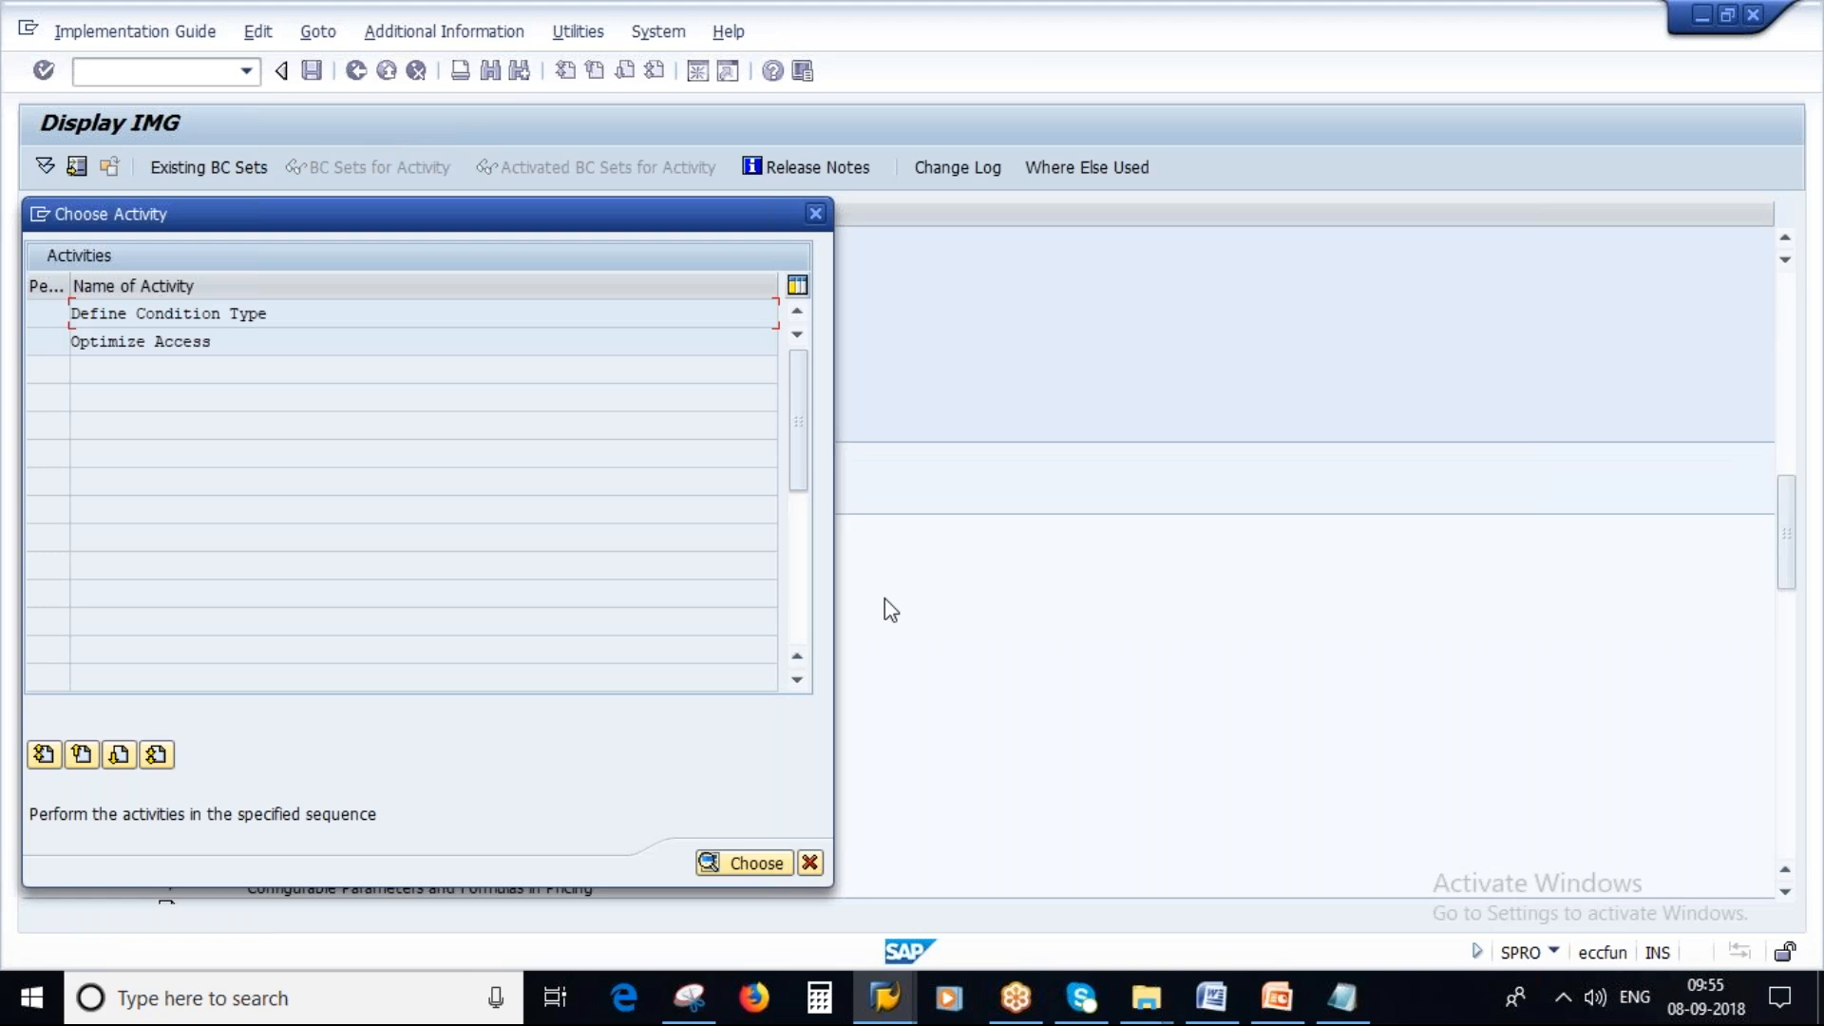
drag(273, 317, 20, 308)
double_click(197, 313)
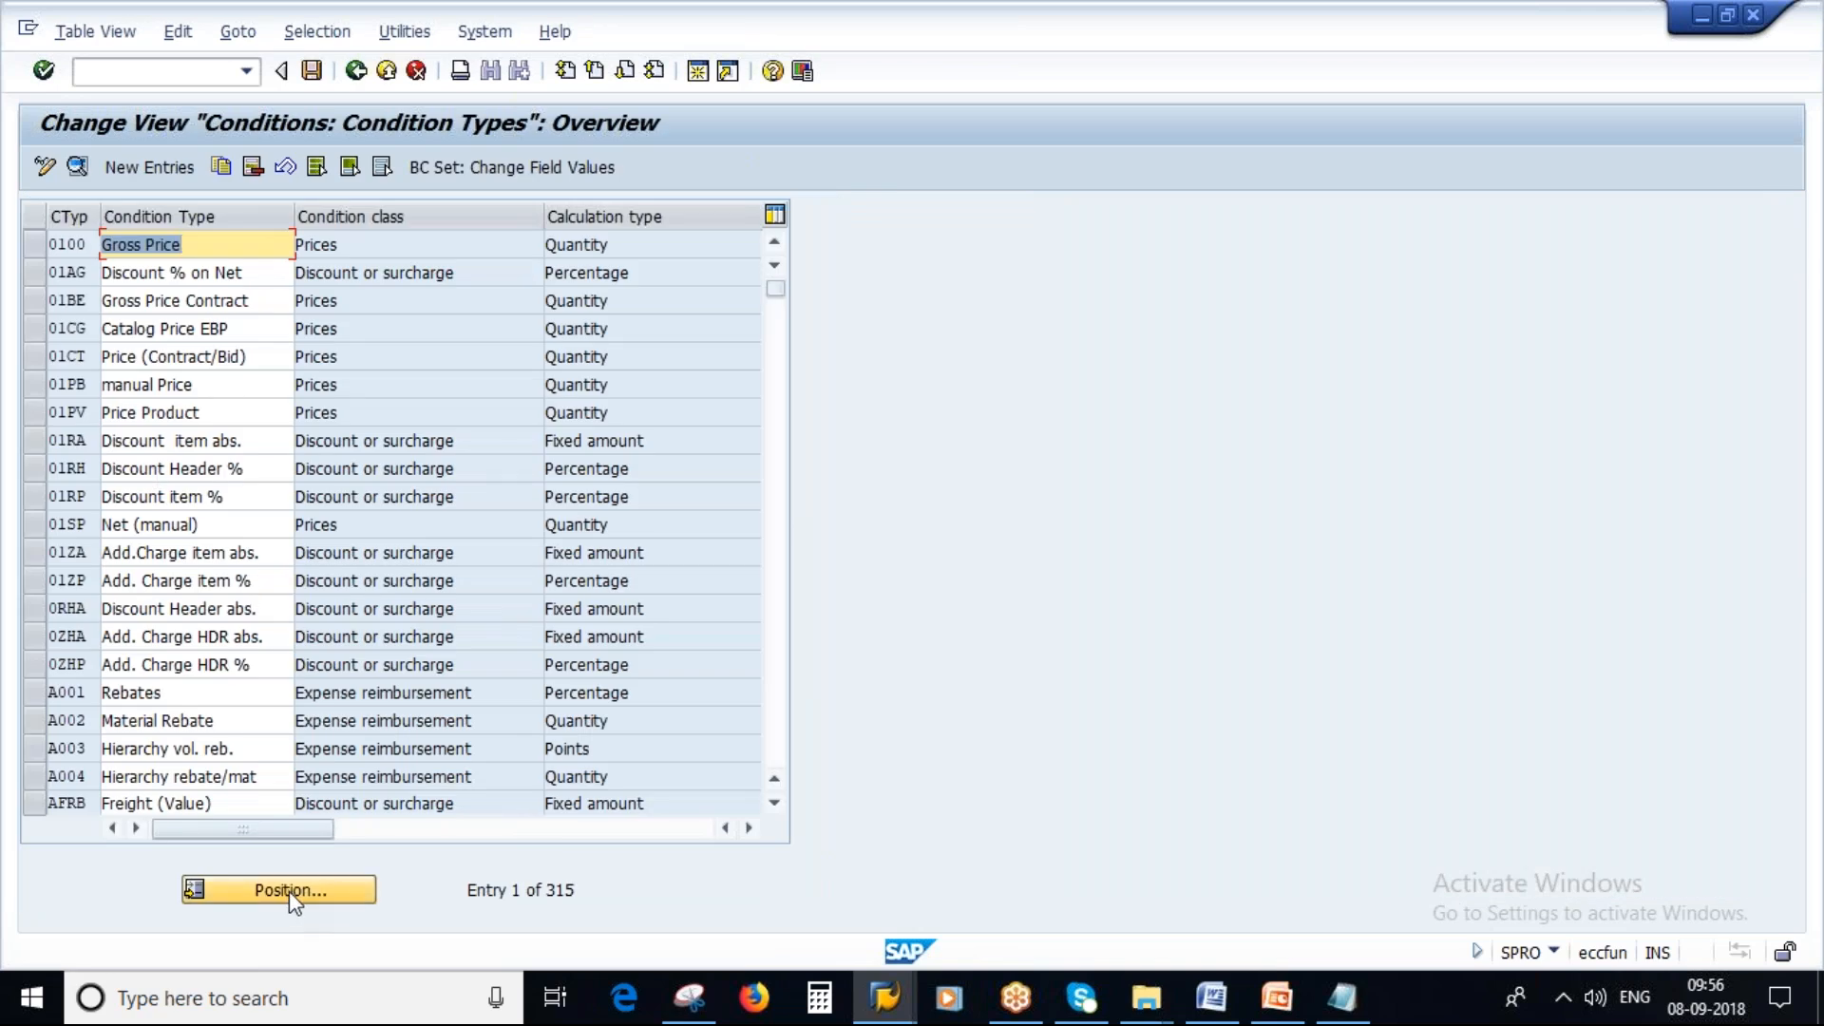
click(289, 889)
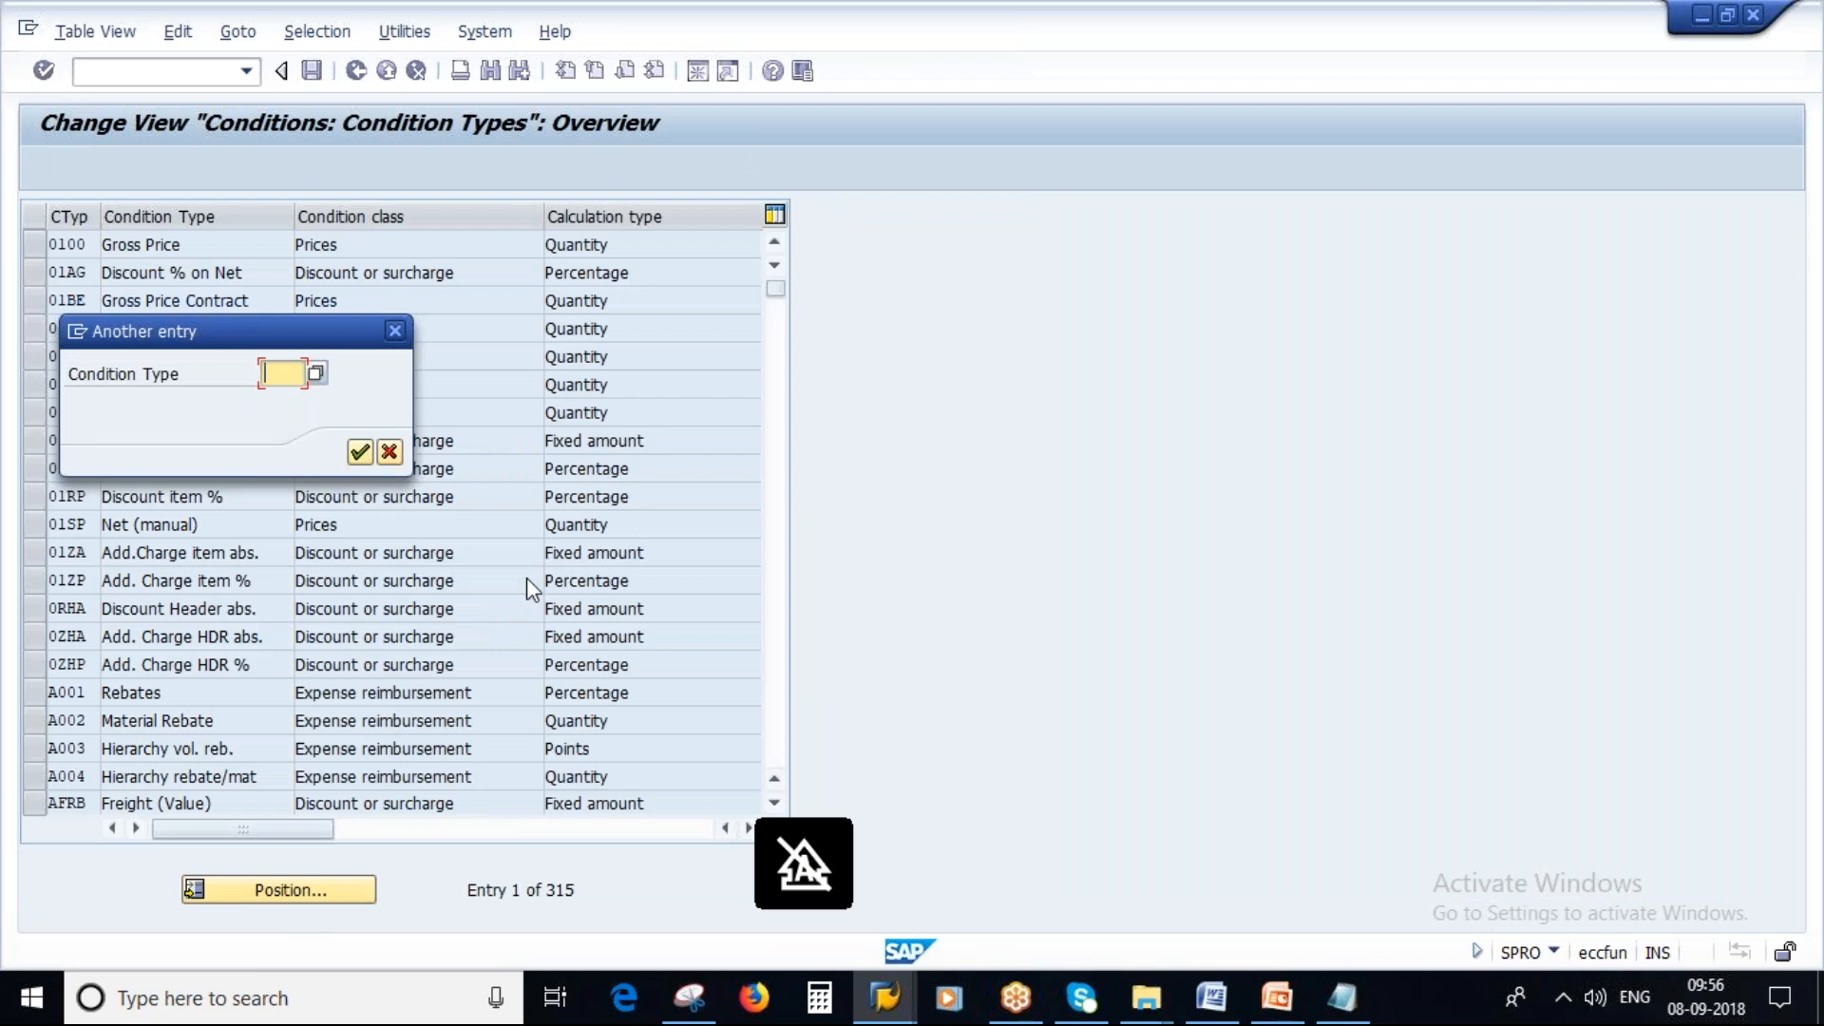
text(pb00)
click(359, 454)
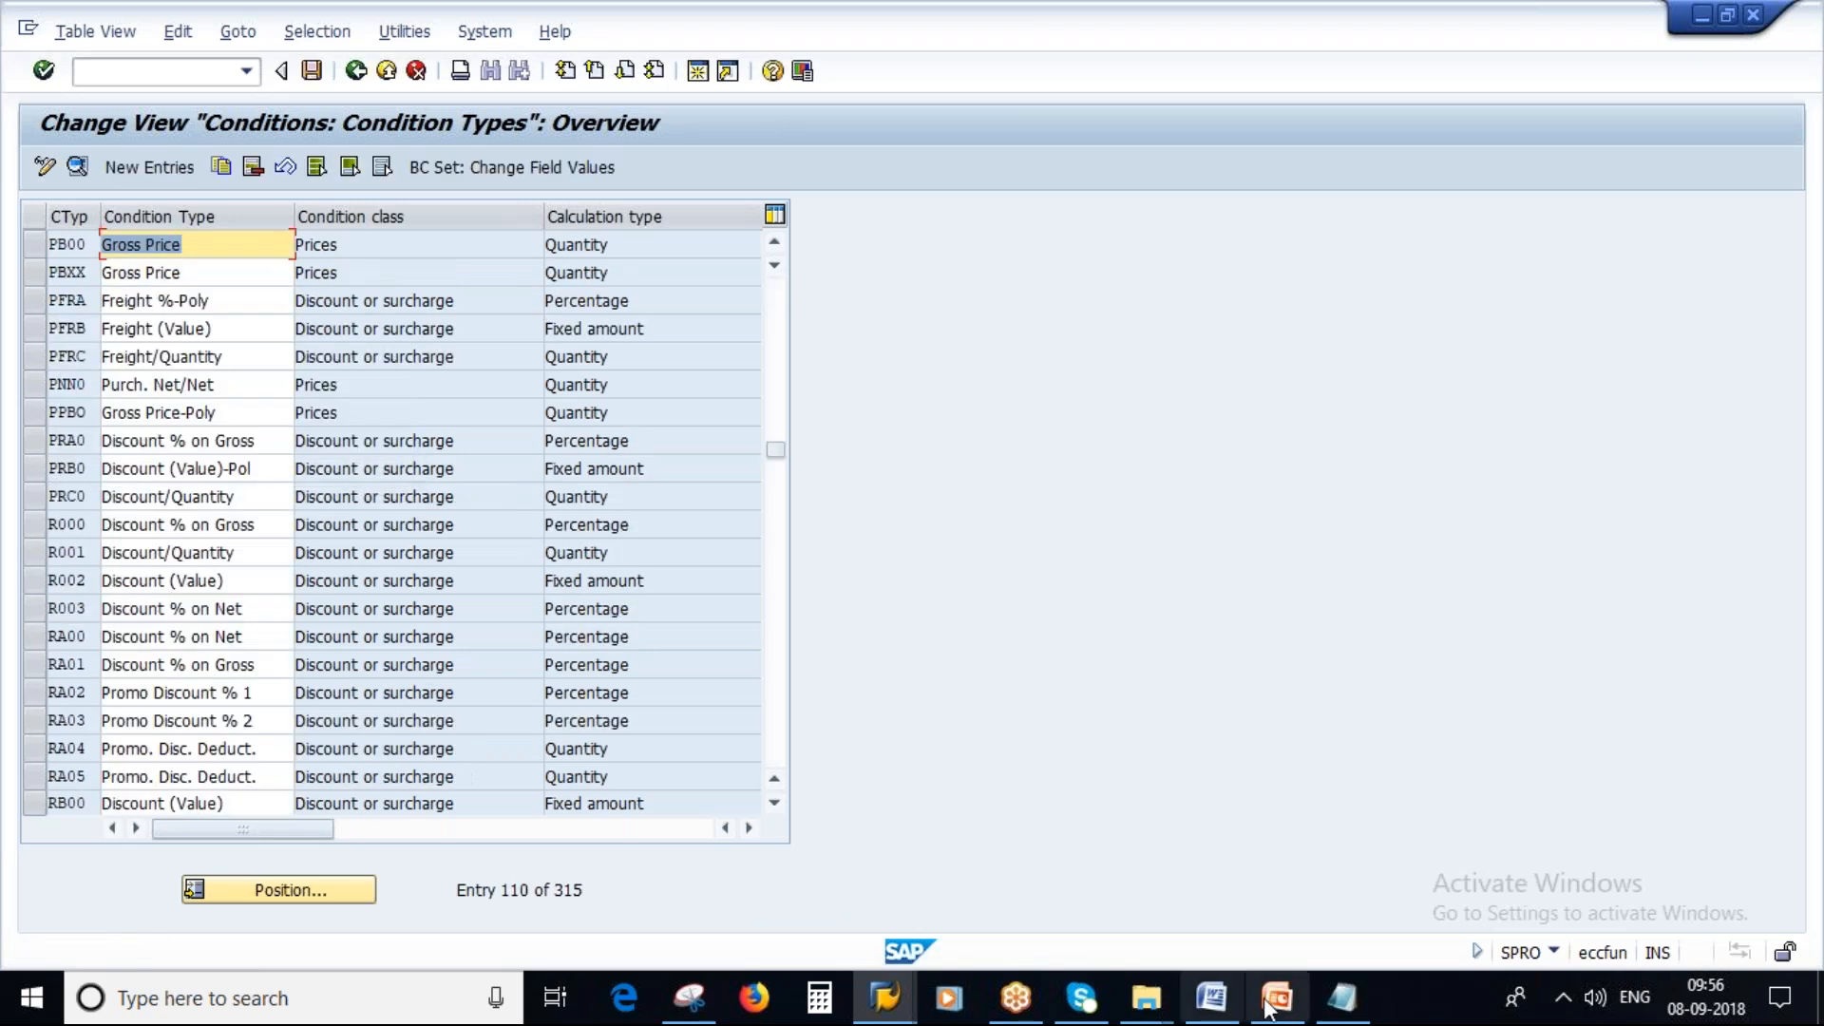
Switch to the Pricing presentation and show the Calculation Schema definition slide as a slide show.
click(1275, 1002)
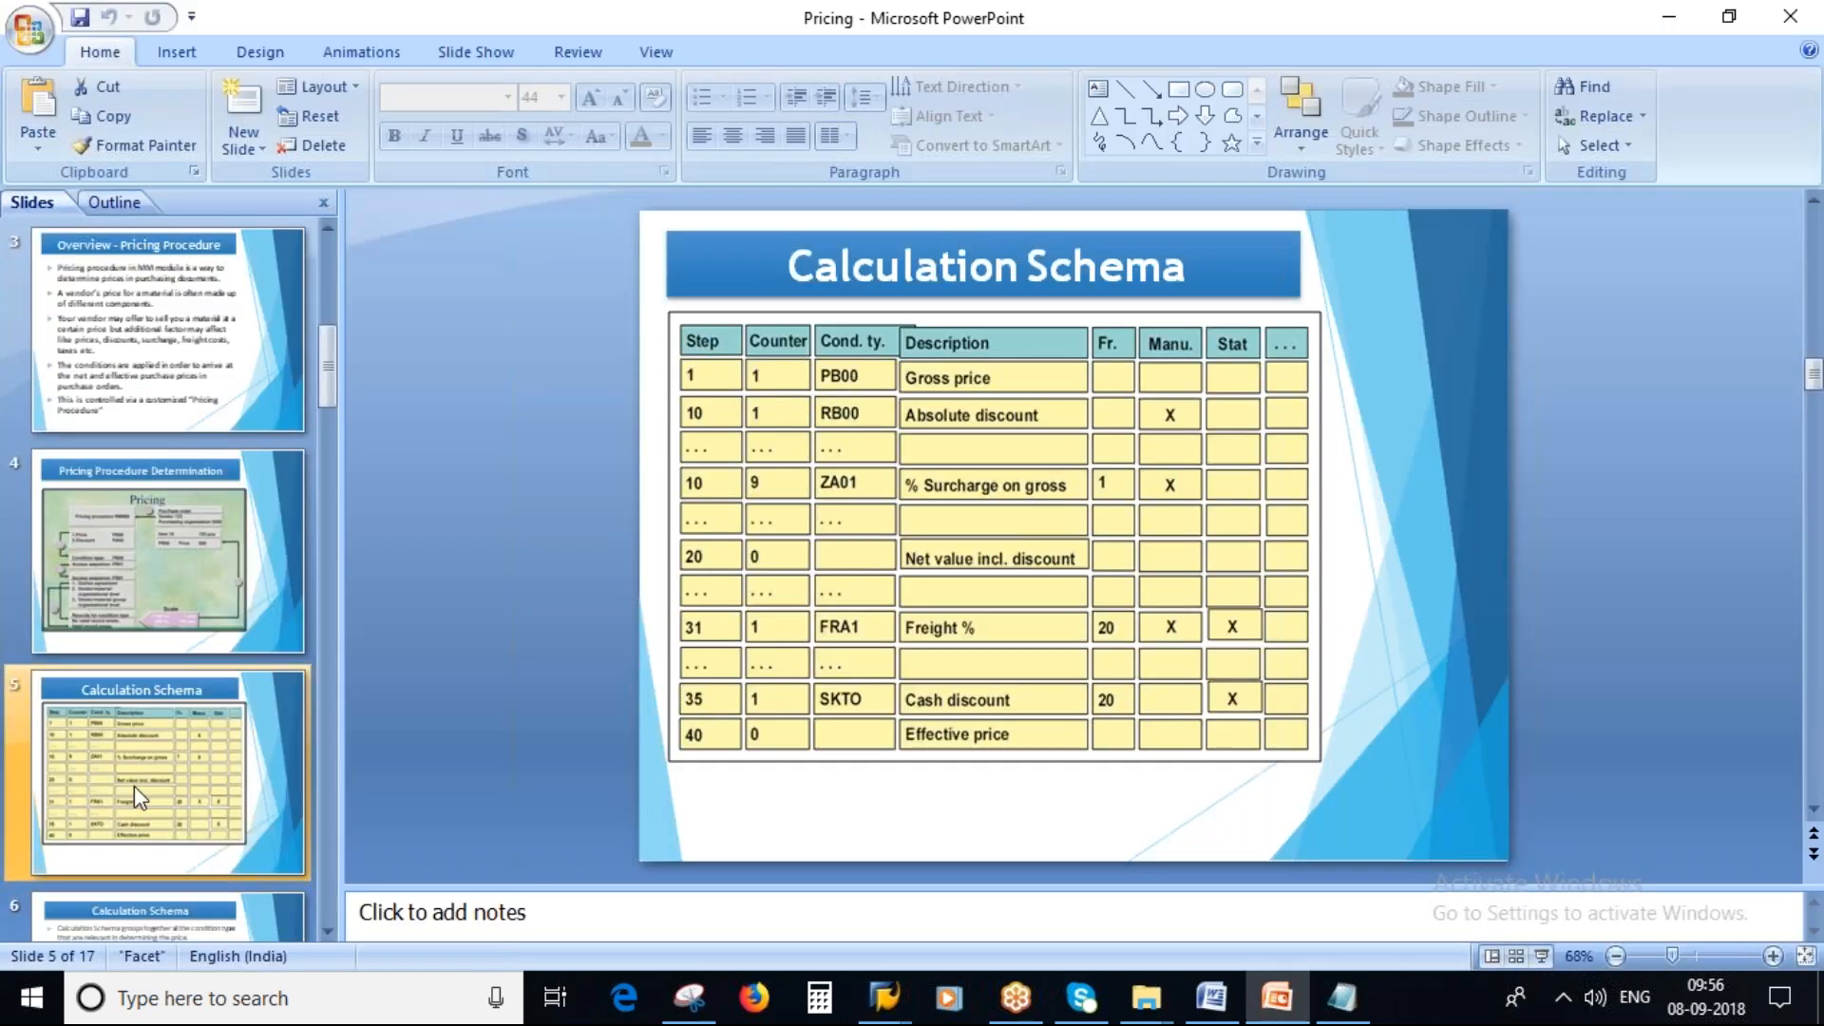
scroll(140, 796, down, 3)
click(142, 555)
key(Up)
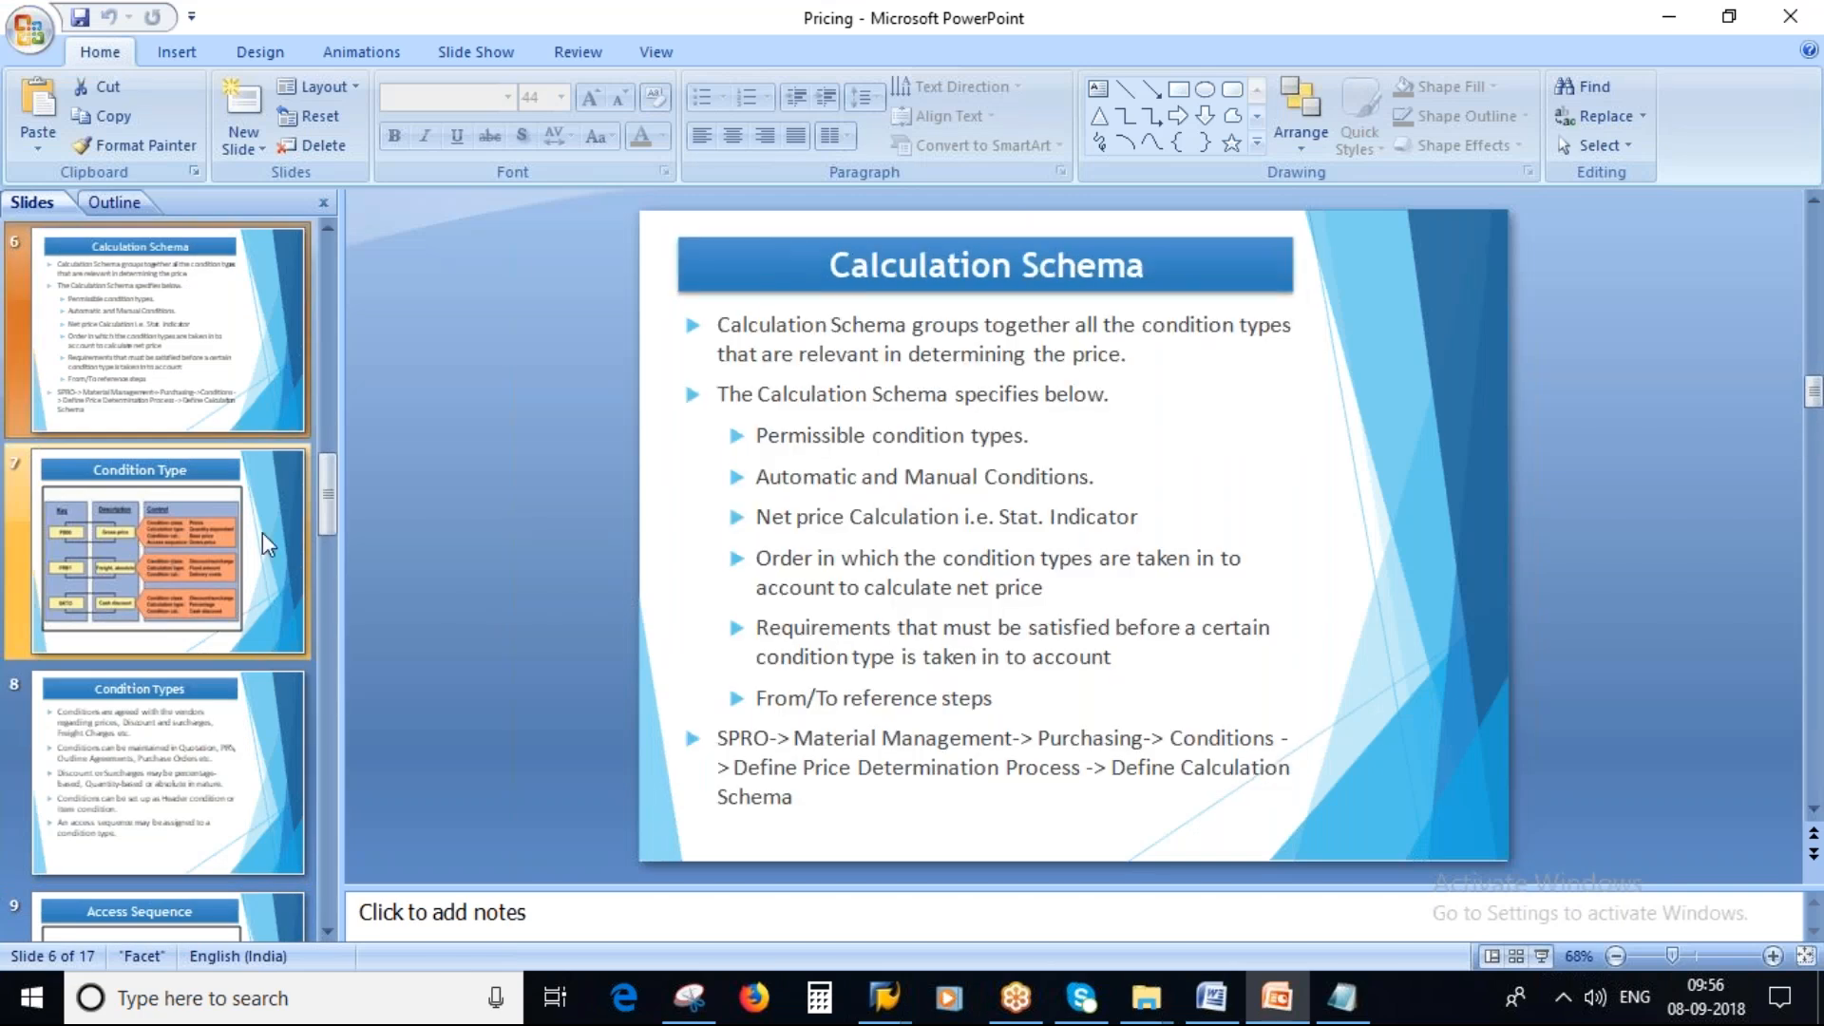
click(1540, 957)
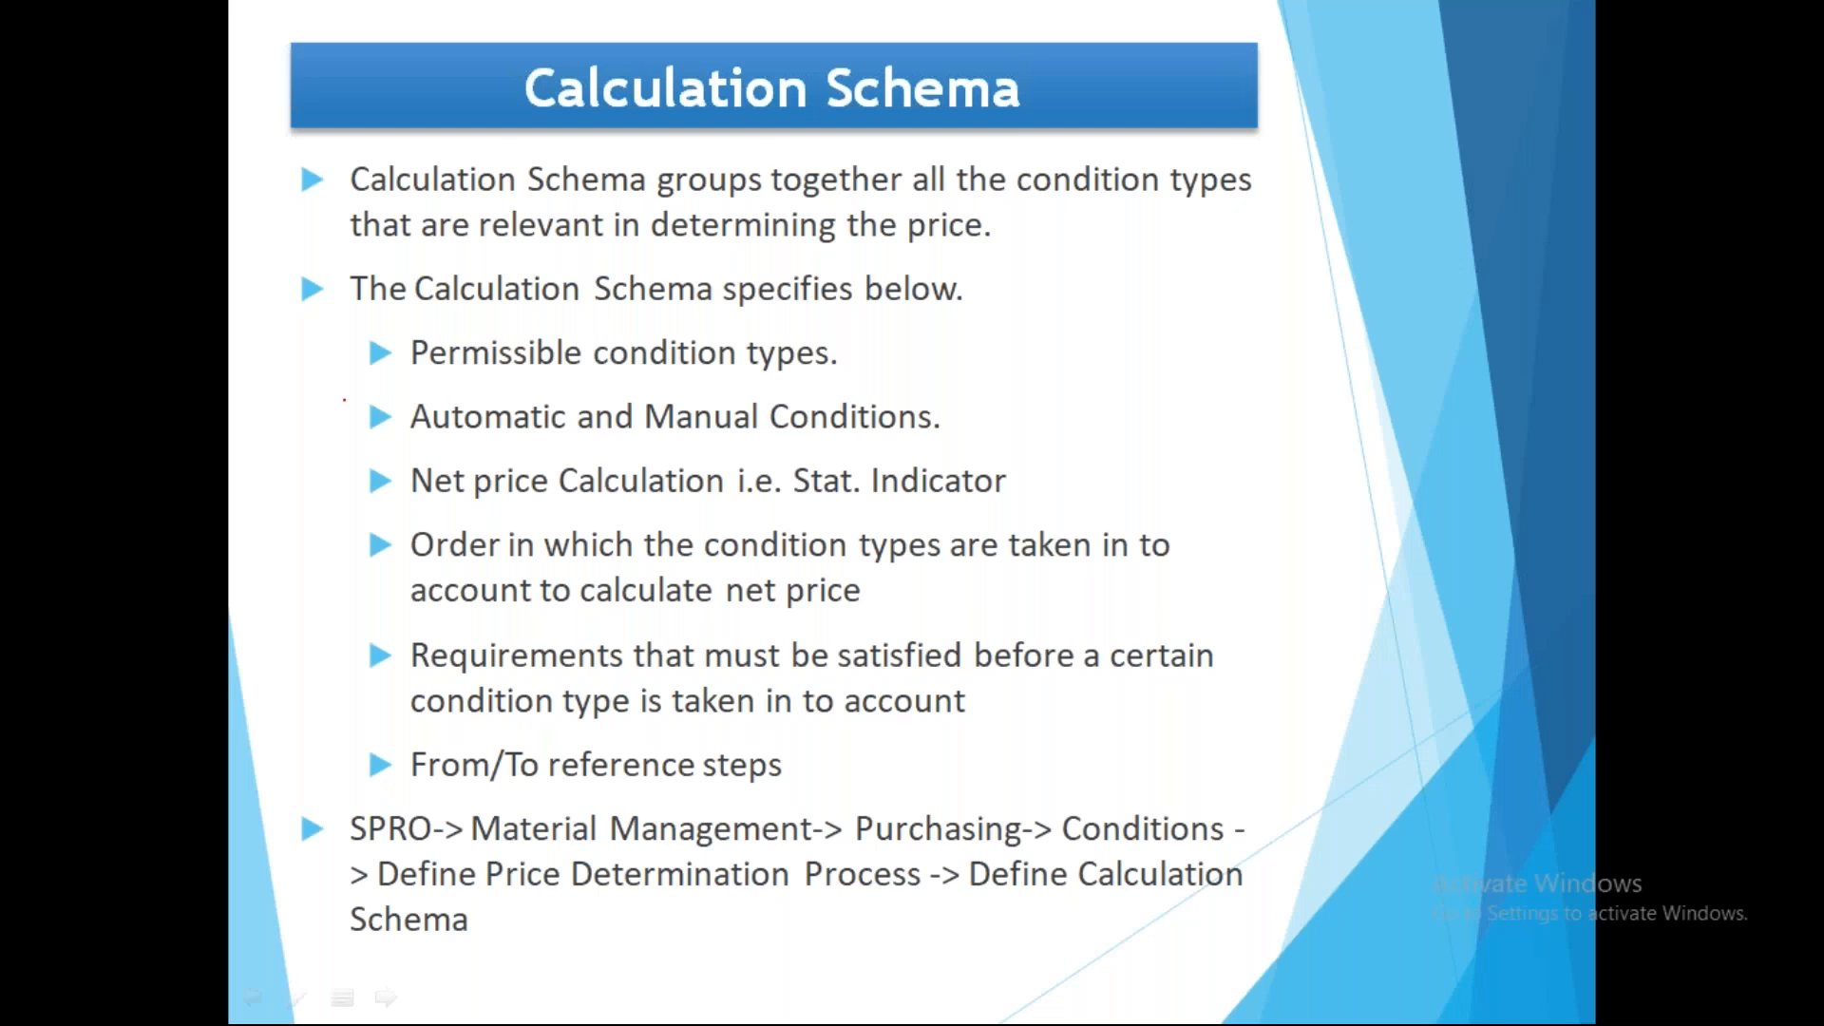
Underline the definition and specification lines on the slide with the pen, then erase the ink and leave the show.
mouse_move(354, 197)
mouse_down()
mouse_move(741, 218)
mouse_move(1254, 197)
mouse_up()
drag(359, 243, 983, 240)
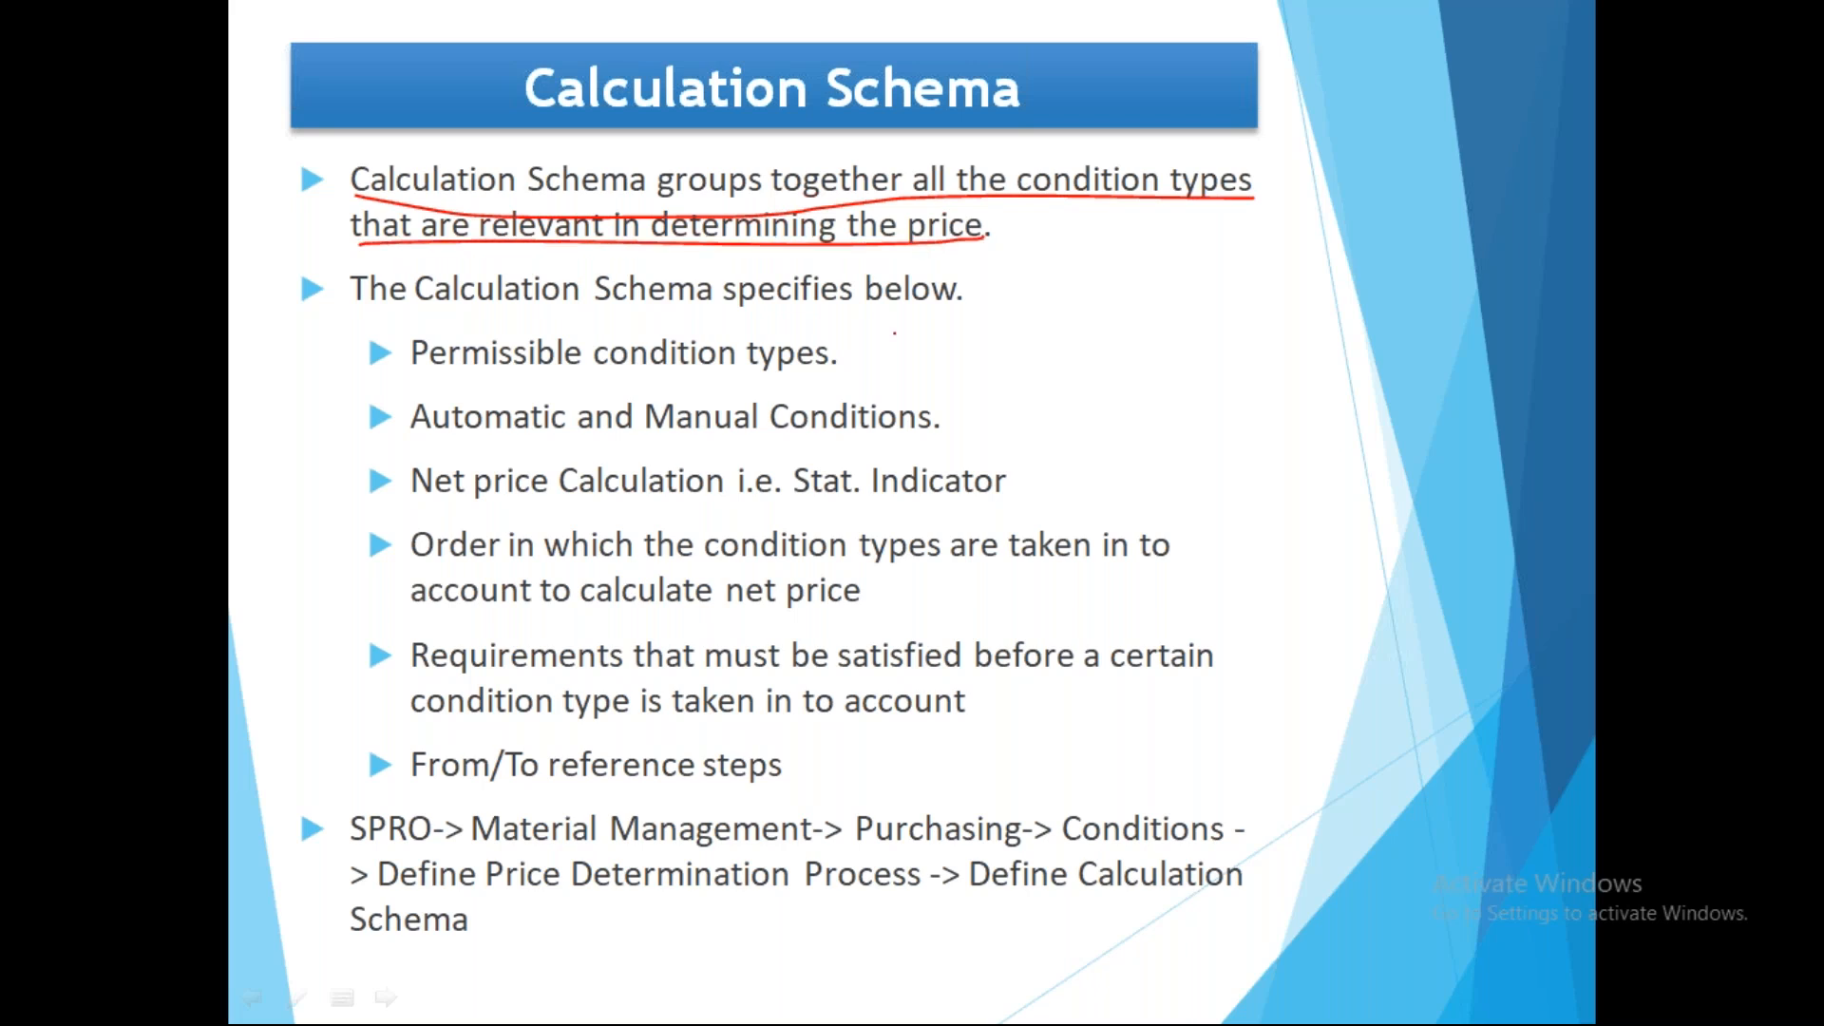
drag(1020, 194, 1224, 195)
drag(416, 310, 939, 306)
drag(402, 361, 515, 332)
drag(408, 361, 525, 330)
key(e)
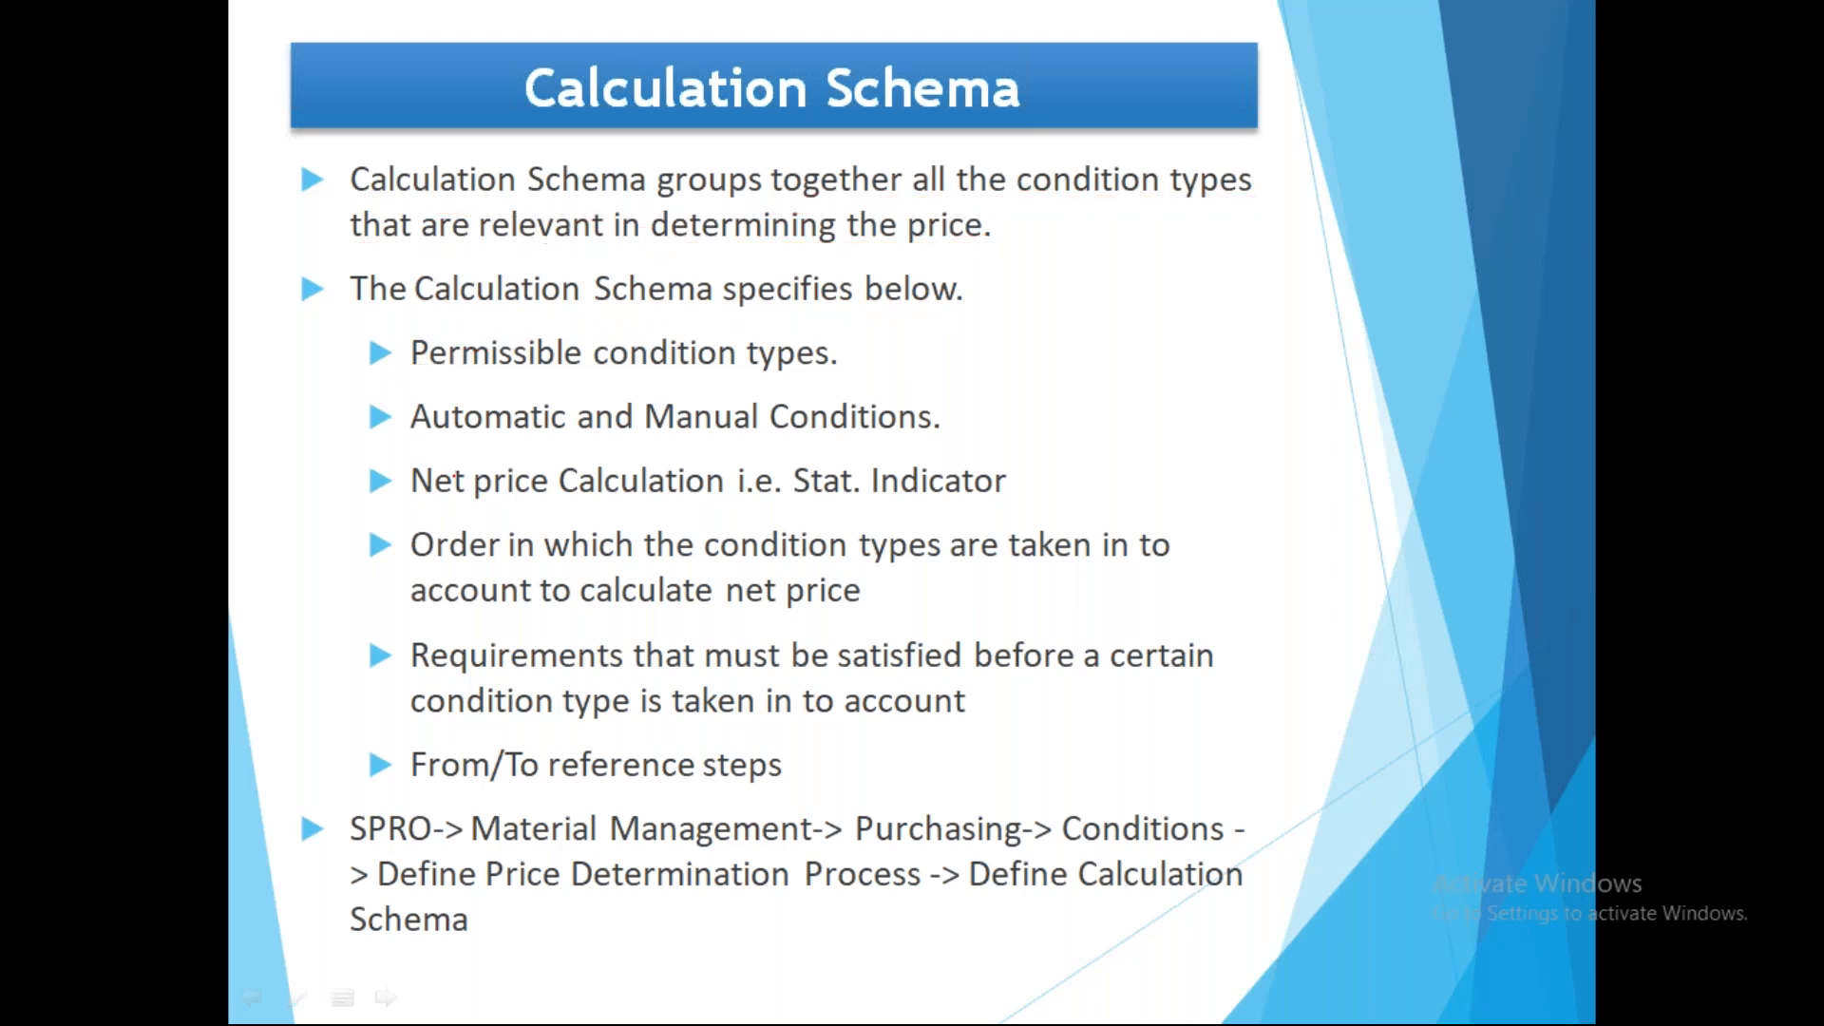
key(alt+Tab)
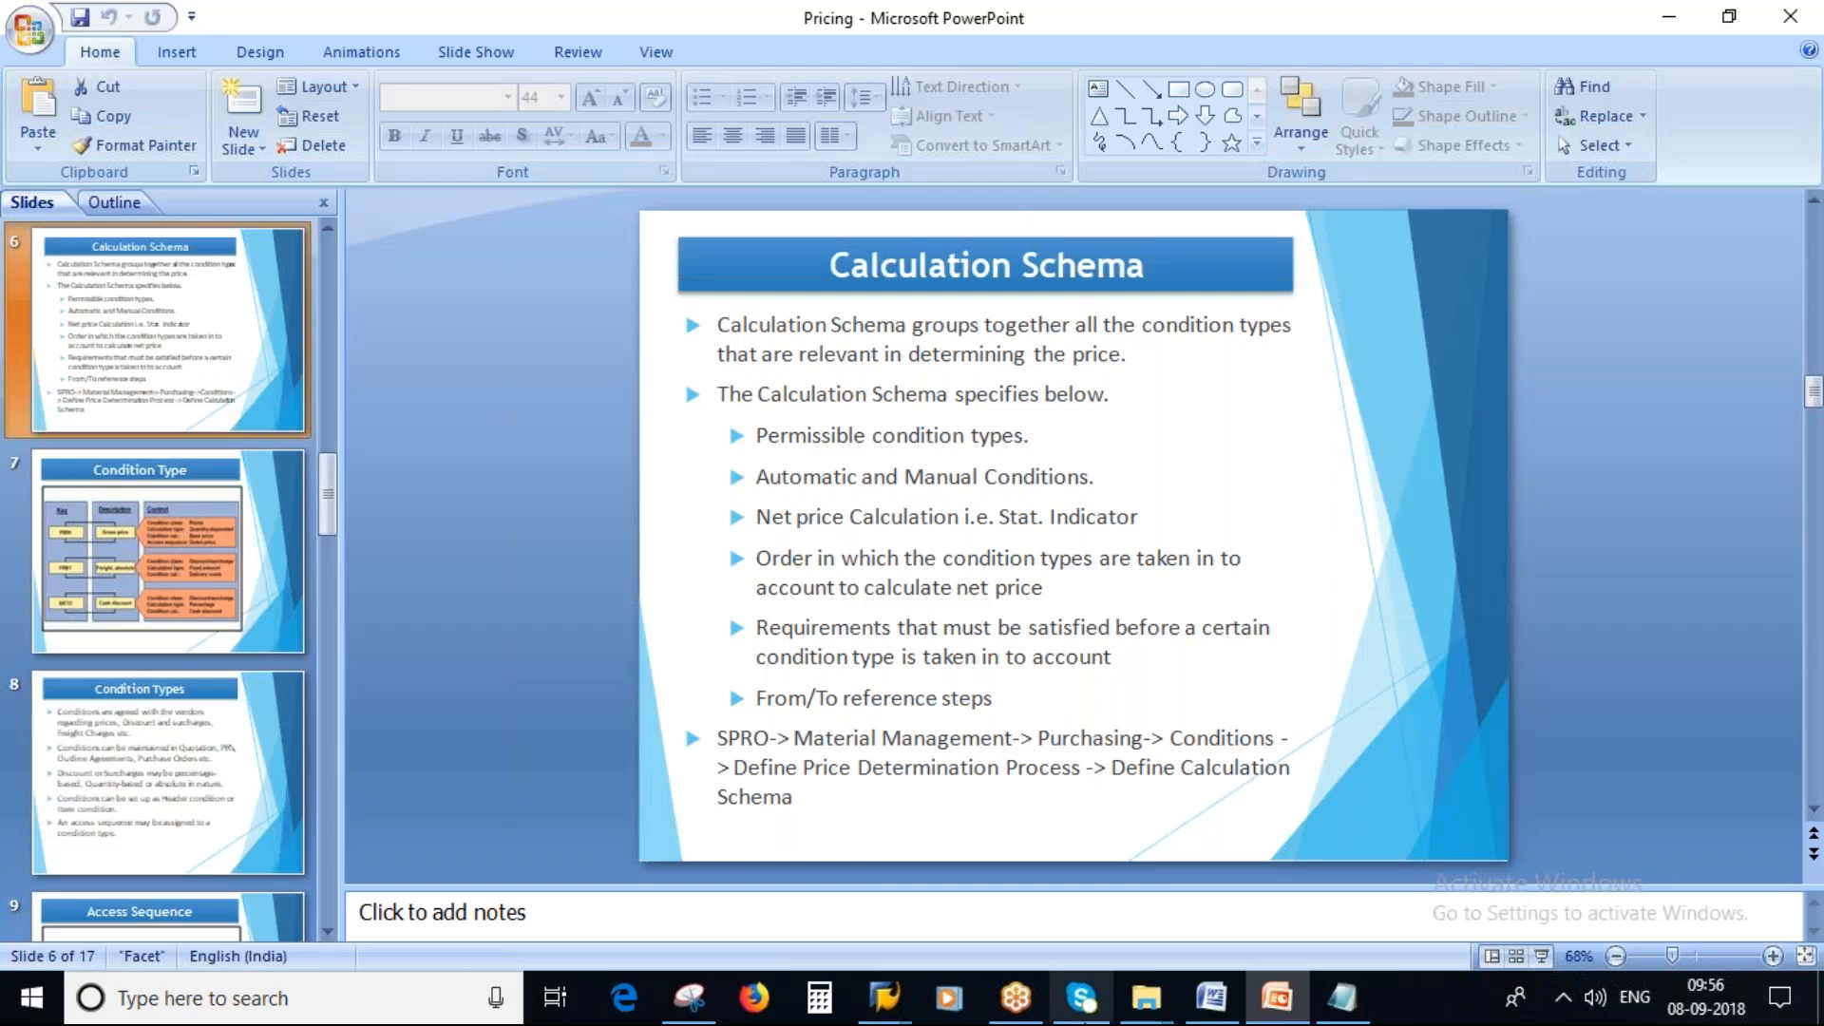
Switch to the Analysis Pricing window, then back to the condition types overview.
mouse_move(884, 997)
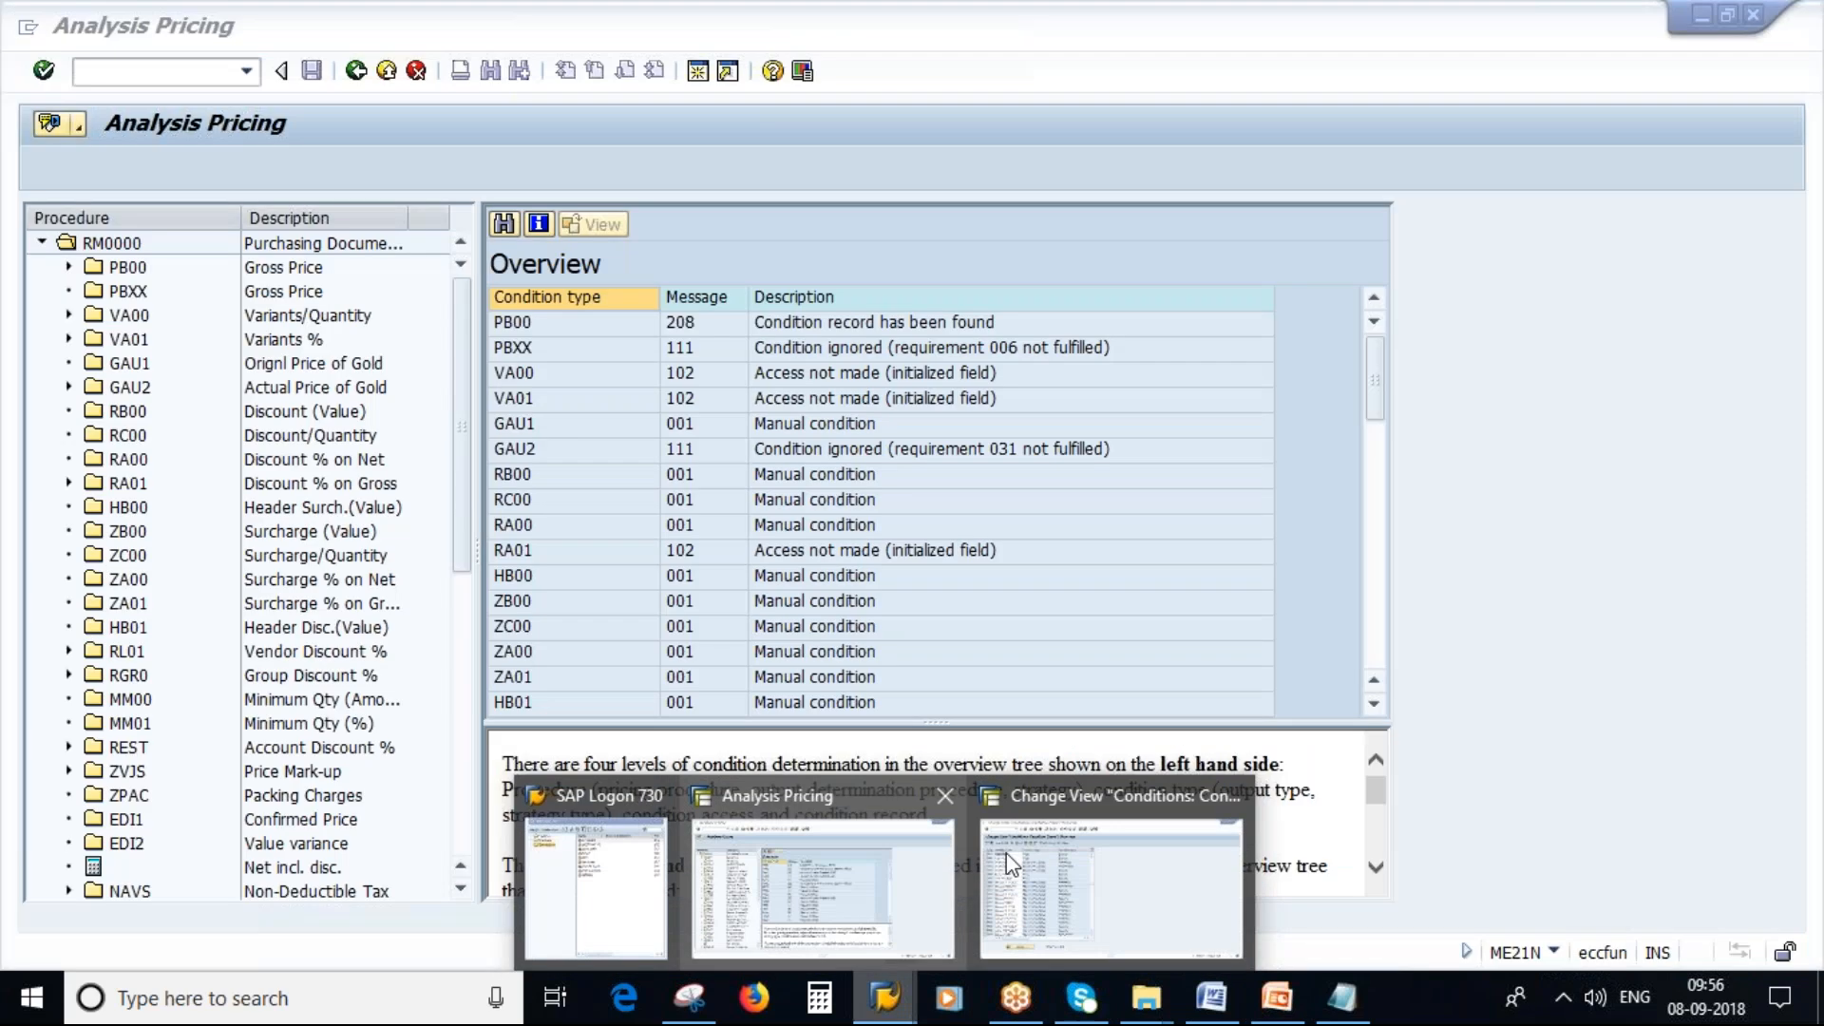
click(907, 849)
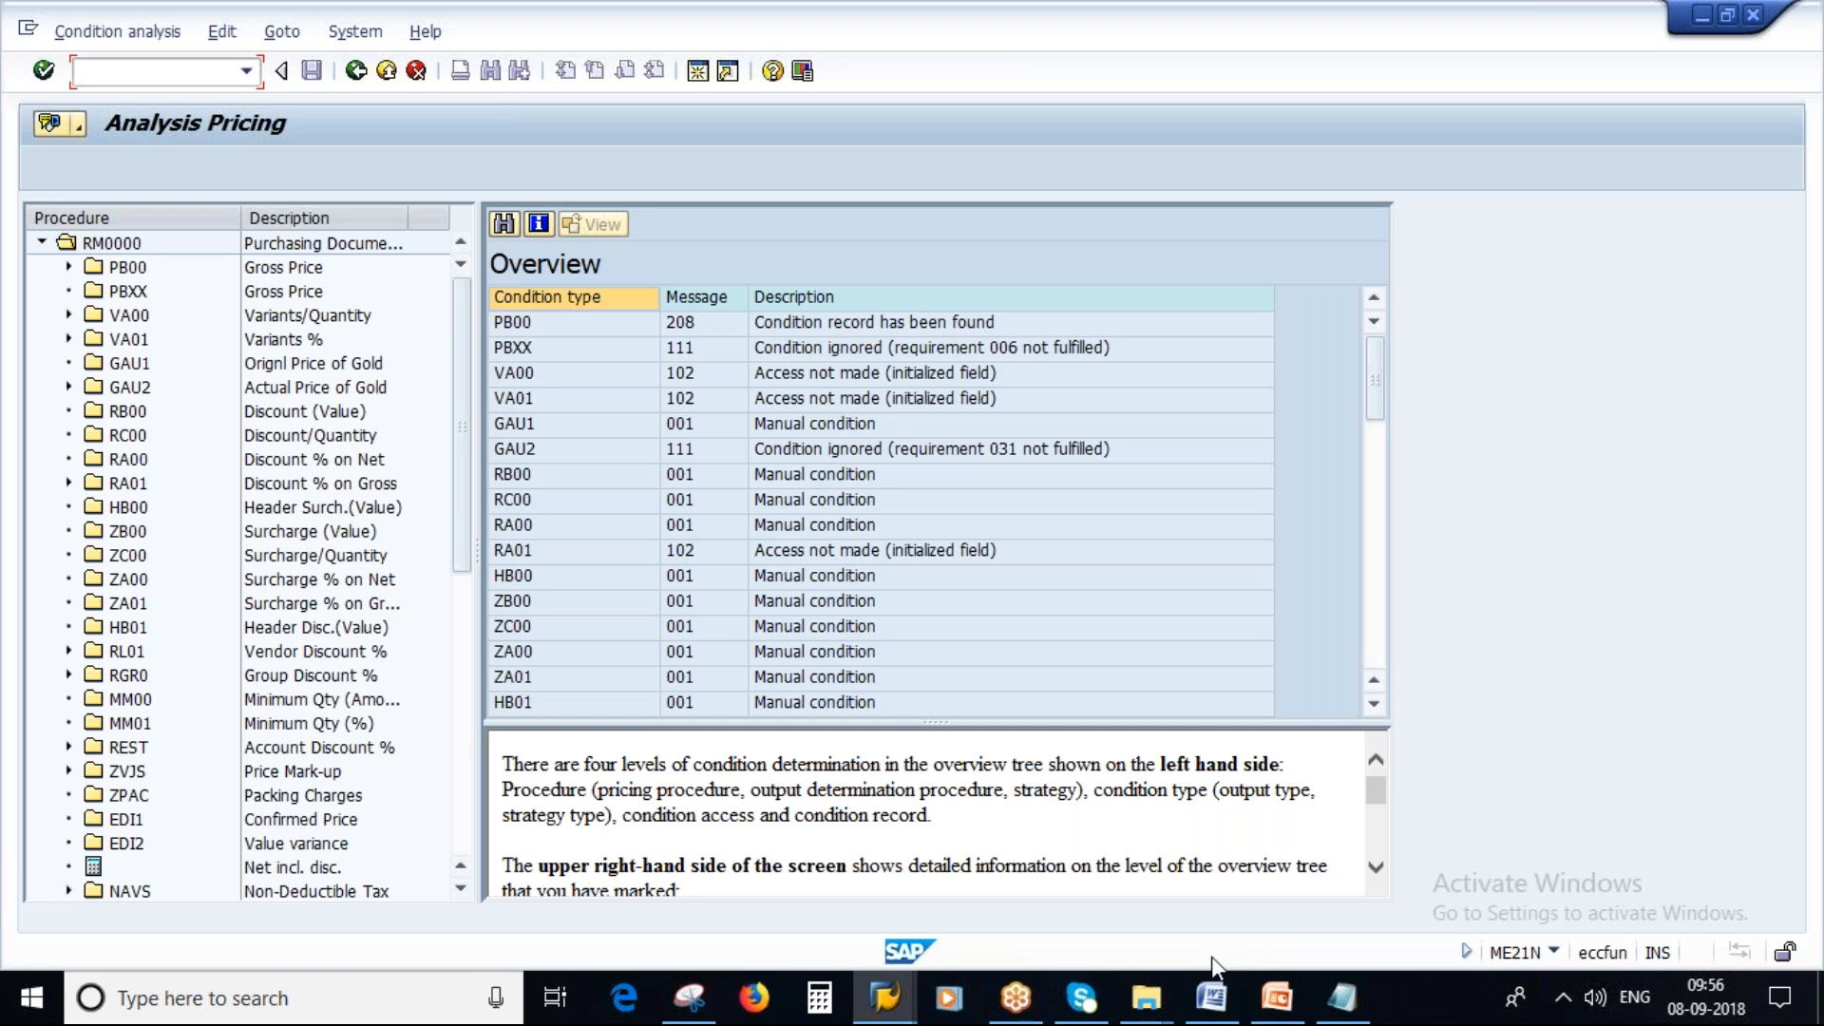
click(888, 1018)
click(988, 936)
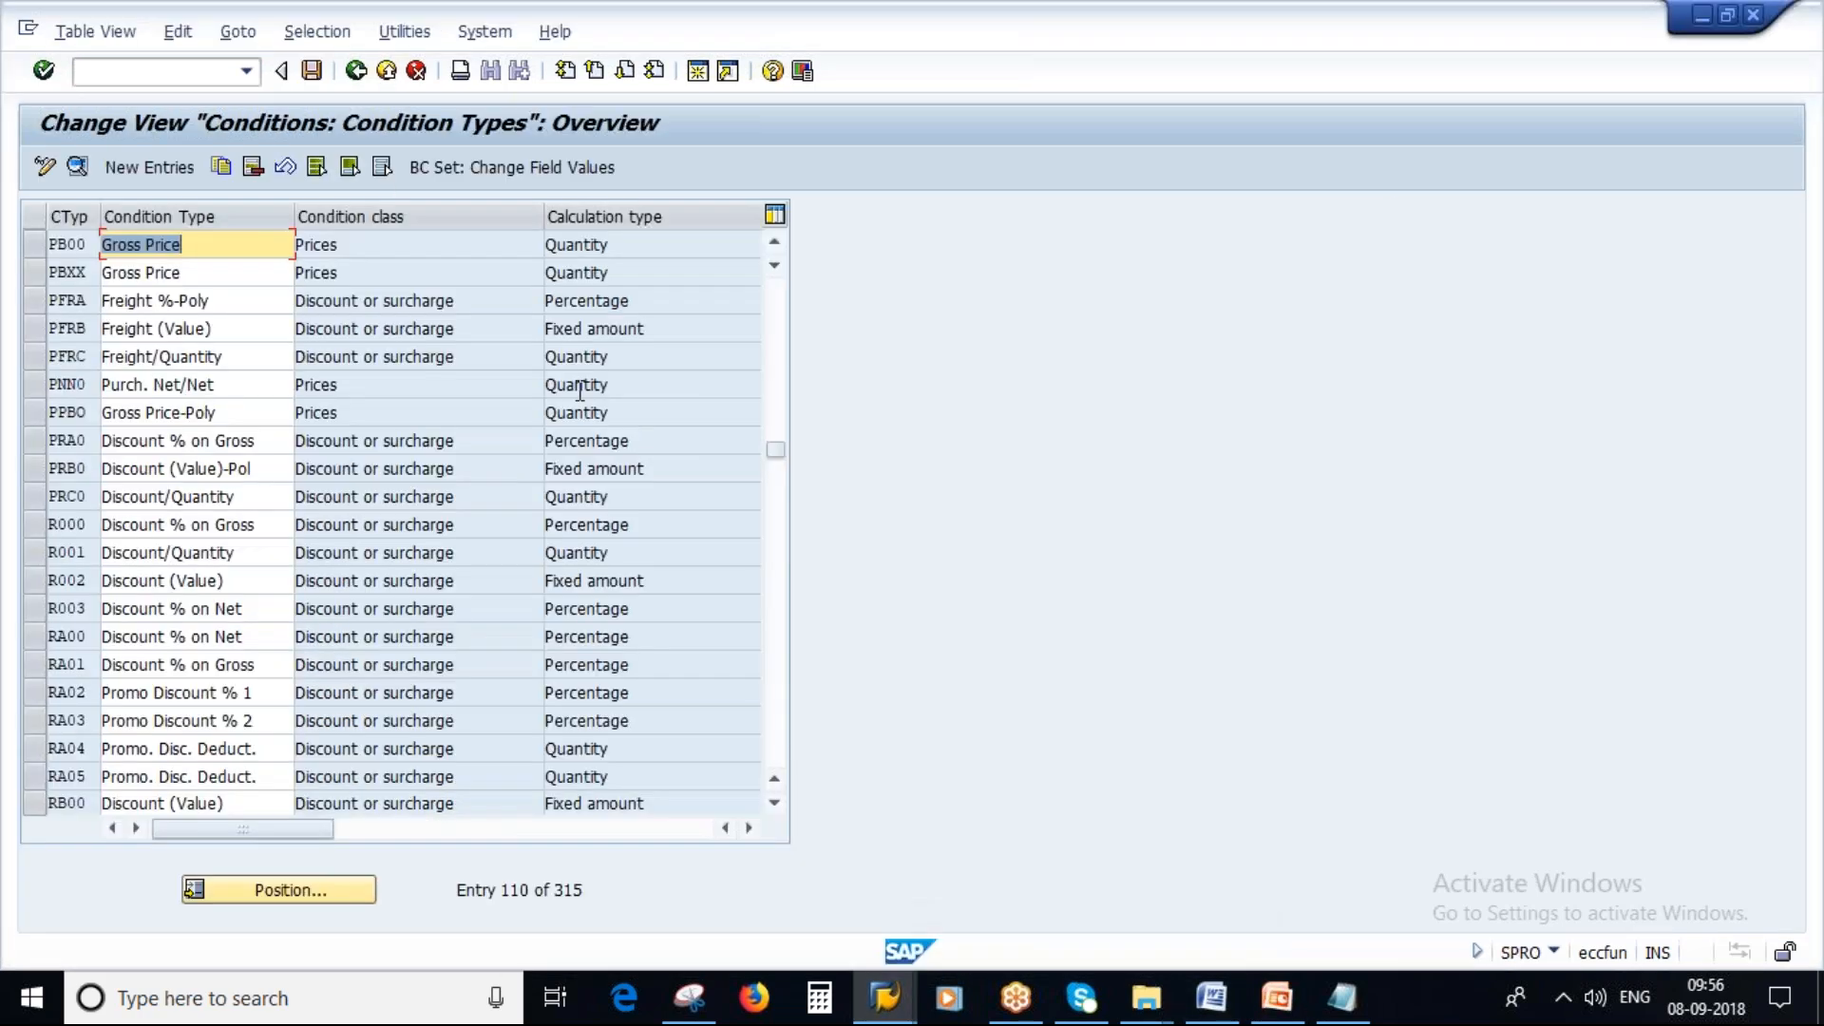
Back out to the IMG tree and open the Define Schema Group activity list, closing it without choosing.
click(353, 74)
click(810, 863)
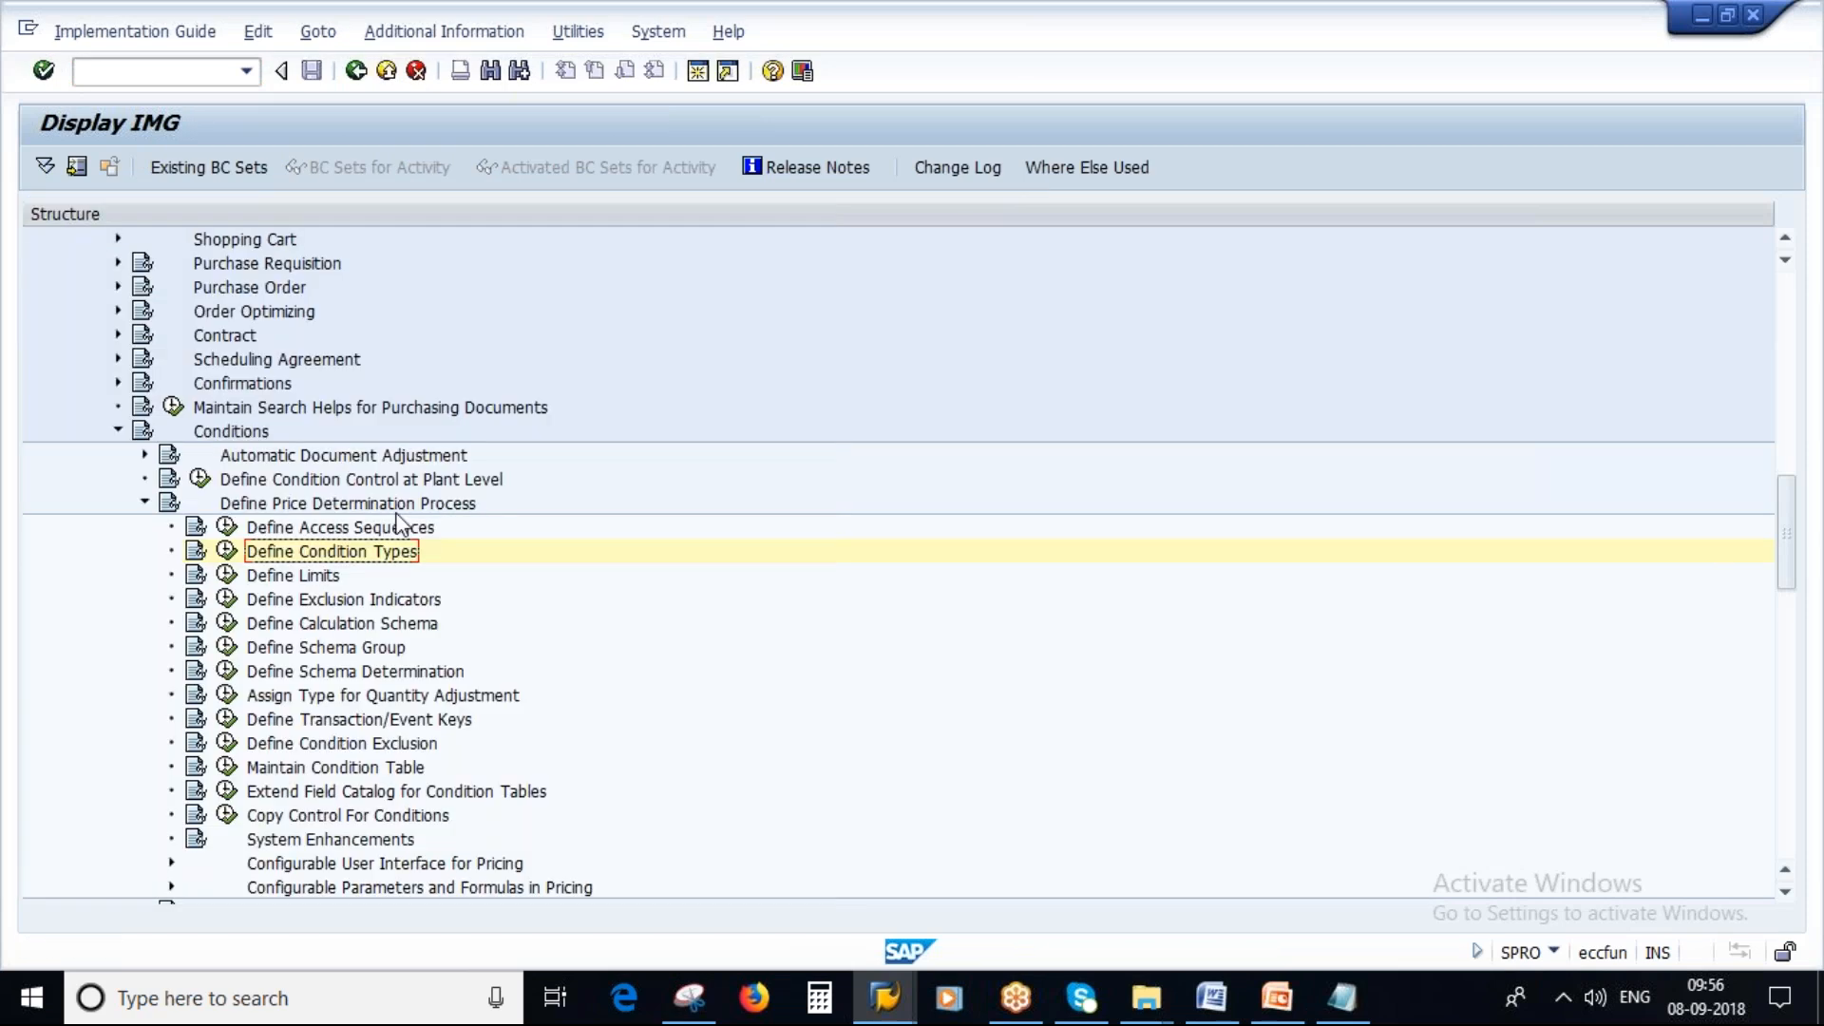
click(228, 649)
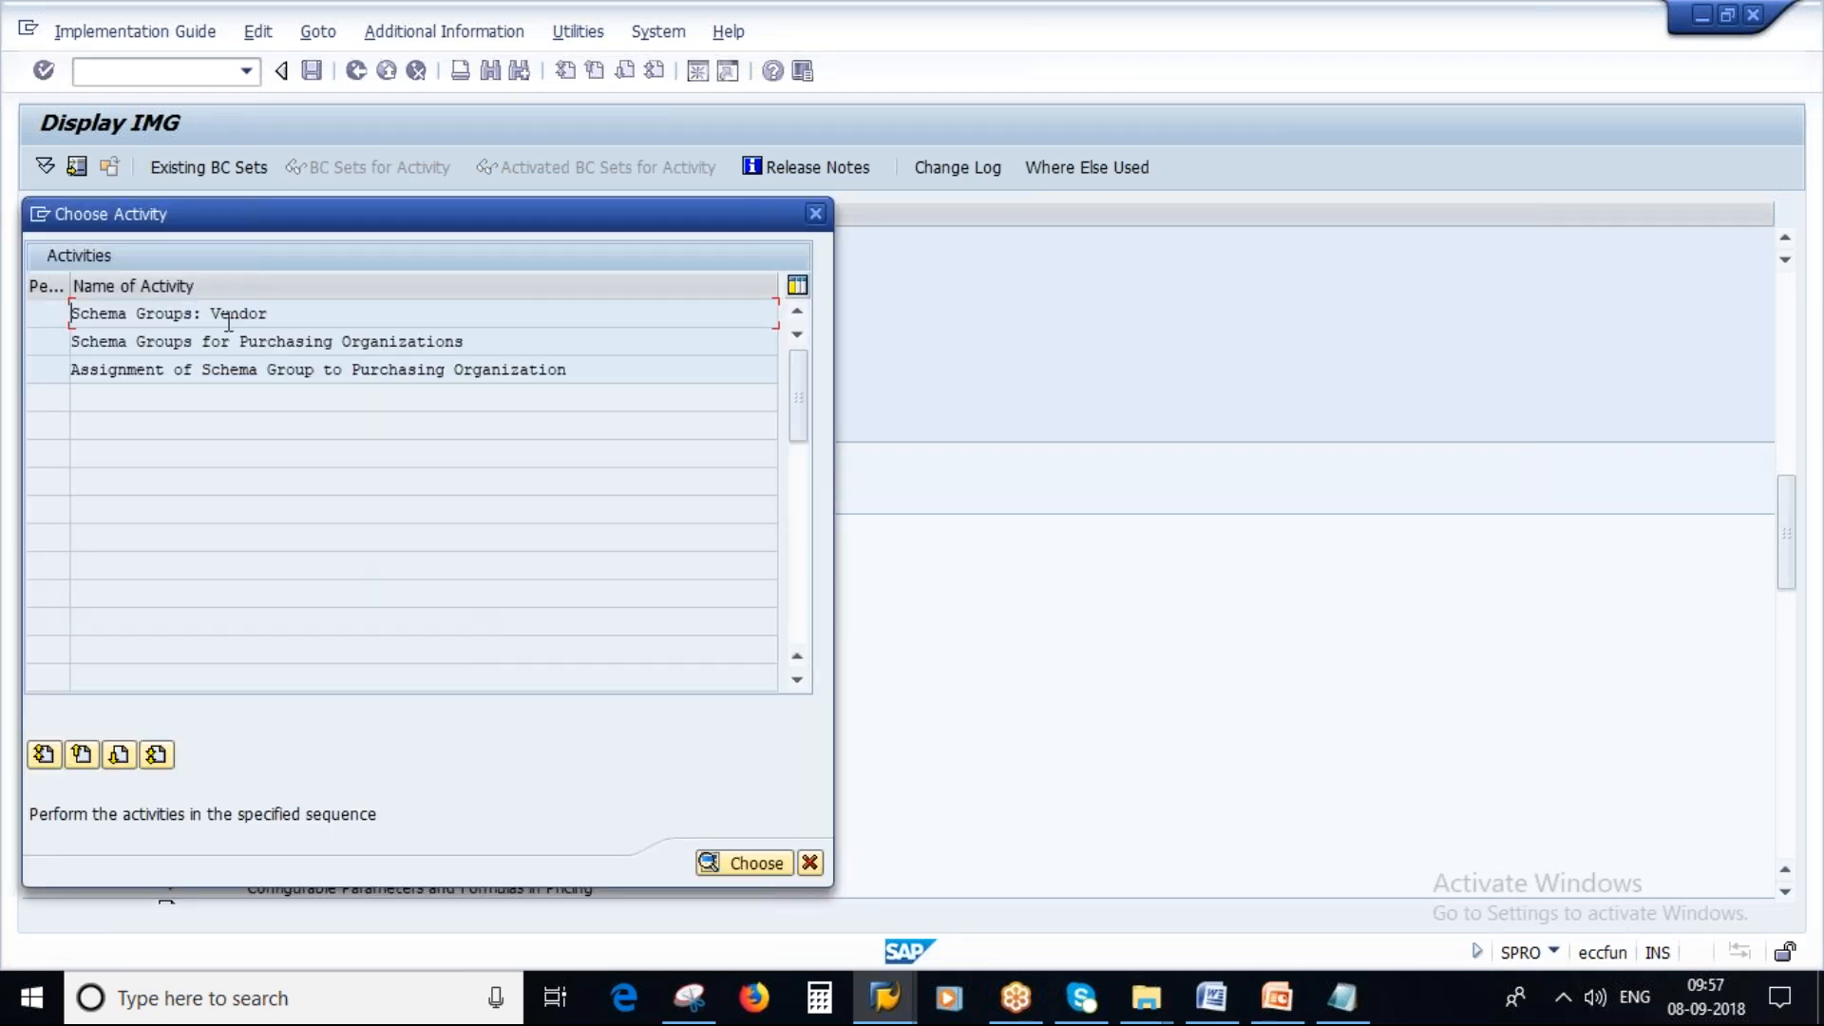
click(809, 862)
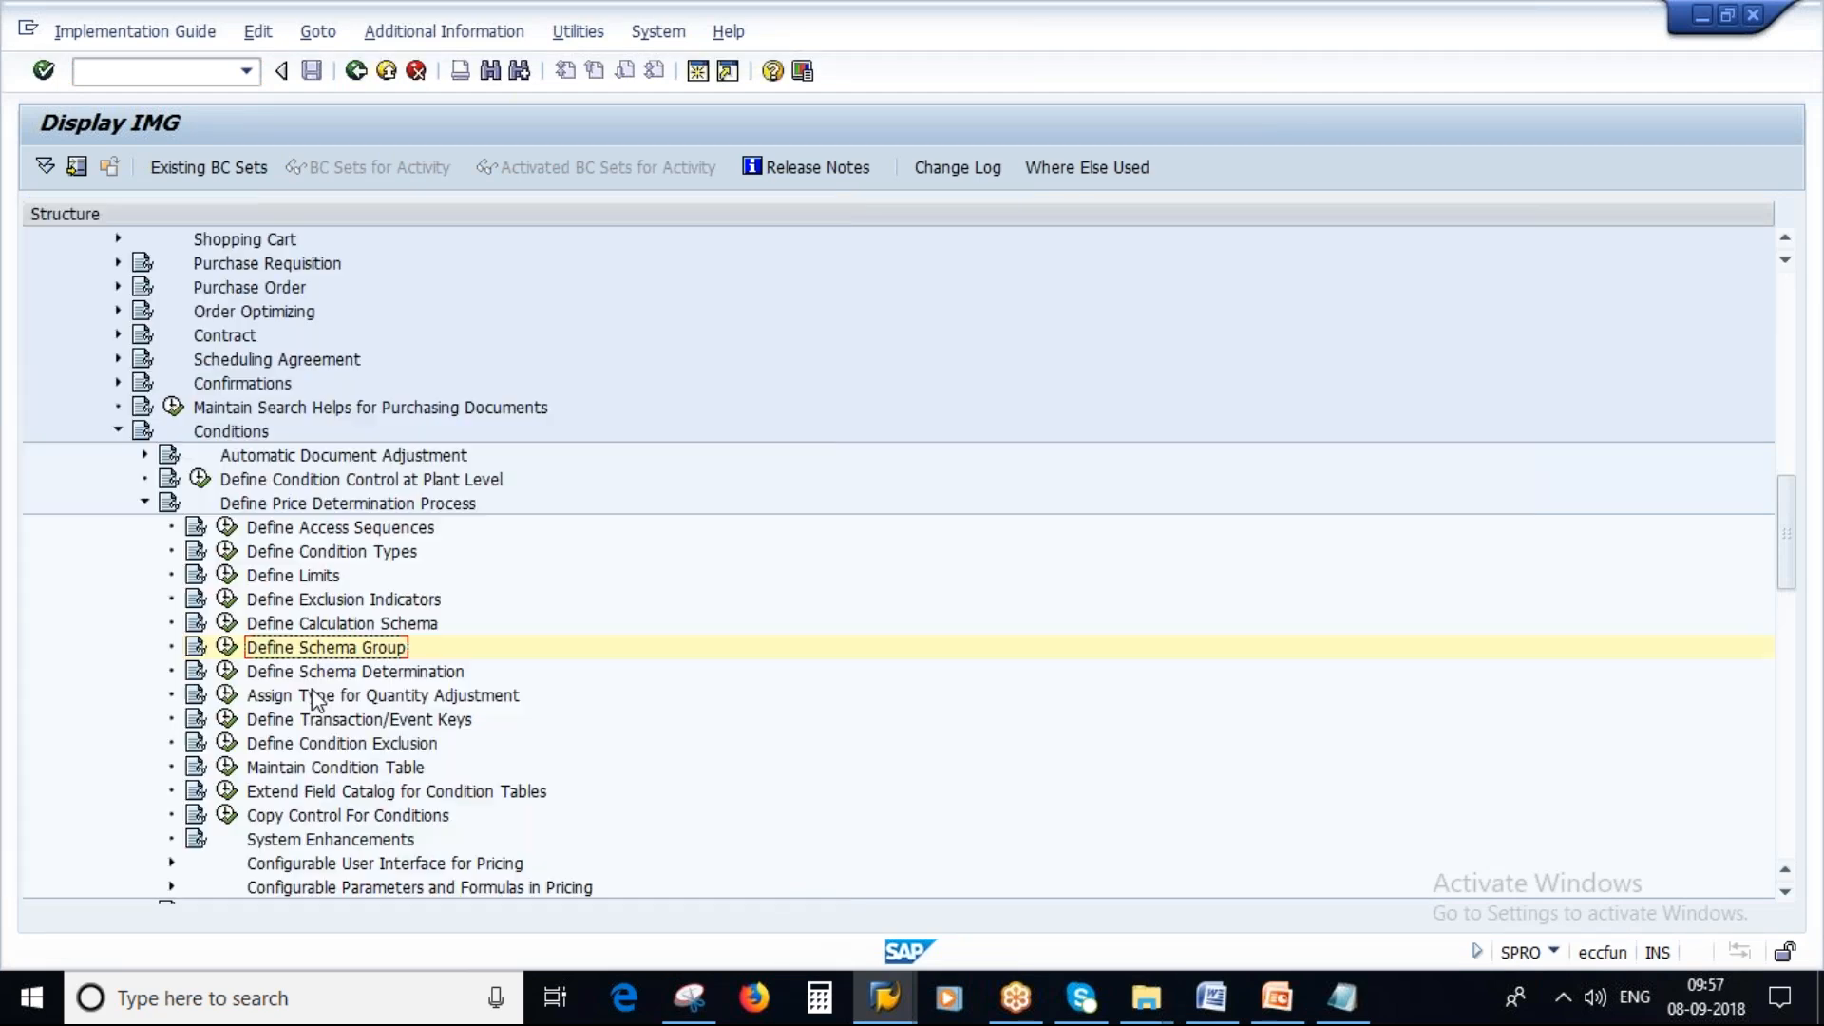
Open the control data of calculation schema RM0000 through the Define Calculation Schema activity.
scroll(643, 753, down, 2)
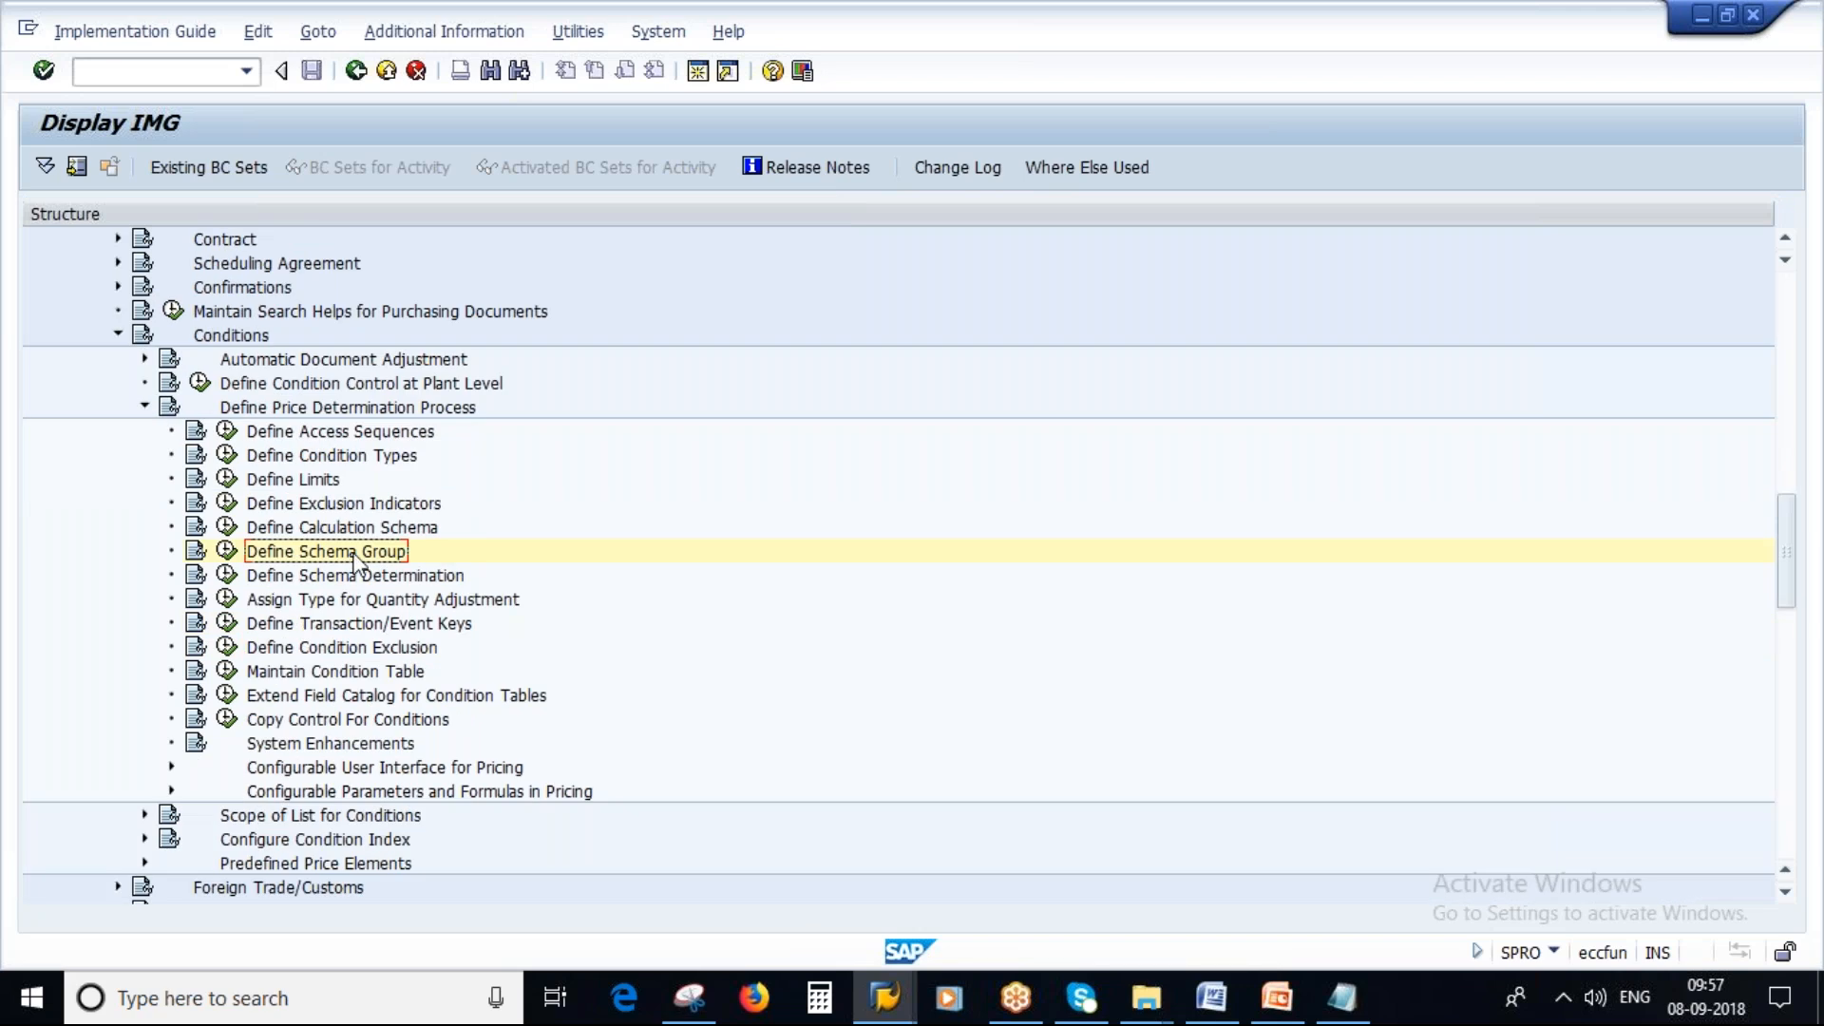
click(228, 526)
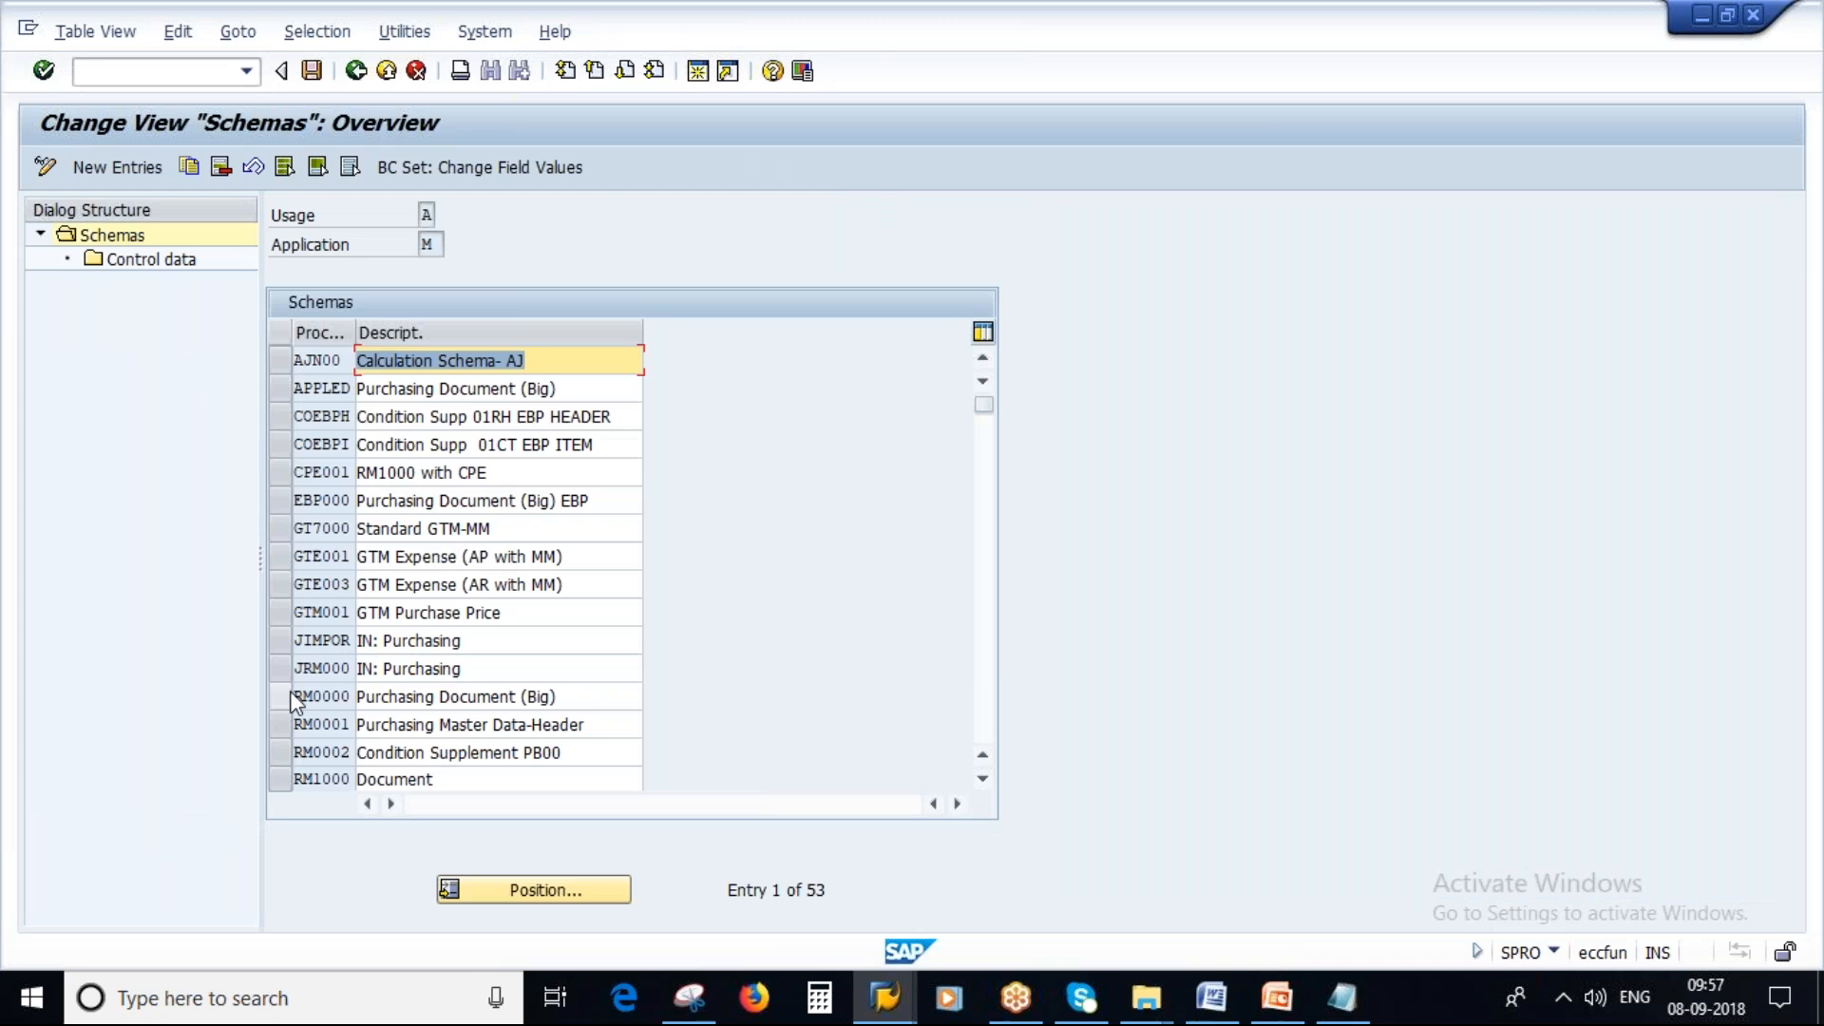
click(289, 697)
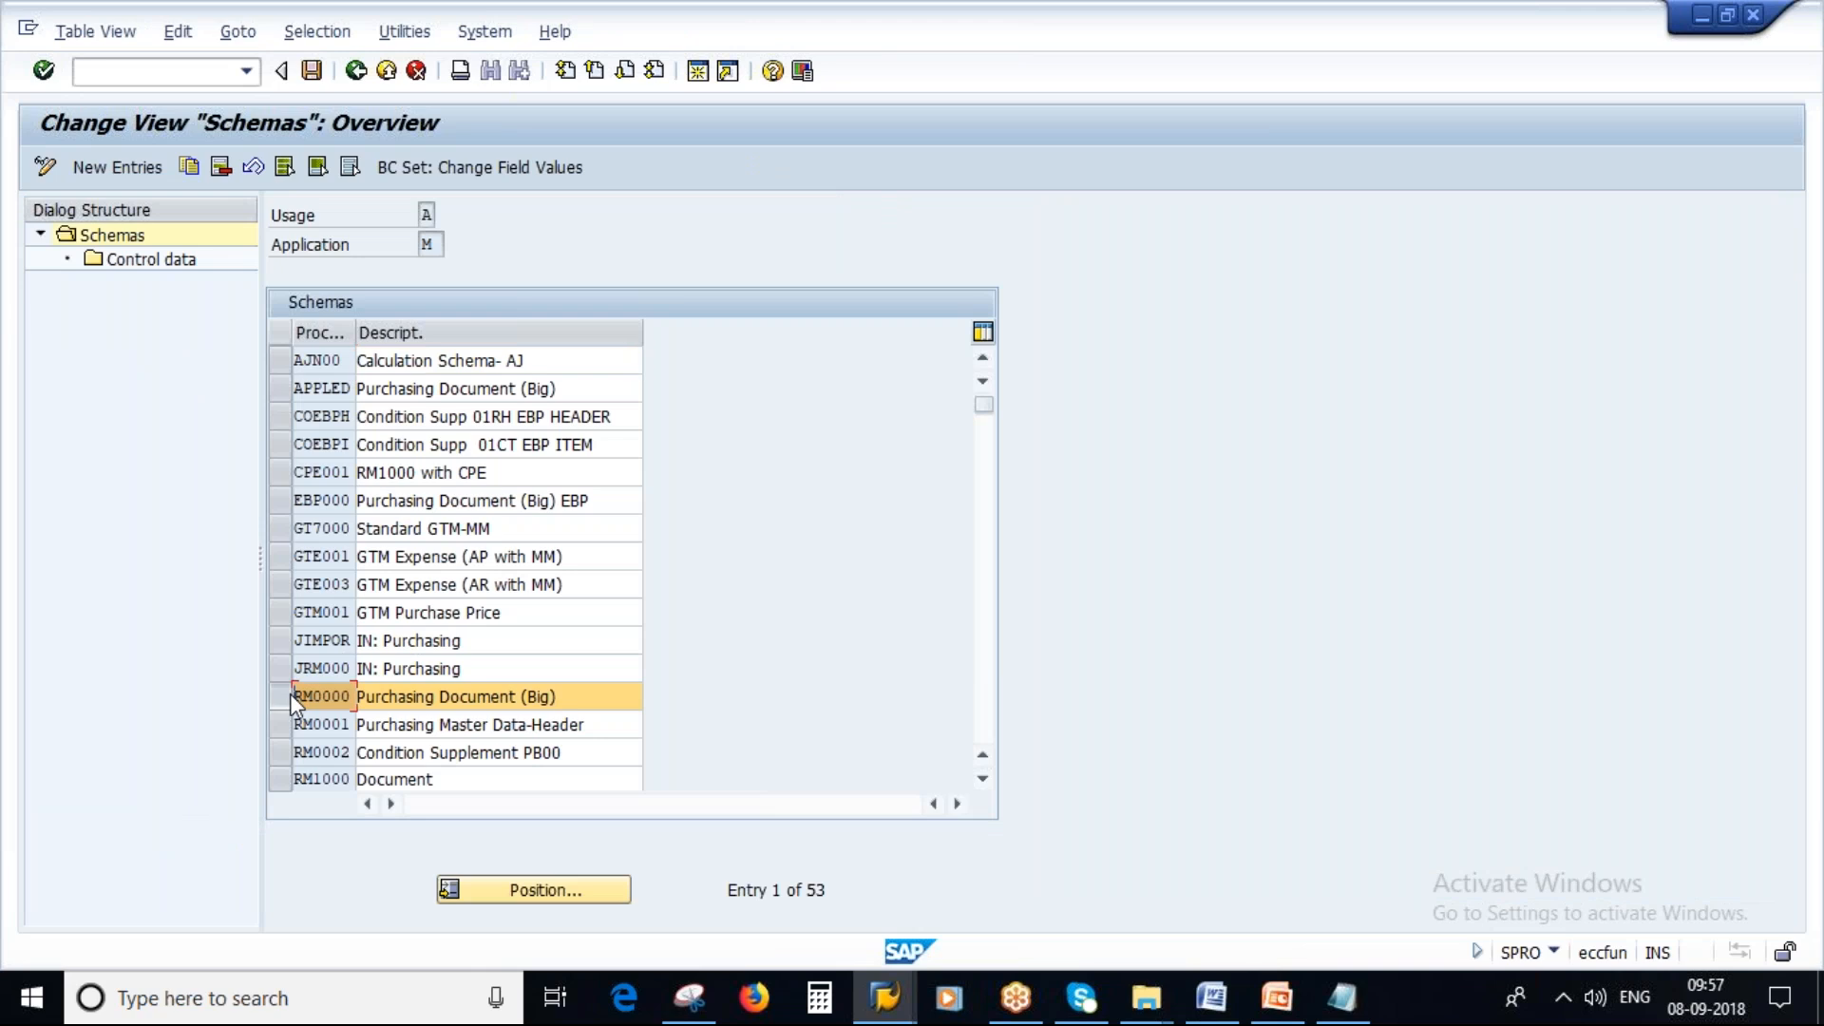
double_click(150, 261)
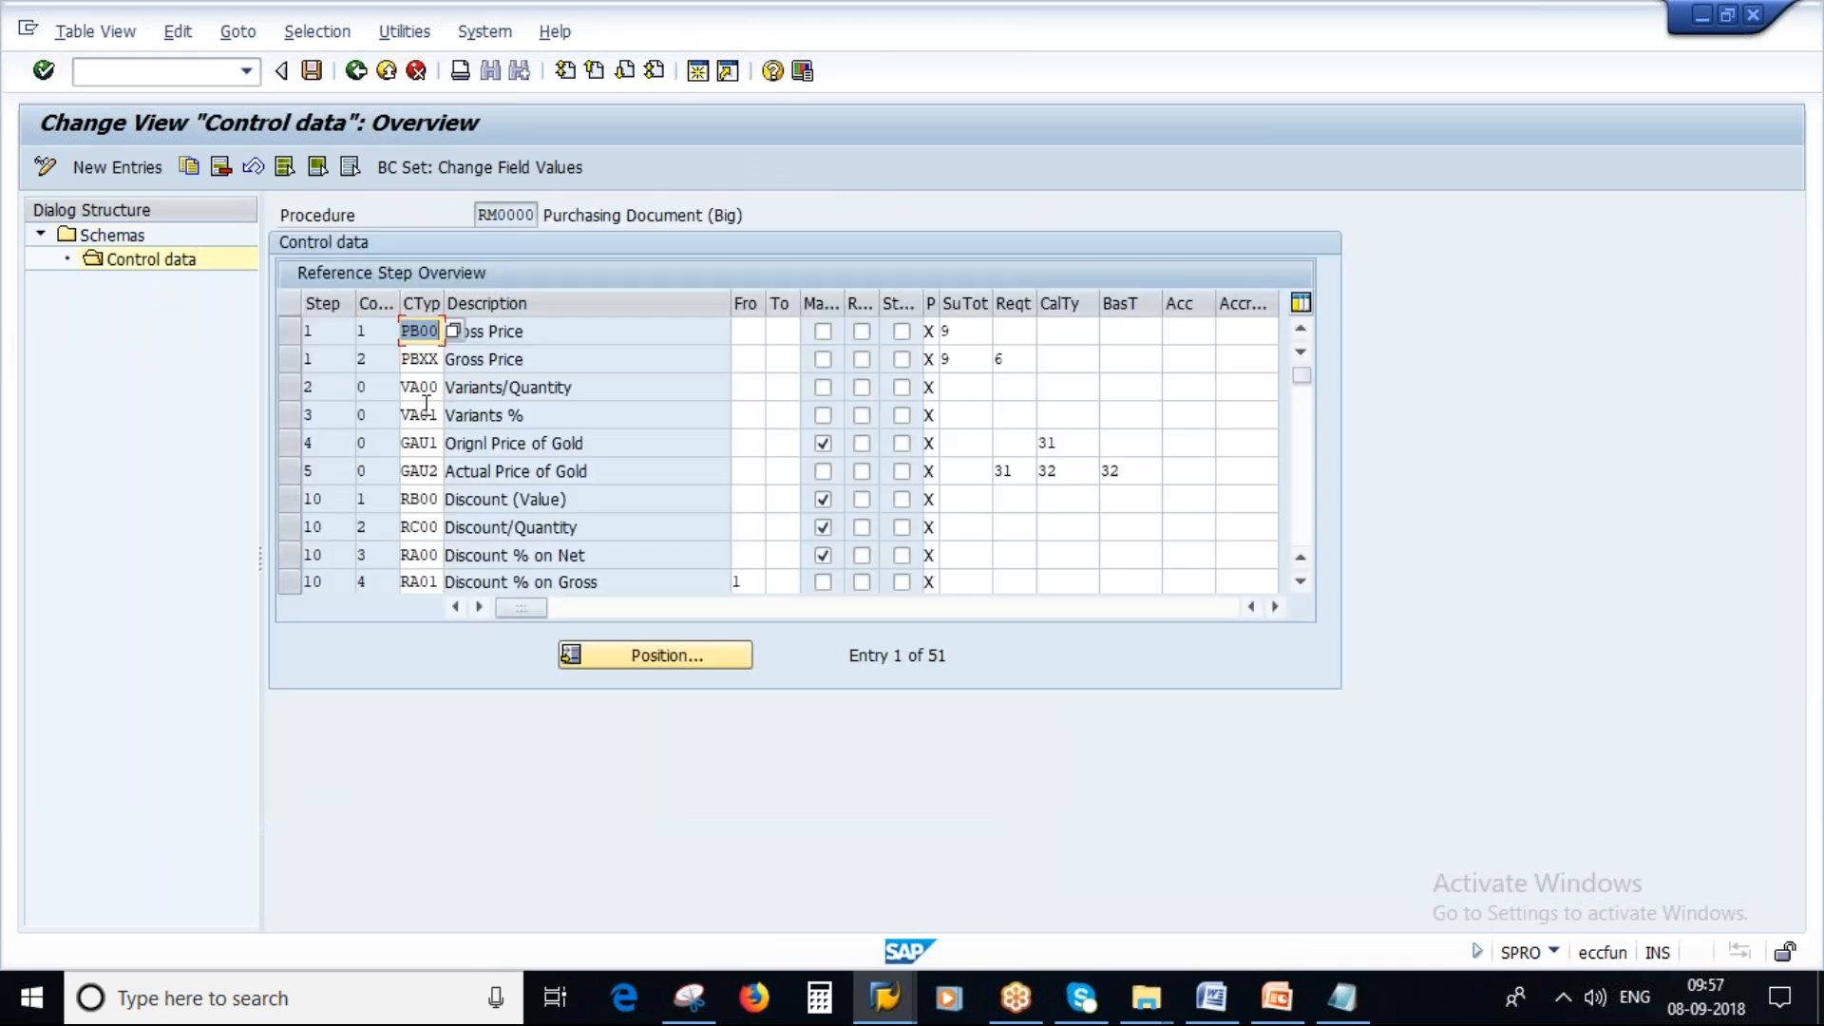
Highlight the permissible condition types and manual conditions points on the Calculation Schema slide and compare them with the schema's Manual column.
click(1291, 1007)
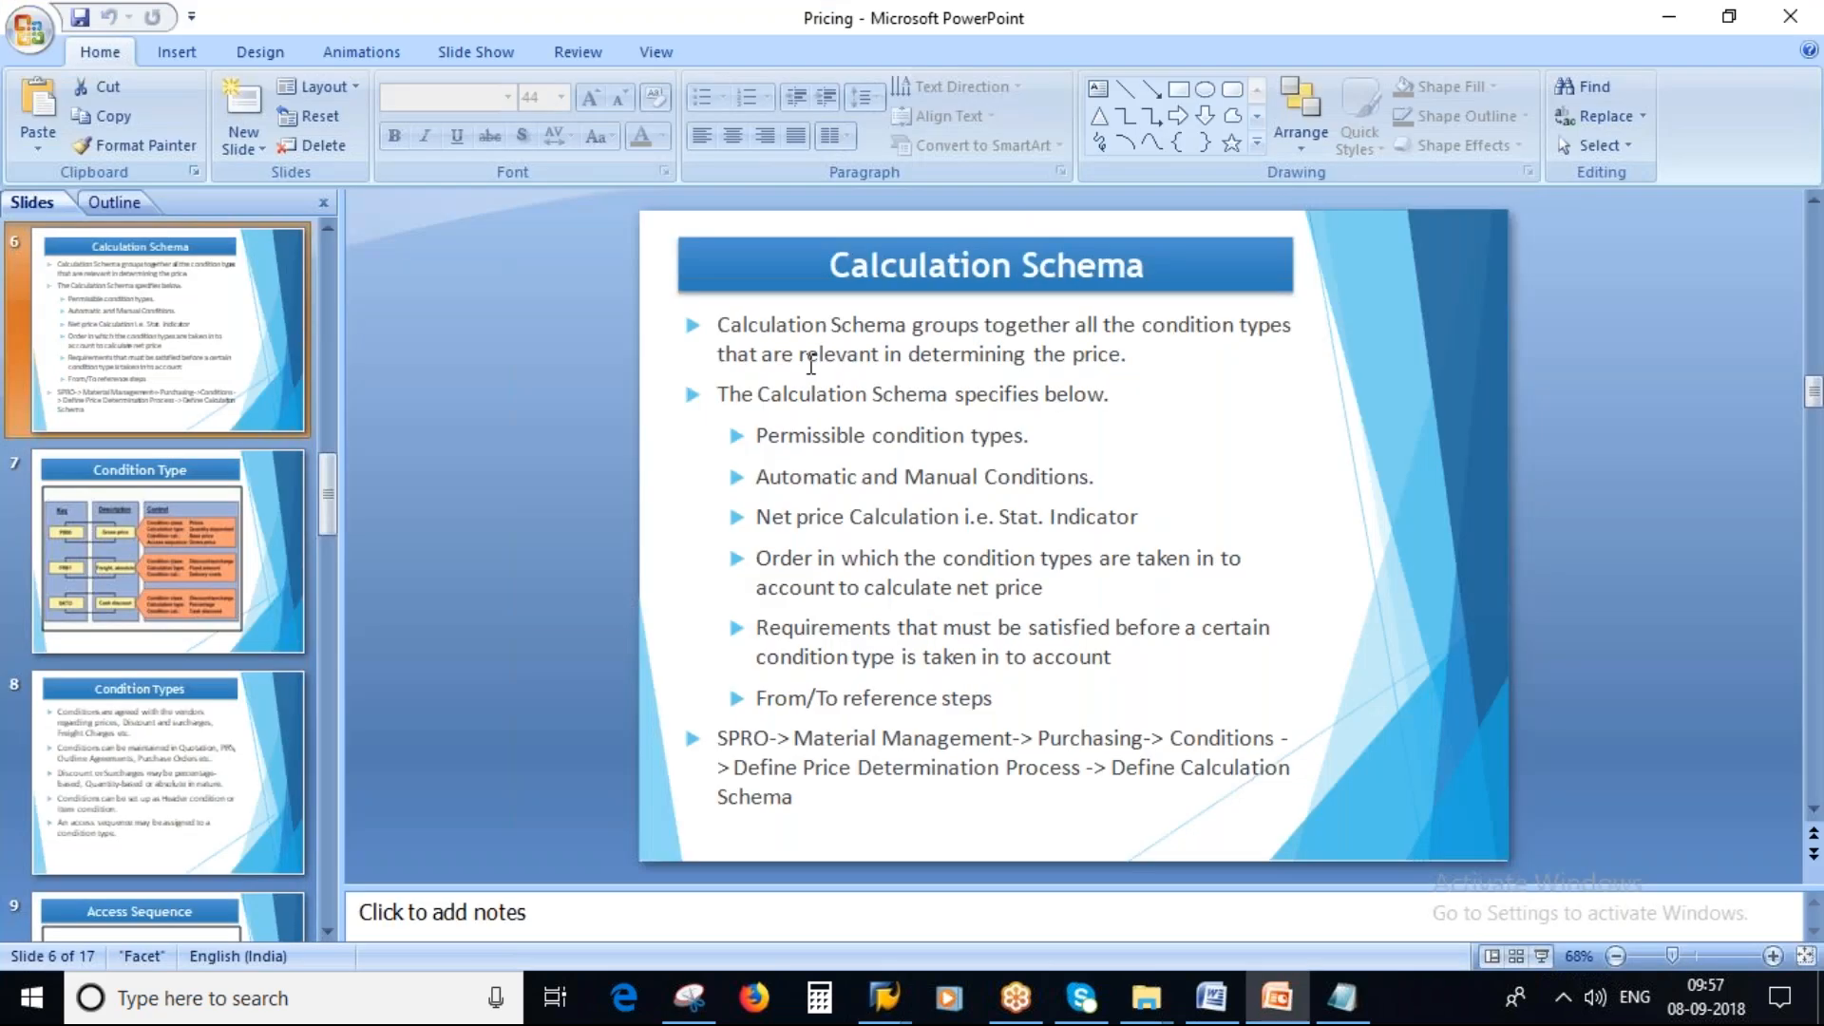
drag(756, 435, 1026, 439)
click(886, 476)
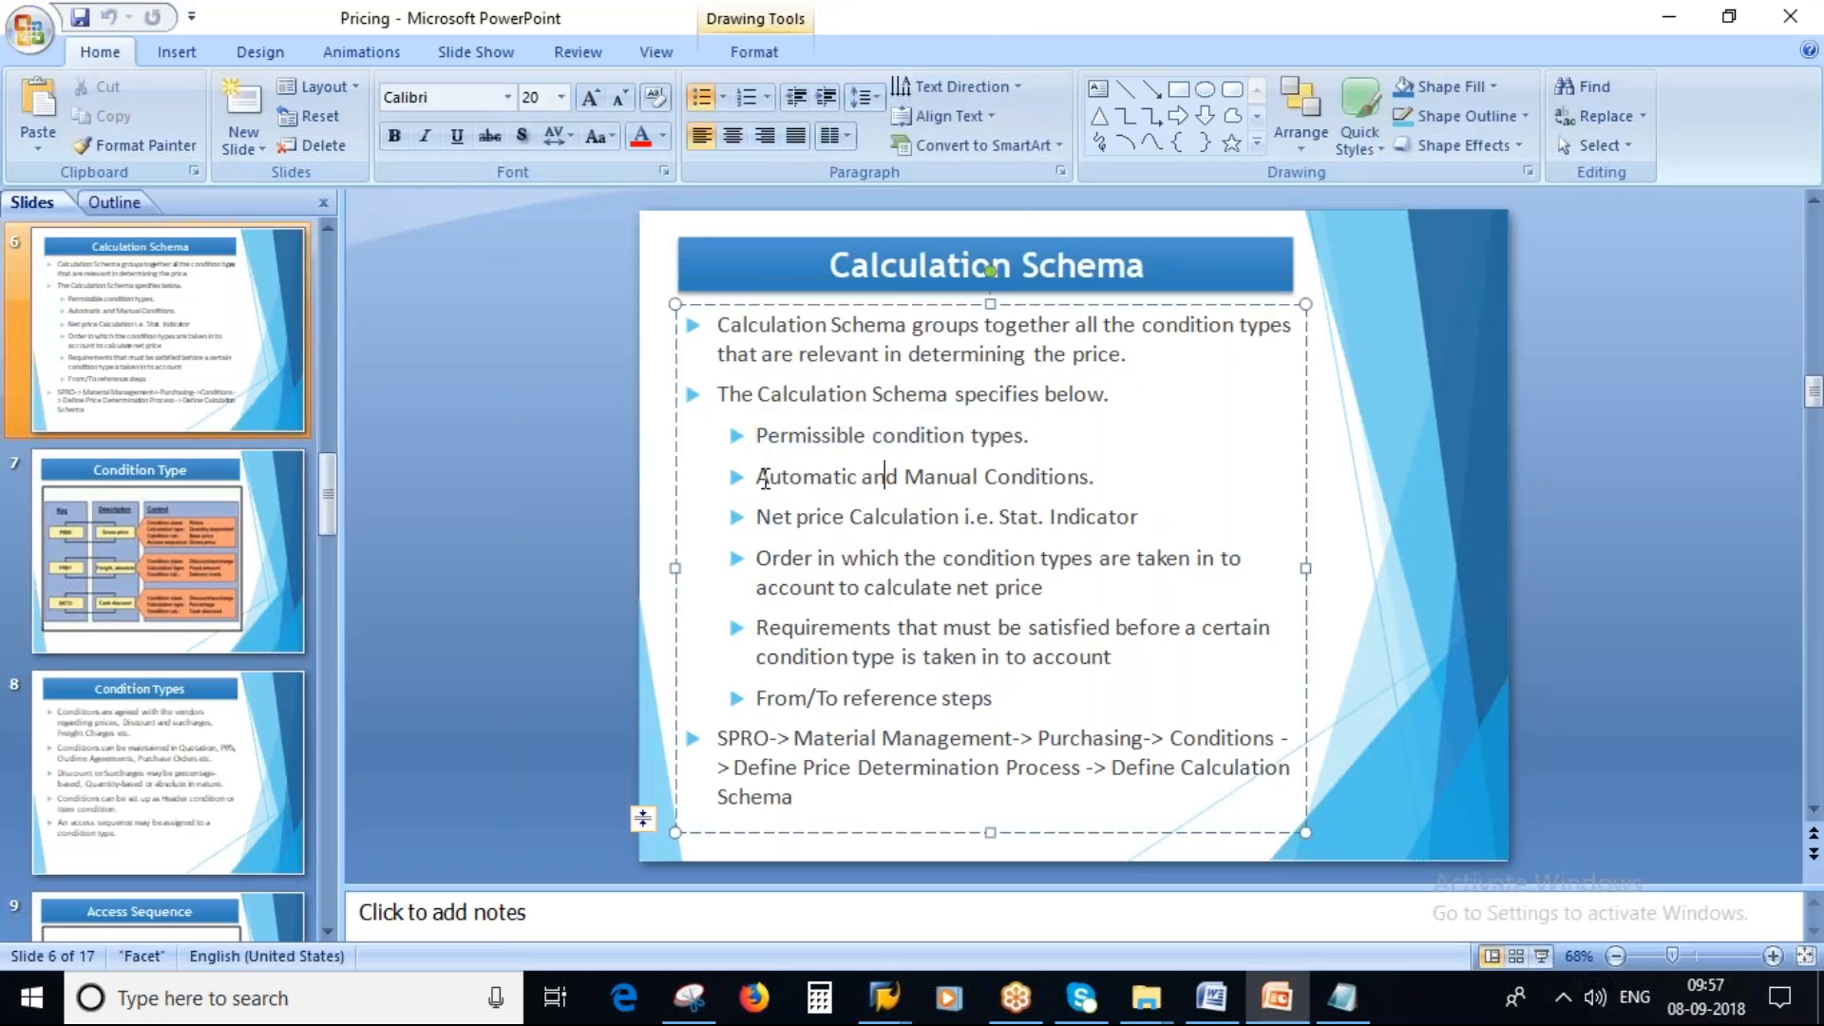
double_click(766, 480)
drag(920, 476, 1102, 478)
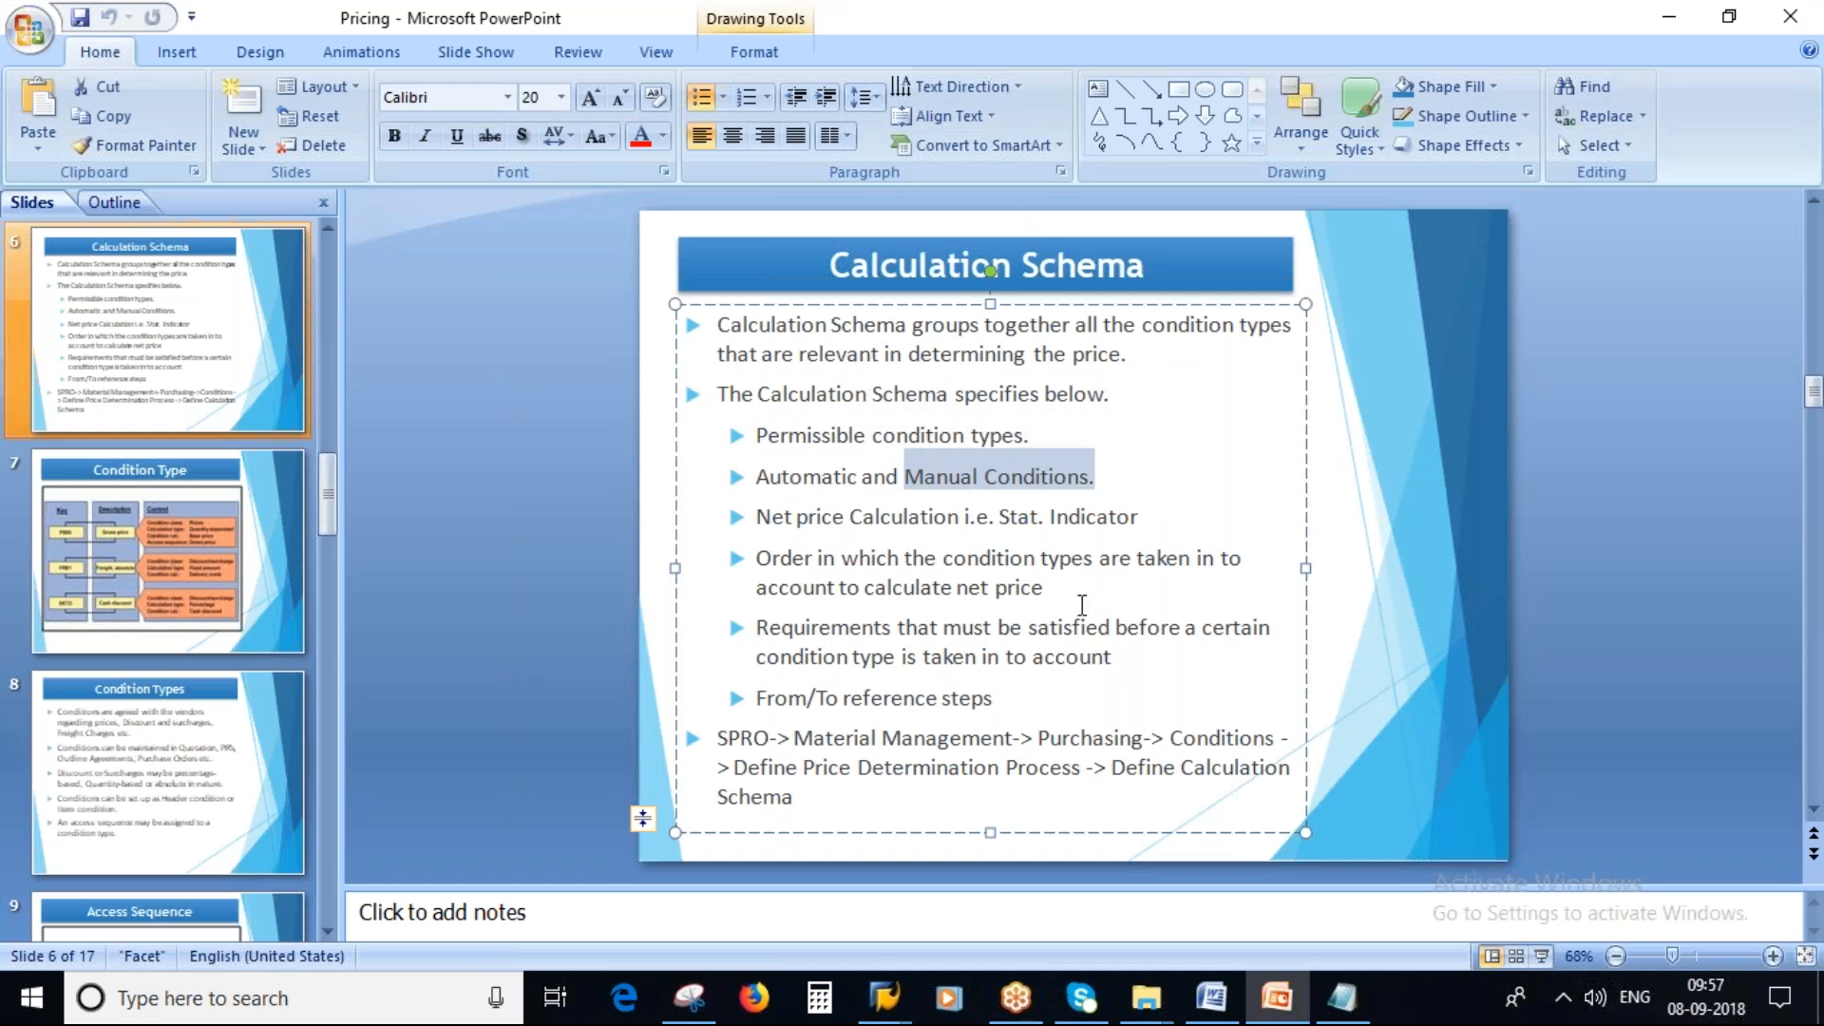
key(alt+Tab)
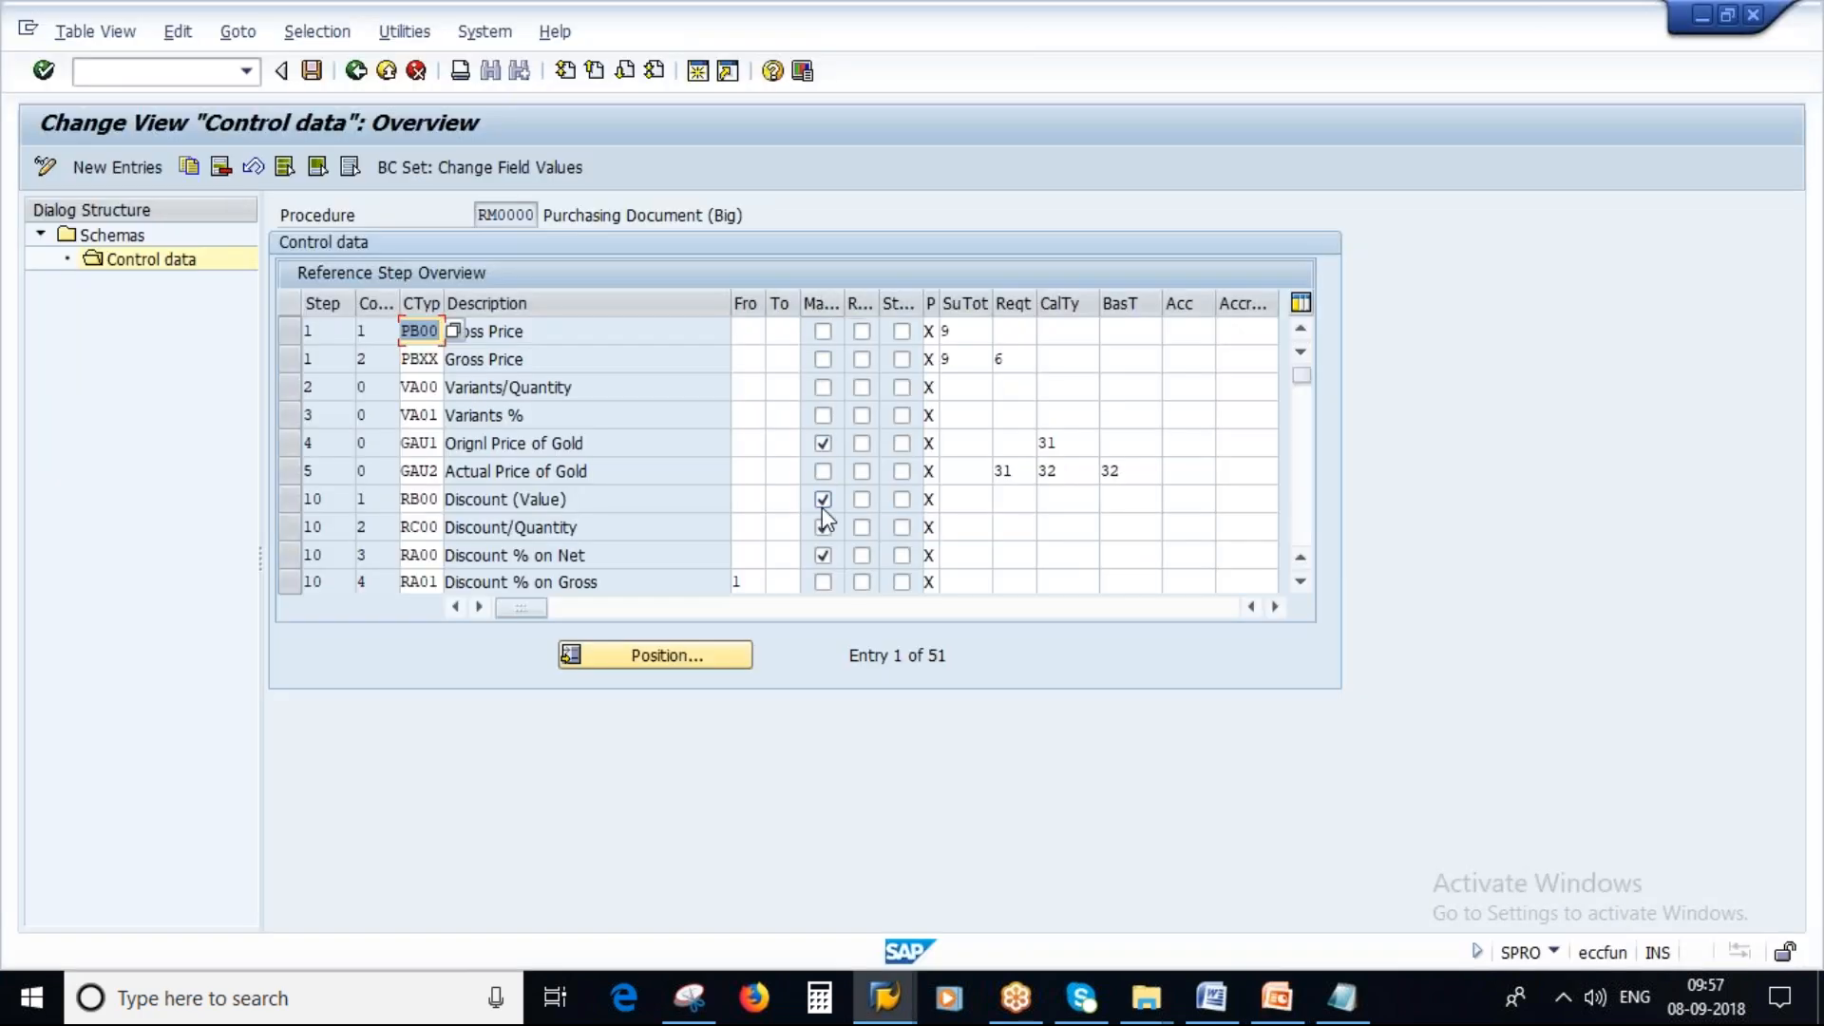
click(822, 555)
Highlight the net price calculation point on the slide and scroll the schema control data to review the statistical column.
key(alt+Tab)
drag(758, 518, 1133, 514)
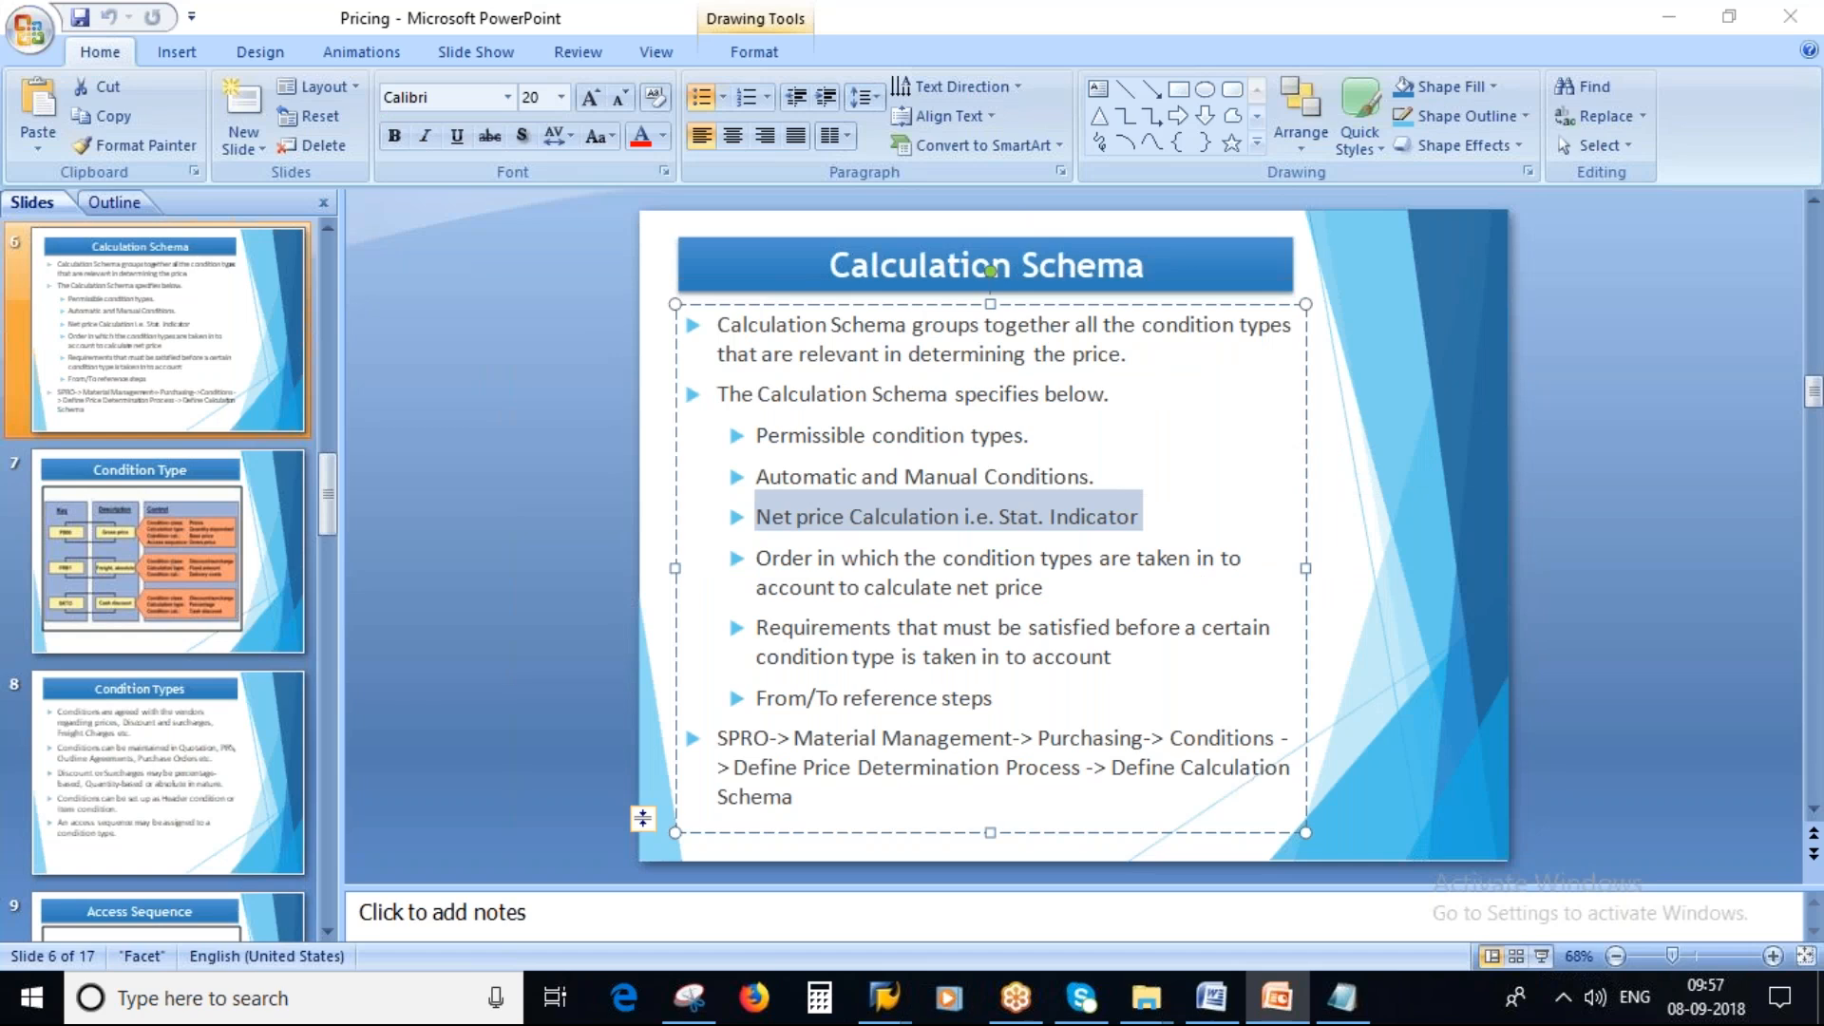
key(alt+Tab)
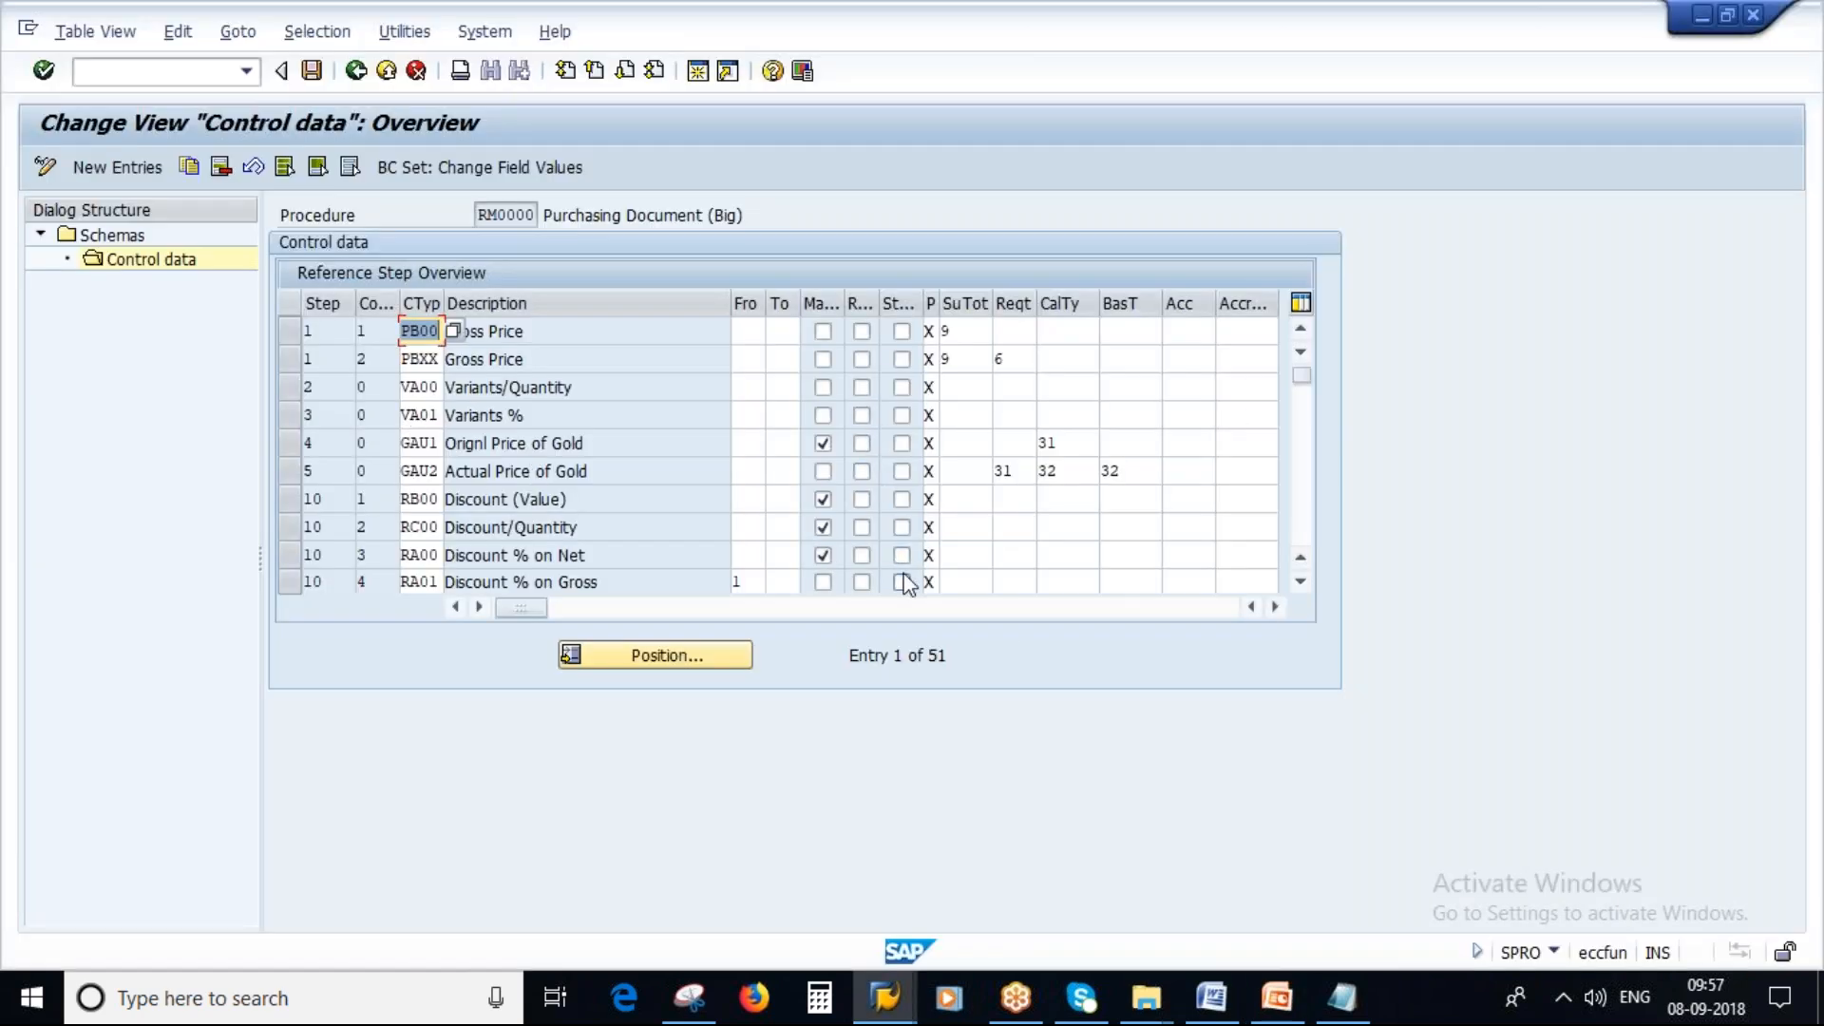
scroll(882, 562, down, 4)
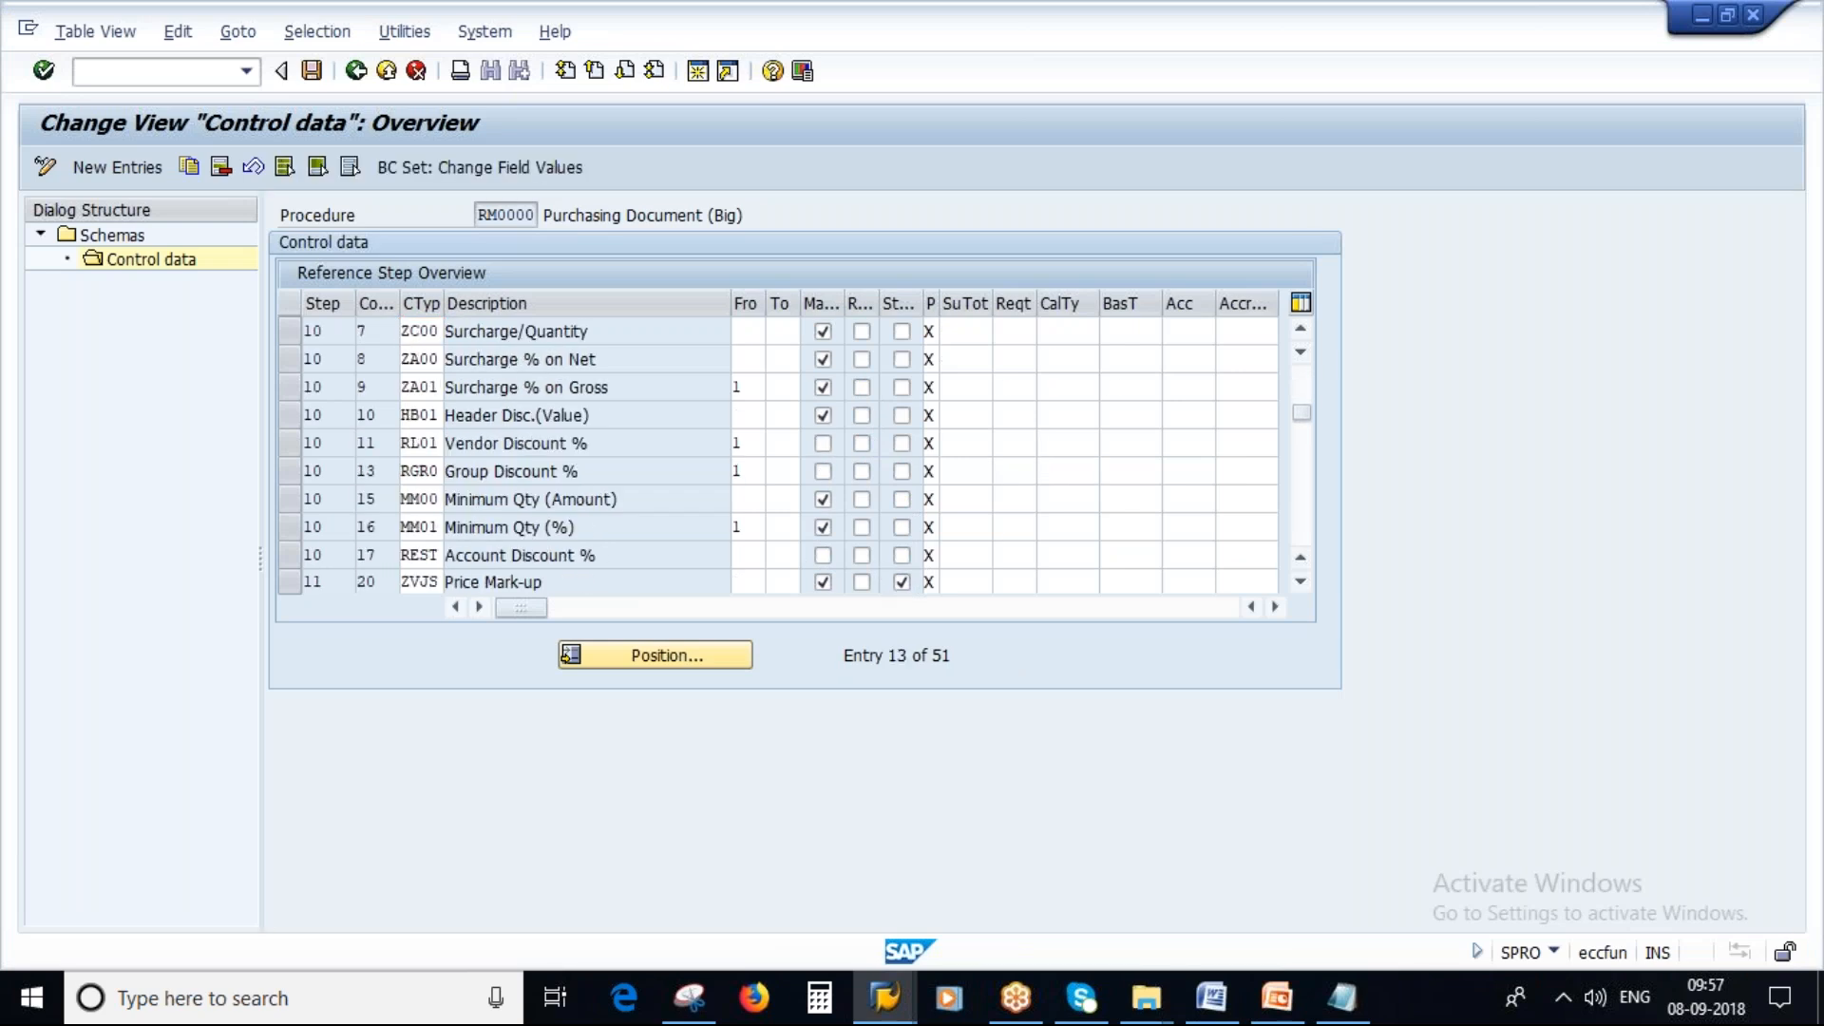
scroll(881, 561, down, 2)
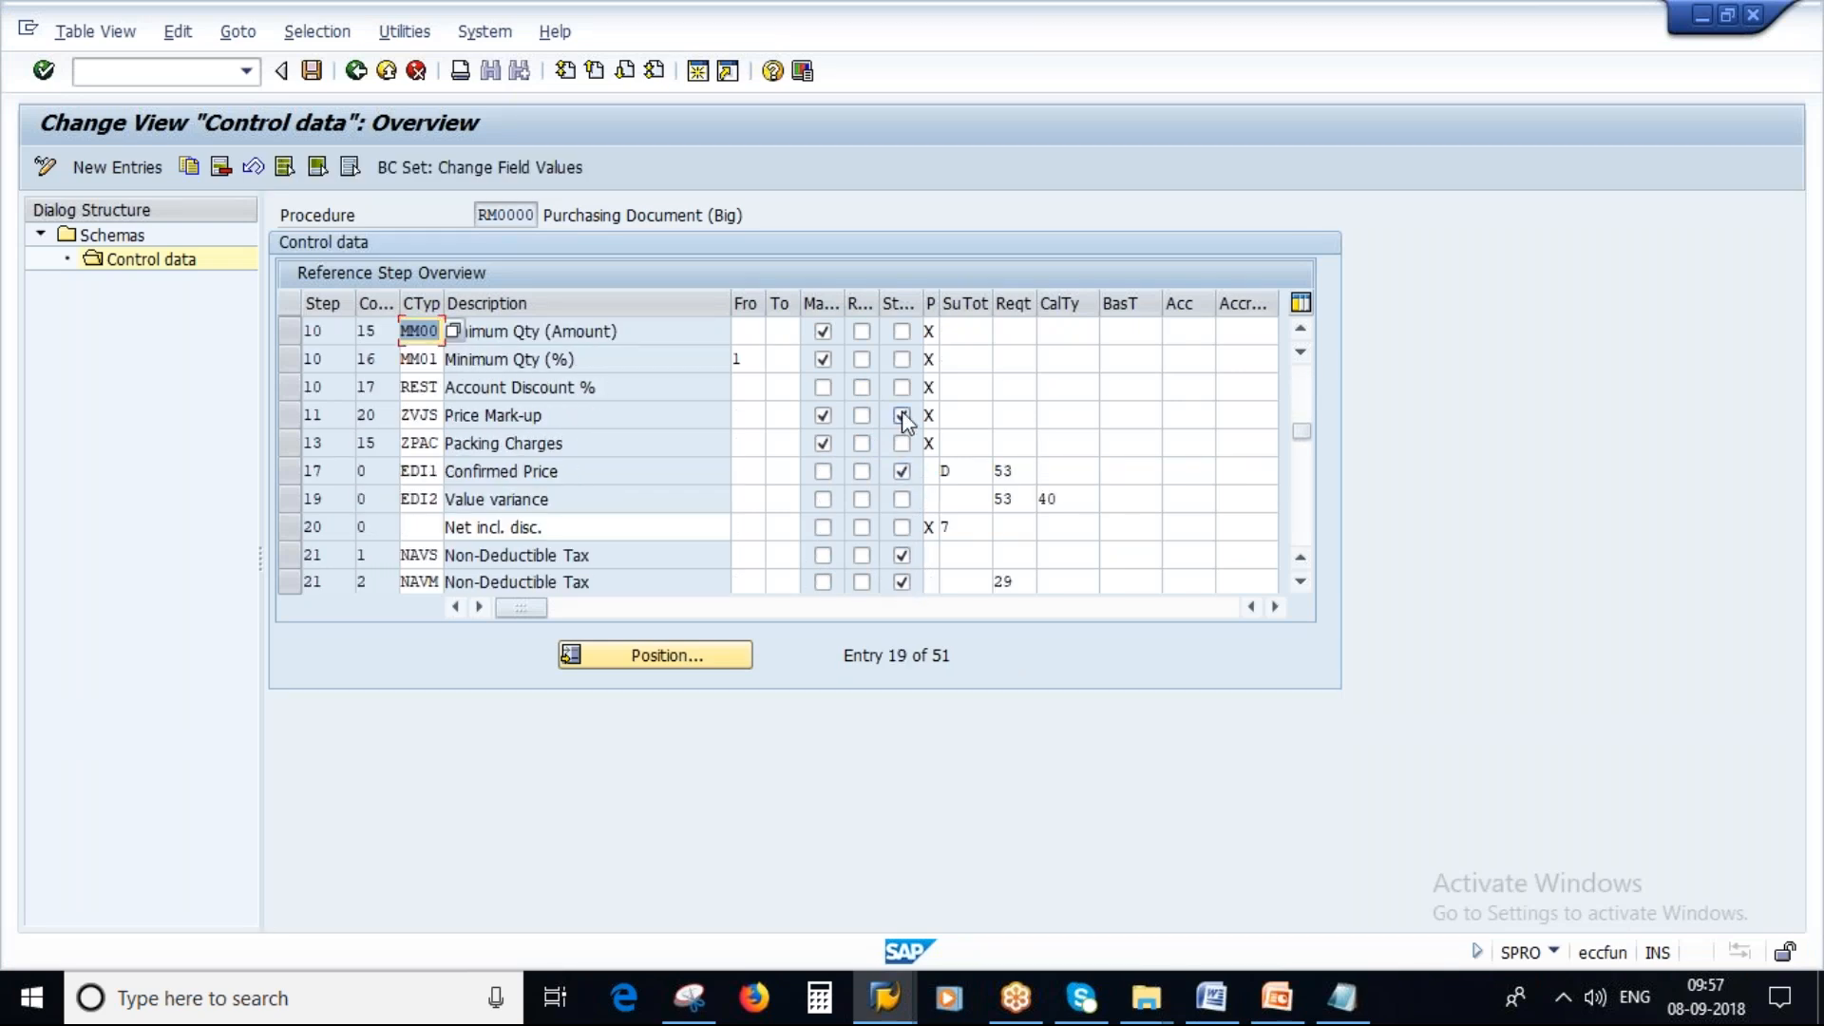
Highlight the condition type order point on the slide and scroll through the schema steps to show their sequence.
key(alt+Tab)
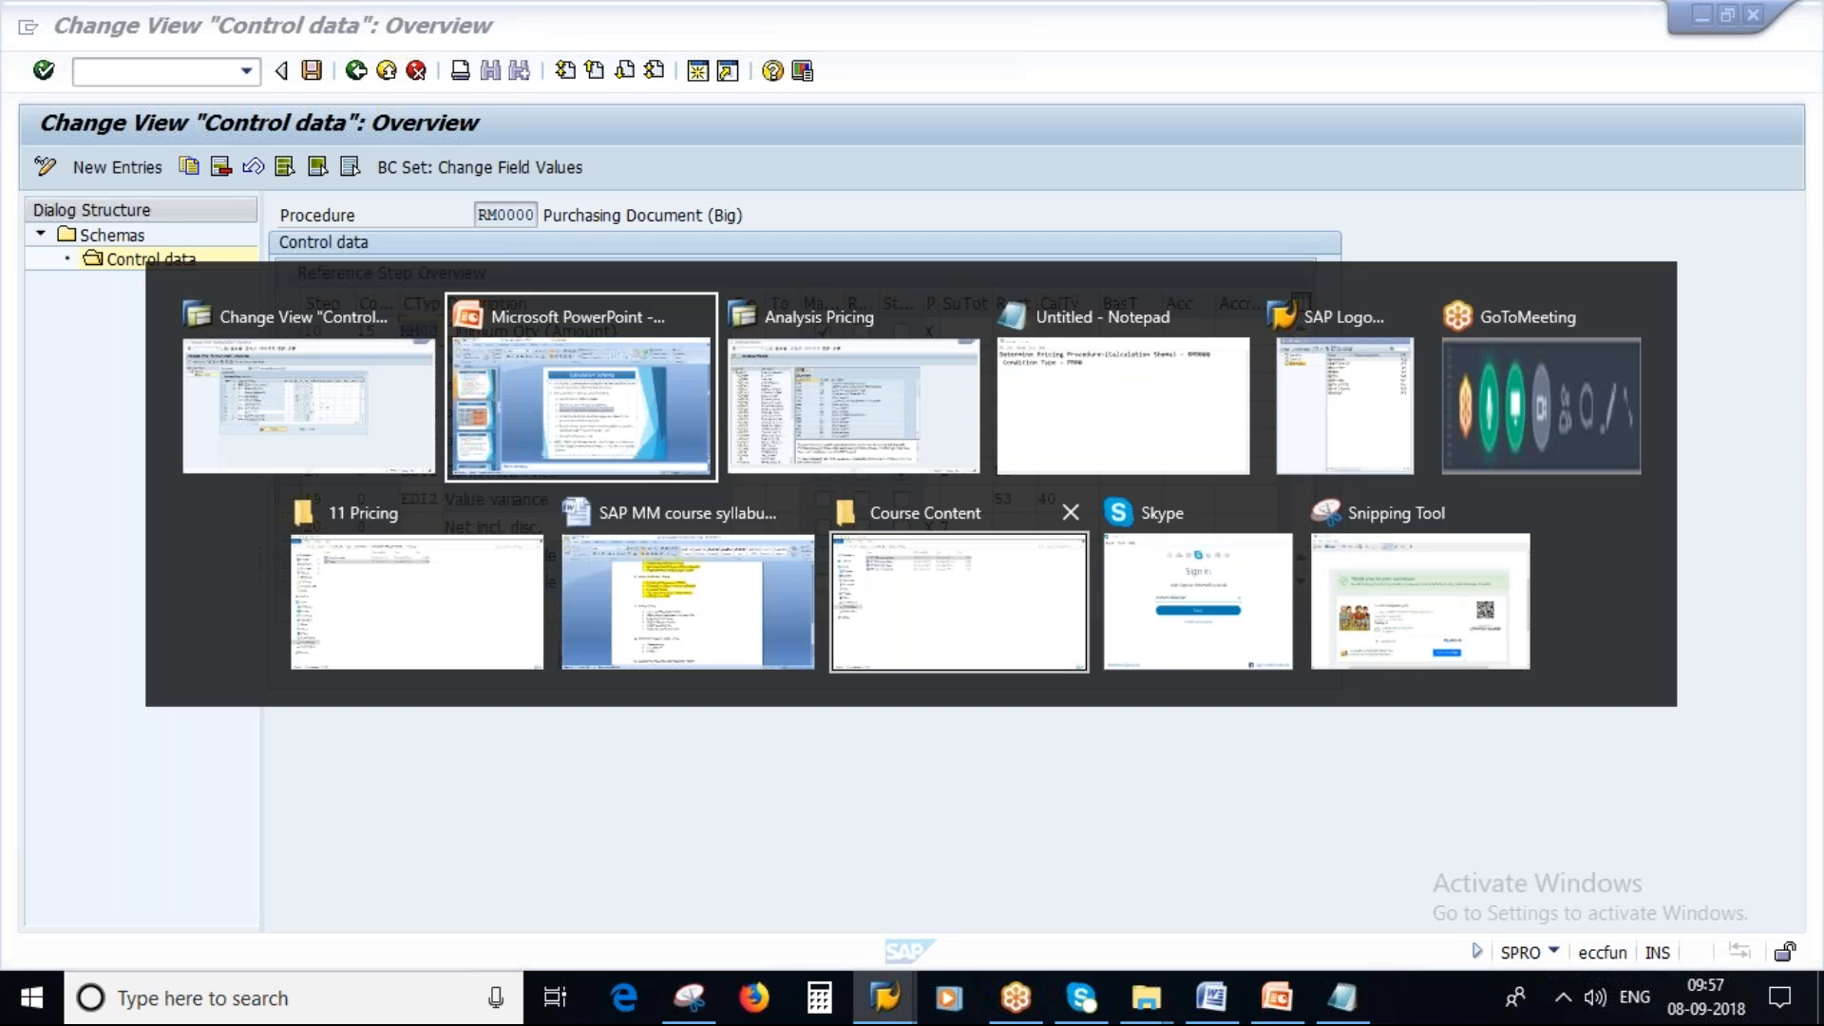
drag(756, 558, 1195, 559)
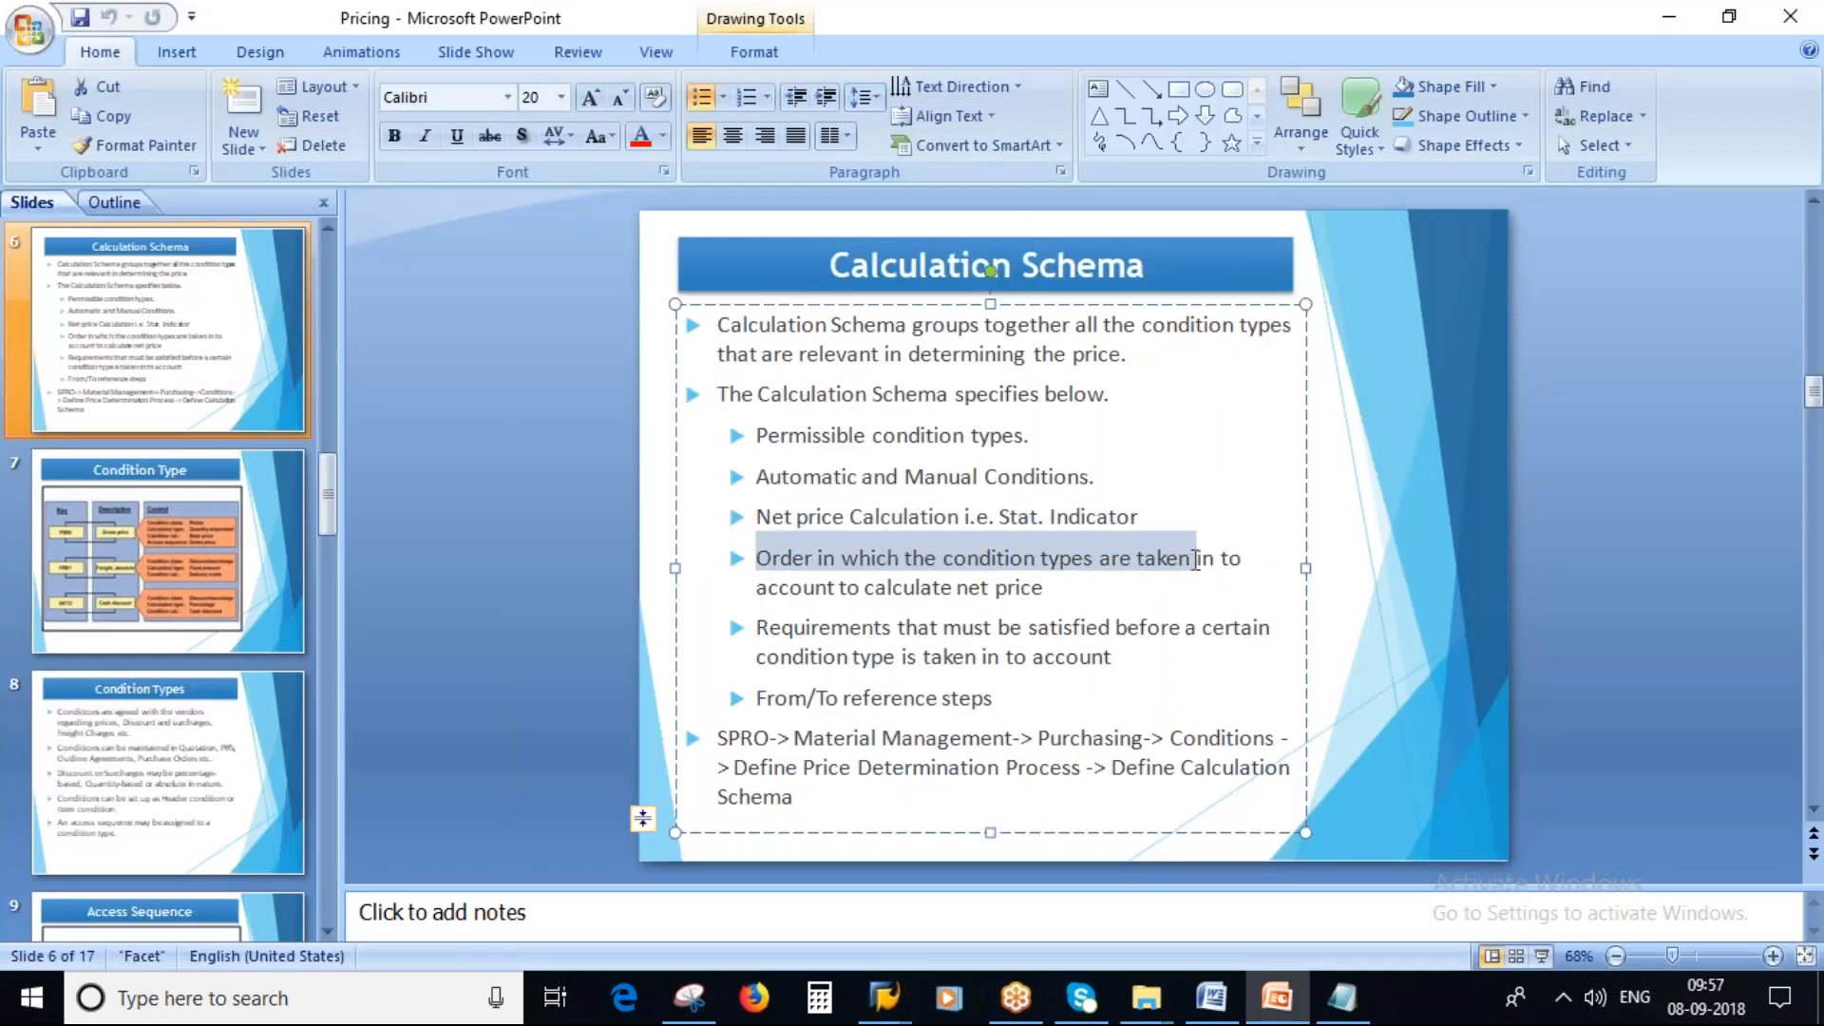
click(769, 588)
drag(758, 589, 1043, 589)
key(alt+Tab)
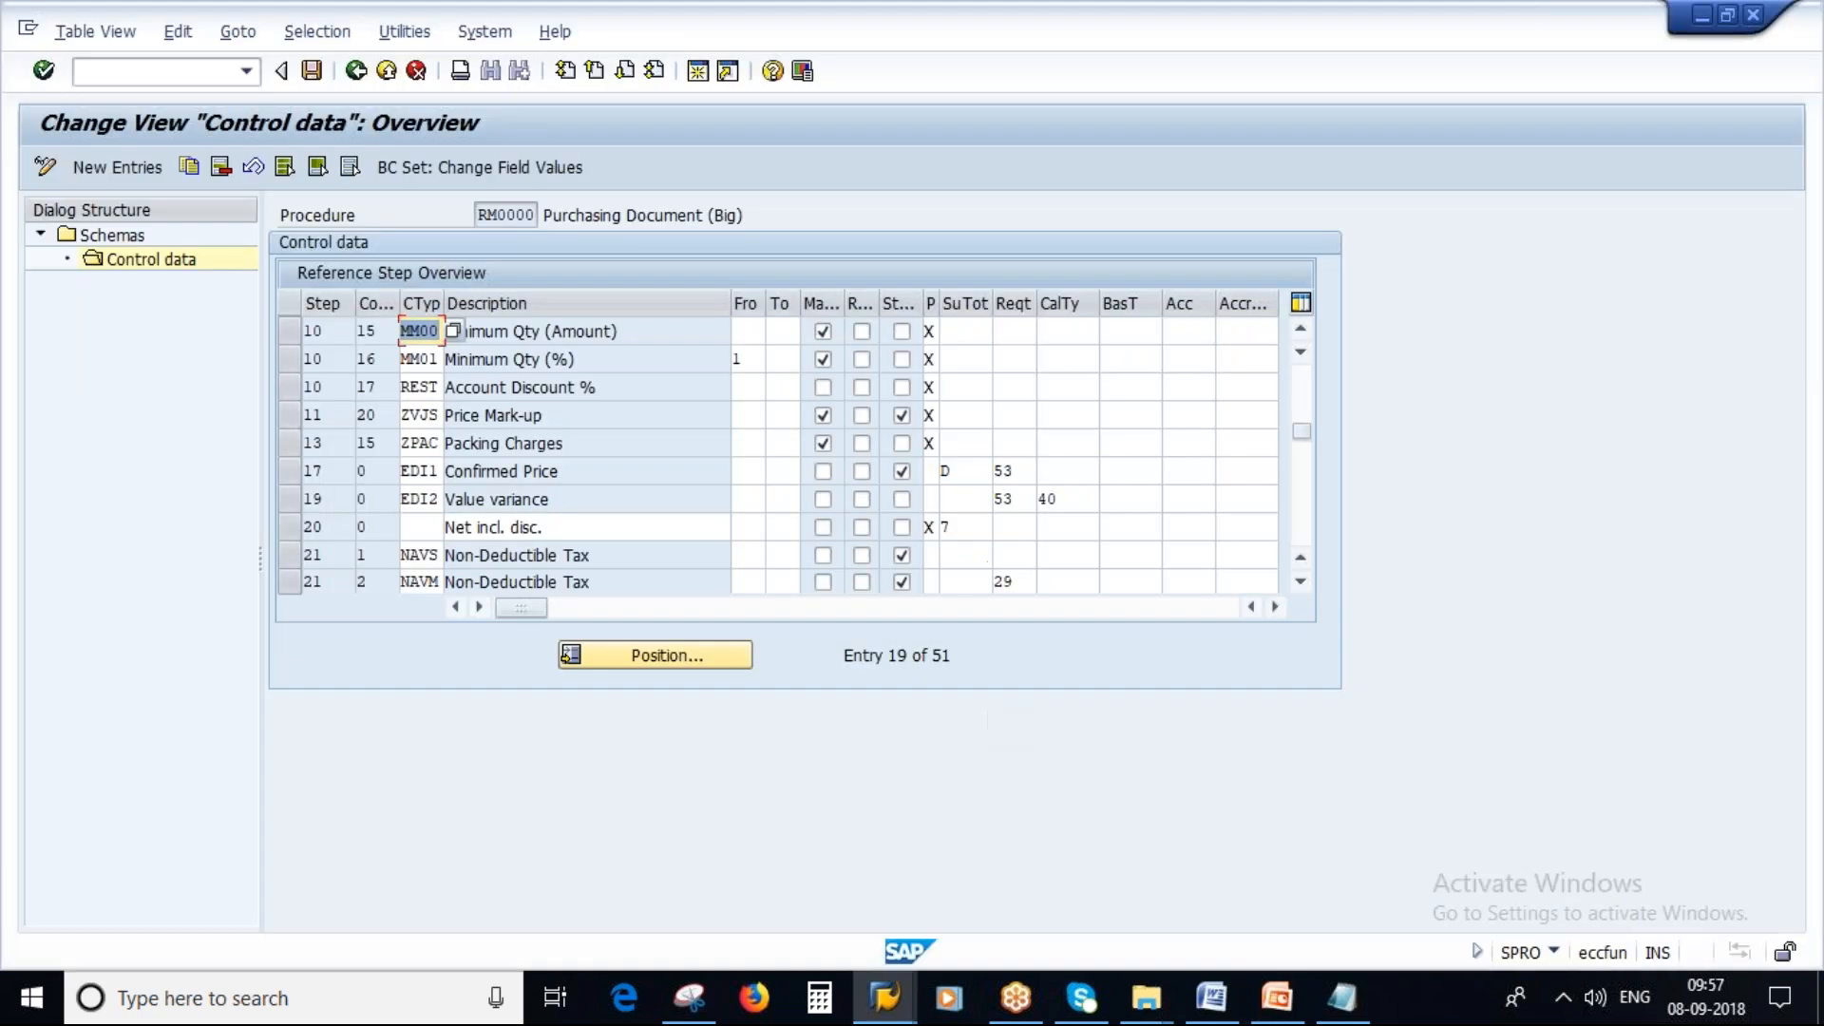
scroll(1301, 466, down, 3)
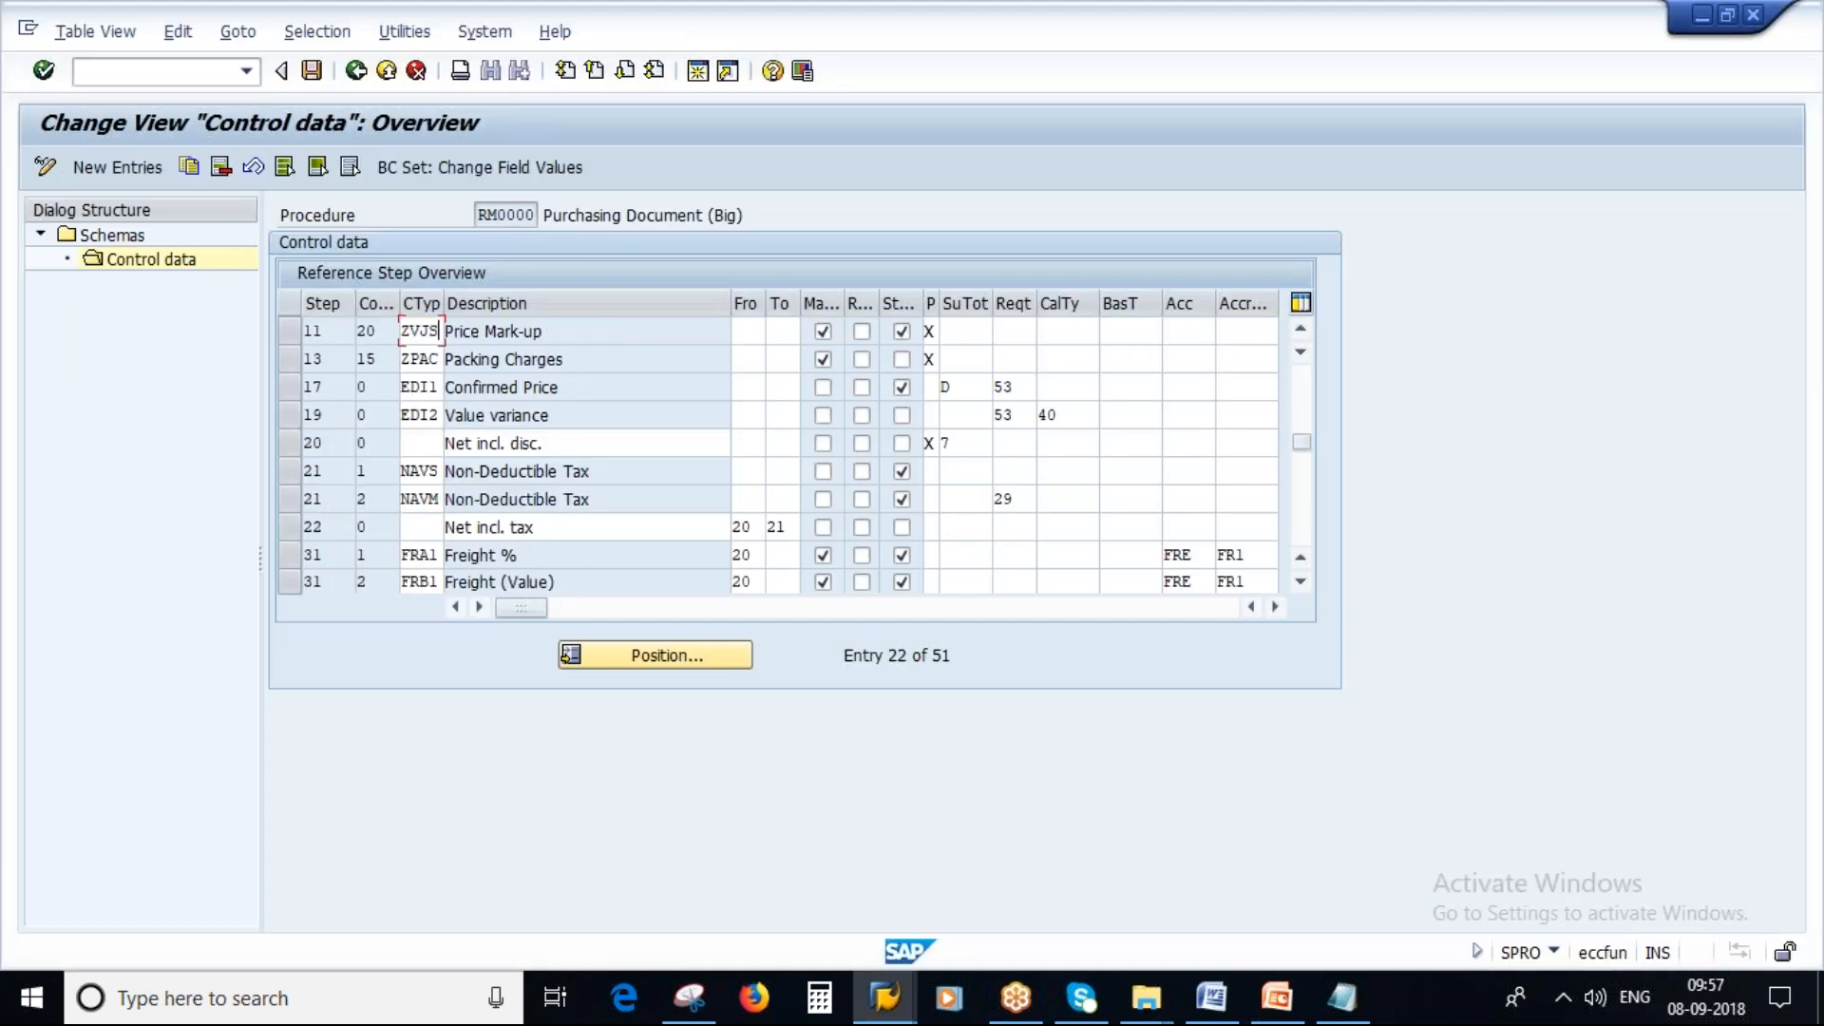
drag(1299, 459, 1300, 375)
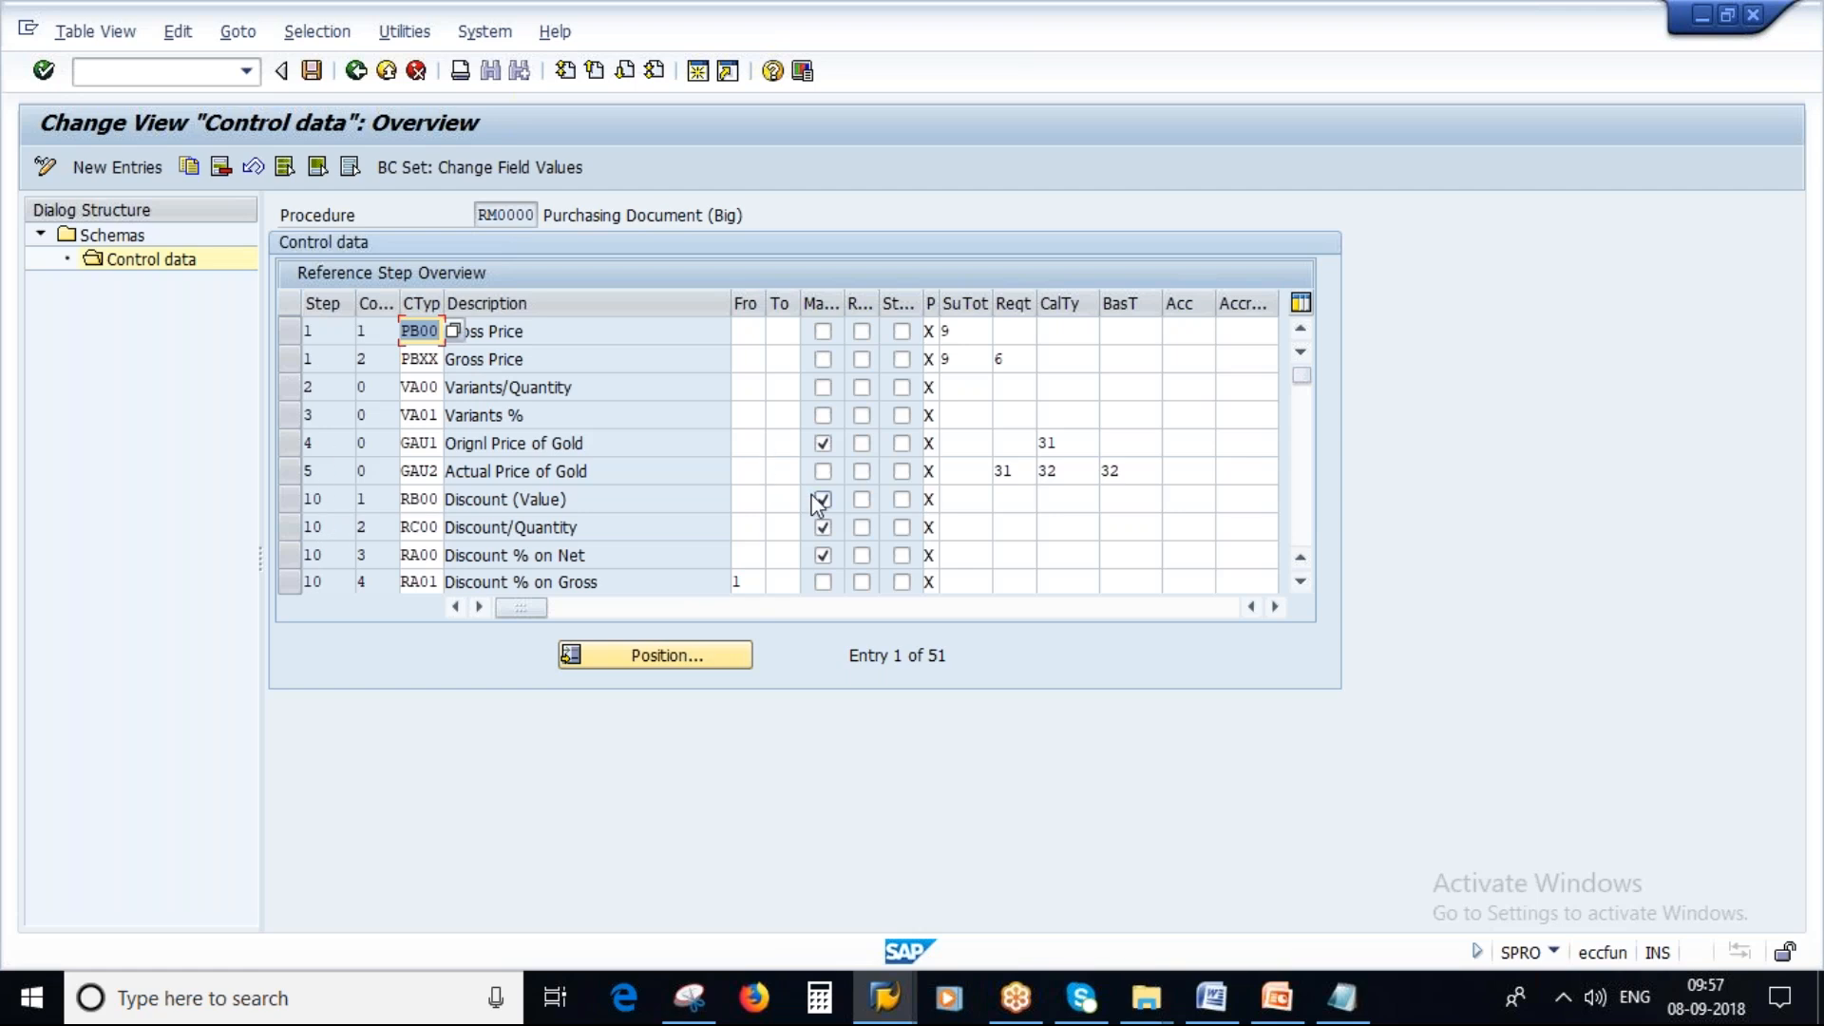
Highlight the requirements point on the slide and point out the requirement entries in the schema's Reqt column.
key(alt+Tab)
click(768, 626)
drag(768, 627, 1273, 629)
drag(757, 657, 1111, 657)
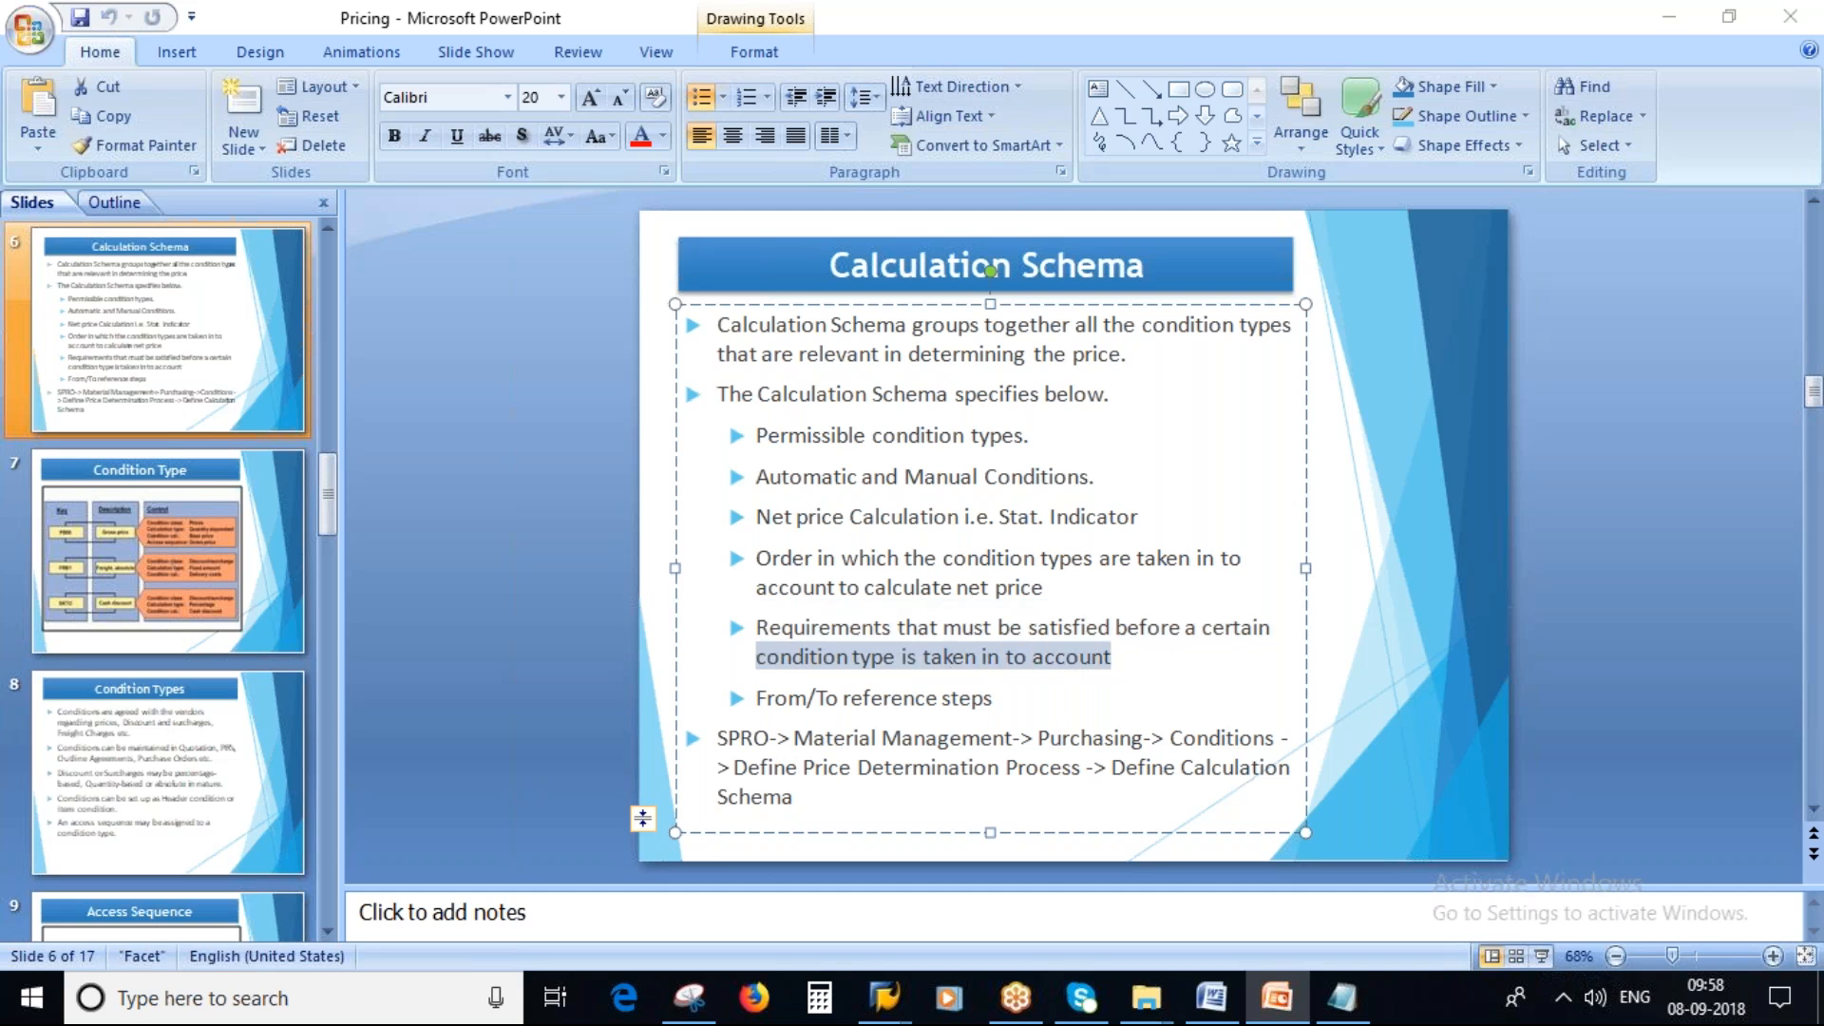
key(alt+Tab)
click(1005, 357)
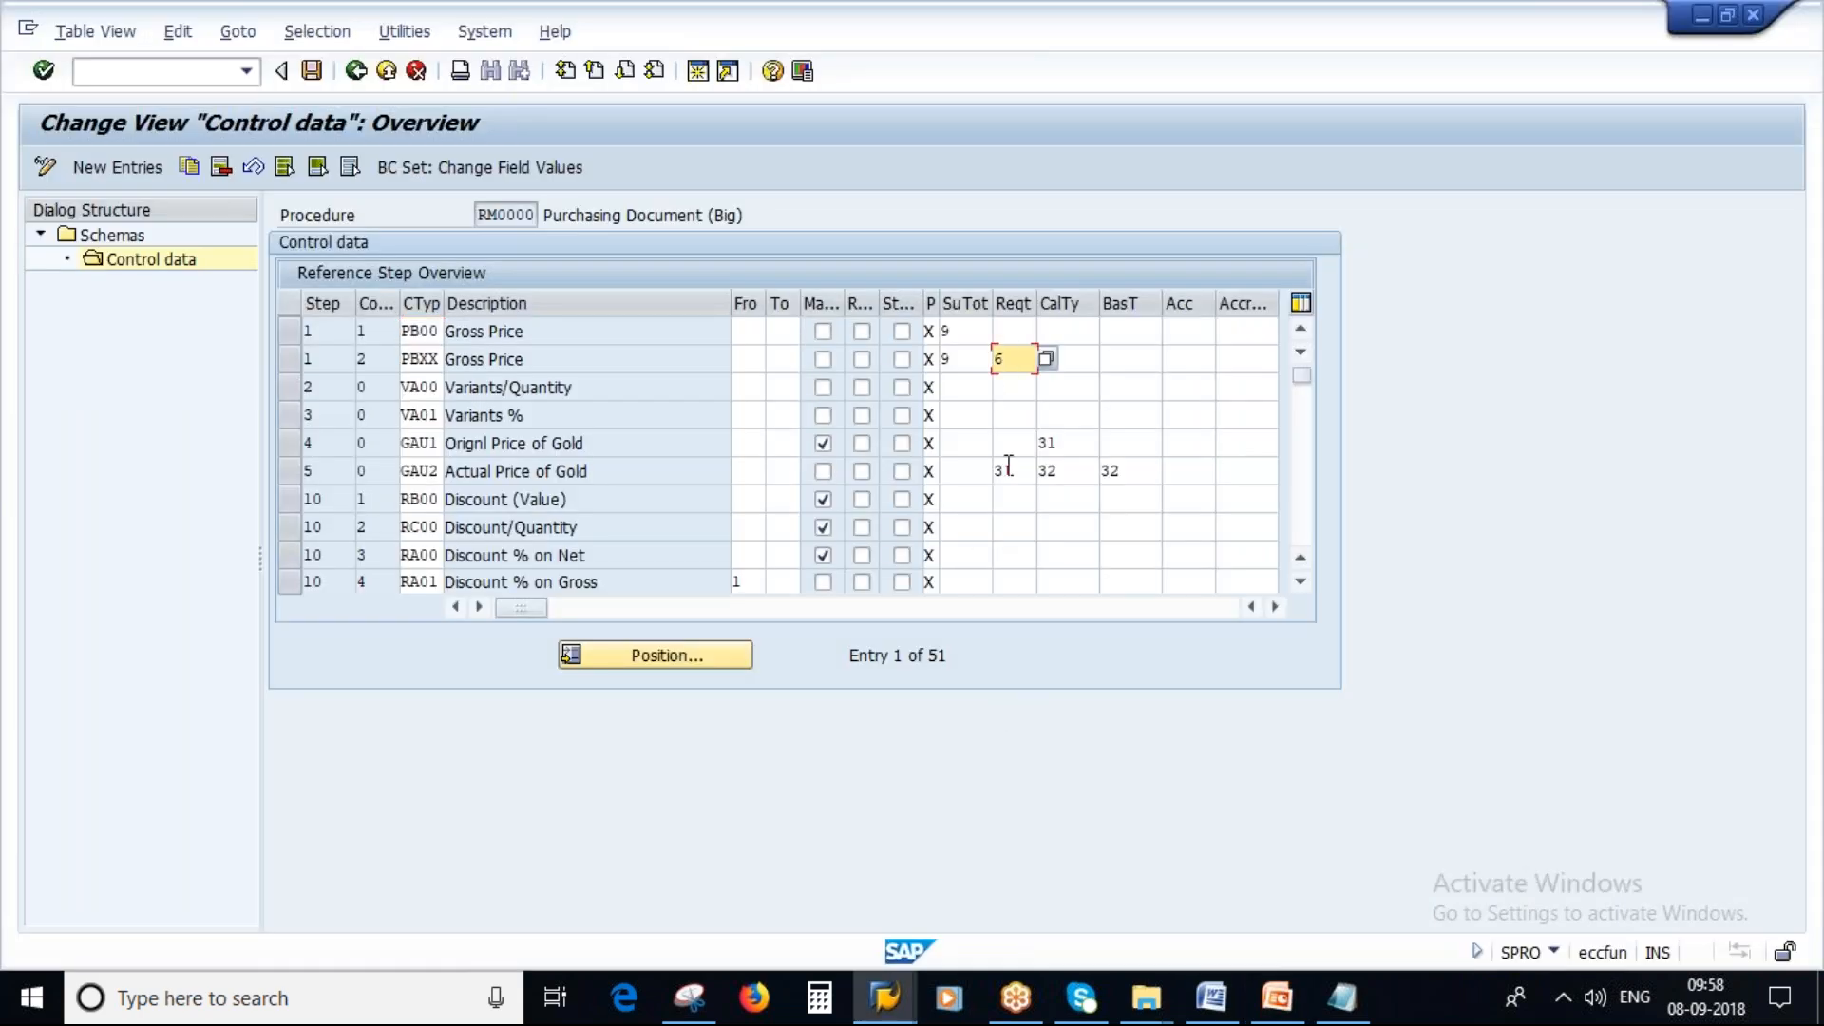
click(1005, 469)
click(1024, 356)
Highlight the From/To reference steps point on the slide and locate the From and To values of the Net incl. tax step.
key(alt+Tab)
drag(766, 699, 980, 691)
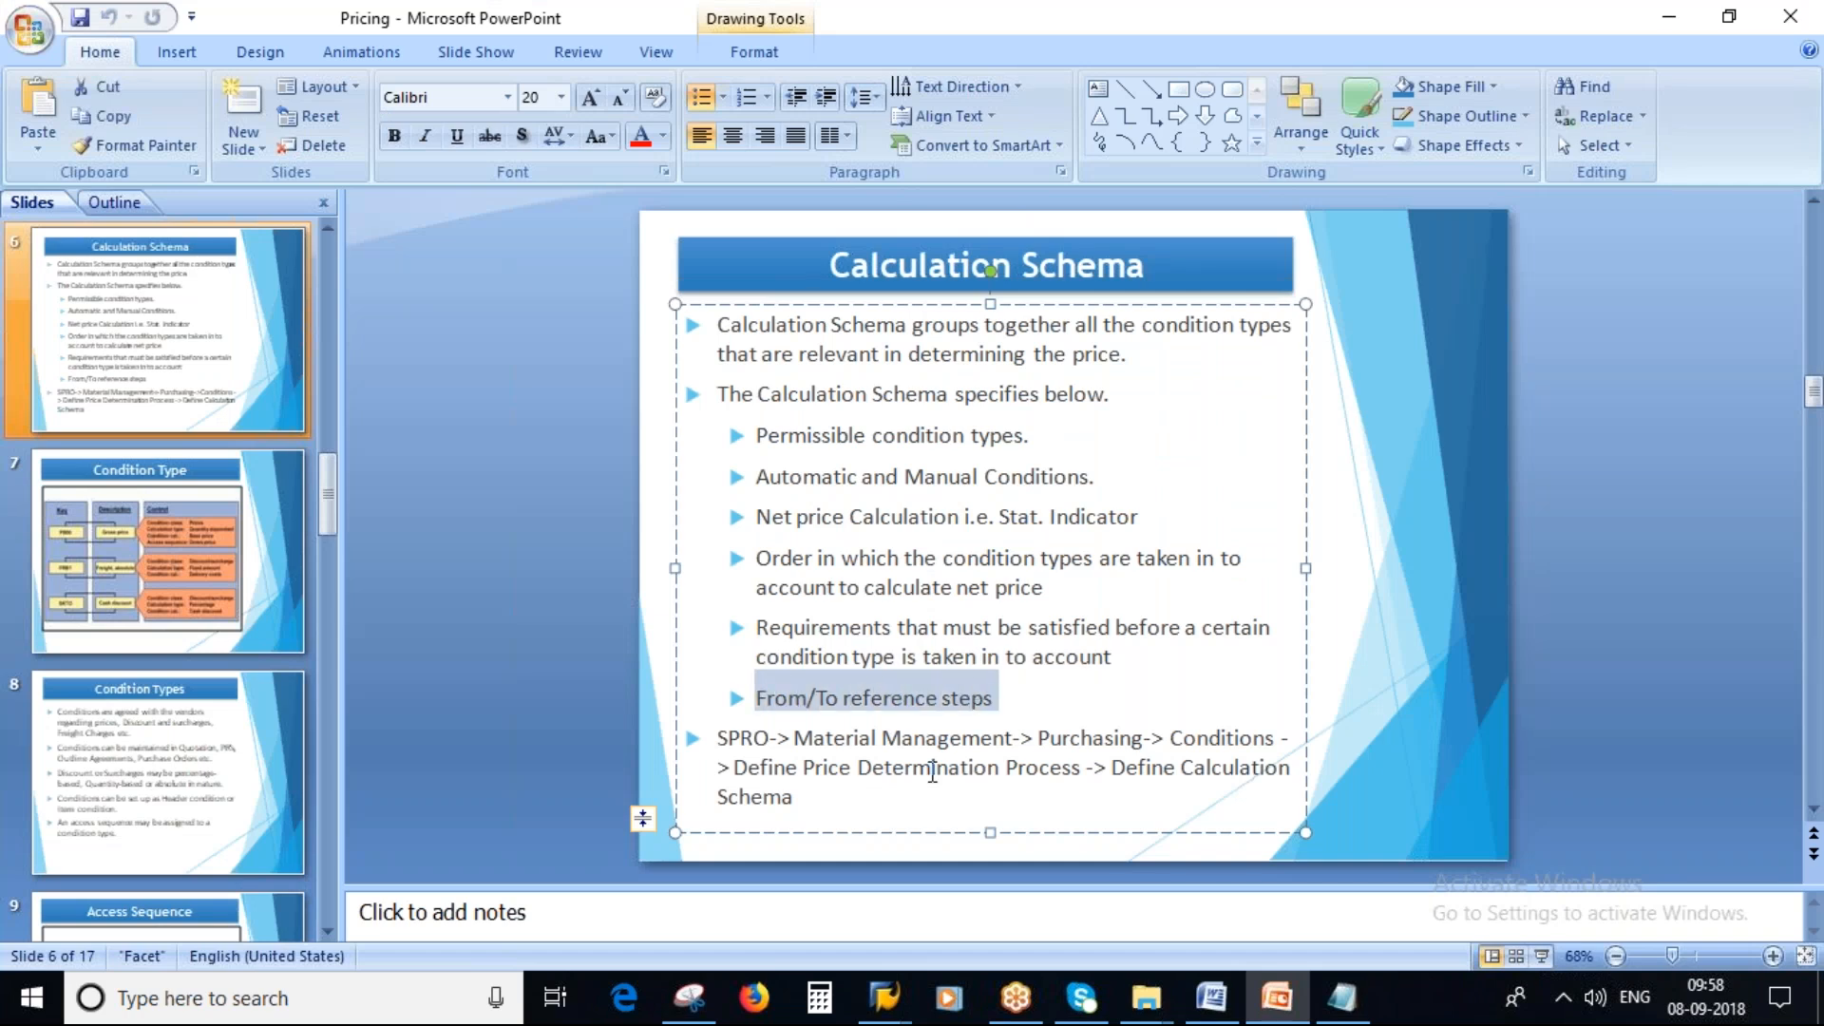
key(alt+Tab)
scroll(772, 510, down, 1)
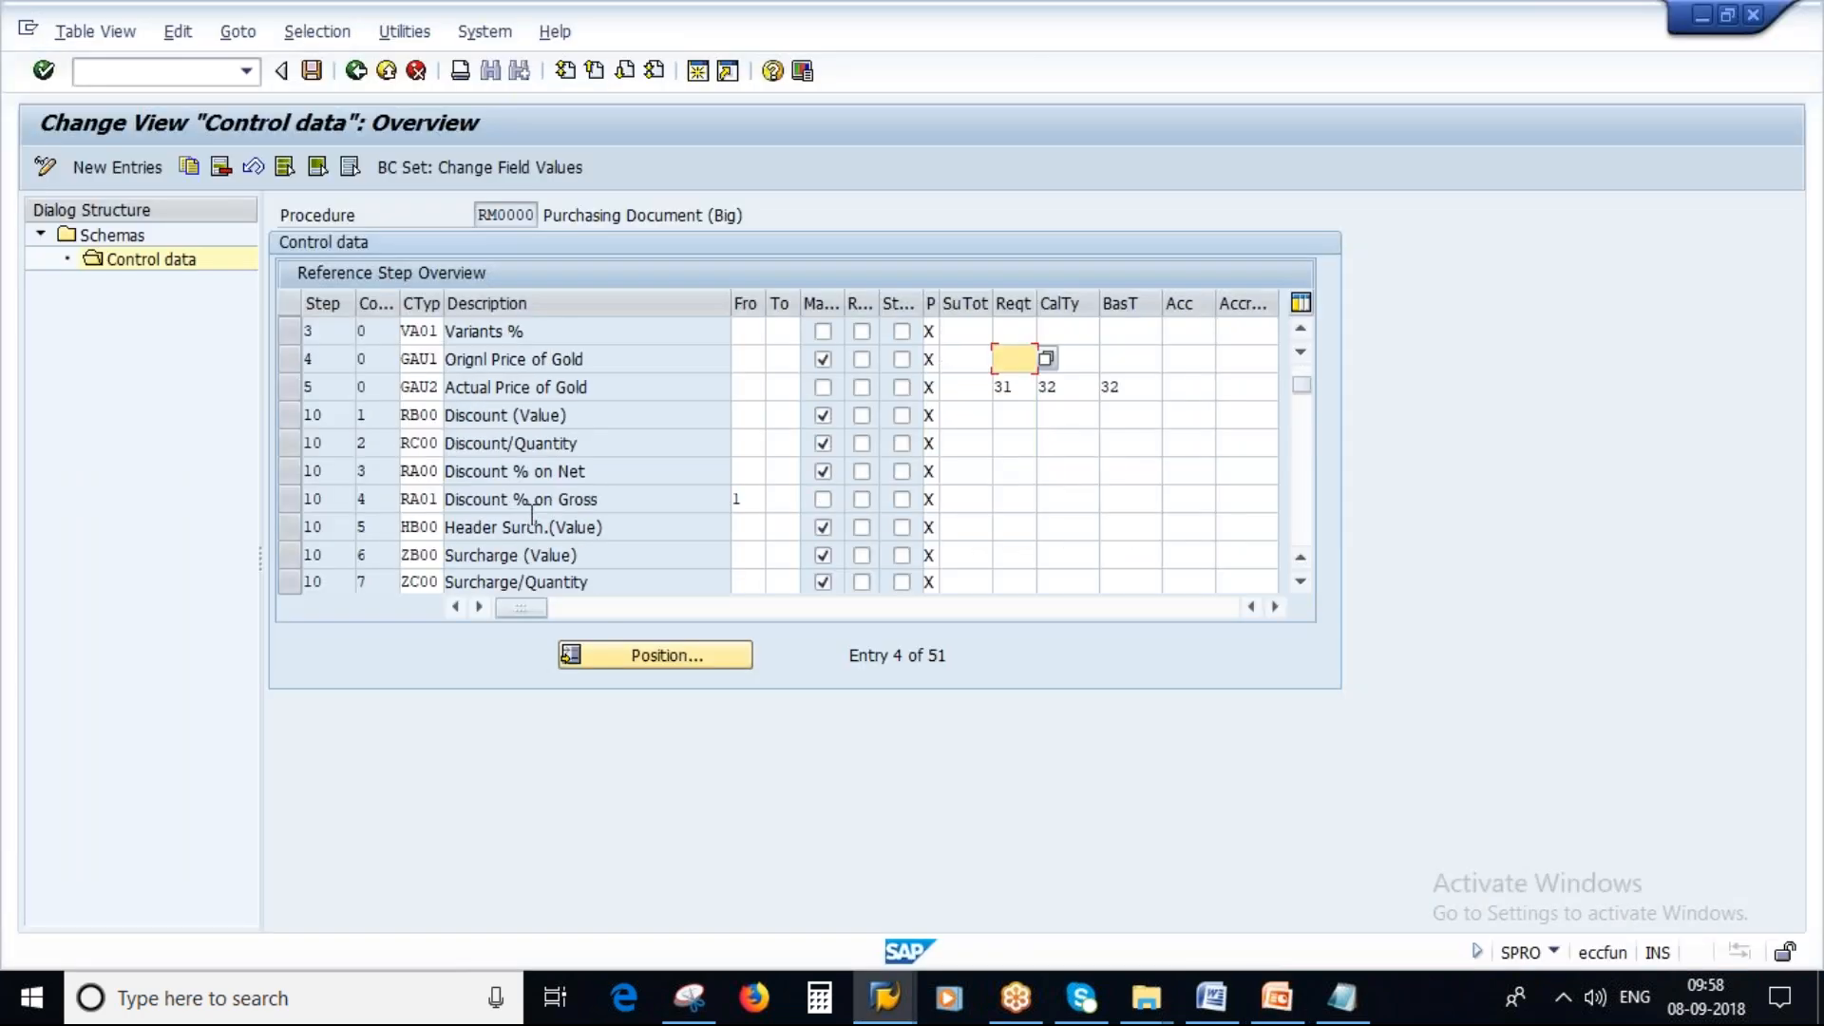
scroll(773, 510, down, 2)
scroll(773, 510, down, 2)
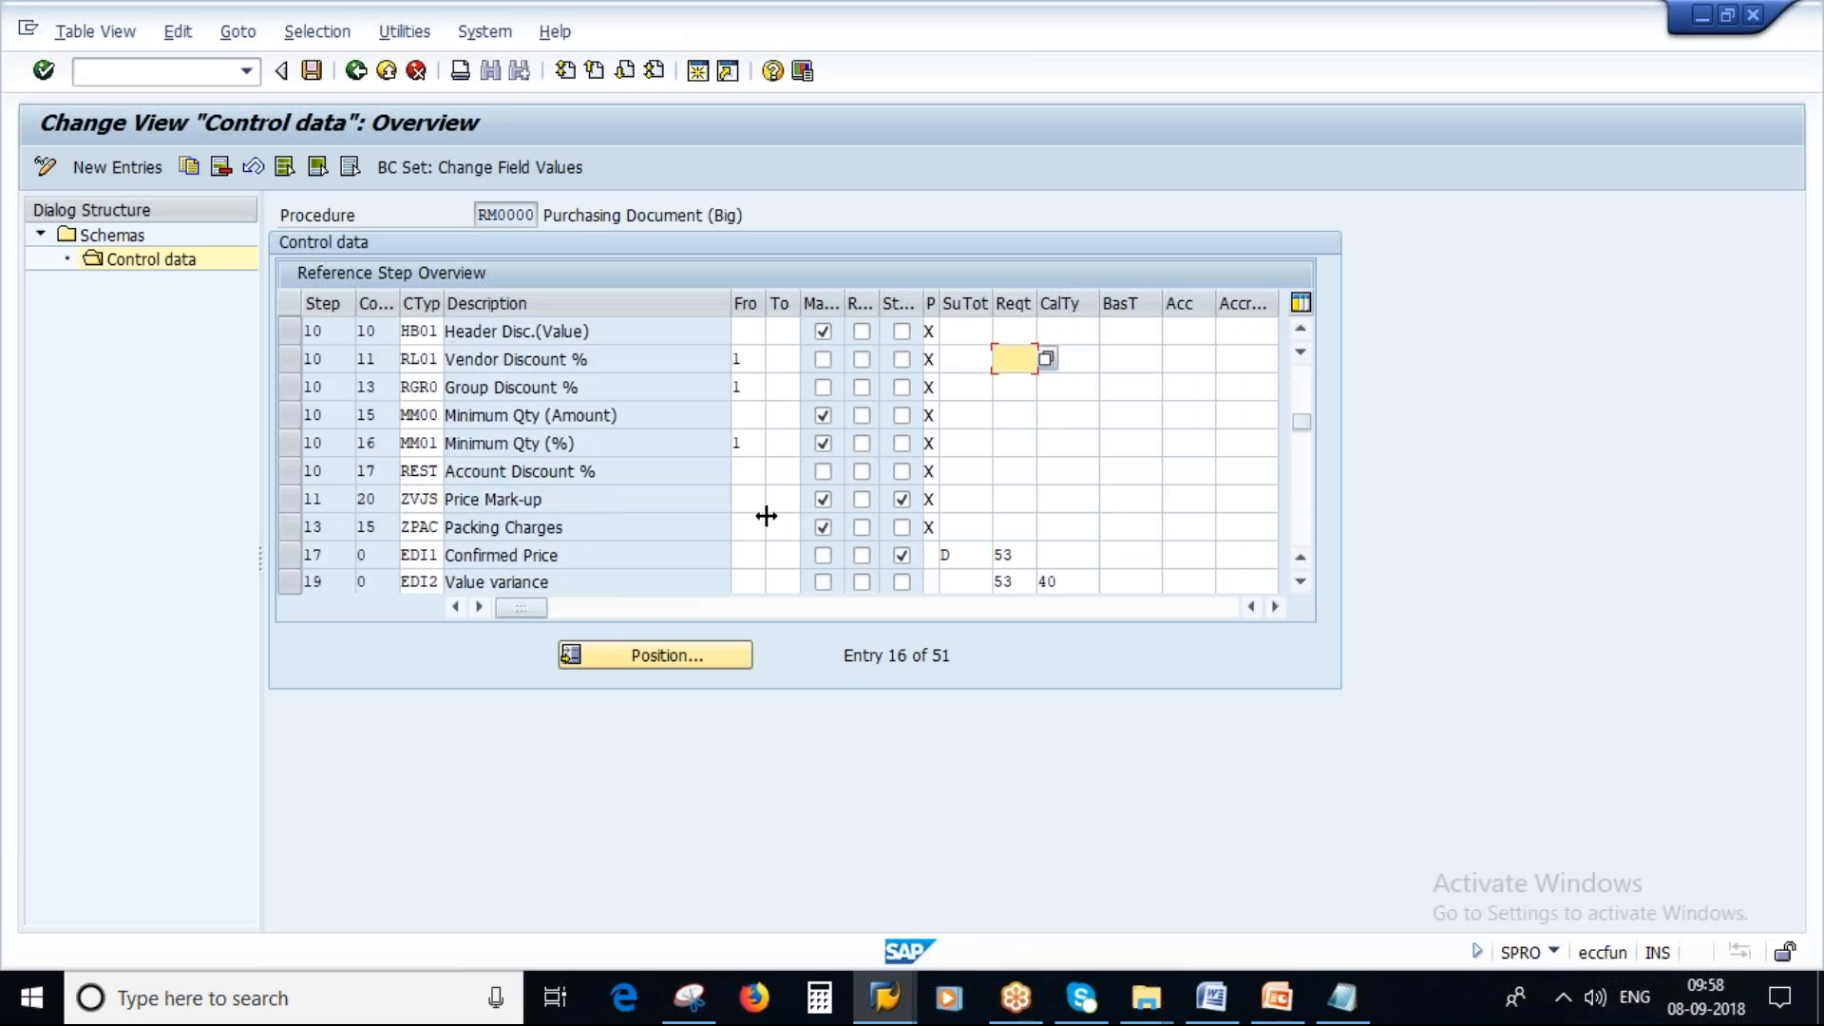
scroll(817, 526, down, 2)
scroll(674, 529, down, 5)
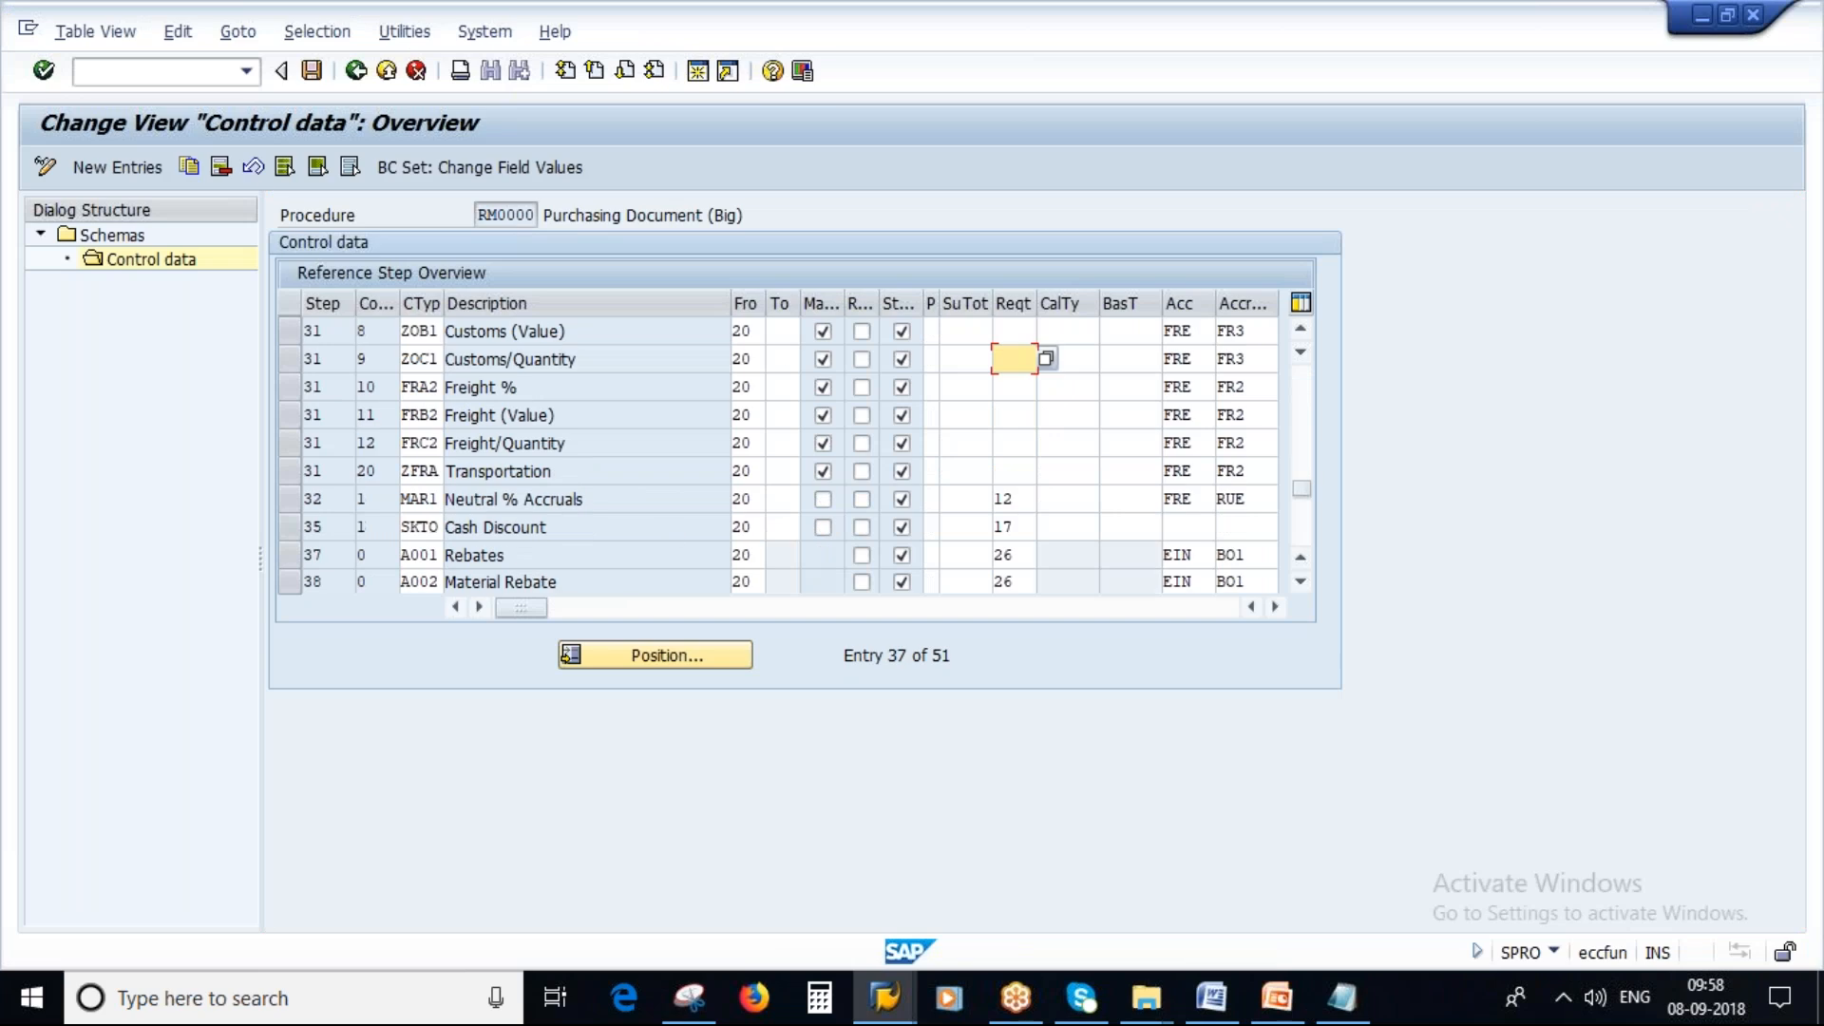
scroll(755, 446, up, 3)
click(759, 367)
click(776, 361)
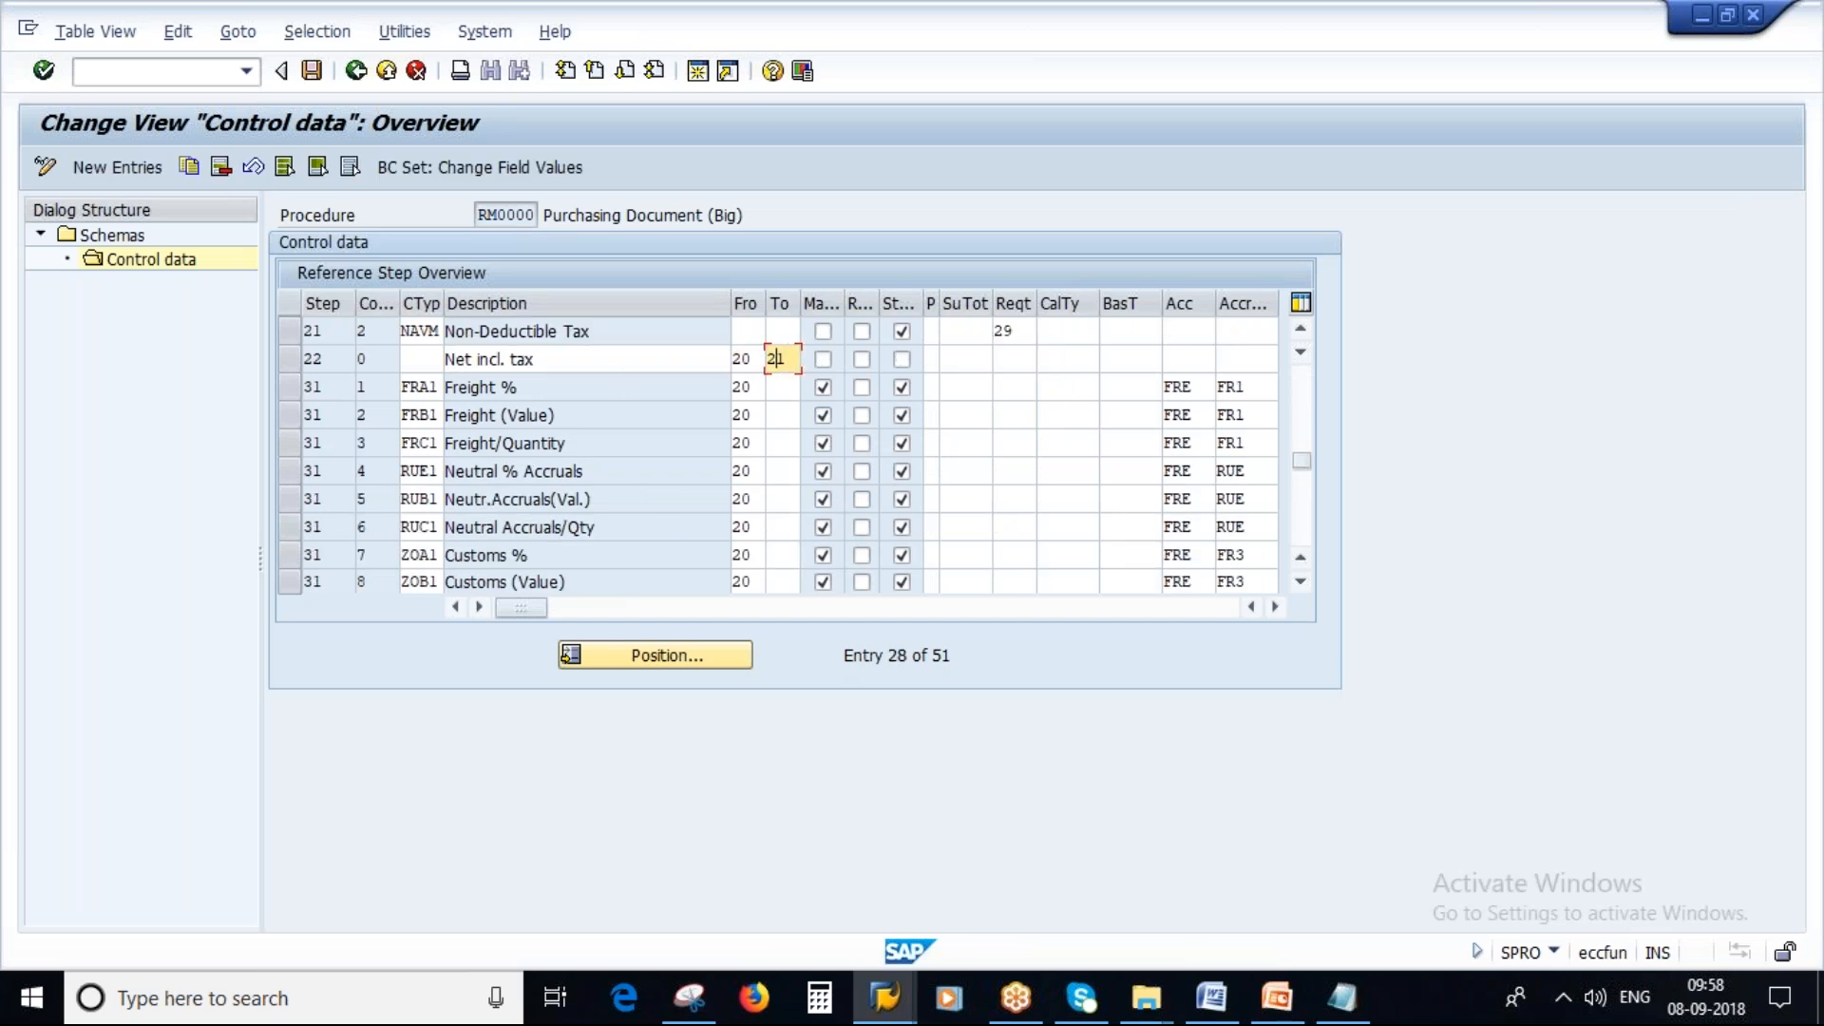
Highlight the SPRO menu path for Define Calculation Schema on the slide.
key(alt+Tab)
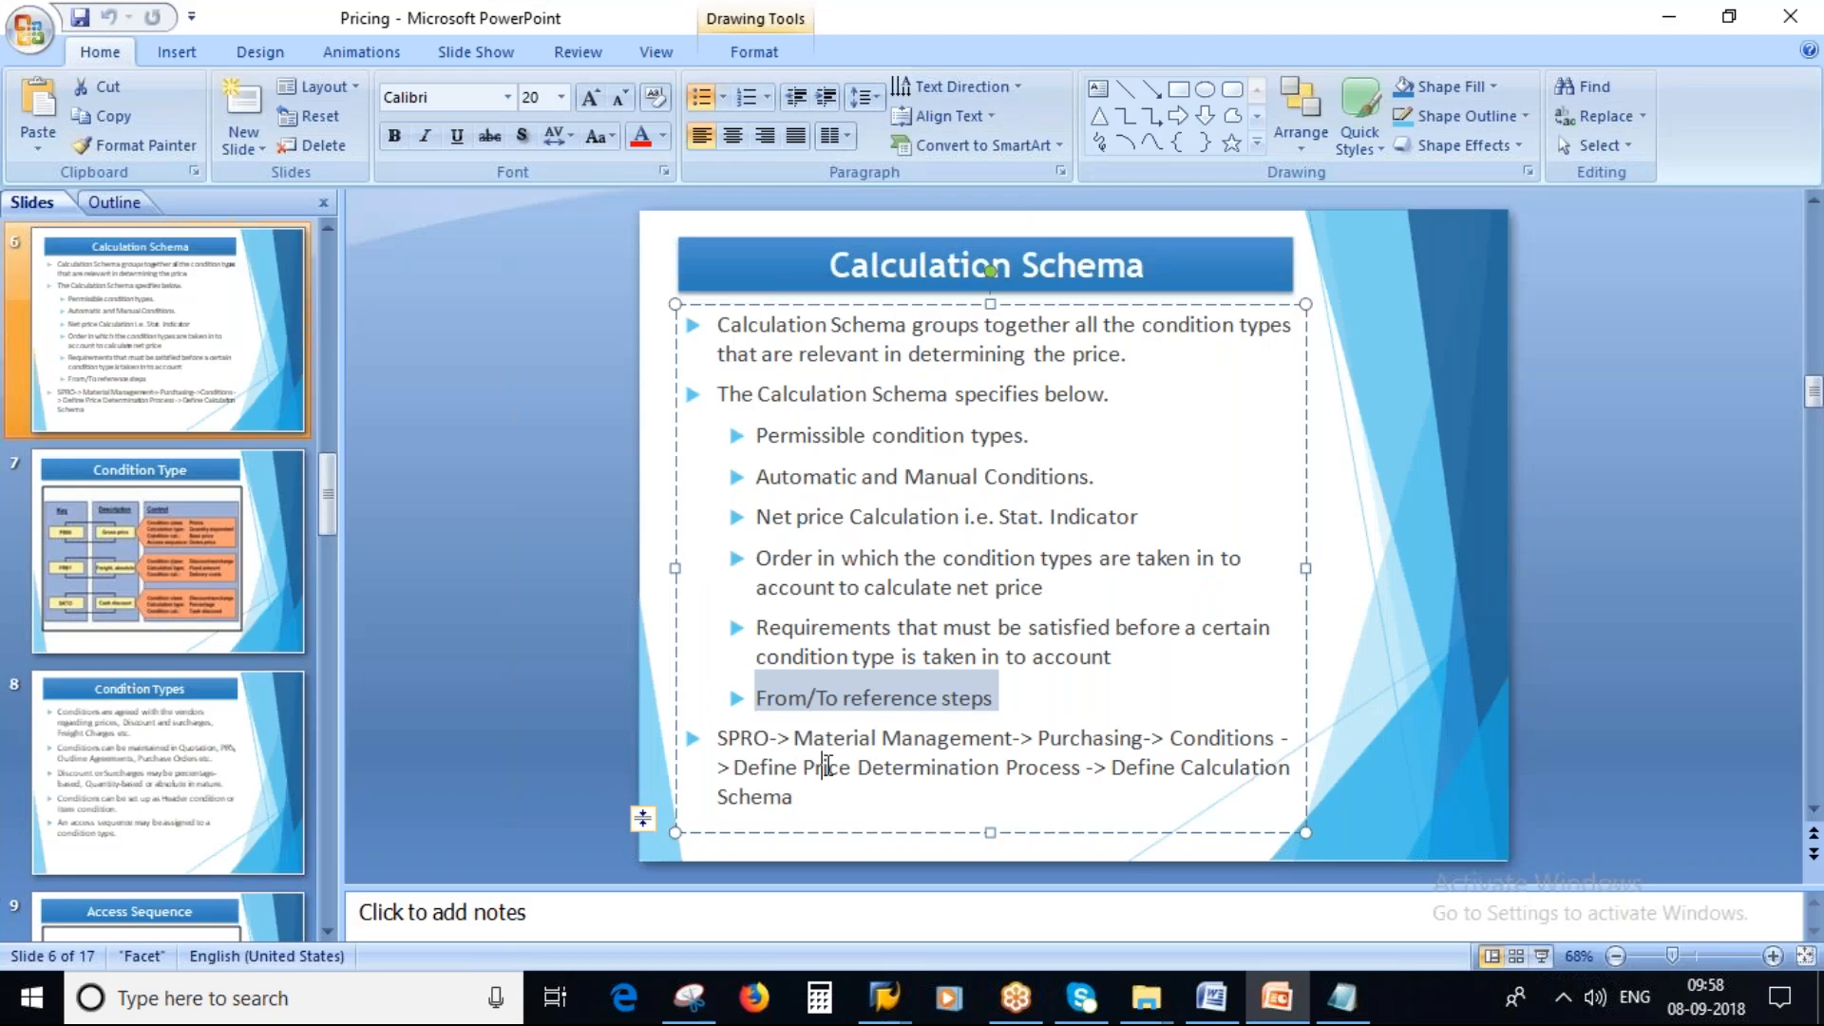
click(822, 767)
drag(722, 739, 792, 799)
click(750, 796)
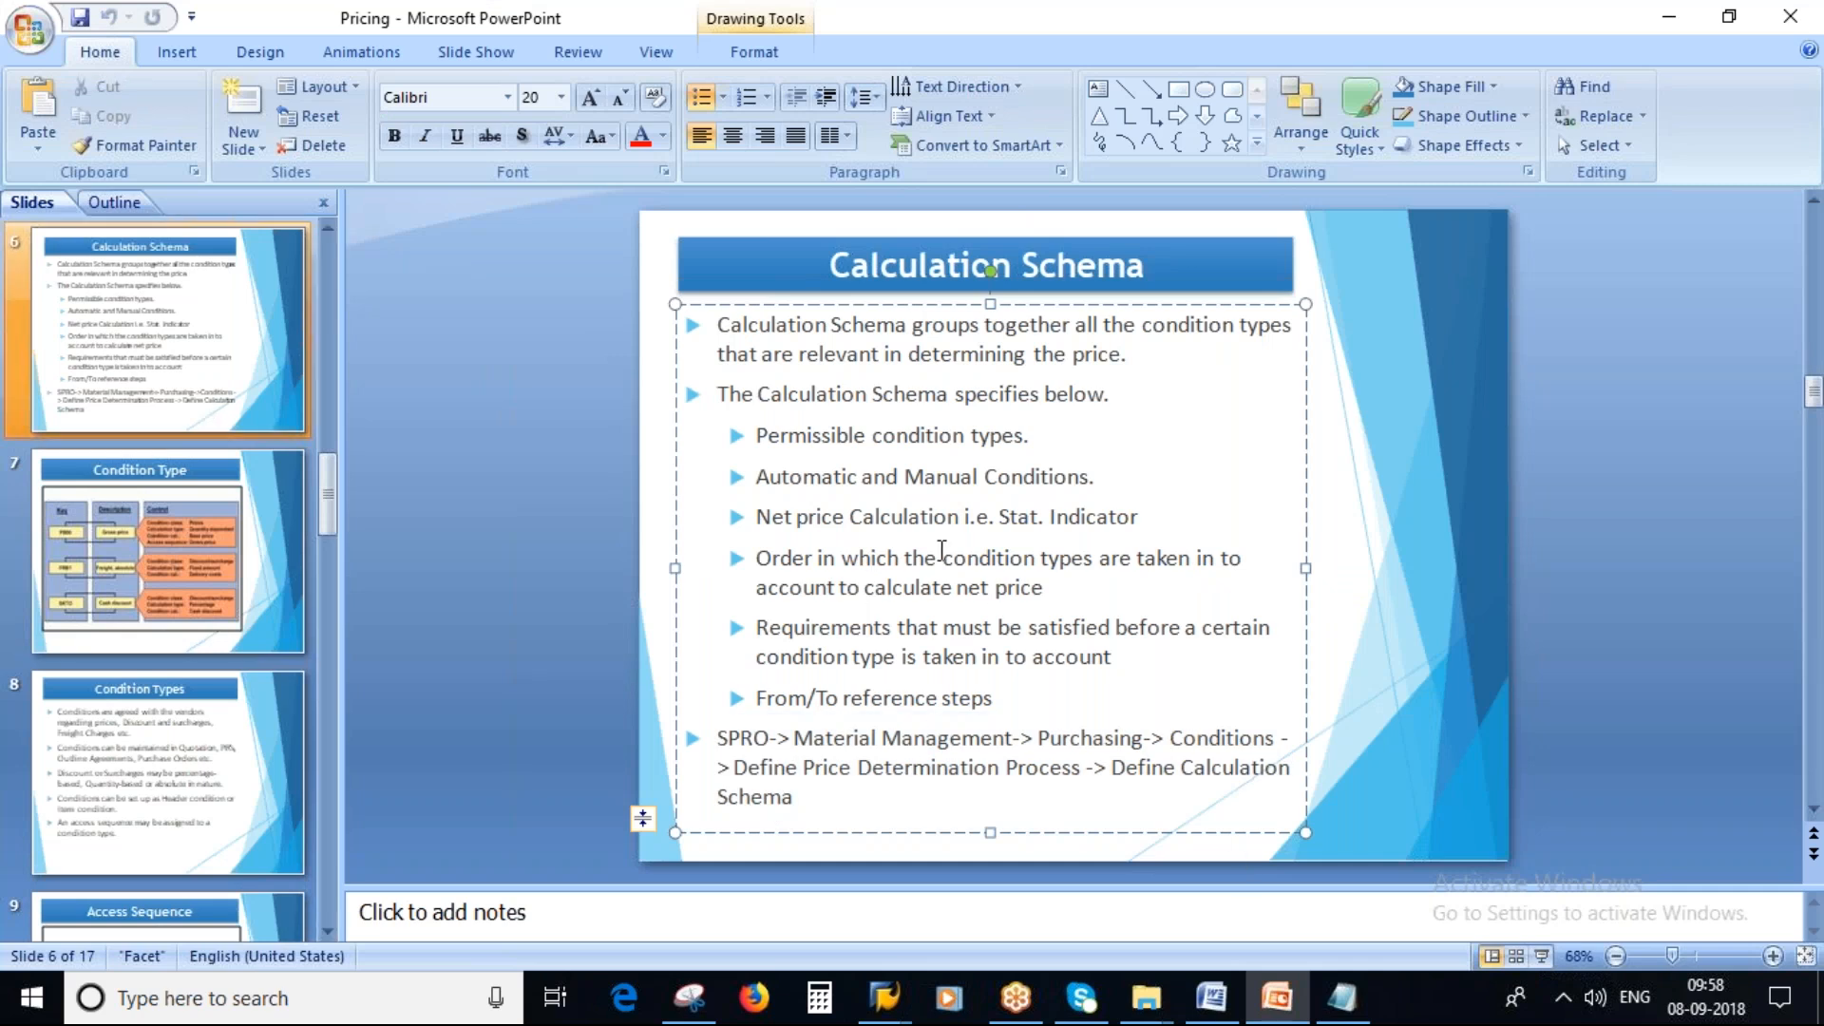
Switch to the Notepad notes and highlight condition type PB00.
click(1341, 998)
drag(1178, 241, 1305, 245)
click(385, 281)
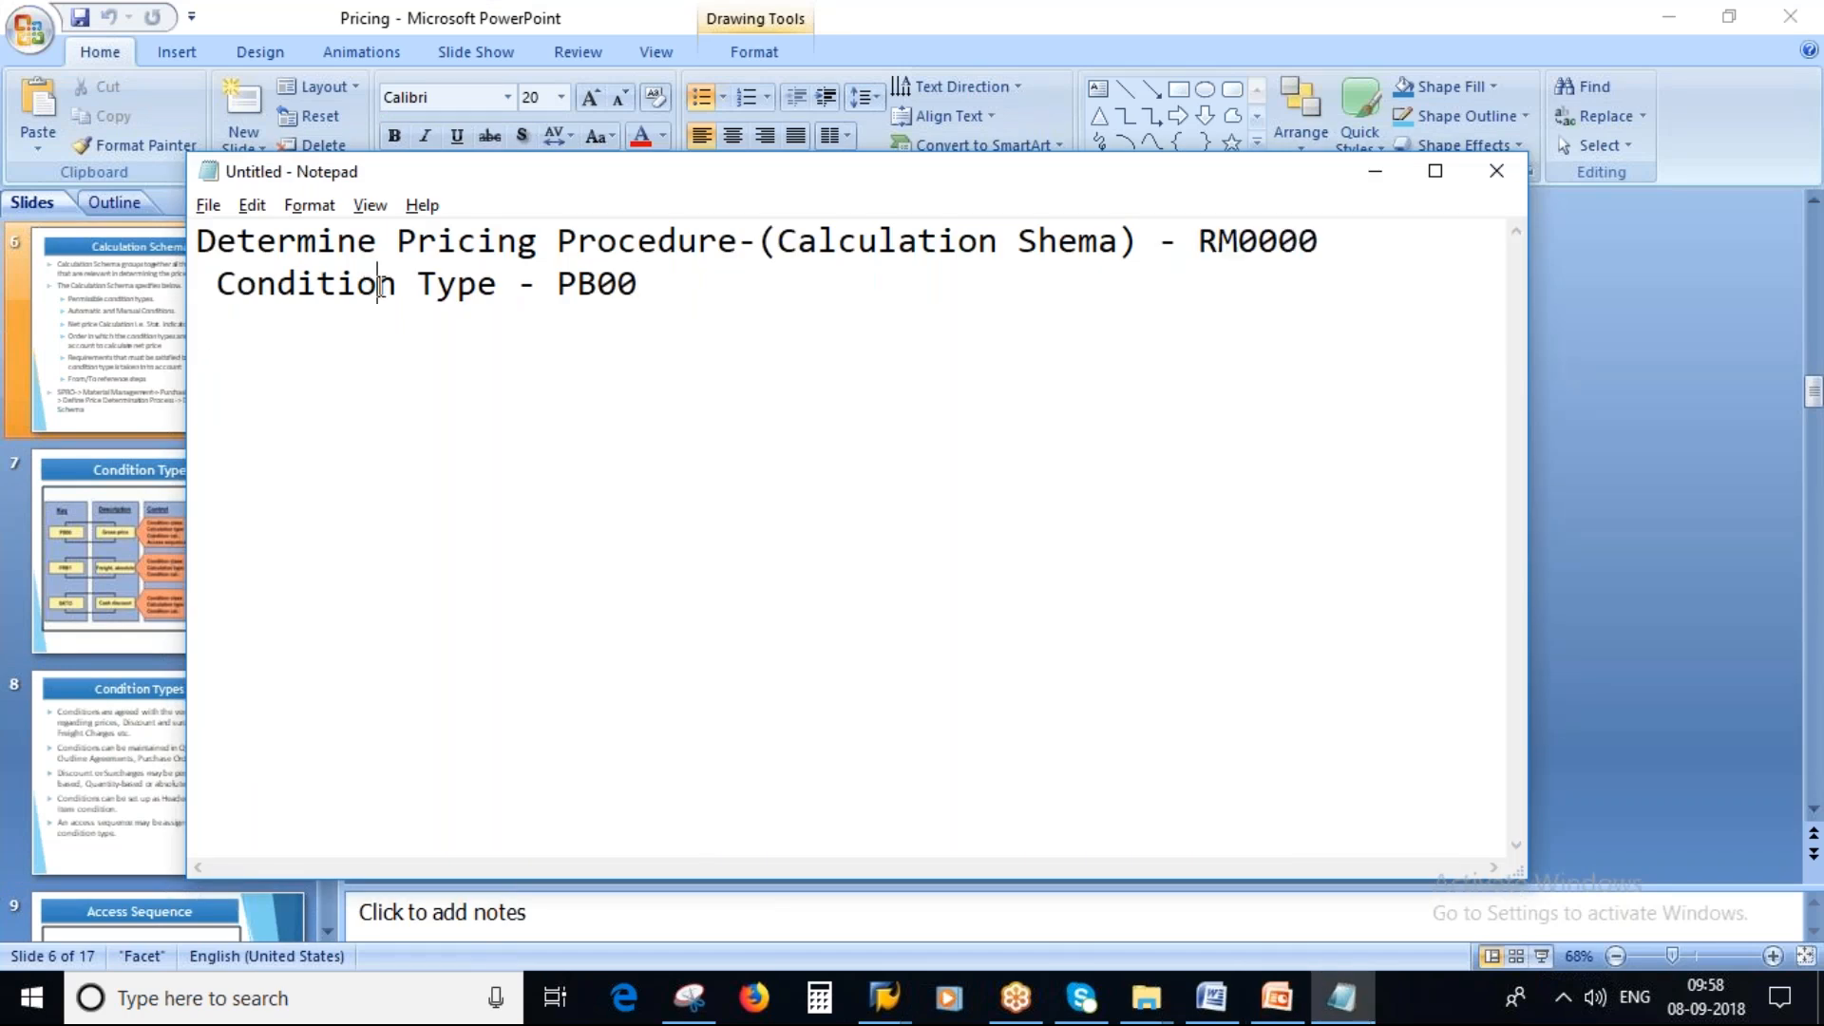
drag(557, 283, 721, 281)
key(alt+Tab)
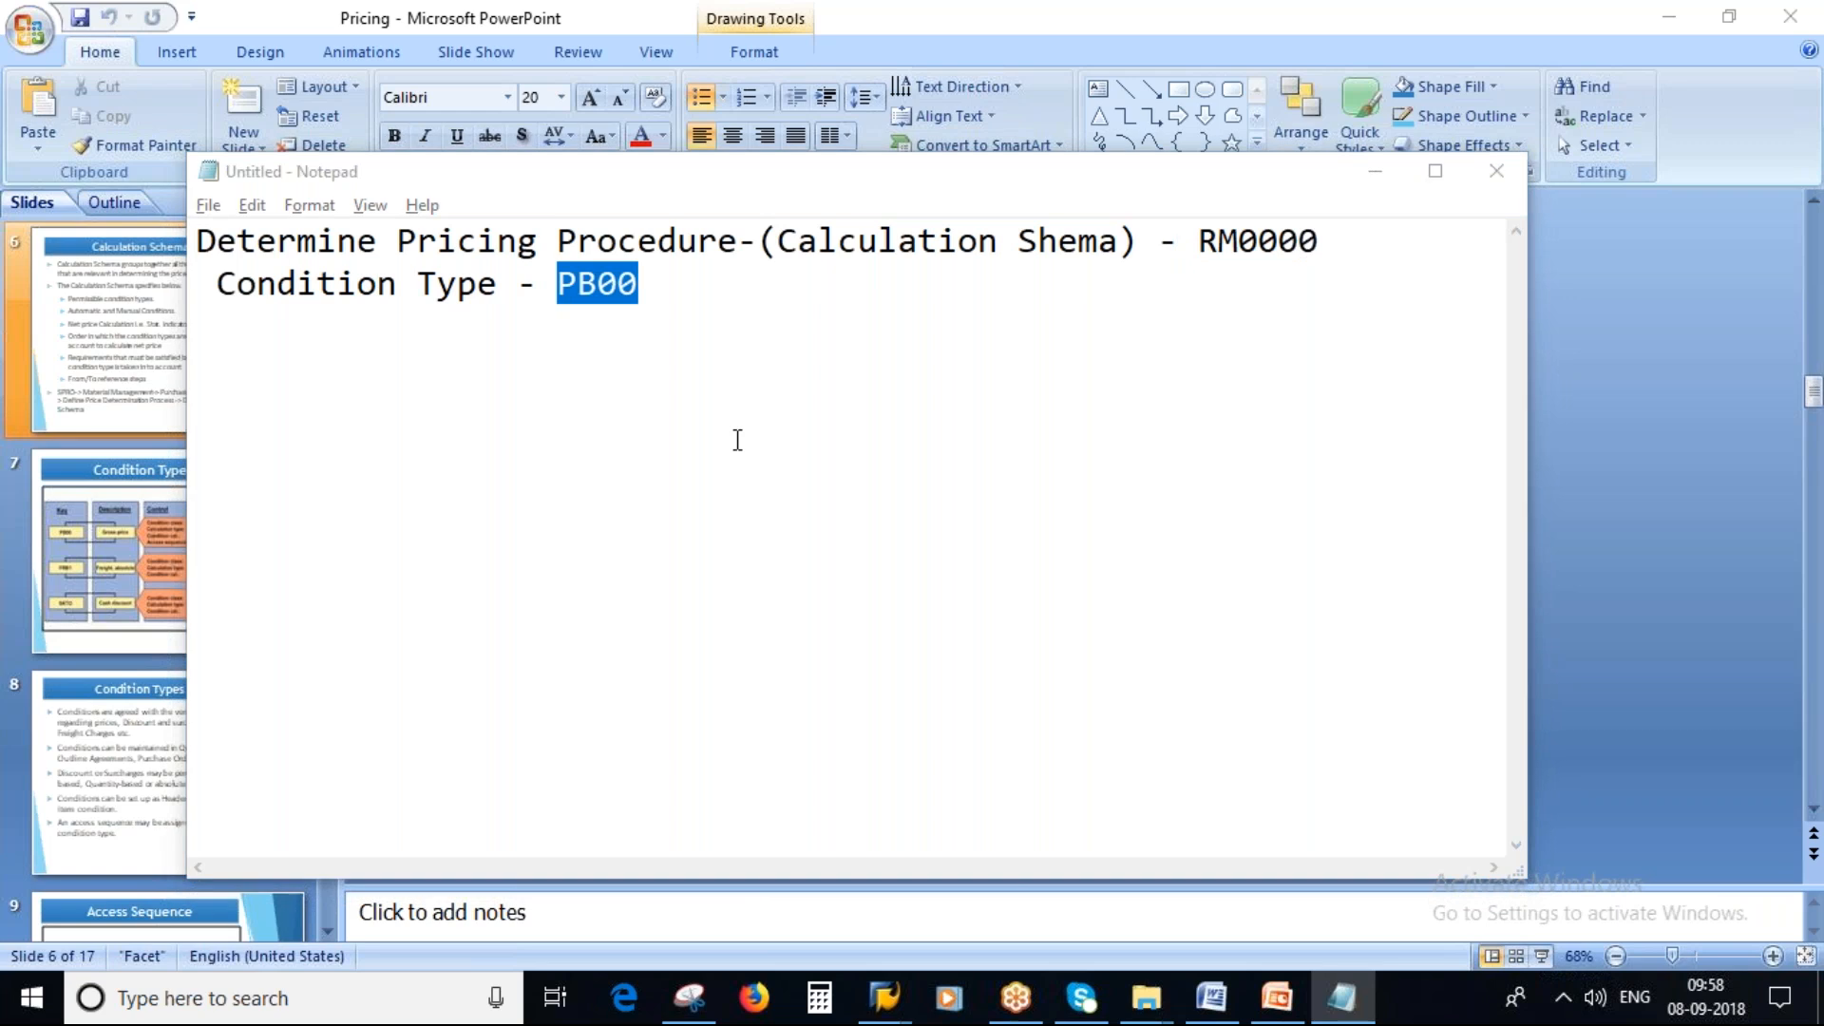
Show the Condition Type slide as a slide show and circle the PB00 key with the pen.
click(108, 532)
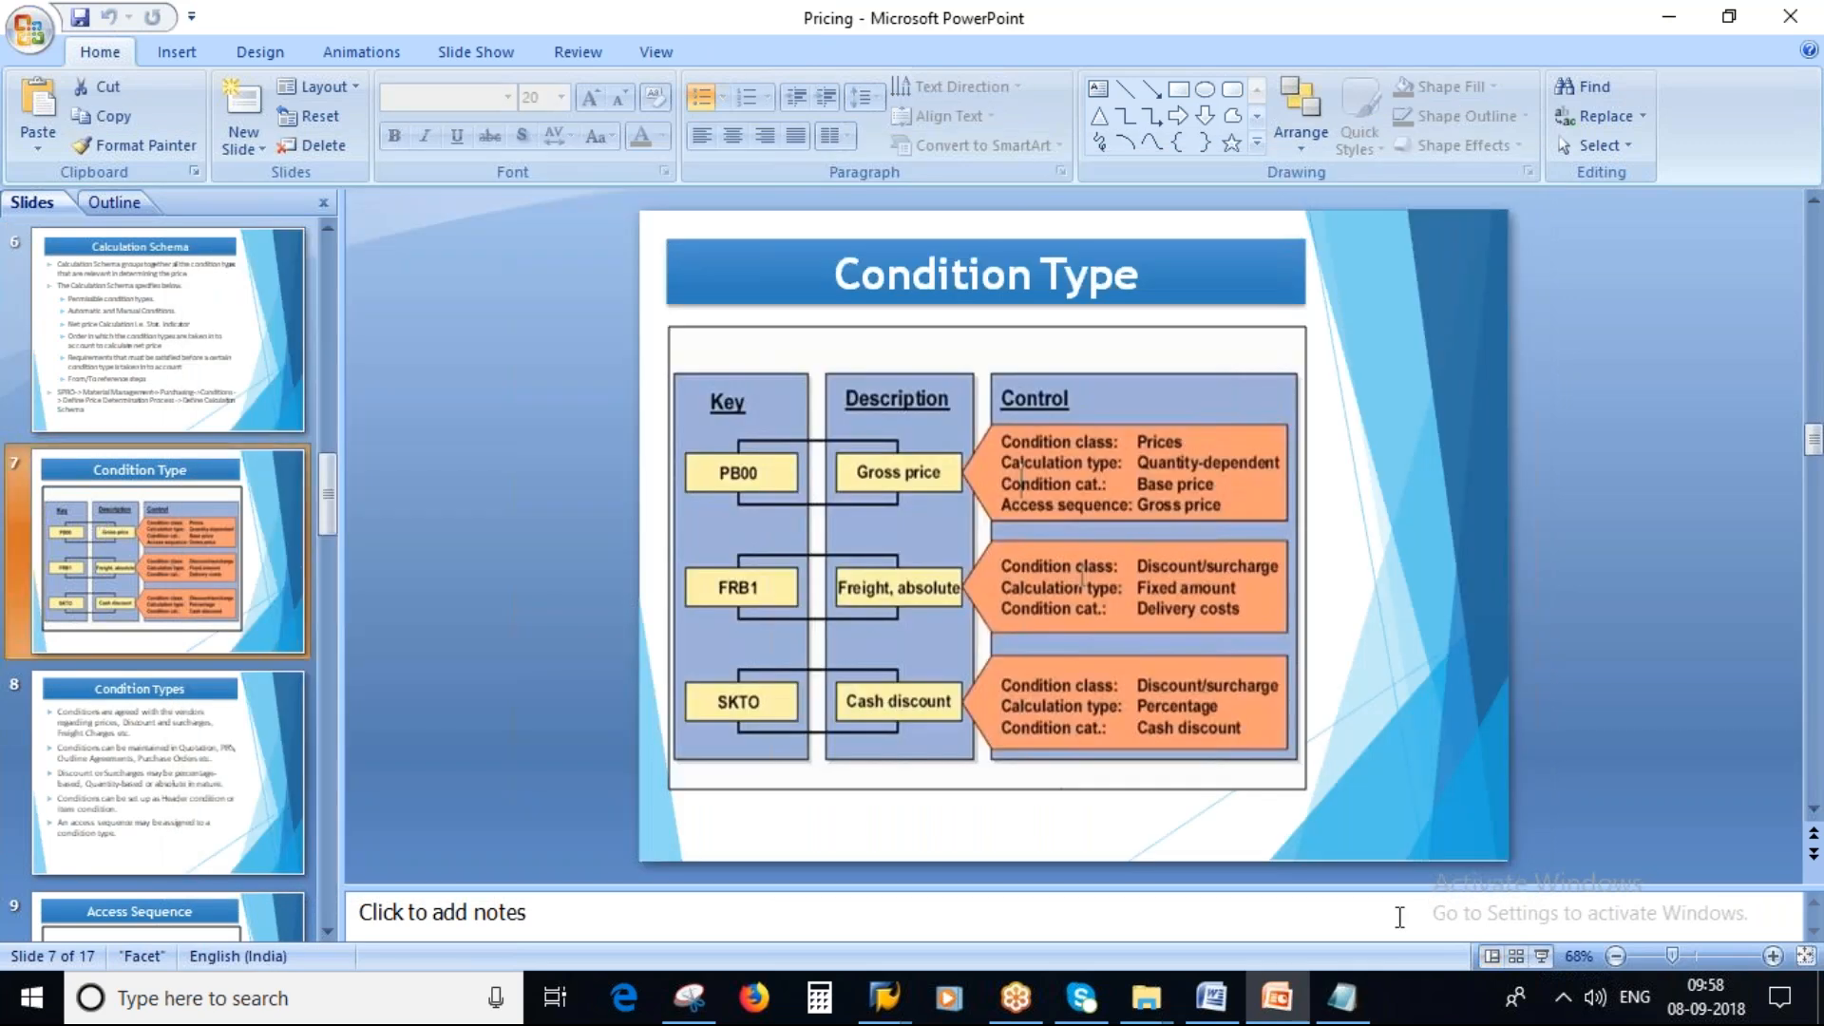
key(shift+F5)
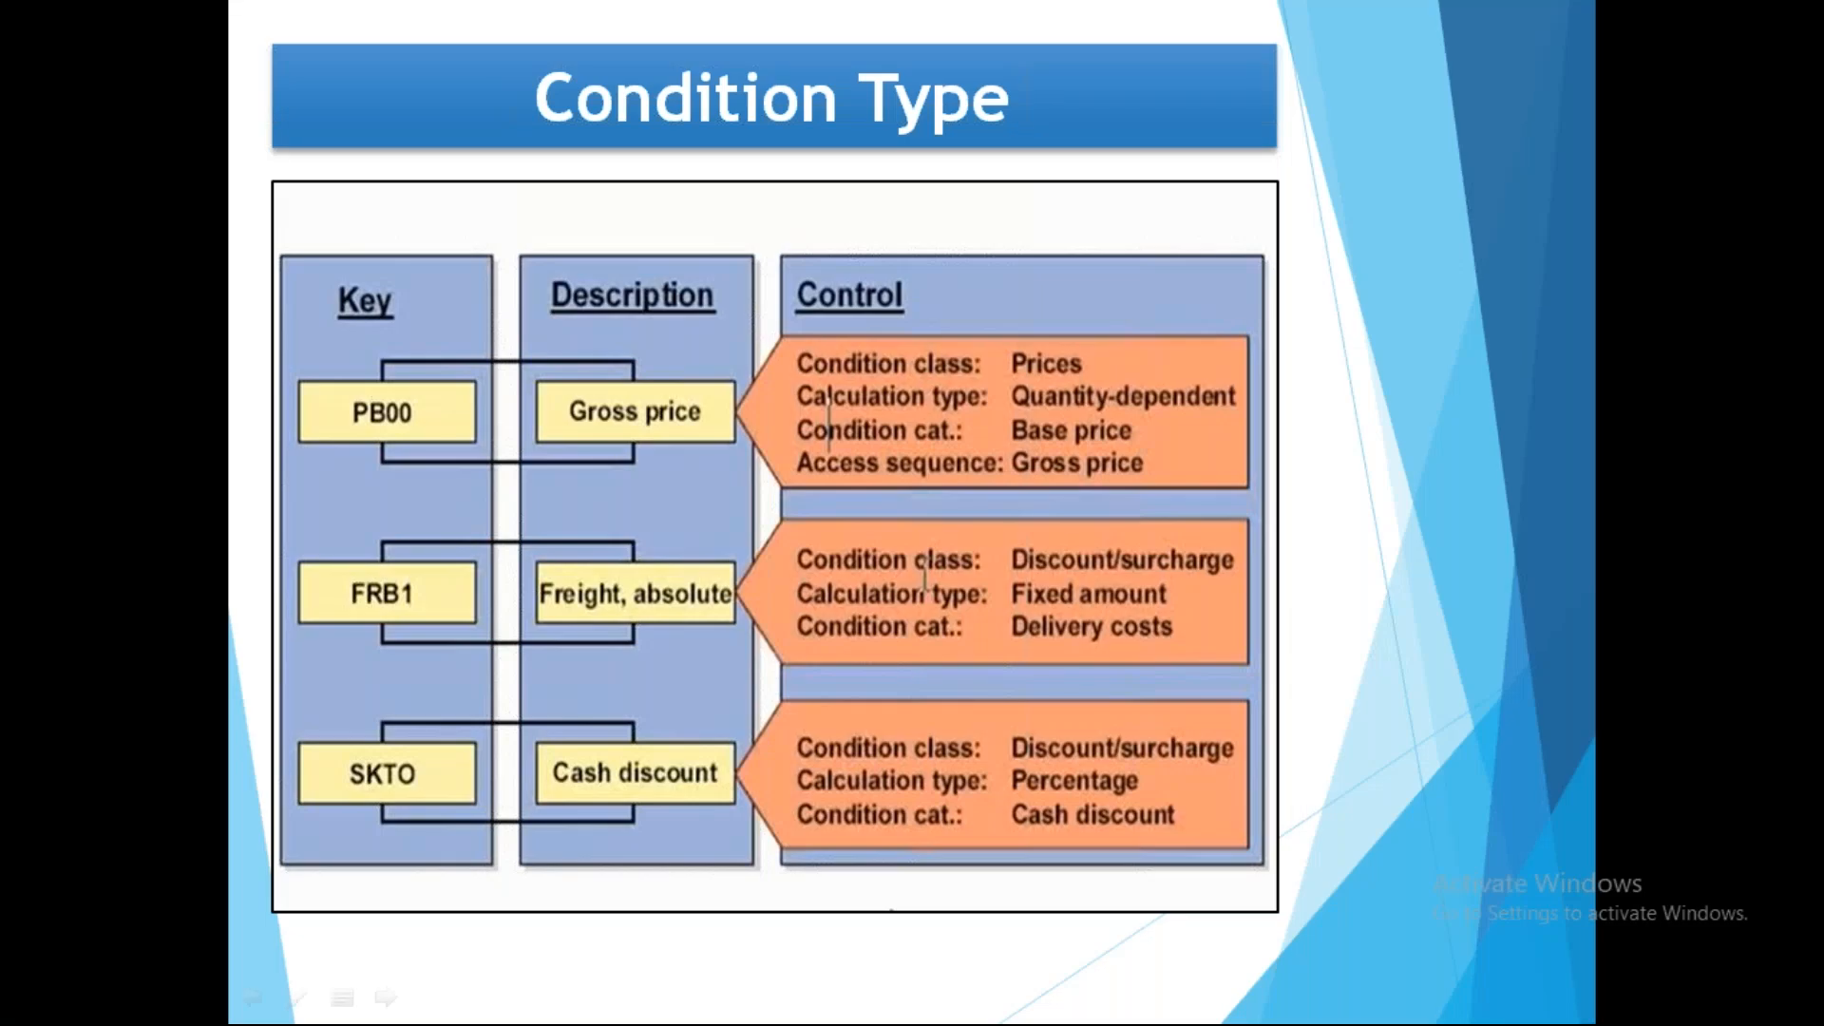
mouse_move(360, 384)
mouse_down()
mouse_move(357, 478)
mouse_move(399, 357)
mouse_move(291, 370)
mouse_up()
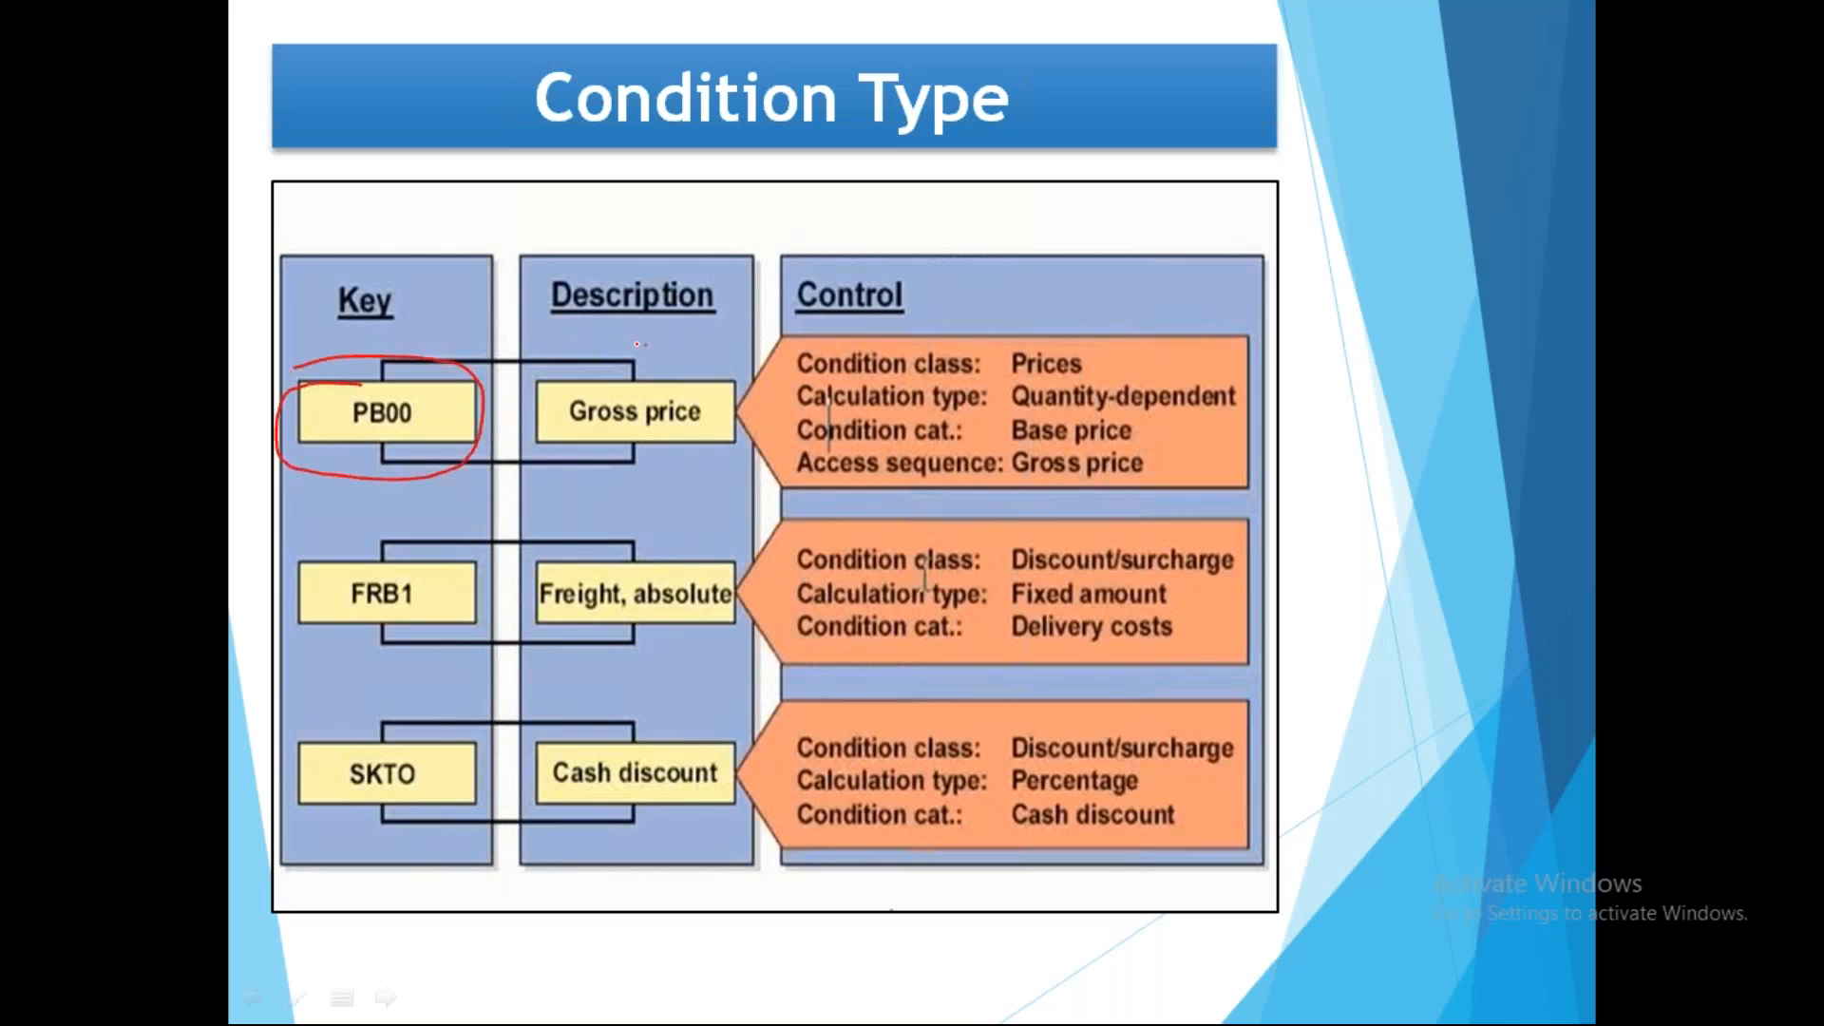
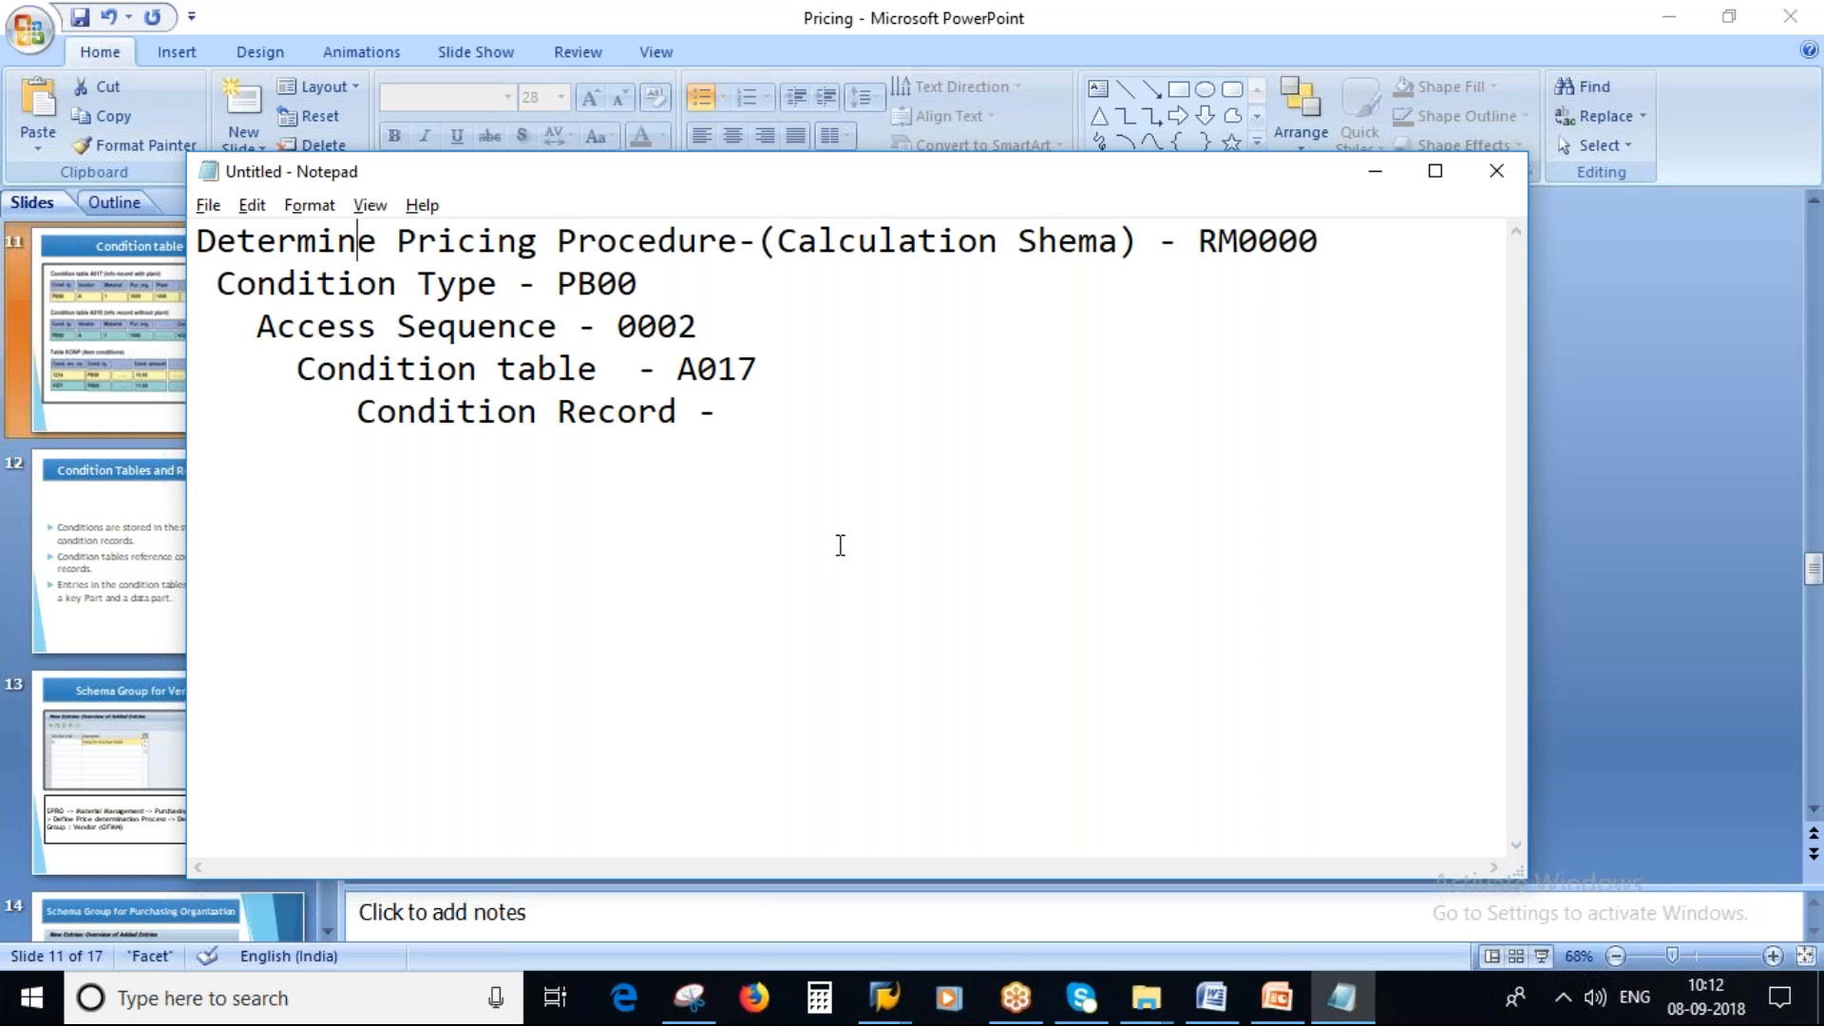
Minimize the notes and show the Condition Tables and Records slide.
click(1378, 173)
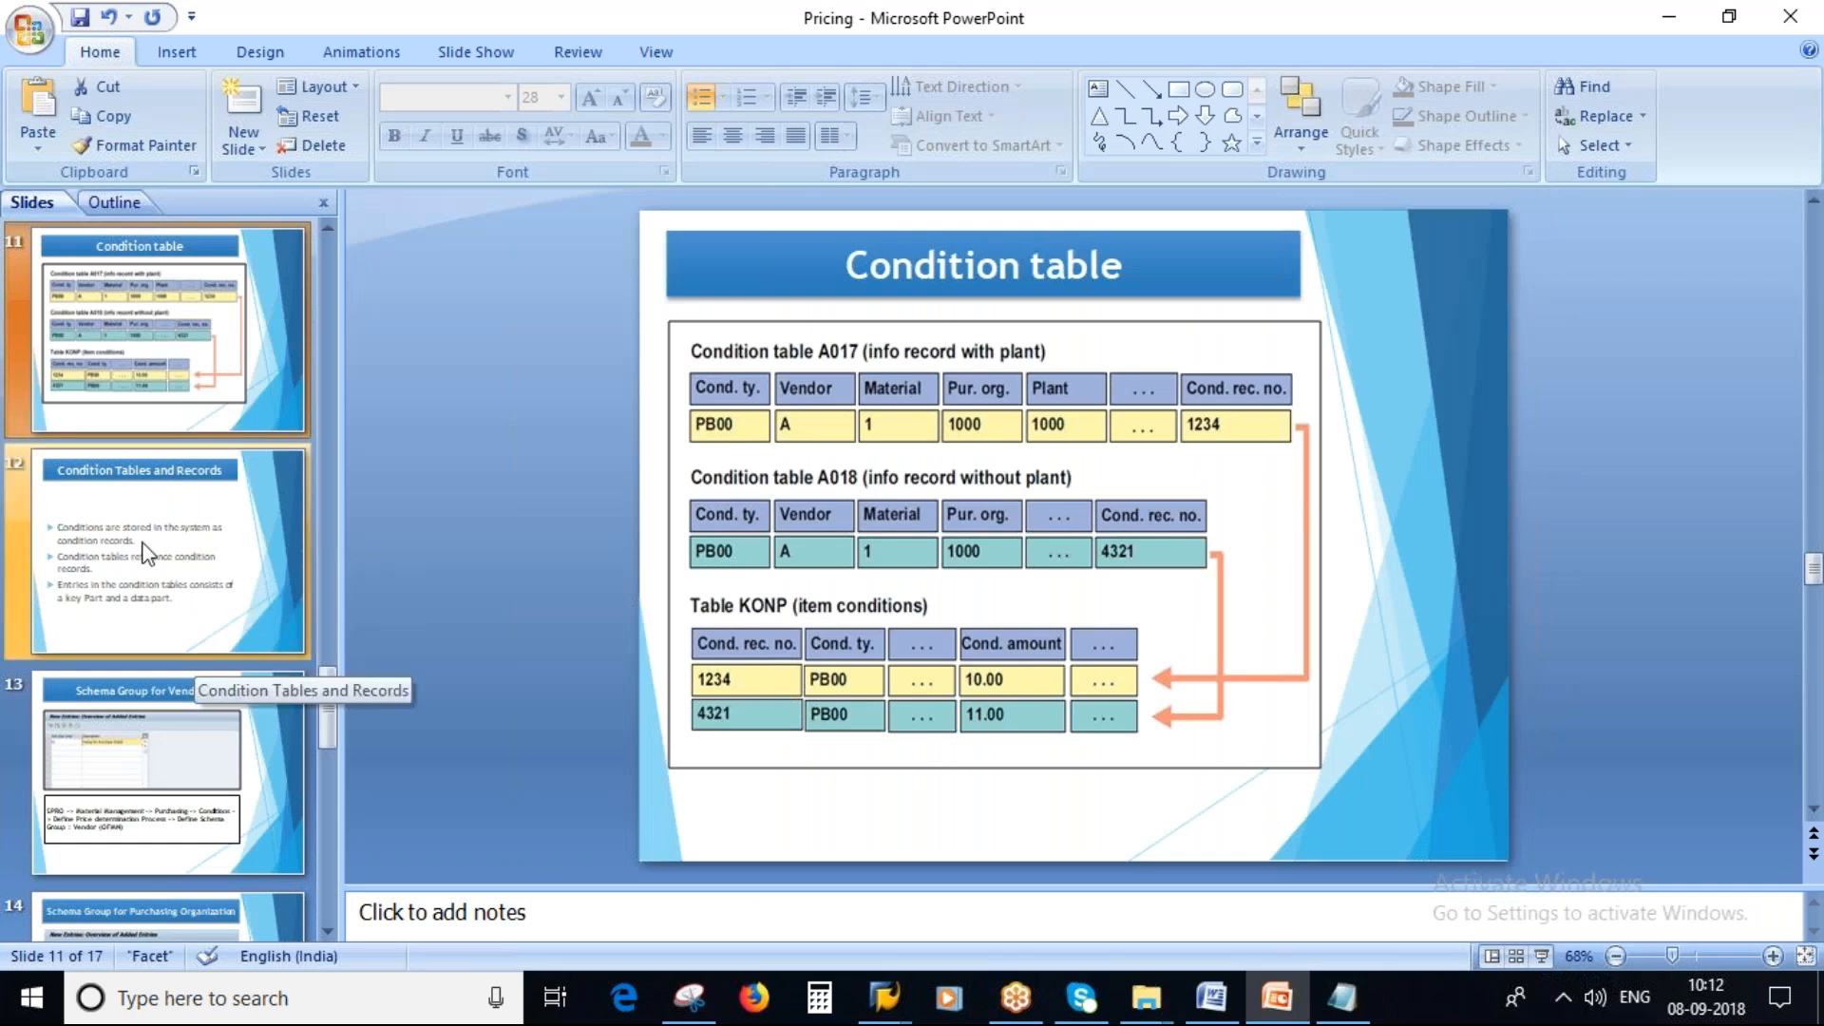
click(144, 549)
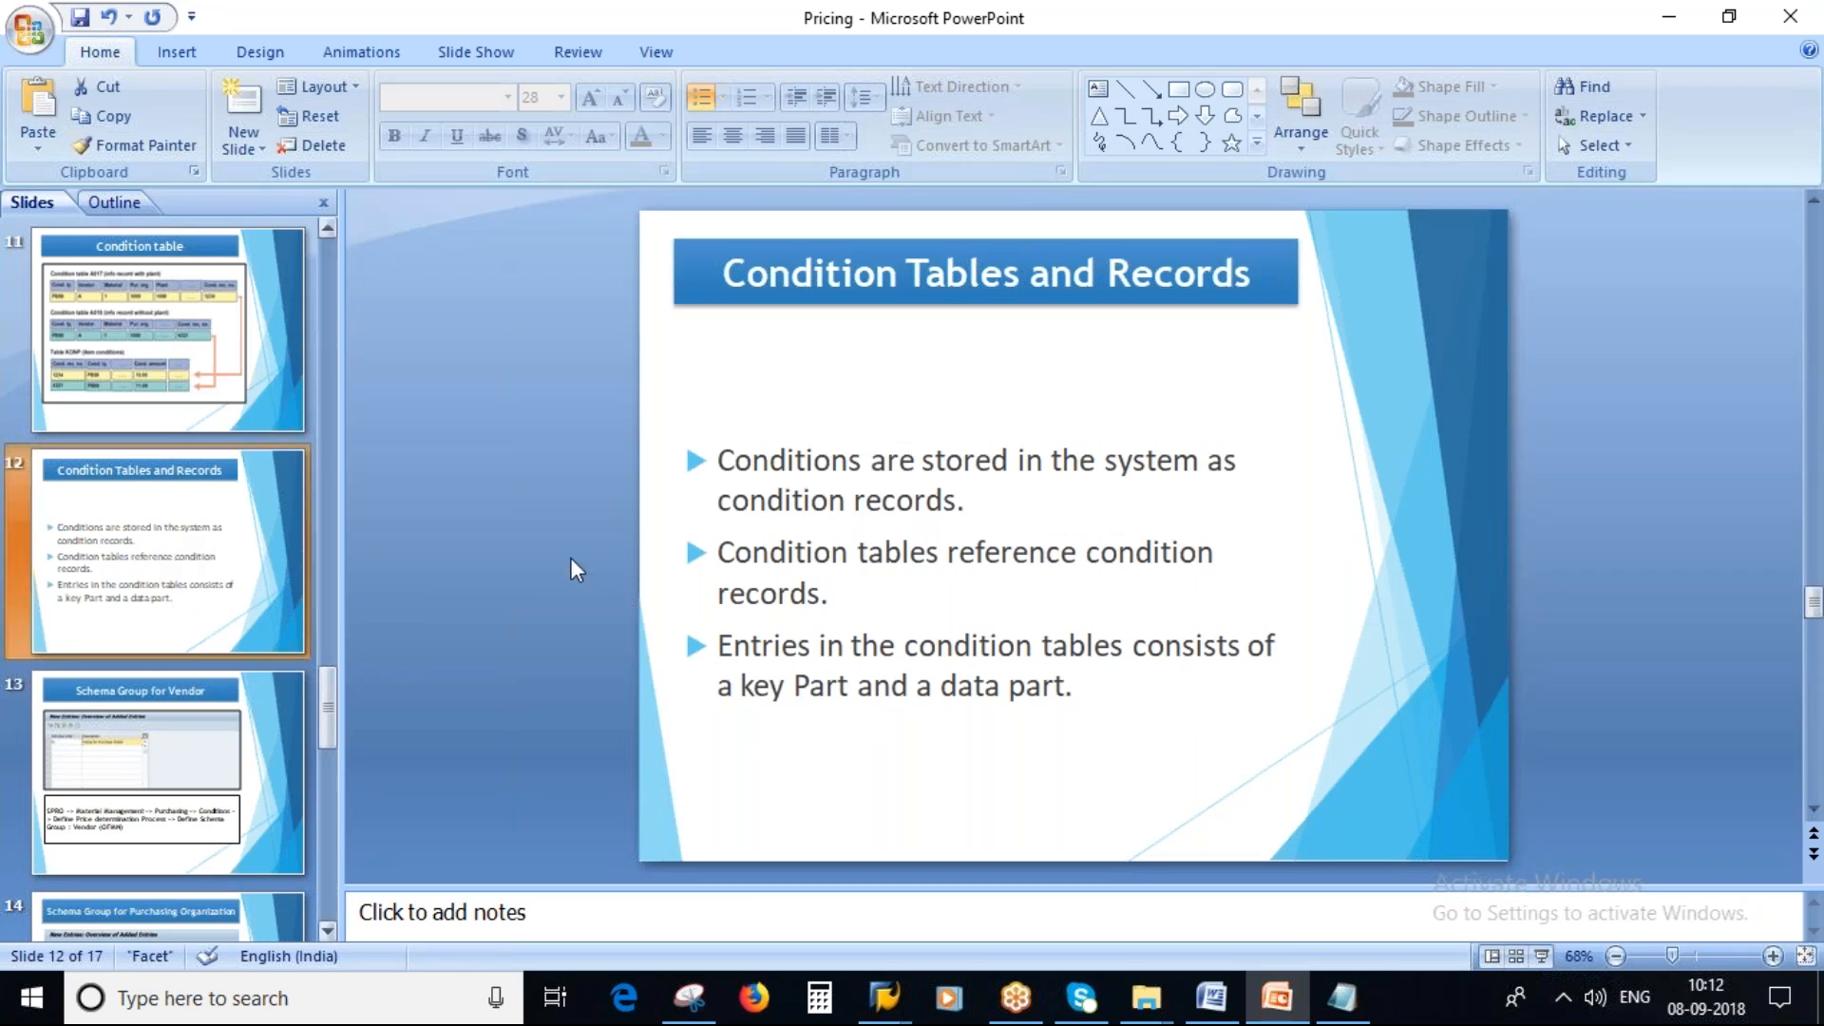
Switch to SAP and leave the purchase order and condition table screens to return to the IMG structure.
mouse_move(884, 997)
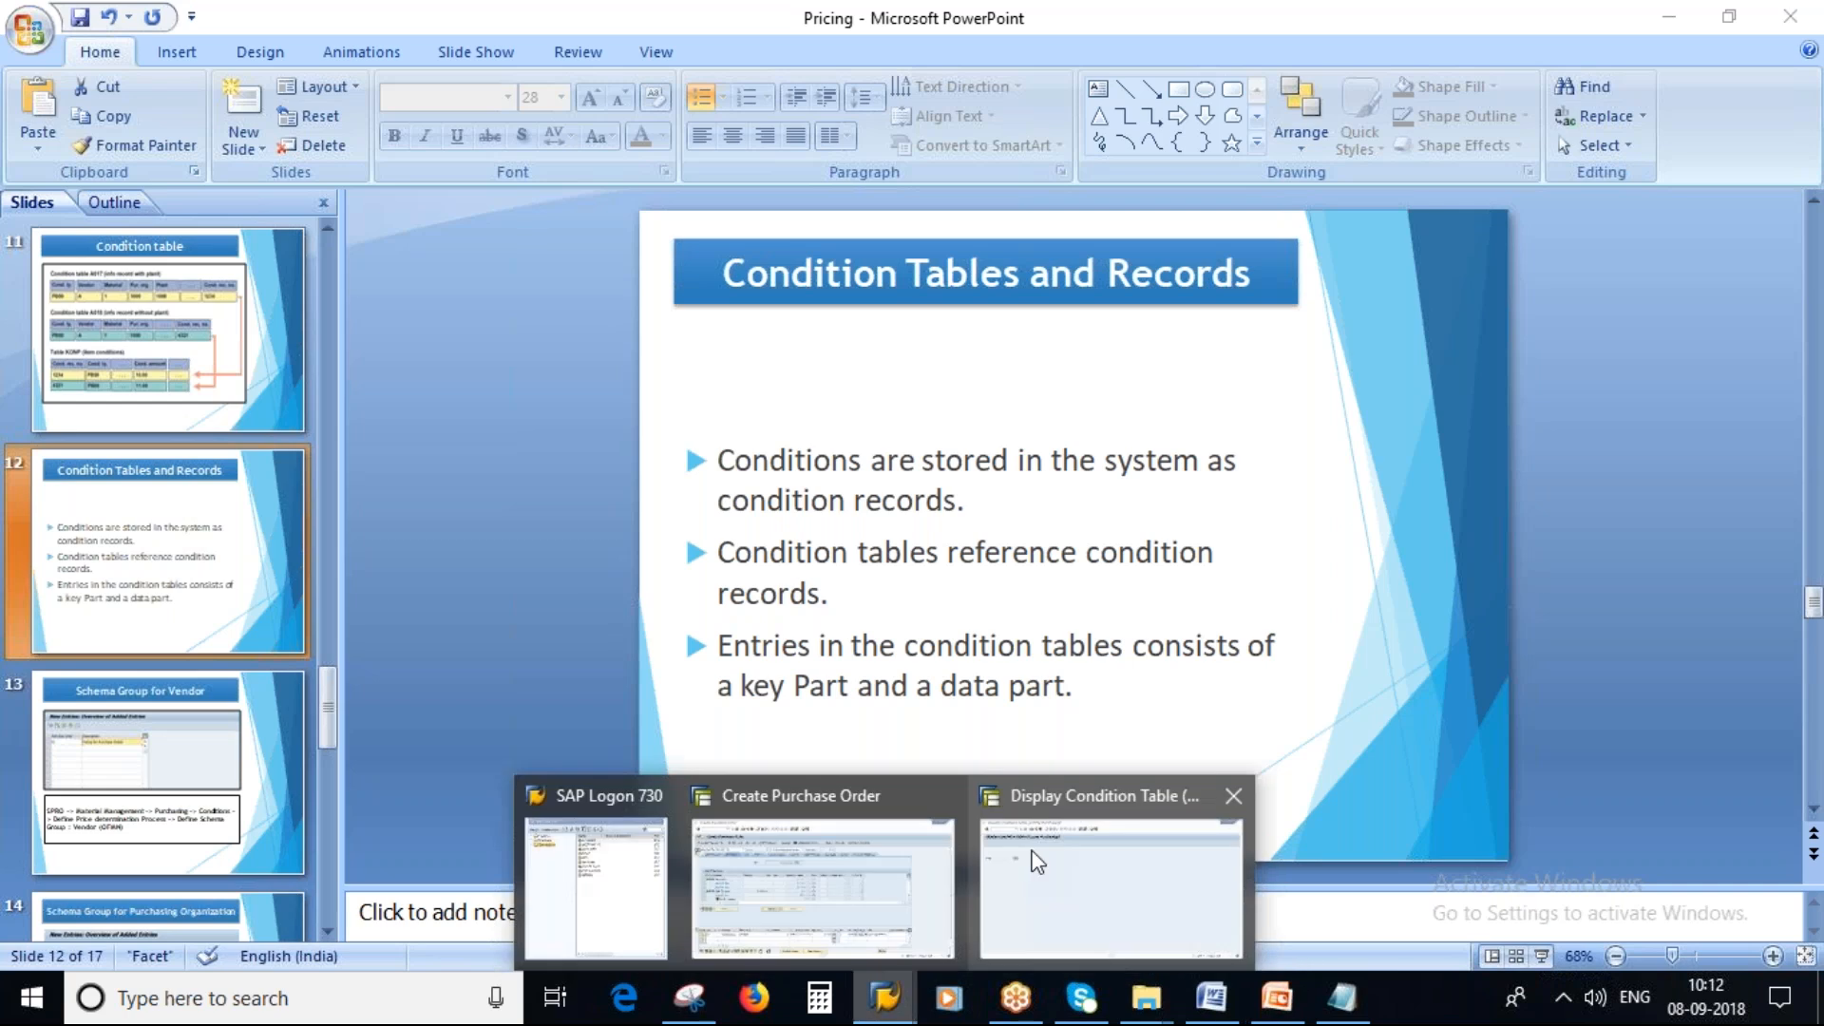
click(893, 851)
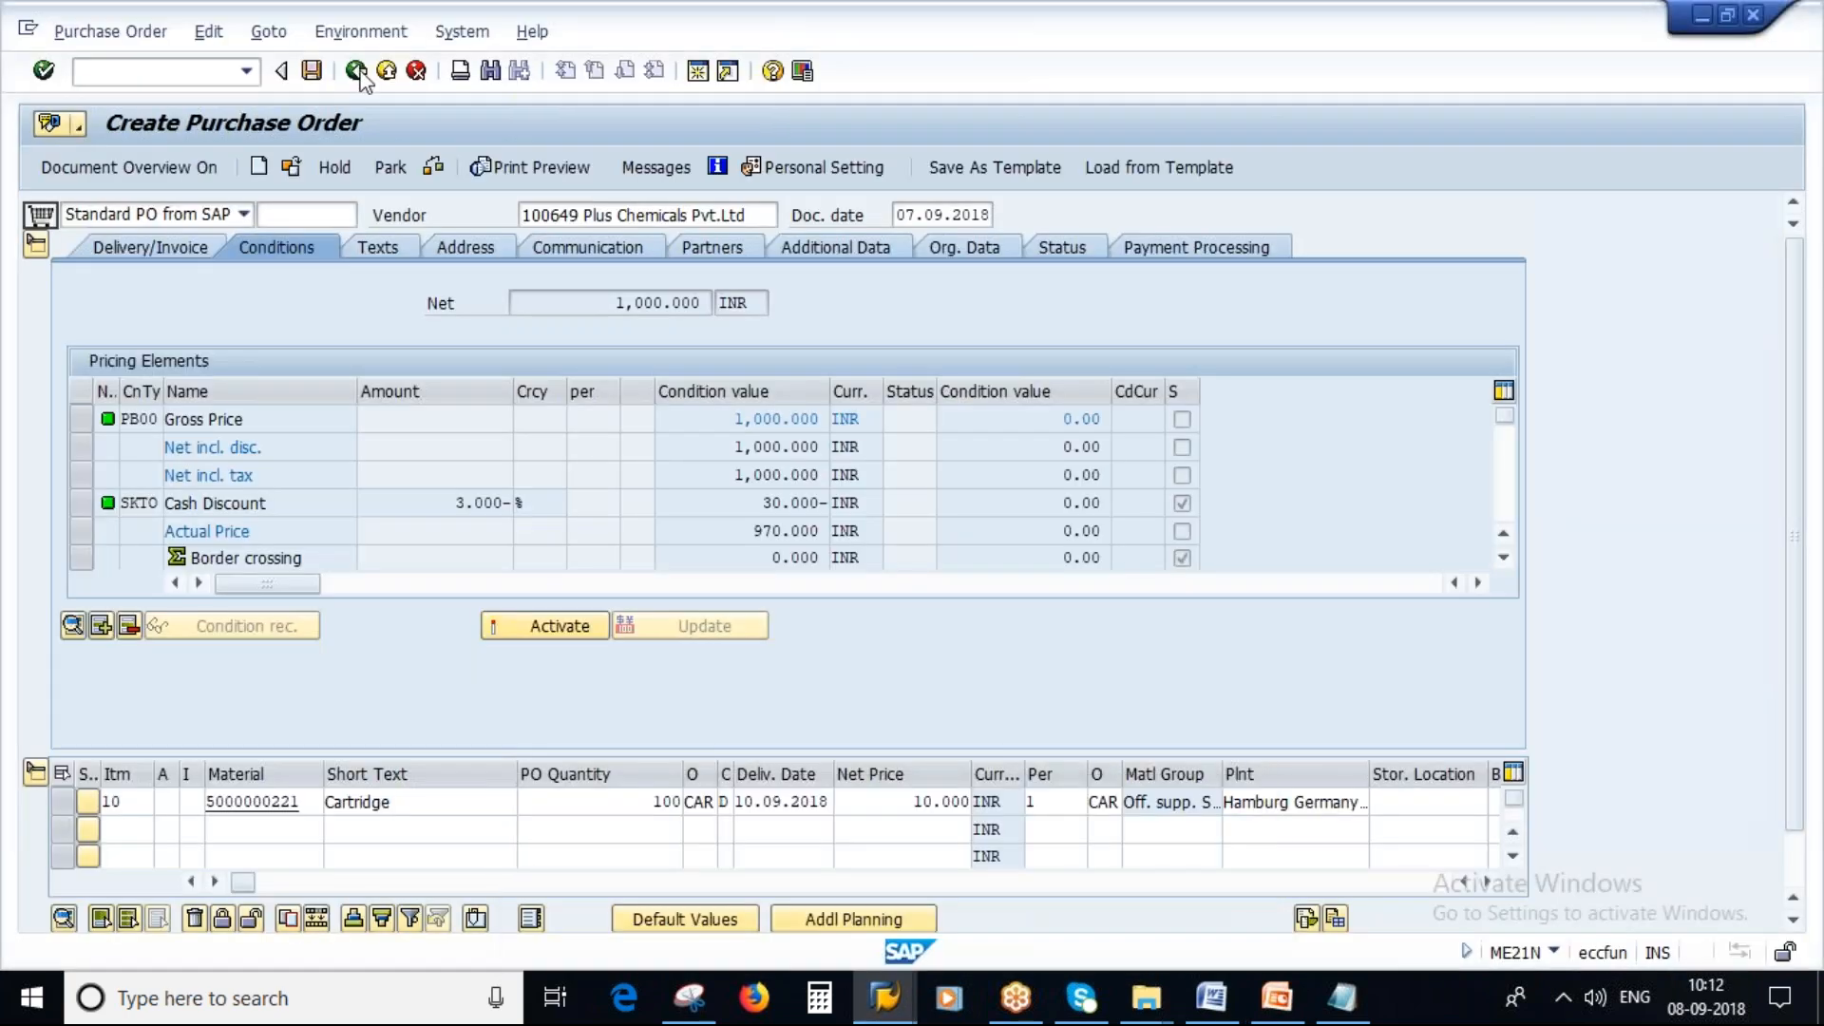
click(357, 71)
click(462, 501)
click(1034, 866)
click(366, 74)
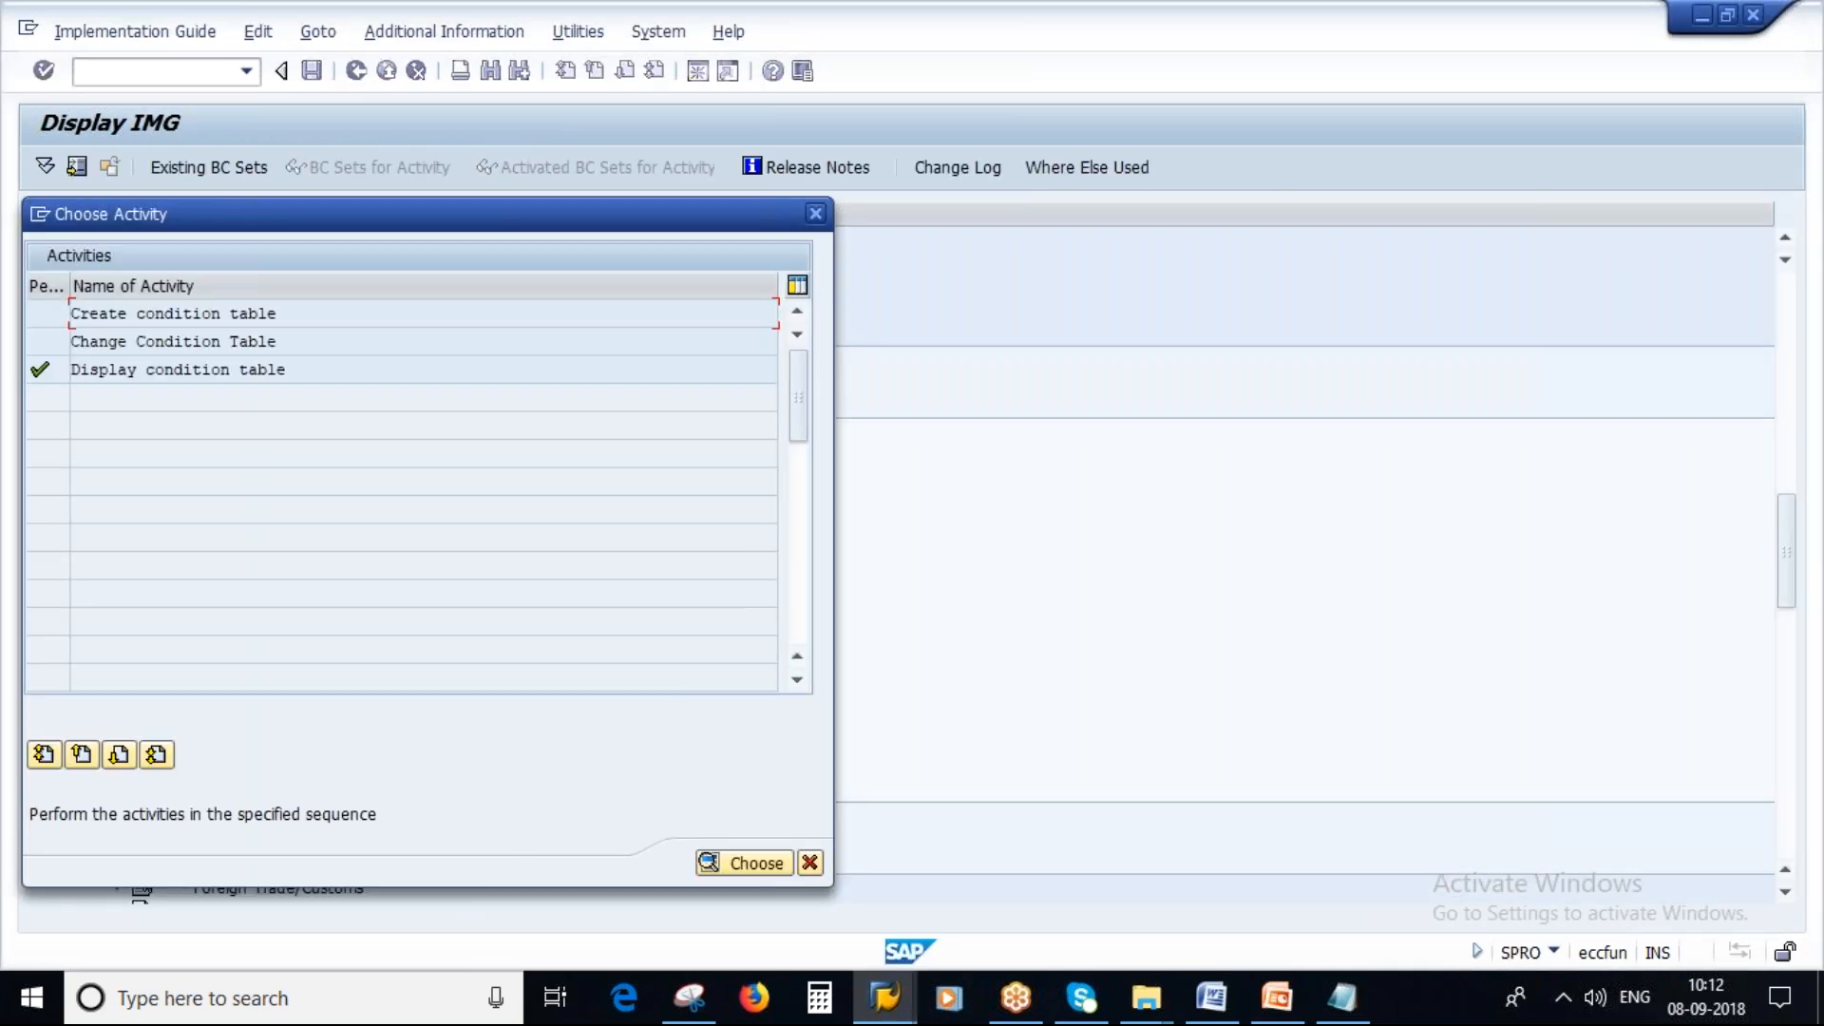
click(809, 862)
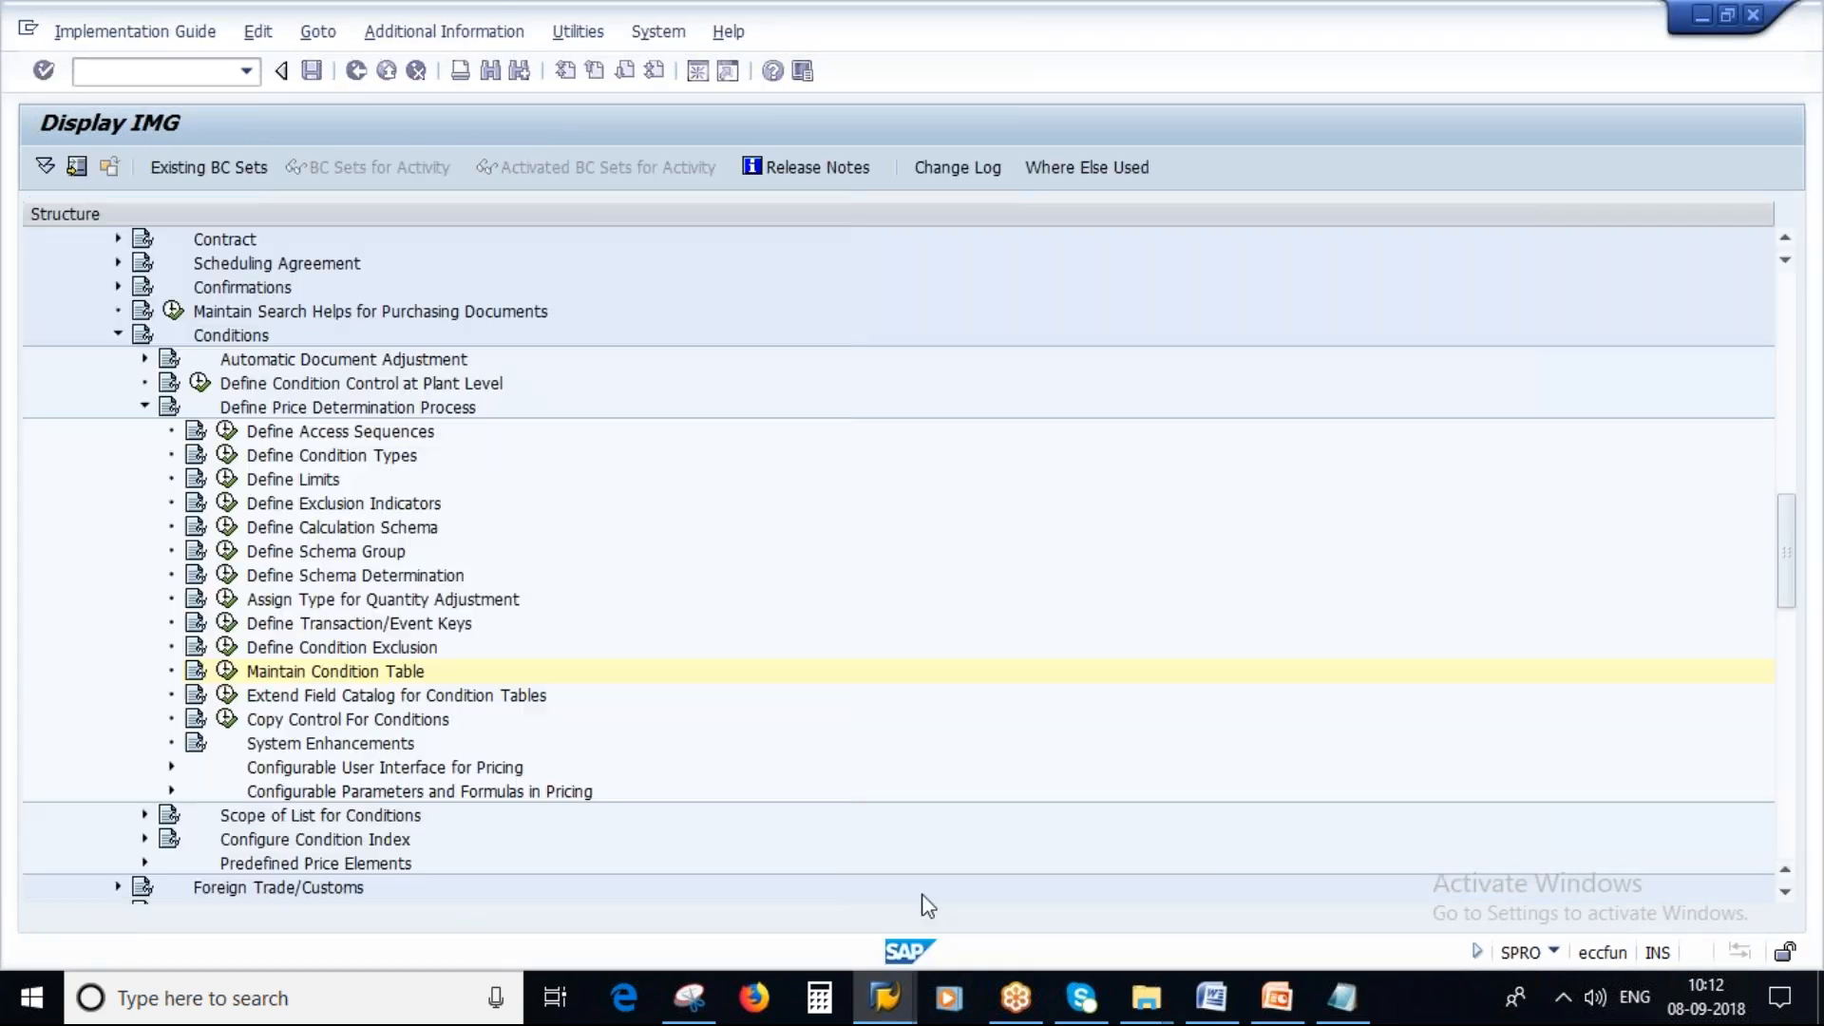
In the Notepad notes, delete the Condition Record line and highlight condition table A017.
click(1342, 998)
click(733, 411)
drag(732, 411, 249, 412)
key(BackSpace)
drag(676, 368, 769, 369)
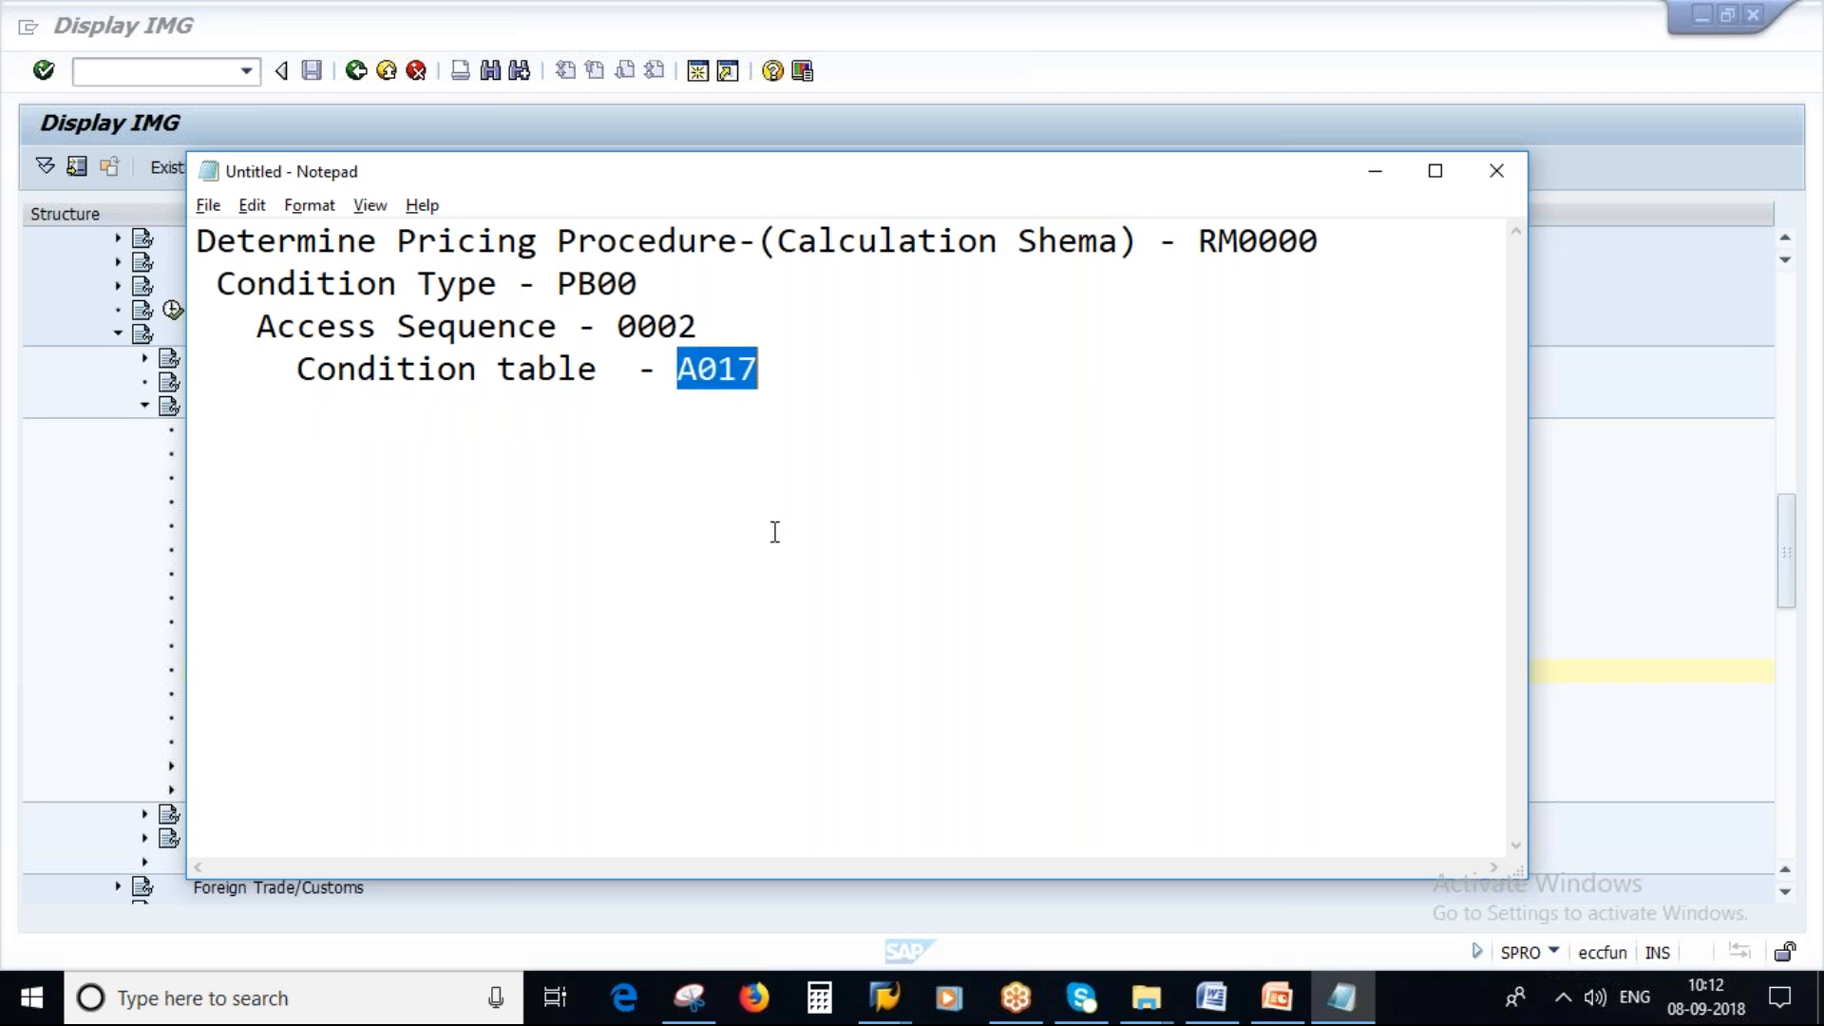
Open Maintain Condition Table and start the Create condition table activity.
key(alt+Tab)
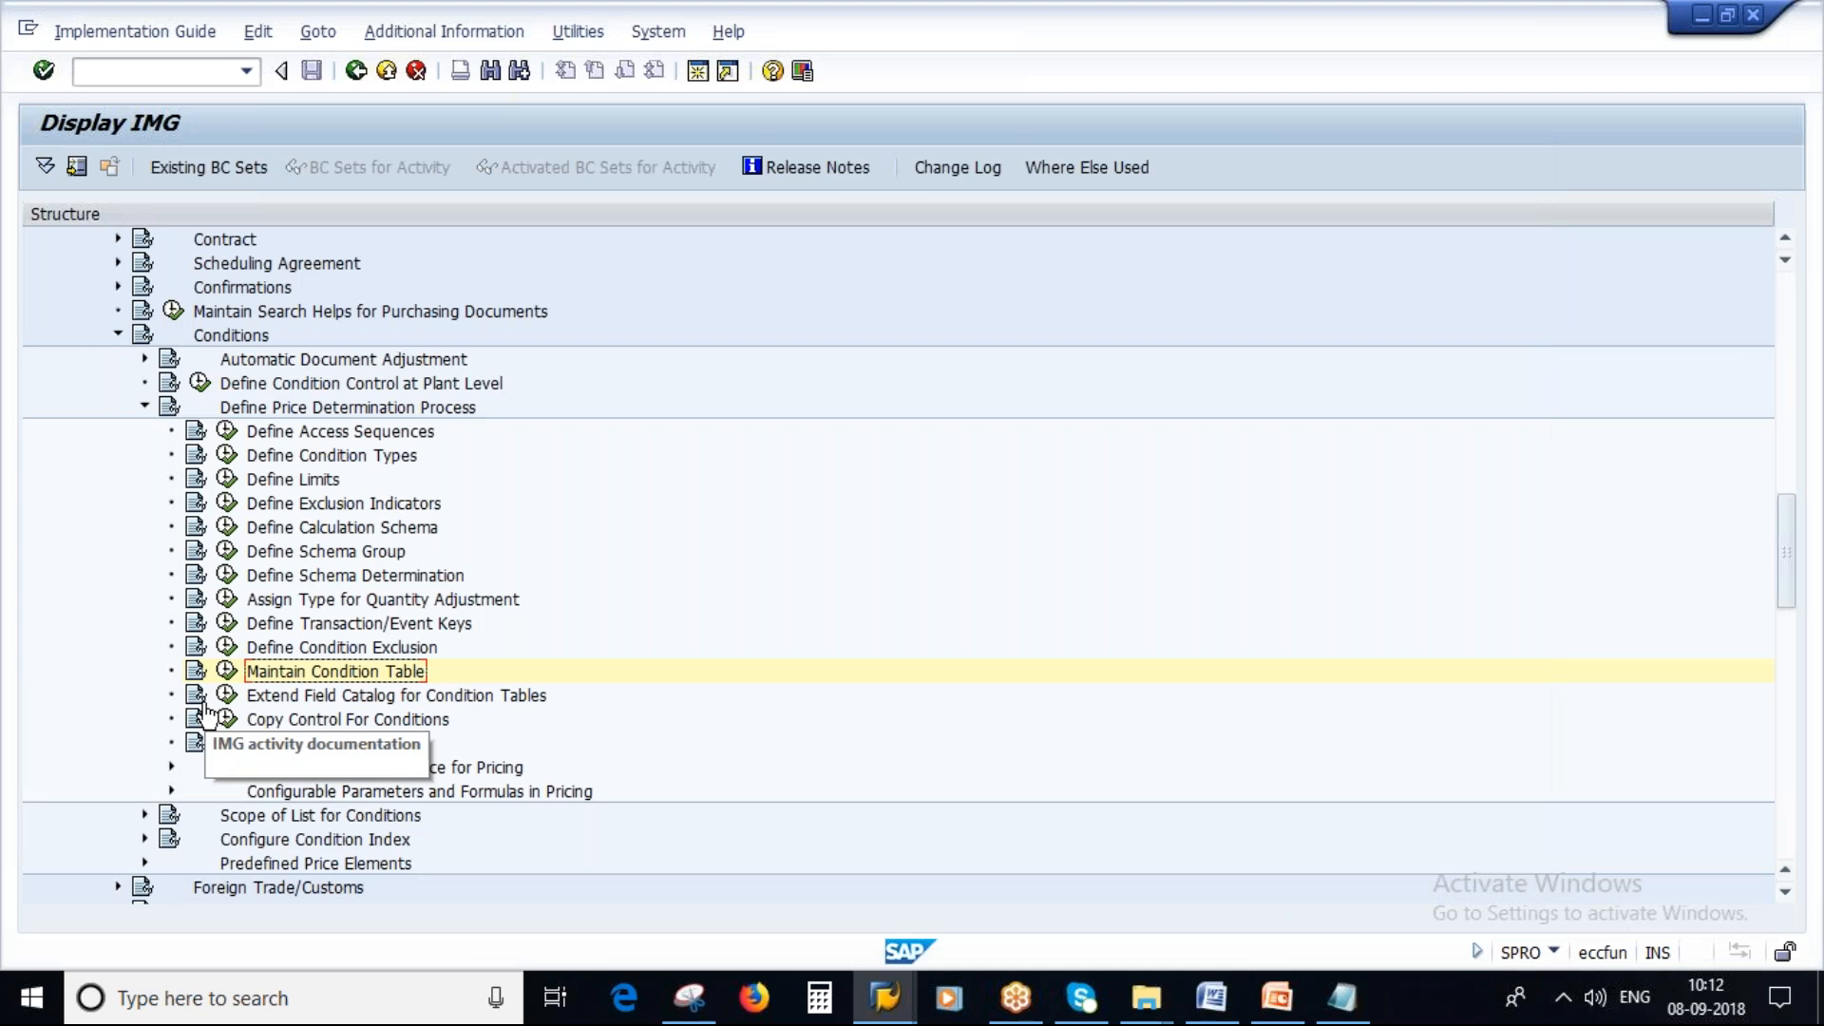
click(223, 671)
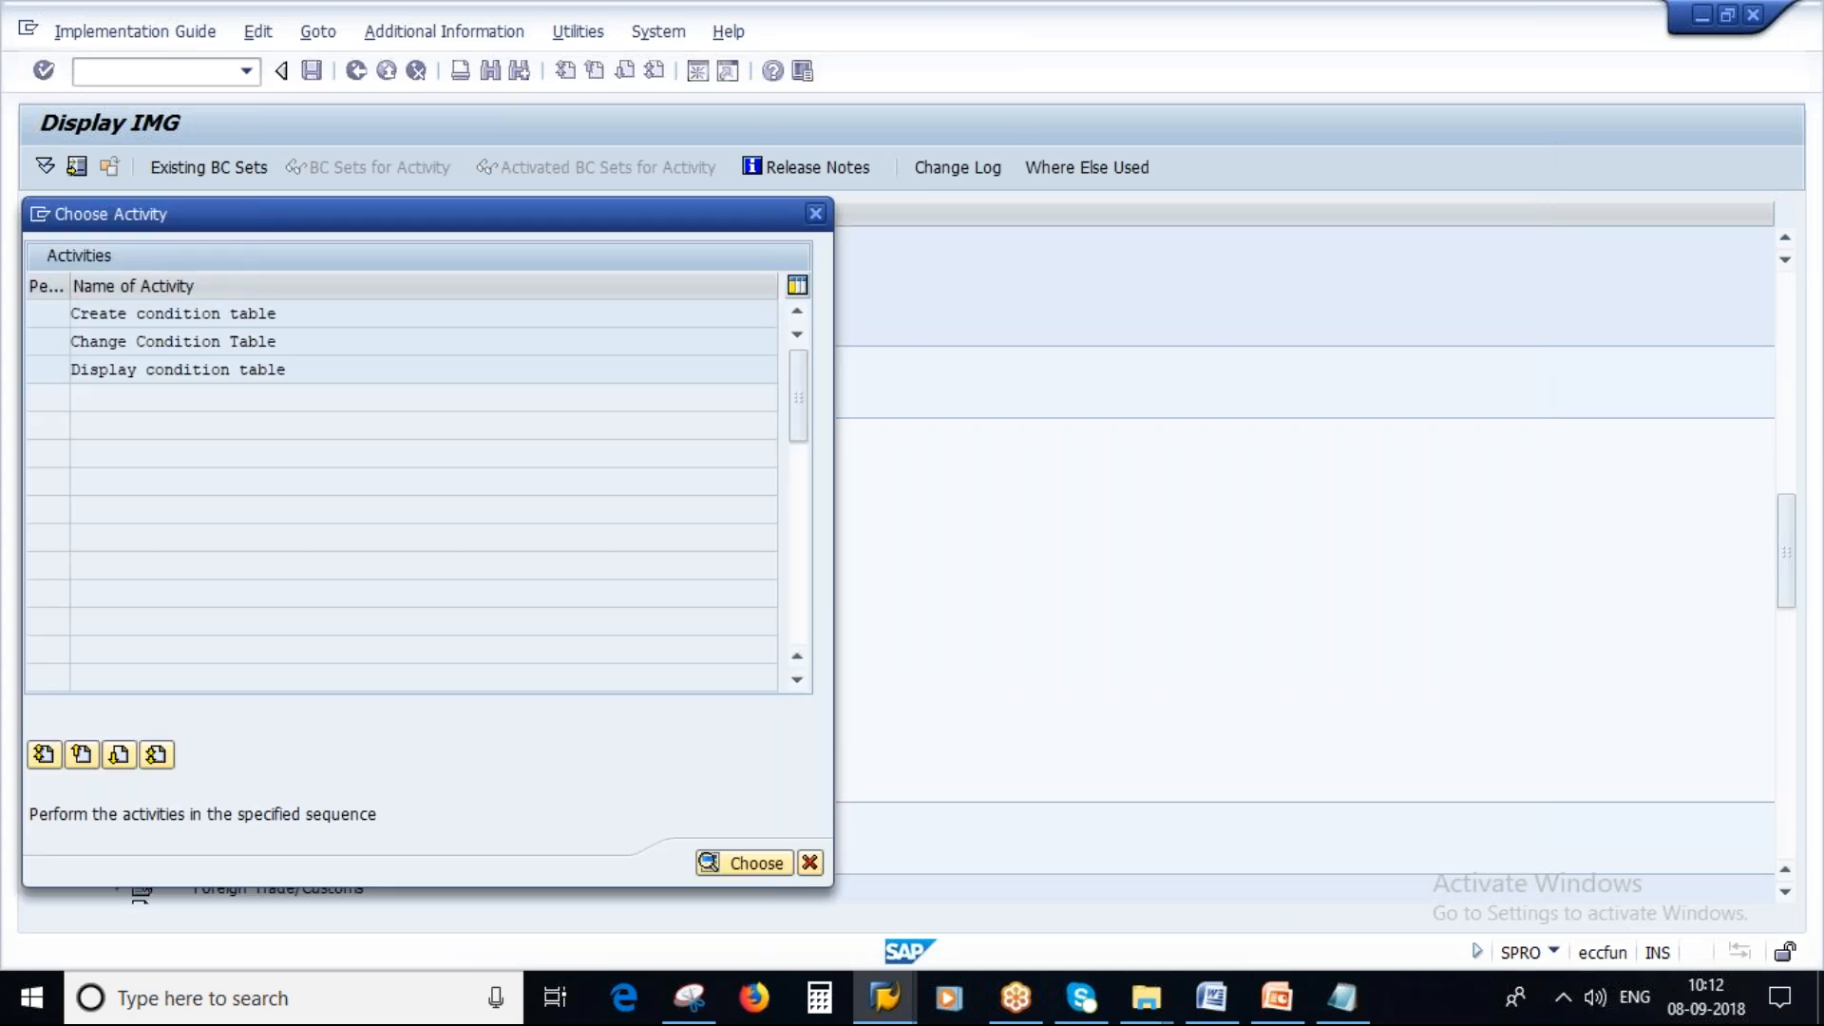
double_click(204, 312)
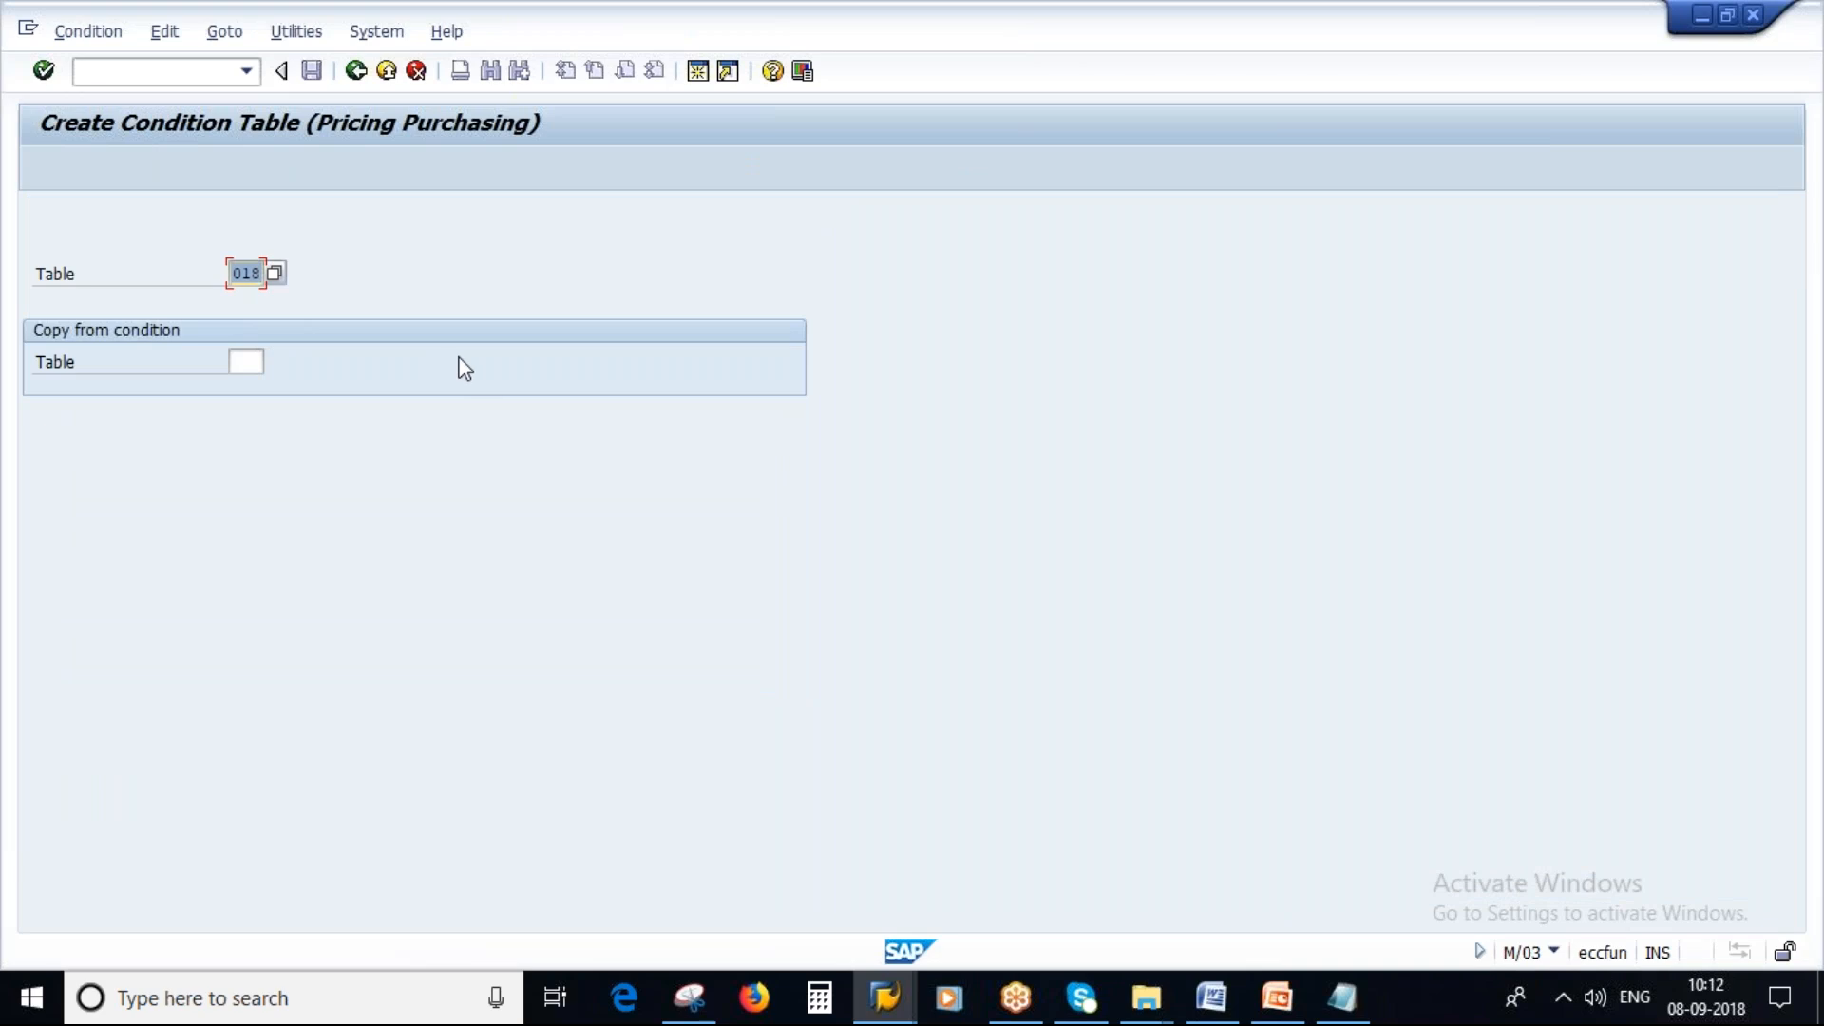
Replace A017 in the notes' condition table line with 9.
click(1341, 997)
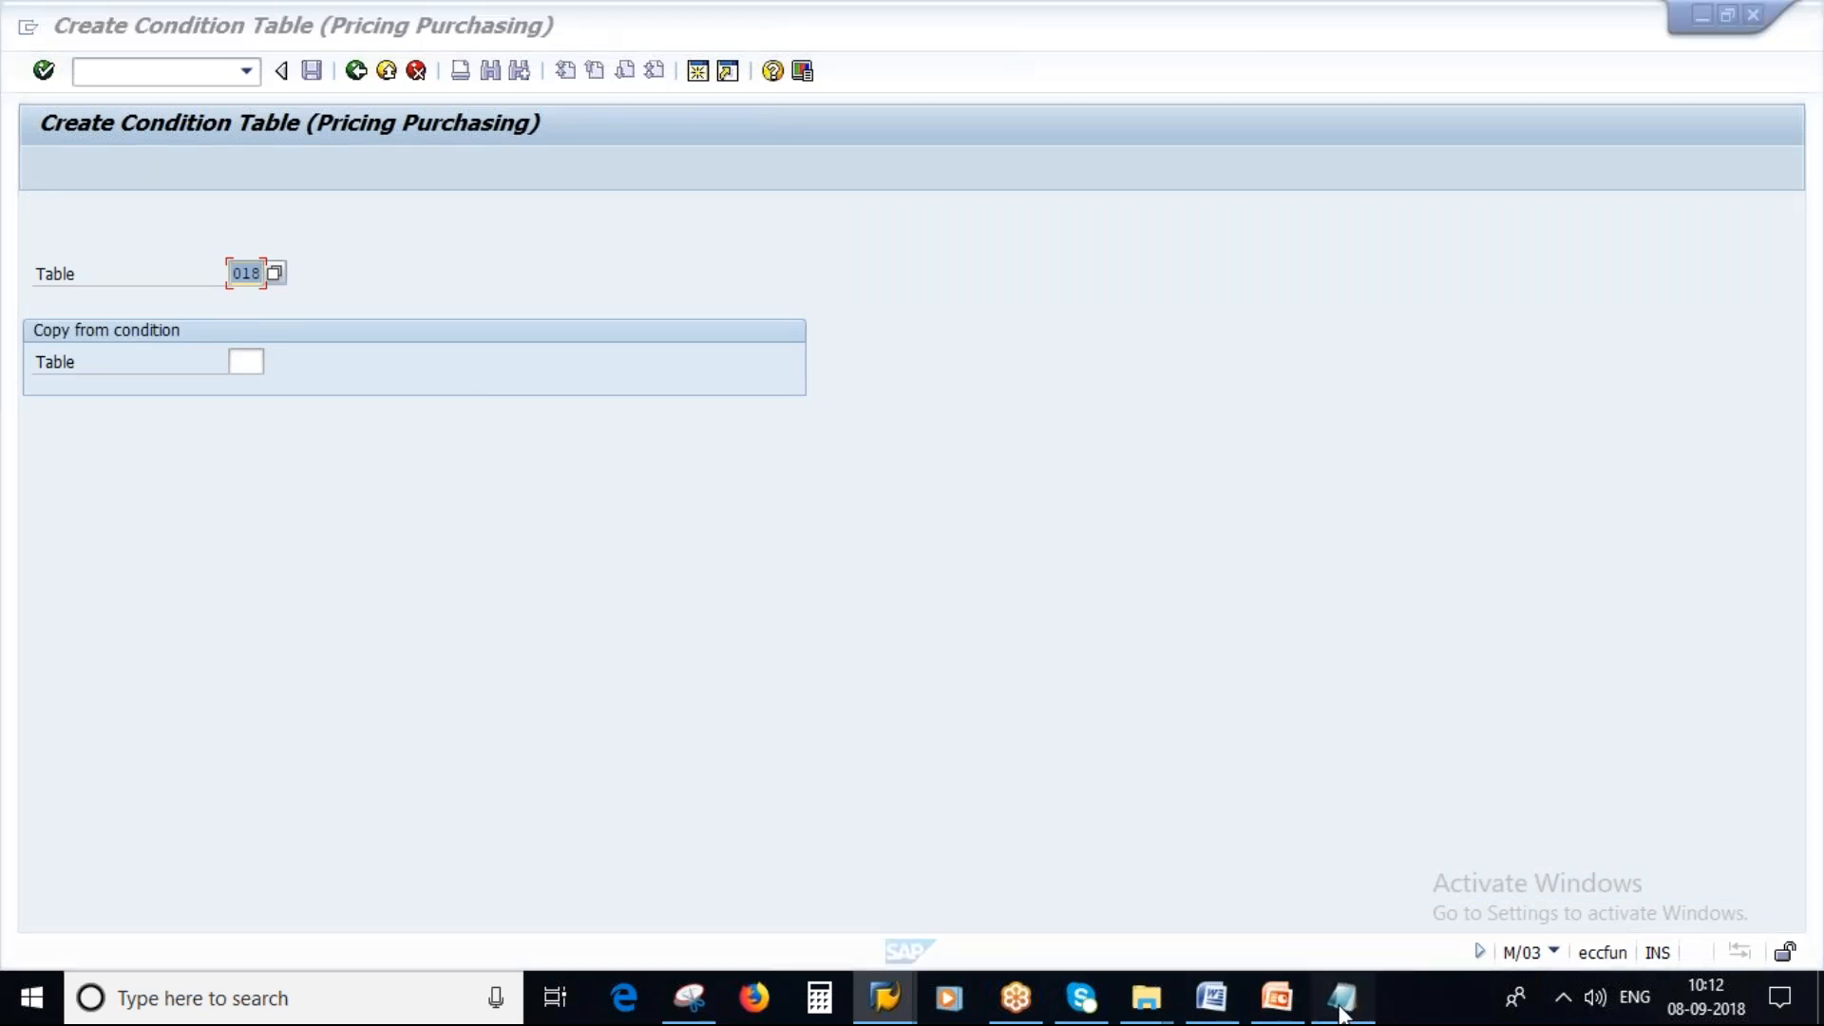
click(1160, 517)
key(BackSpace)
key(BackSpace)
key(BackSpace)
key(BackSpace)
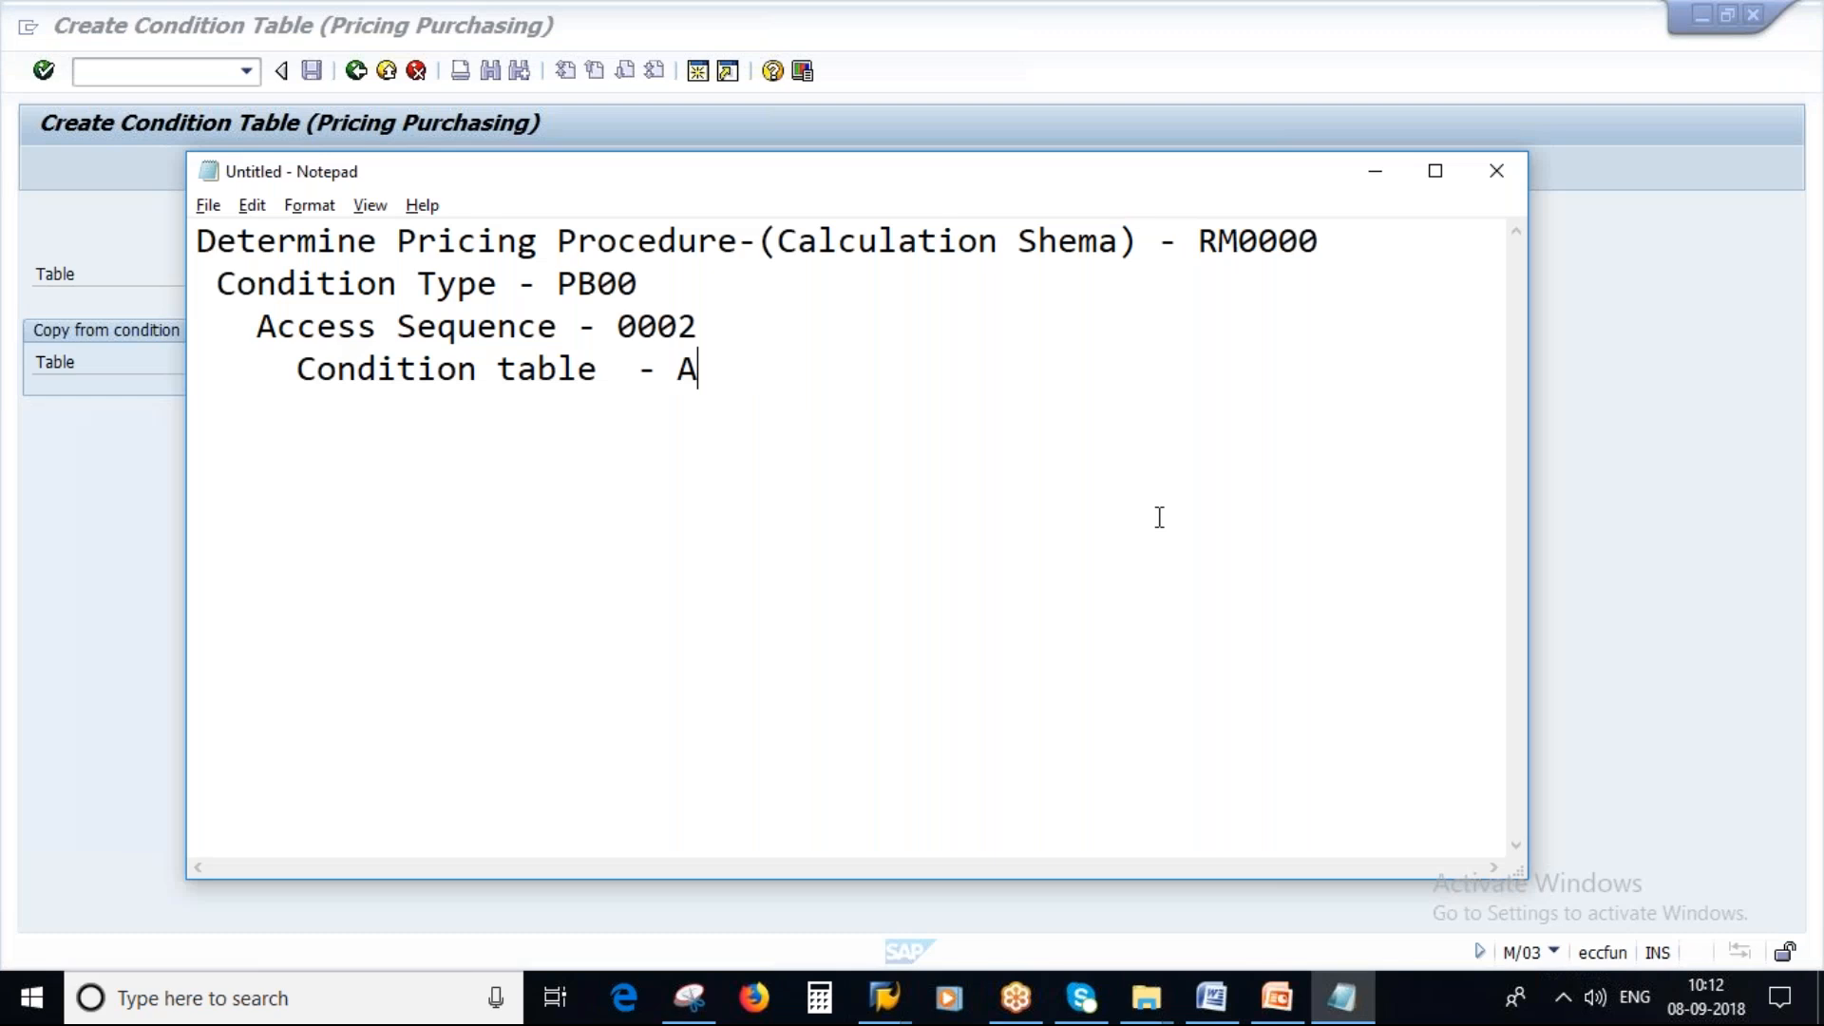
text(9)
key(alt+Tab)
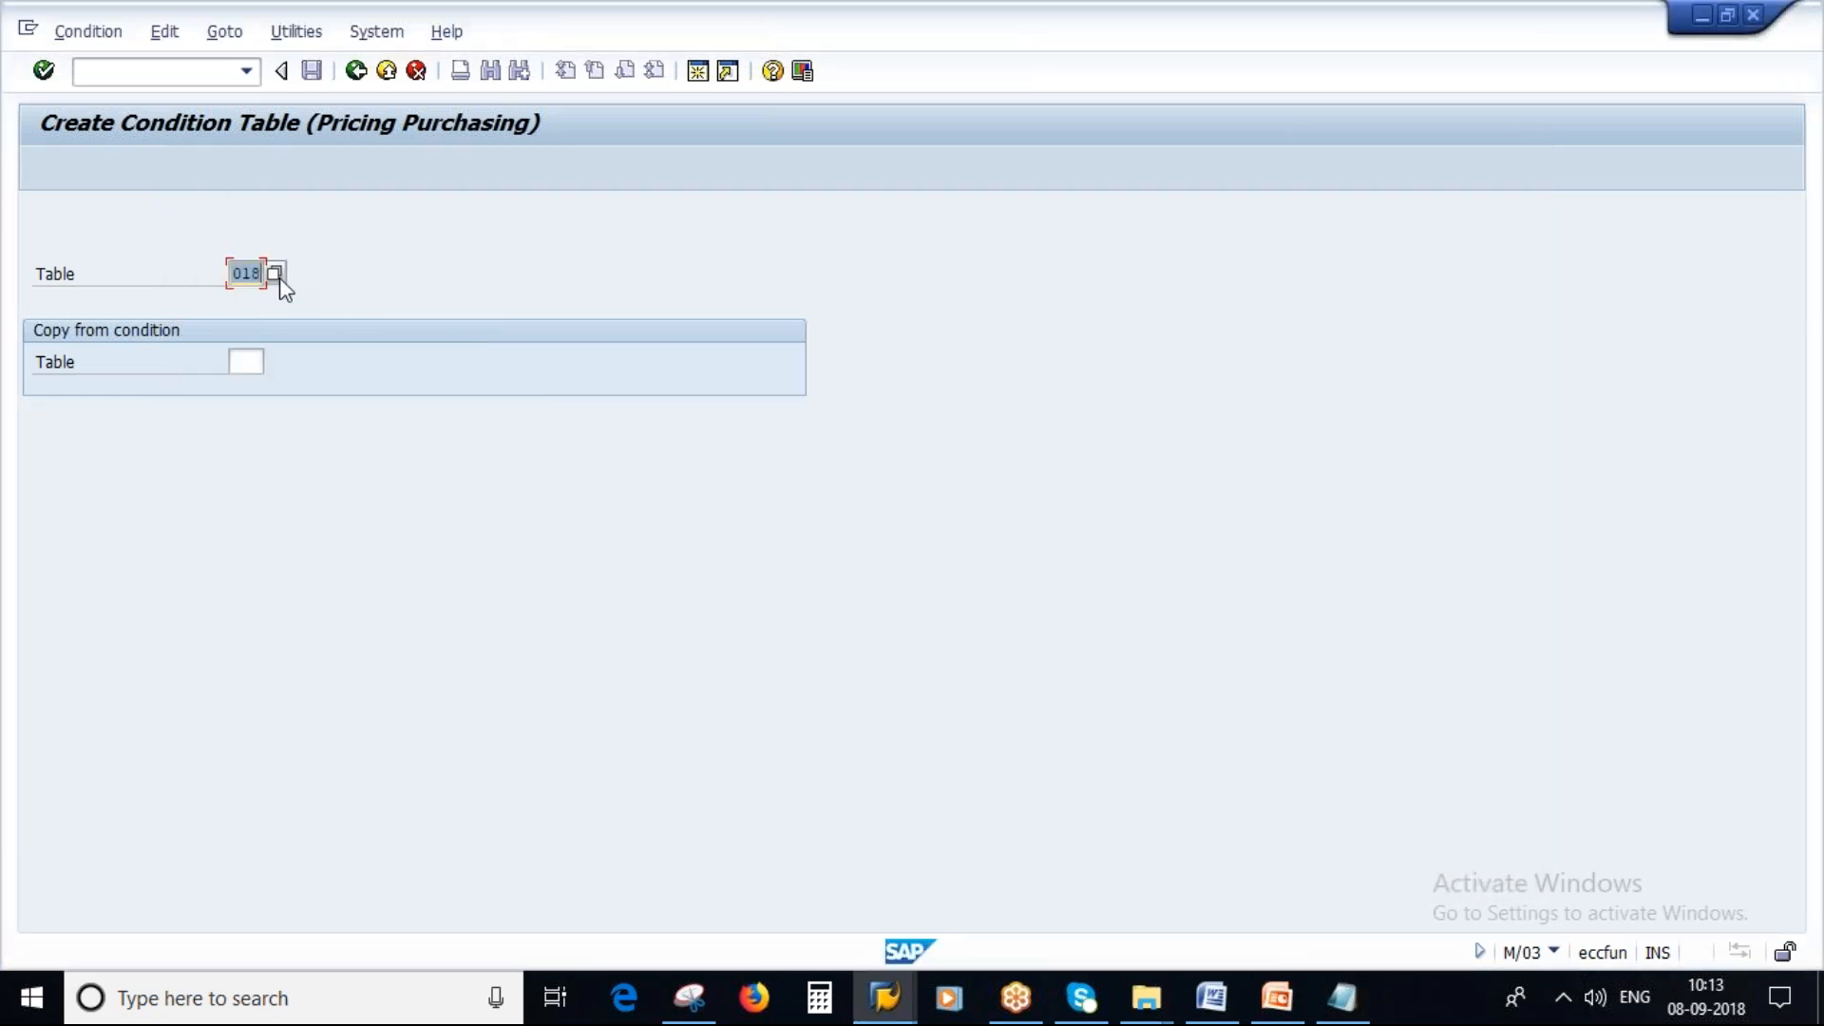
Open the table number value list and scroll to the highest existing condition table numbers.
click(276, 275)
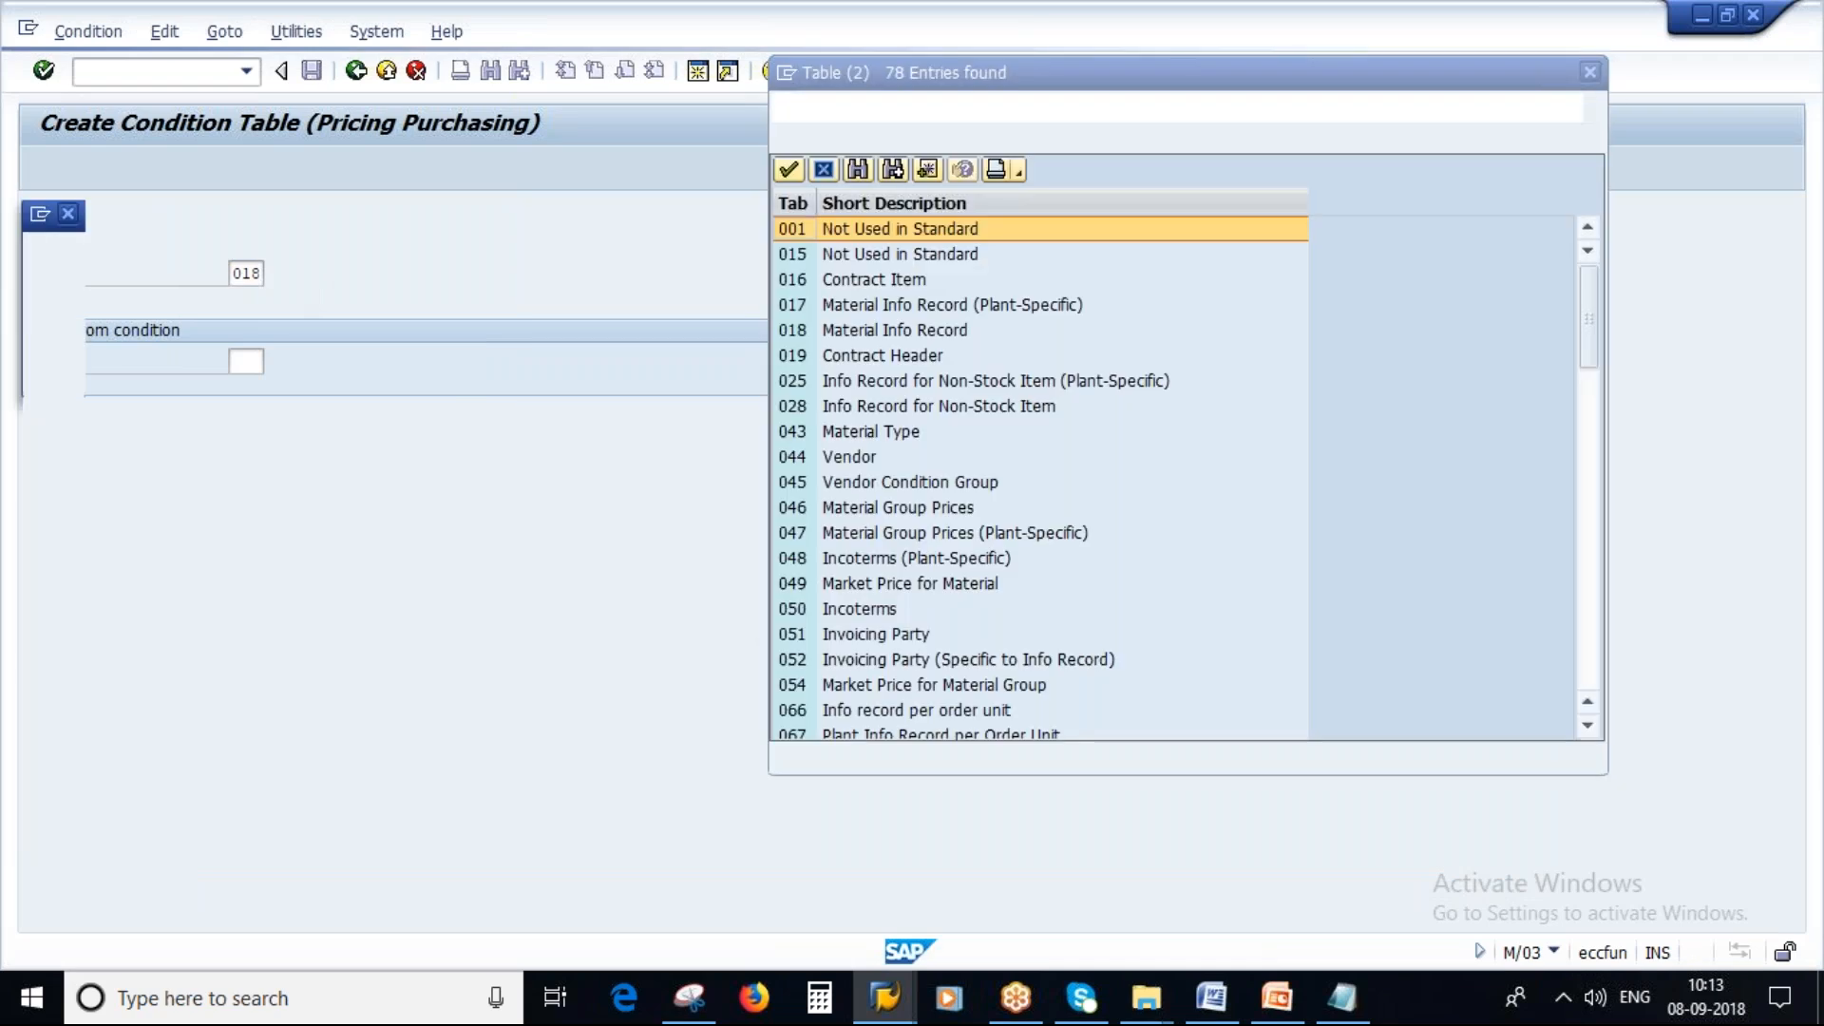
scroll(1028, 639, down, 15)
scroll(1028, 639, down, 5)
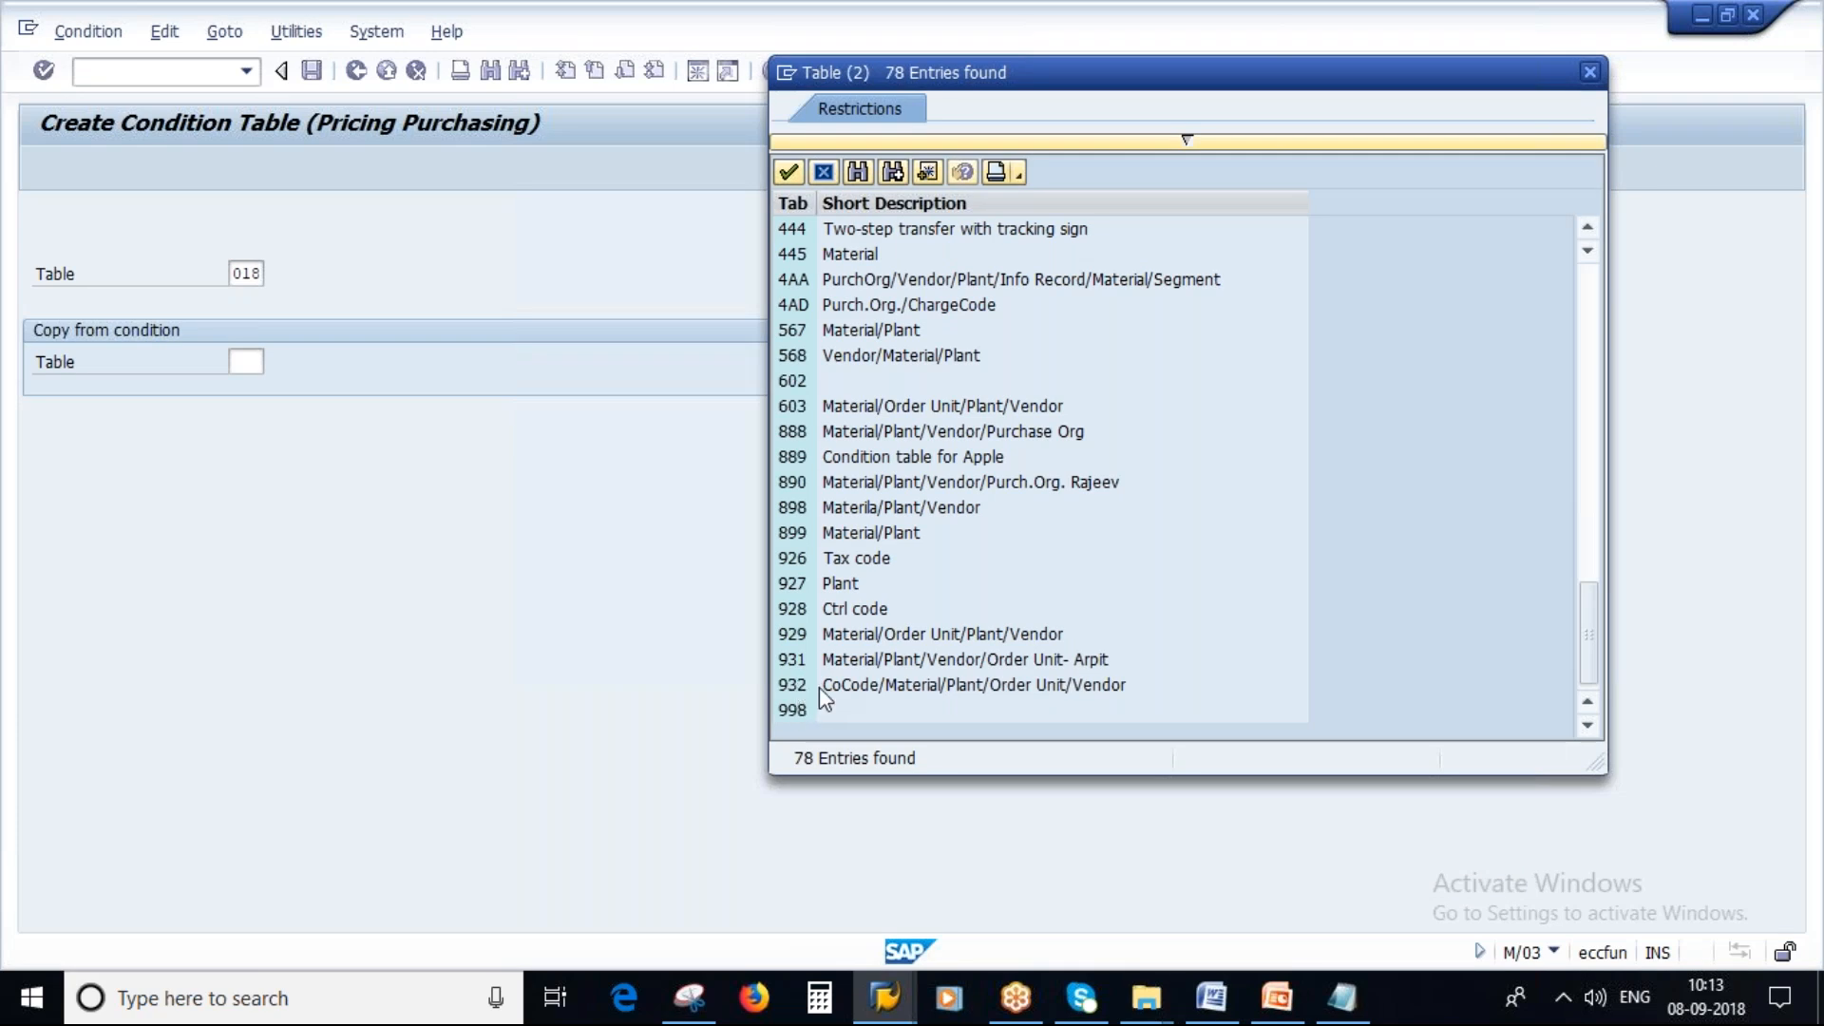
Complete the notes' condition table line as 933 (Vendor/plant).
key(alt+Tab)
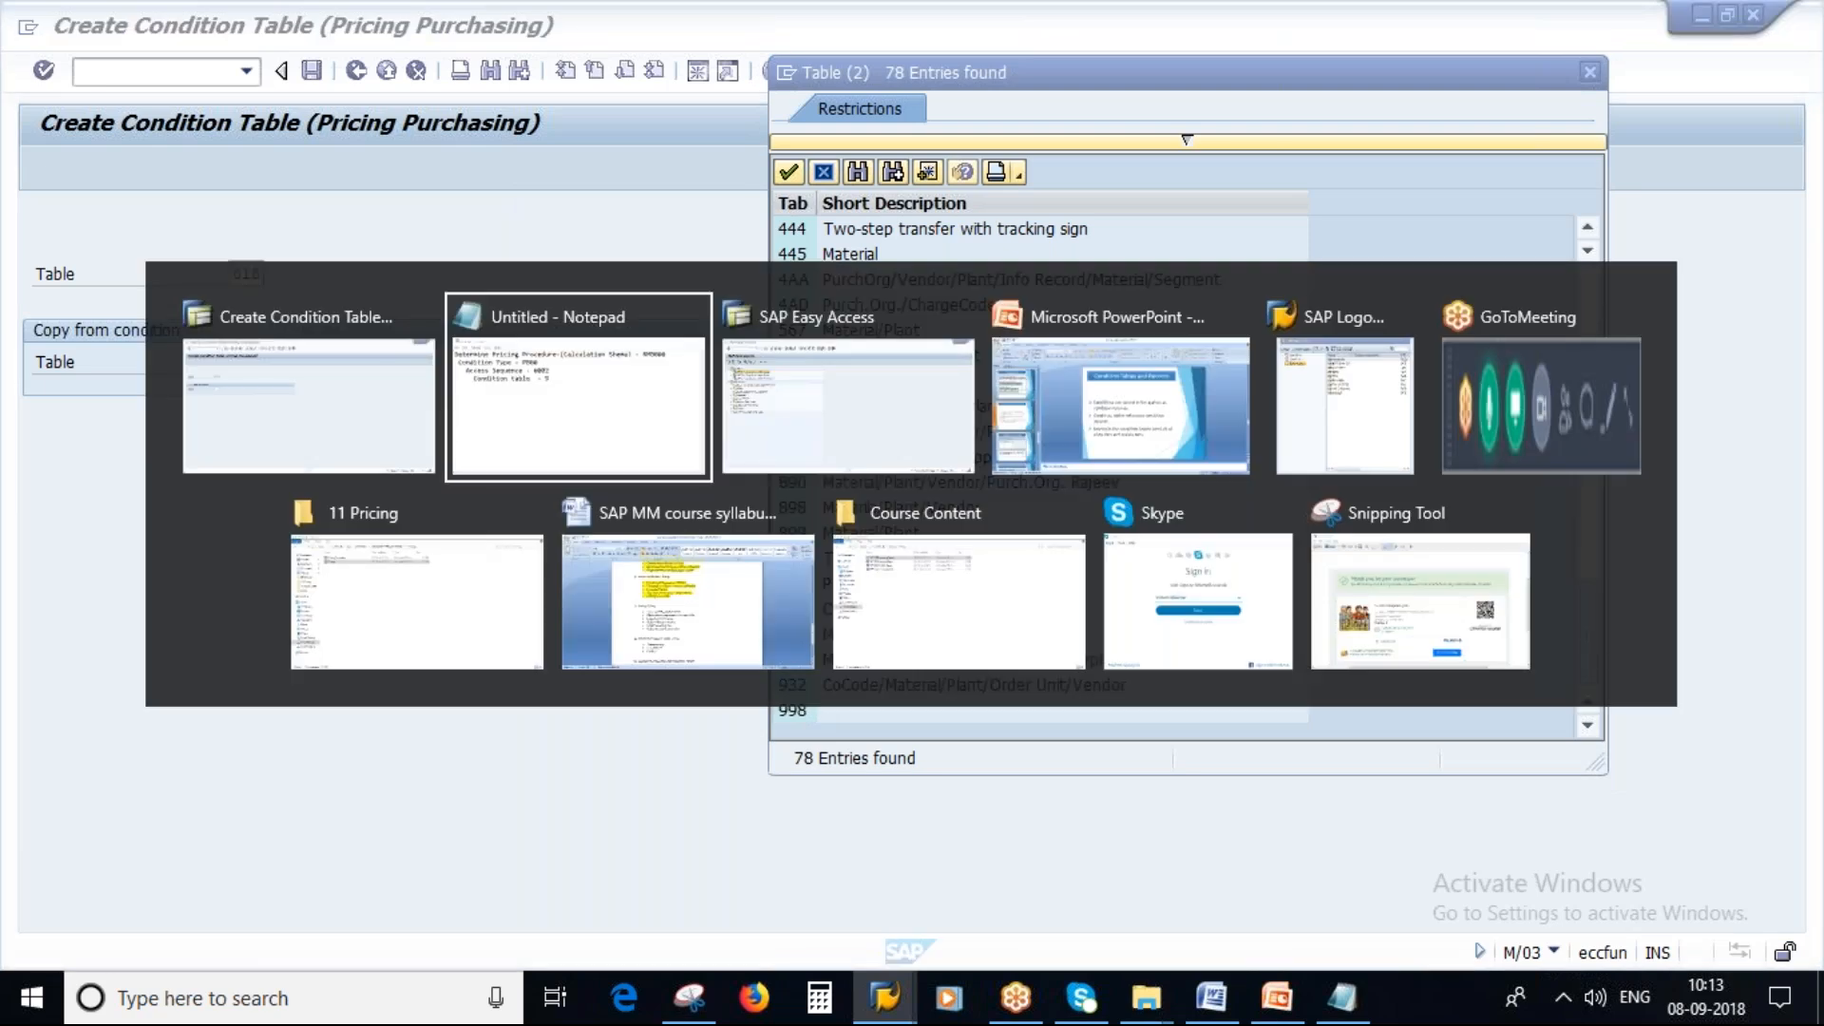
text(33 ()
key(Caps_Lock)
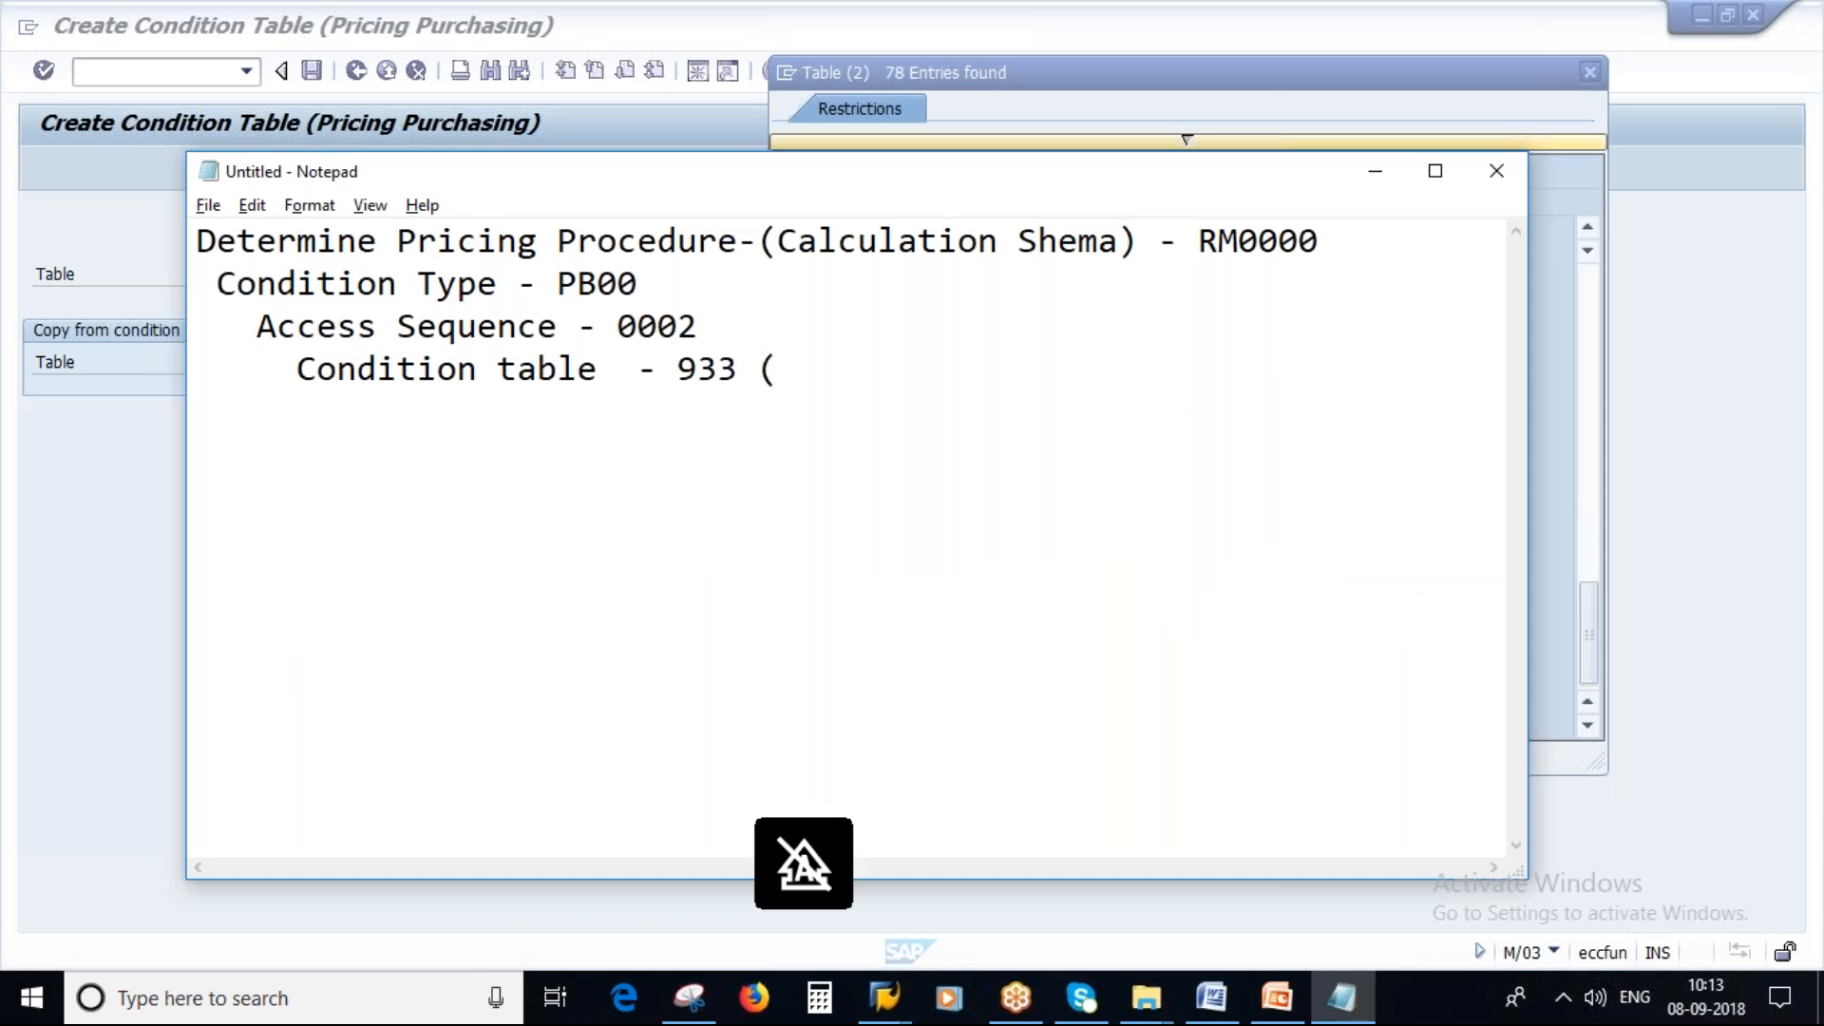
text(V)
key(Caps_Lock)
text(endror)
key(BackSpace)
key(BackSpace)
key(BackSpace)
text(or)
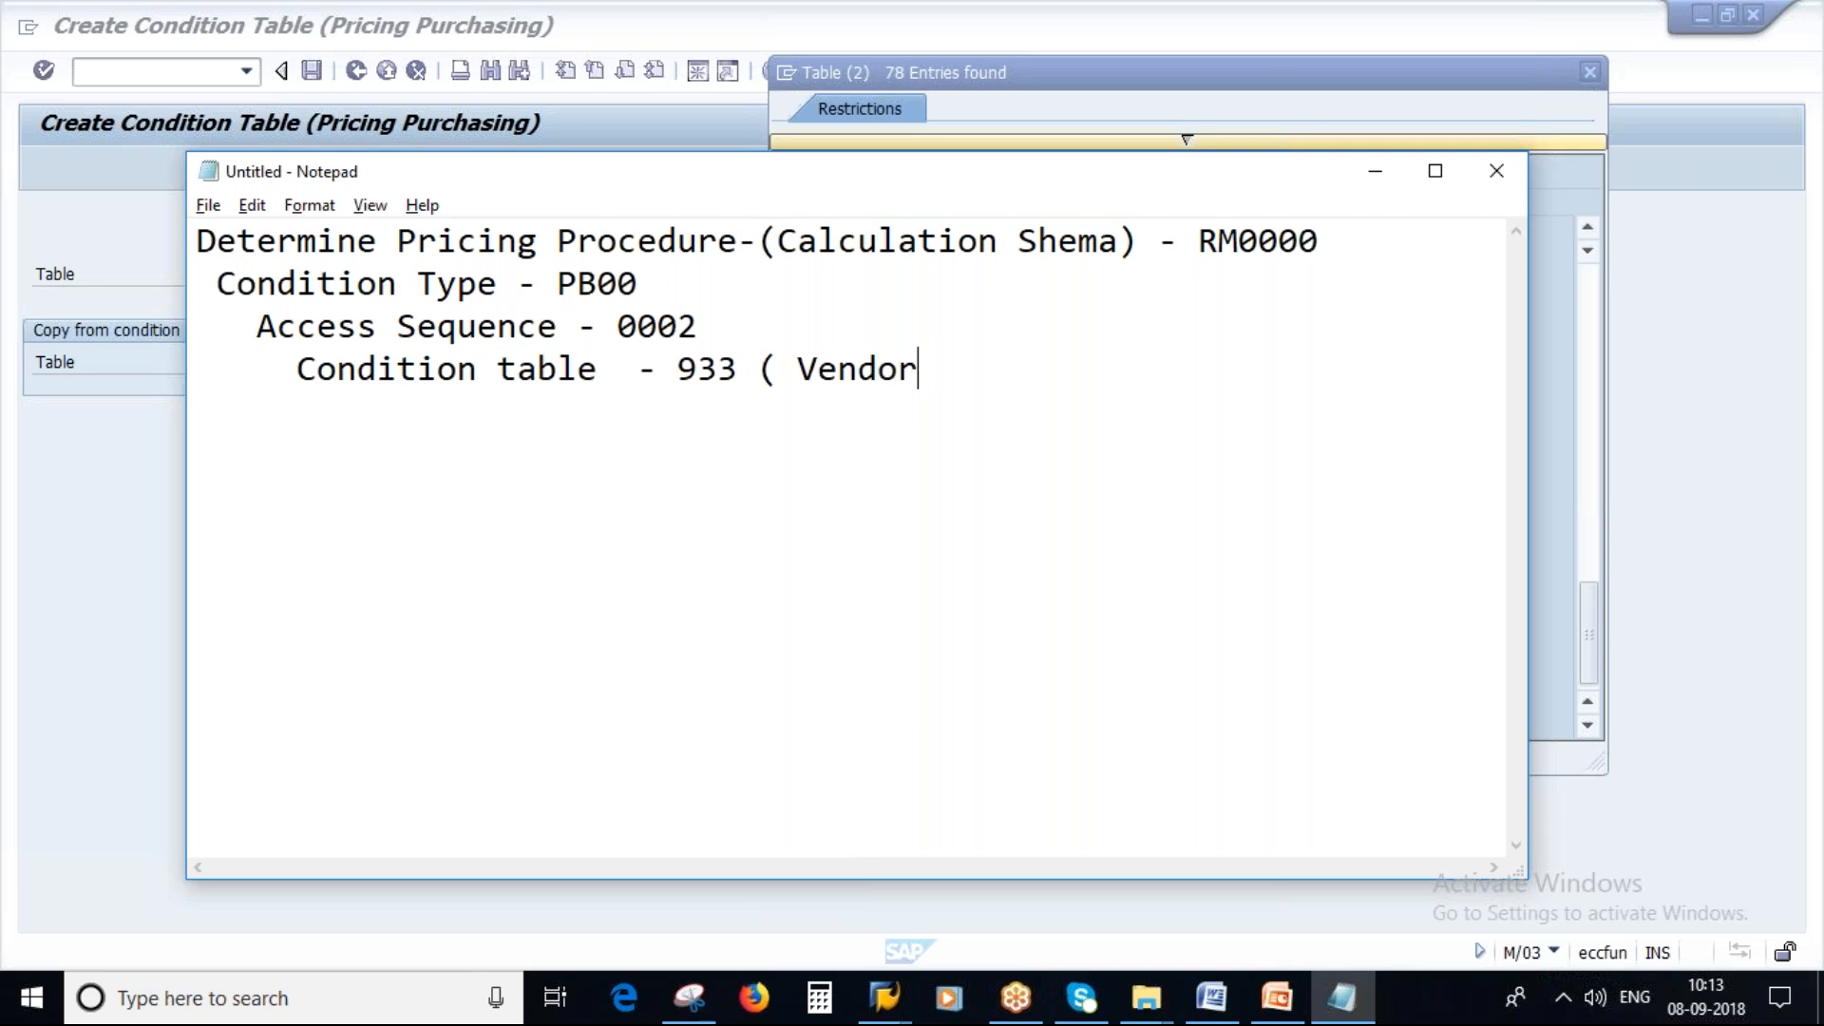
key(Caps_Lock)
text(/)
key(Caps_Lock)
text(p)
key(Caps_Lock)
text(LAN)
key(BackSpace)
key(BackSpace)
key(BackSpace)
key(BackSpace)
key(Caps_Lock)
text(plant))
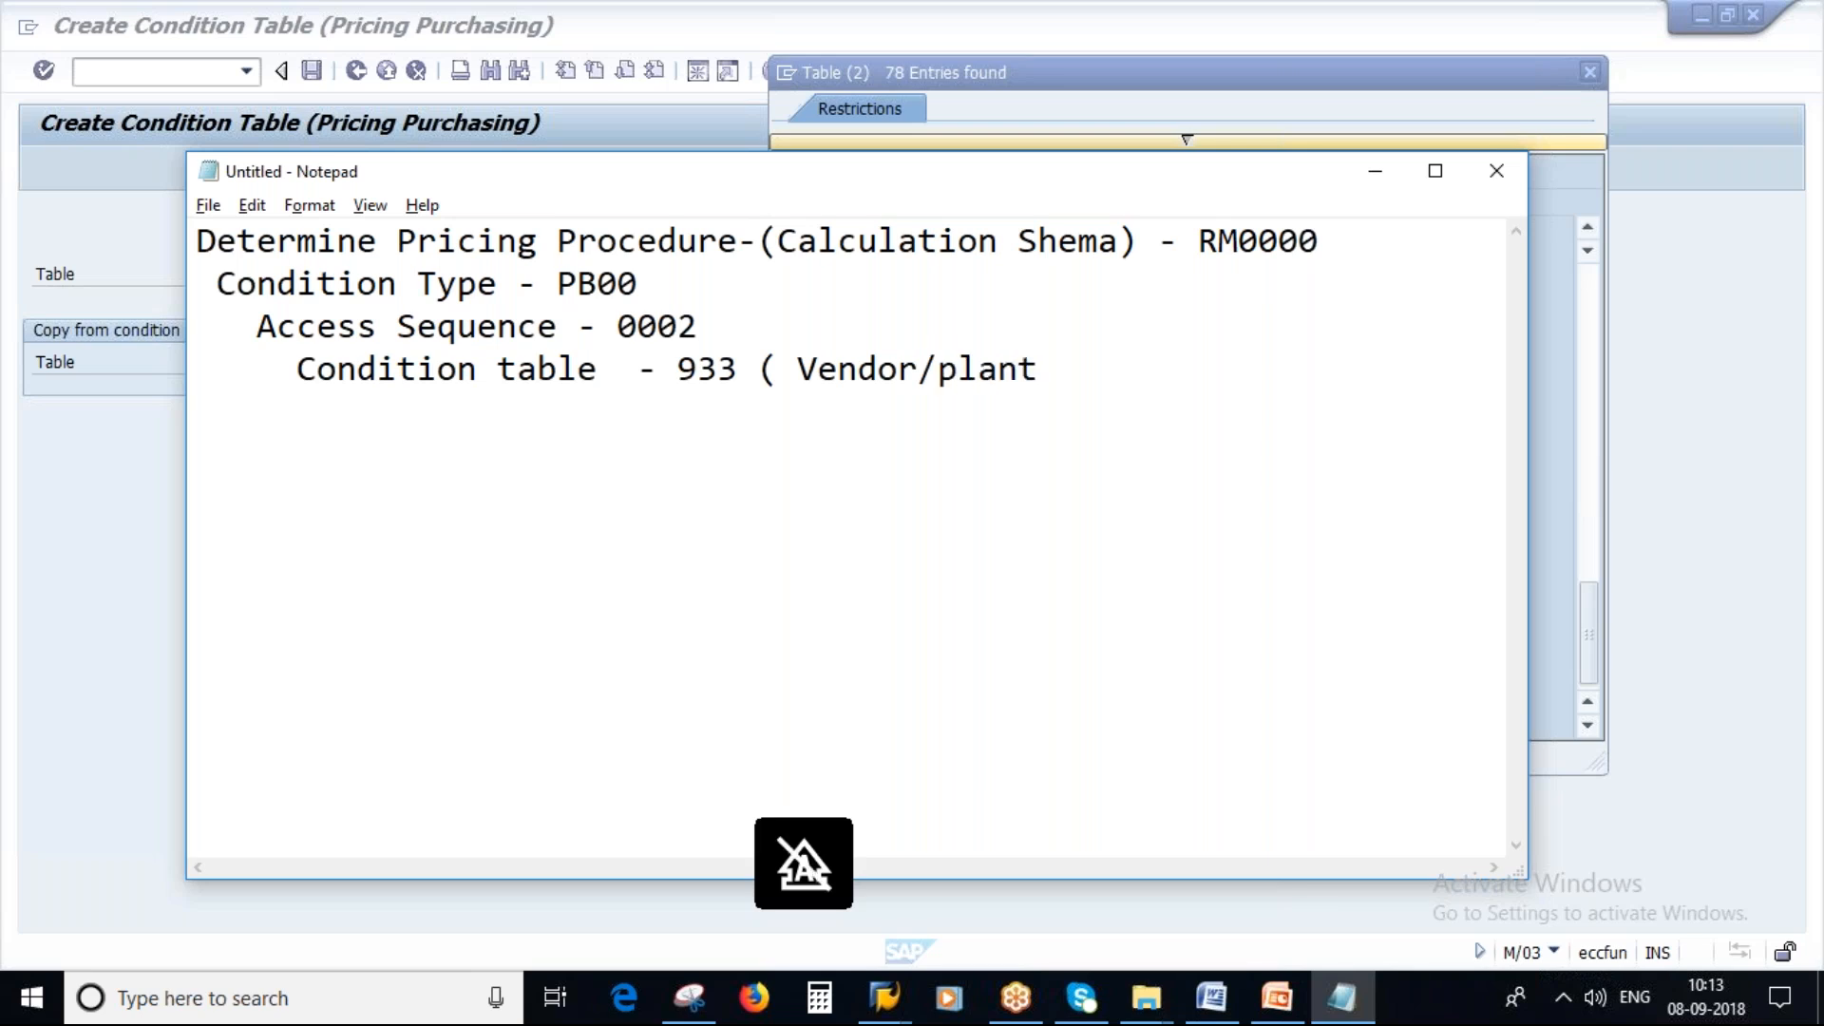
key(Left)
key(Left)
key(Left)
key(Left)
key(Left)
key(Left)
key(Left)
key(Left)
key(Left)
key(Left)
key(Left)
key(Left)
key(Left)
key(Left)
key(Delete)
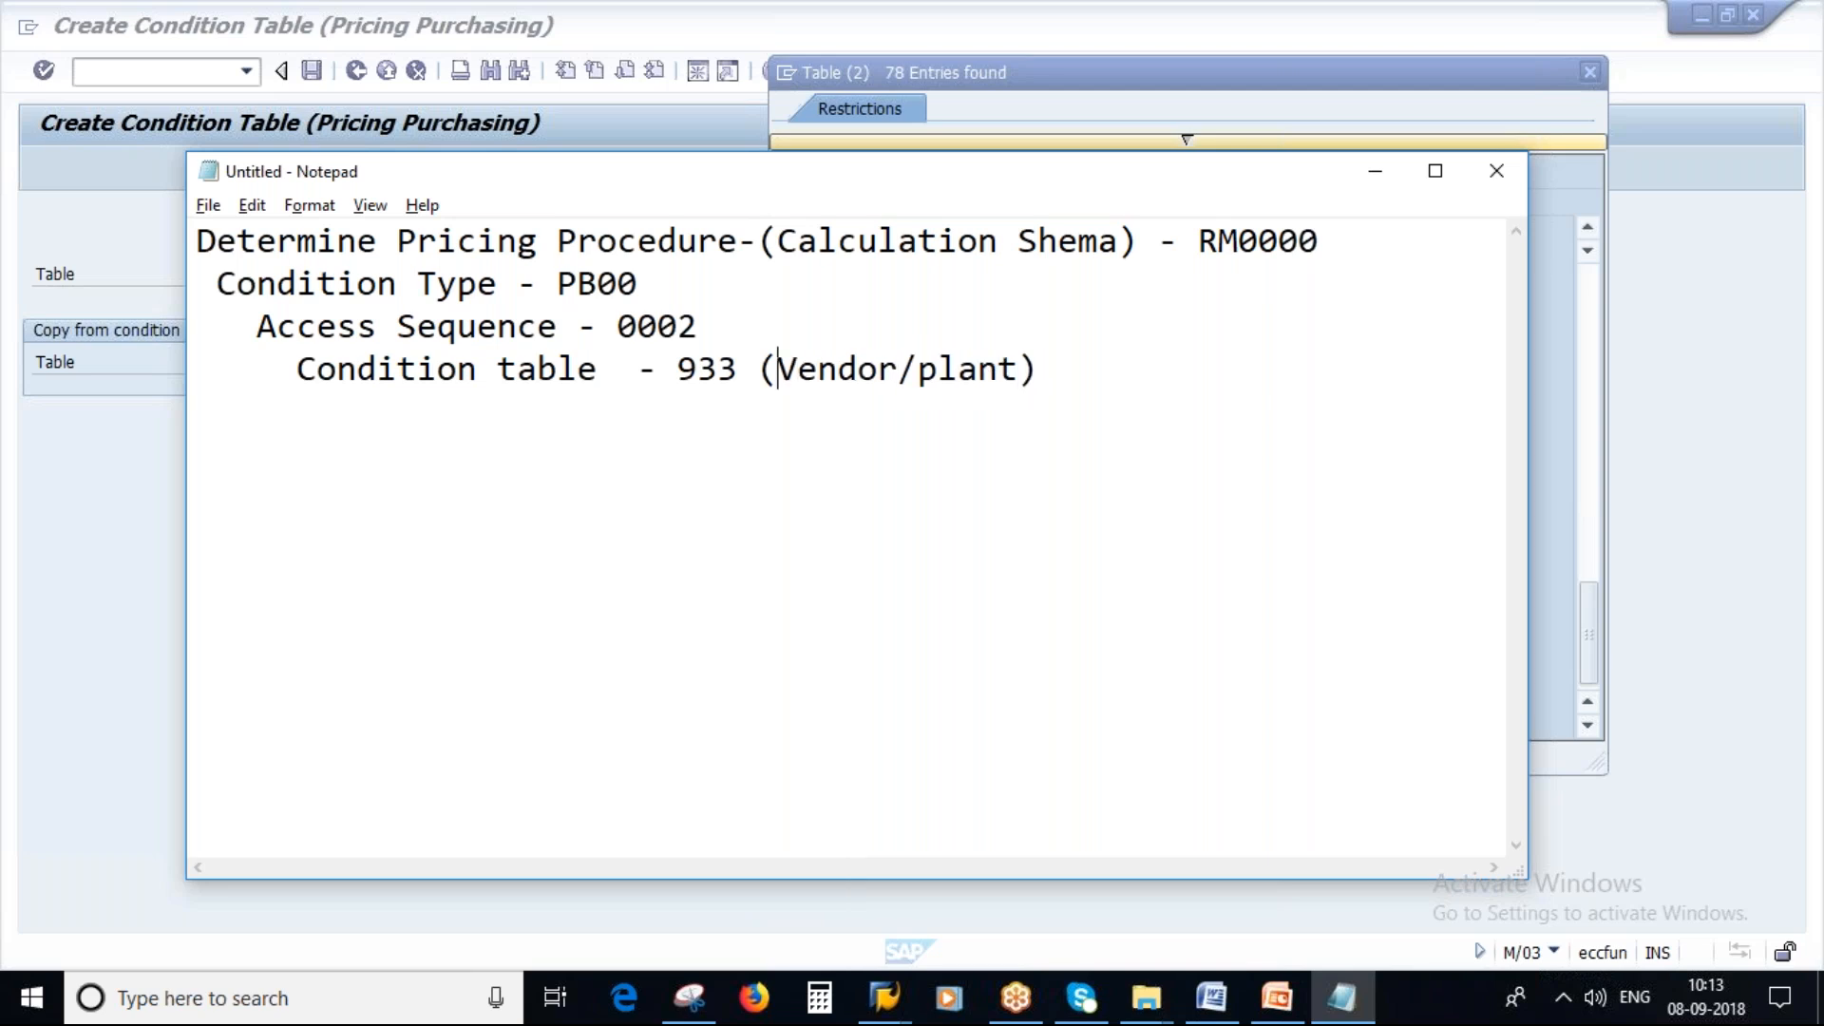
key(alt+Tab)
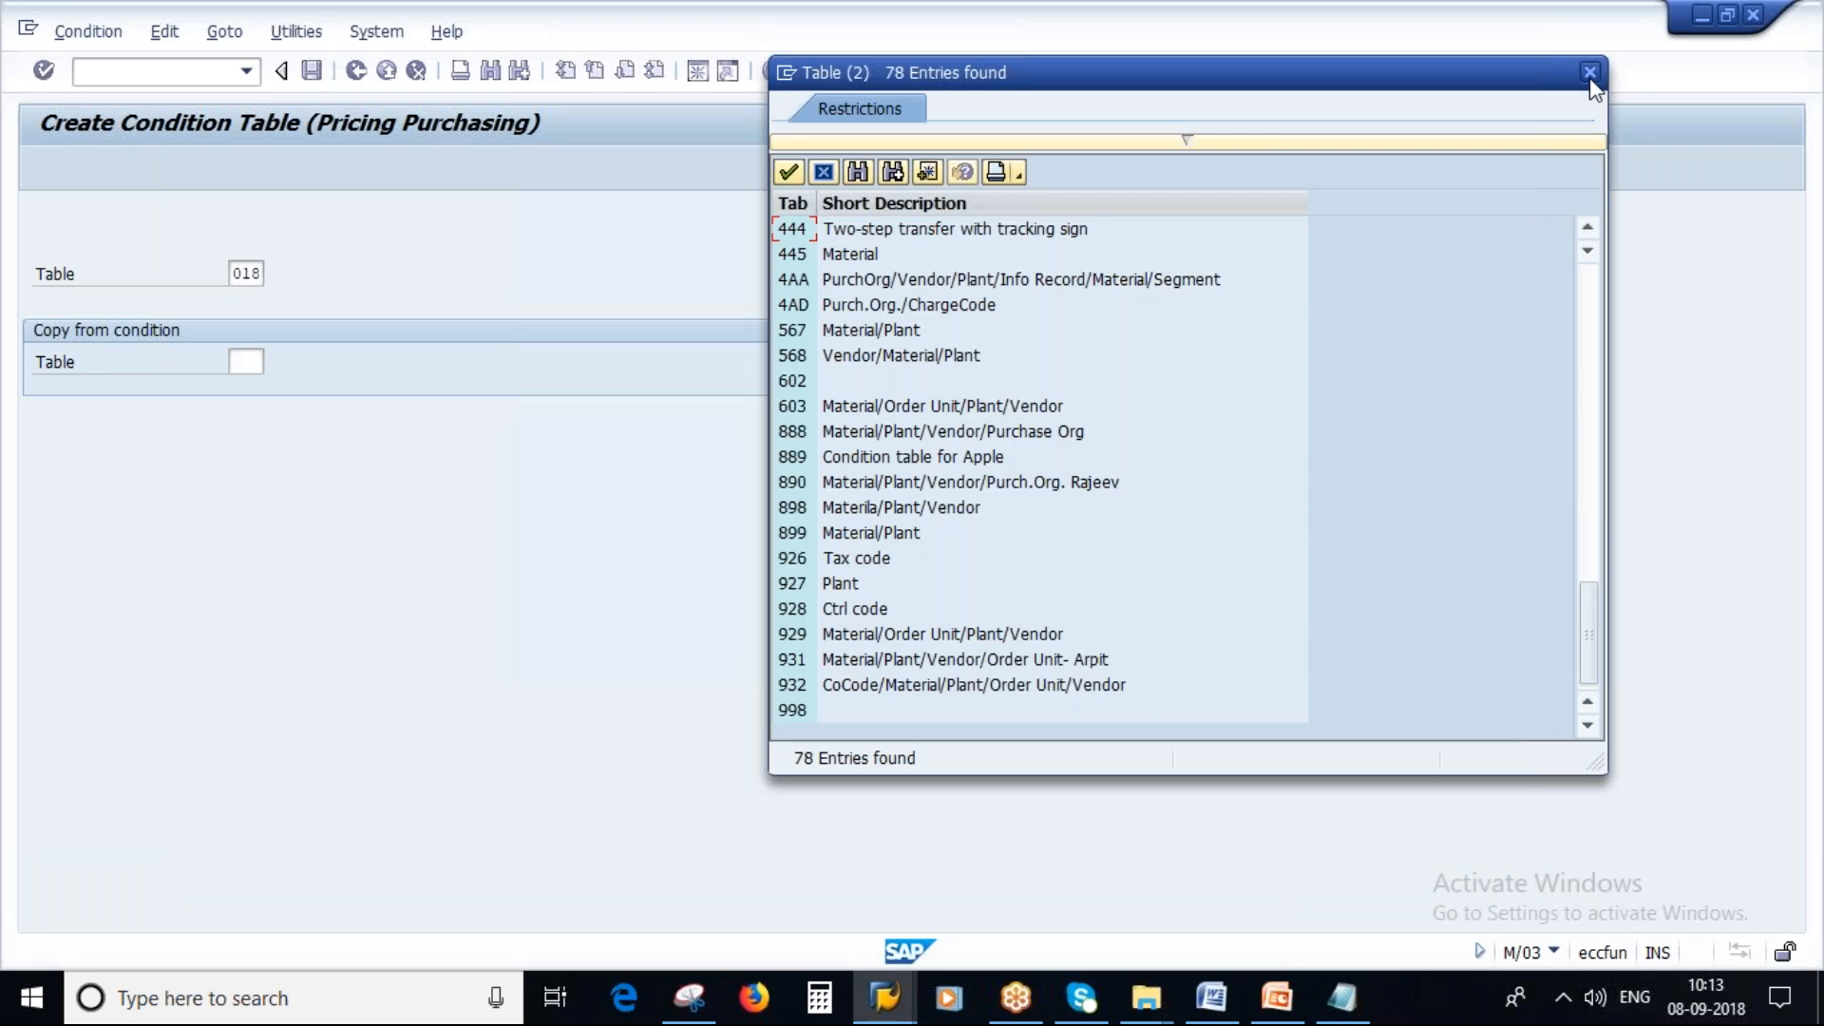
Close the value list and try to create condition table 933.
click(1590, 73)
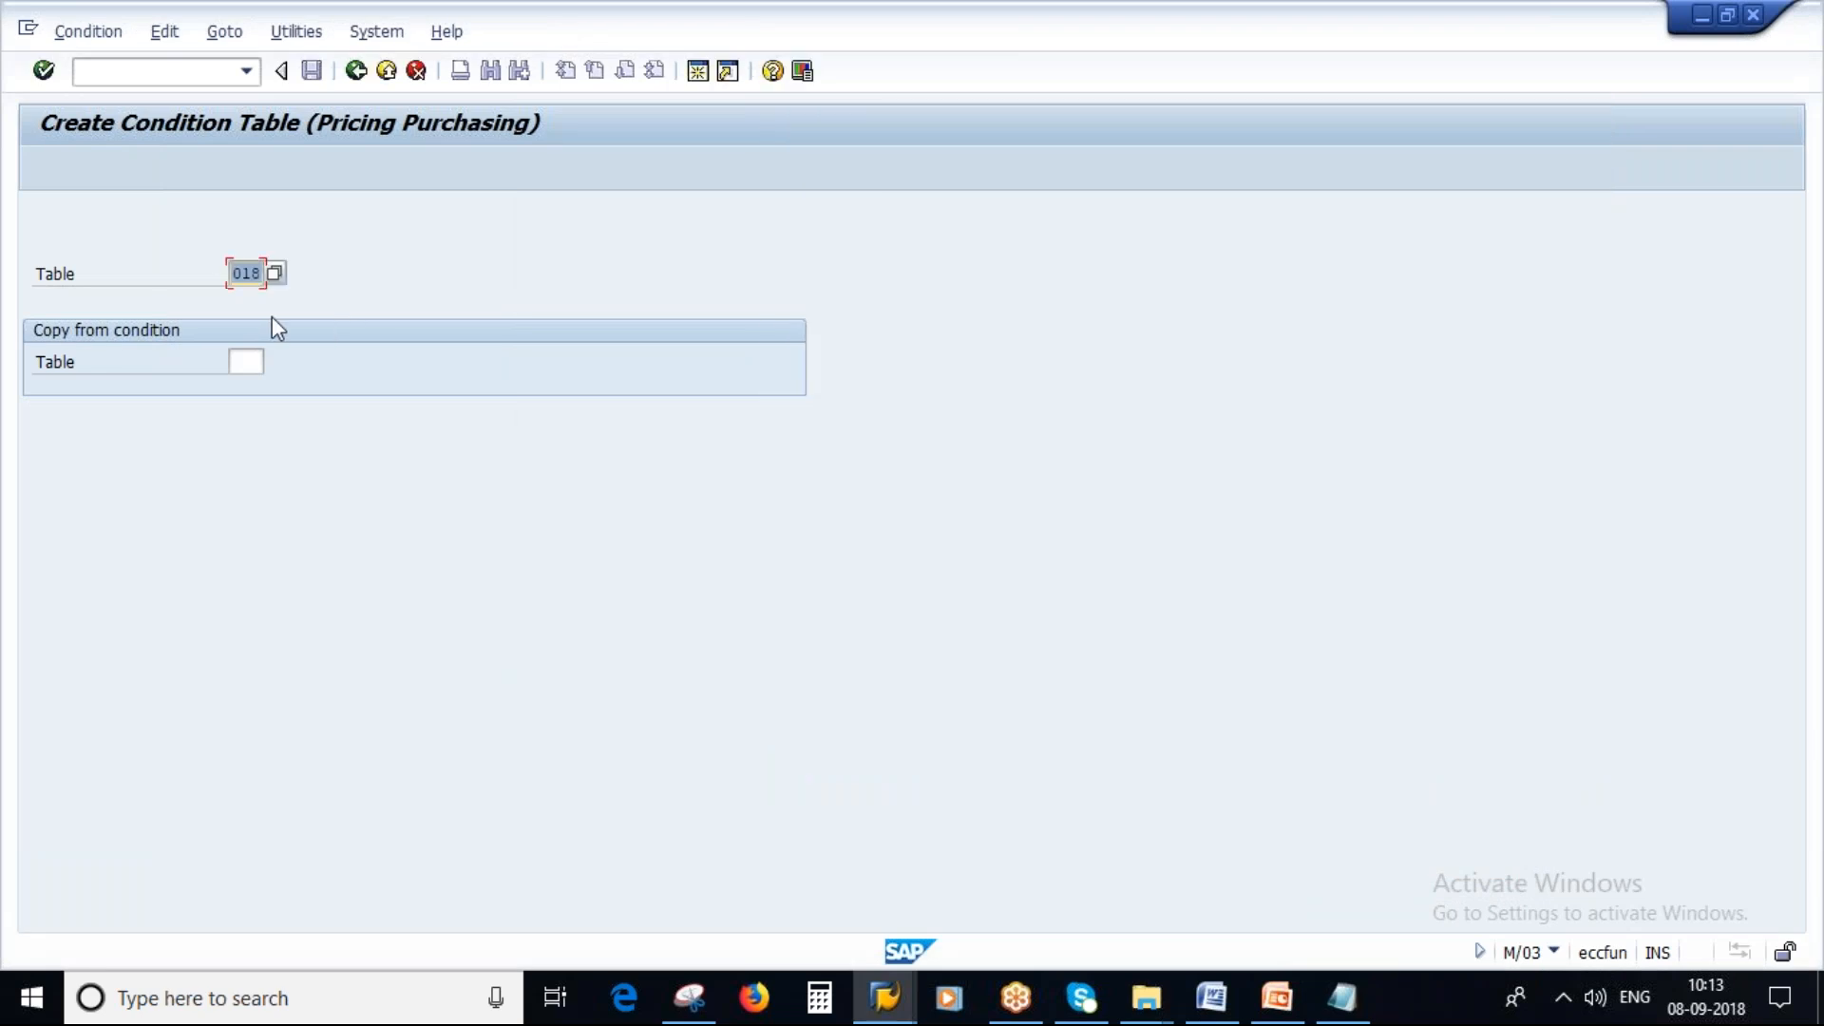
text(933)
key(Return)
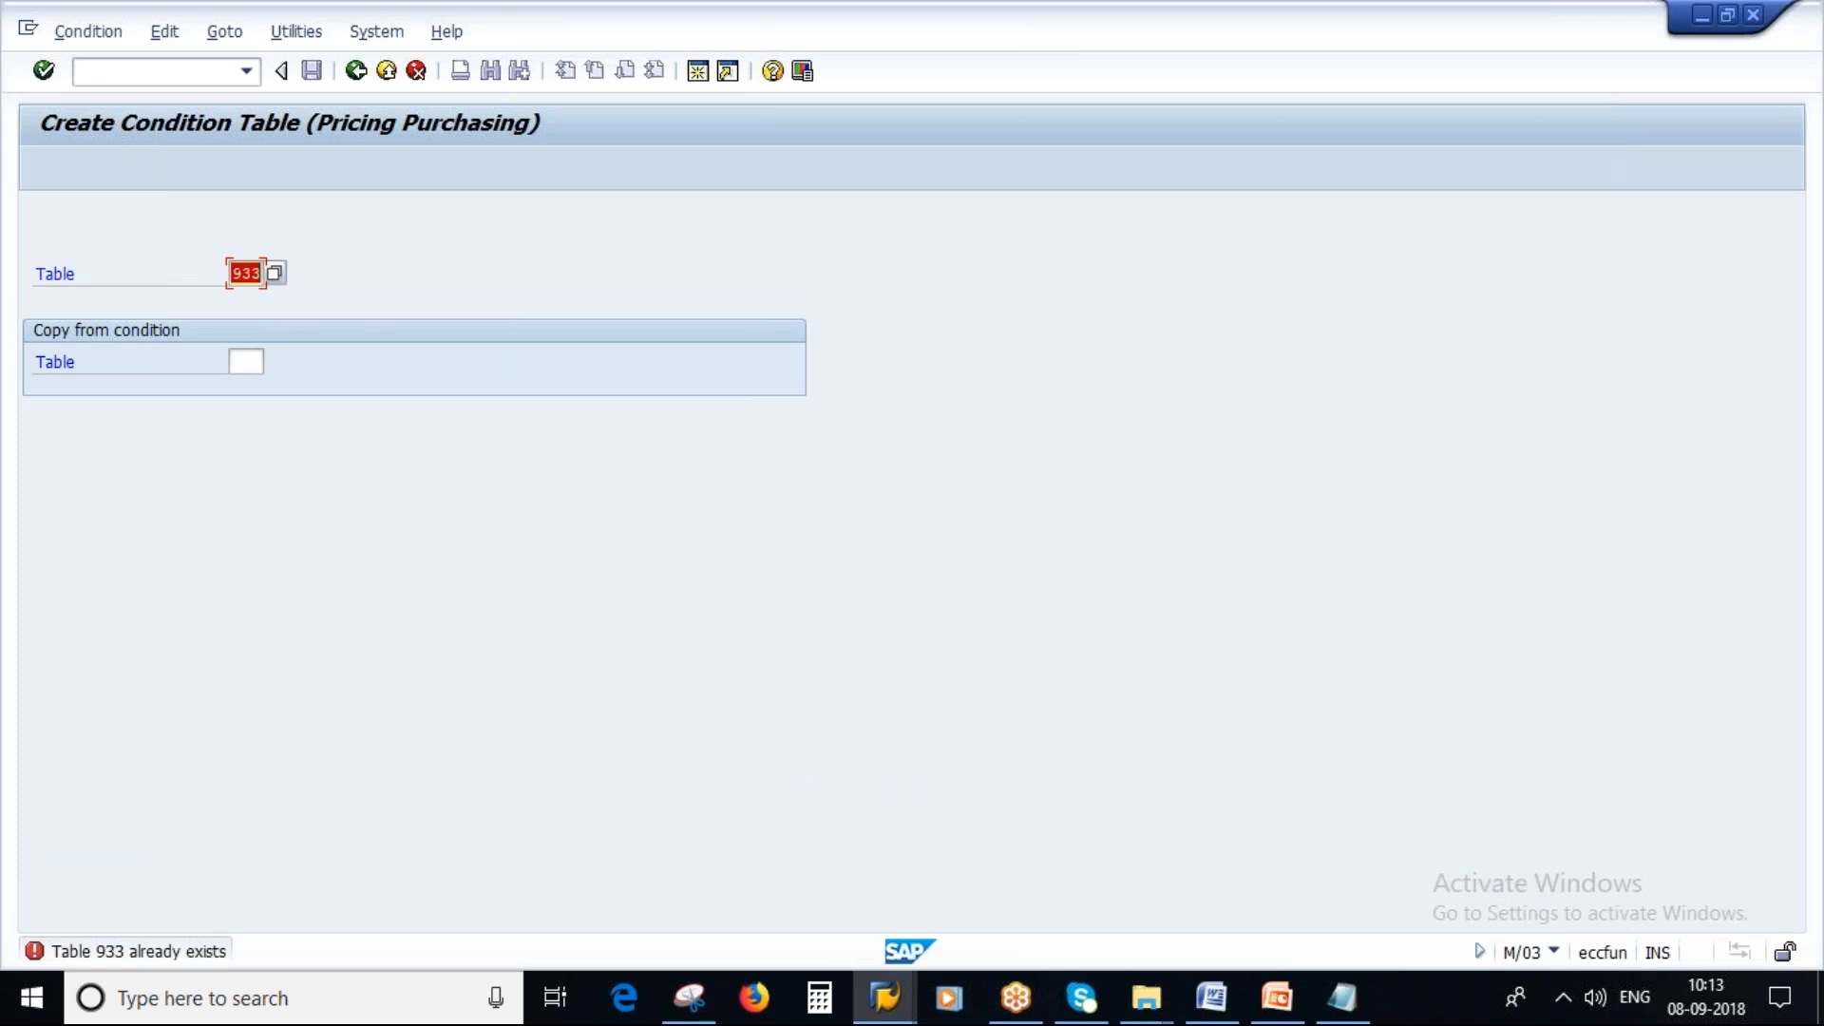
Review the existing table numbers and try to create condition table 995.
key(F4)
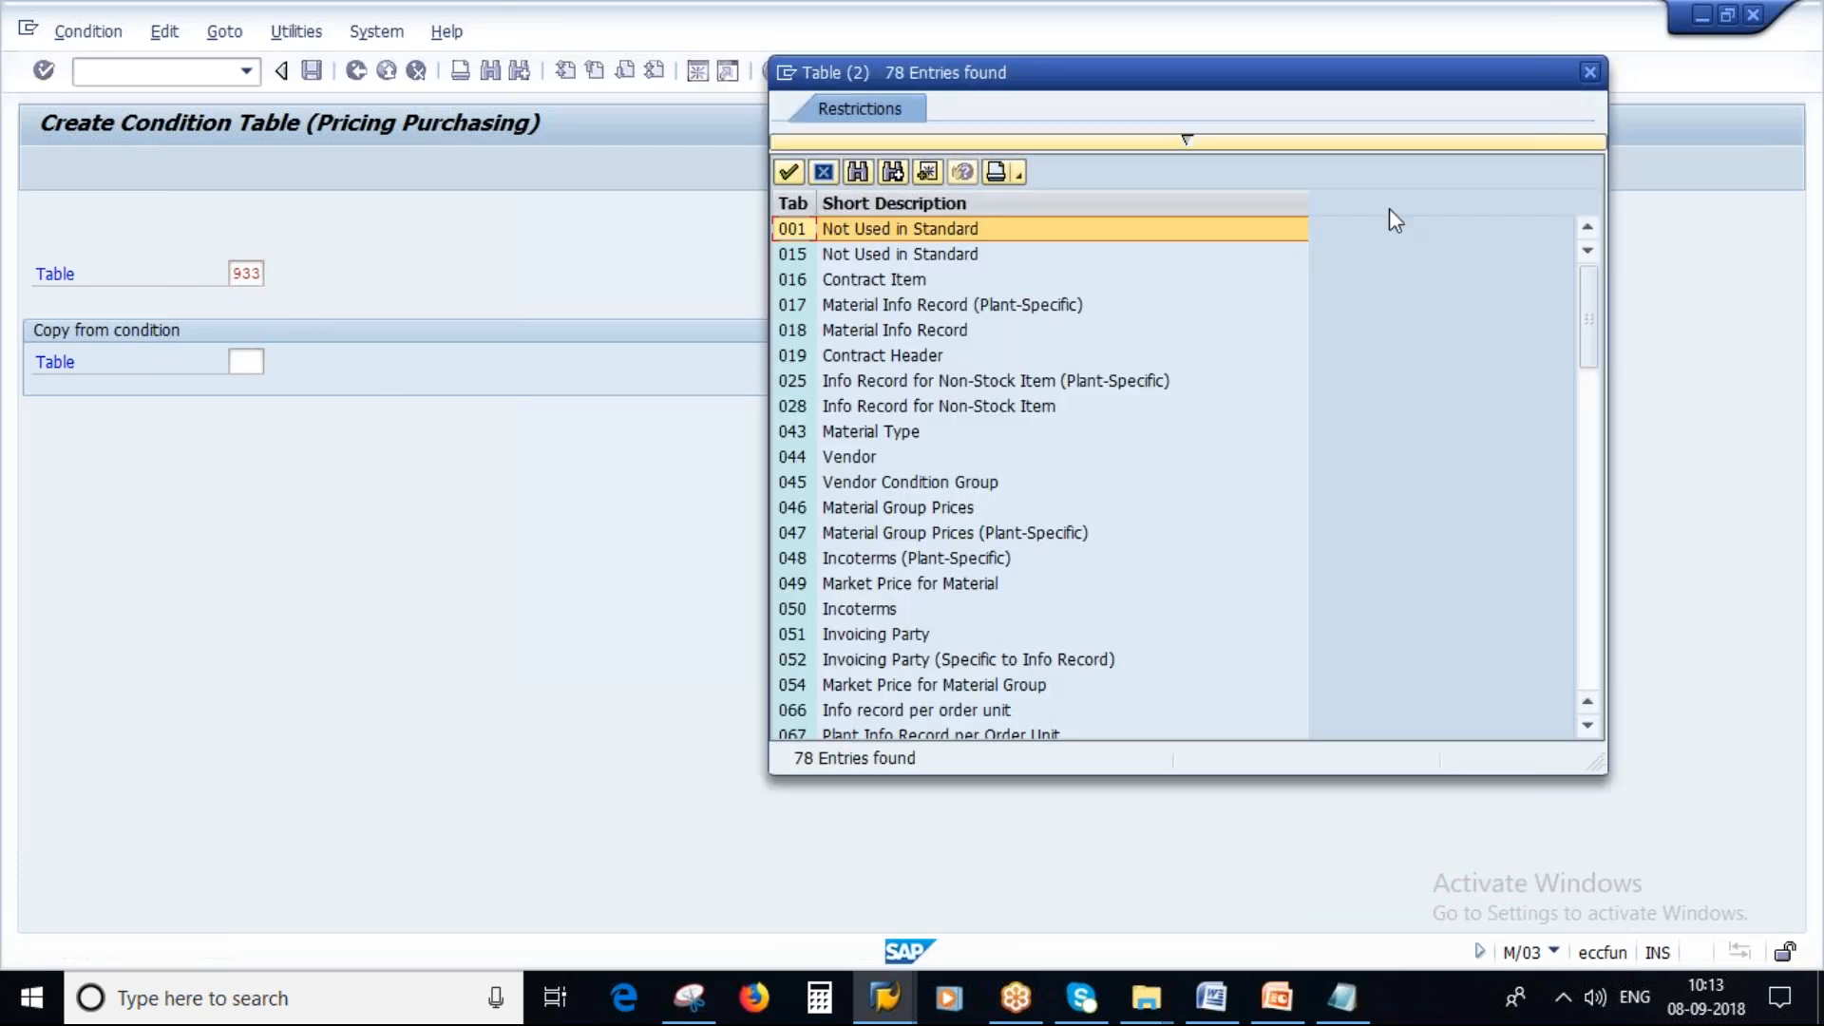
scroll(1254, 644, down, 10)
scroll(1258, 647, down, 10)
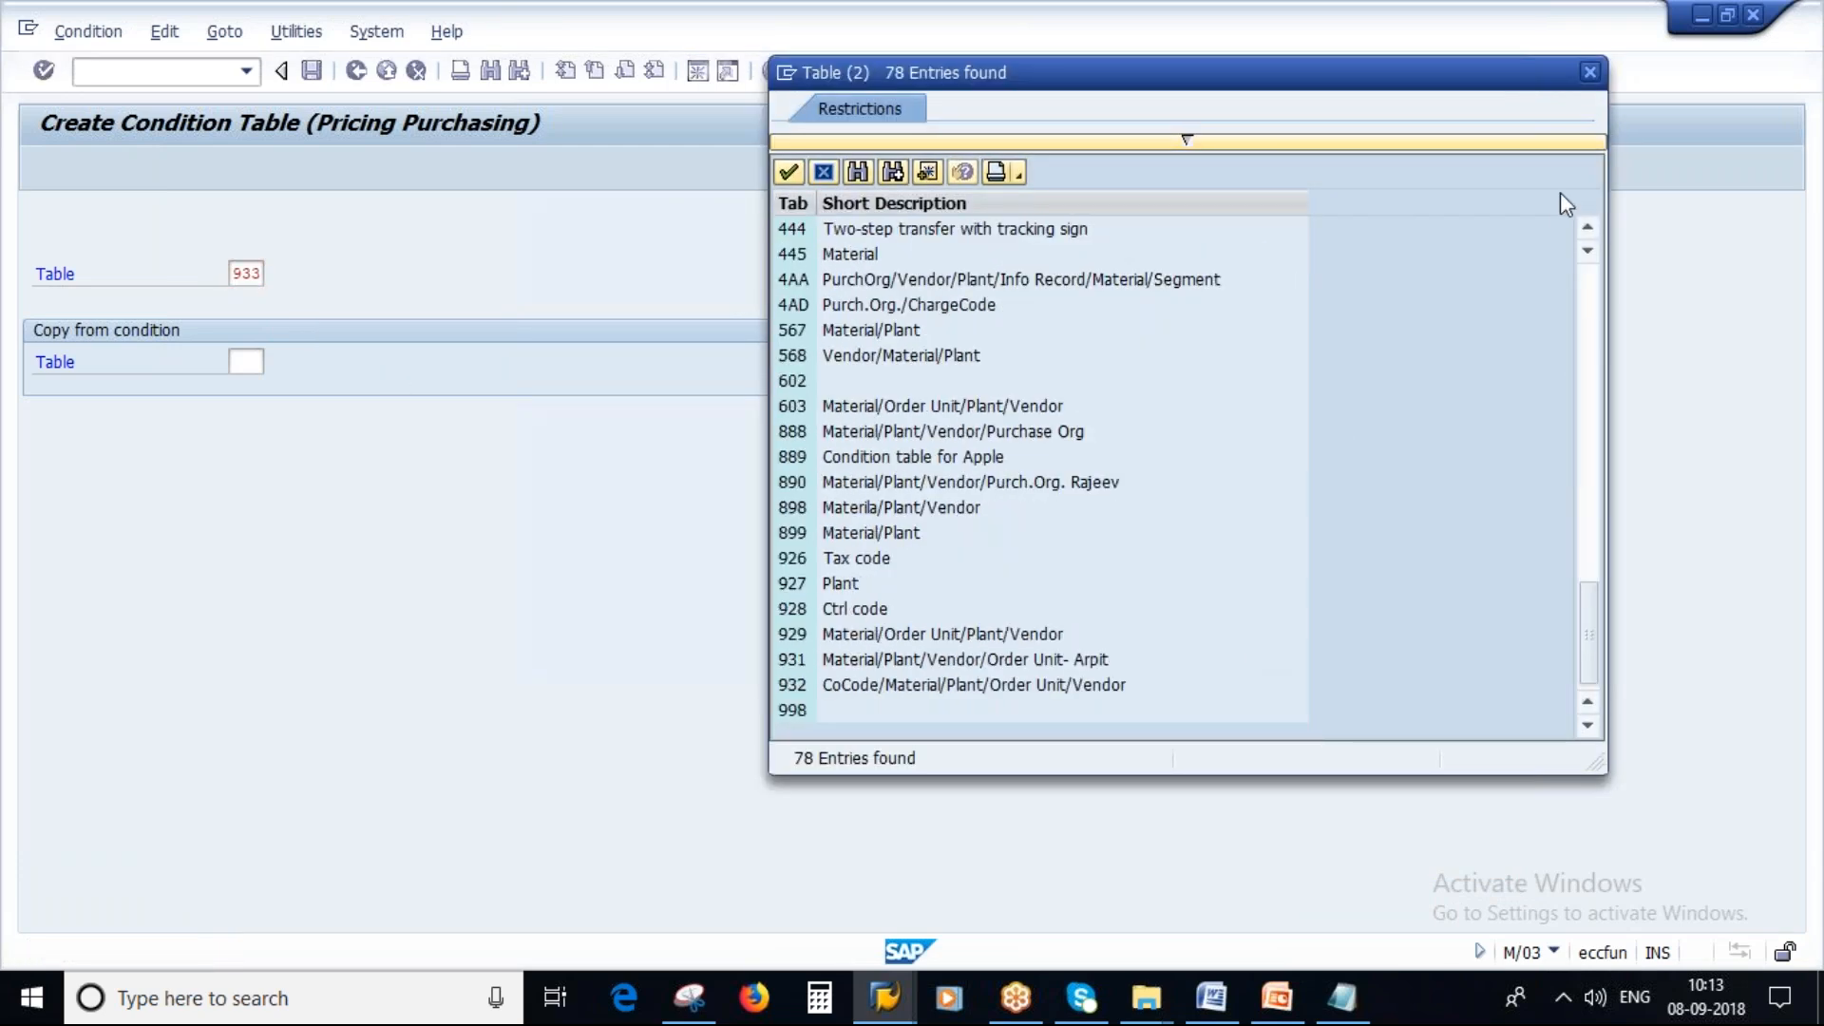
click(1589, 72)
text(995)
key(Return)
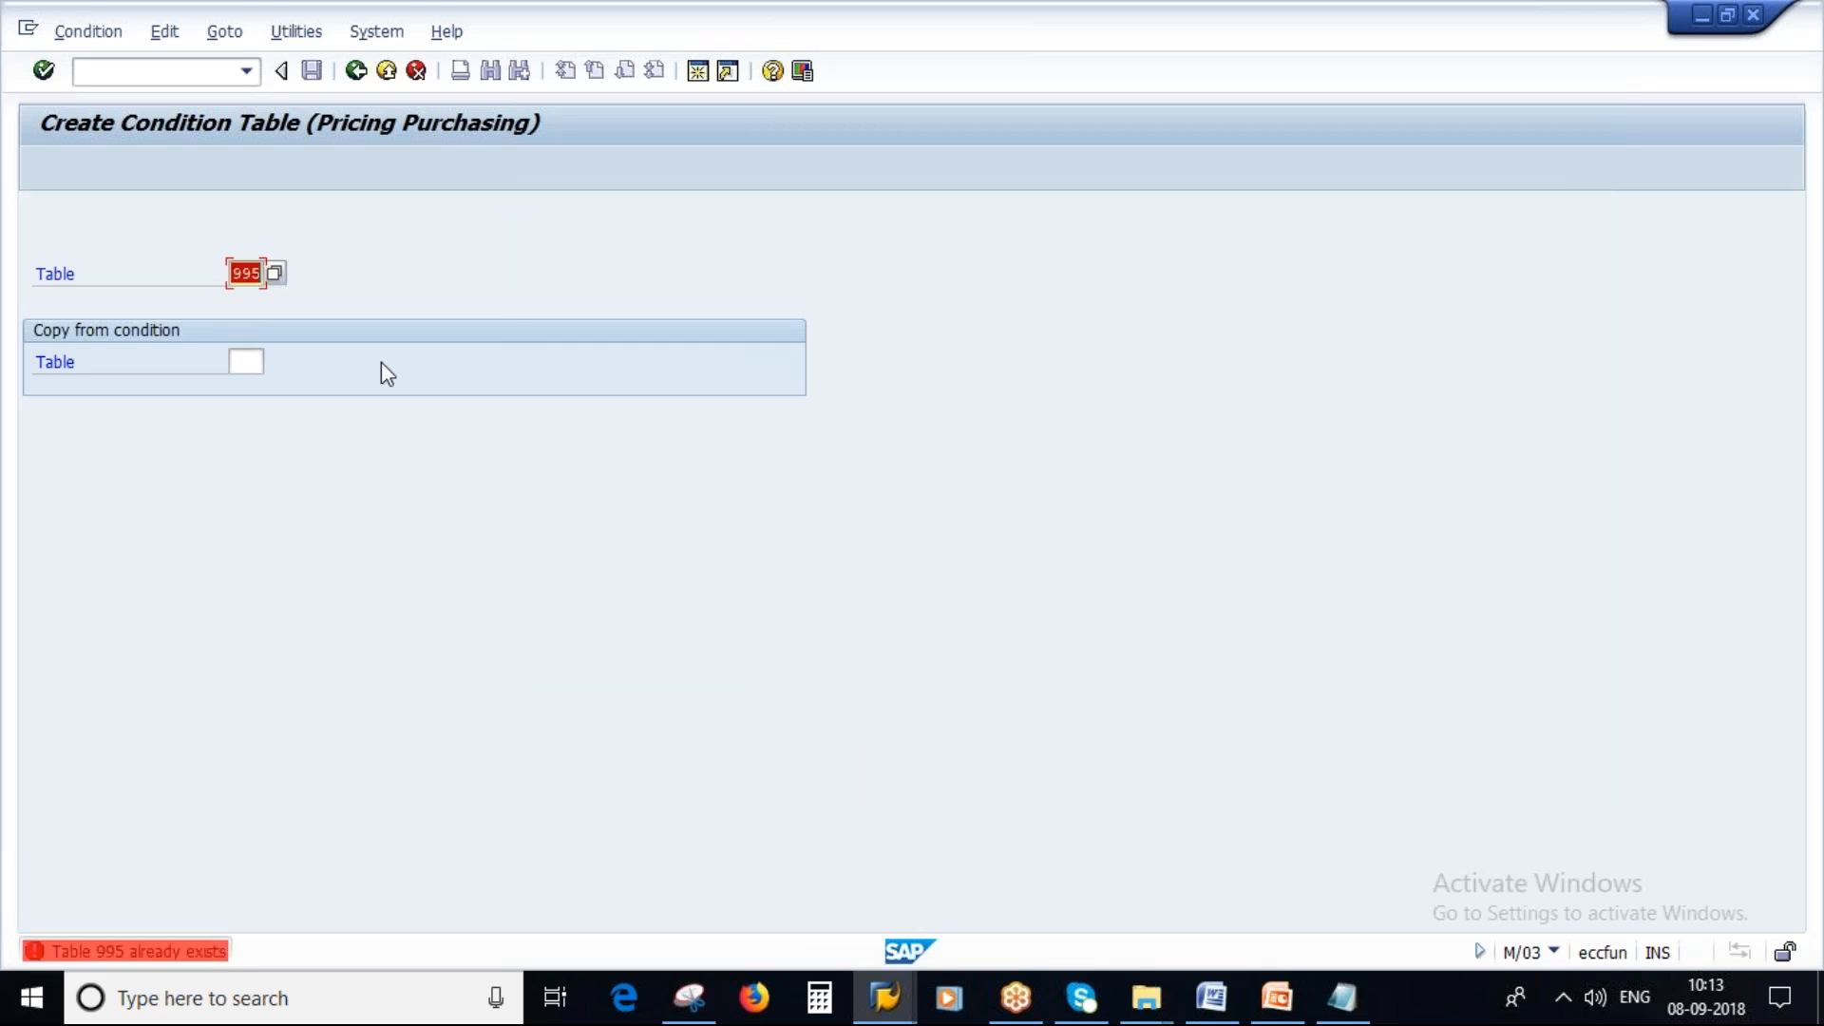
Try to create condition tables 990 and 901, checking the table value list in between.
text(990)
key(Return)
click(273, 277)
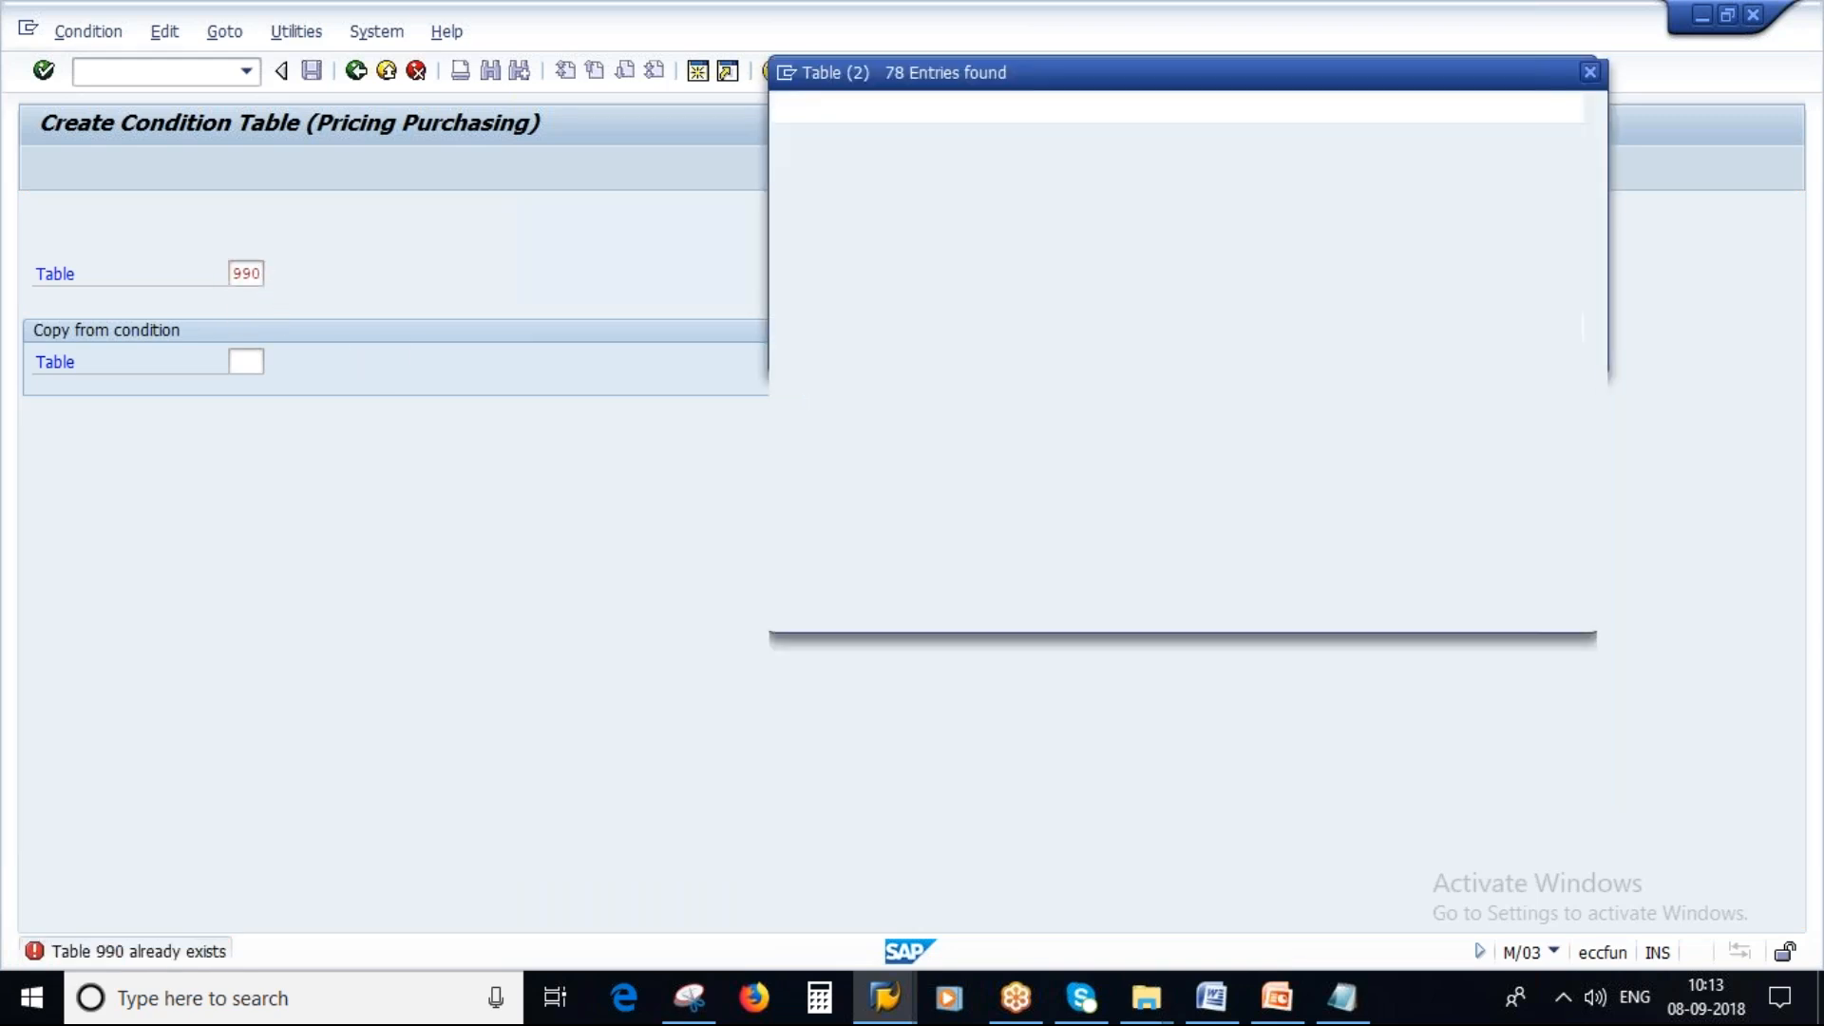
scroll(994, 605, down, 15)
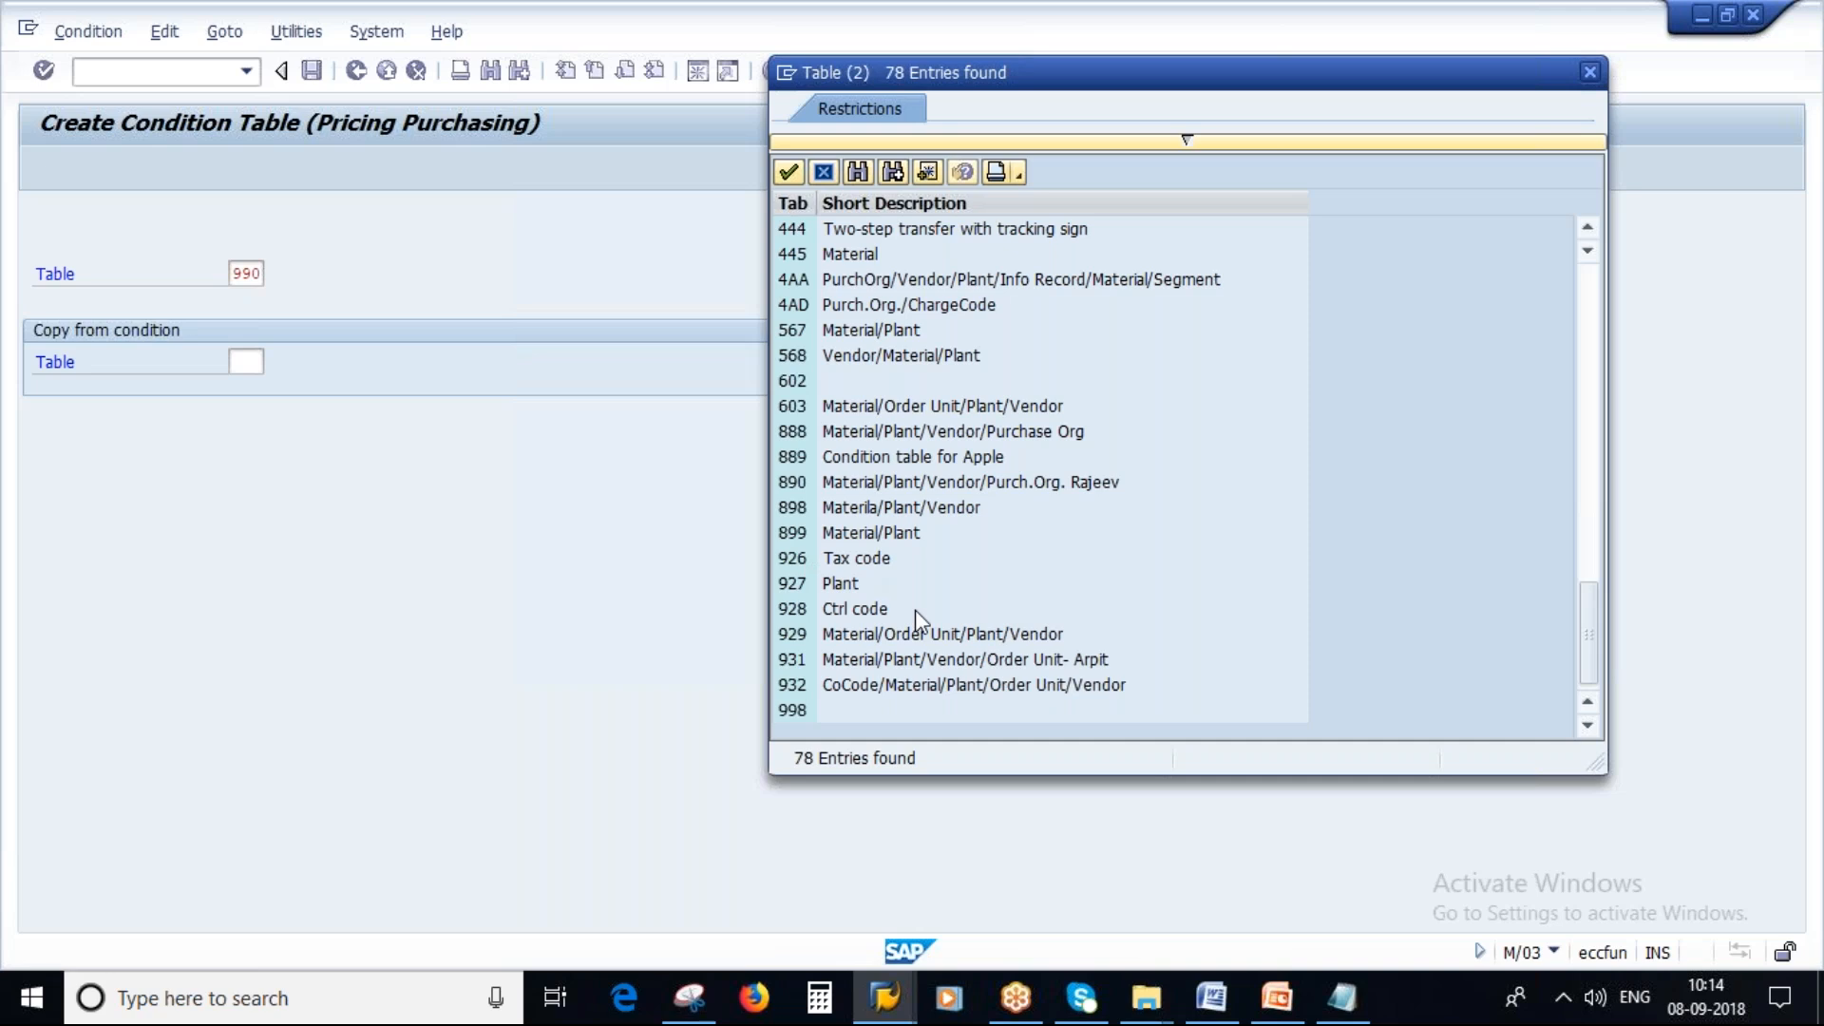
key(alt+Tab)
key(alt+Tab)
click(1589, 72)
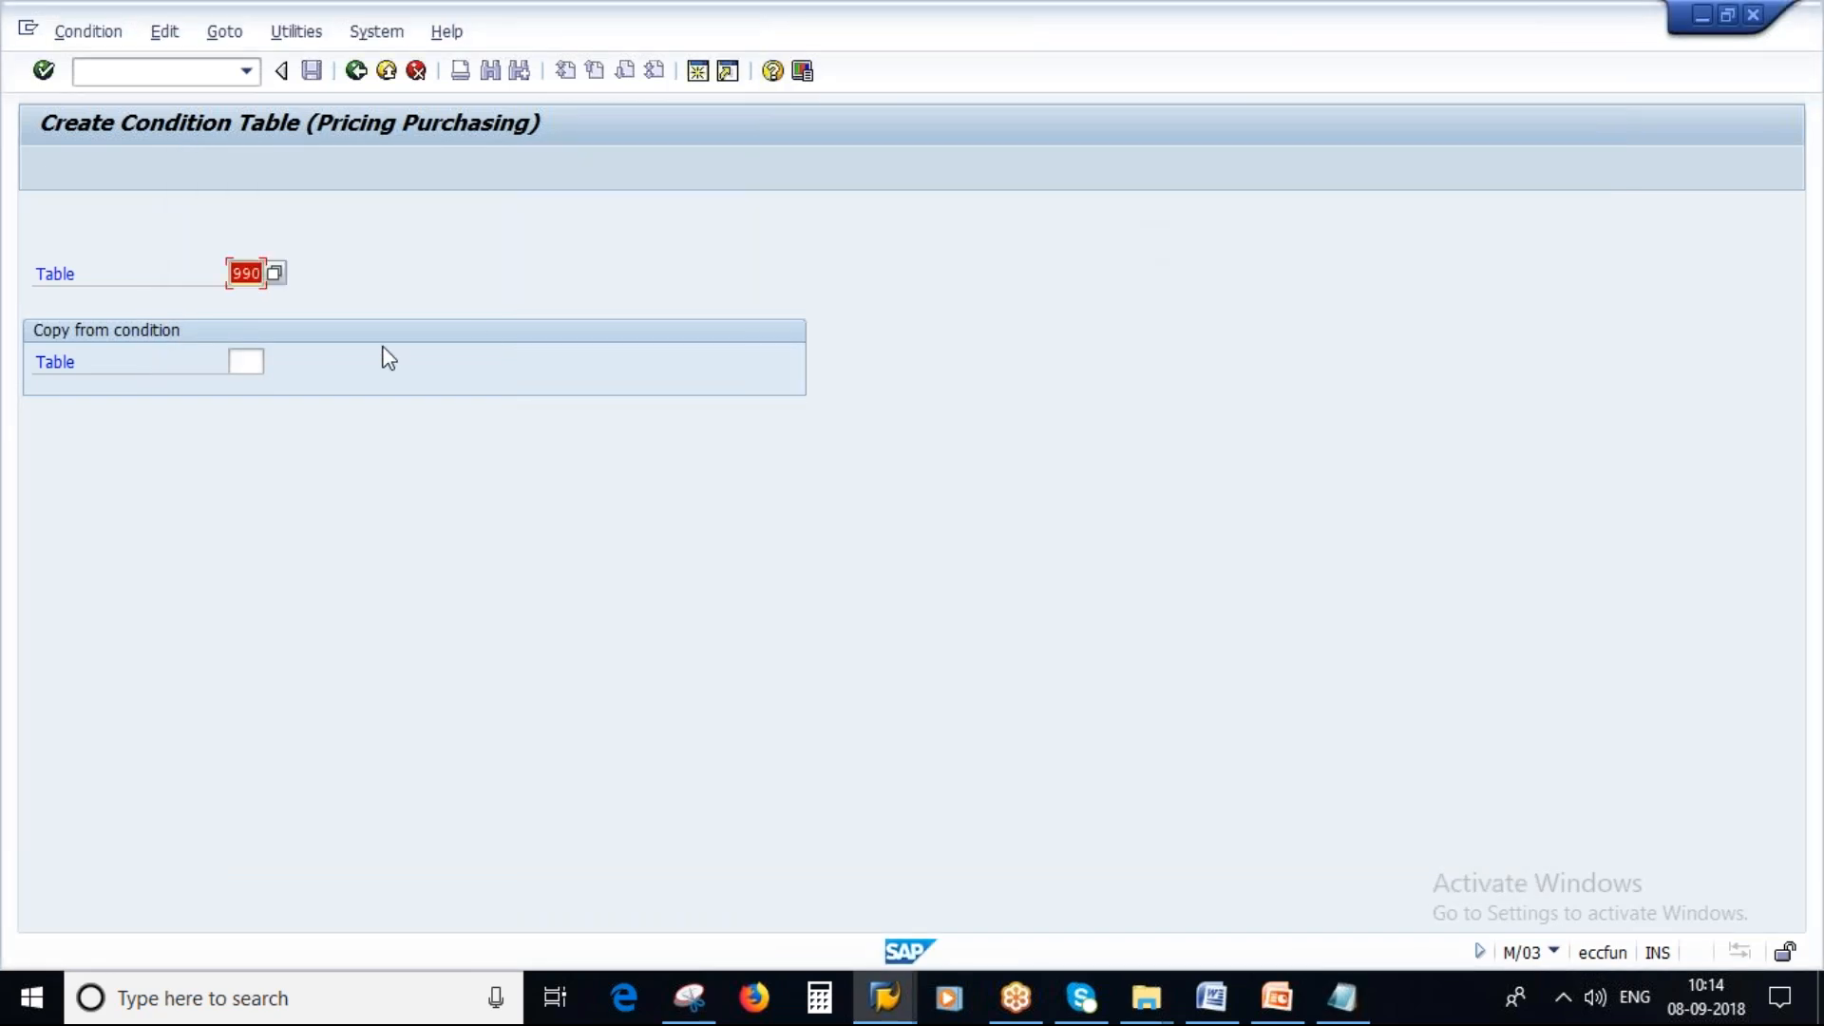
text(901)
key(Return)
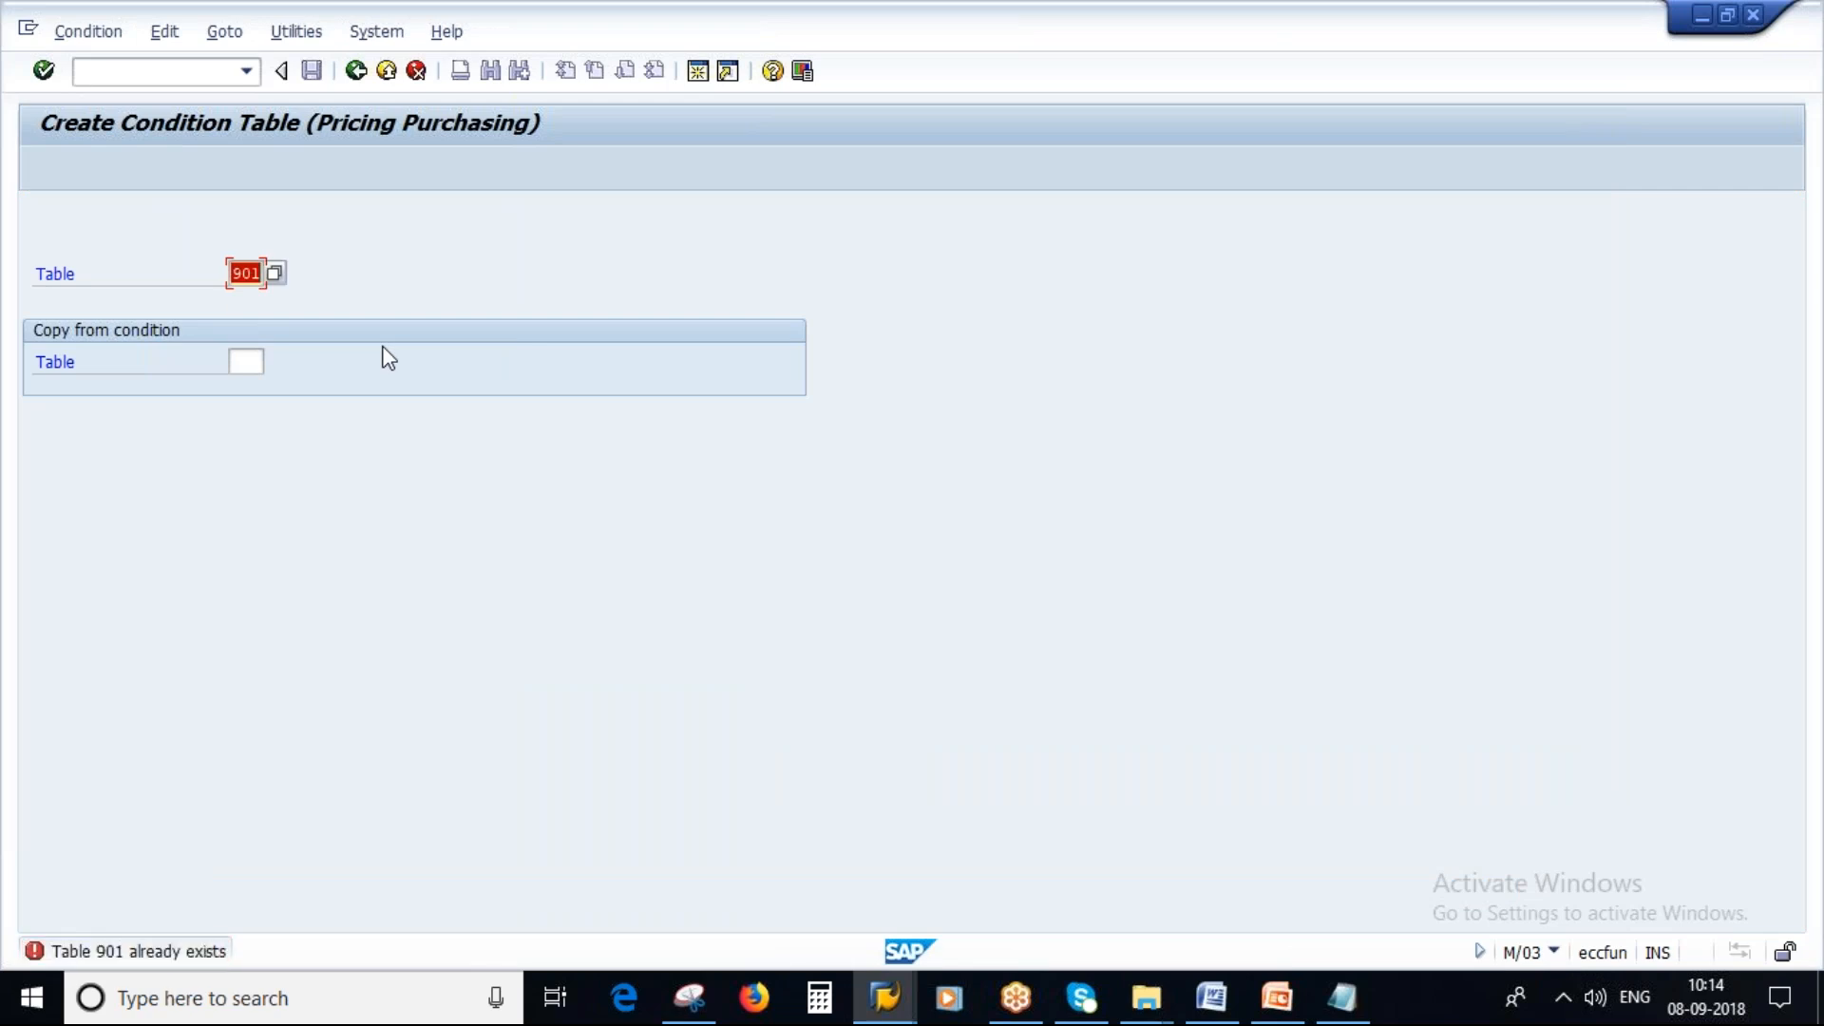
Open Display condition table and list all existing table numbers without a maximum hit limit.
click(356, 72)
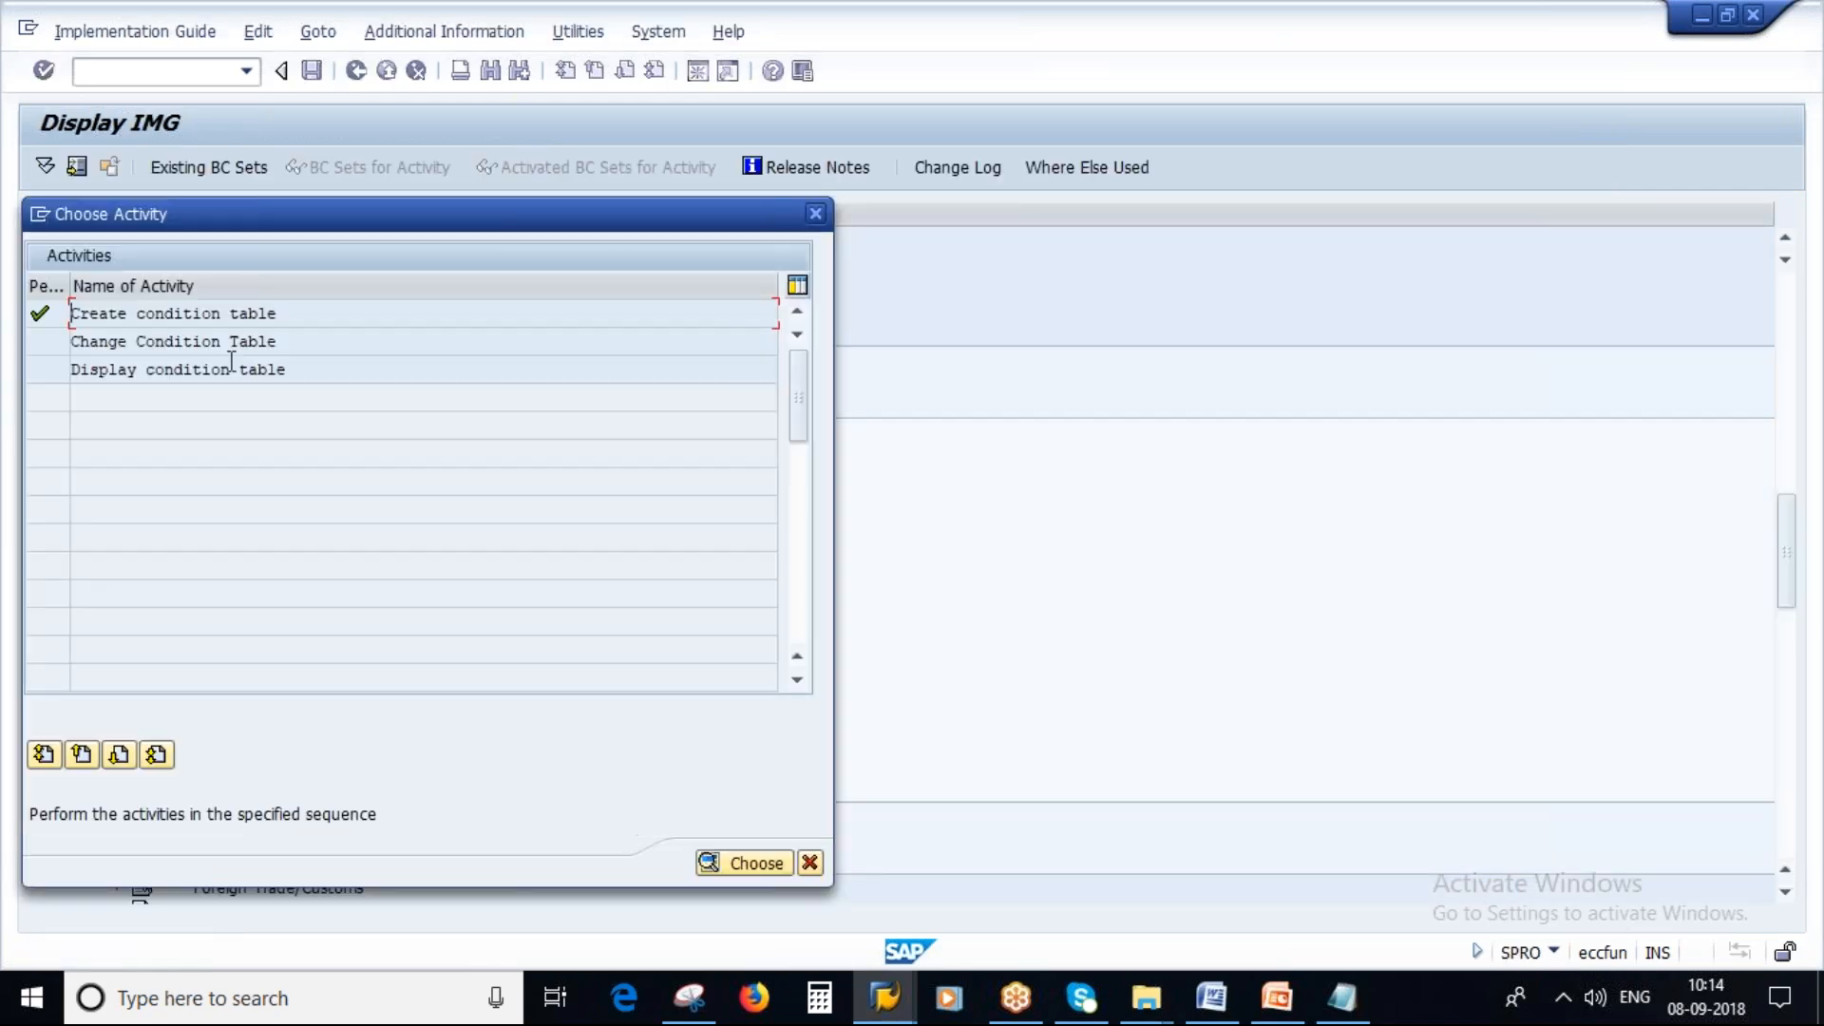
double_click(178, 370)
key(F4)
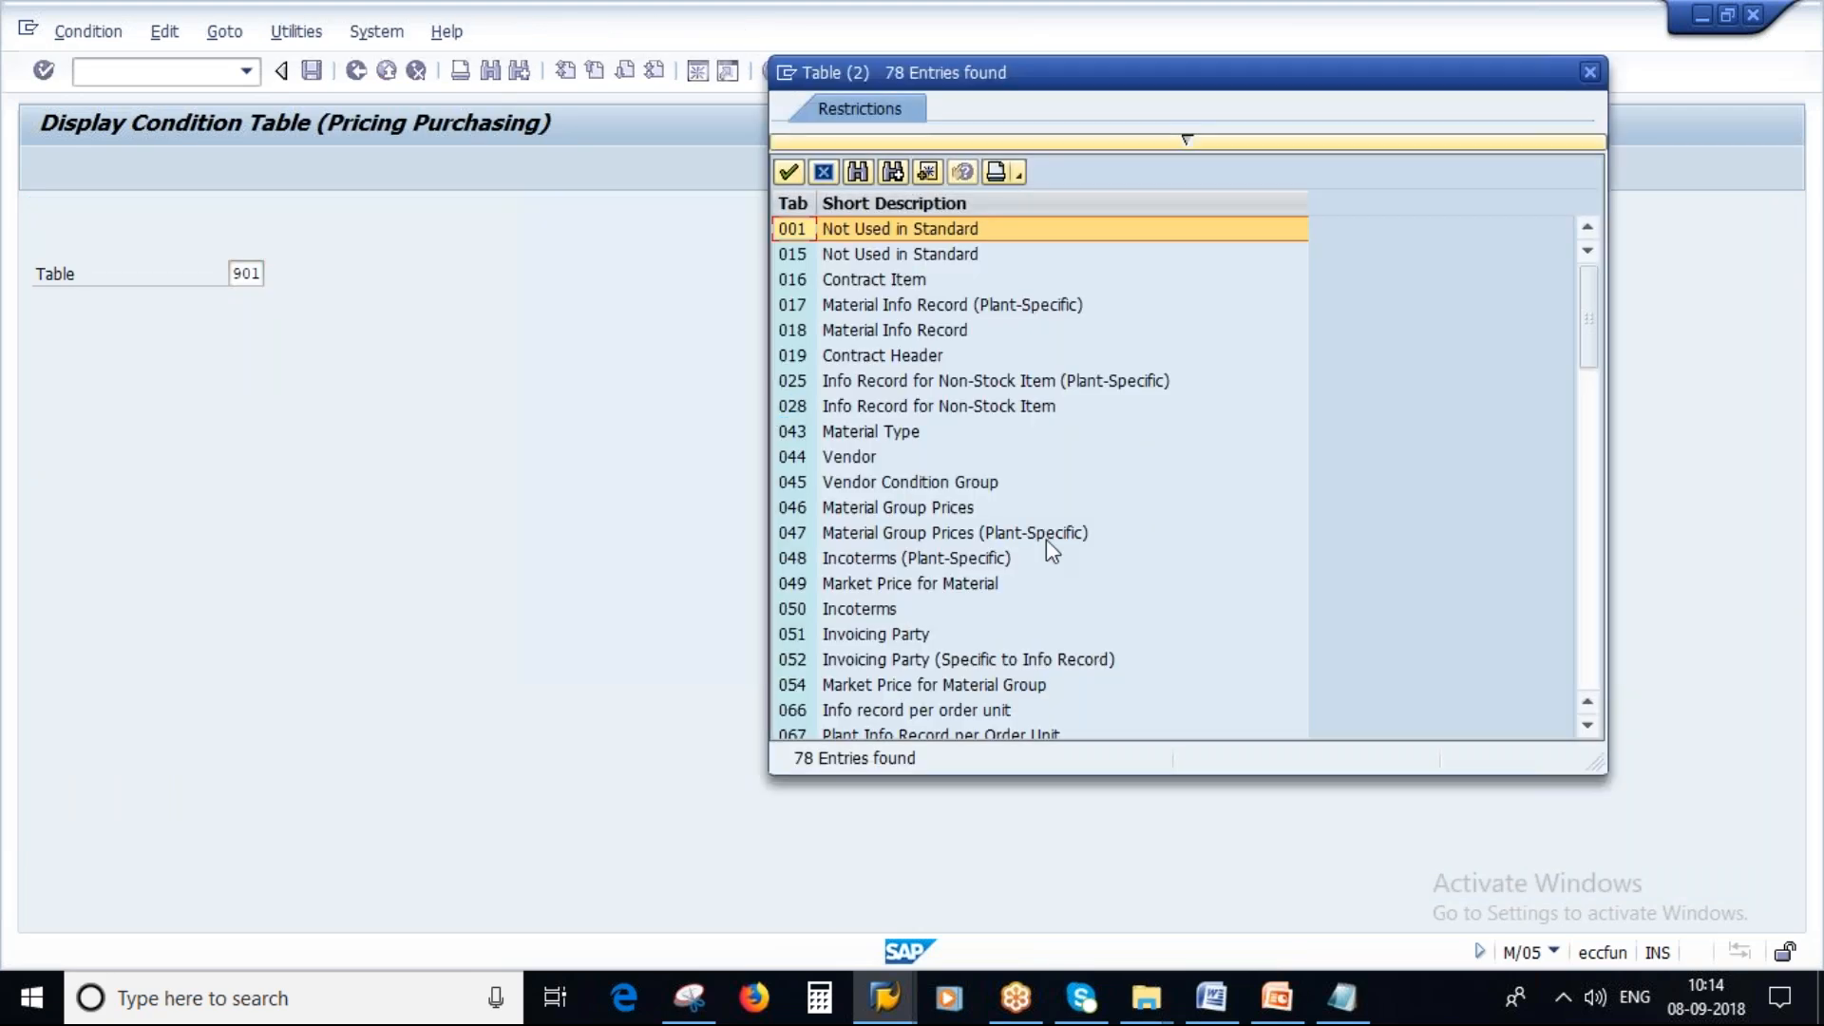
click(1189, 145)
double_click(1035, 270)
key(Delete)
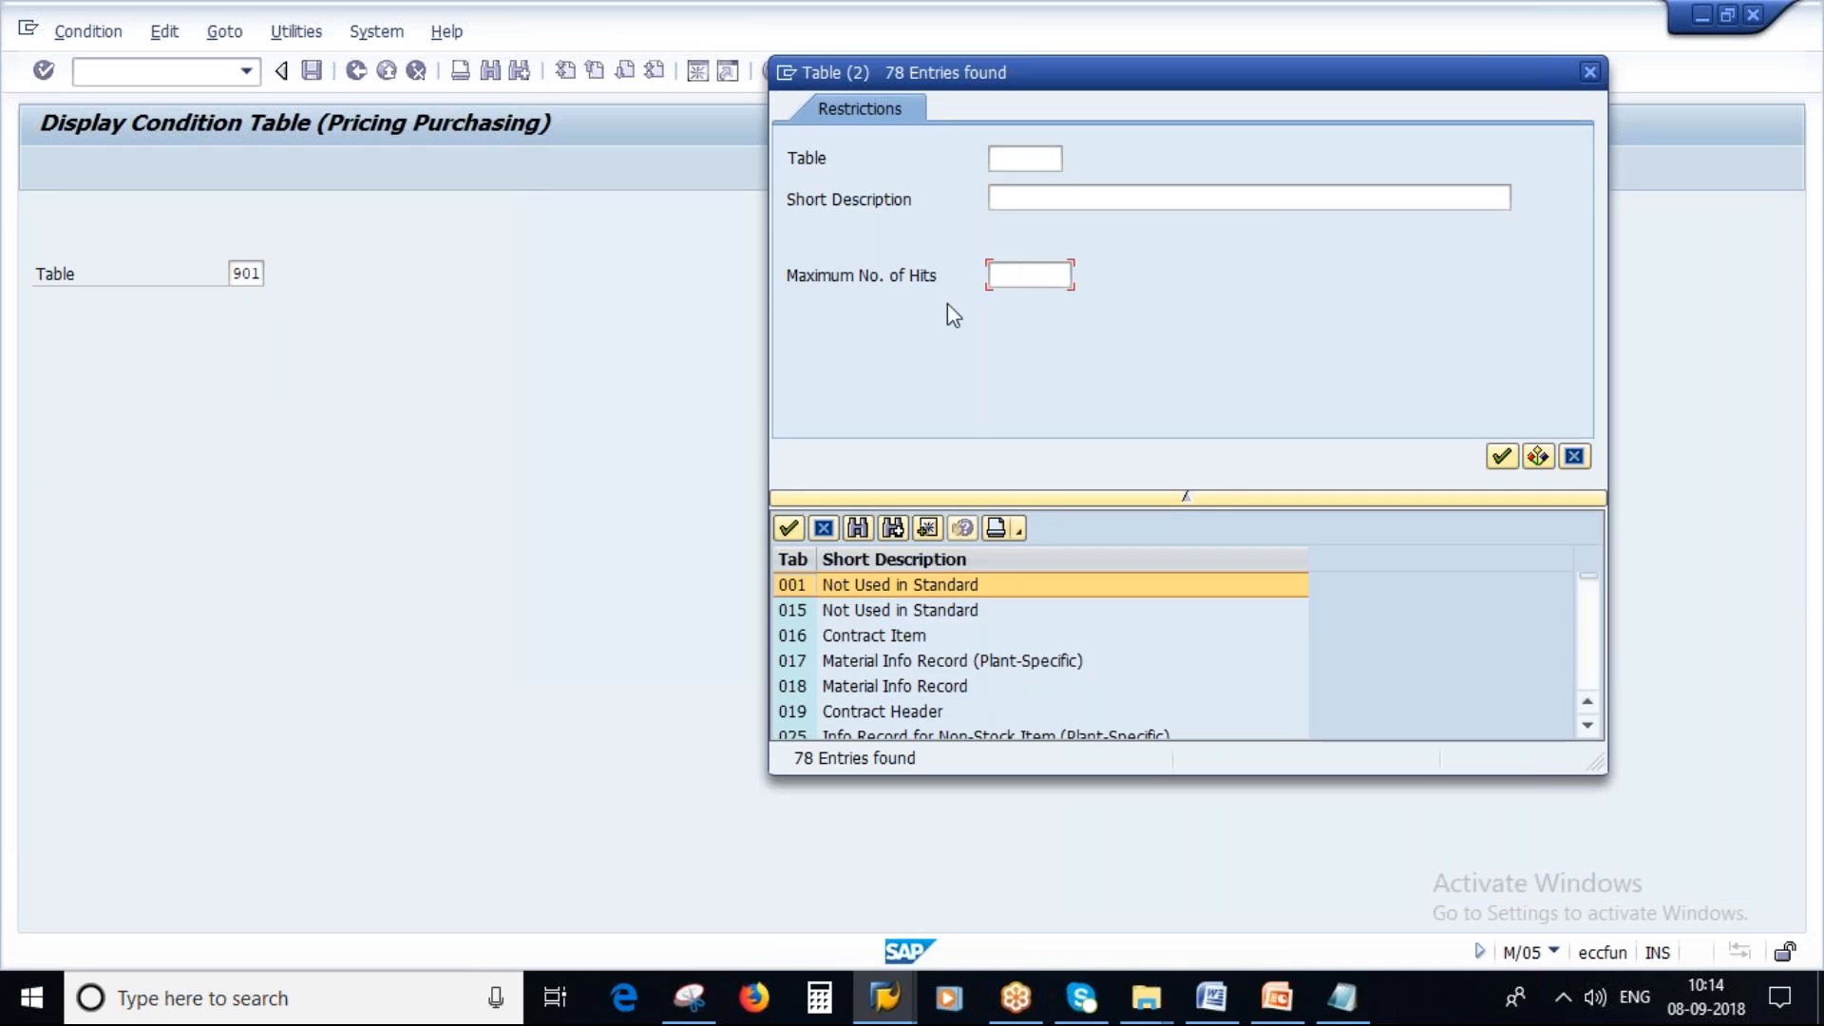
click(1538, 457)
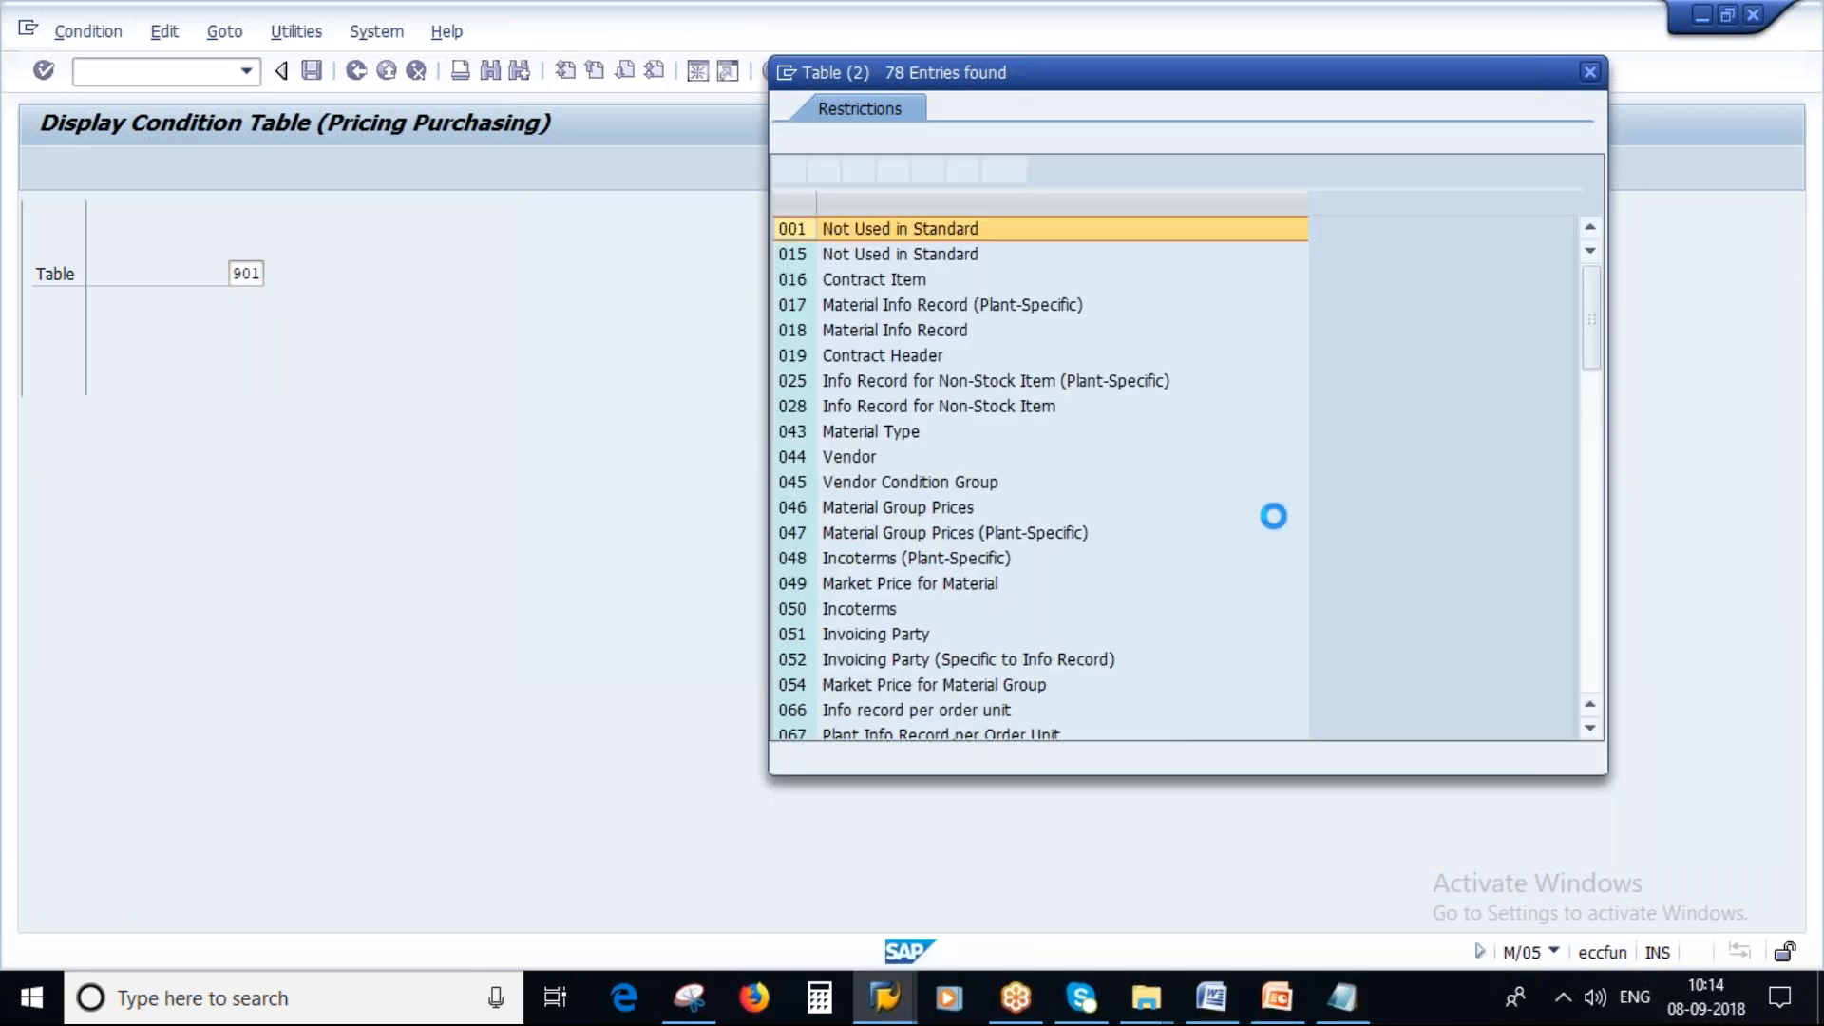
scroll(1104, 532, down, 6)
scroll(1104, 532, down, 15)
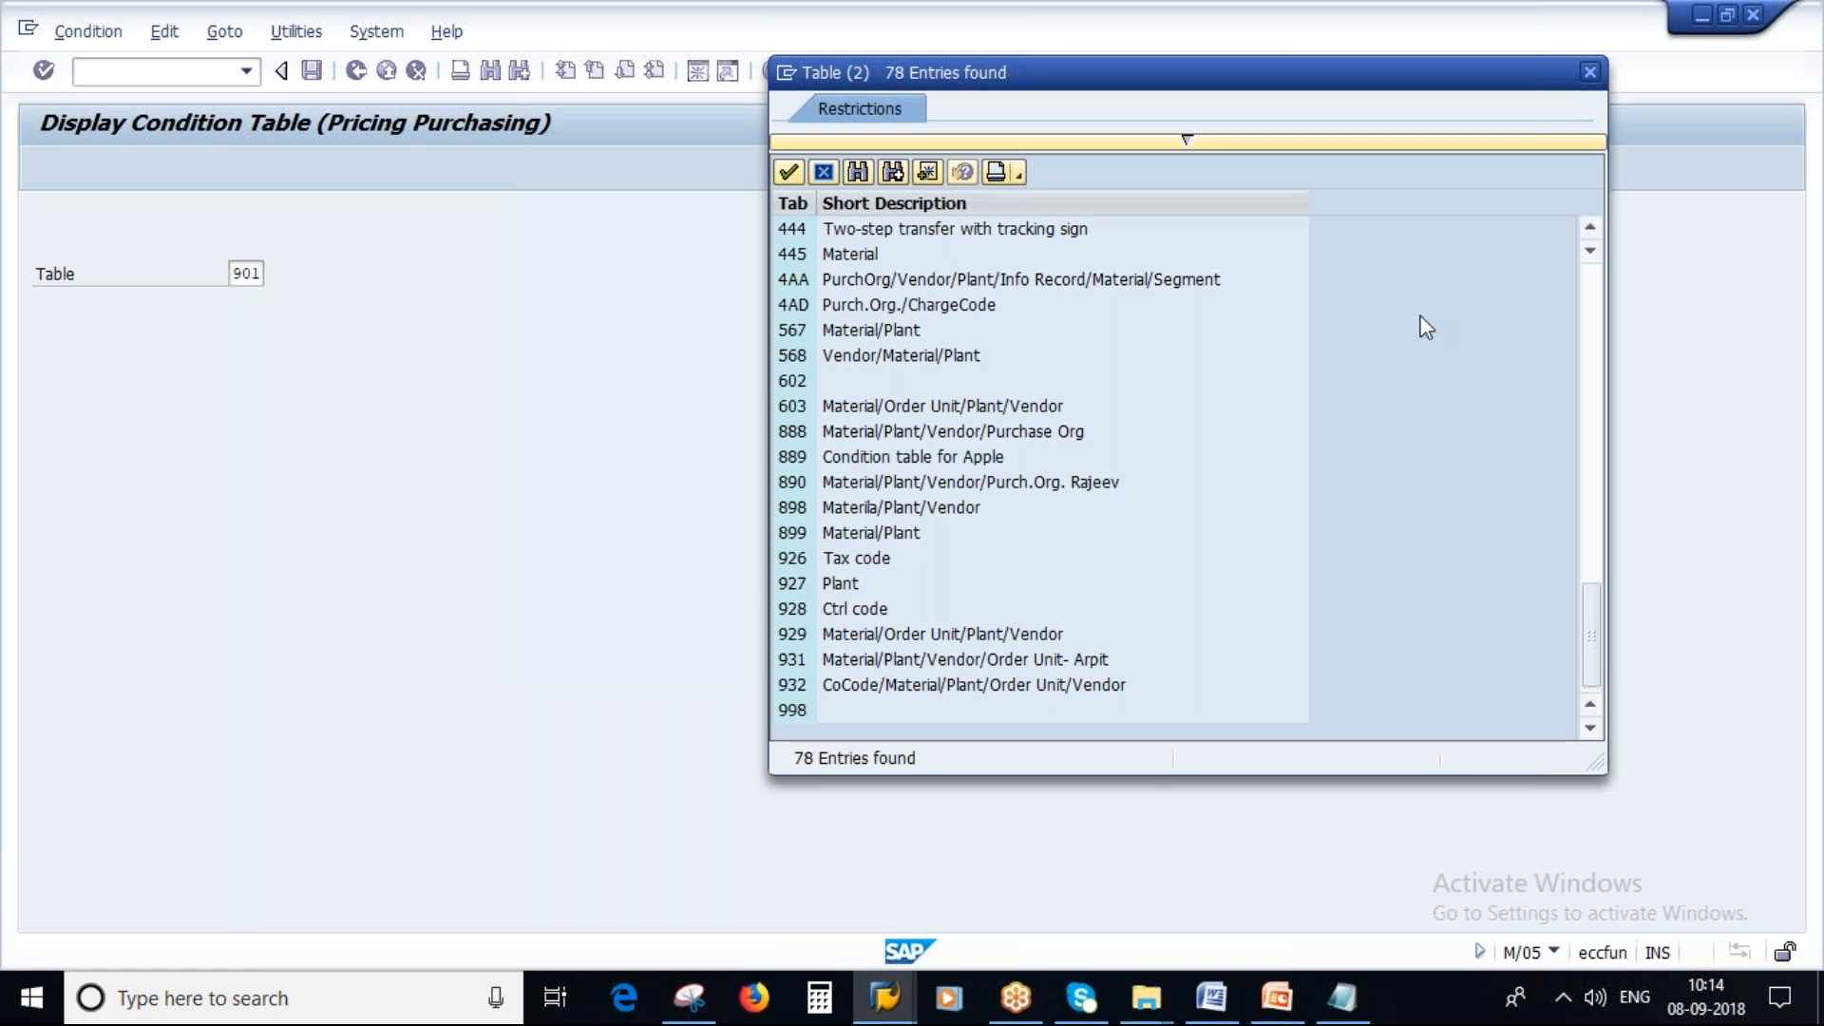
click(1590, 72)
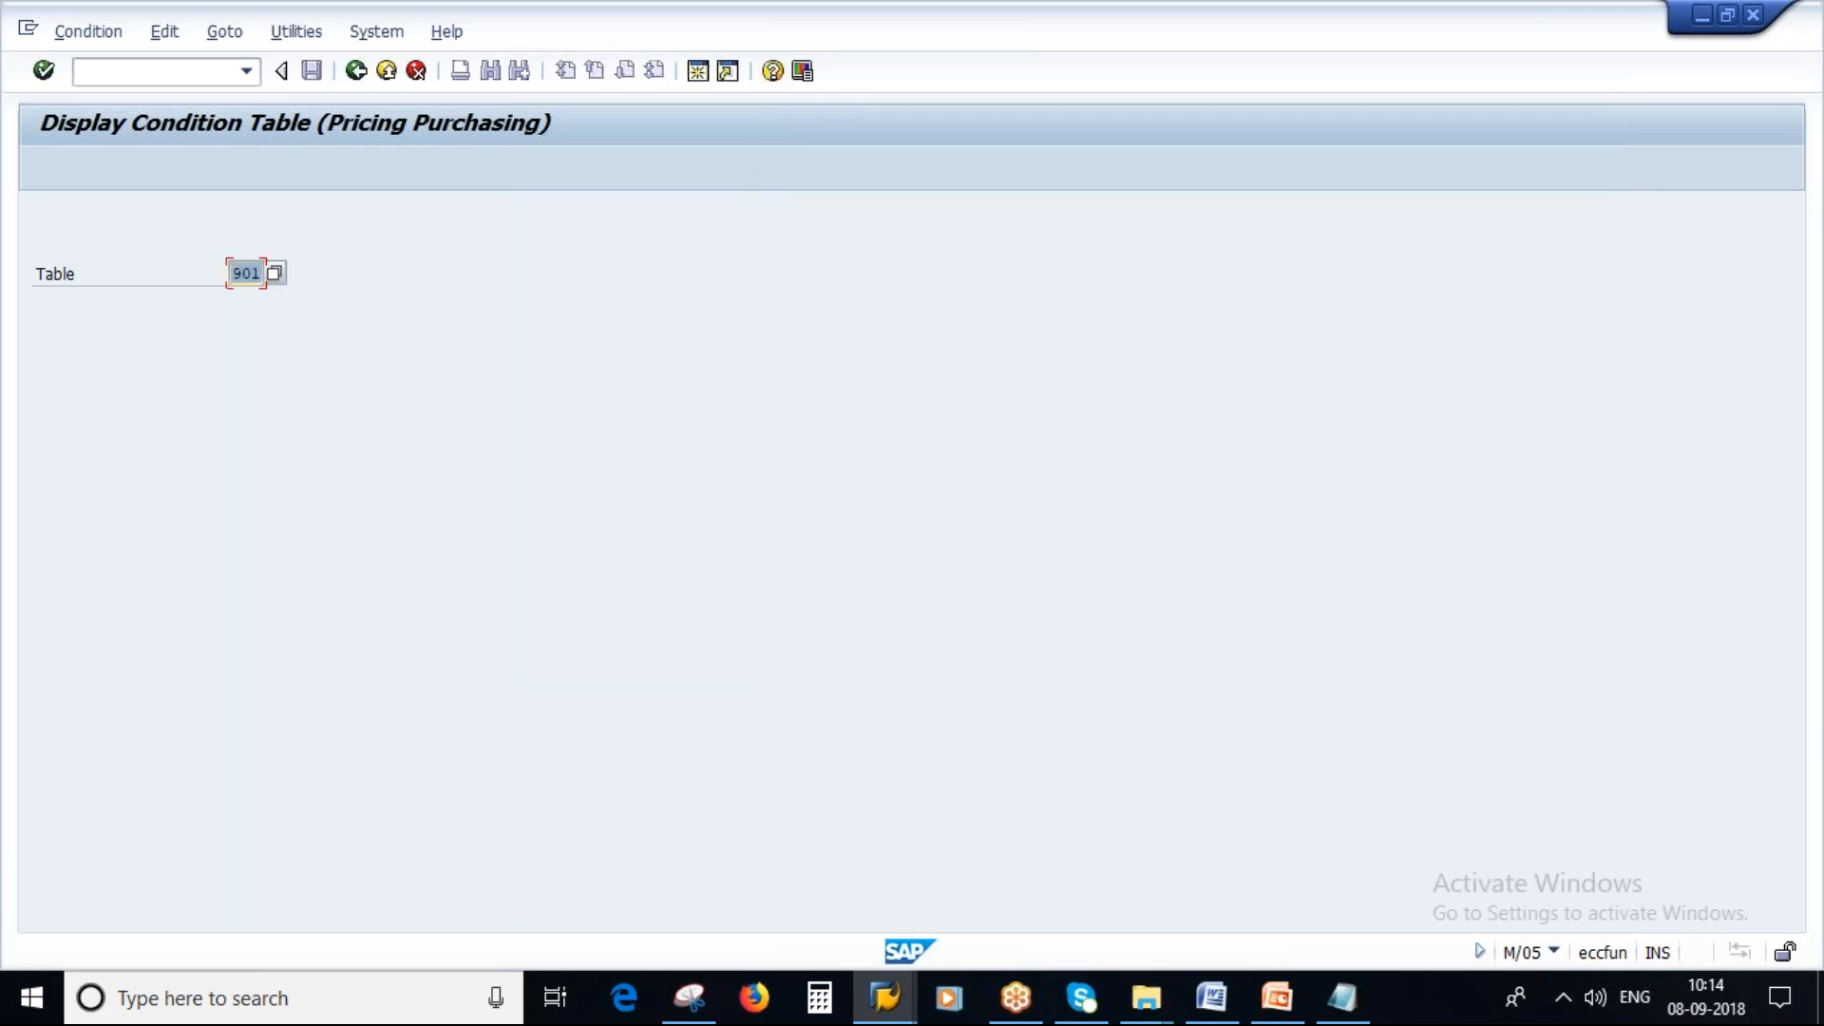
Return to the condition table activities and try to create condition tables 930 and 880.
click(355, 71)
double_click(196, 317)
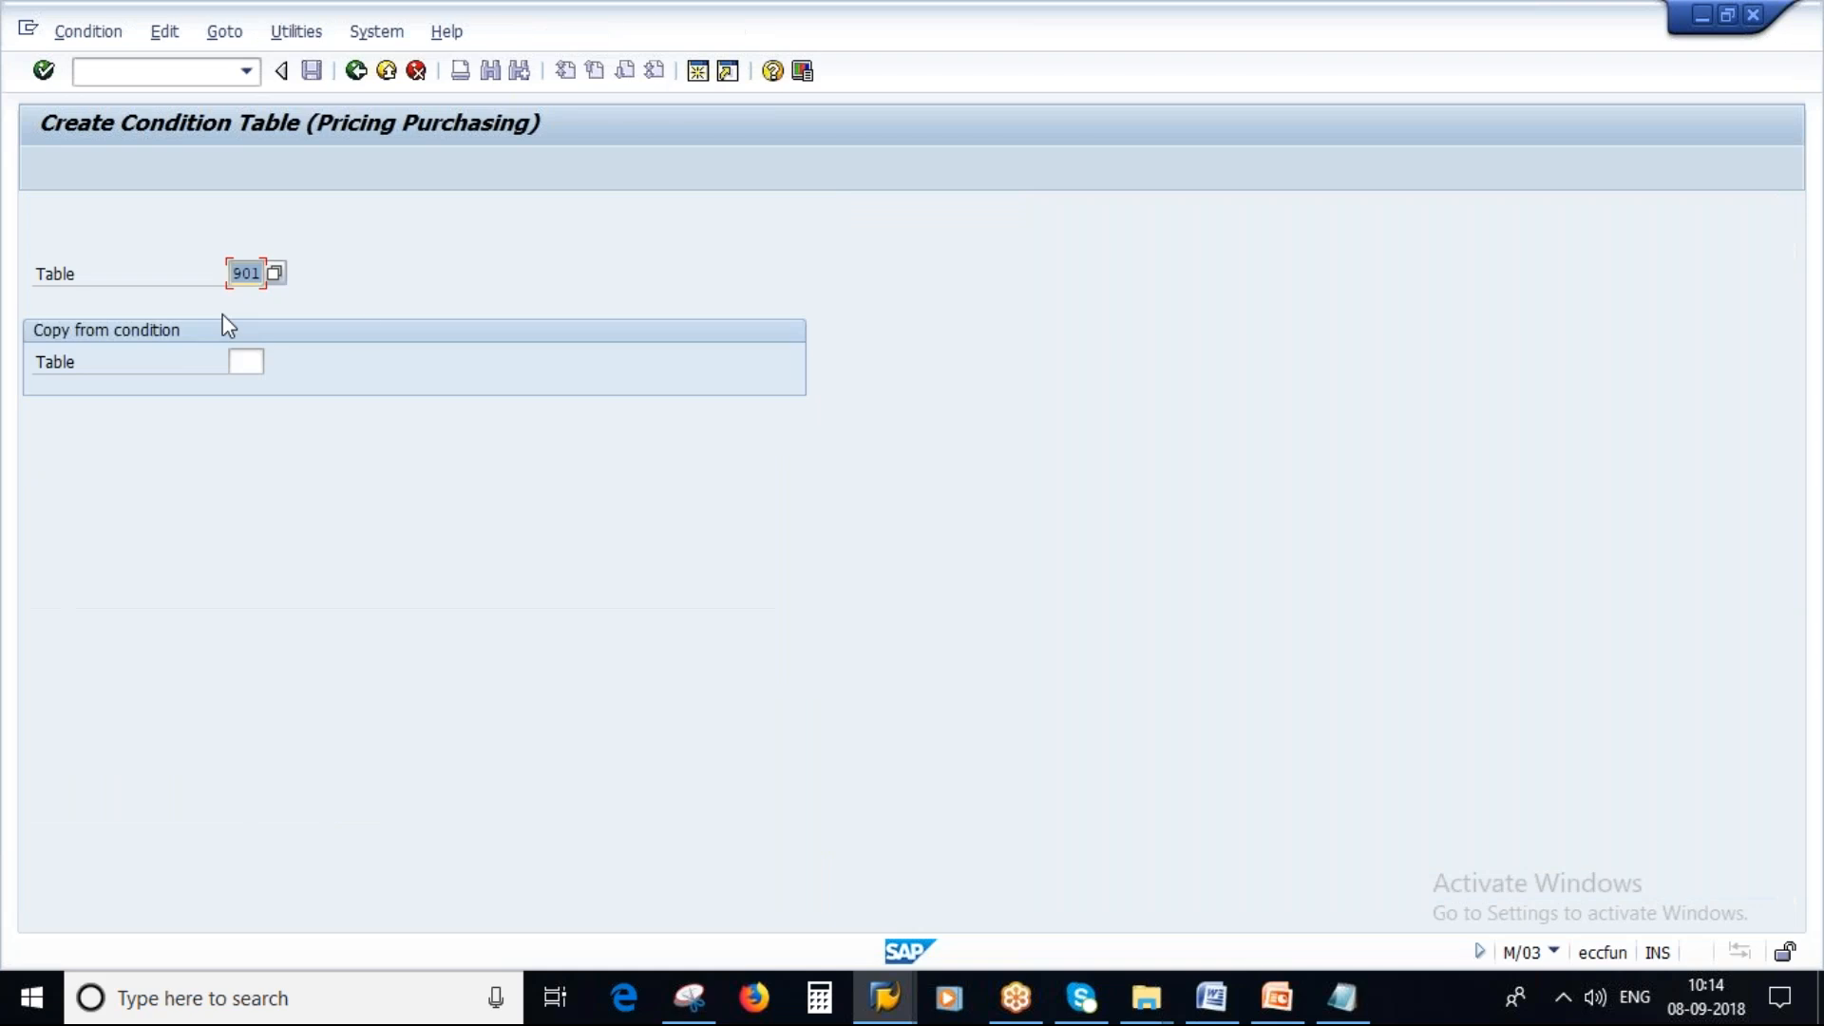
text(930)
key(Return)
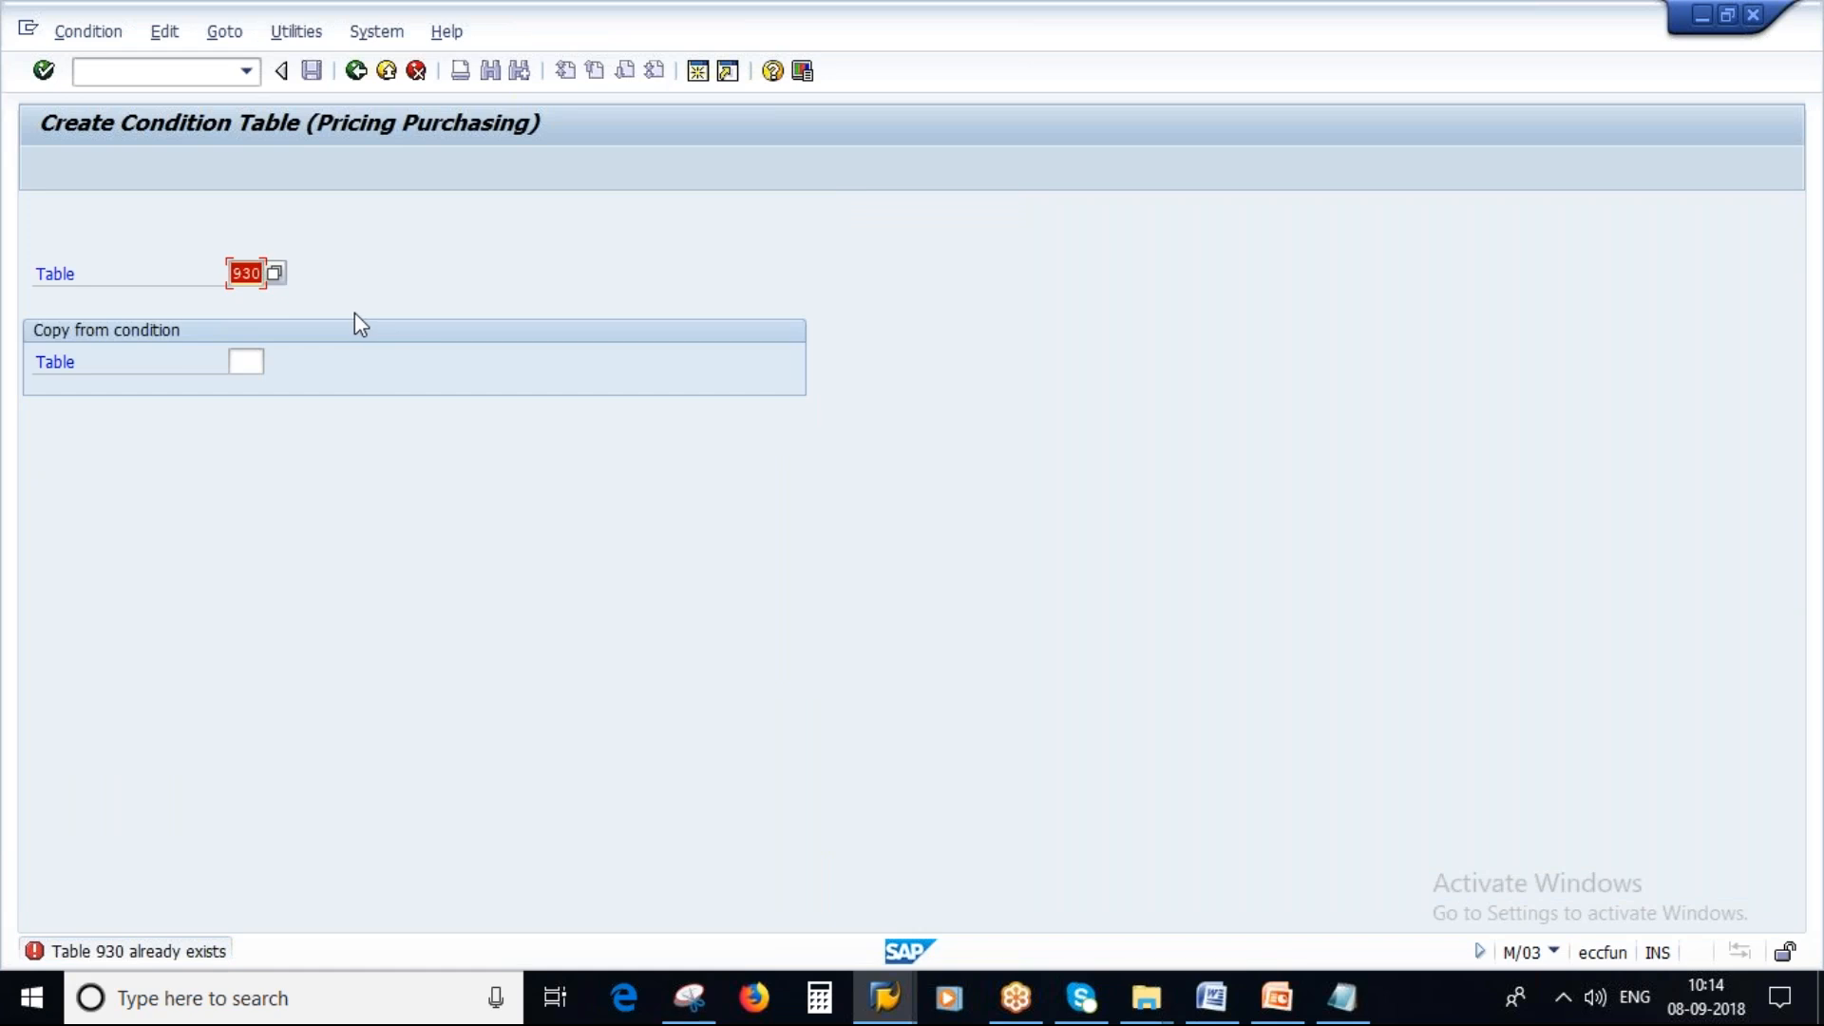
key(BackSpace)
text(880)
key(Return)
Open the table value list to review existing condition table numbers, then close it.
key(Tab)
key(F4)
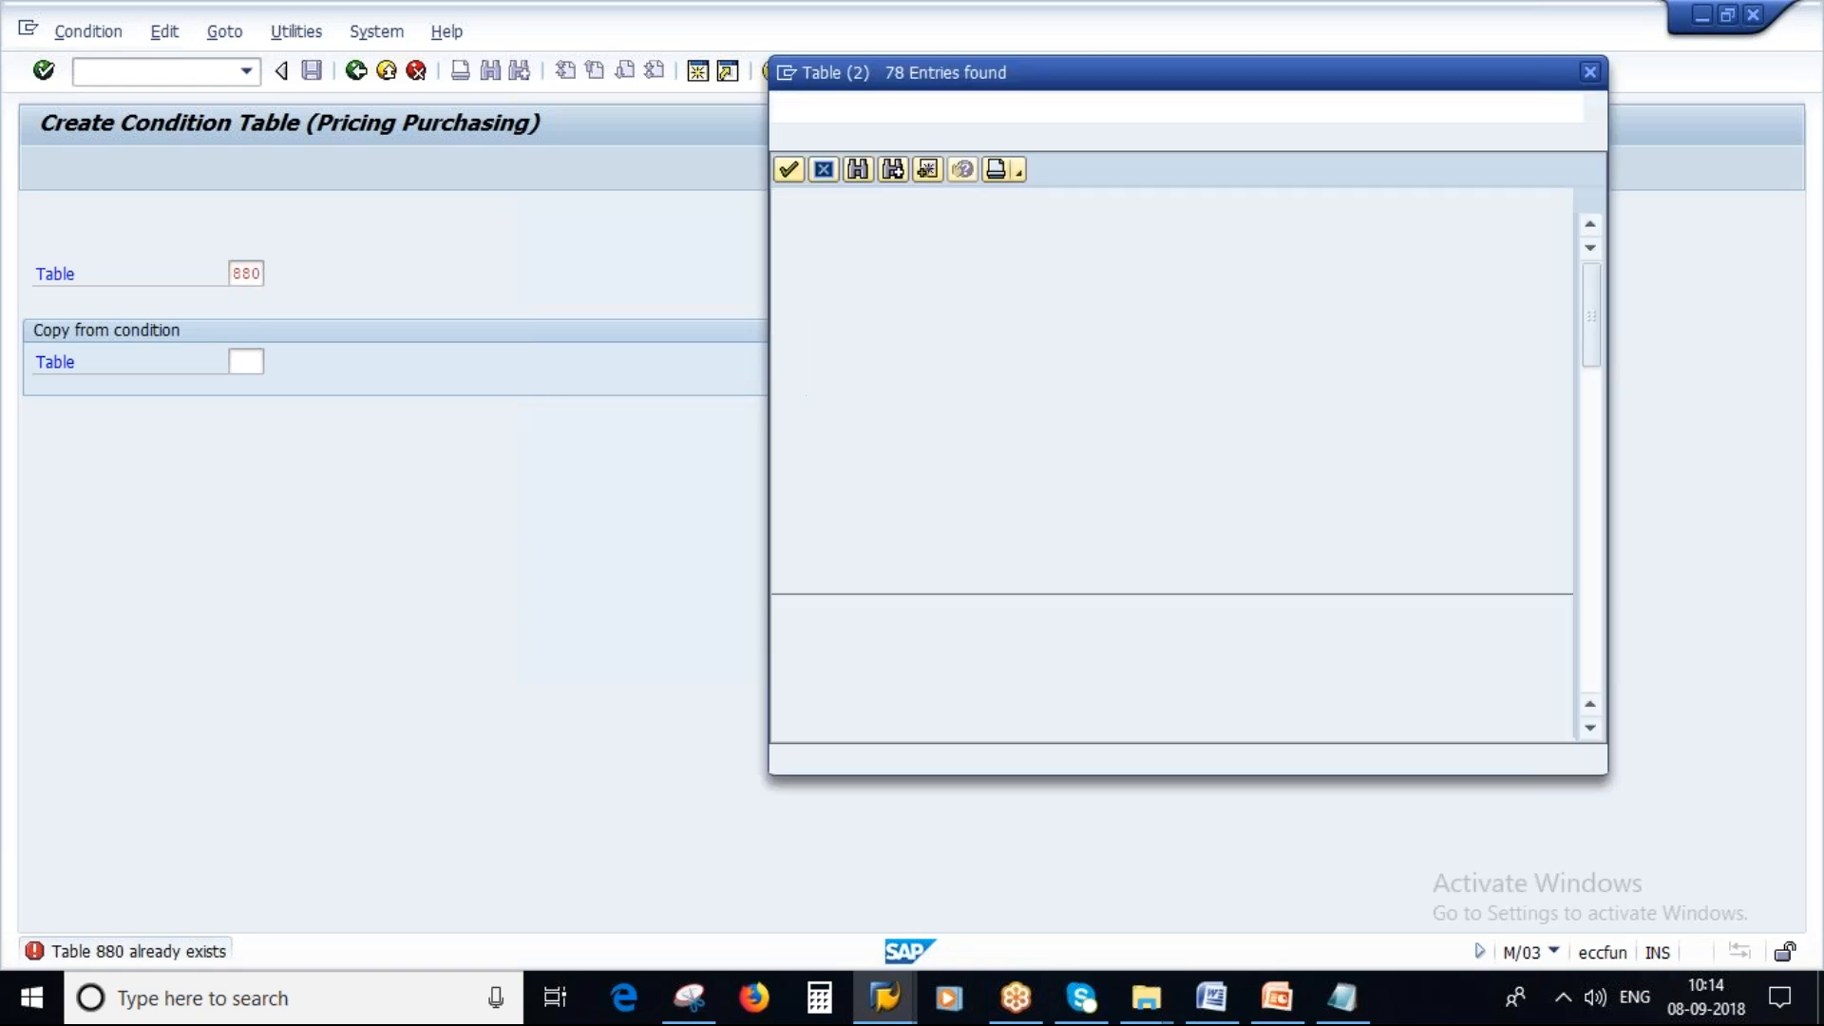
scroll(1083, 551, down, 20)
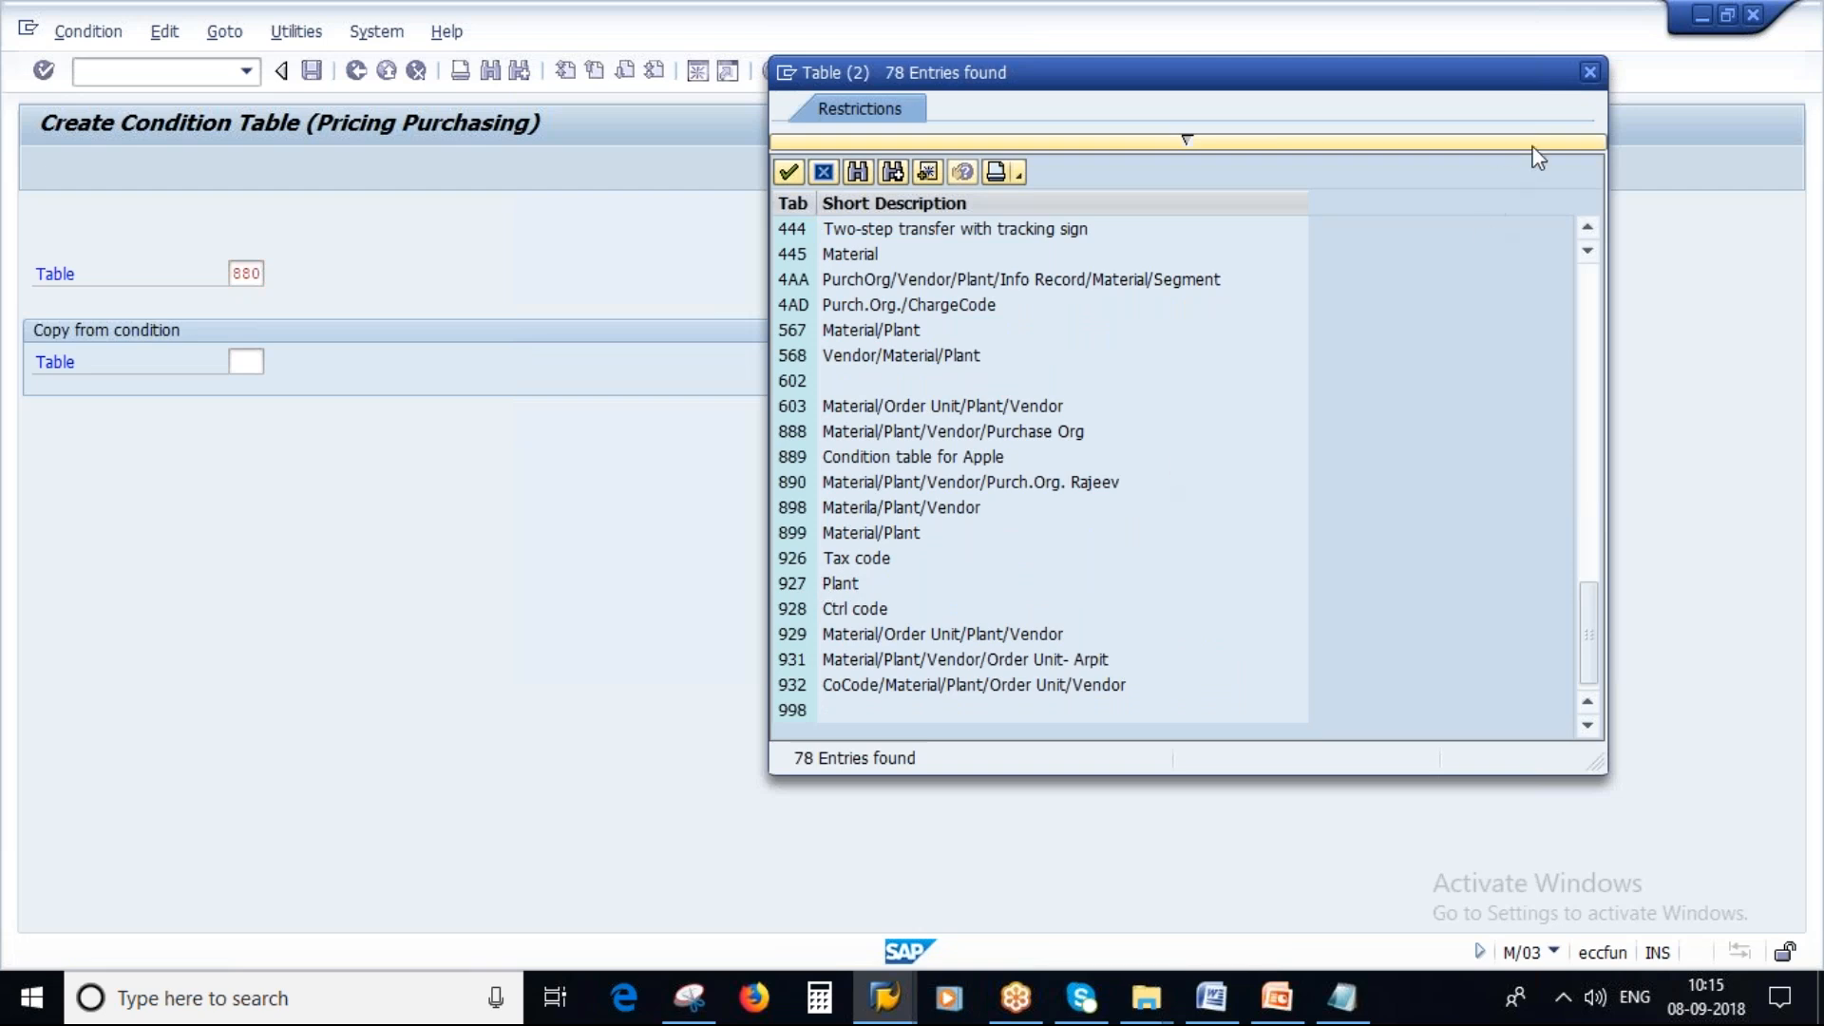
click(1589, 73)
Open condition table 927 in change mode and review its fields and menu options.
click(356, 74)
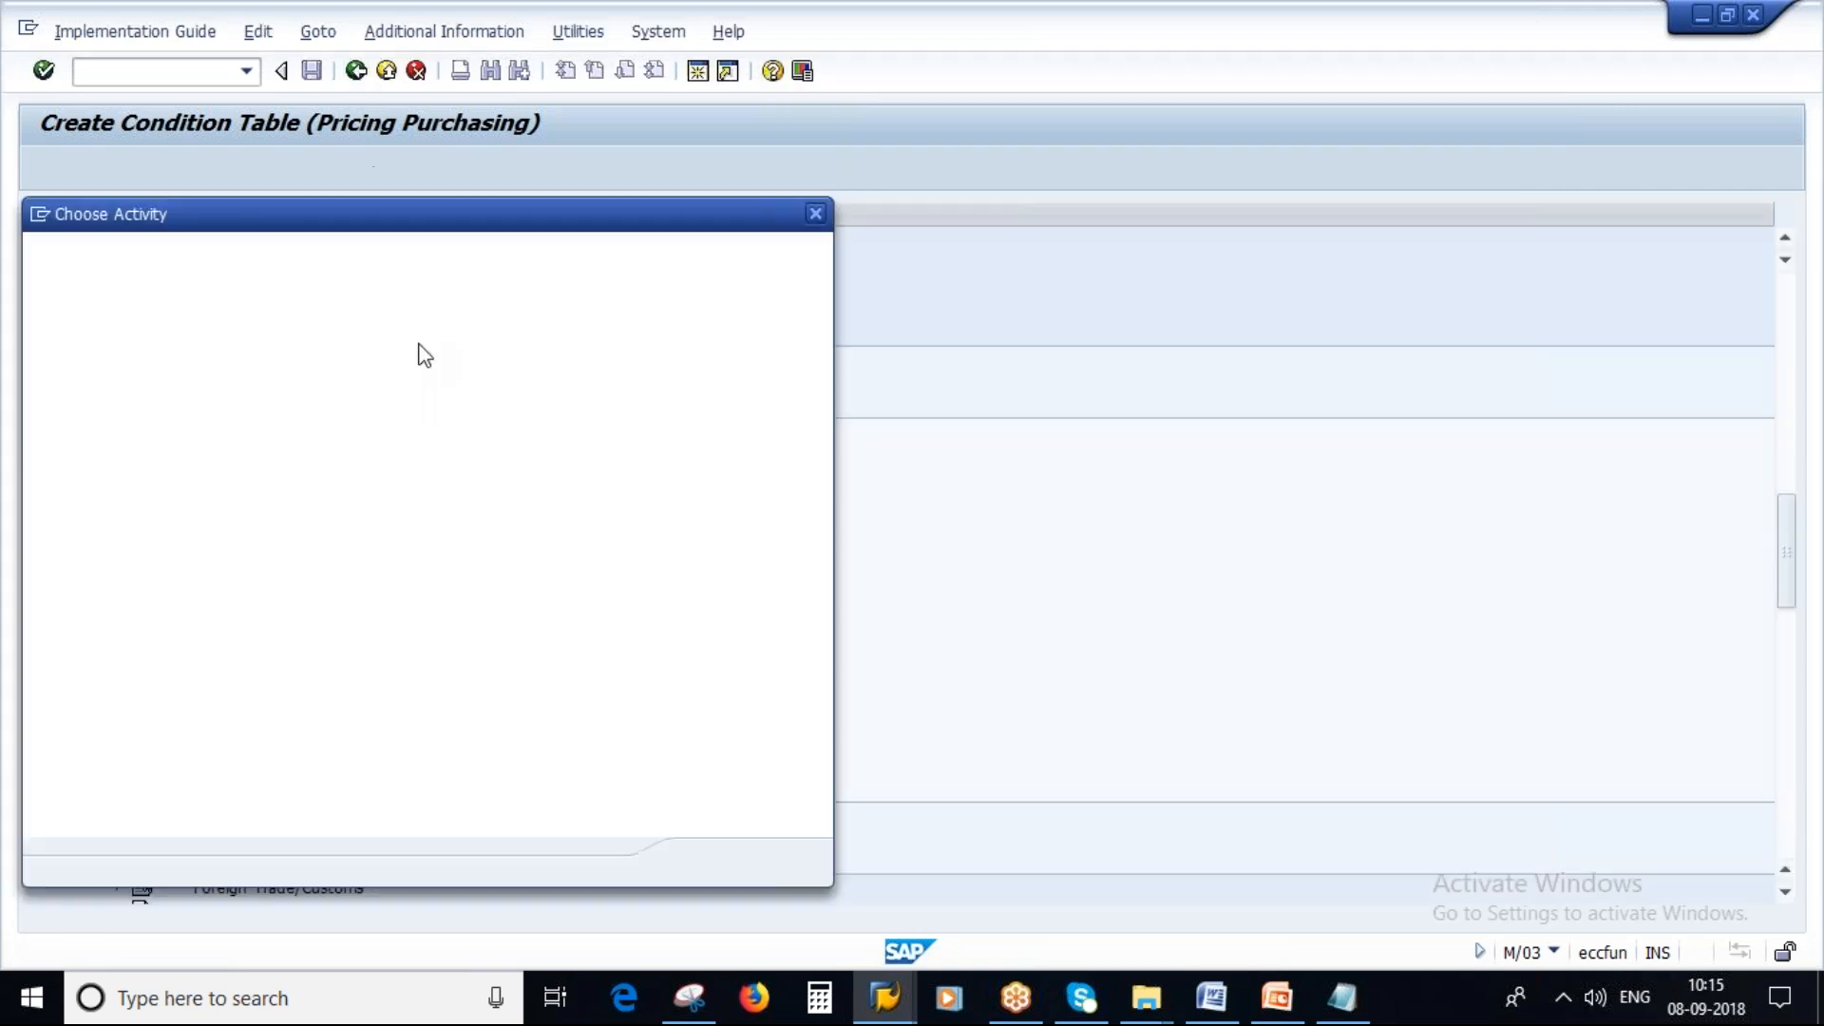
double_click(196, 342)
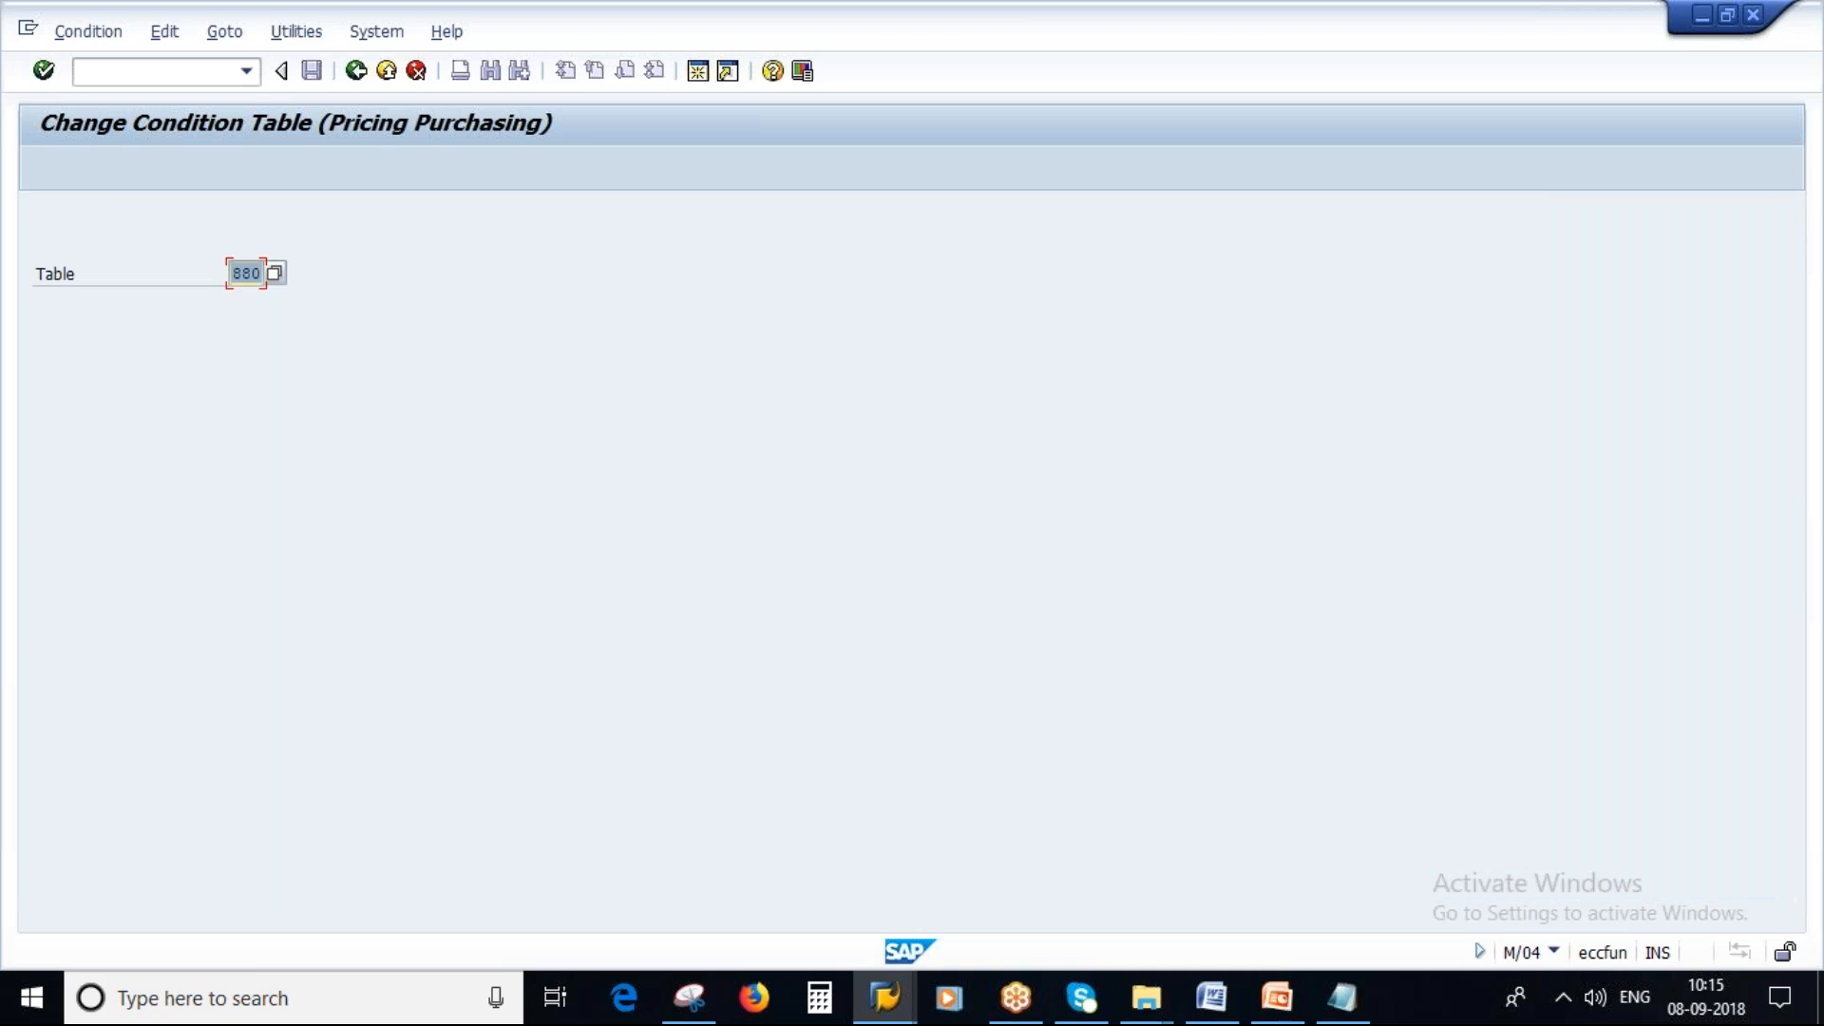
text(927)
key(Return)
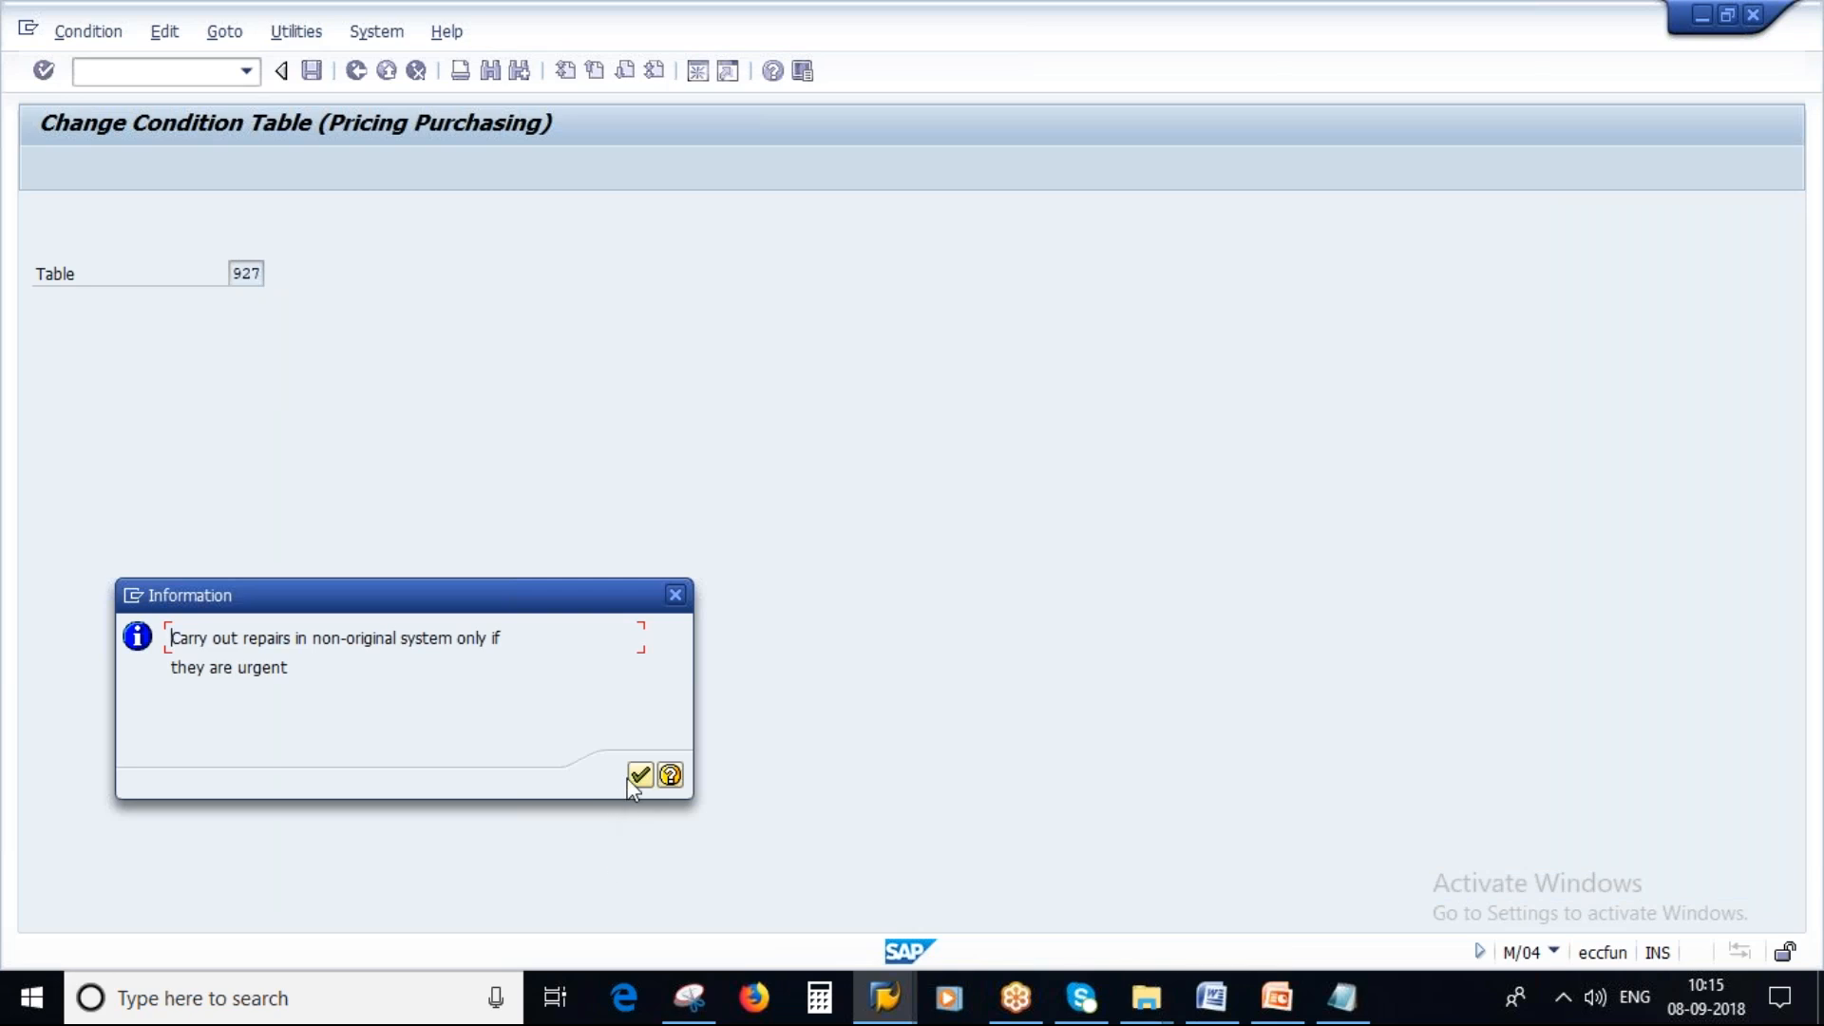
click(639, 777)
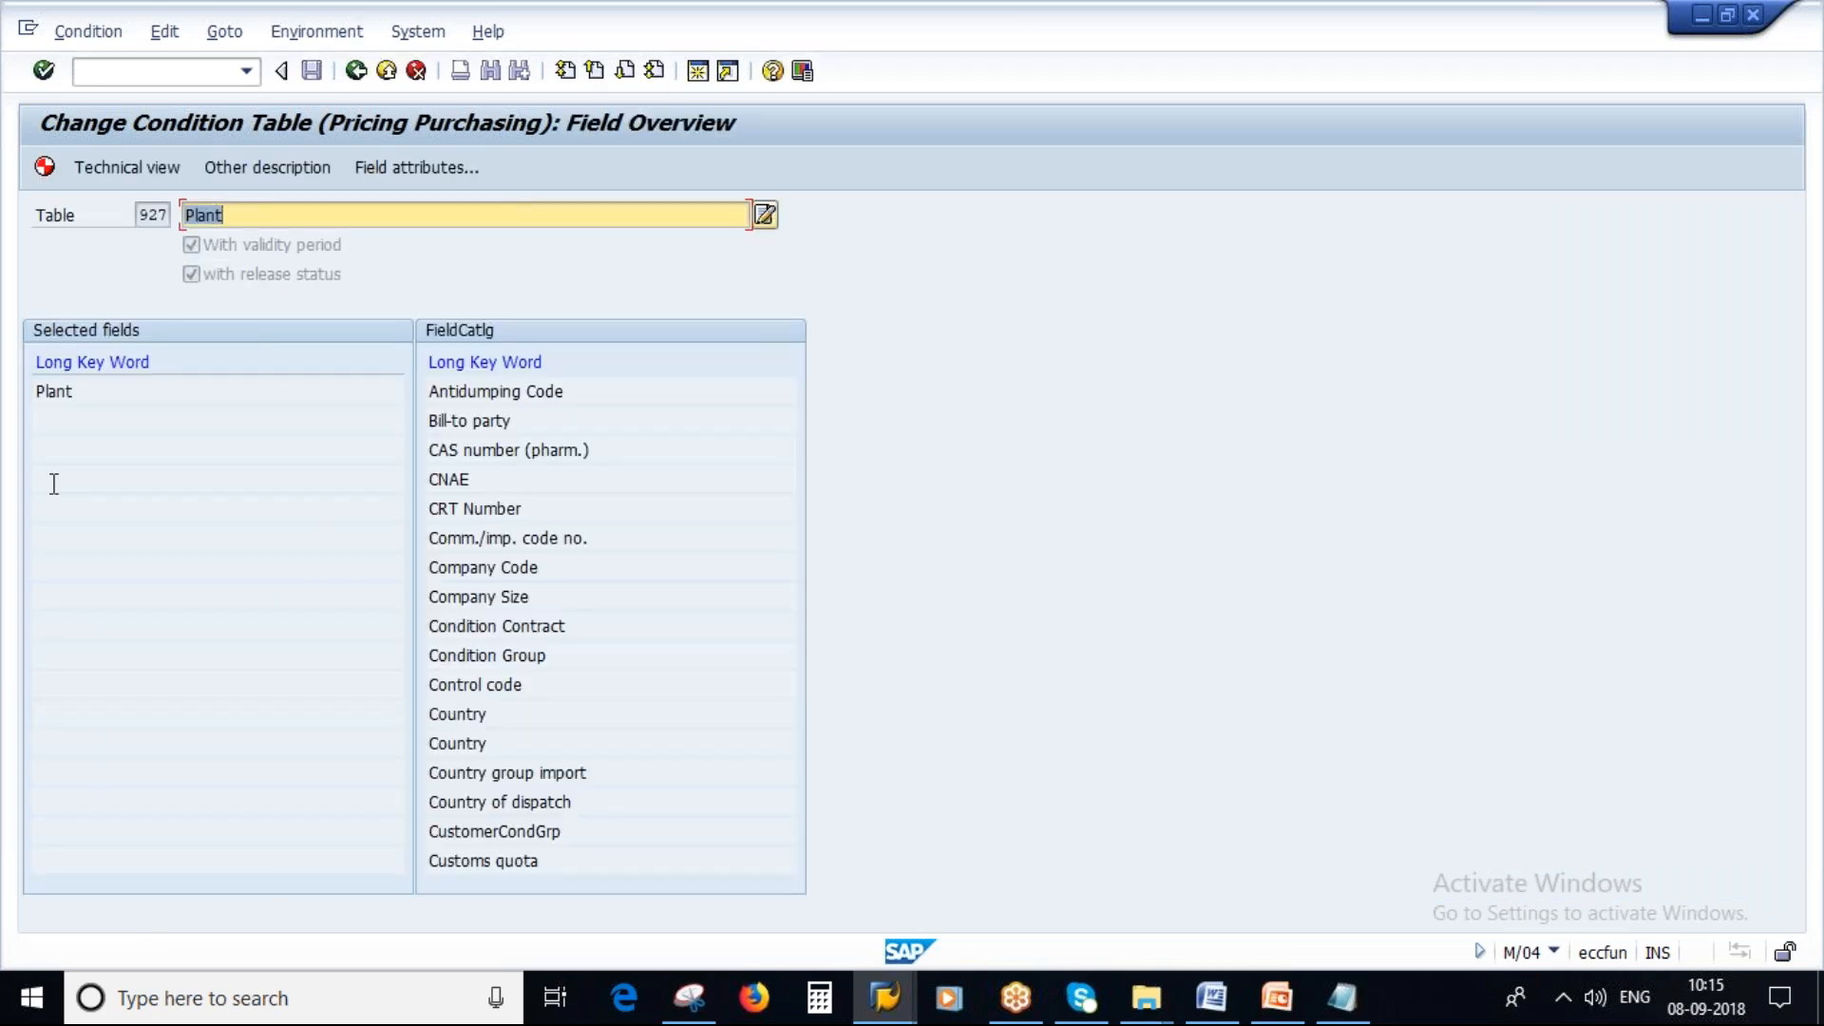
click(55, 390)
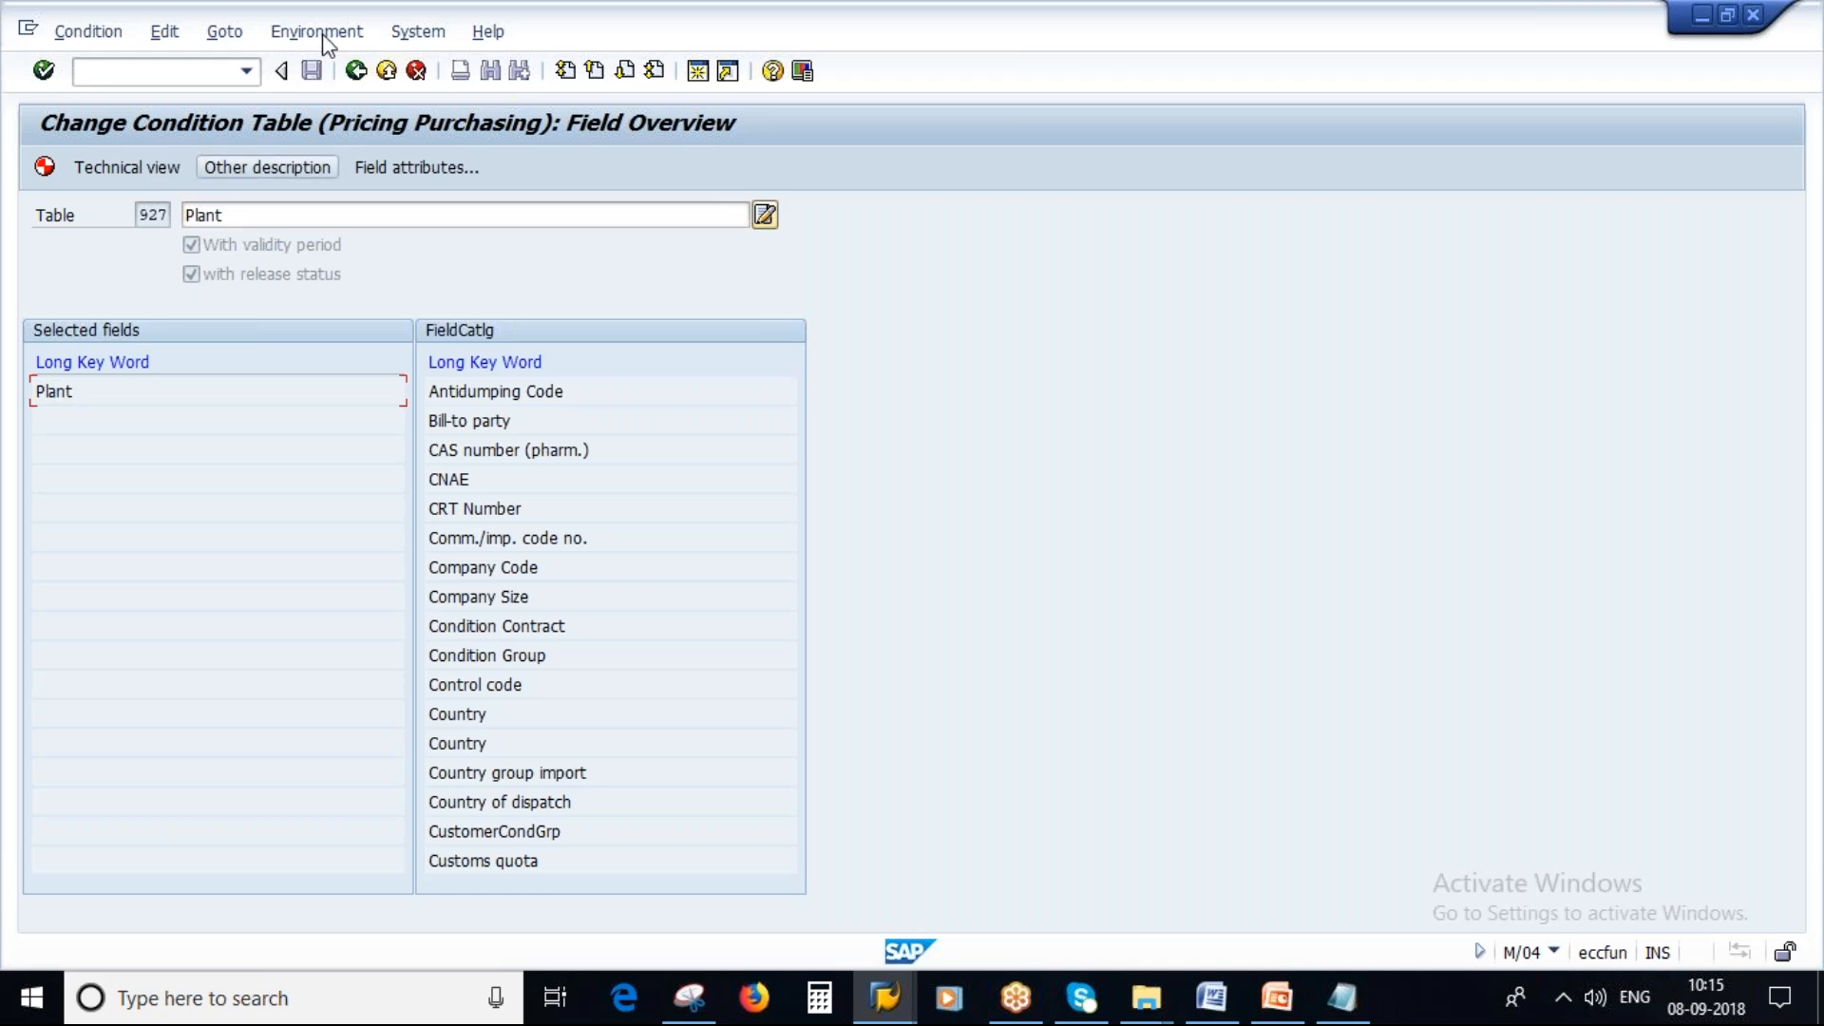
click(155, 40)
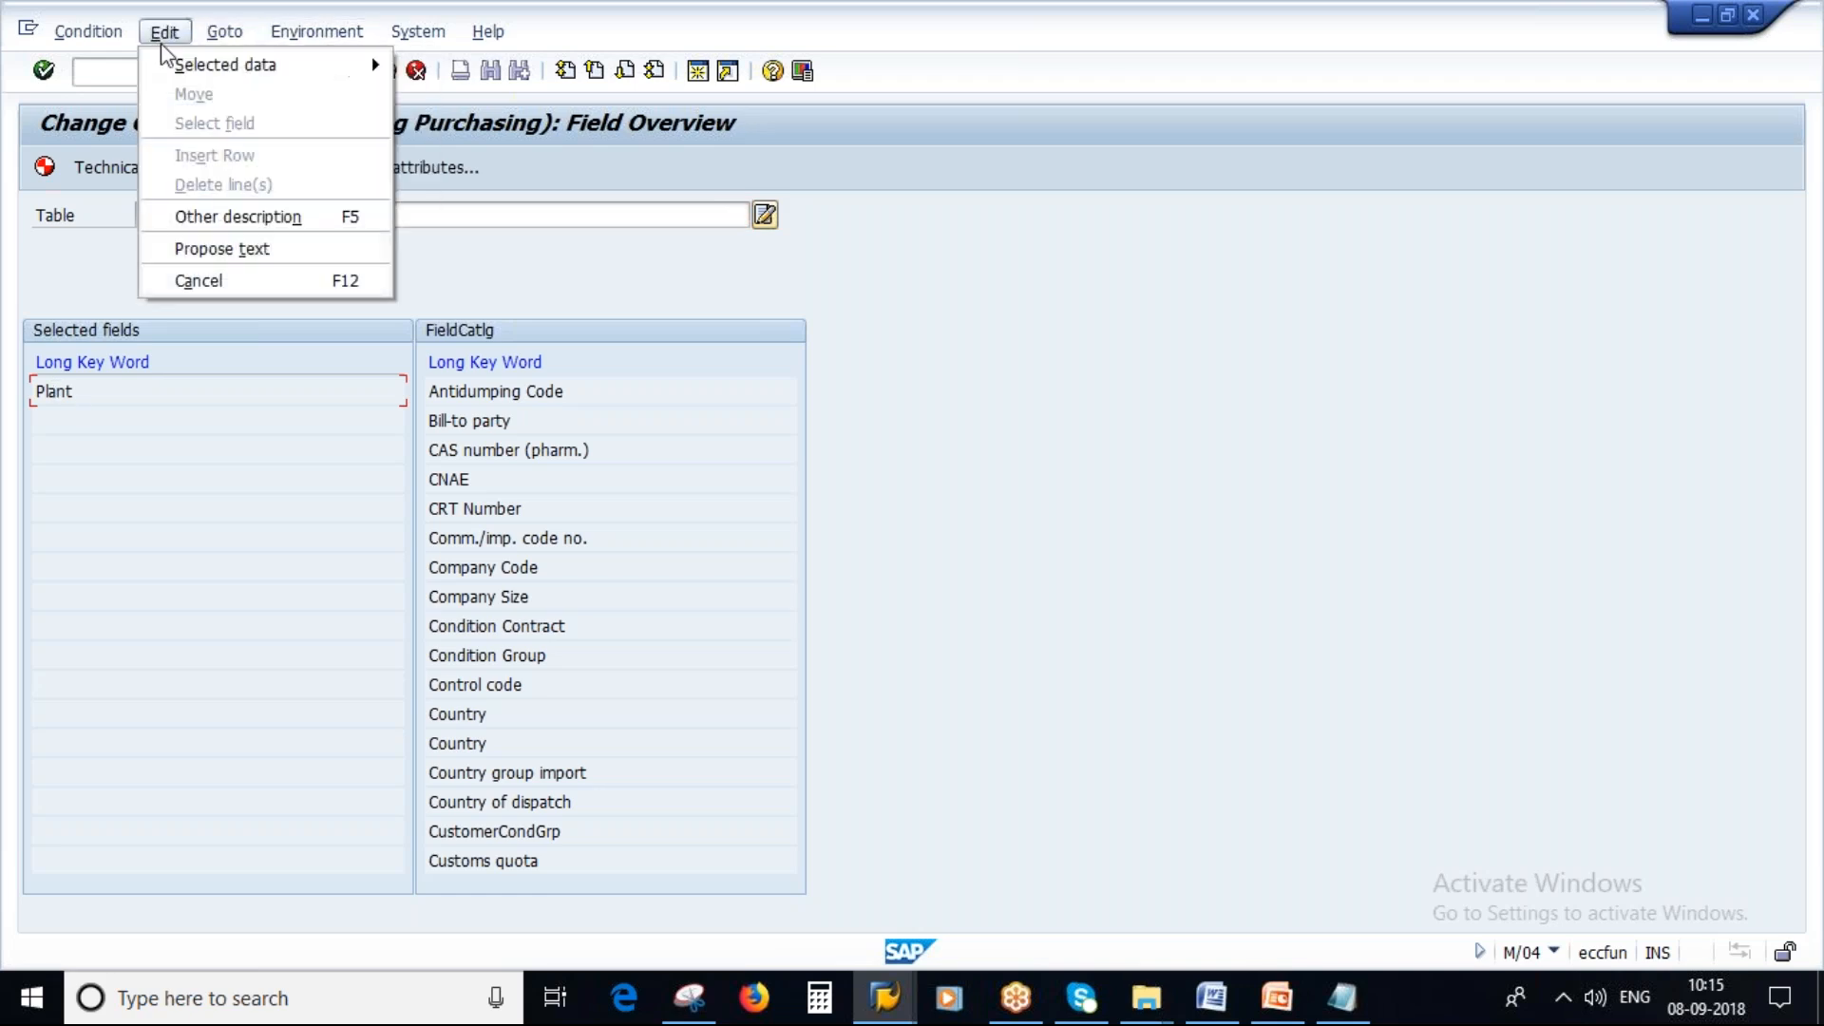
click(112, 34)
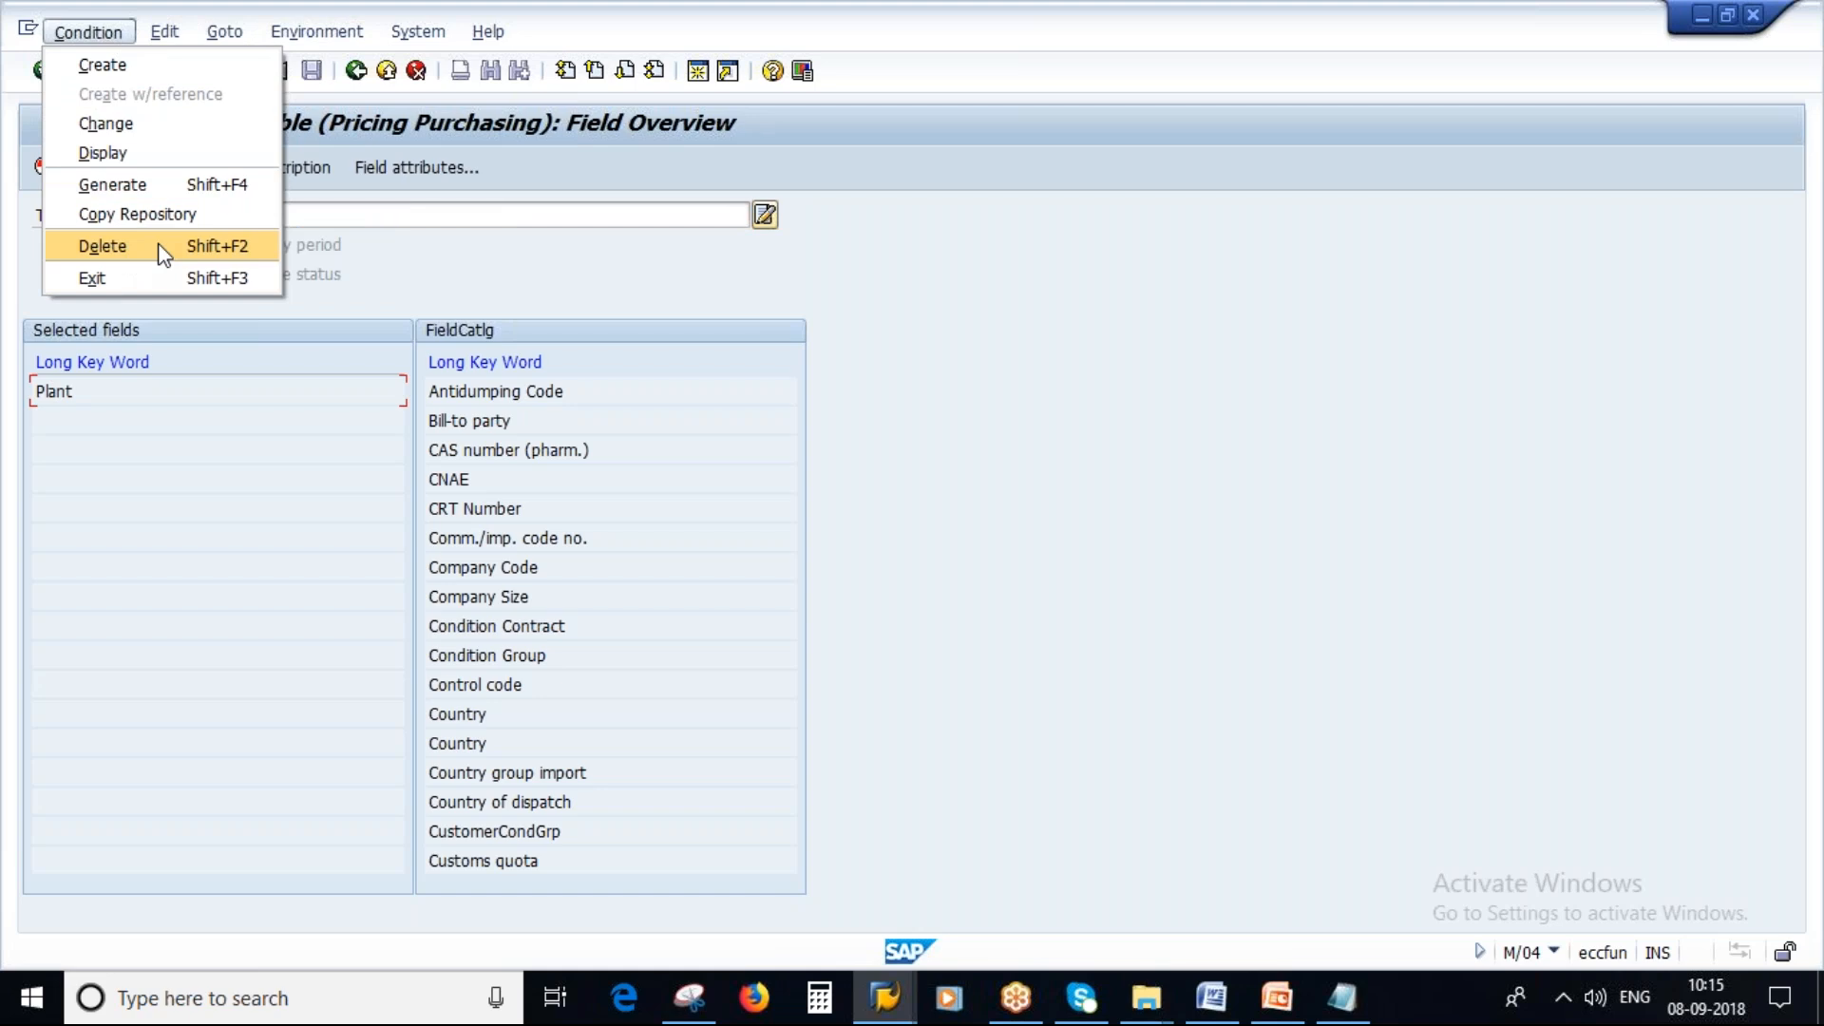
click(356, 70)
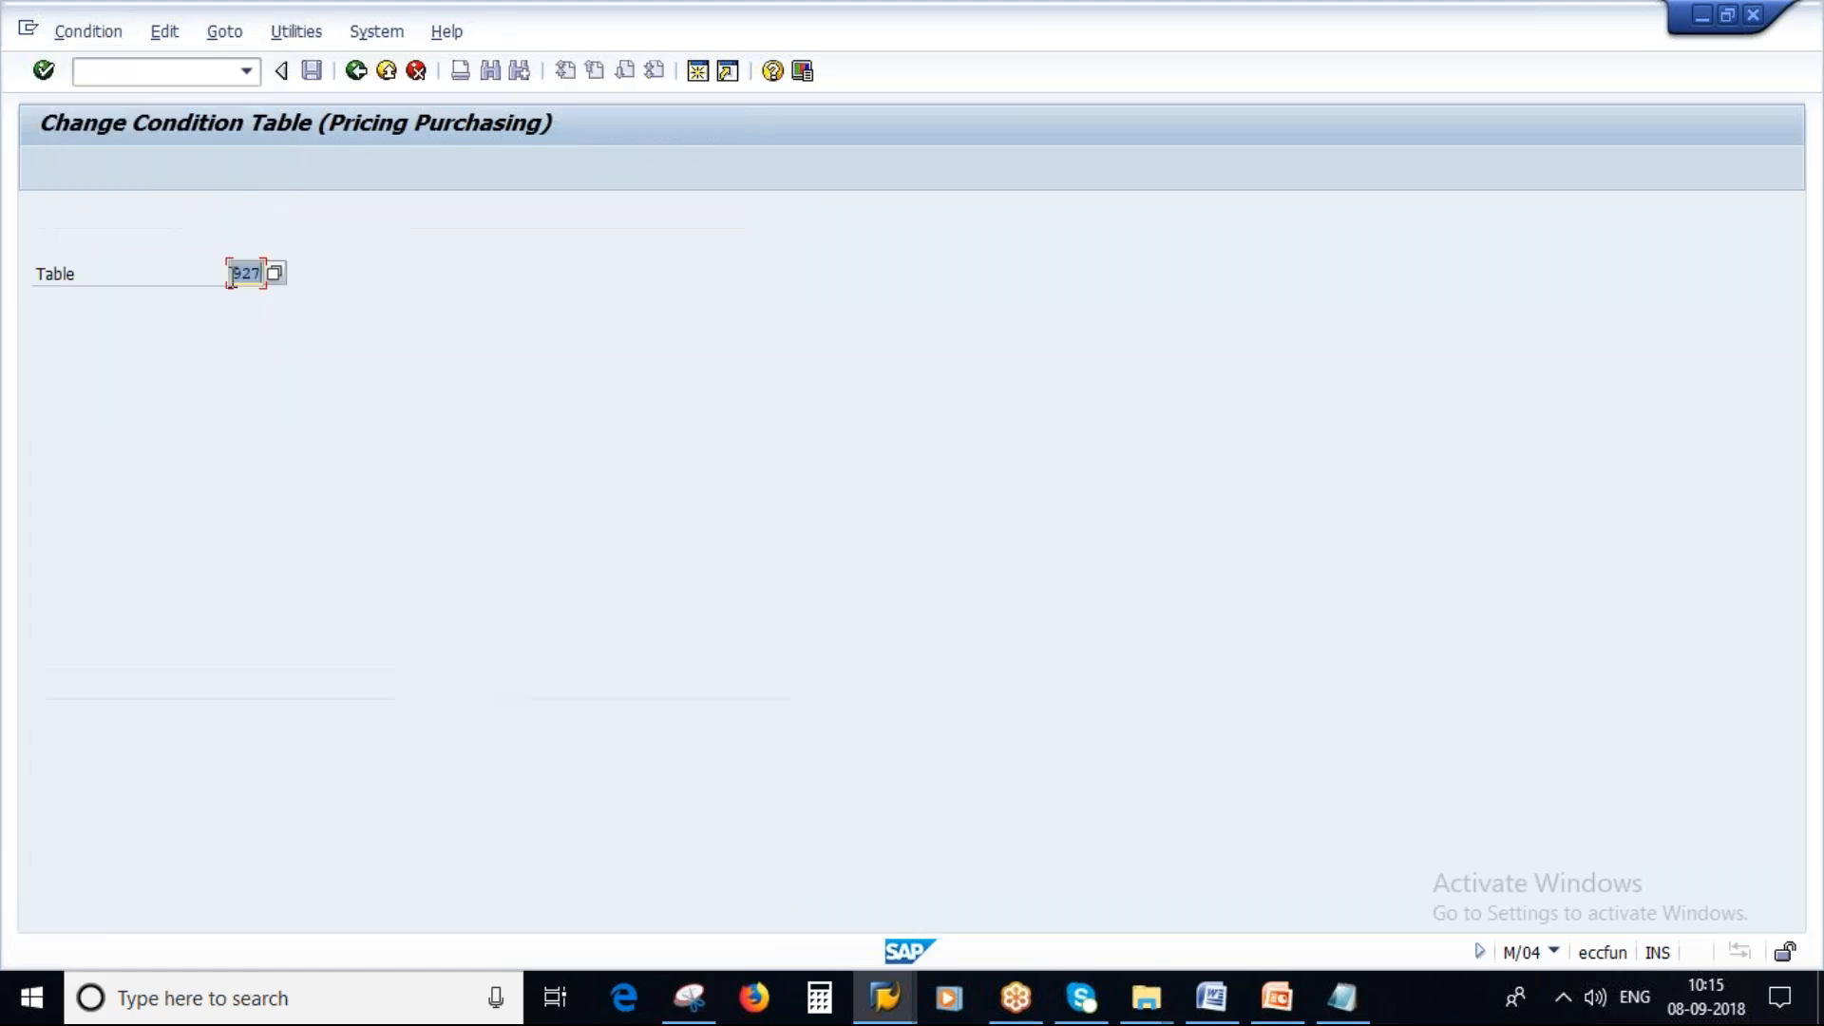
Switch to creating a condition table and start a new table numbered 970 after trying 999.
click(98, 36)
click(111, 67)
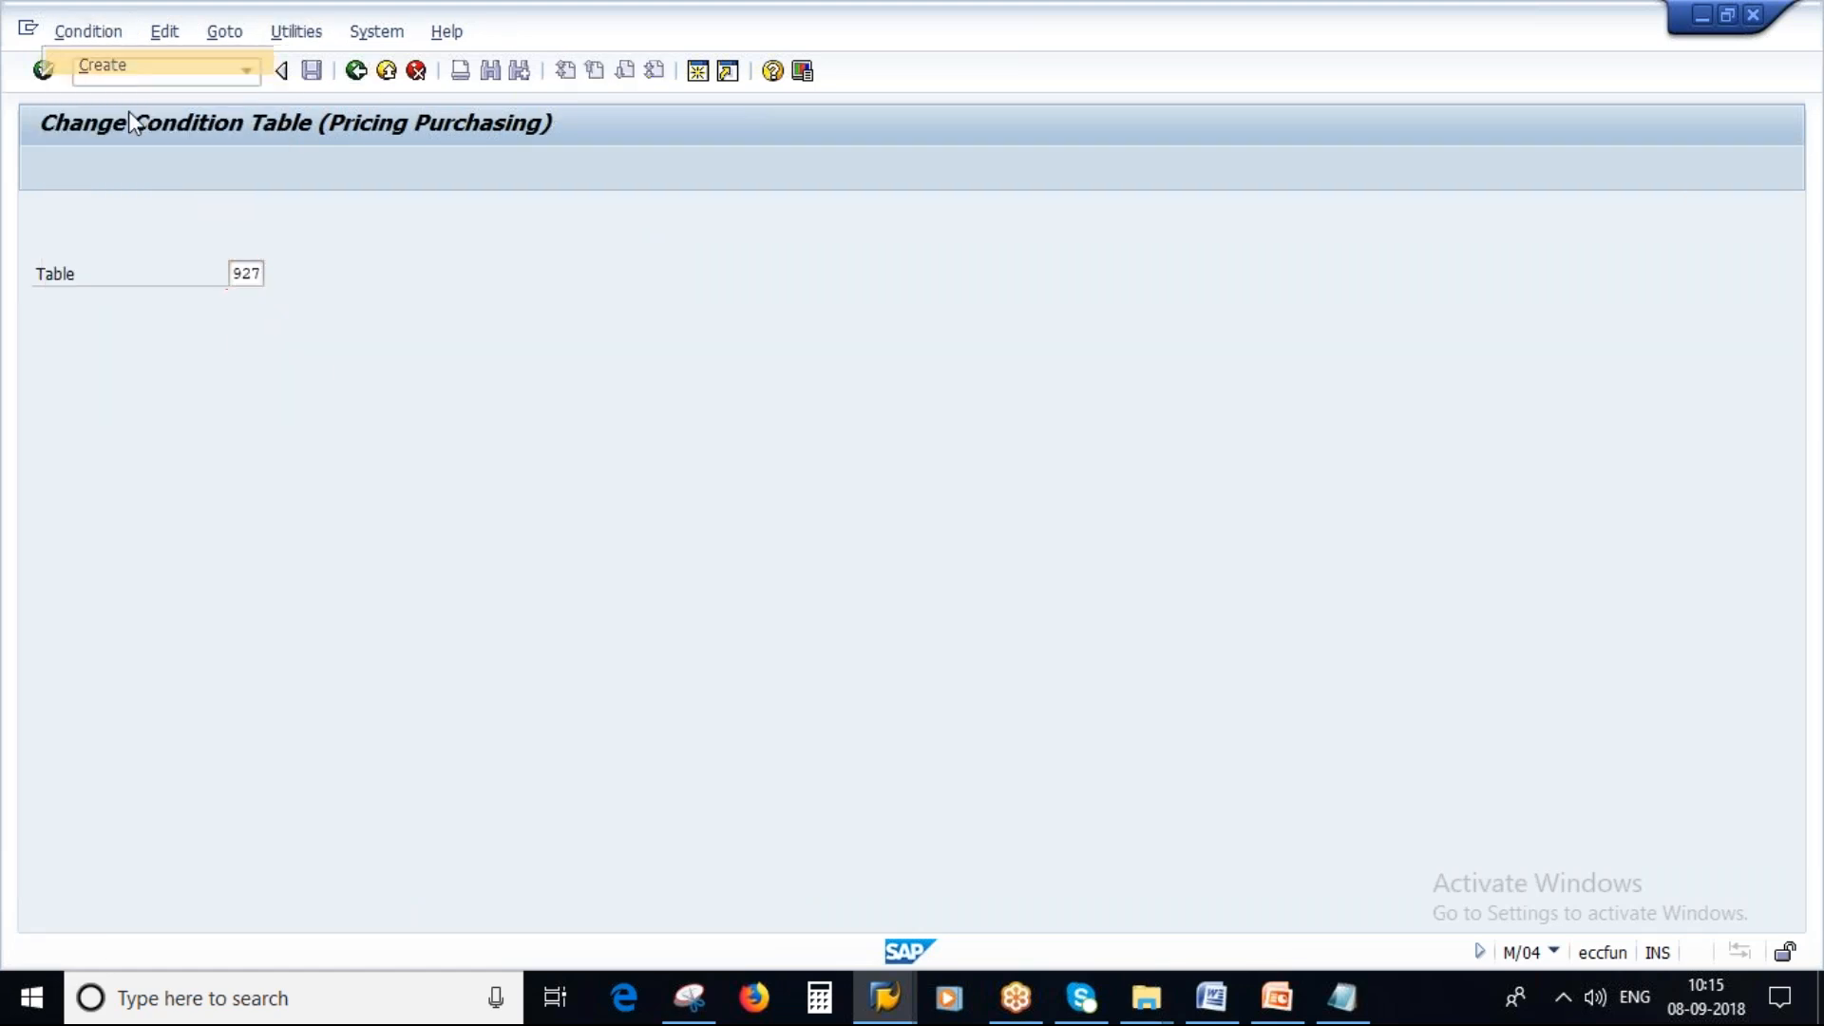
text(999)
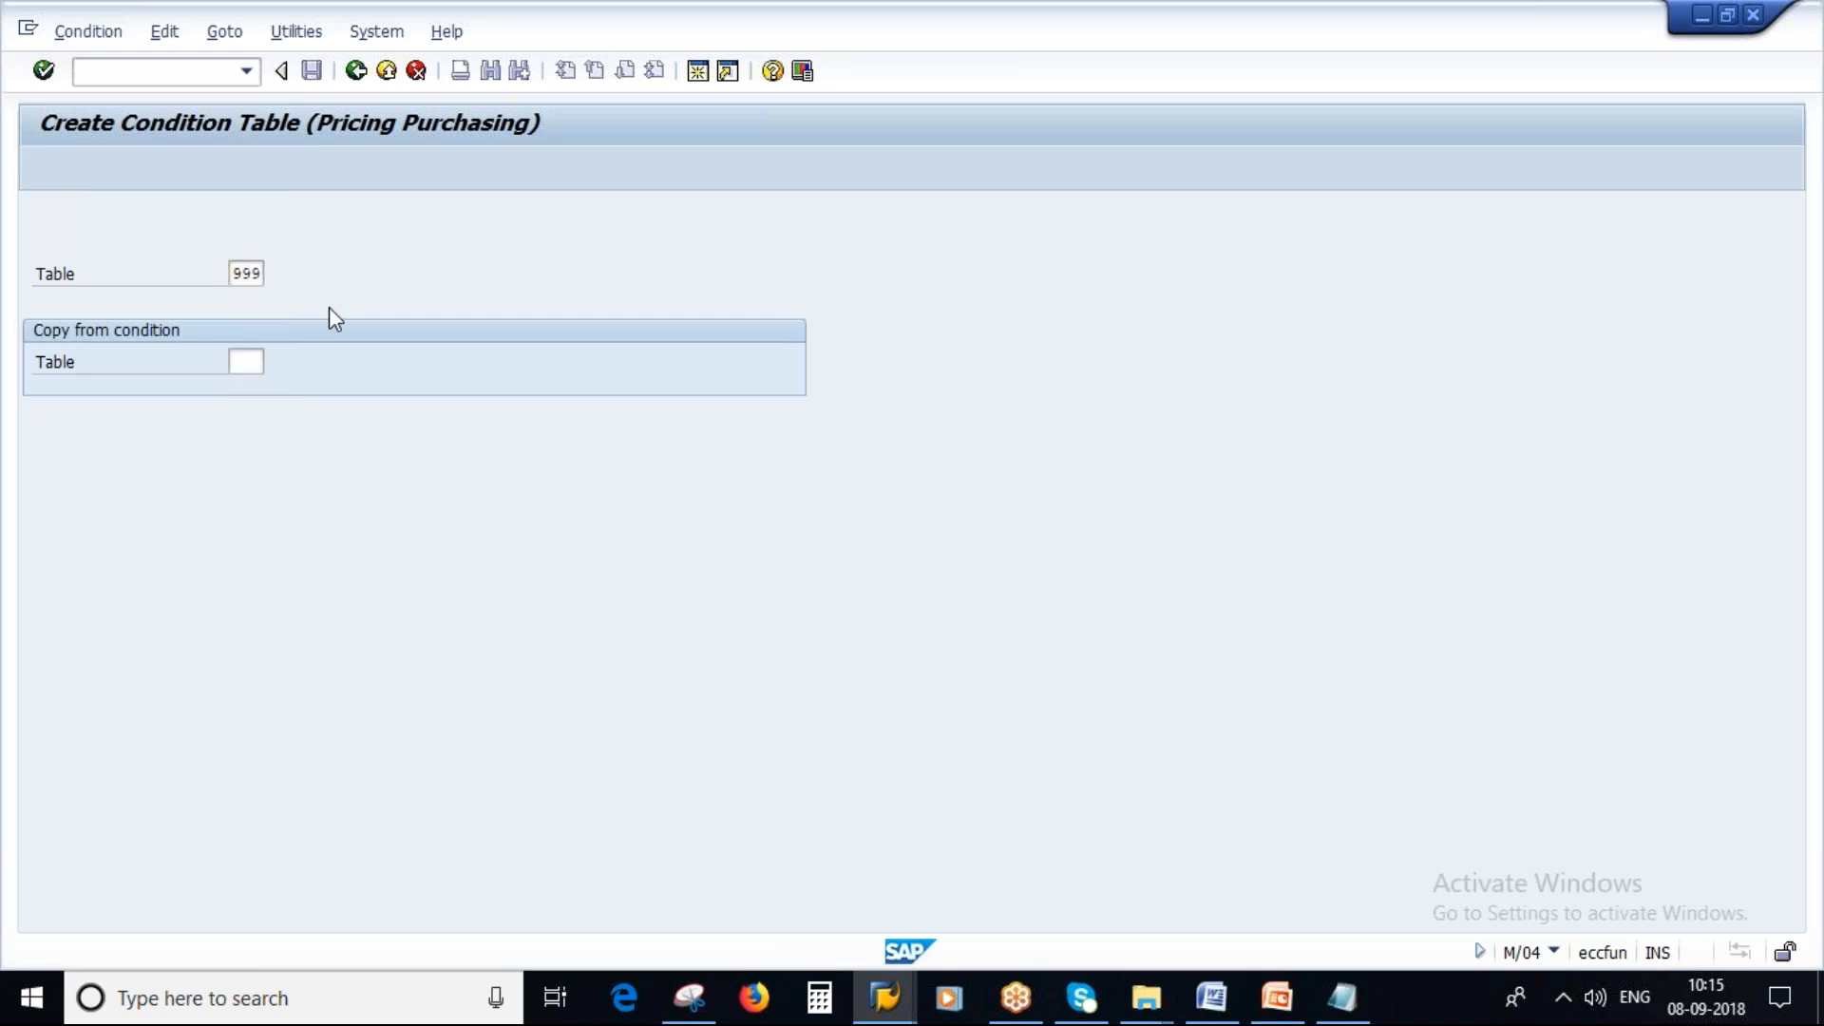
key(Return)
text(9)
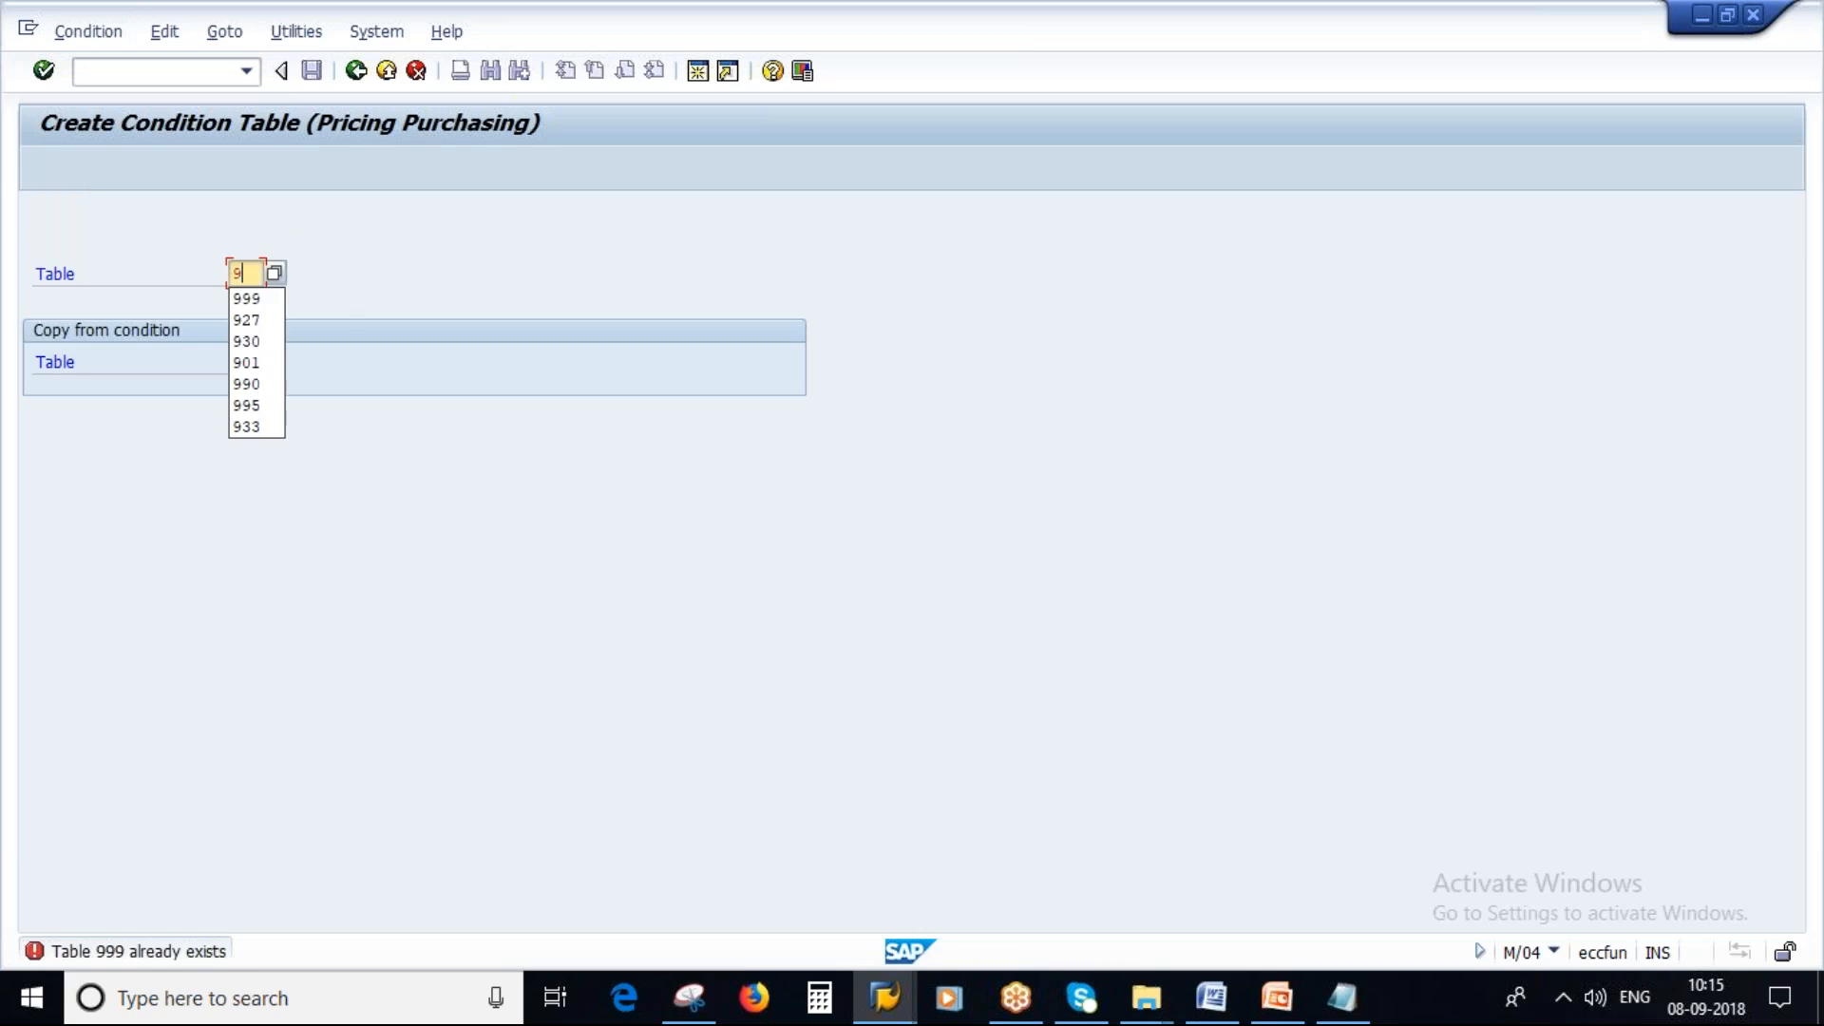
text(70)
key(Return)
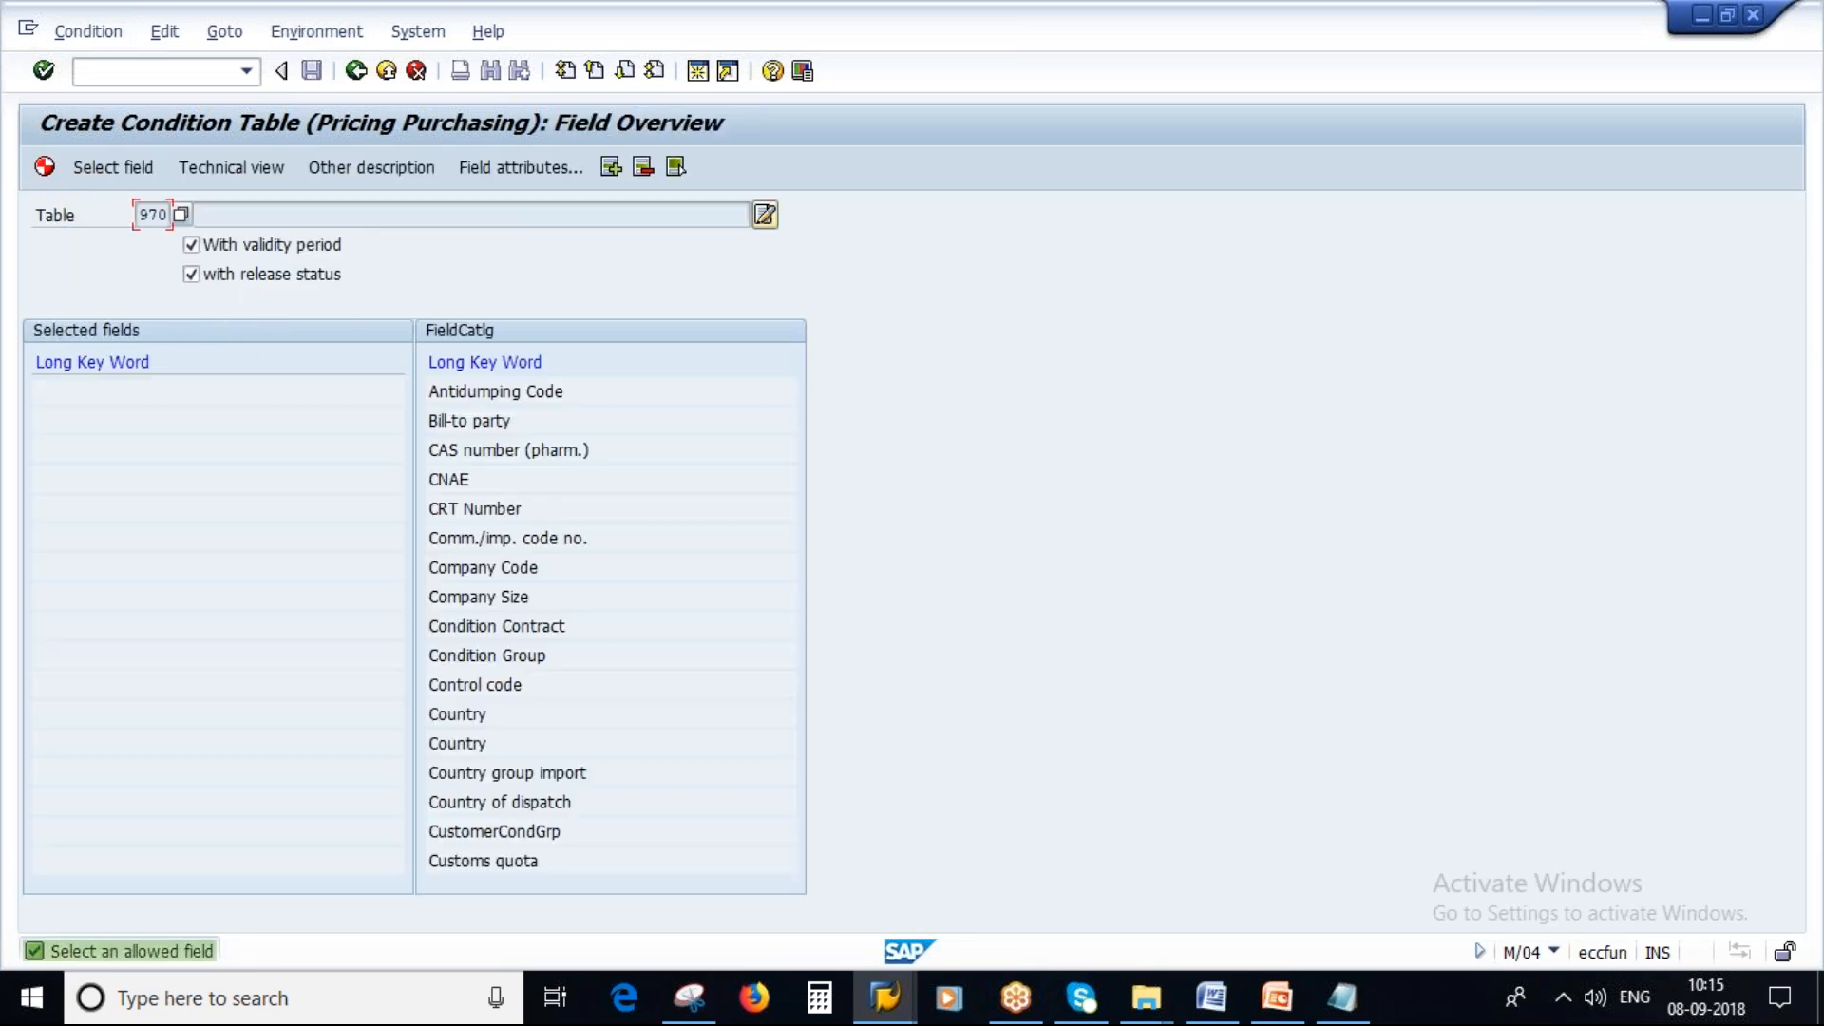
Switch to Notepad and change the condition table number in the notes to 970.
click(1342, 996)
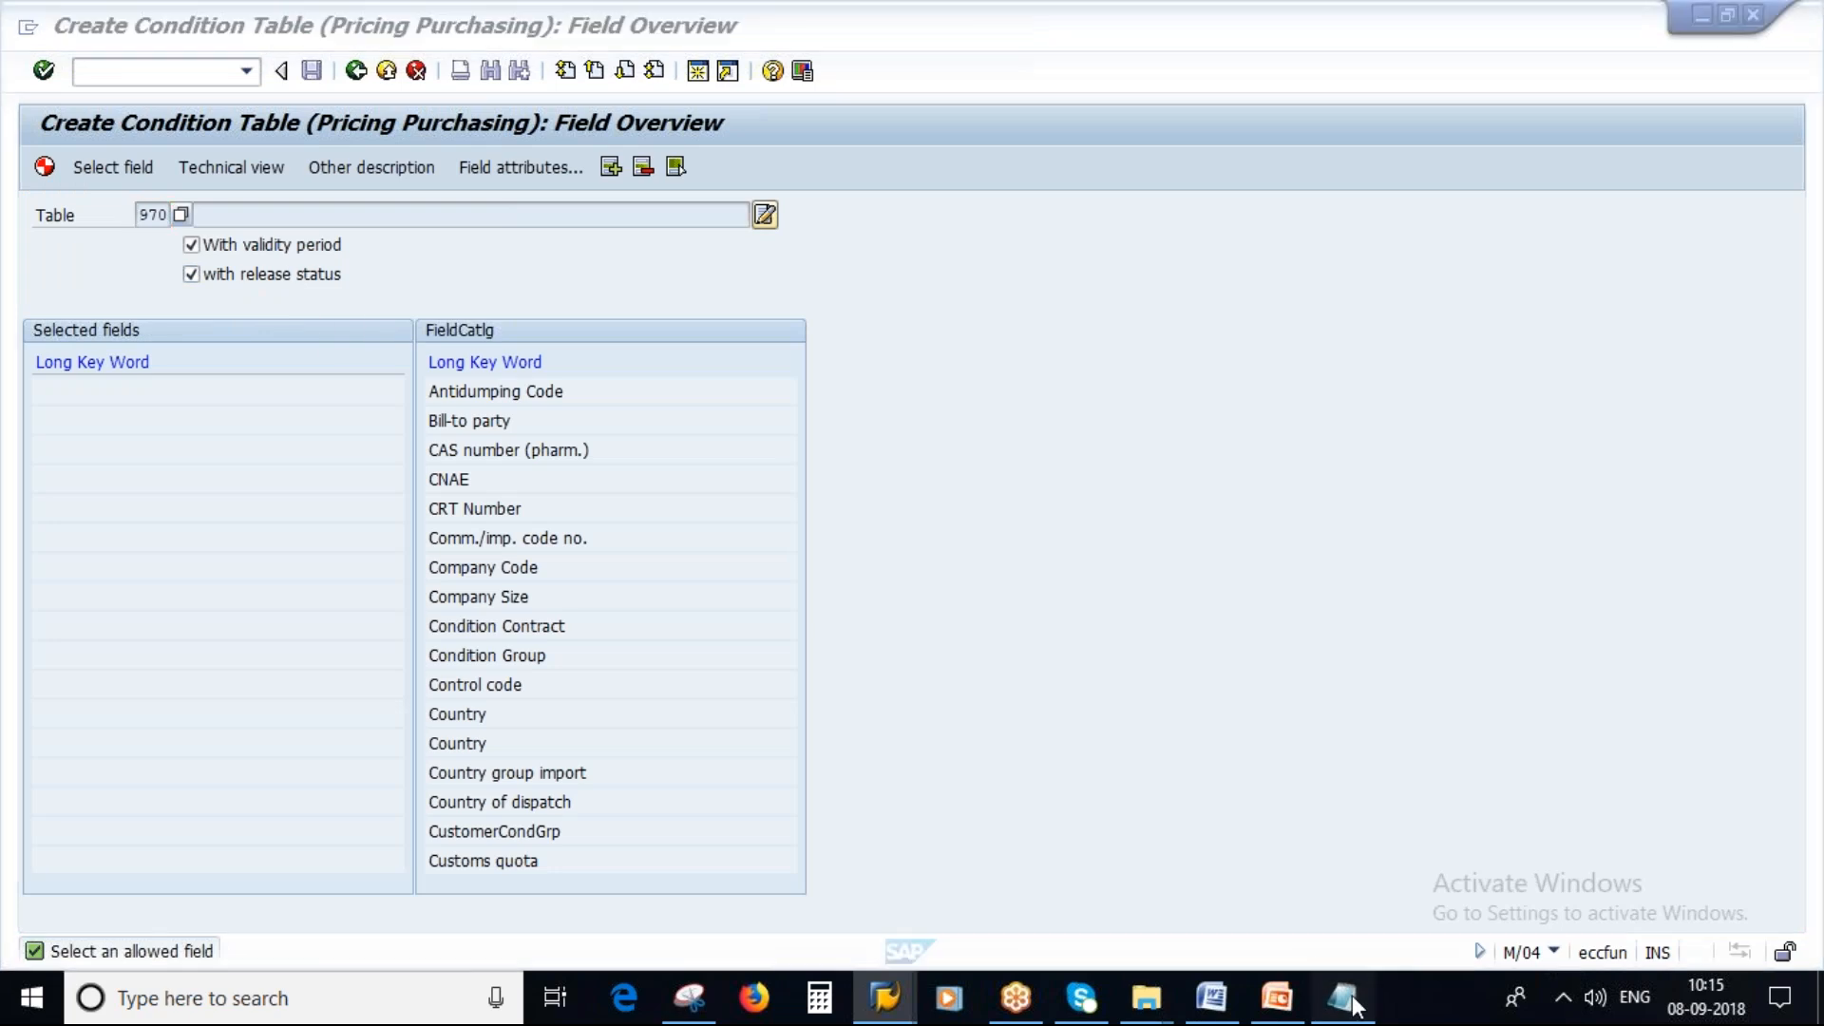
key(Left)
key(Left)
key(BackSpace)
key(BackSpace)
text(70)
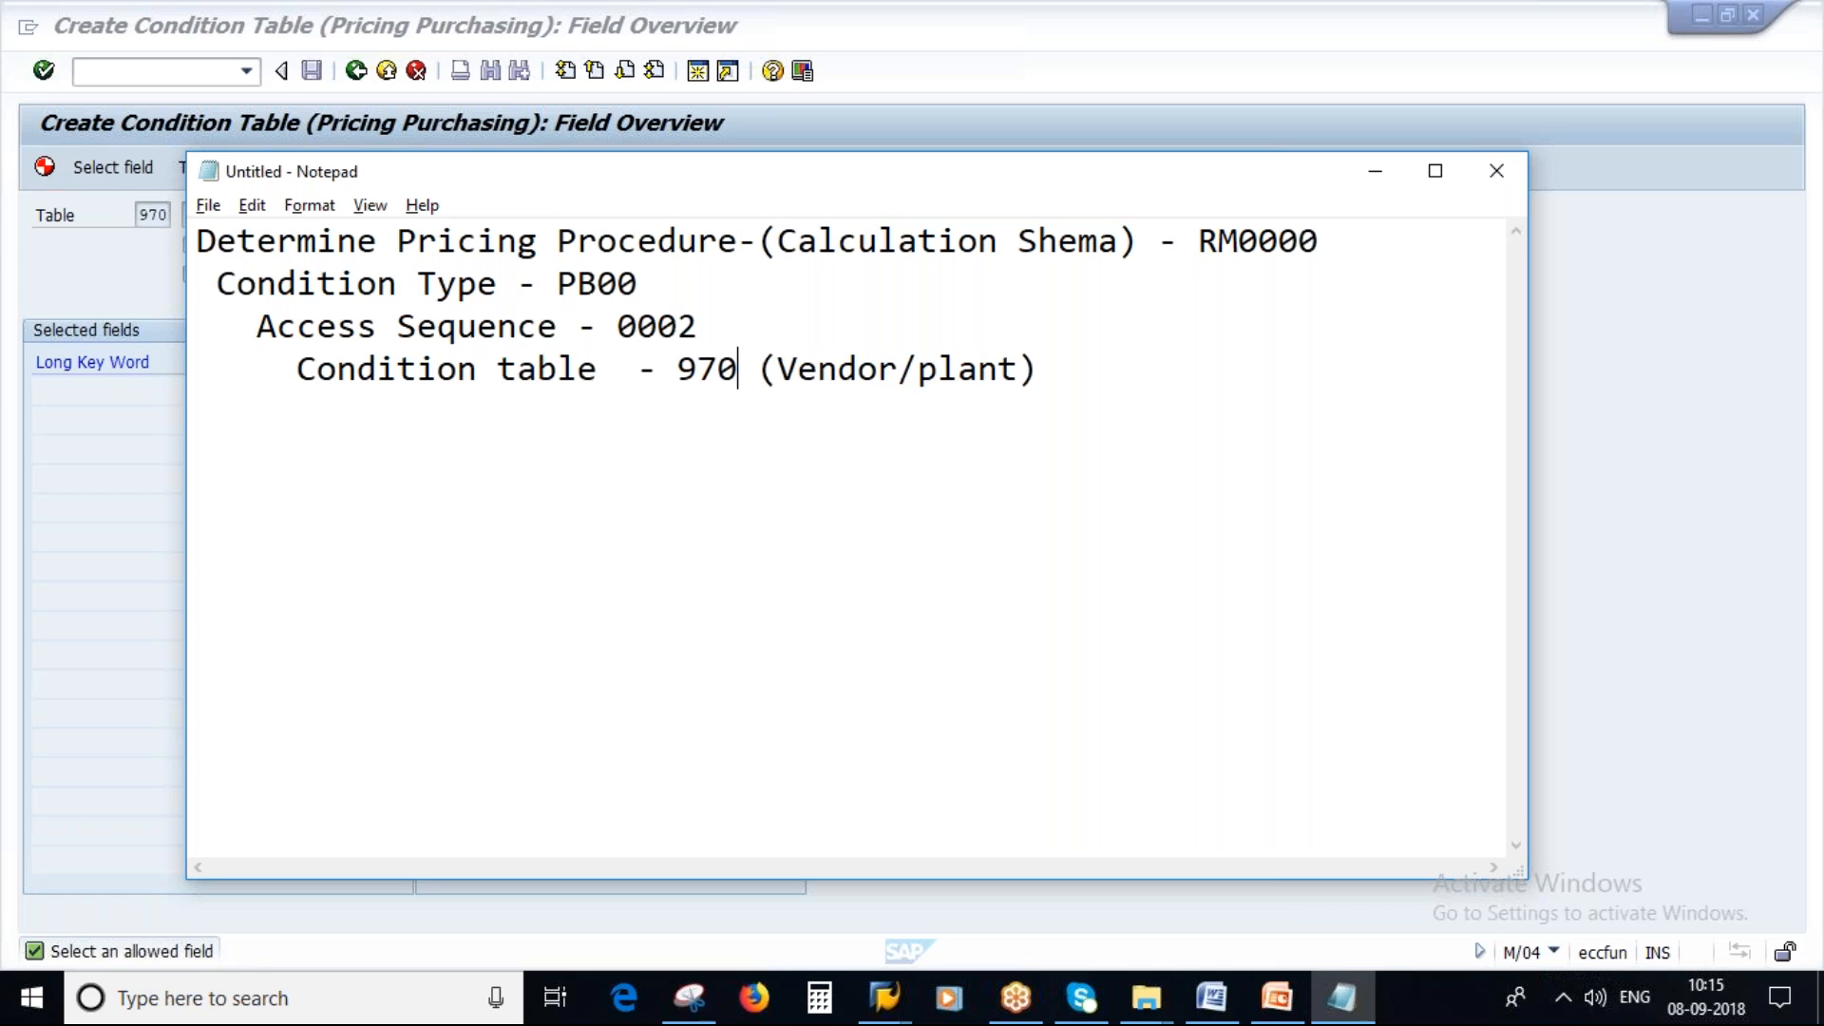
key(alt+Tab)
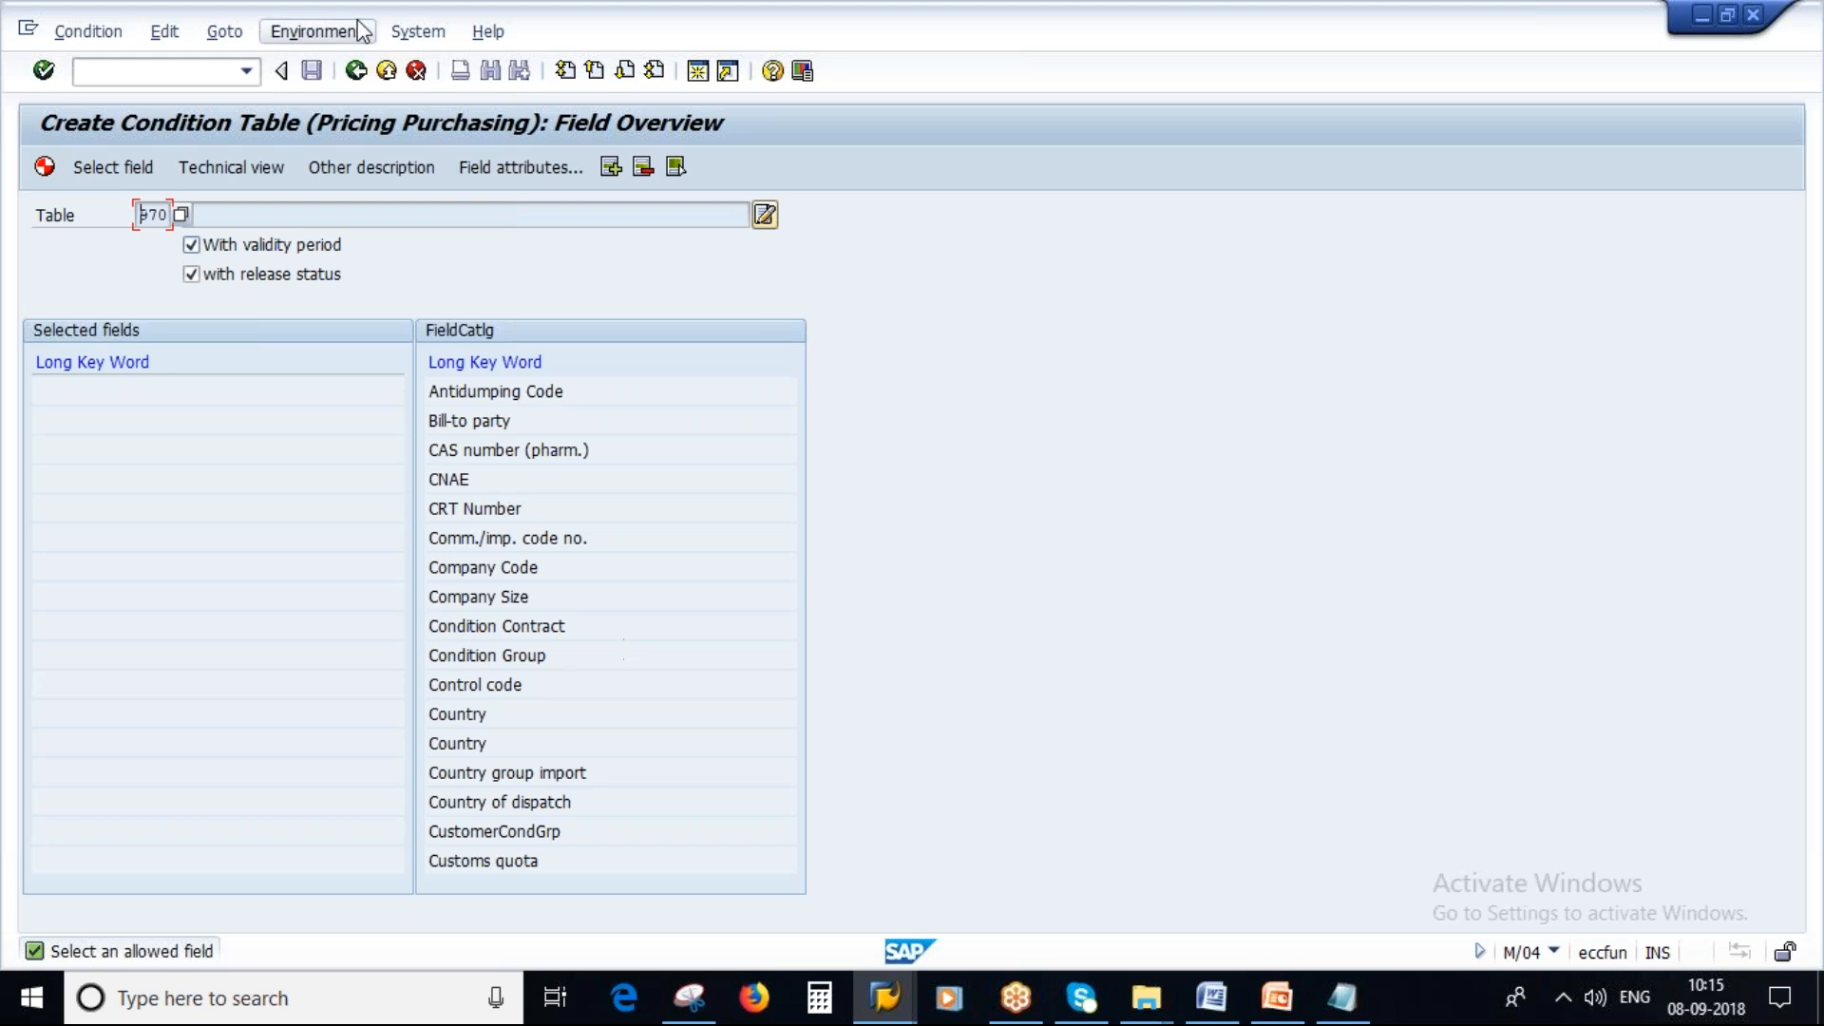
click(1341, 1005)
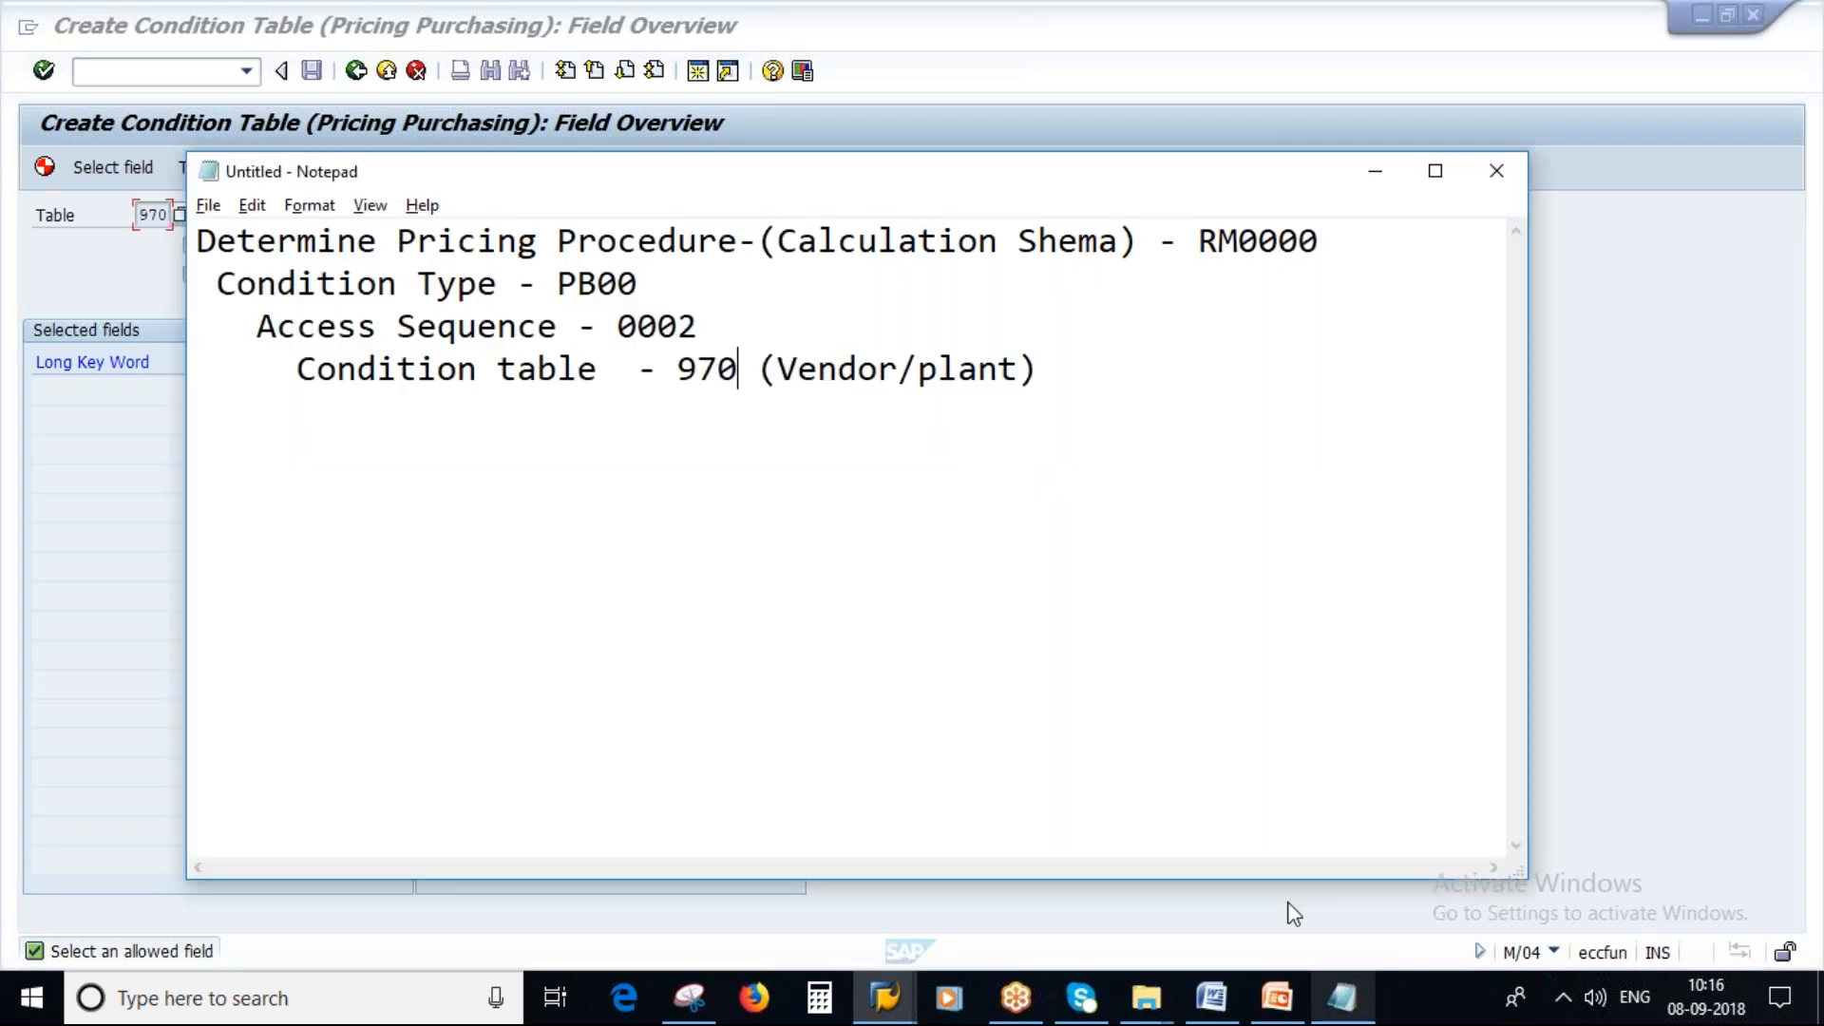
click(1006, 384)
key(alt+Tab)
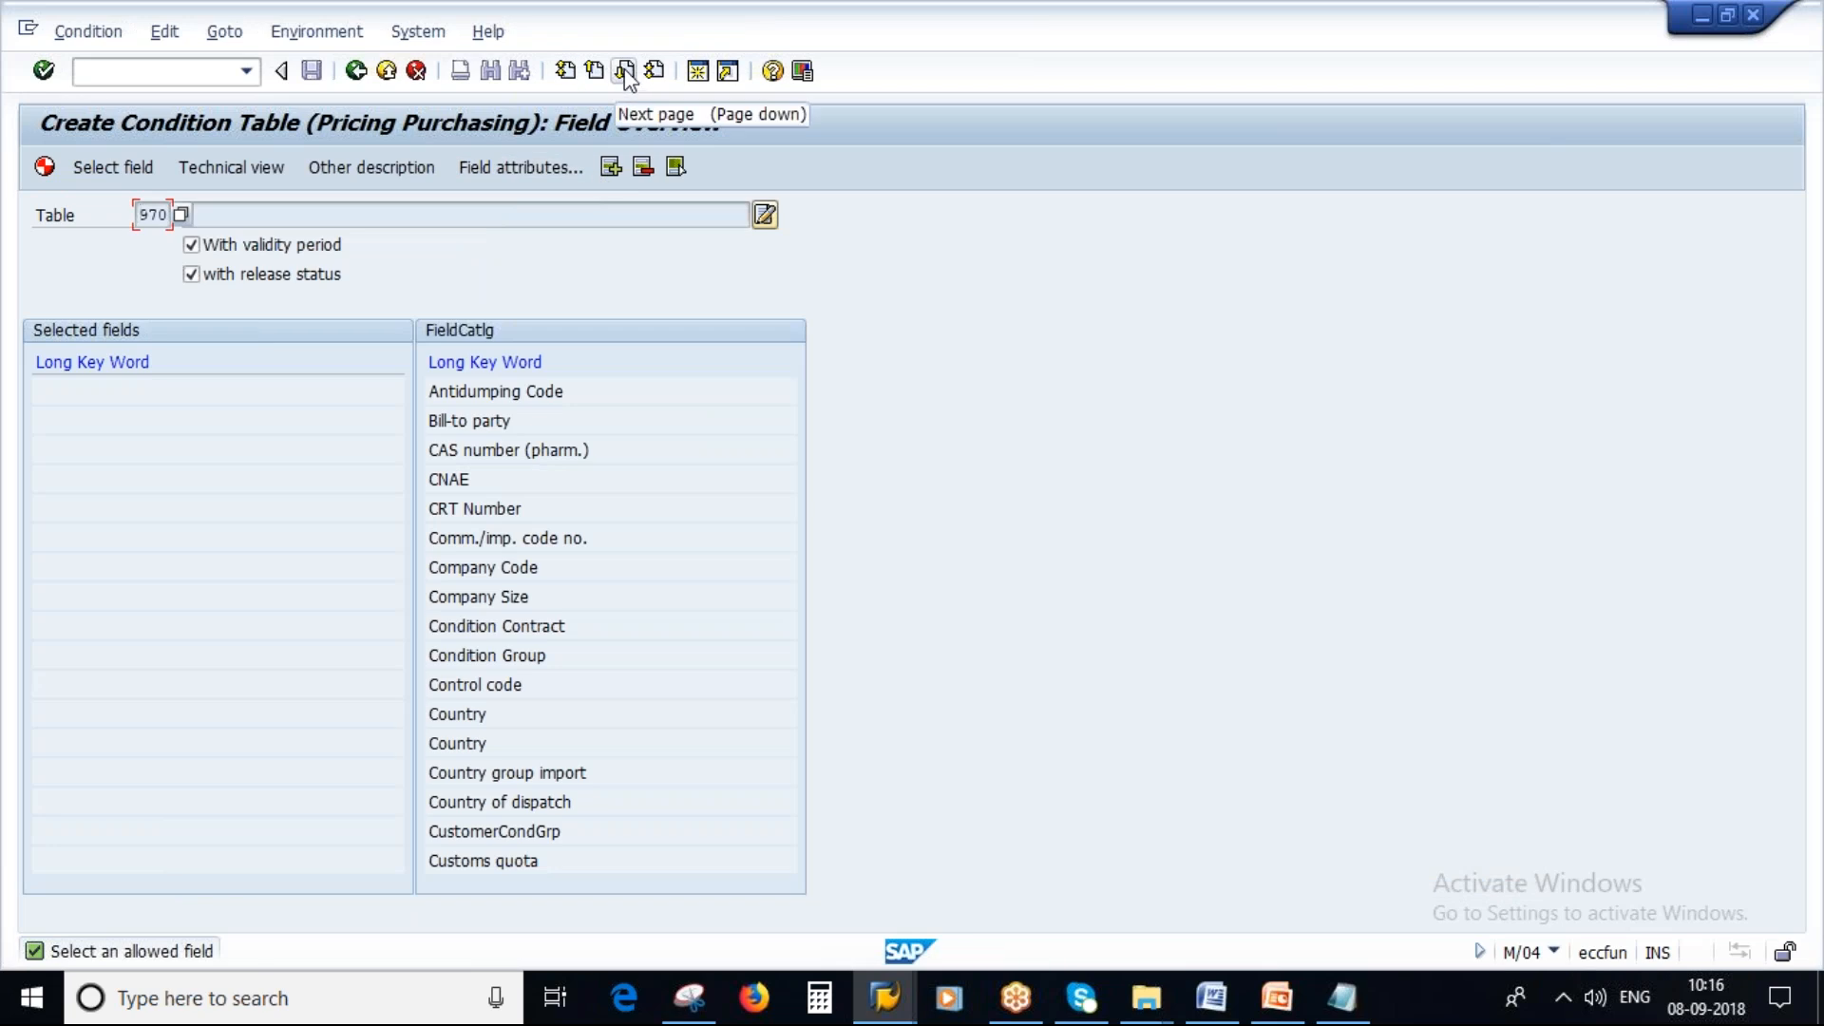
Page through the field catalog and add Vendor to the selected fields of table 970.
click(624, 70)
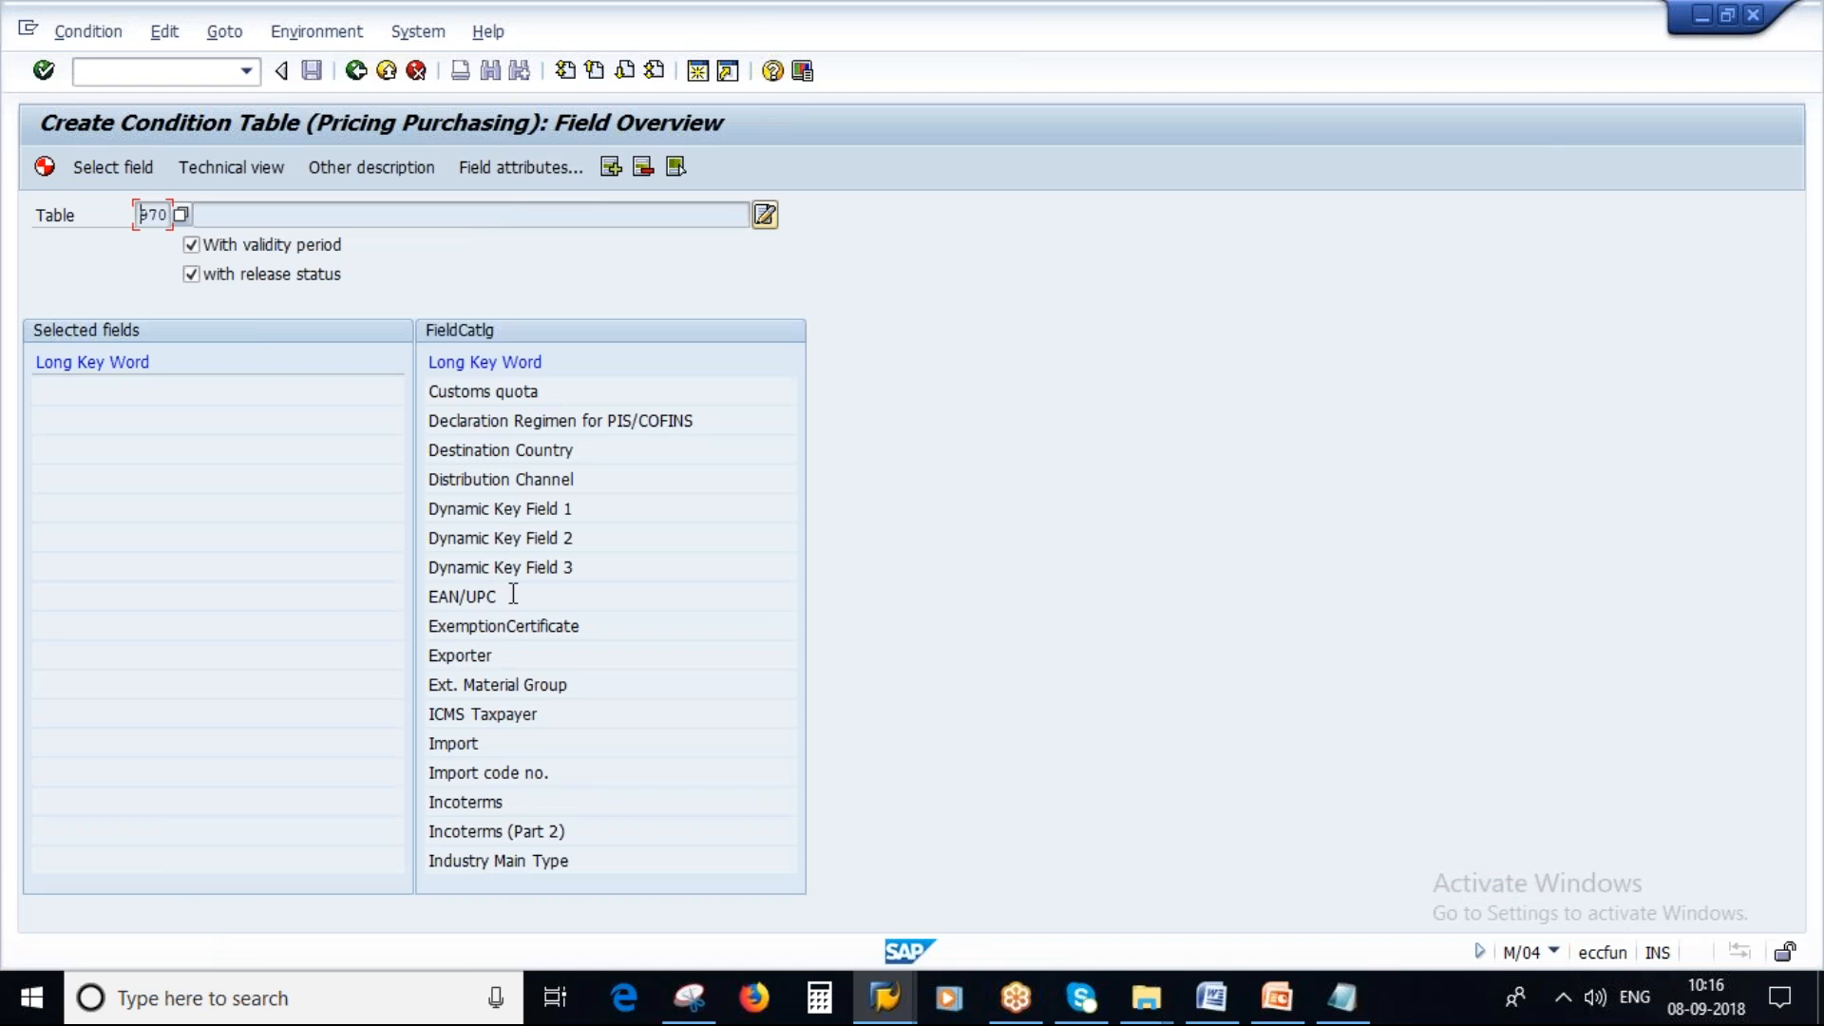
click(625, 71)
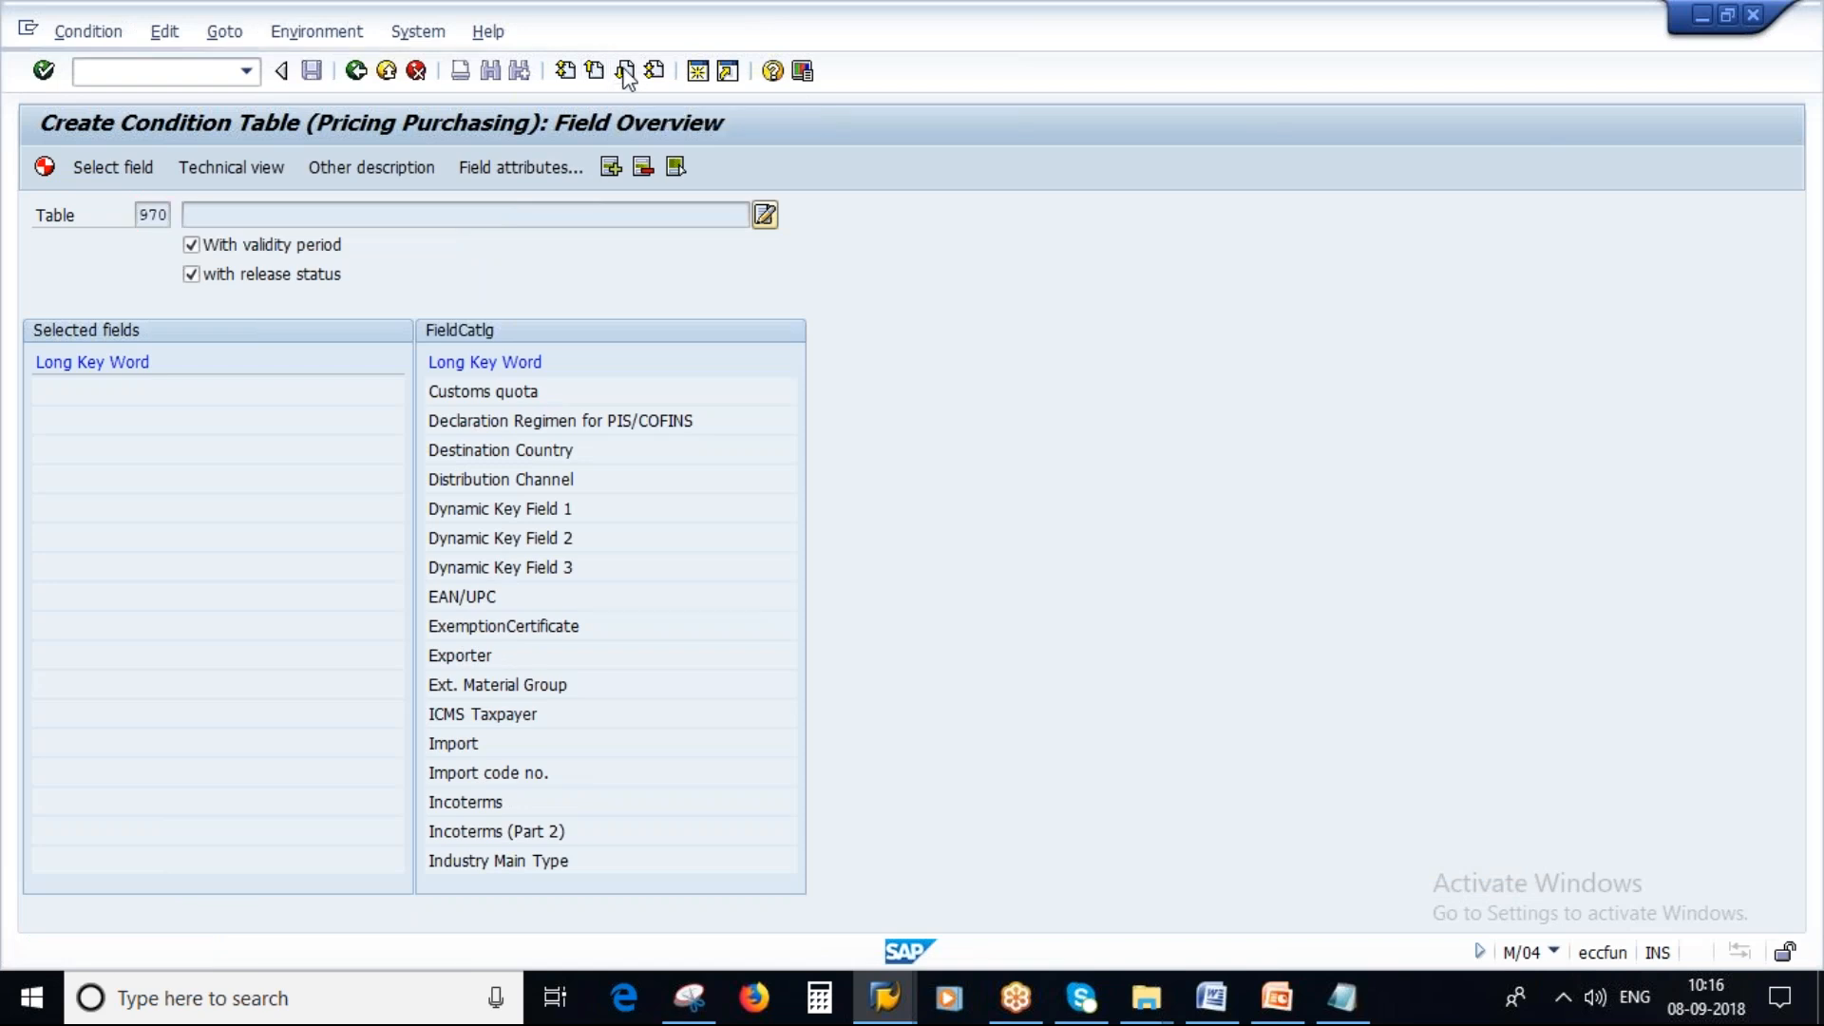
click(625, 71)
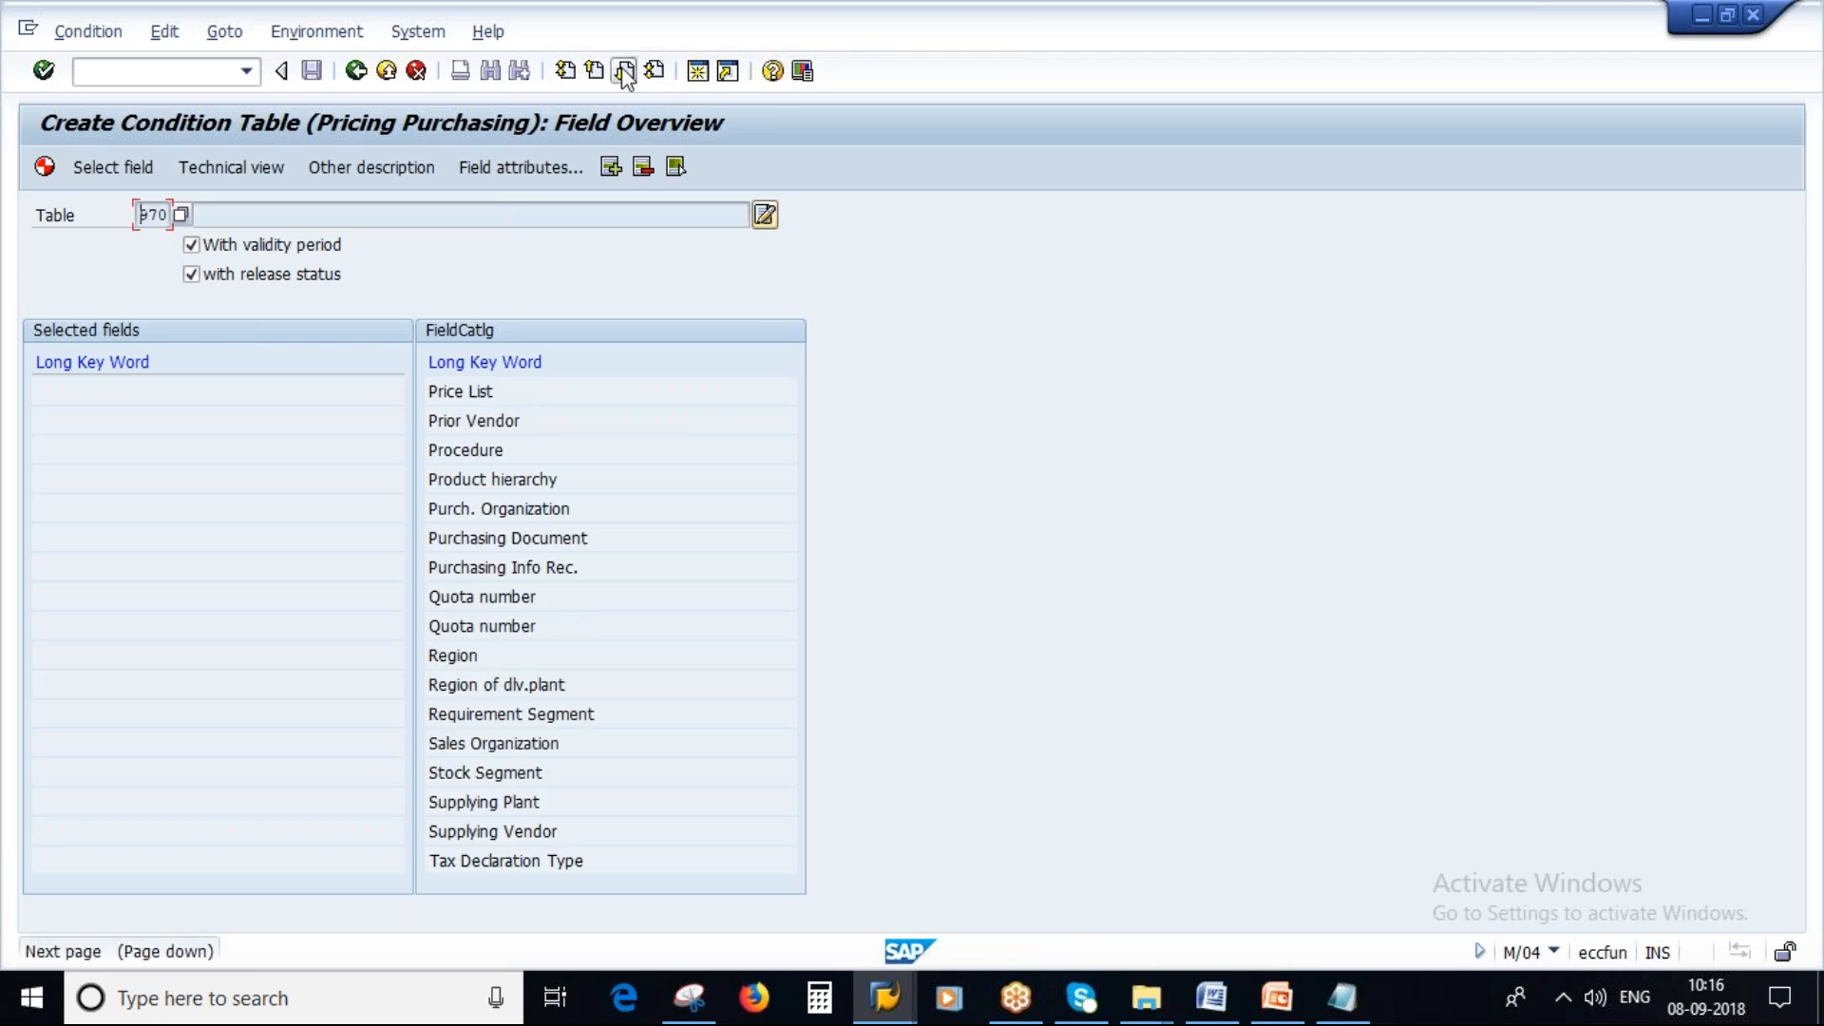
click(625, 73)
click(478, 390)
double_click(452, 392)
click(449, 391)
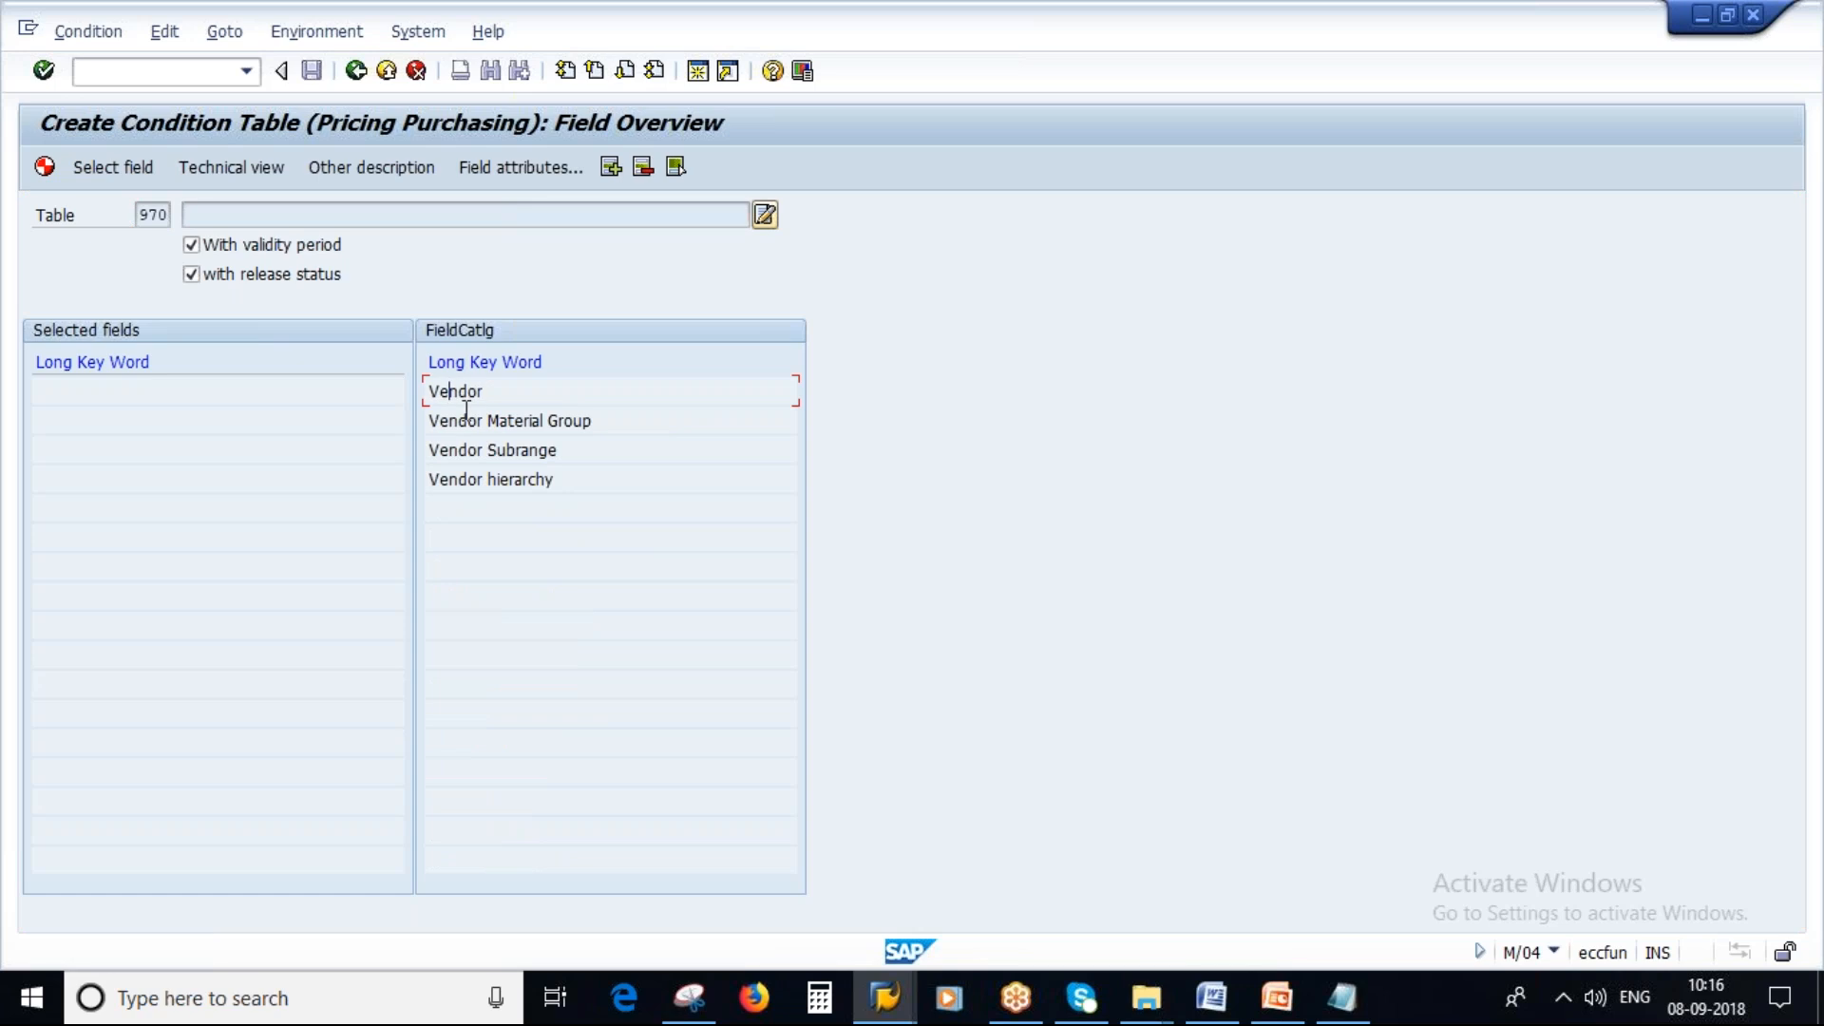
click(114, 168)
Page back through the field catalog and add Plant to the selected fields.
double_click(236, 215)
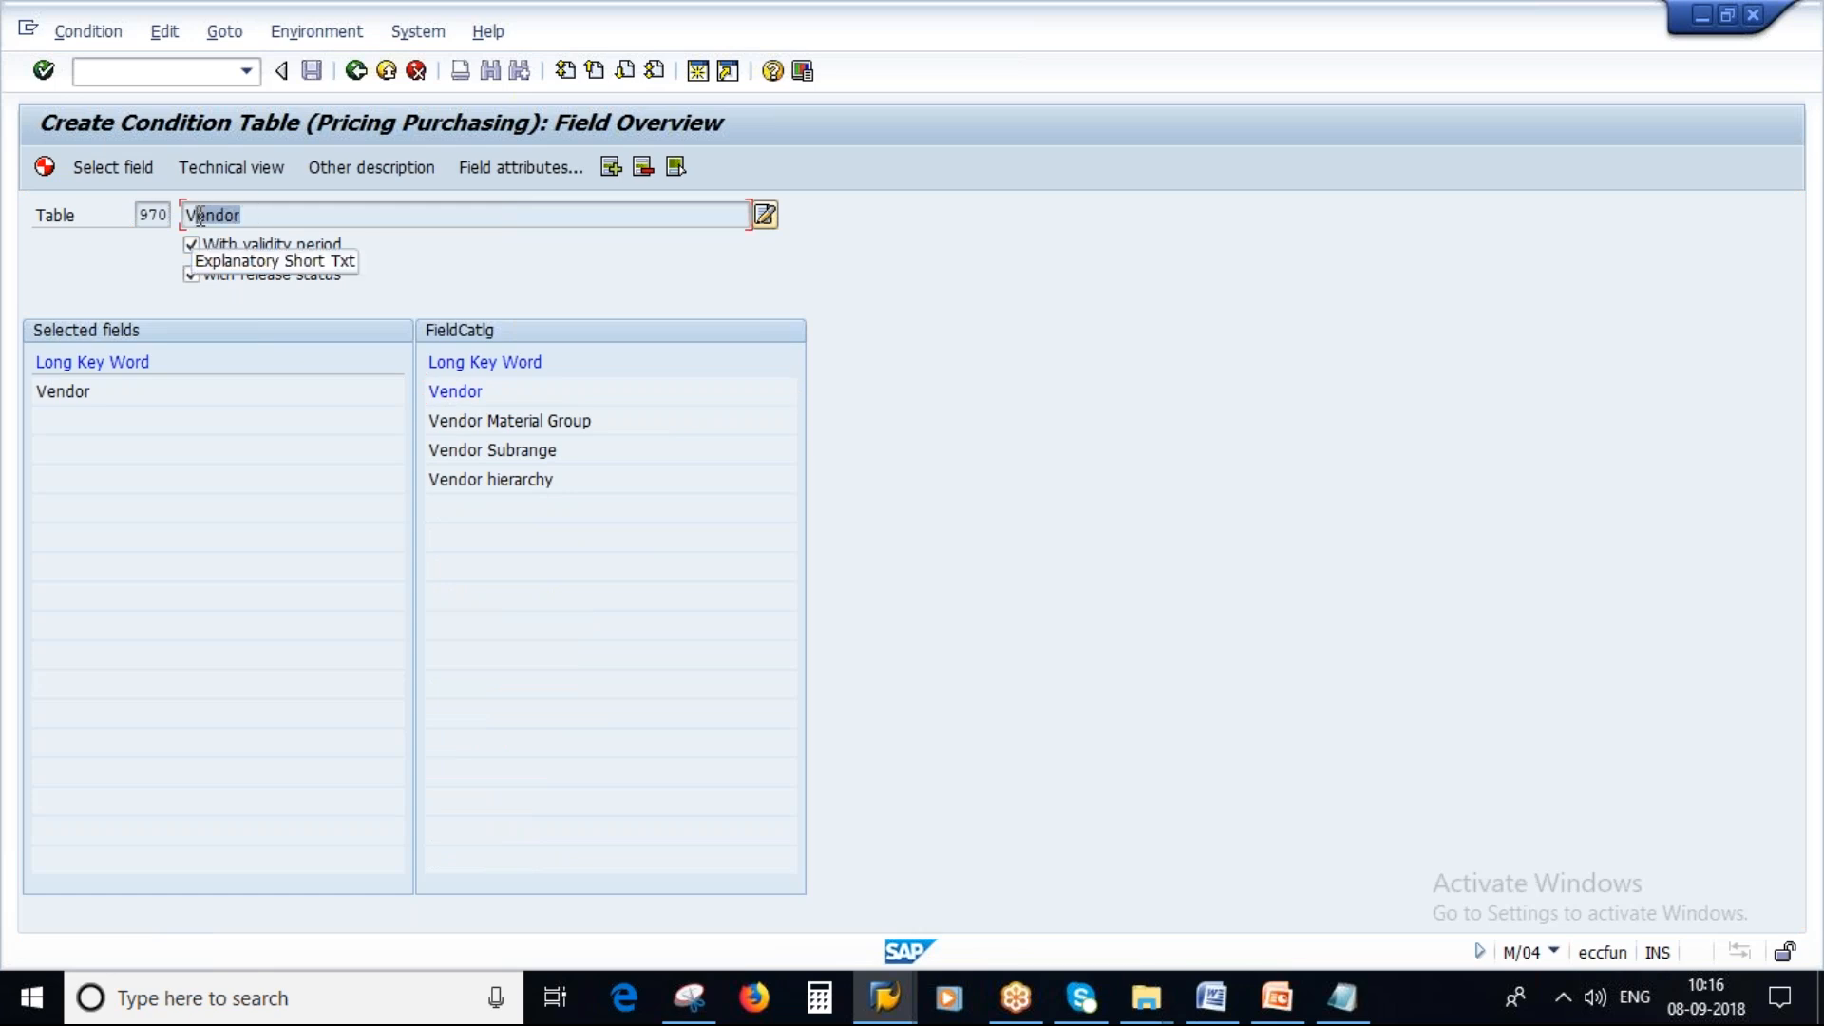
click(596, 72)
click(596, 71)
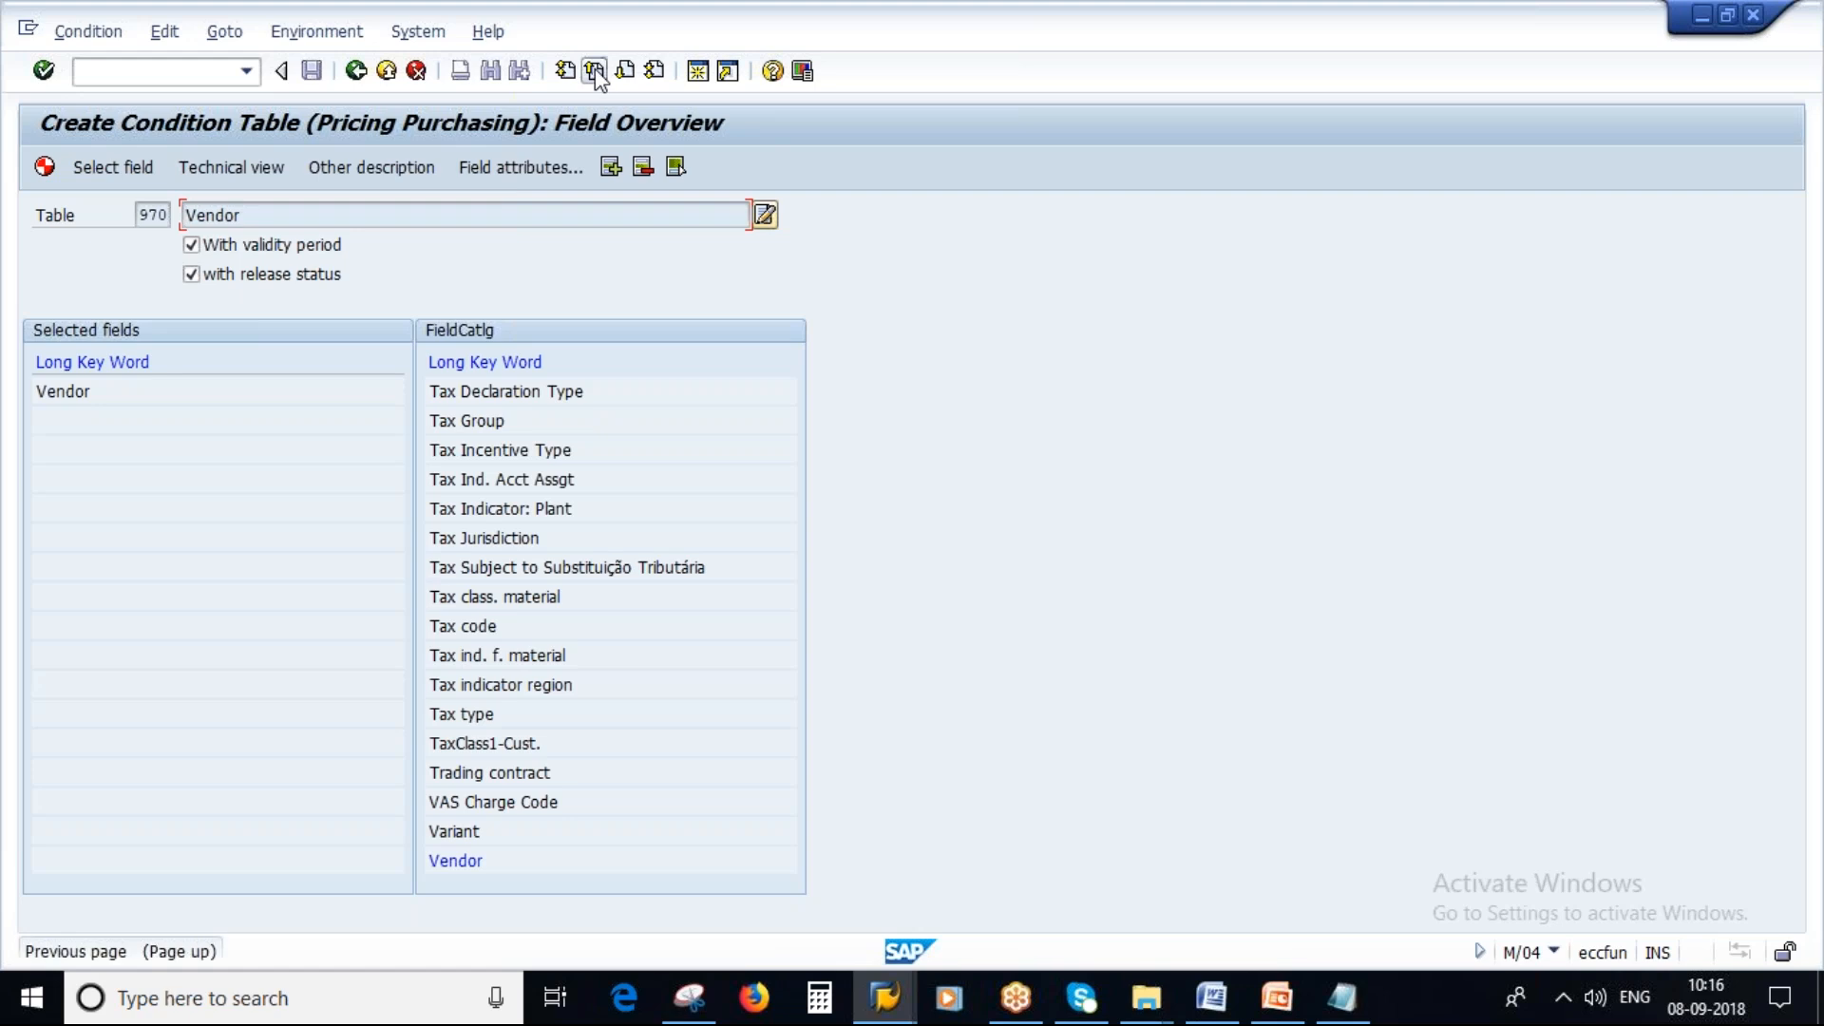
click(595, 71)
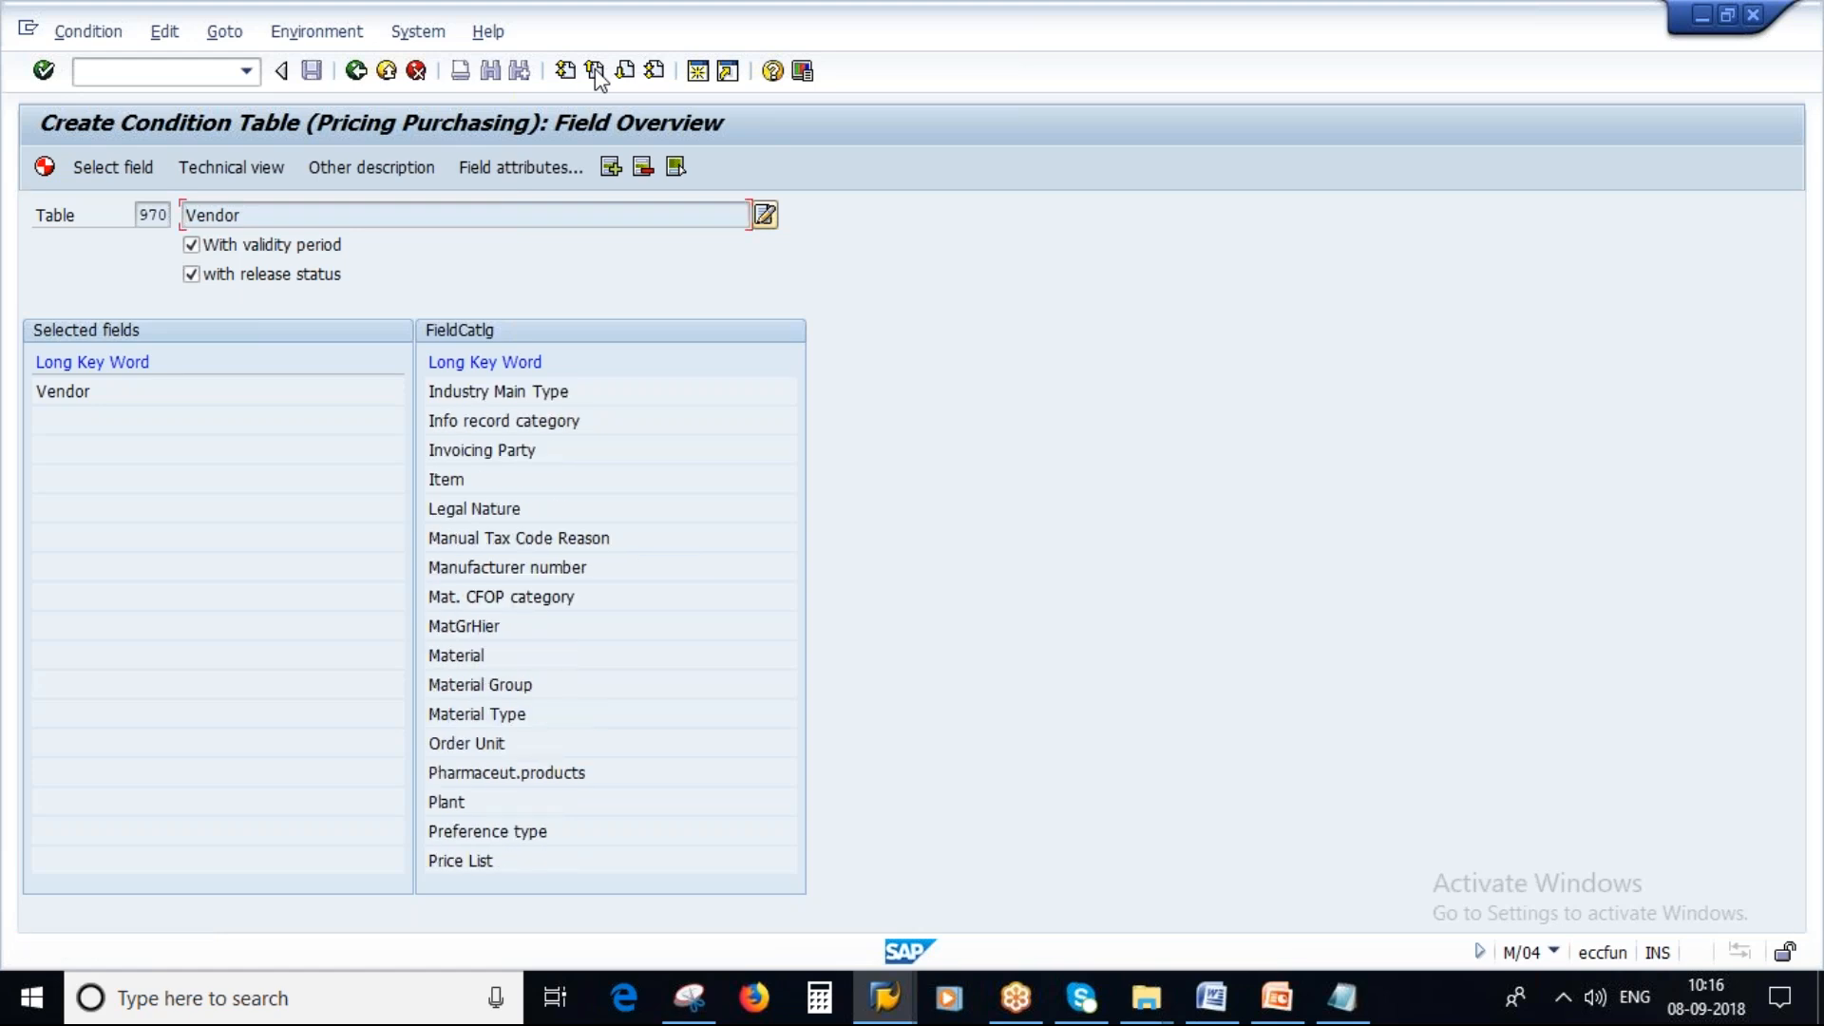
click(444, 804)
click(114, 168)
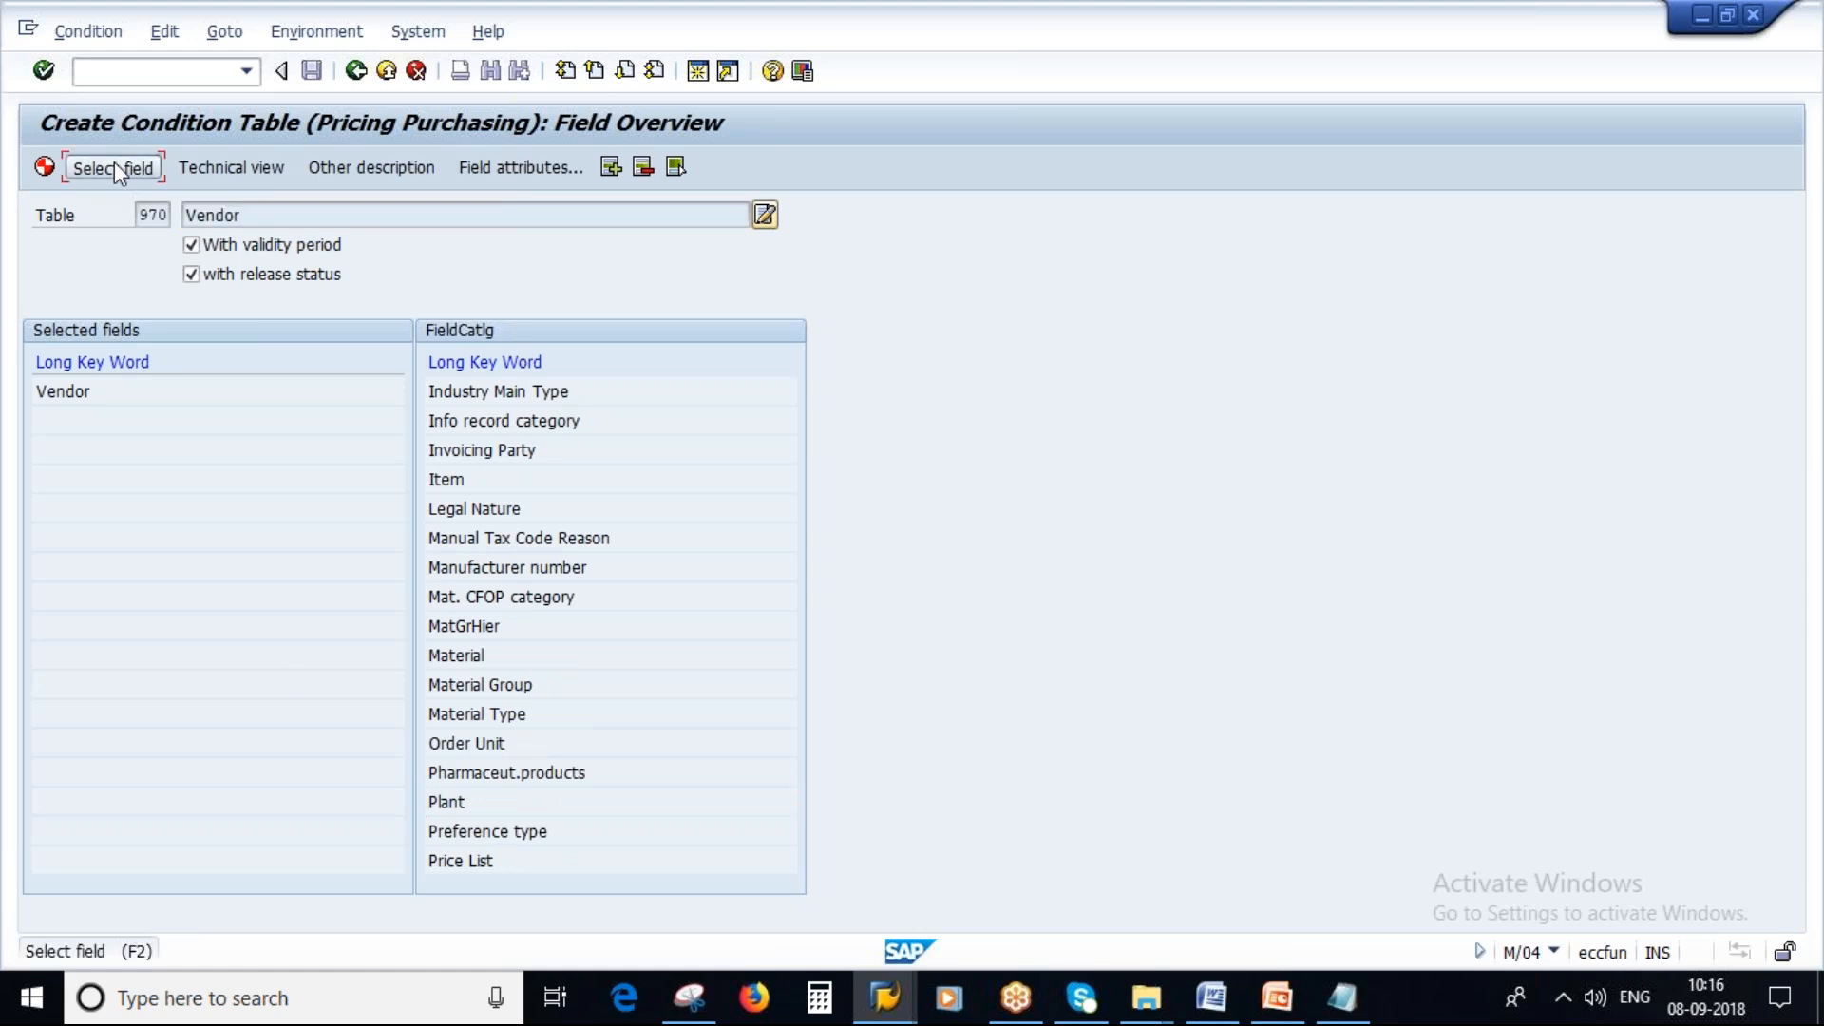
Generate condition table 970 (Vendor/Plant) as a local object and return to the initial screen.
drag(305, 218, 159, 220)
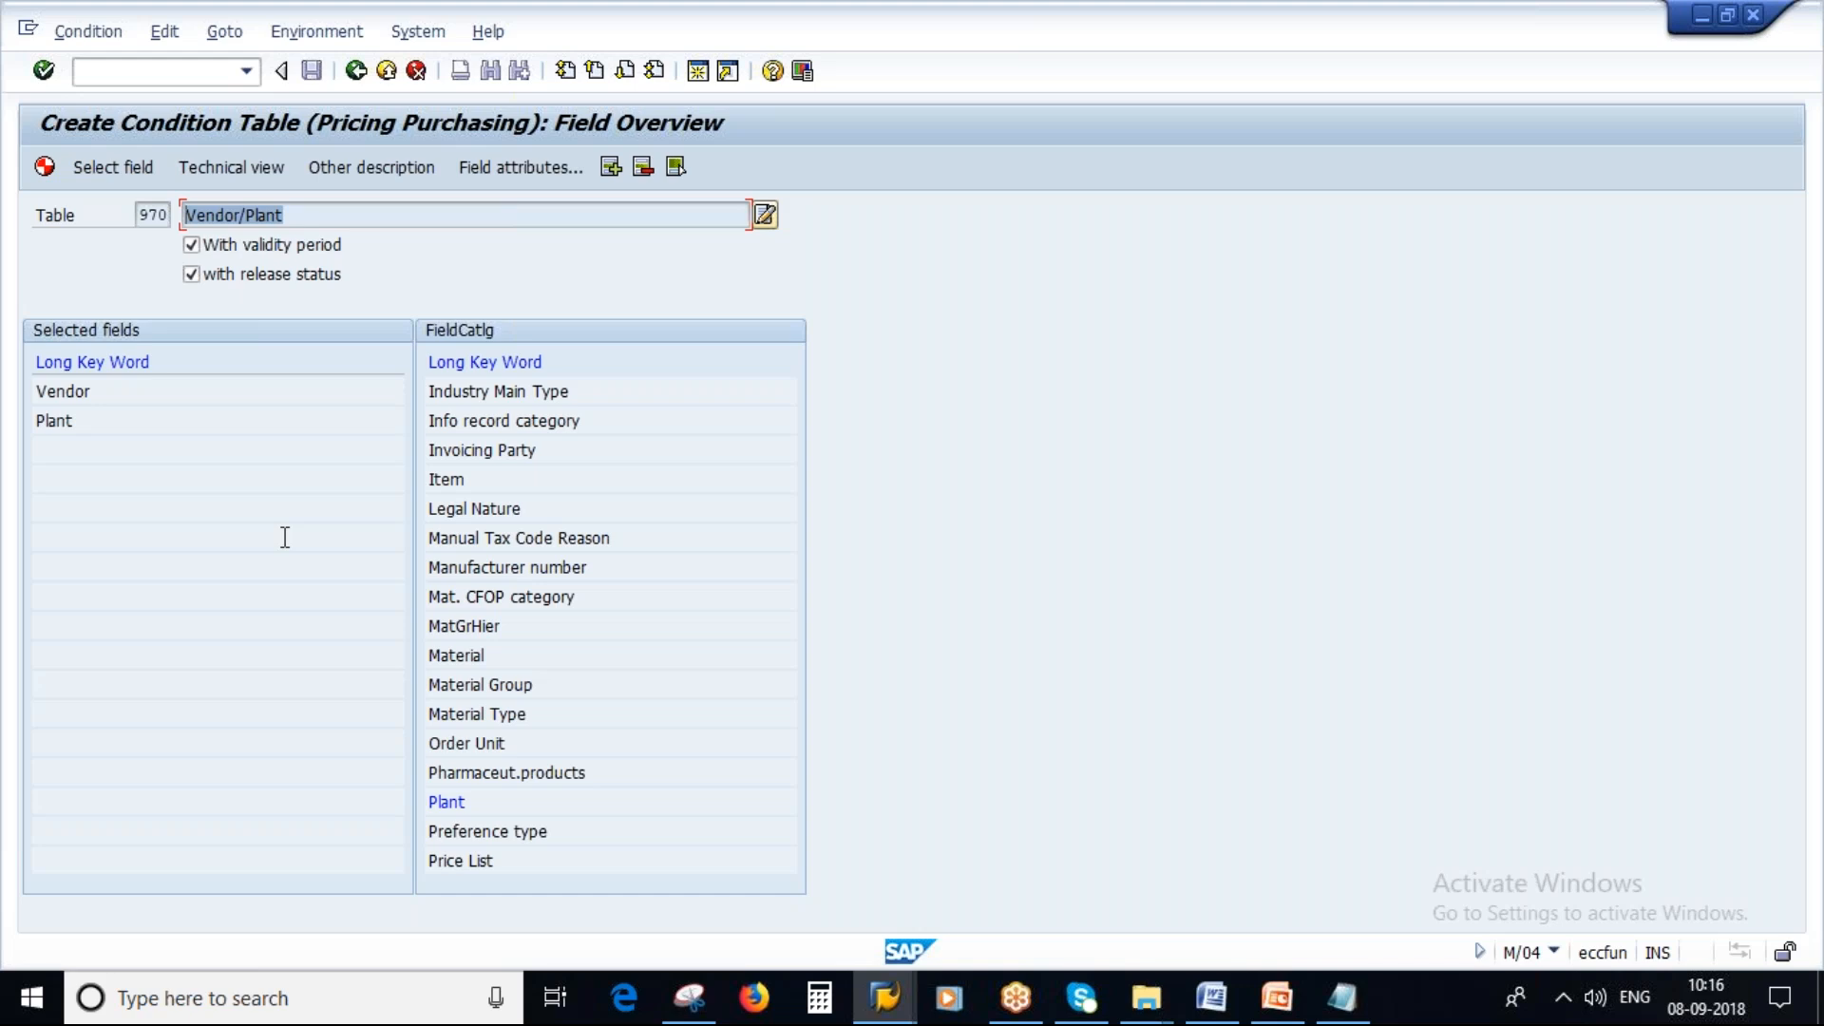
click(45, 168)
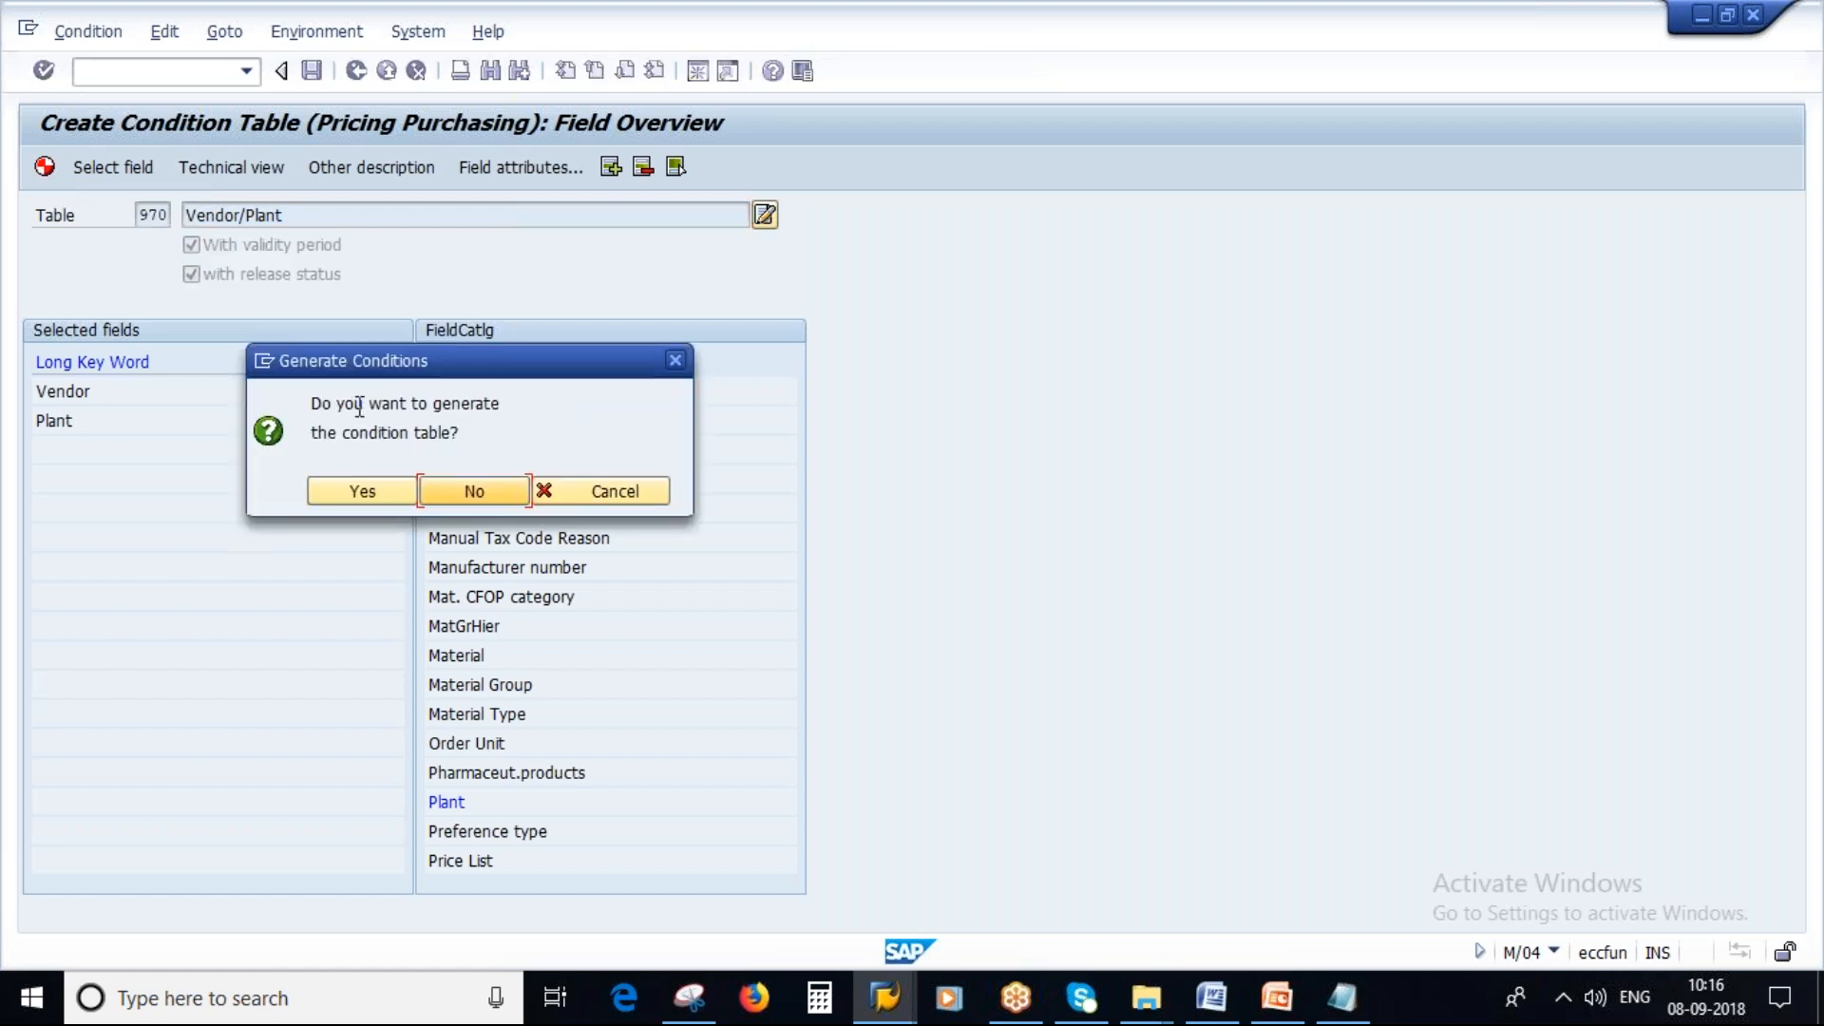
click(380, 500)
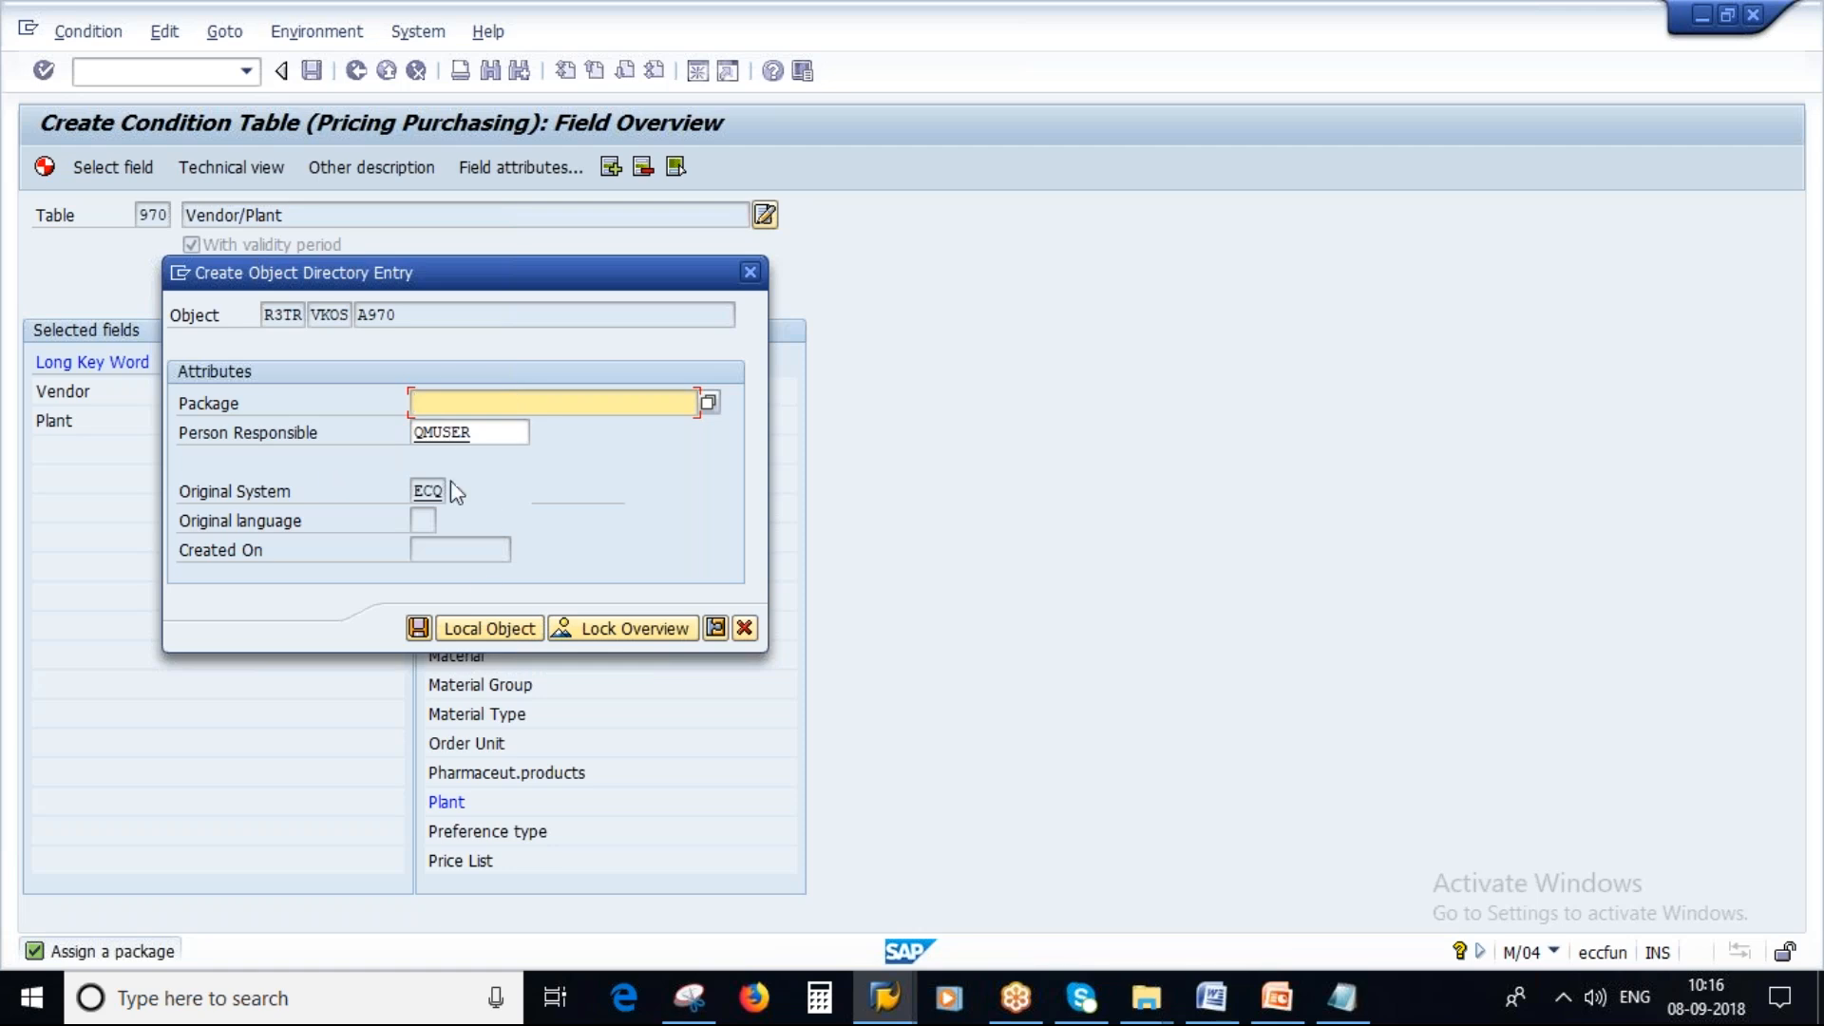
click(493, 627)
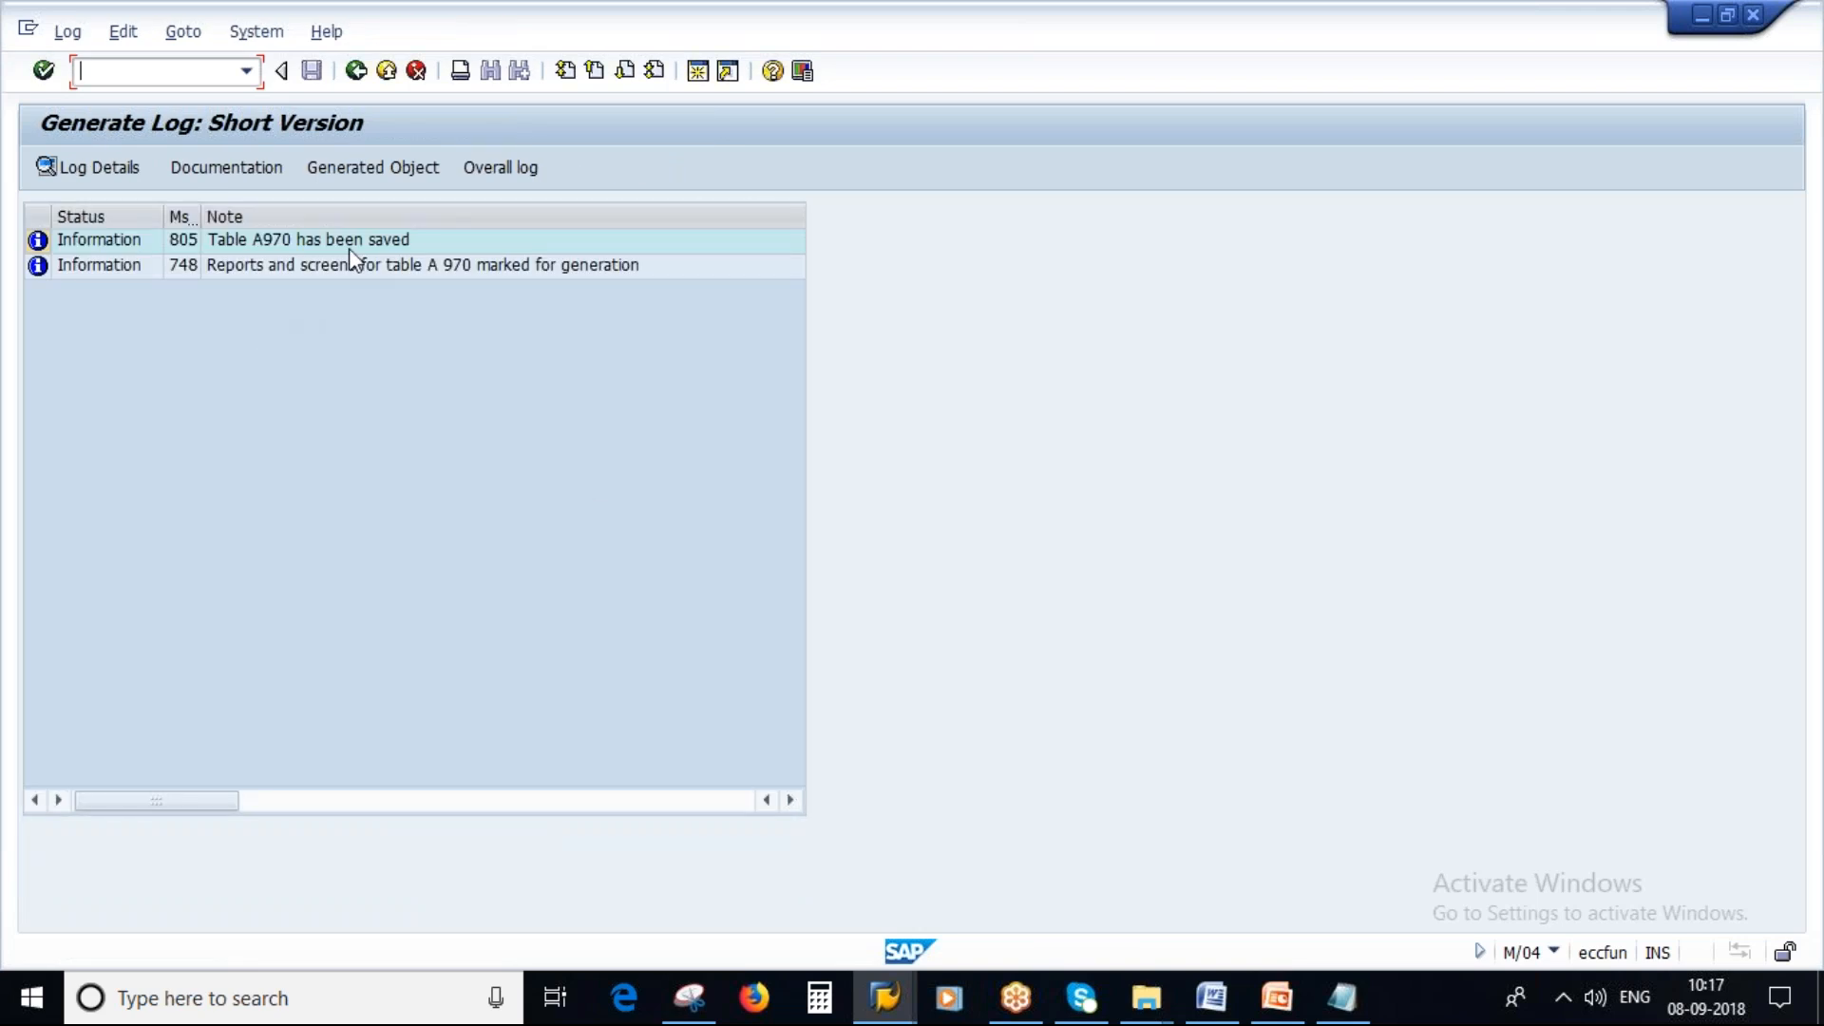
click(354, 72)
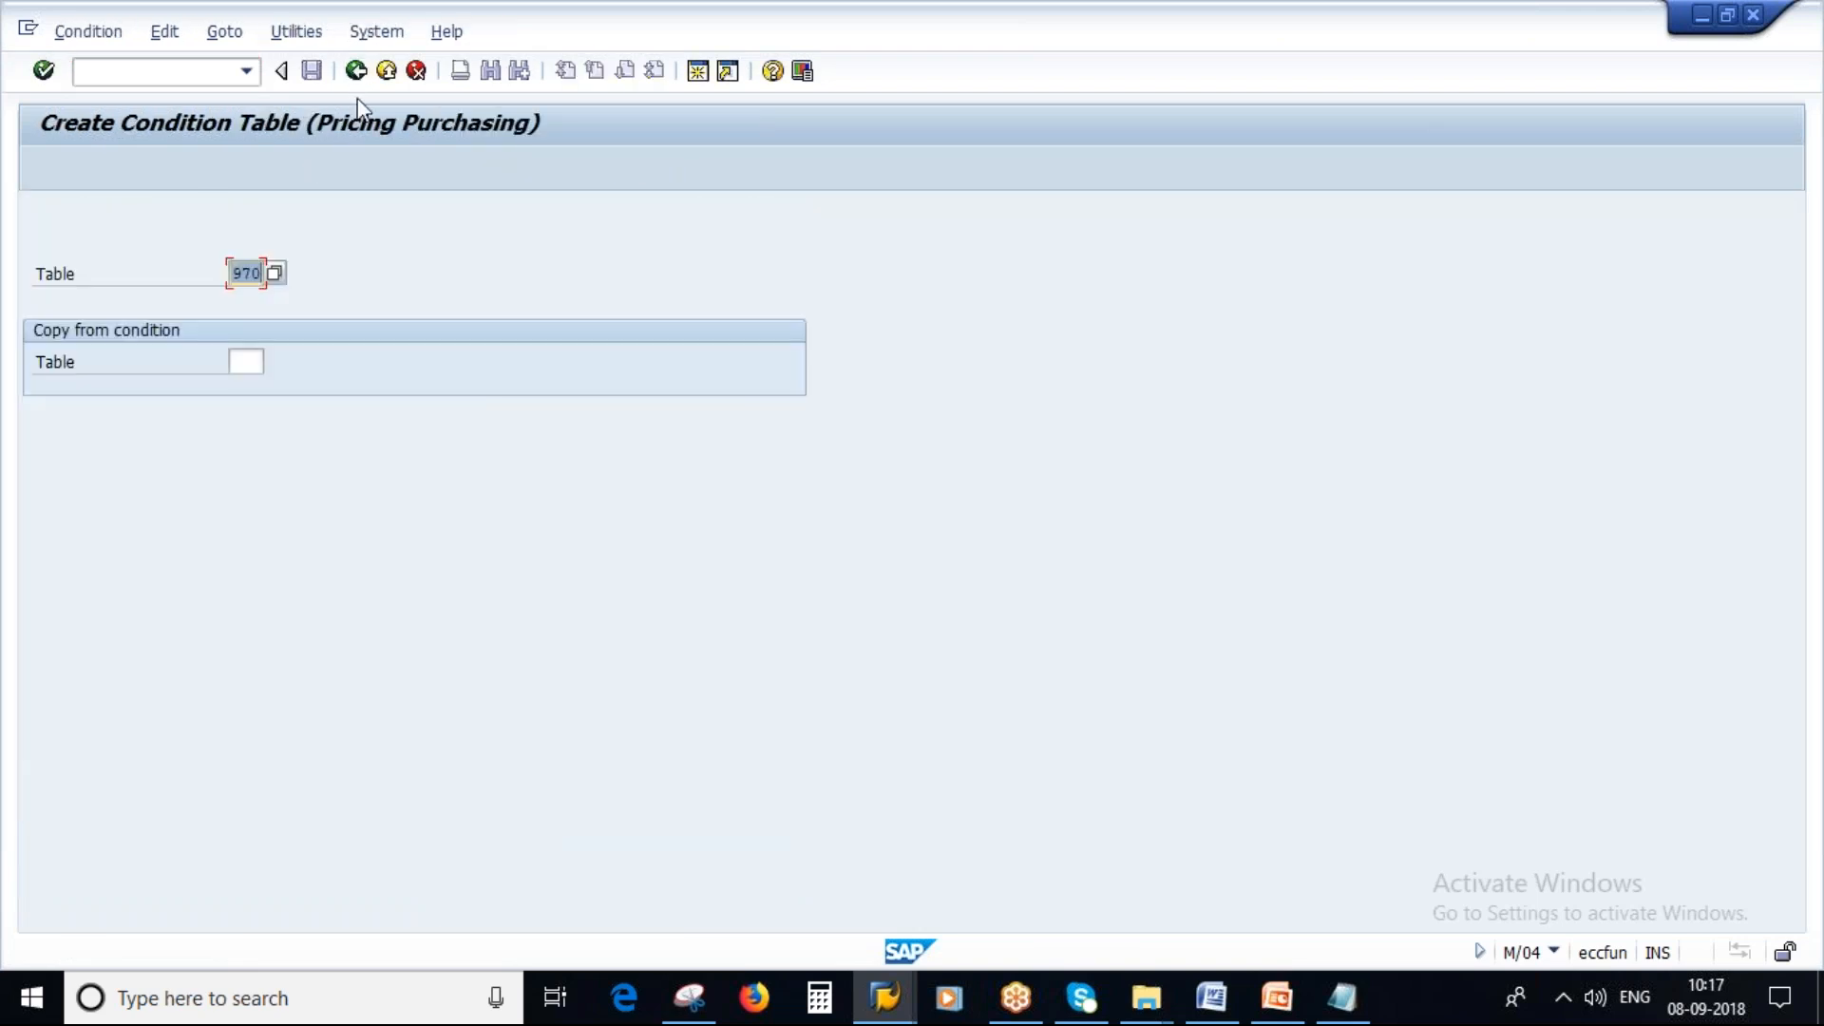
Return to the IMG structure and review the access sequence and condition table lines in the notes.
click(355, 72)
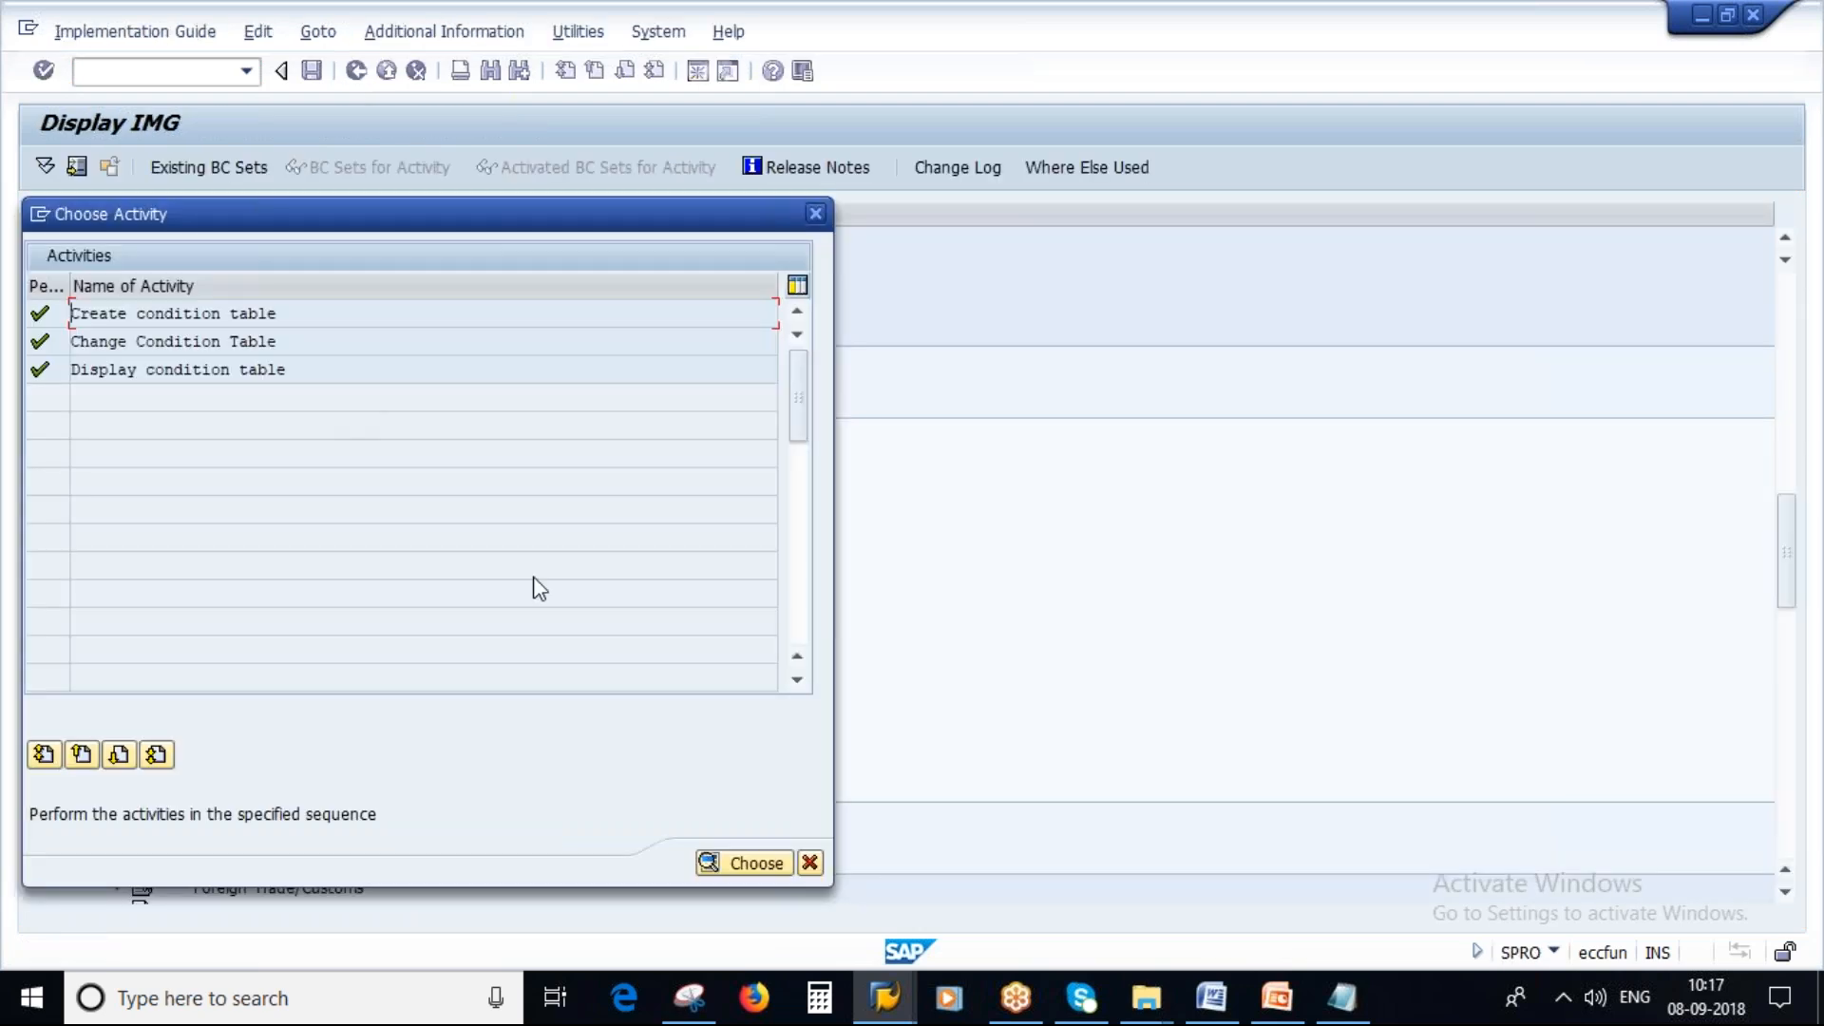
click(809, 862)
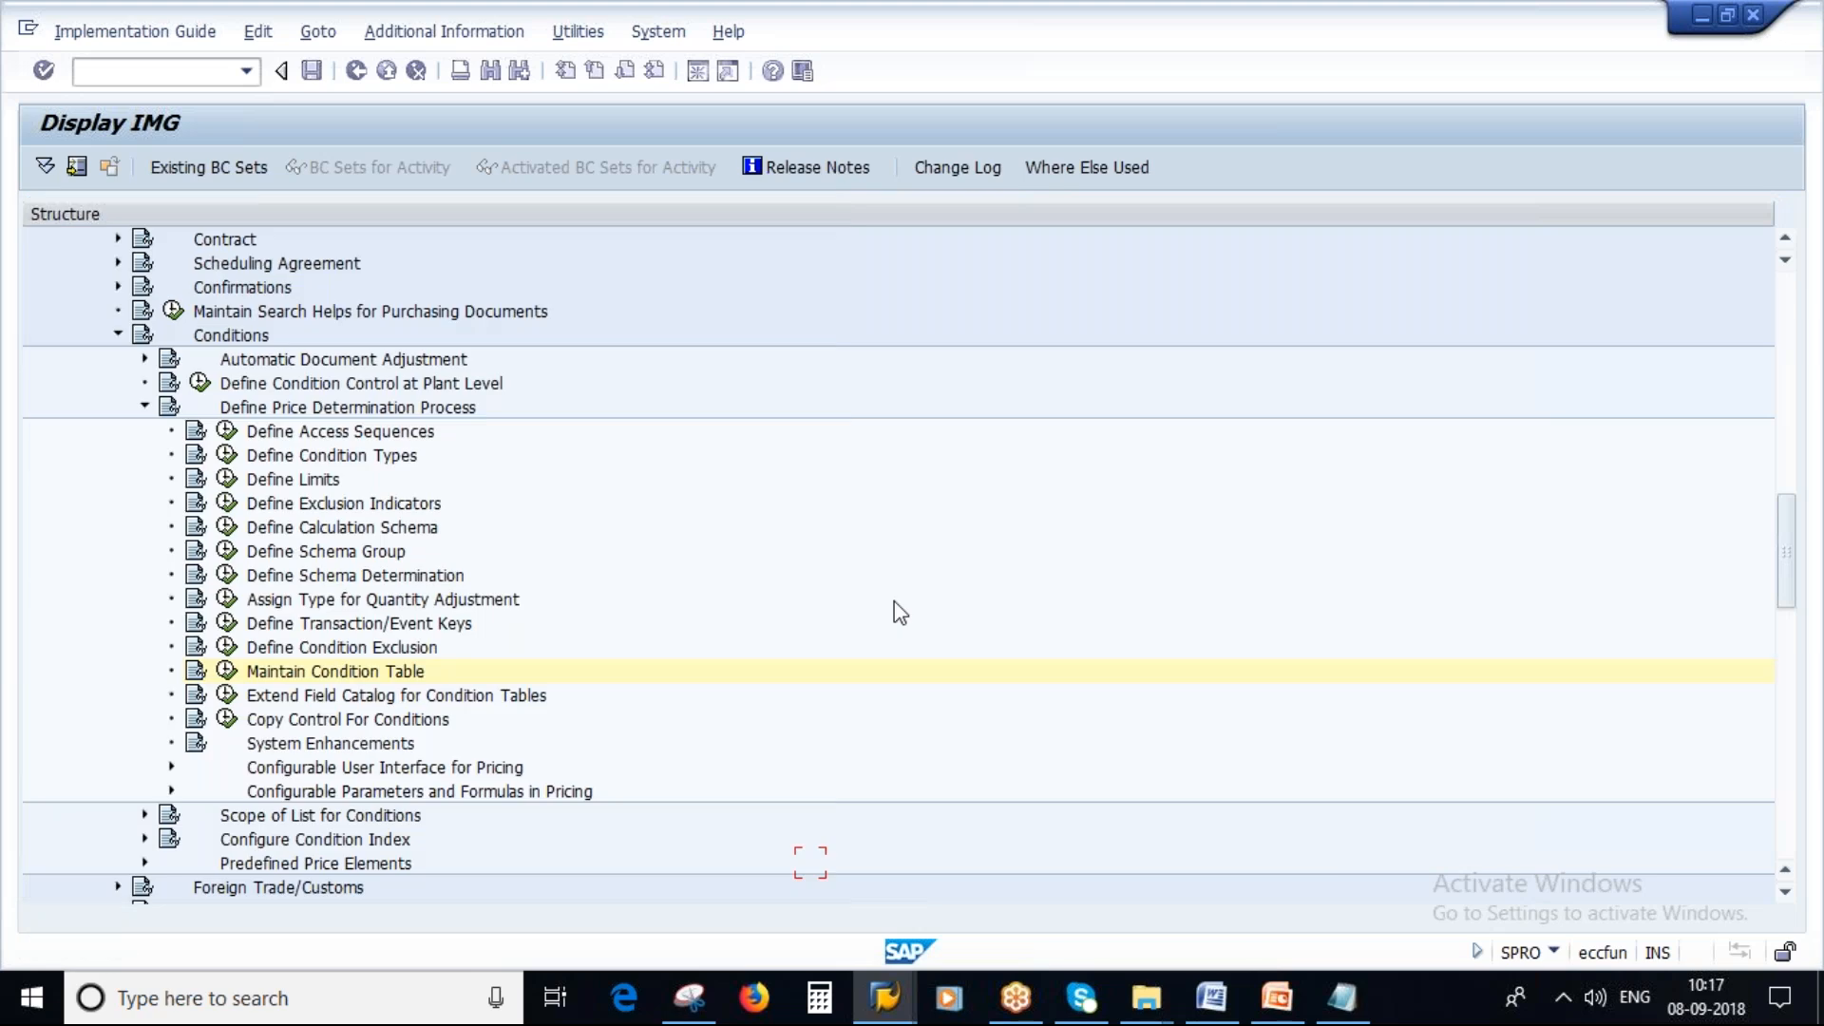
click(1351, 1005)
drag(699, 326, 282, 324)
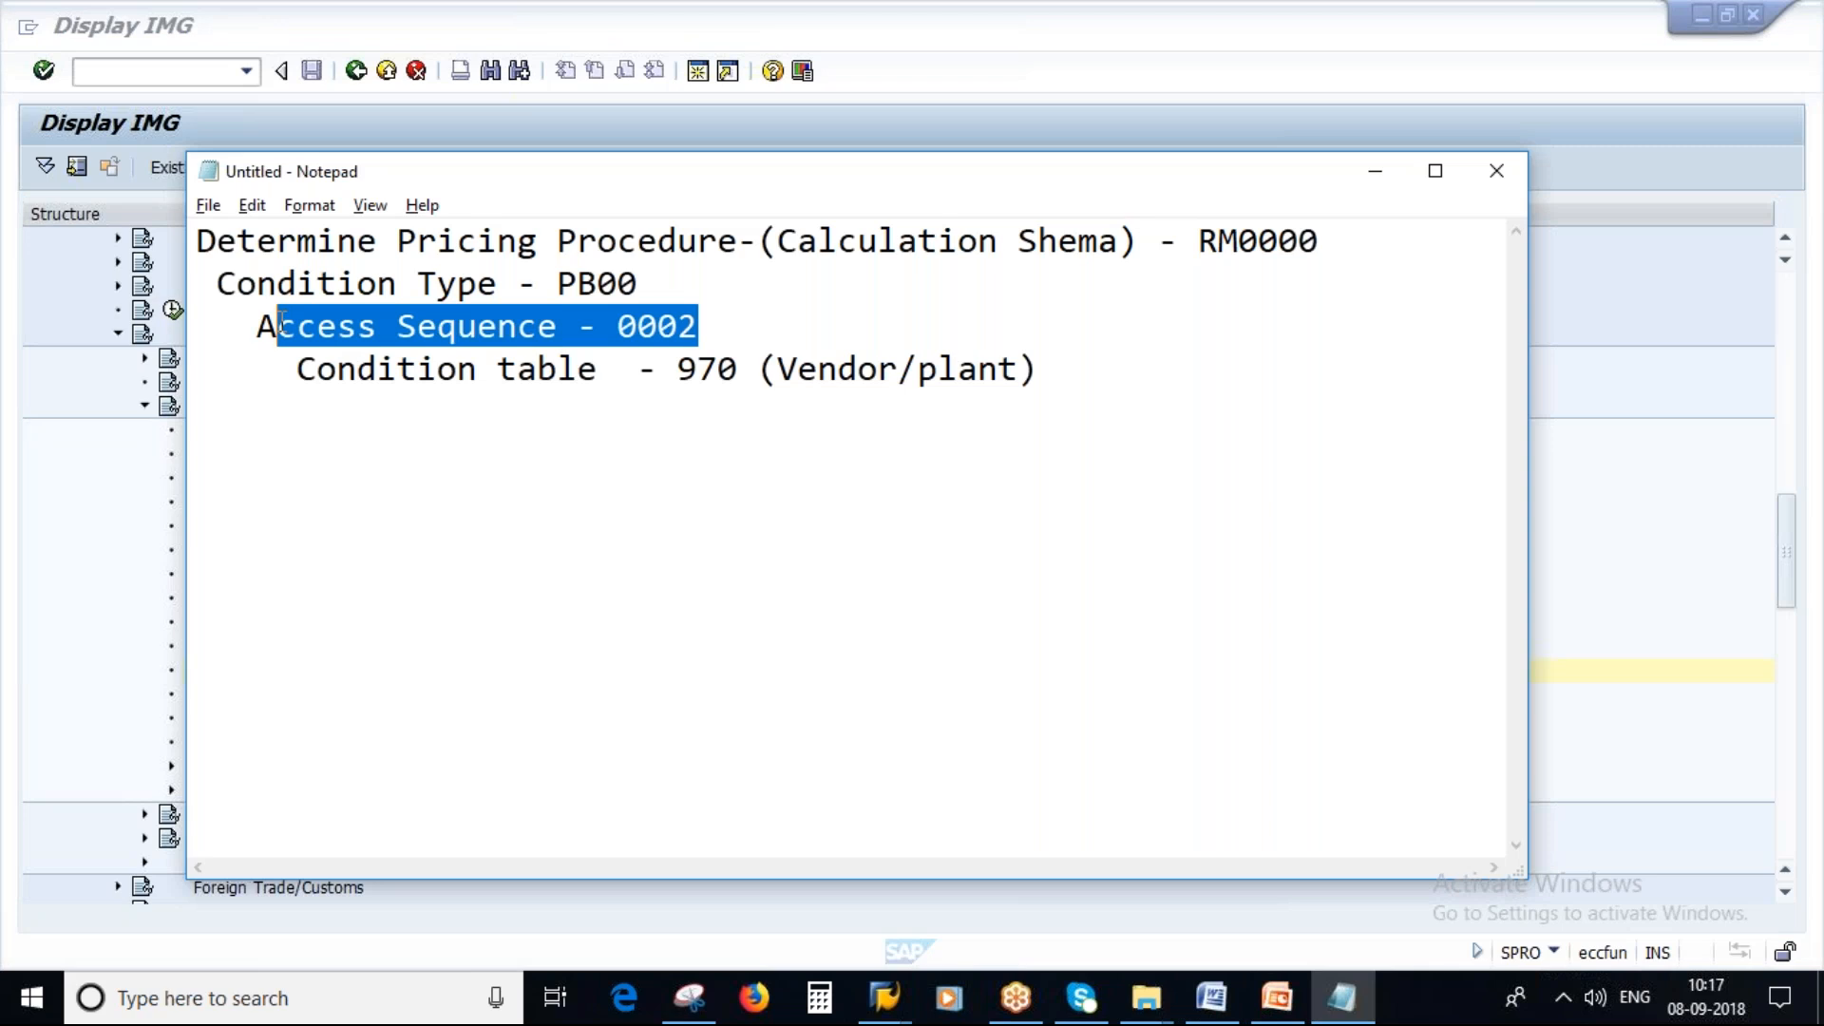
click(641, 333)
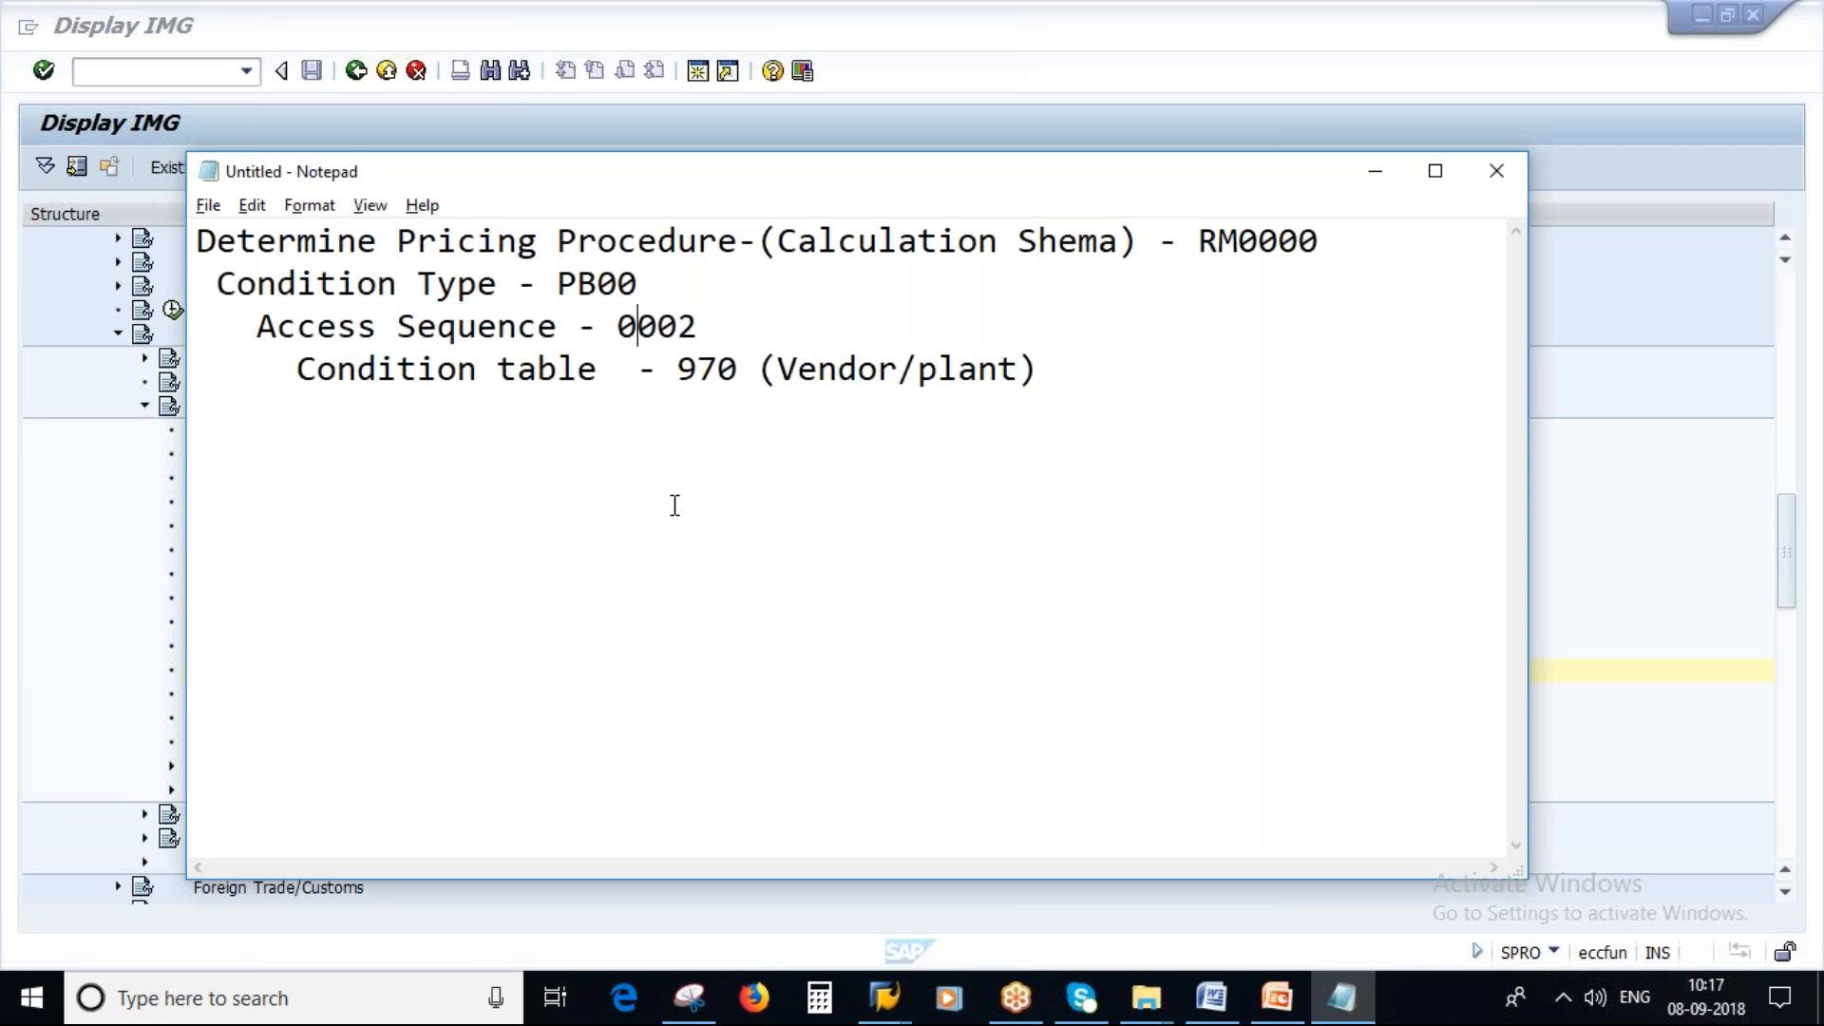
drag(676, 372, 741, 372)
click(659, 335)
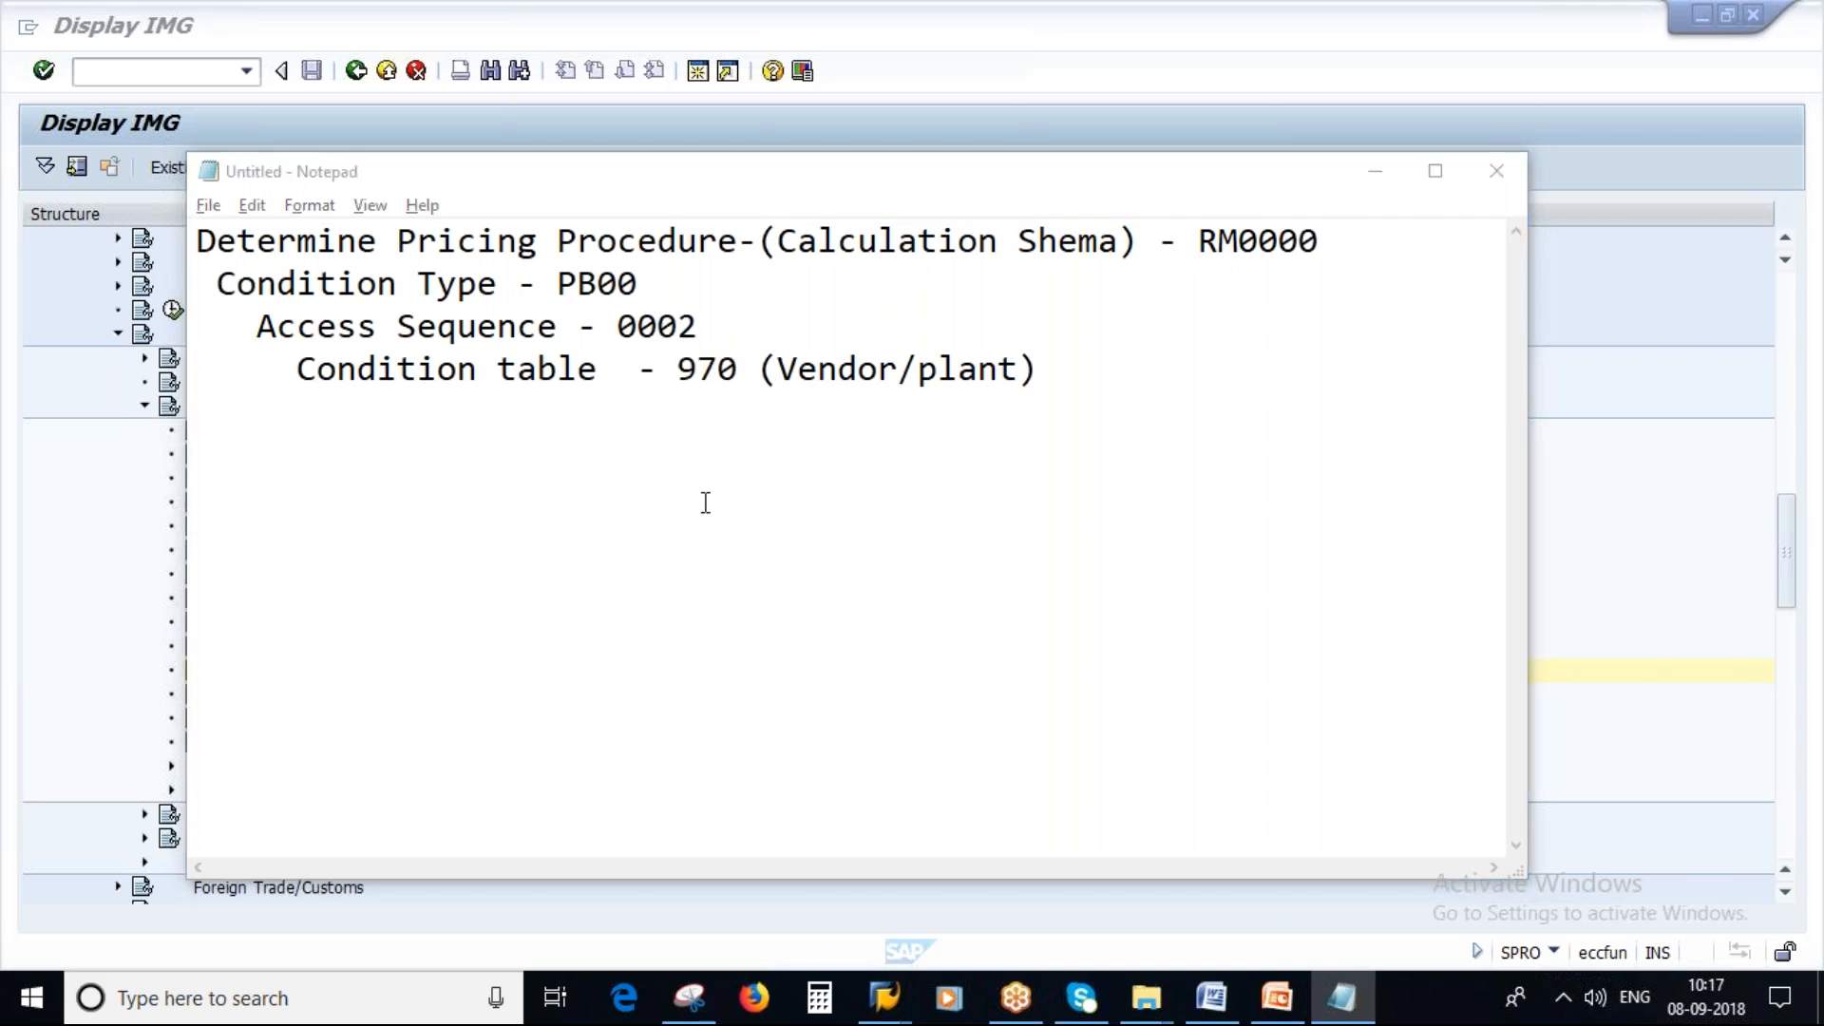
key(alt+Tab)
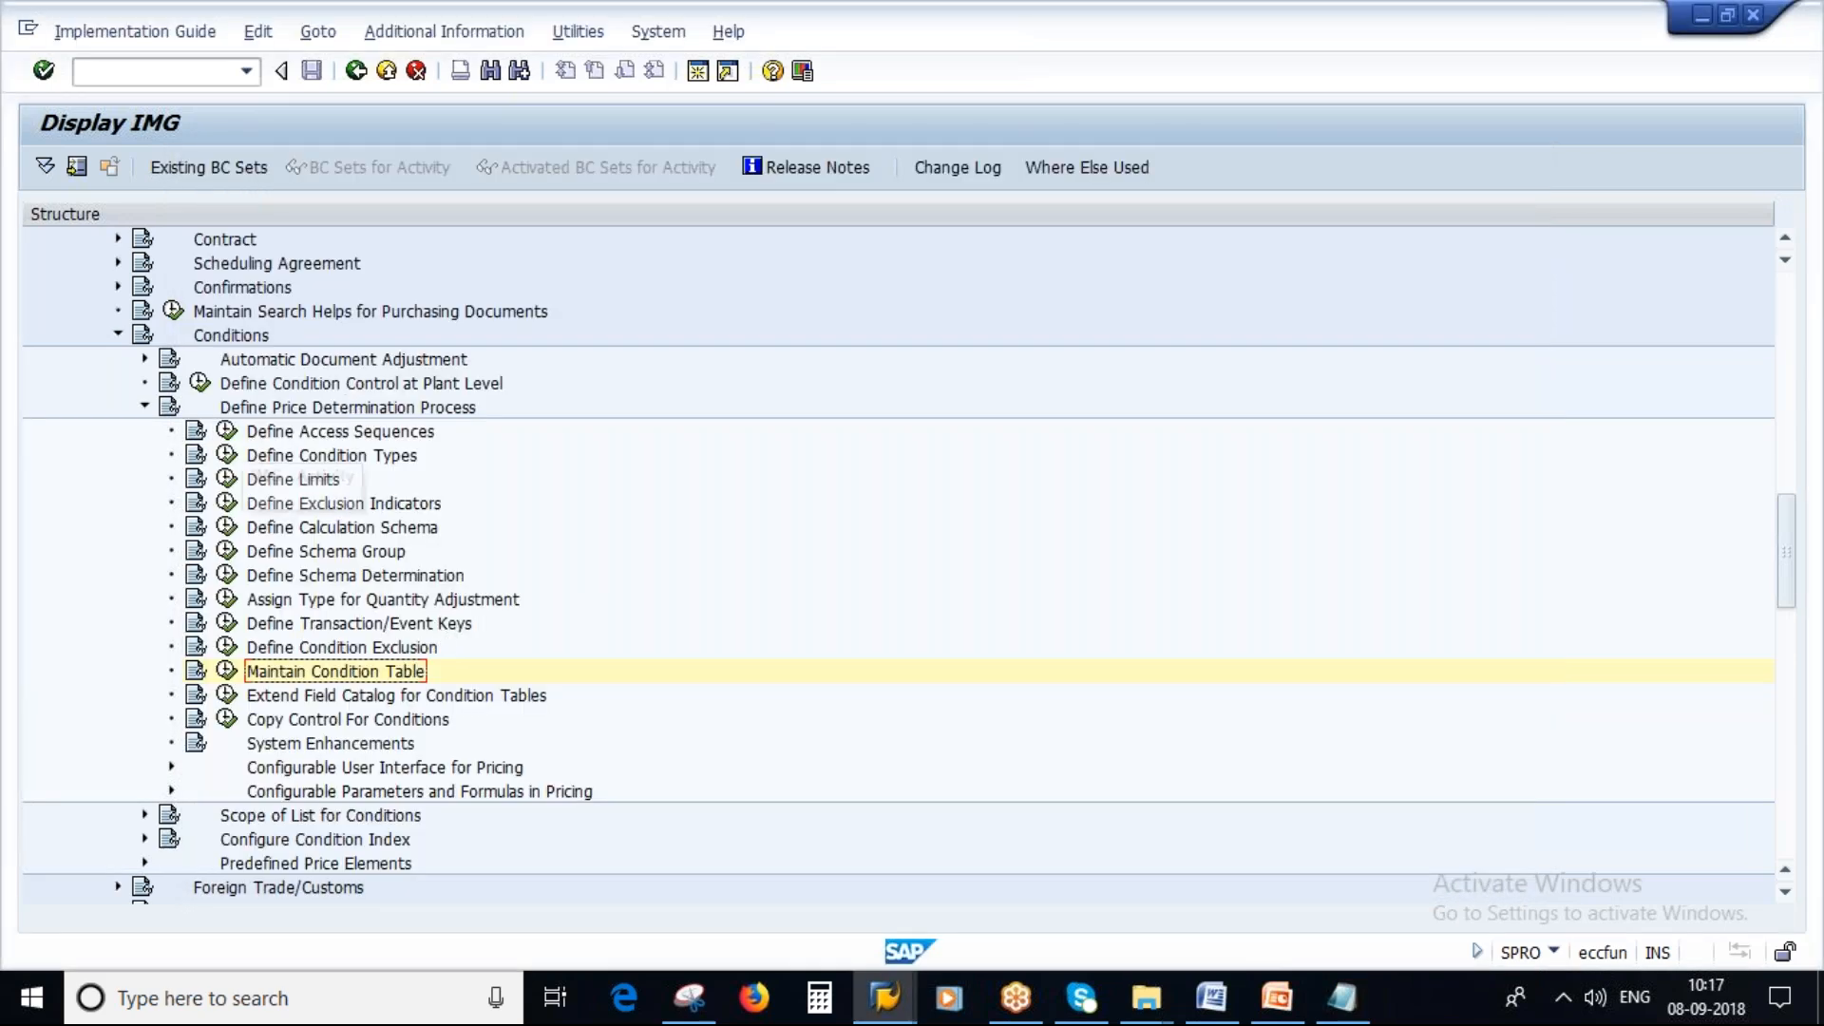
Open Define Access Sequences and add a new access sequence with key ZSA1.
click(228, 433)
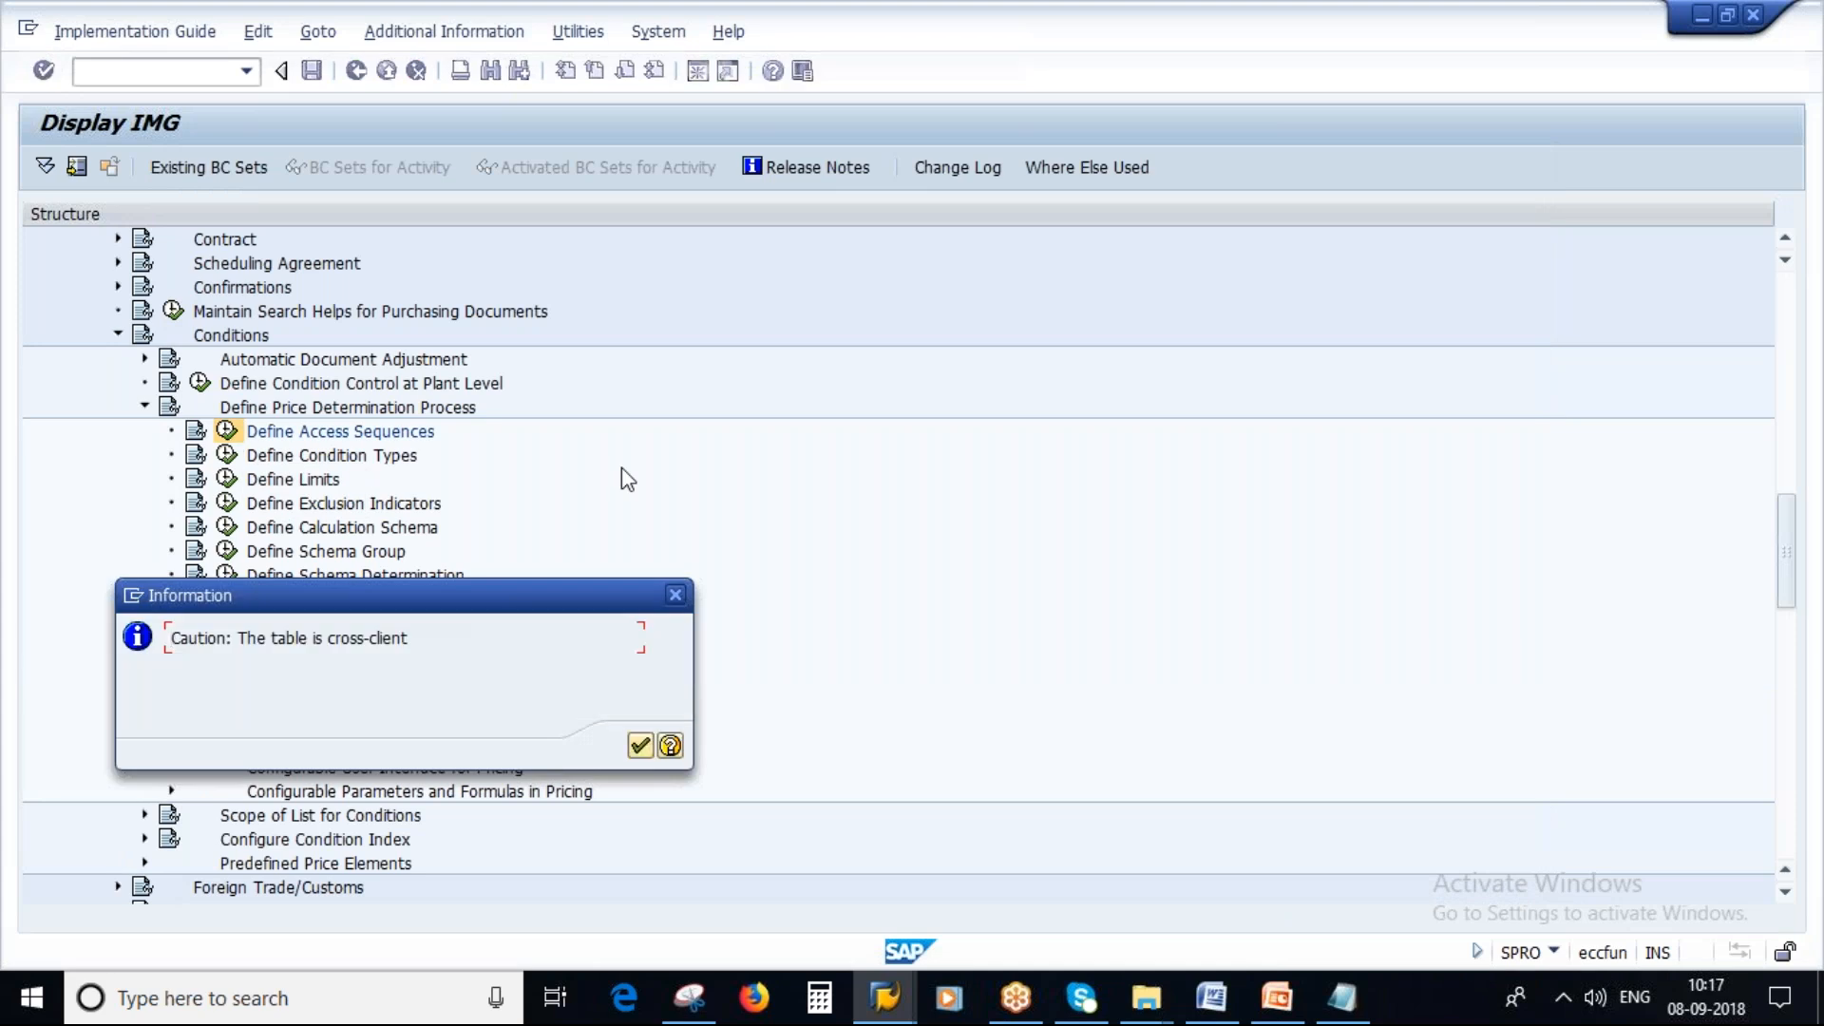
click(639, 746)
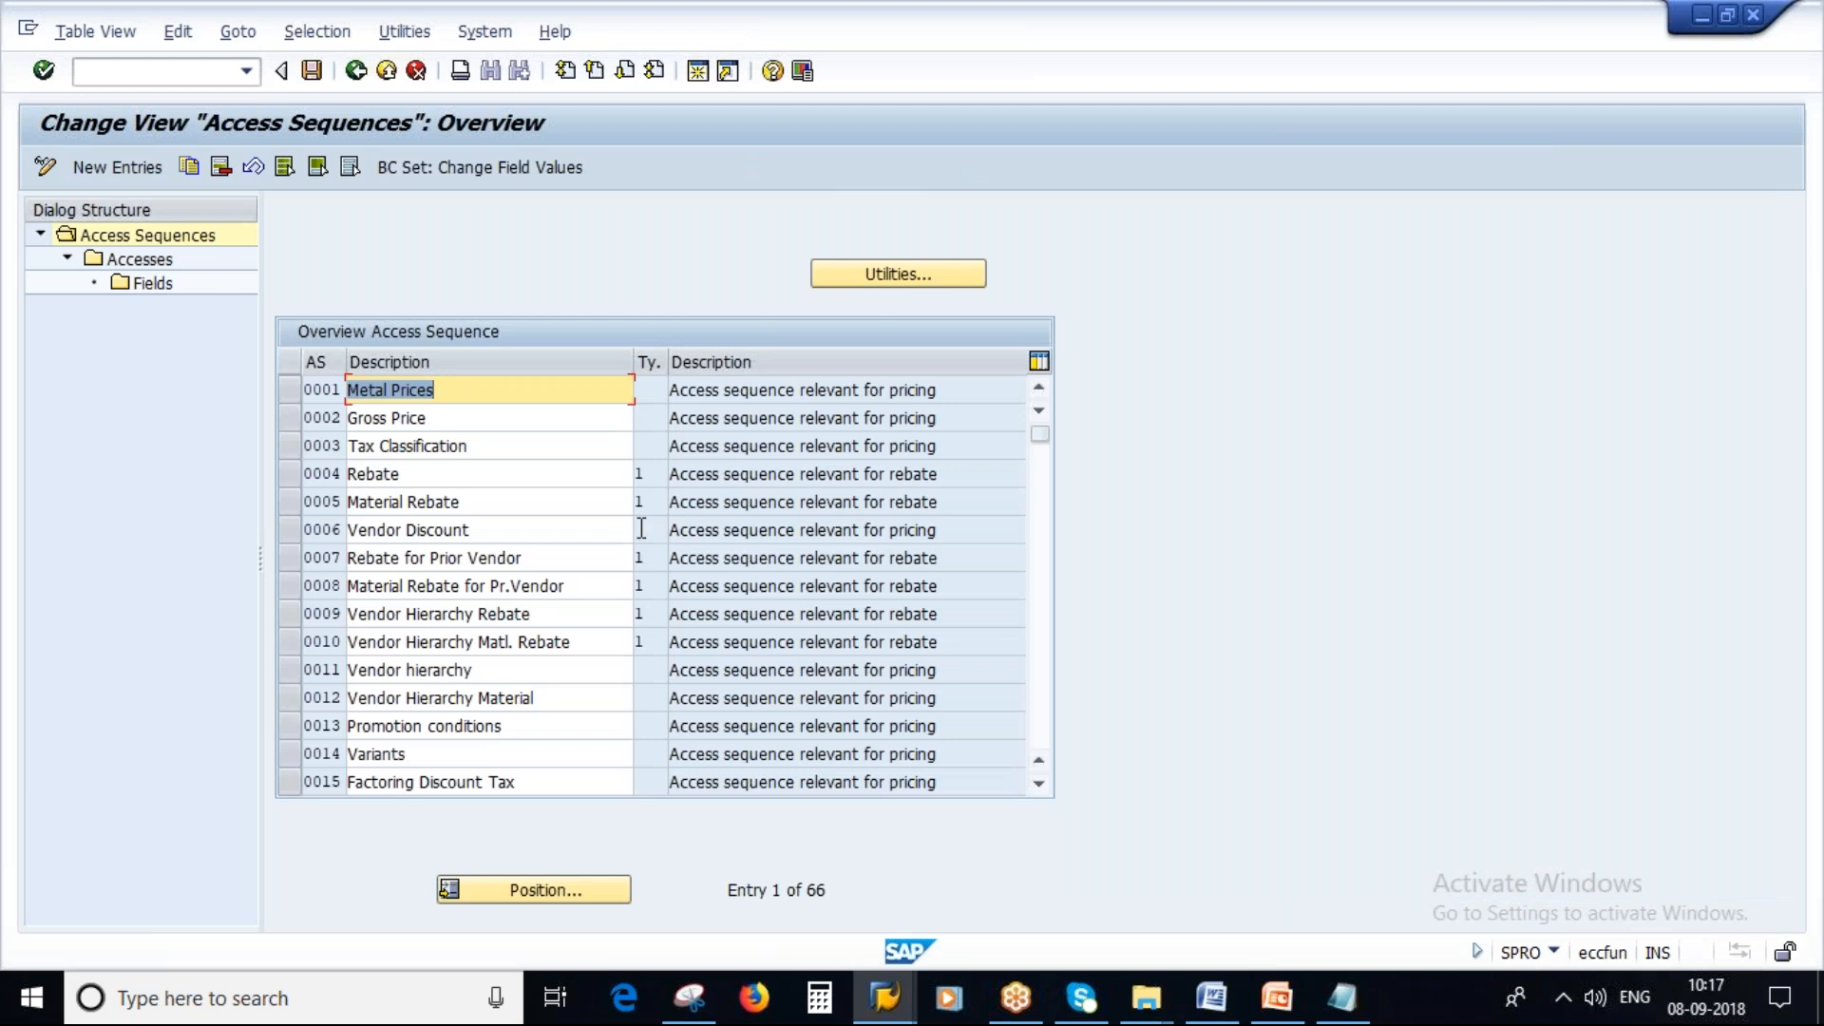
click(119, 168)
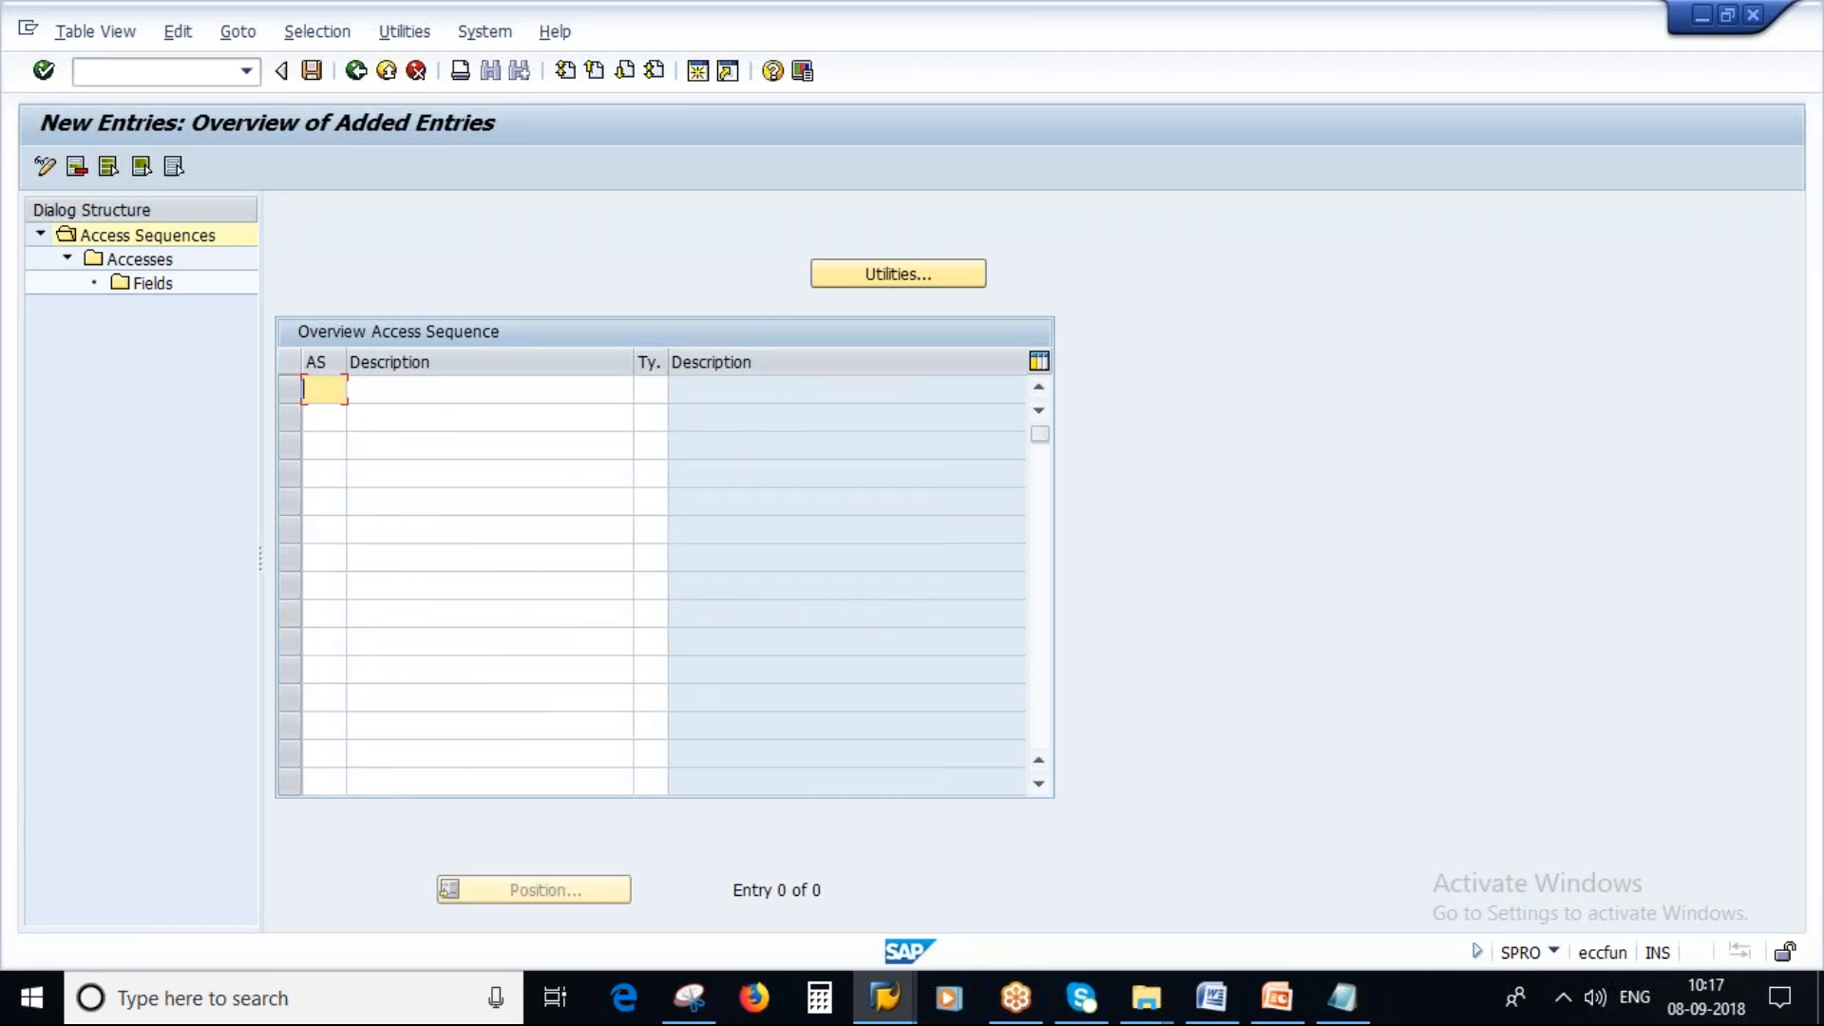
key(Caps_Lock)
text(ZSA1)
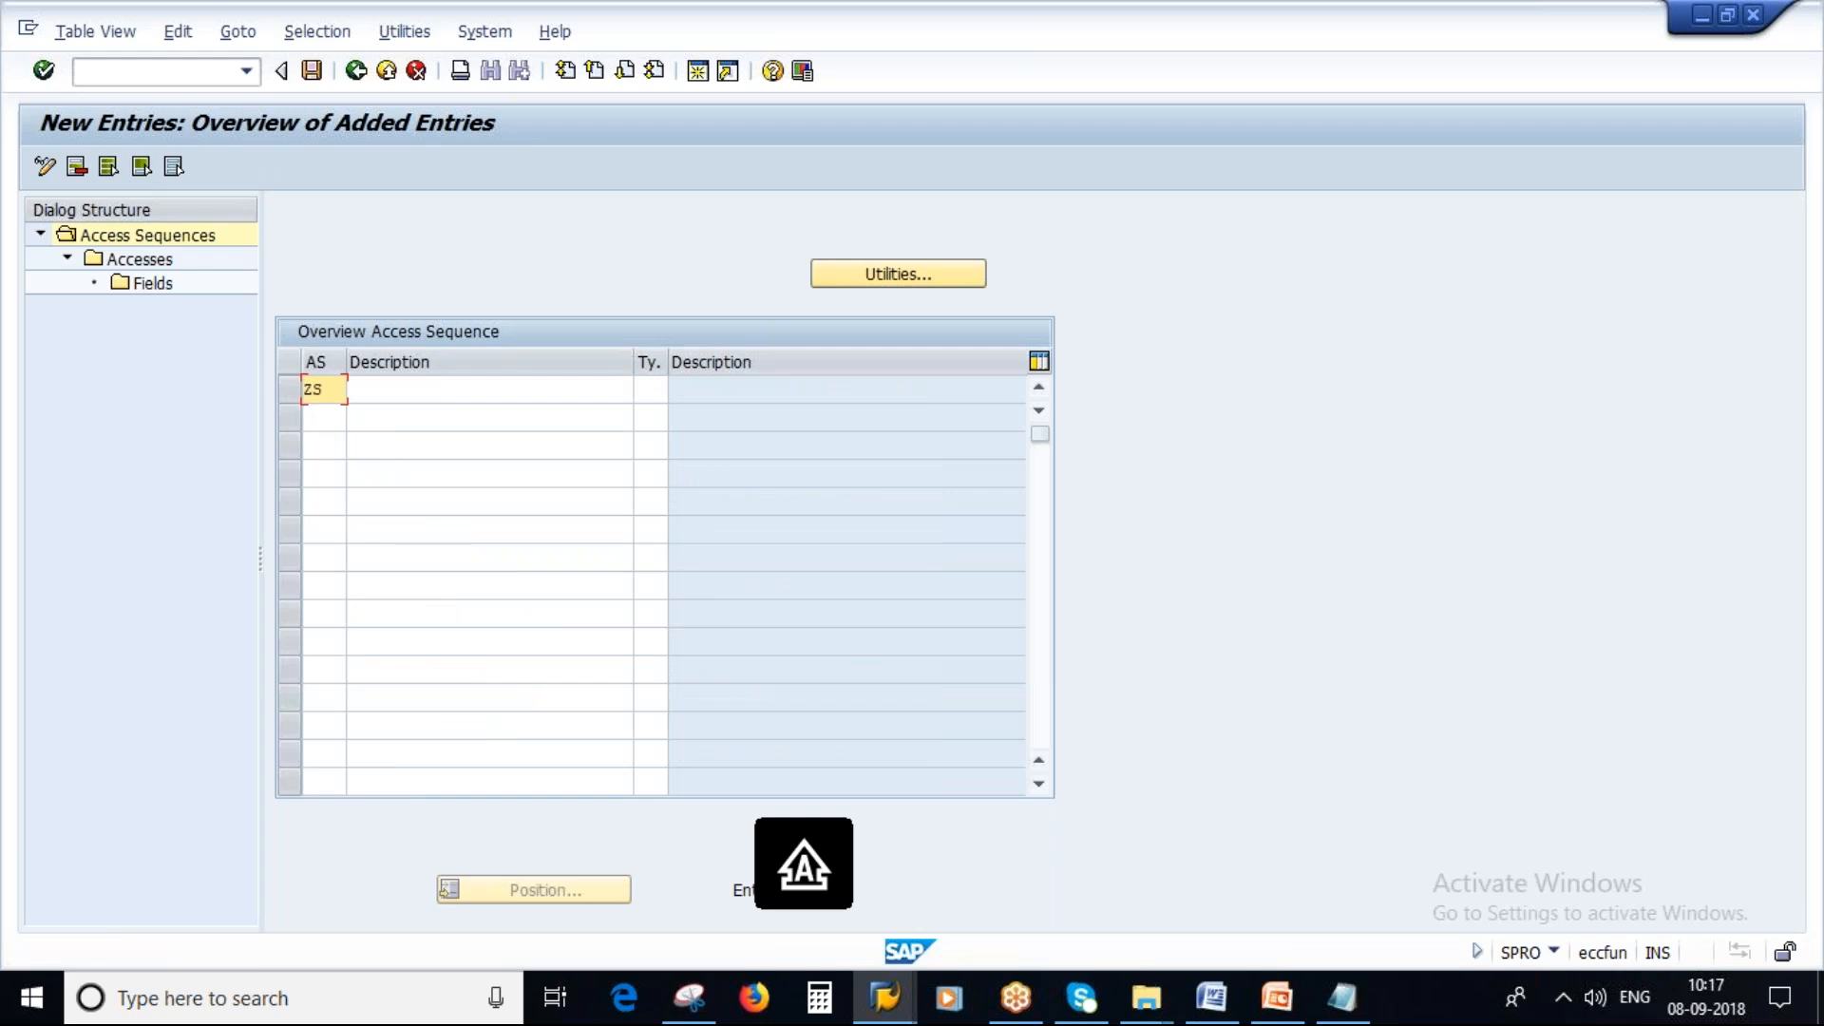
Enter Vendor/Plant_new as the description of access sequence ZSA1.
click(402, 393)
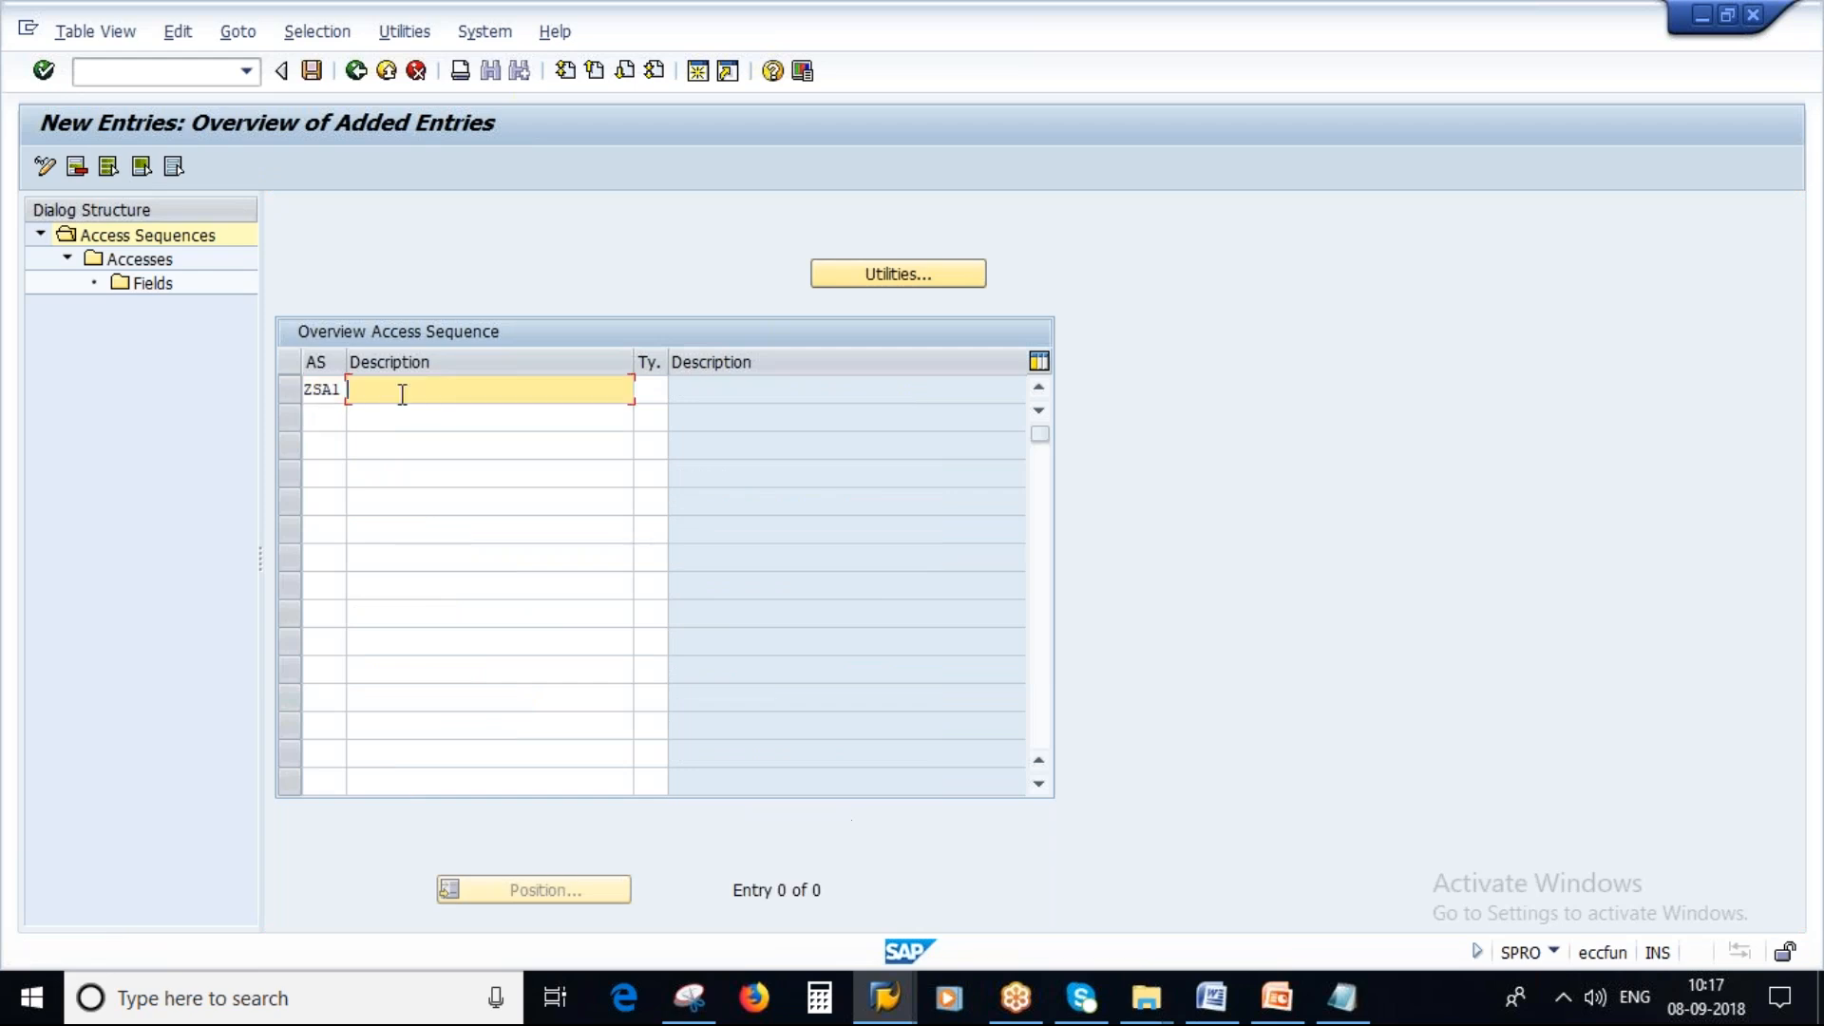
text(SA)
key(BackSpace)
key(BackSpace)
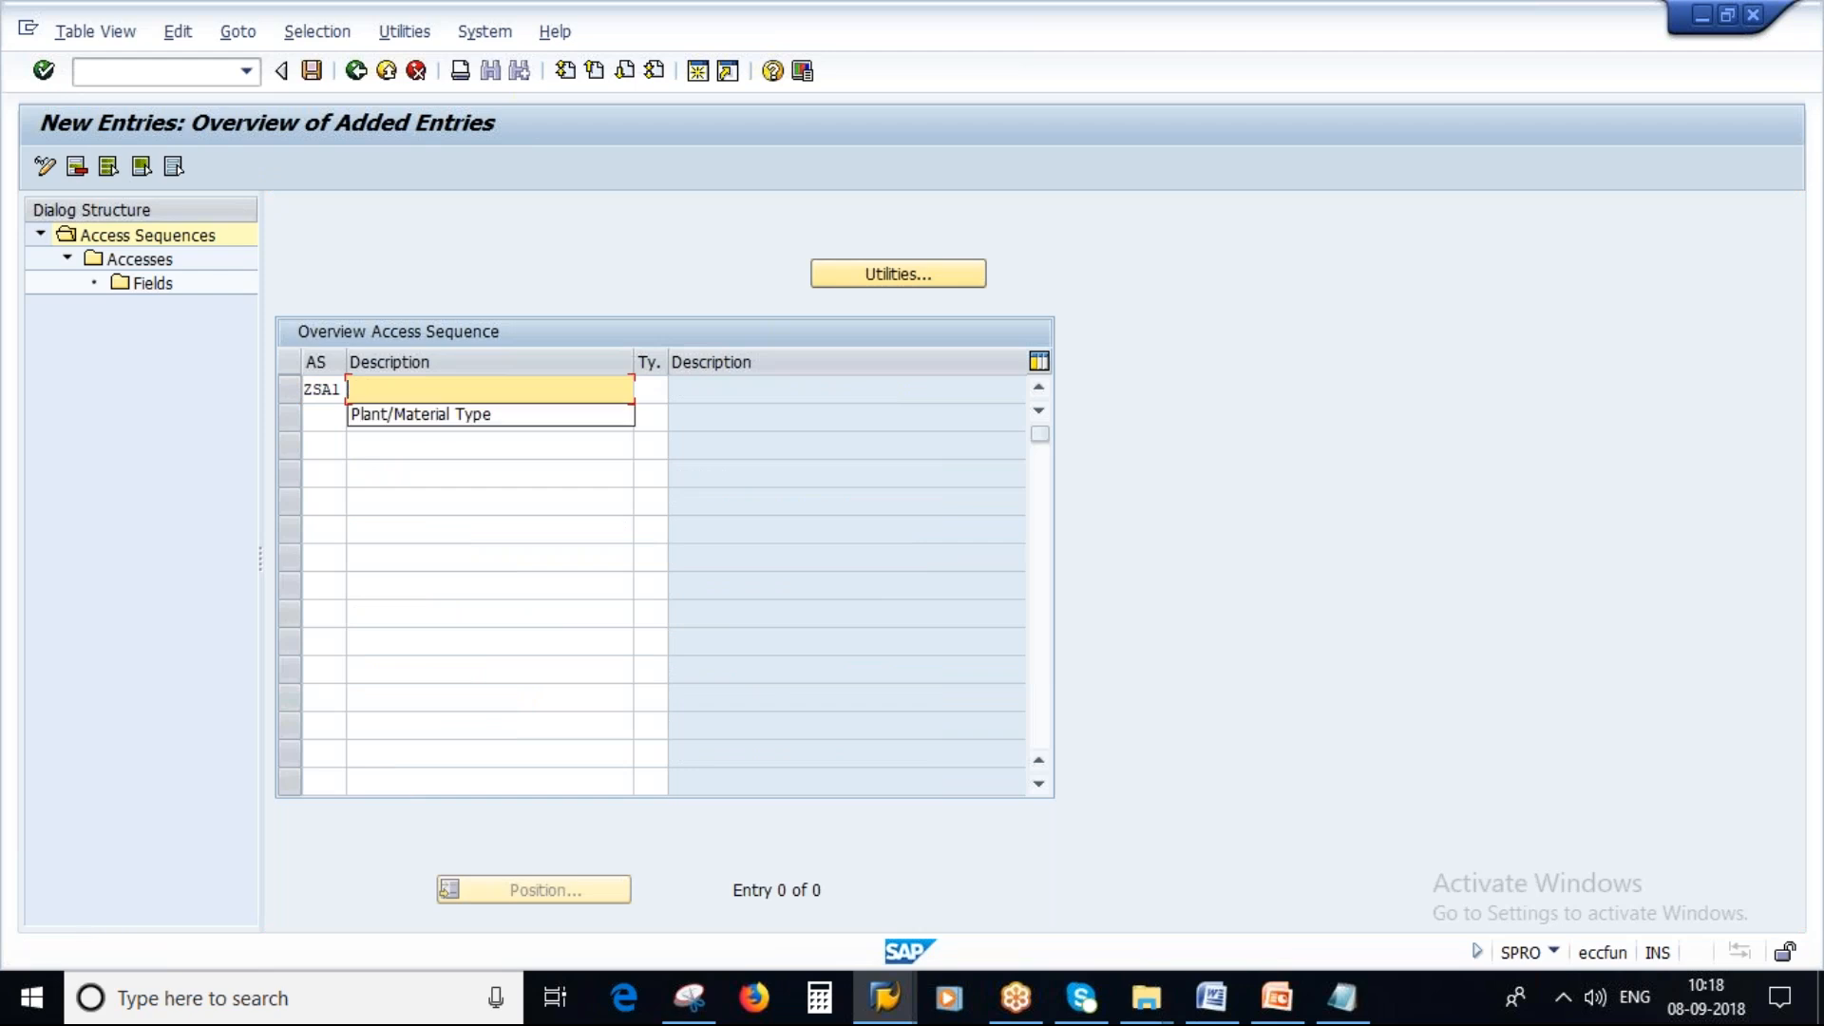
click(385, 393)
key(Caps_Lock)
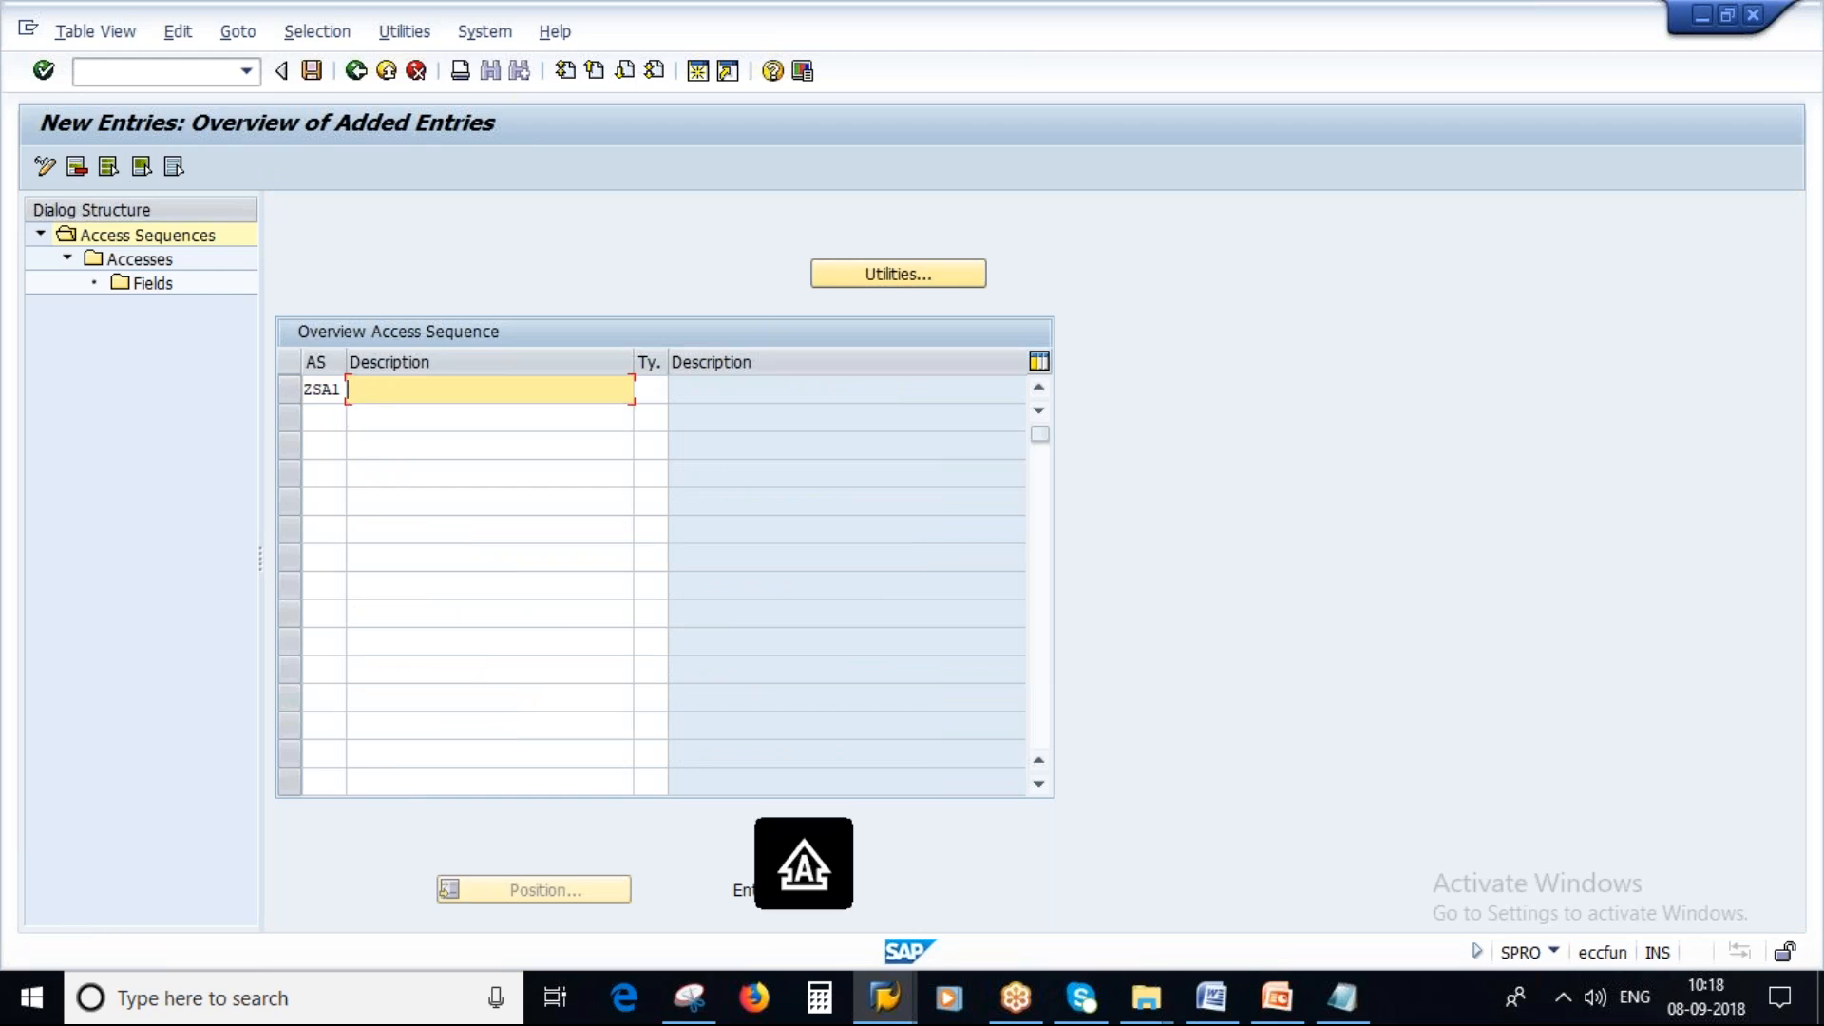
text(V)
key(Caps_Lock)
text(endor)
text(/)
key(Caps_Lock)
text(P)
key(Caps_Lock)
key(BackSpace)
key(BackSpace)
key(Caps_Lock)
key(Caps_Lock)
text(and)
key(Caps_Lock)
text(P)
key(Caps_Lock)
text(lant)
key(Left)
key(Left)
key(Left)
key(Left)
key(Left)
key(Left)
key(Left)
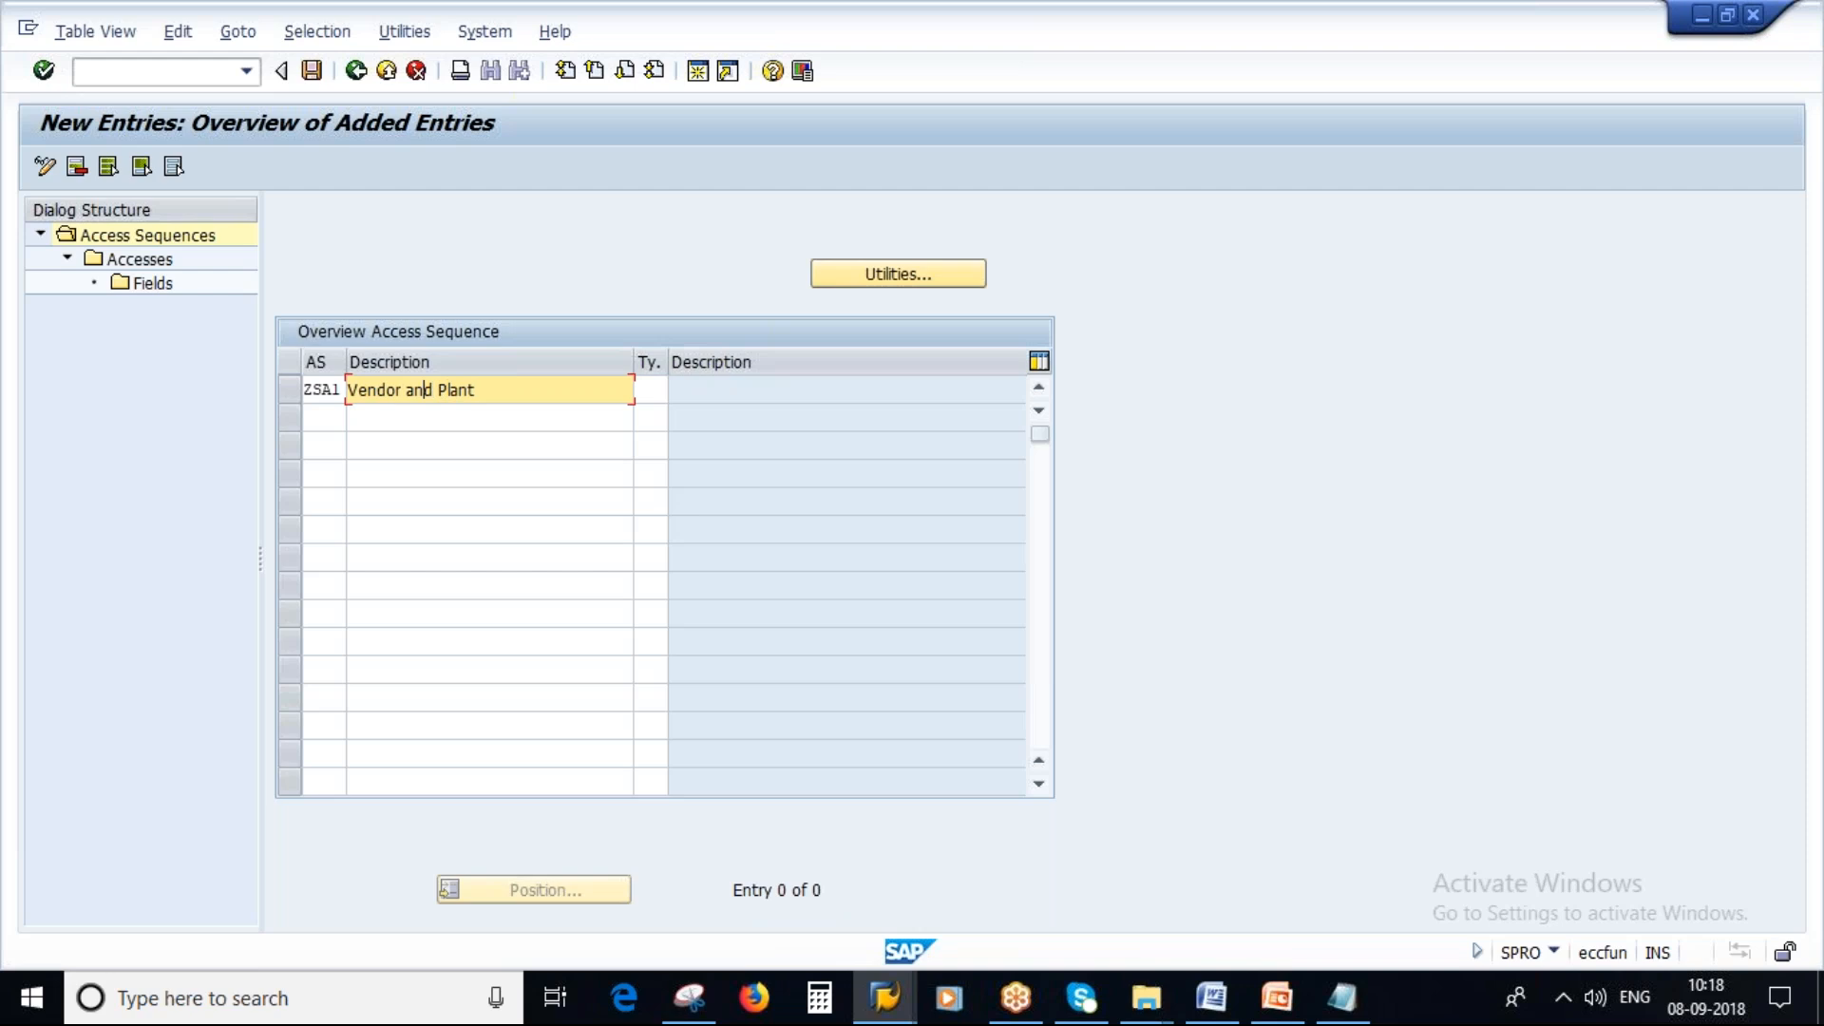
key(BackSpace)
key(BackSpace)
key(BackSpace)
key(Delete)
text(/)
key(Delete)
text(_new)
key(Return)
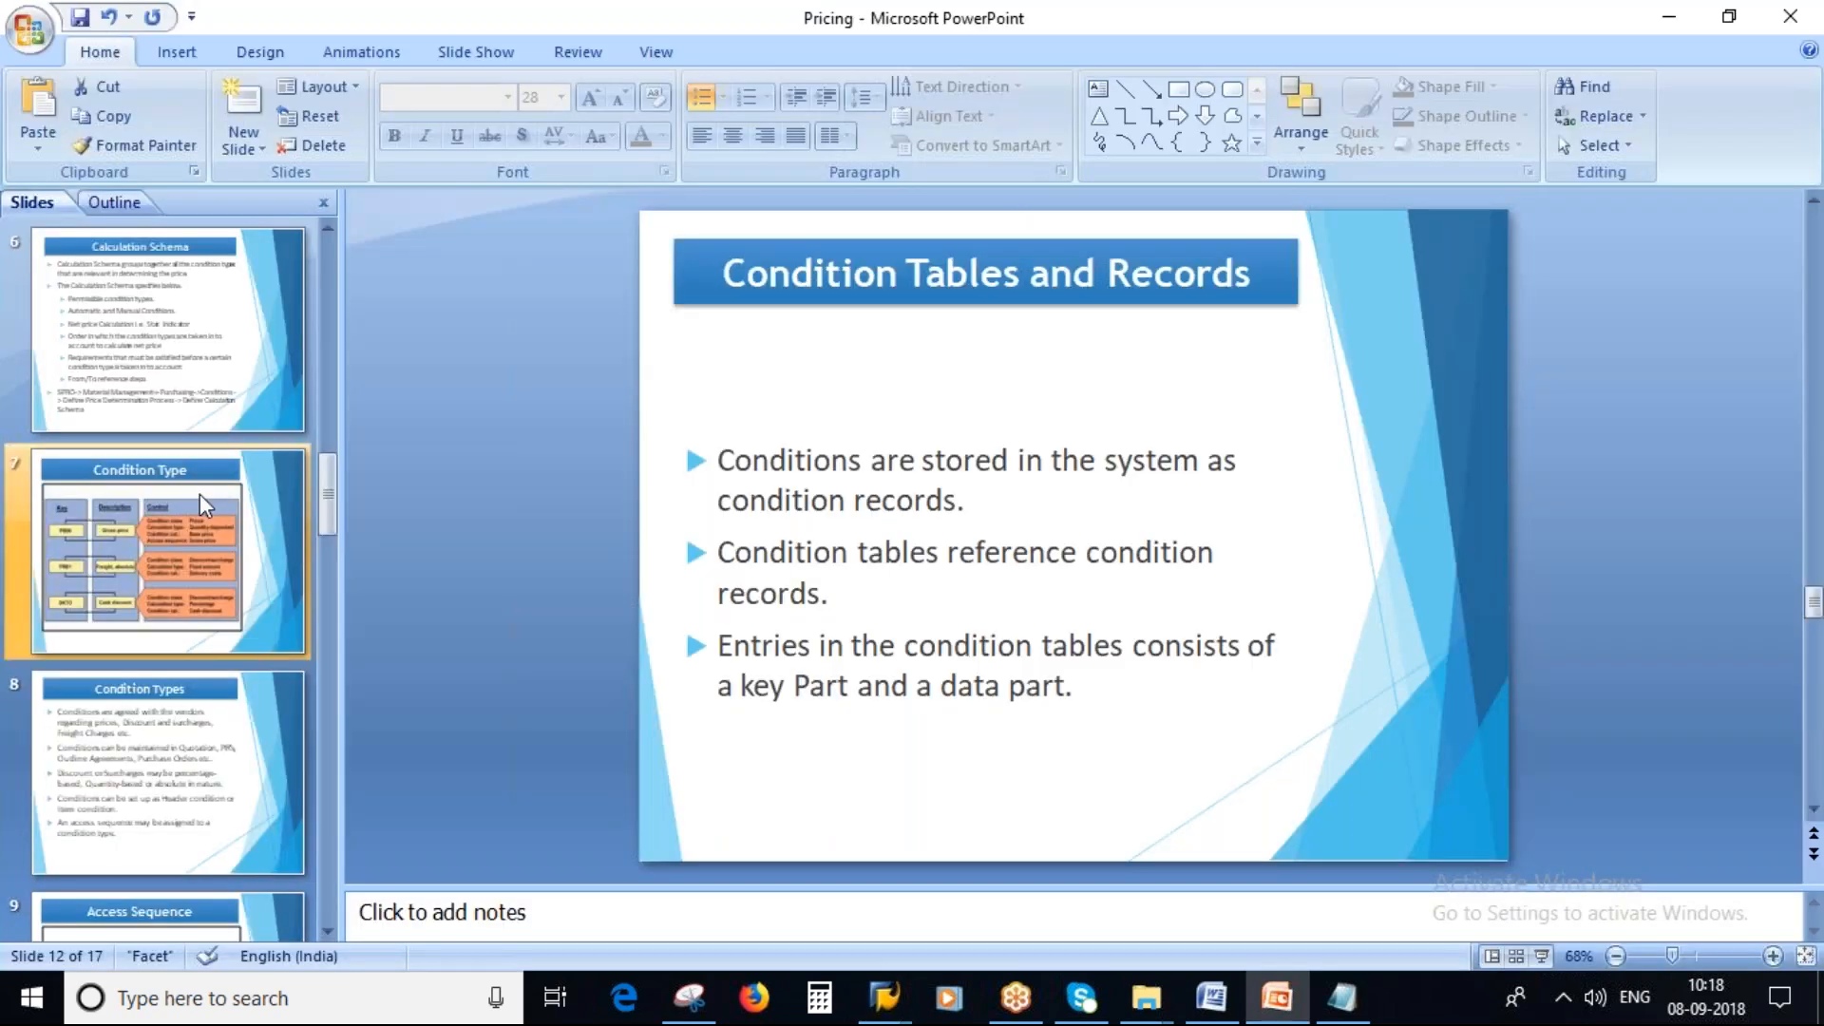
Review the pricing procedure determination slide in the presentation.
scroll(199, 494, up, 3)
click(115, 557)
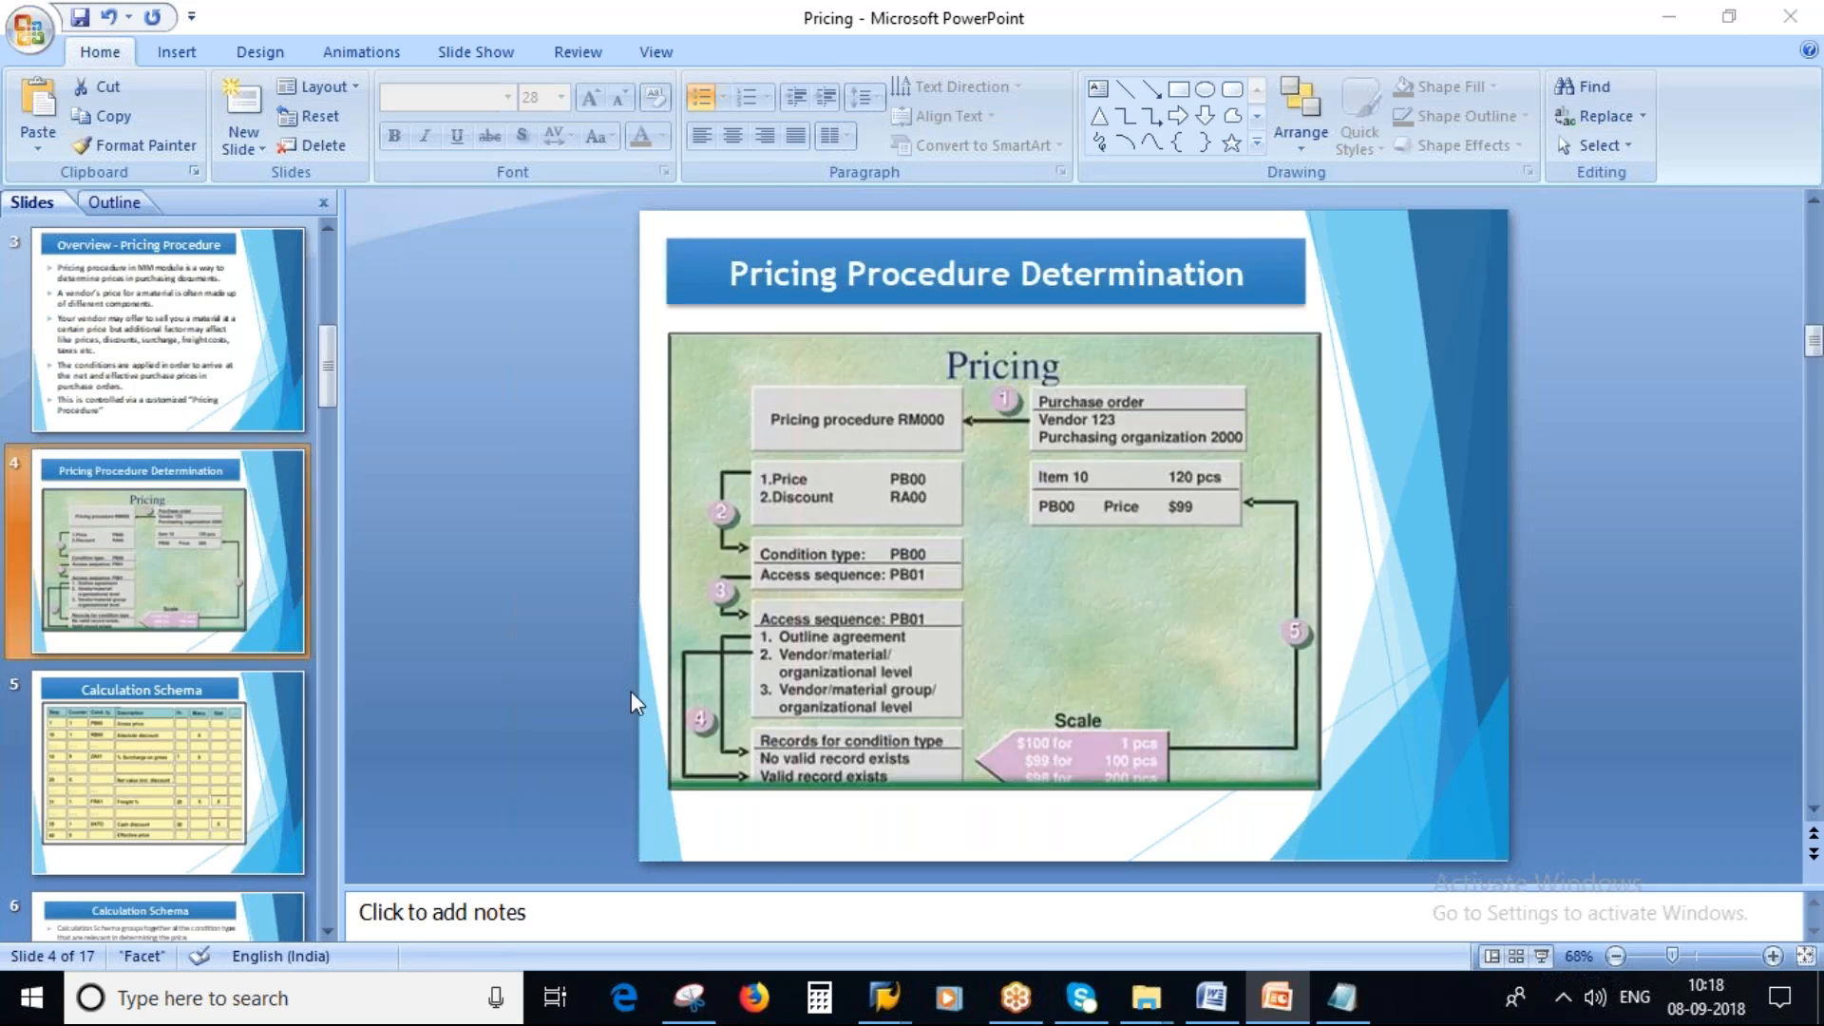
key(alt+Tab)
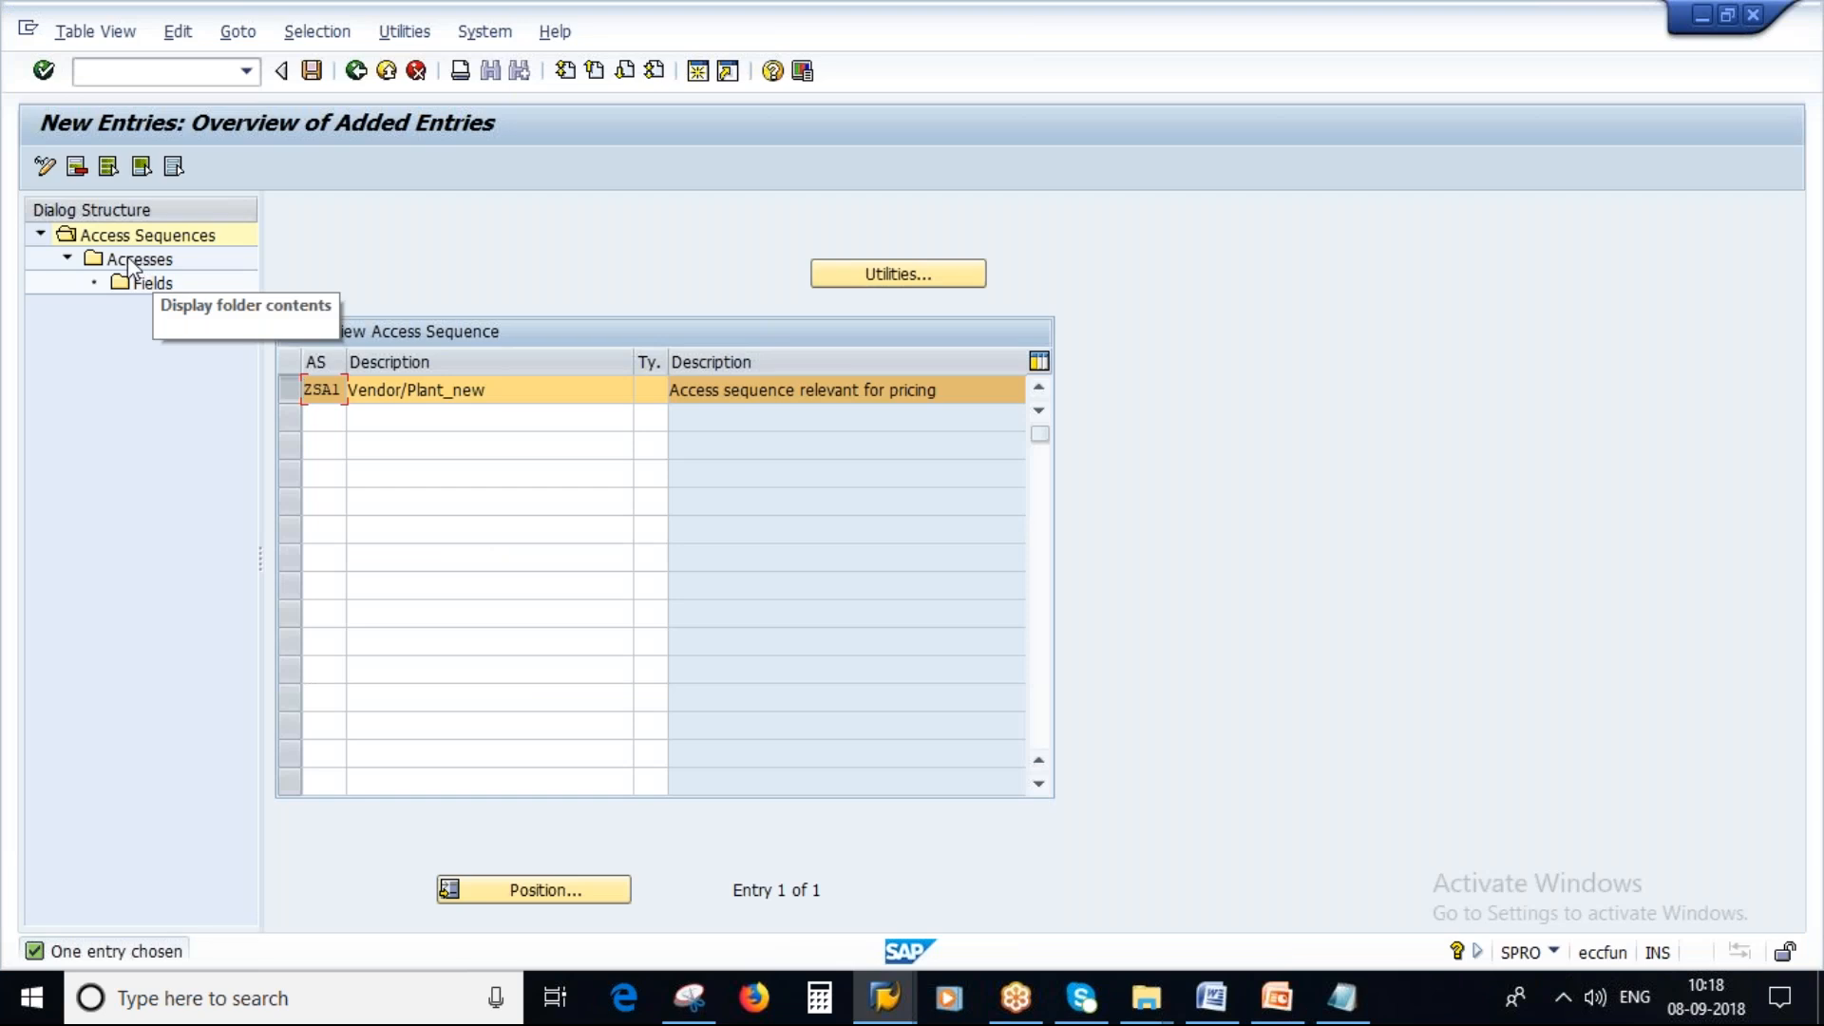
Open new access entries for ZSA1 and replace 0002 with ZSA1 as the access sequence in the notes.
double_click(133, 260)
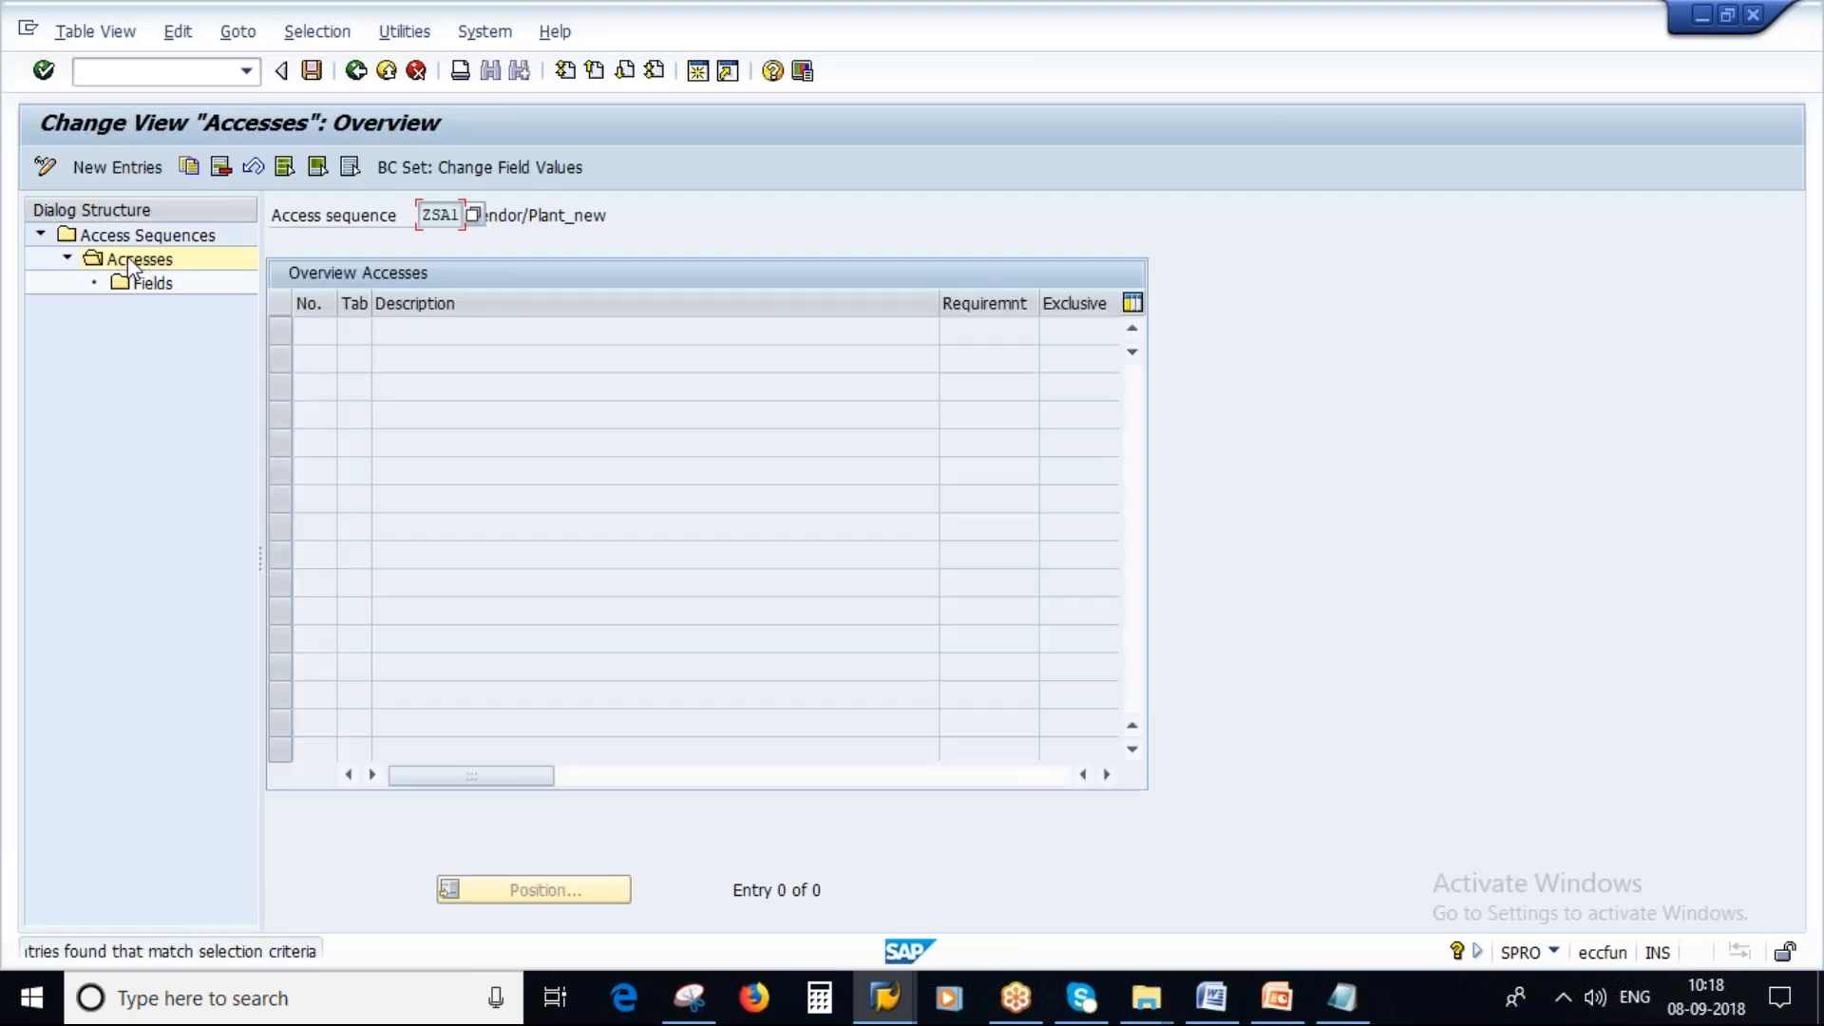
click(113, 175)
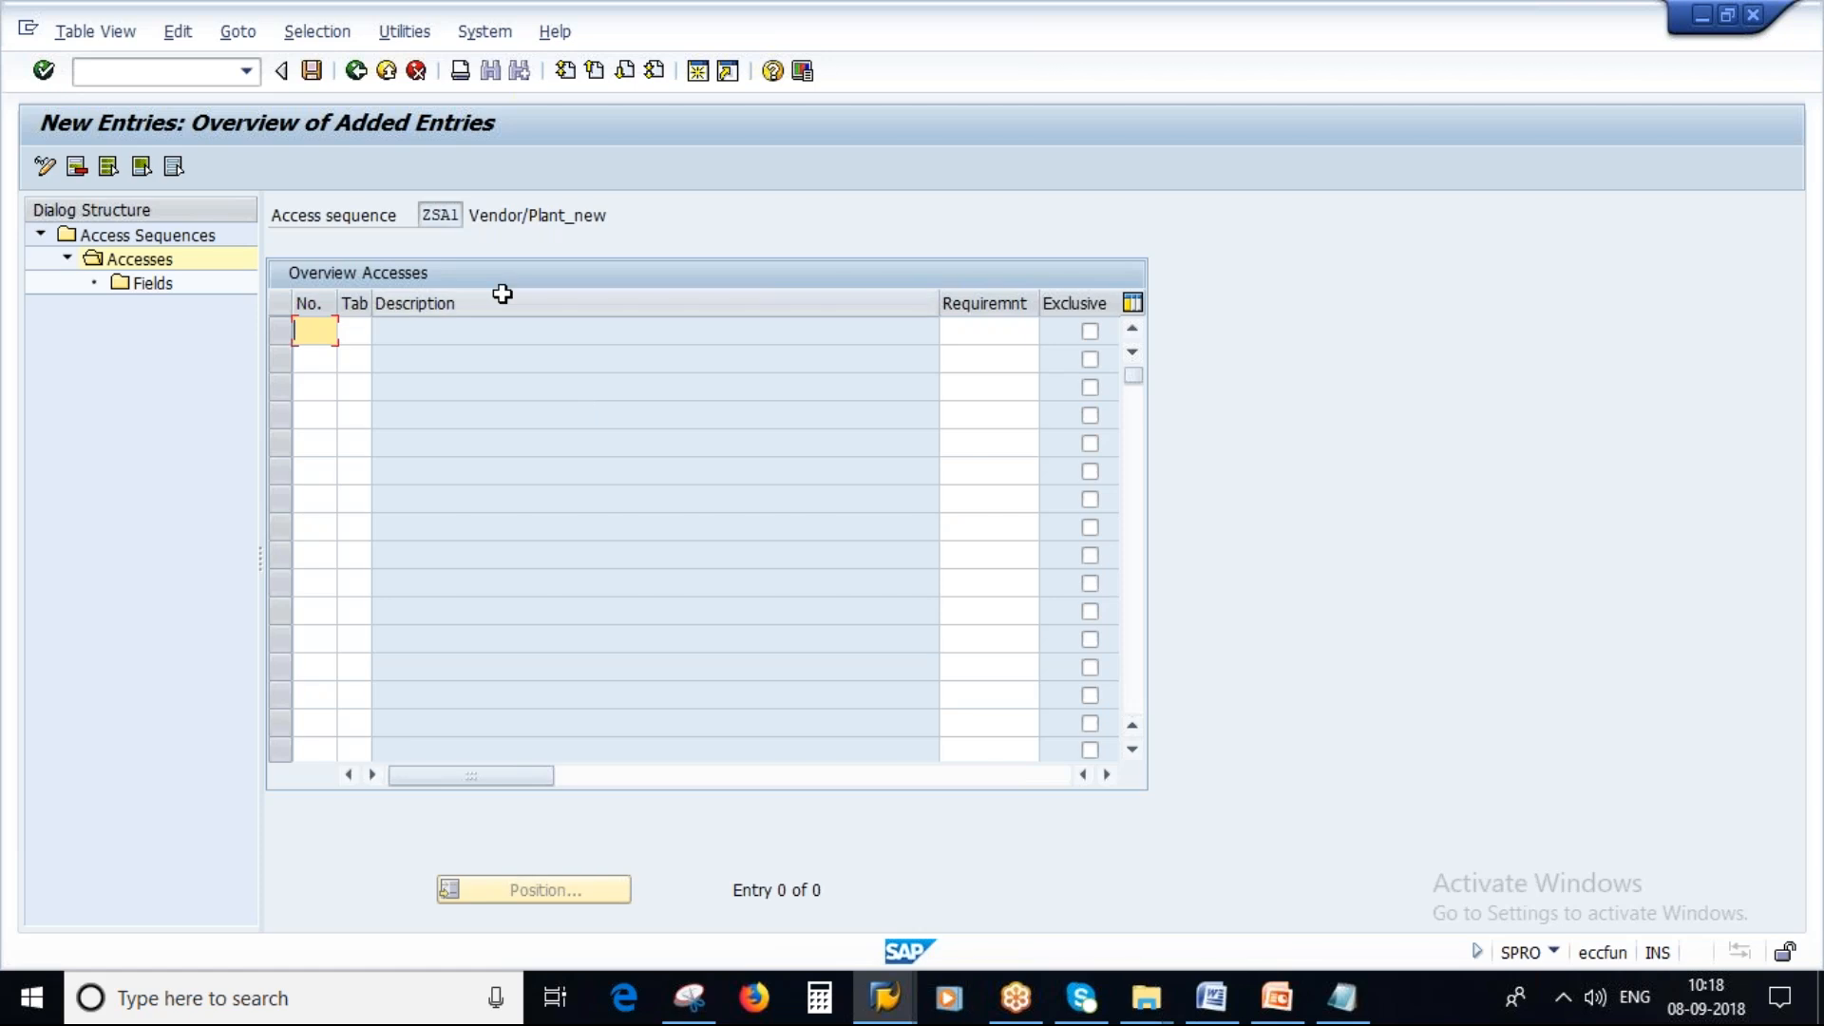
click(423, 214)
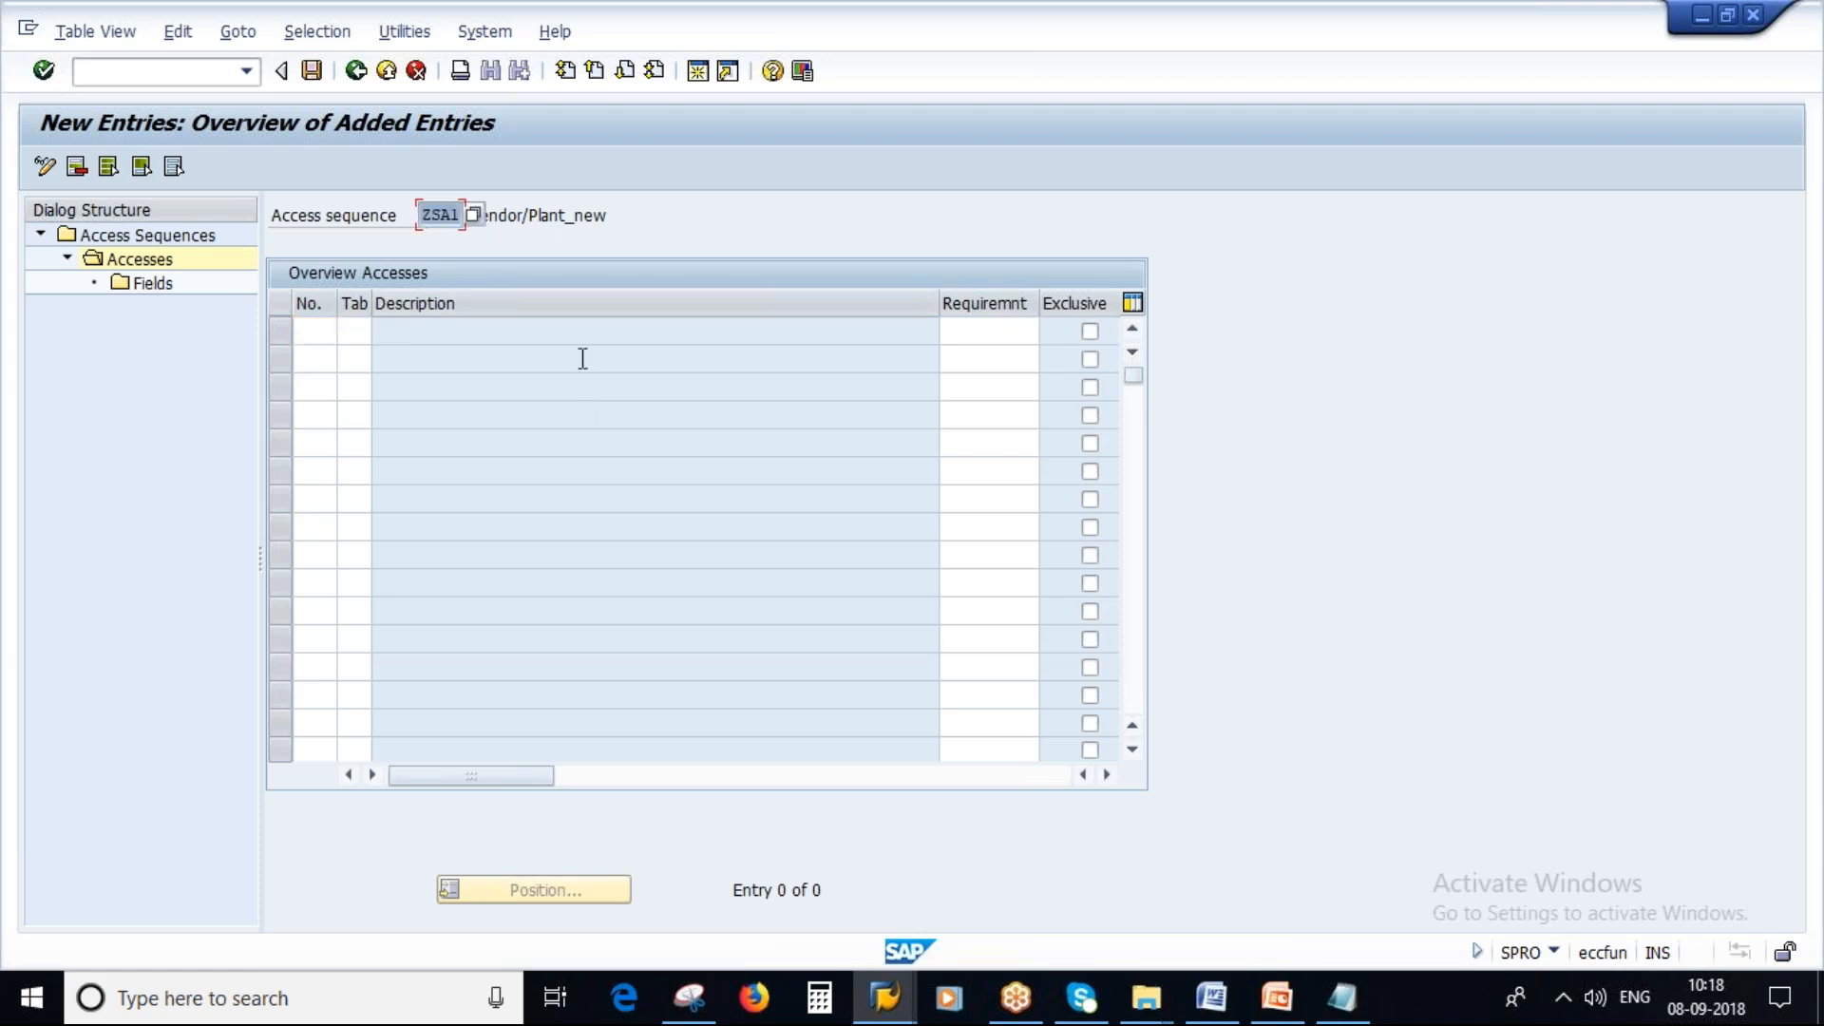
click(1352, 1017)
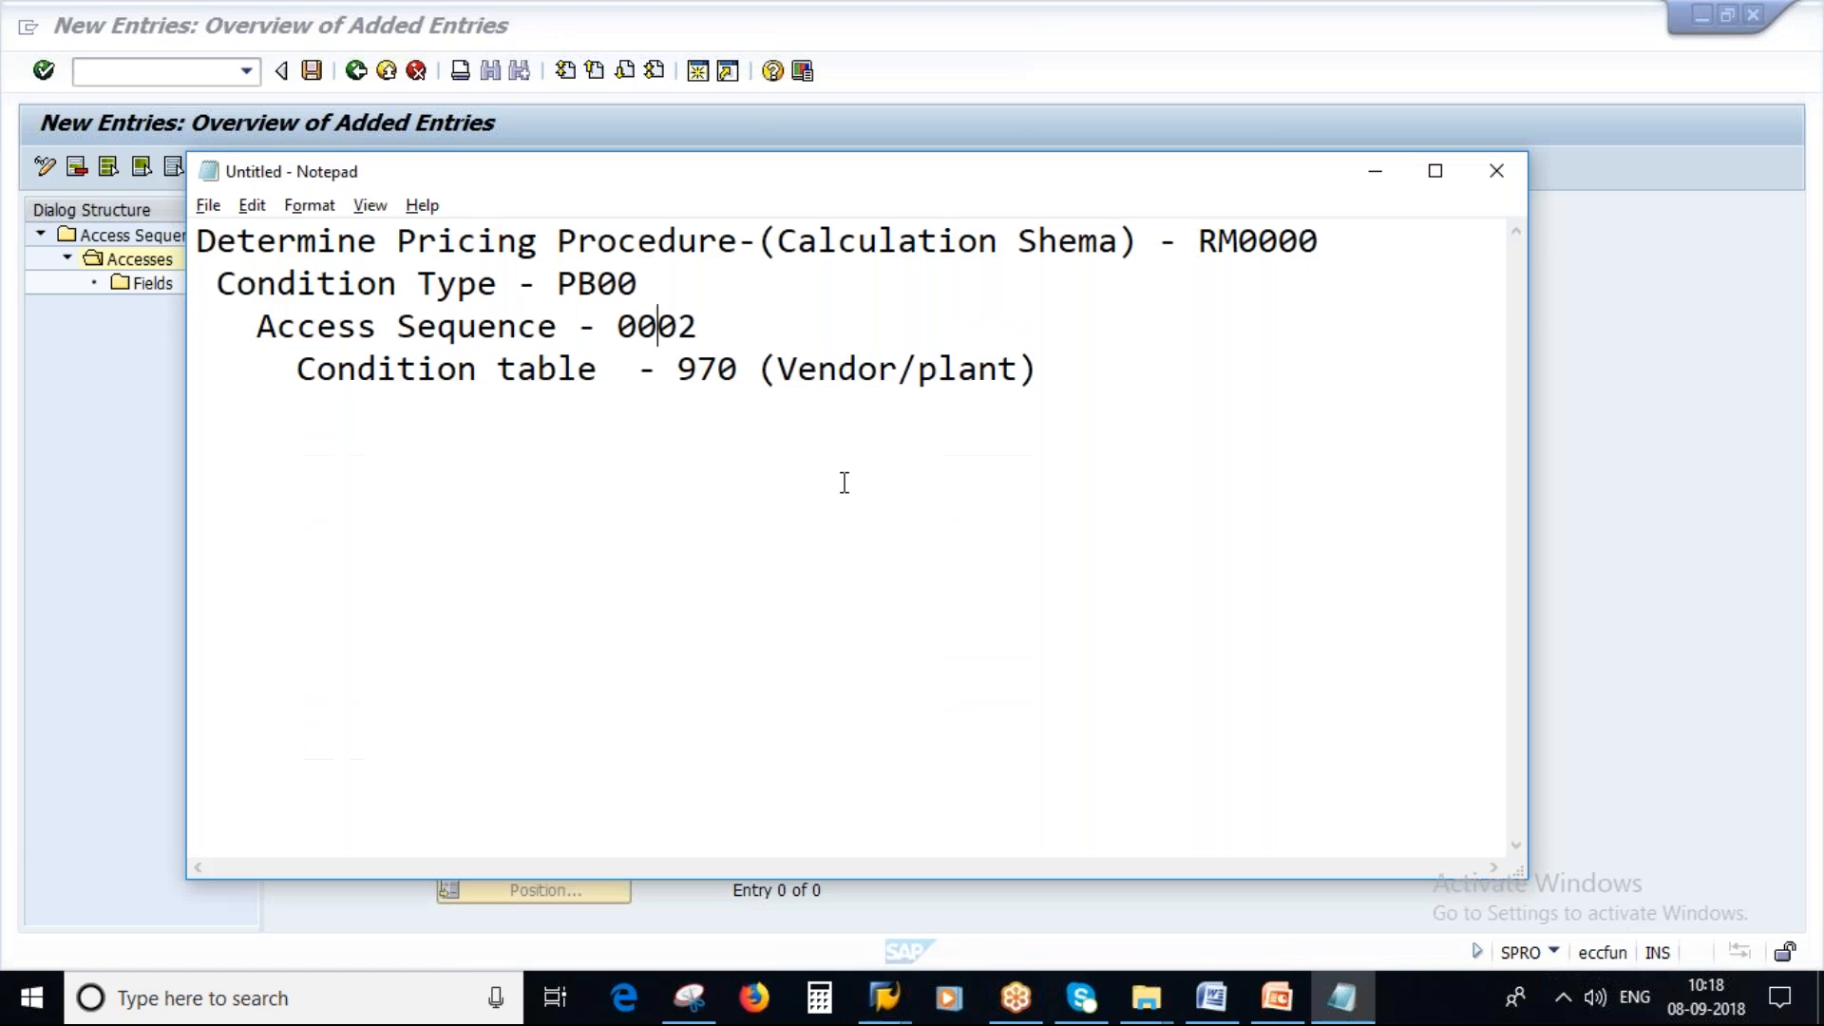
key(ctrl+shift+Left)
text(ZSA1)
drag(618, 327, 680, 328)
drag(1036, 371, 677, 371)
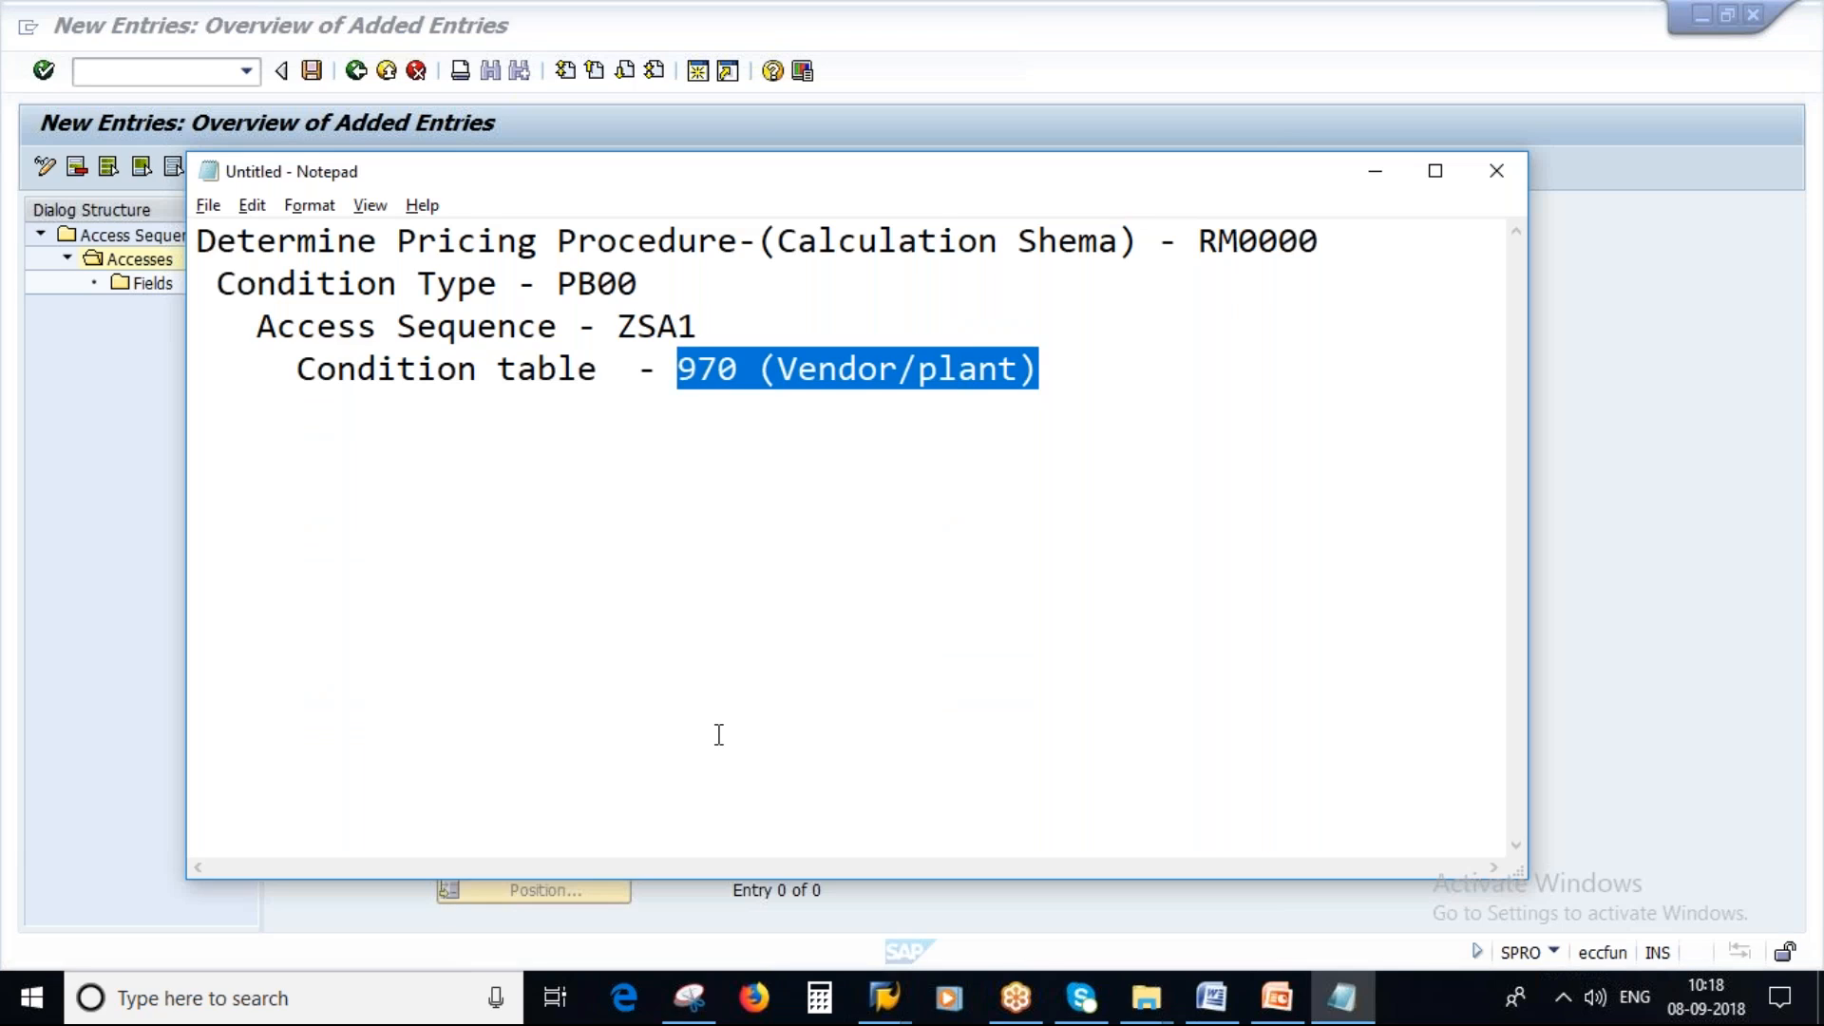
key(alt+Tab)
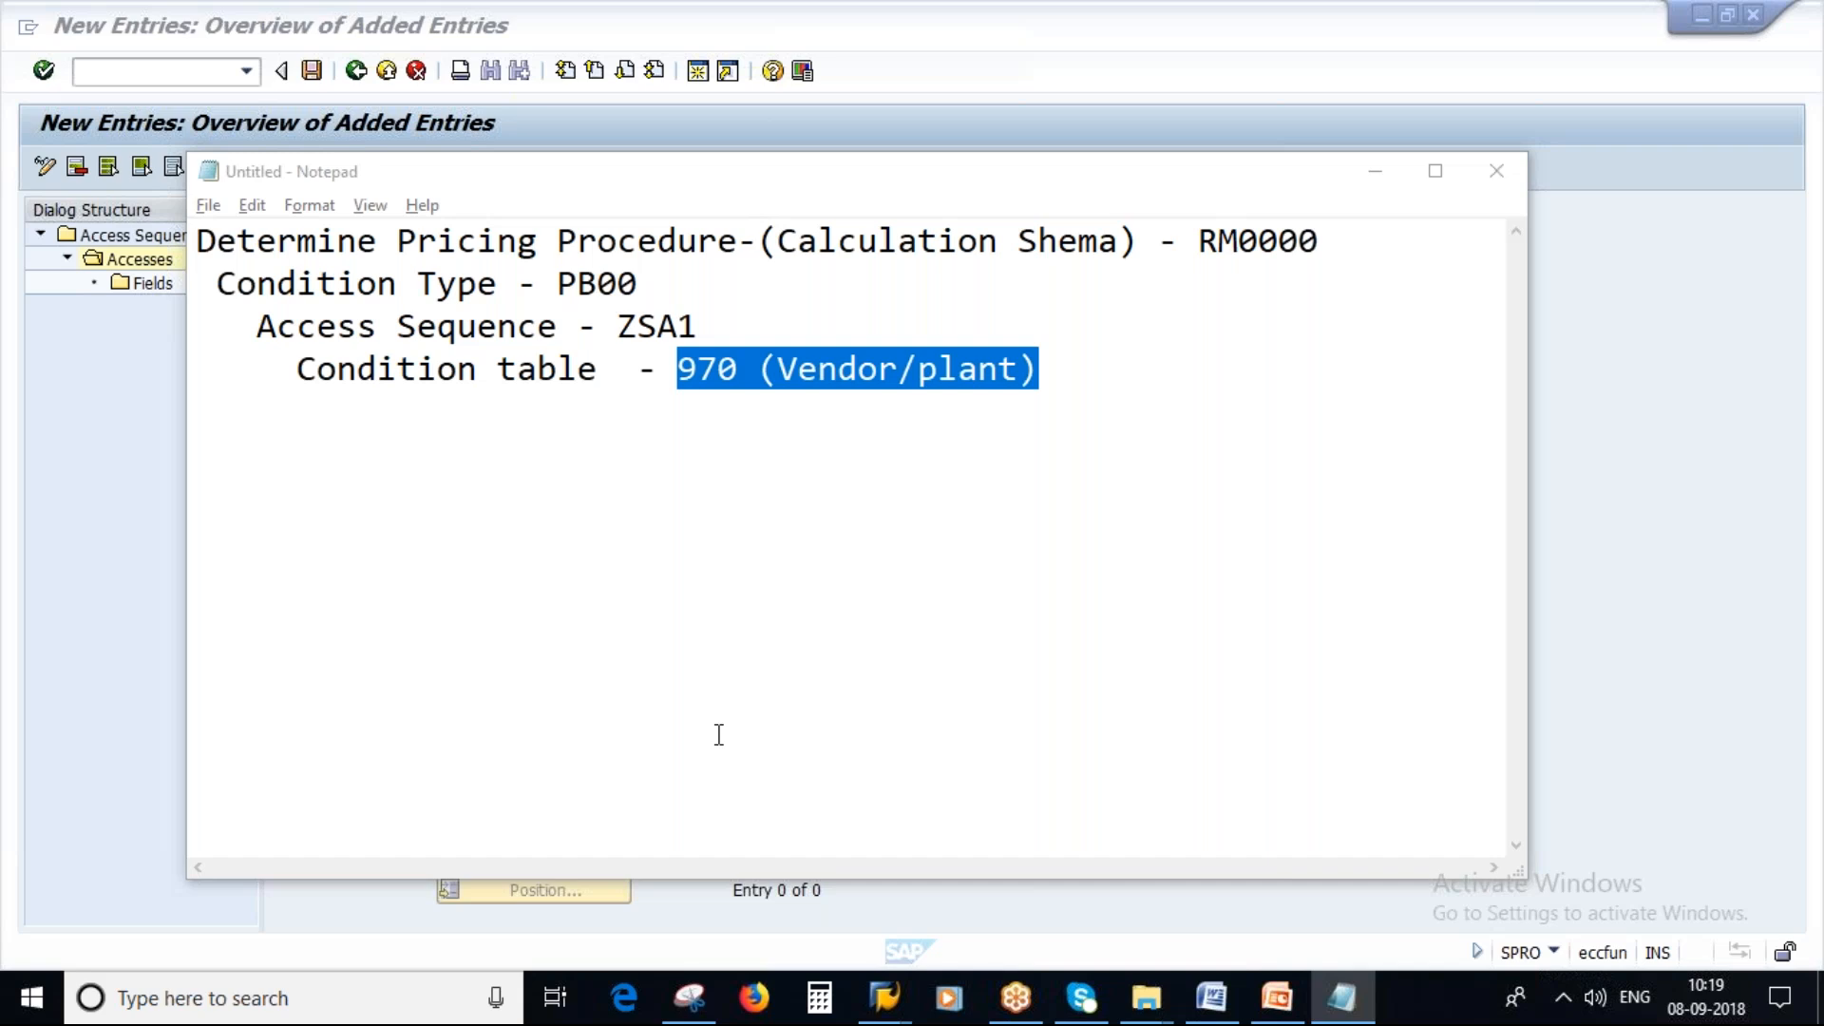
Add access 10 using condition table 970 and mark it as exclusive.
text(10)
key(Tab)
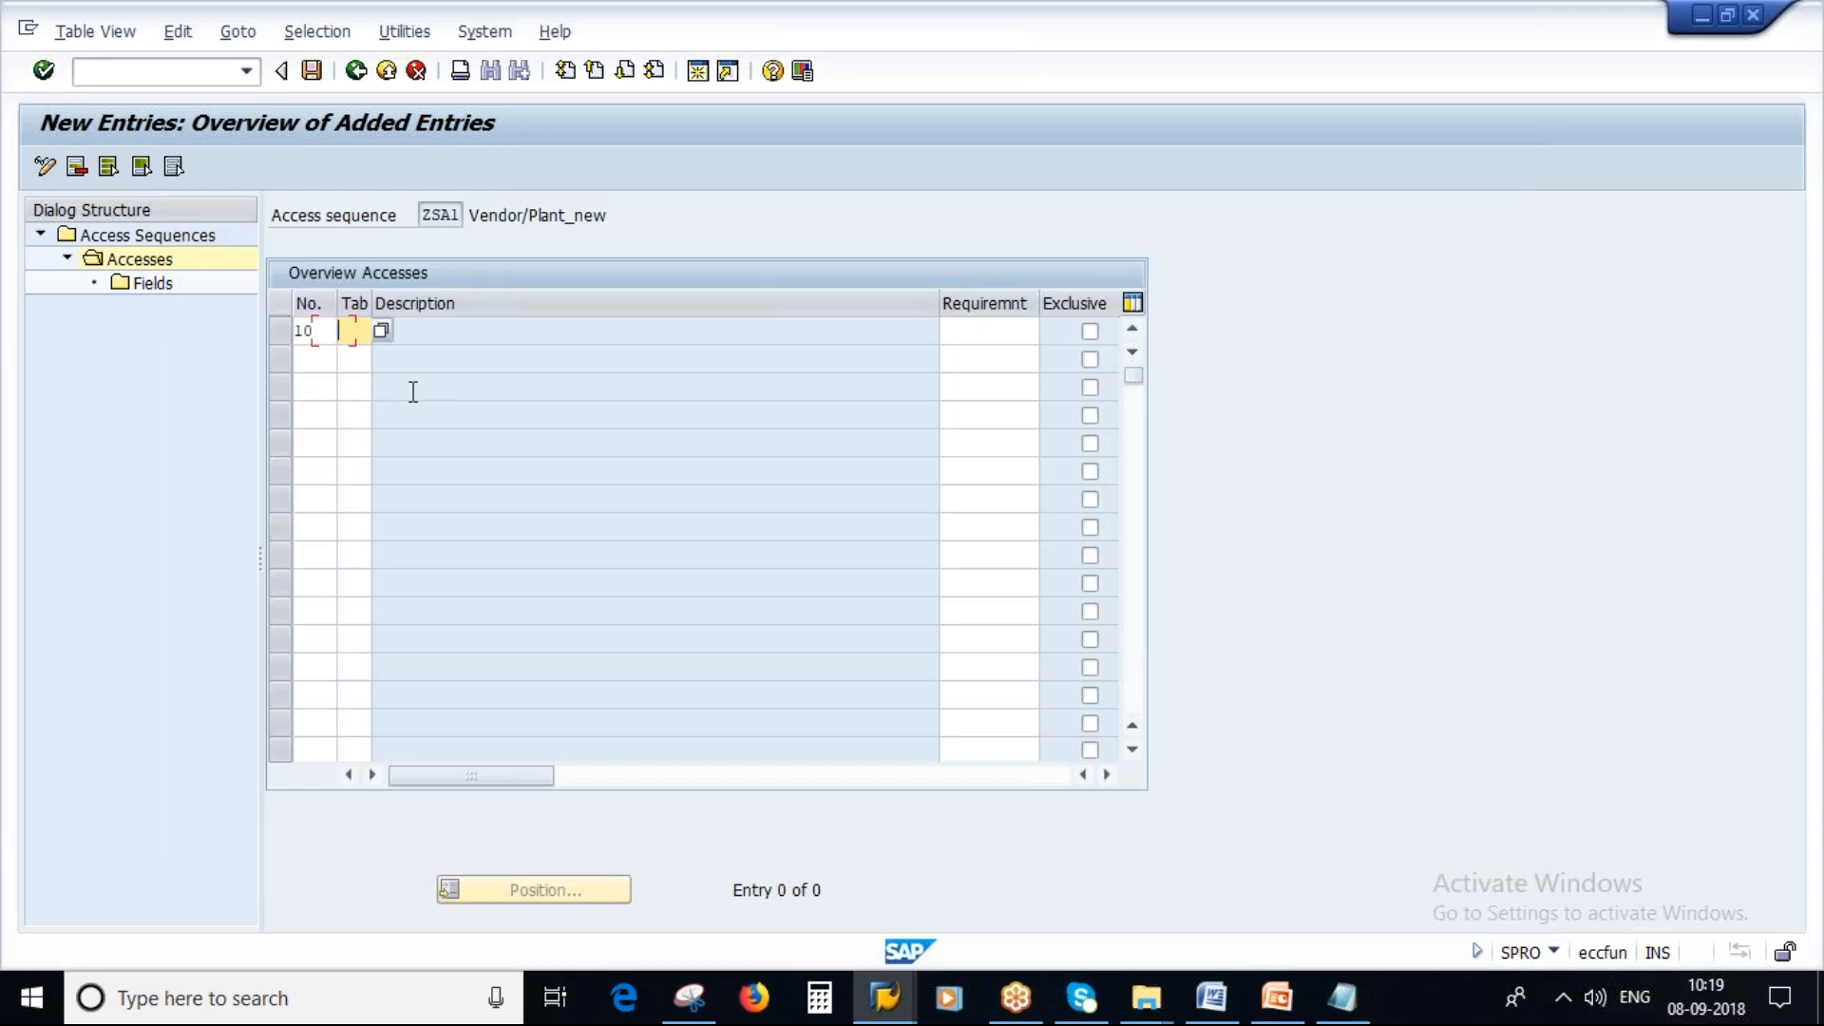
key(alt+Tab)
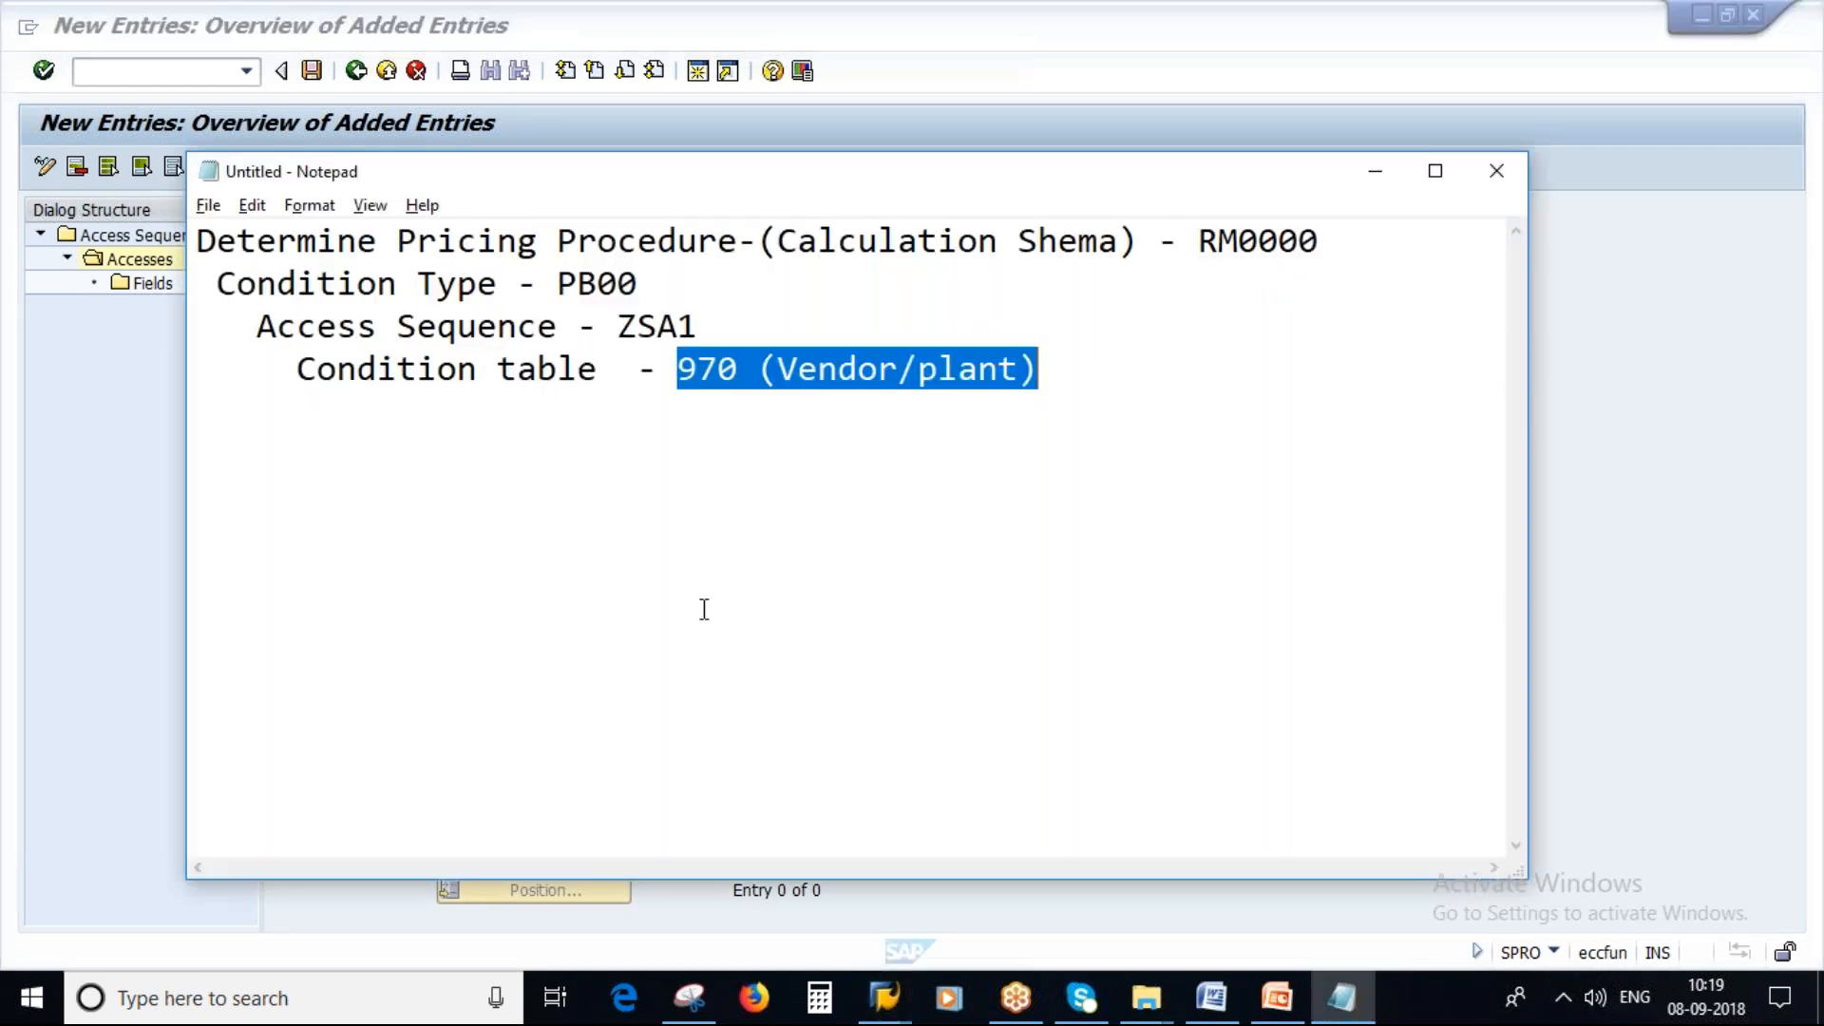
key(alt+Tab)
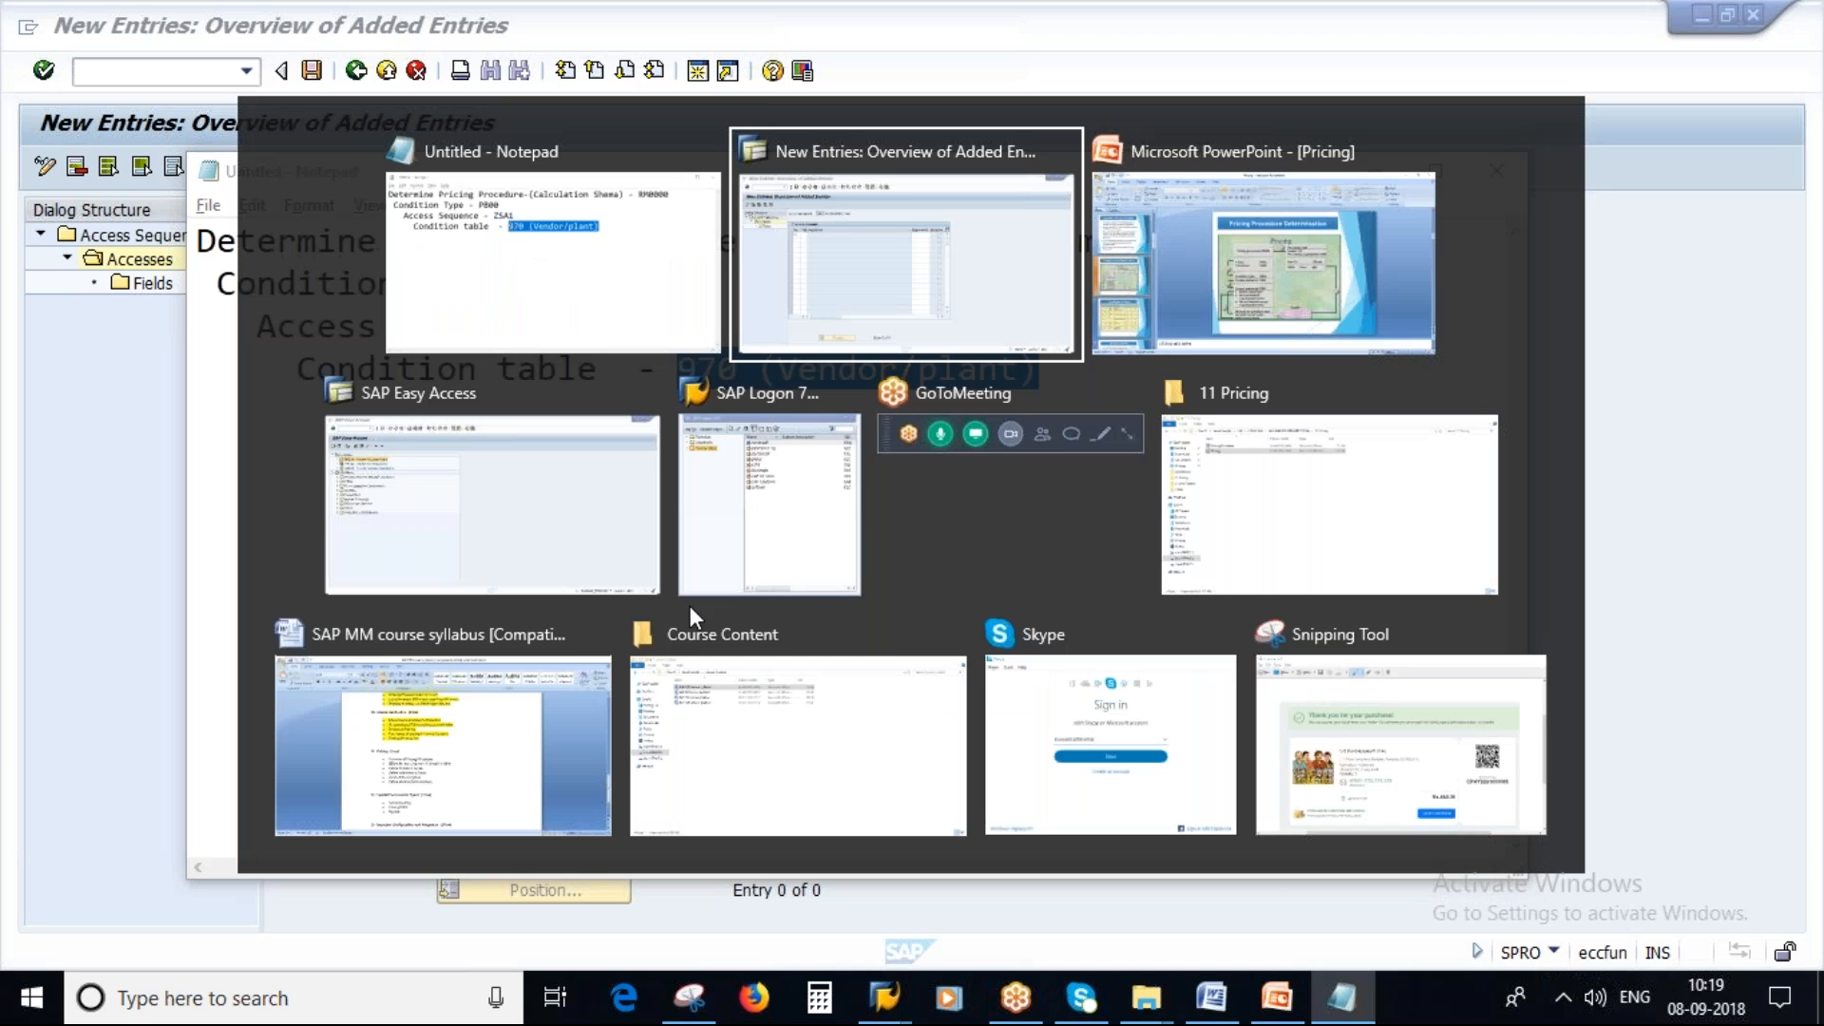
text(970)
key(Return)
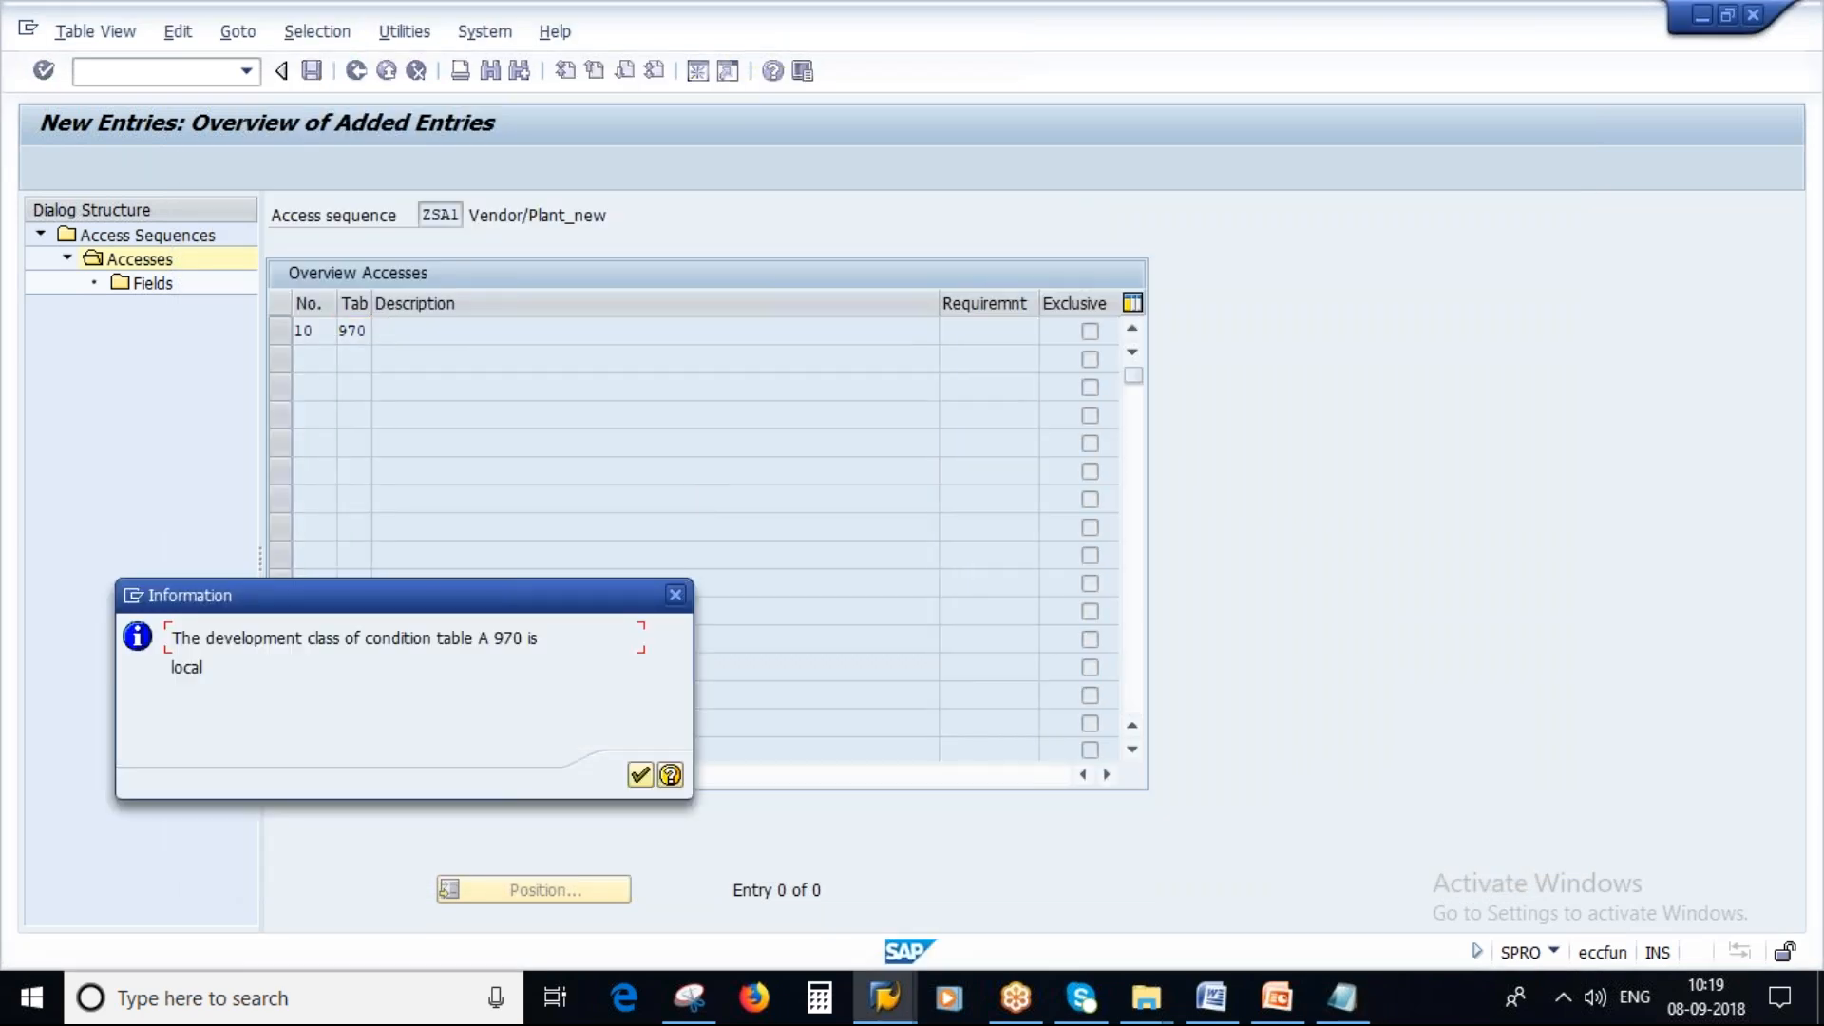
click(638, 777)
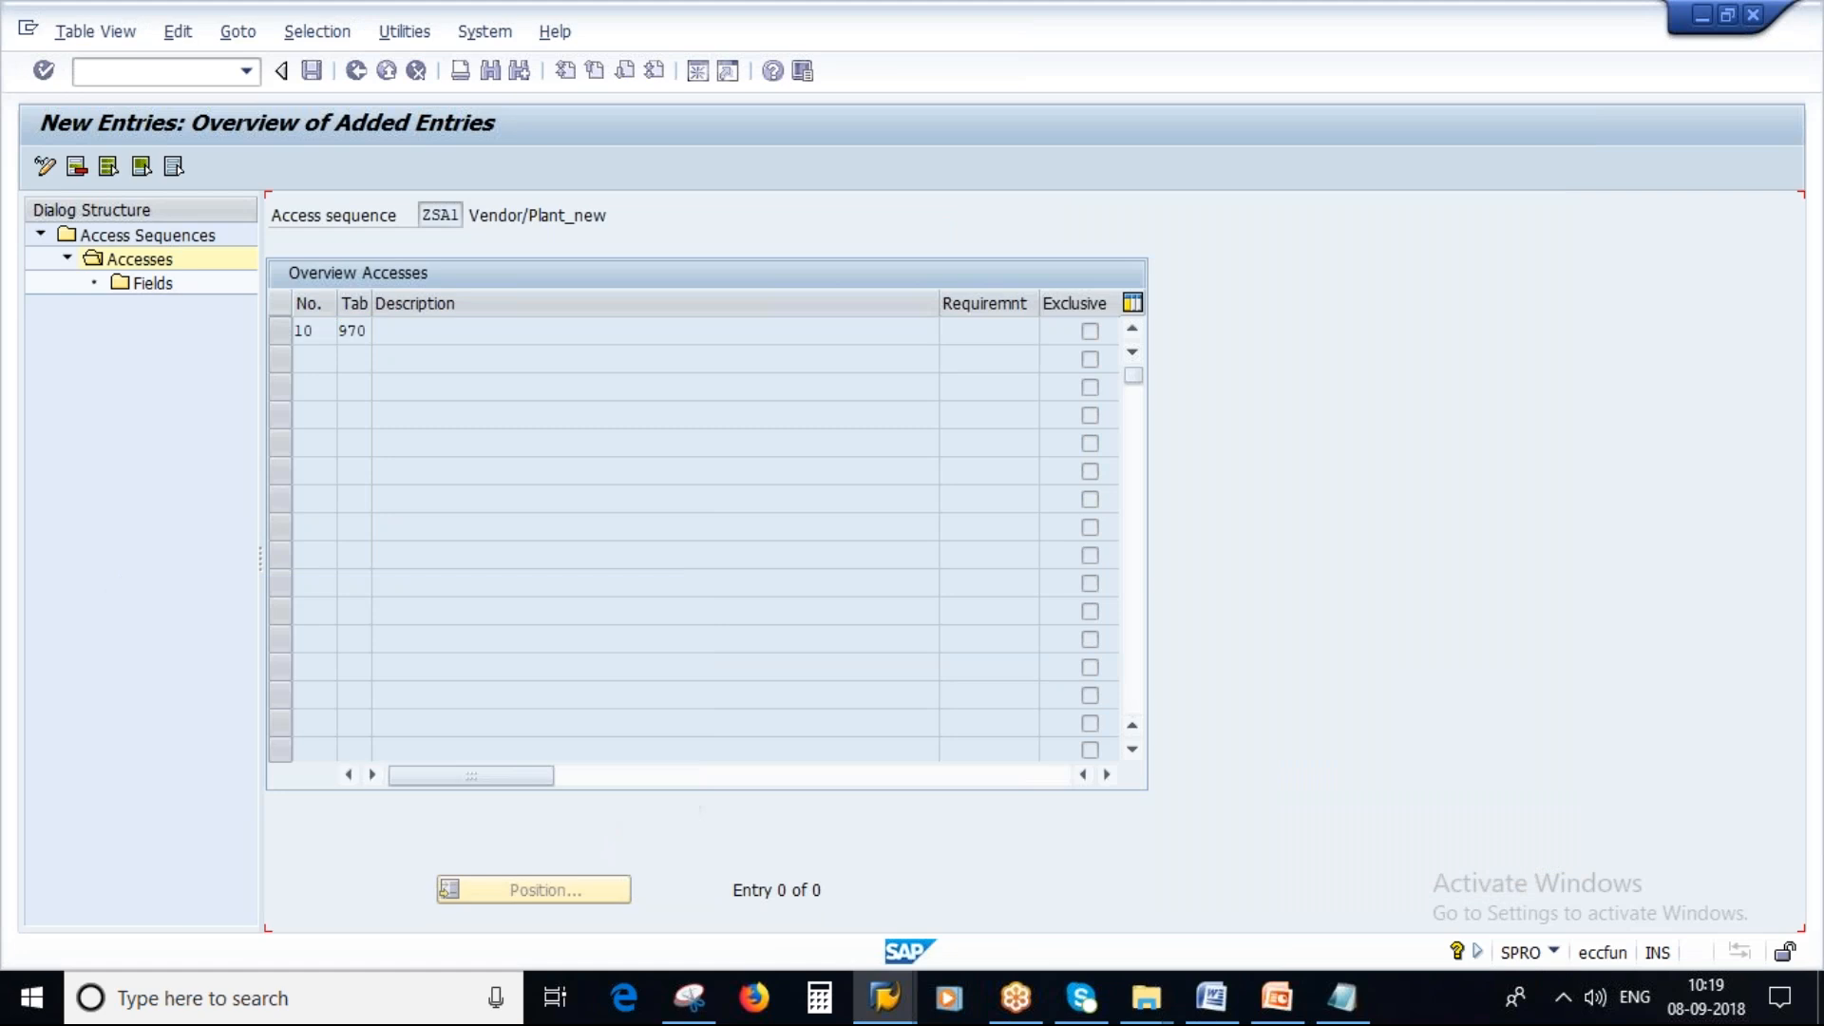
click(1090, 332)
click(283, 333)
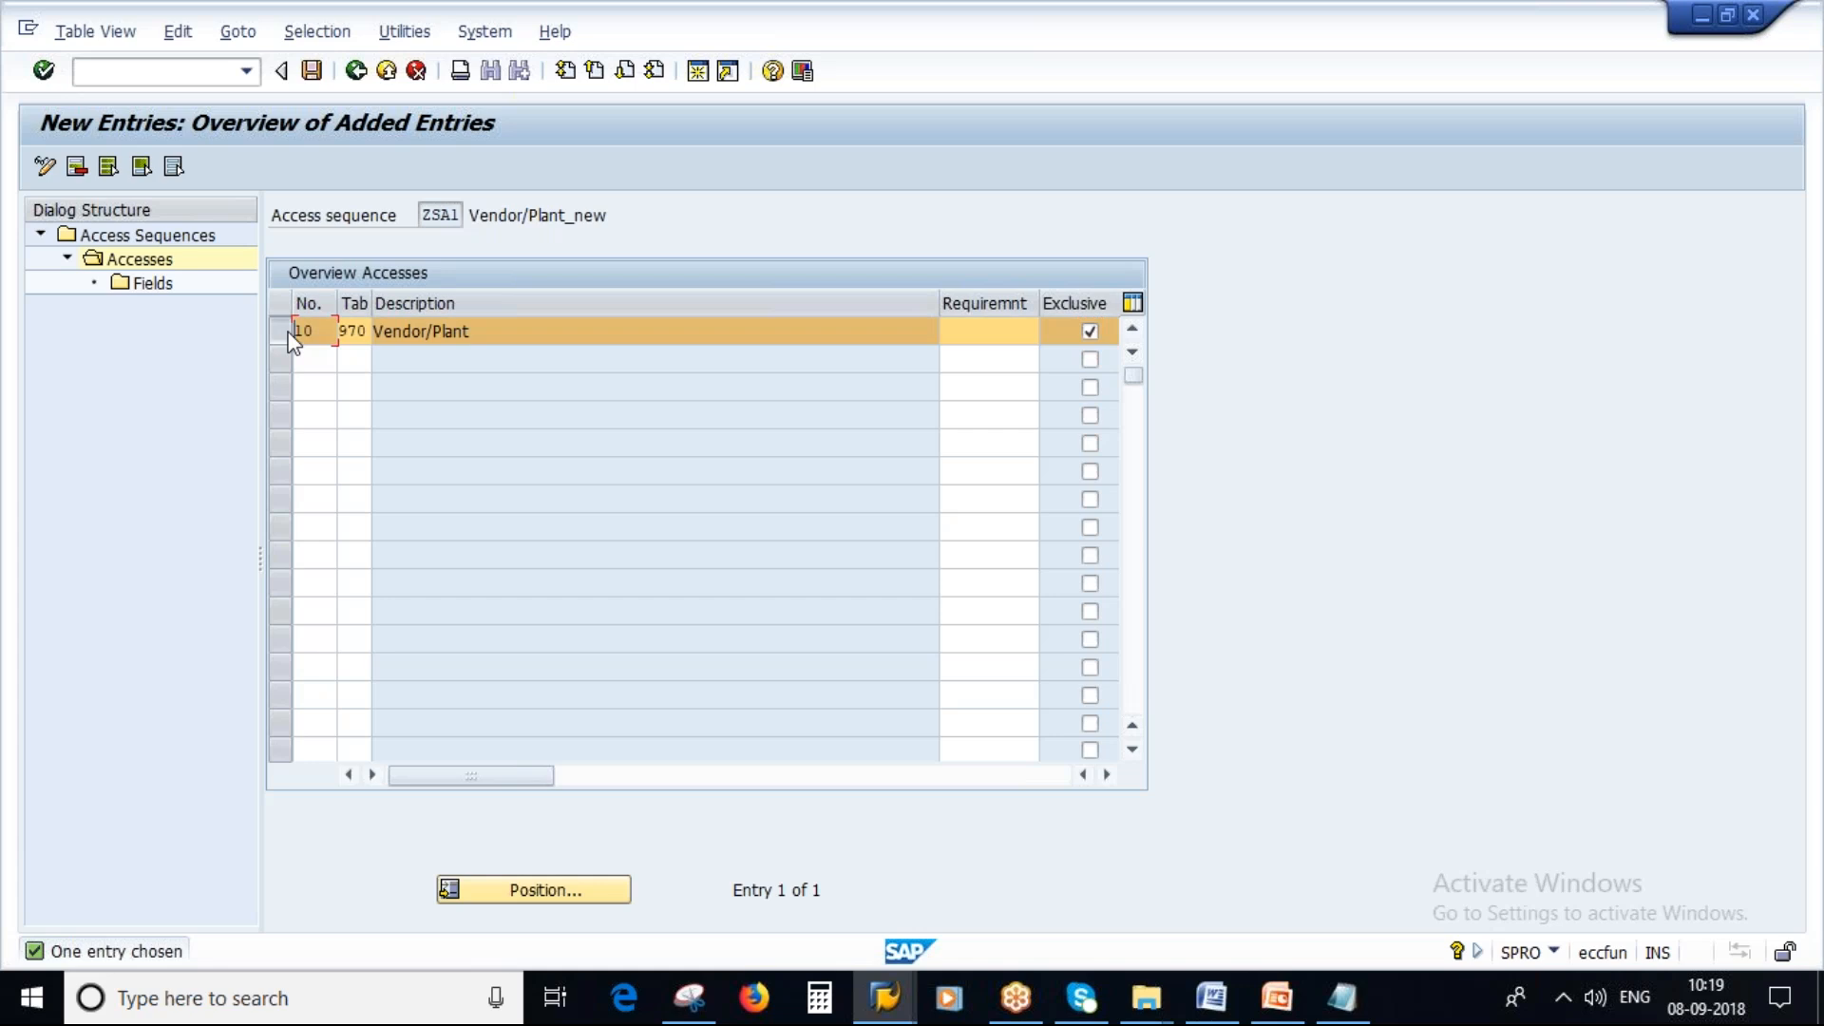
Display the fields of access 10 and save access sequence ZSA1 to the workbench request.
click(138, 282)
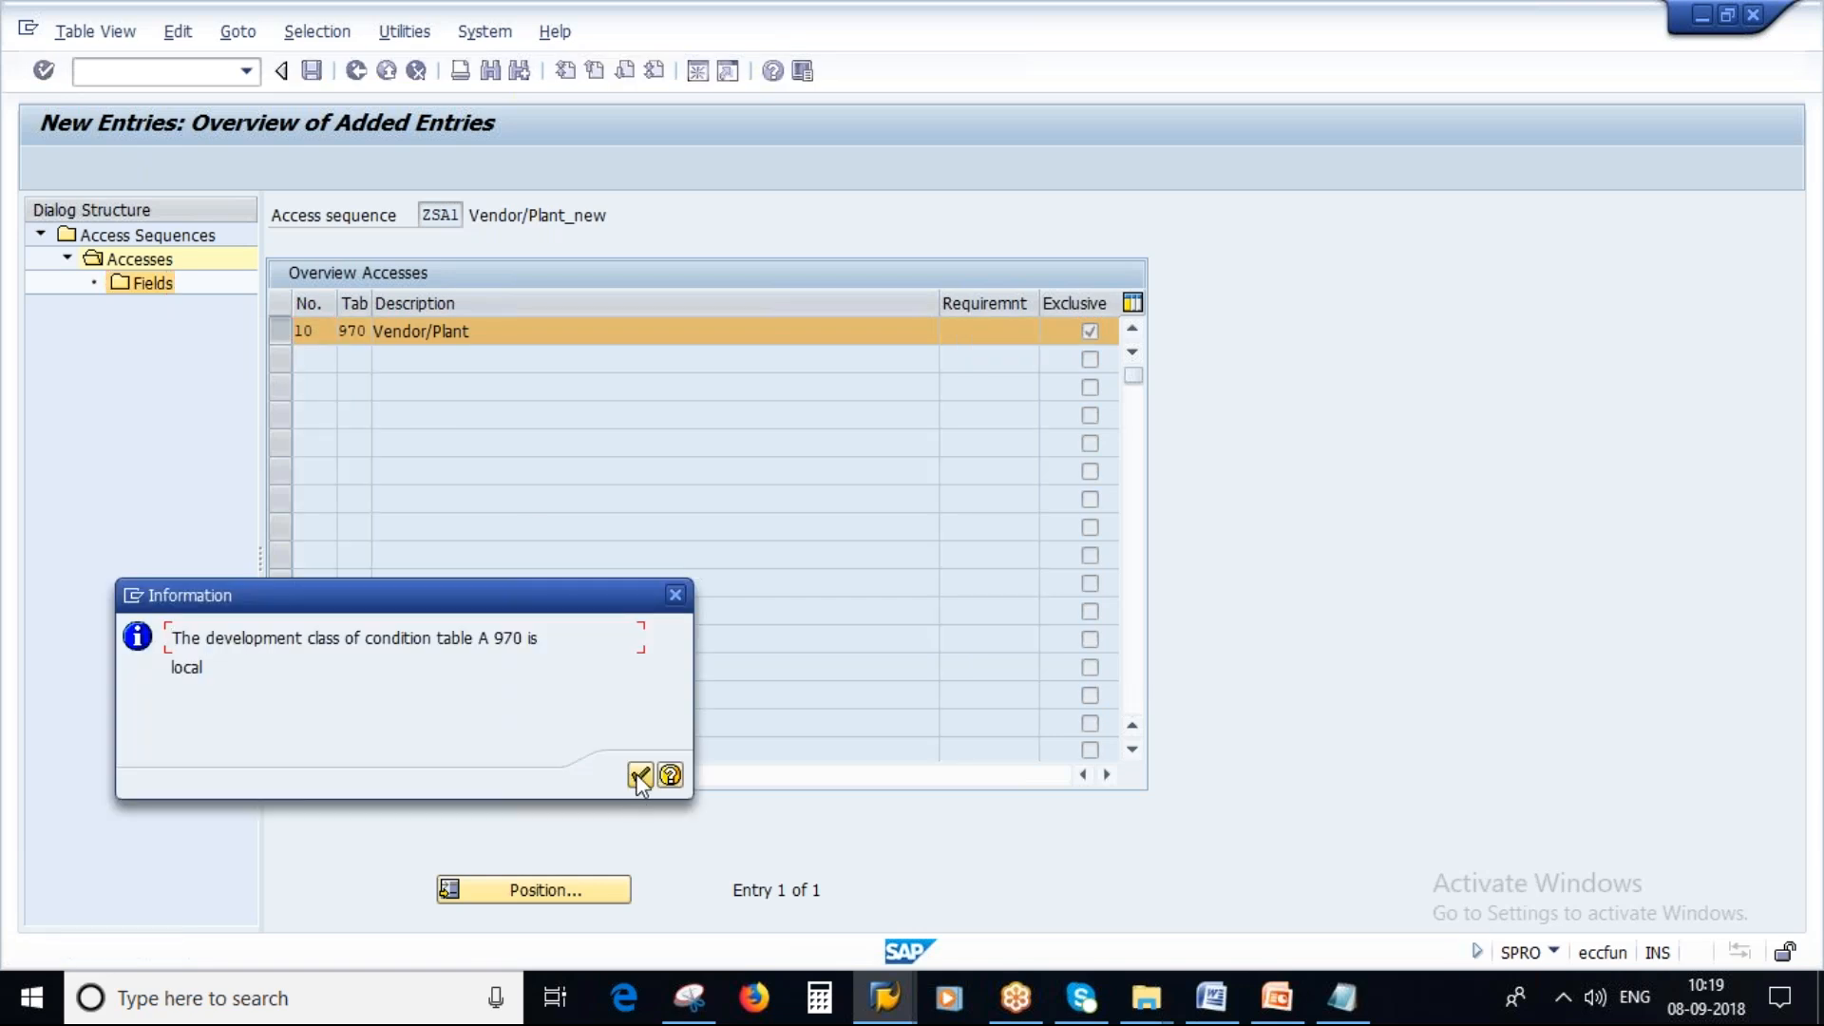
click(638, 774)
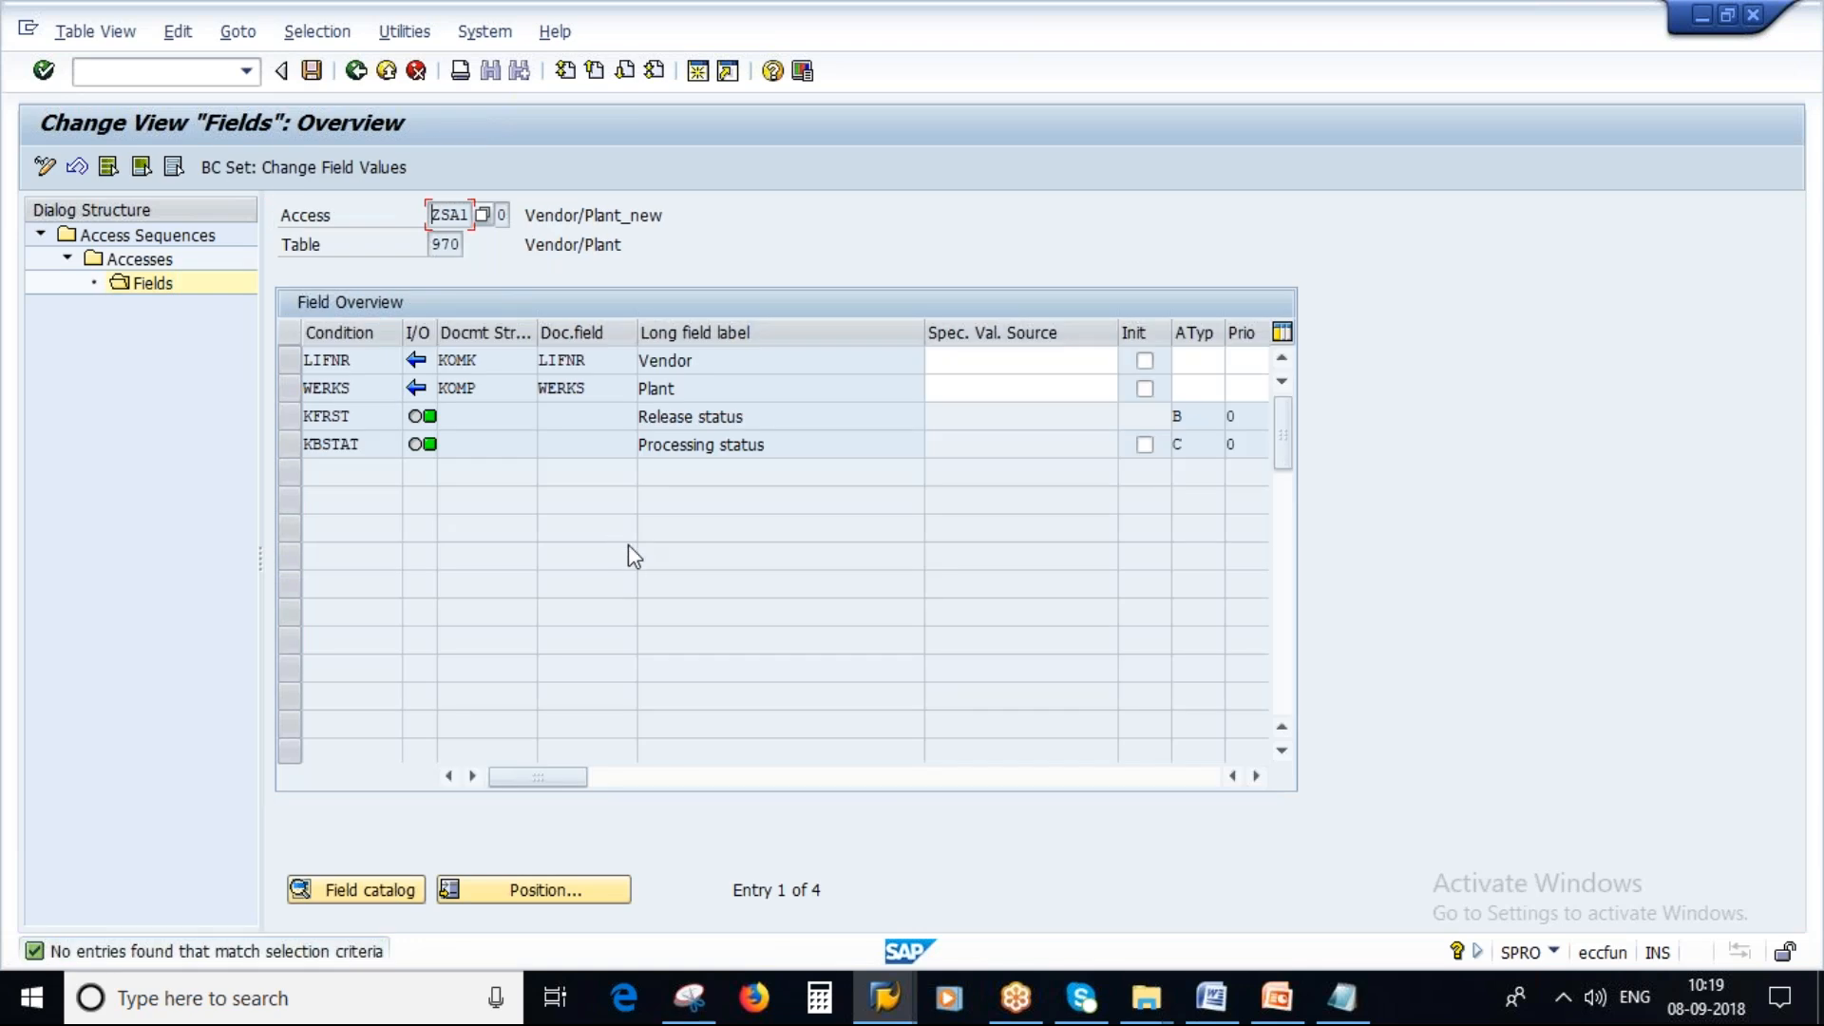
drag(694, 361, 598, 384)
click(311, 71)
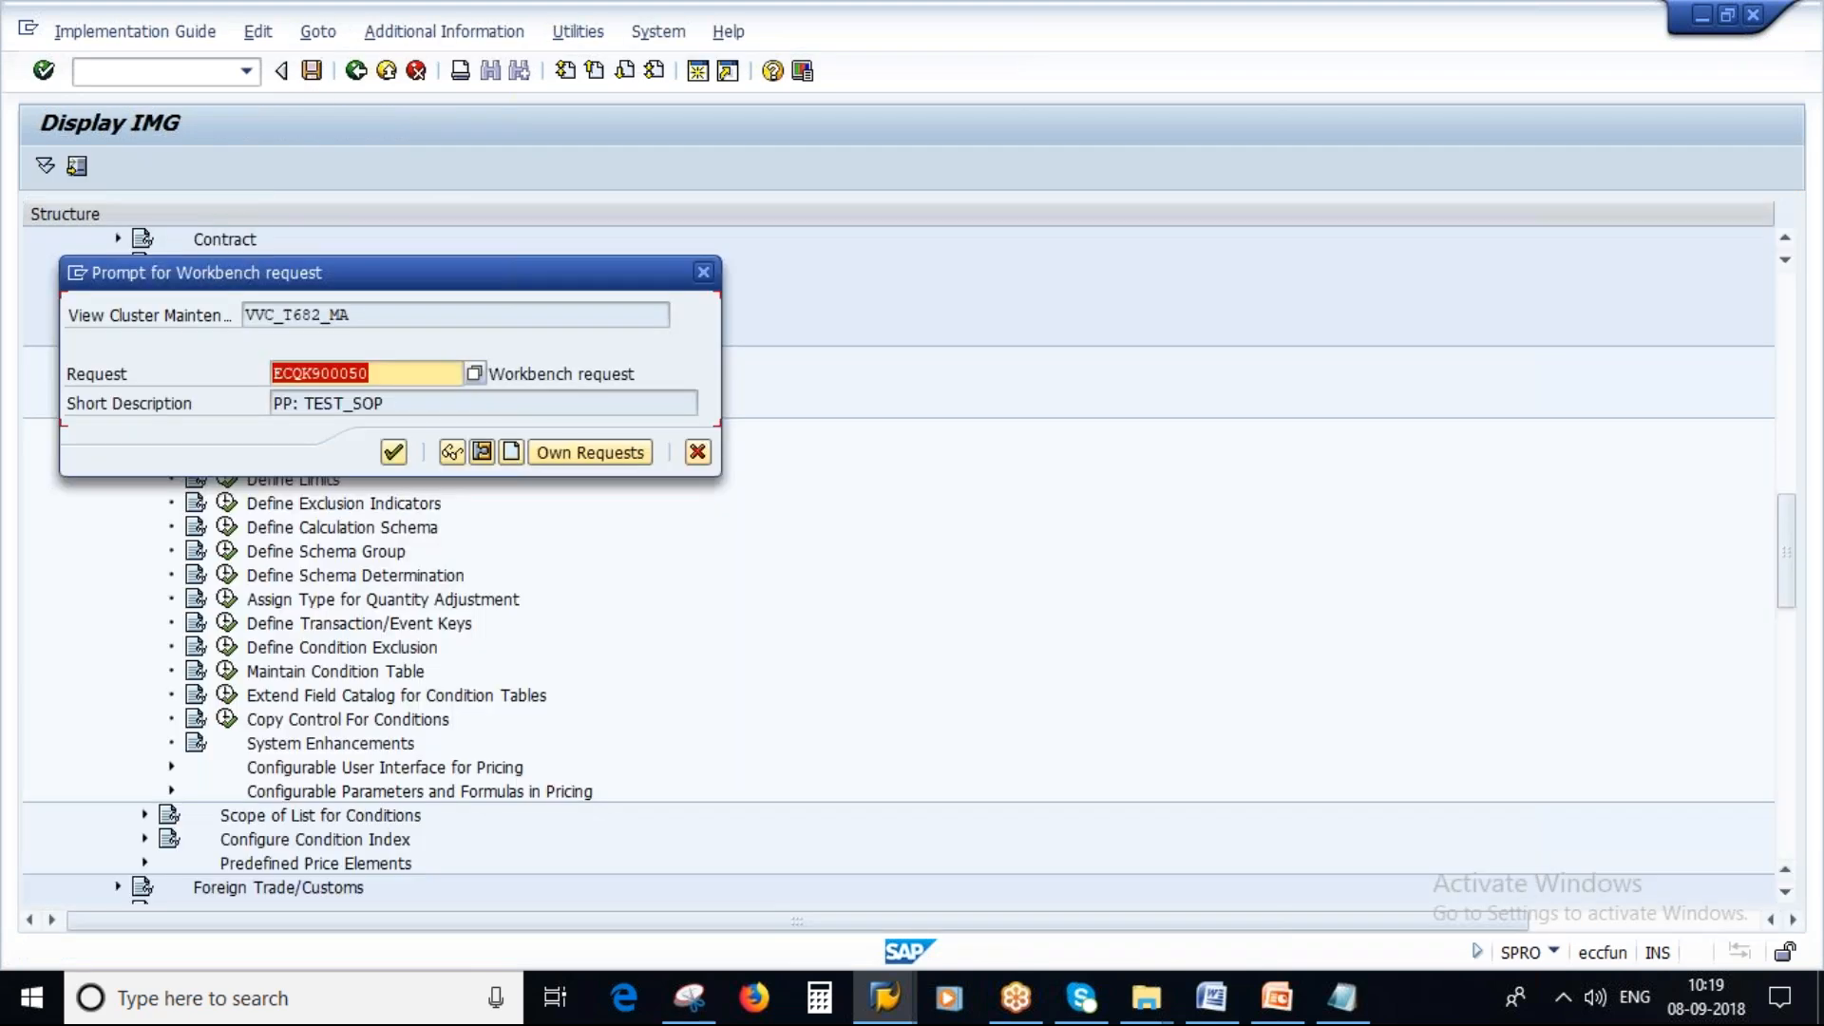
click(393, 451)
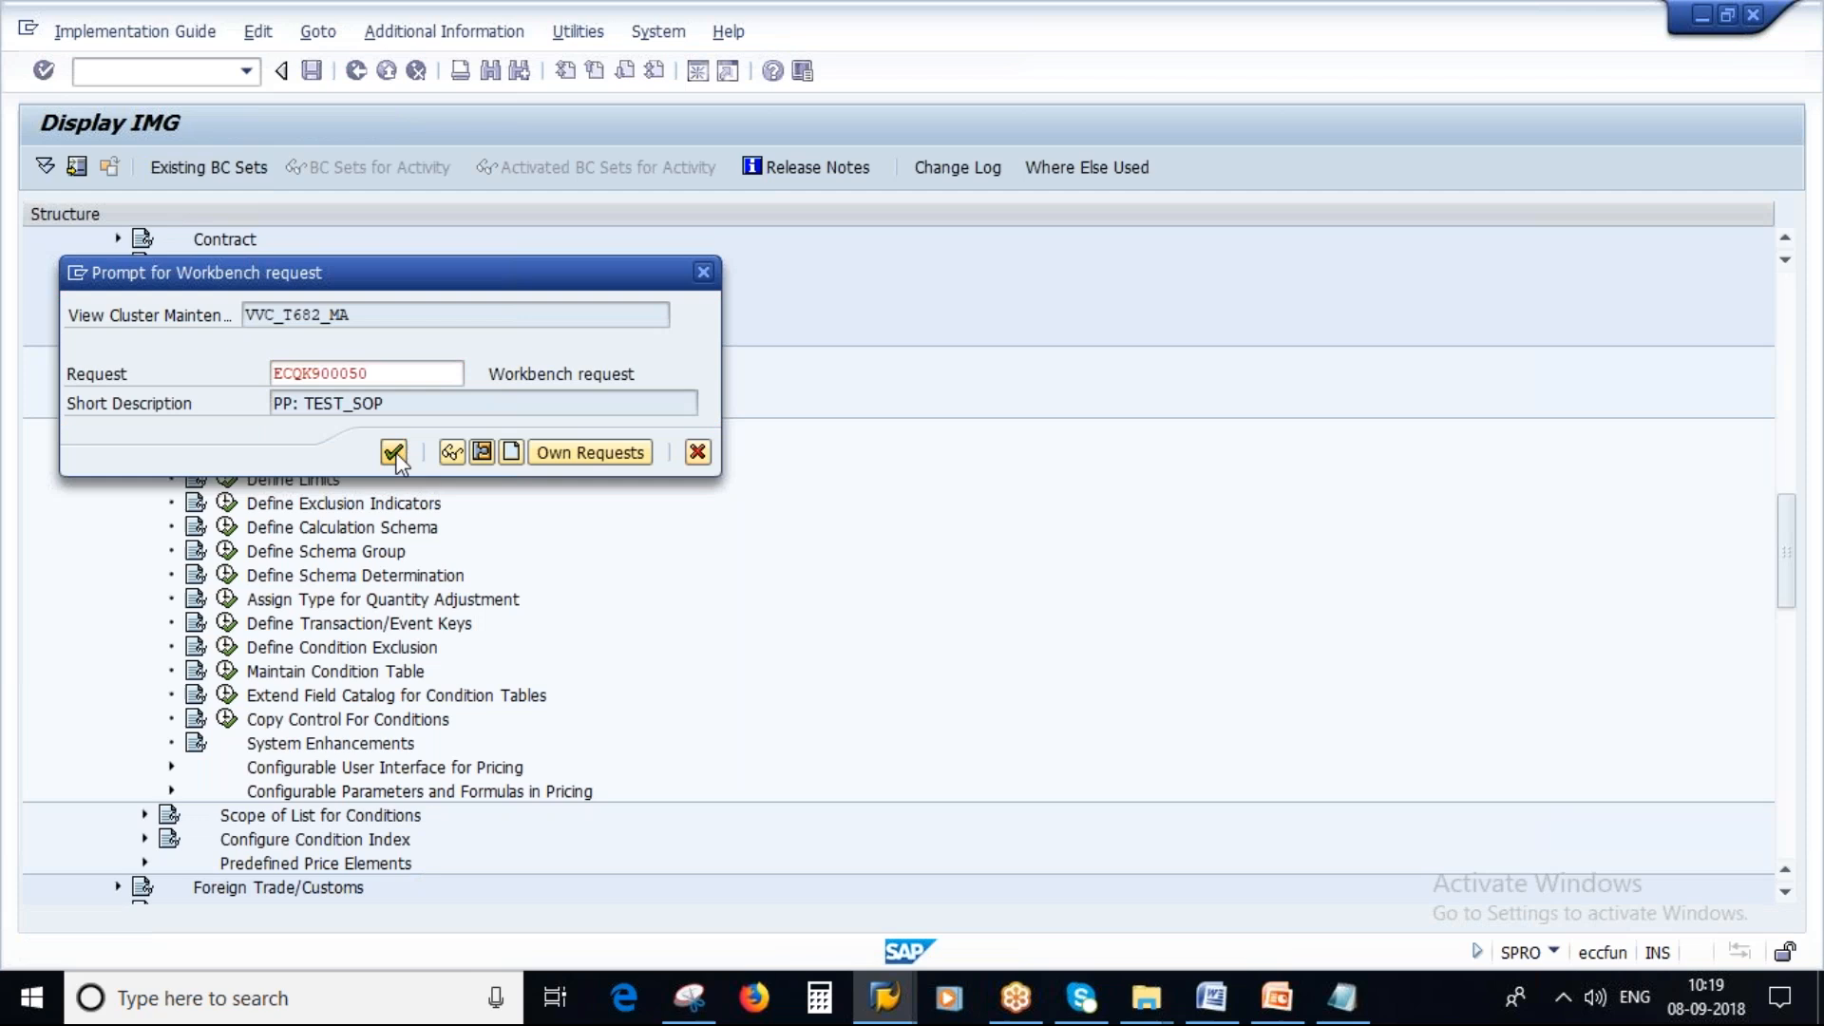
click(542, 746)
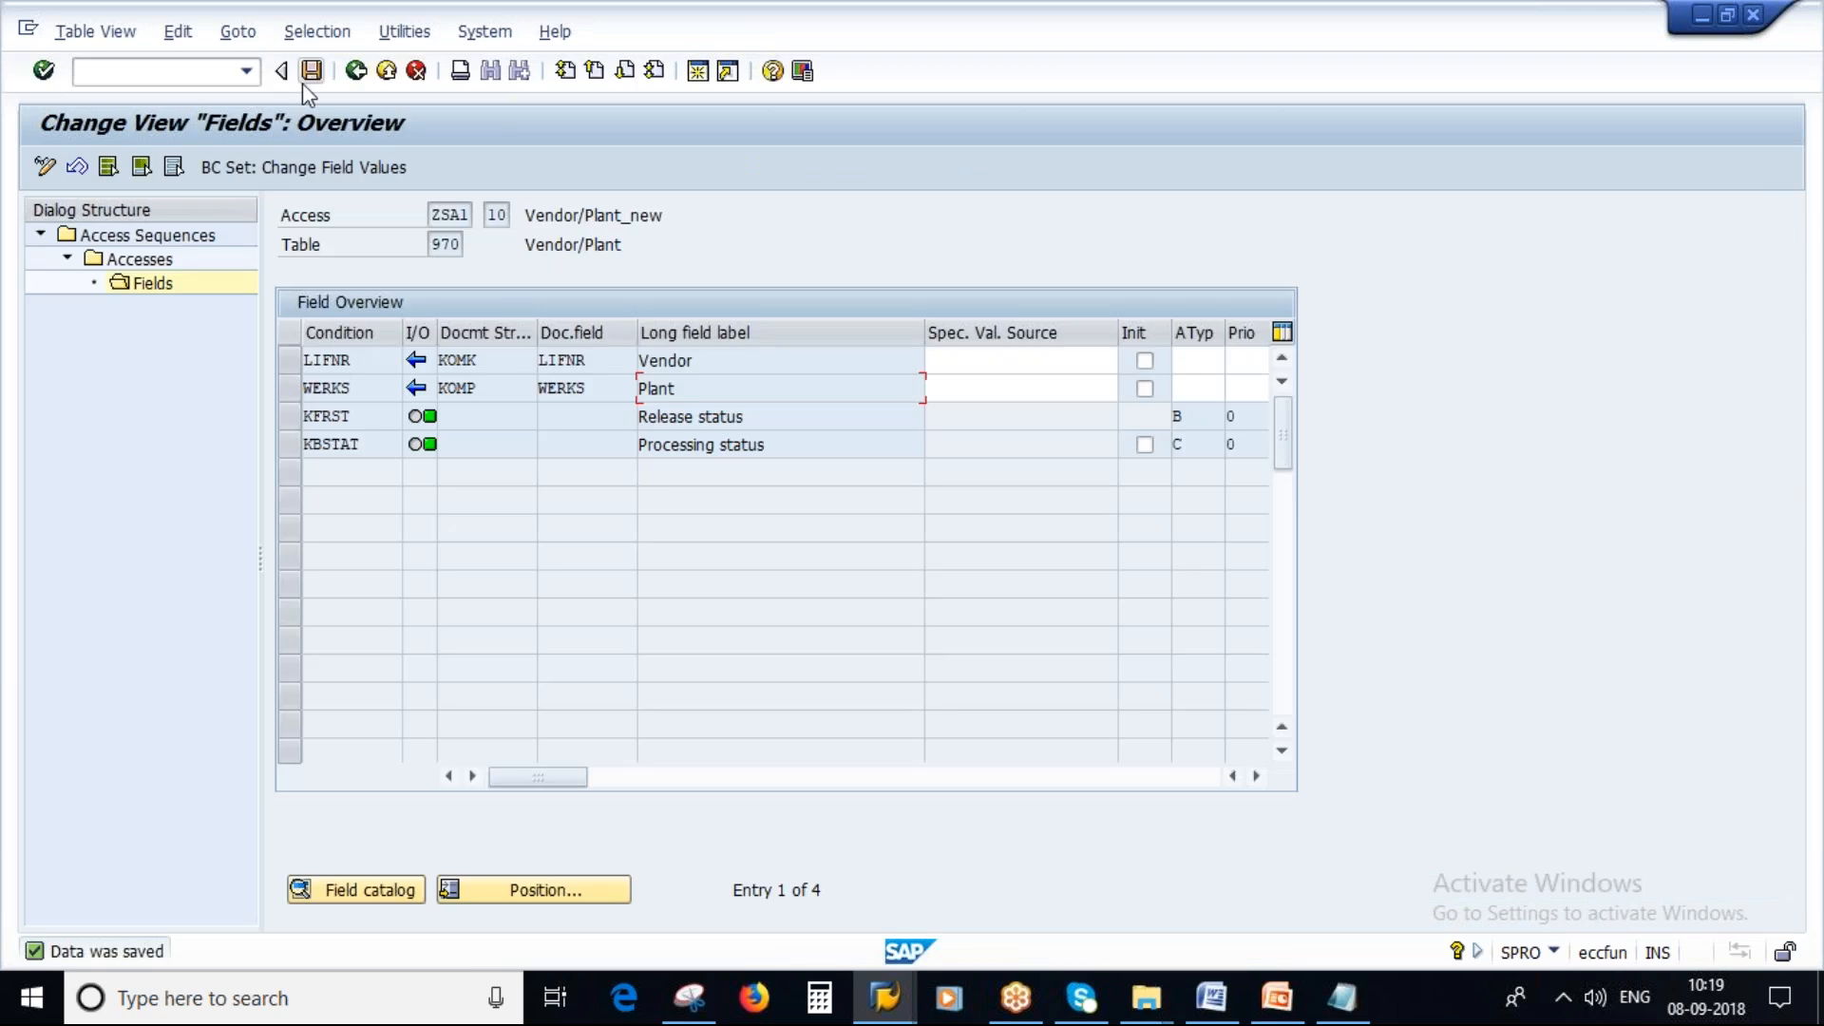
click(354, 75)
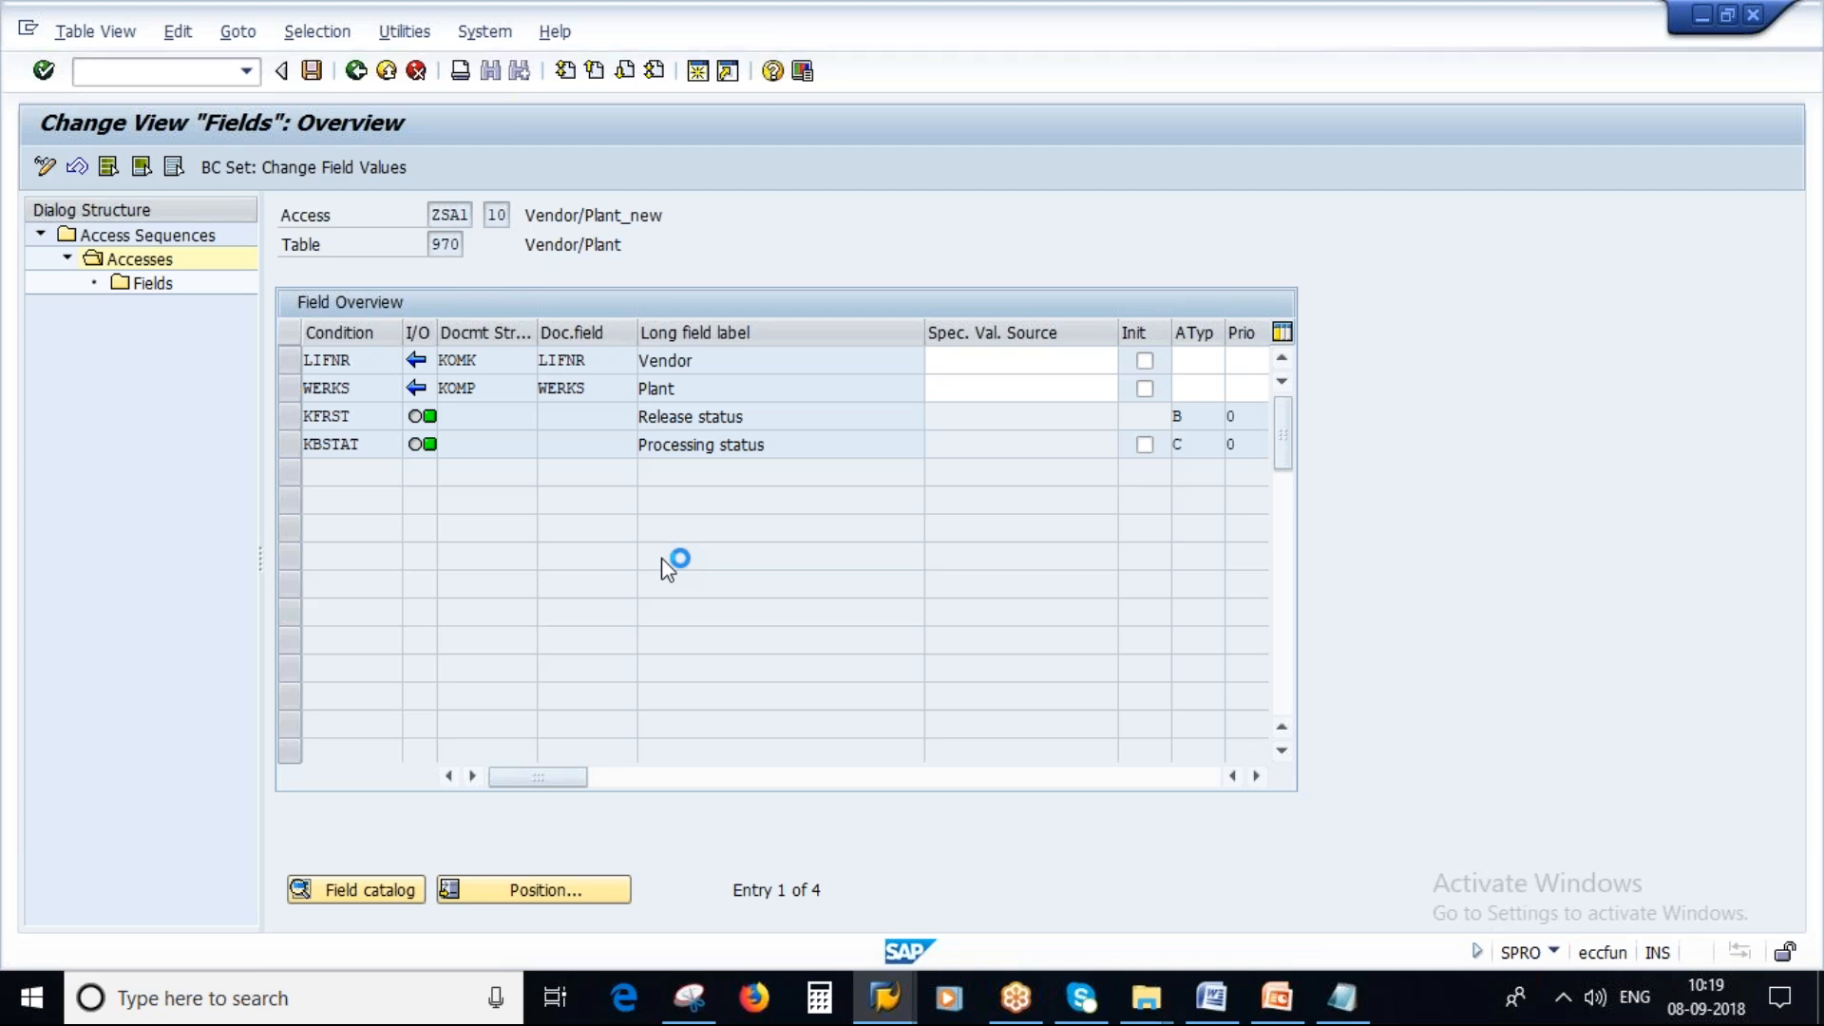
Return to the IMG and open the Define Condition Type activity under Define Price Determination Process.
click(348, 71)
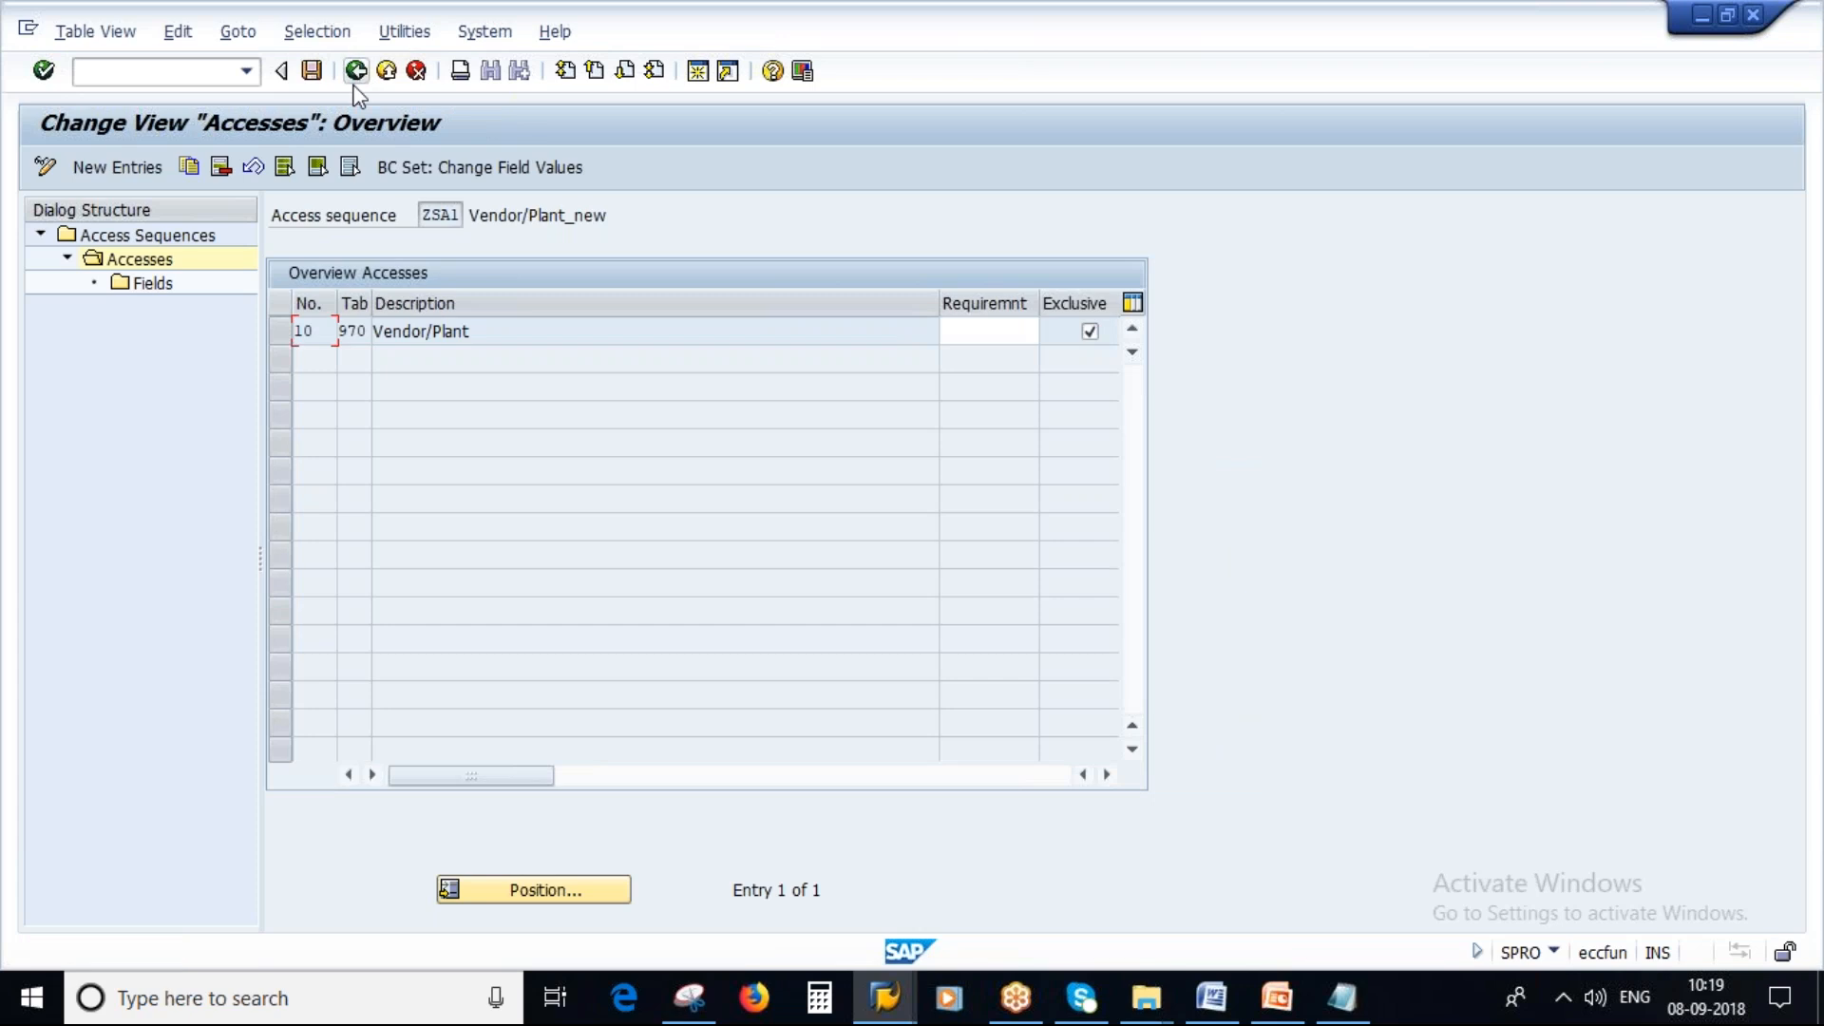
click(1341, 998)
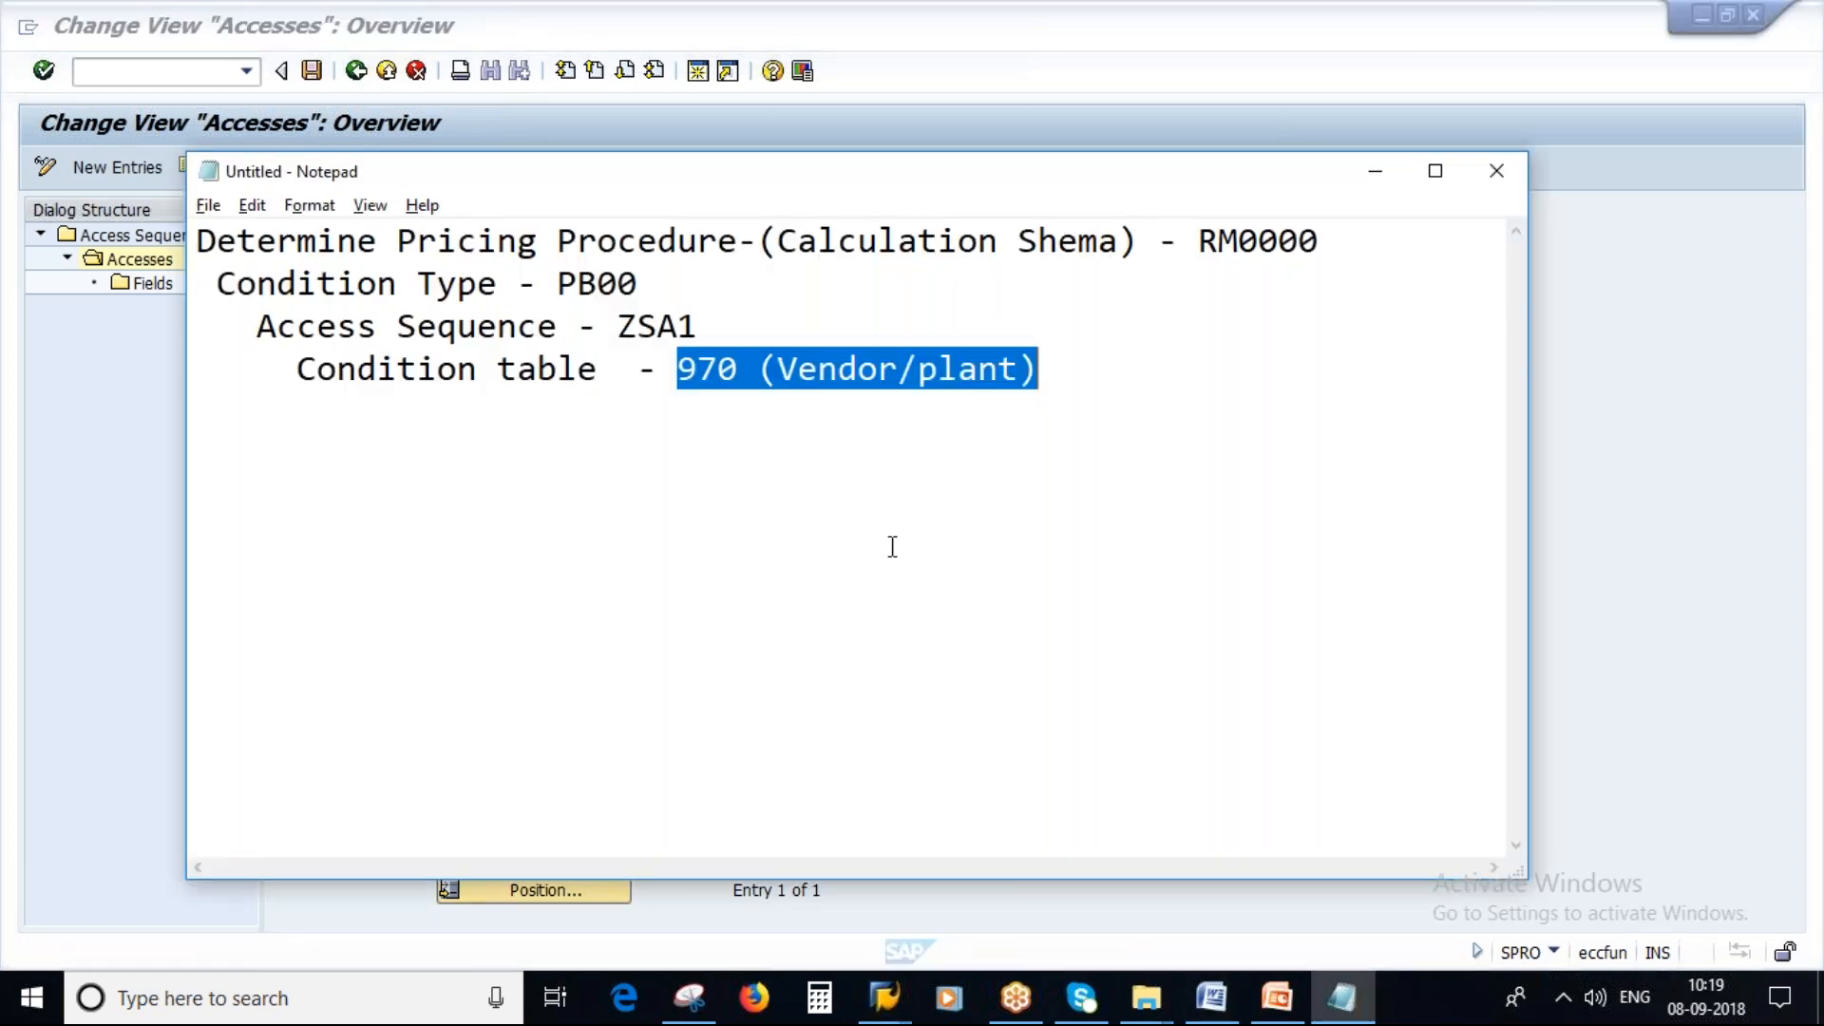
key(Up)
key(Up)
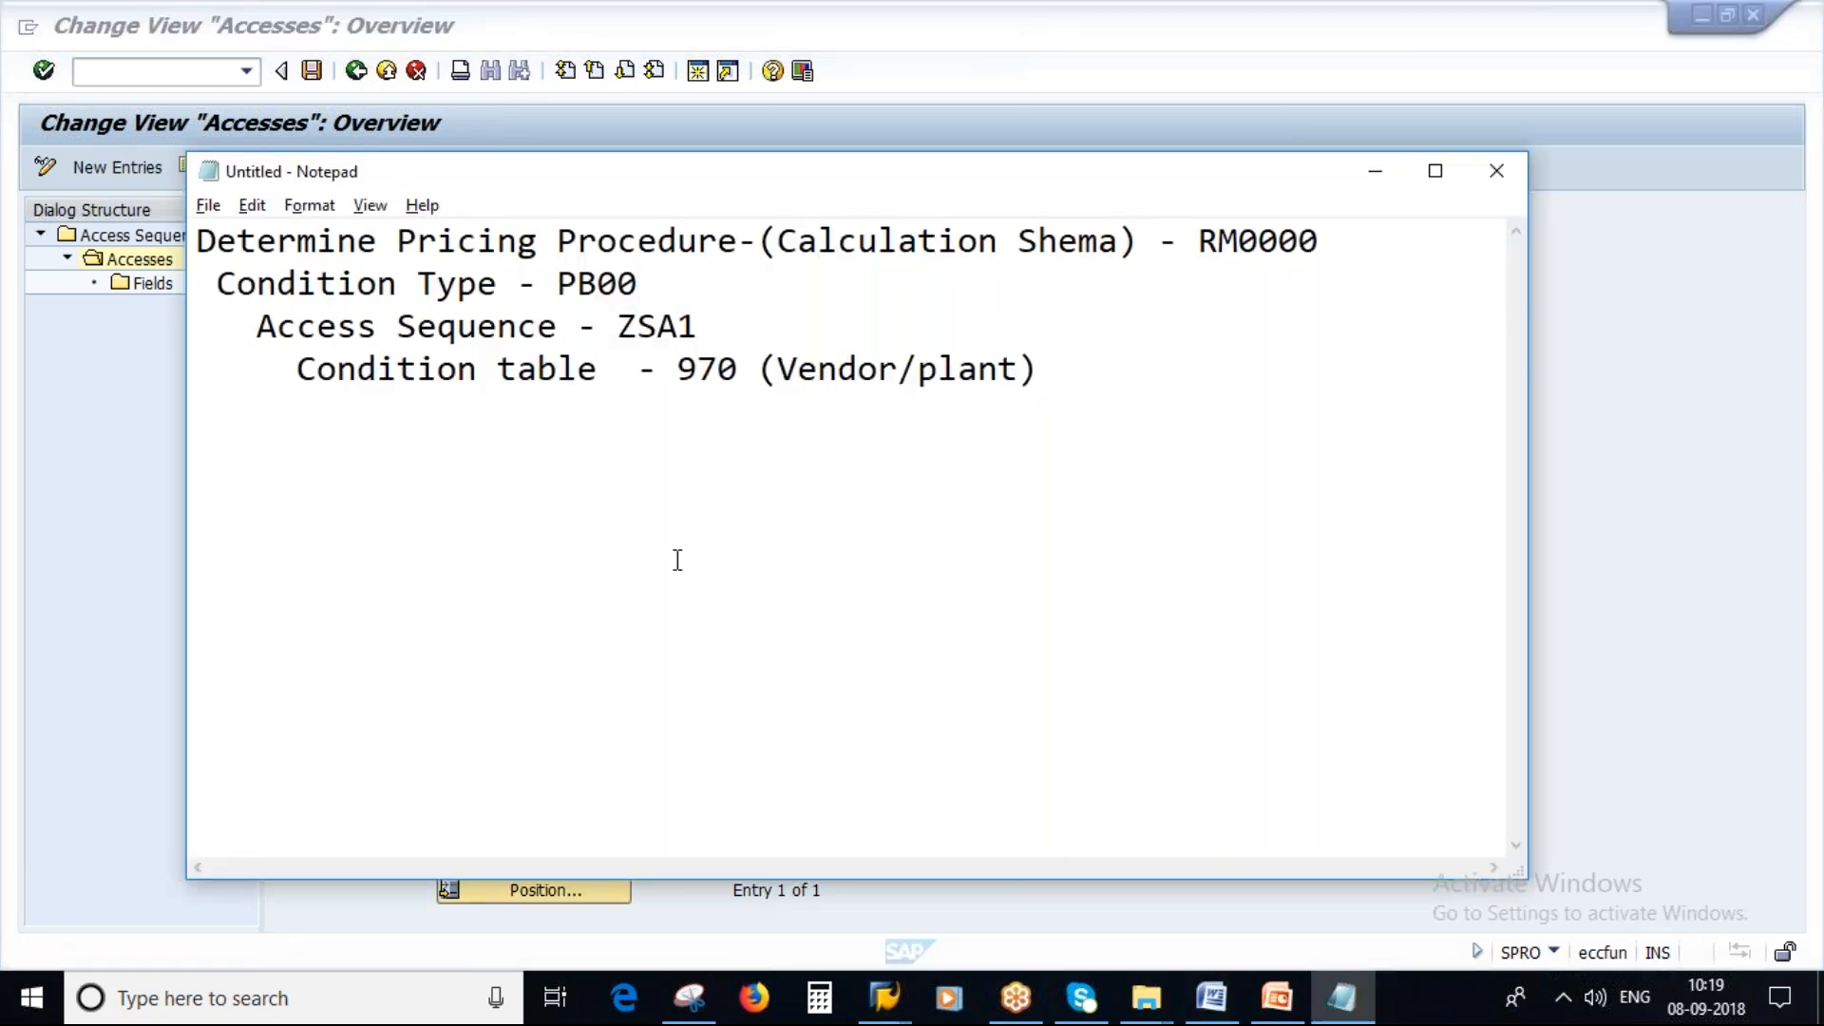
key(alt+Tab)
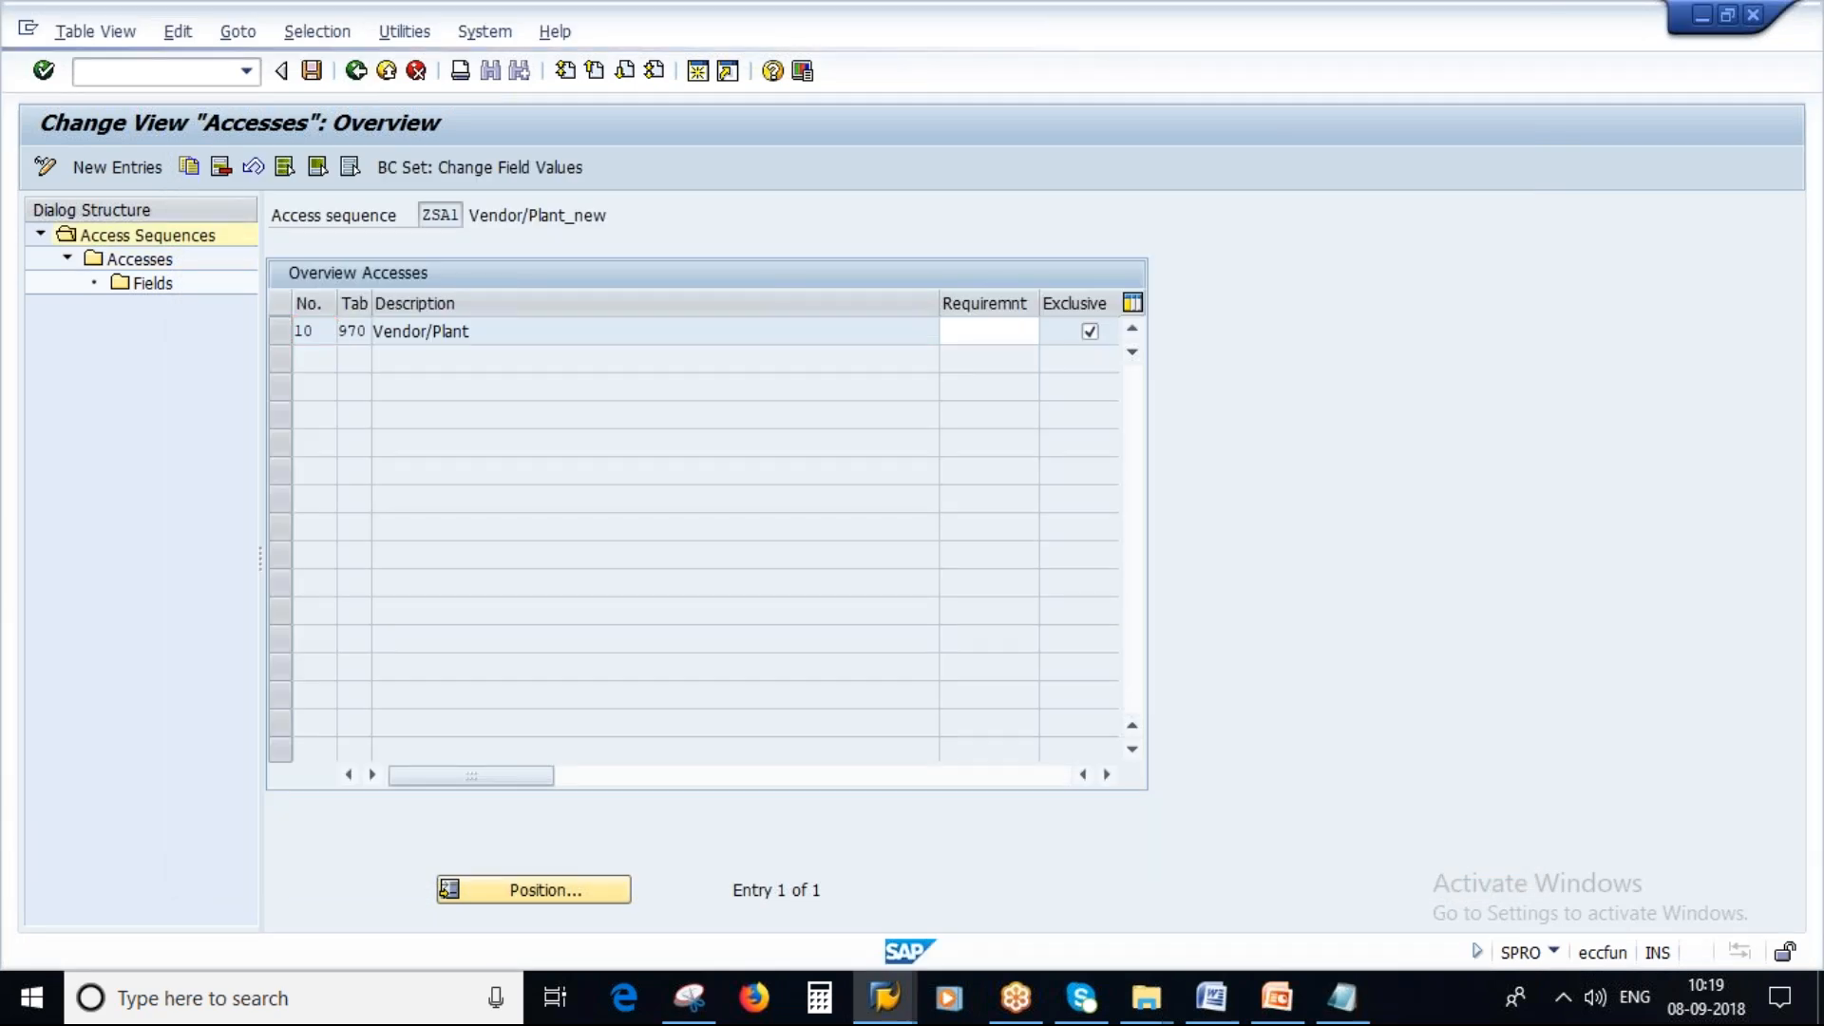
click(356, 73)
click(356, 72)
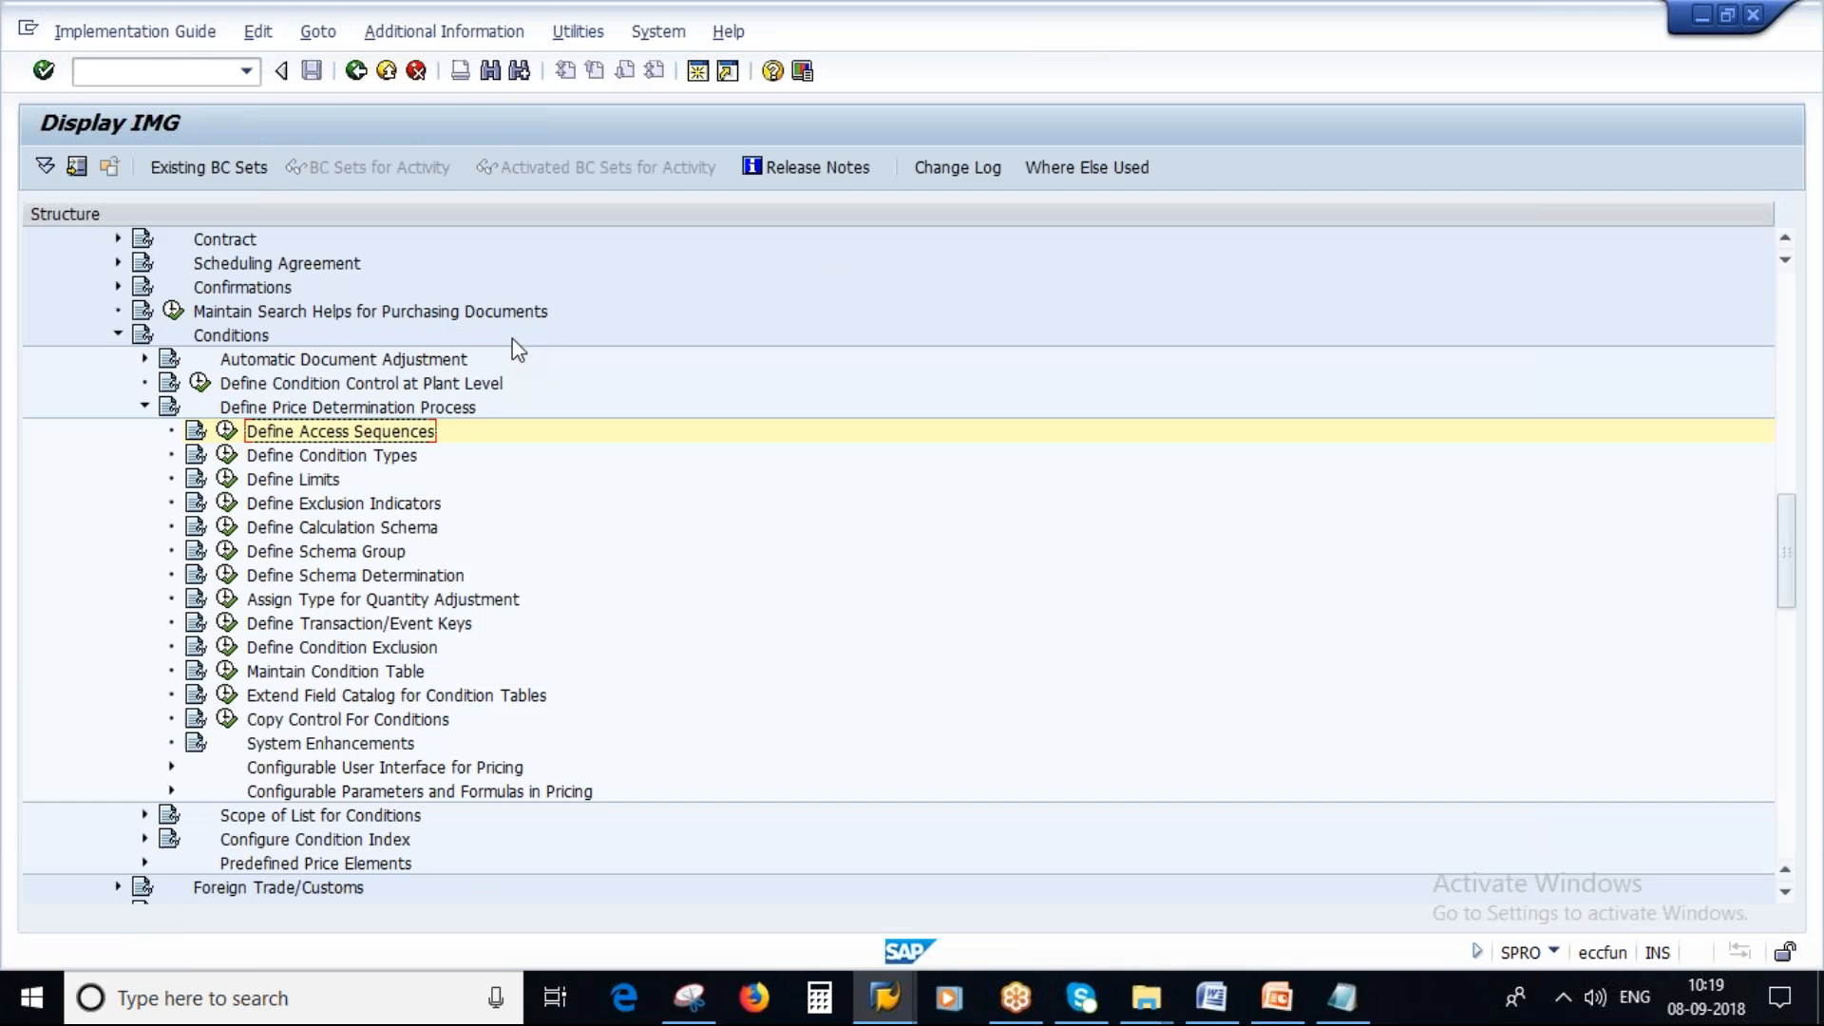
click(145, 408)
click(145, 408)
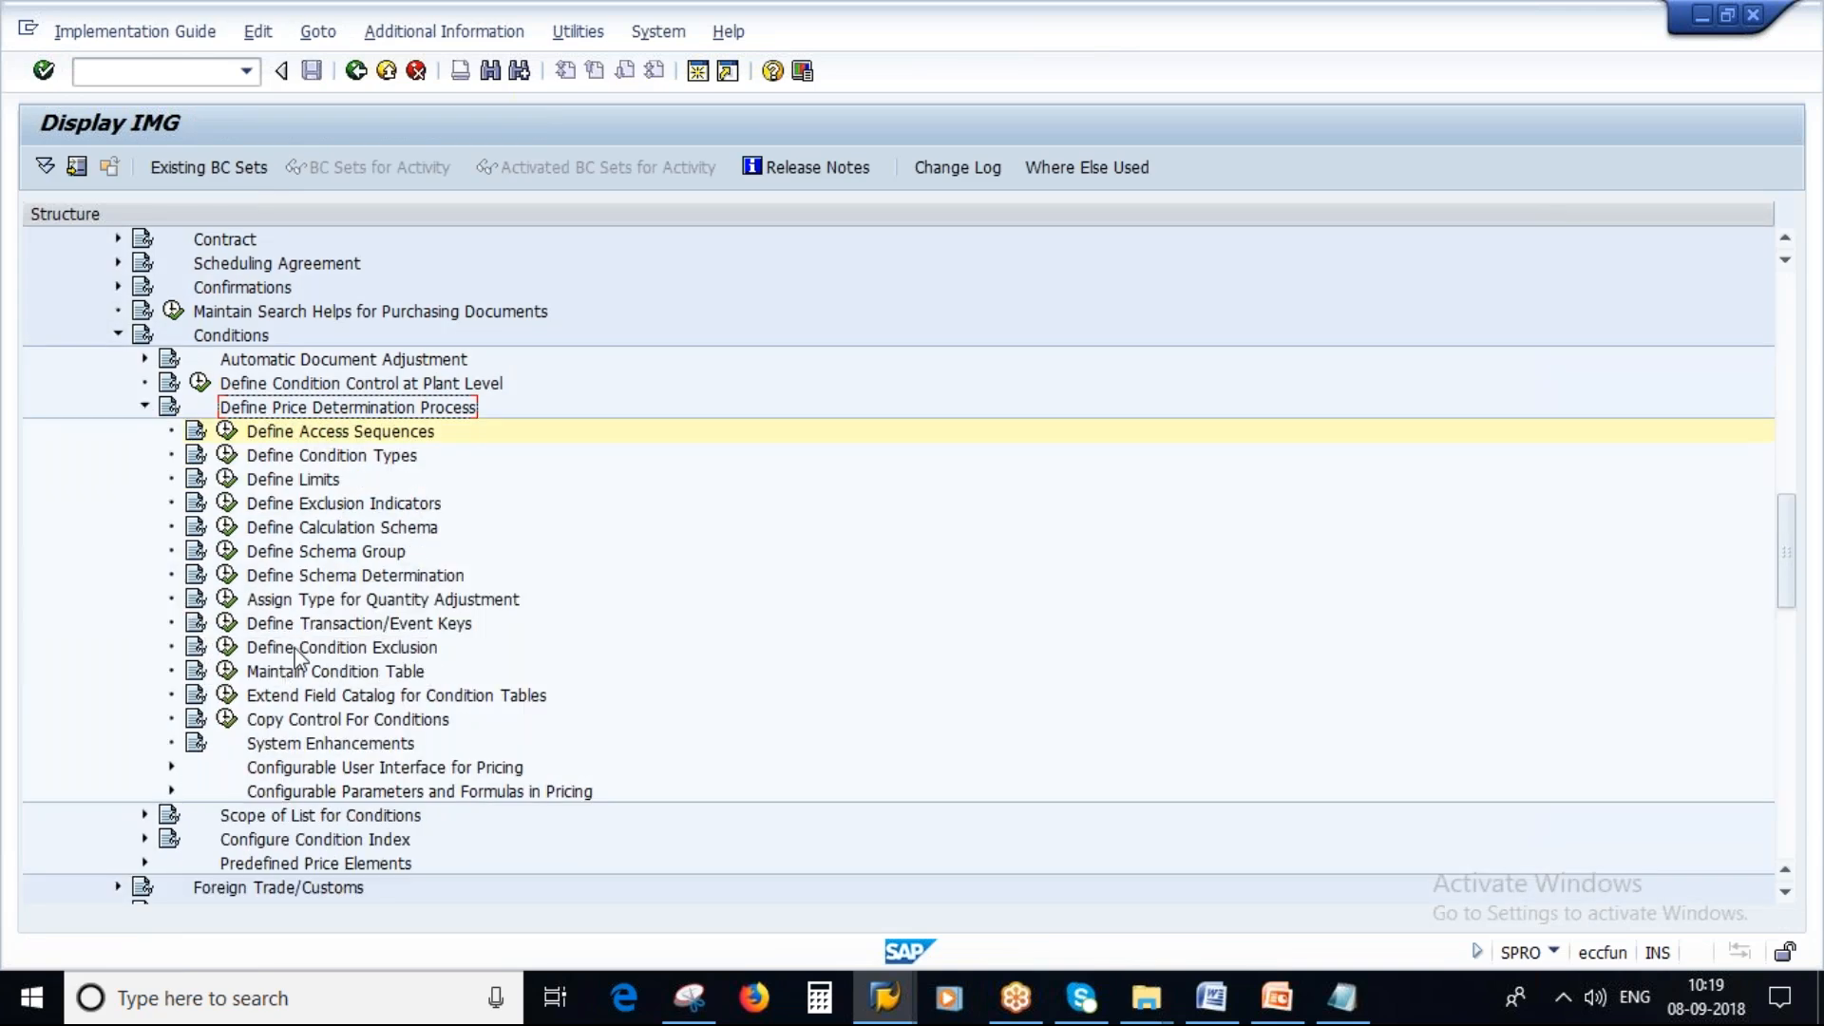
click(228, 457)
click(228, 457)
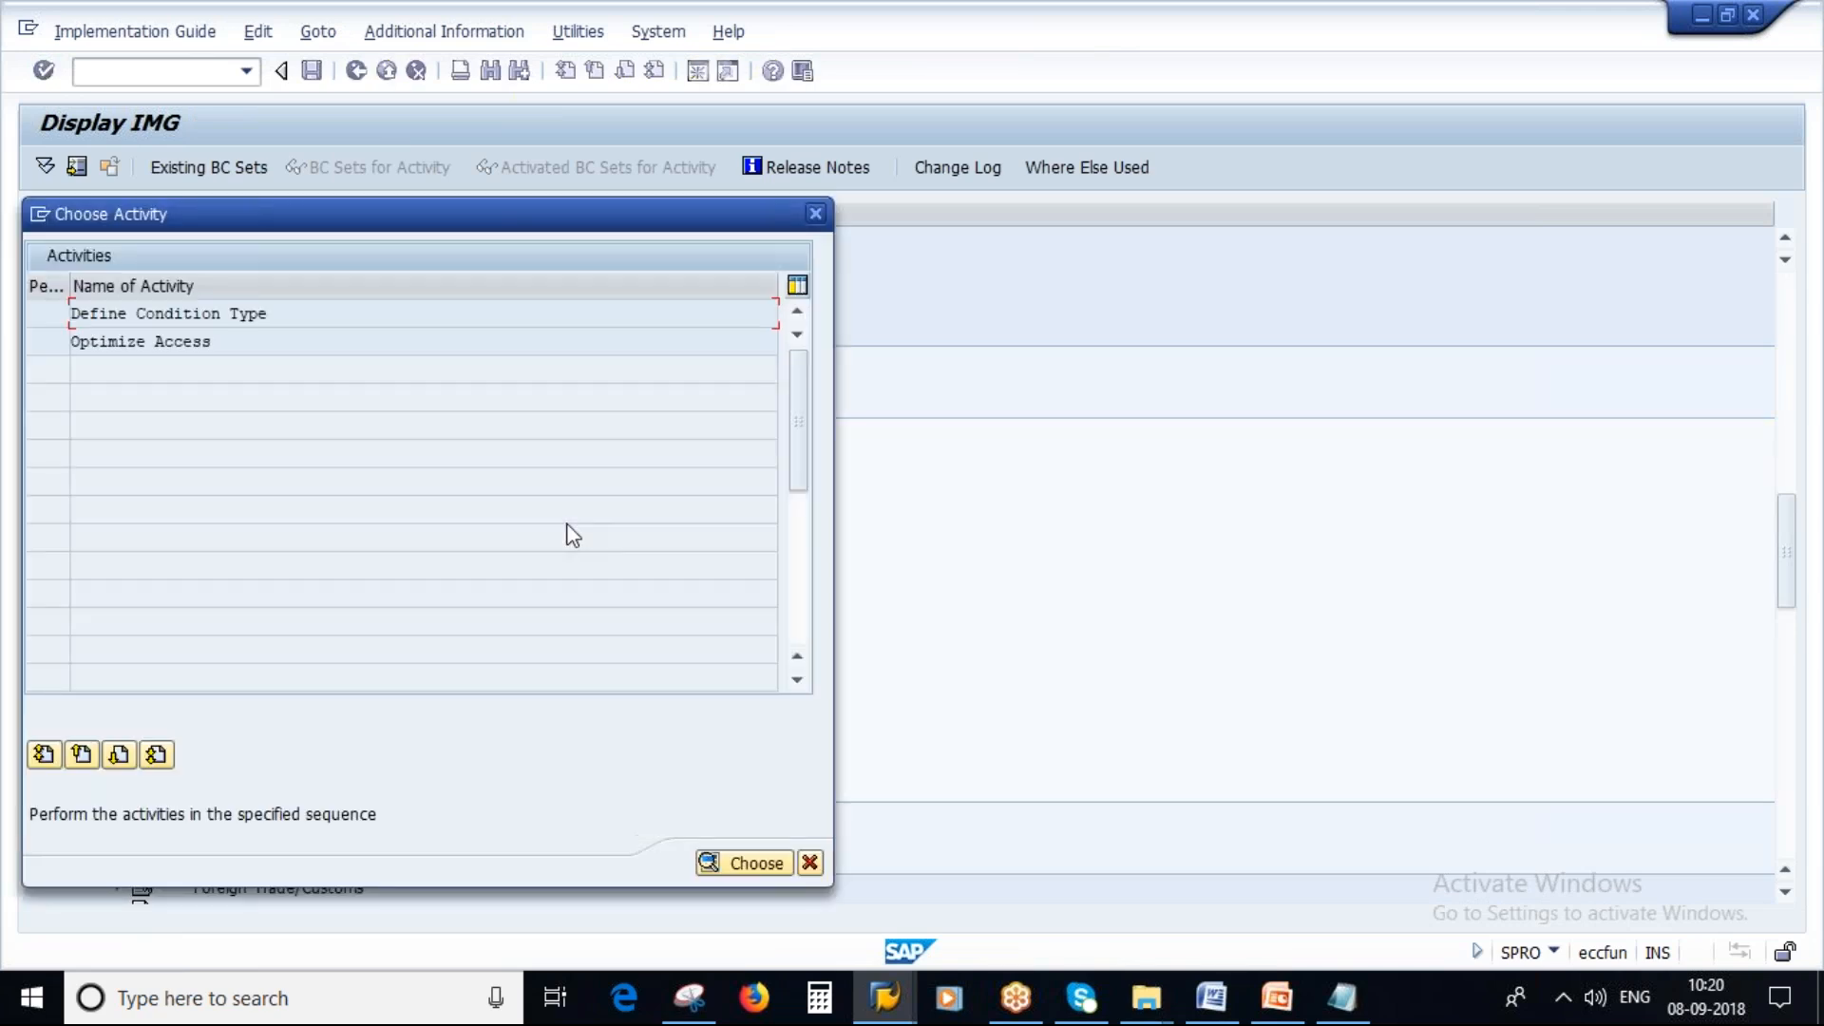
double_click(228, 314)
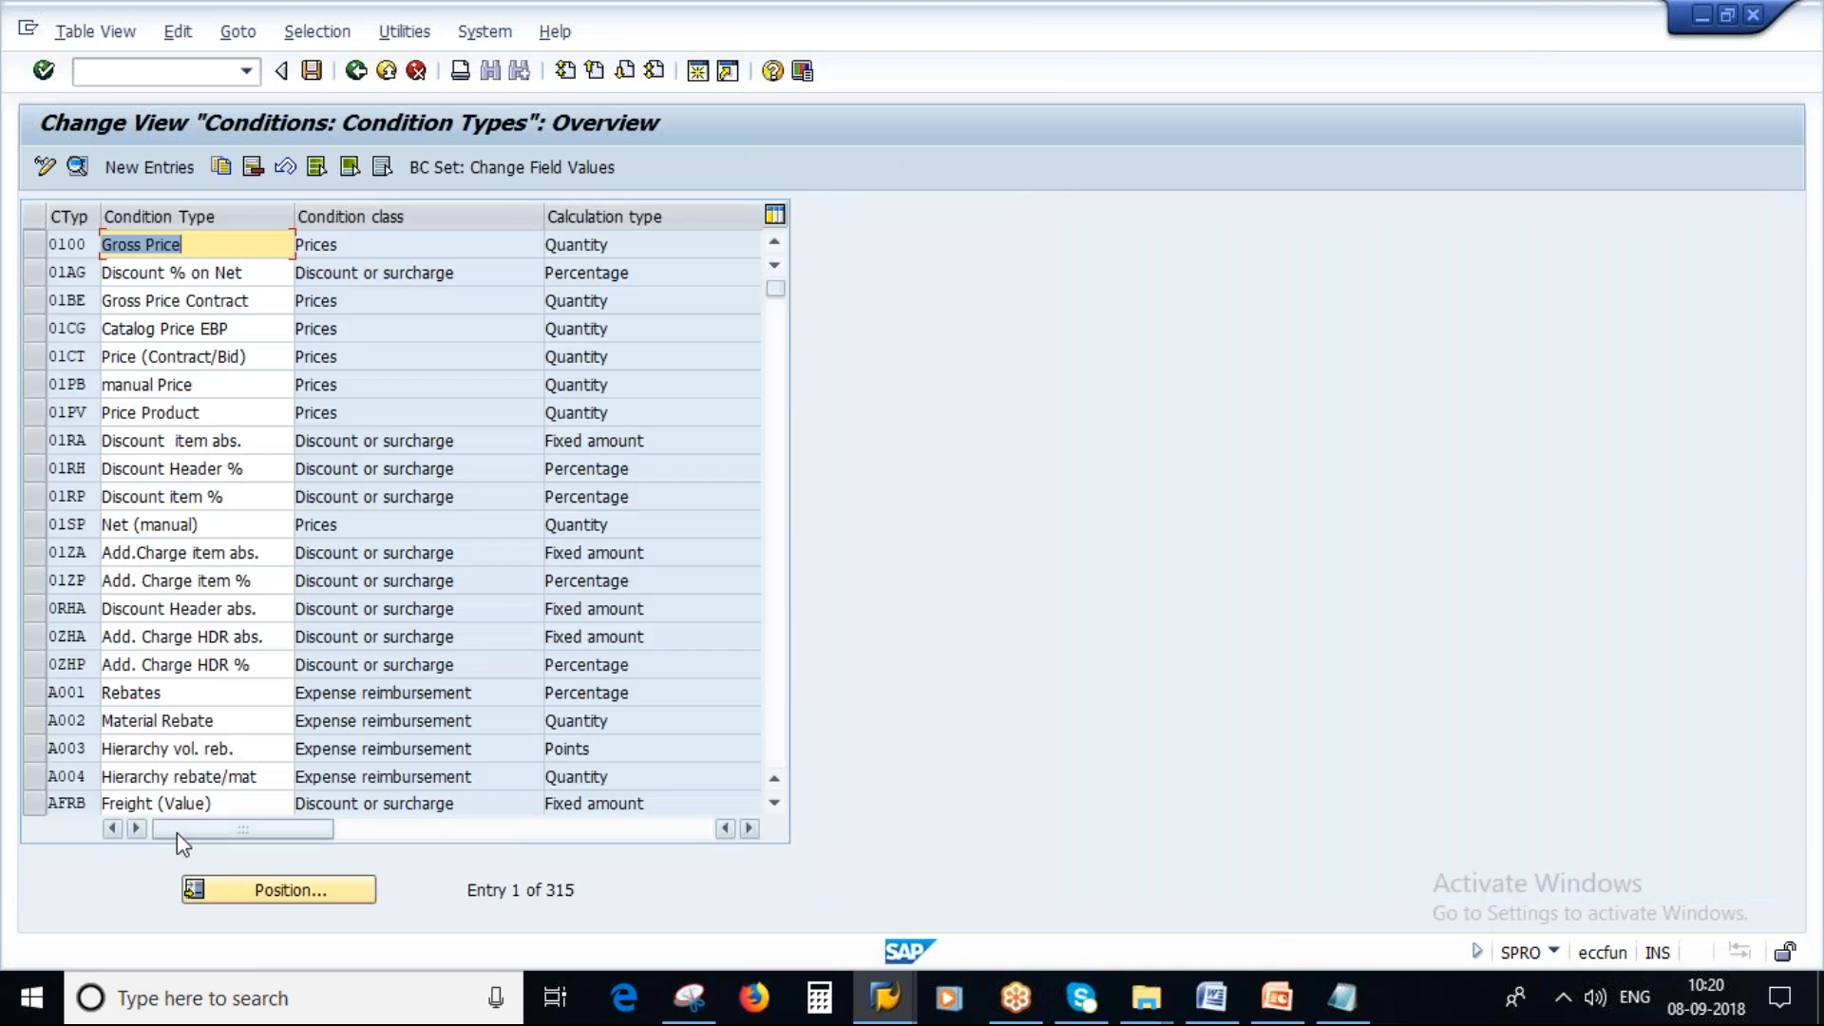
Position the condition type list on PB00, select it and copy it as a new entry.
scroll(174, 682, down, 1)
scroll(174, 682, up, 1)
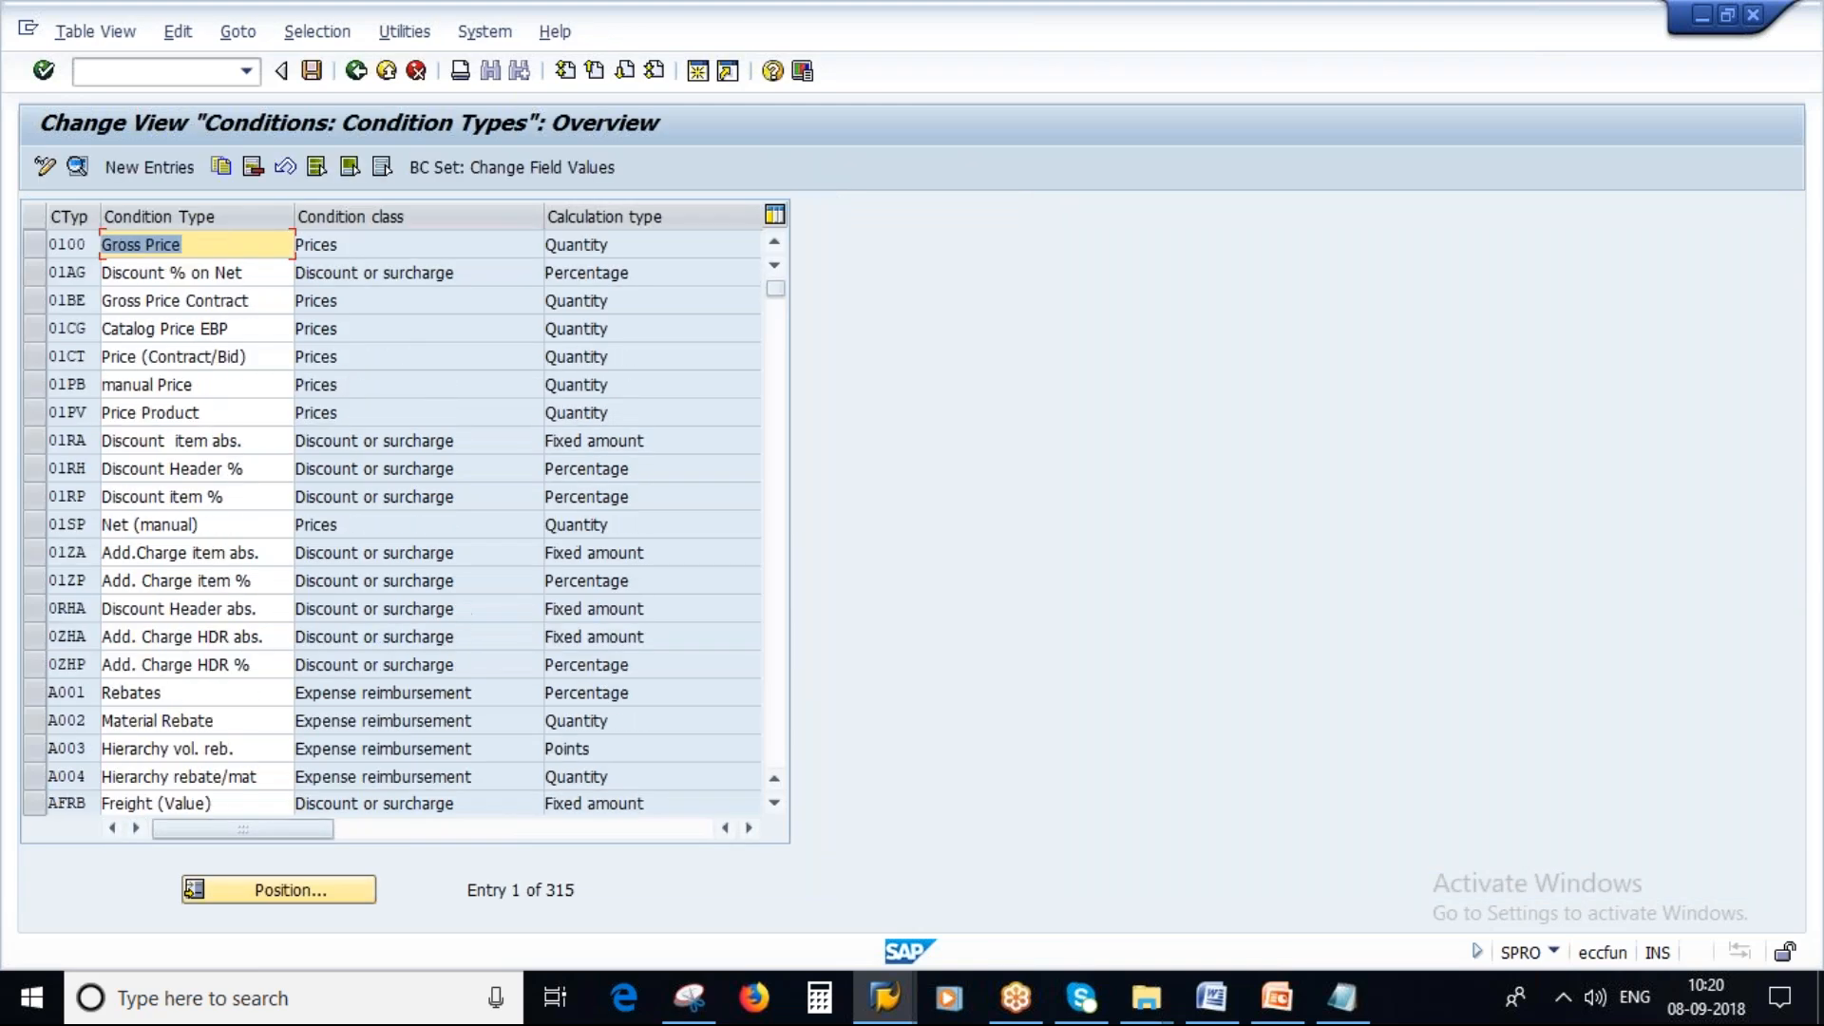
click(265, 888)
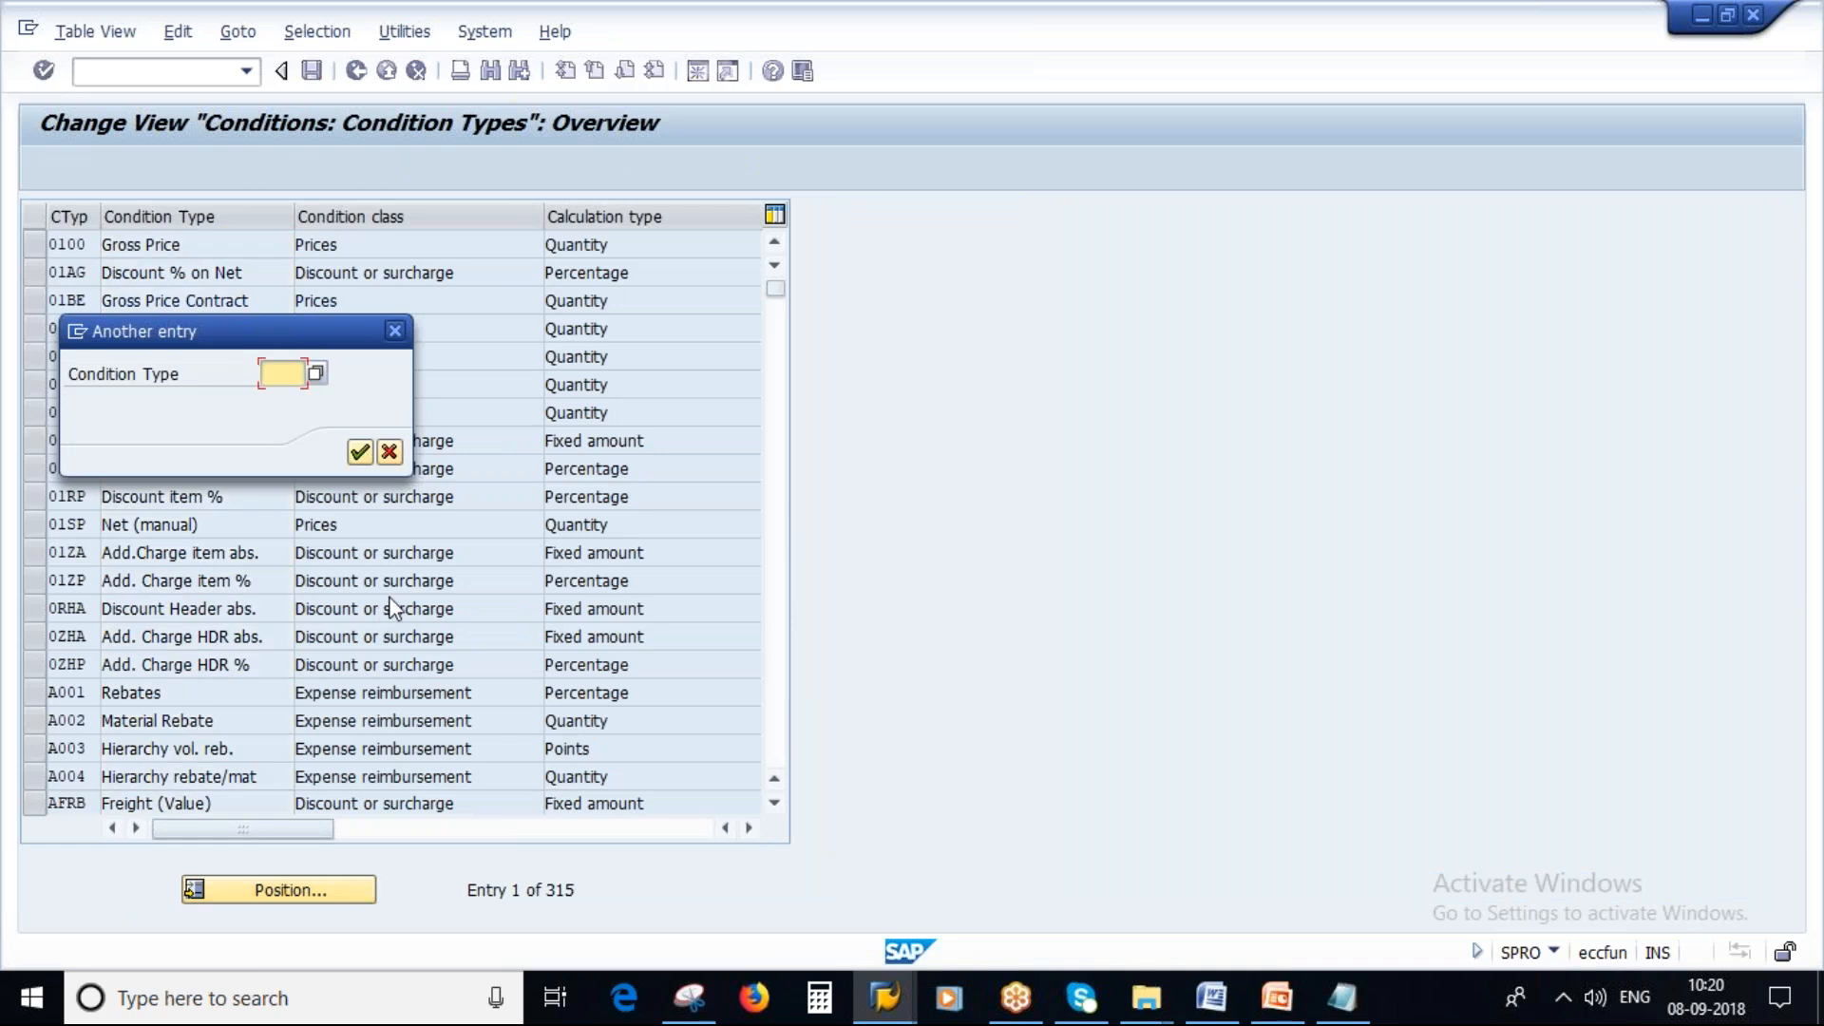
key(Caps_Lock)
text(PB00)
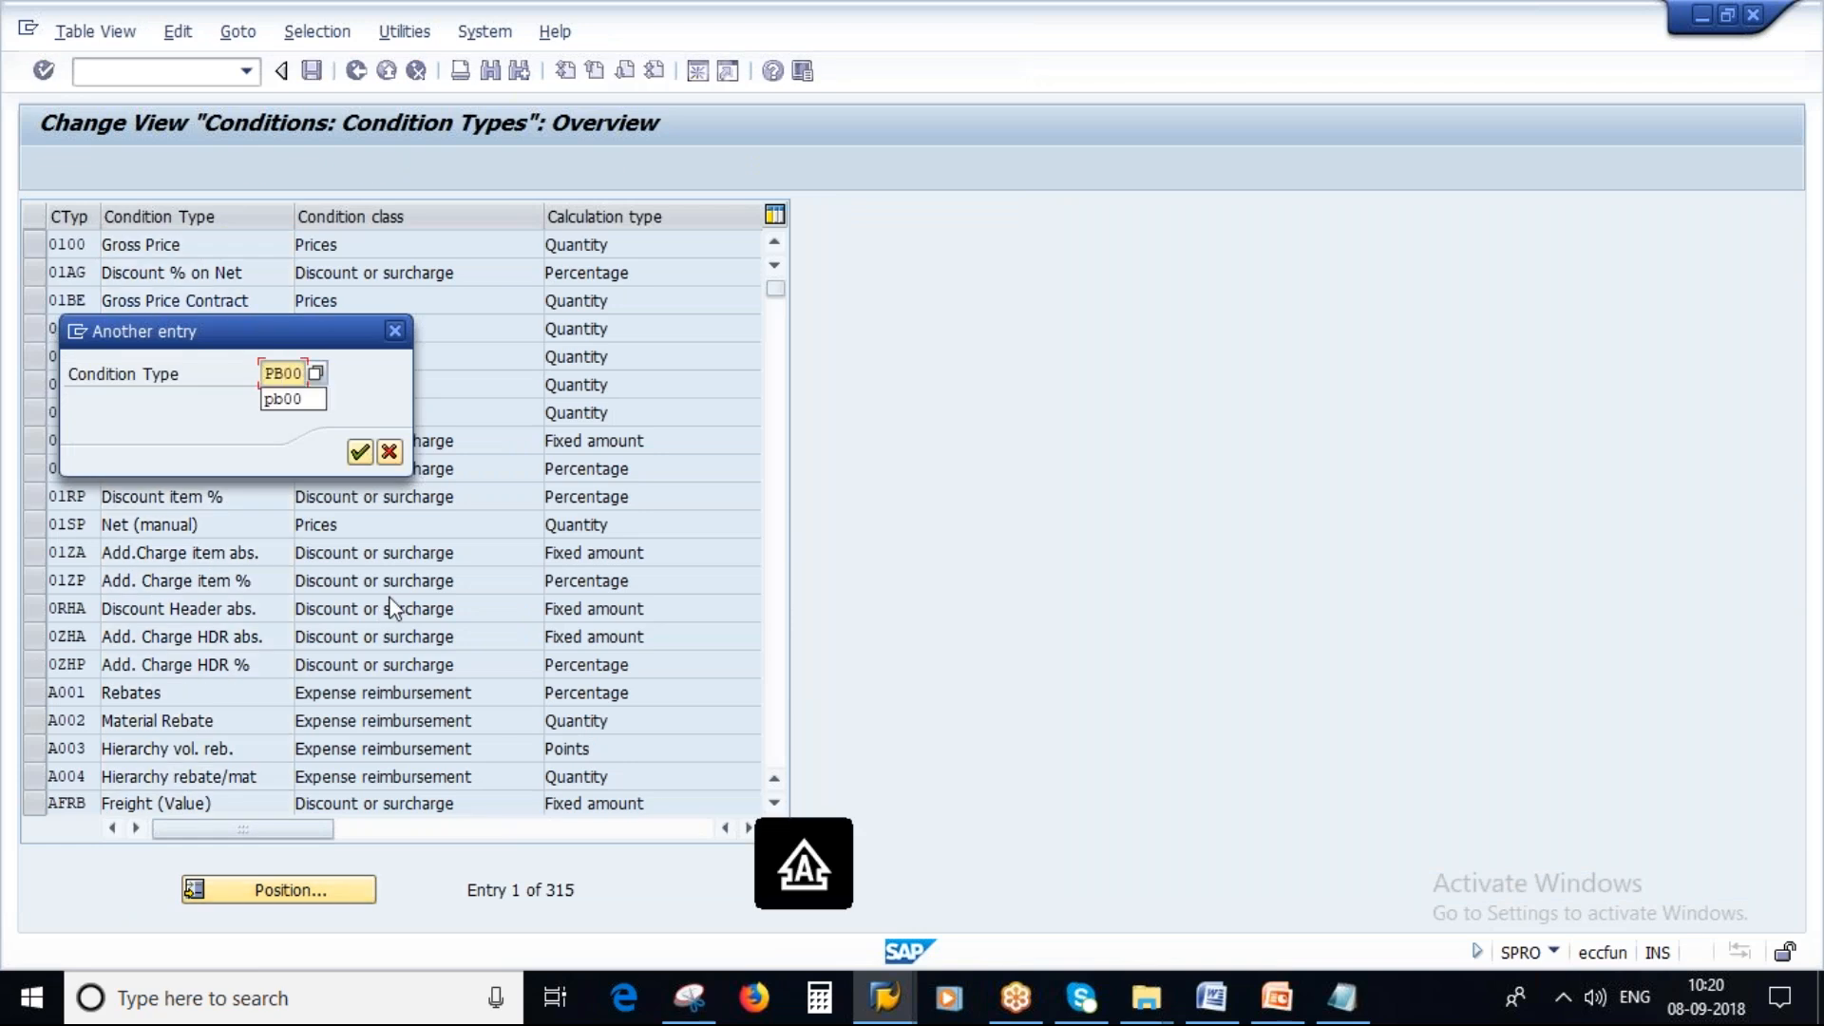
click(361, 453)
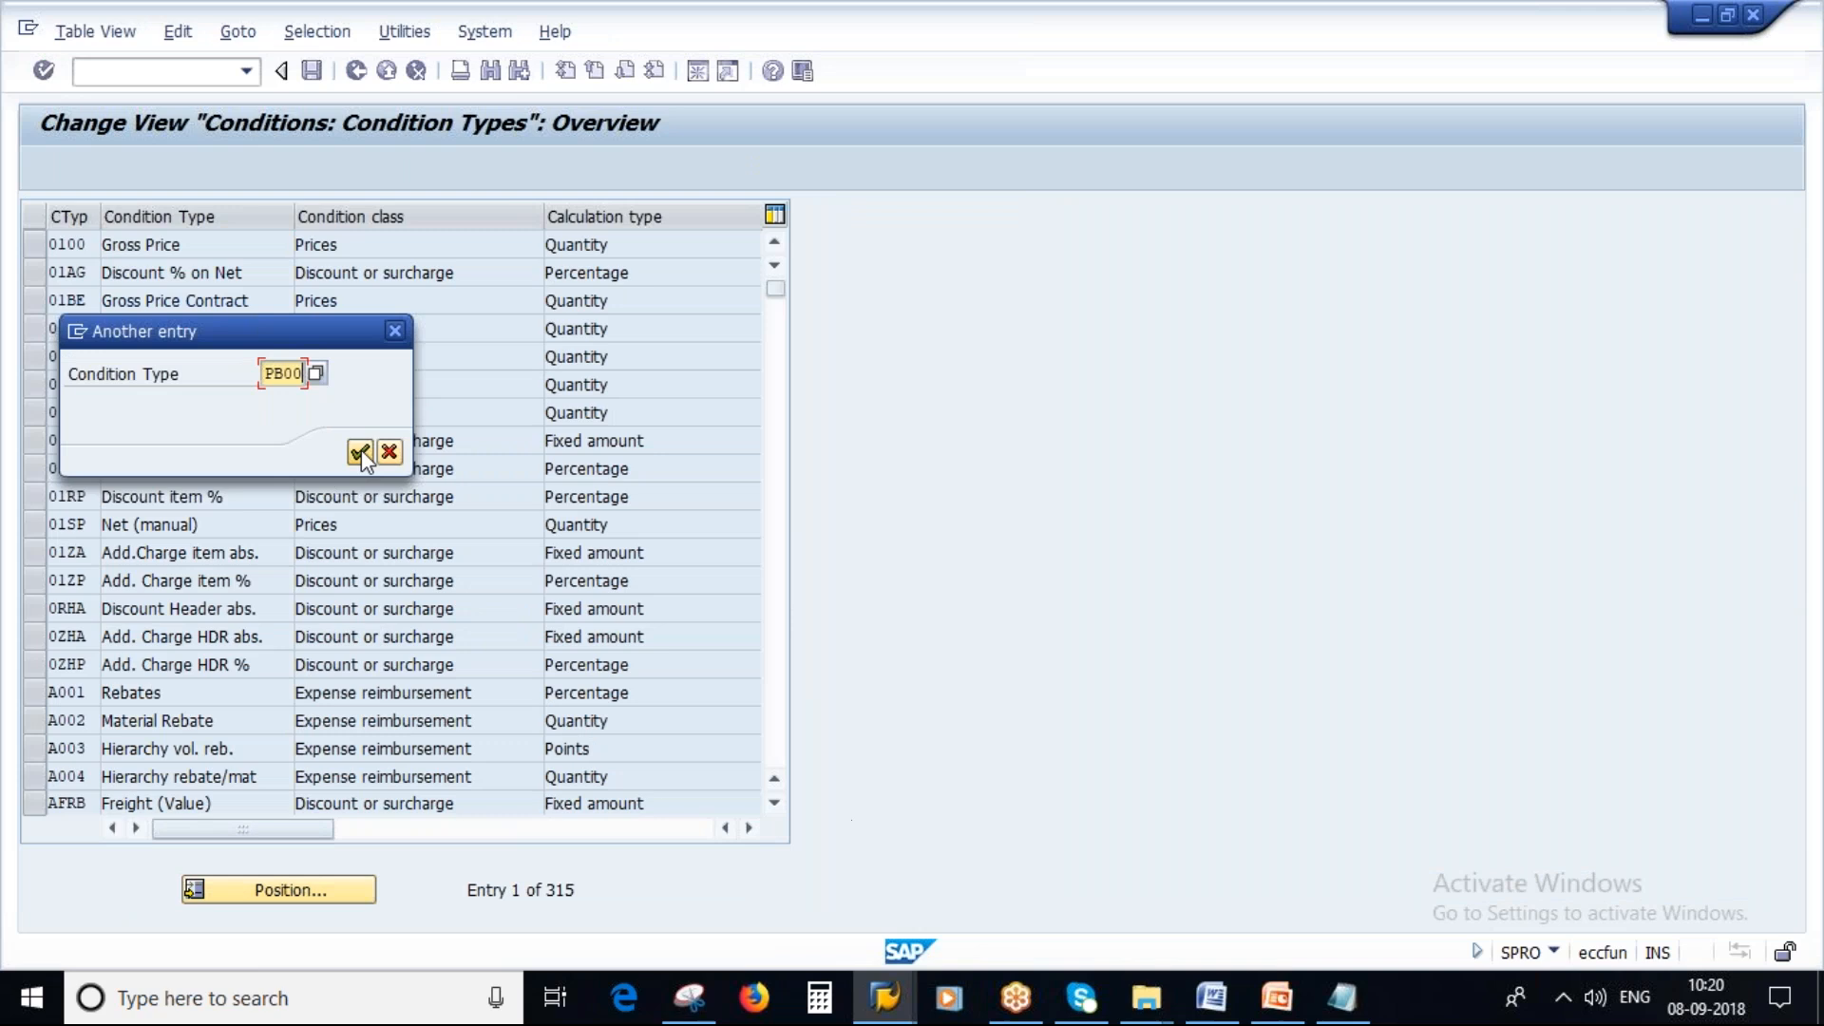
click(32, 246)
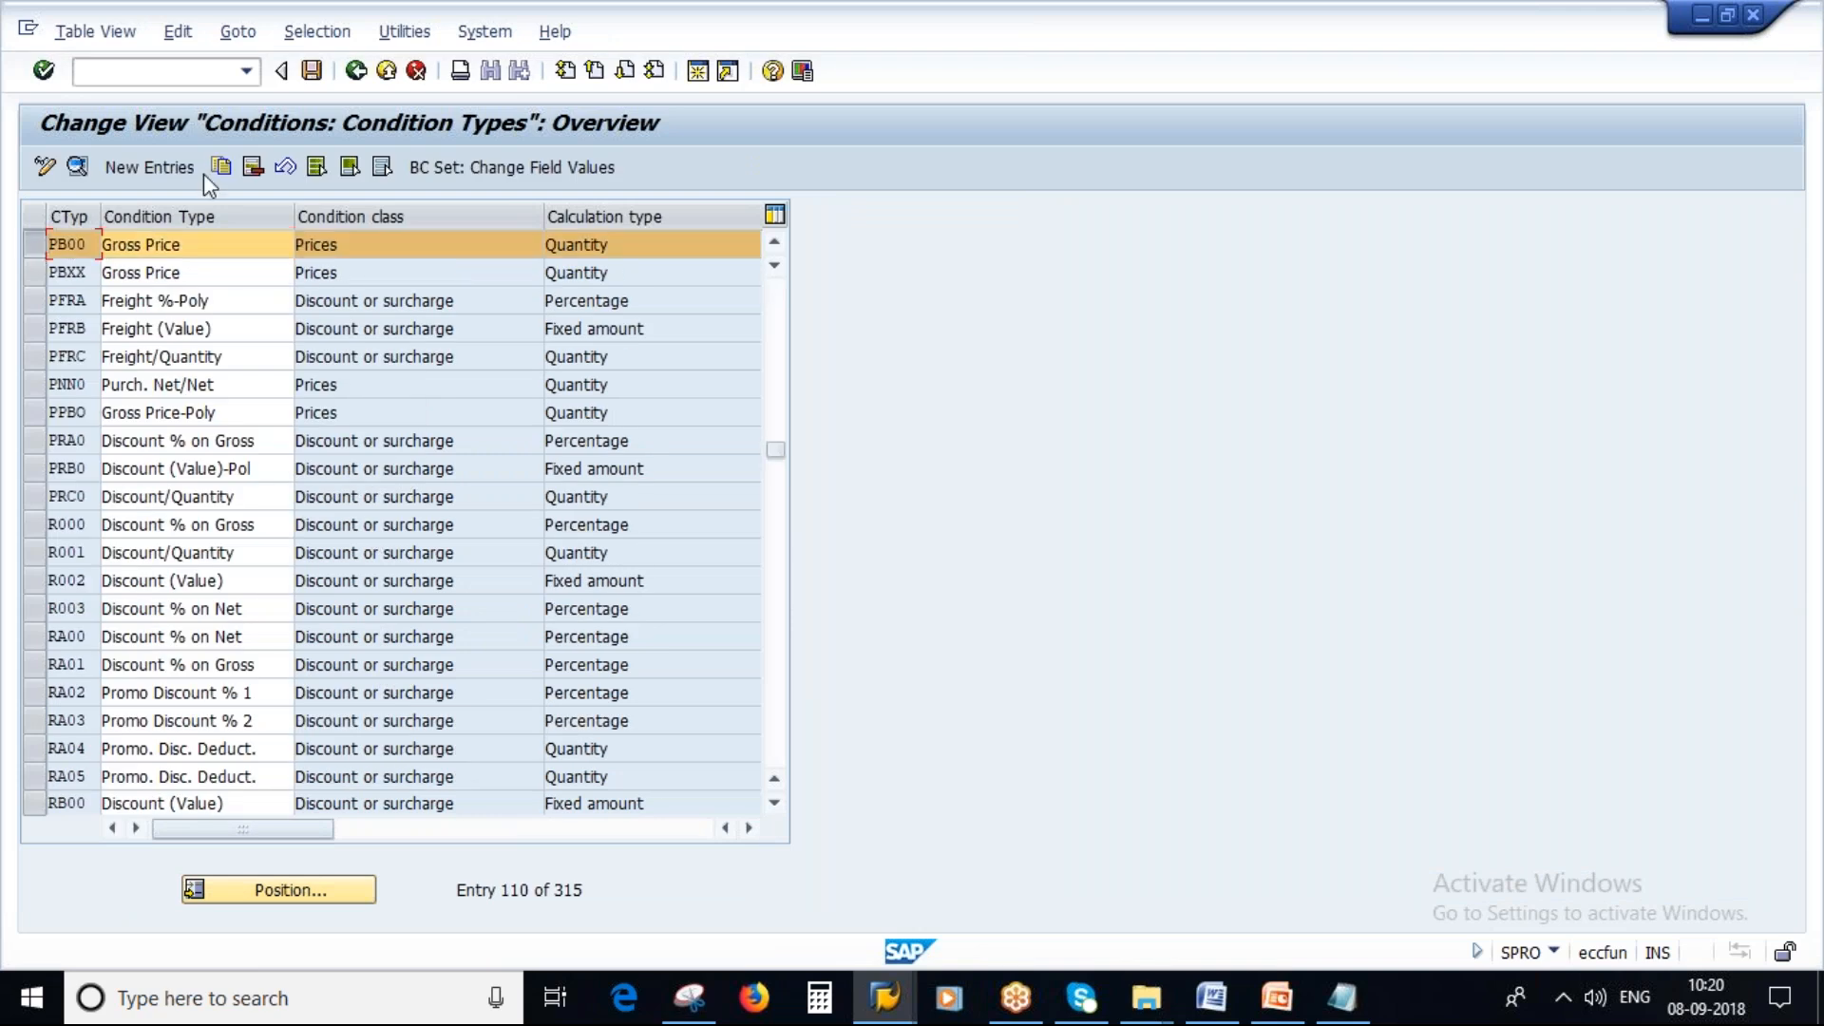
click(220, 169)
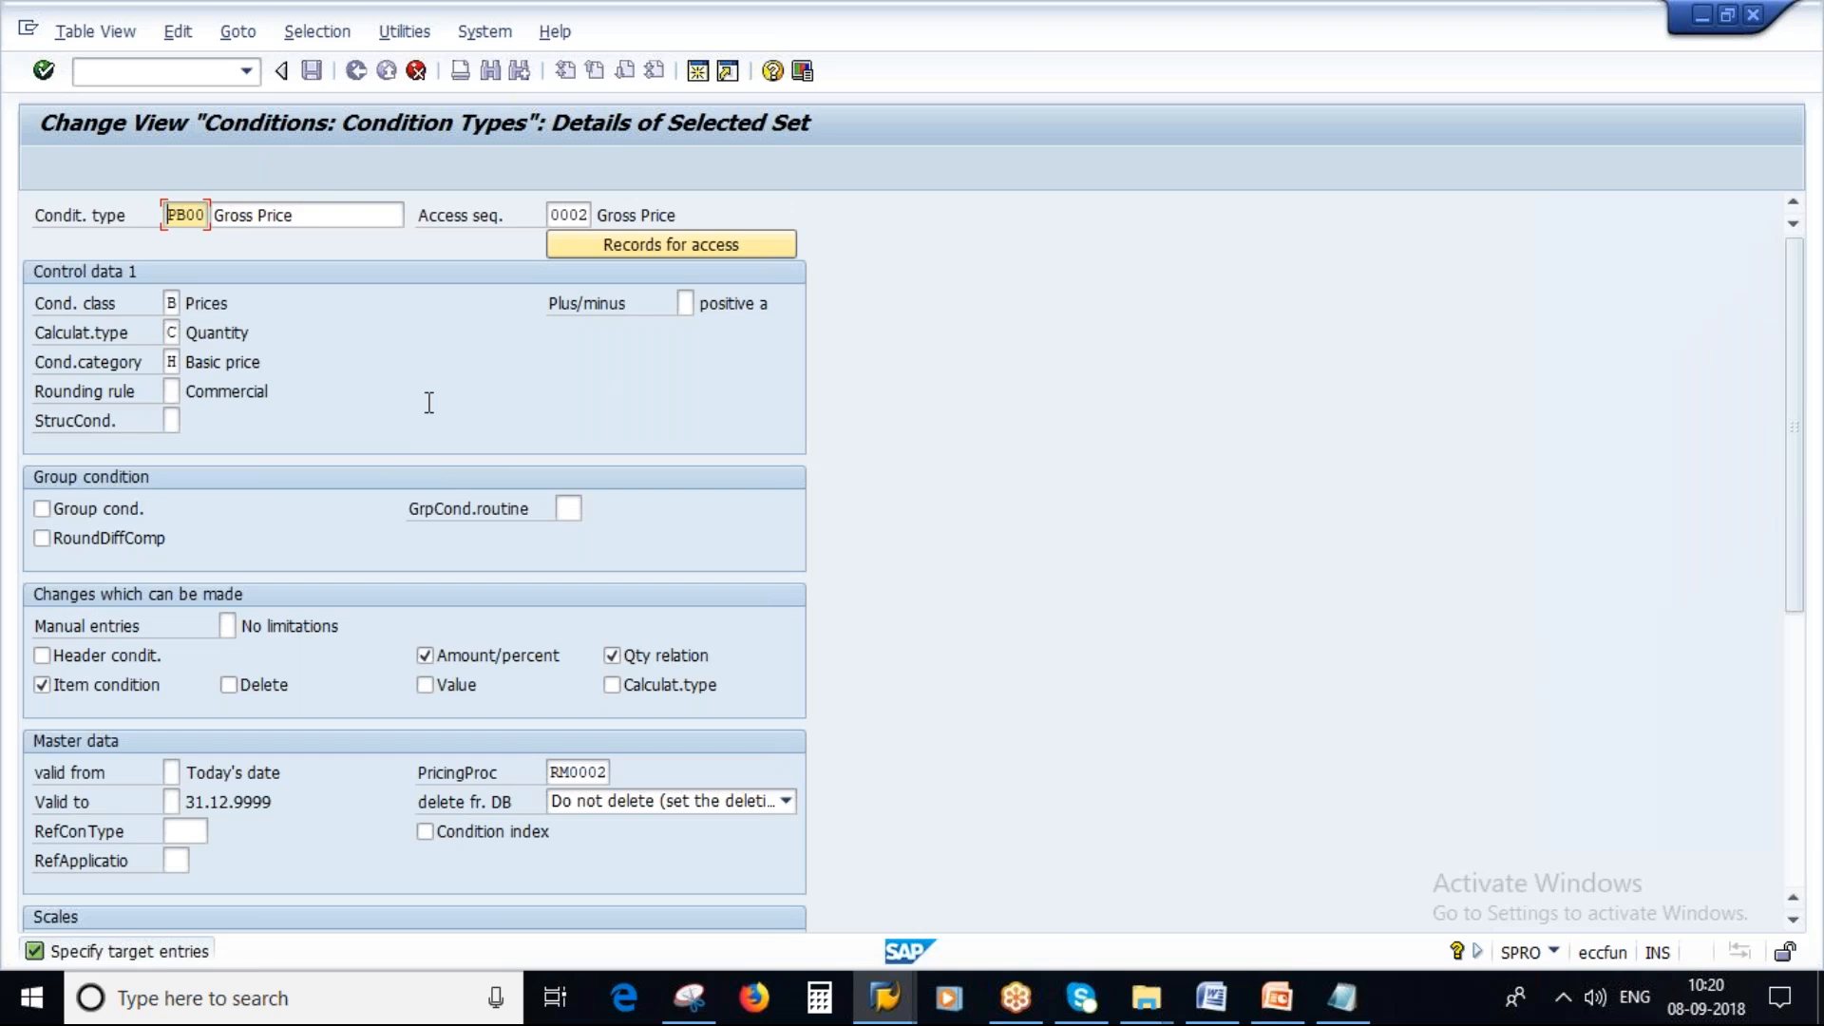
Name the copied condition type ZP00 with the description Gross Price_NEW.
key(Delete)
key(Caps_Lock)
text(Z)
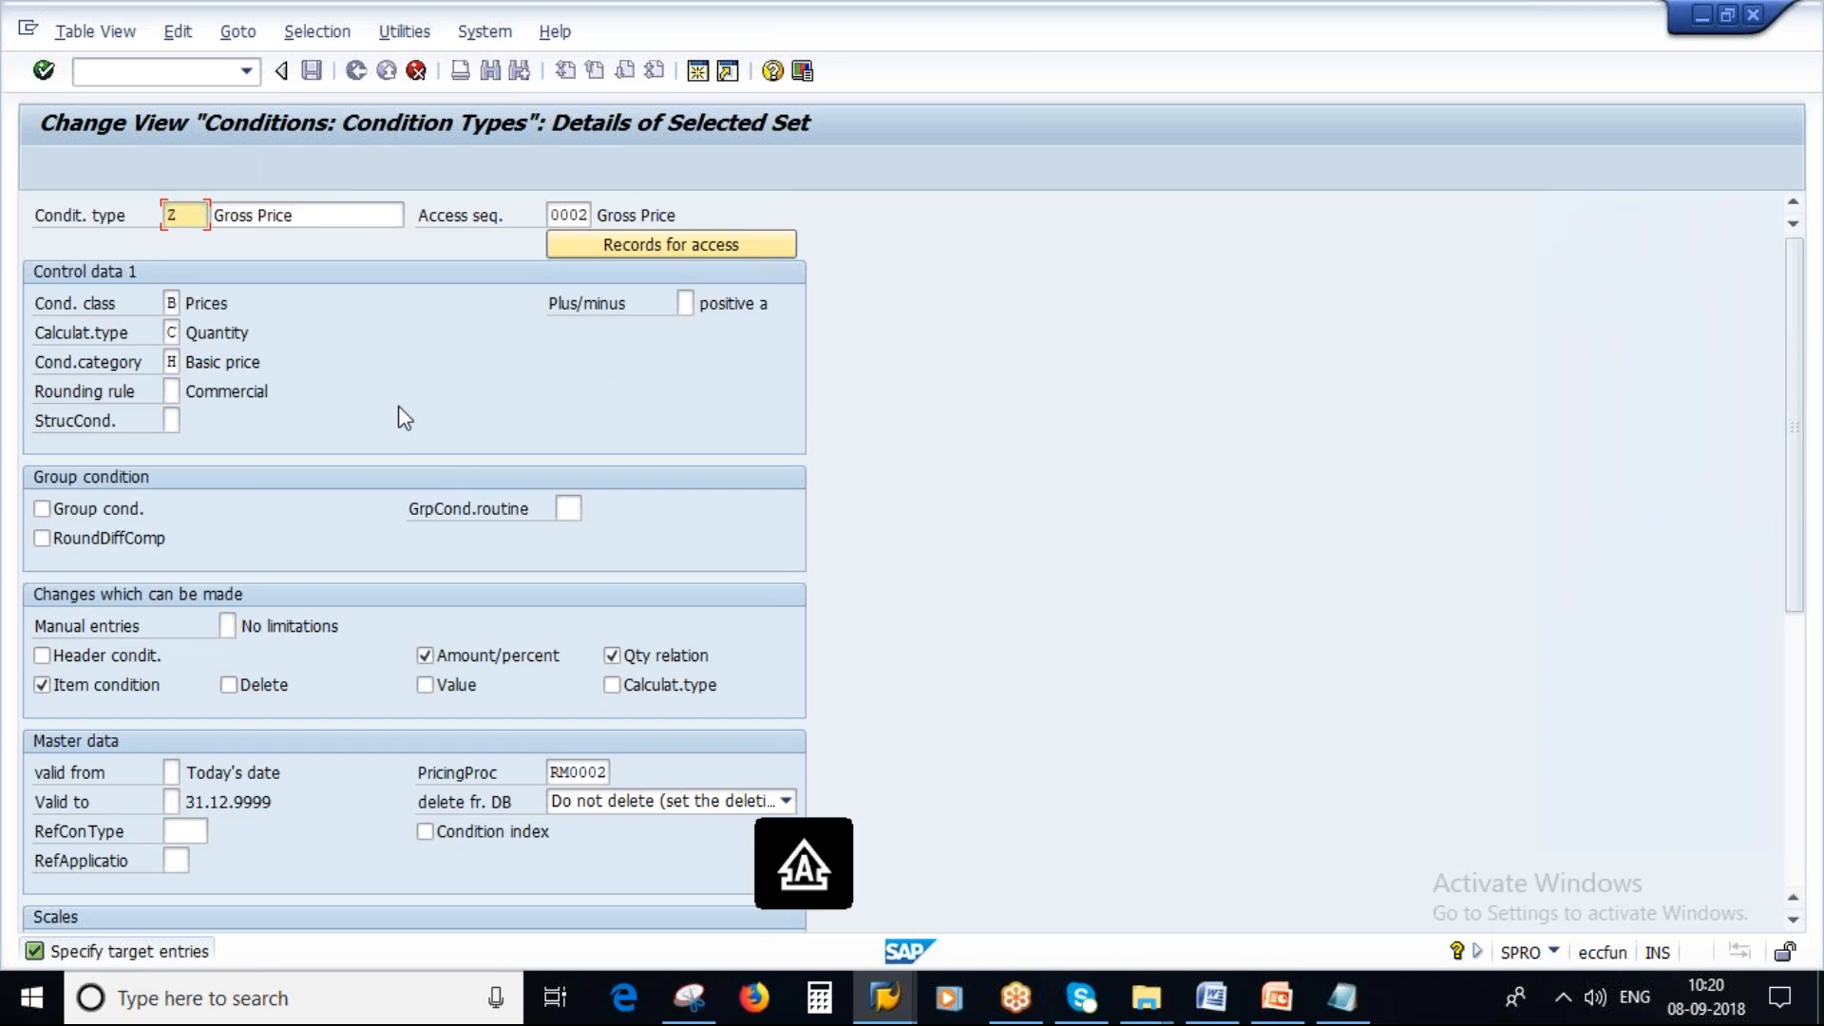
text(P00)
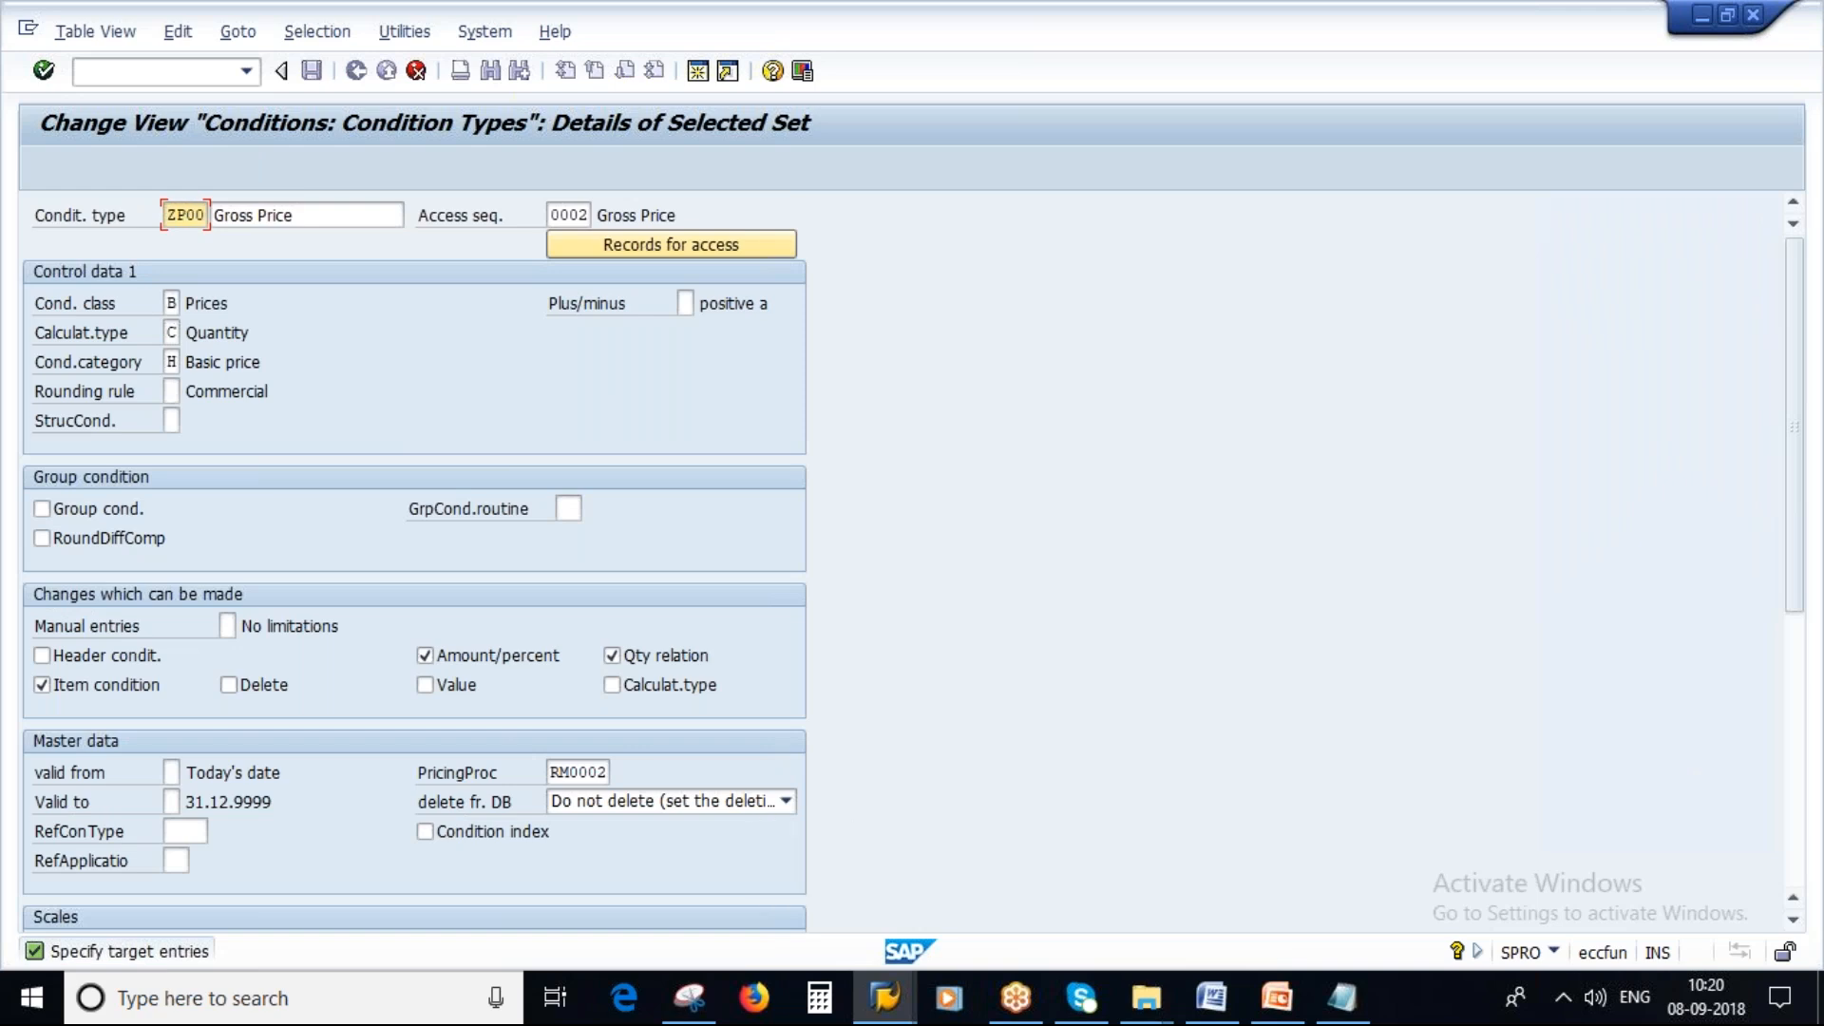
click(332, 220)
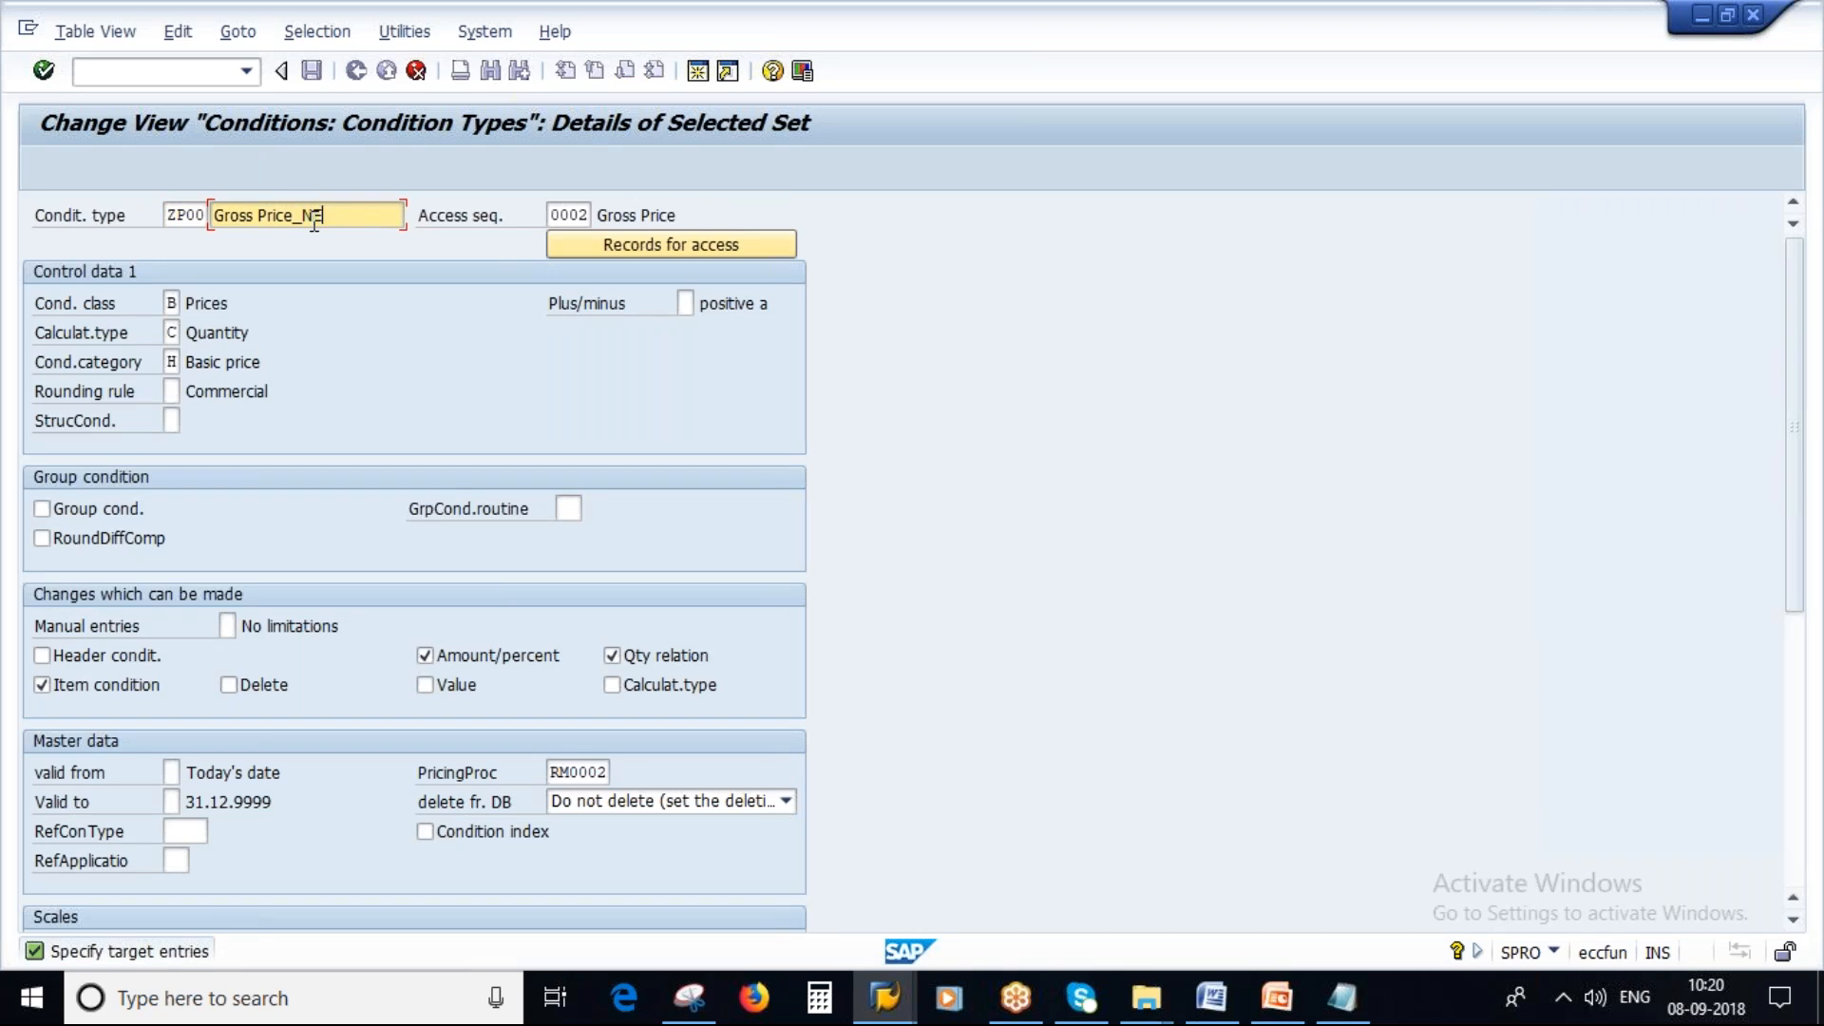
Assign access sequence ZSA1 to condition type ZP00 and confirm the copy.
click(568, 215)
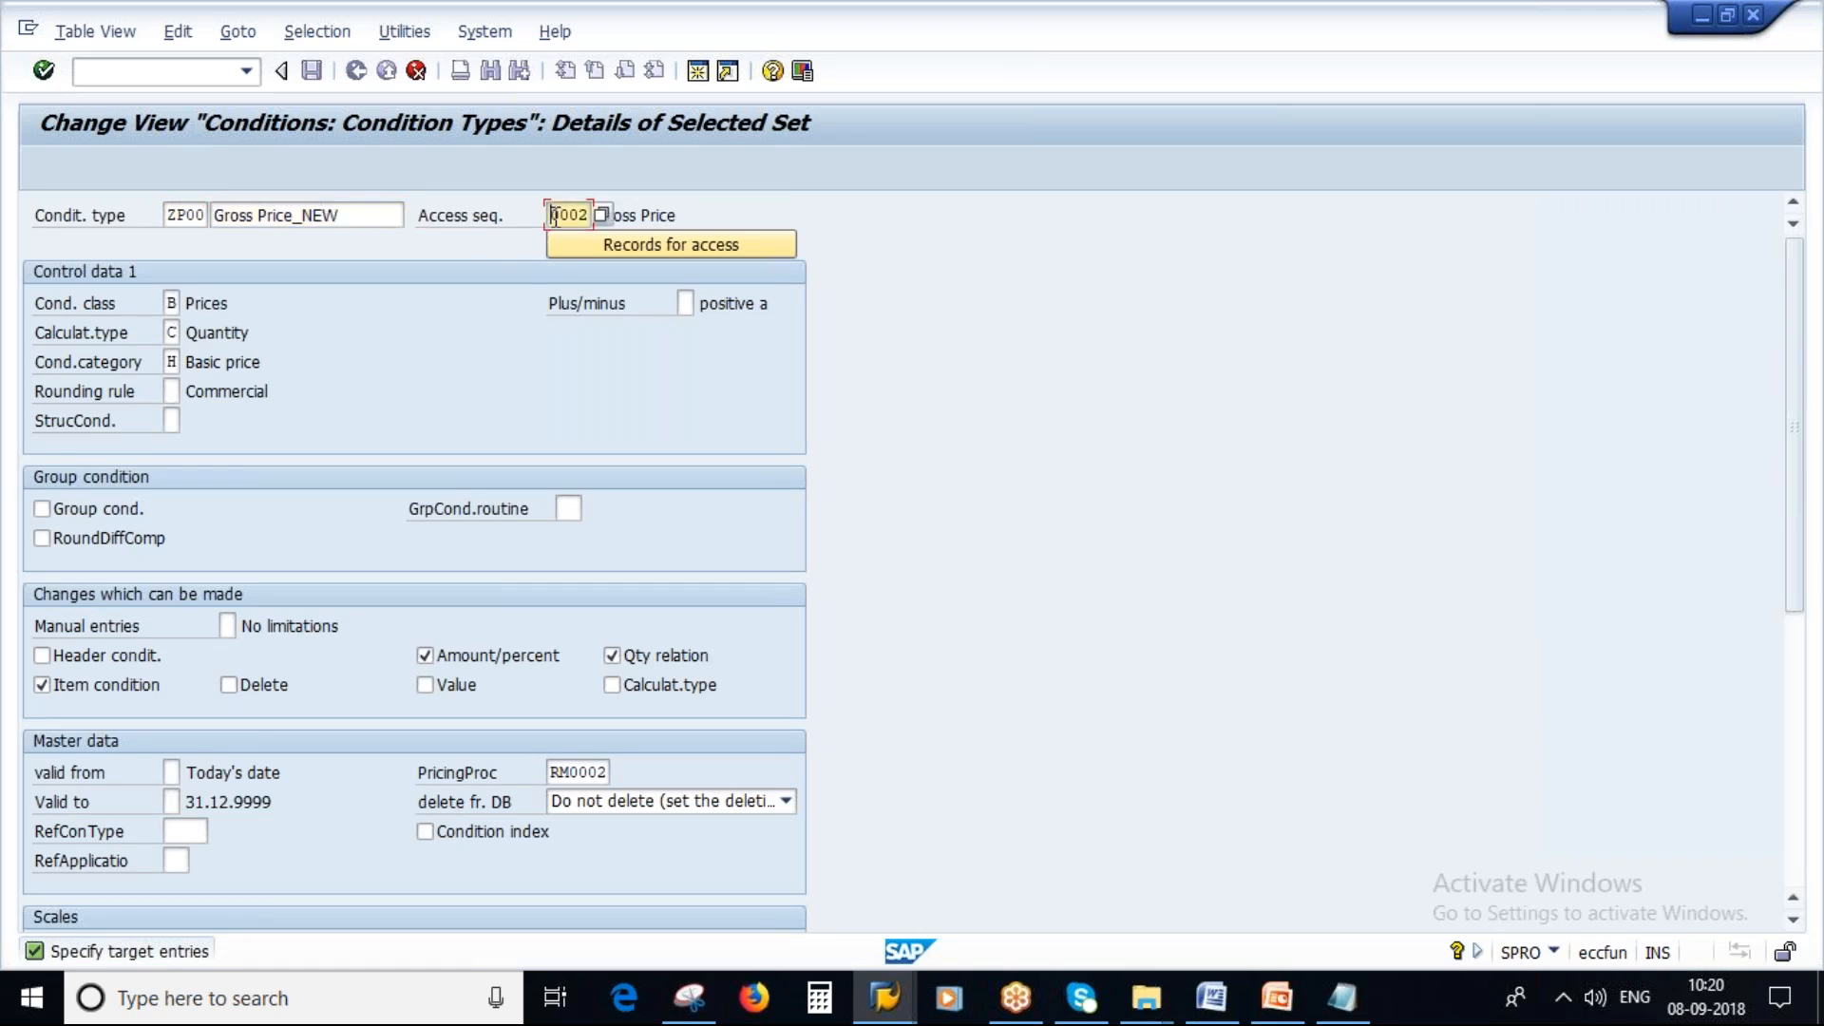
click(1341, 997)
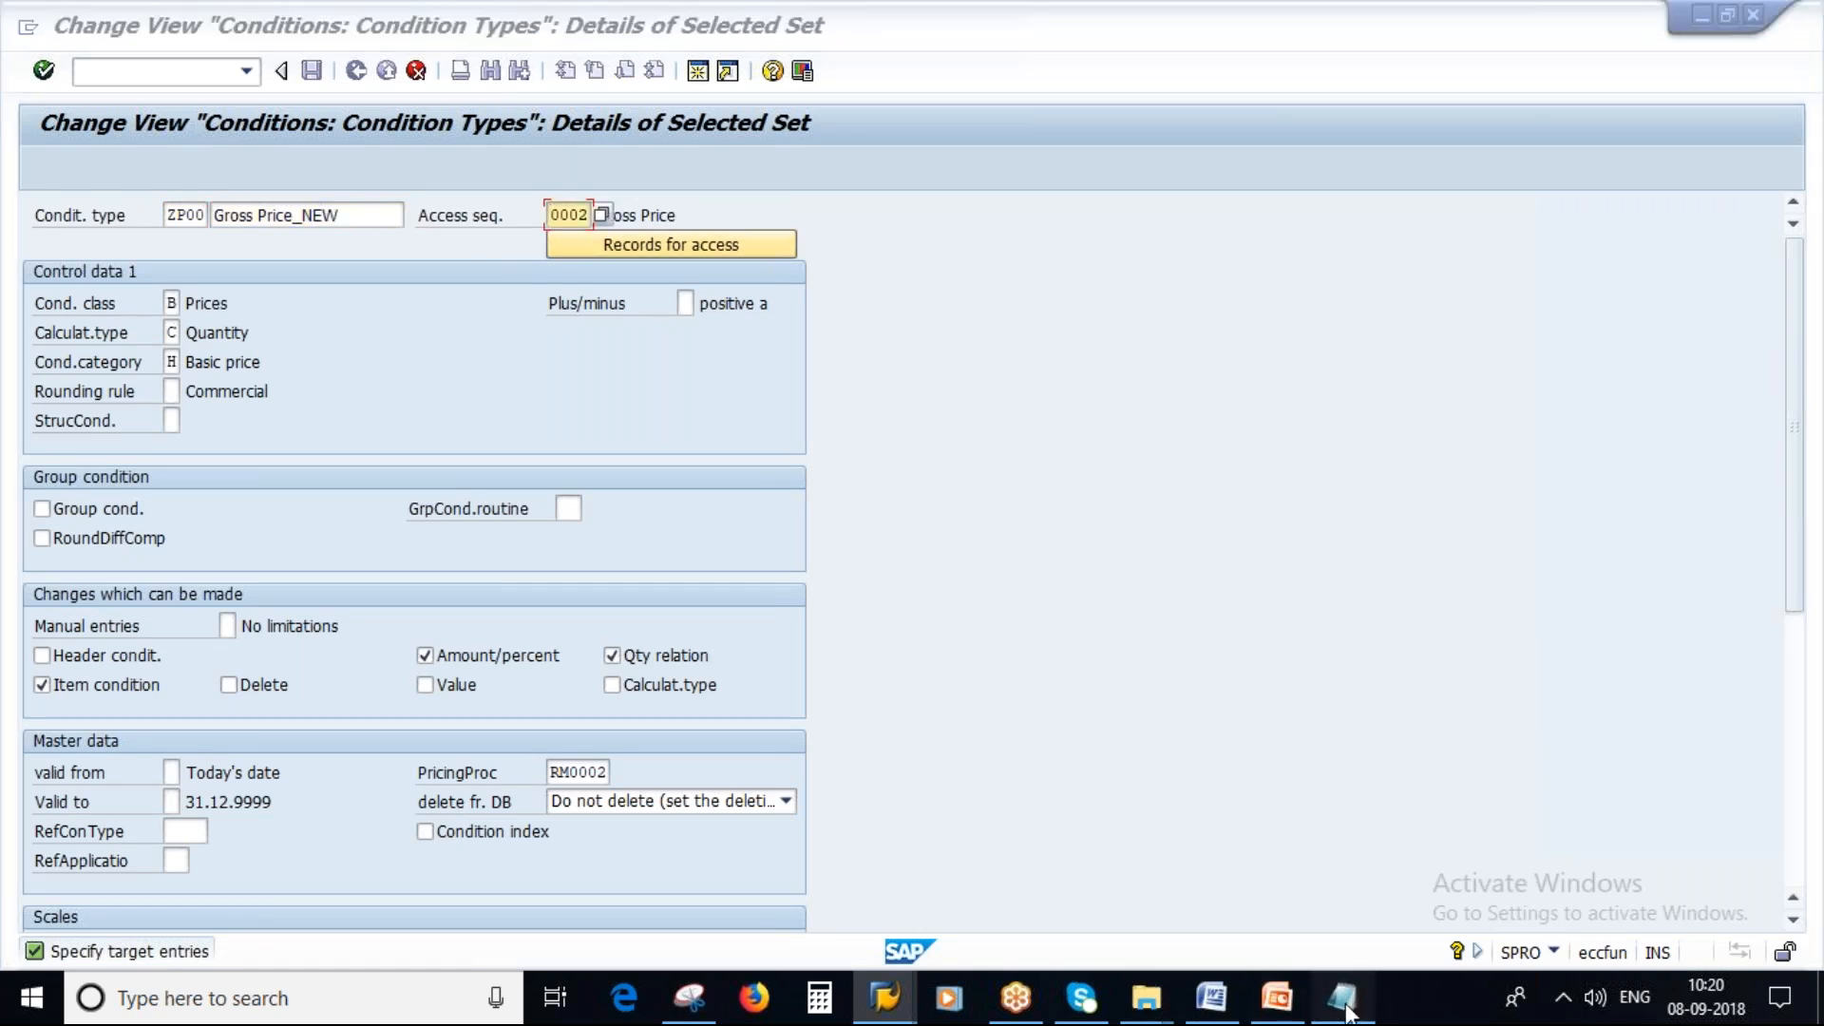
double_click(657, 326)
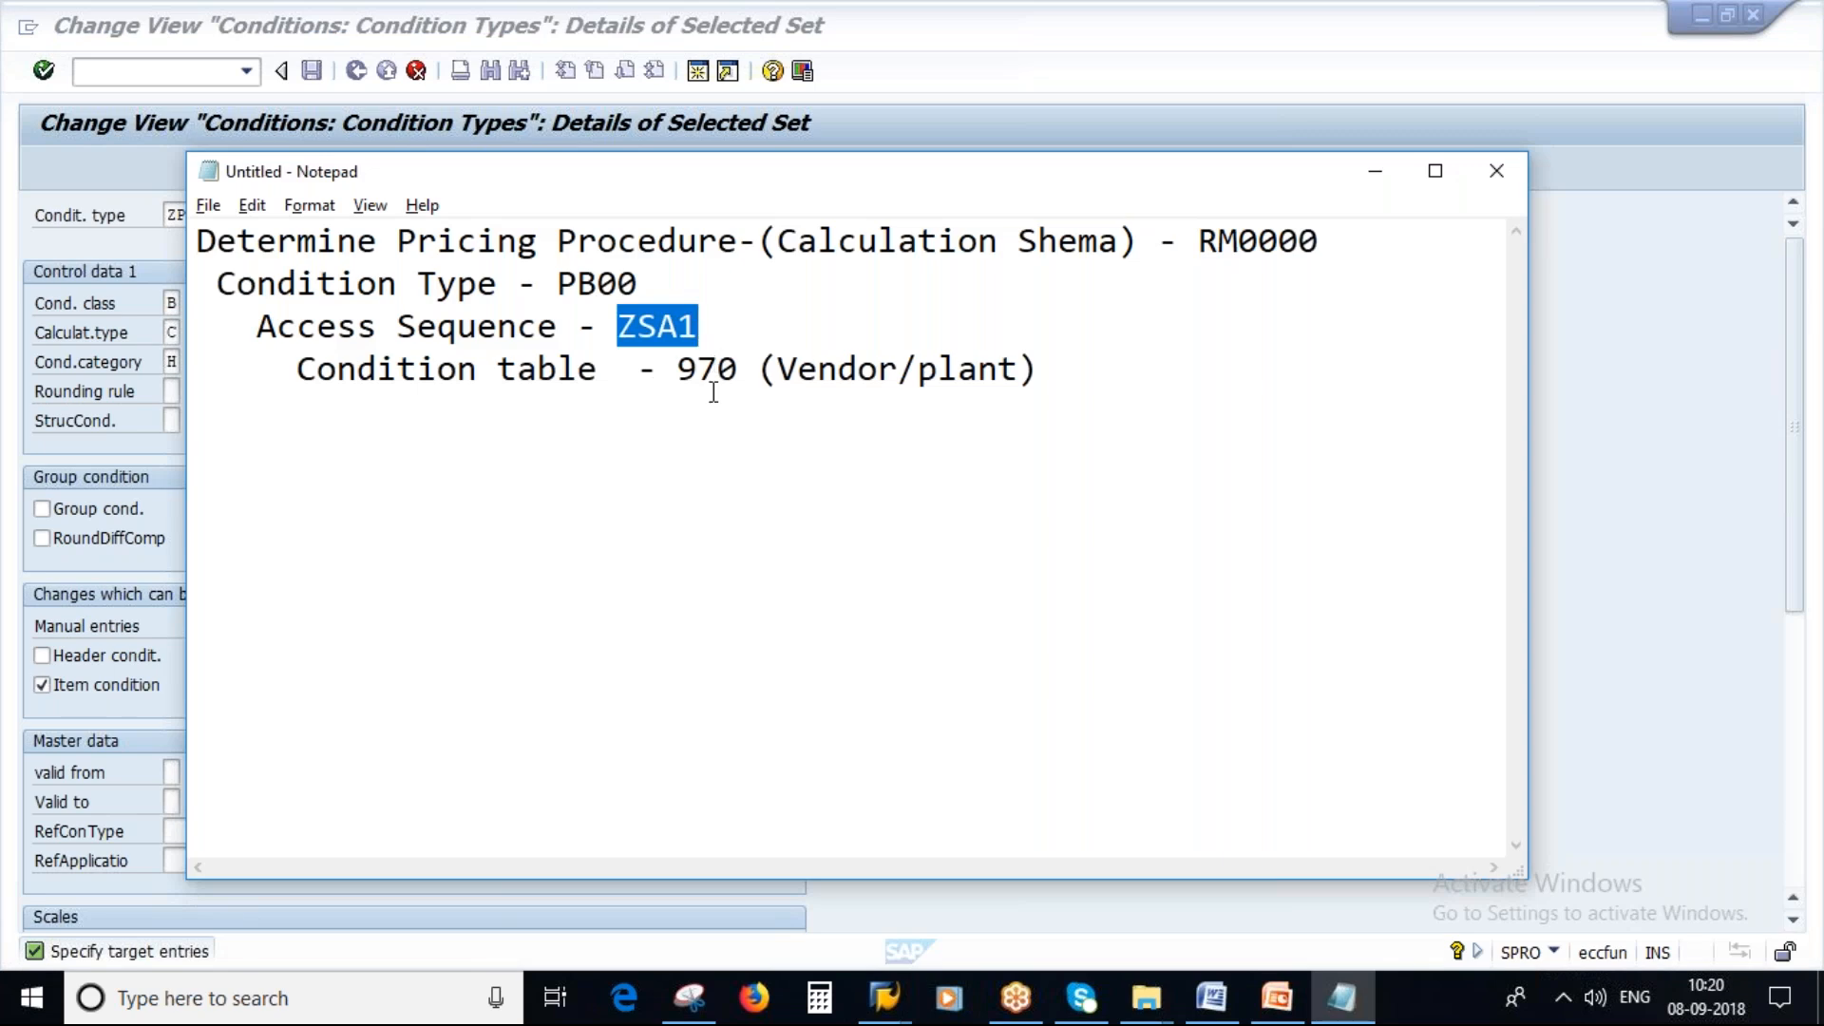
key(alt+Tab)
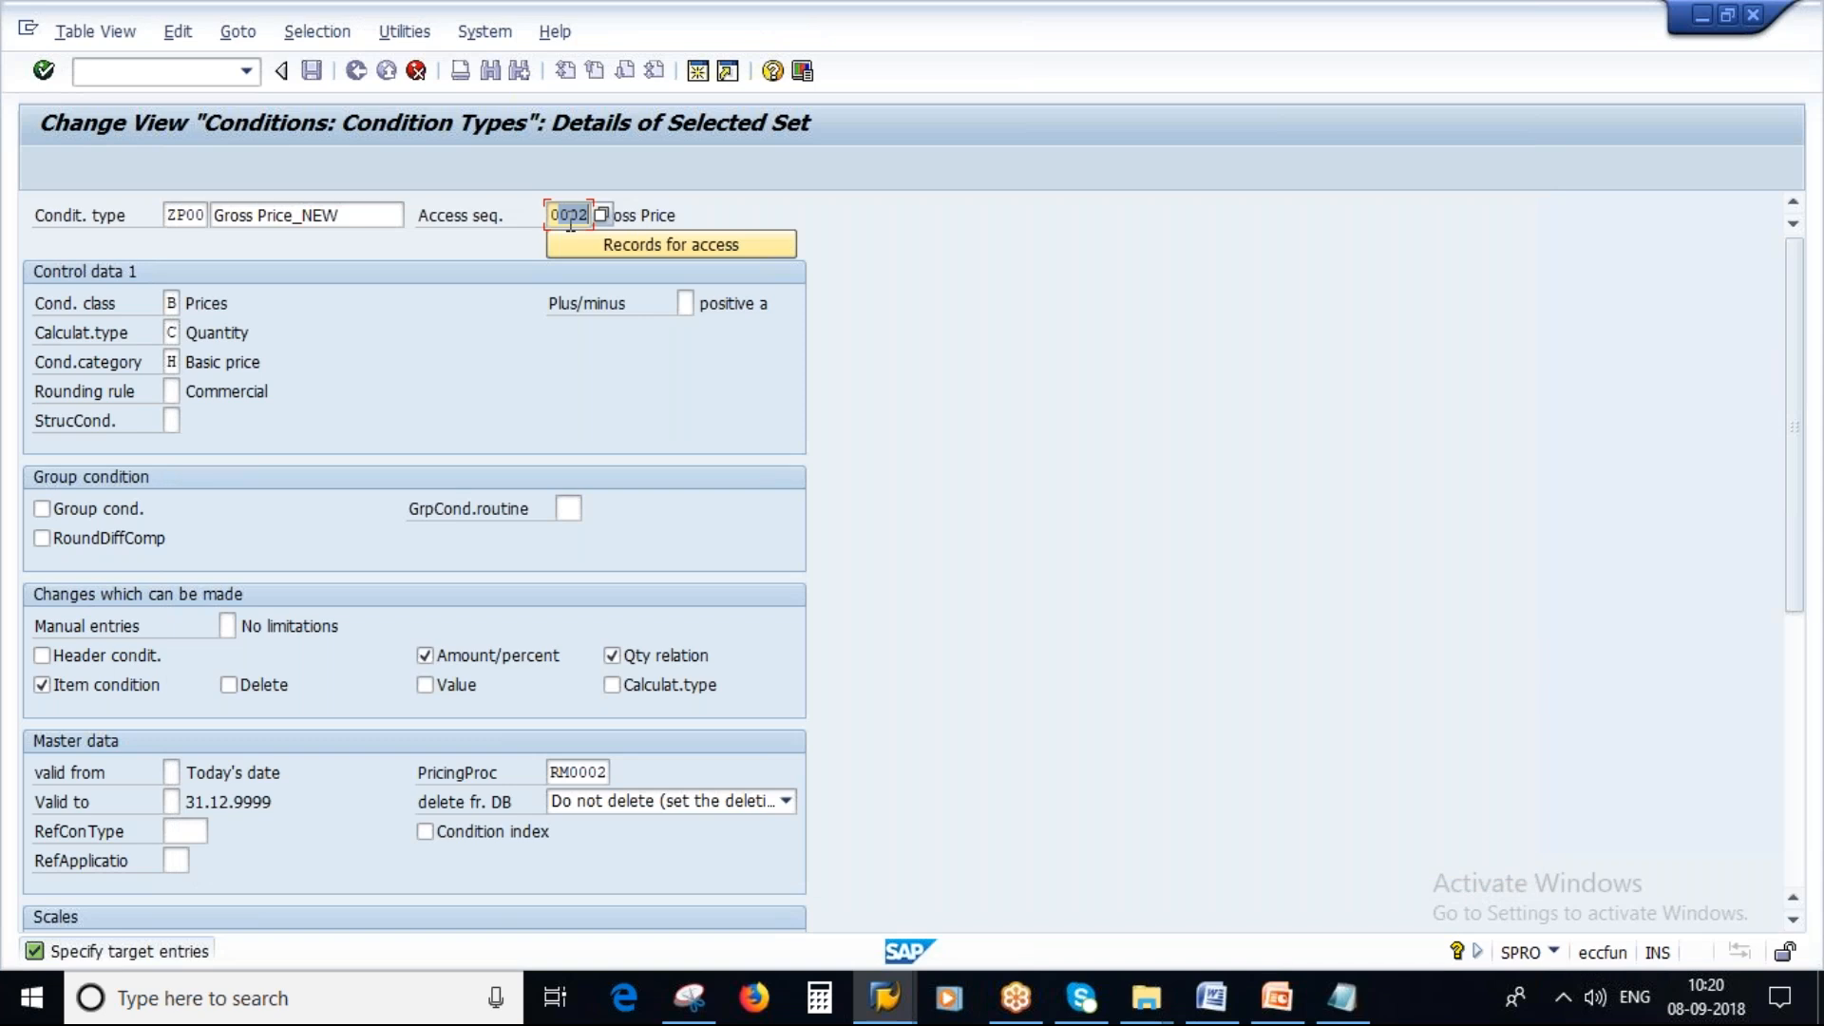
click(553, 217)
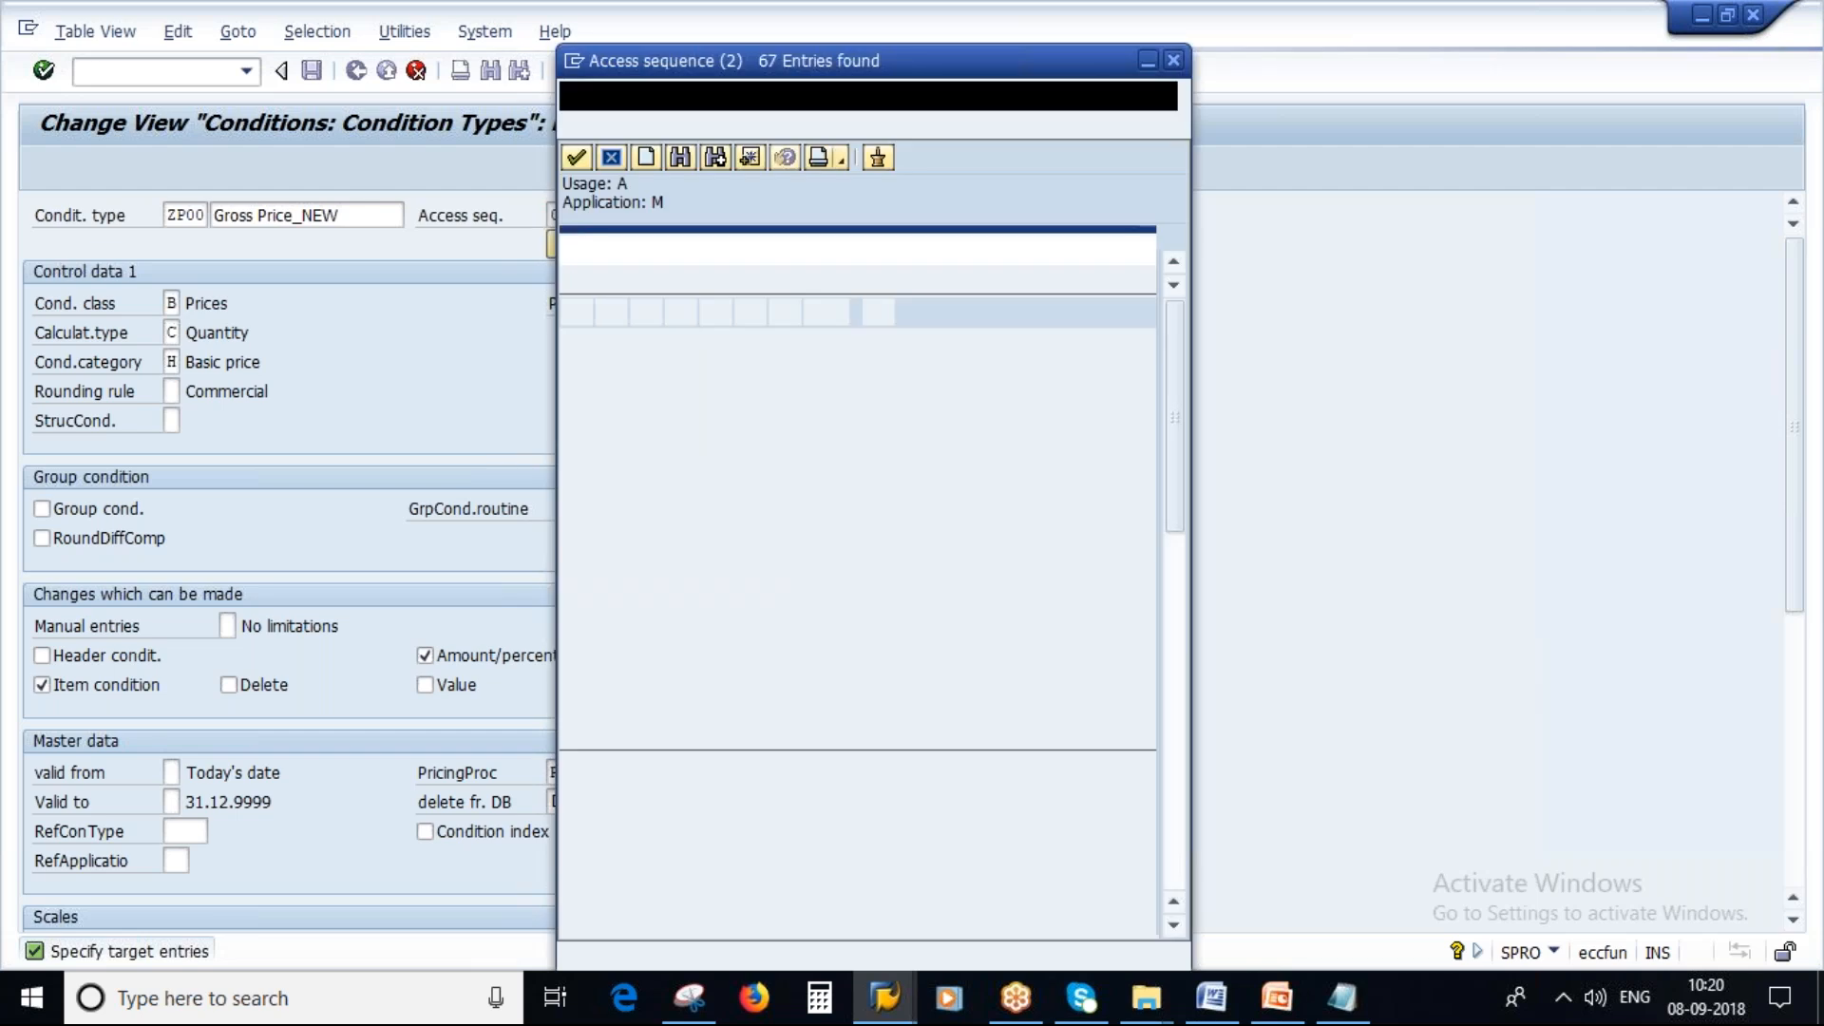
scroll(757, 908, down, 3)
scroll(757, 907, down, 10)
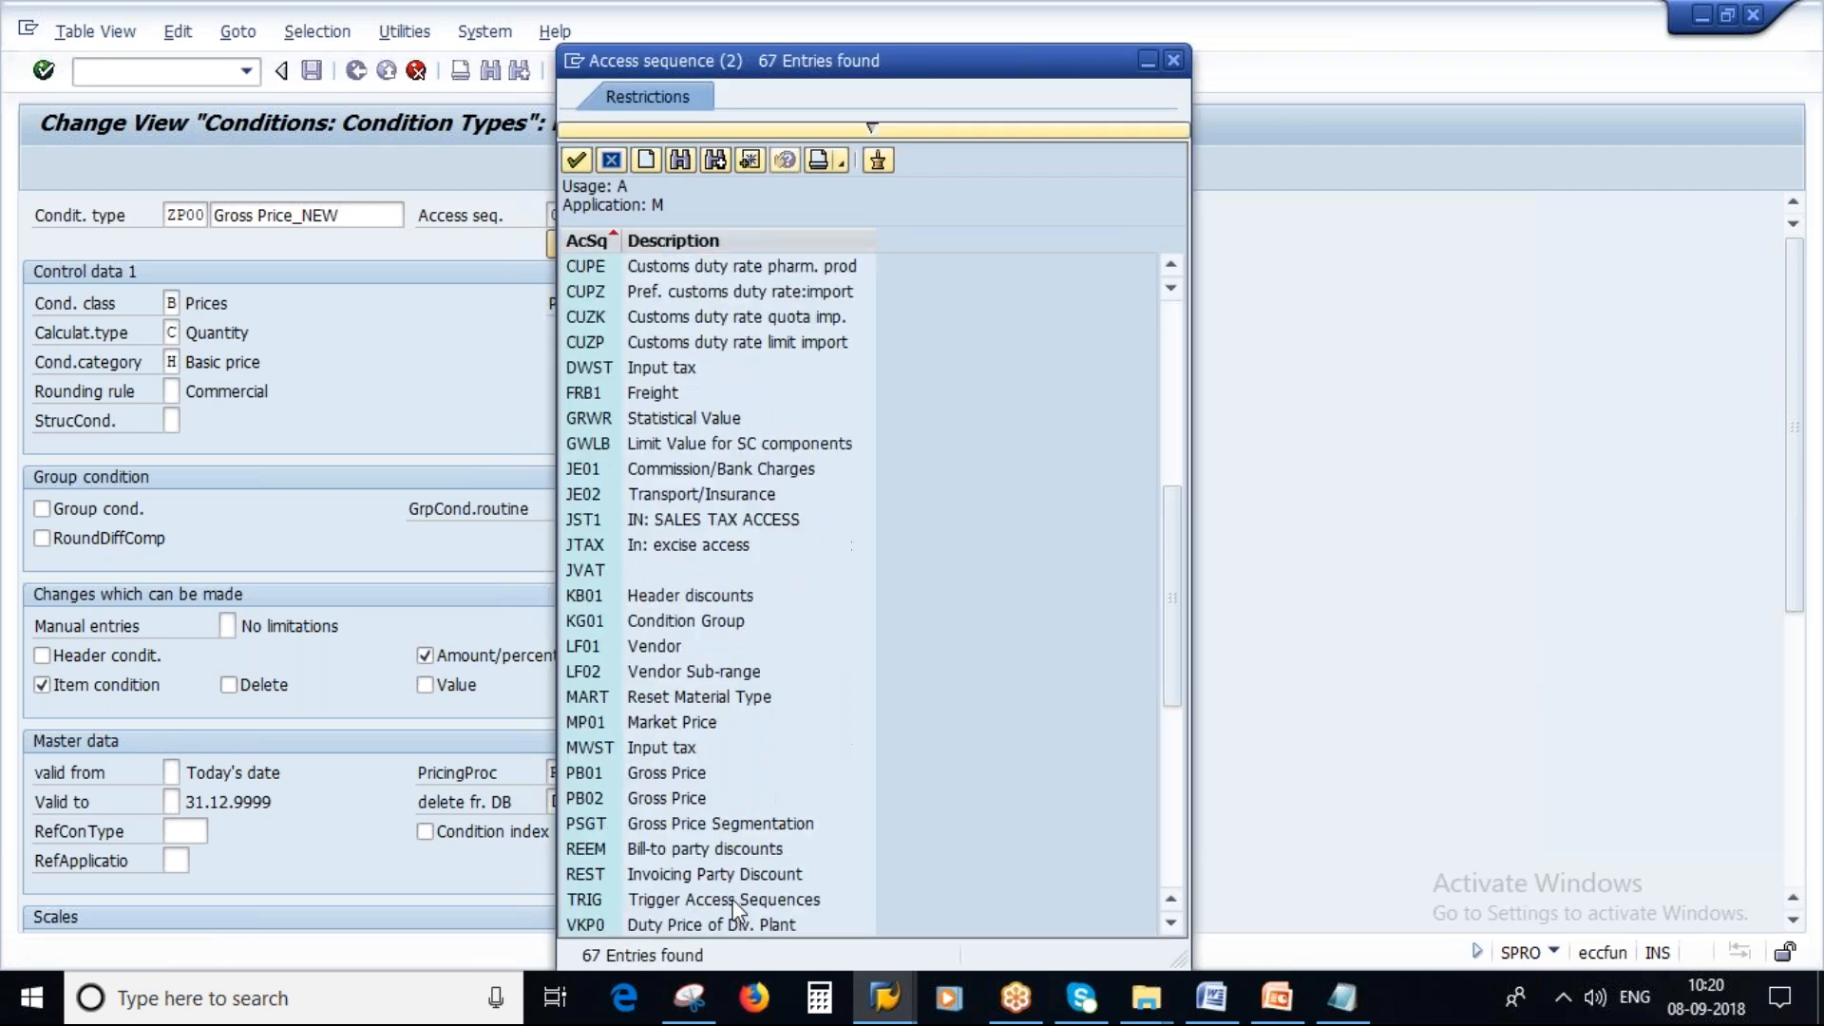
click(593, 836)
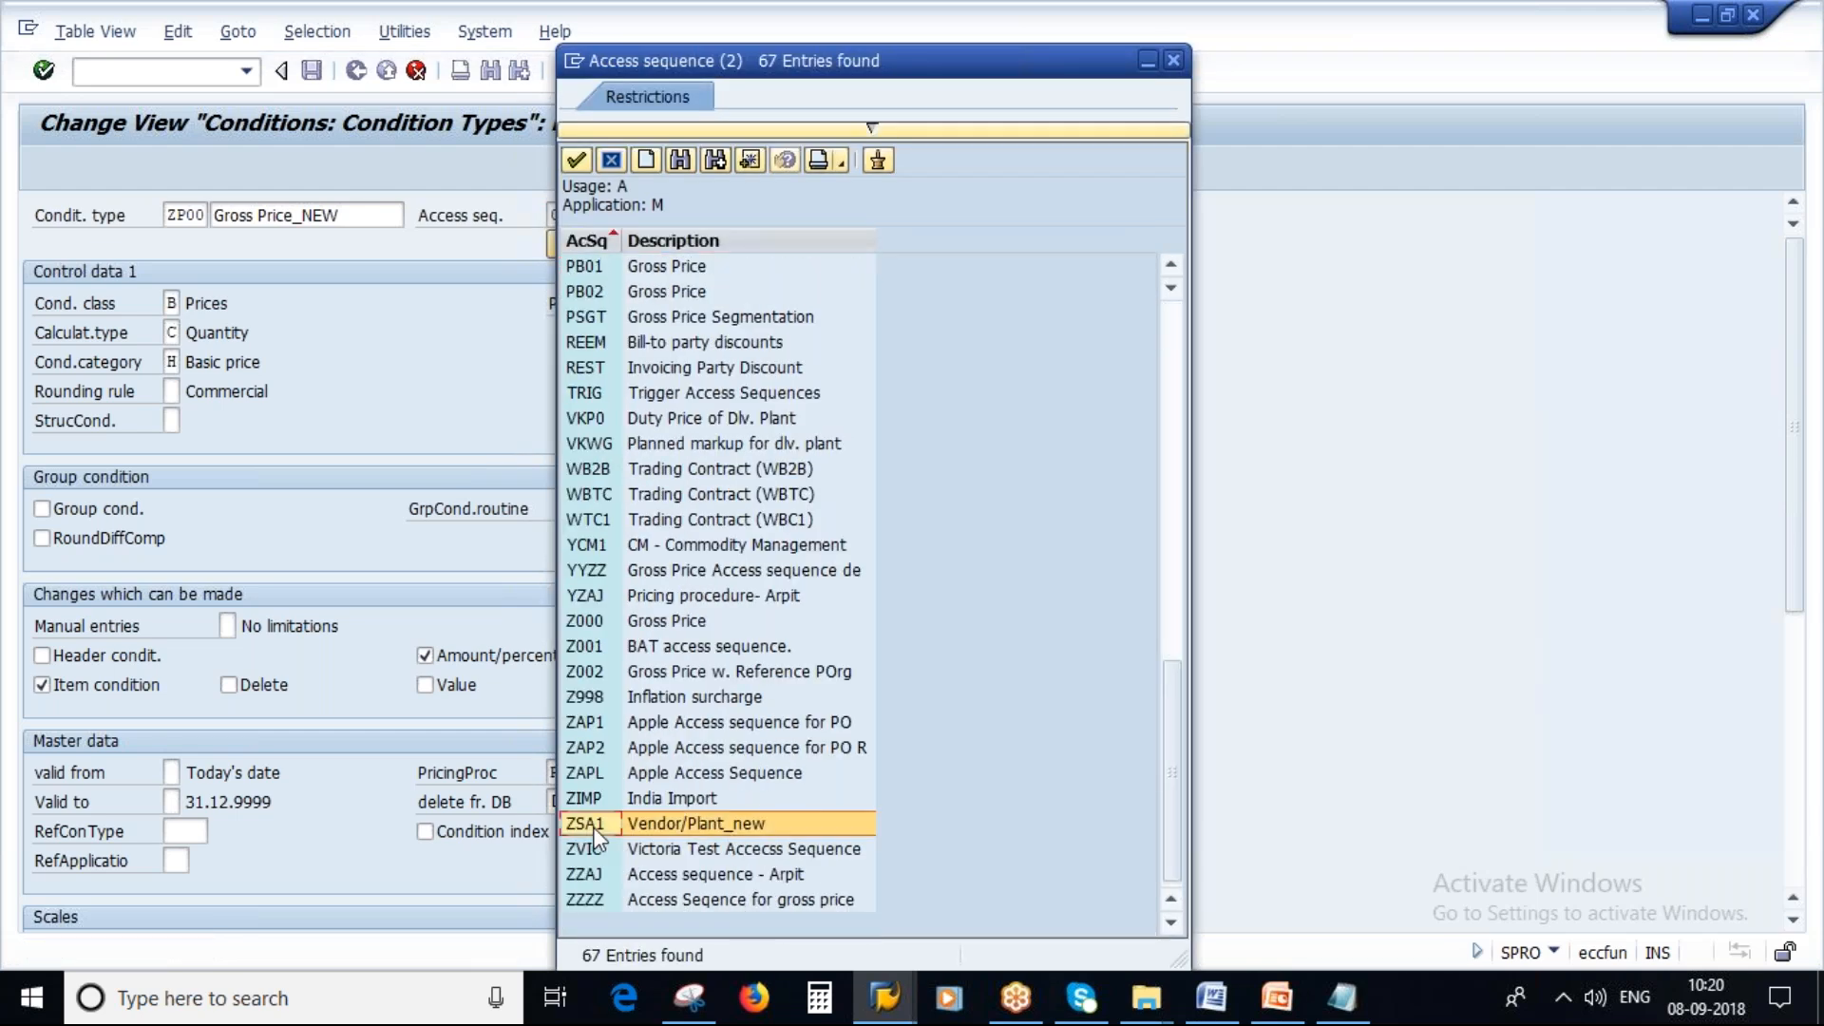
click(693, 825)
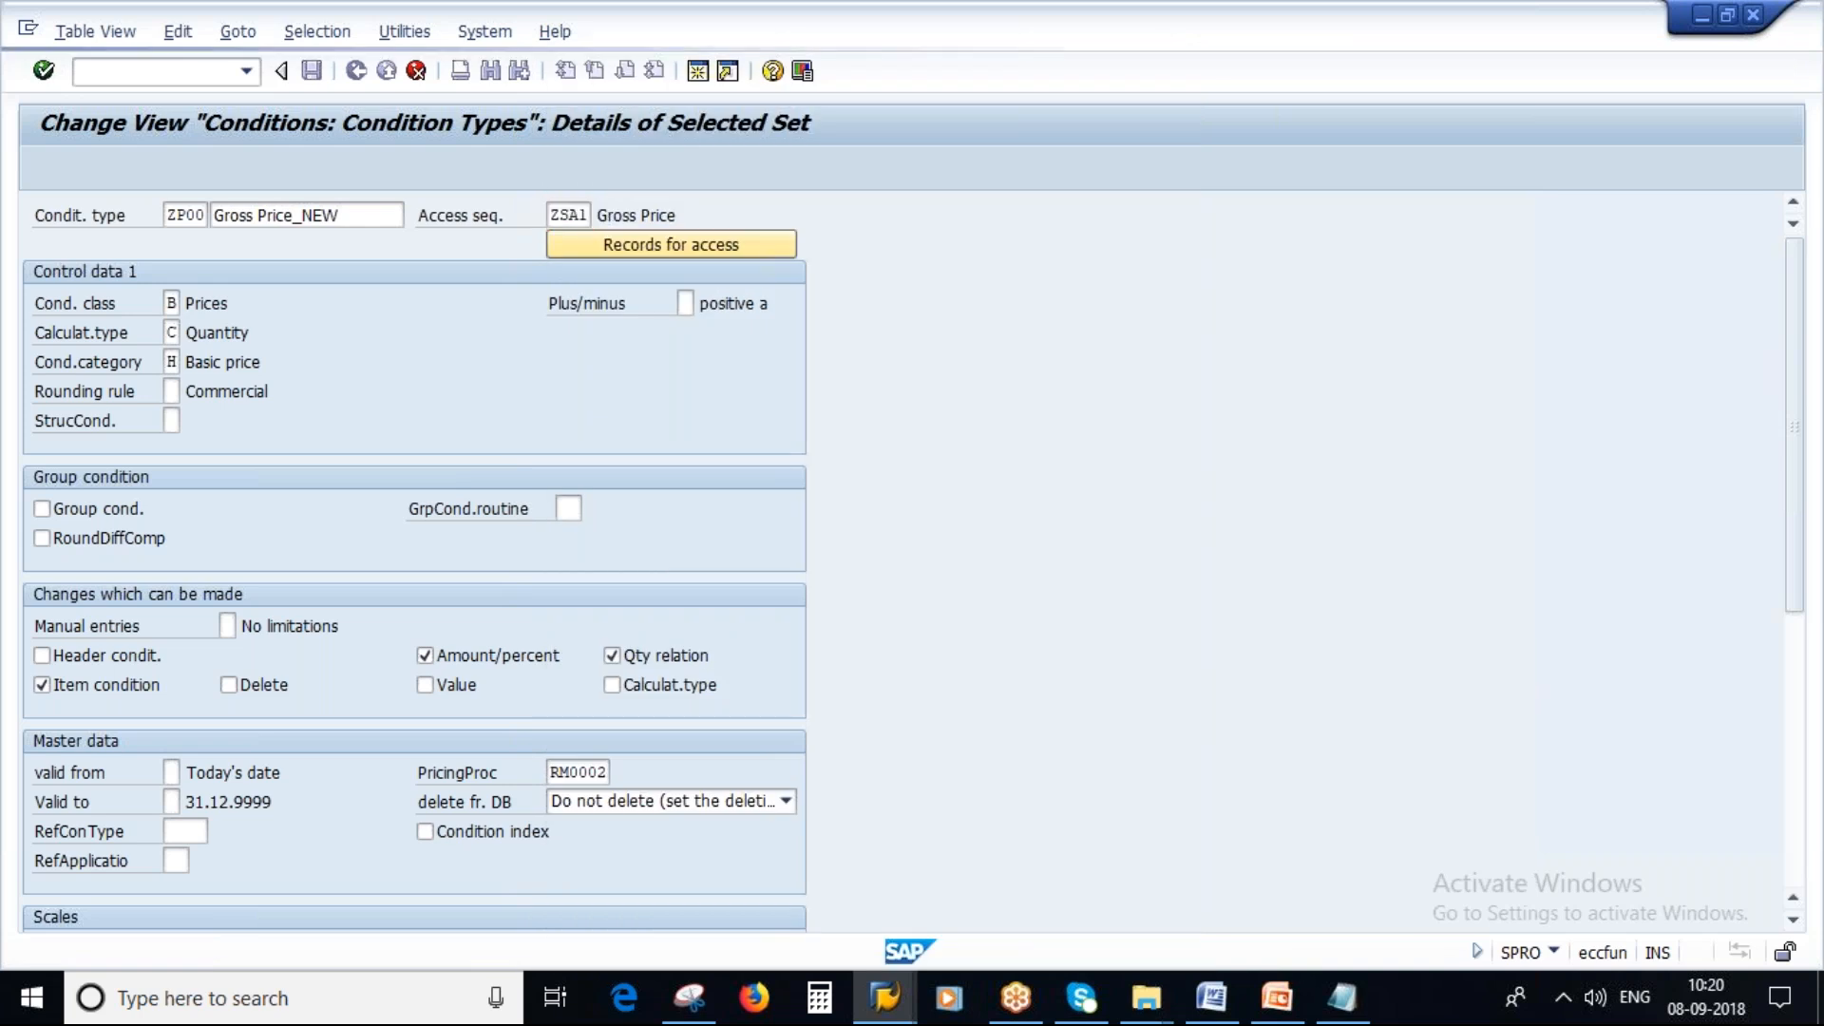
key(Return)
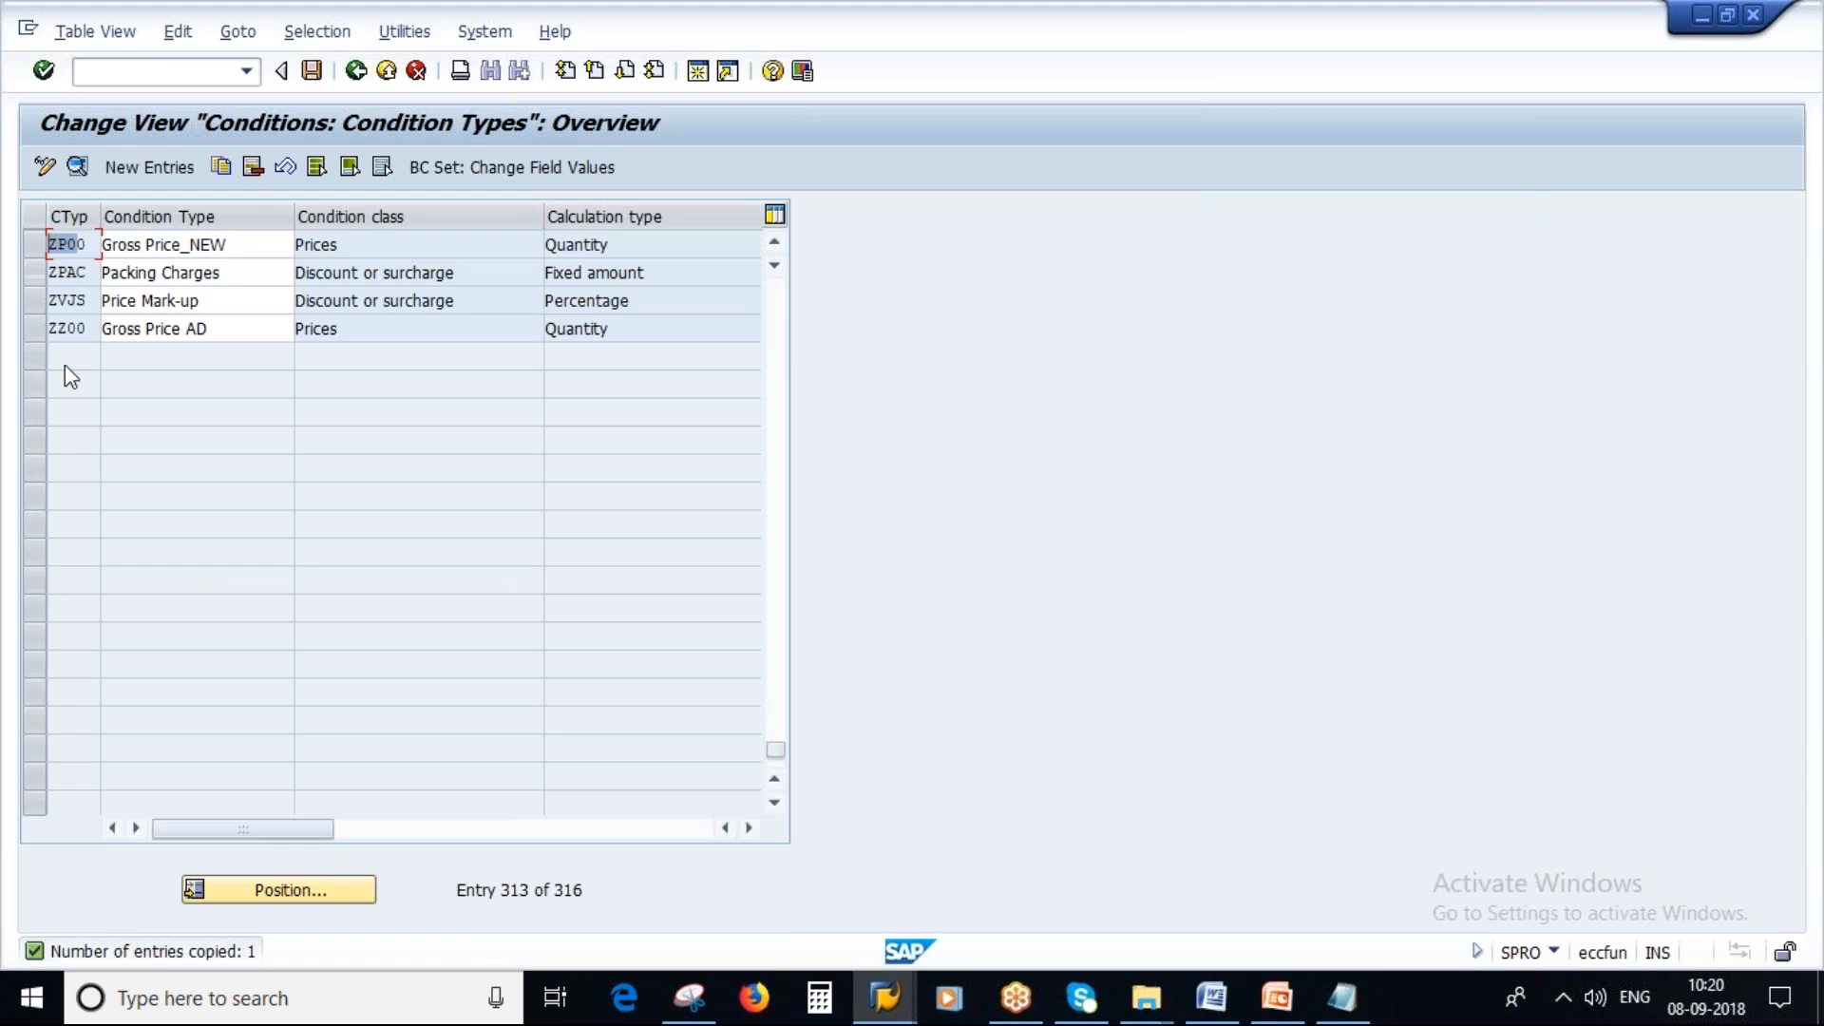
Copy the ZP00 code and replace PB00 with it as the condition type in the notes.
drag(91, 246, 50, 249)
key(ctrl+c)
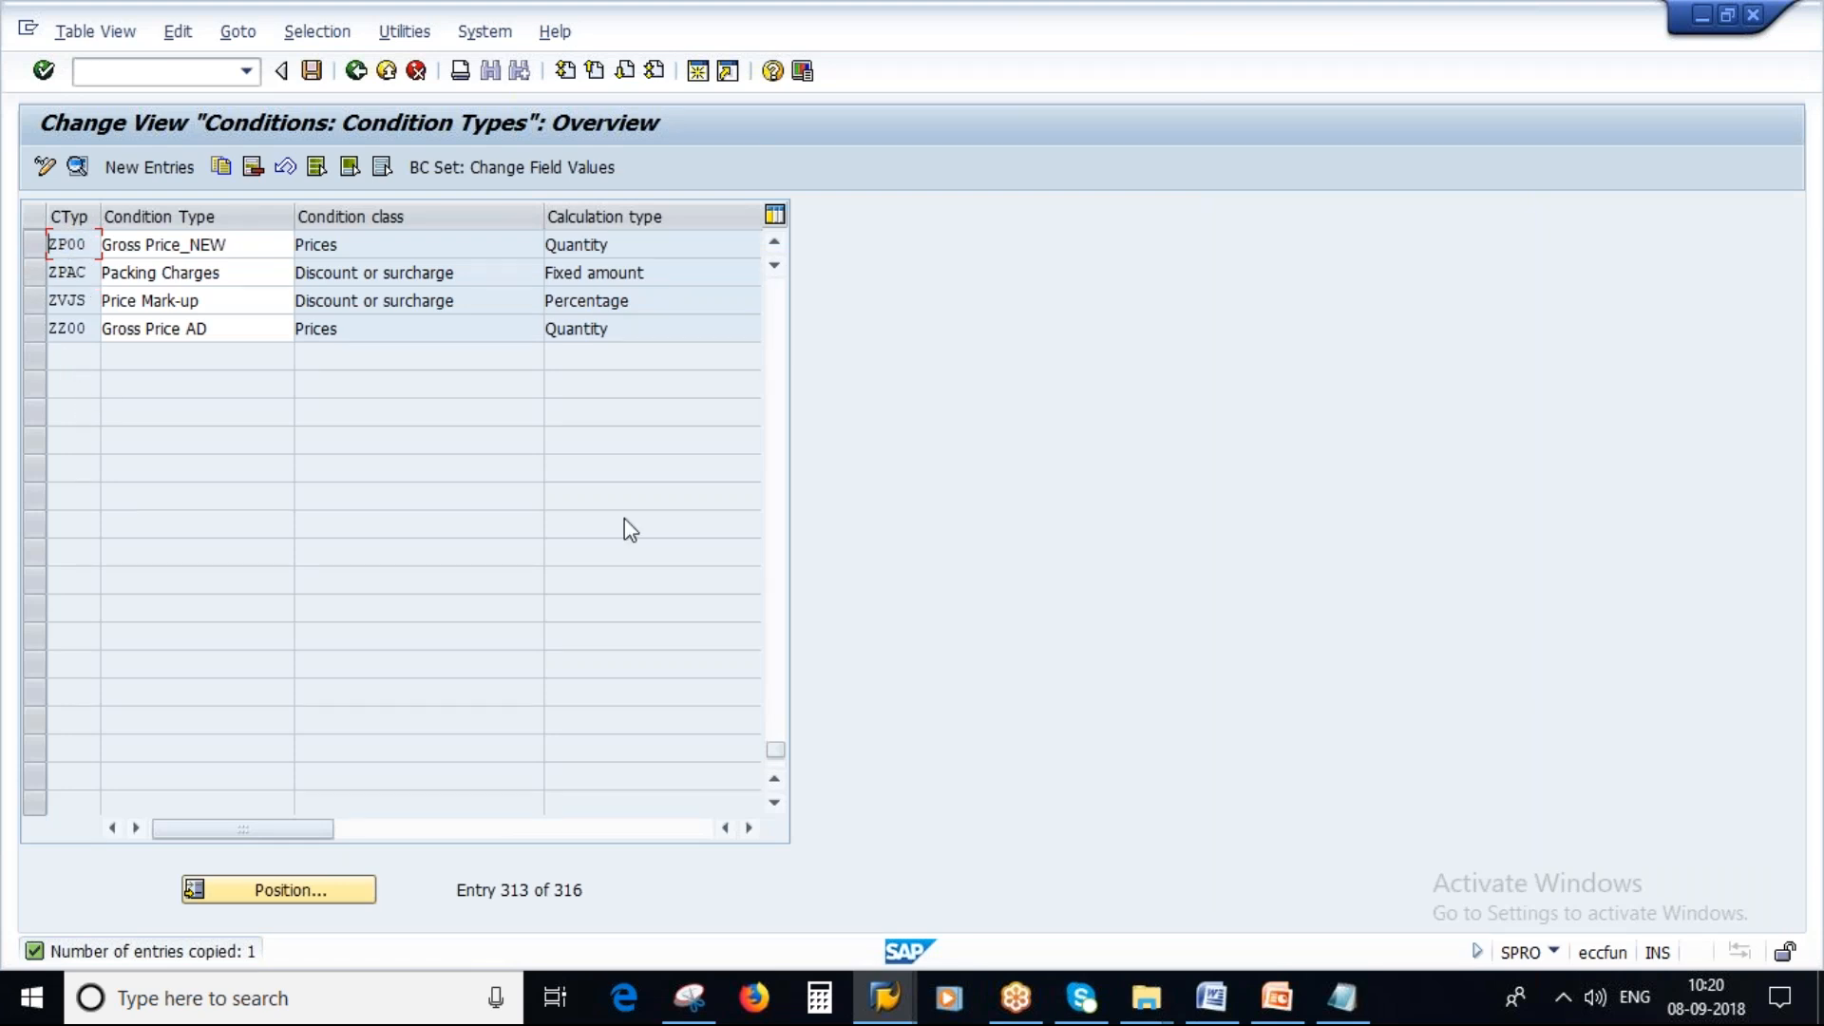
click(1339, 997)
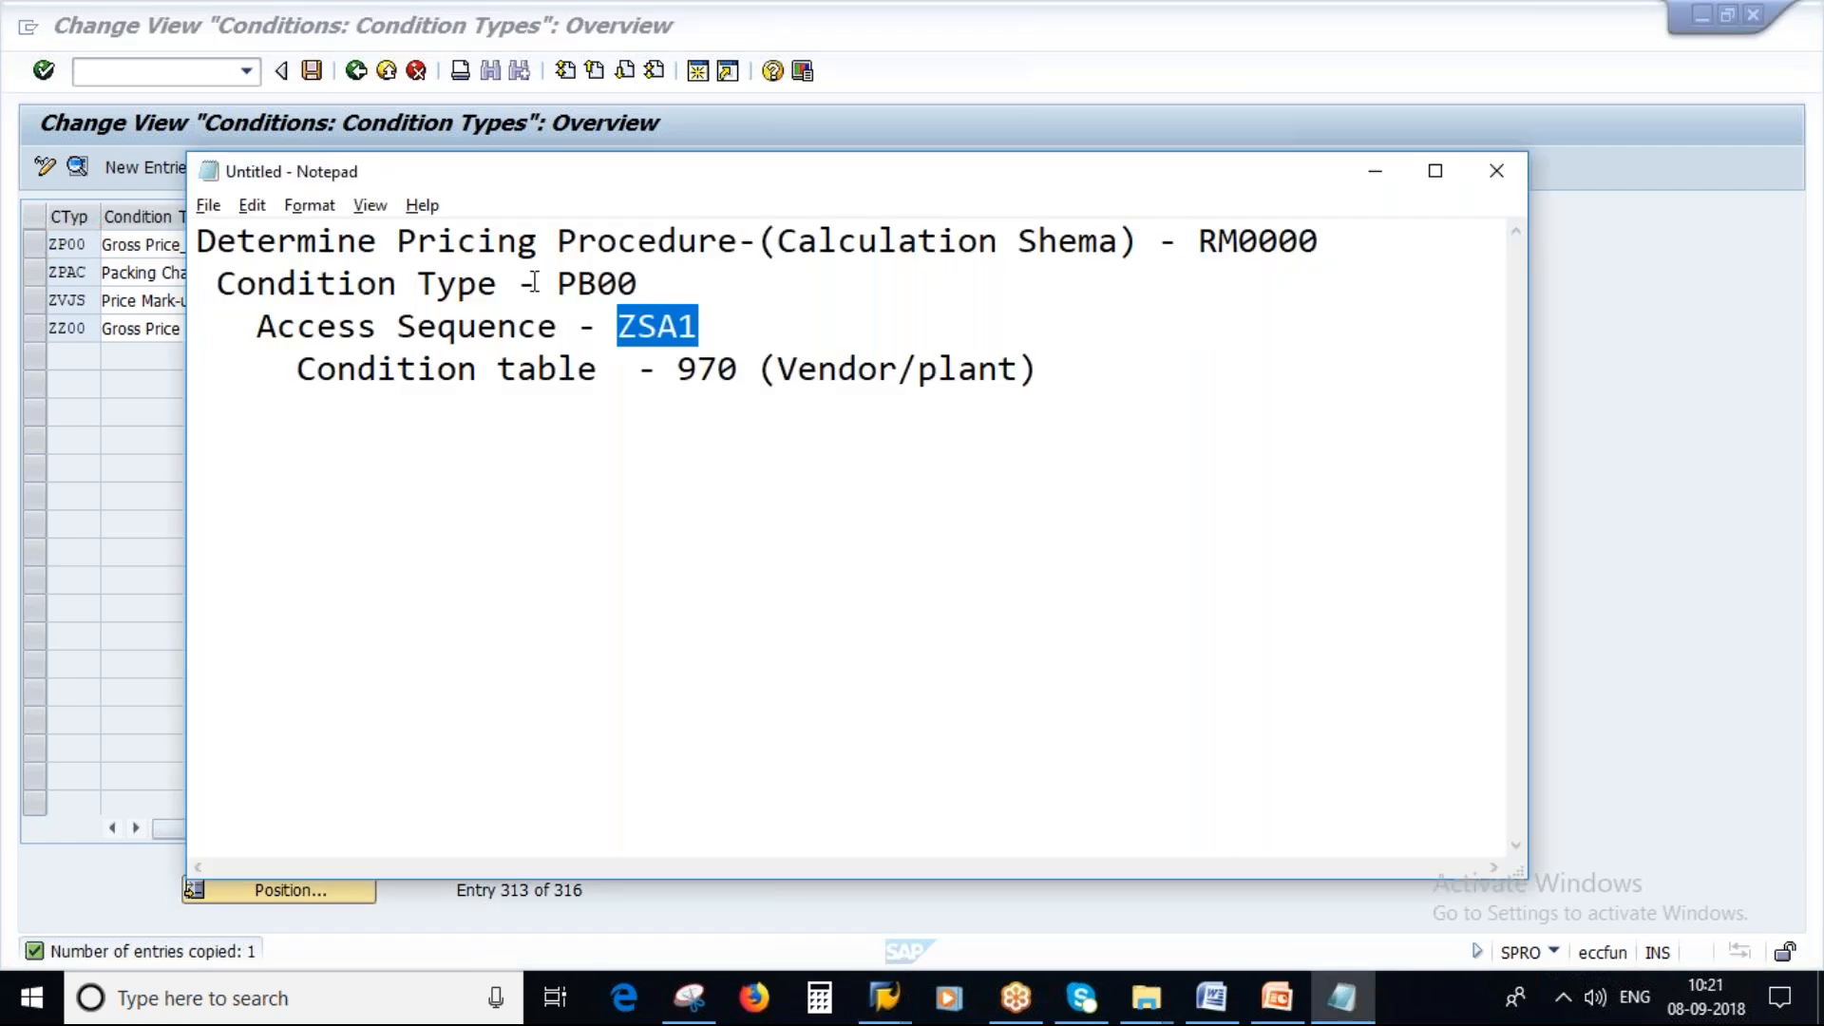
drag(557, 283, 654, 283)
key(ctrl+v)
Save condition type ZP00 to the customizing request.
key(alt+Tab)
click(314, 74)
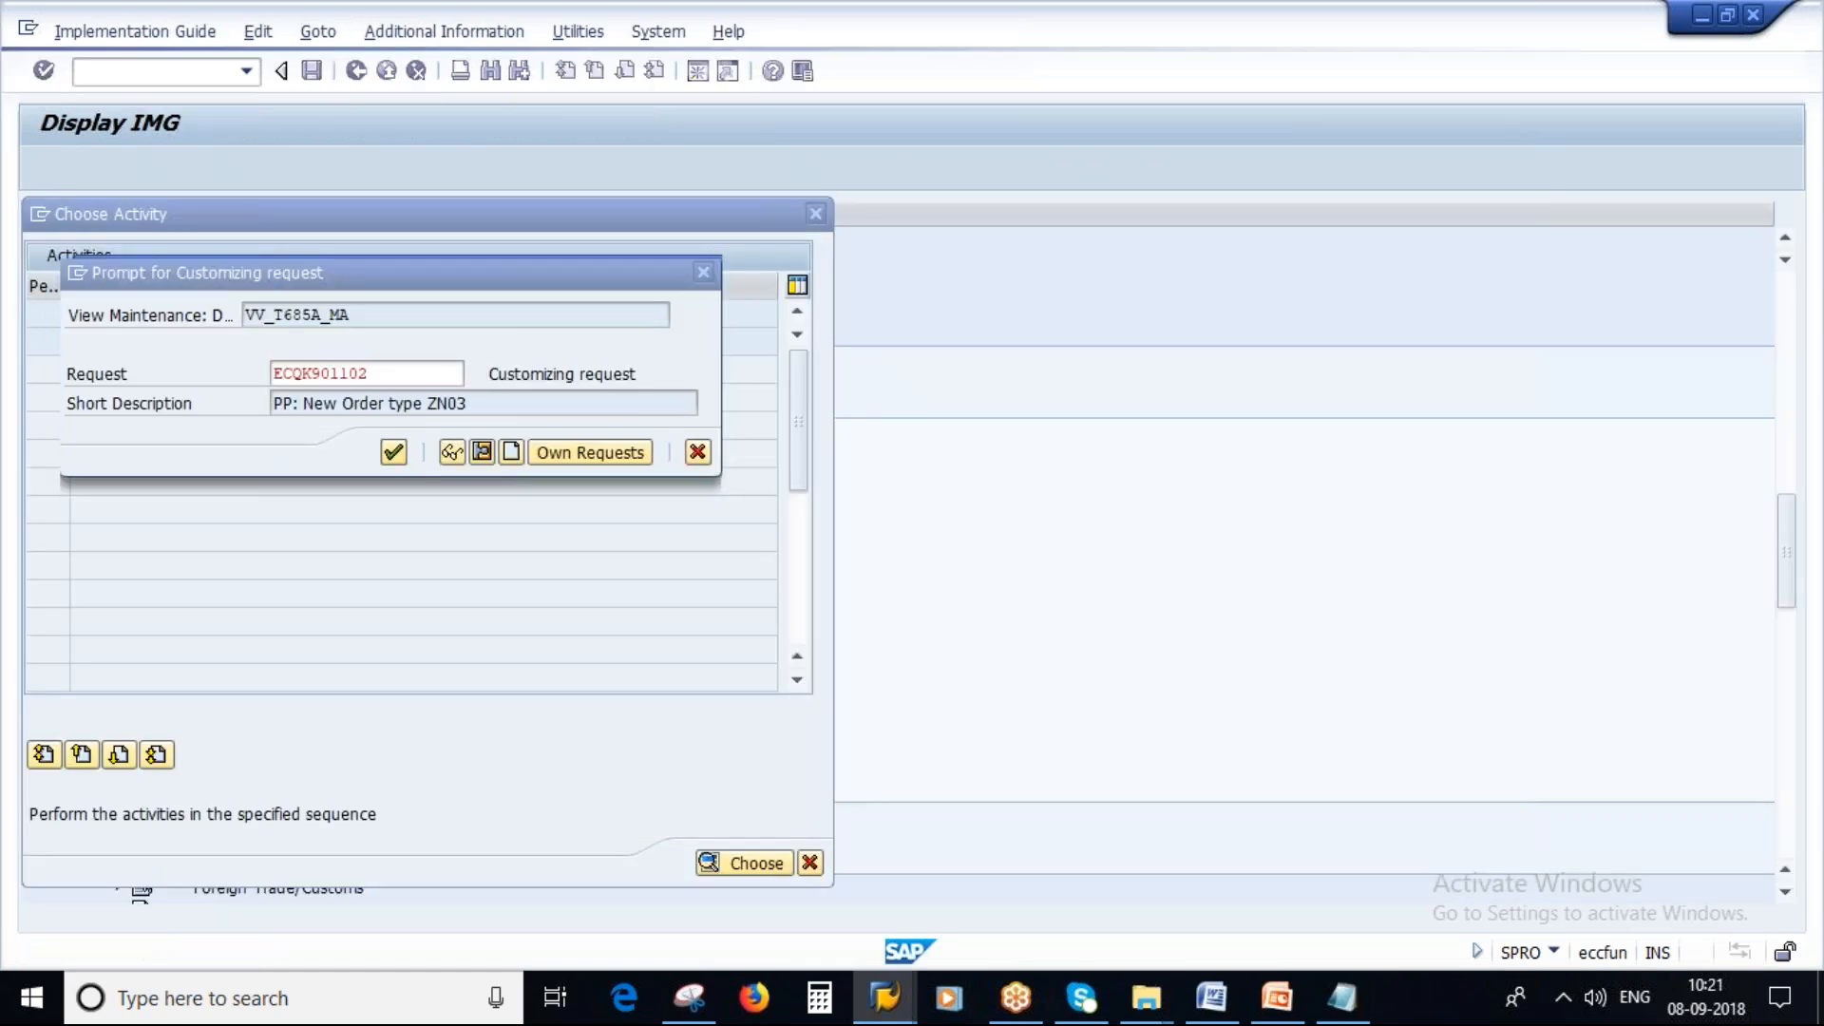
key(Return)
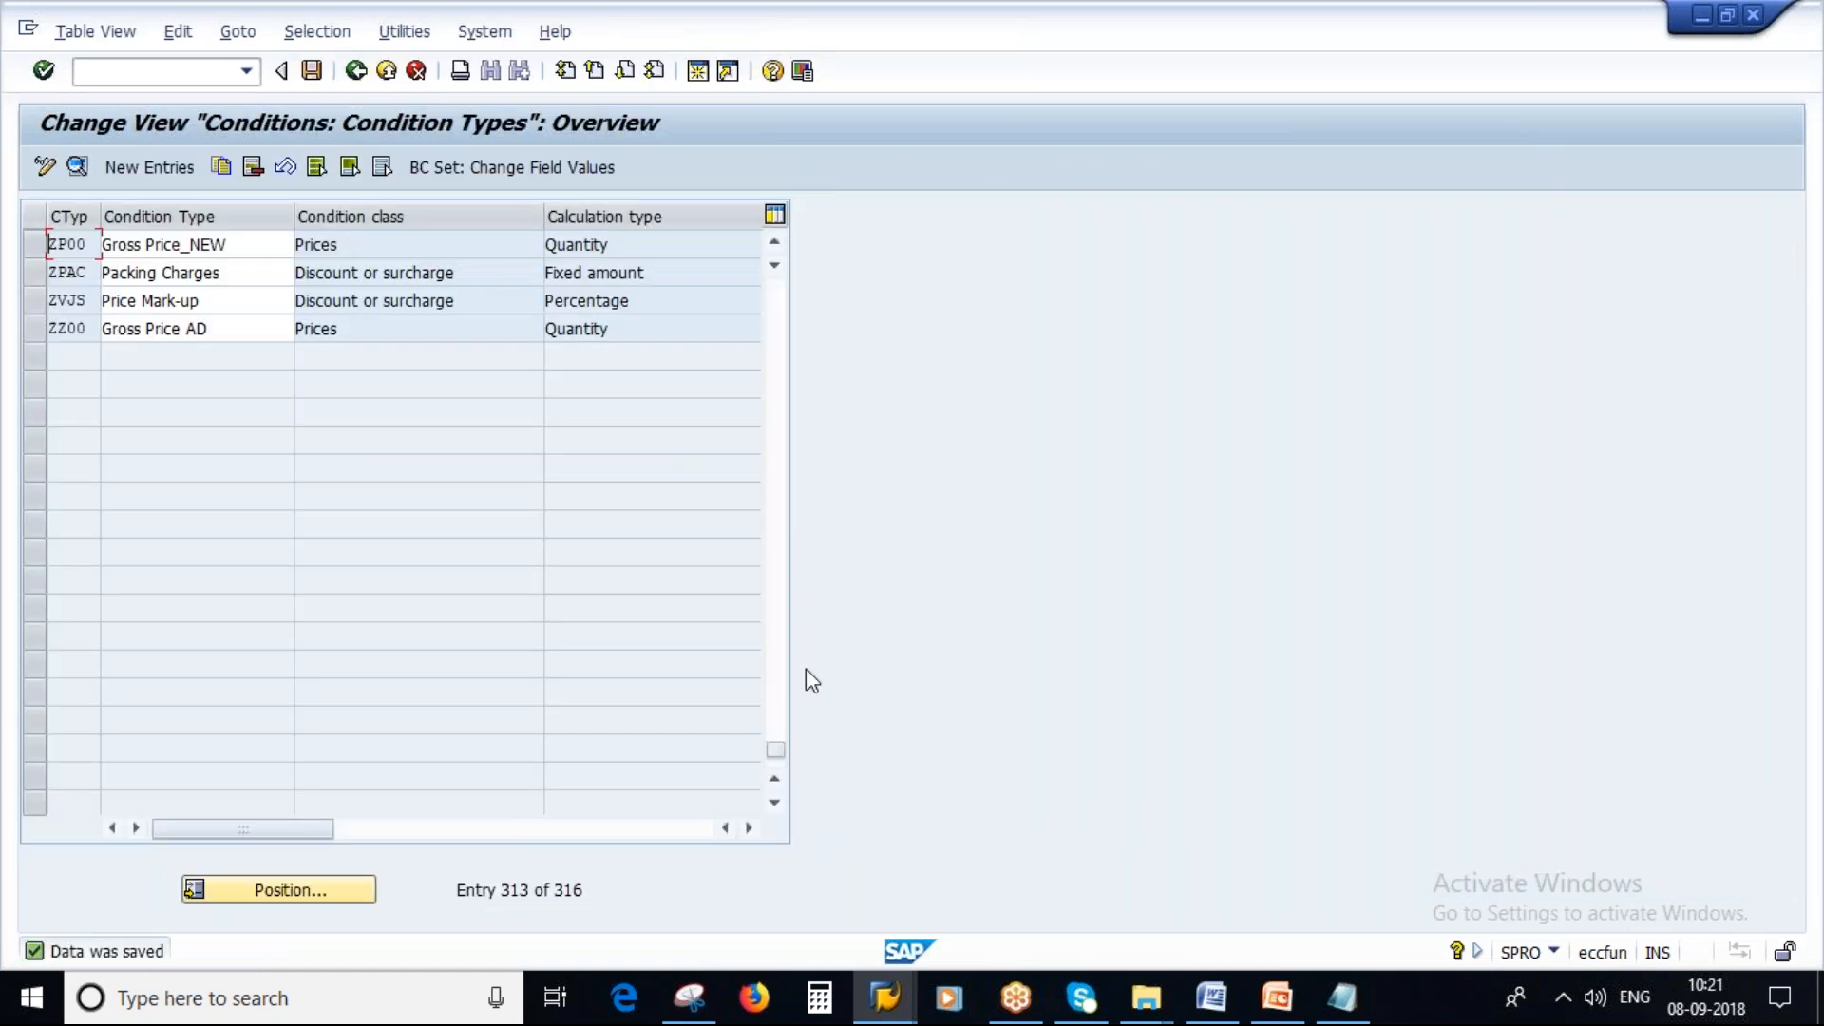
Leave condition types and open the Define Calculation Schema activity for RM0000.
click(1341, 998)
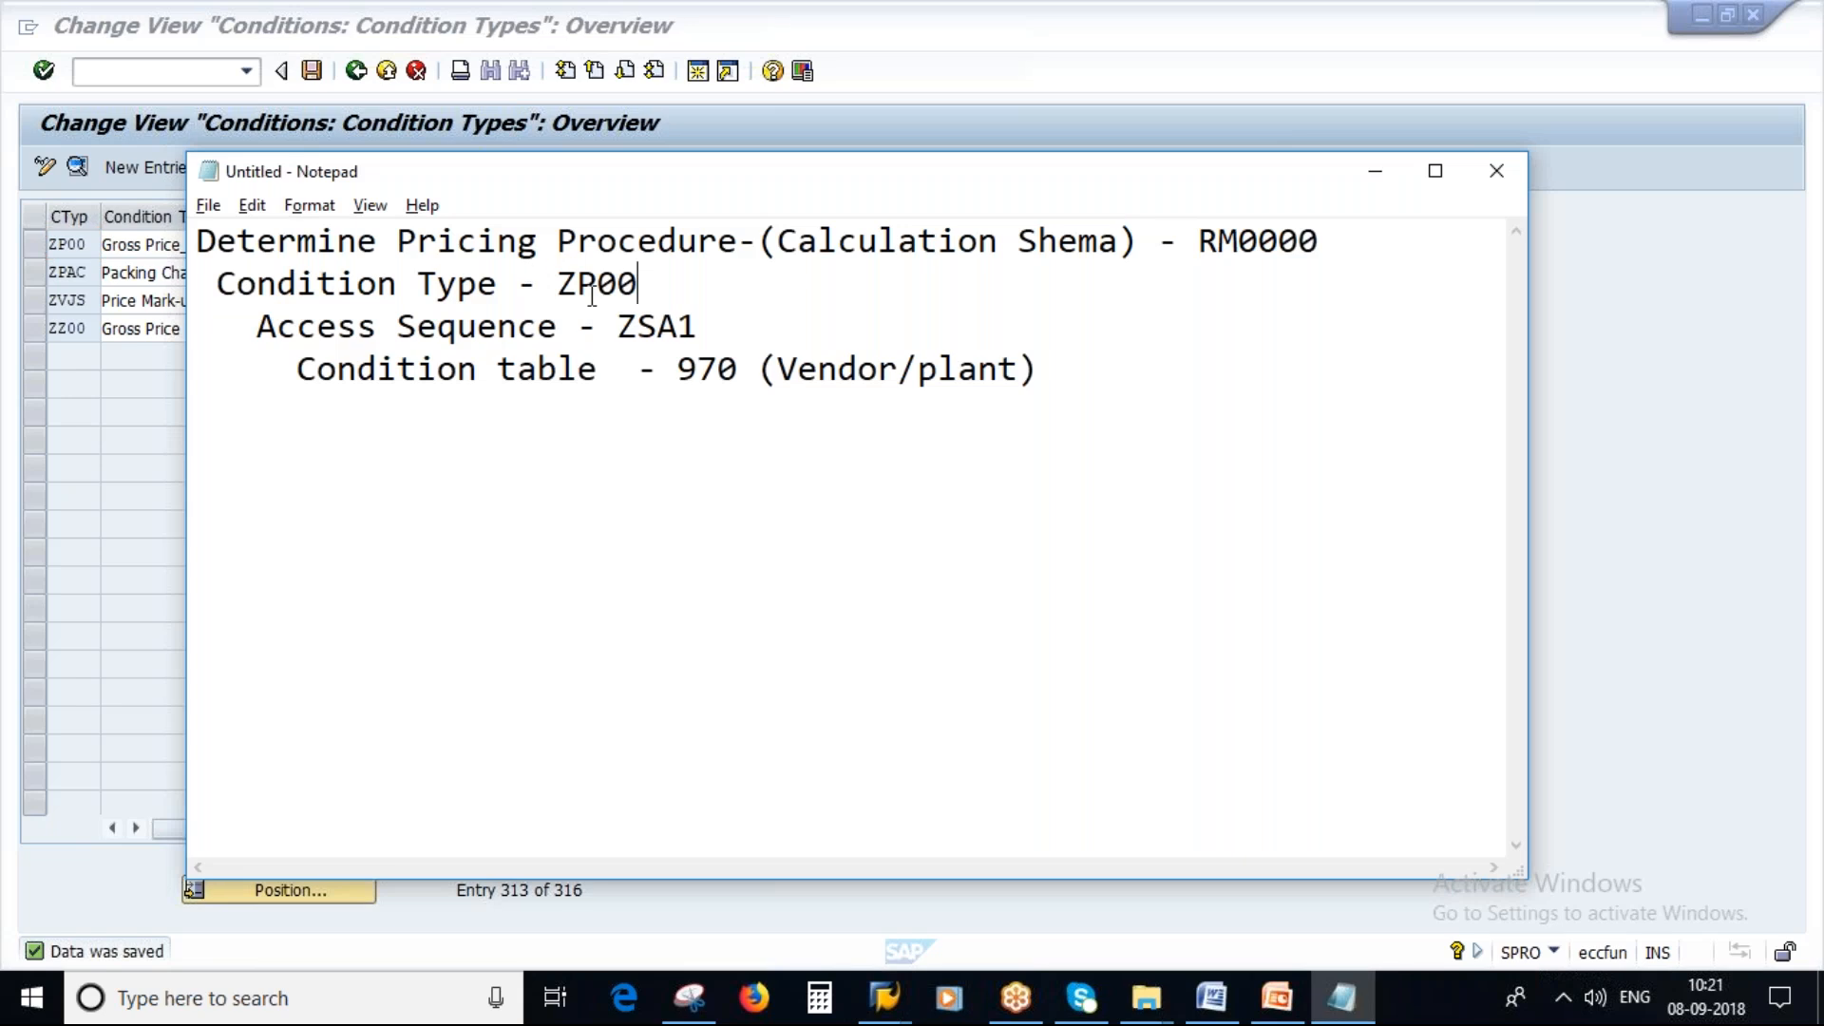
click(1200, 245)
drag(1201, 245, 1330, 247)
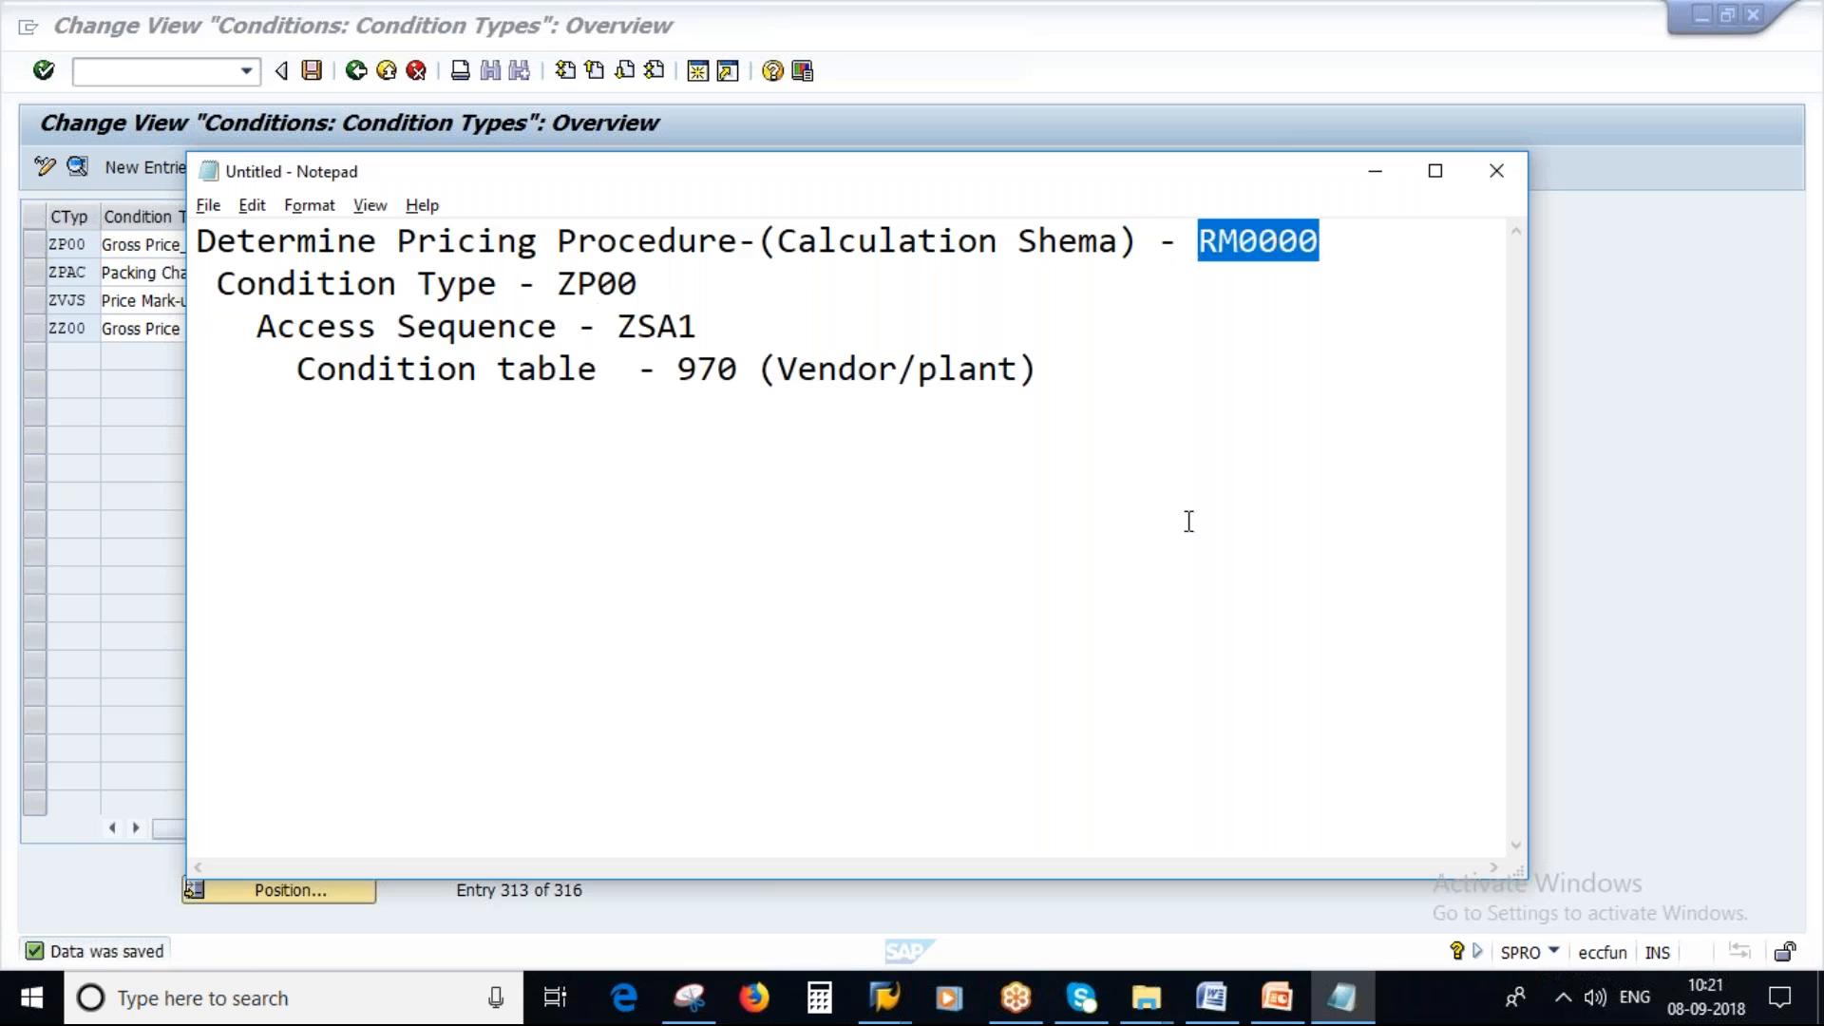
key(alt+Tab)
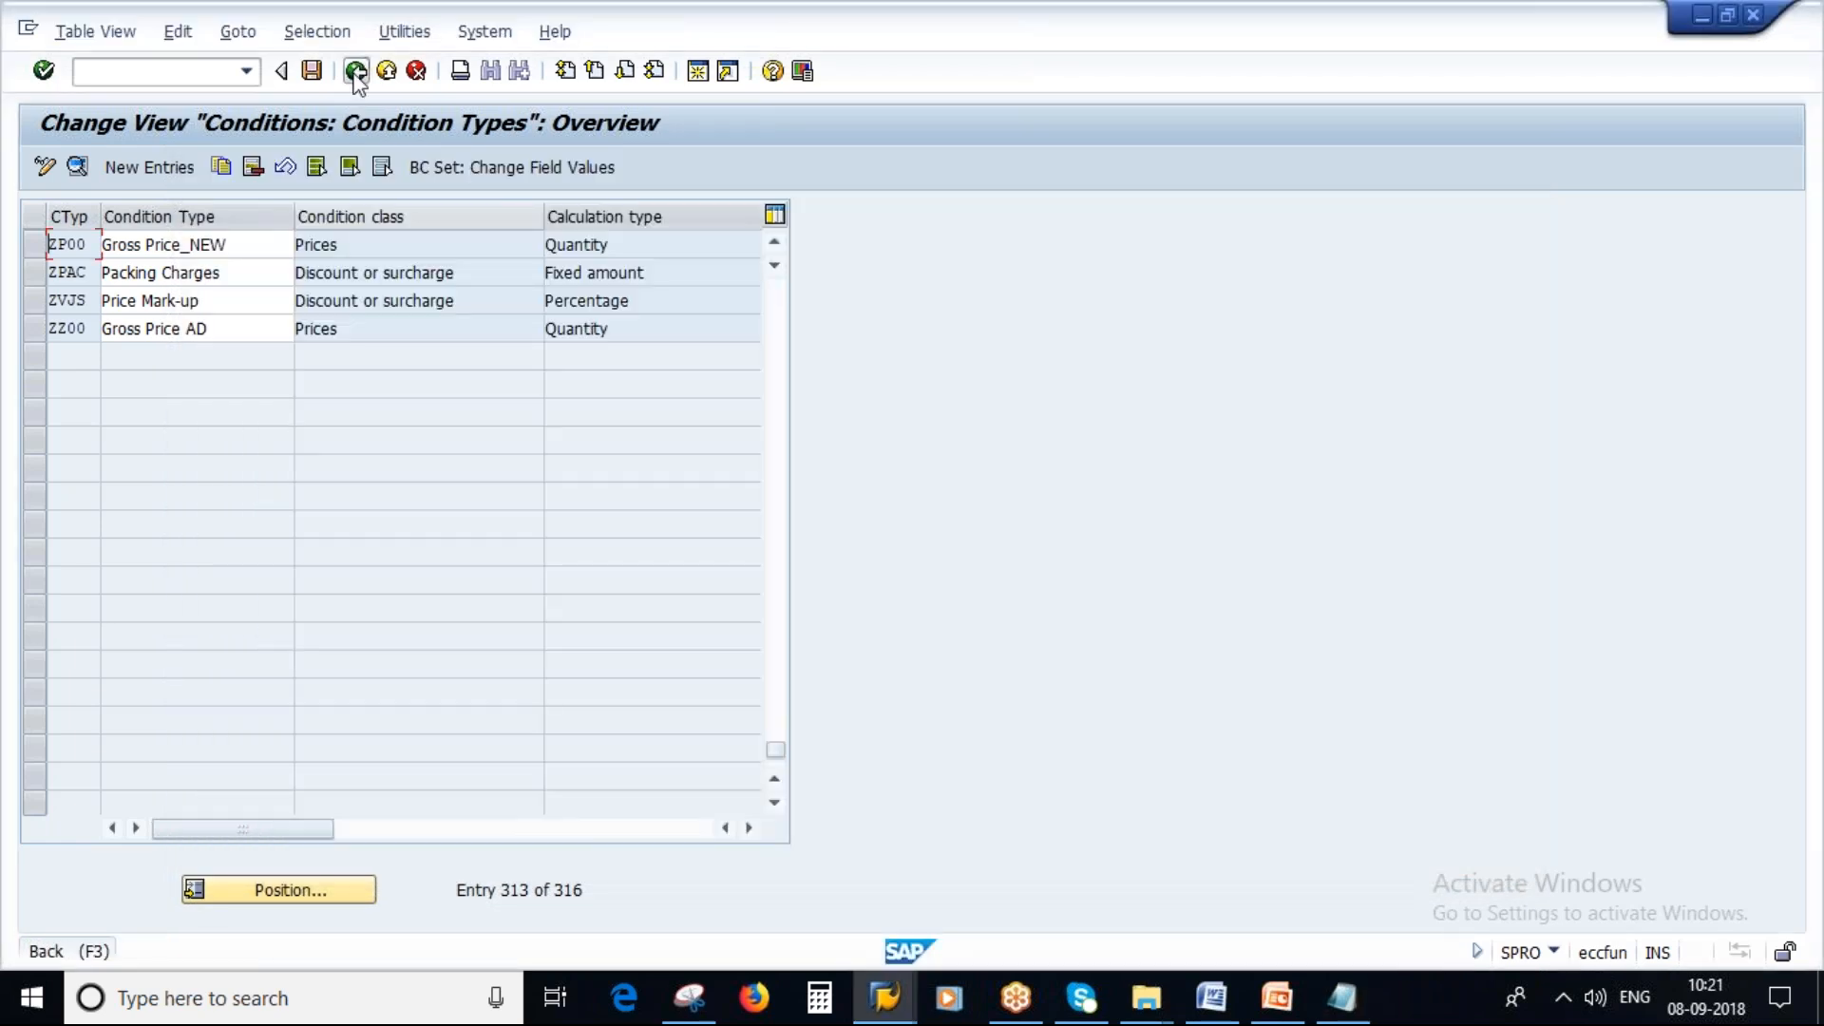
click(355, 70)
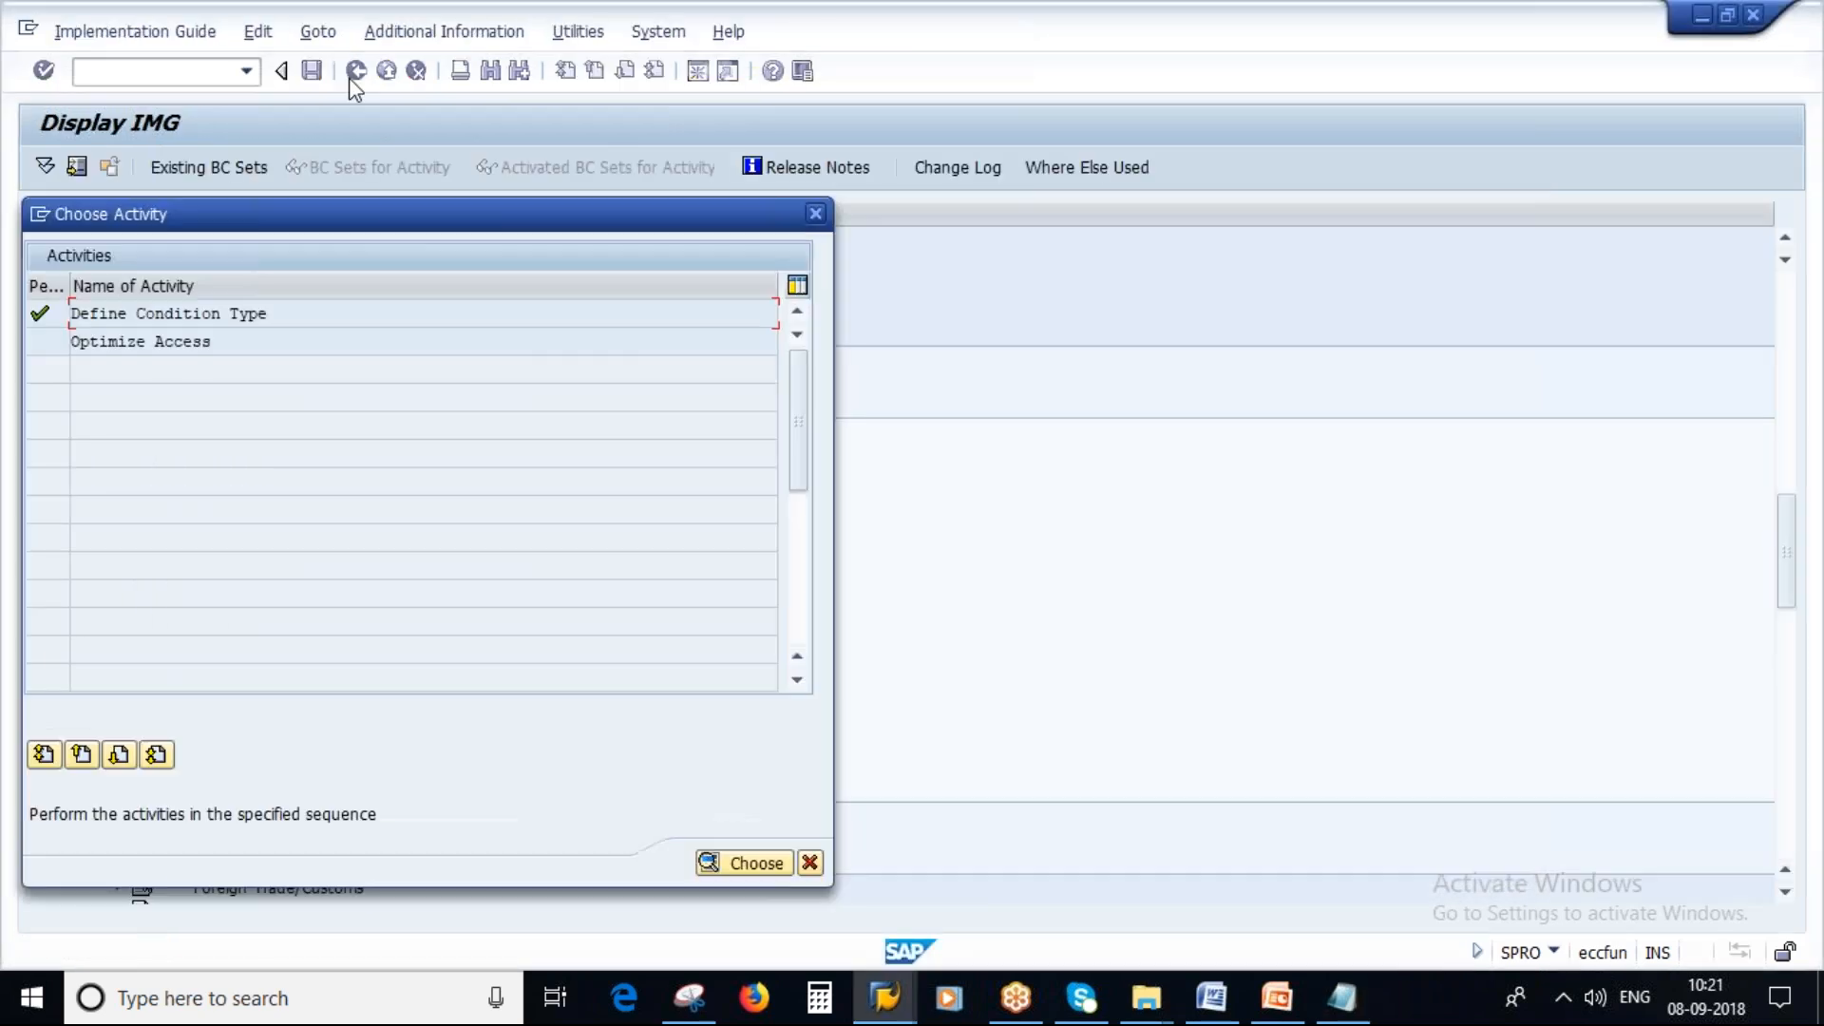
click(811, 863)
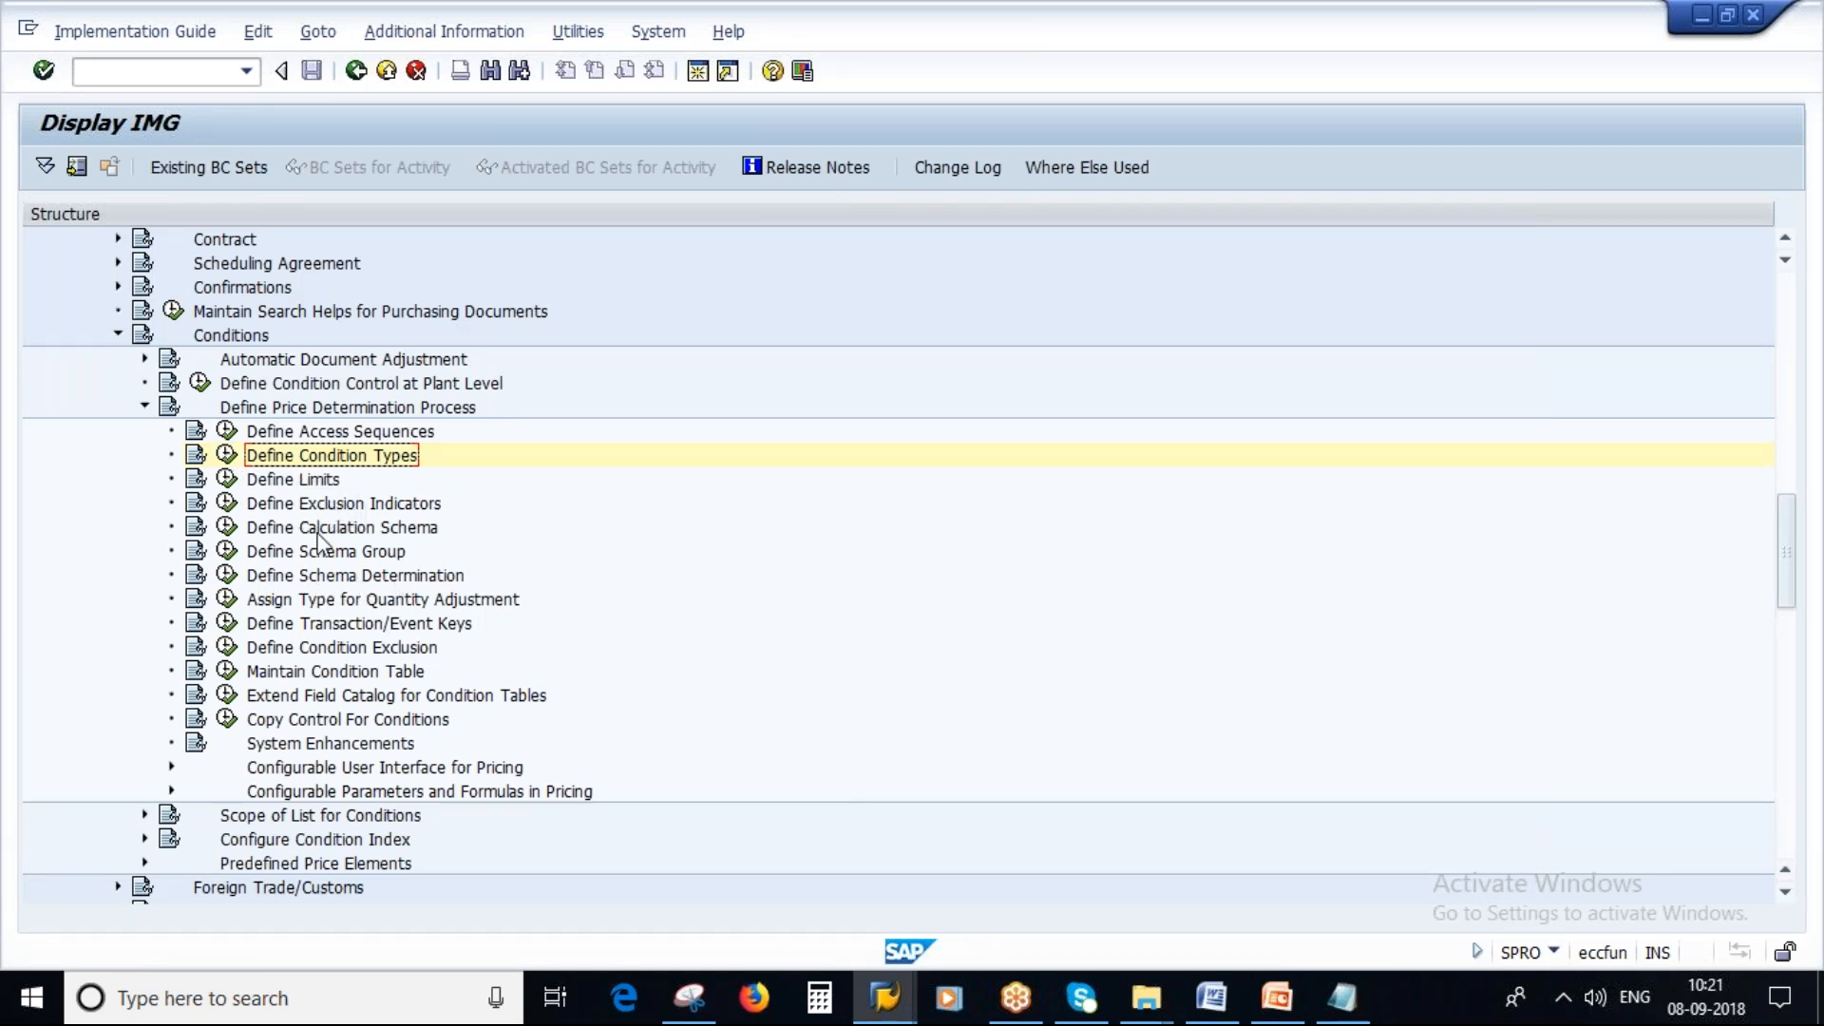
click(227, 527)
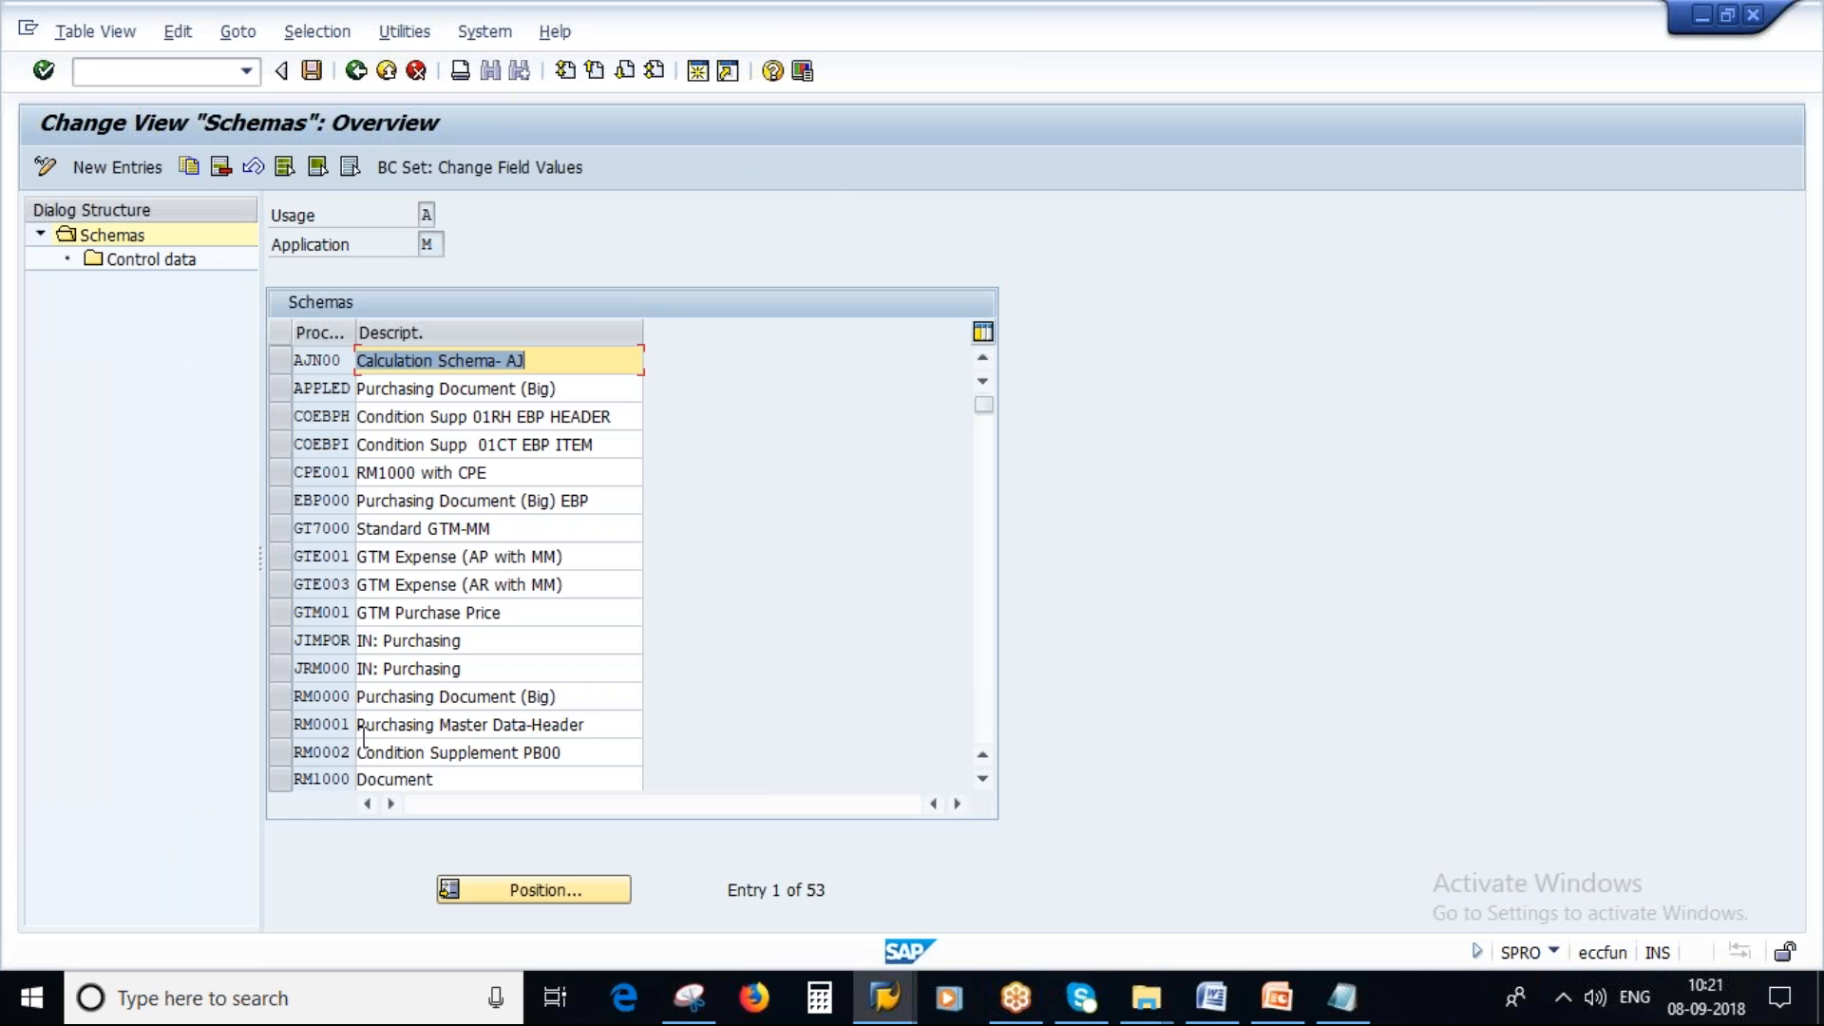
Copy calculation schema RM0000 with all dependent entries as ZSAV12, described "Purchasing Document (Big)_new".
click(294, 696)
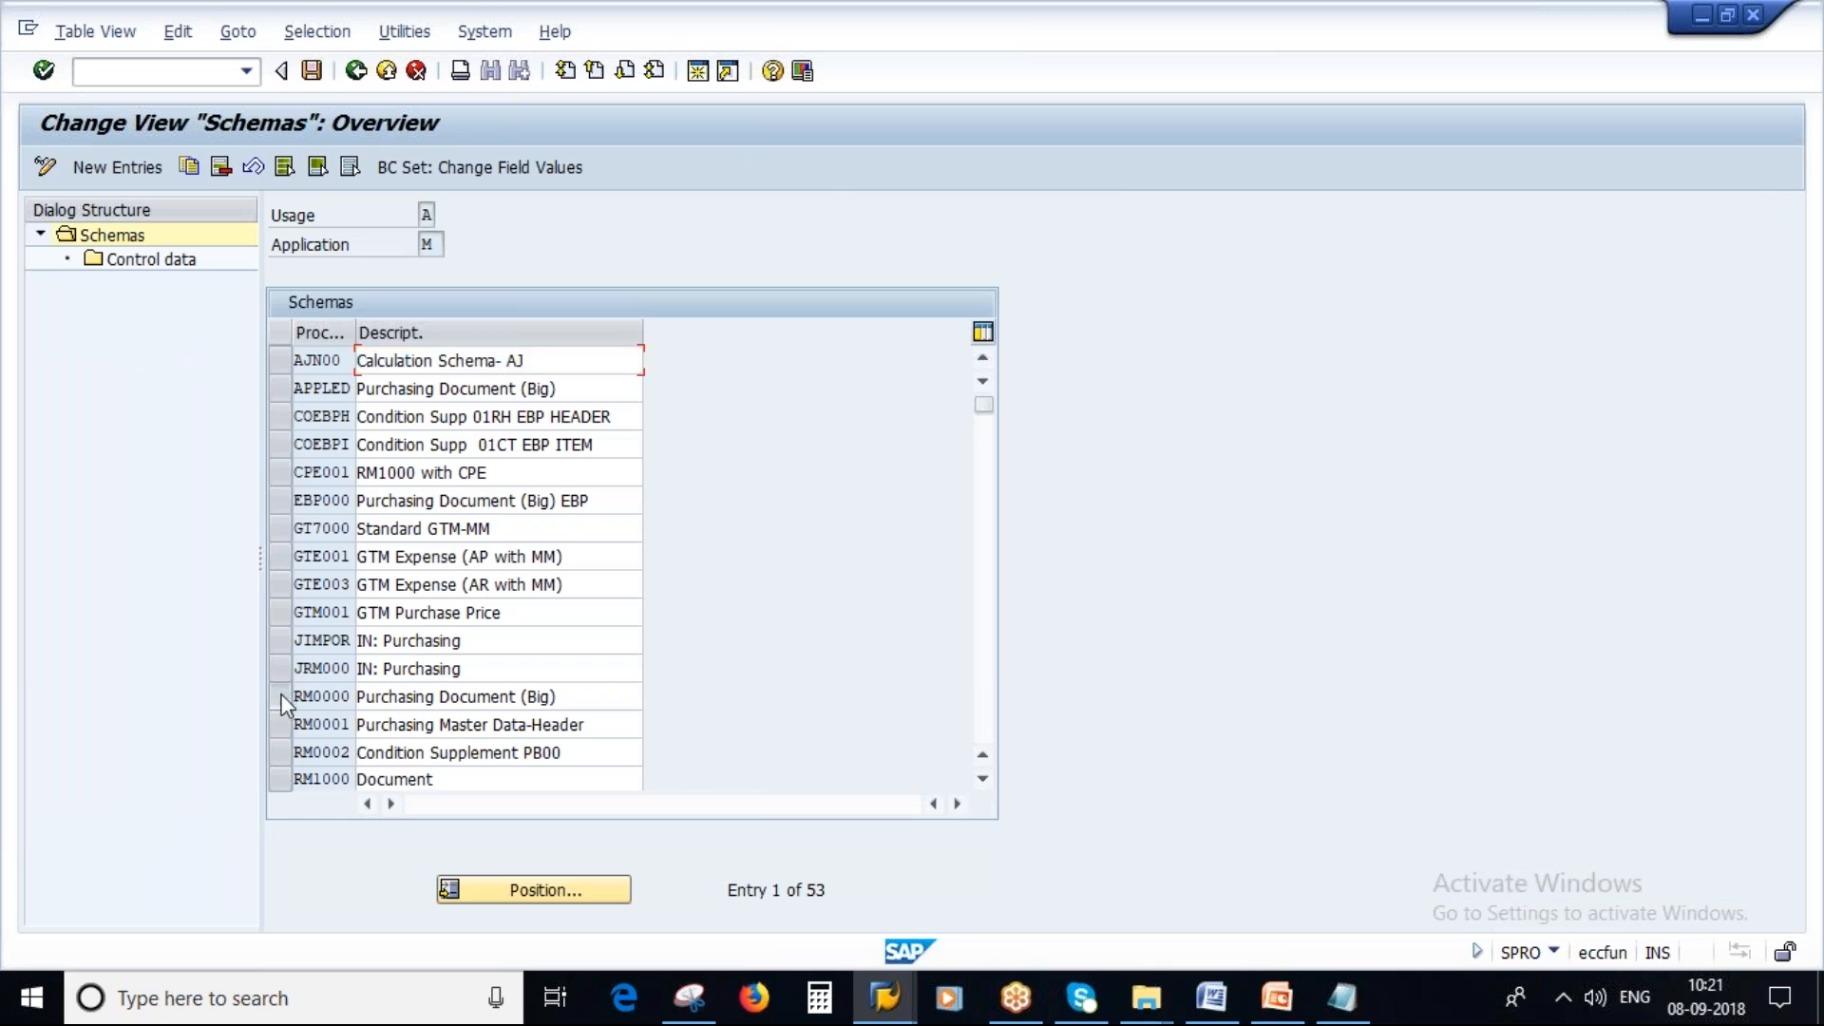
click(190, 163)
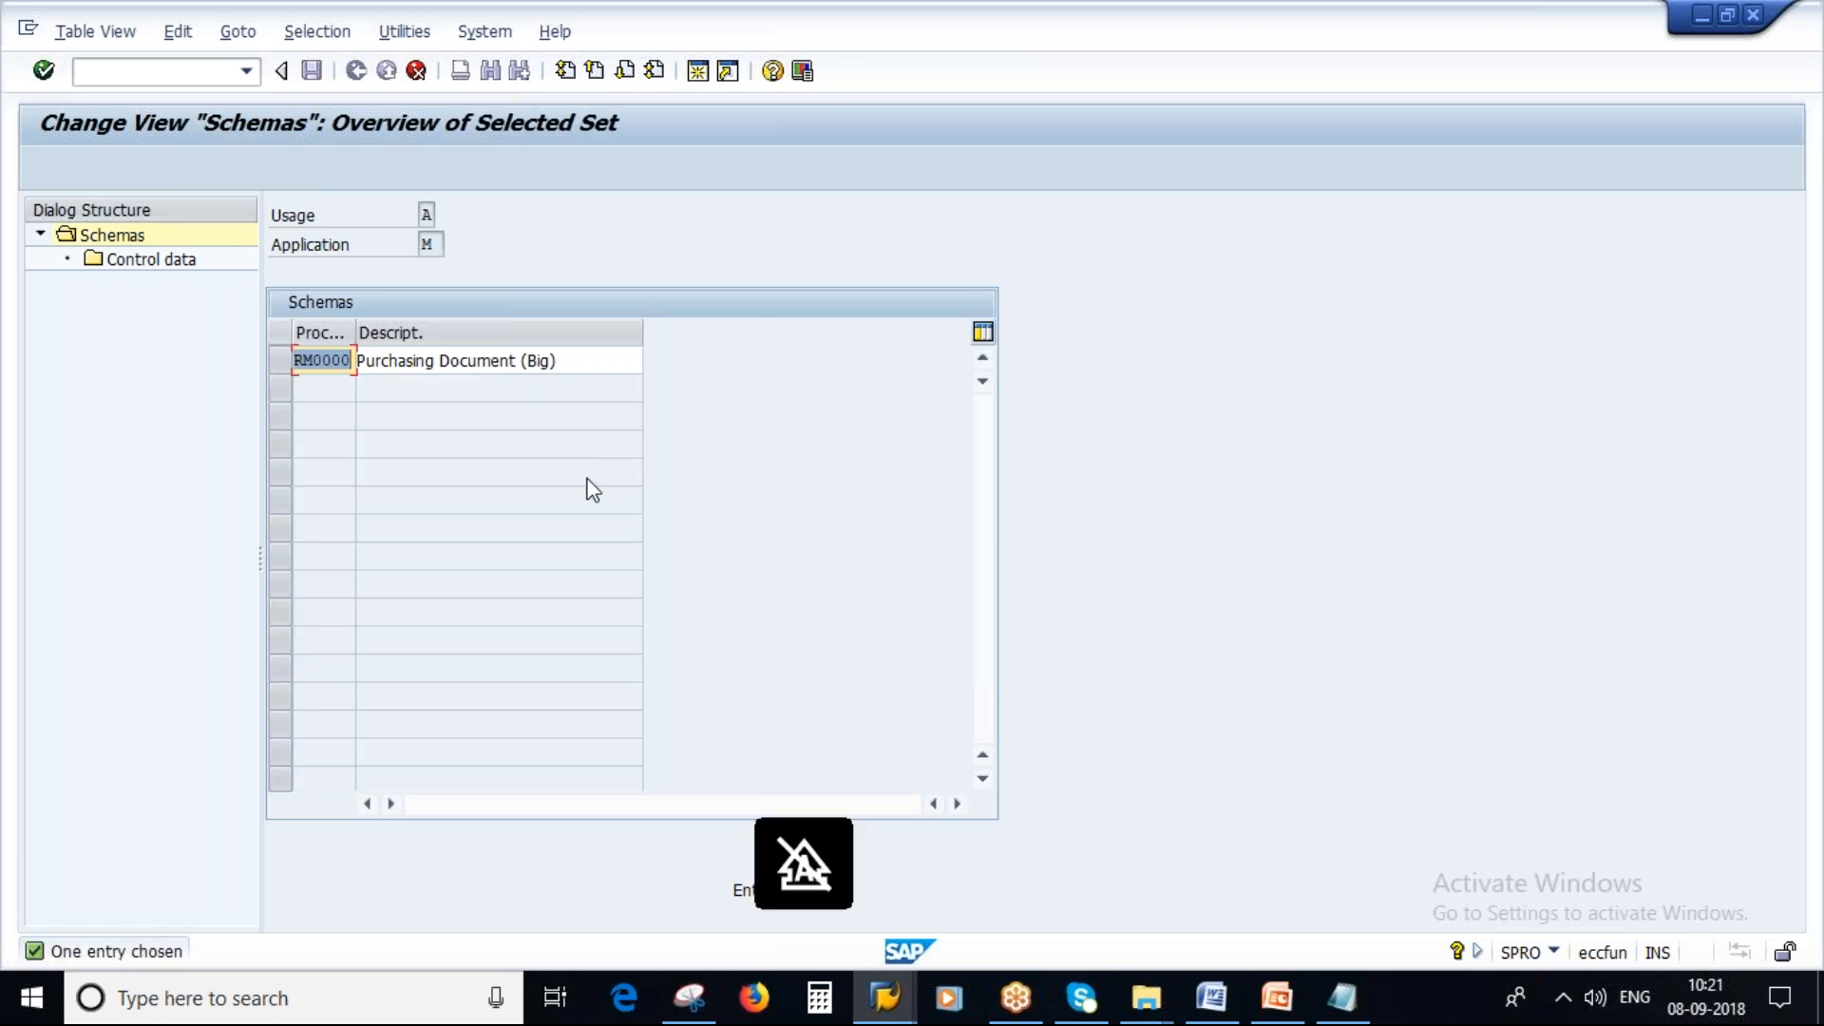
text(ZSAV1)
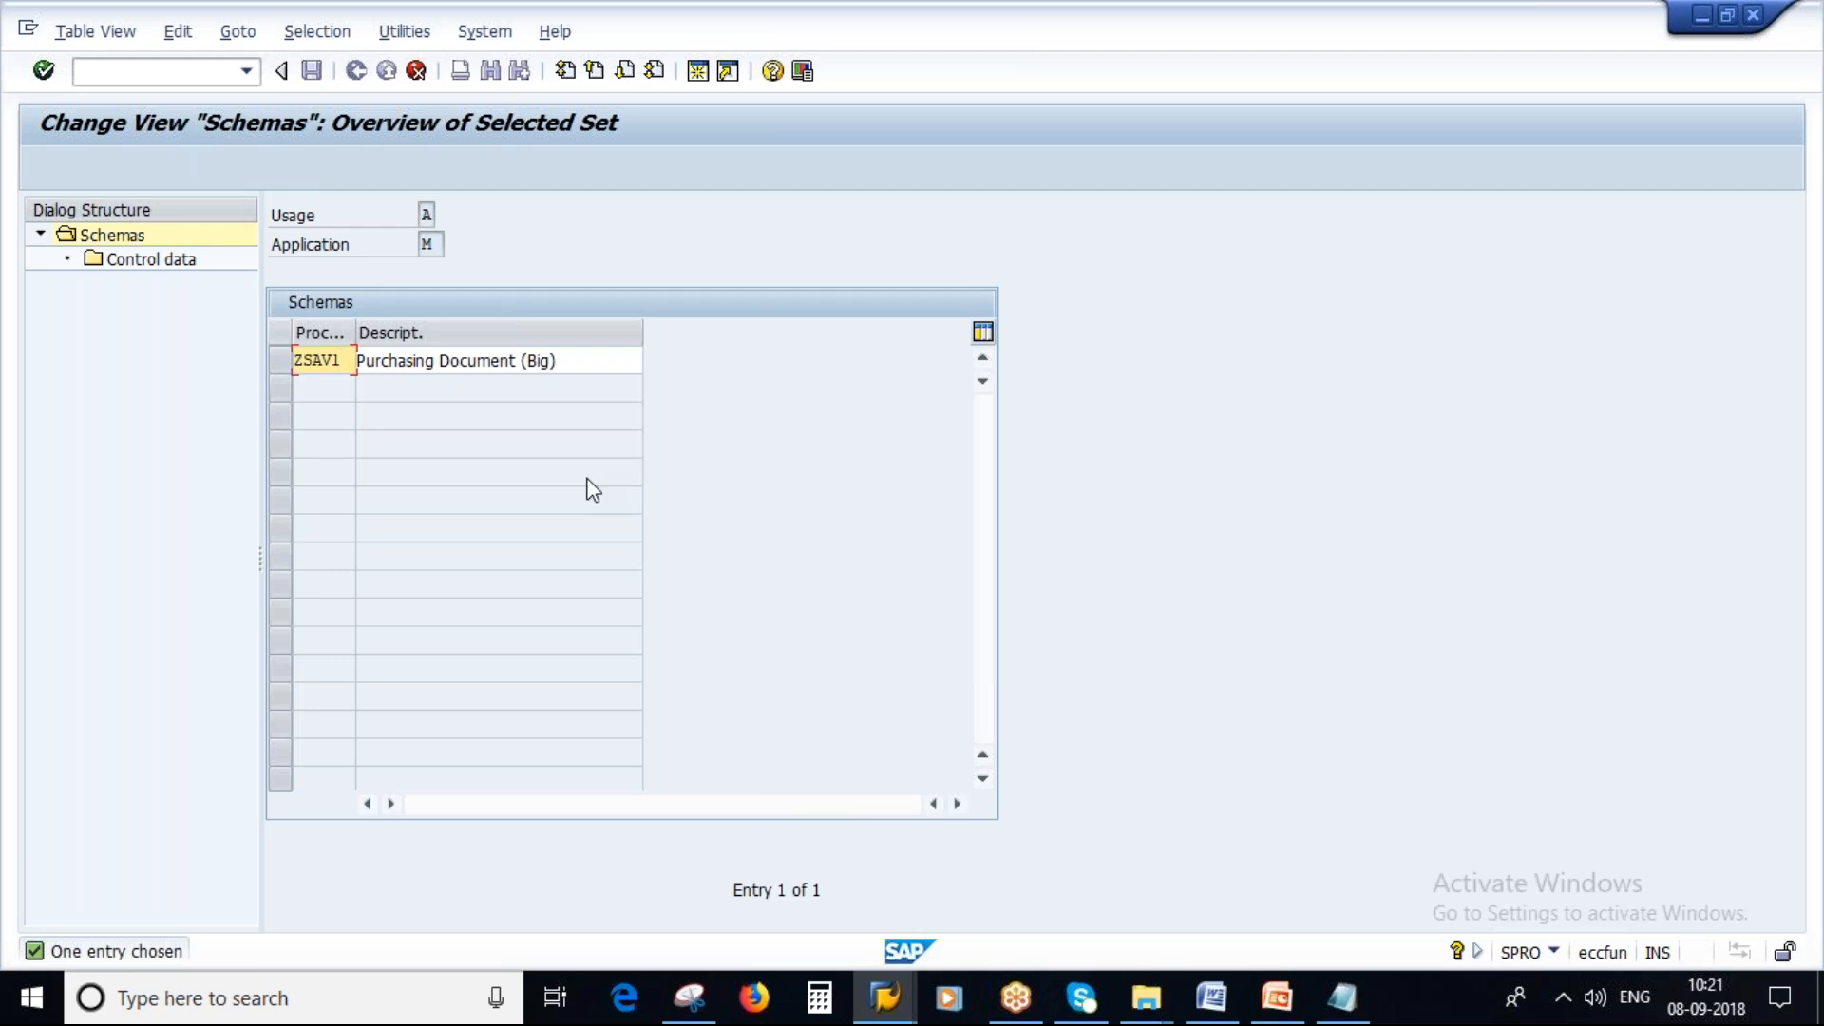
text(2)
click(563, 361)
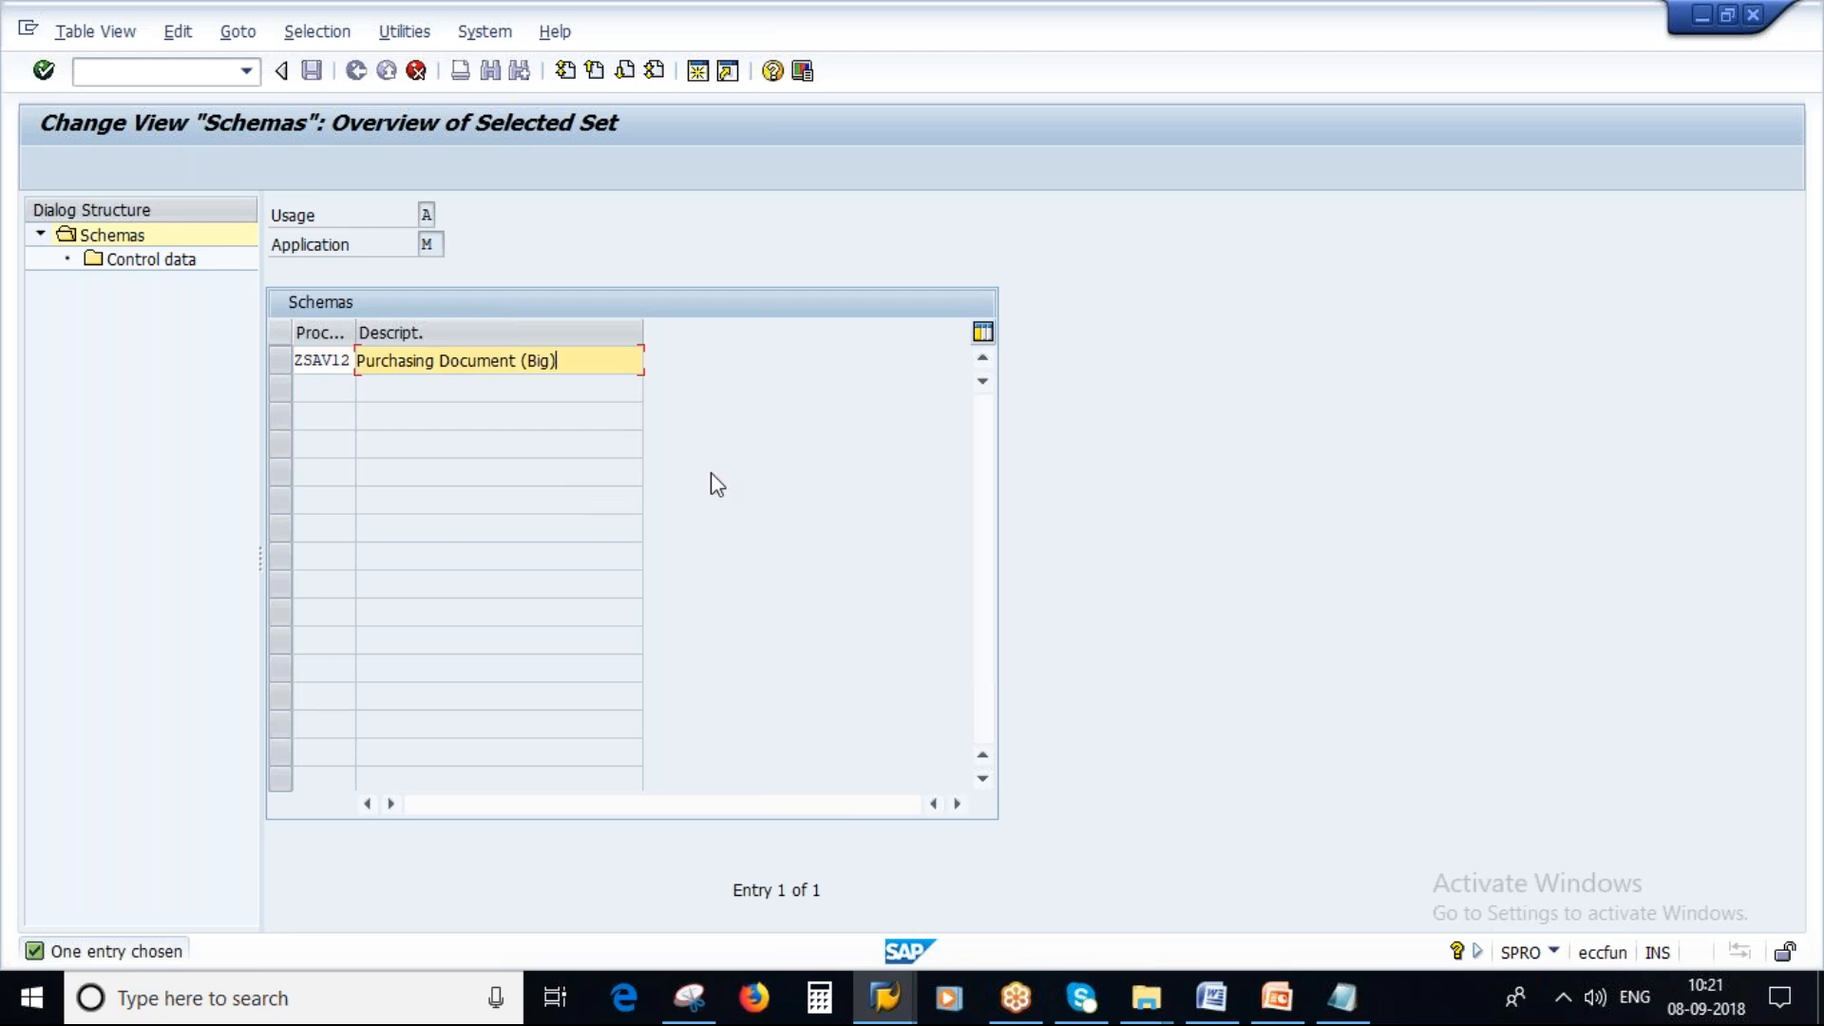
key(Caps_Lock)
key(Caps_Lock)
text(_)
key(Caps_Lock)
text(new)
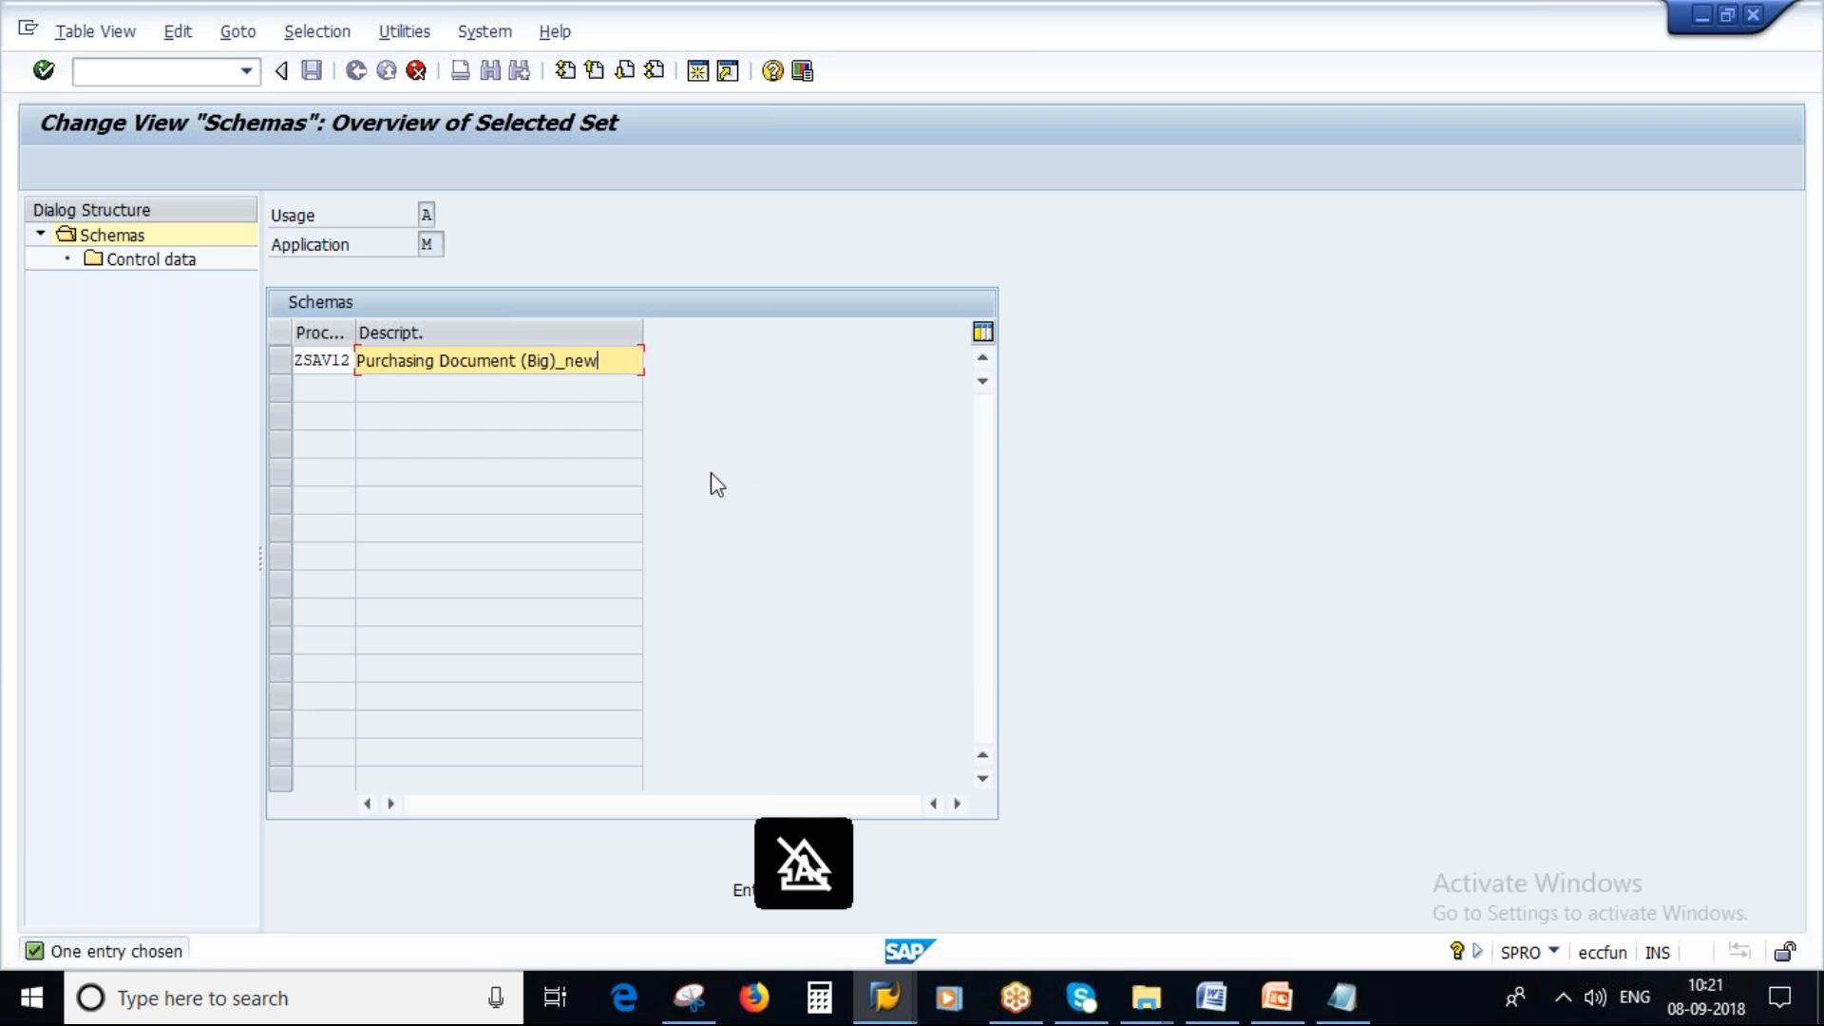
key(Return)
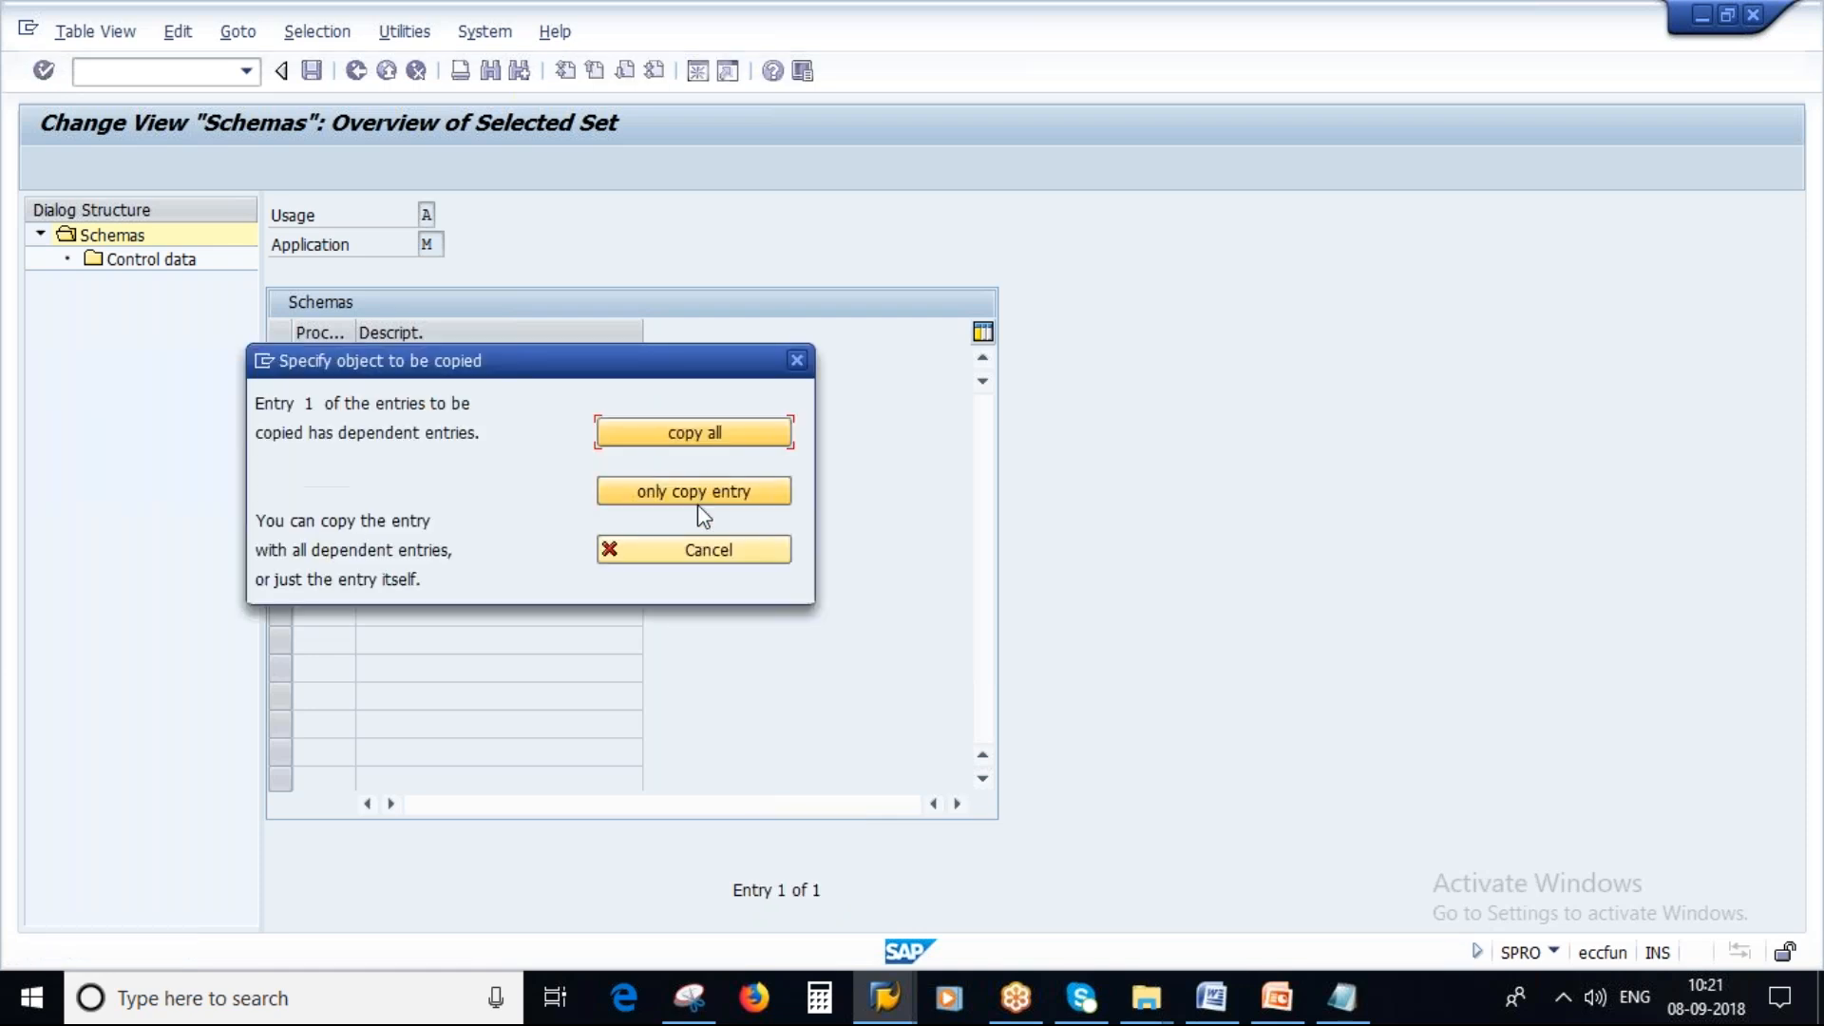
click(722, 496)
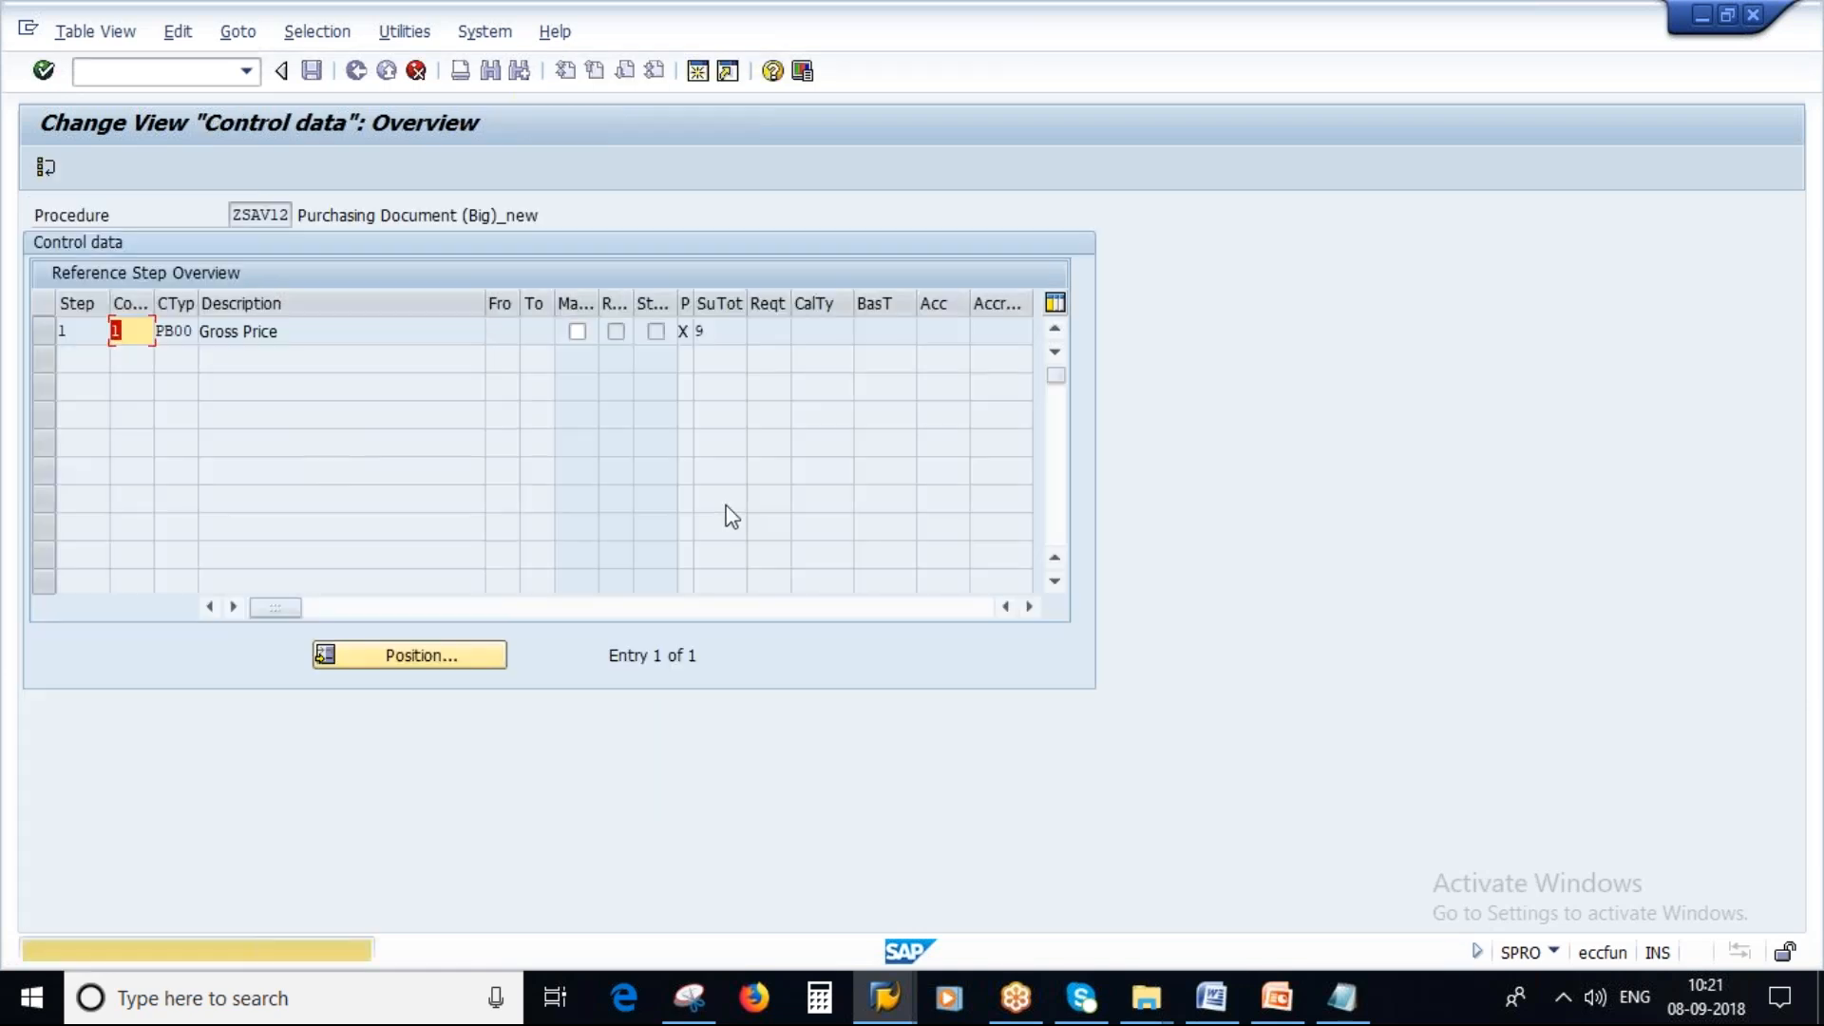
key(Return)
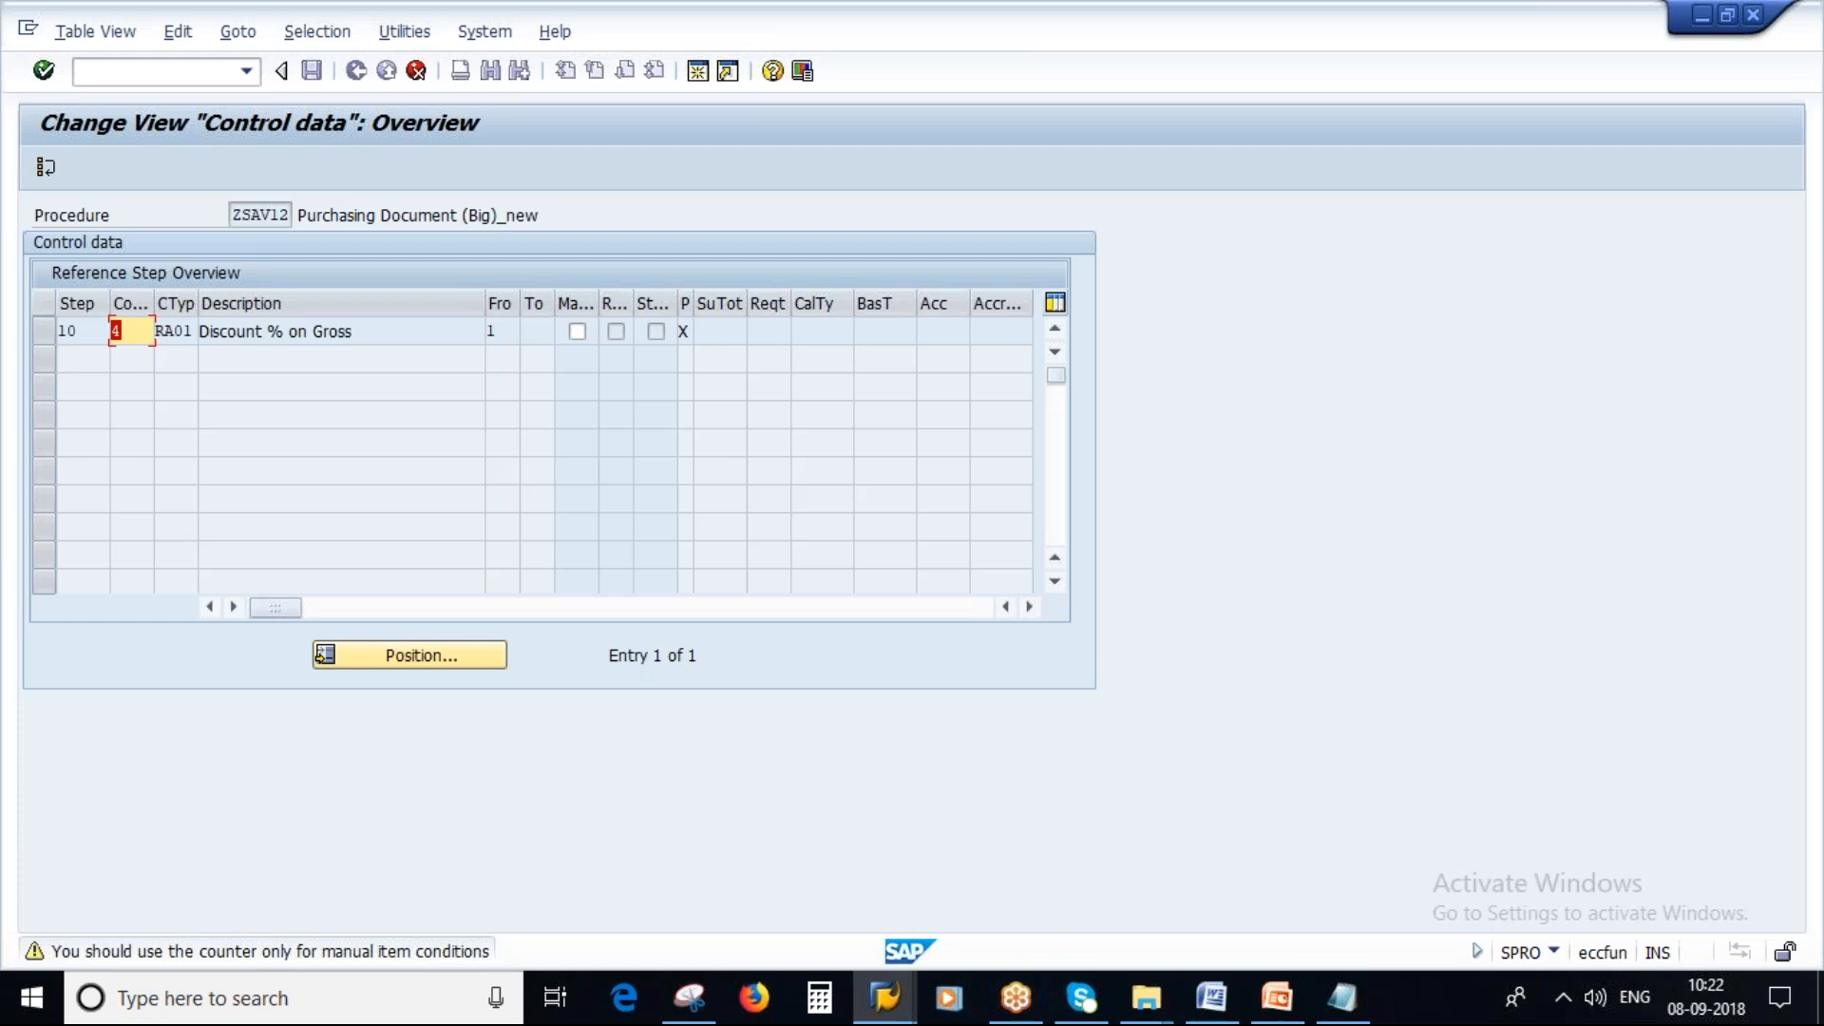
click(415, 70)
click(639, 771)
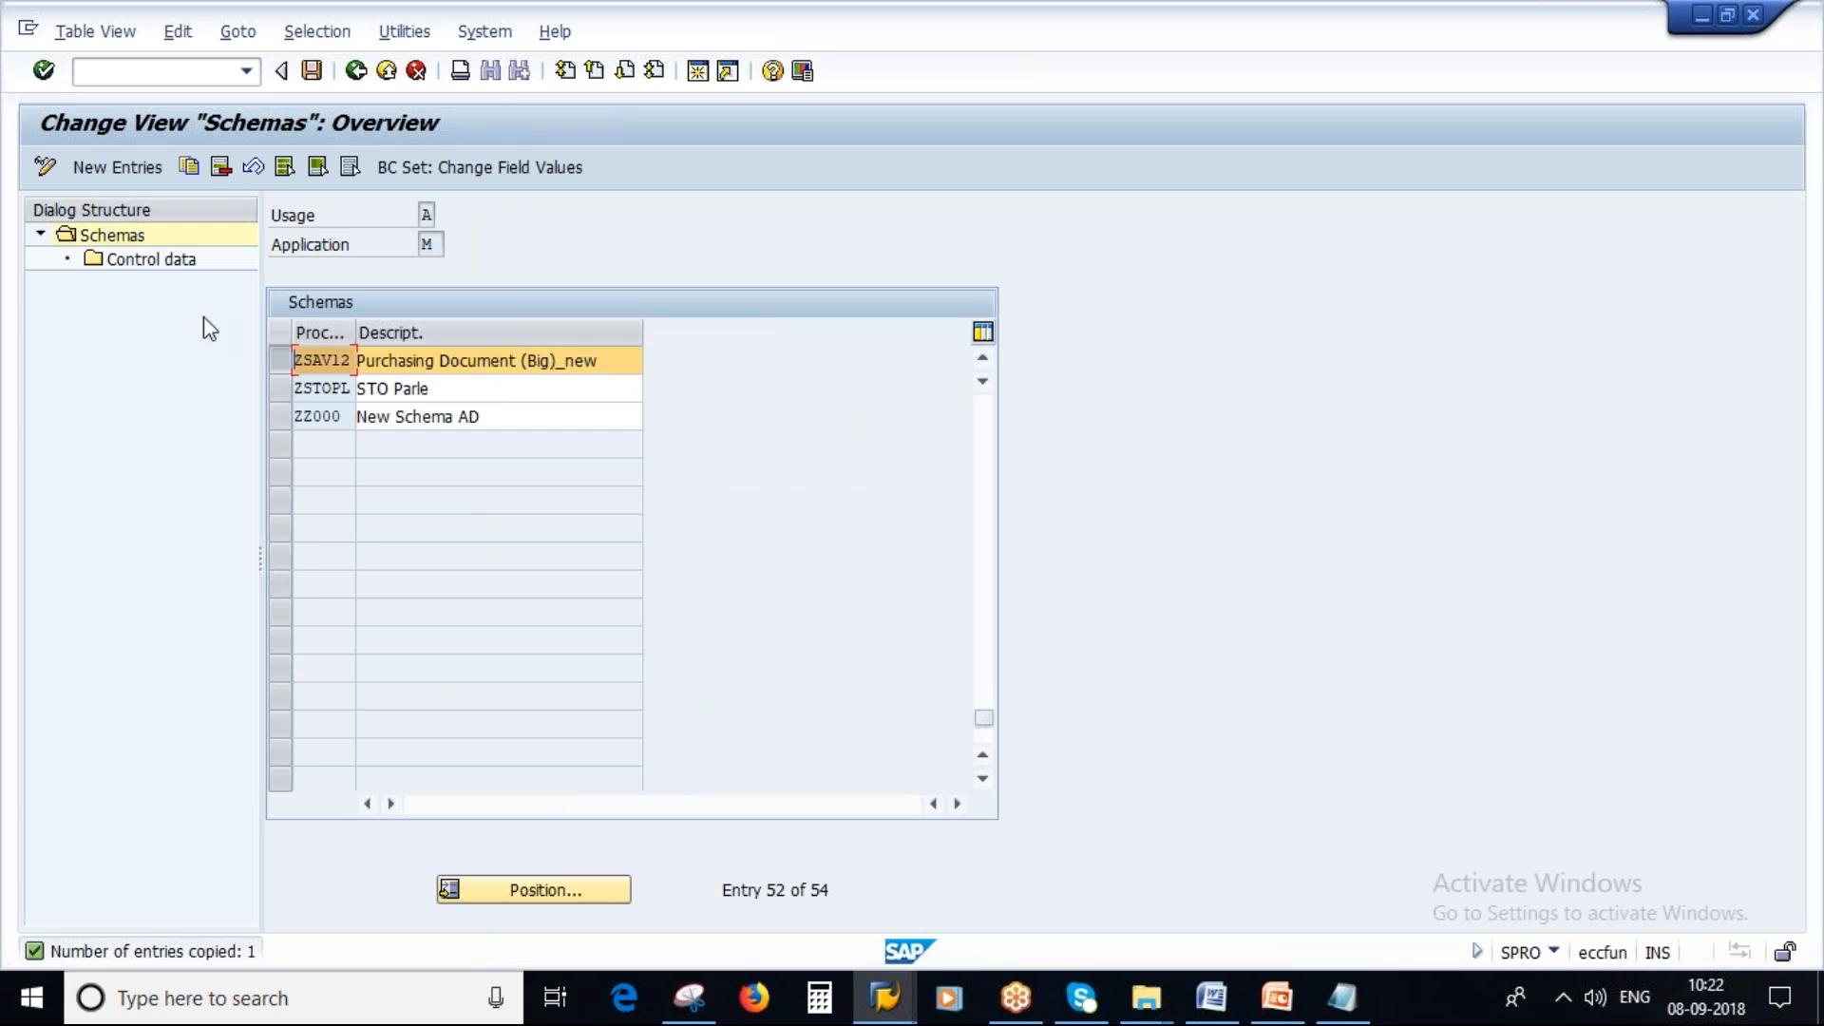
Open ZSAV12's control data and replace condition type PB00 in step 1 with ZP00, described Gross Price_NEW.
double_click(143, 261)
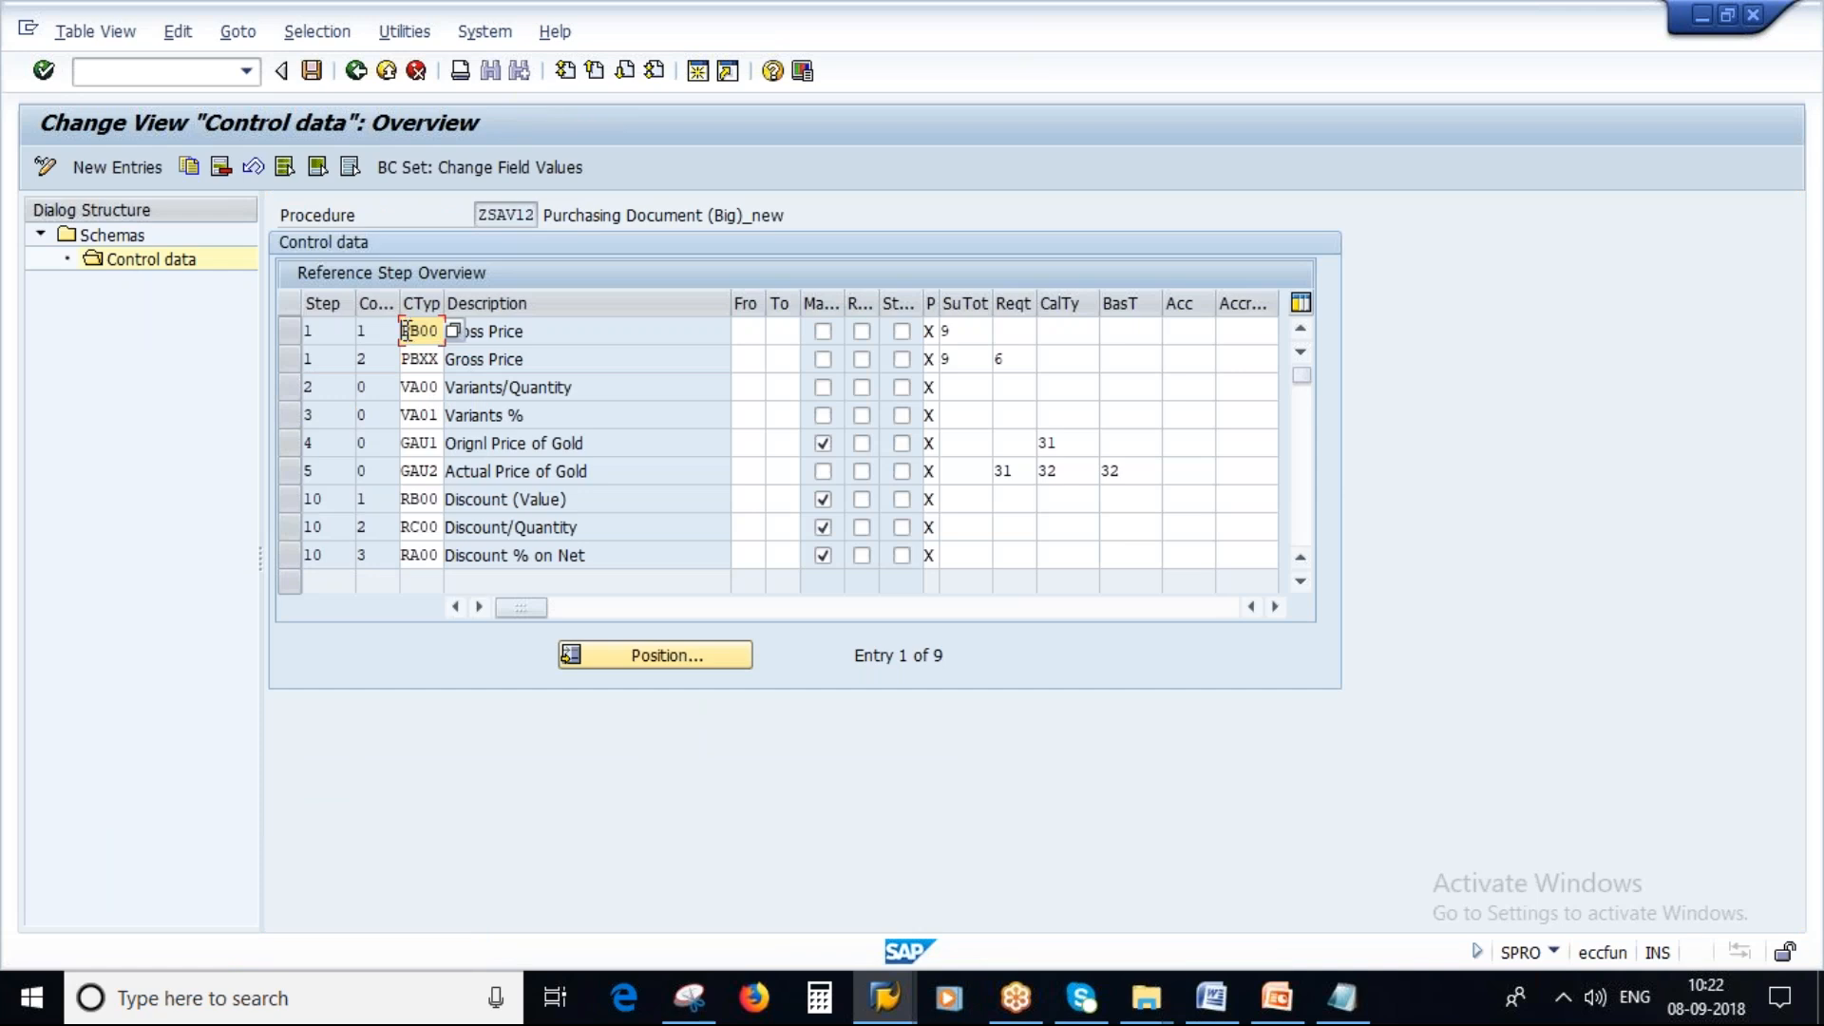
click(1342, 995)
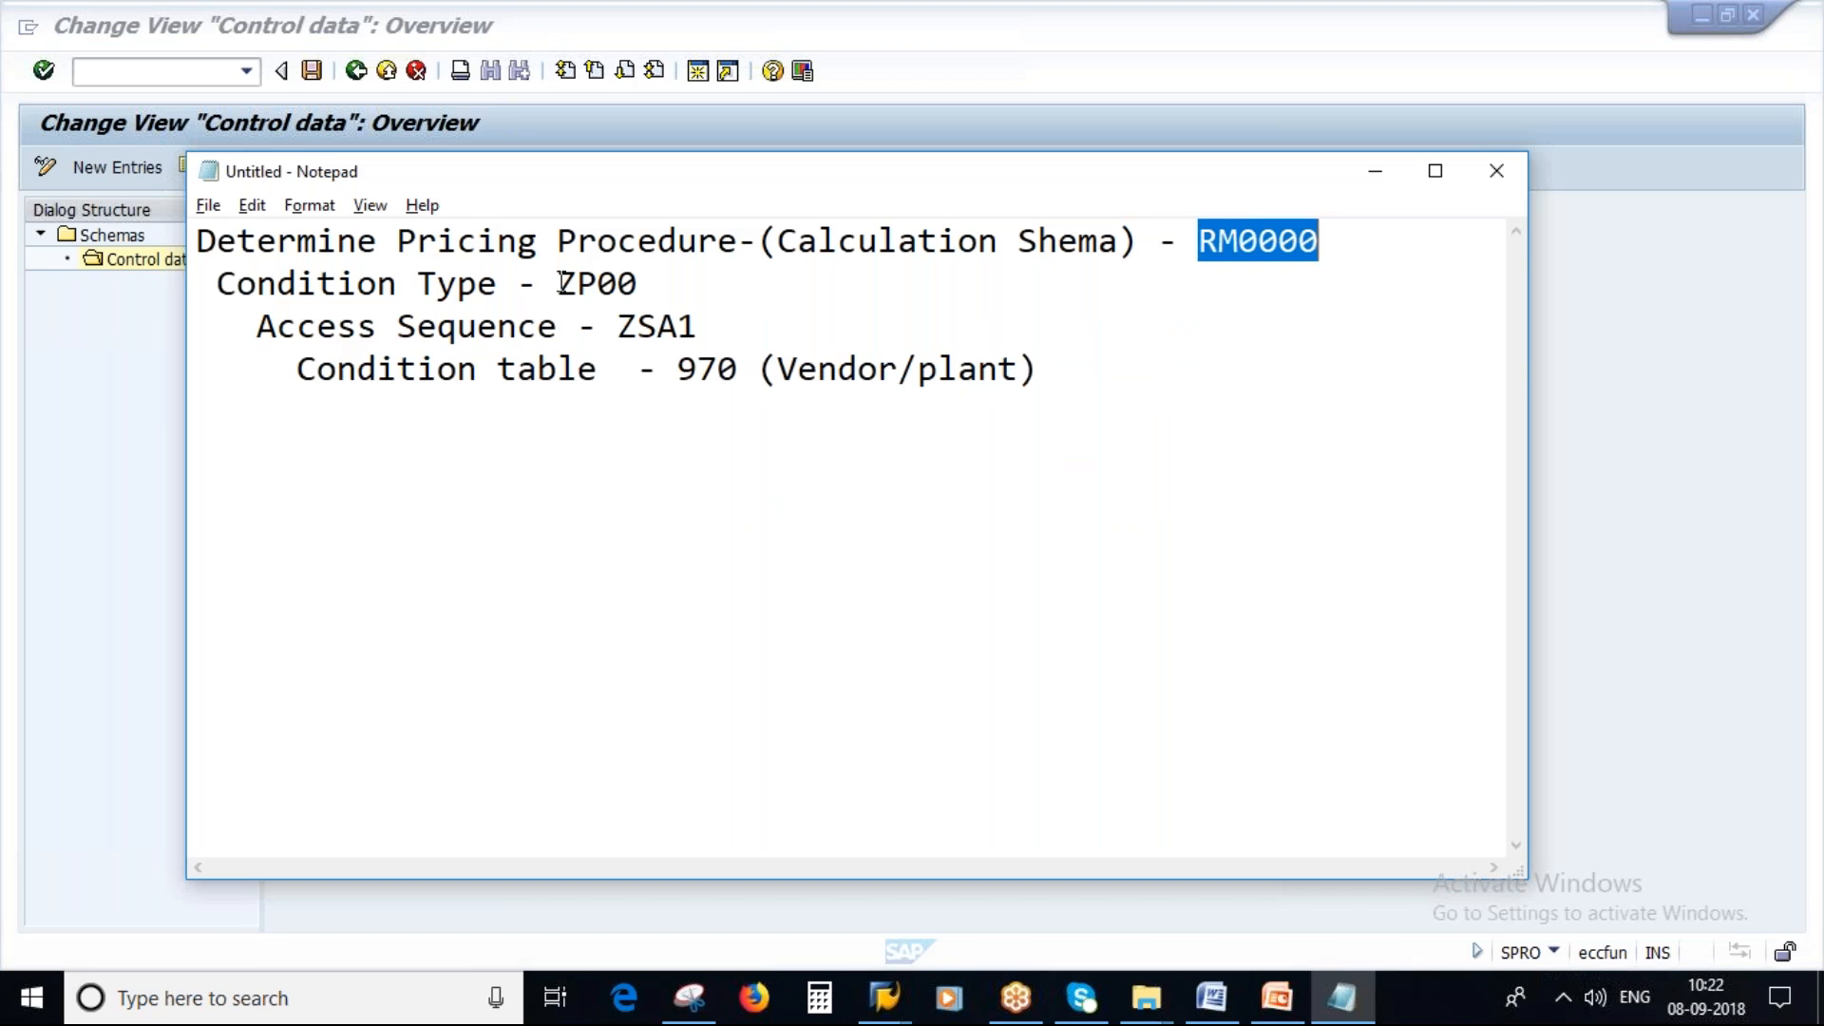
double_click(567, 283)
key(alt+Tab)
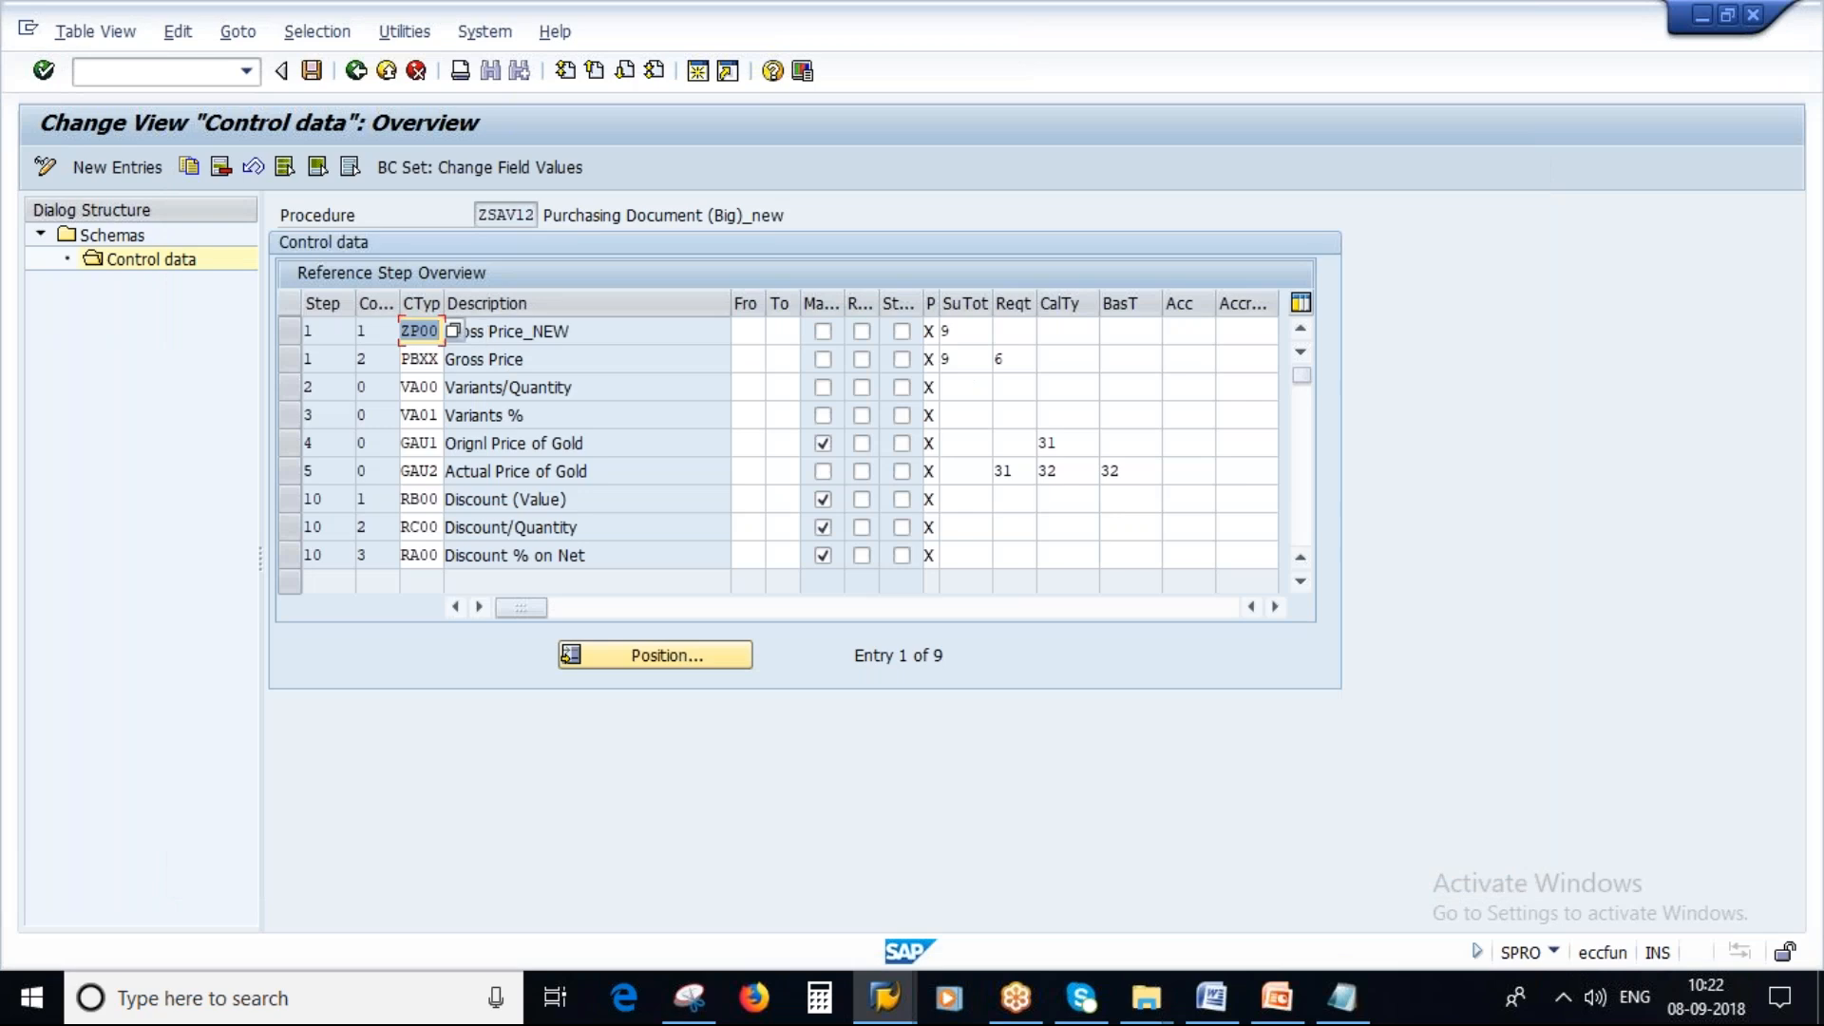
Copy the ZSAV12 code and replace RM0000 with it as the calculation schema in the notes.
click(481, 216)
double_click(482, 216)
key(ctrl+c)
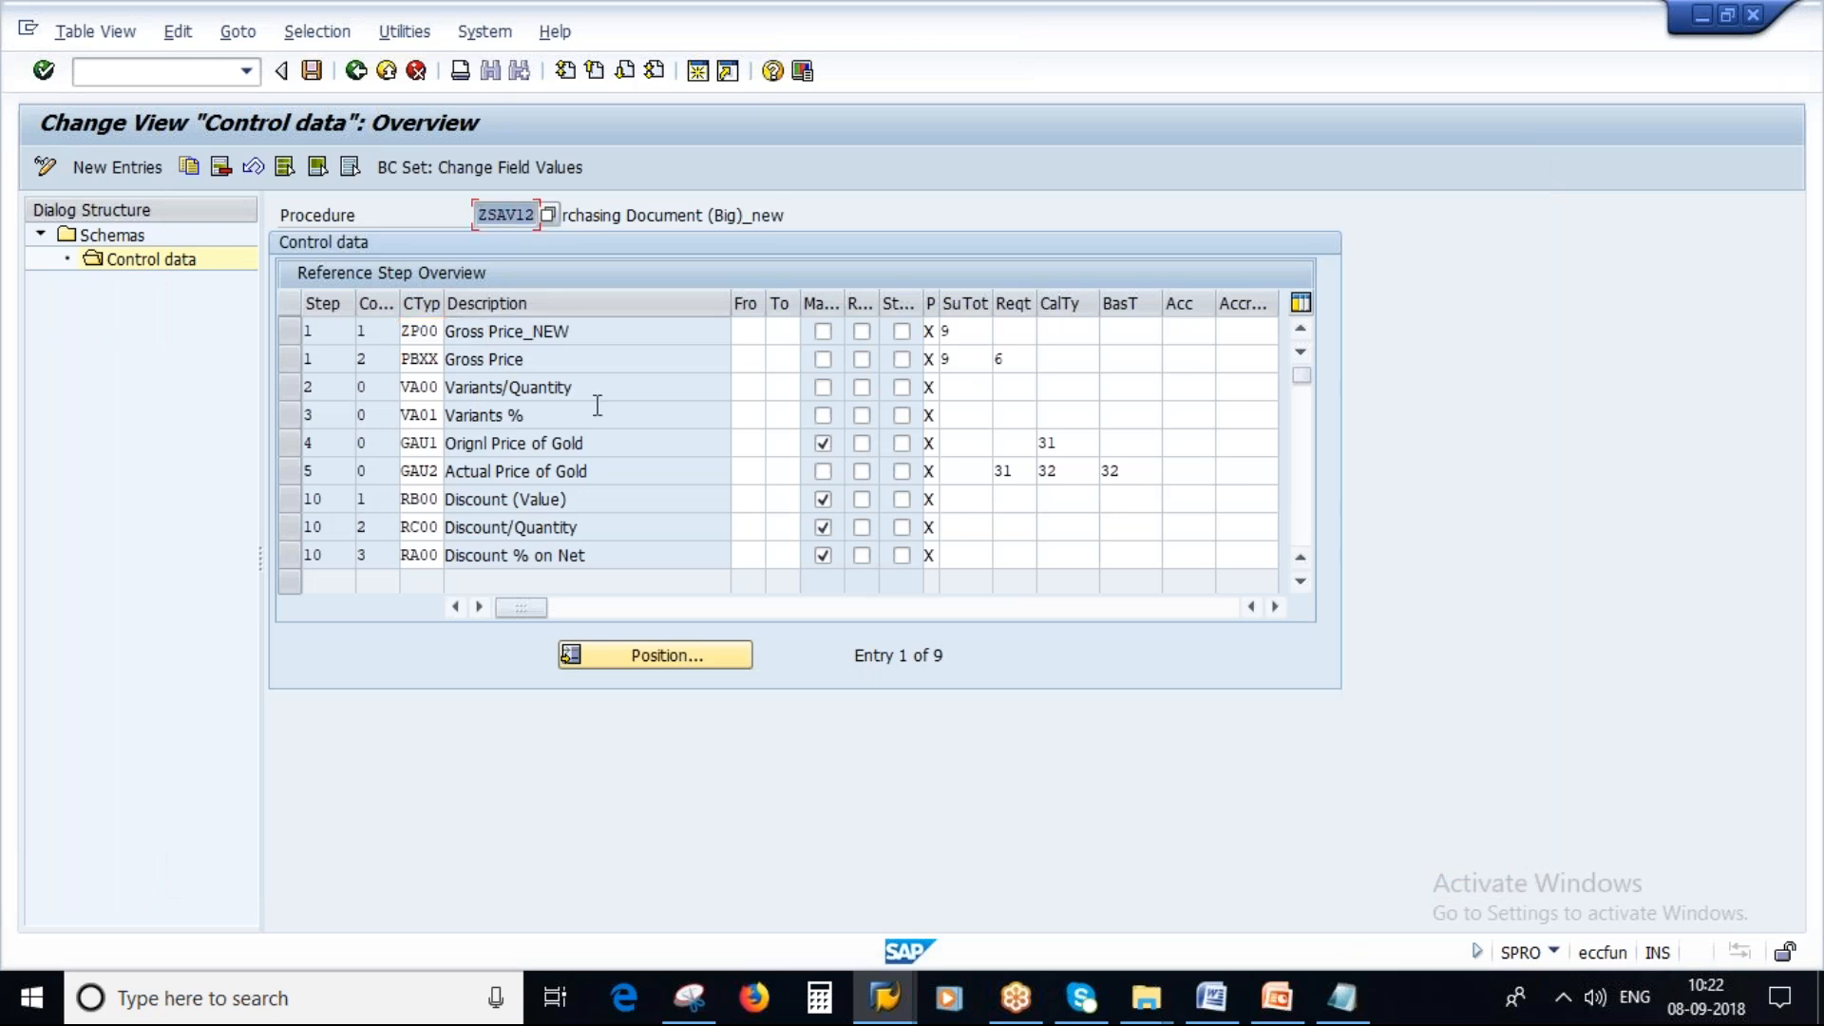
click(1341, 997)
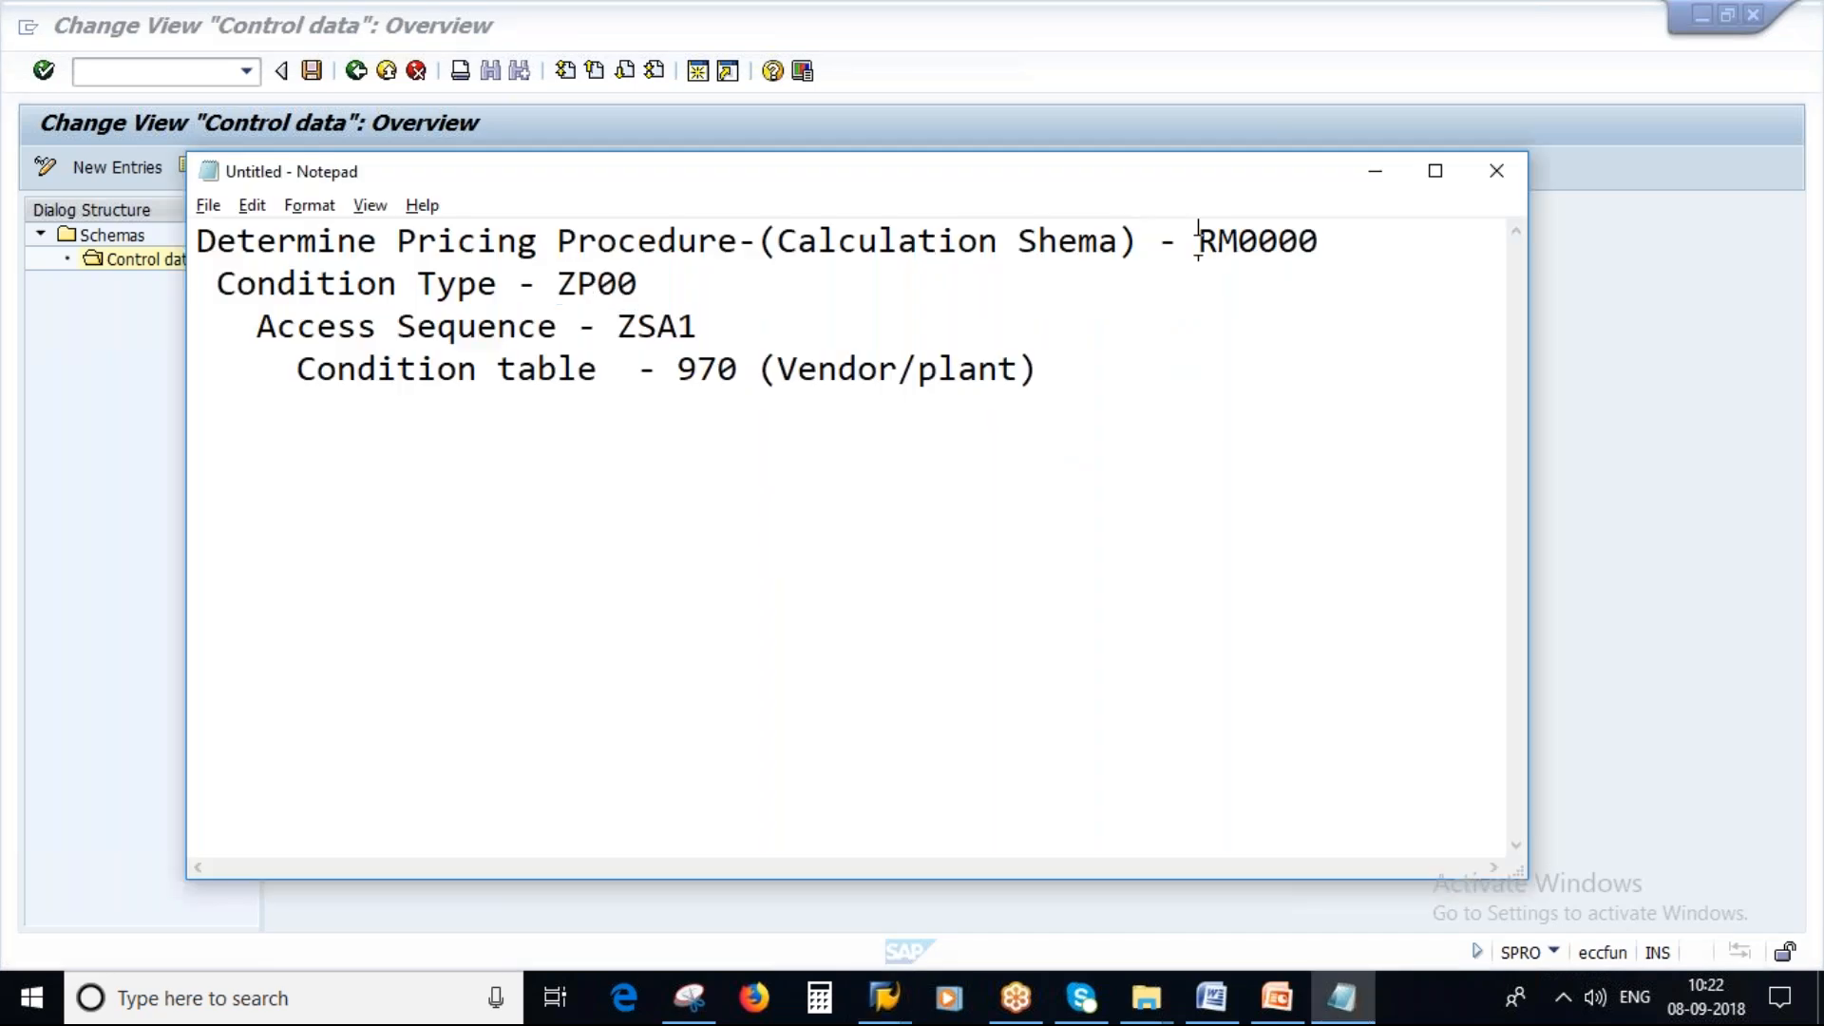
drag(1198, 240, 1320, 241)
key(ctrl+v)
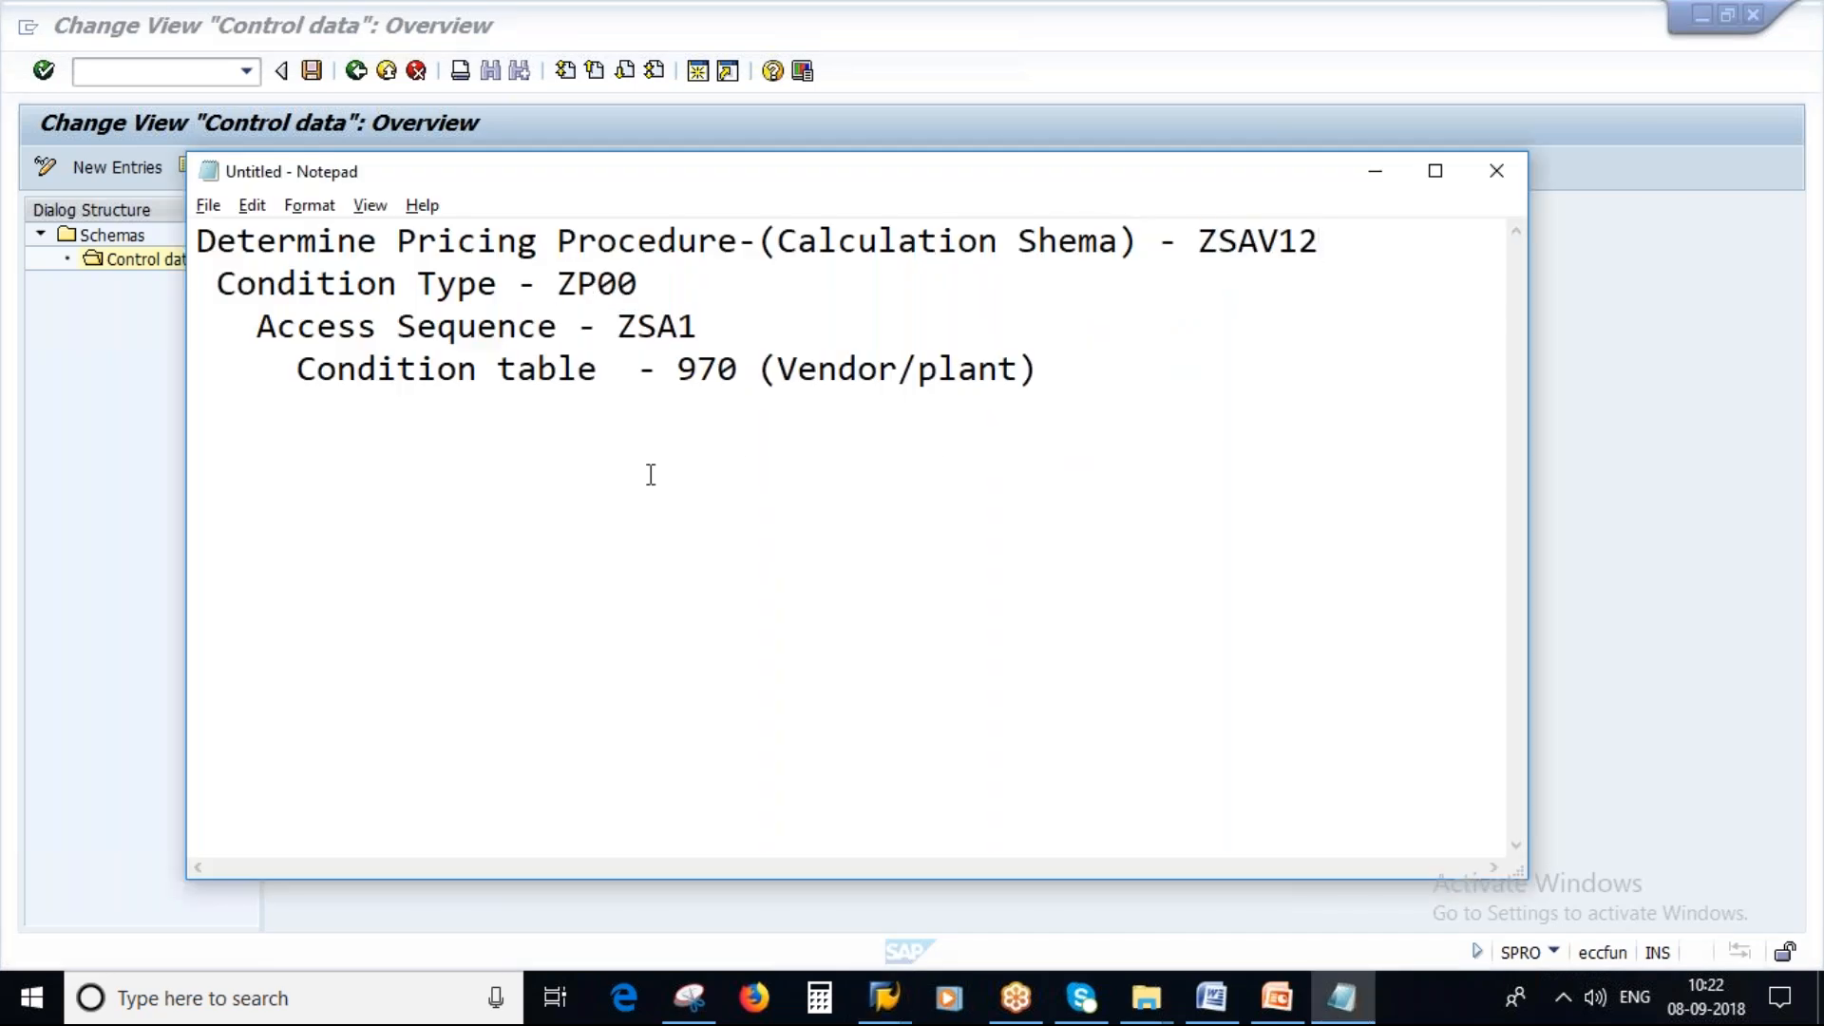
key(alt+Tab)
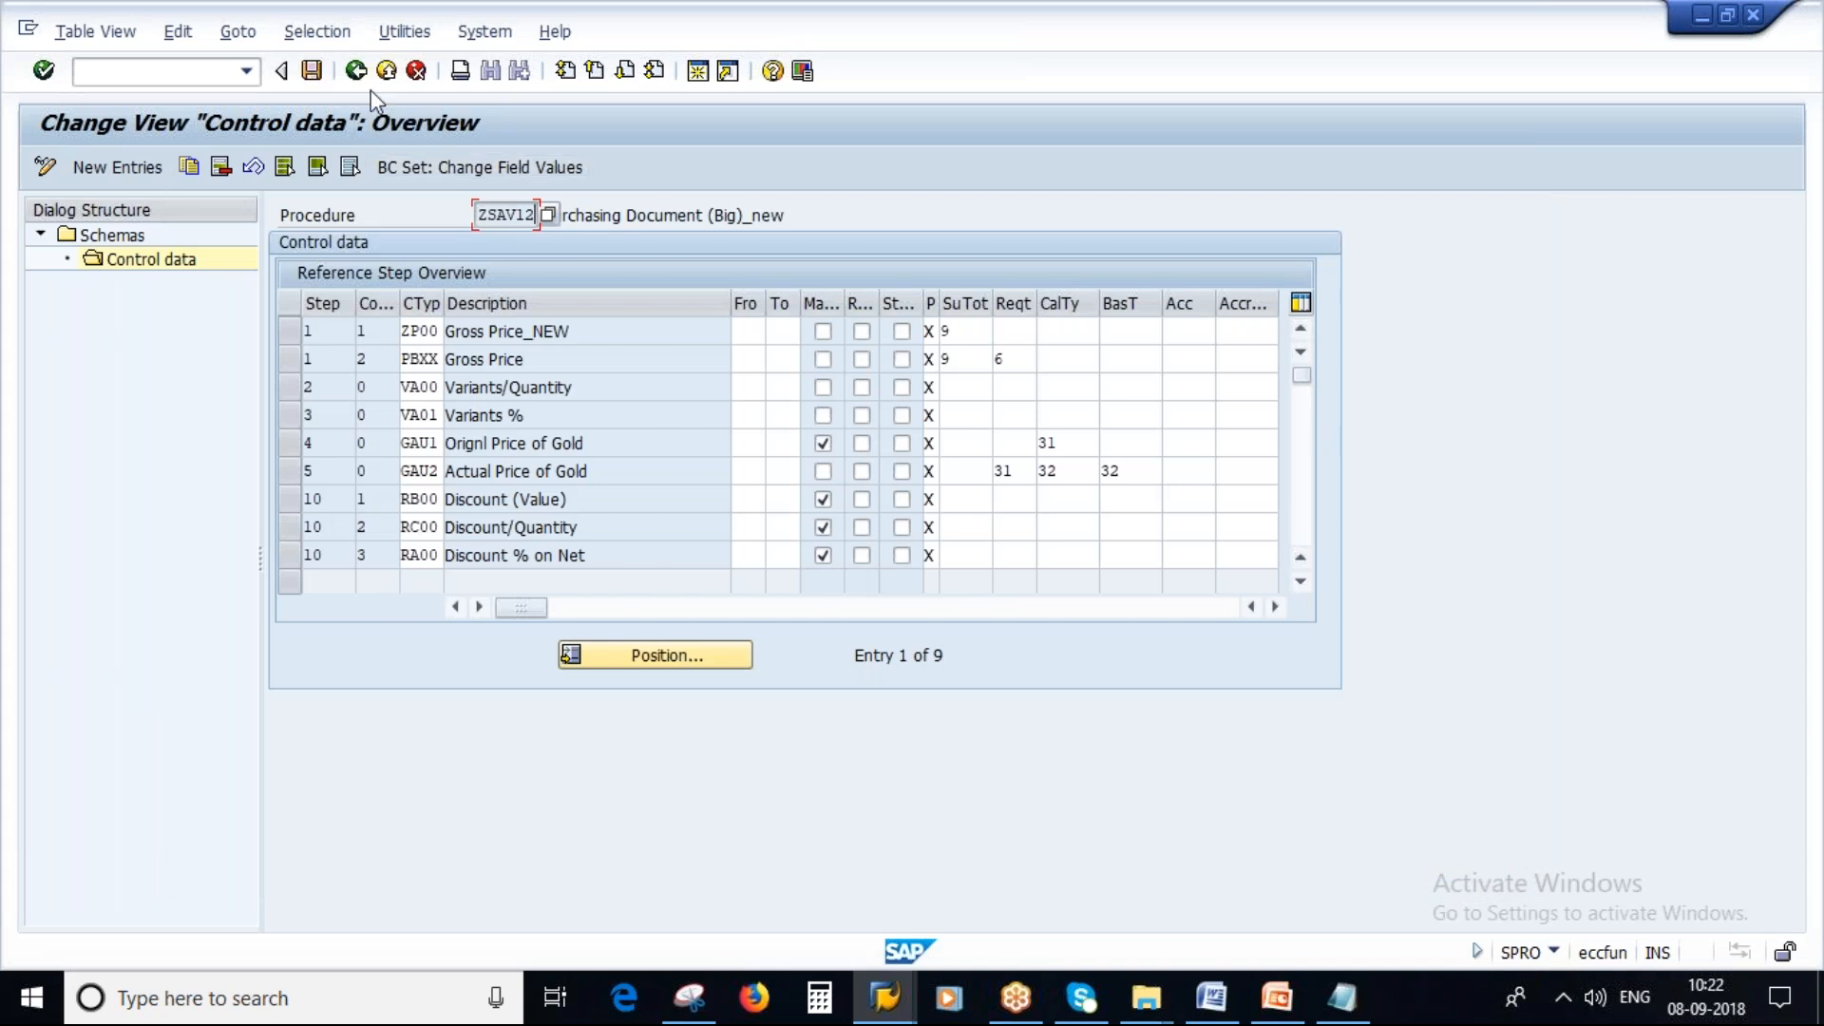
Save the ZSAV12 control data to the customizing request.
click(311, 72)
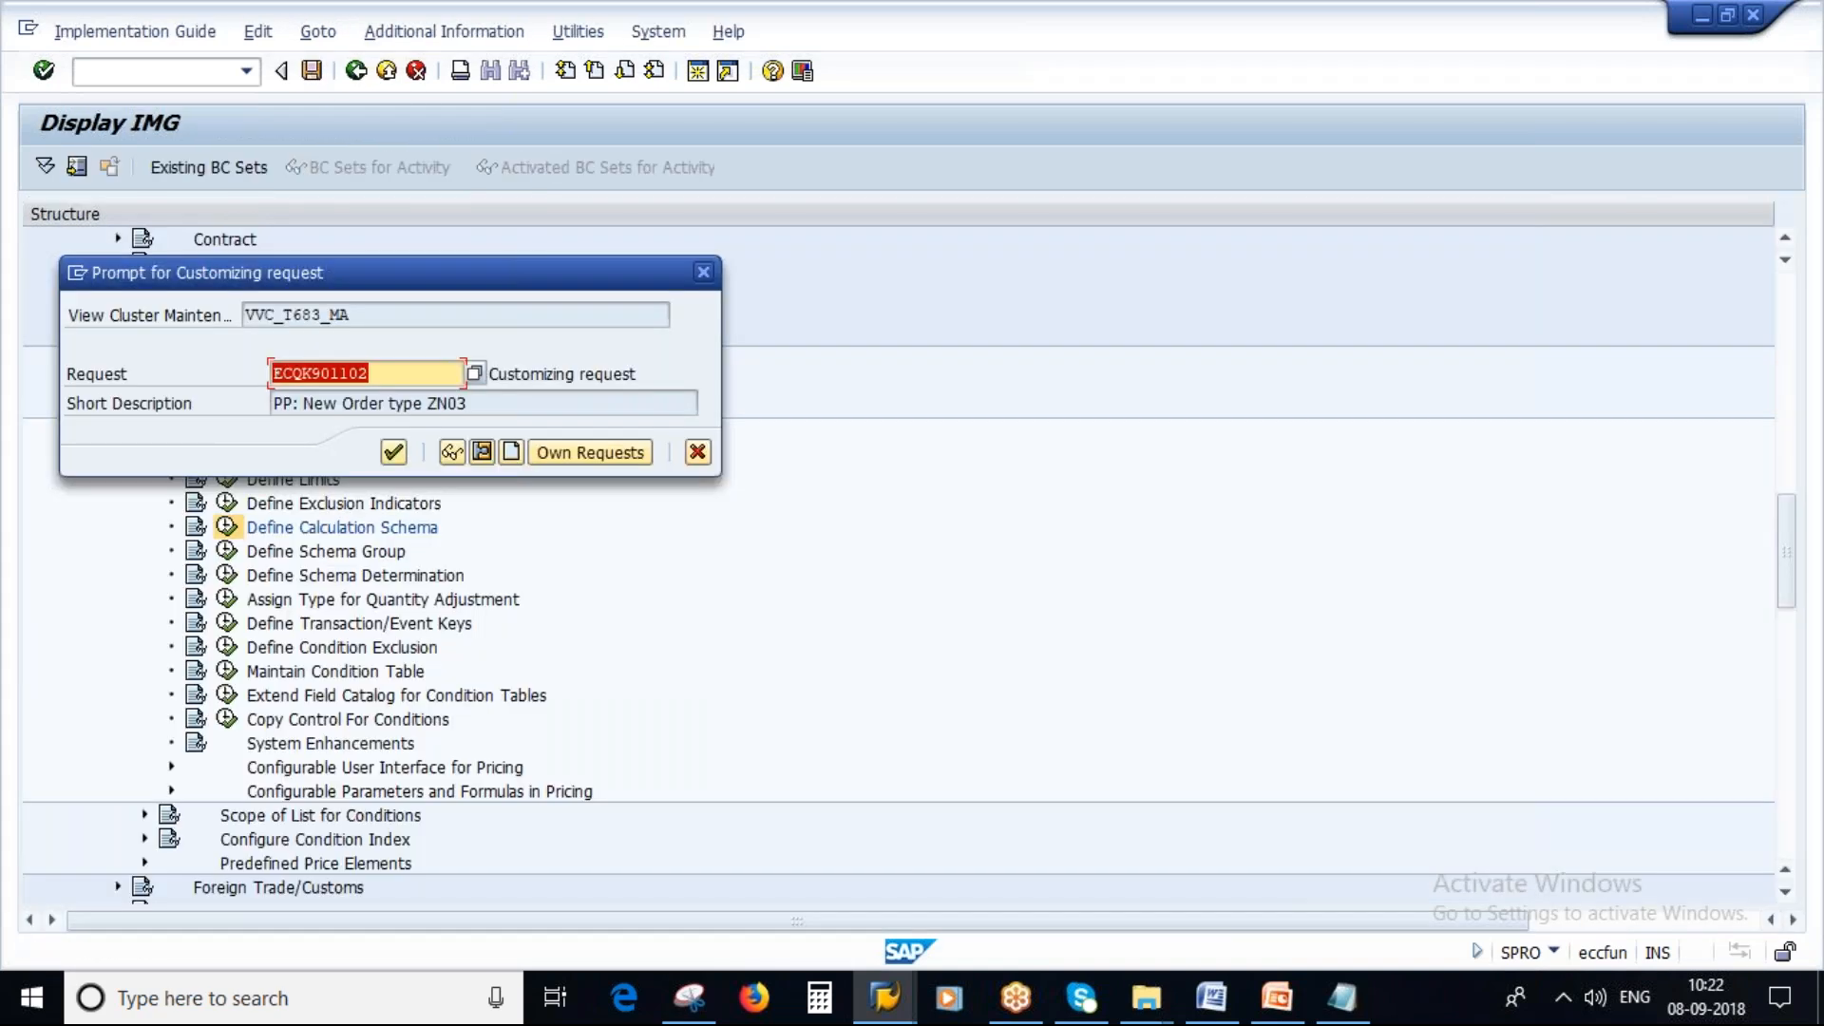
click(393, 452)
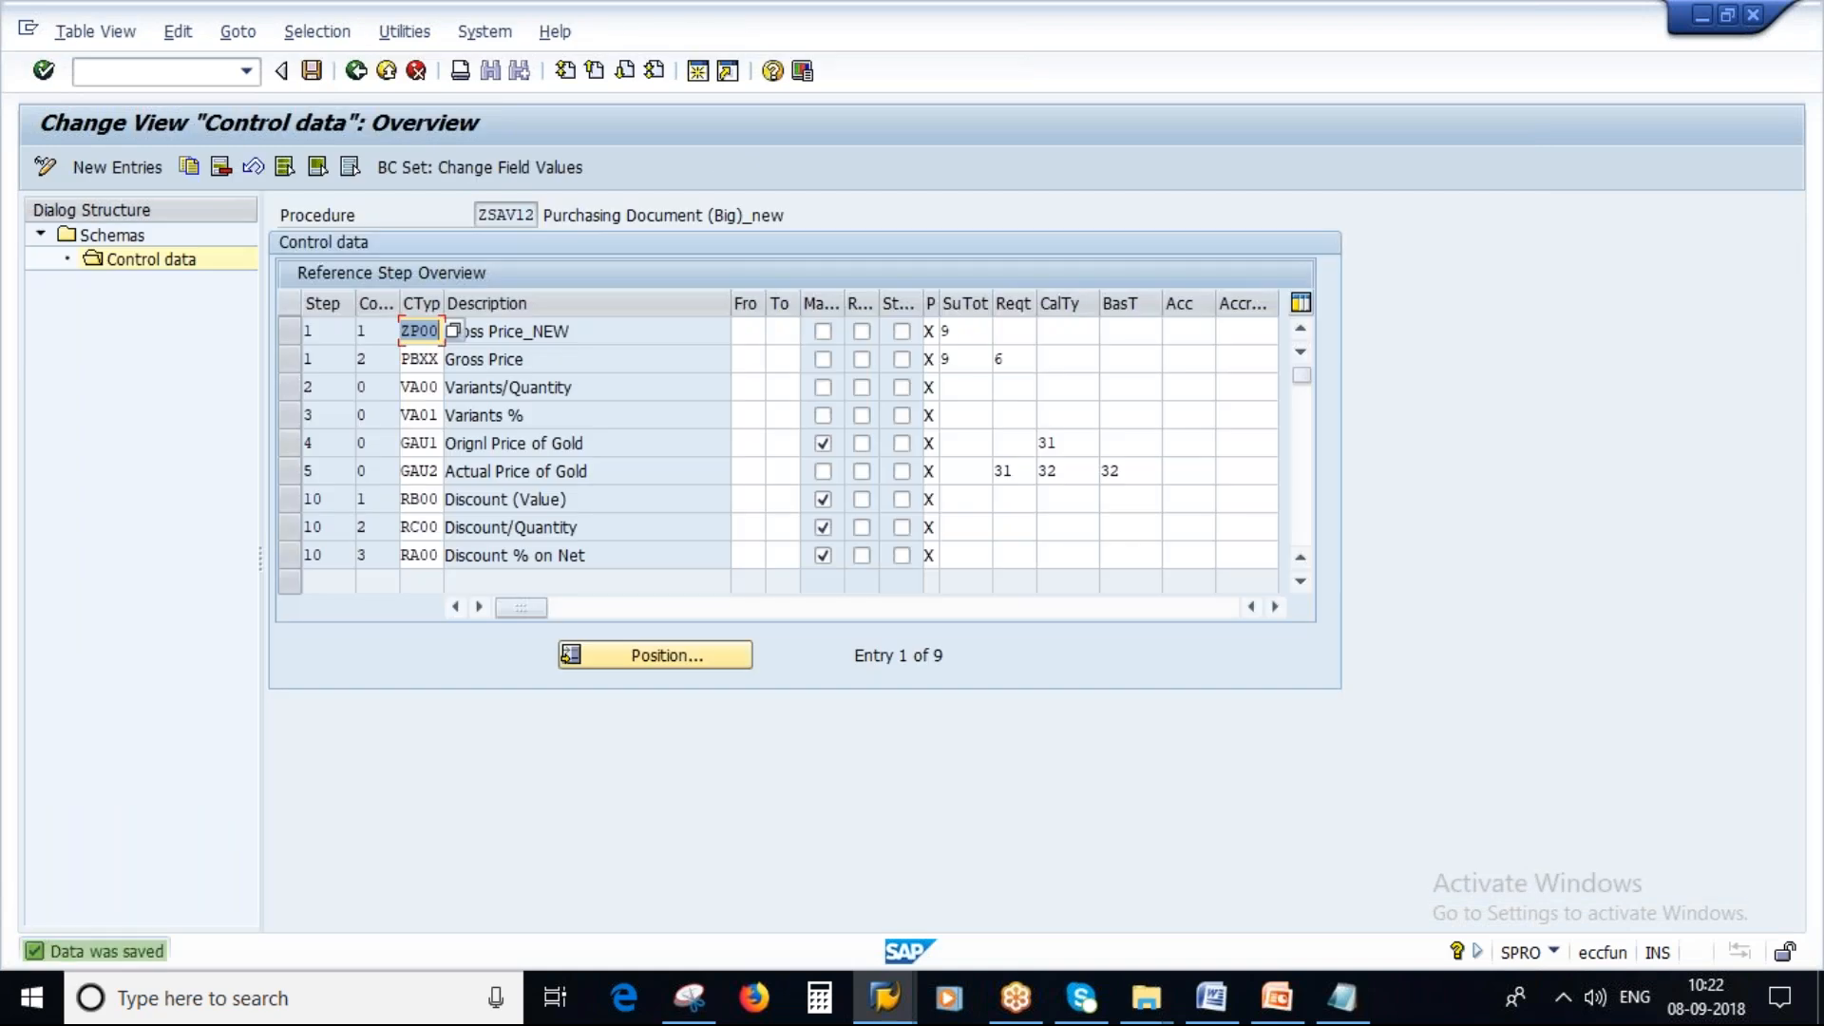
Switch to PowerPoint and present the Pricing Procedure Determination slide as a slide show.
click(490, 215)
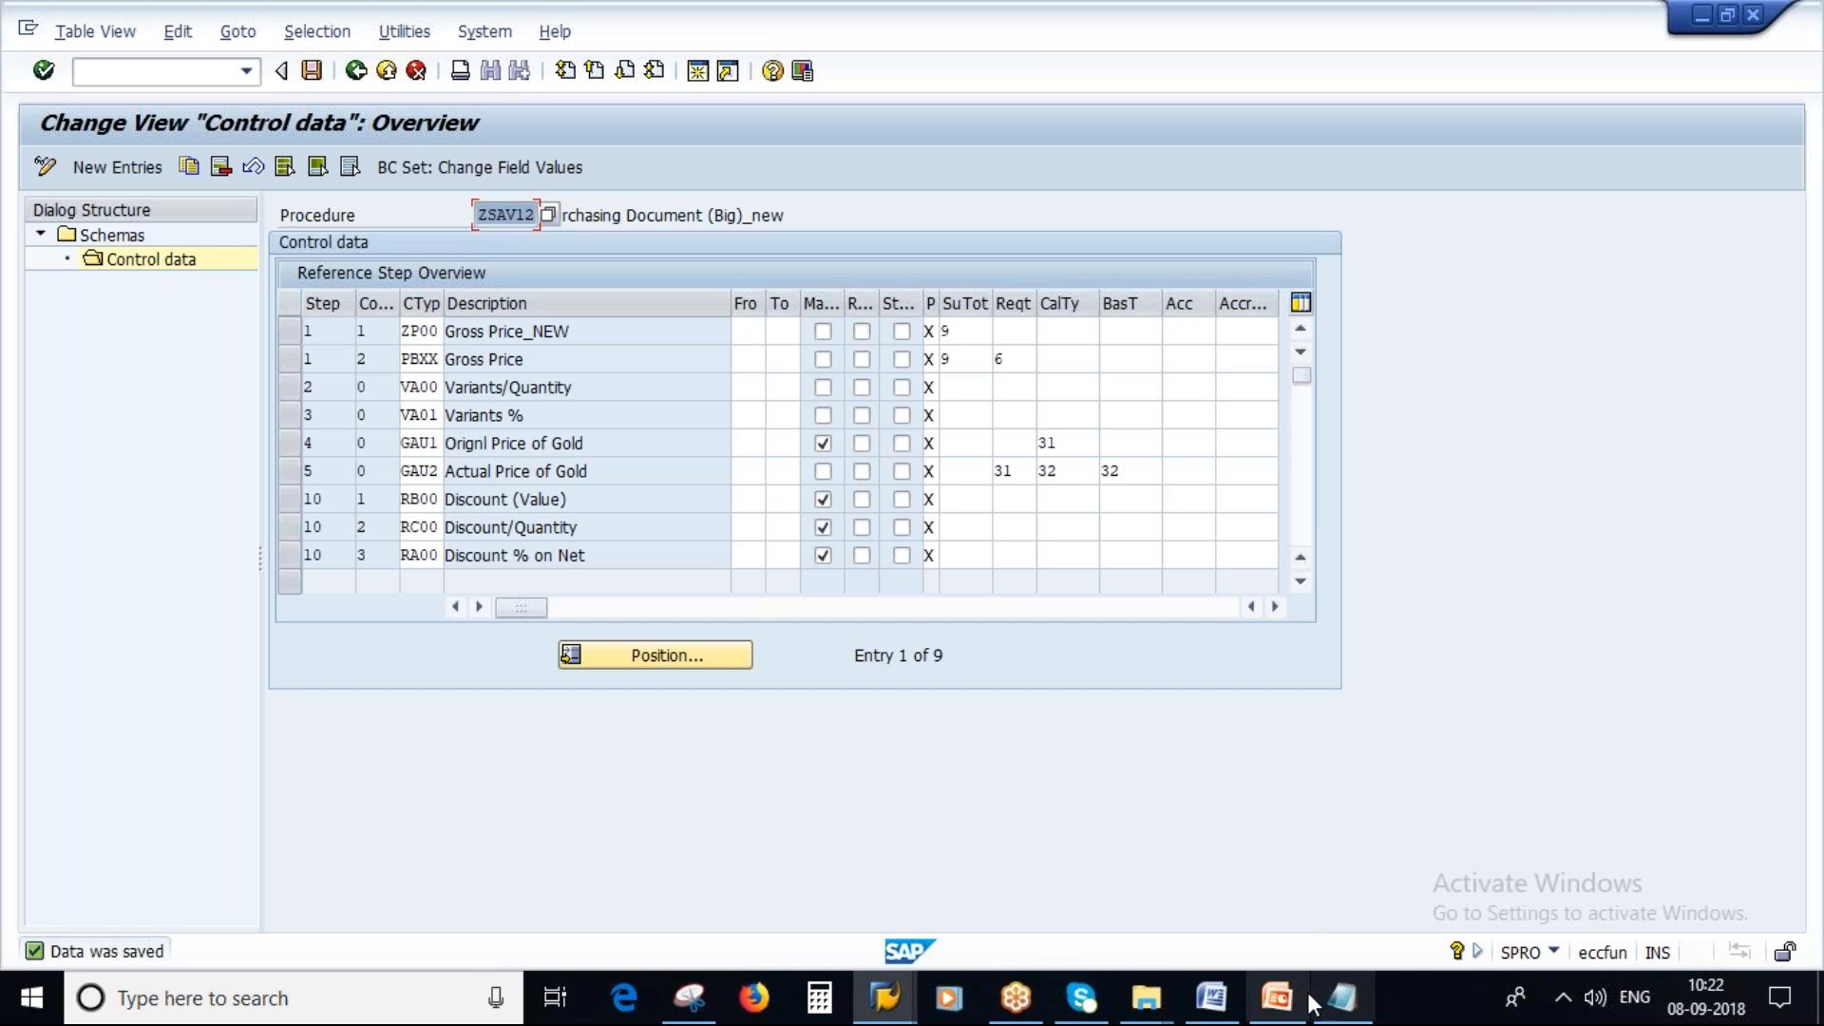
click(1277, 997)
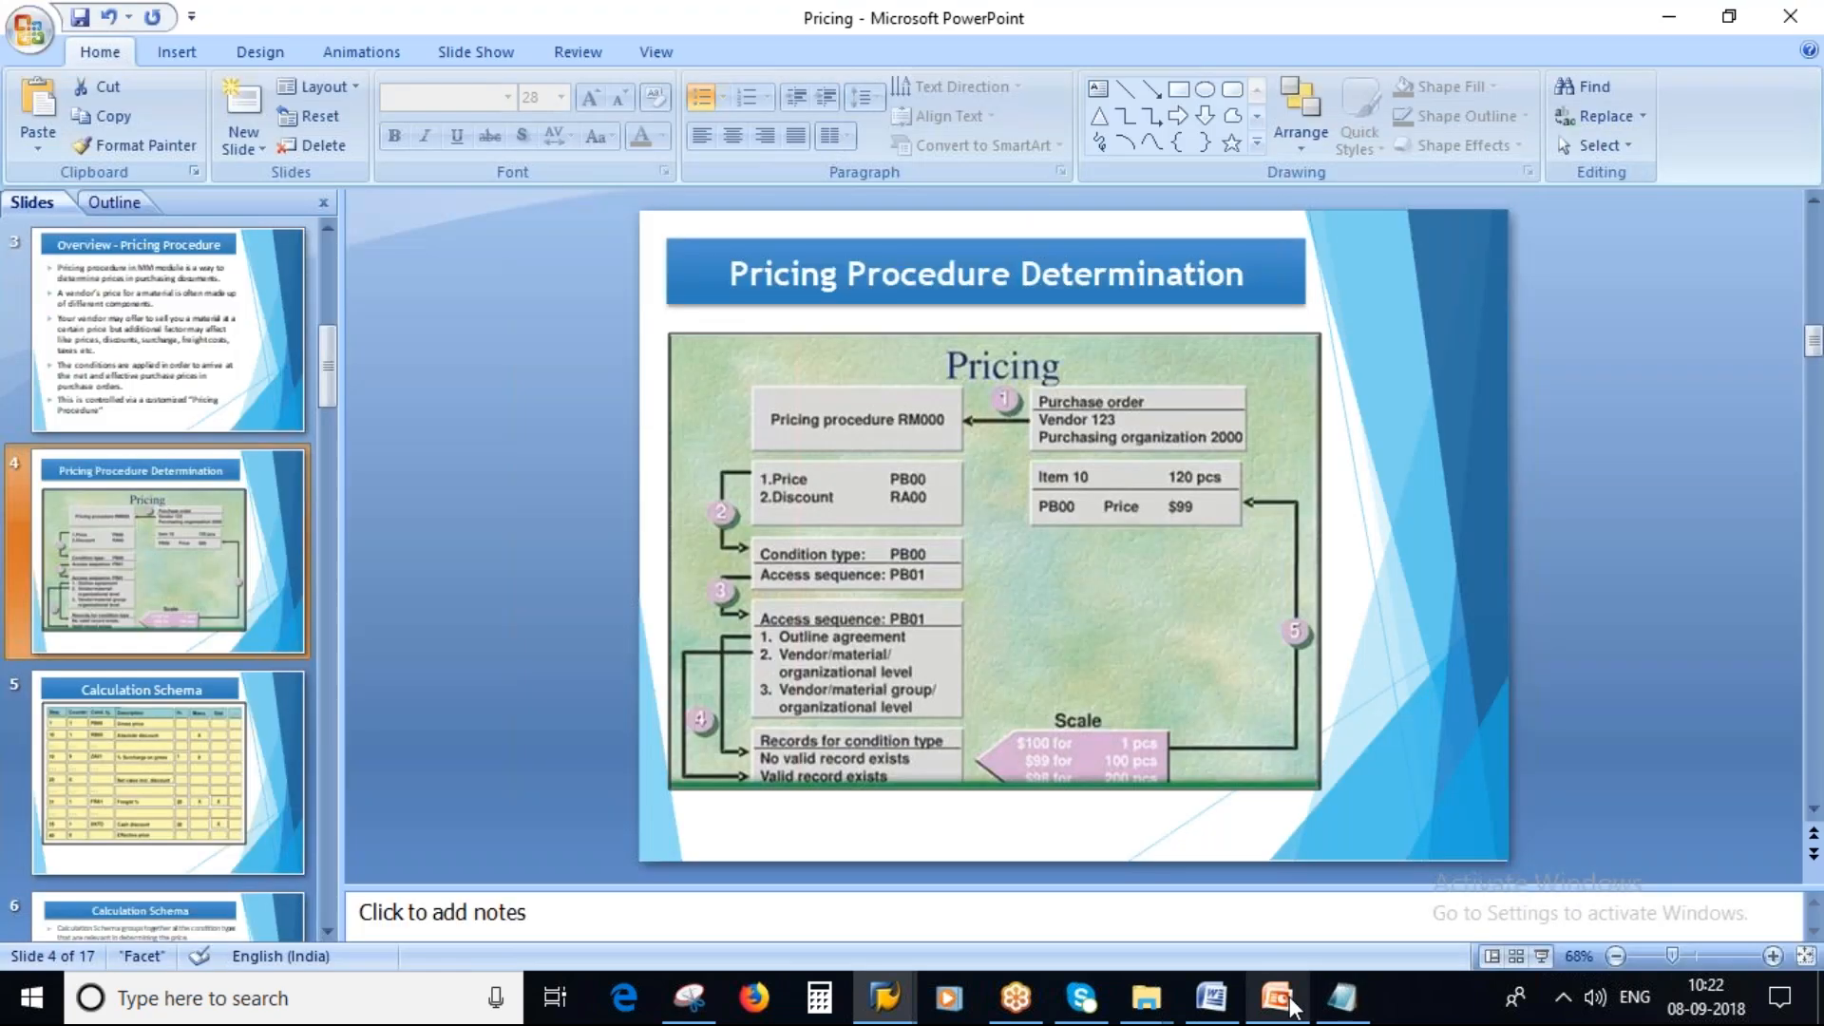
click(1541, 958)
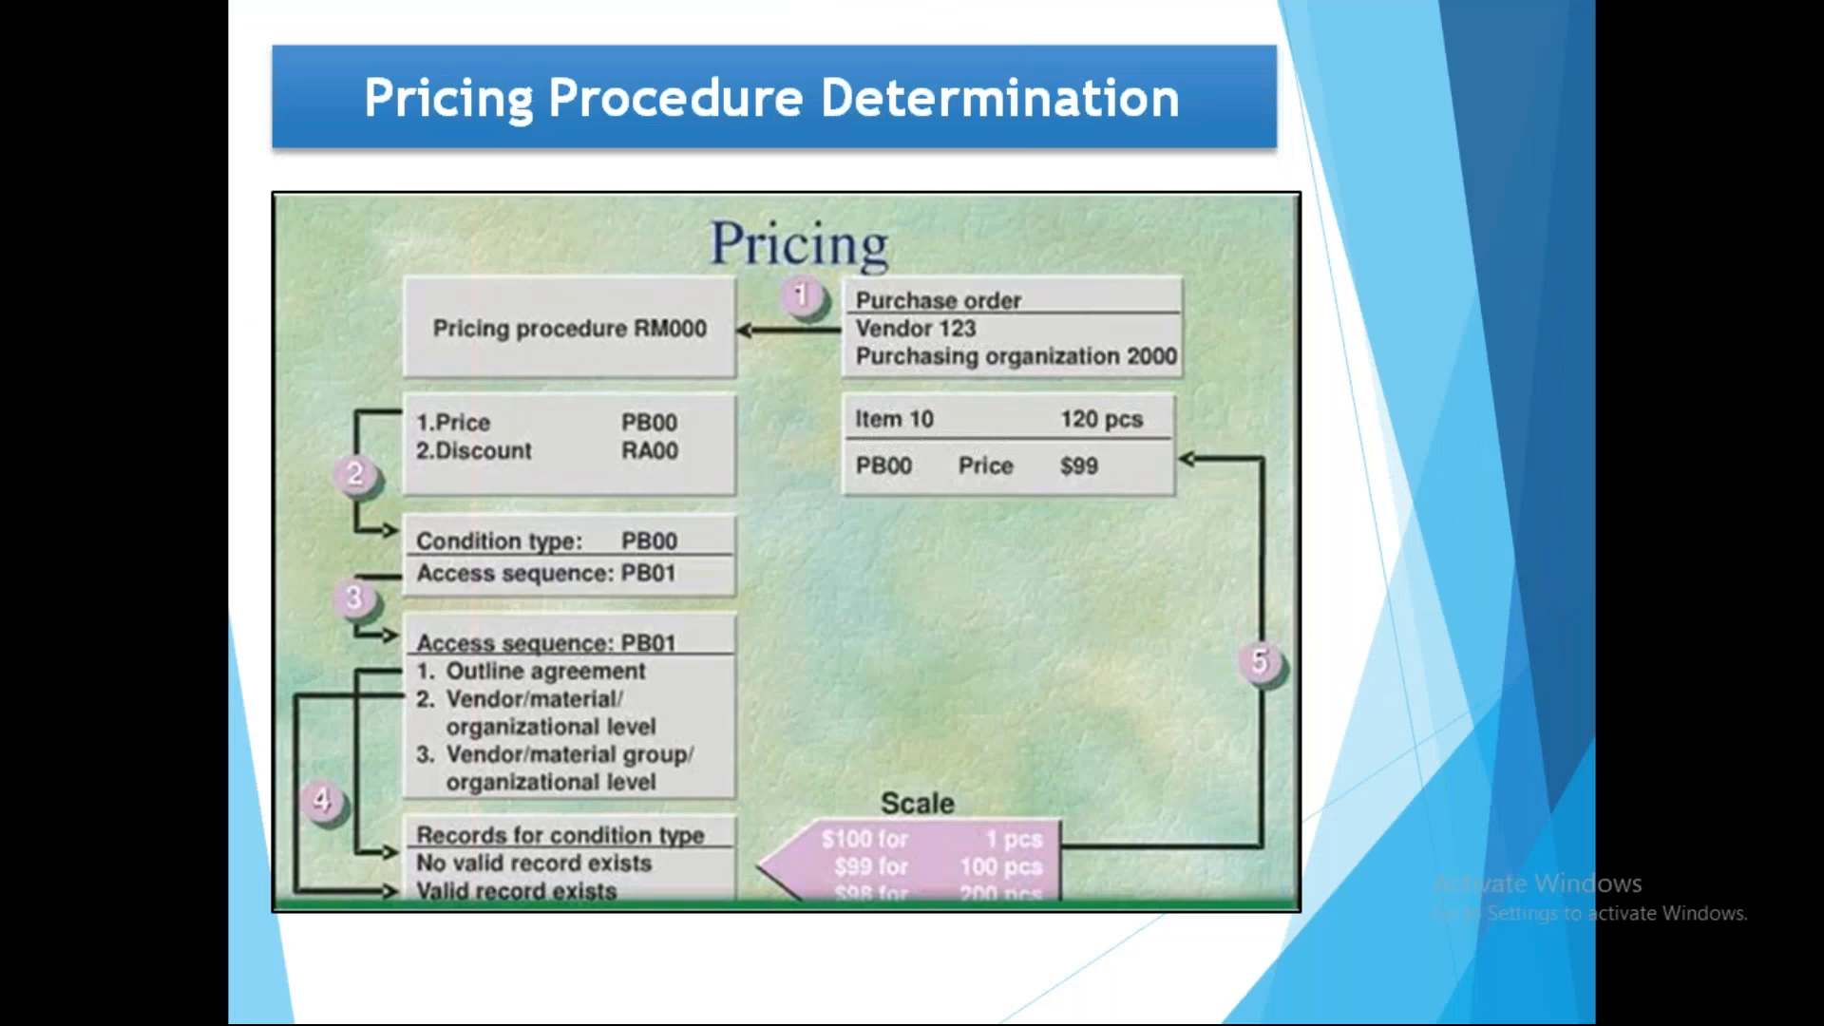
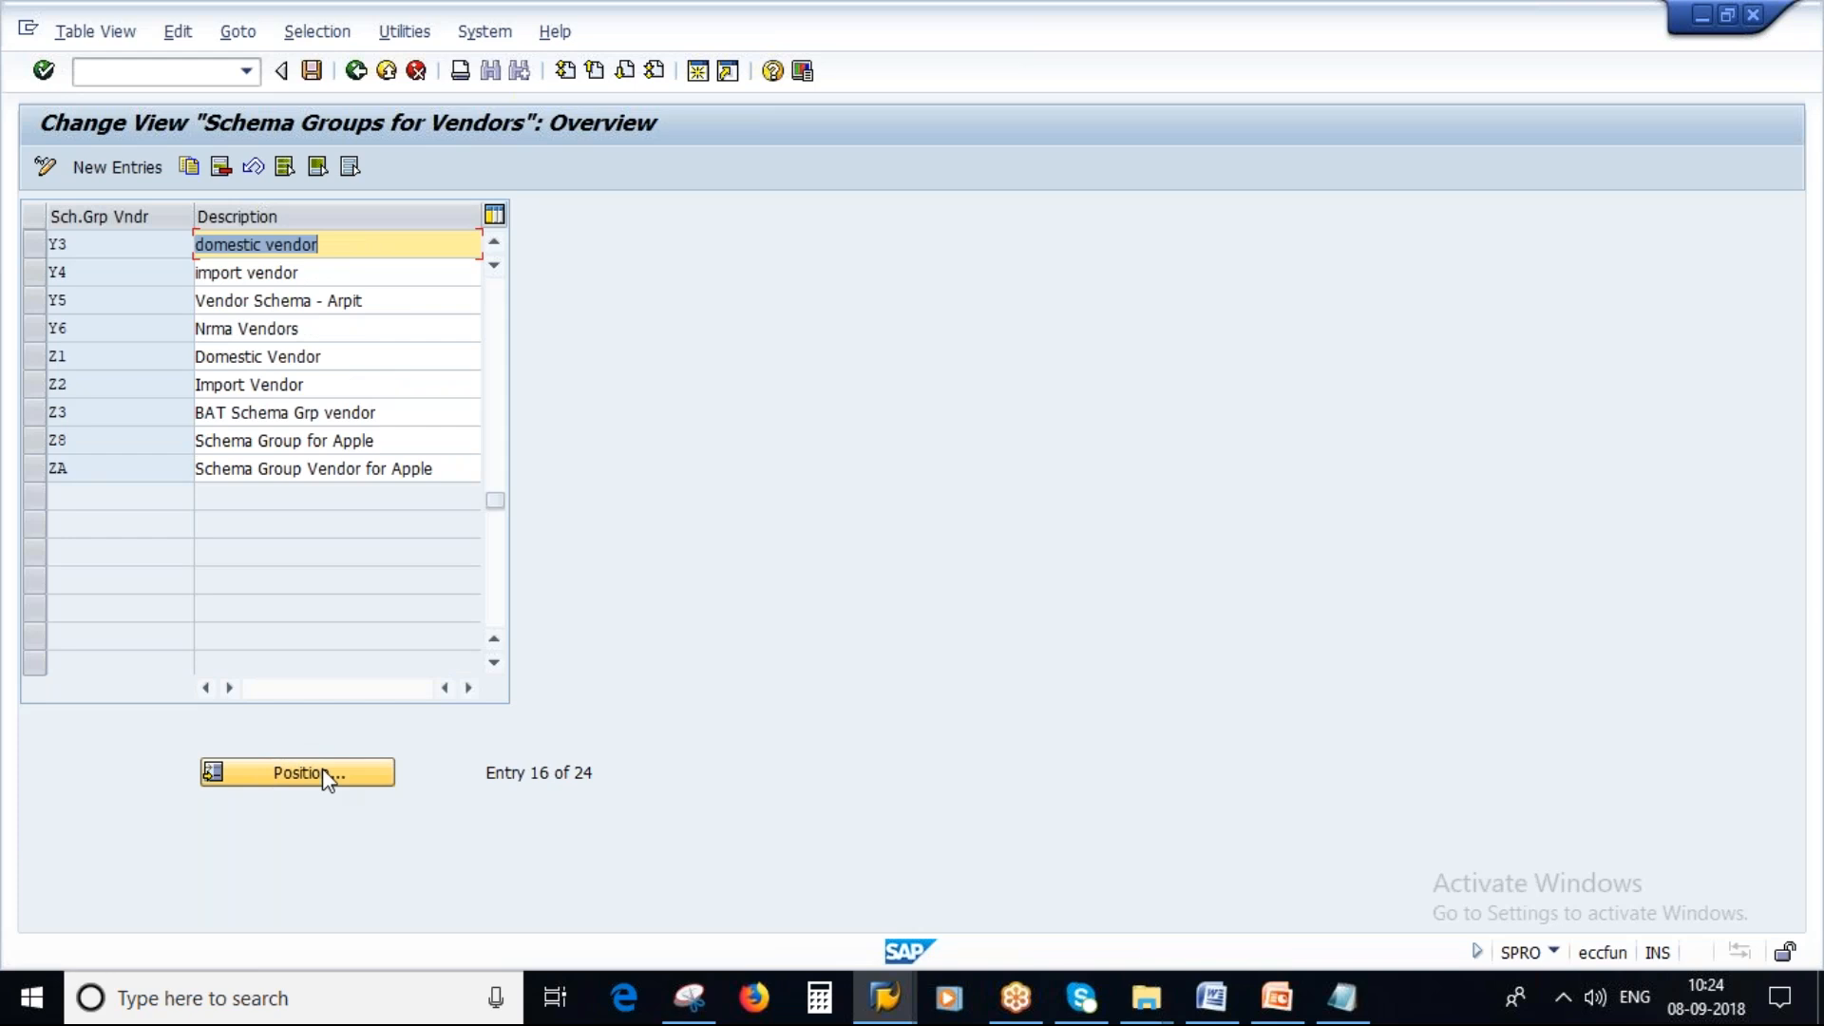
Create a new vendor schema group Z9 with description savan_new and save it to the customizing request.
click(120, 169)
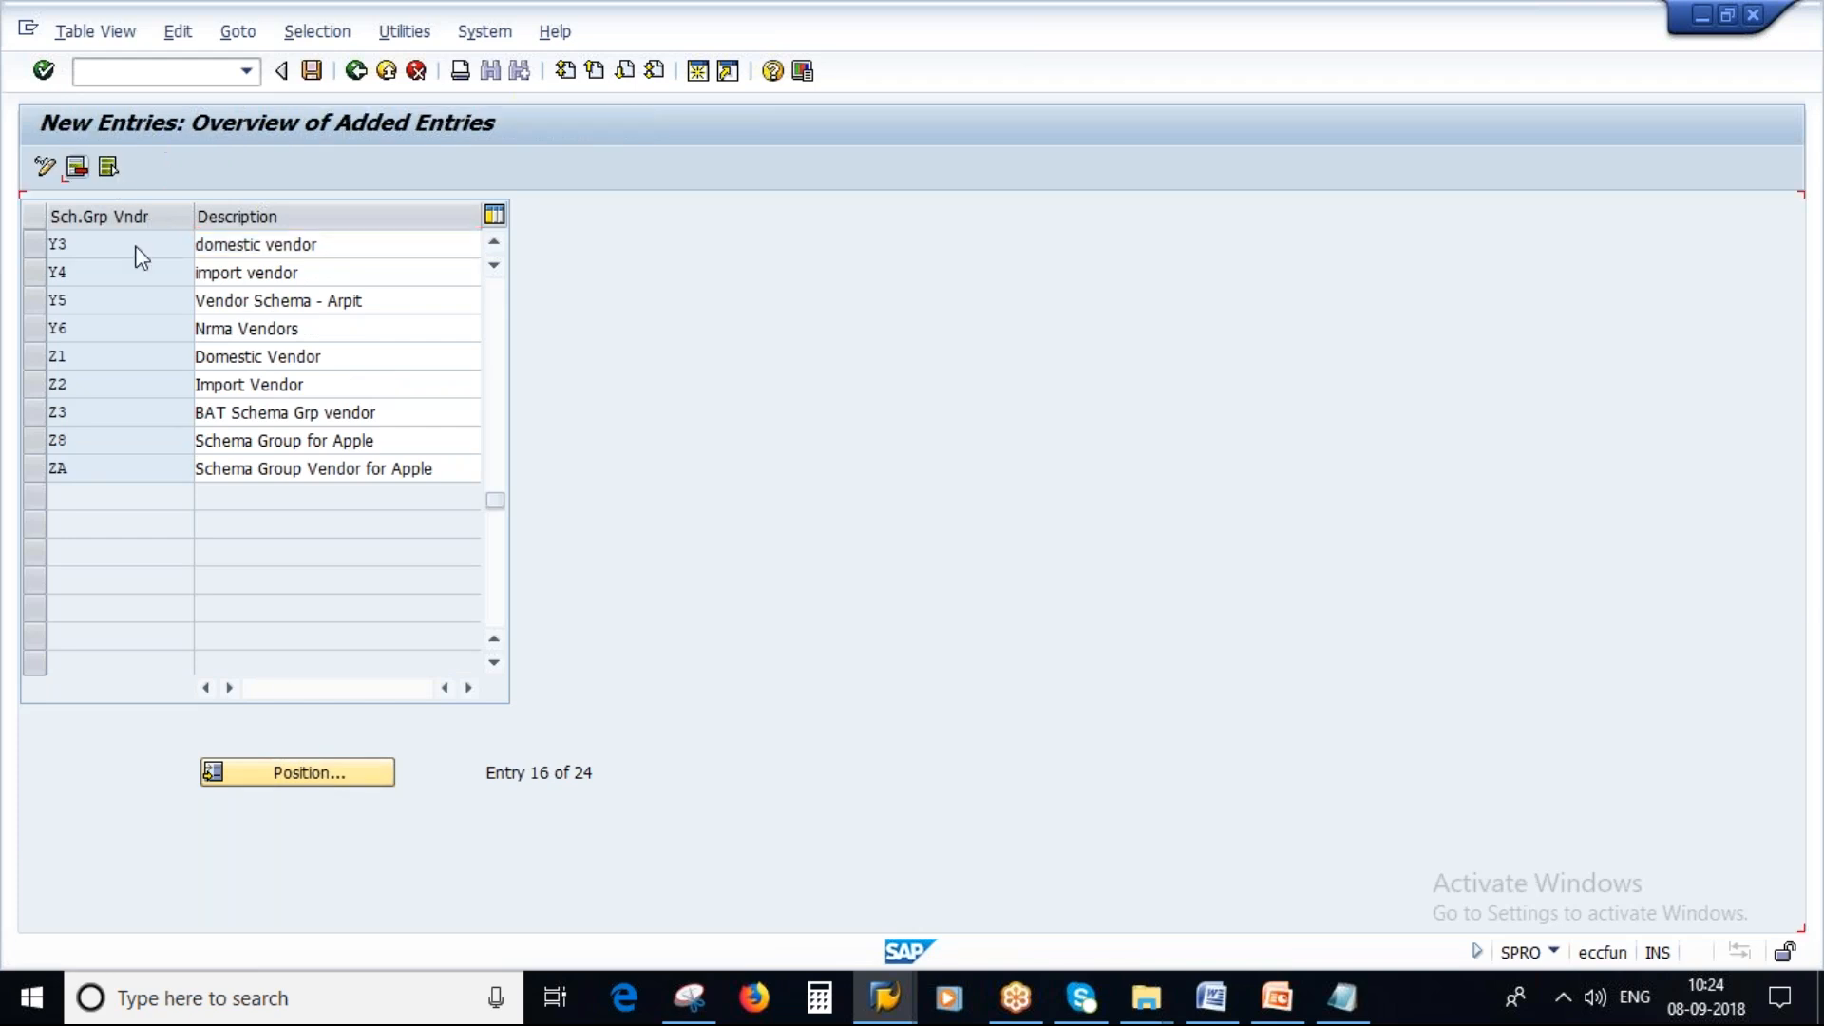
key(Tab)
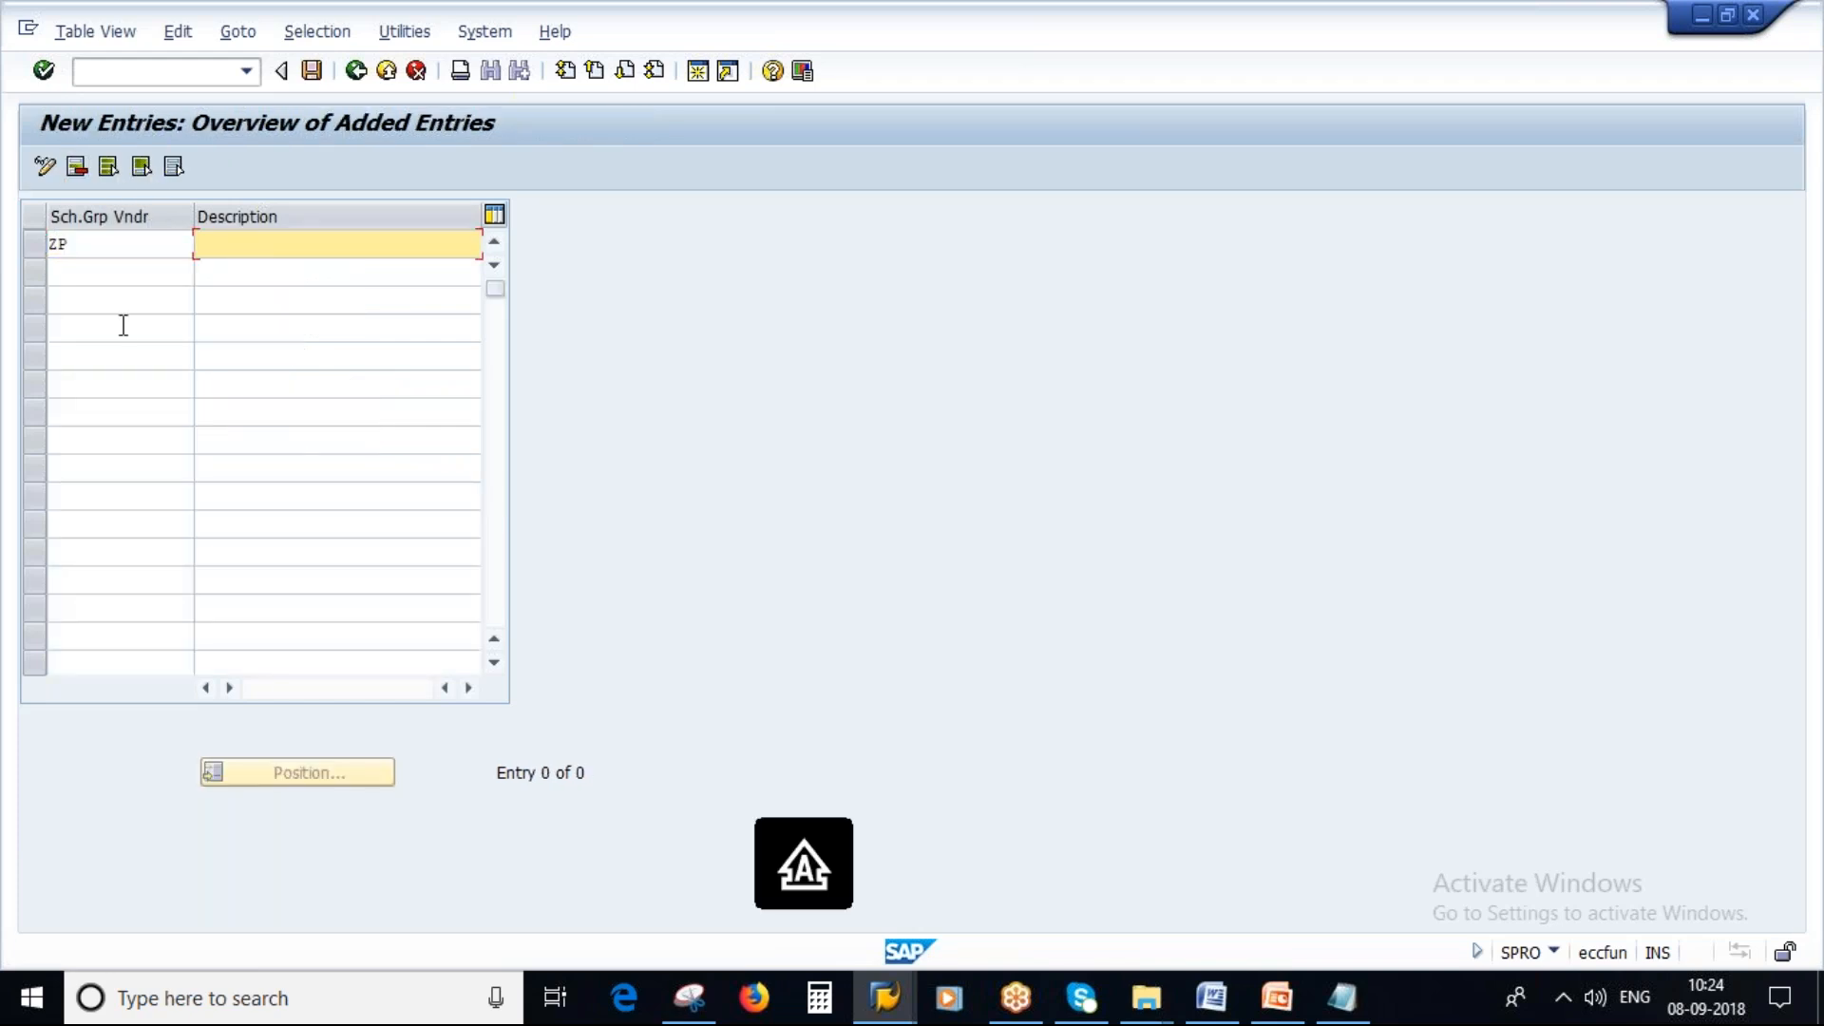
click(81, 248)
key(BackSpace)
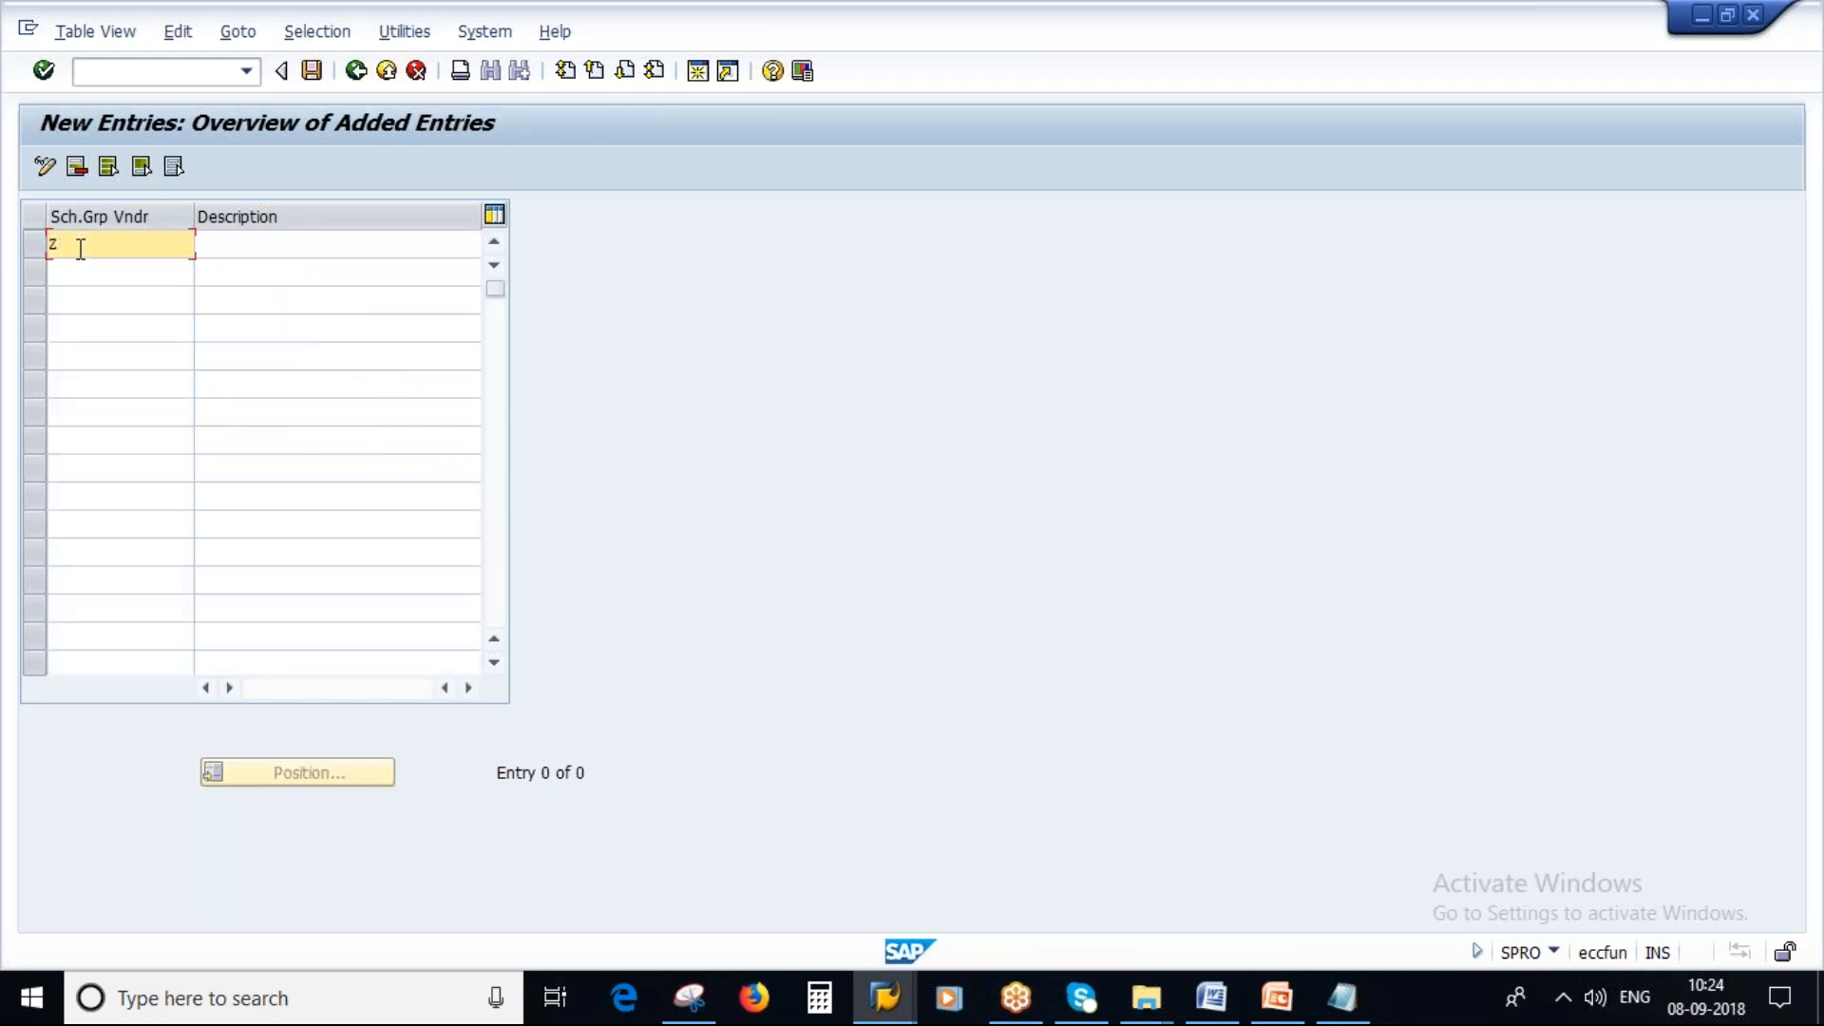
text(9)
key(Tab)
text(savan_new)
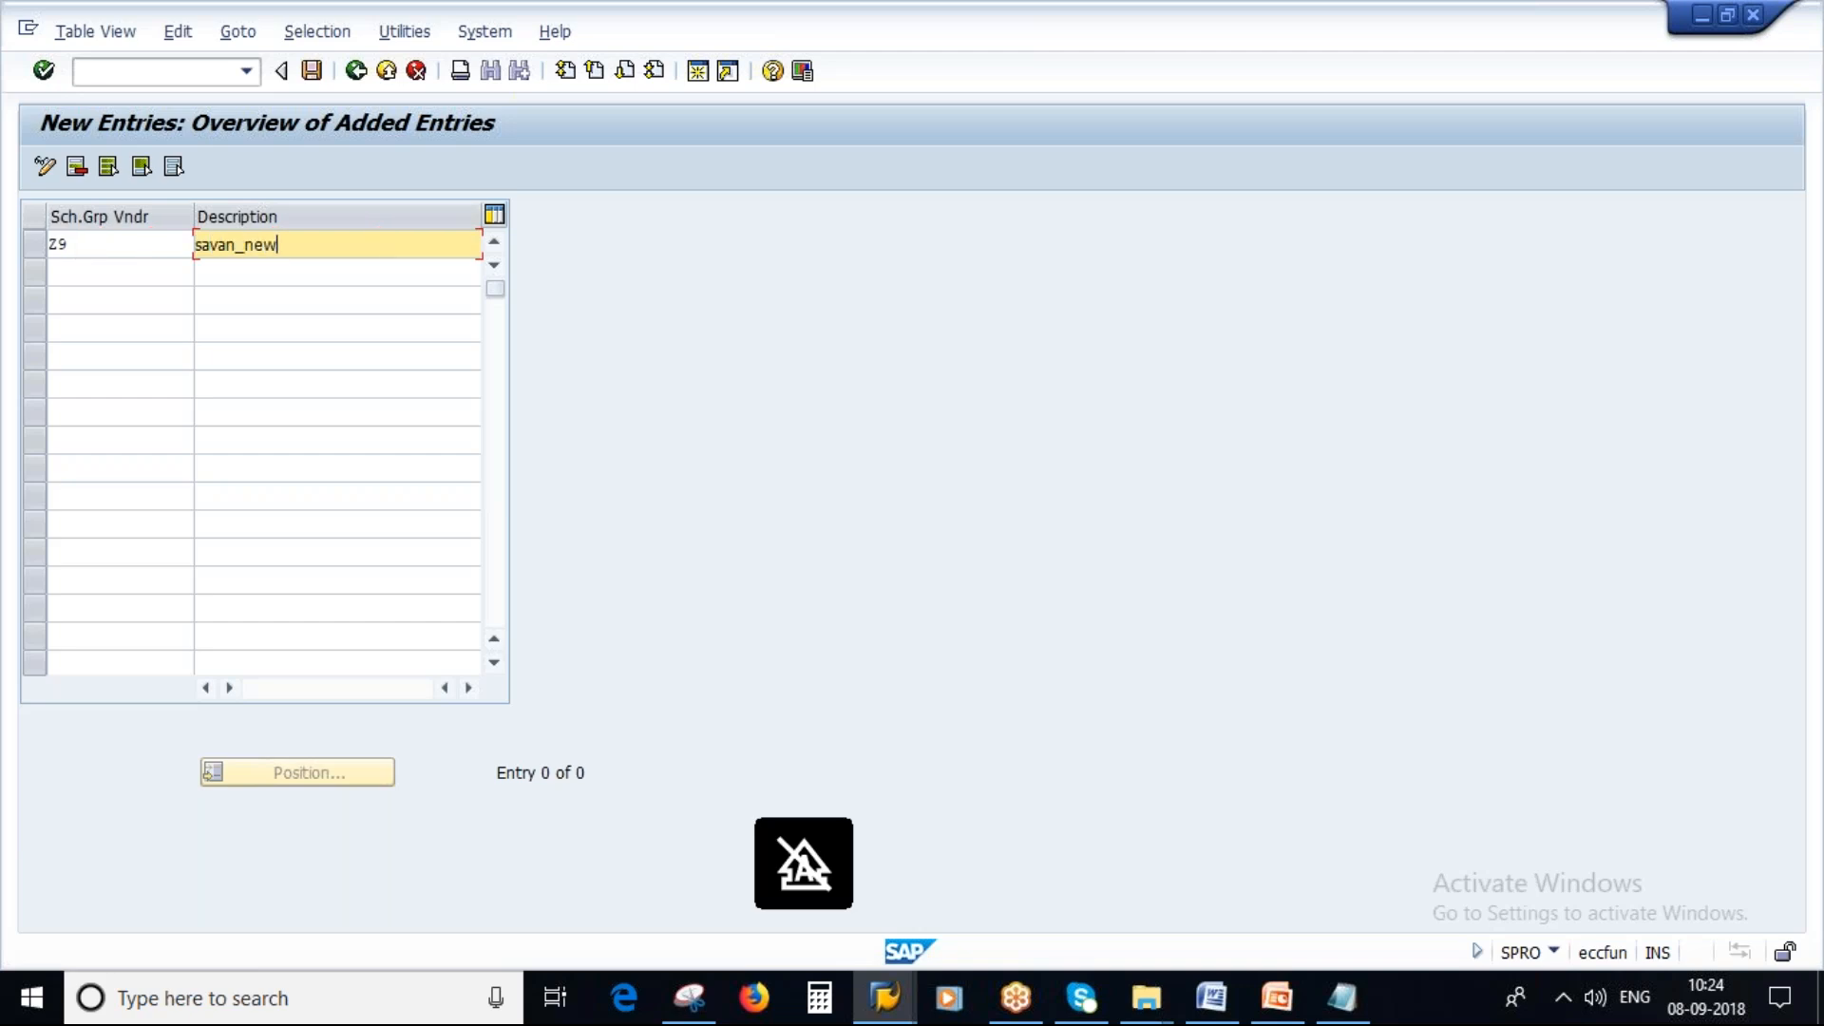
key(Return)
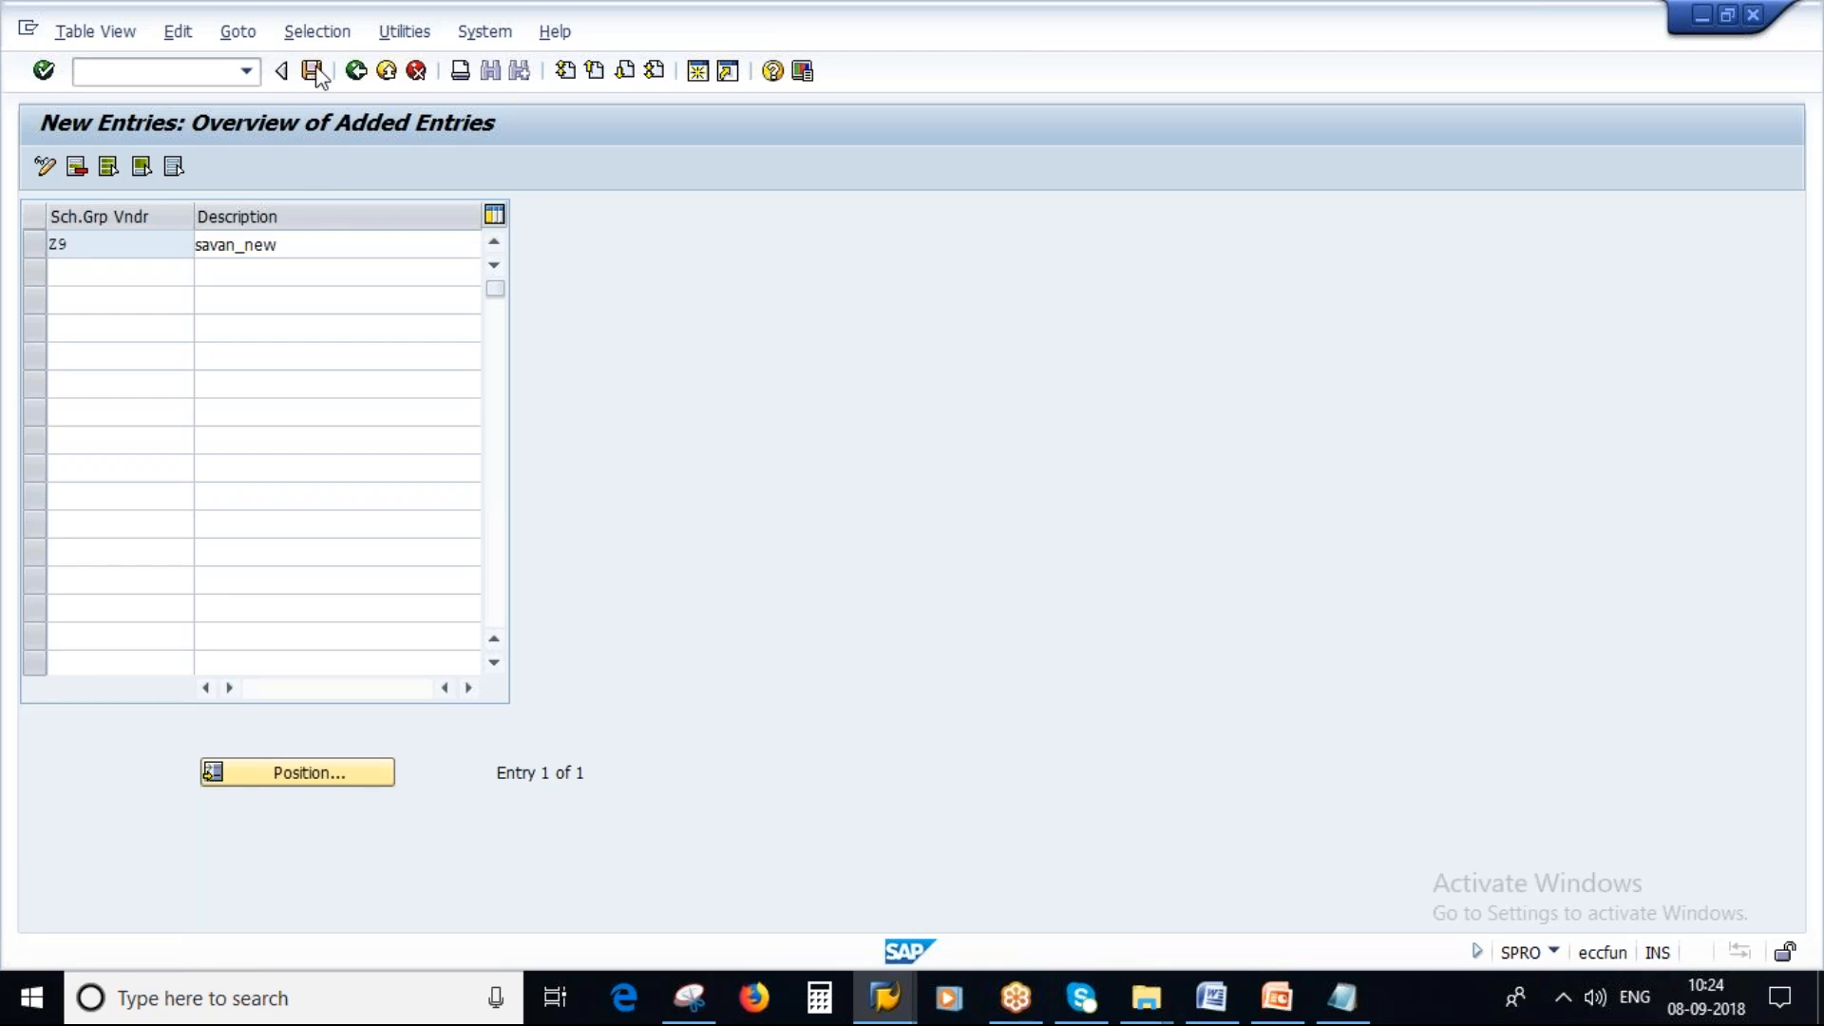
click(311, 70)
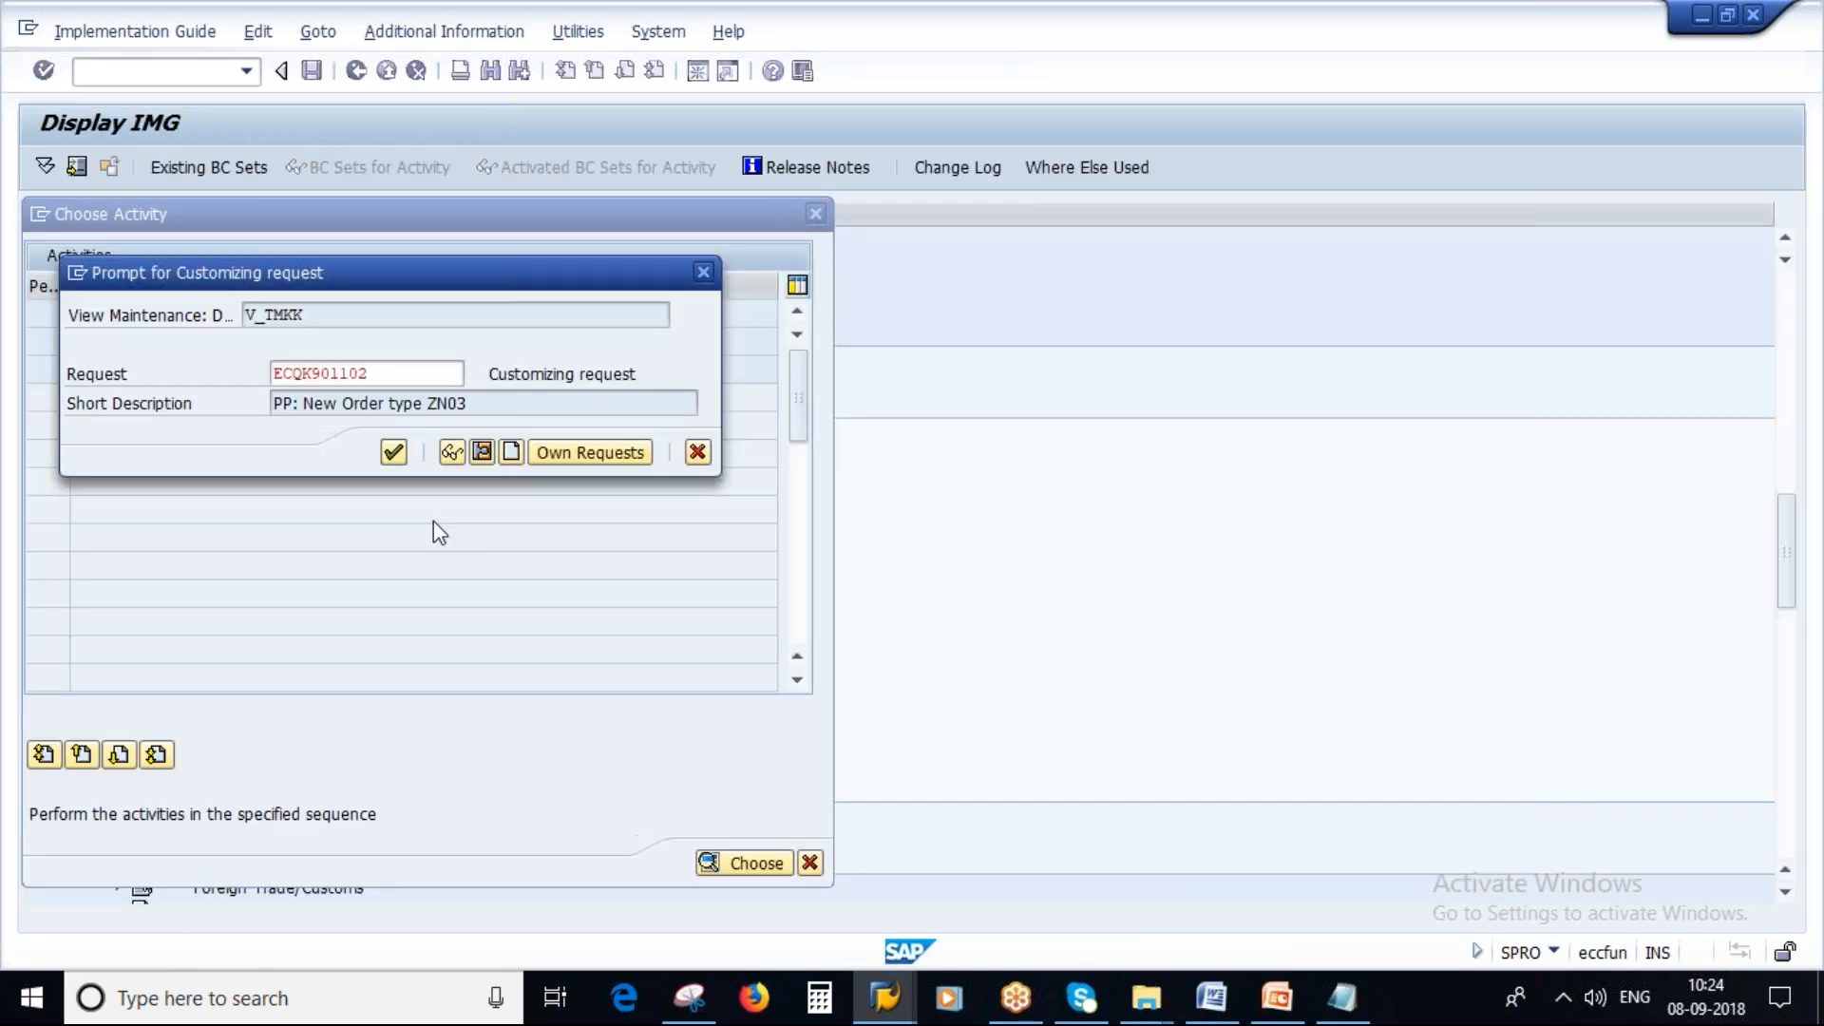
key(Return)
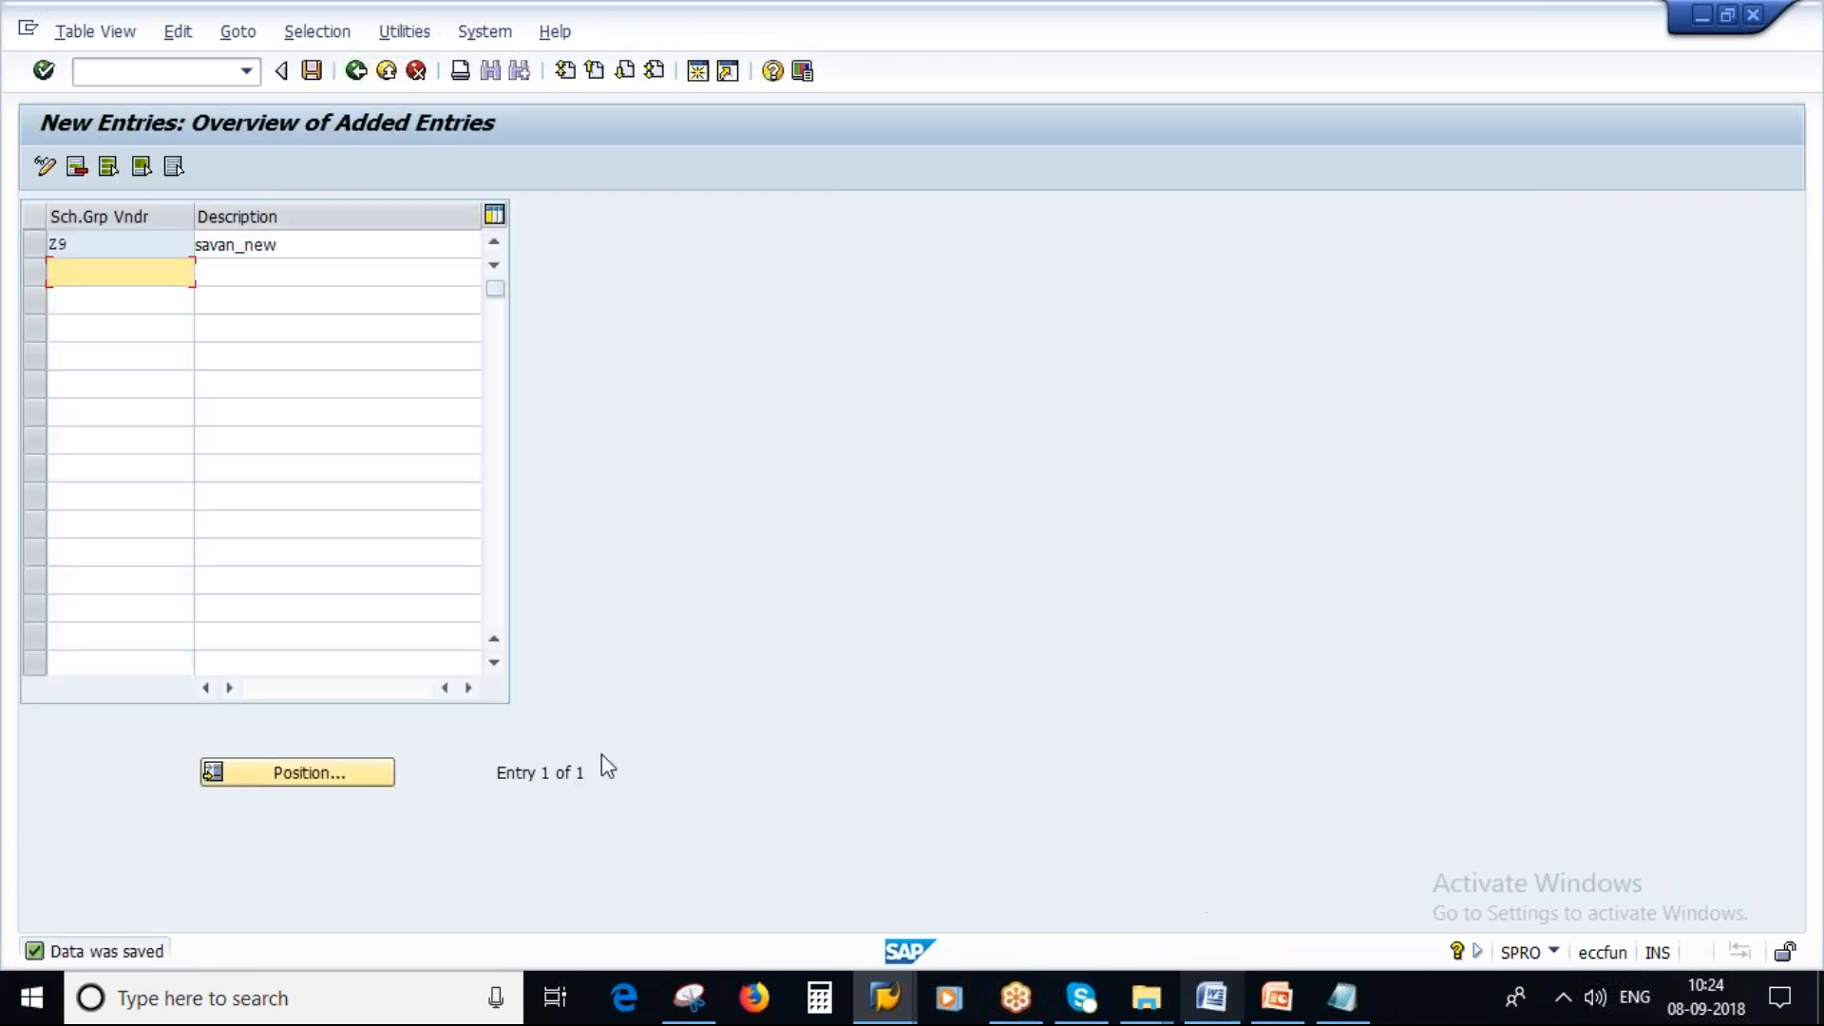
Switch to the notes and add the line "Schema group for vendor - Z9" below the existing entries.
click(1340, 998)
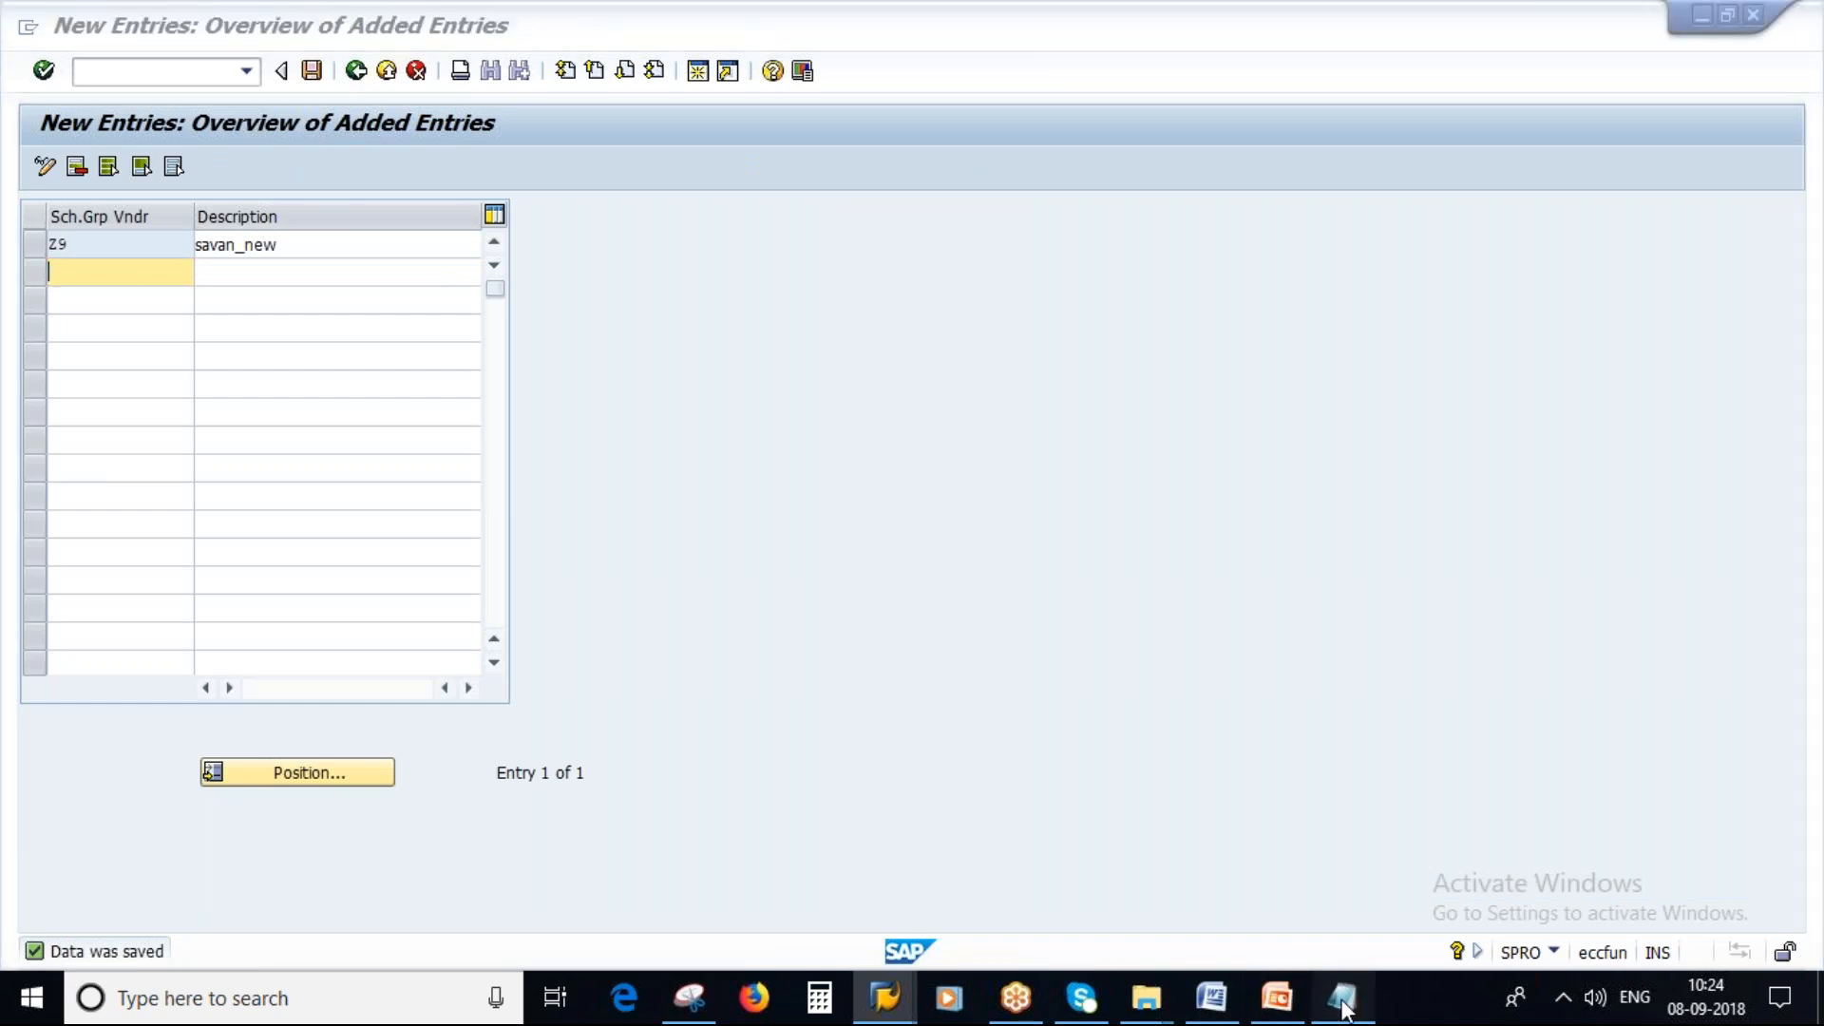
click(719, 650)
key(Return)
key(Return)
key(Return)
key(Caps_Lock)
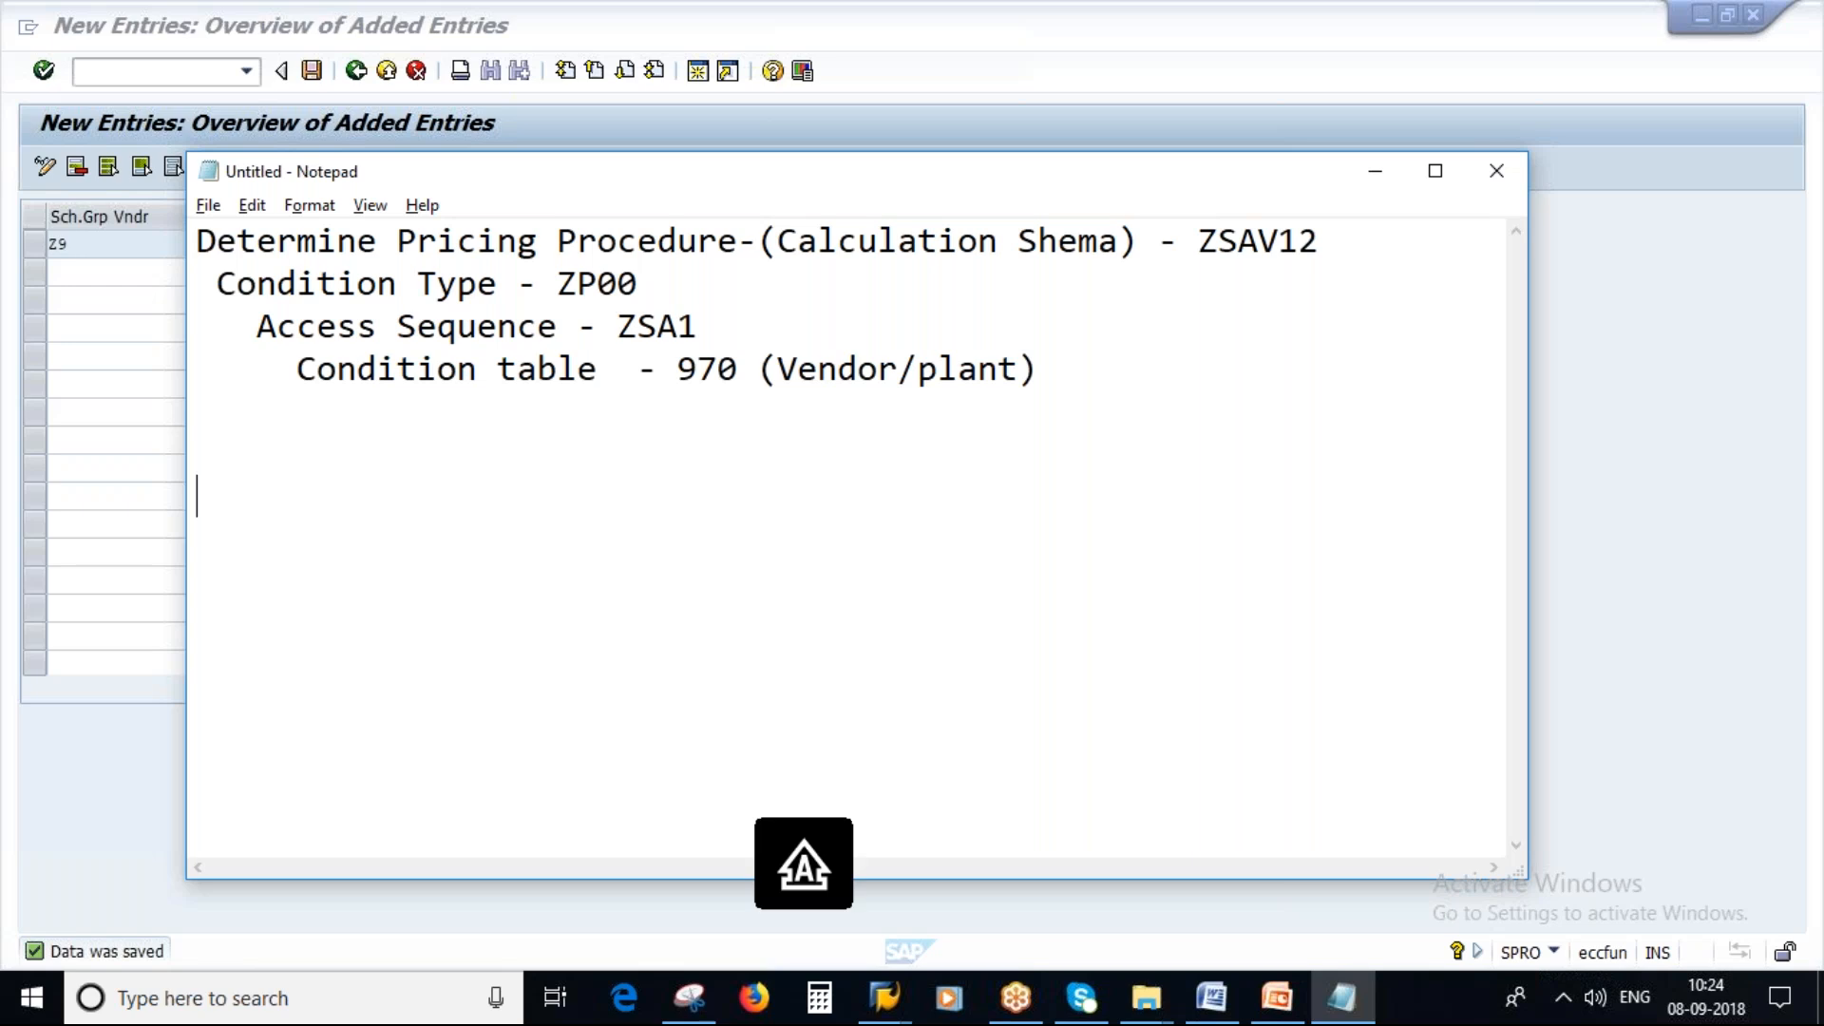
text(S)
key(Caps_Lock)
text(chema)
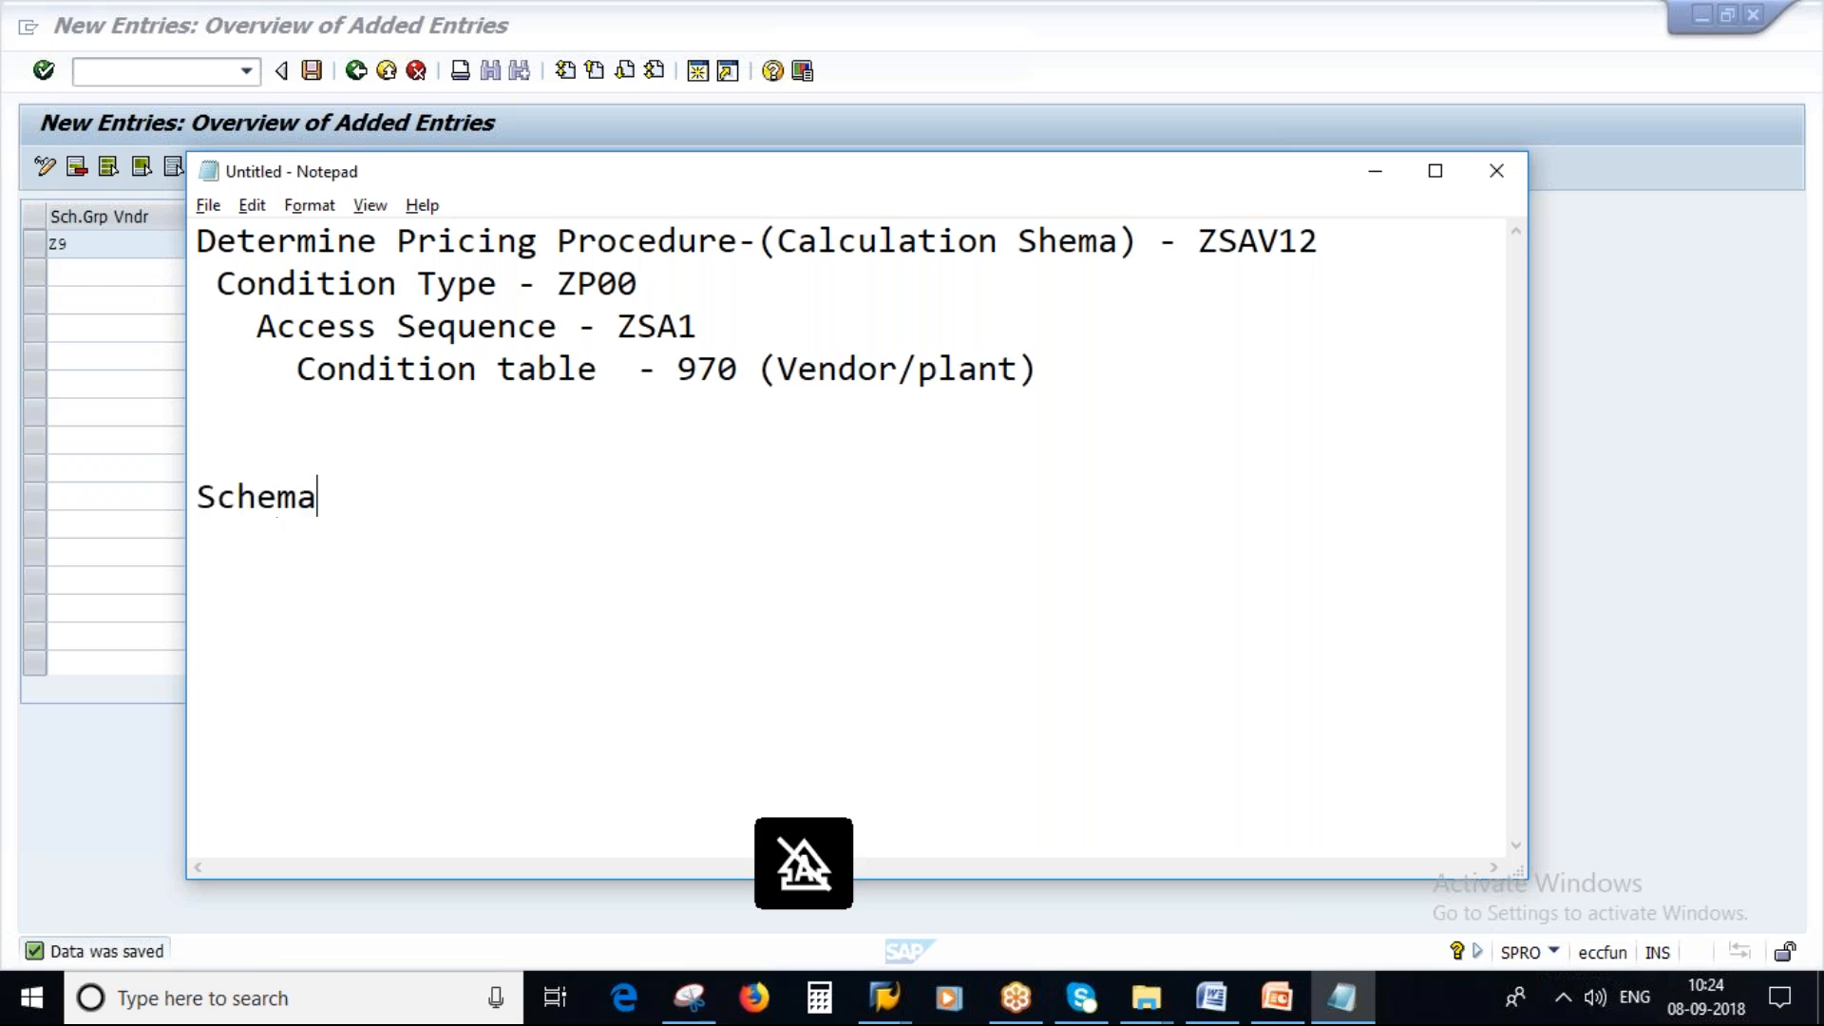
text( group)
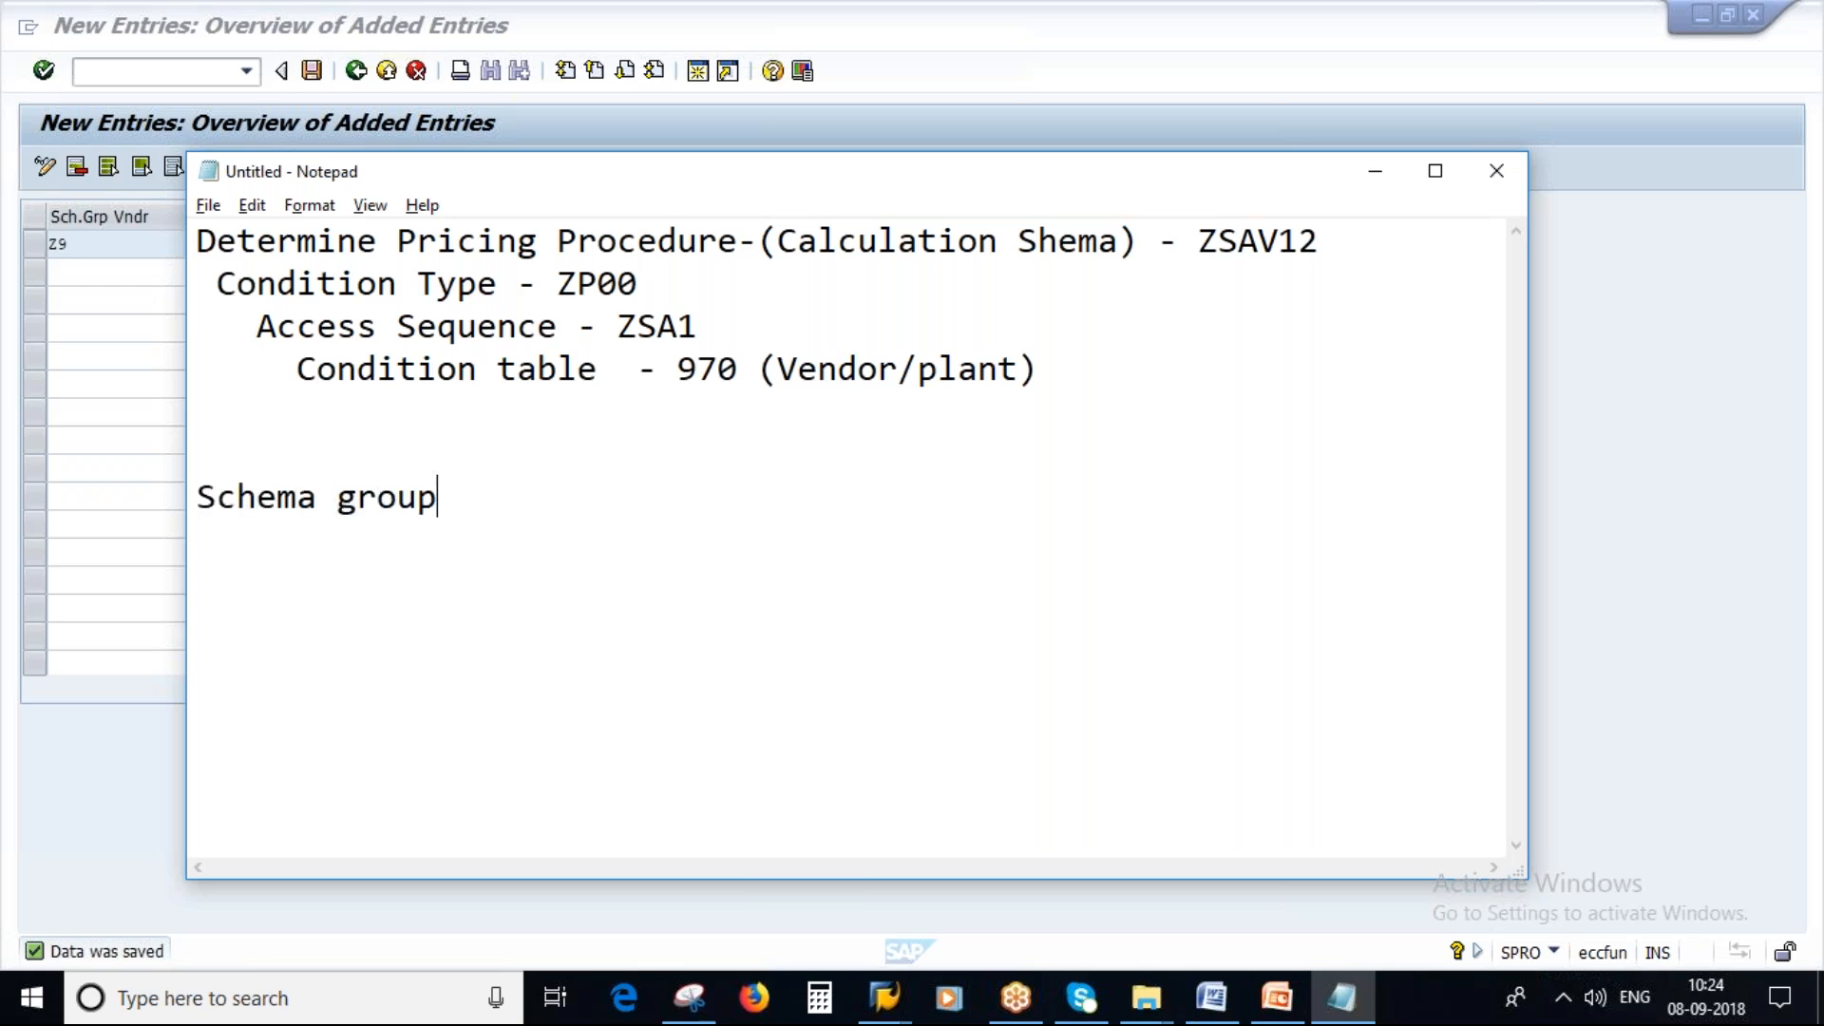
text( for vendpo)
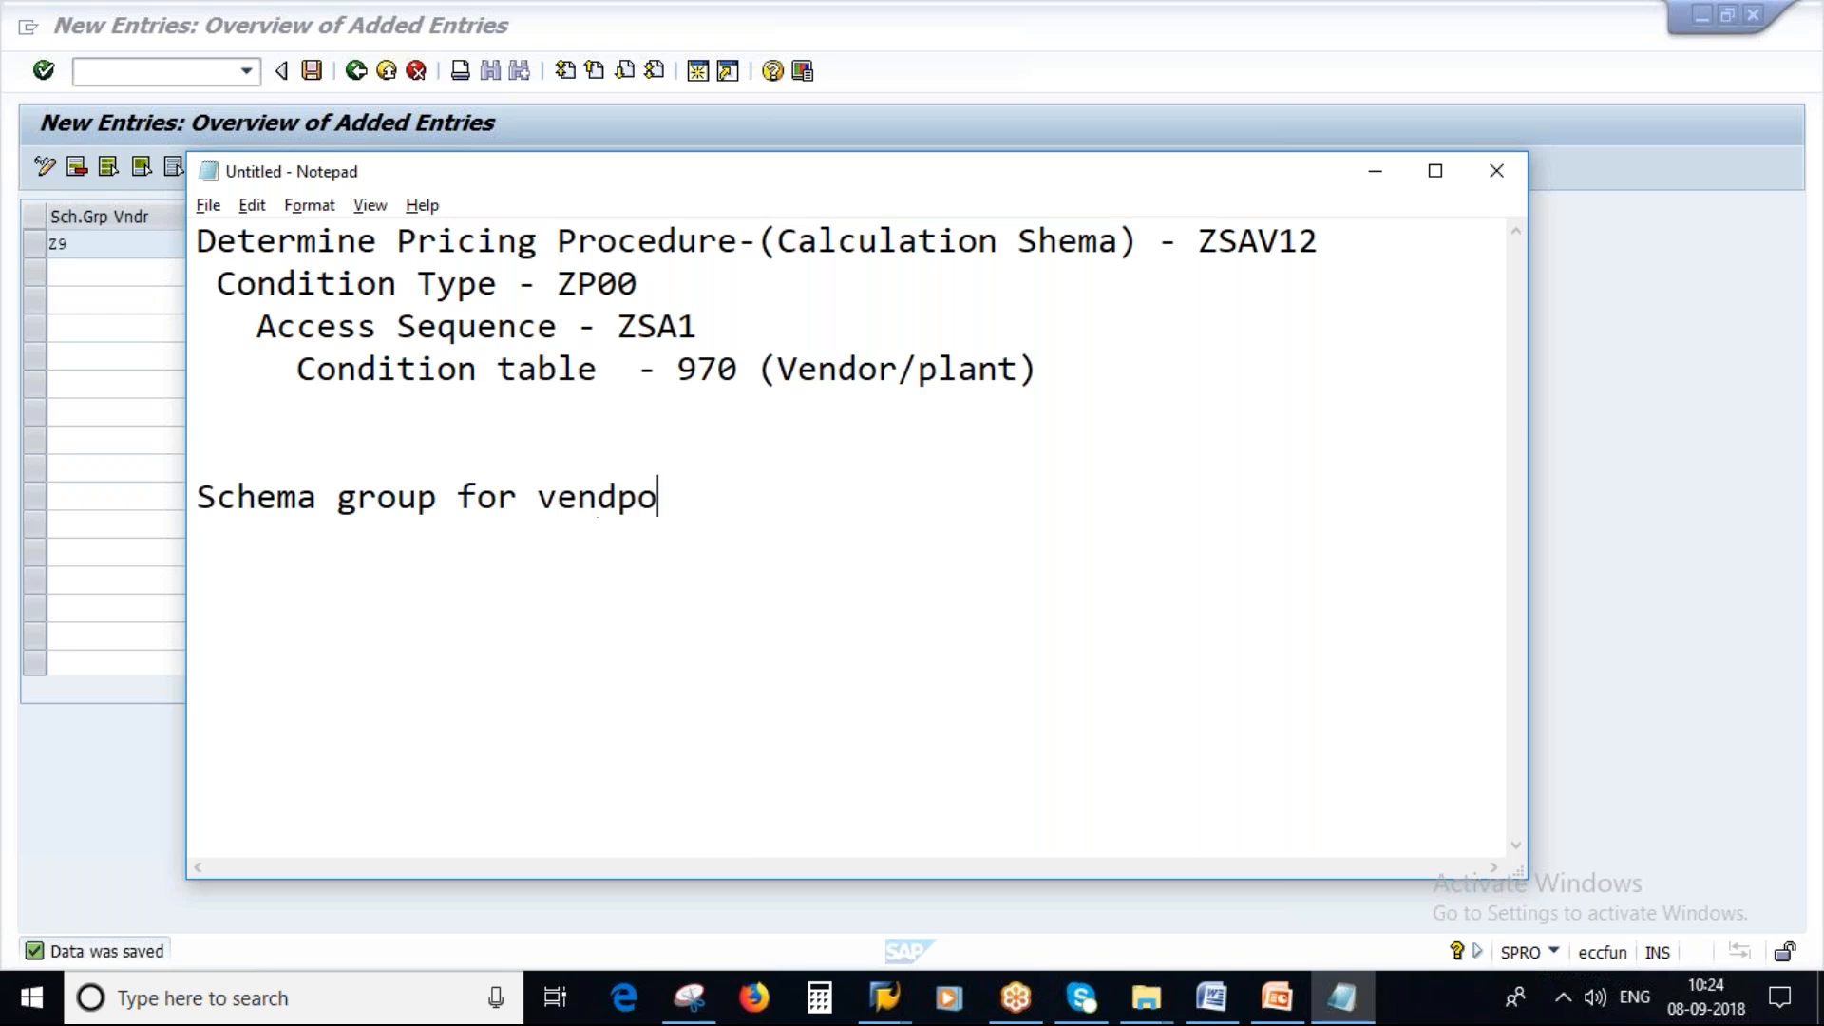
key(BackSpace)
key(BackSpace)
text(or -)
key(Caps_Lock)
text(Z9)
key(Return)
Duplicate the vendor line and edit the copy into "Schema group for Pur. Org -" without a code.
drag(765, 503, 196, 497)
key(ctrl+c)
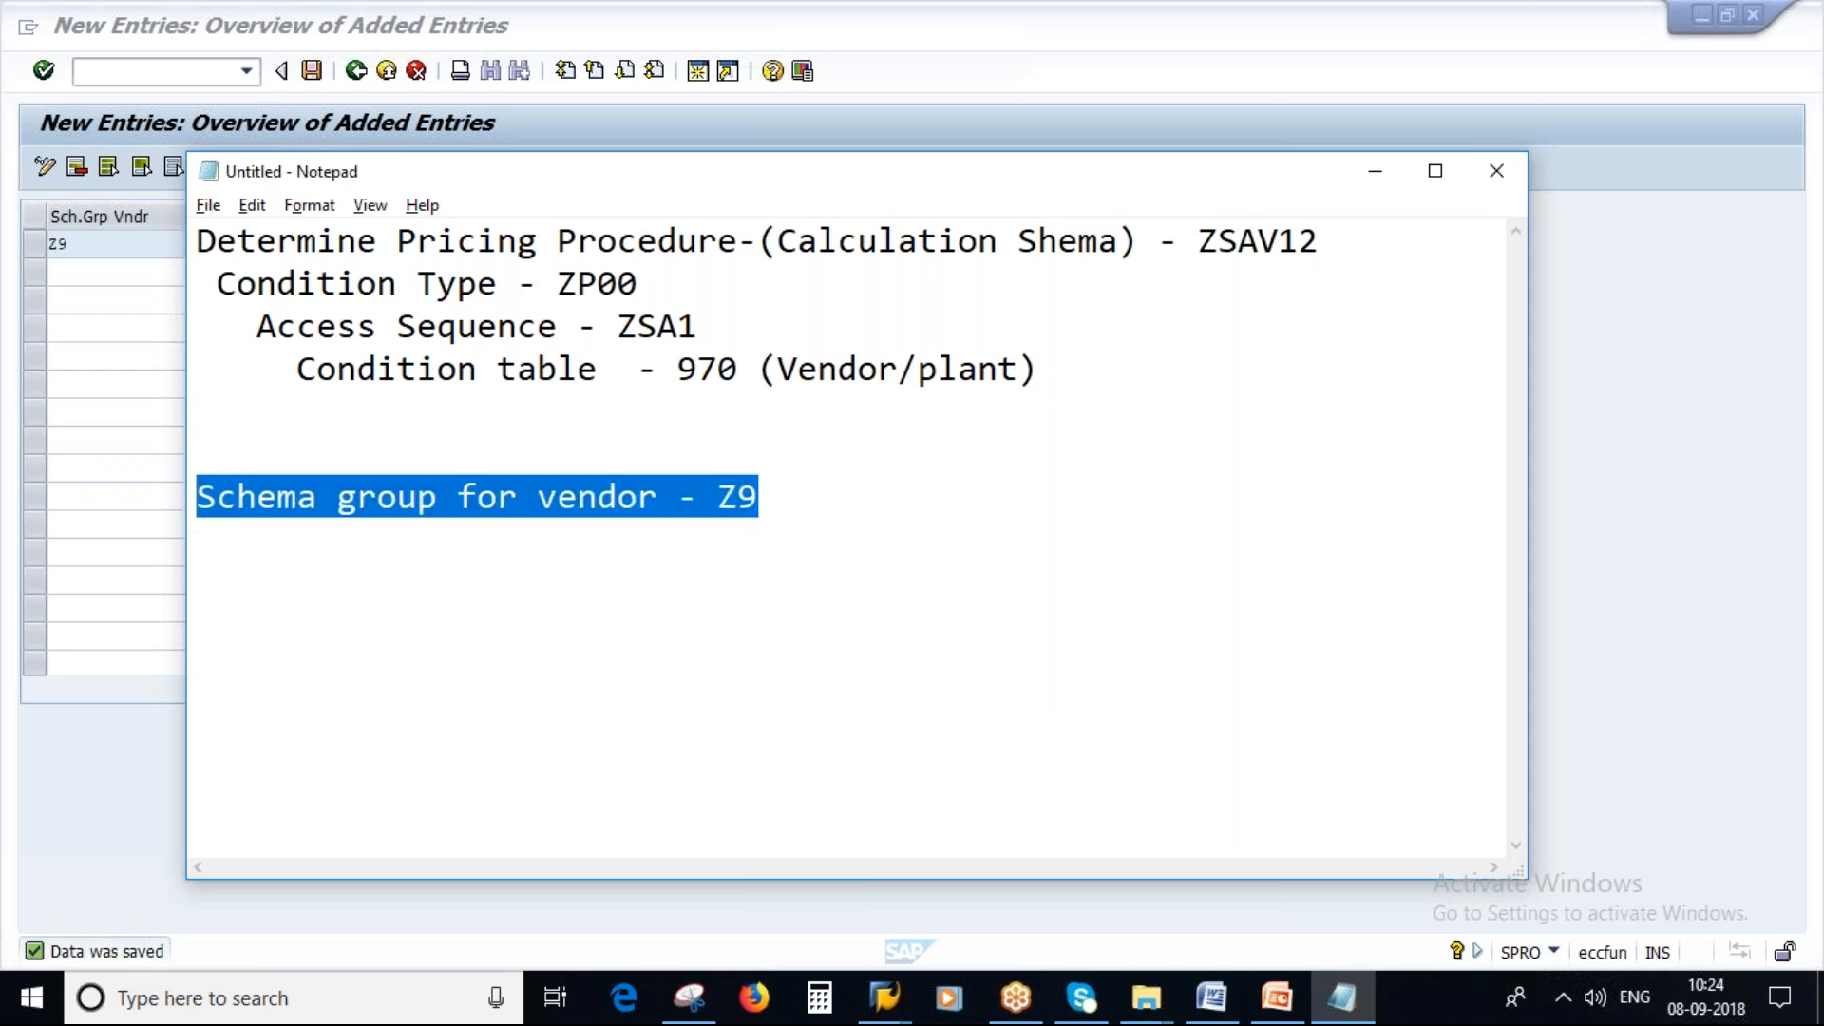
click(230, 540)
key(ctrl+v)
key(Left)
key(Left)
key(Left)
key(Left)
key(Left)
key(Left)
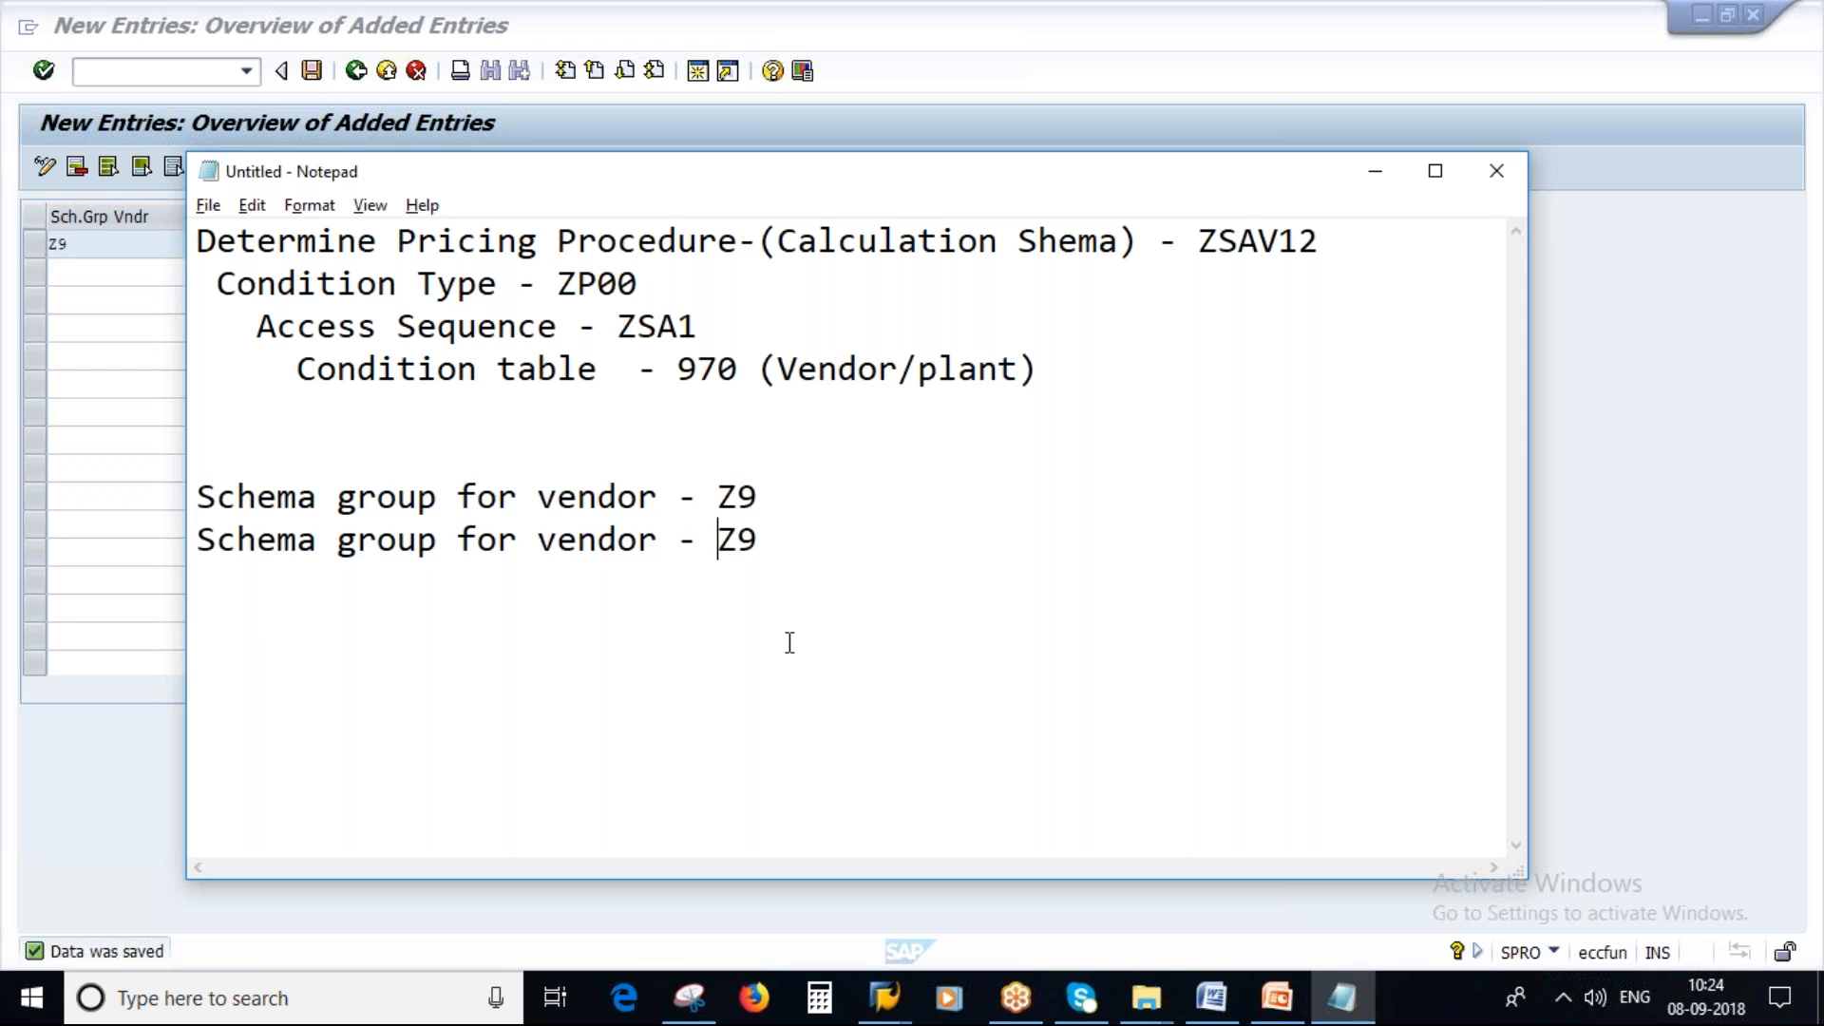
key(BackSpace)
key(BackSpace)
key(BackSpace)
key(BackSpace)
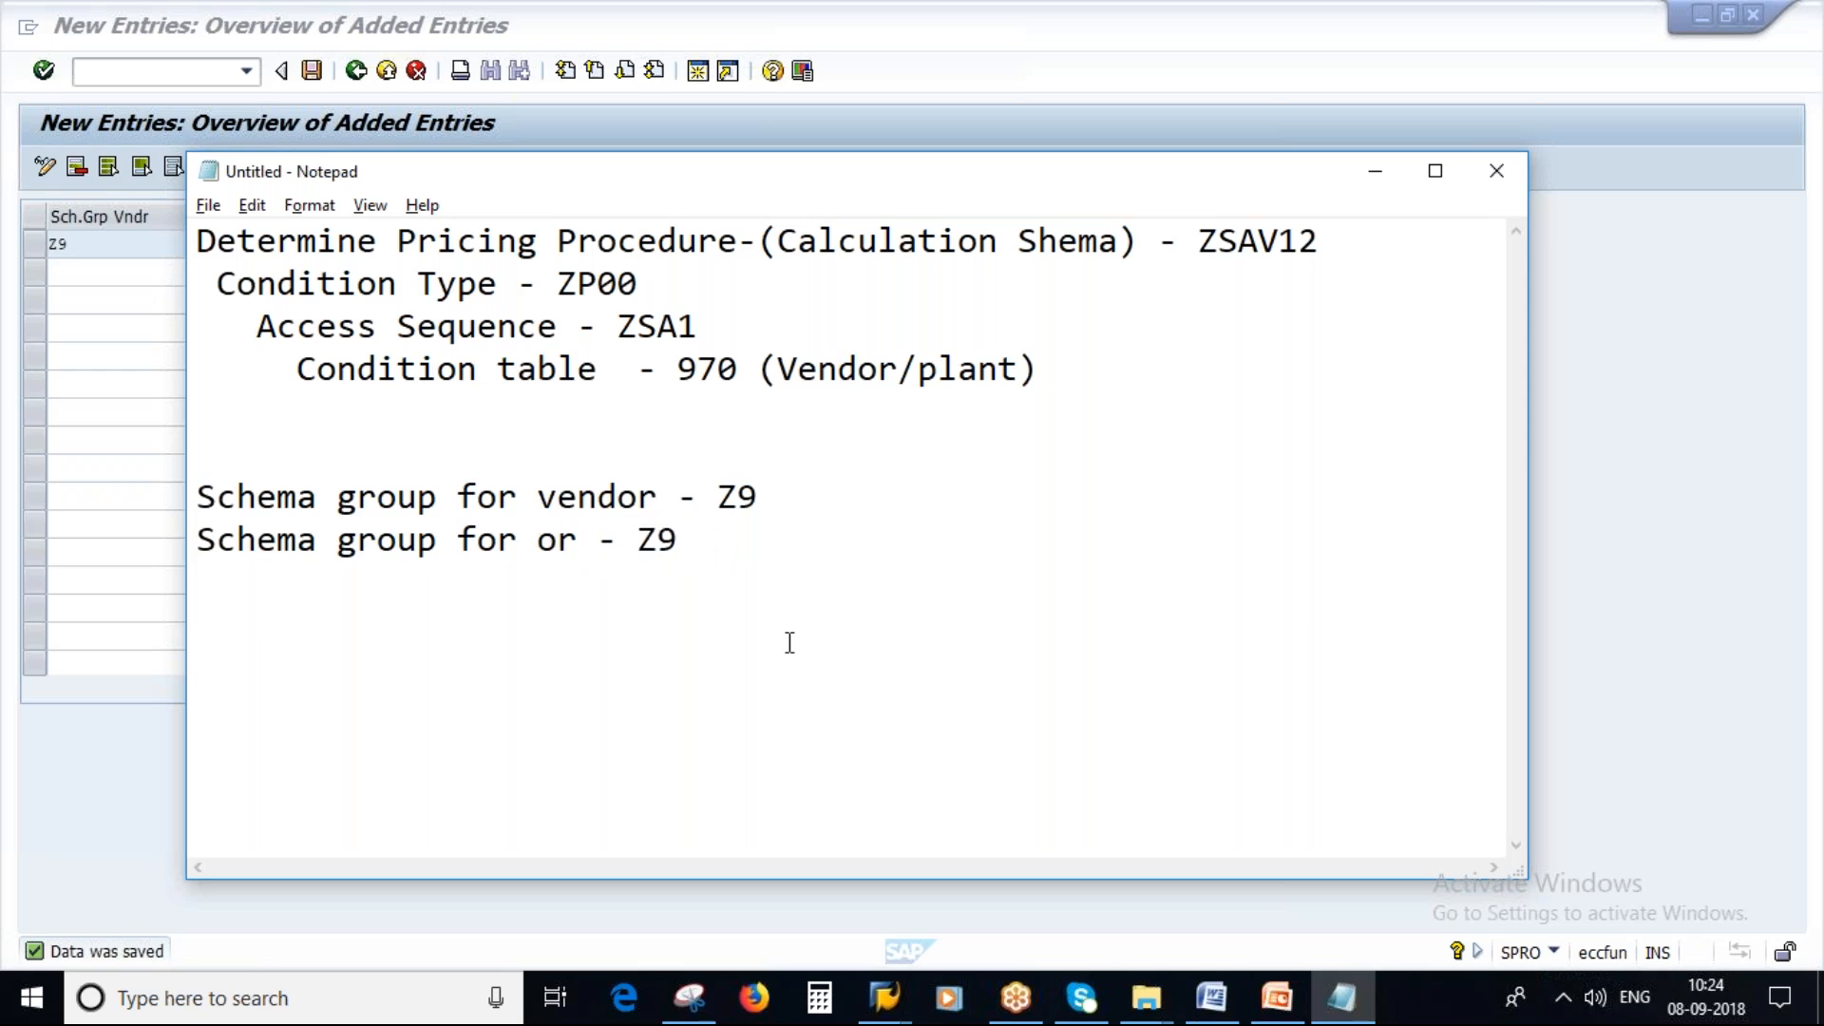
key(Delete)
key(Delete)
text(Pur)
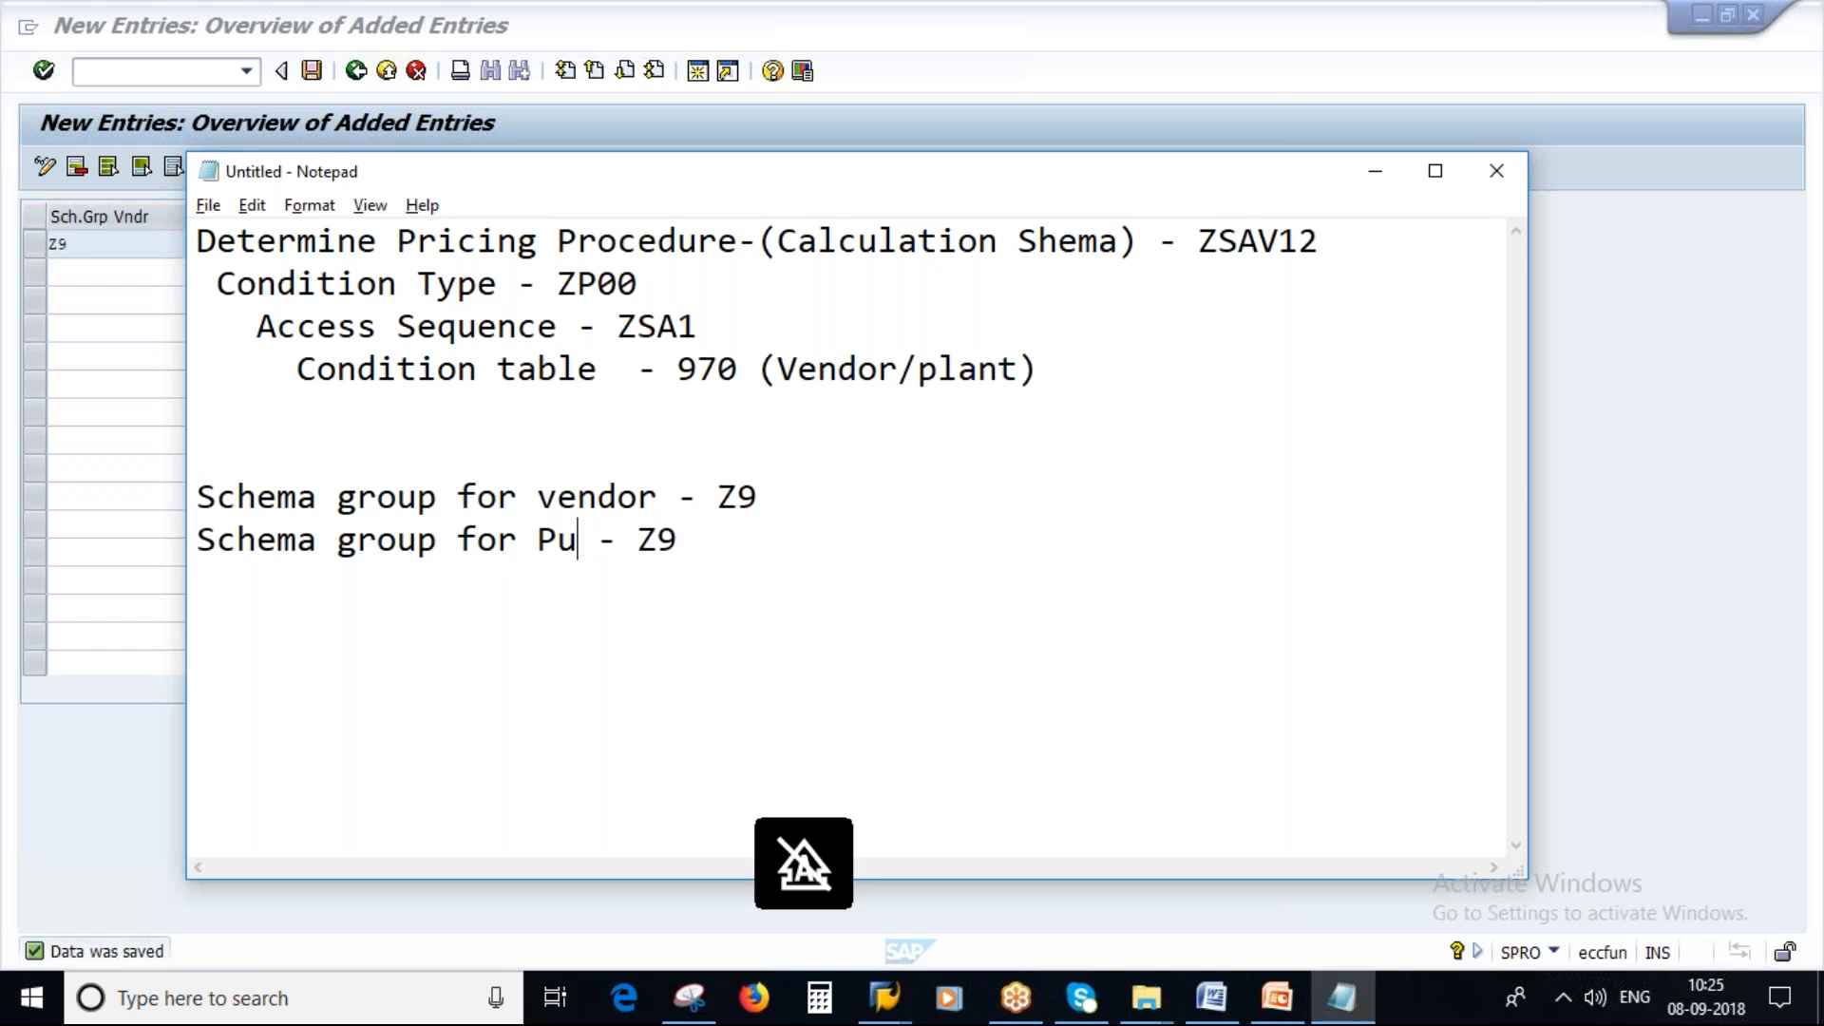
text(. Or)
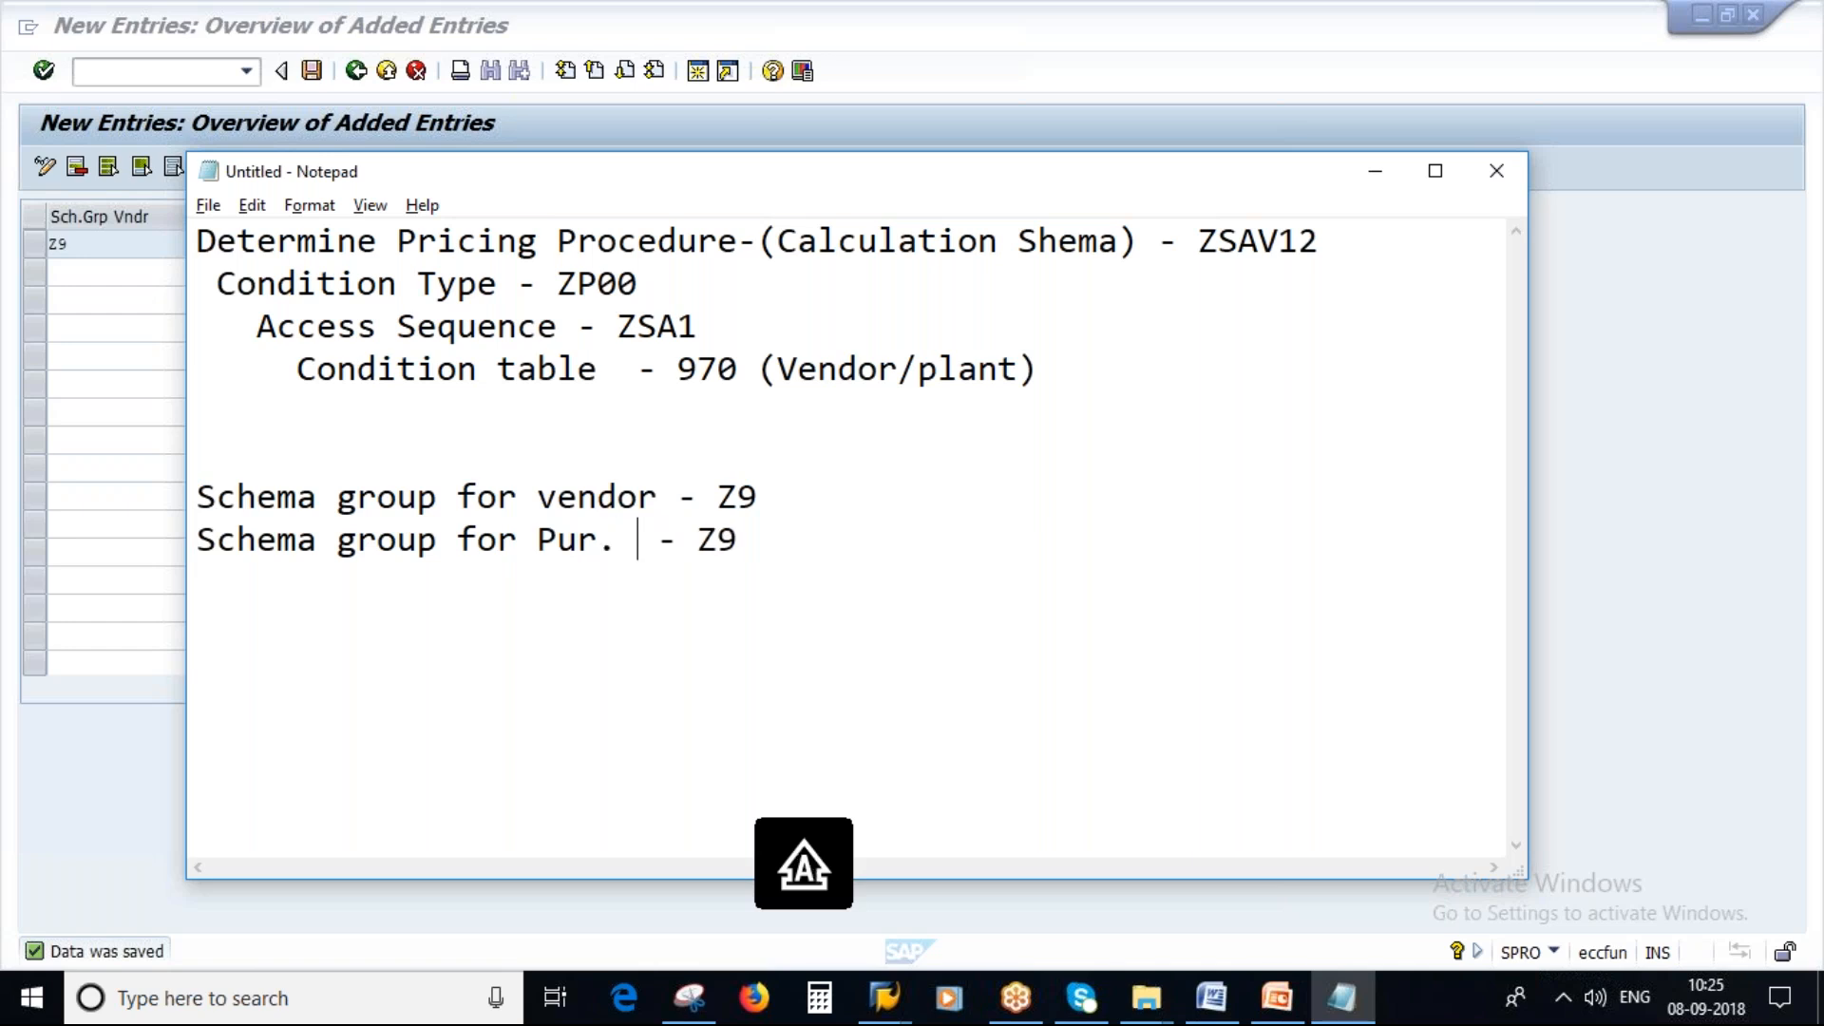
text(g)
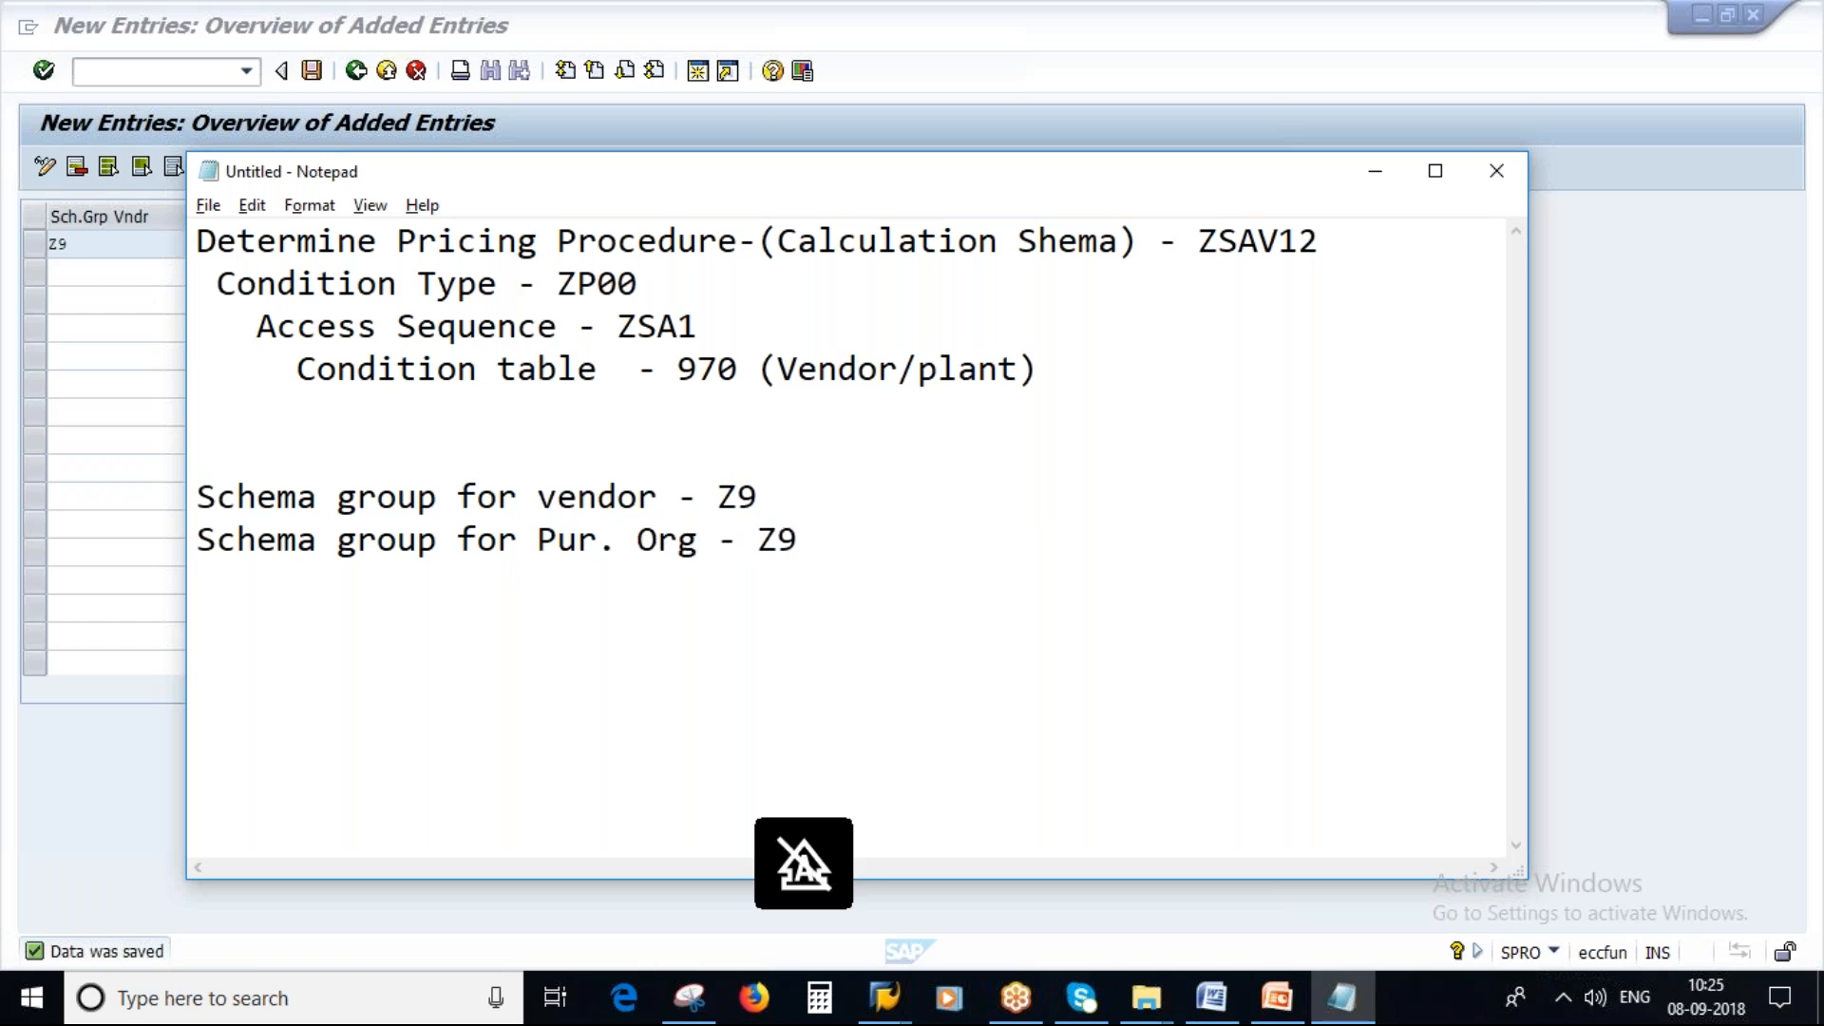
key(alt+Tab)
key(Delete)
key(Delete)
Return to the activity list and open Schema Groups for Purchasing Organizations.
key(alt+Tab)
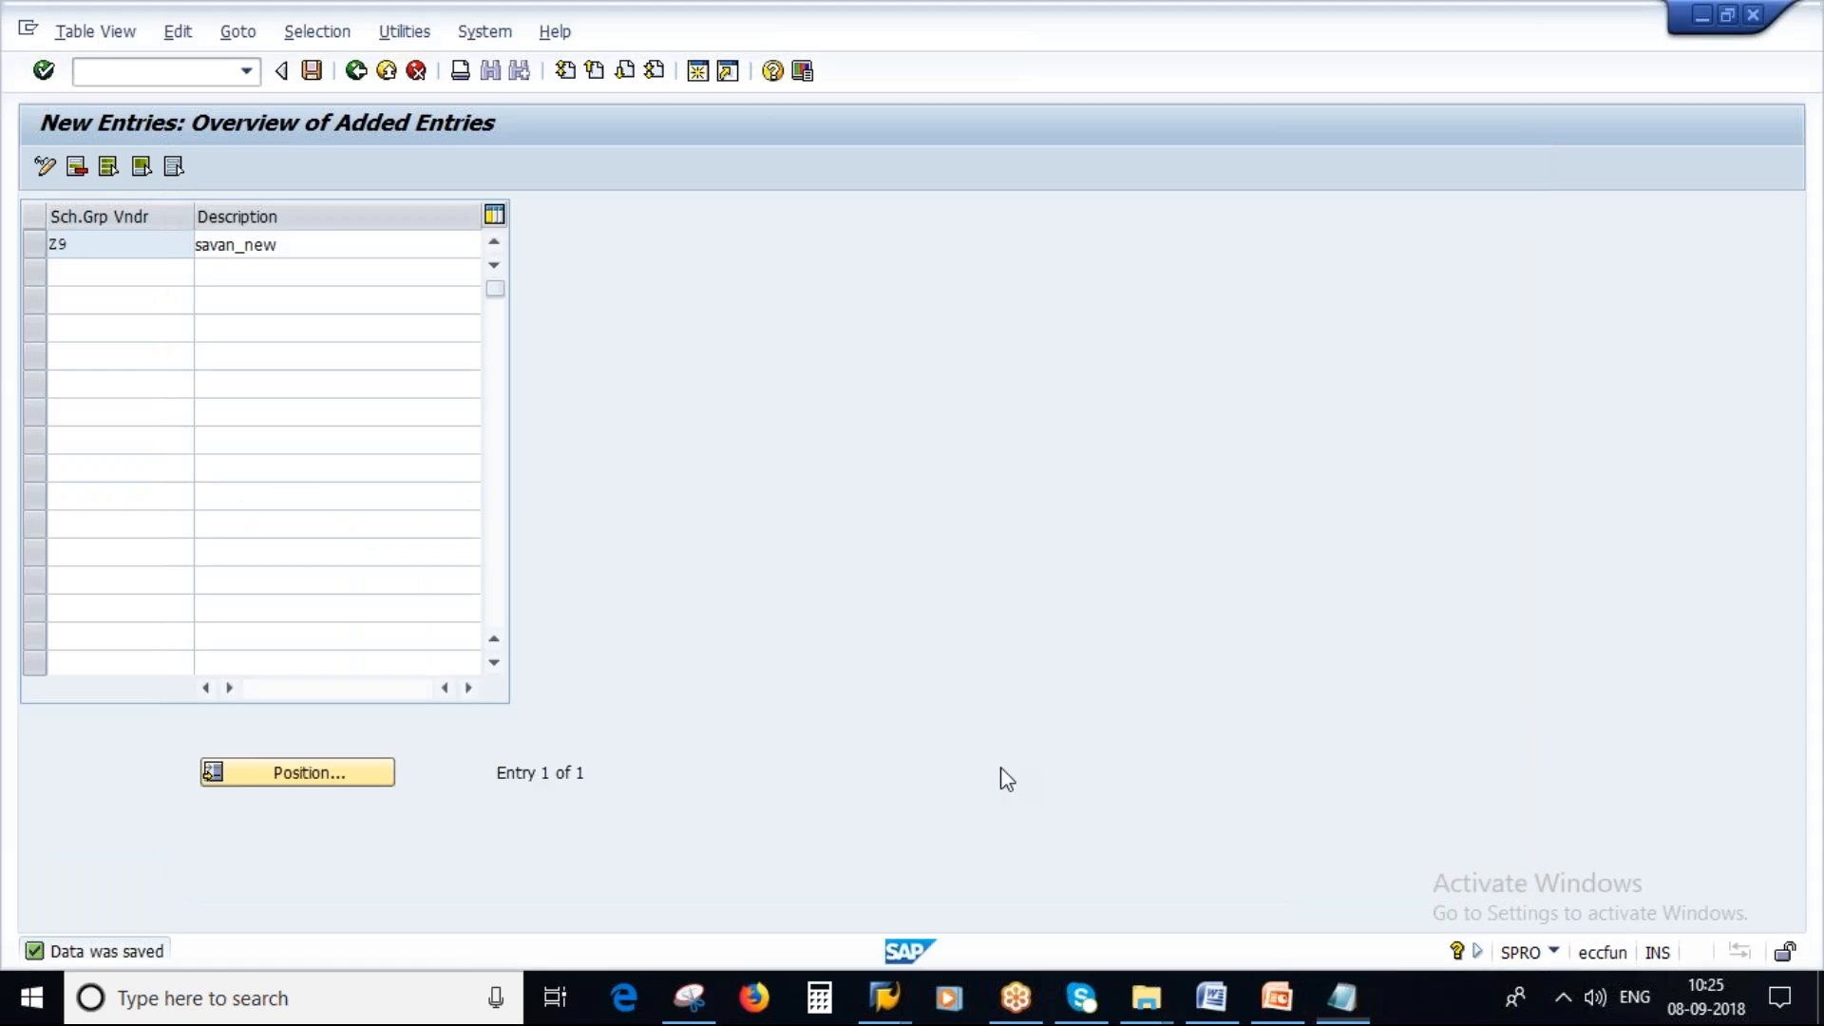
click(312, 70)
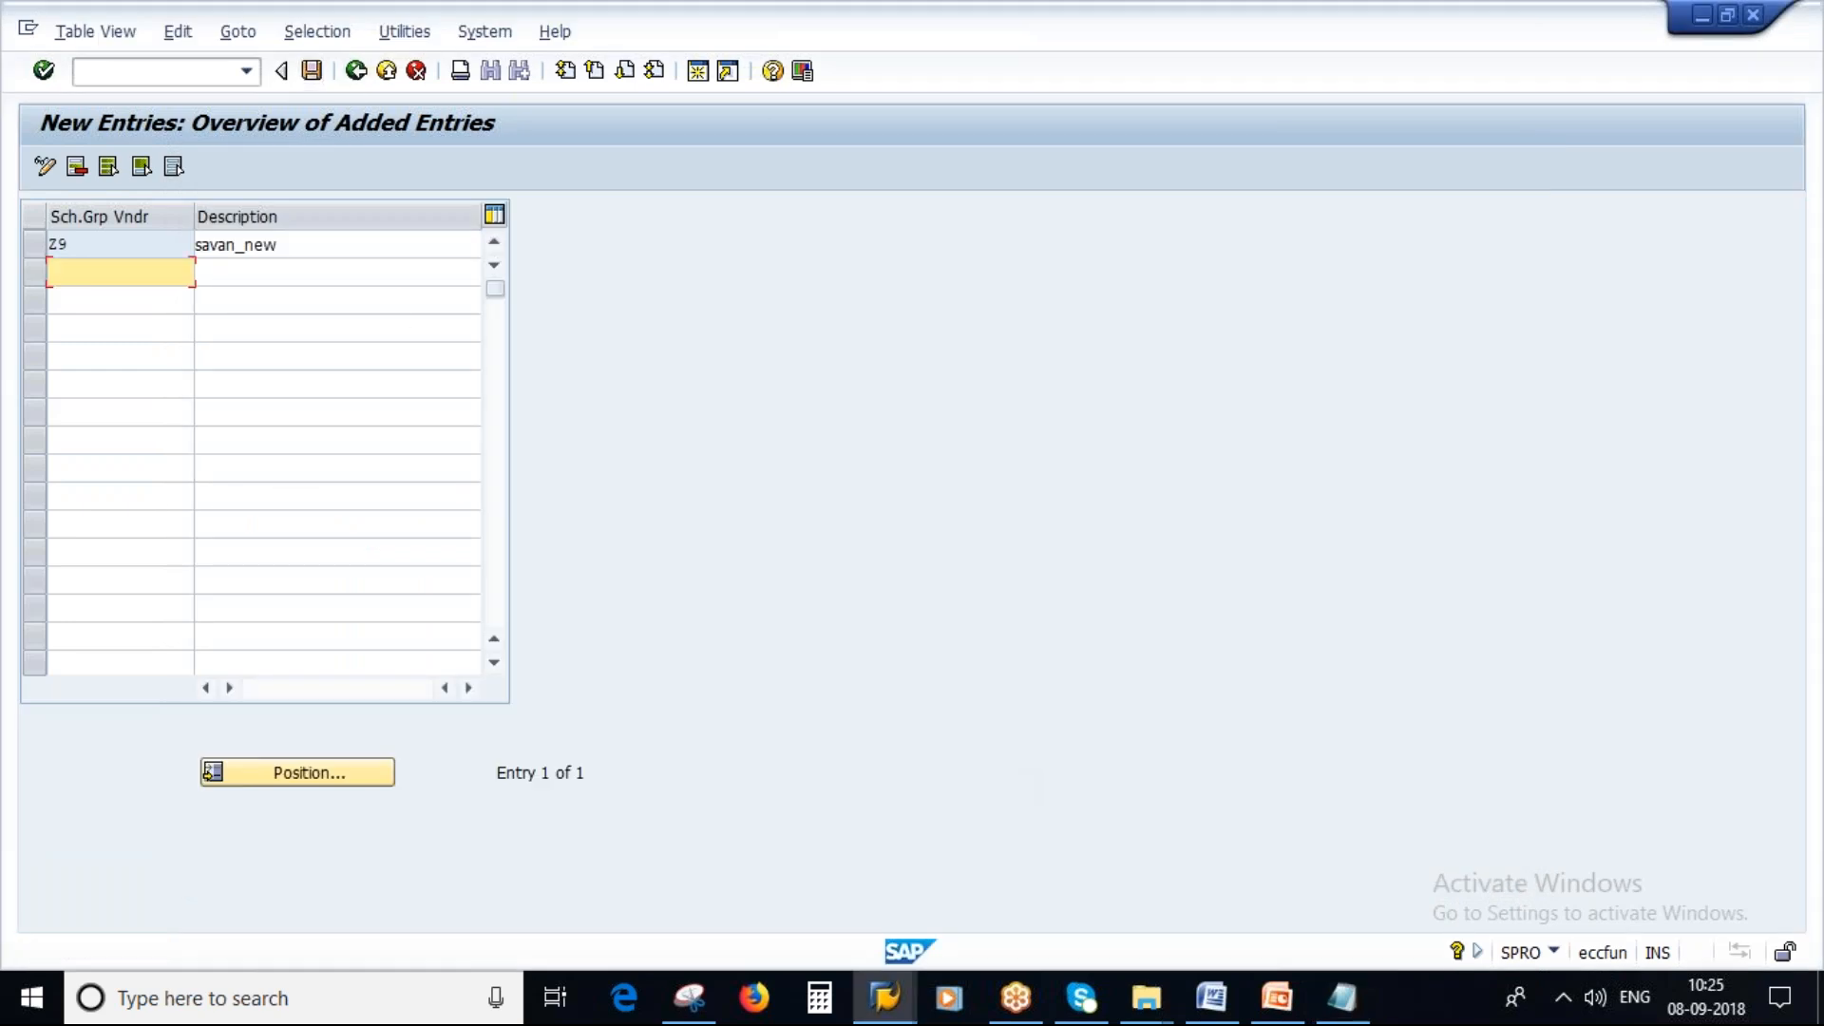
key(F3)
click(357, 70)
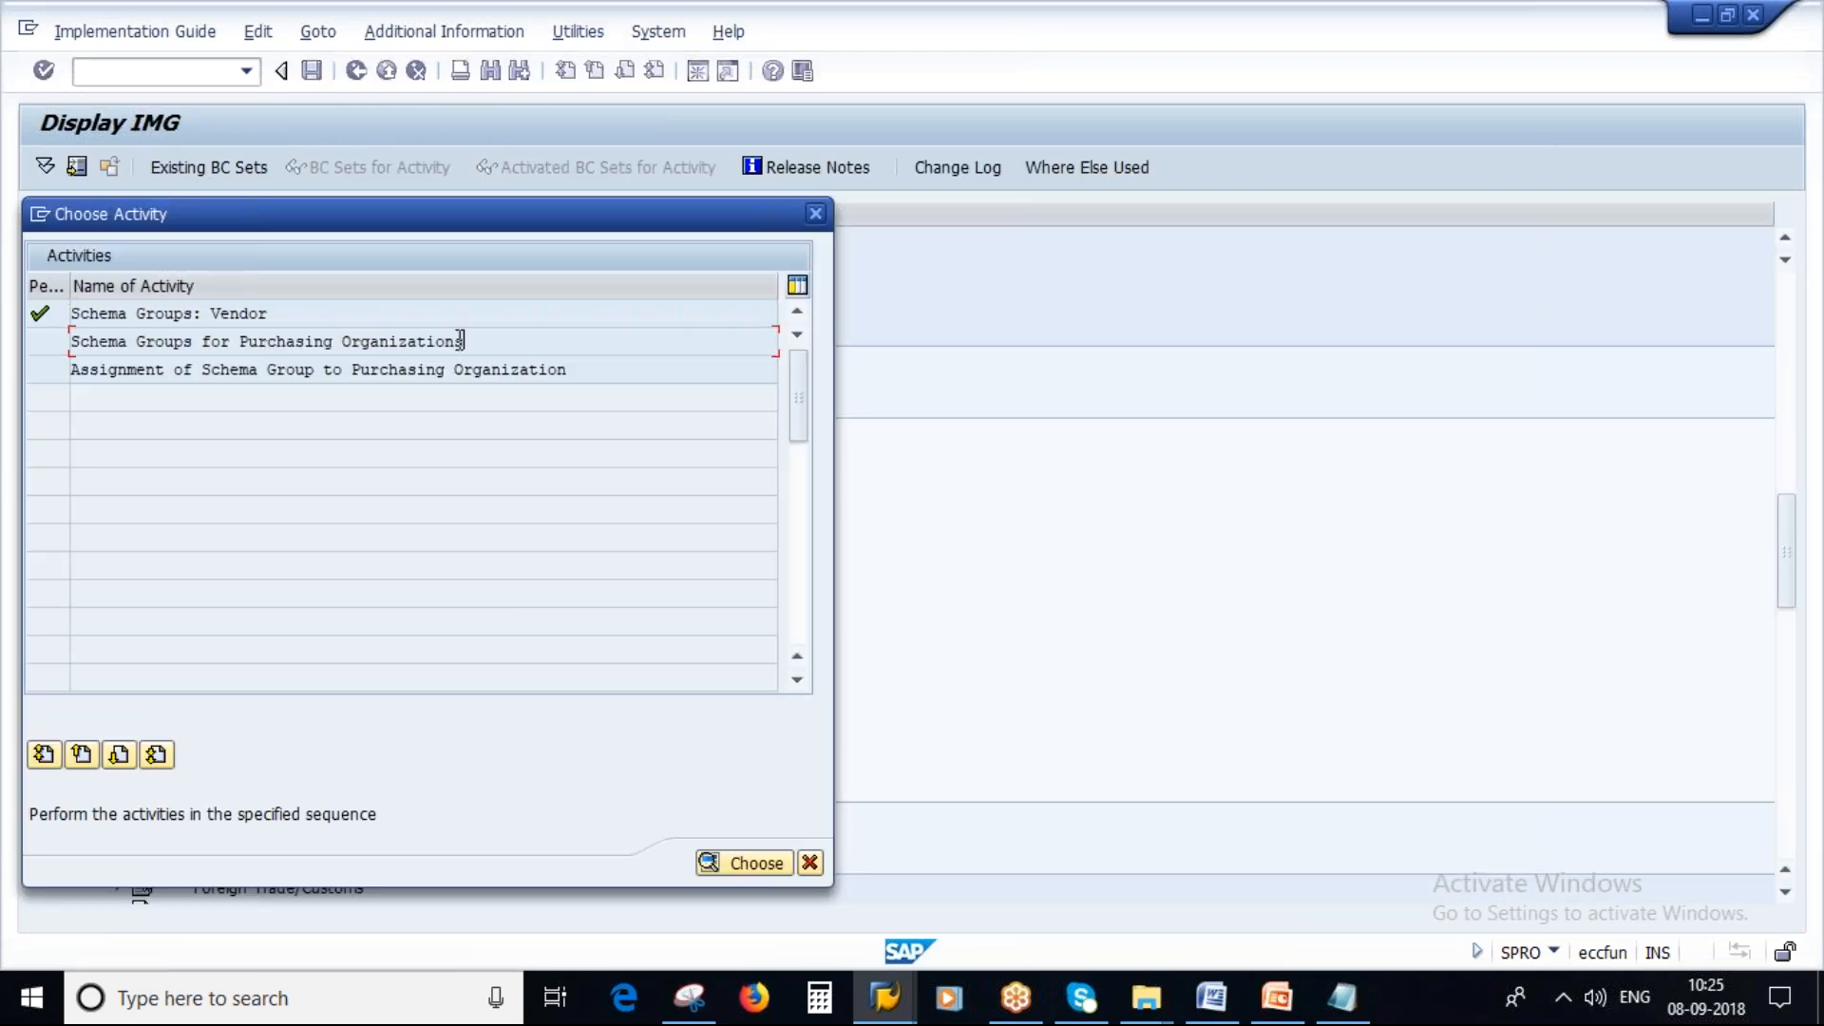
click(460, 342)
double_click(338, 344)
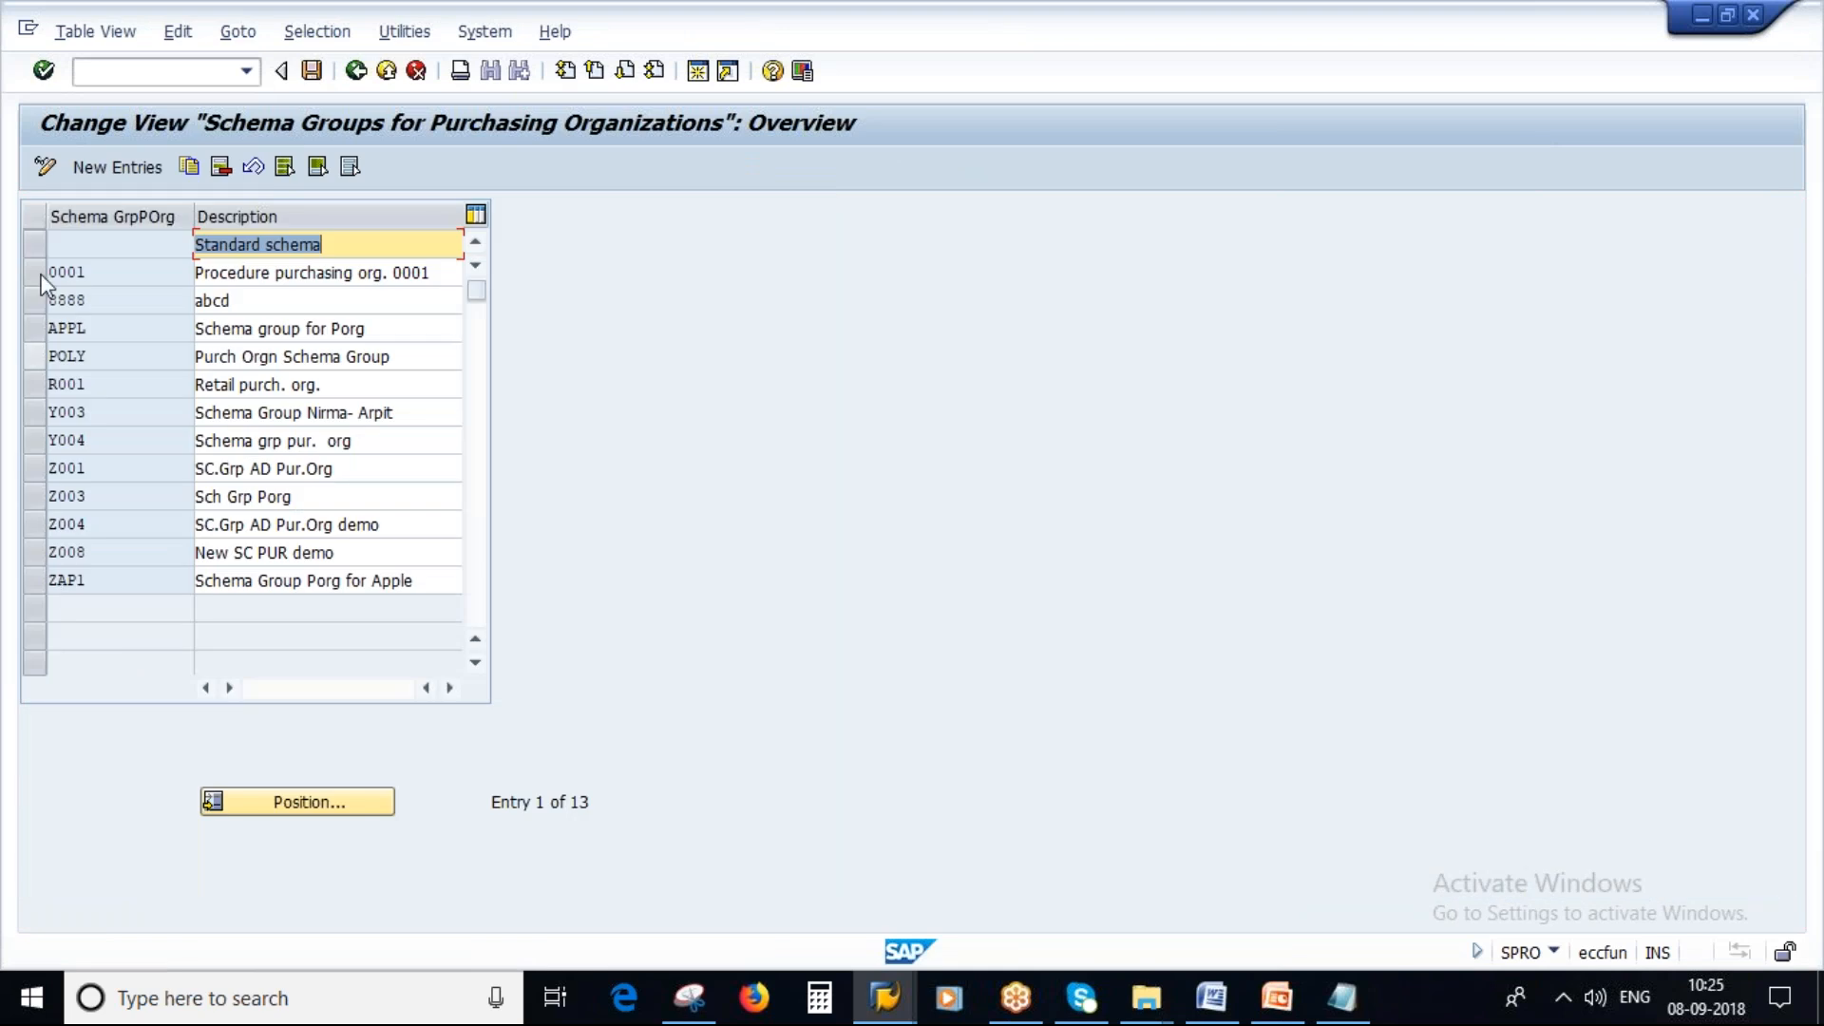
Create a new purchasing organization schema group ZS1 with description SAVAN_NEW and save it to the customizing request.
click(114, 164)
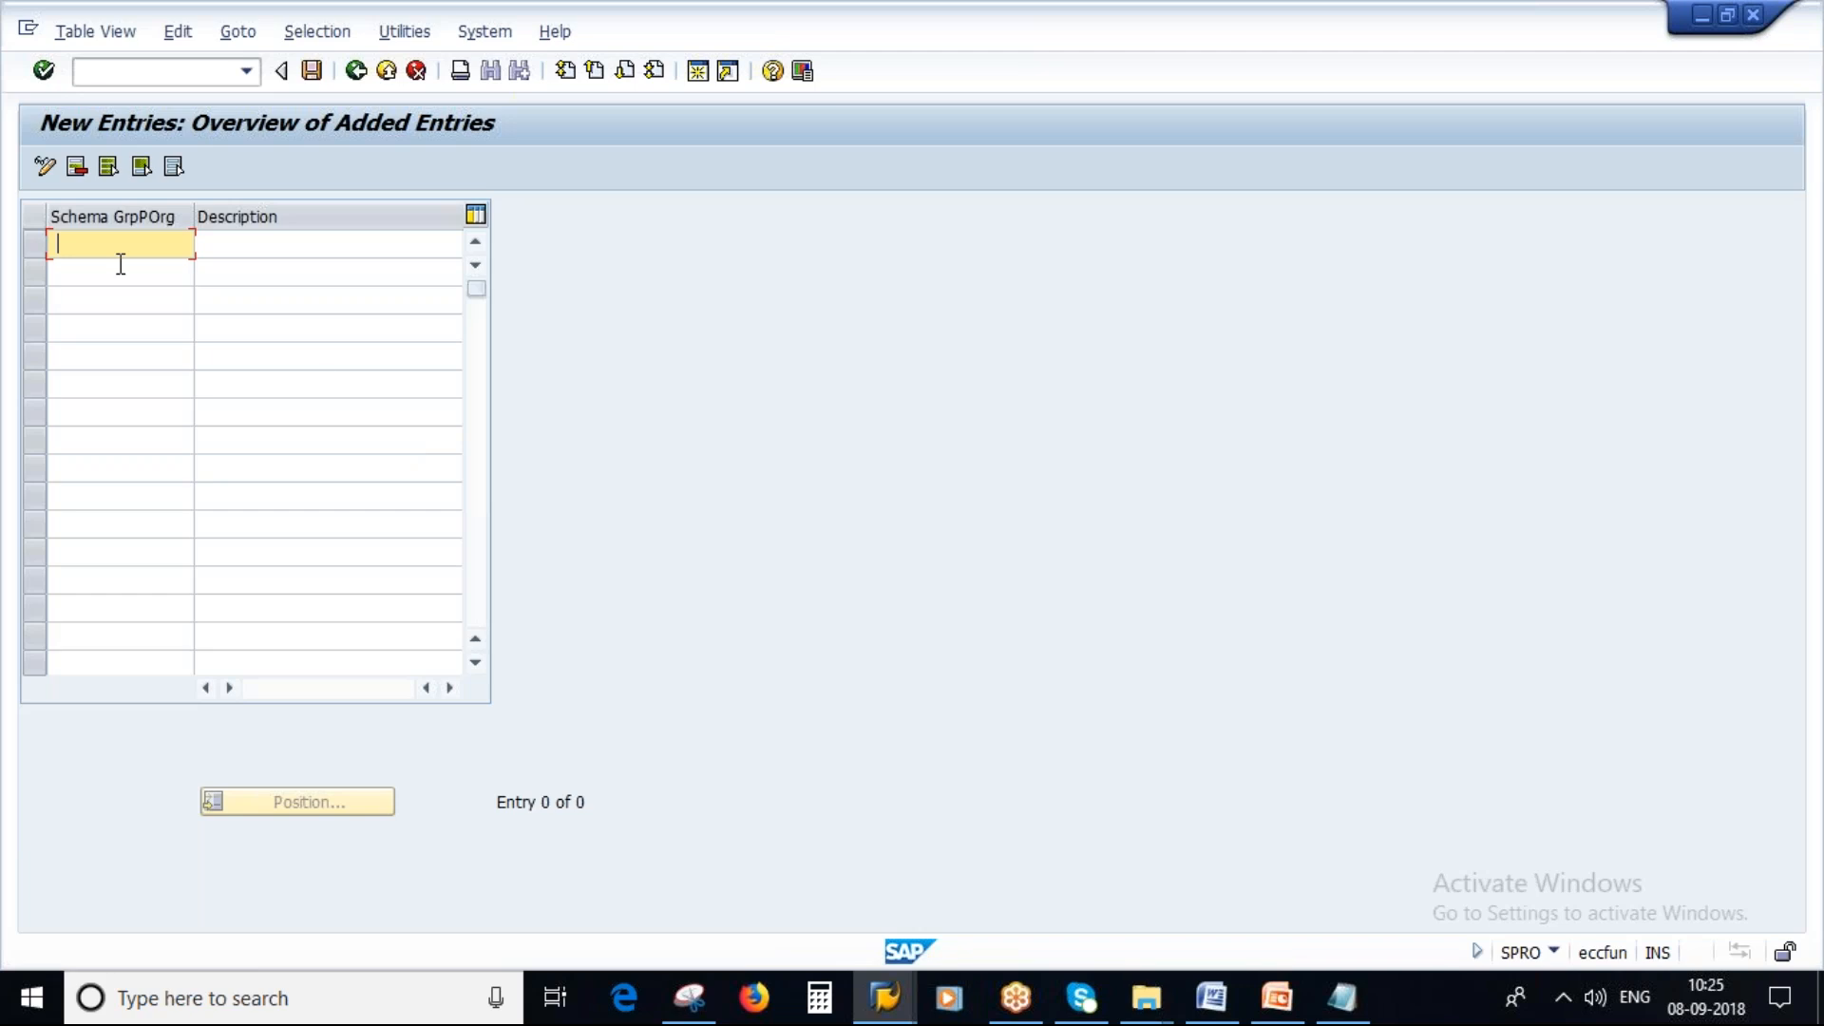
key(Caps_Lock)
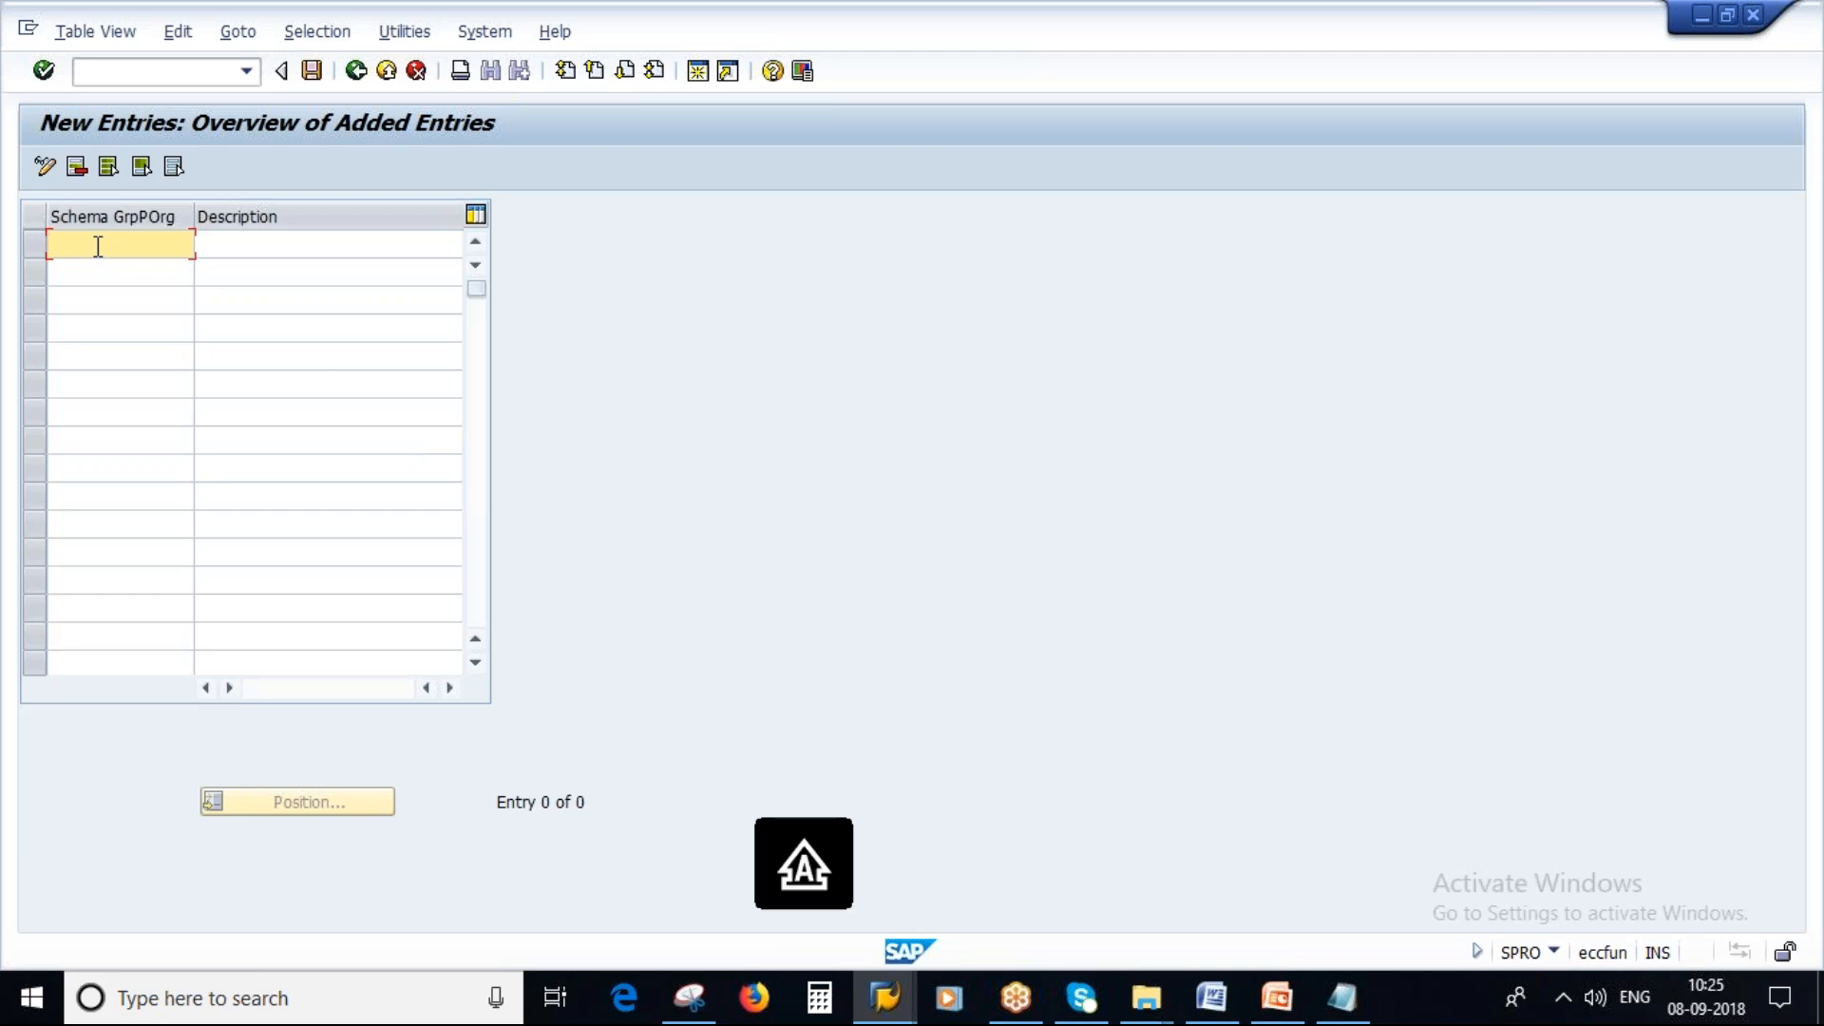
text(ZS1)
key(Tab)
text(SAVAN)
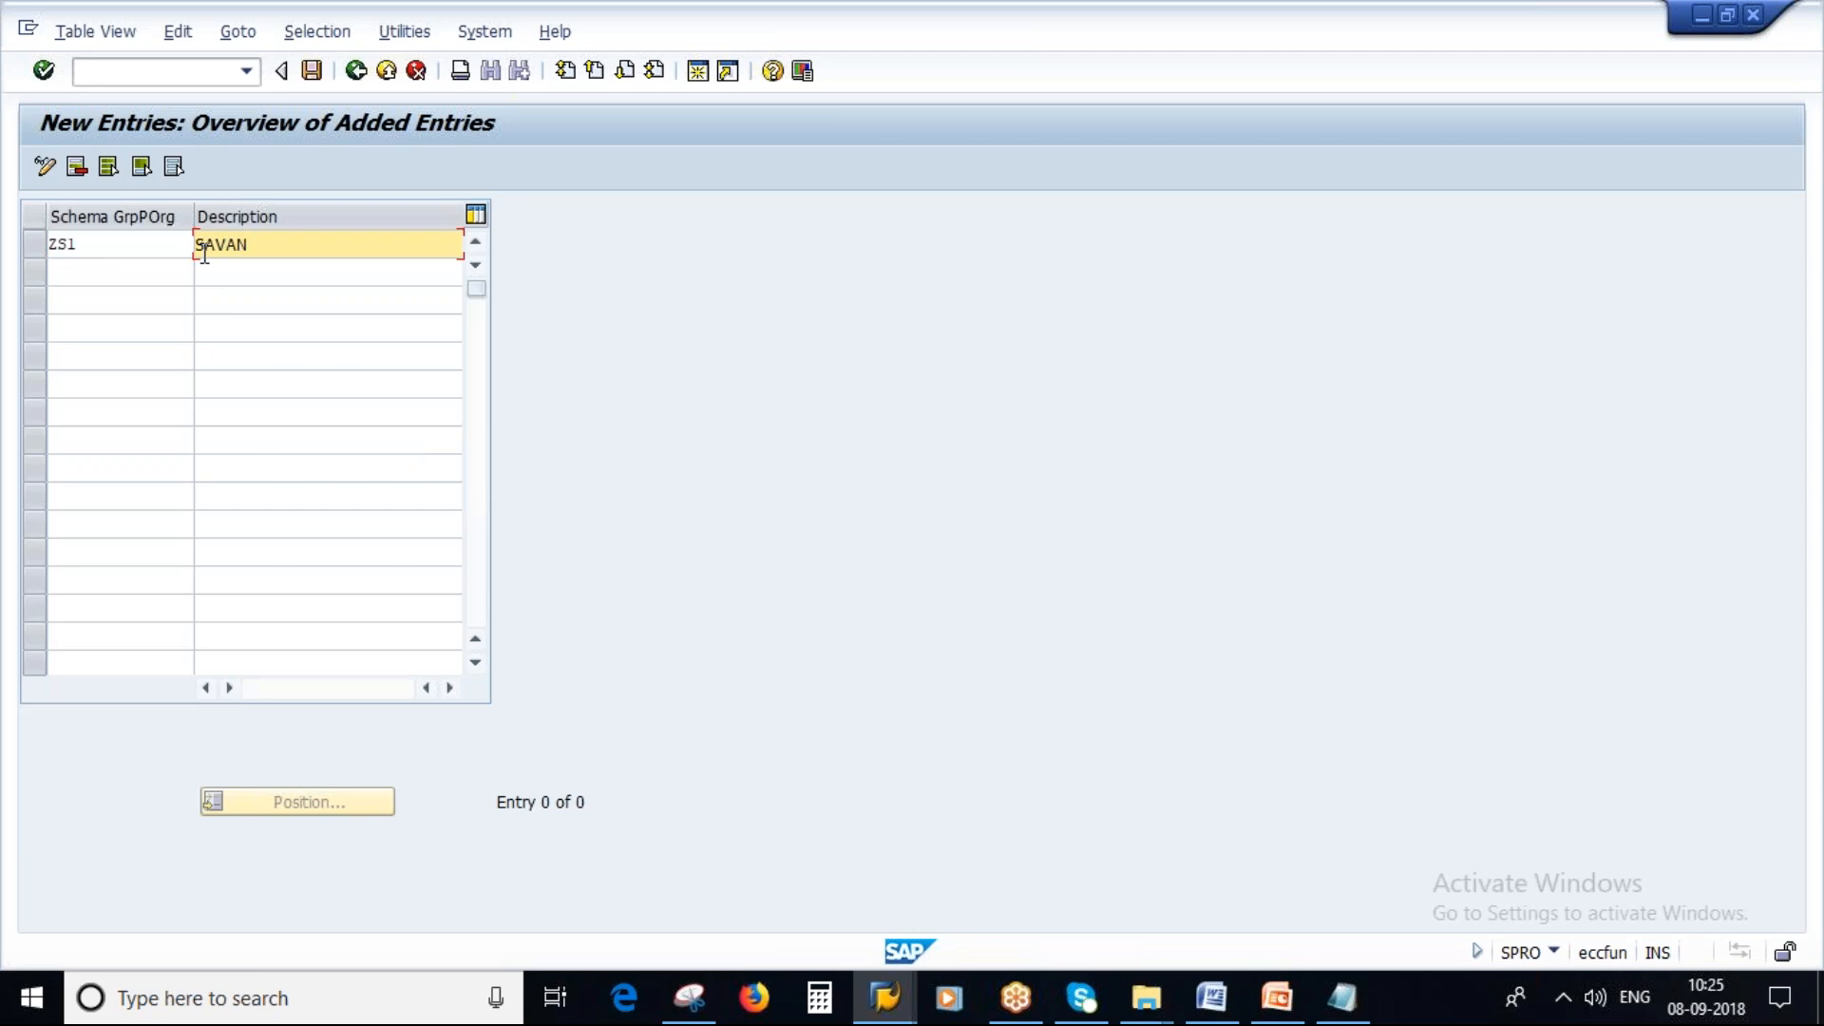
text(_NEW)
key(Return)
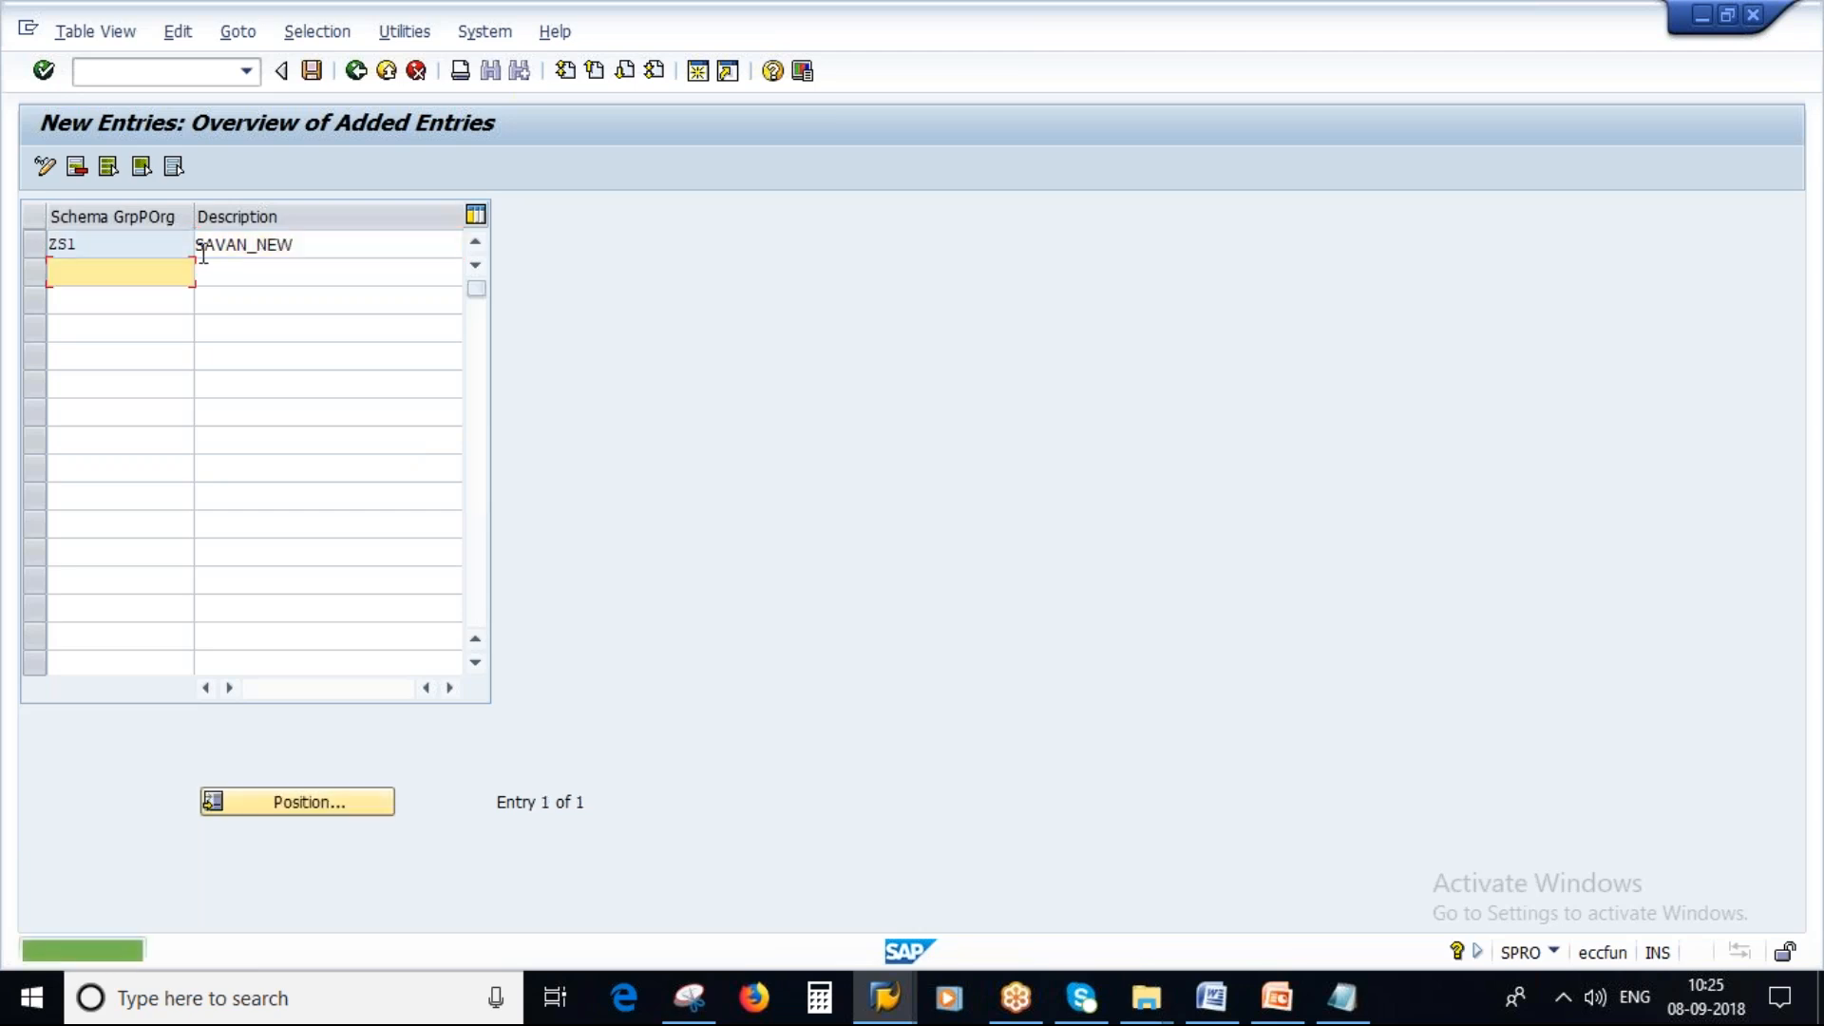
key(ctrl+s)
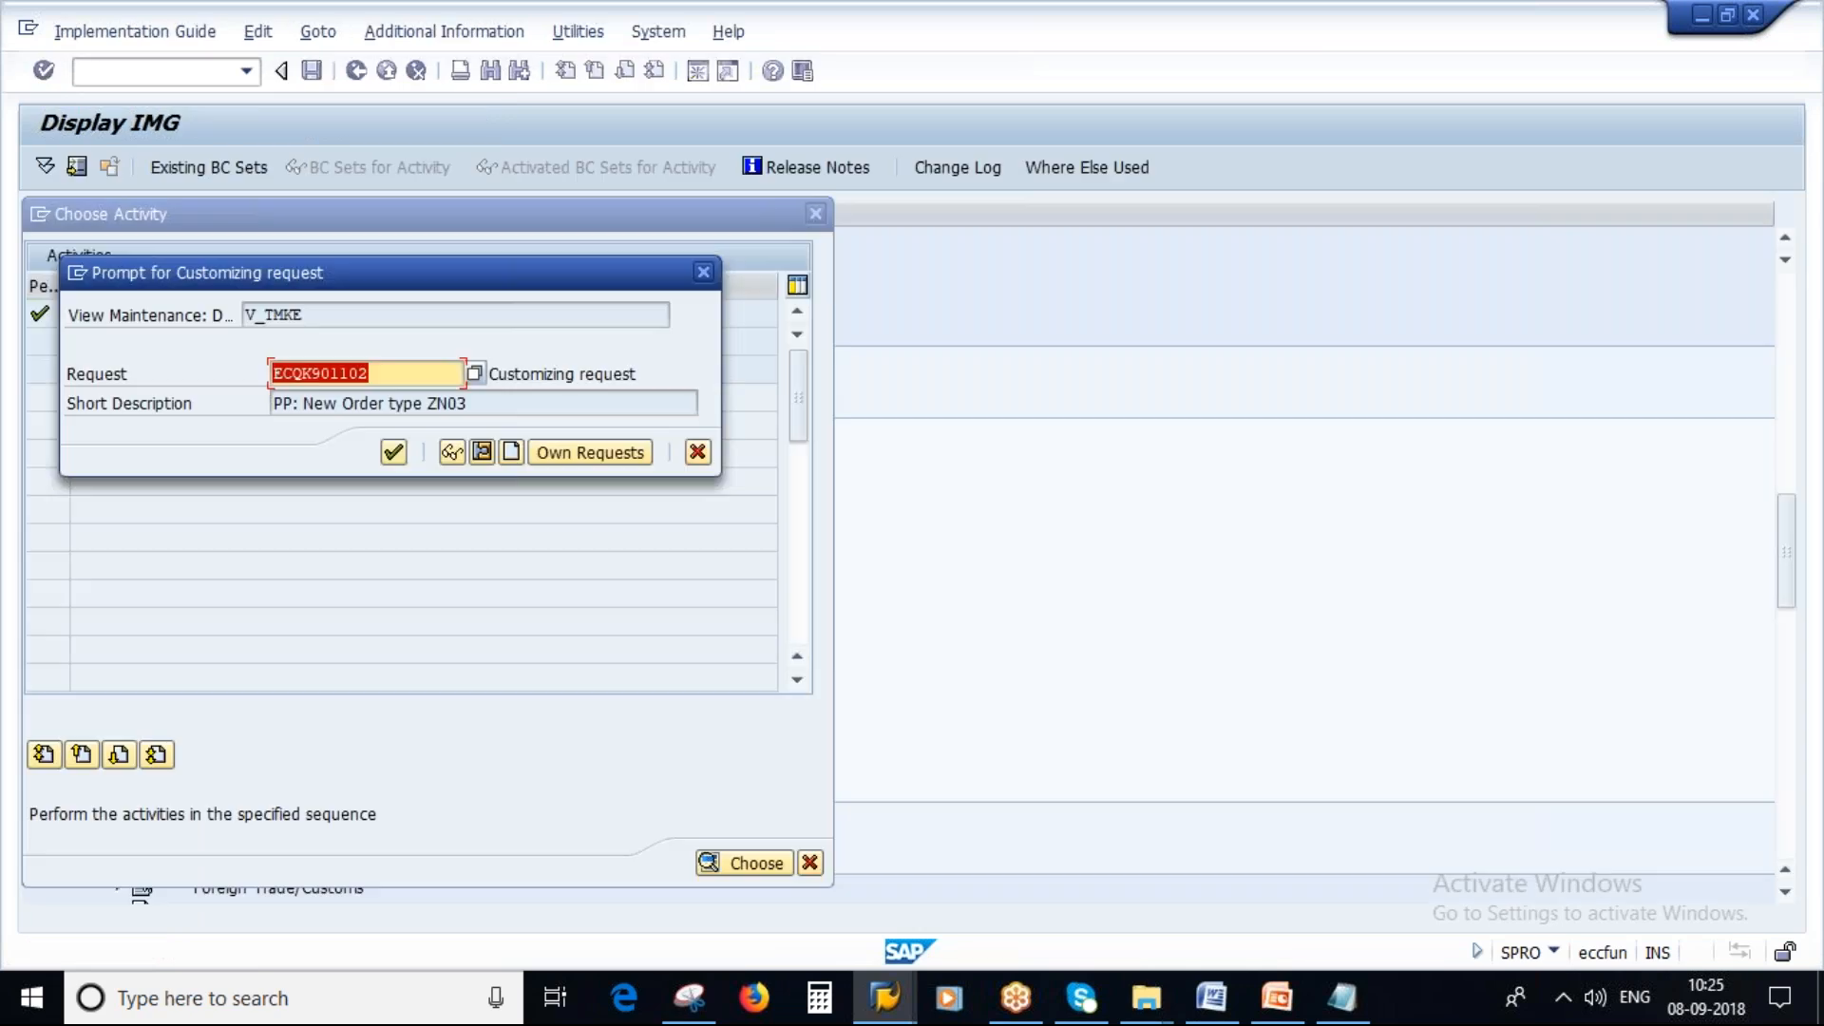
click(393, 452)
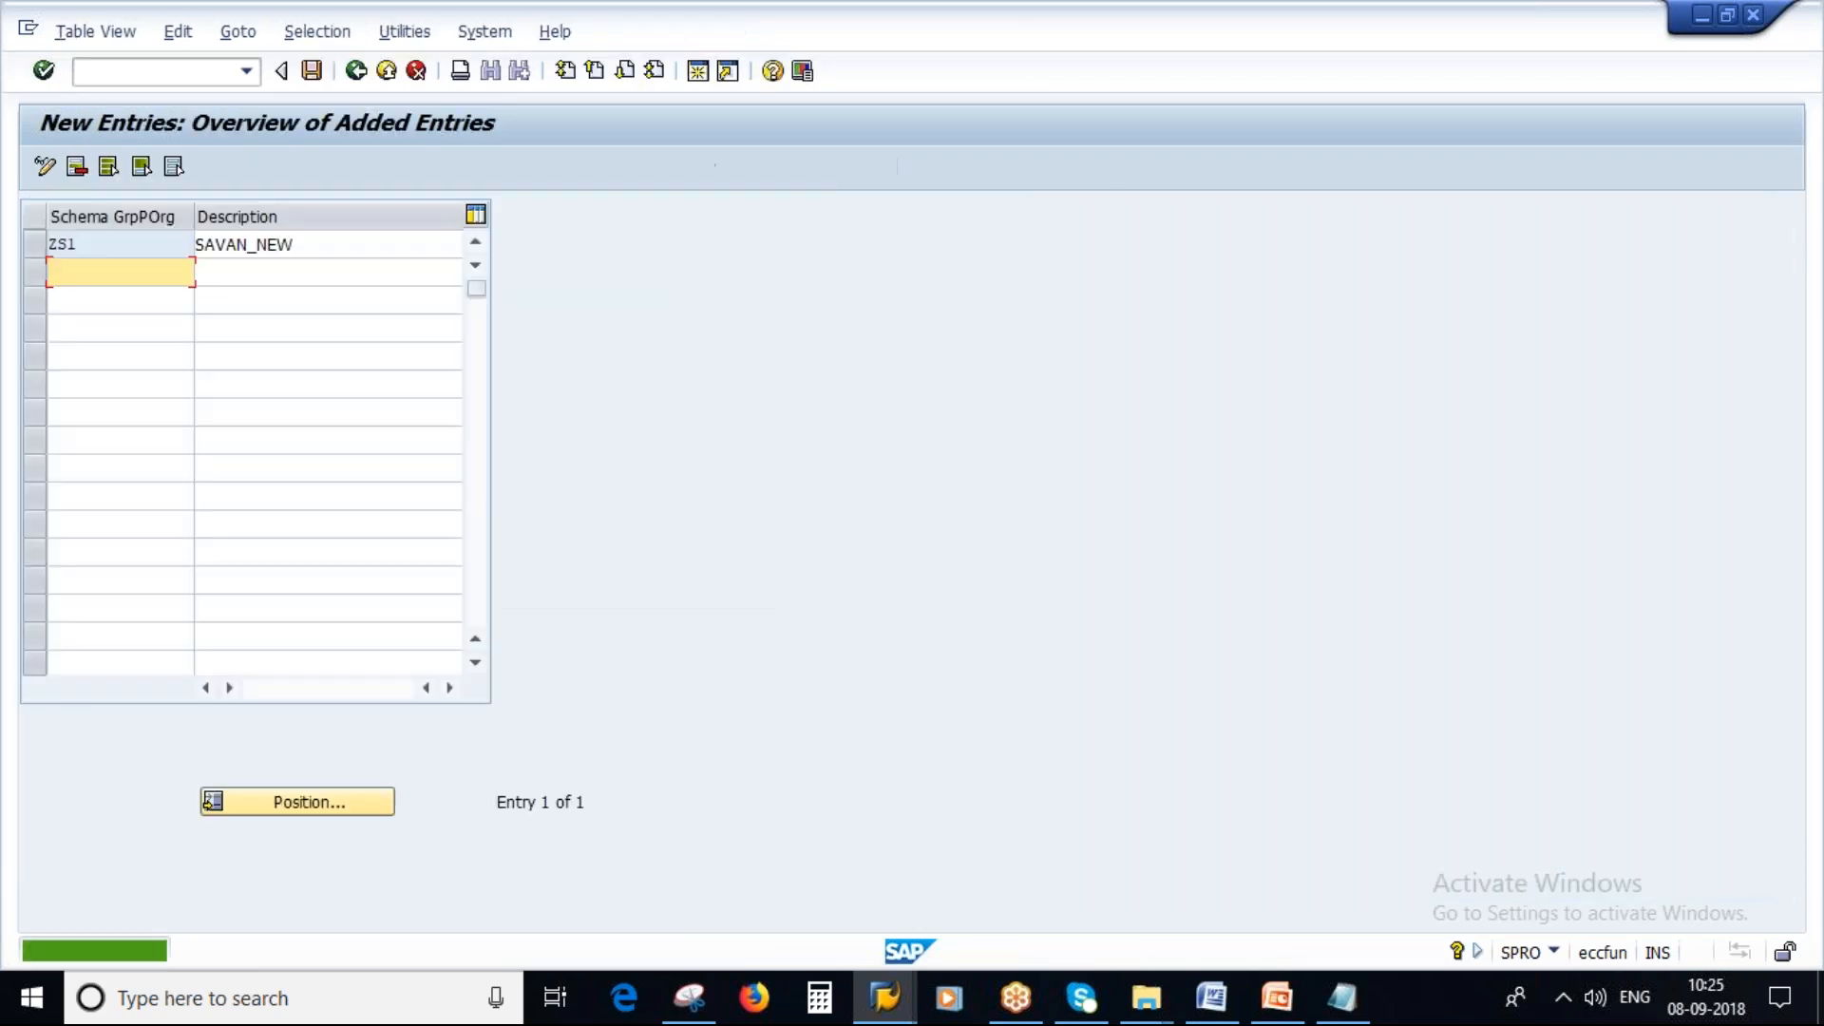
Complete the Pur. Org schema group line in the notes with ZS1.
click(1344, 999)
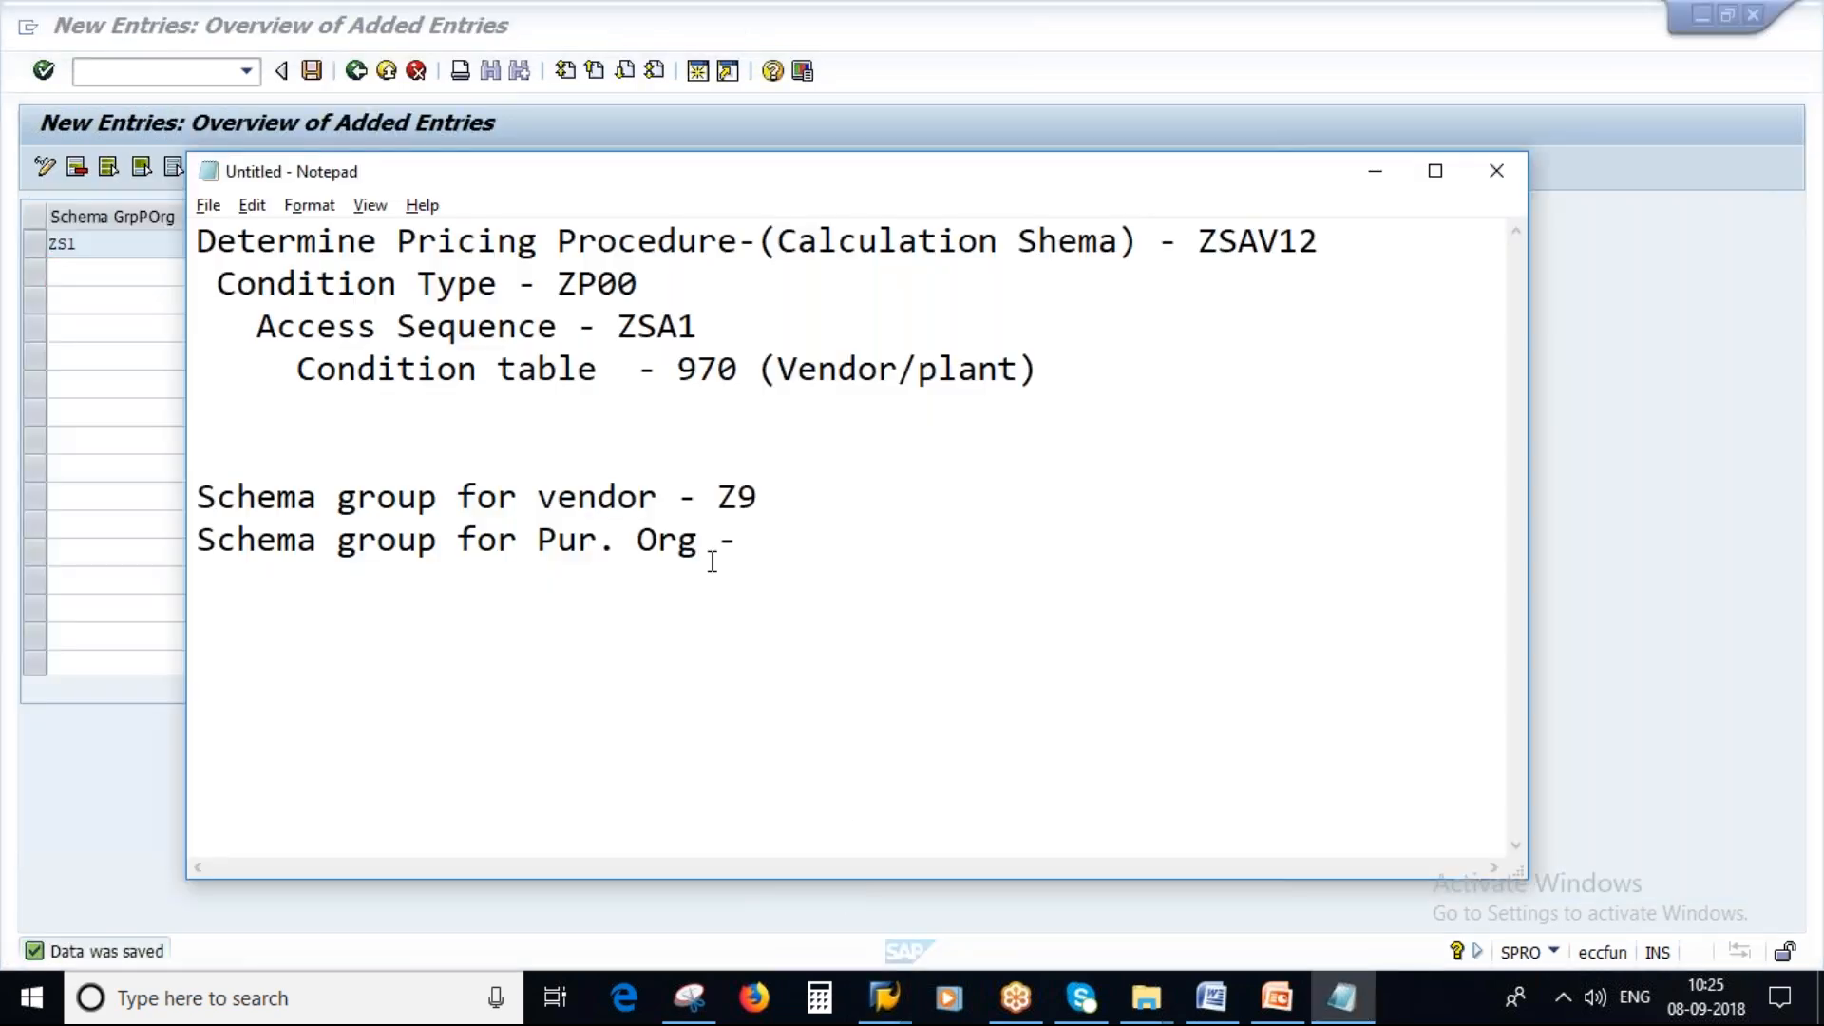
text(ZS1)
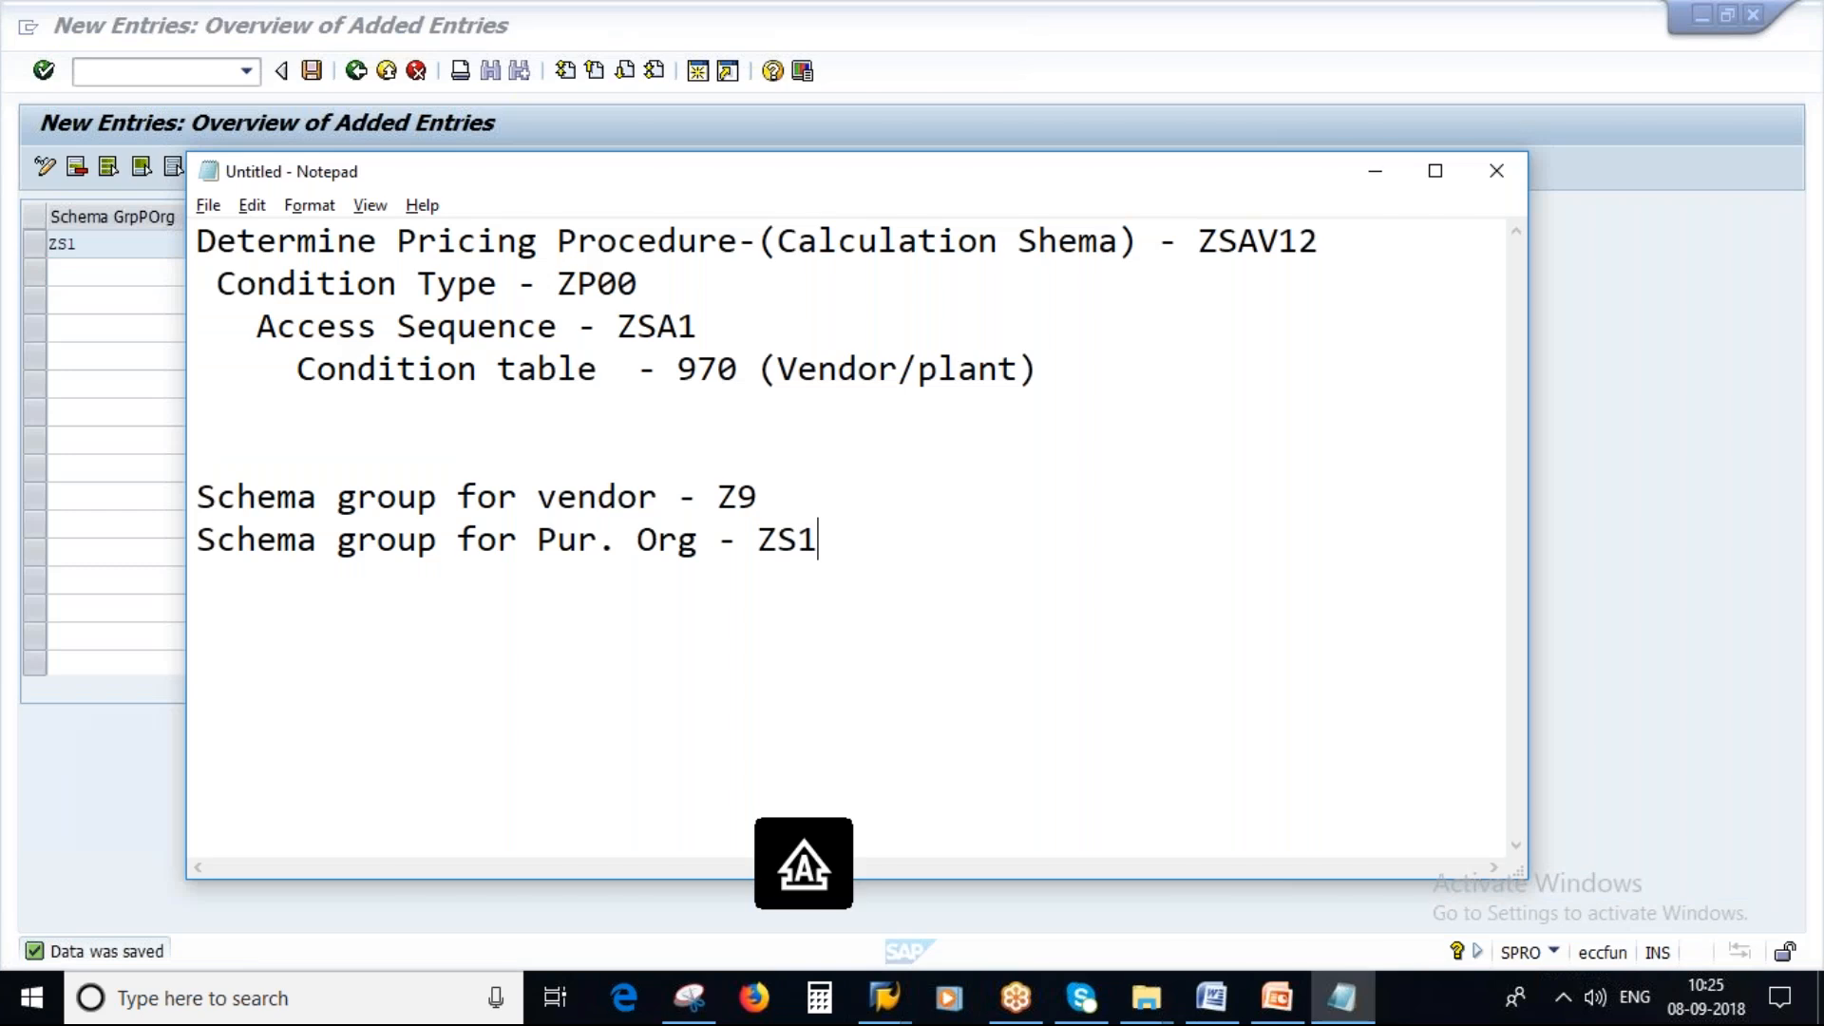
key(alt+Tab)
Review the presentation slides on purchasing organization schema groups and schema determination.
click(1289, 1009)
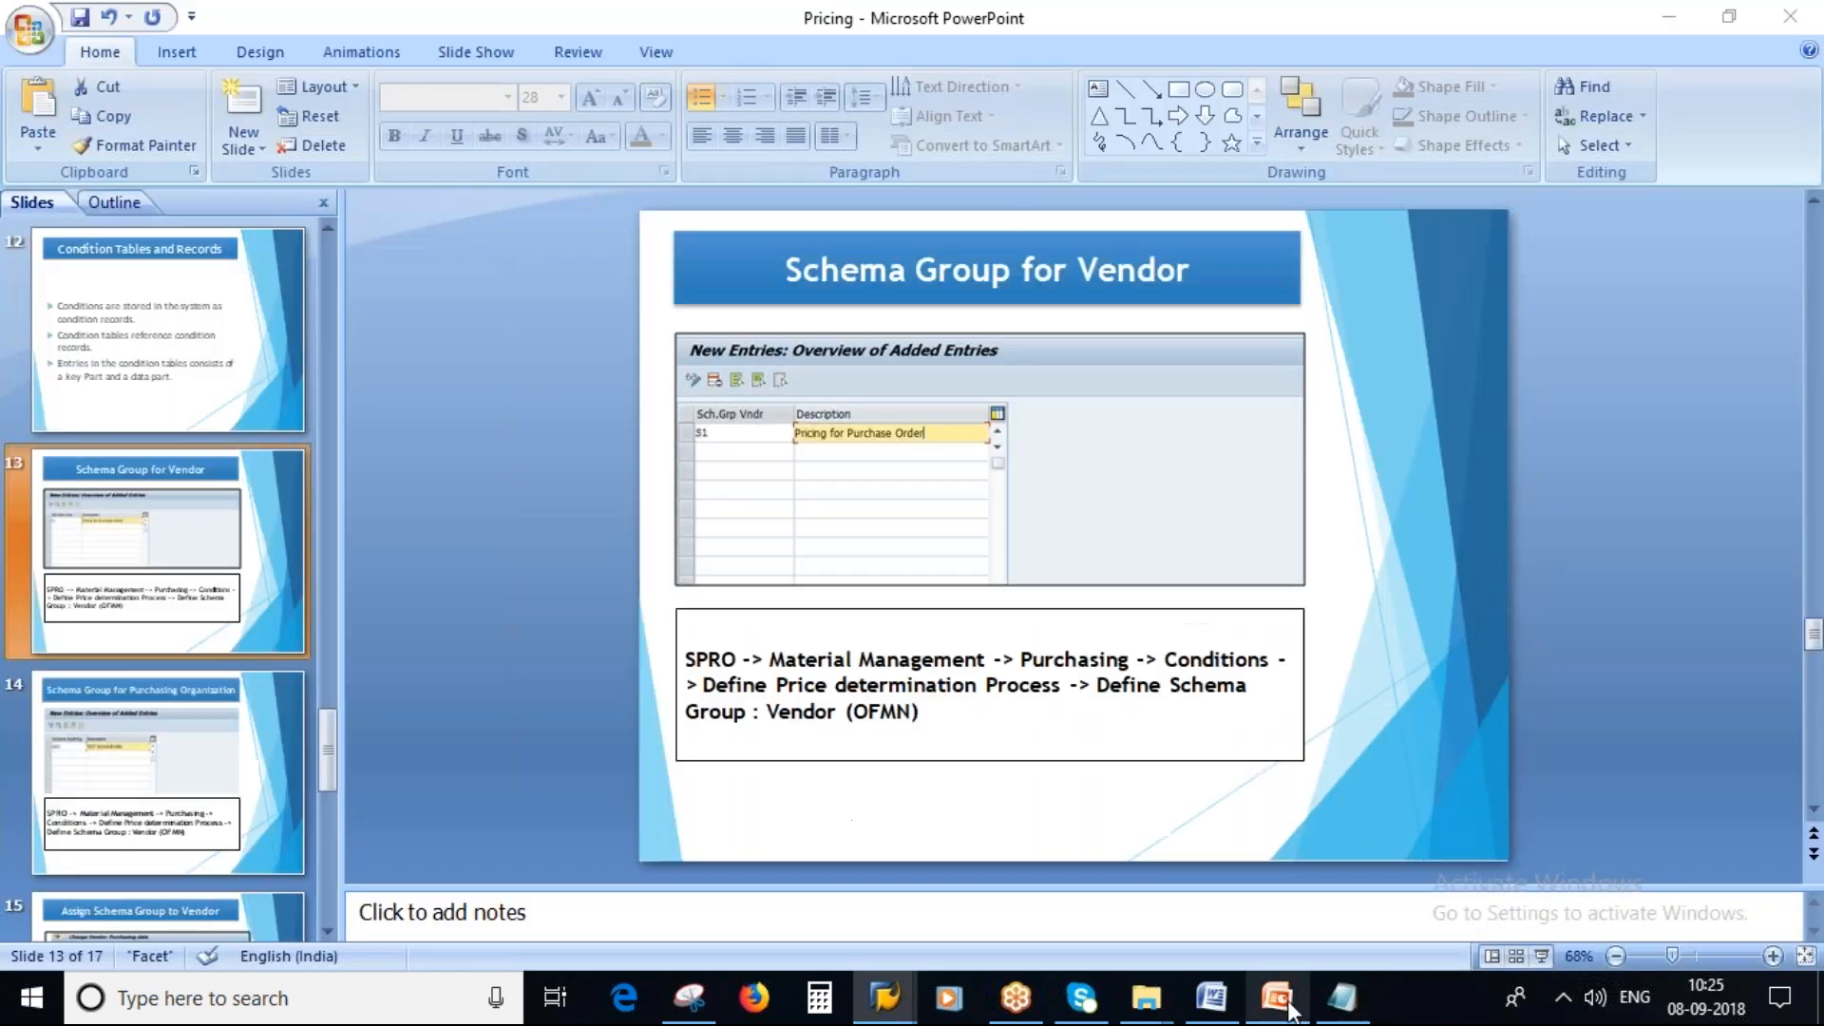
key(Page_Down)
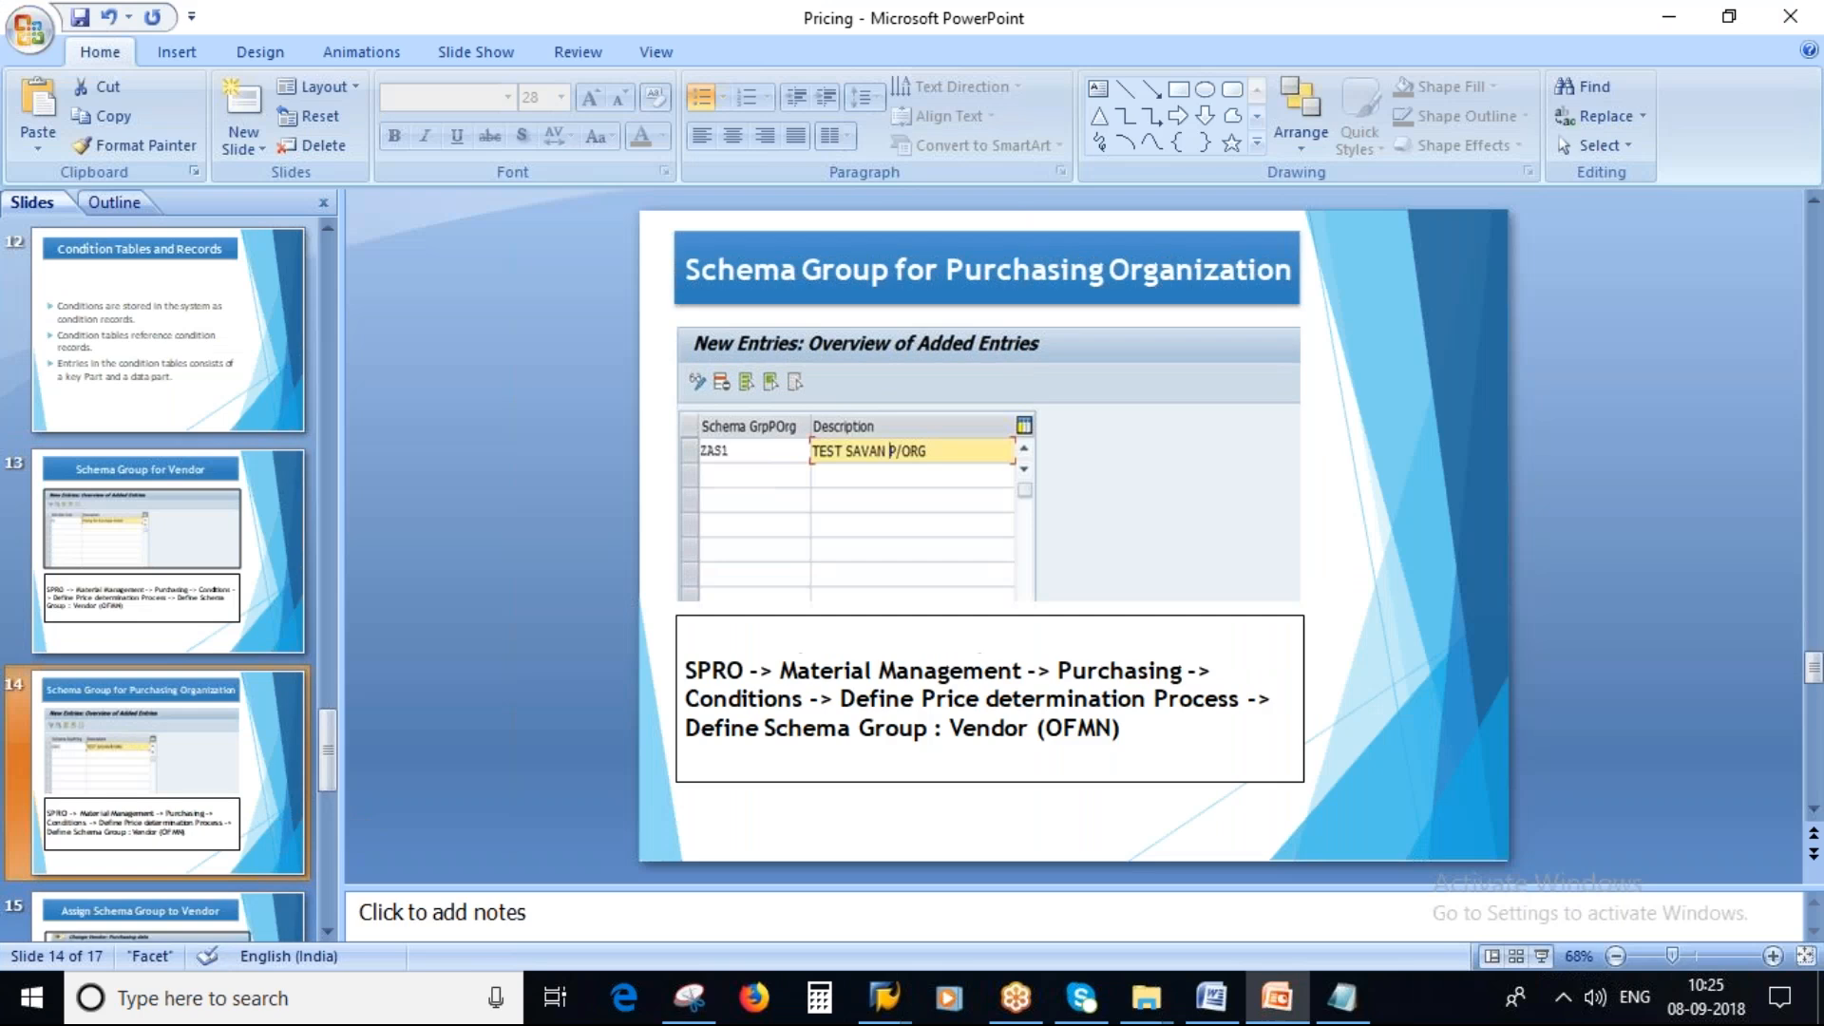
scroll(162, 760, down, 2)
click(161, 760)
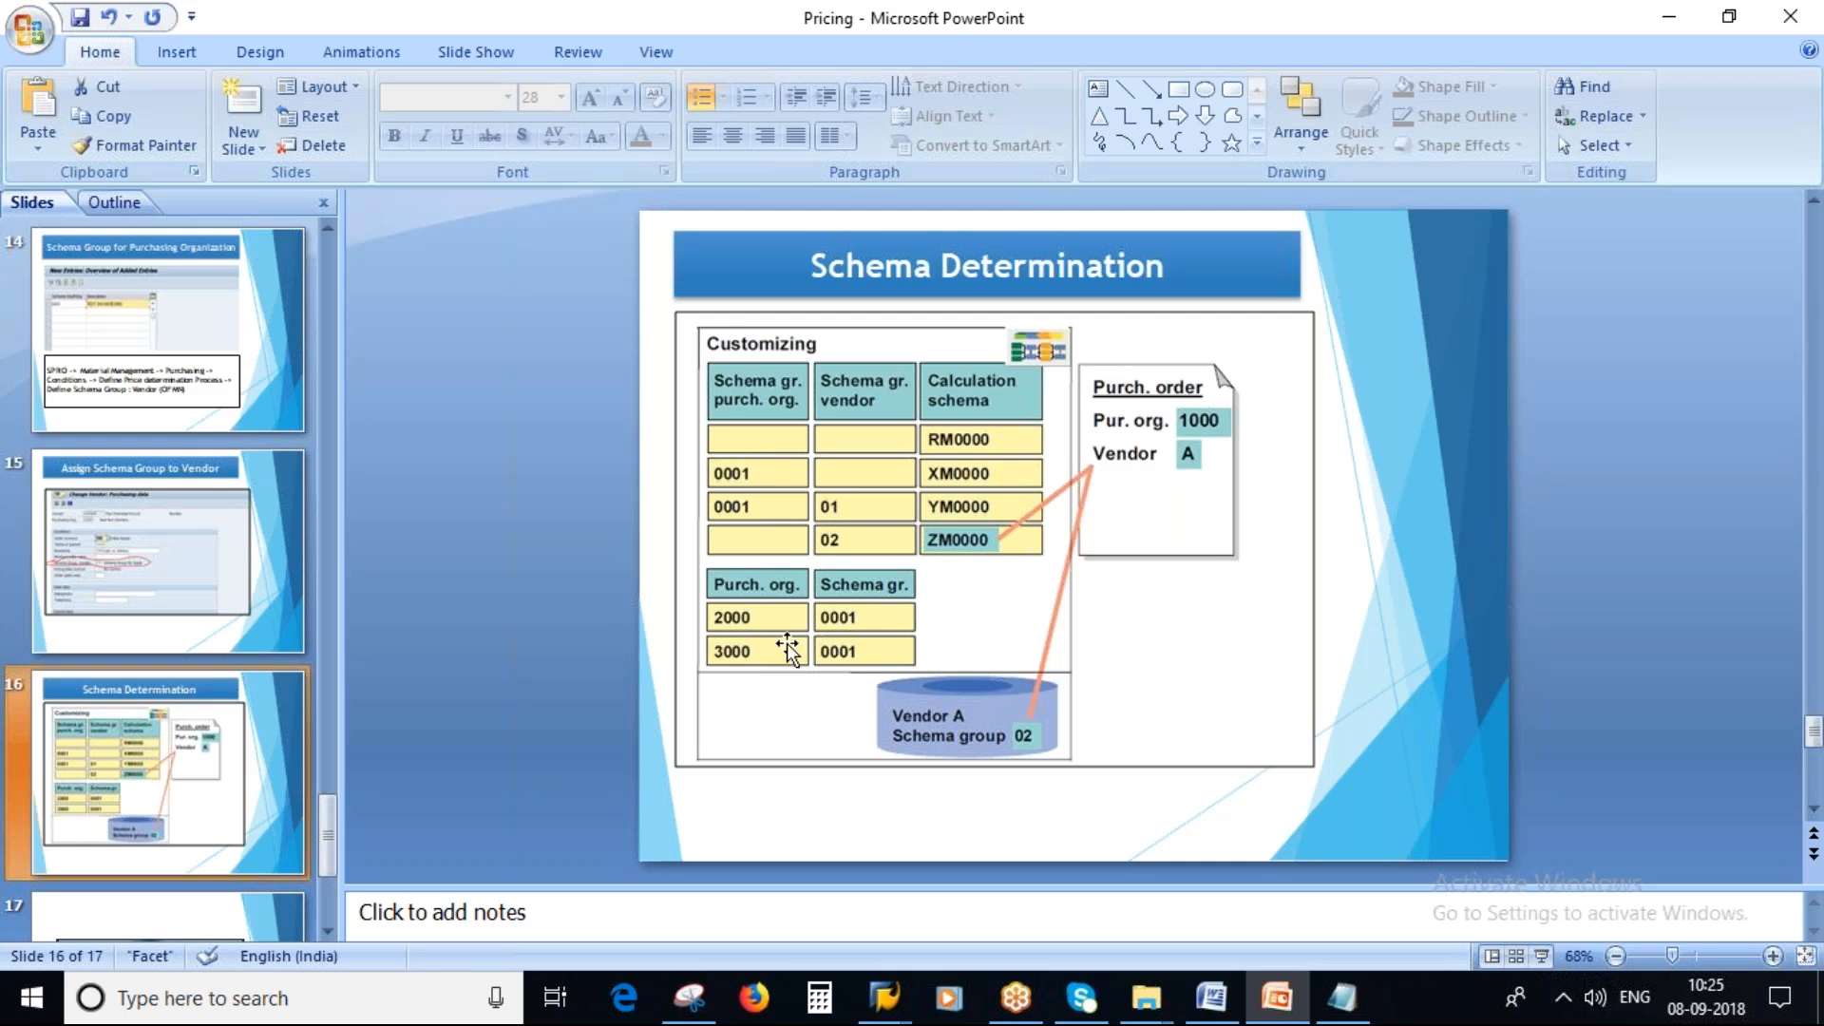
Go back to the activity list and open Assignment of Schema Group to Purchasing Organization.
key(alt+Tab)
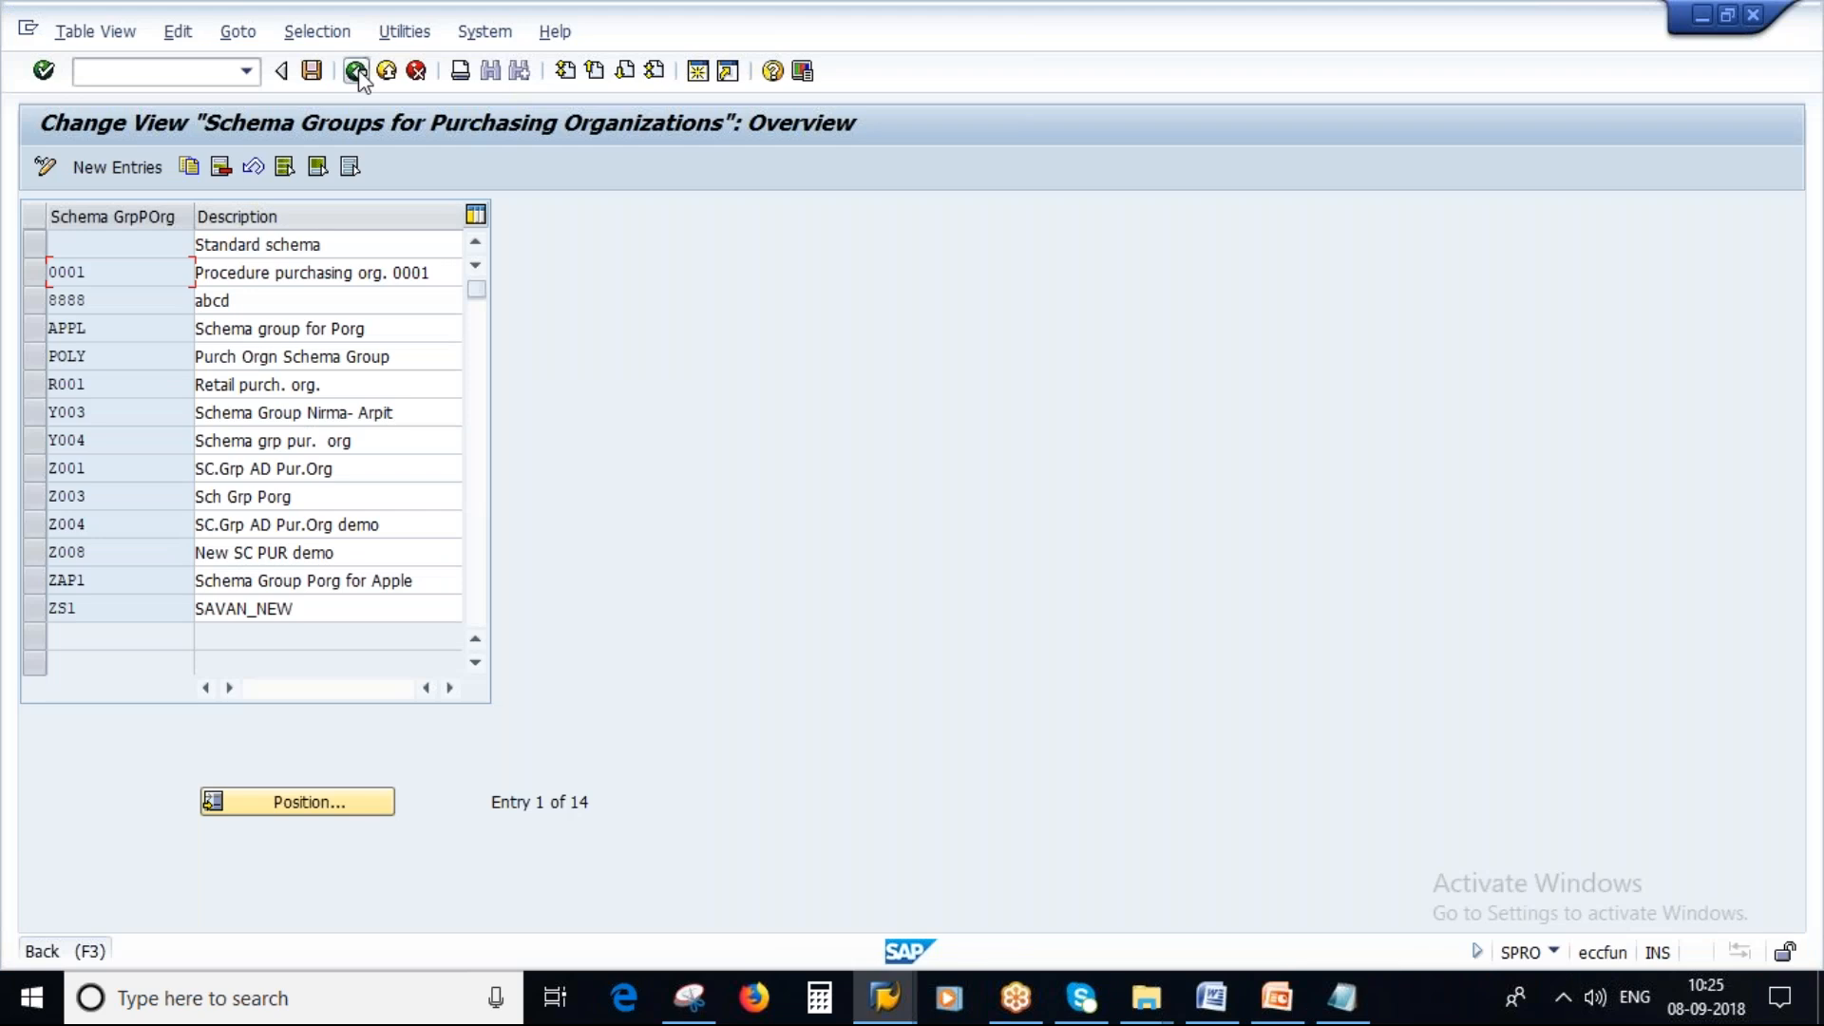
click(358, 73)
drag(549, 369, 57, 388)
double_click(345, 369)
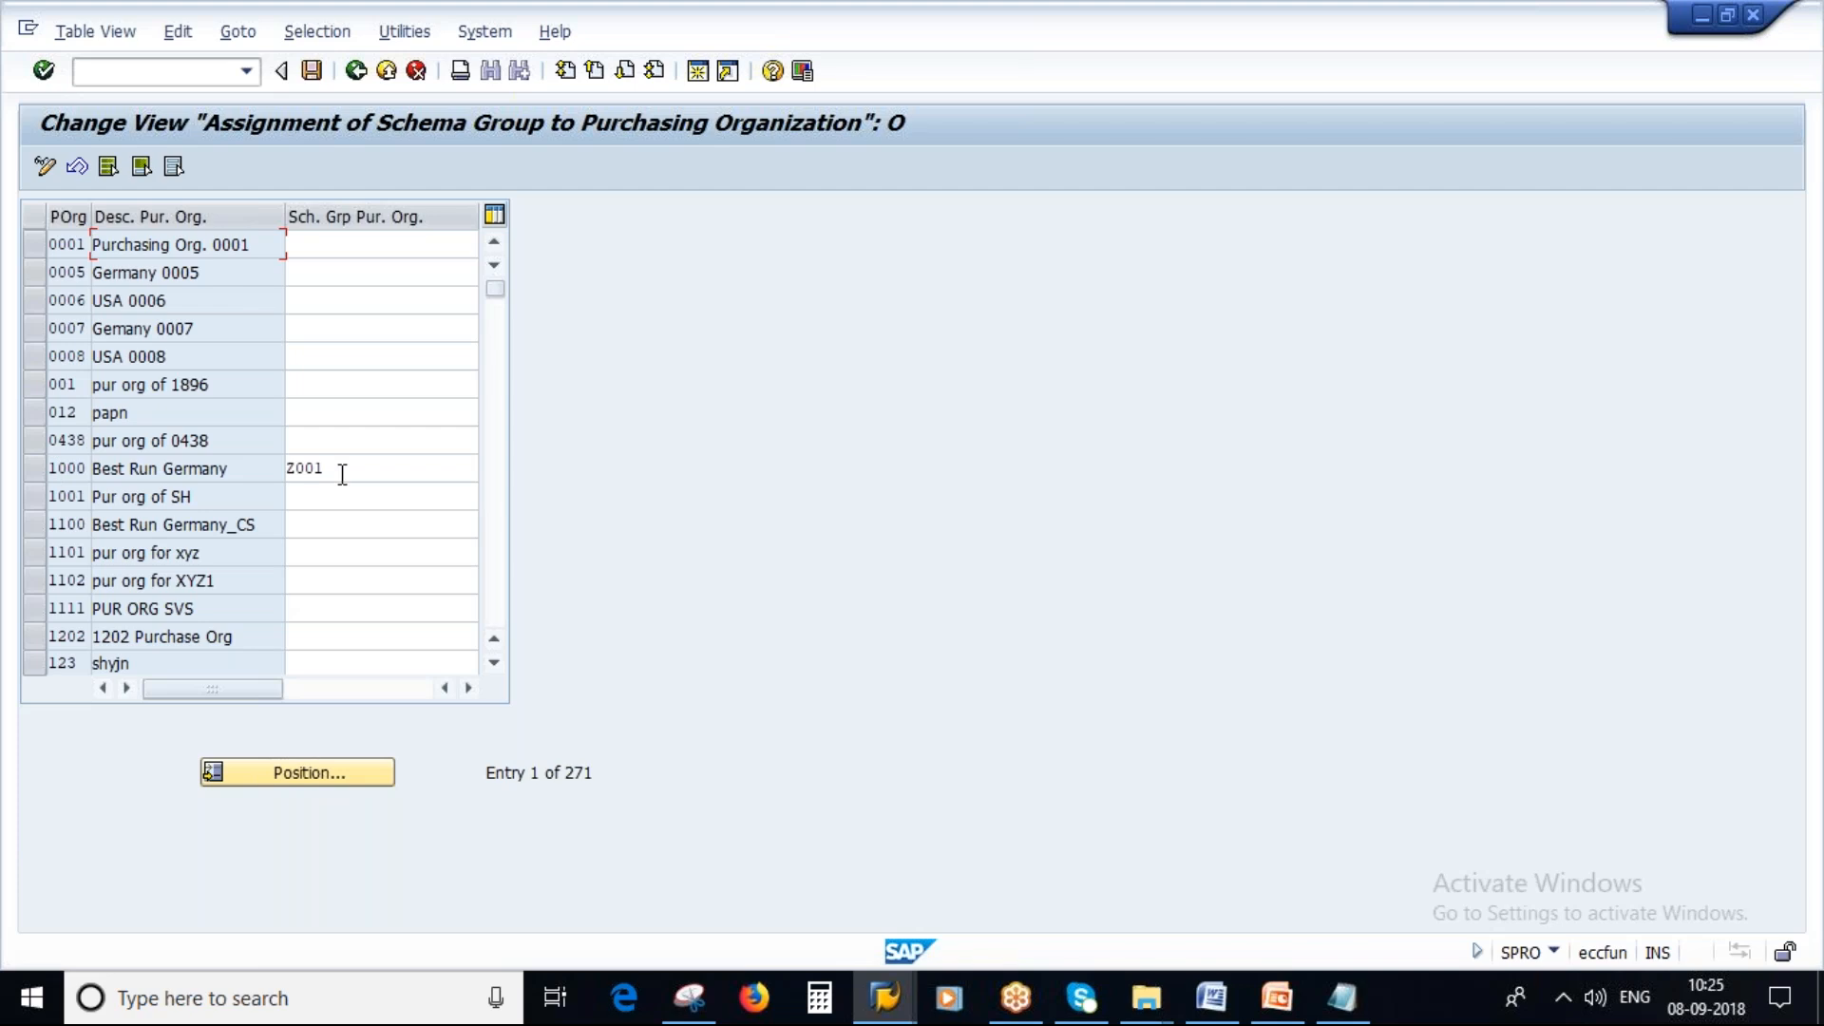
Assign purchasing organization schema group ZS1 to purchasing organization 2000 Best Run UK.
double_click(342, 474)
scroll(129, 589, down, 4)
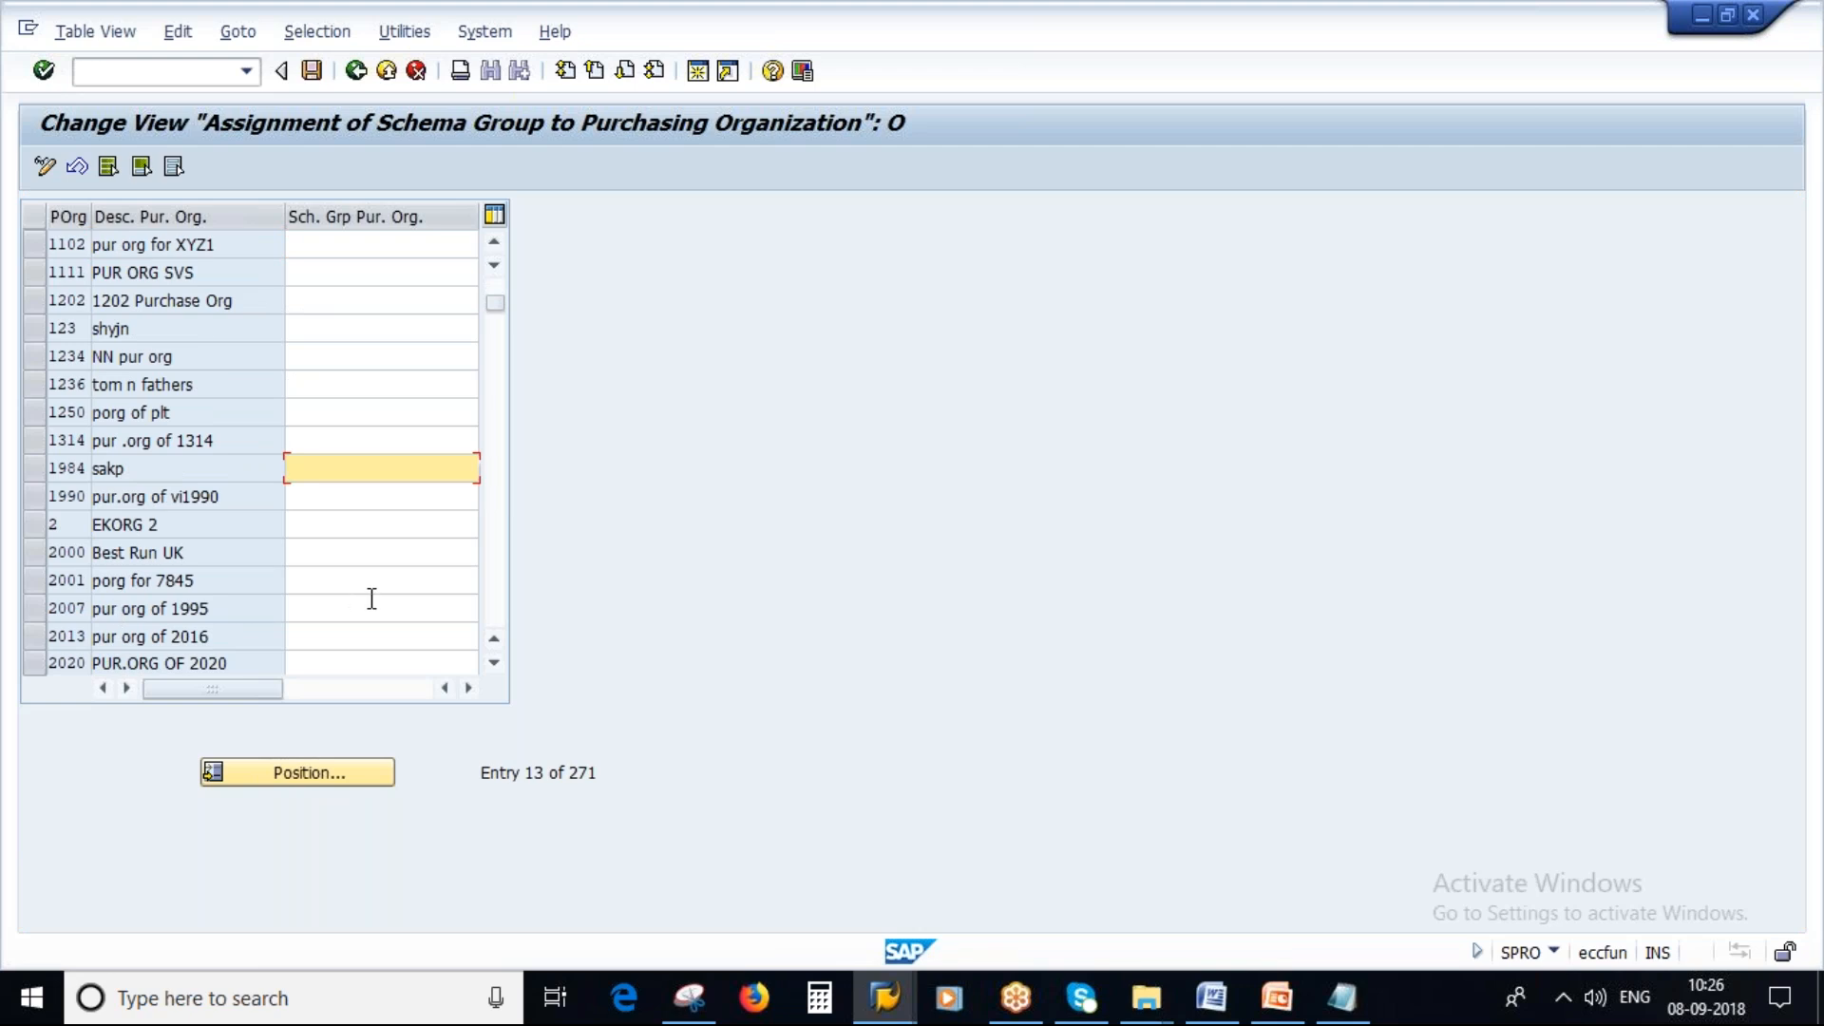
click(321, 552)
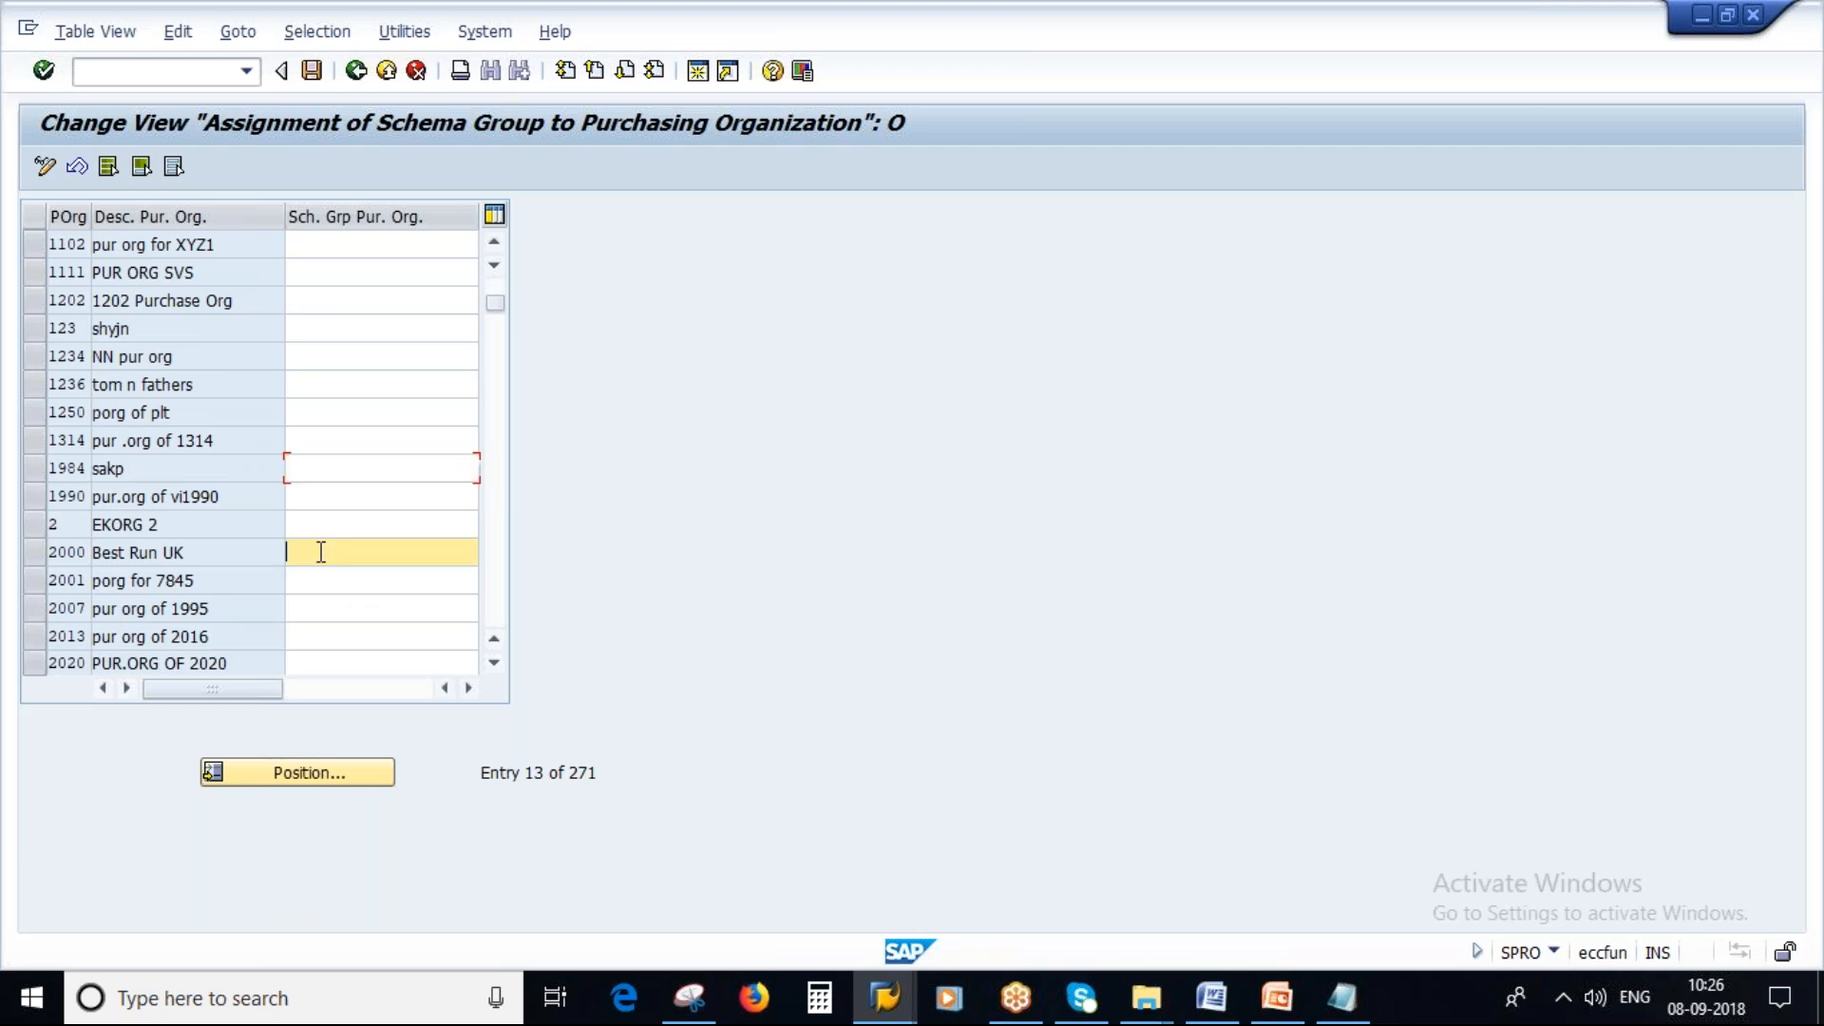
click(1339, 1010)
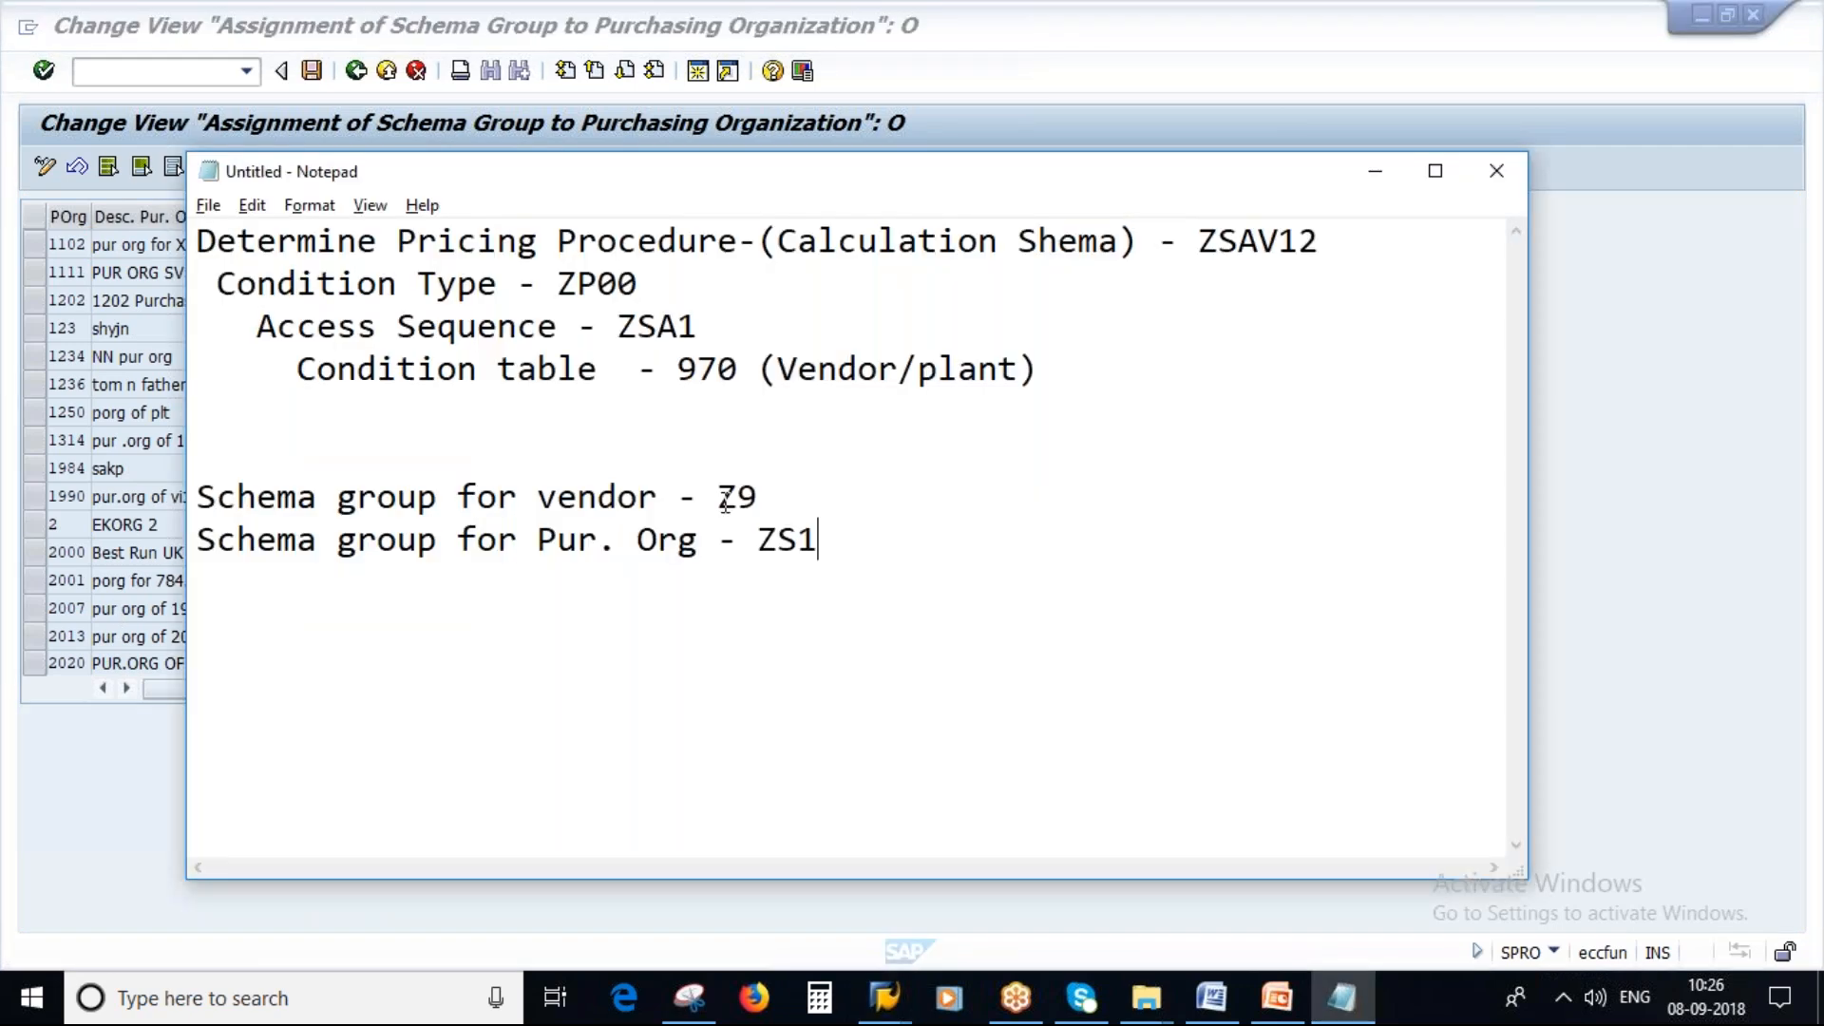
drag(757, 539, 851, 543)
key(ctrl+c)
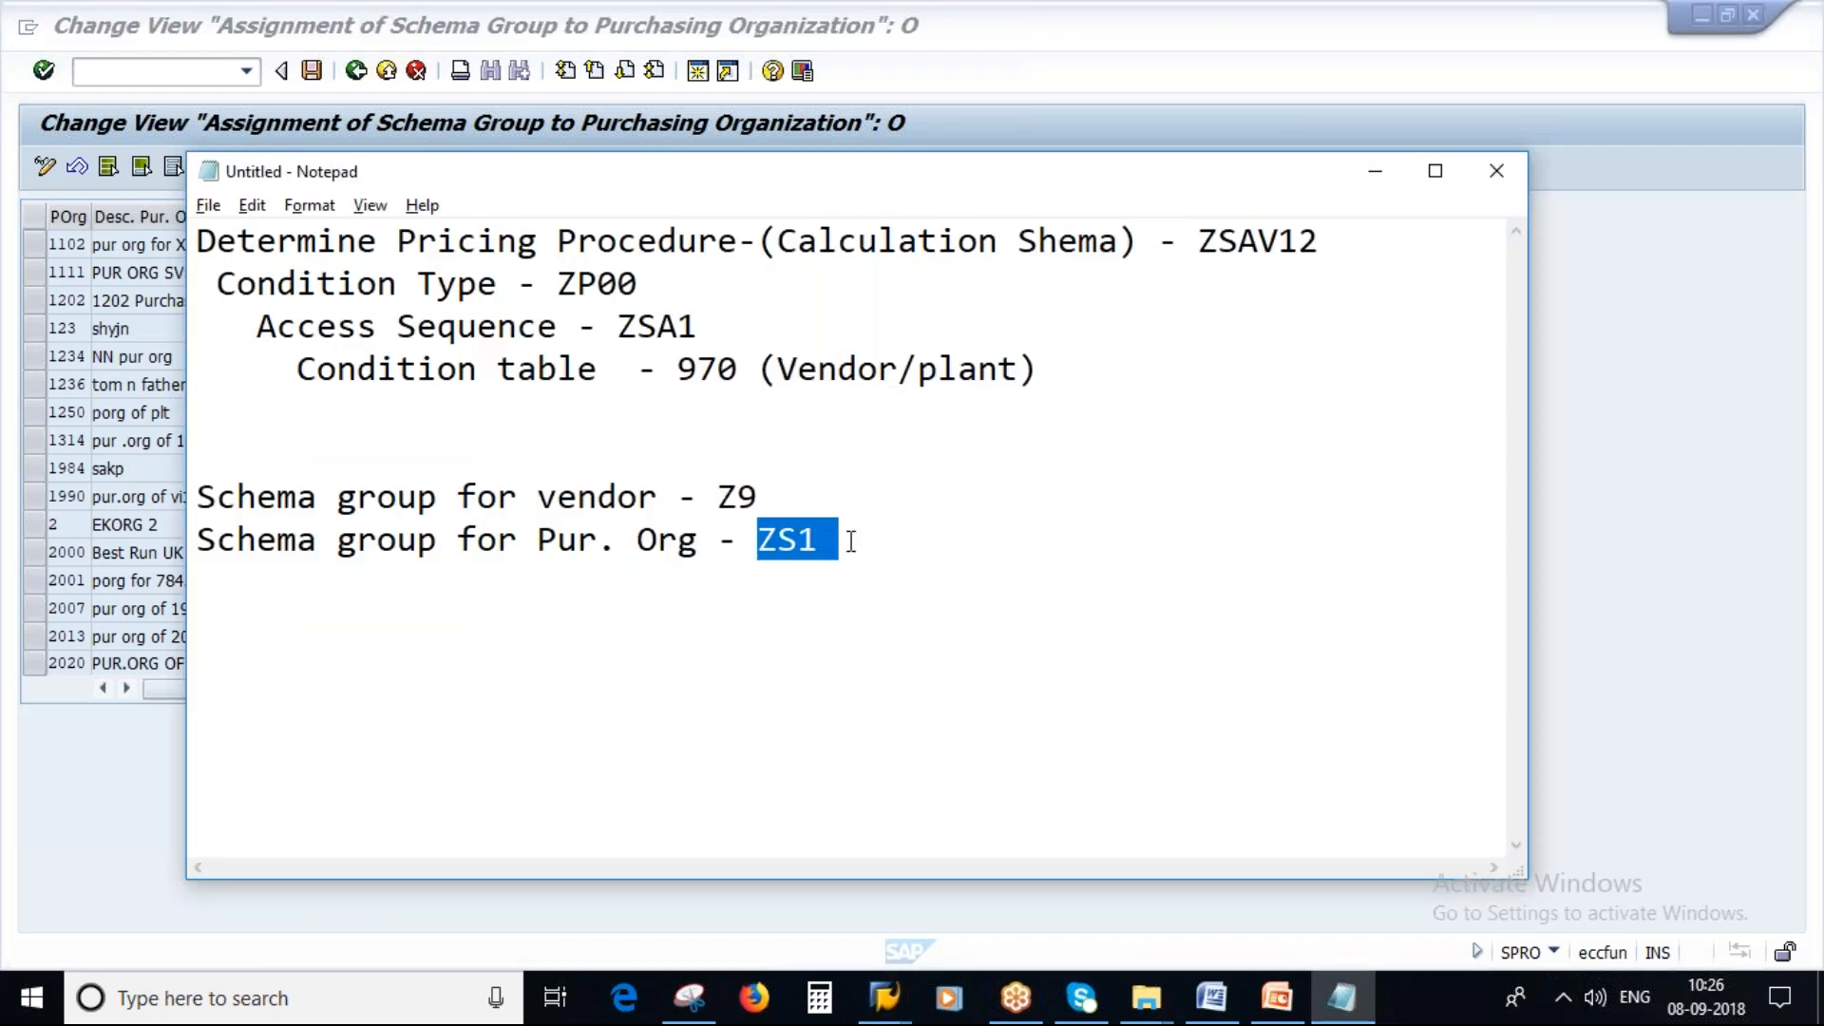
key(alt+Tab)
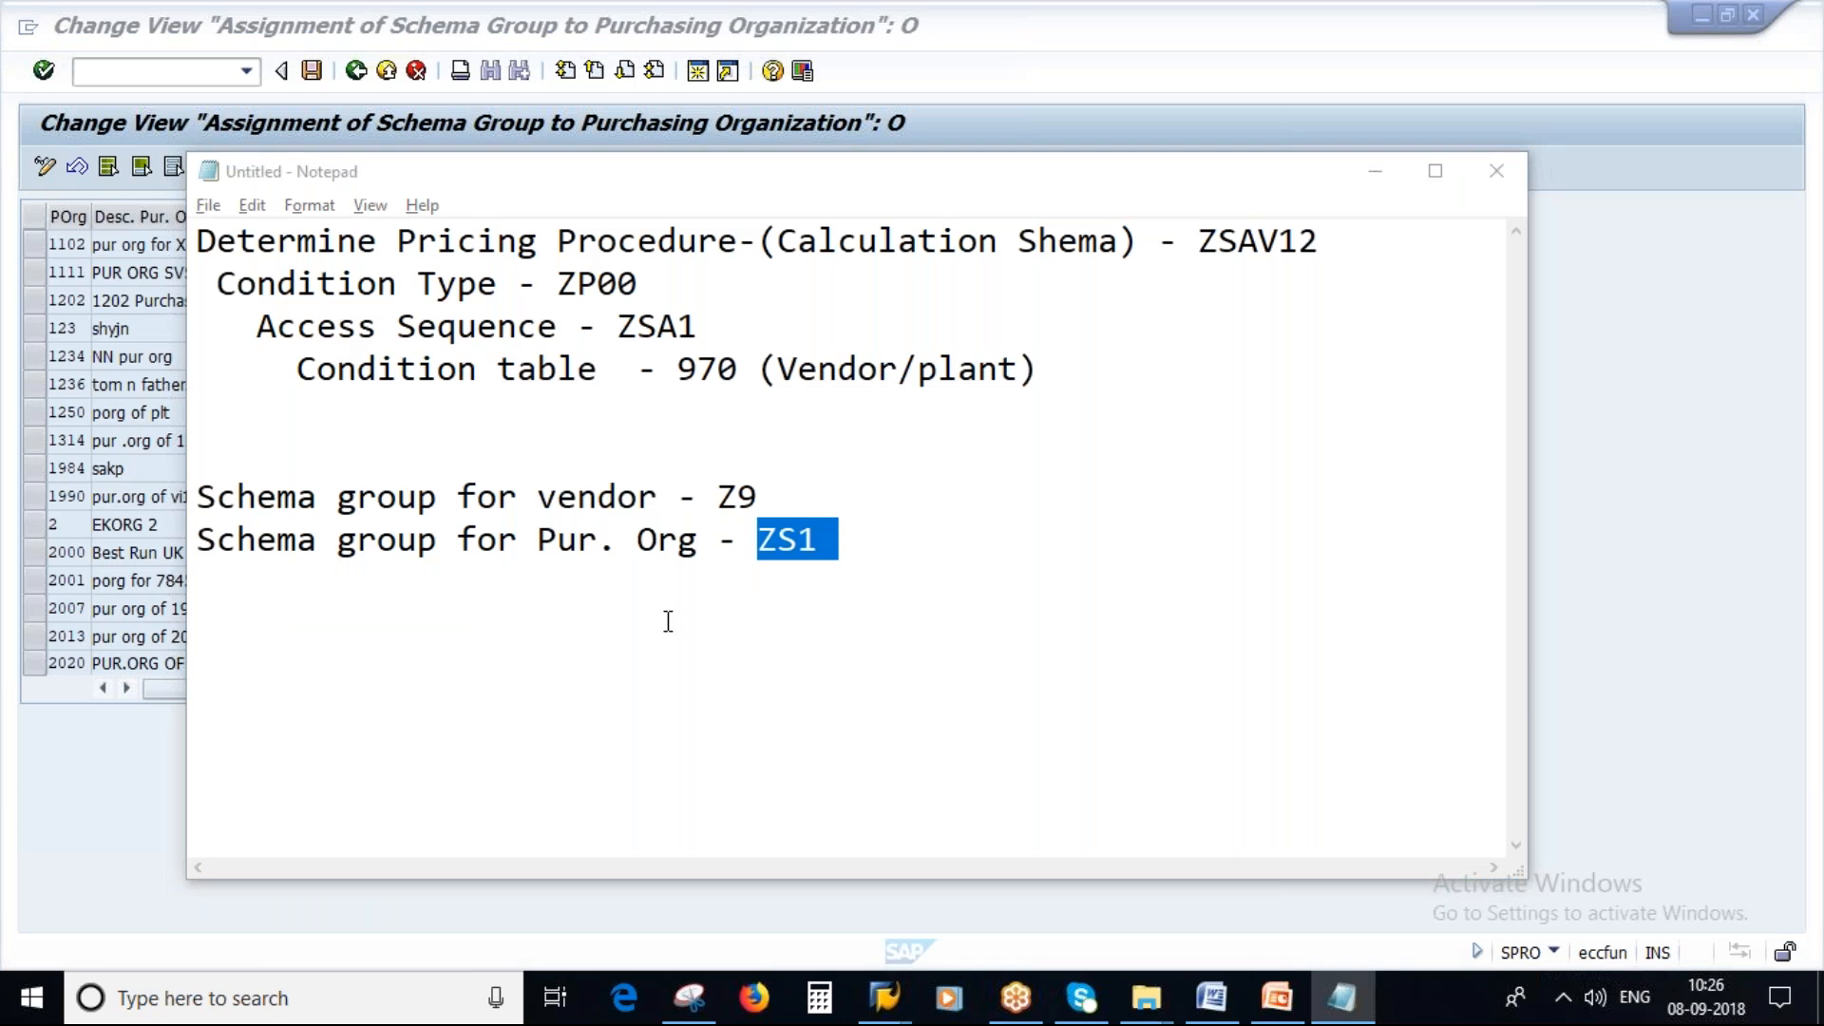
click(406, 551)
key(ctrl+v)
key(Return)
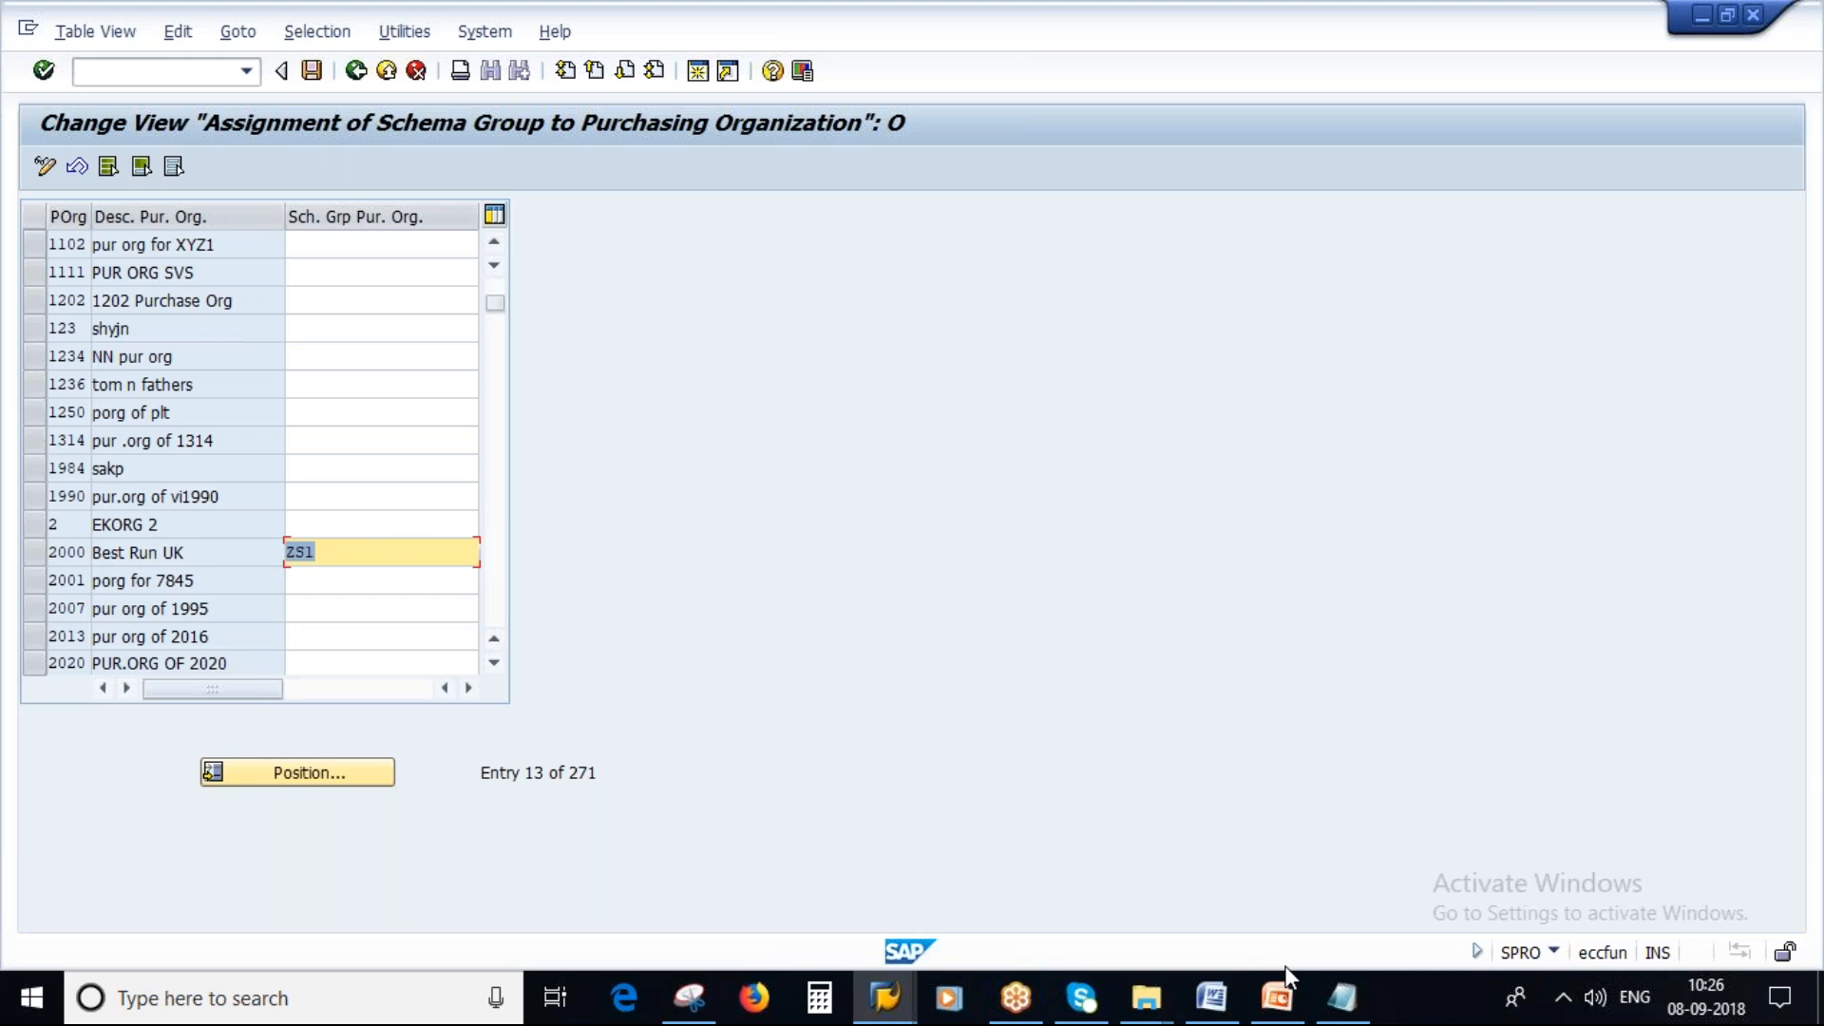
click(1340, 999)
click(1290, 1002)
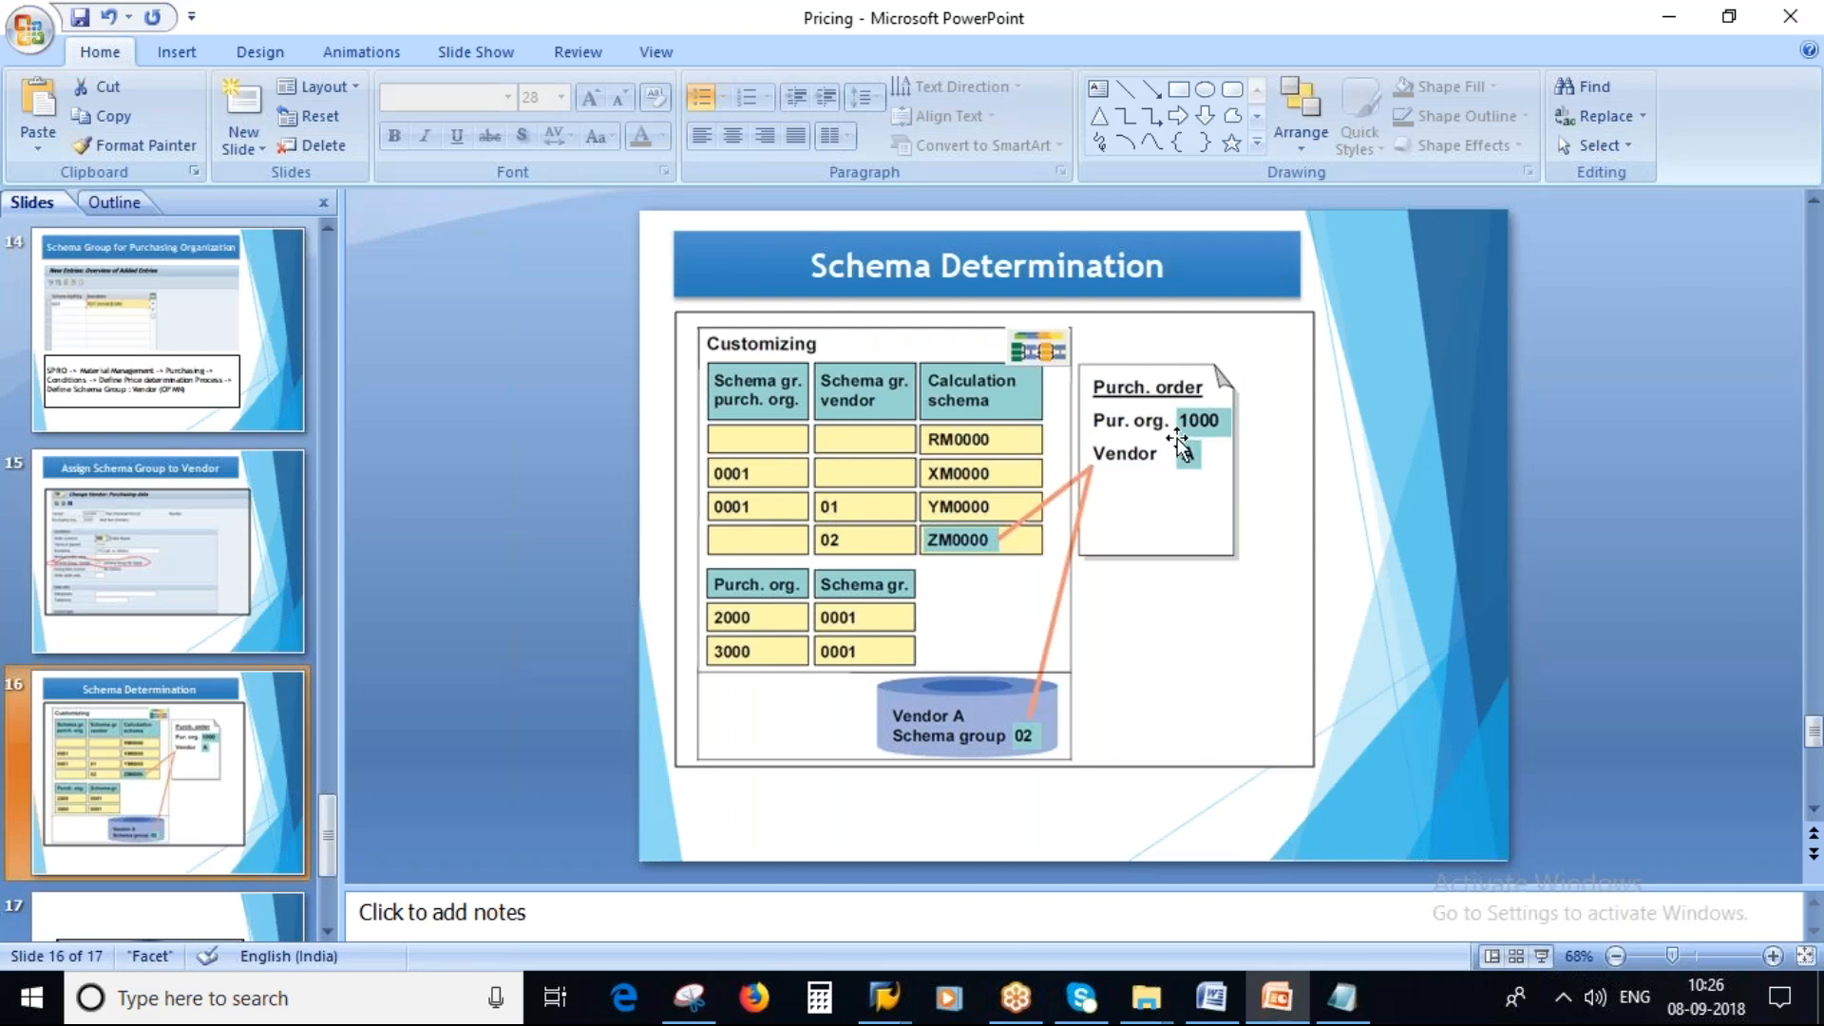
key(alt+Tab)
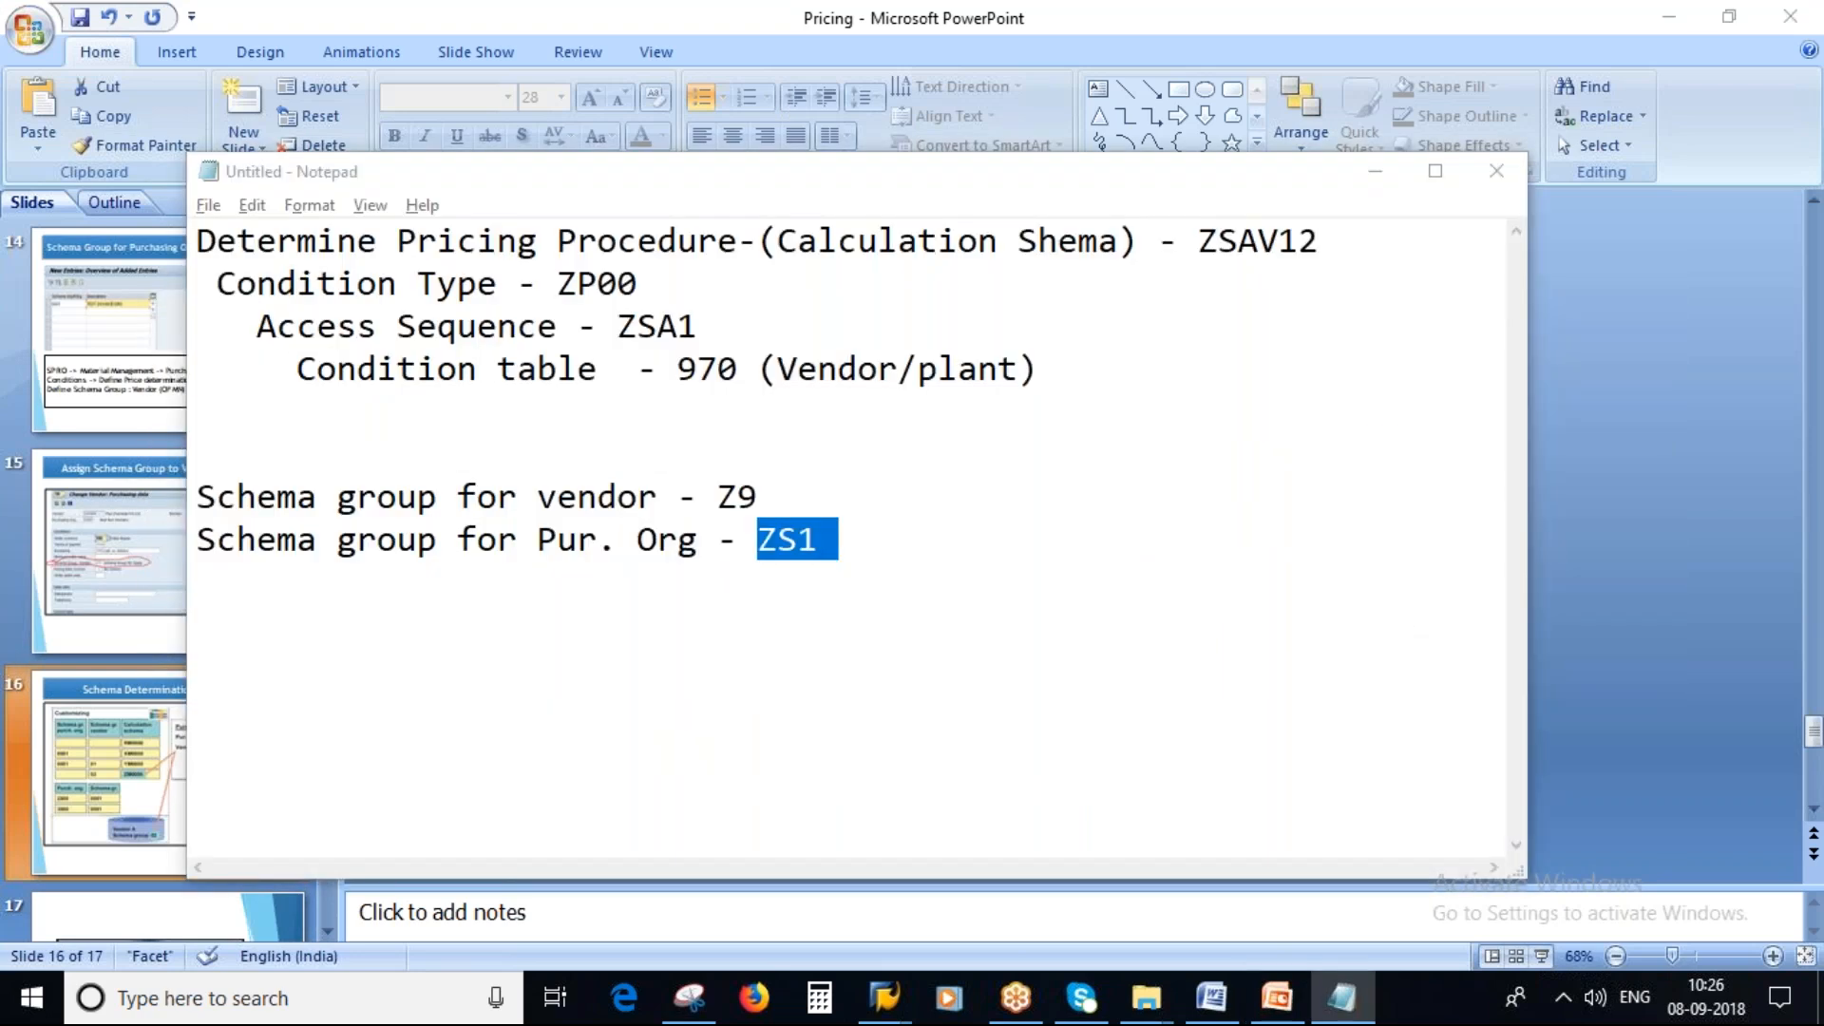
key(alt+Tab)
mouse_move(884, 998)
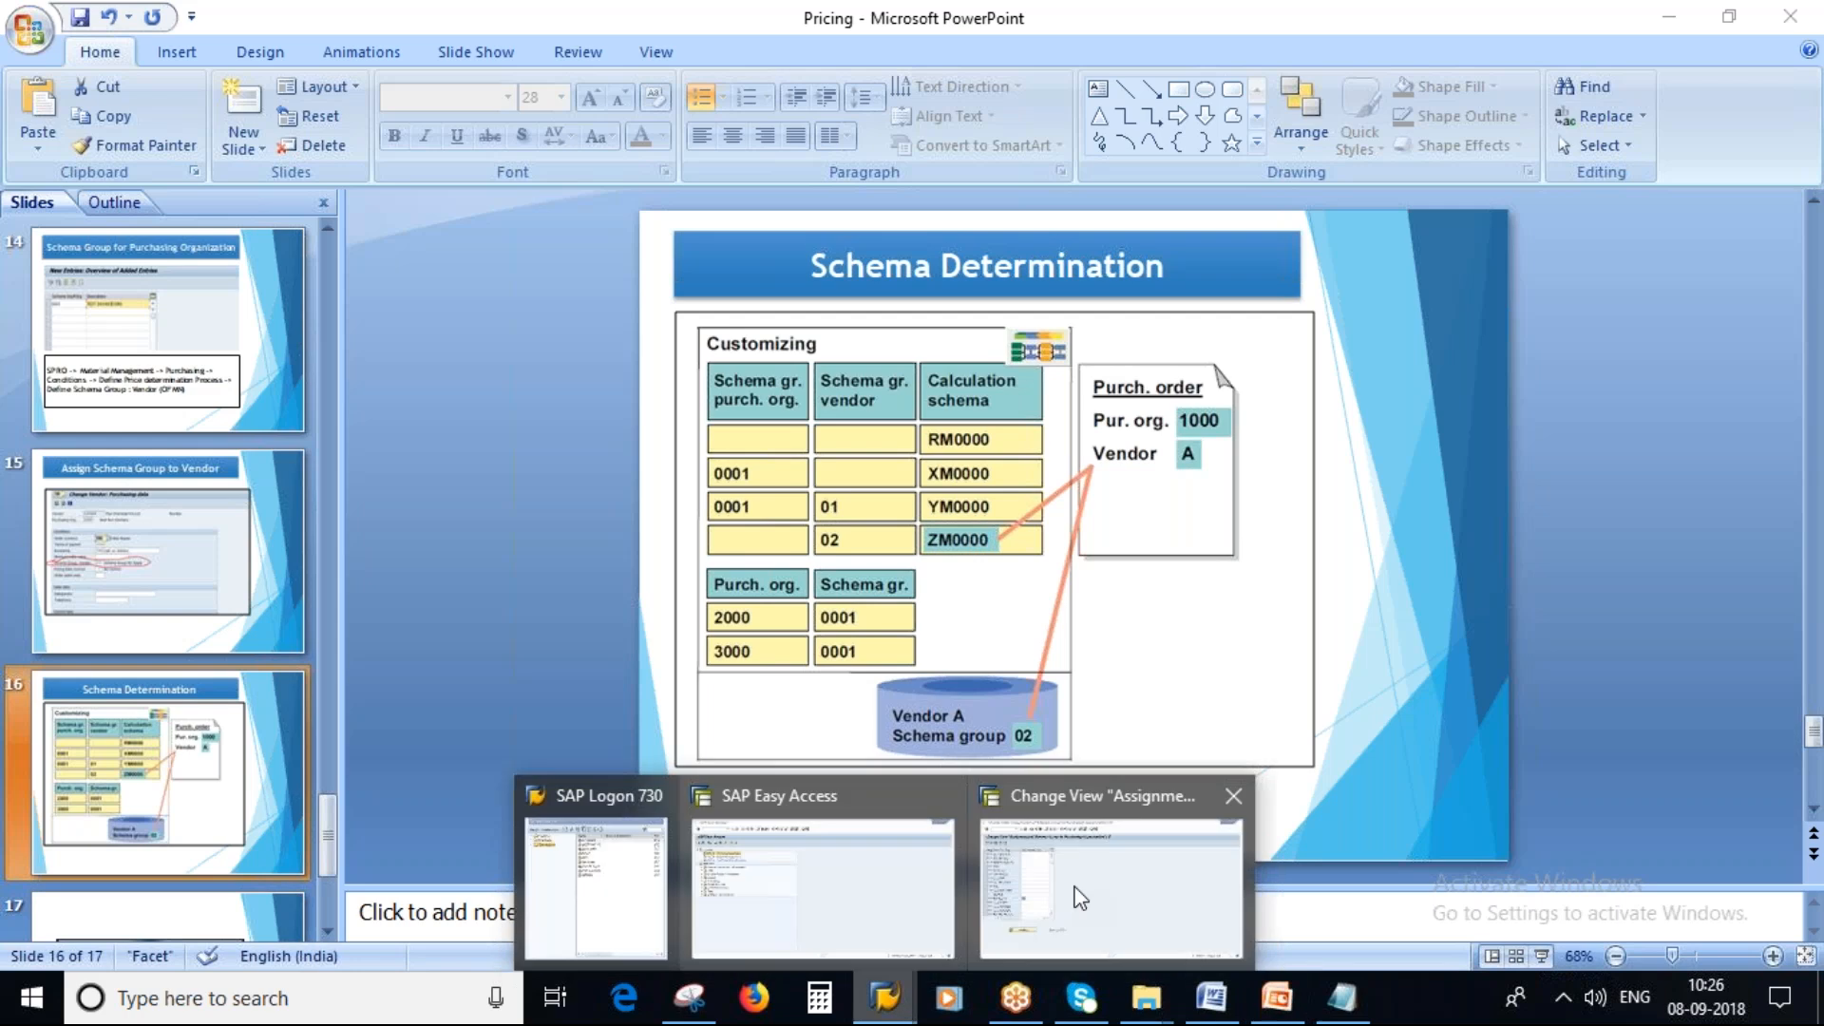
click(1108, 874)
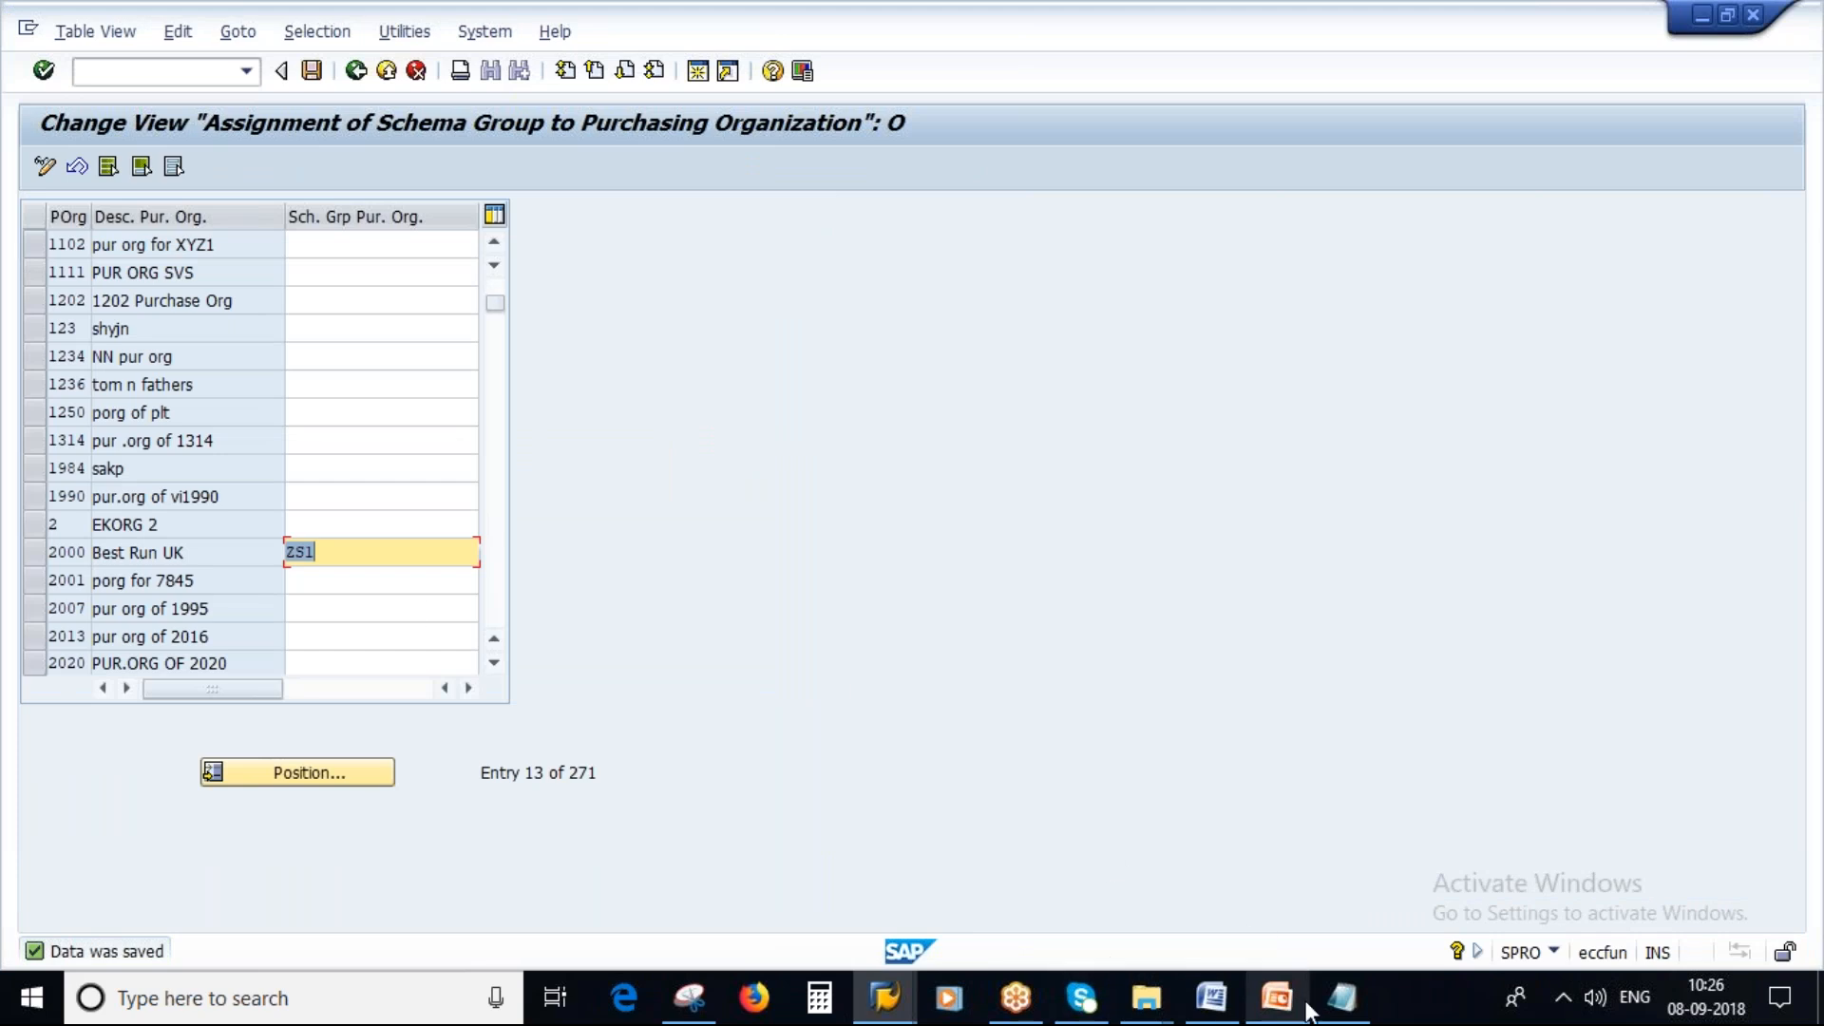
Open Create Purchase Order (ME21N) and copy the vendor's number from the vendor field.
mouse_move(884, 997)
click(842, 884)
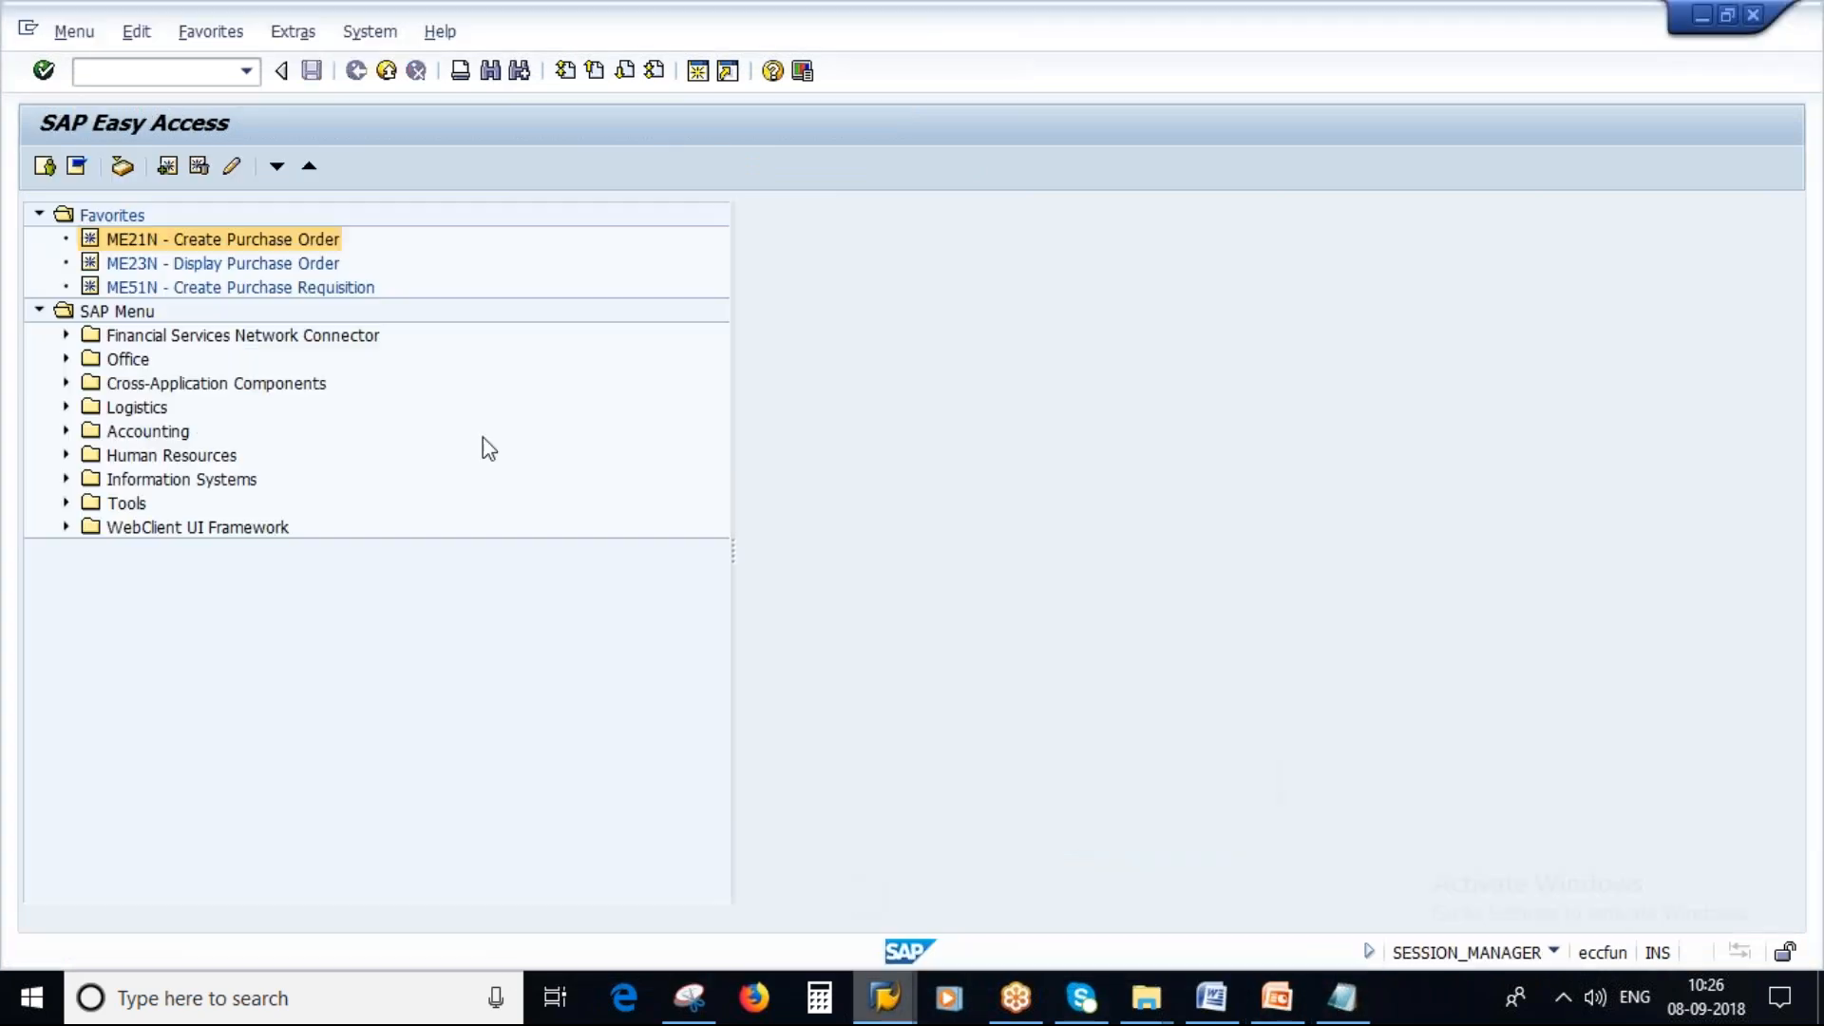
double_click(317, 249)
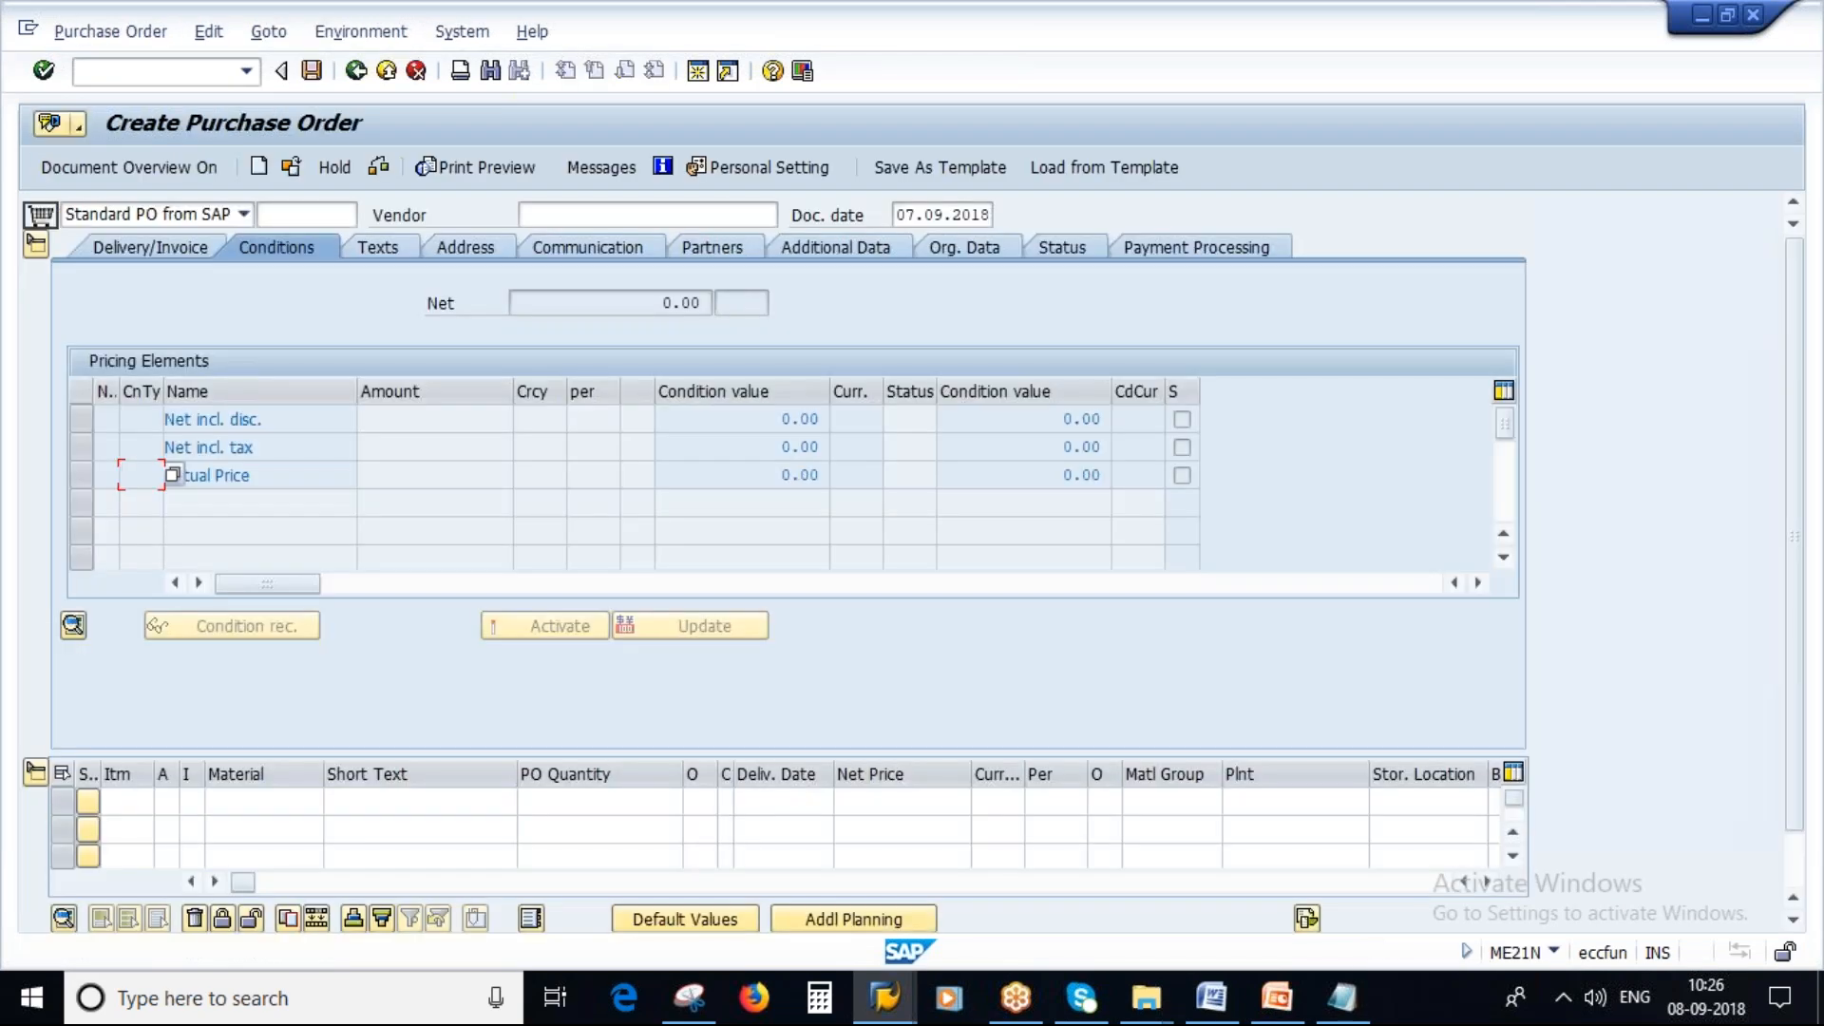
click(356, 71)
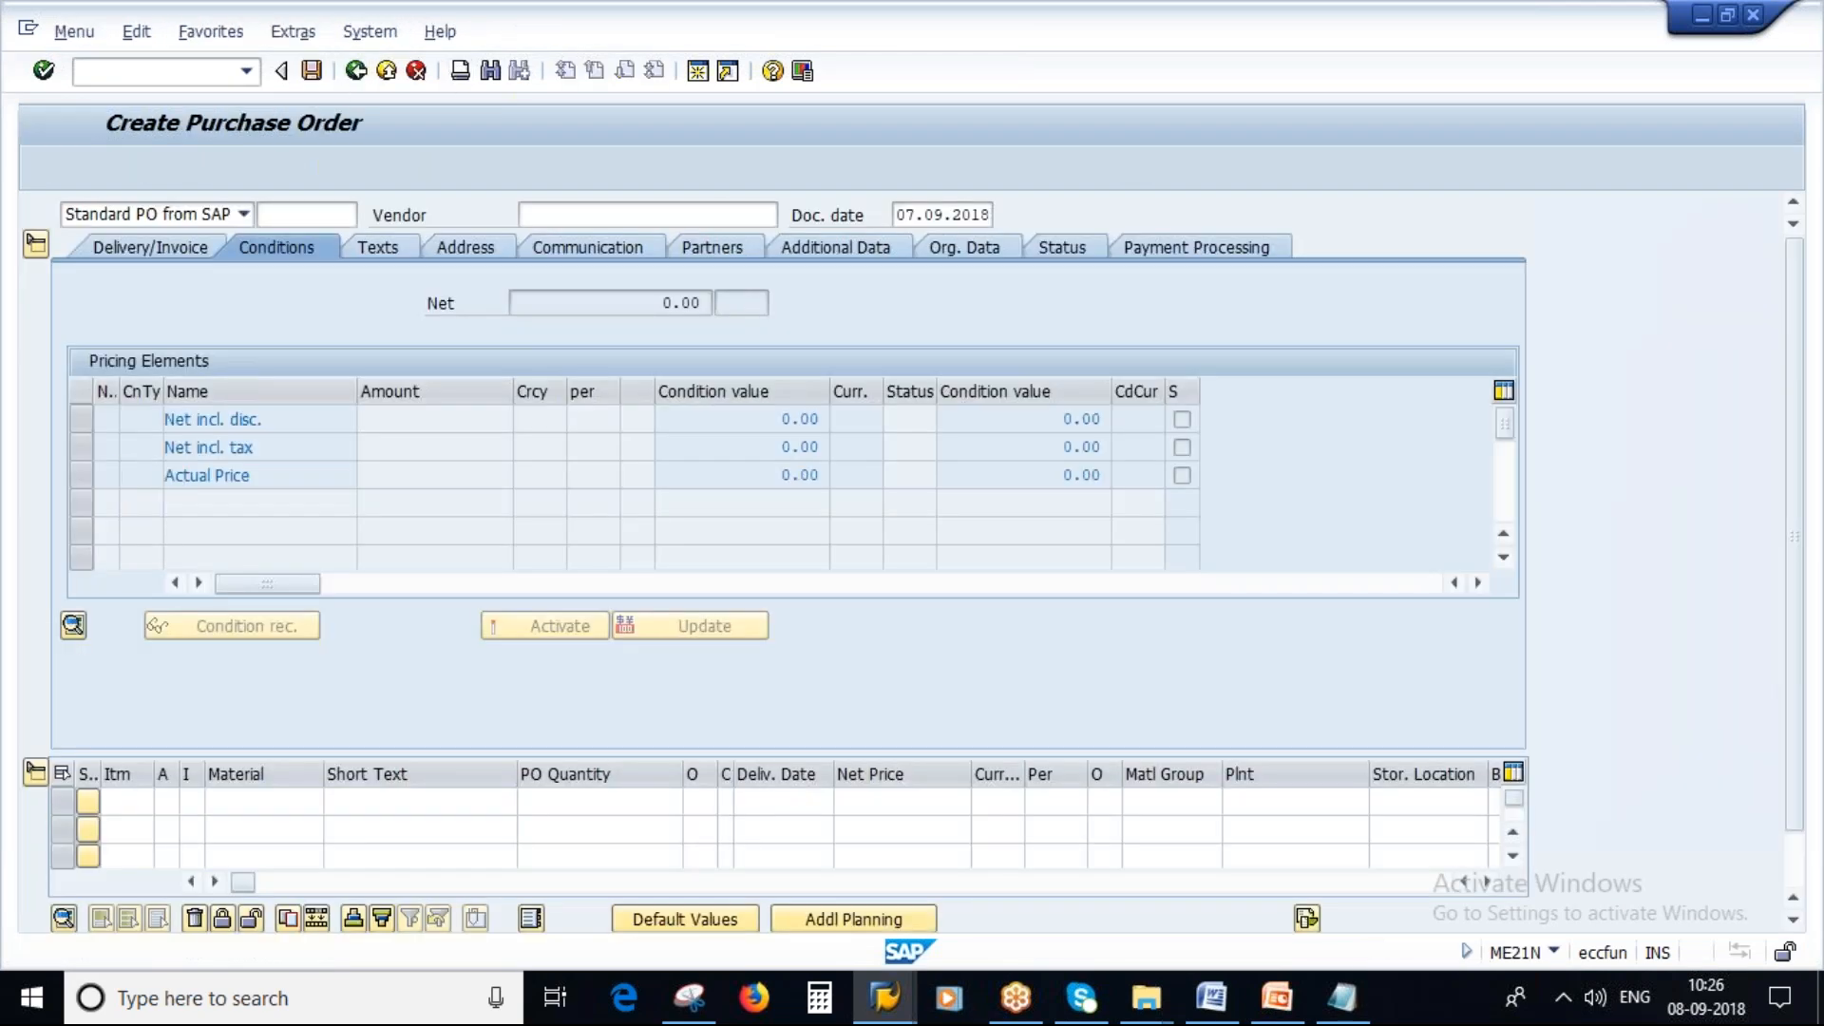
click(102, 70)
text(ME21N)
key(Return)
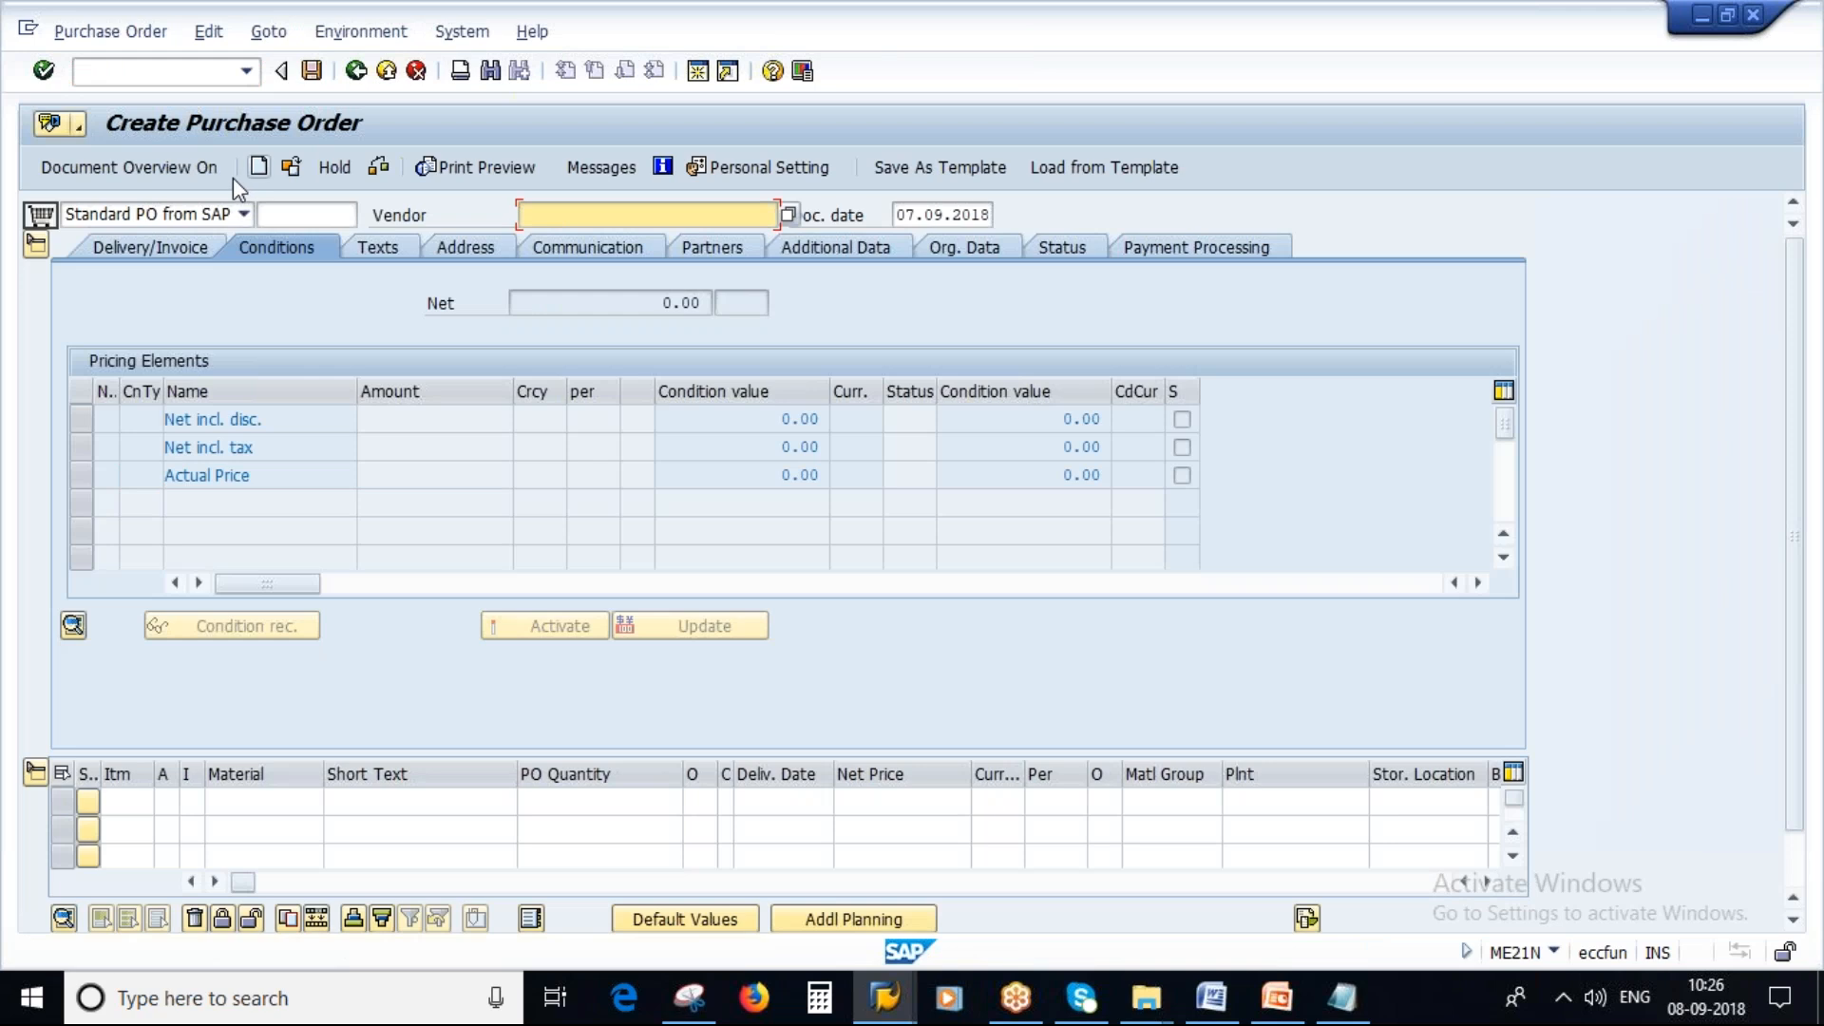
text(1)
click(566, 237)
drag(589, 215, 448, 217)
key(ctrl+c)
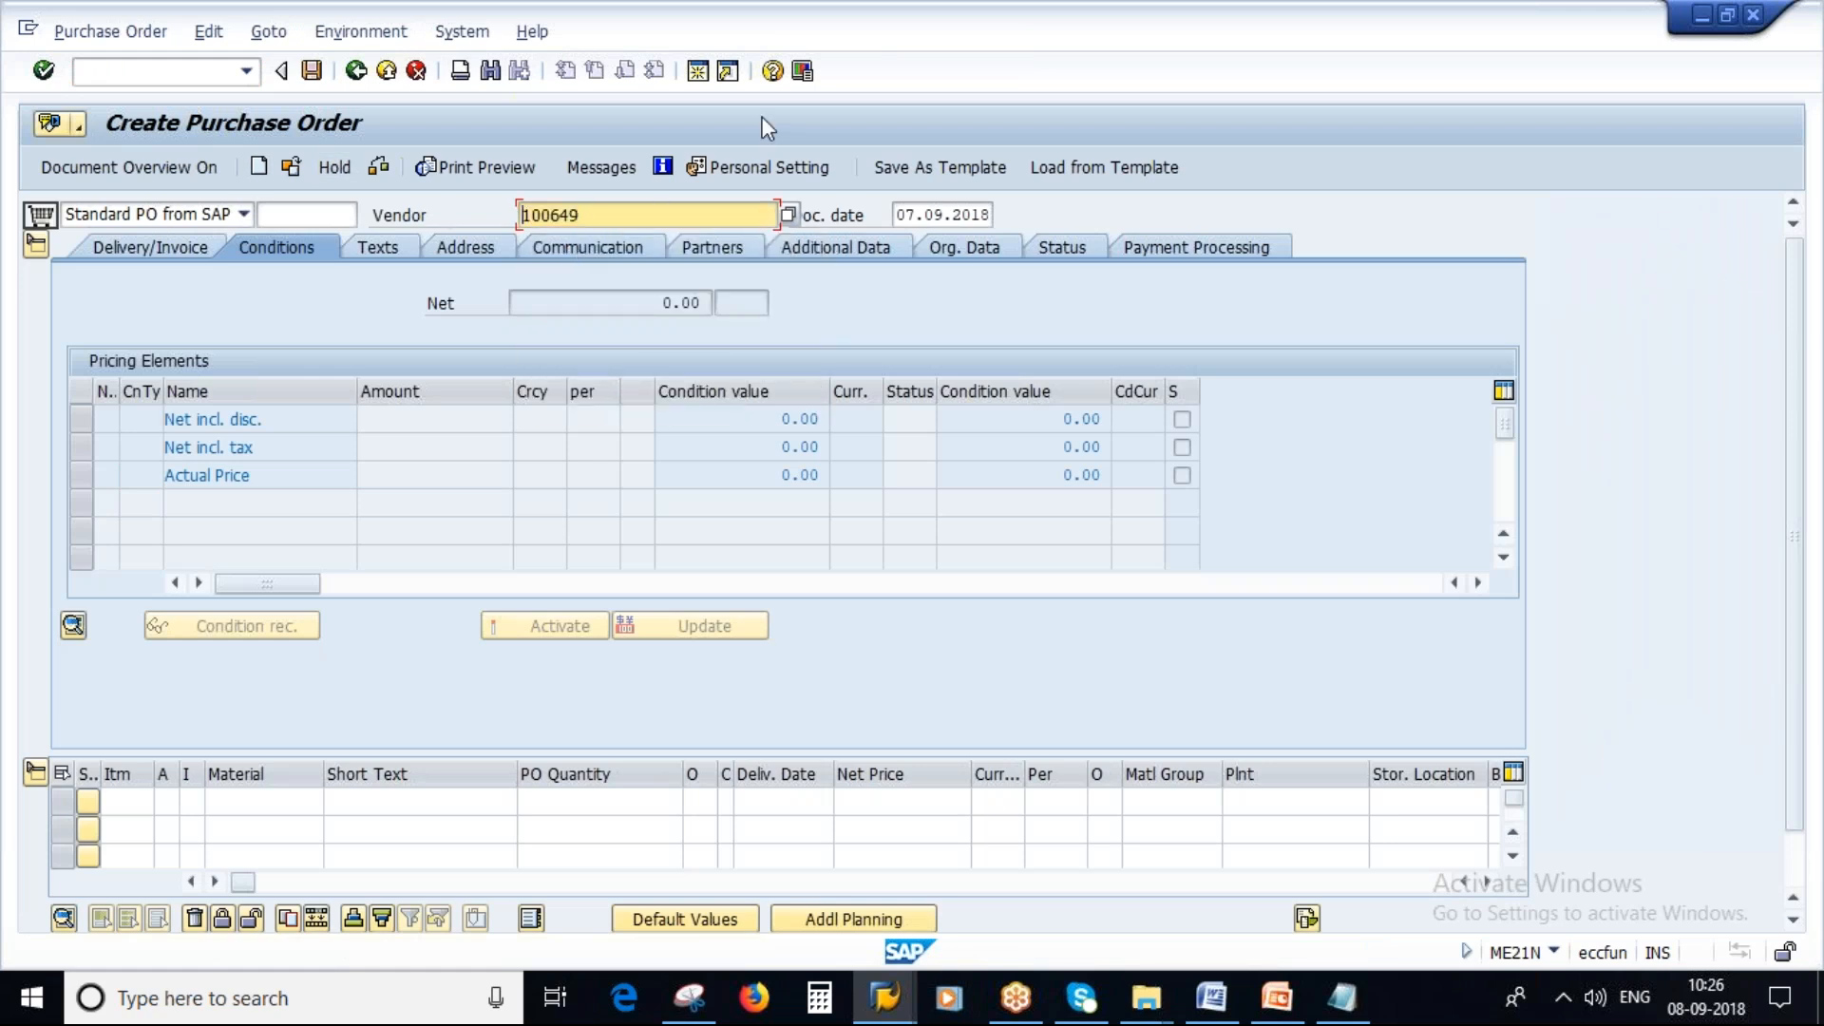
Open a new session and start transaction XK02 to change the vendor.
click(698, 72)
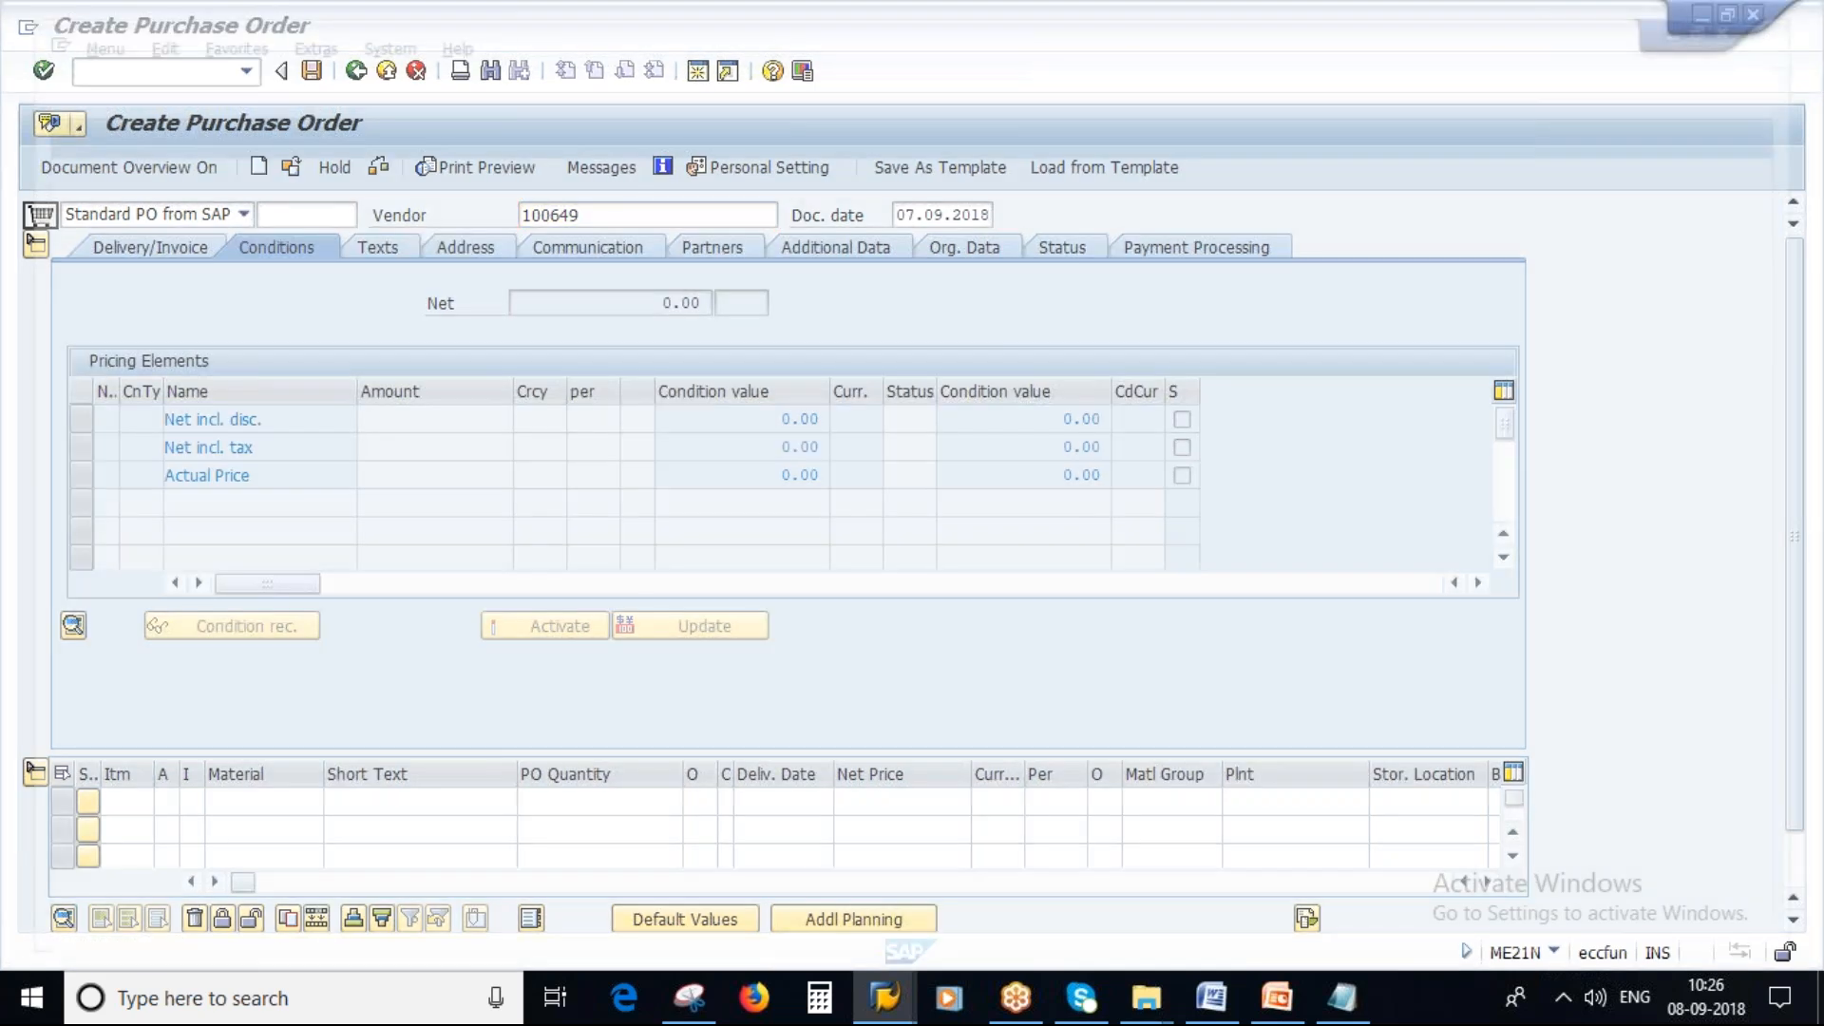
text(XK02)
key(Return)
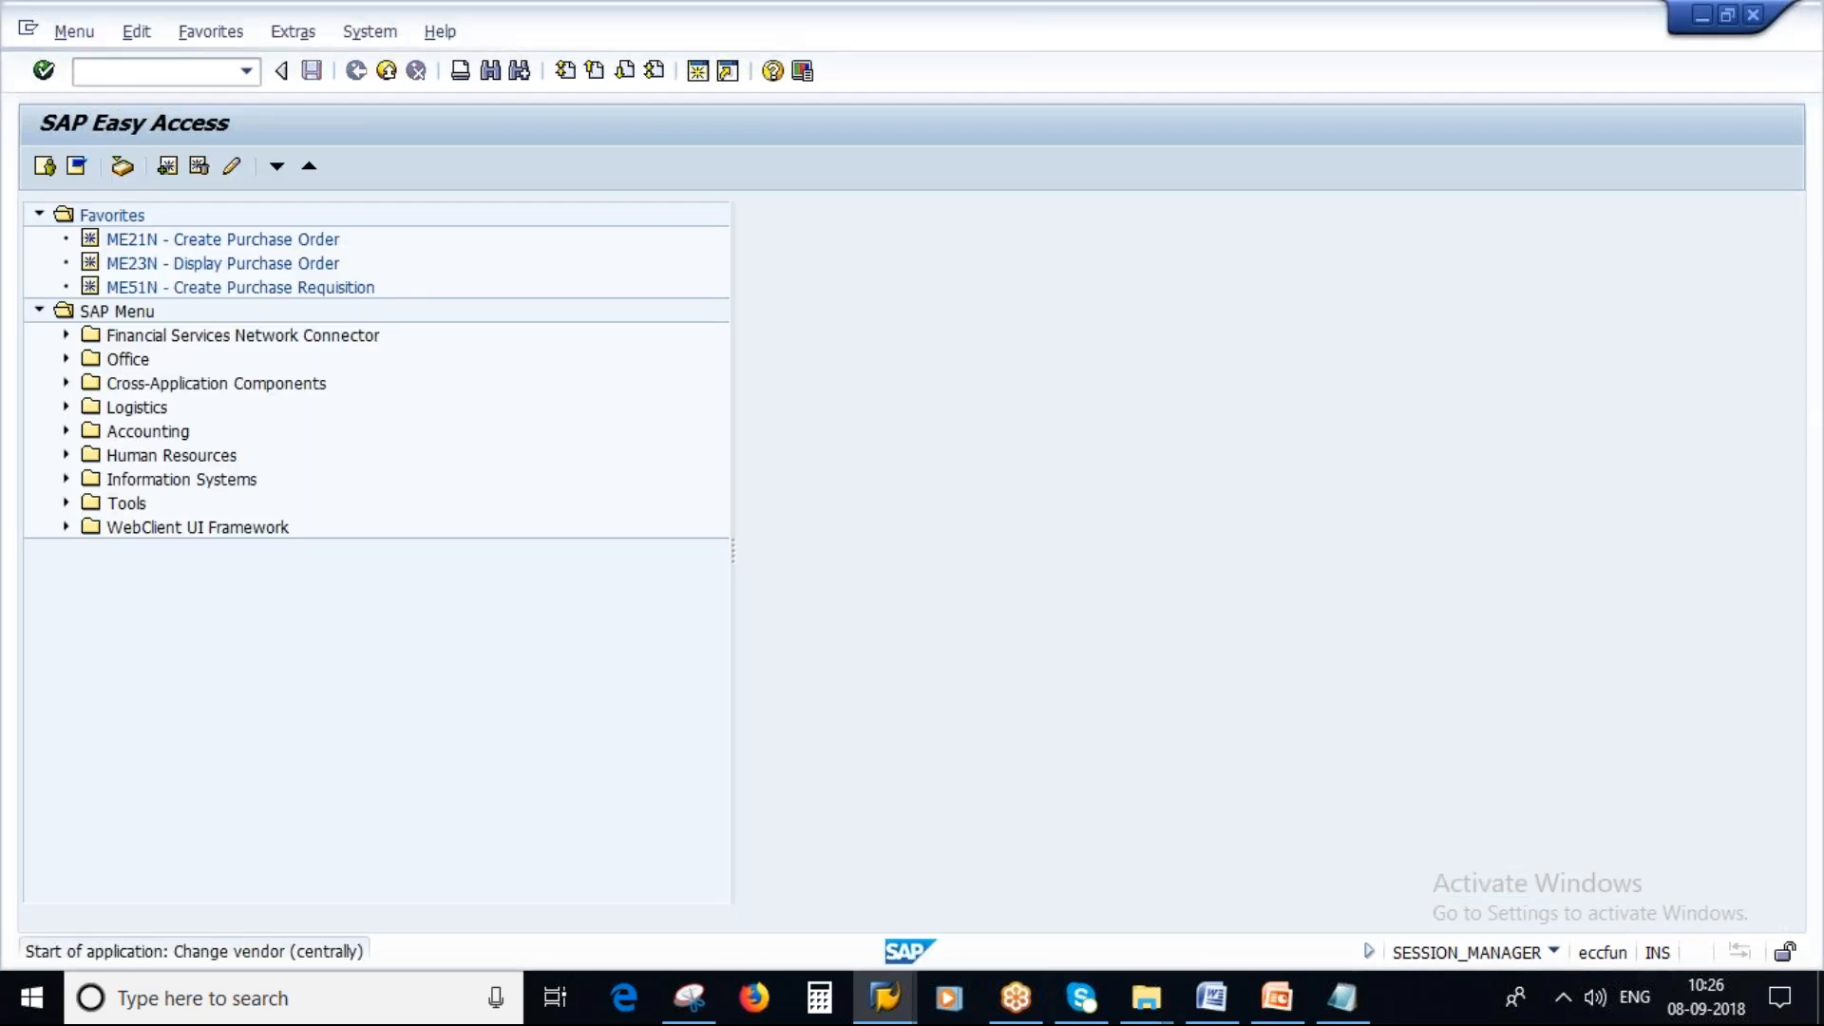
Move and resize the screenshot on the Assign Schema Group to Vendor slide.
click(1285, 1012)
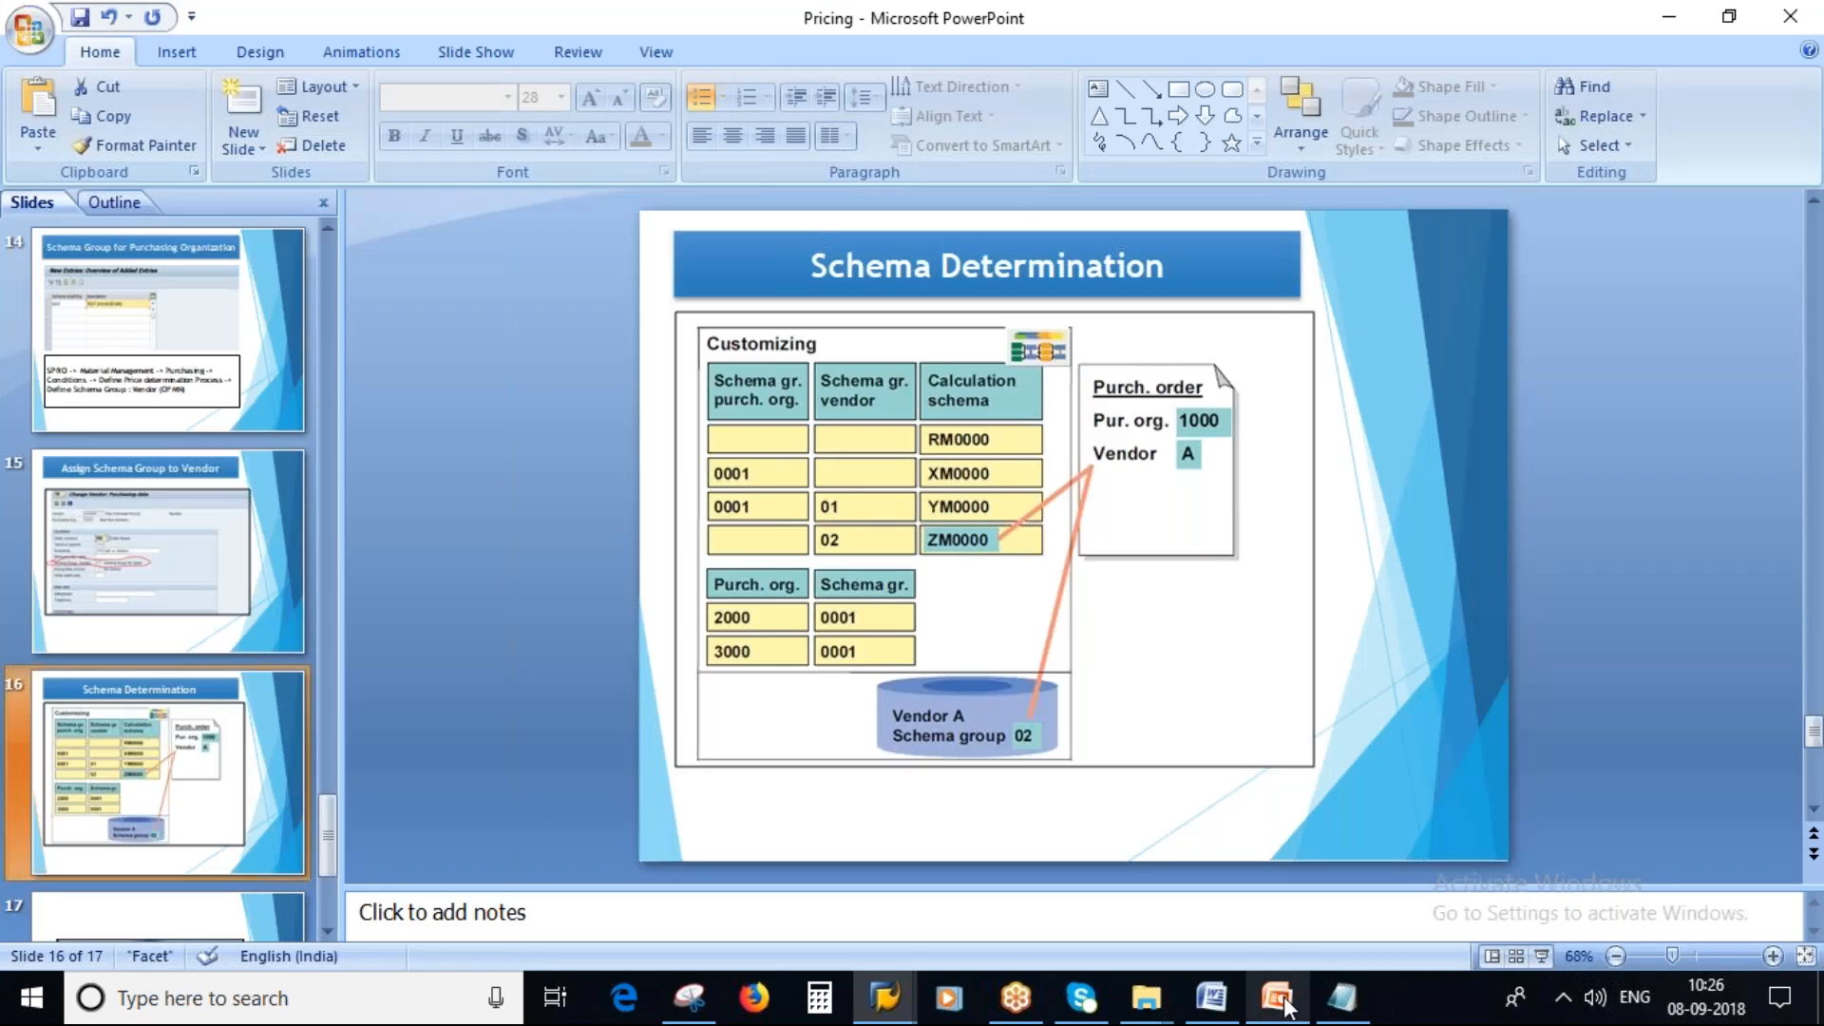
scroll(162, 570, down, 3)
click(155, 407)
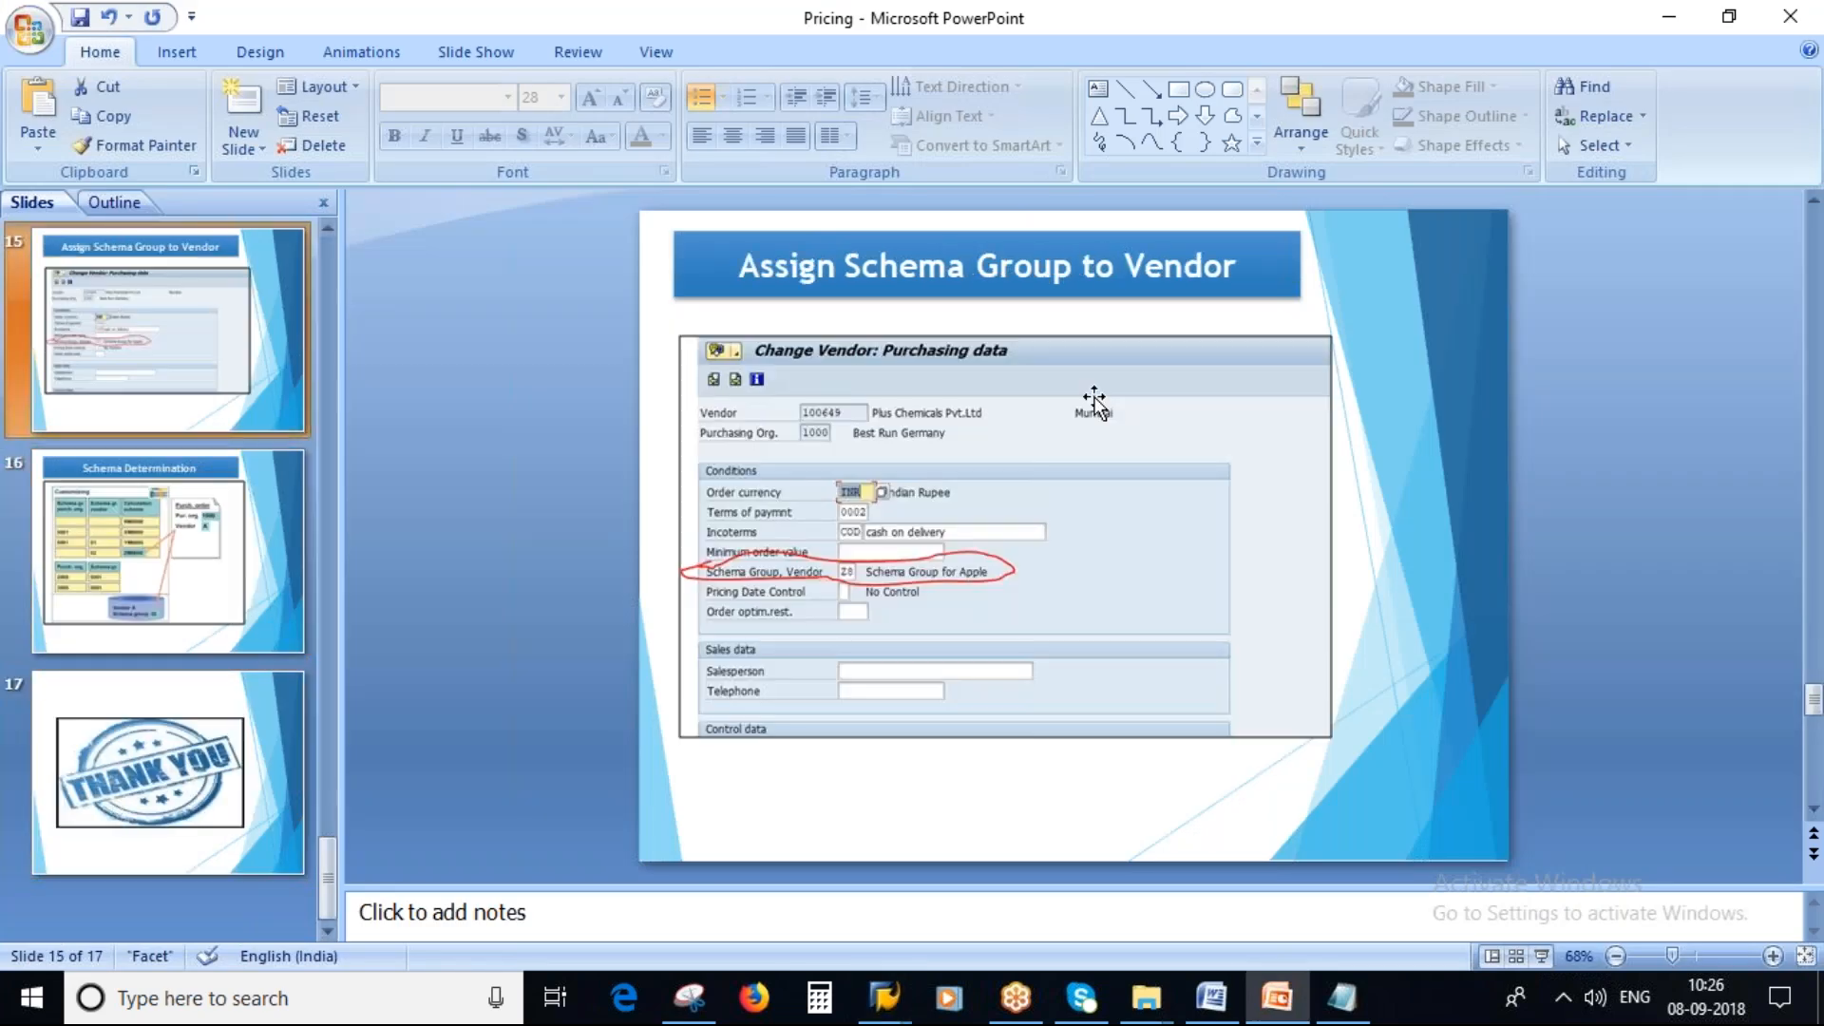
click(986, 375)
drag(1004, 331, 1003, 311)
drag(1004, 736, 1005, 786)
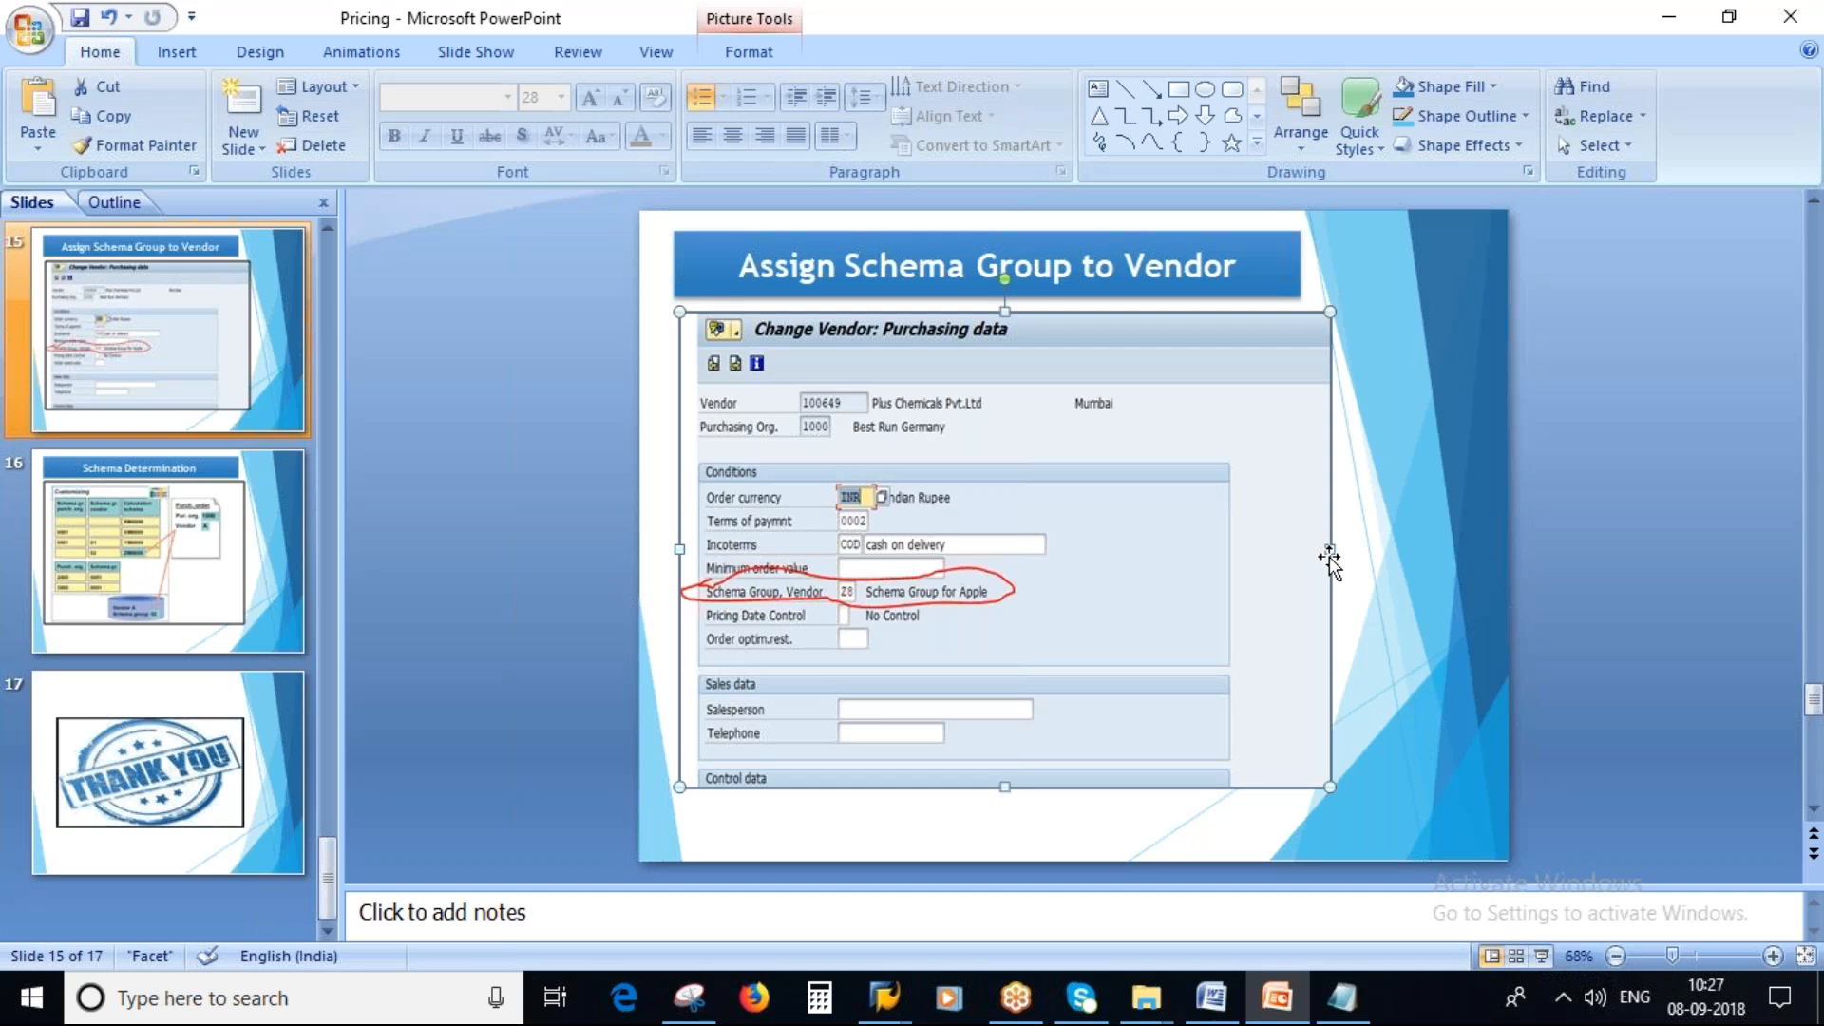
drag(1322, 545, 1320, 546)
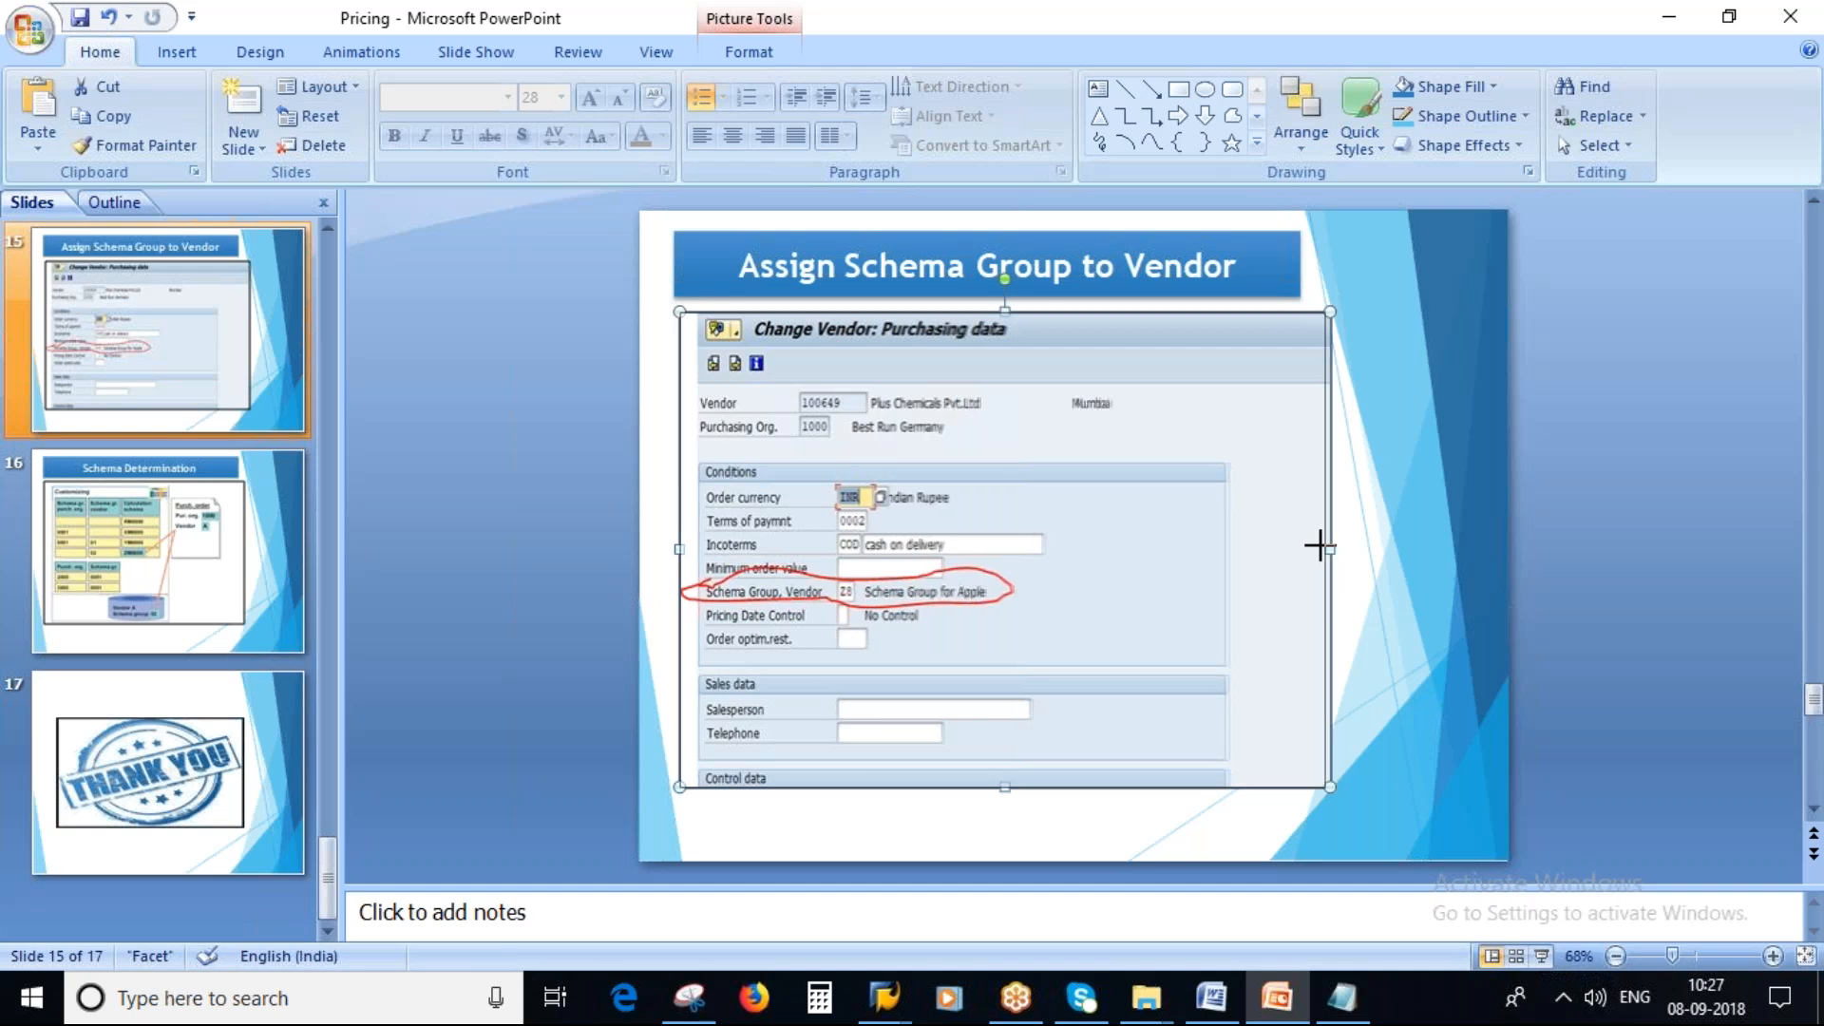
drag(1319, 545, 1311, 549)
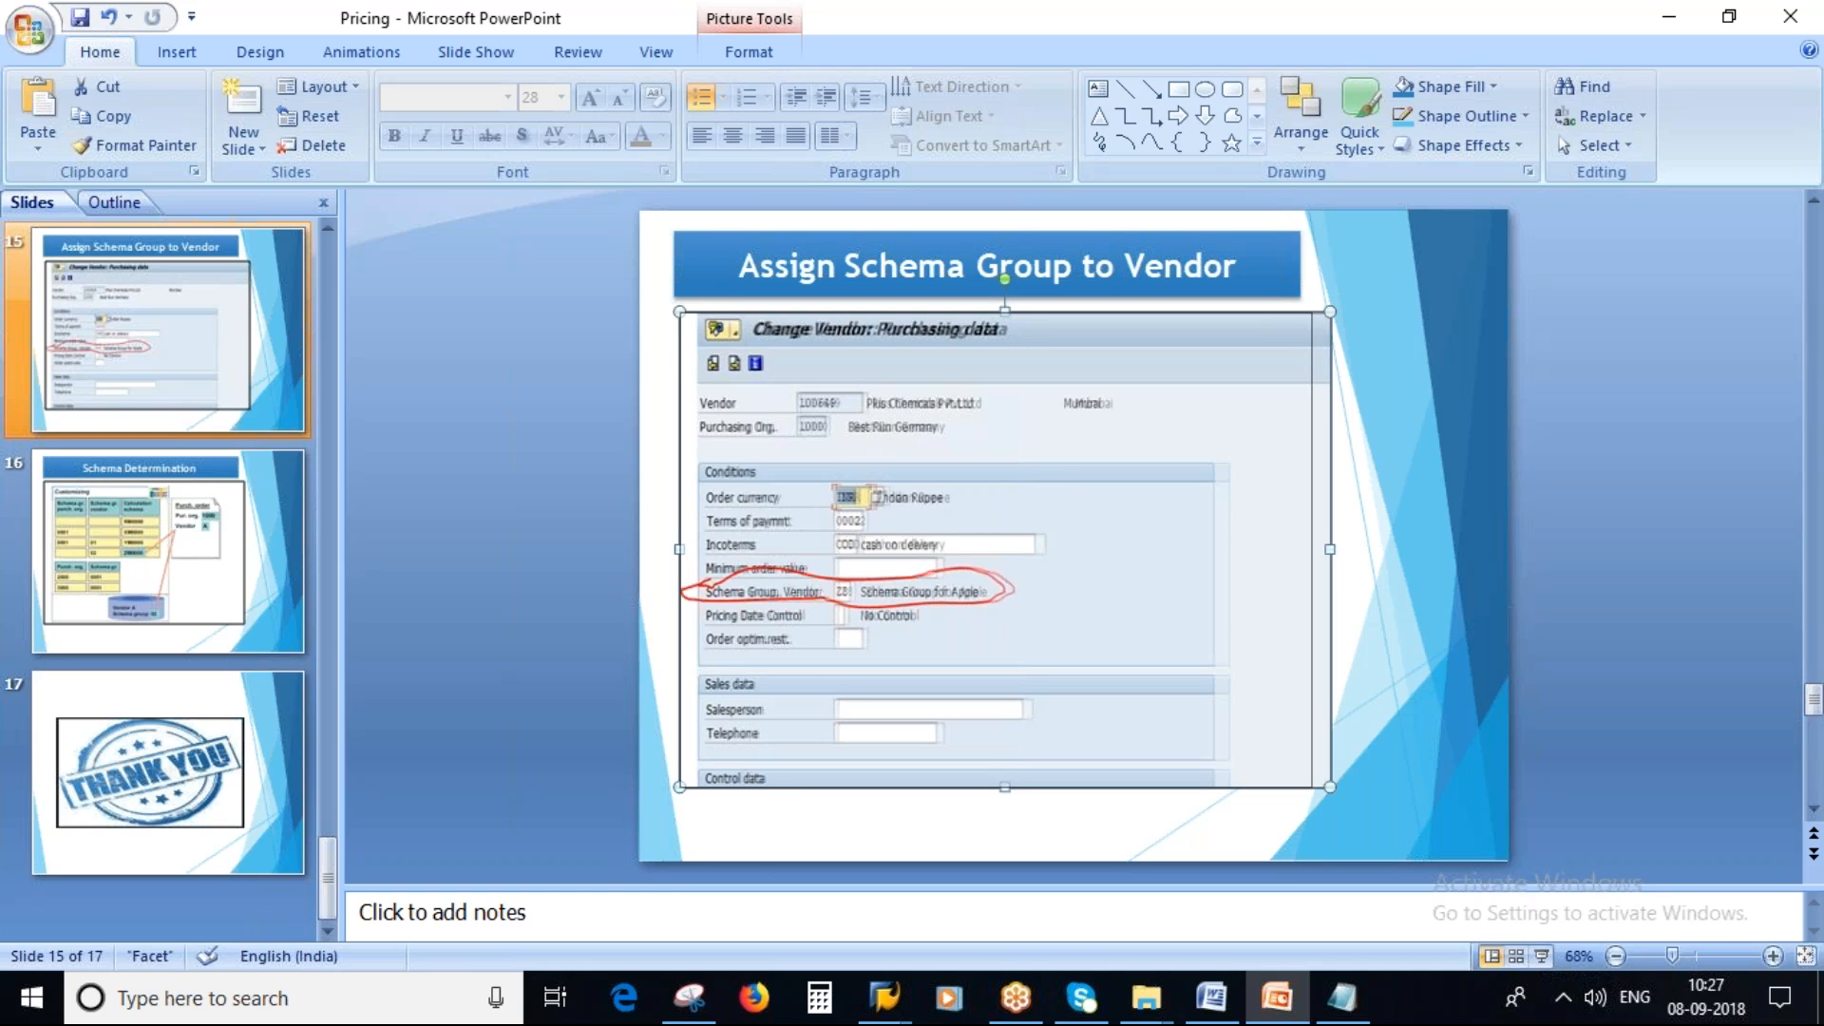
drag(1312, 548, 1312, 548)
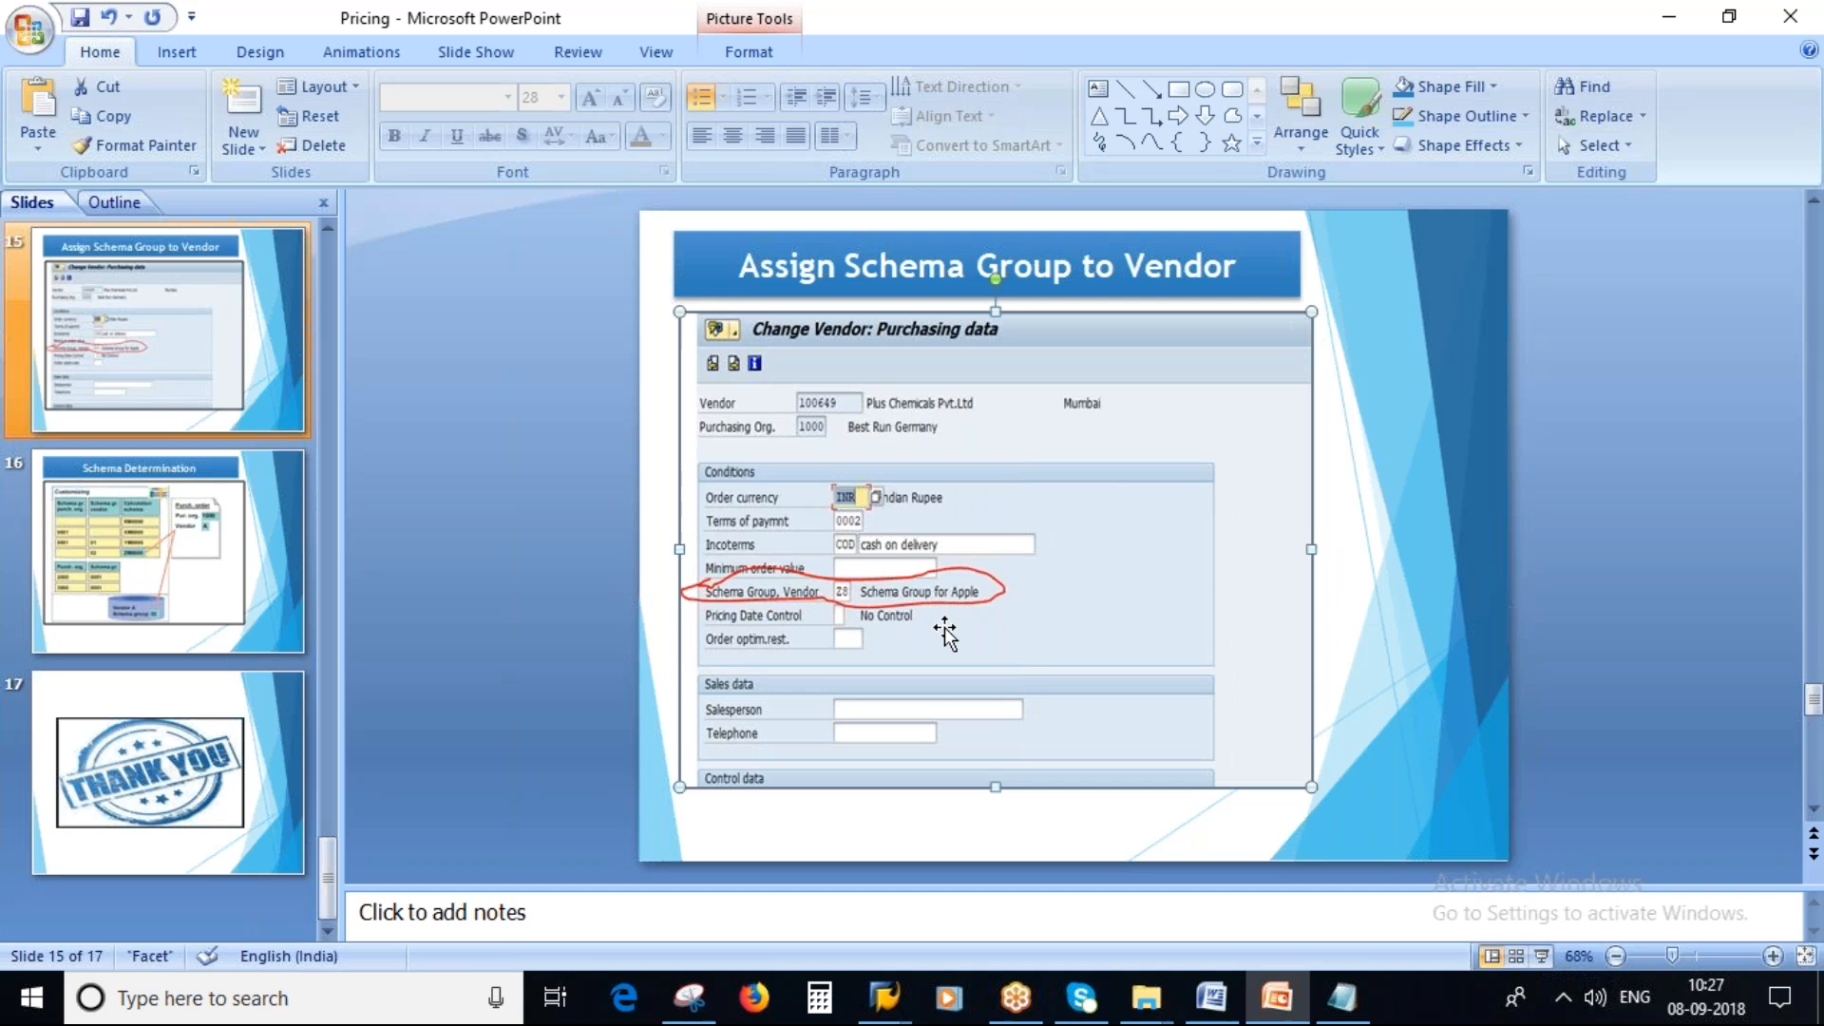
Add a line 2000 - ZS1 below the schema group entries in the notes.
key(alt+Tab)
key(alt+Tab)
key(Down)
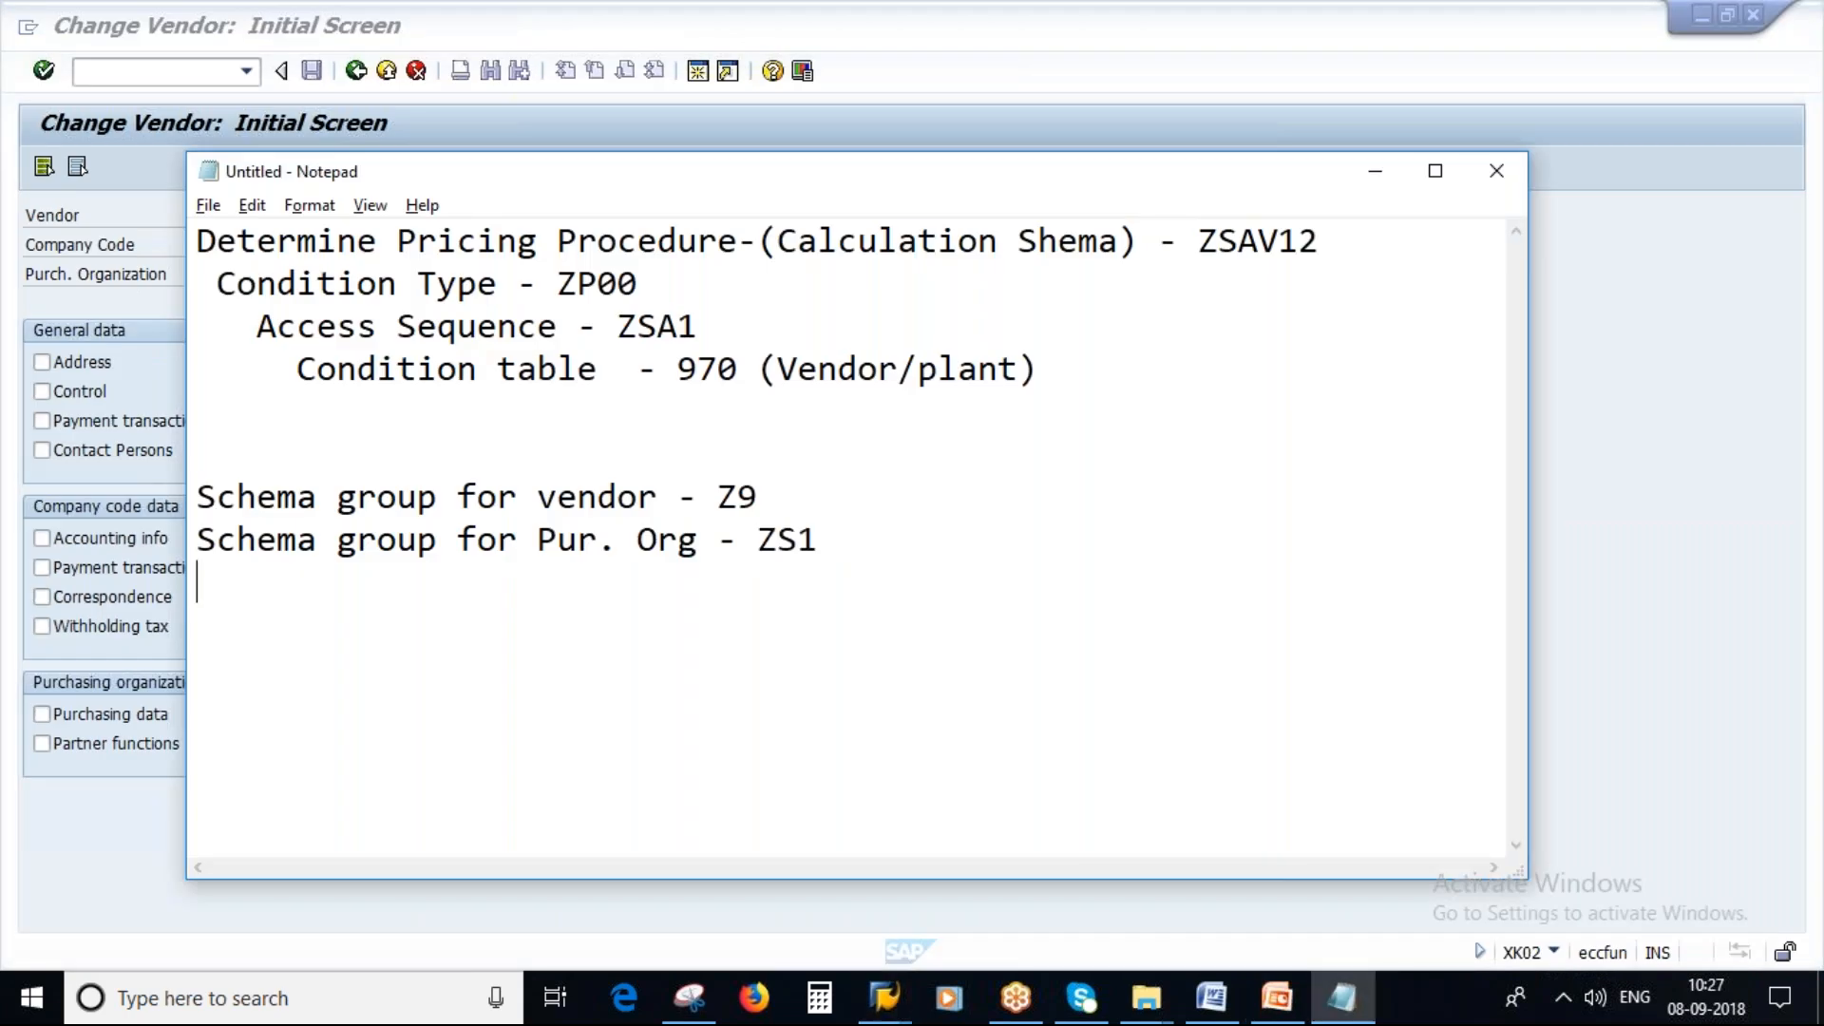
key(Return)
key(Return)
text(1)
key(BackSpace)
text(2000 -)
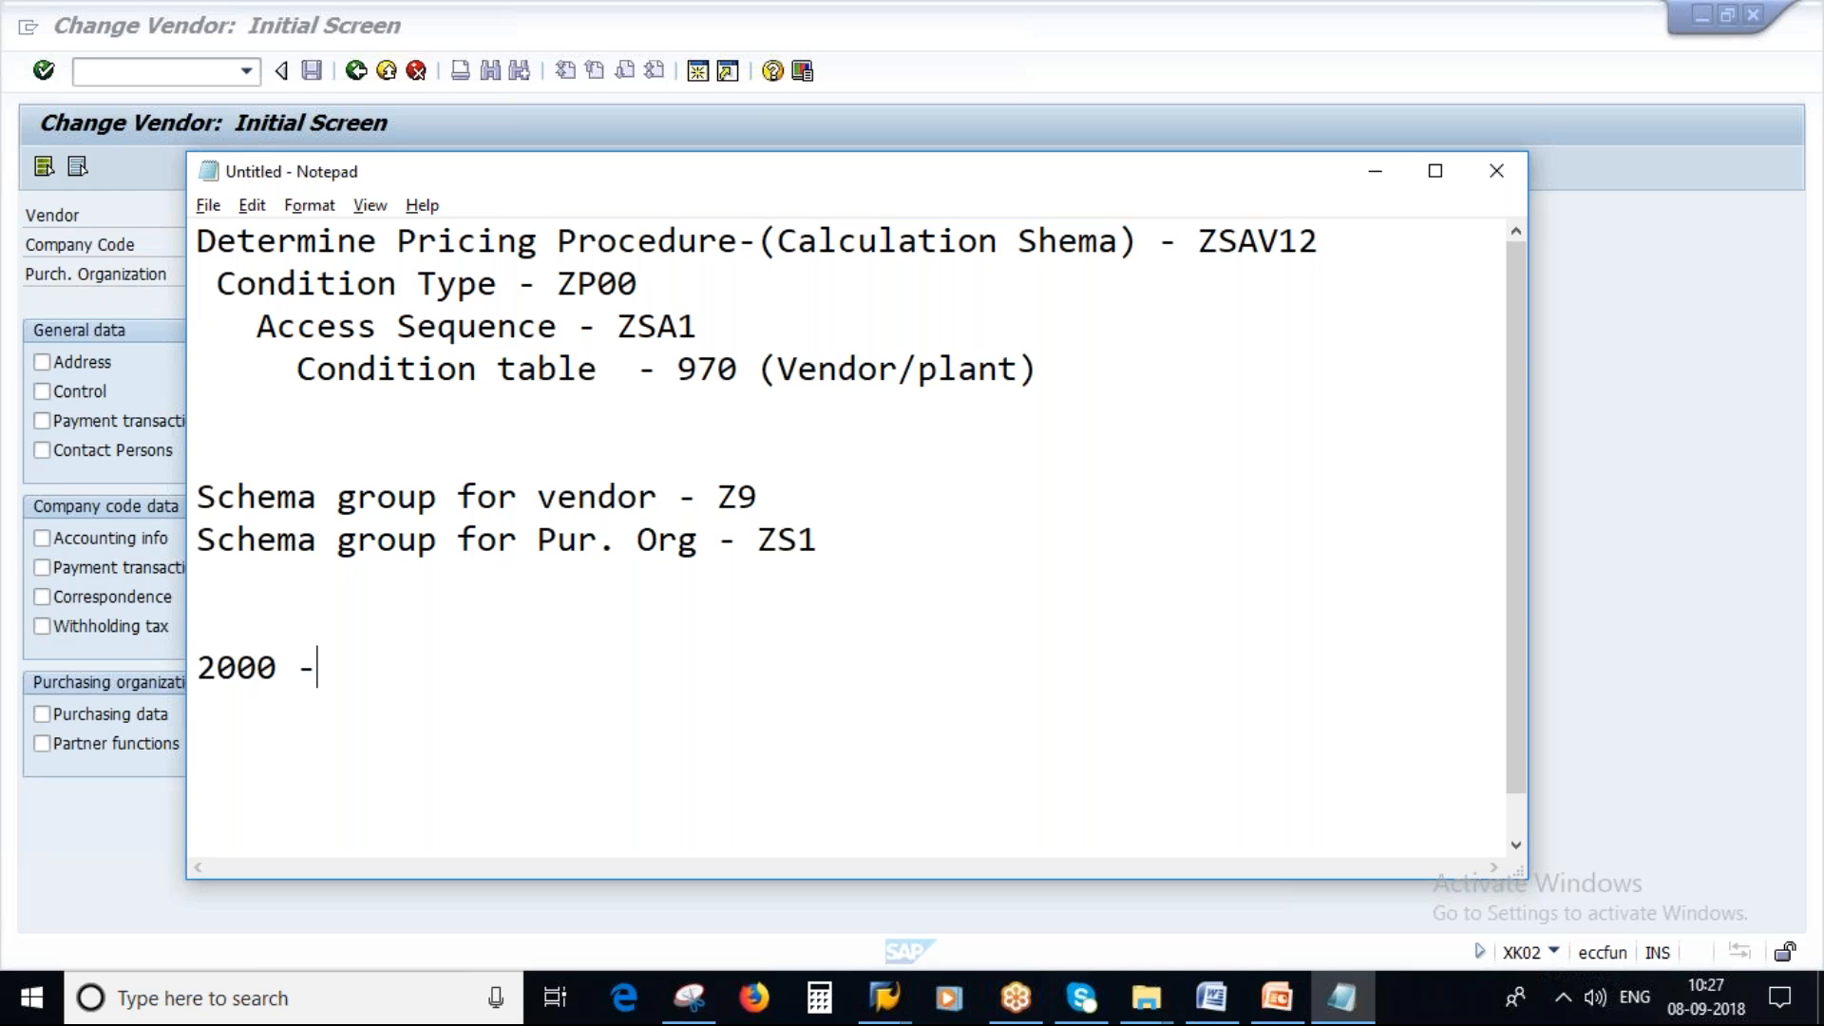
key(Caps_Lock)
text(ZS)
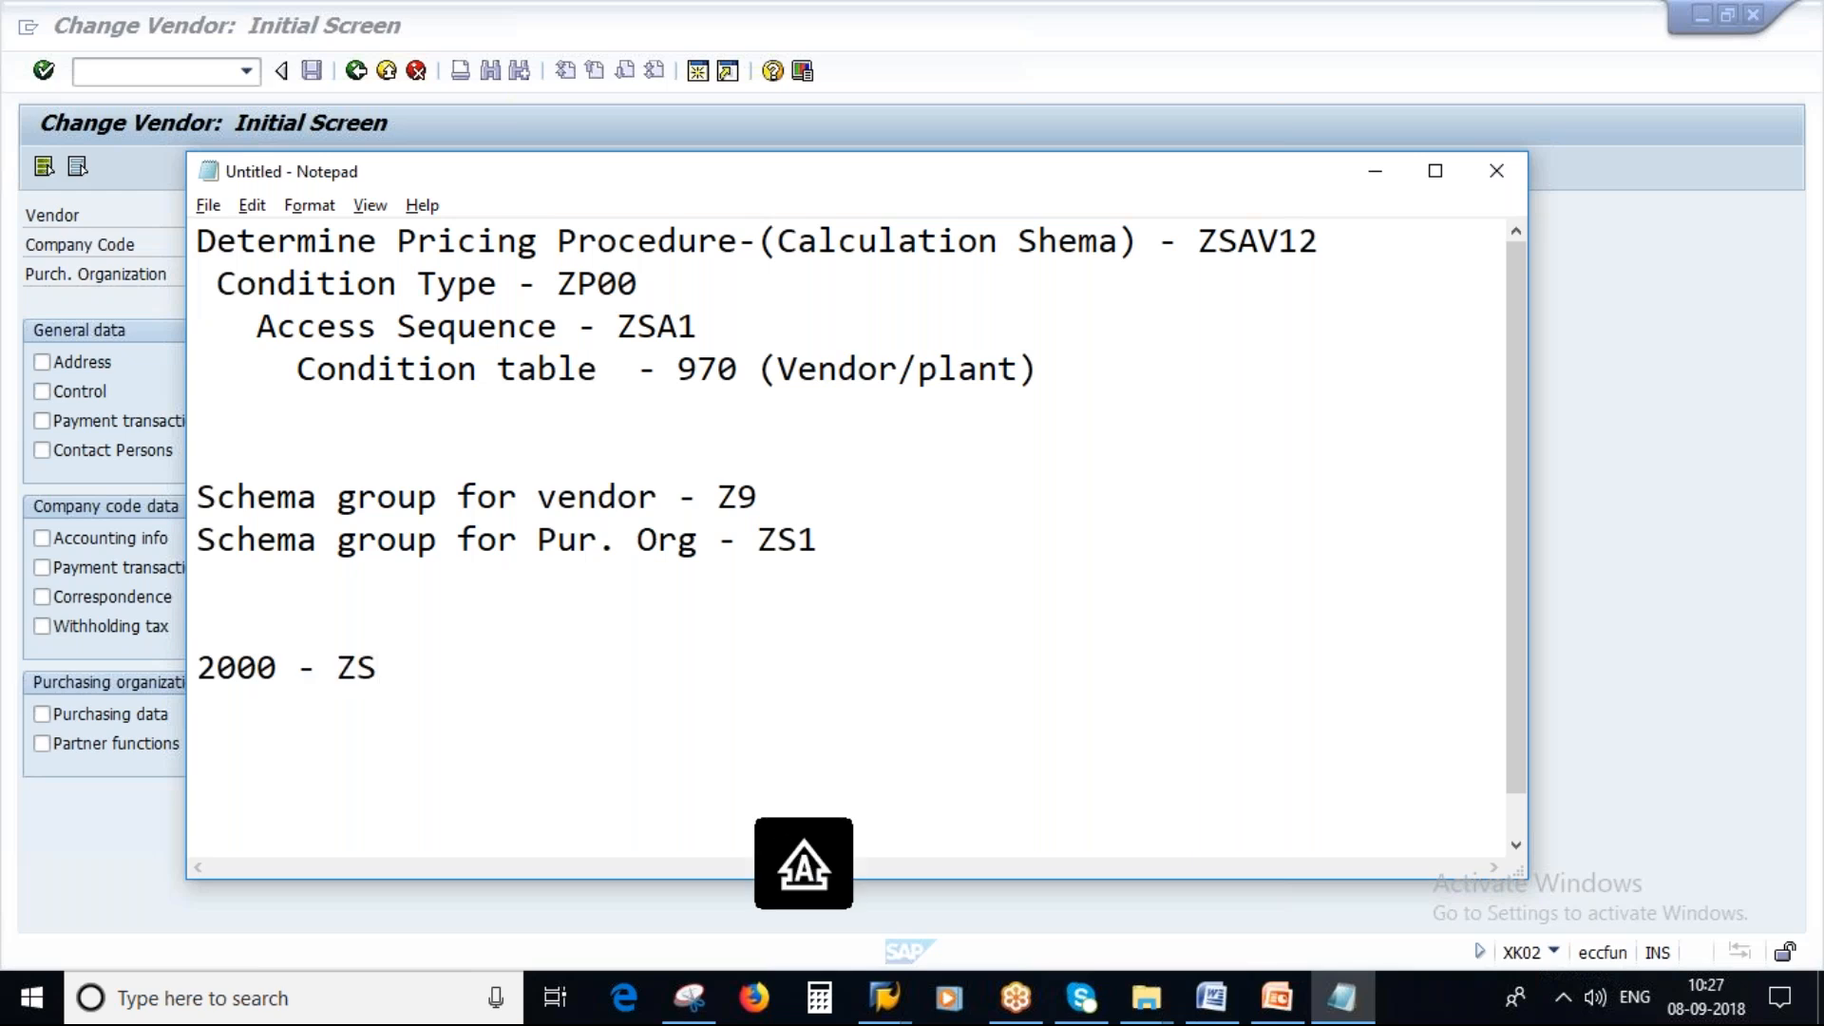
text(1)
key(Return)
Add a line with the vendor's number followed by - Z9 in the notes.
key(alt+Tab)
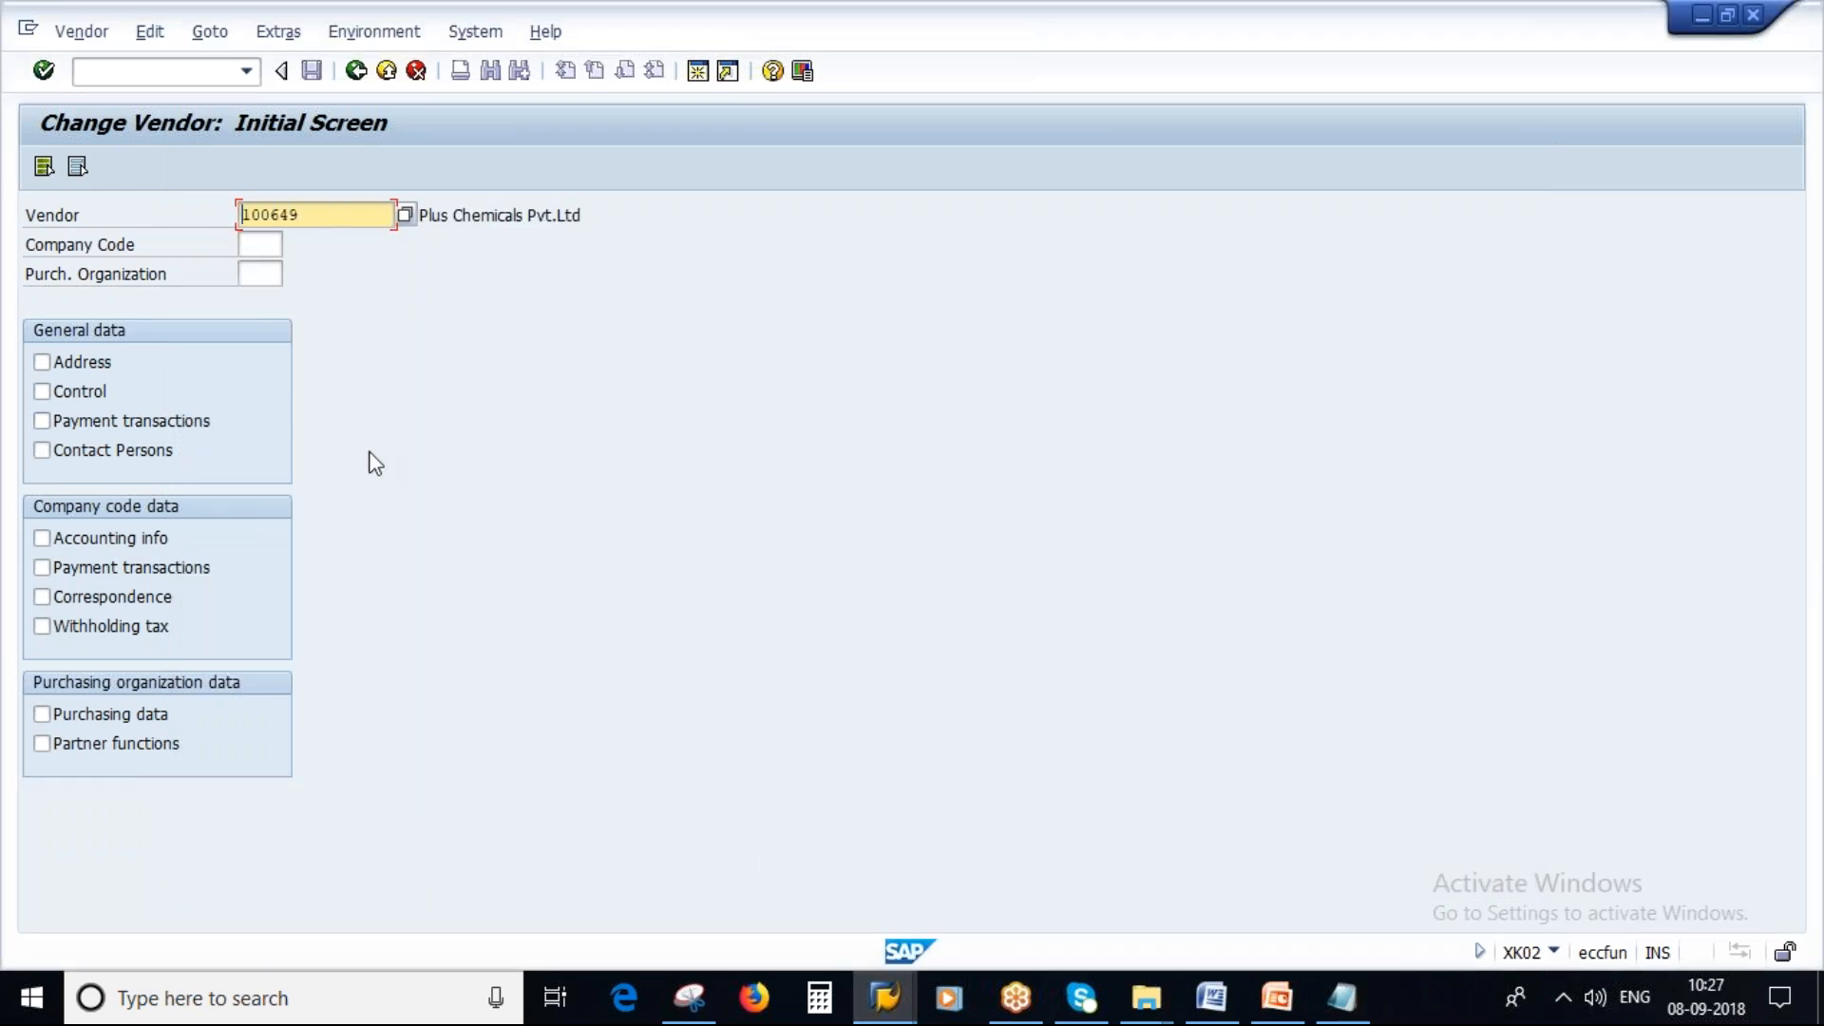
key(alt+Tab)
key(ctrl+v)
text(-)
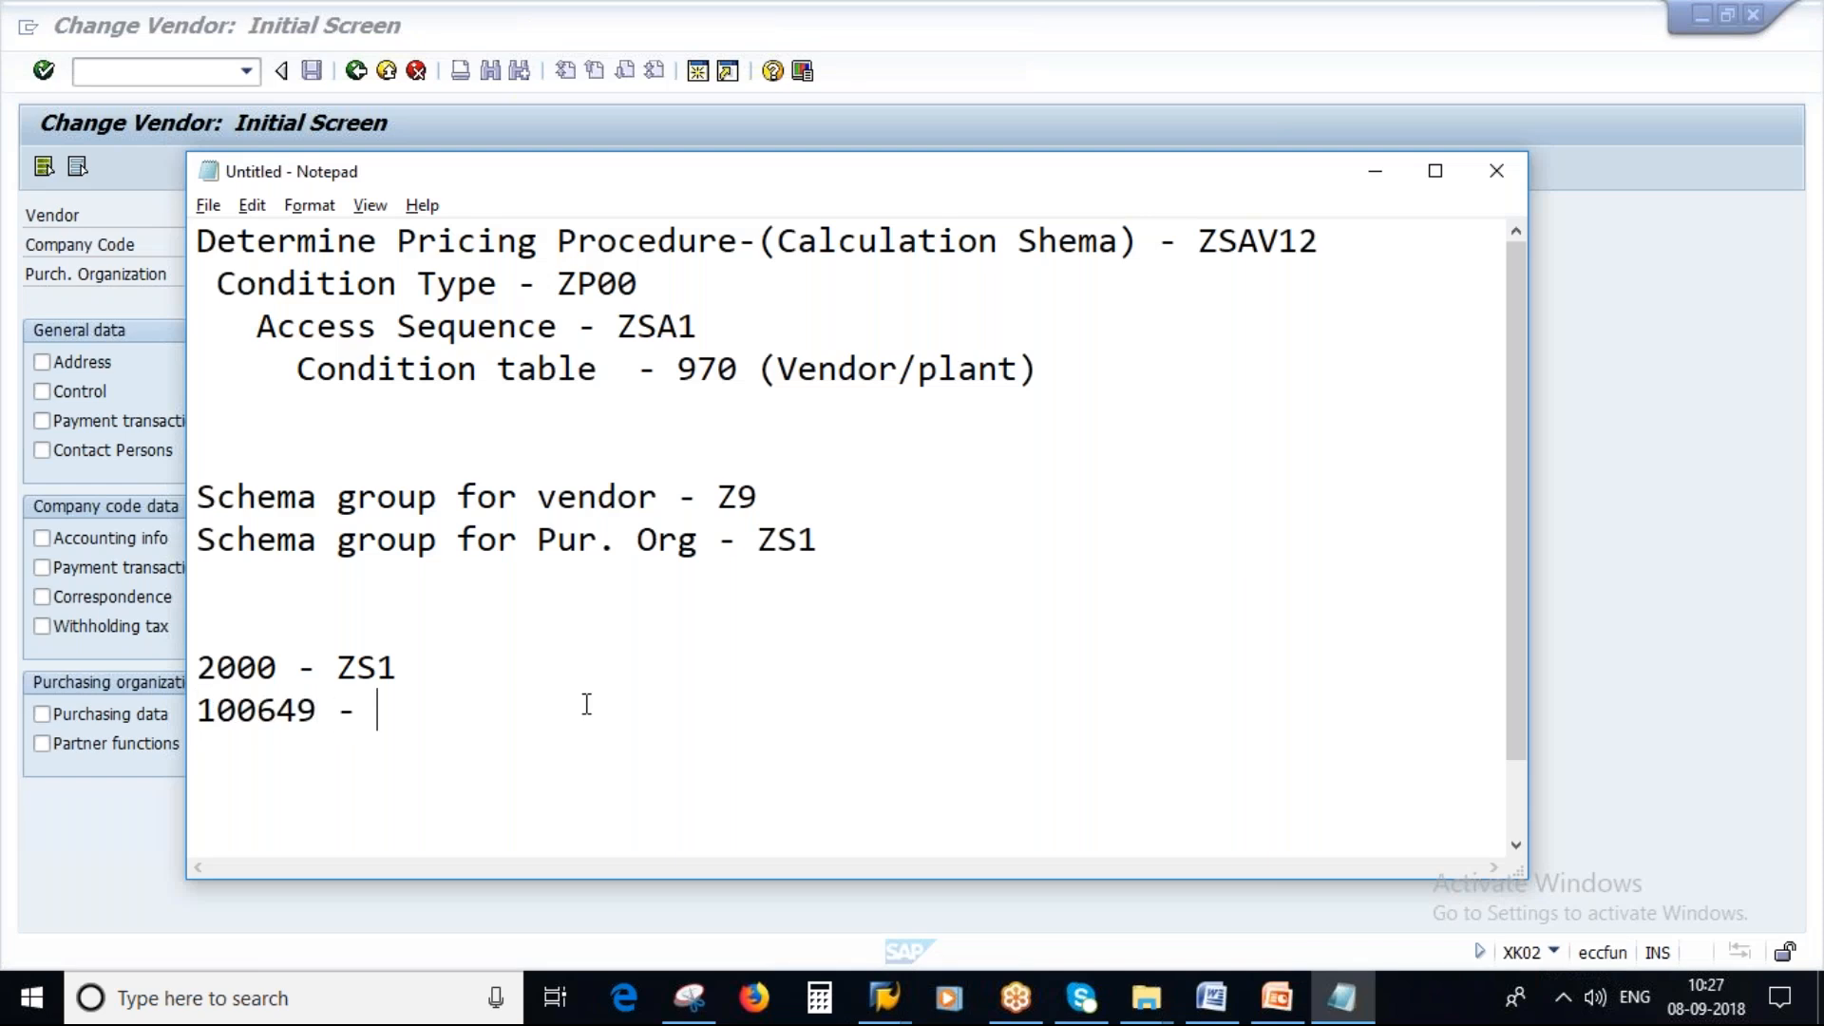
click(711, 497)
drag(712, 497, 774, 499)
click(384, 715)
key(Caps_Lock)
text(Z9)
Present the Schema Determination slide in slide show, marking the schema group and calculation schema entries with the pen.
click(1276, 997)
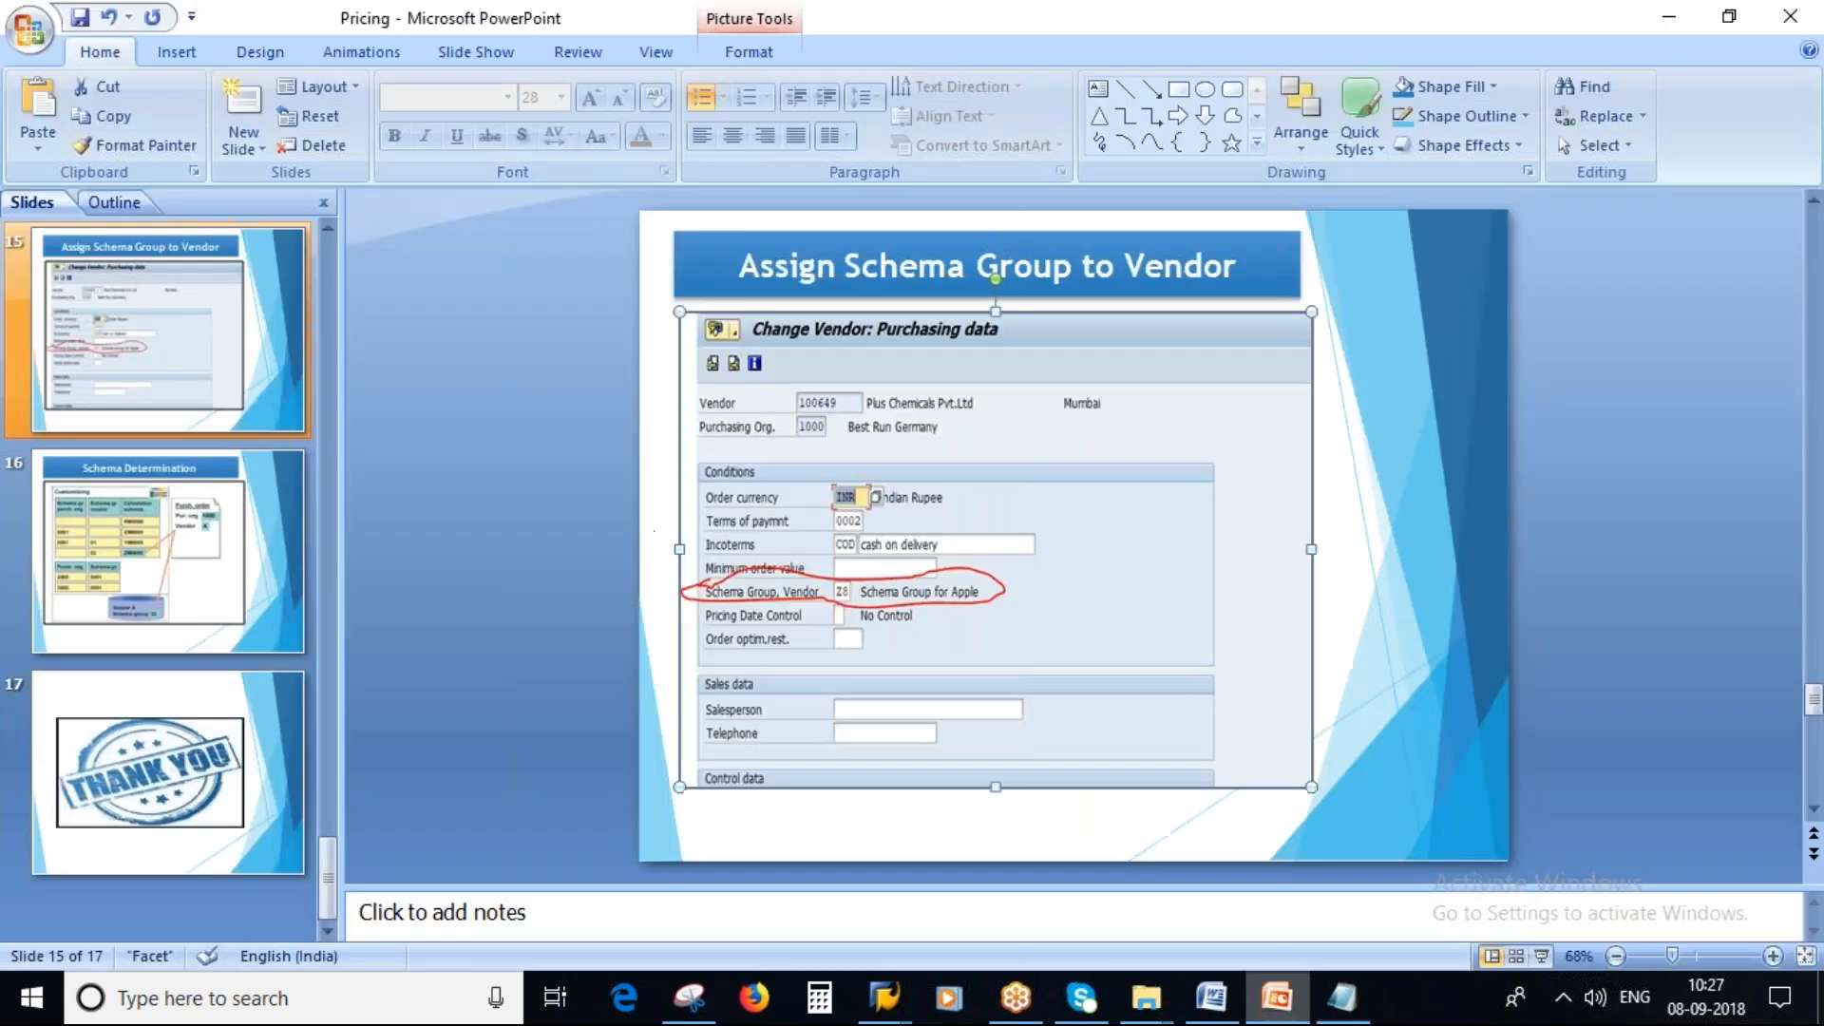
scroll(468, 442, down, 1)
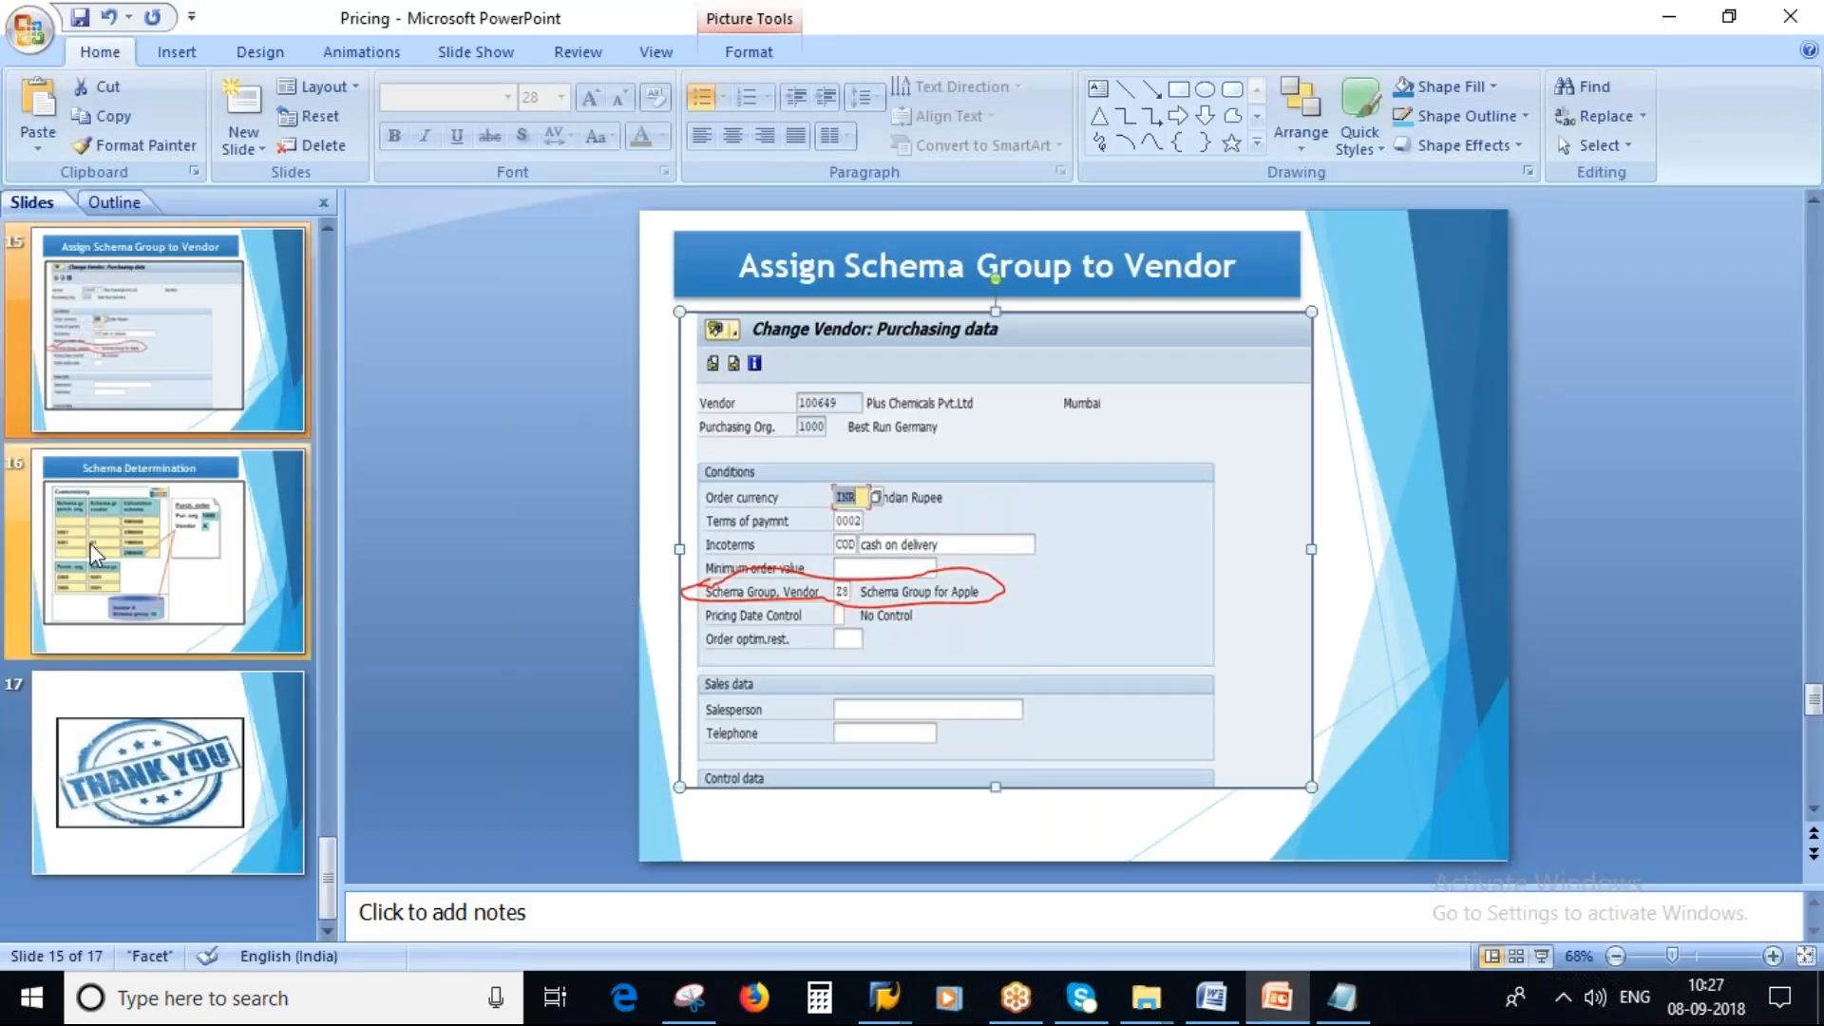
click(1541, 957)
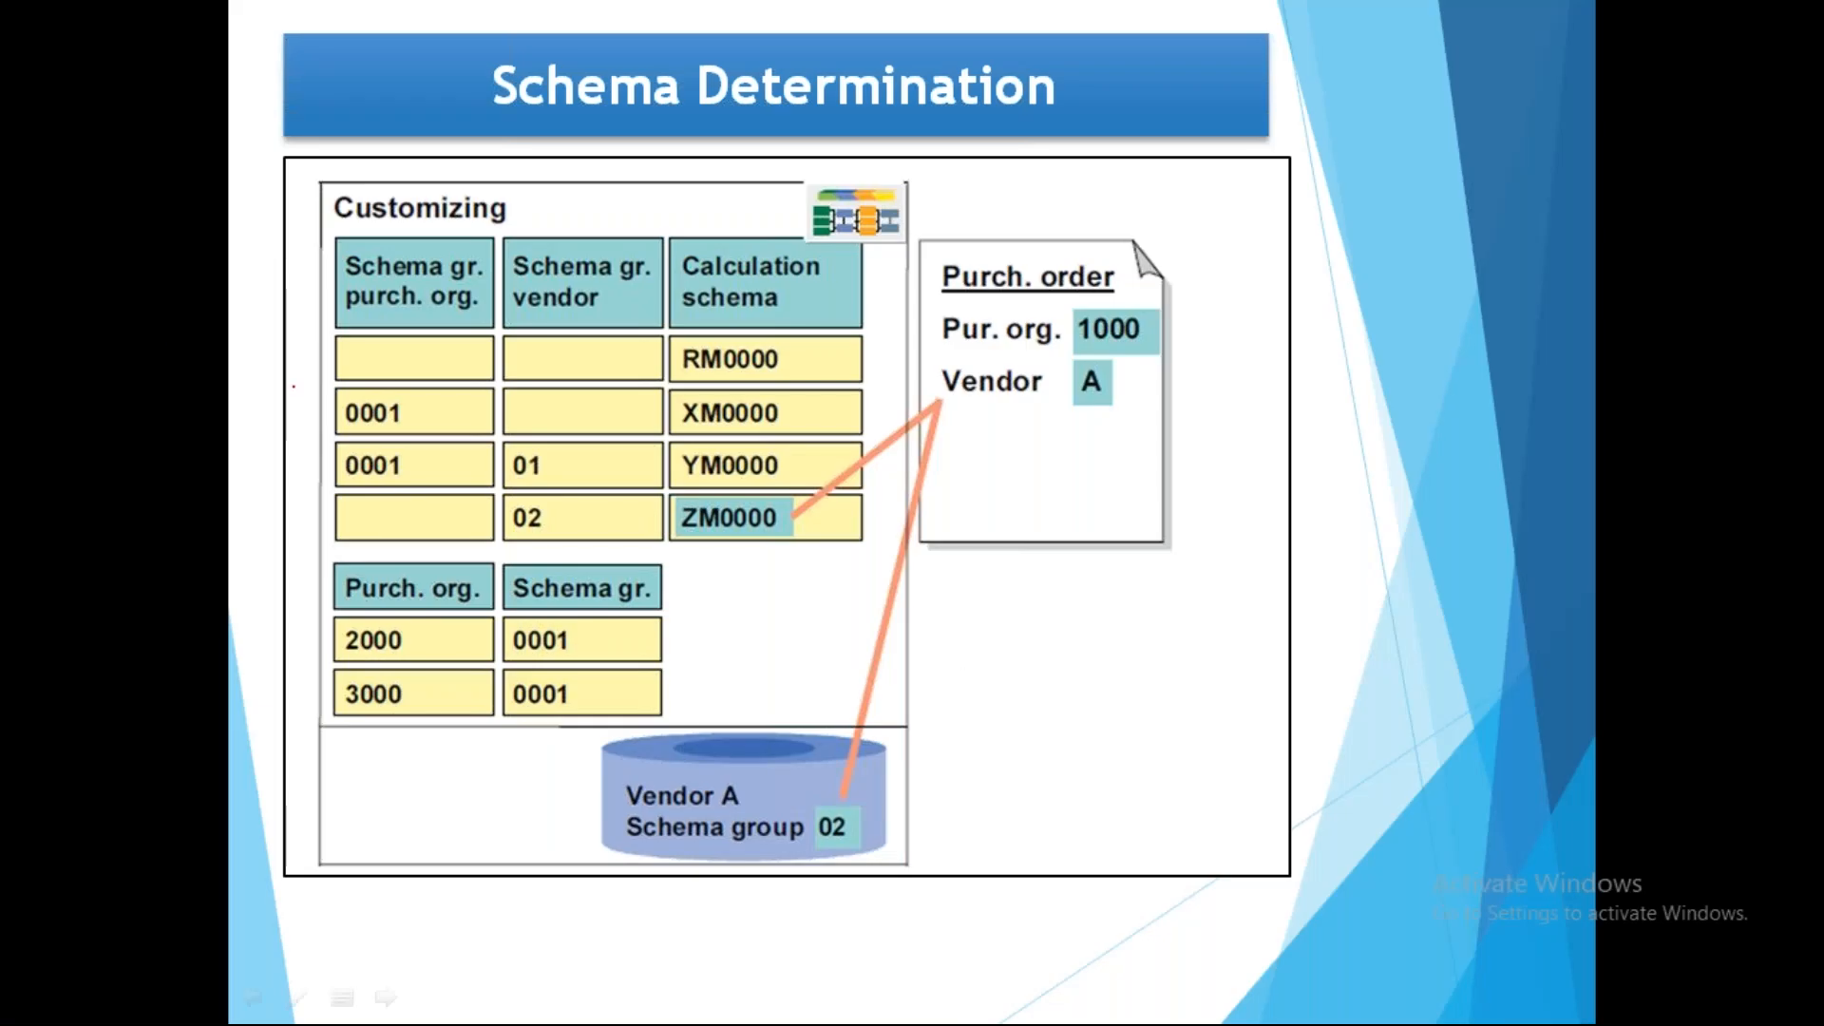
mouse_move(353, 434)
mouse_down()
mouse_move(489, 442)
mouse_move(397, 406)
mouse_up()
drag(549, 419, 590, 401)
mouse_move(722, 487)
mouse_down()
mouse_move(836, 503)
mouse_move(660, 536)
mouse_move(834, 508)
mouse_move(760, 470)
mouse_up()
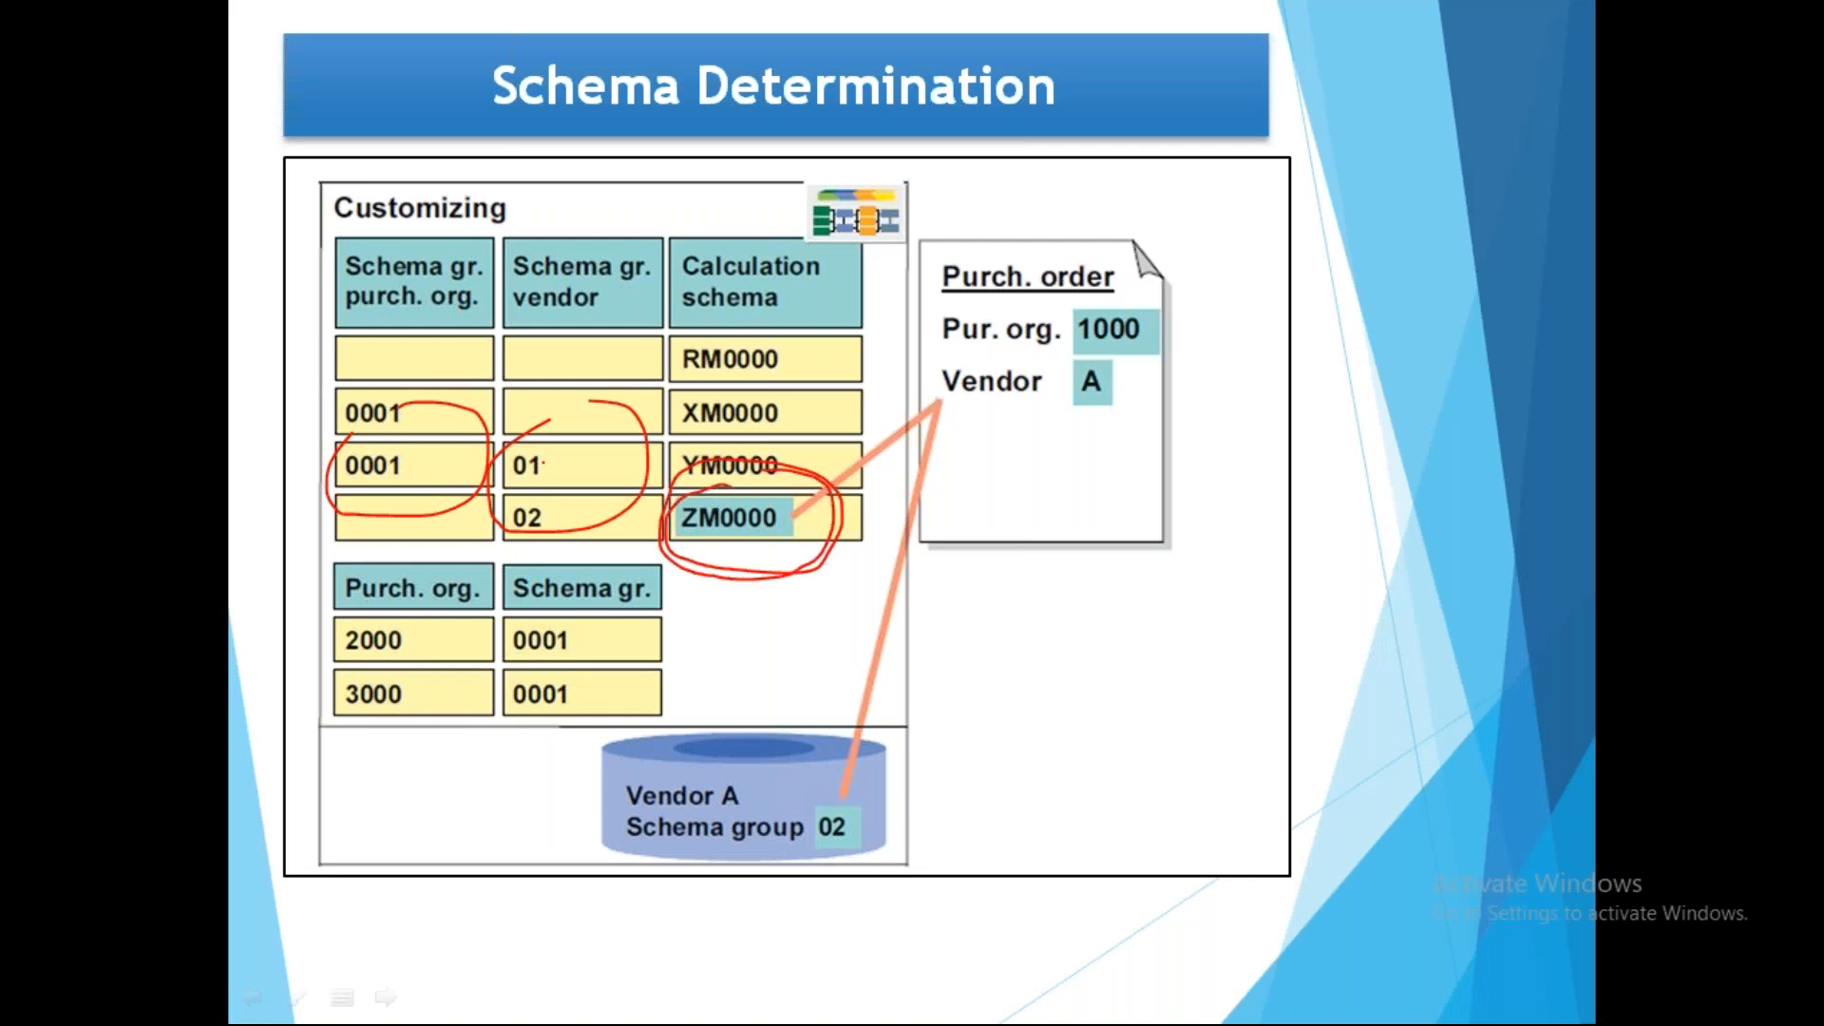
mouse_move(1124, 328)
mouse_down()
mouse_move(1140, 283)
mouse_move(1084, 414)
mouse_move(1166, 333)
mouse_up()
drag(778, 781, 1014, 515)
mouse_move(504, 635)
mouse_down()
mouse_move(701, 568)
mouse_move(1041, 389)
mouse_up()
drag(1035, 490, 1059, 377)
key(Right)
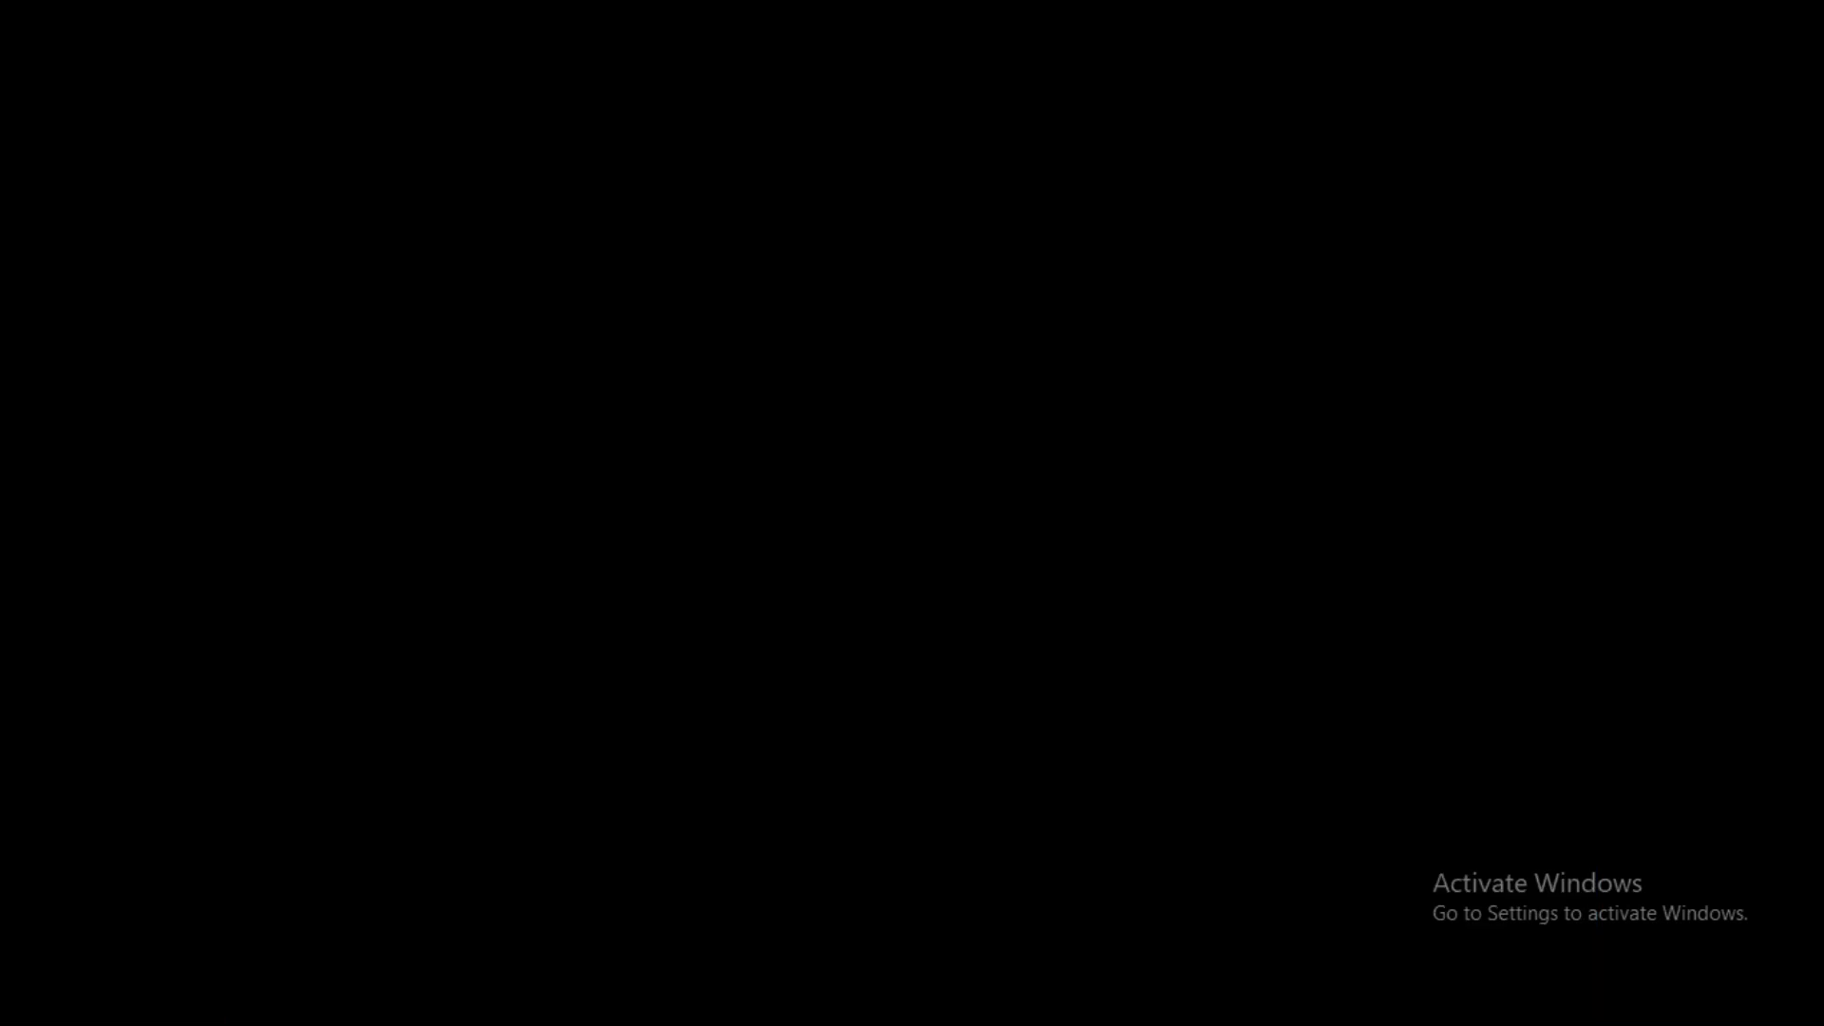
key(Escape)
Return to the Change Vendor initial screen and enter purchasing organization 2000.
mouse_move(893, 1007)
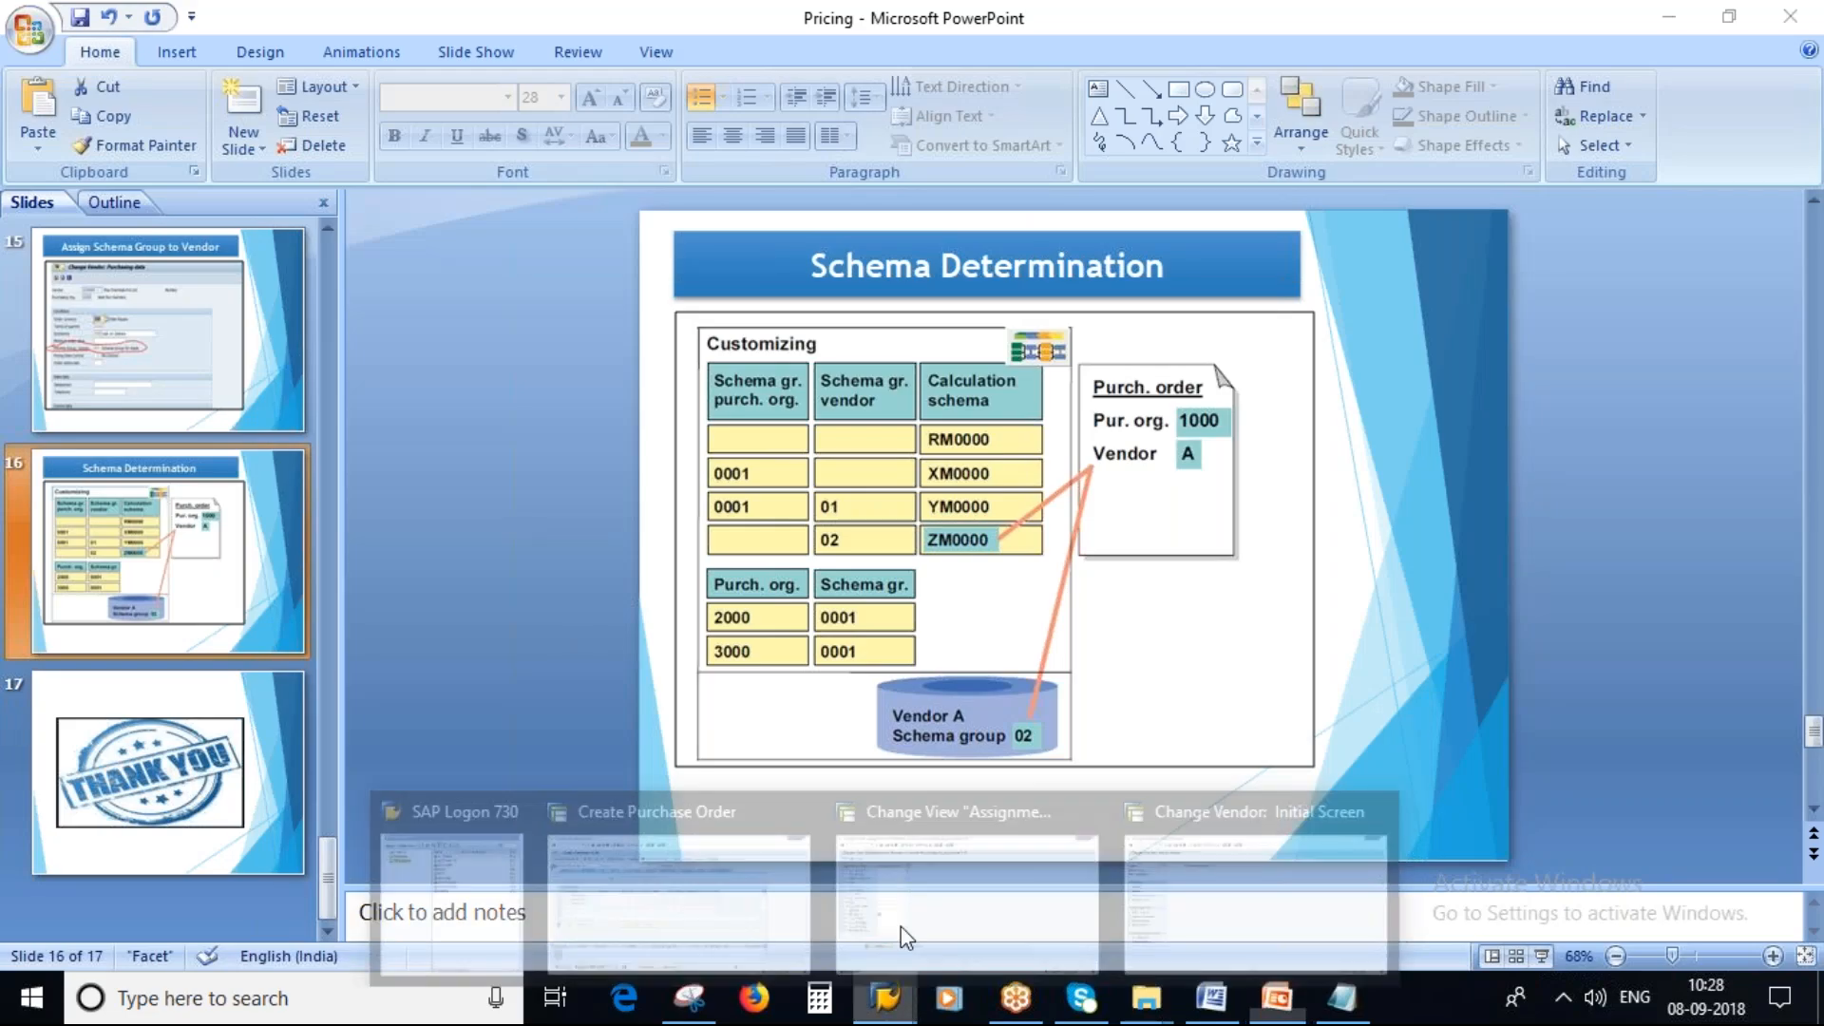
click(1169, 838)
click(256, 245)
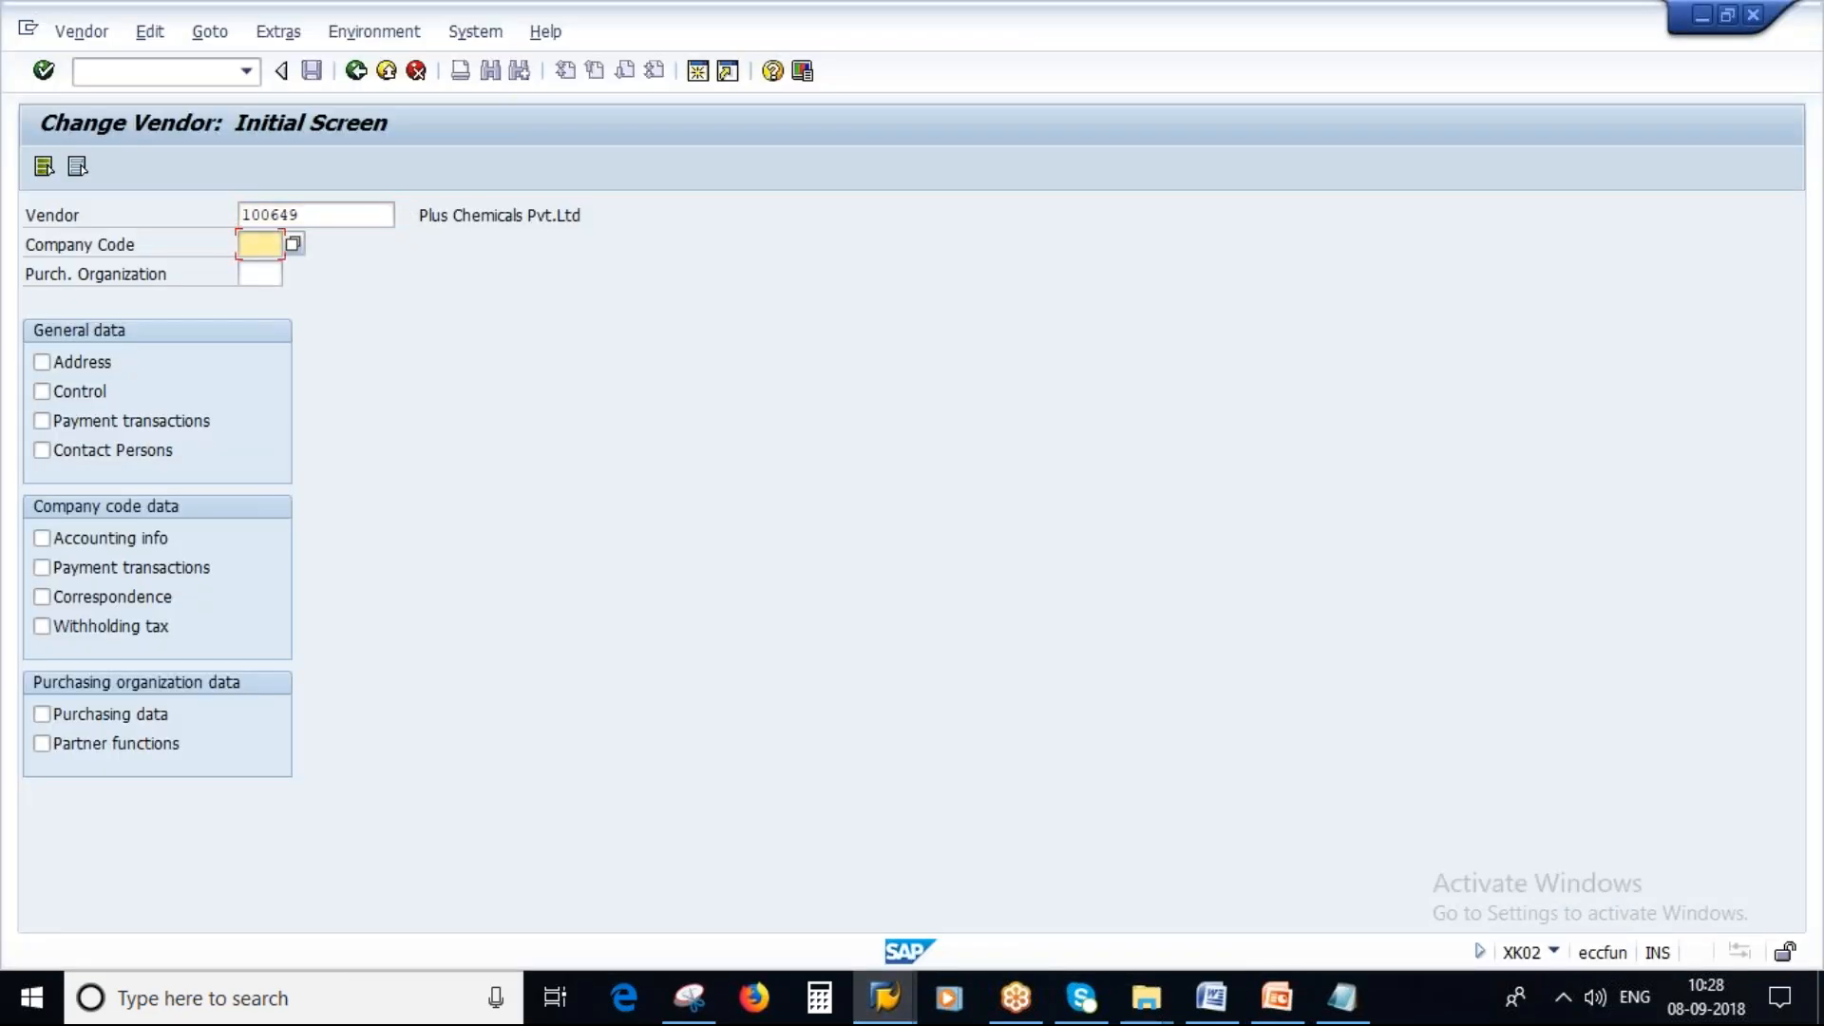
click(265, 273)
click(266, 275)
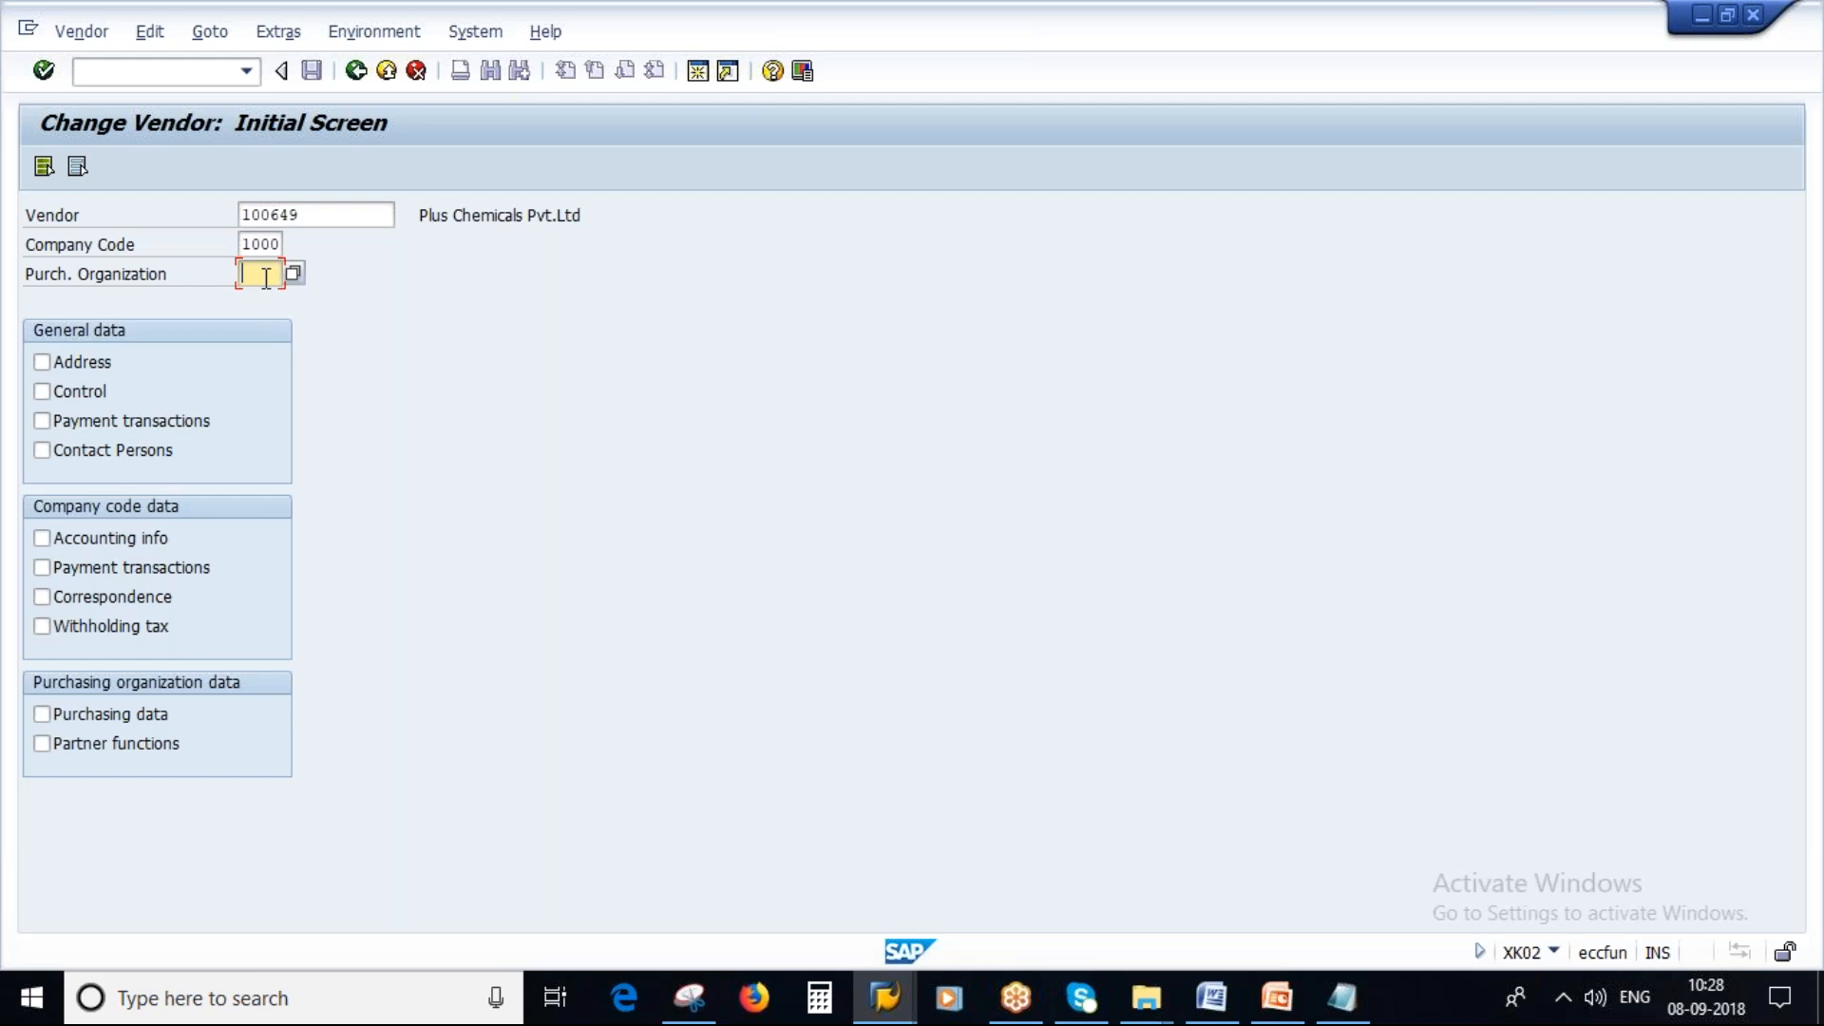
text(2000)
Clear the vendor and search vendors for purchasing organization 2000 without a hit limit.
drag(316, 217, 147, 277)
key(BackSpace)
click(254, 274)
click(318, 218)
click(406, 219)
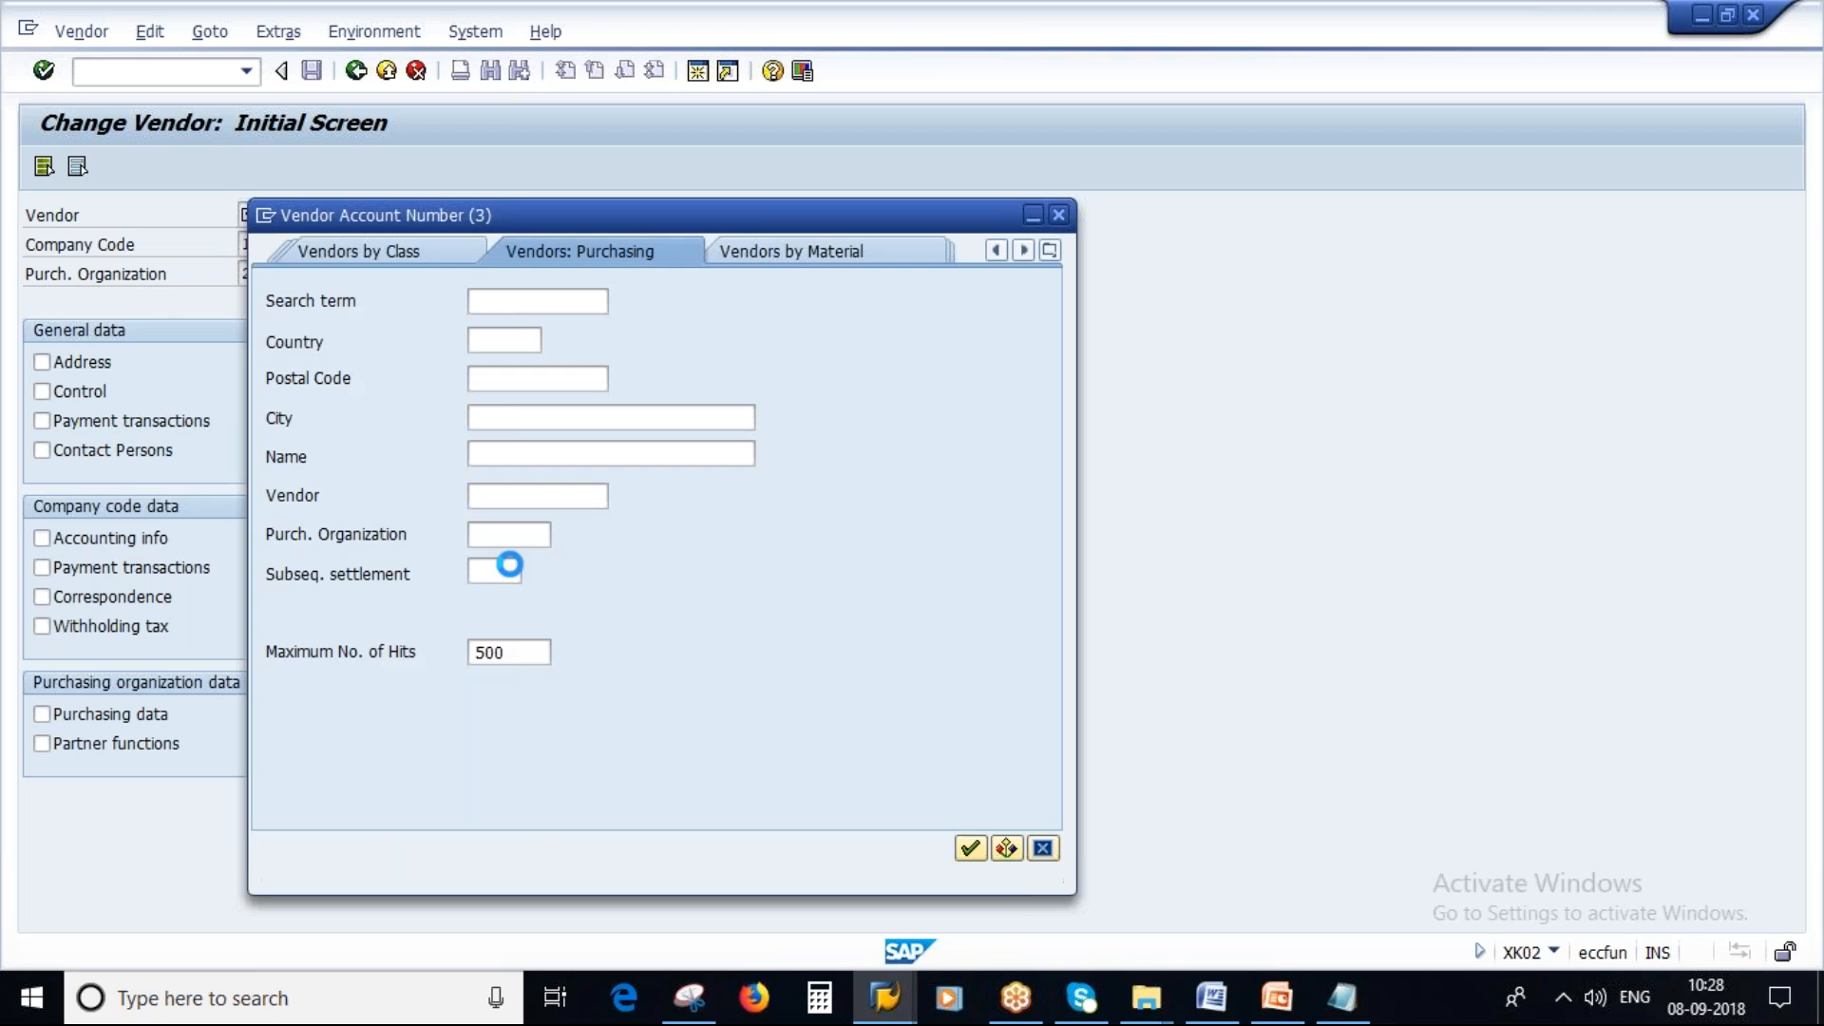
click(509, 535)
text(2000)
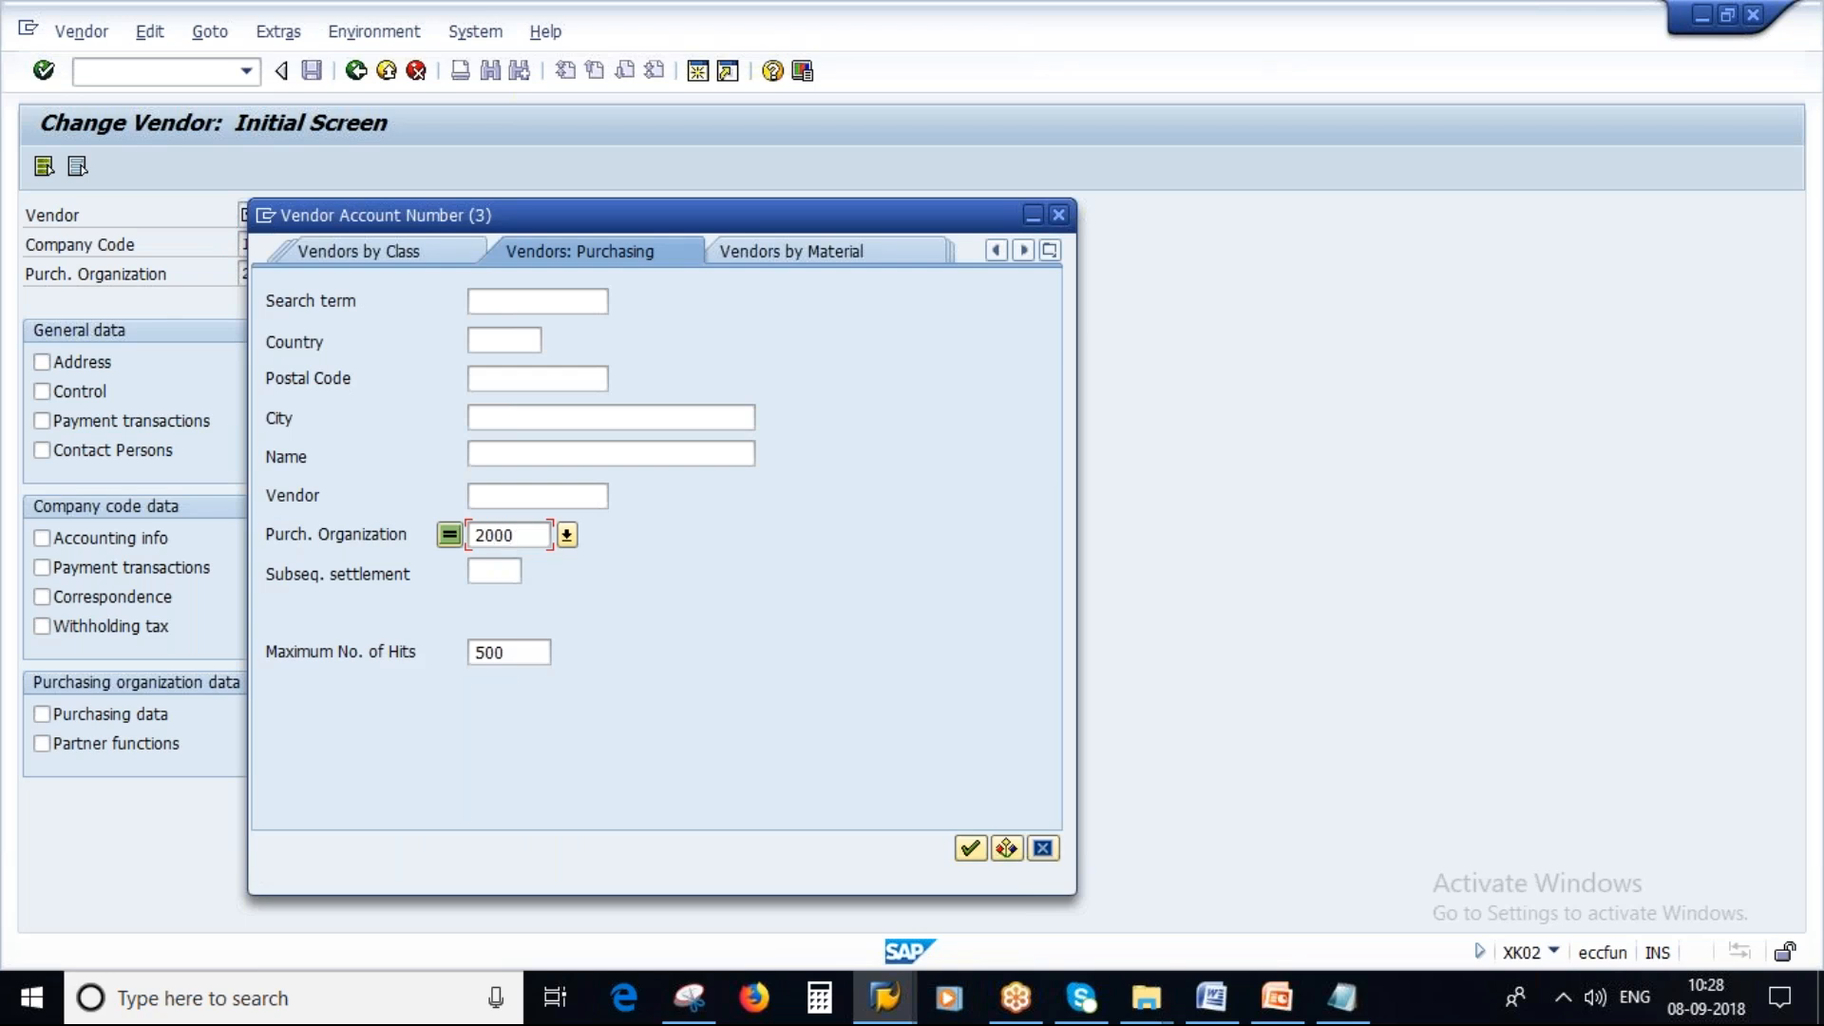
double_click(525, 661)
key(Delete)
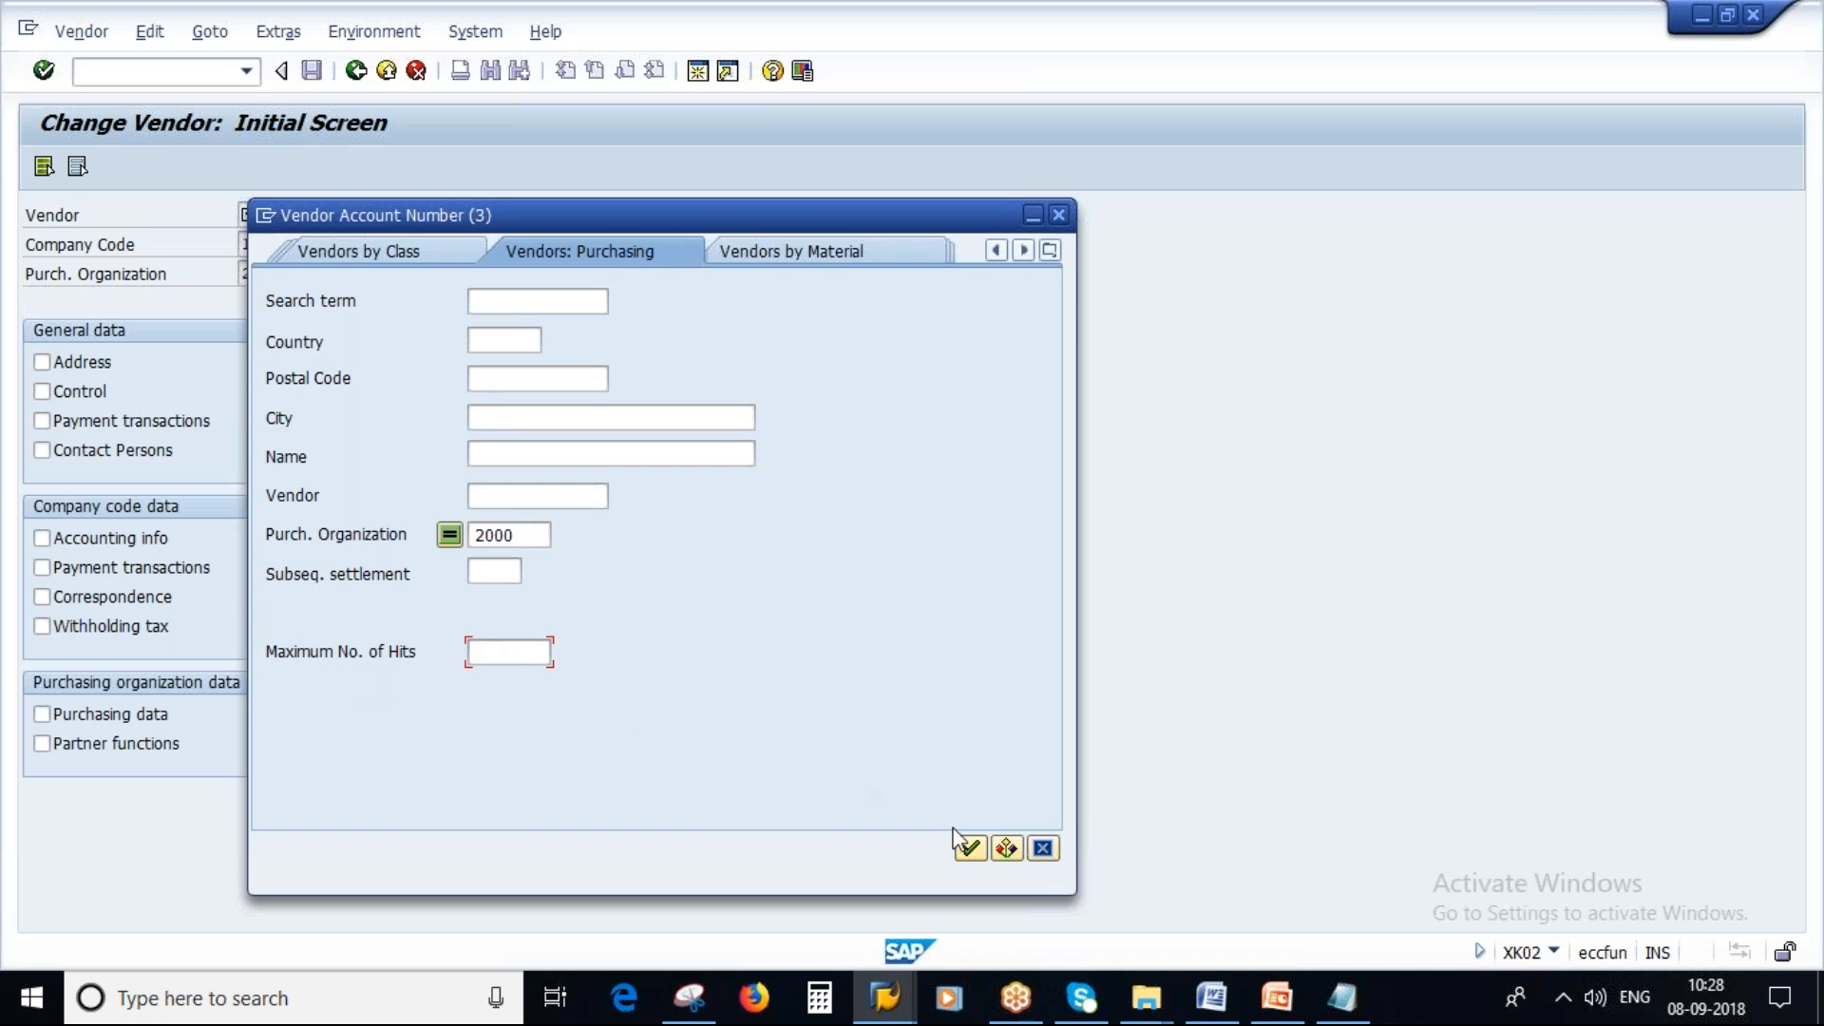
click(969, 847)
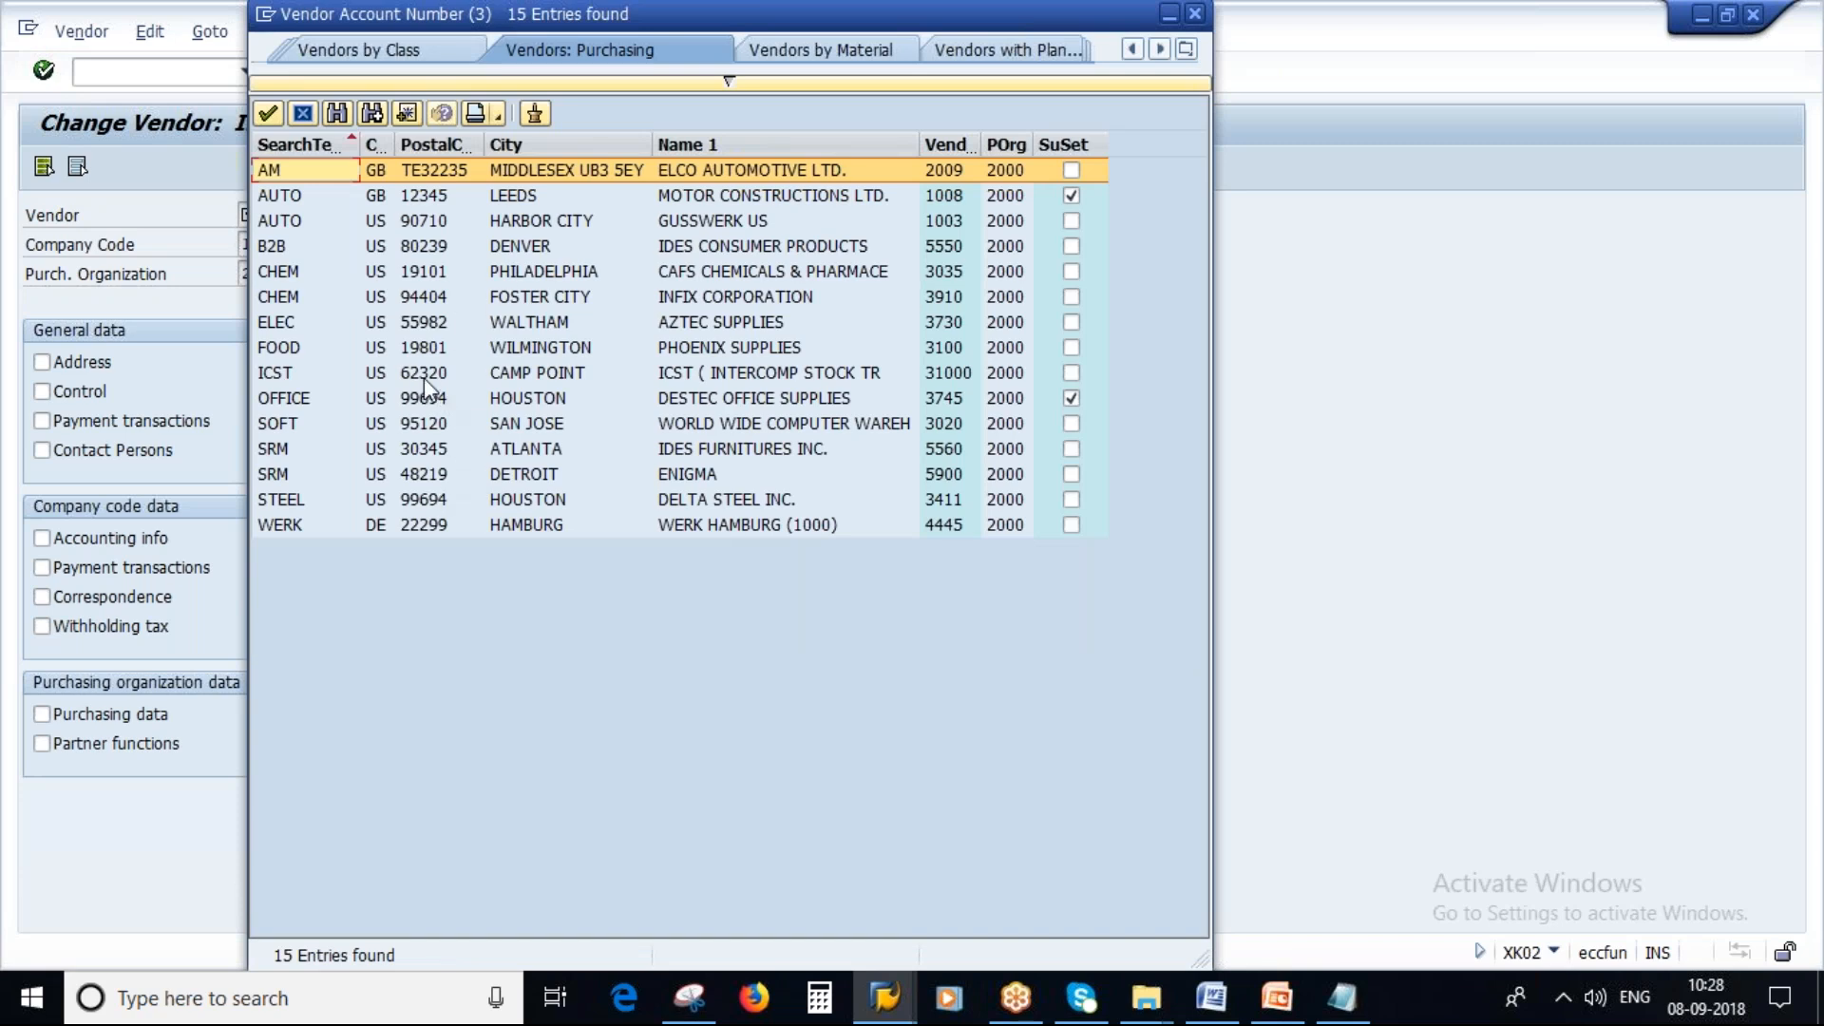
Rerun the vendor search for purchasing organization 2000 and pick the WERK HAMBURG (1000) vendor.
click(428, 525)
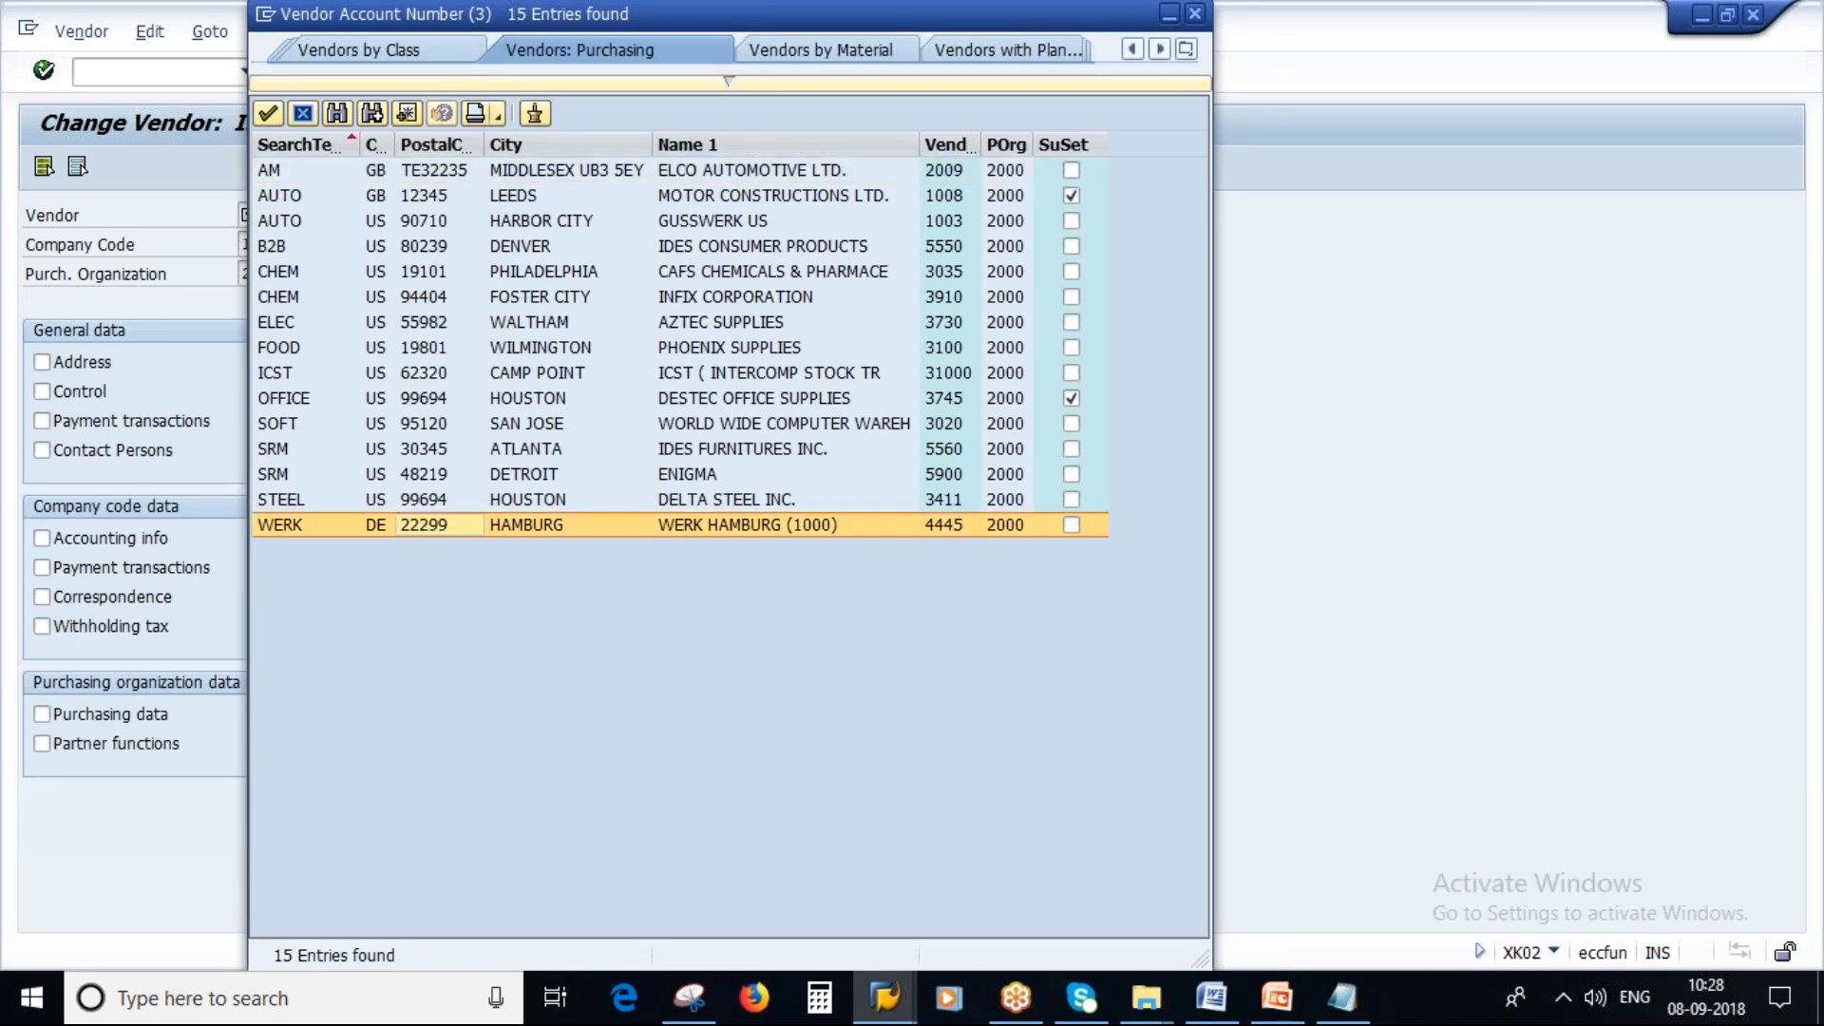
double_click(430, 528)
click(405, 214)
click(494, 534)
text(2000)
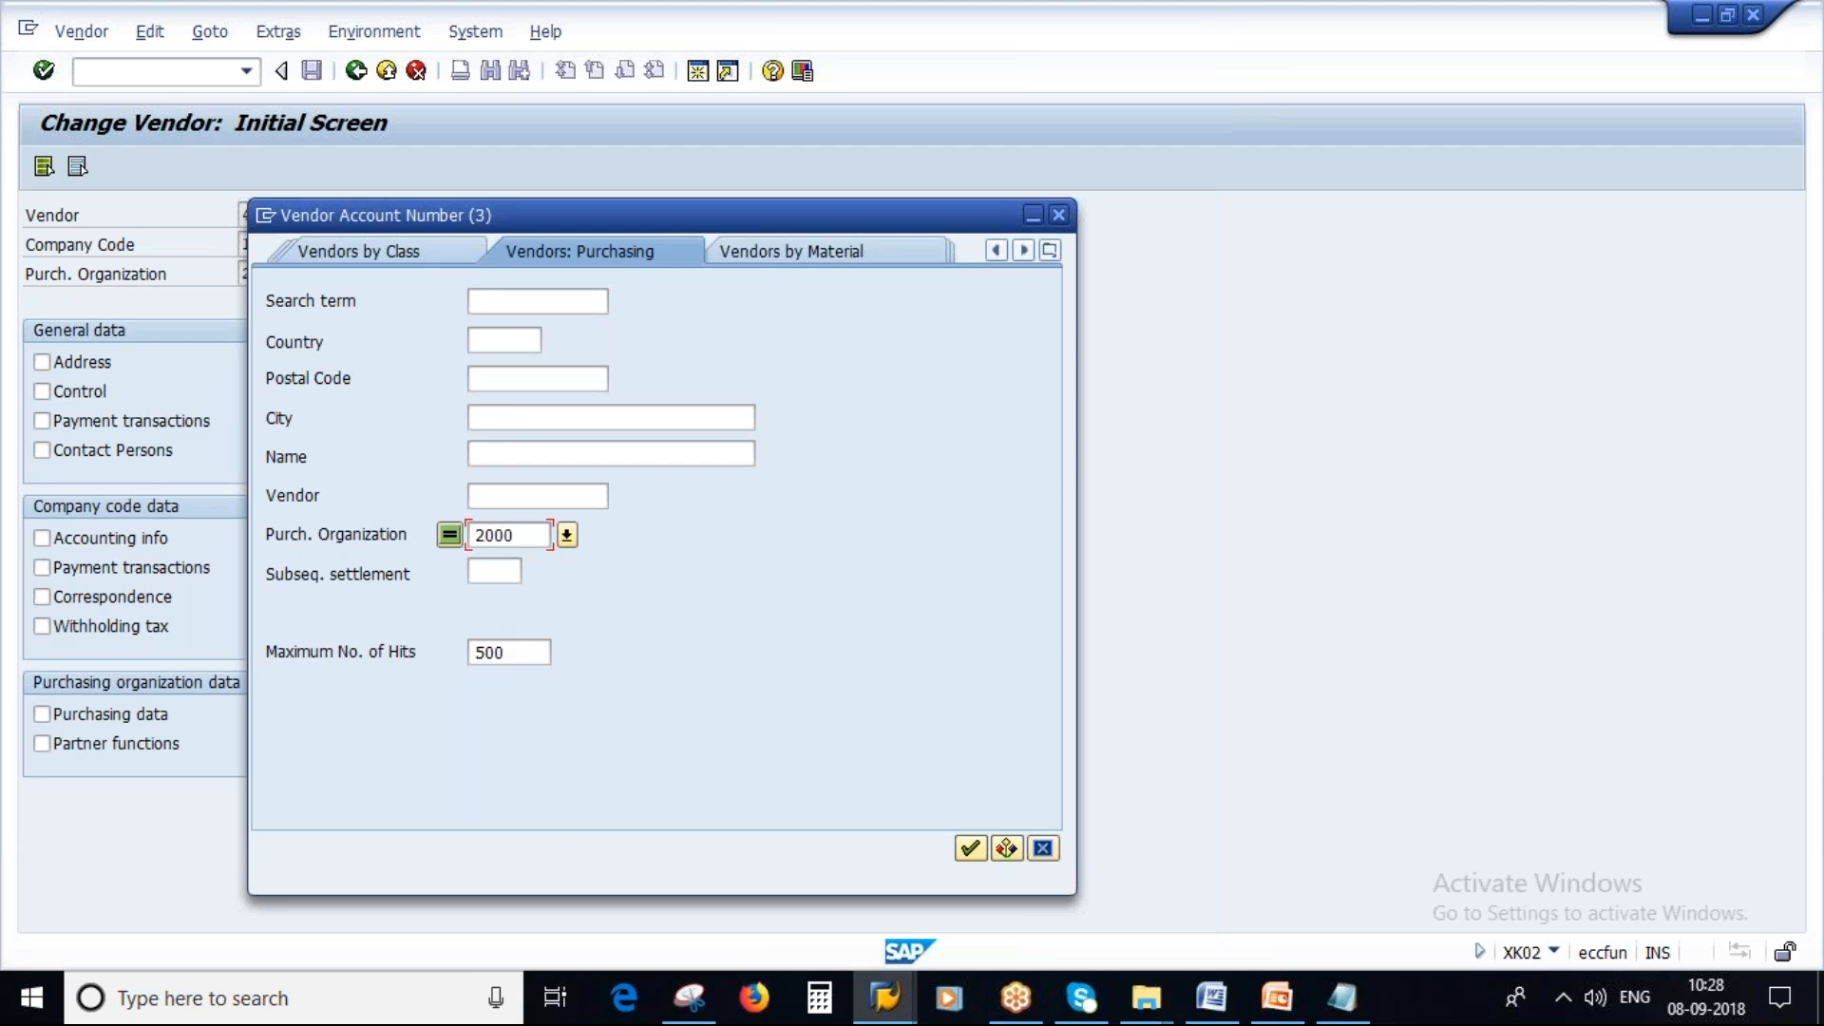
click(970, 847)
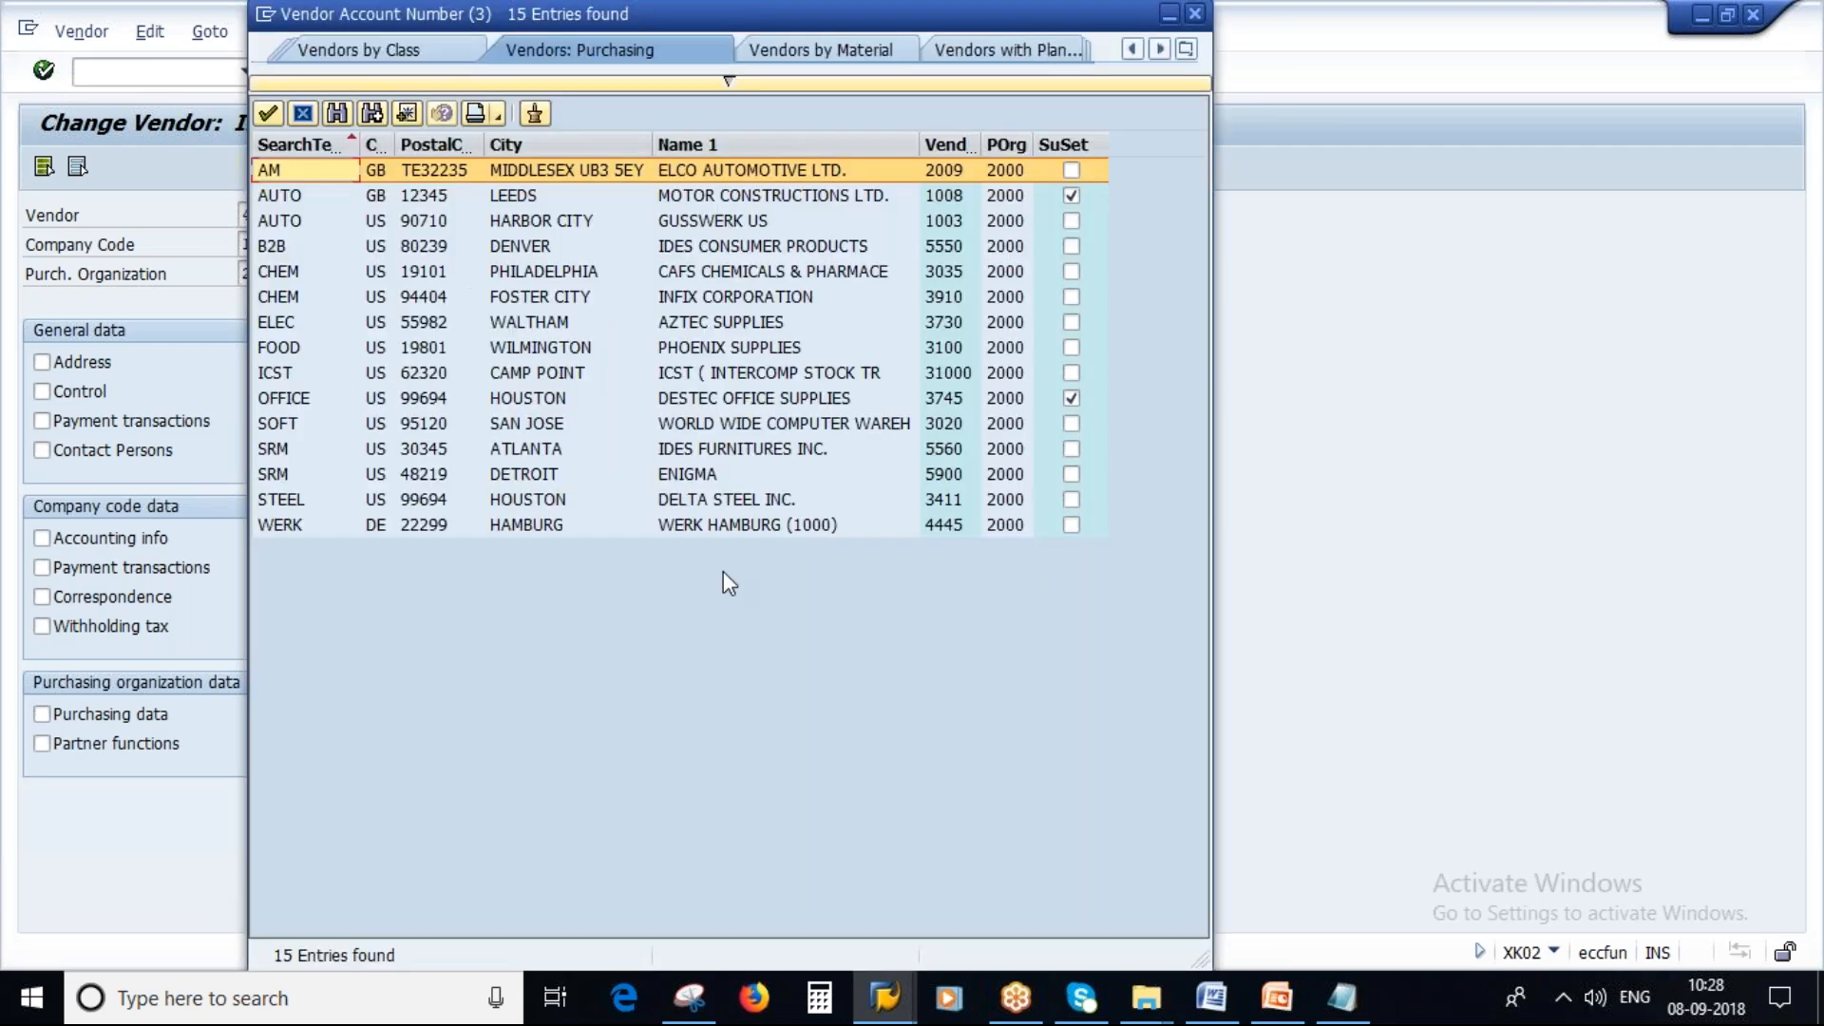
click(942, 528)
double_click(843, 529)
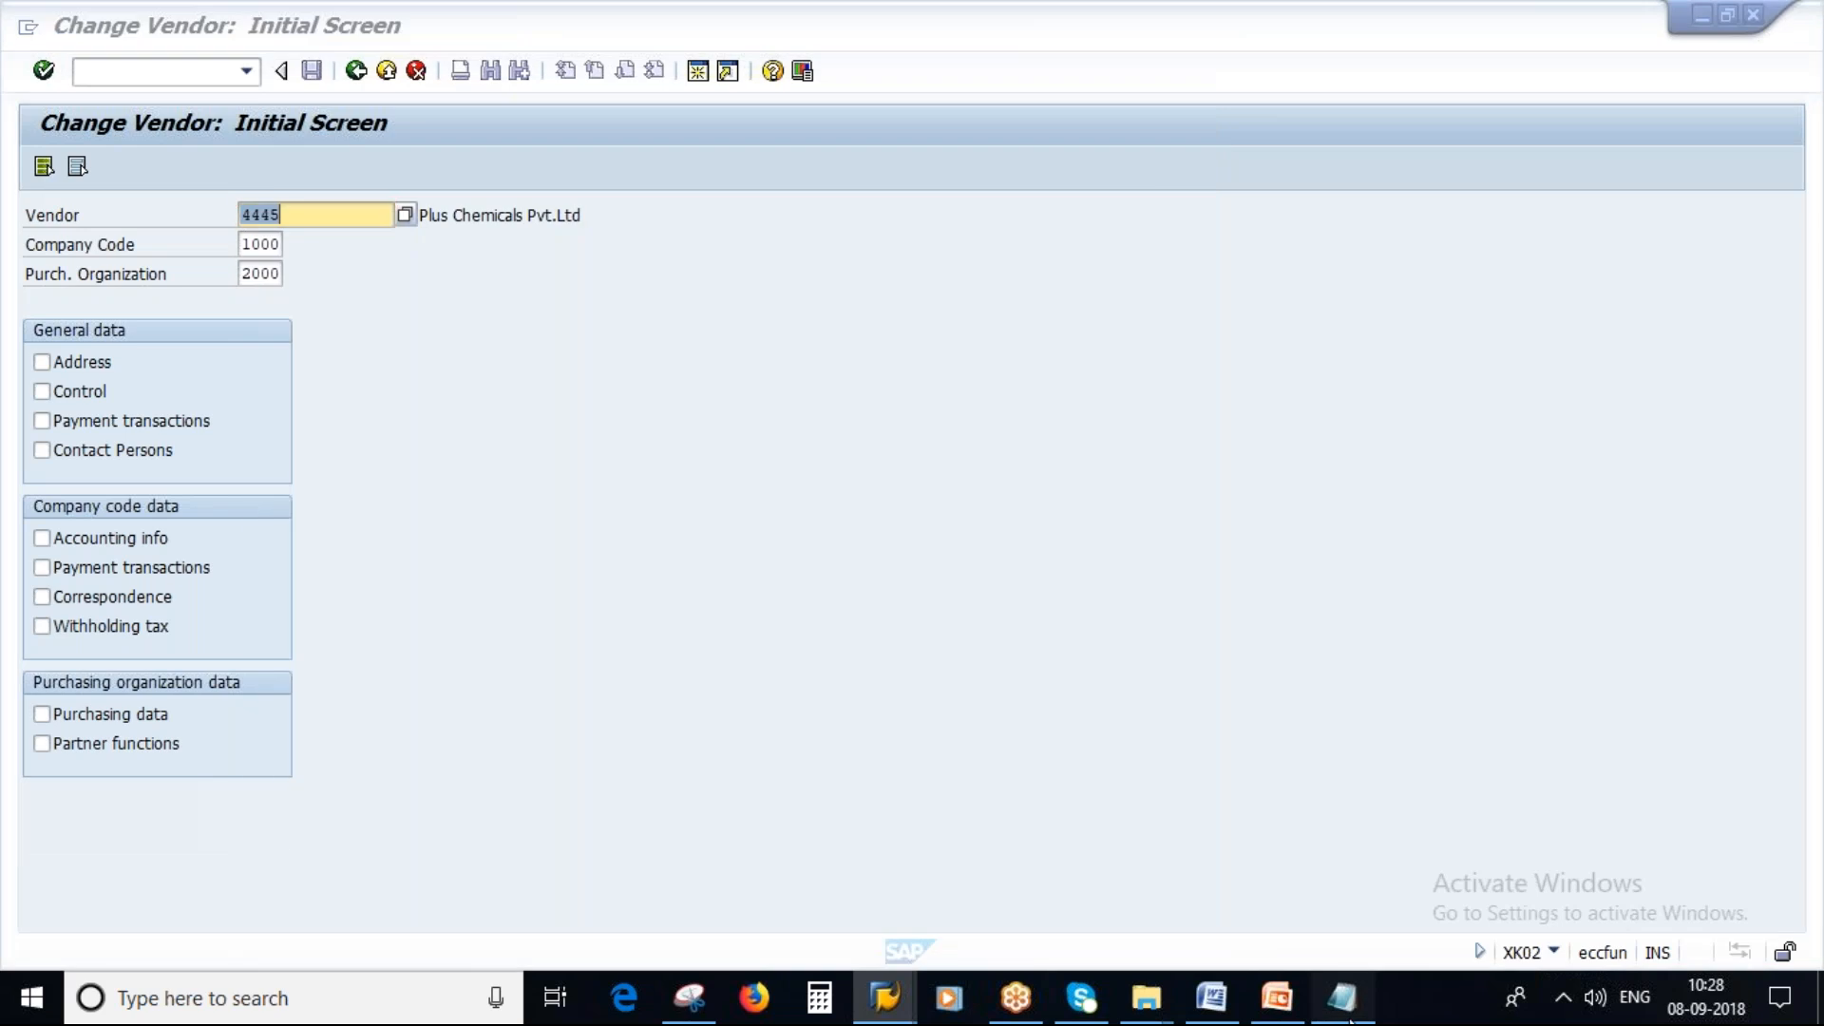
Replace the vendor number in the notes with the selected vendor's number.
key(alt+Tab)
double_click(307, 710)
text(4445 - Z9)
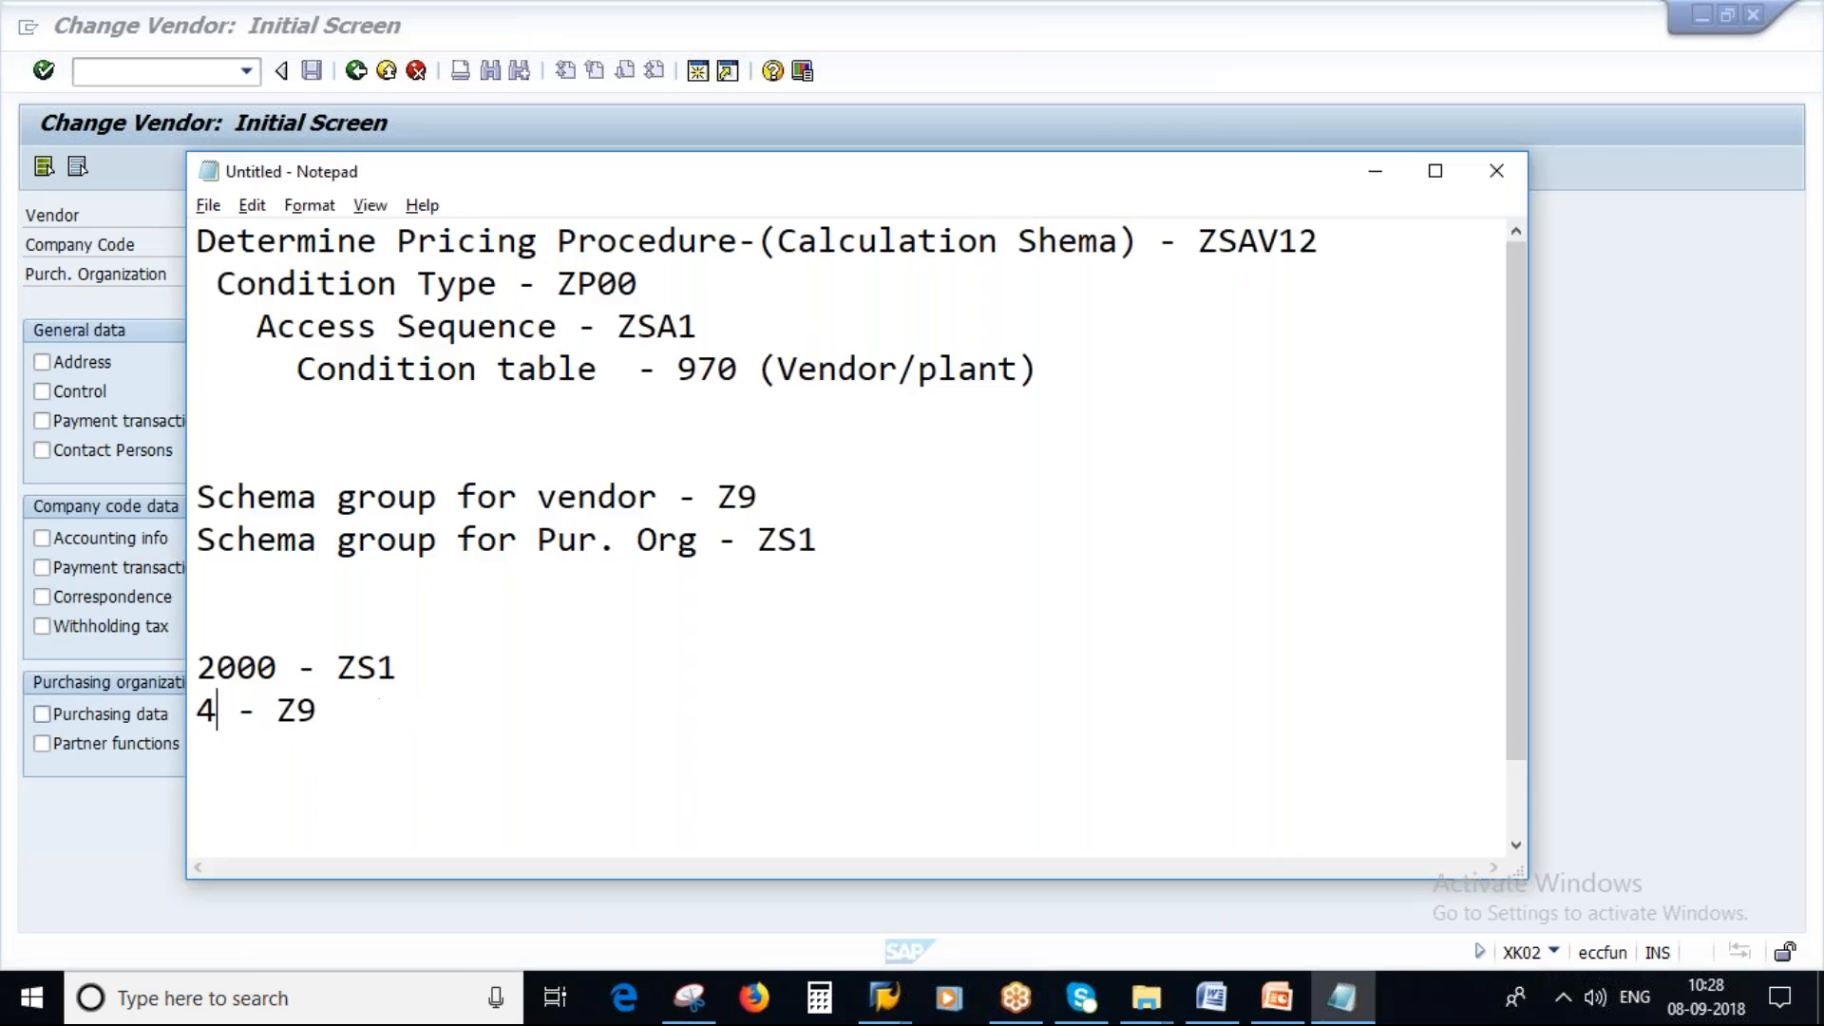
Open the vendor's purchasing data for purchasing organization 2000.
click(169, 715)
click(41, 714)
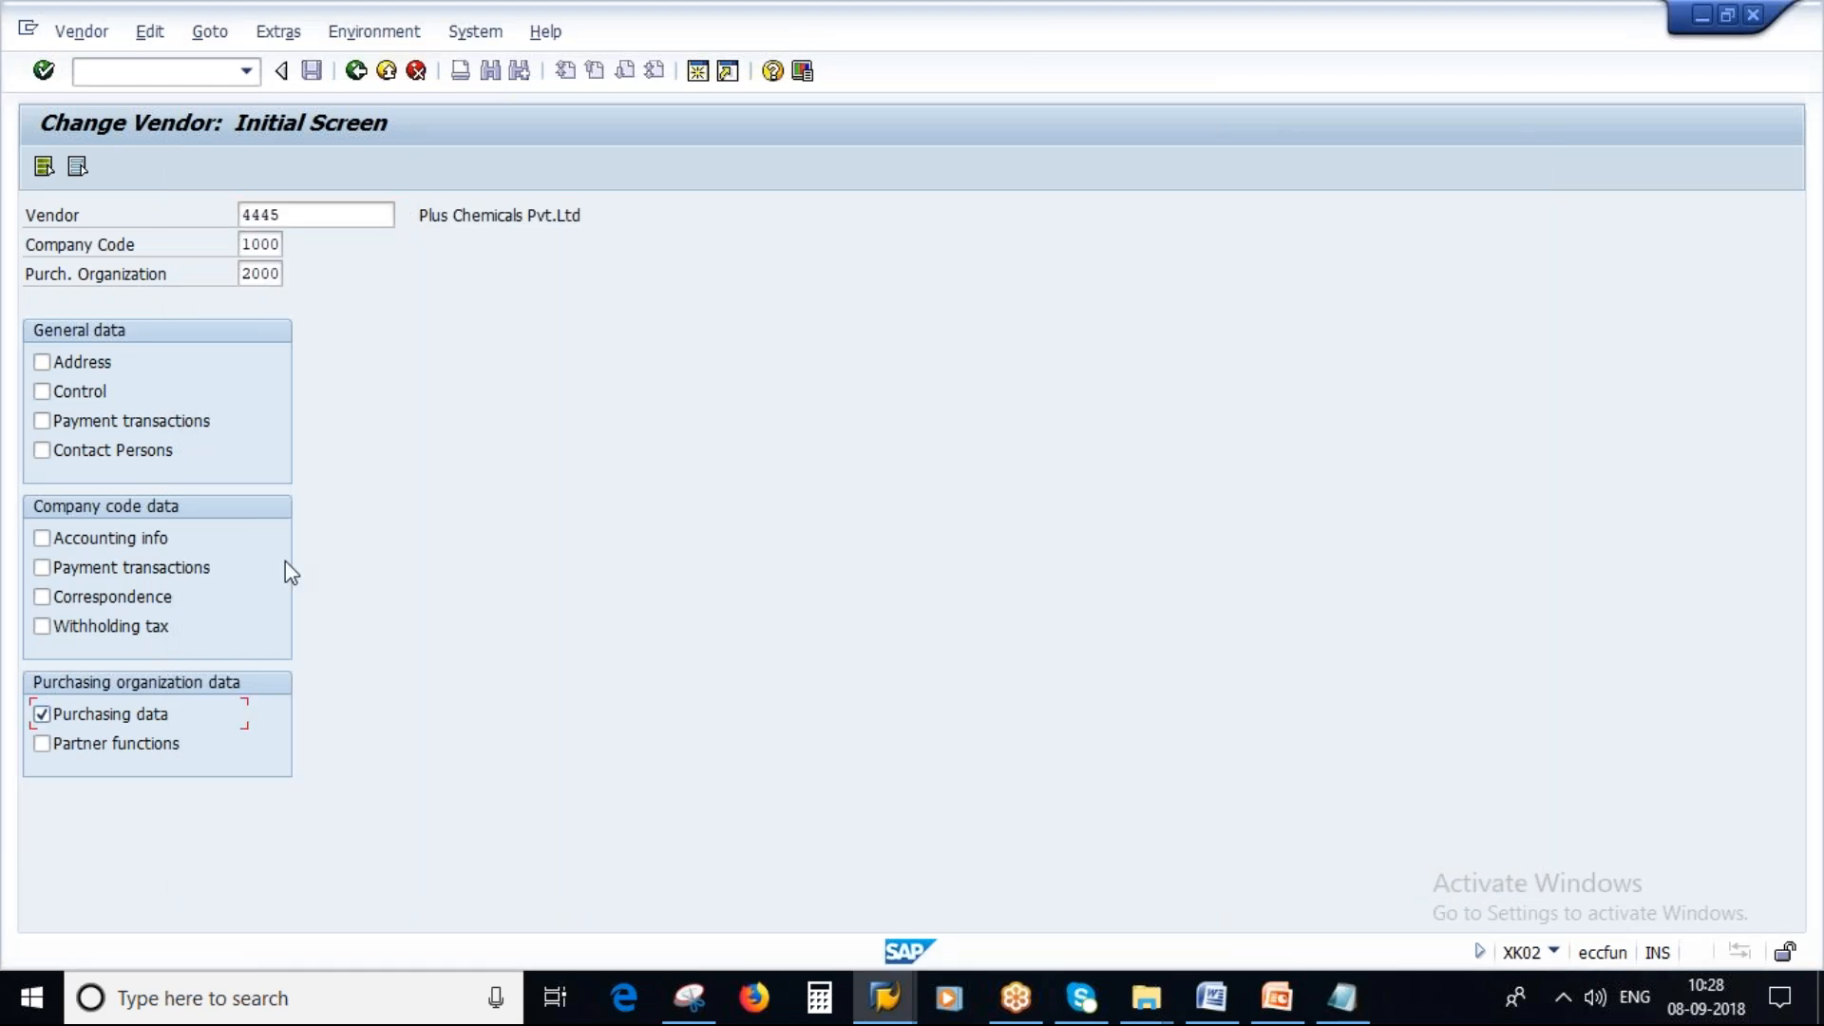
key(Return)
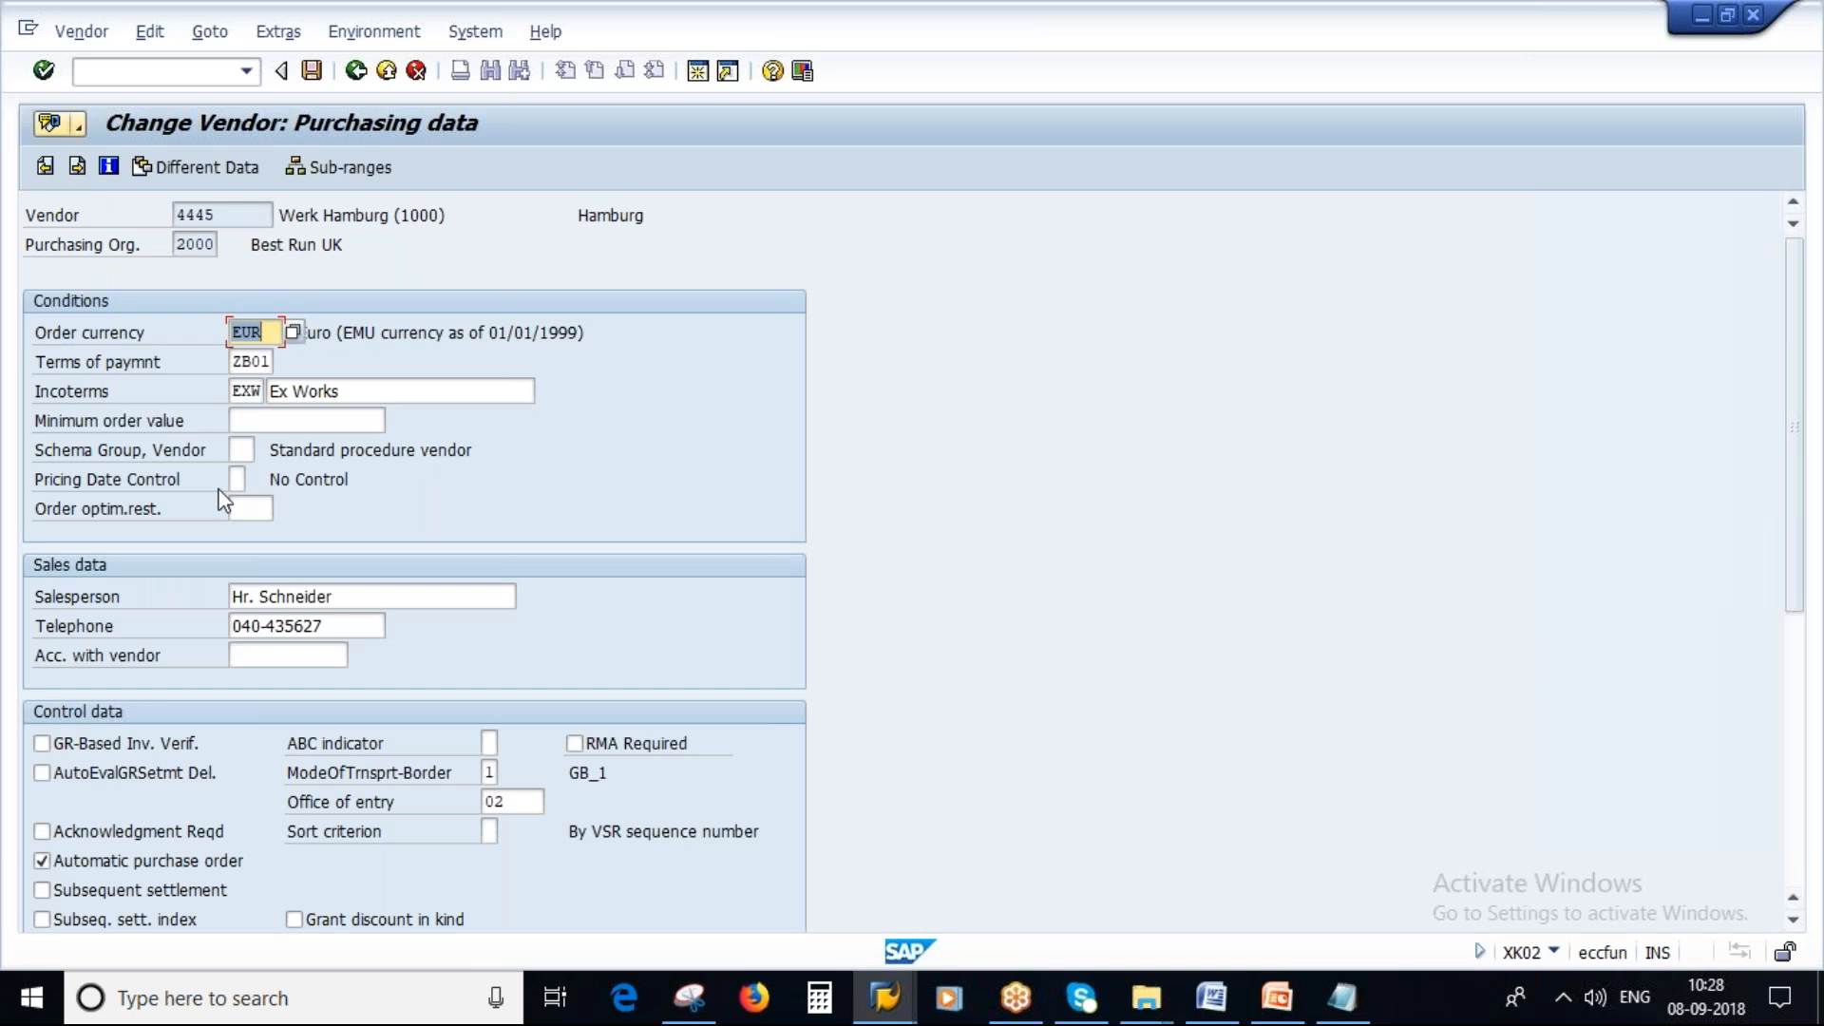
Set the vendor's schema group to Z9 (savan_new) from the value list.
click(240, 454)
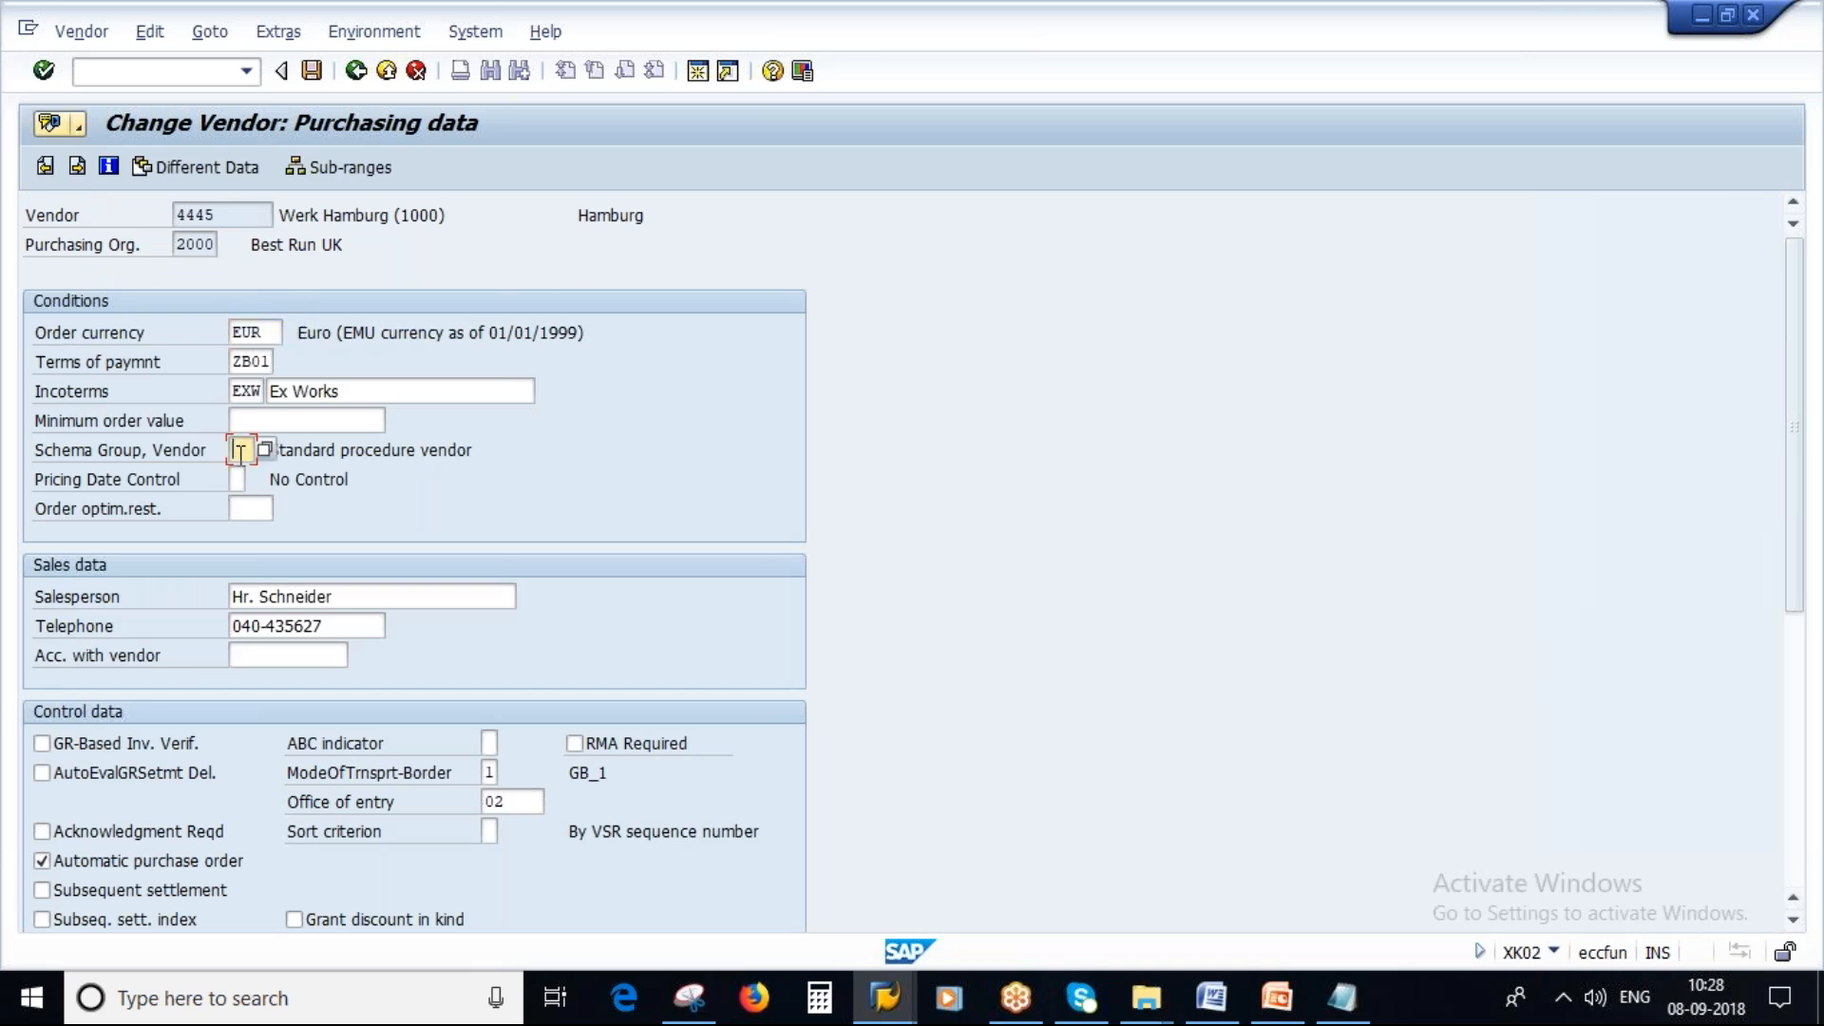
key(F4)
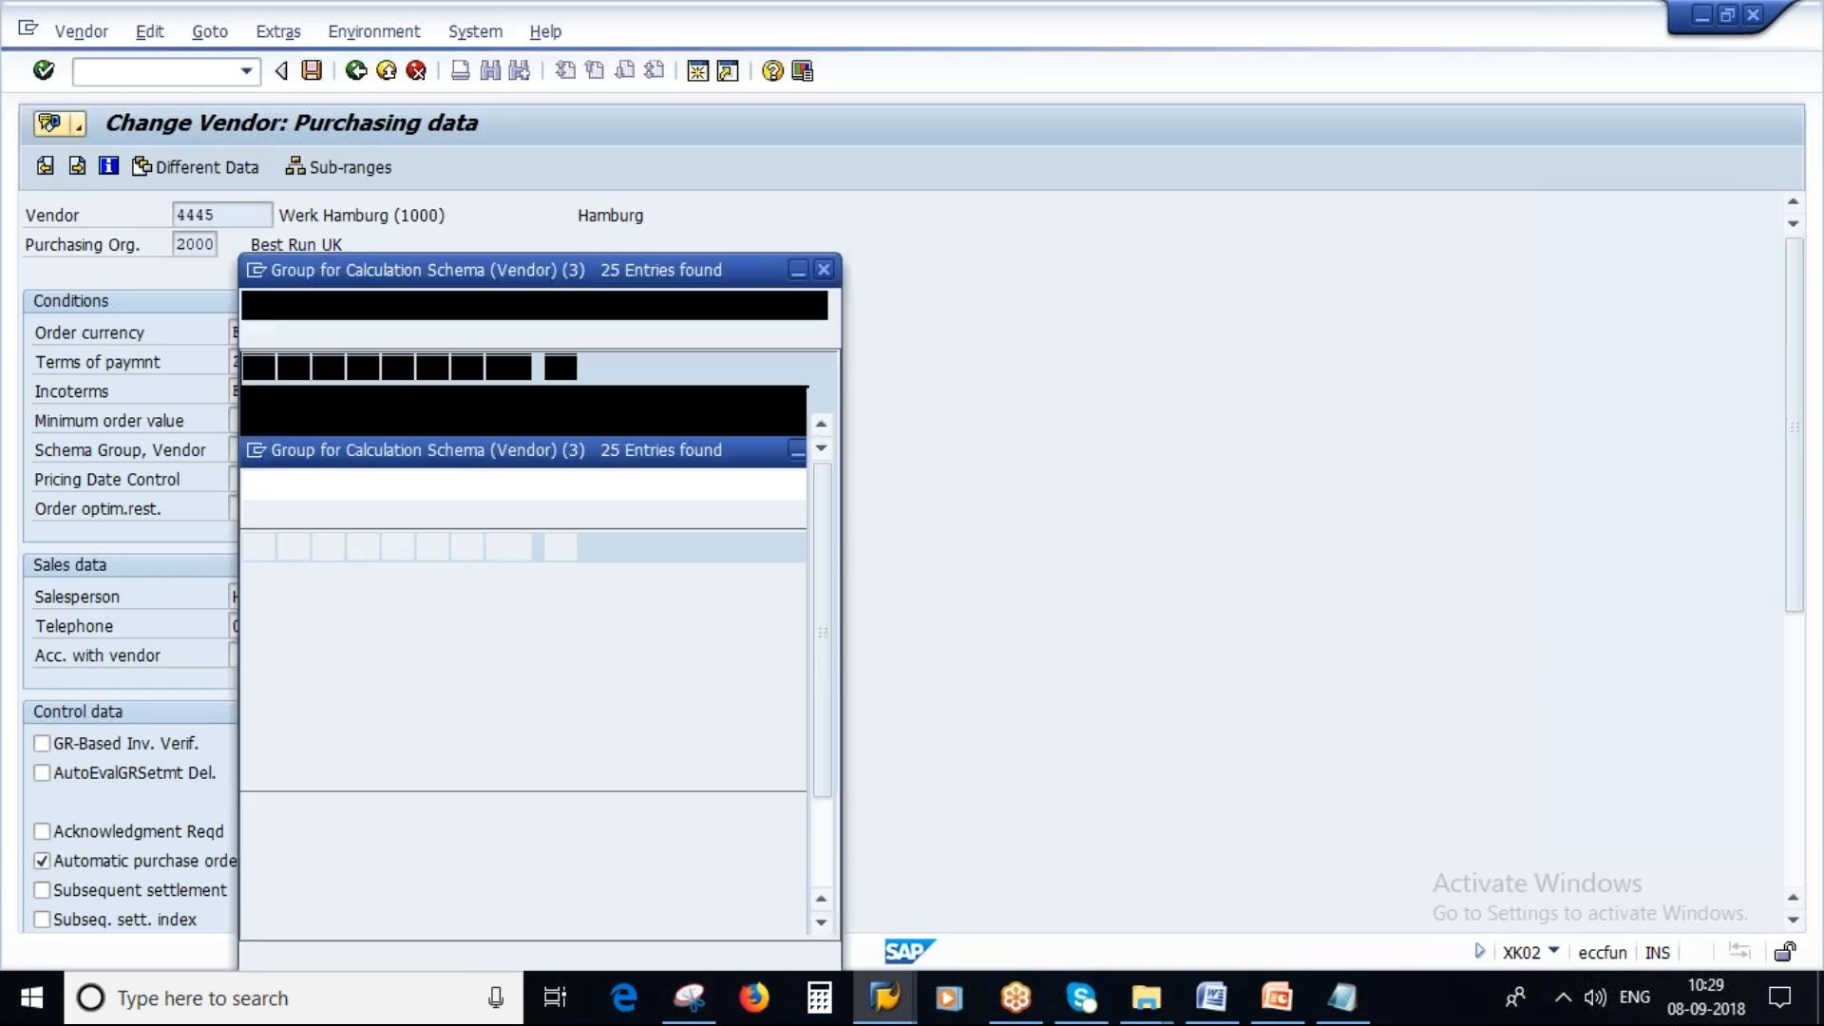
scroll(380, 722, down, 2)
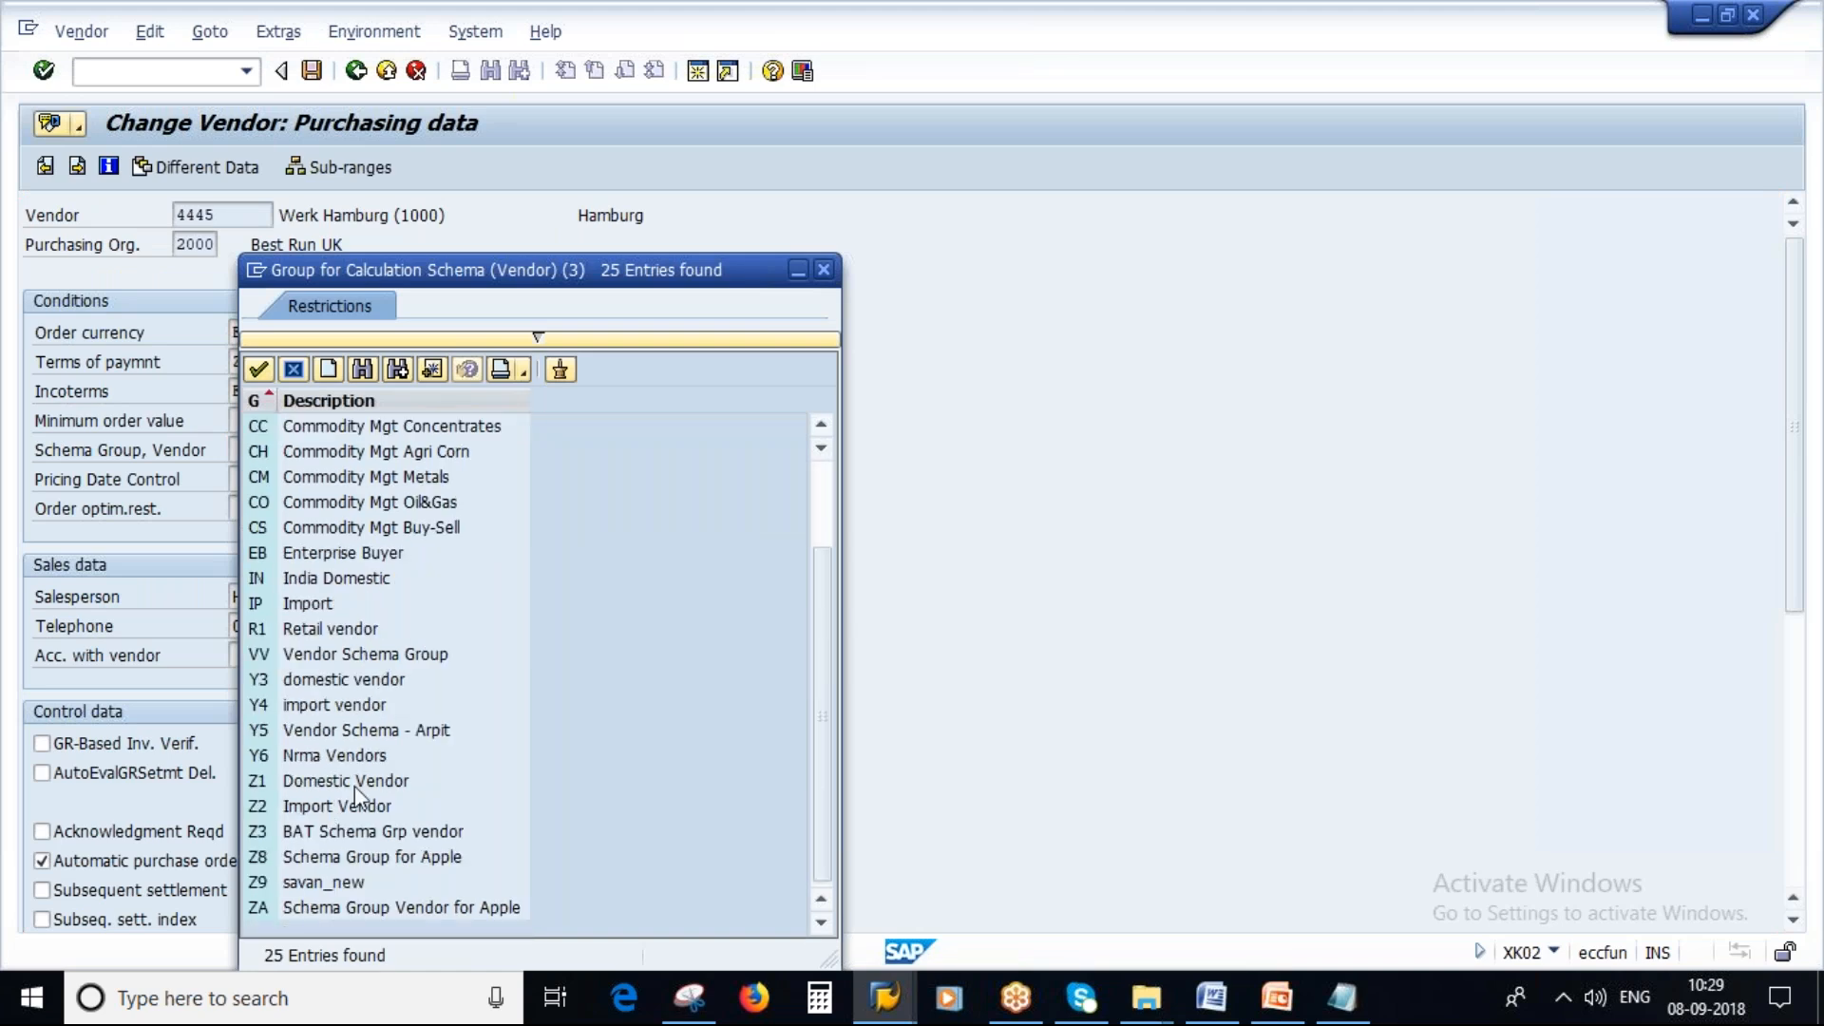
double_click(314, 883)
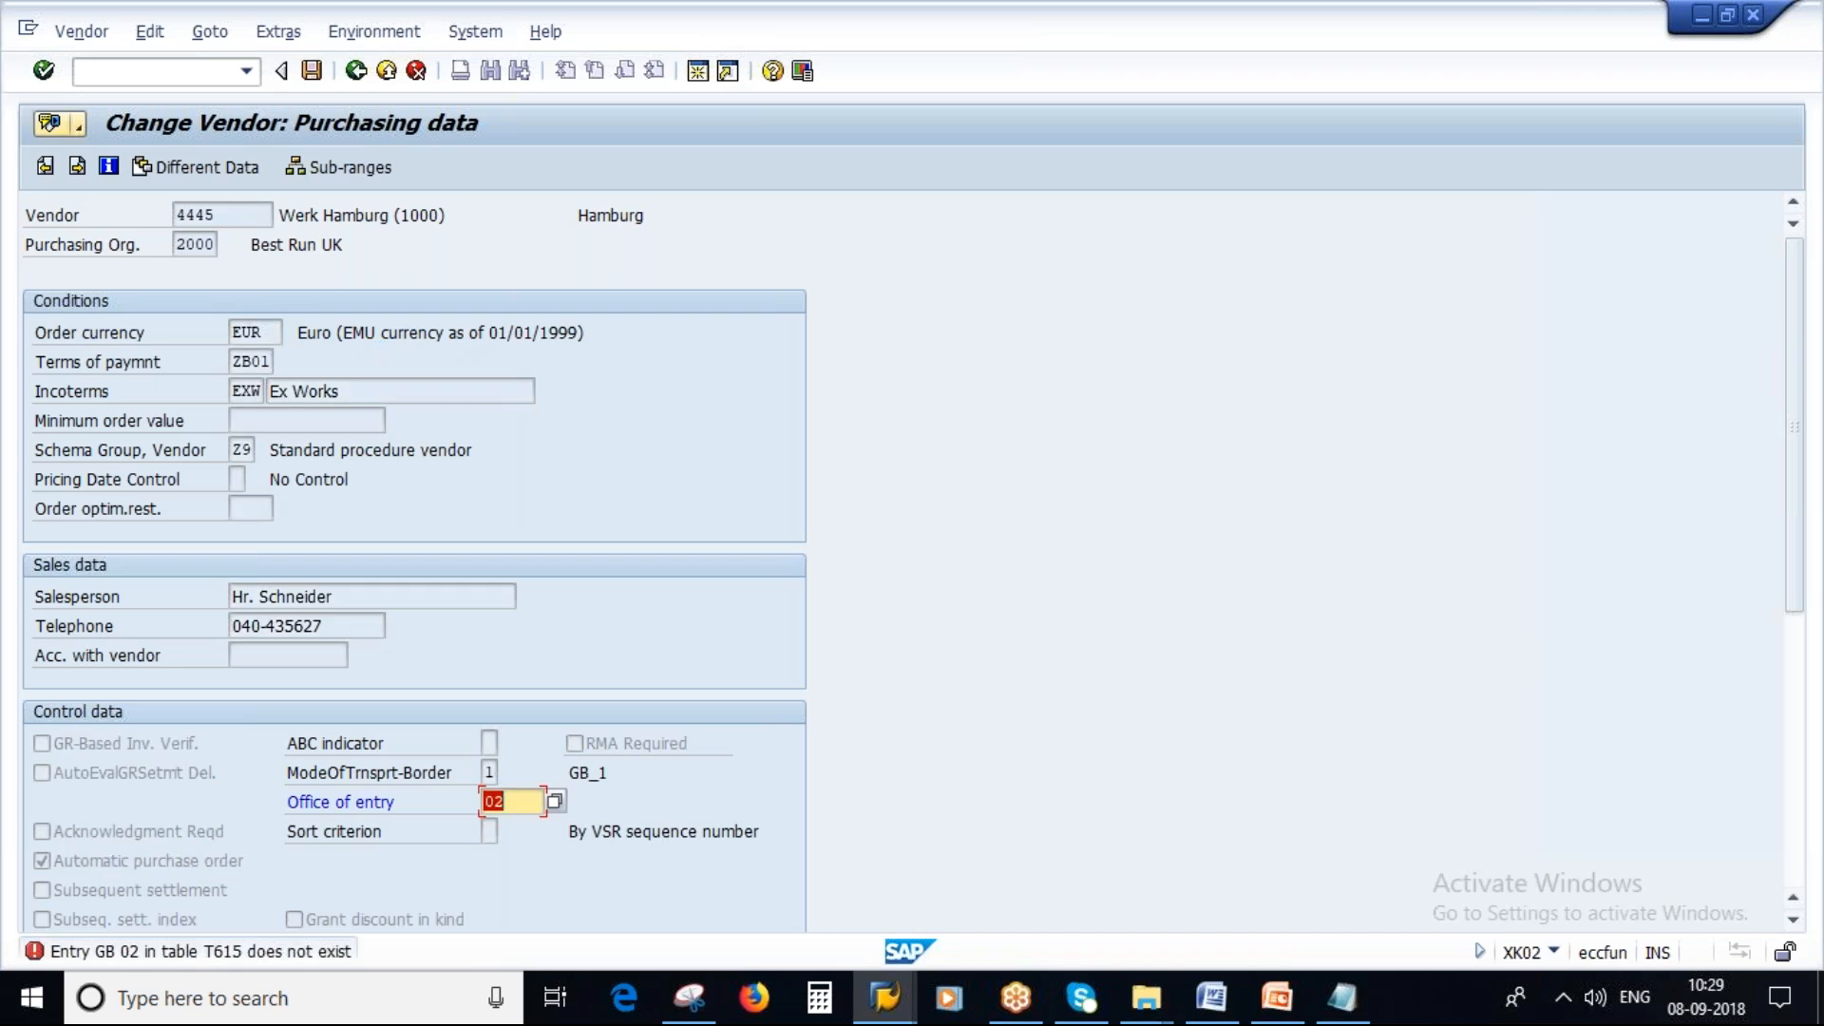
Finish editing and save the vendor's purchasing data.
key(Return)
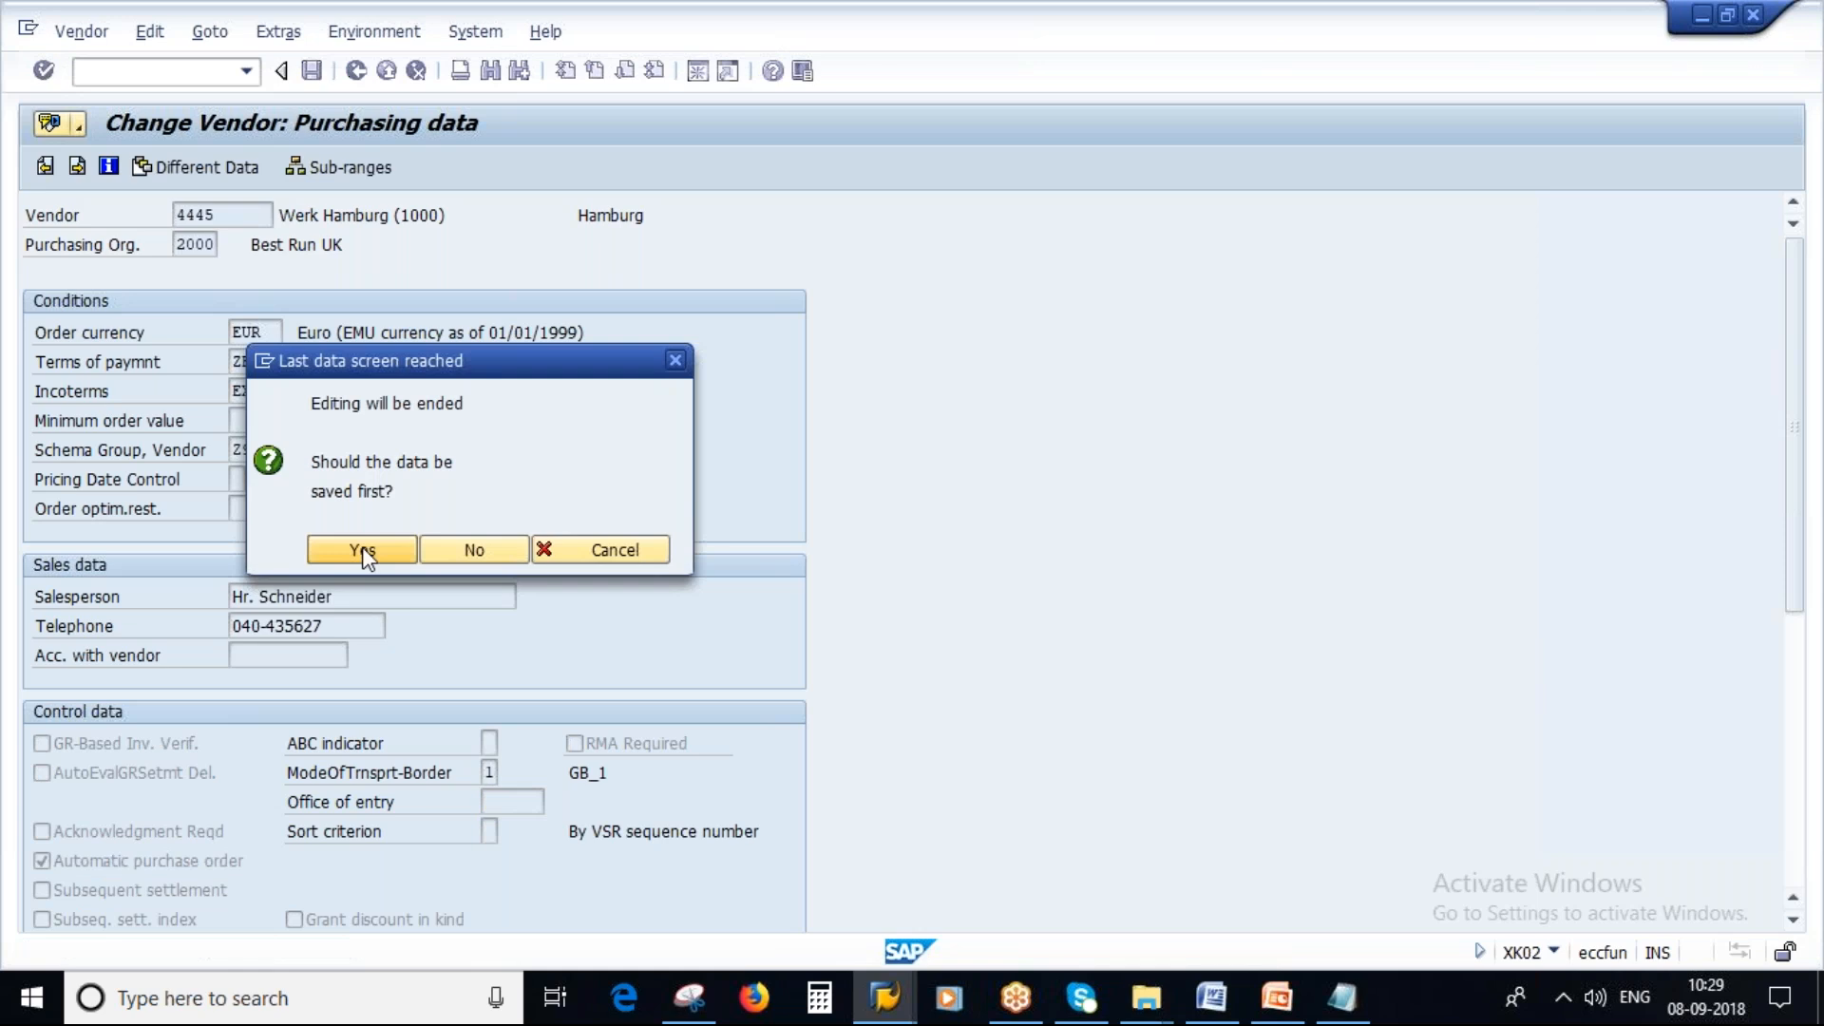
click(363, 551)
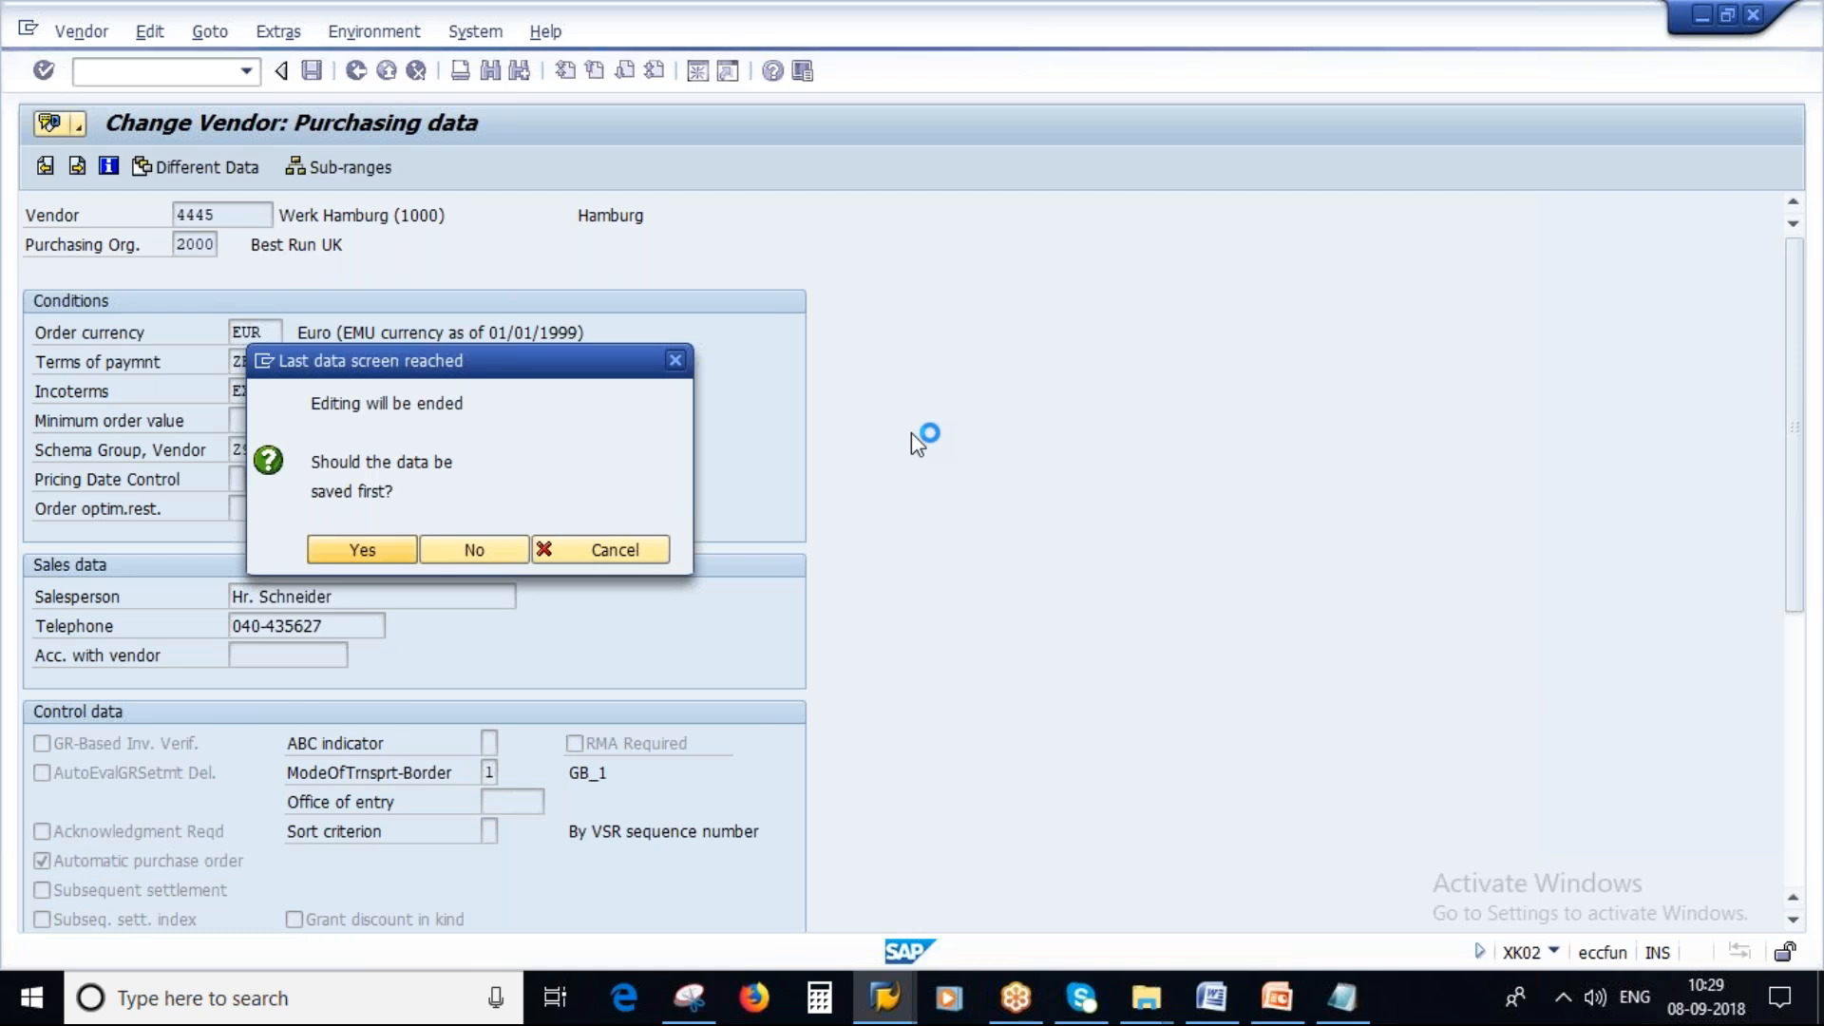
Open Determine Calculation Schema for Standard Purchase Orders under Define Schema Determination in the IMG.
click(1277, 1000)
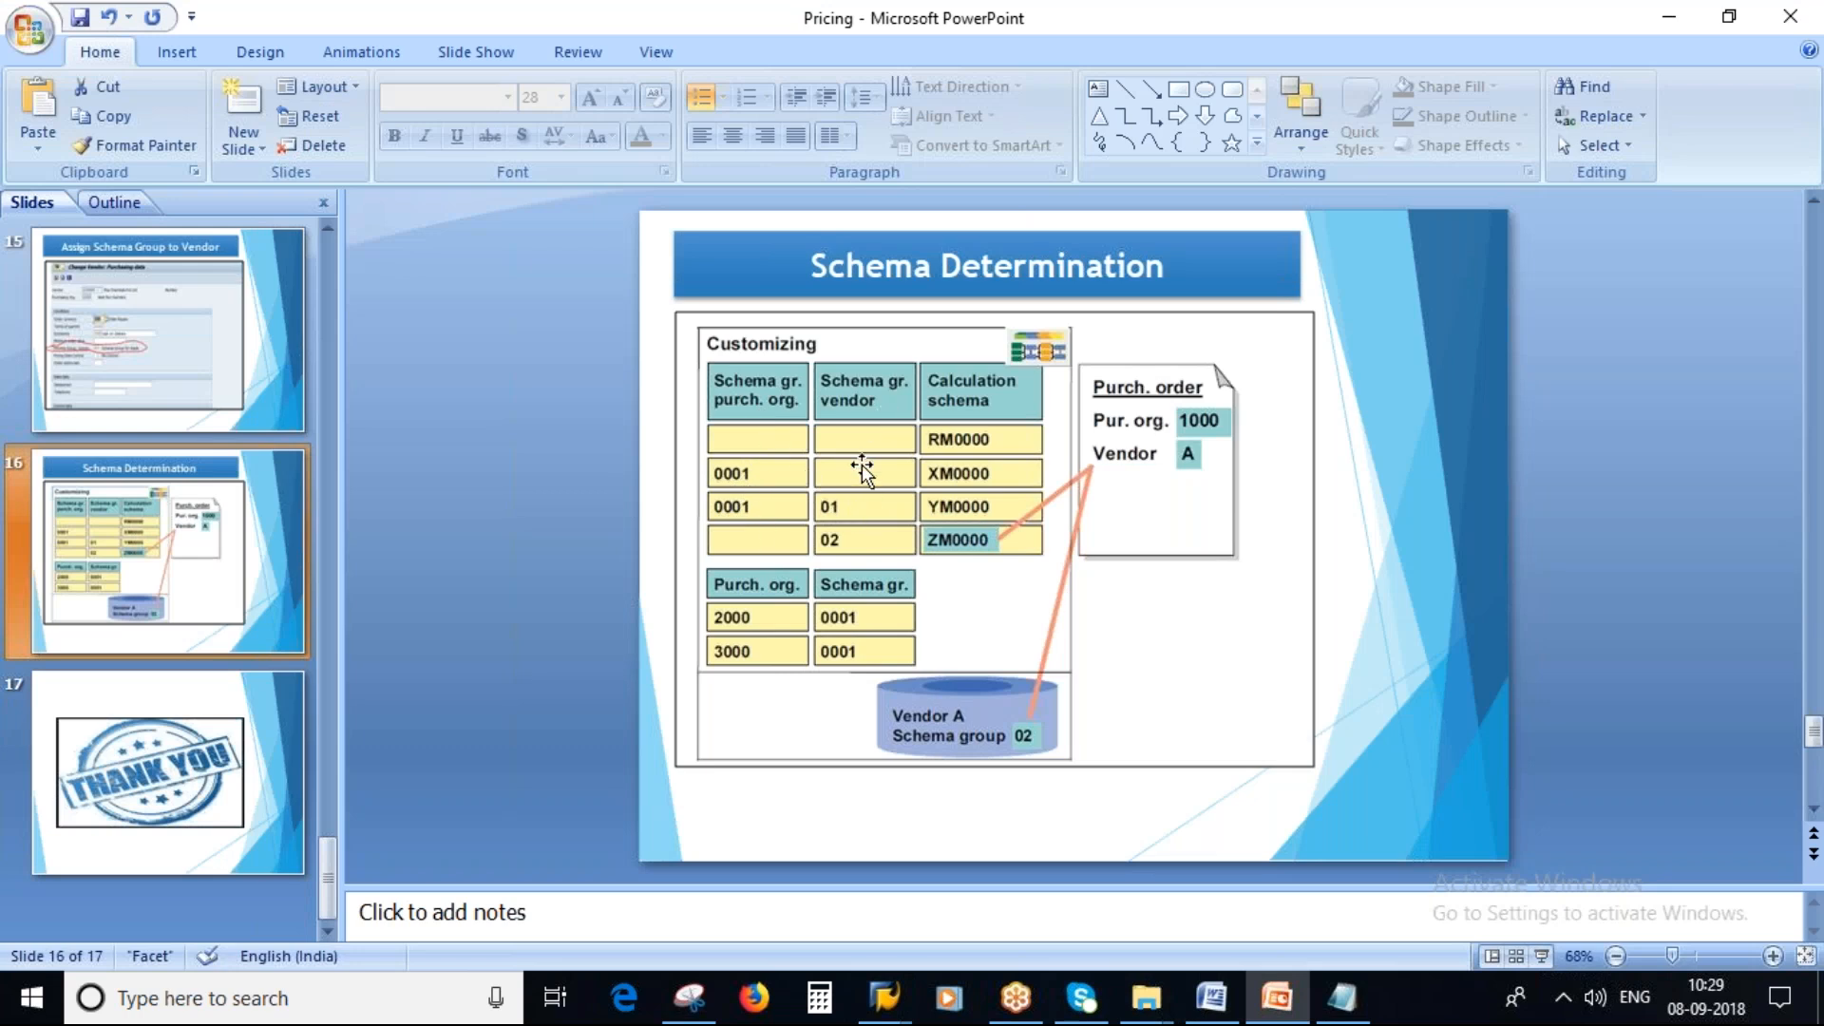
click(866, 1005)
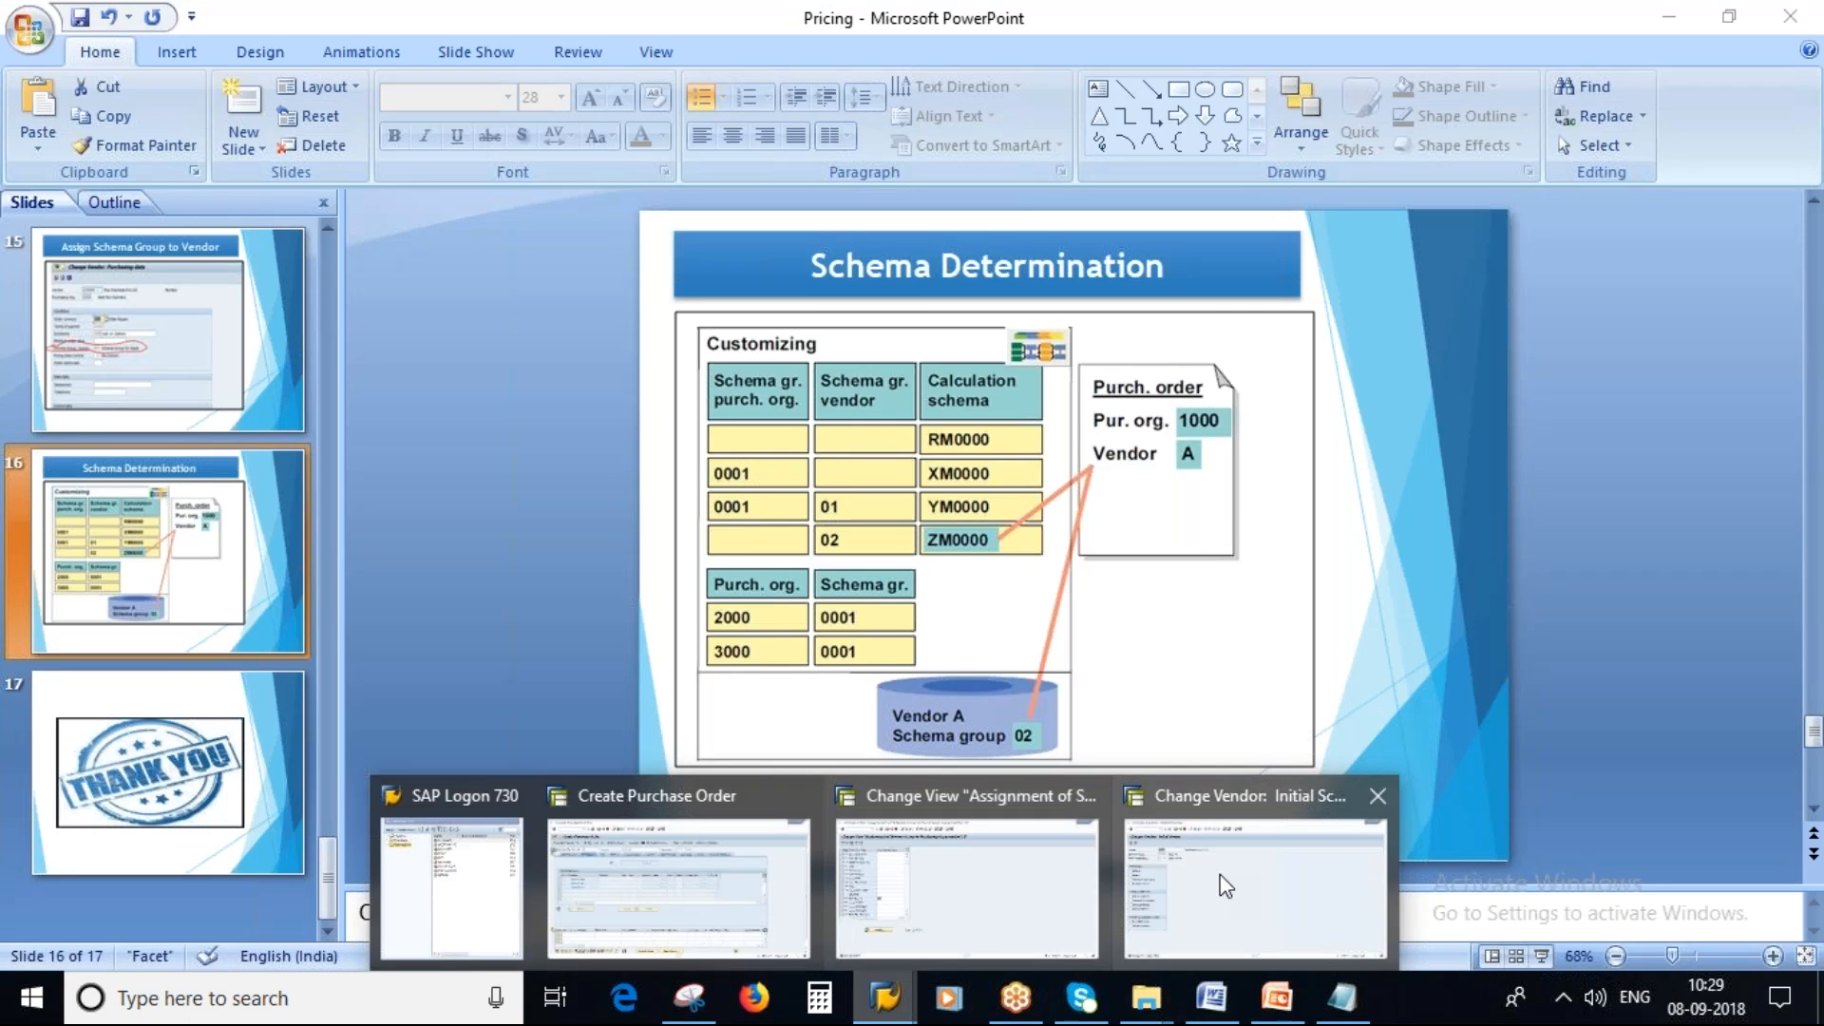
click(967, 888)
click(357, 76)
click(811, 864)
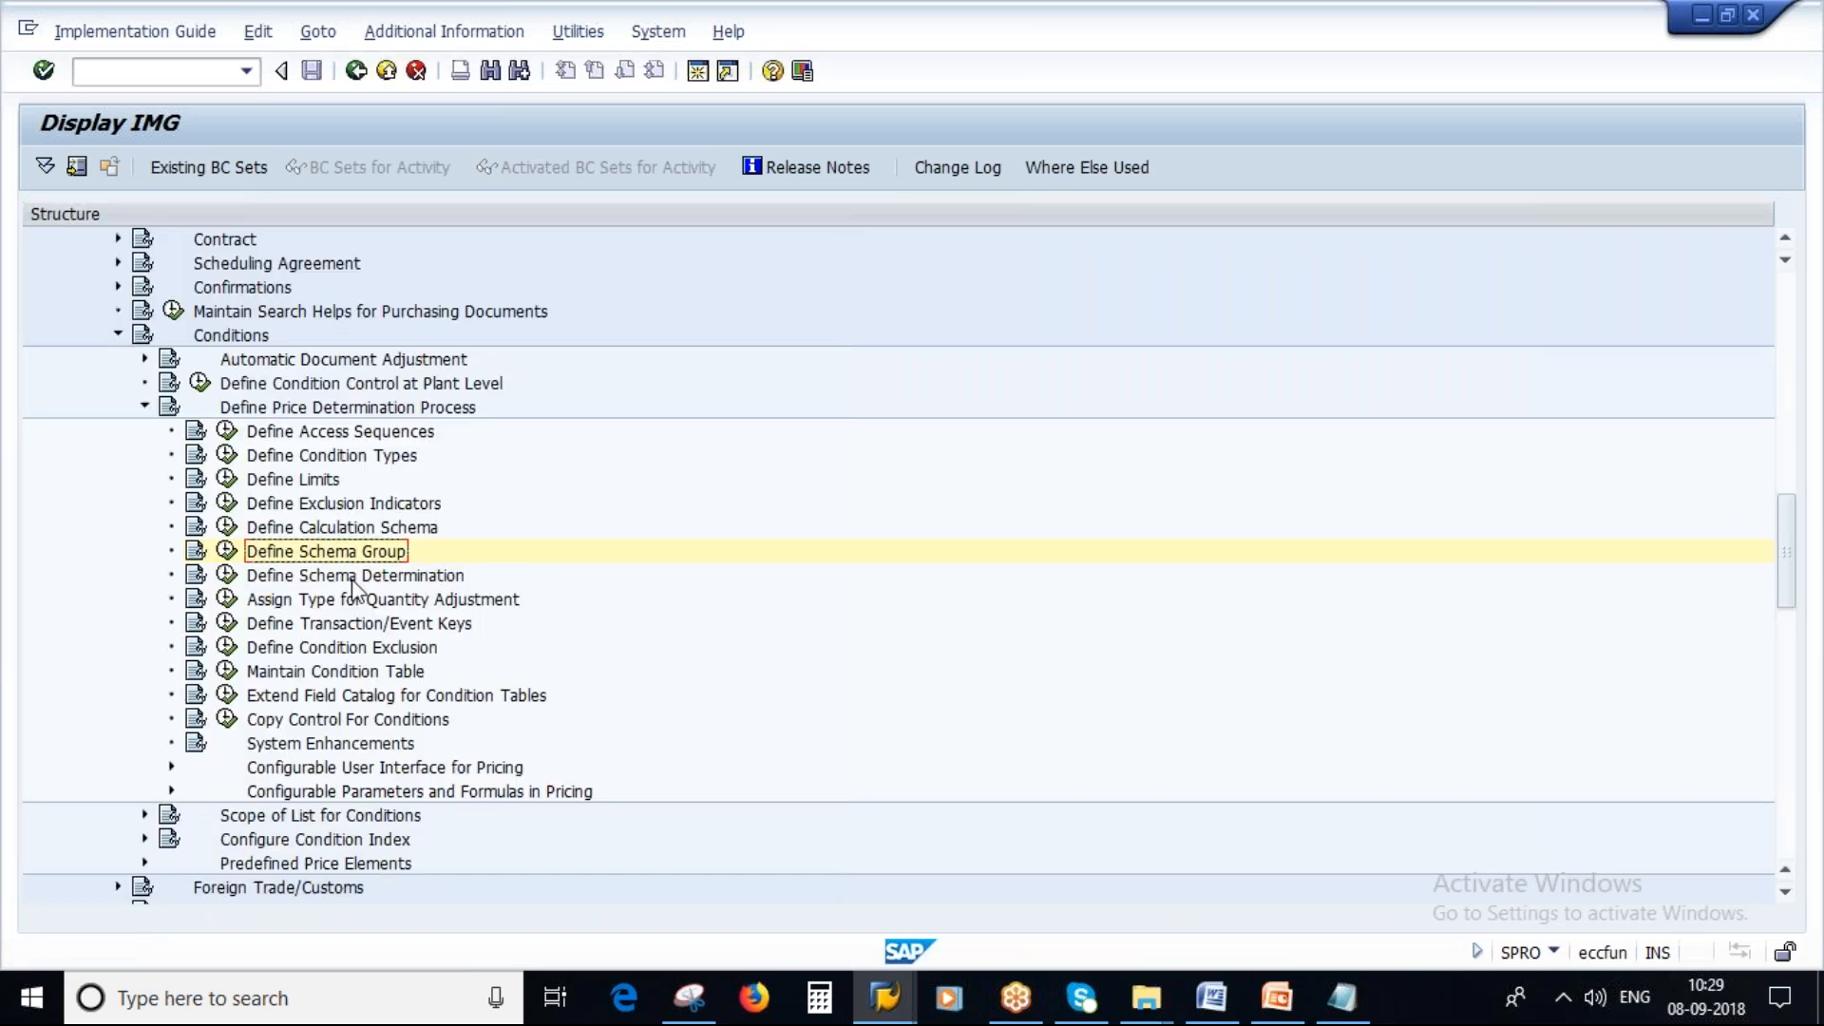
click(226, 575)
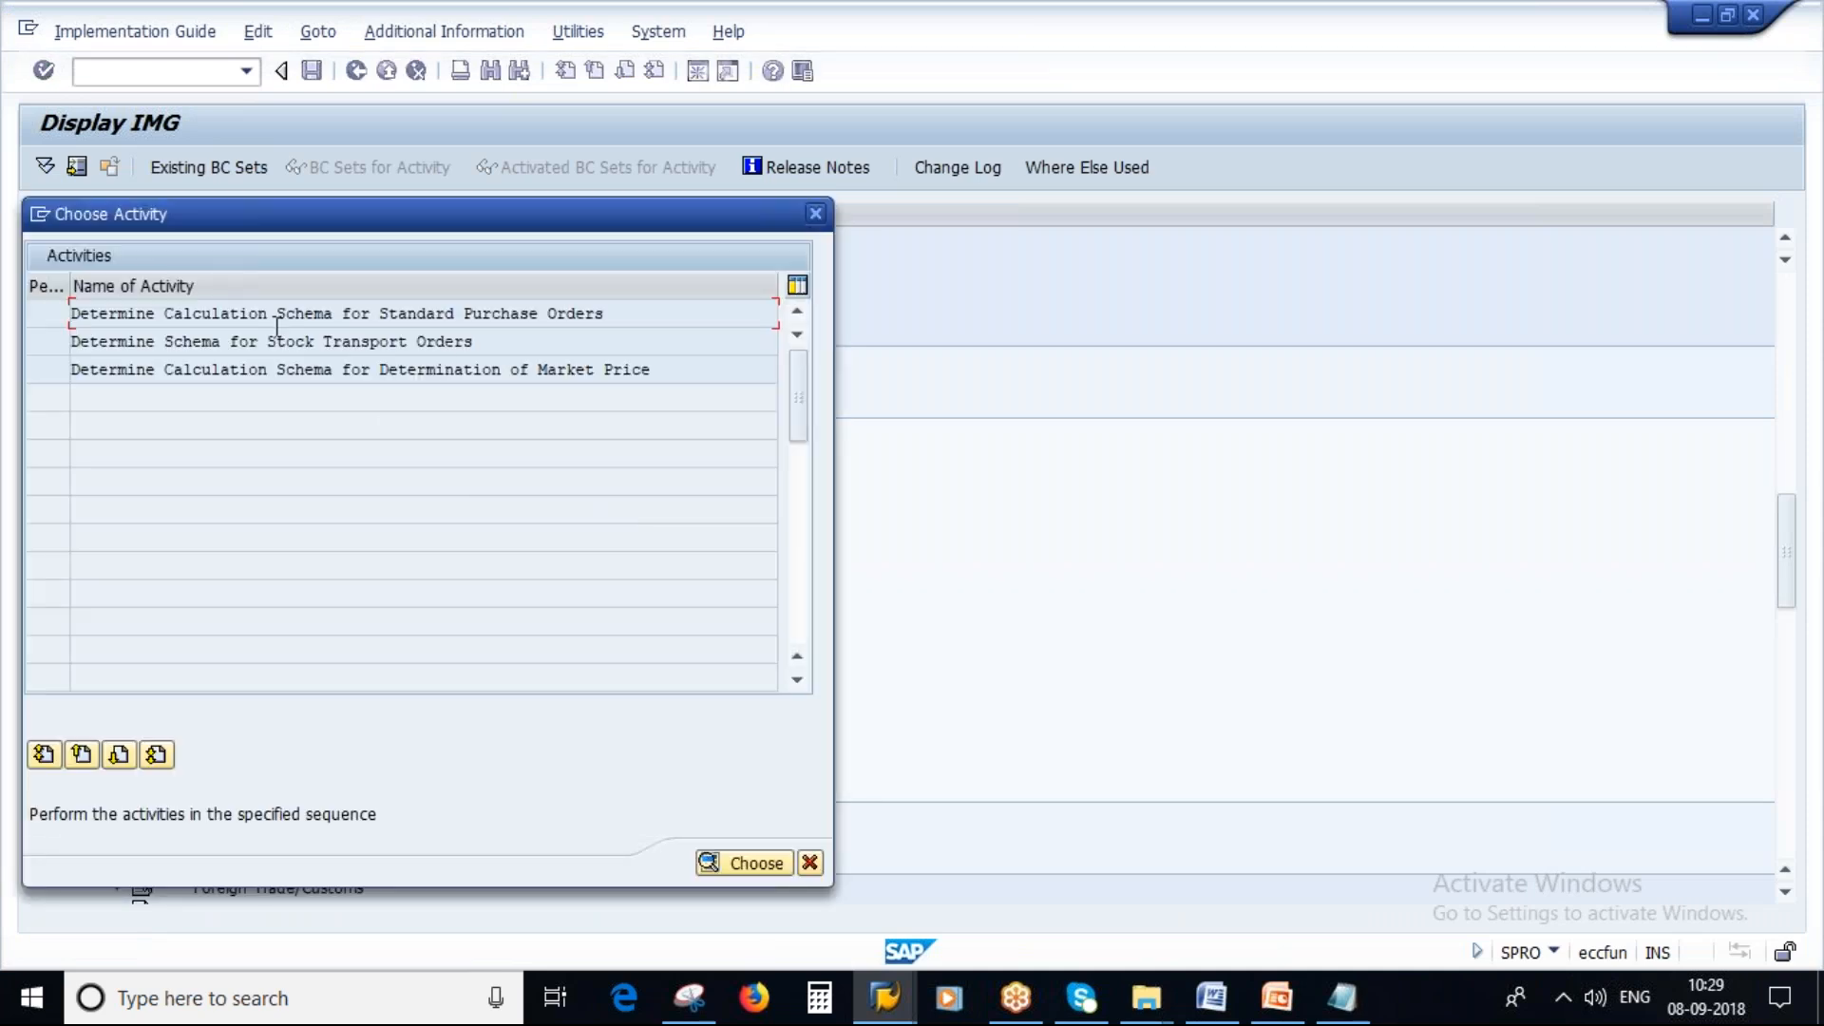
drag(617, 315, 38, 313)
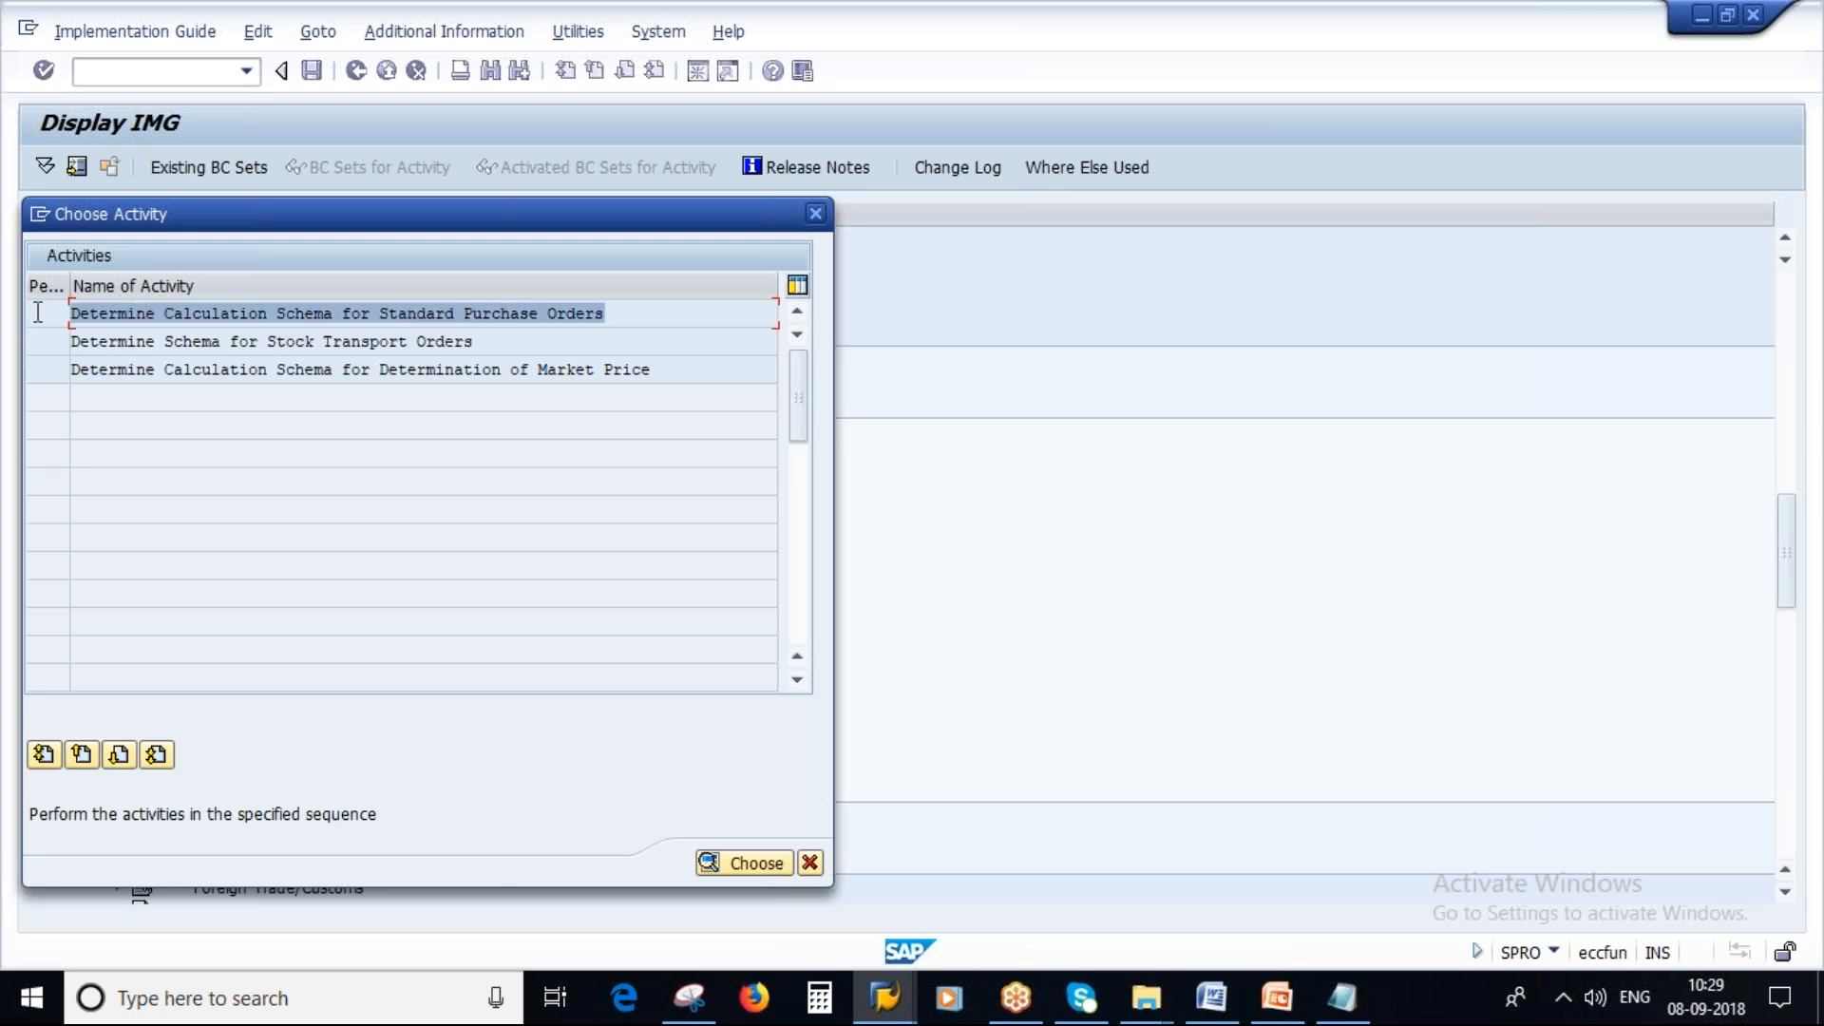
double_click(333, 314)
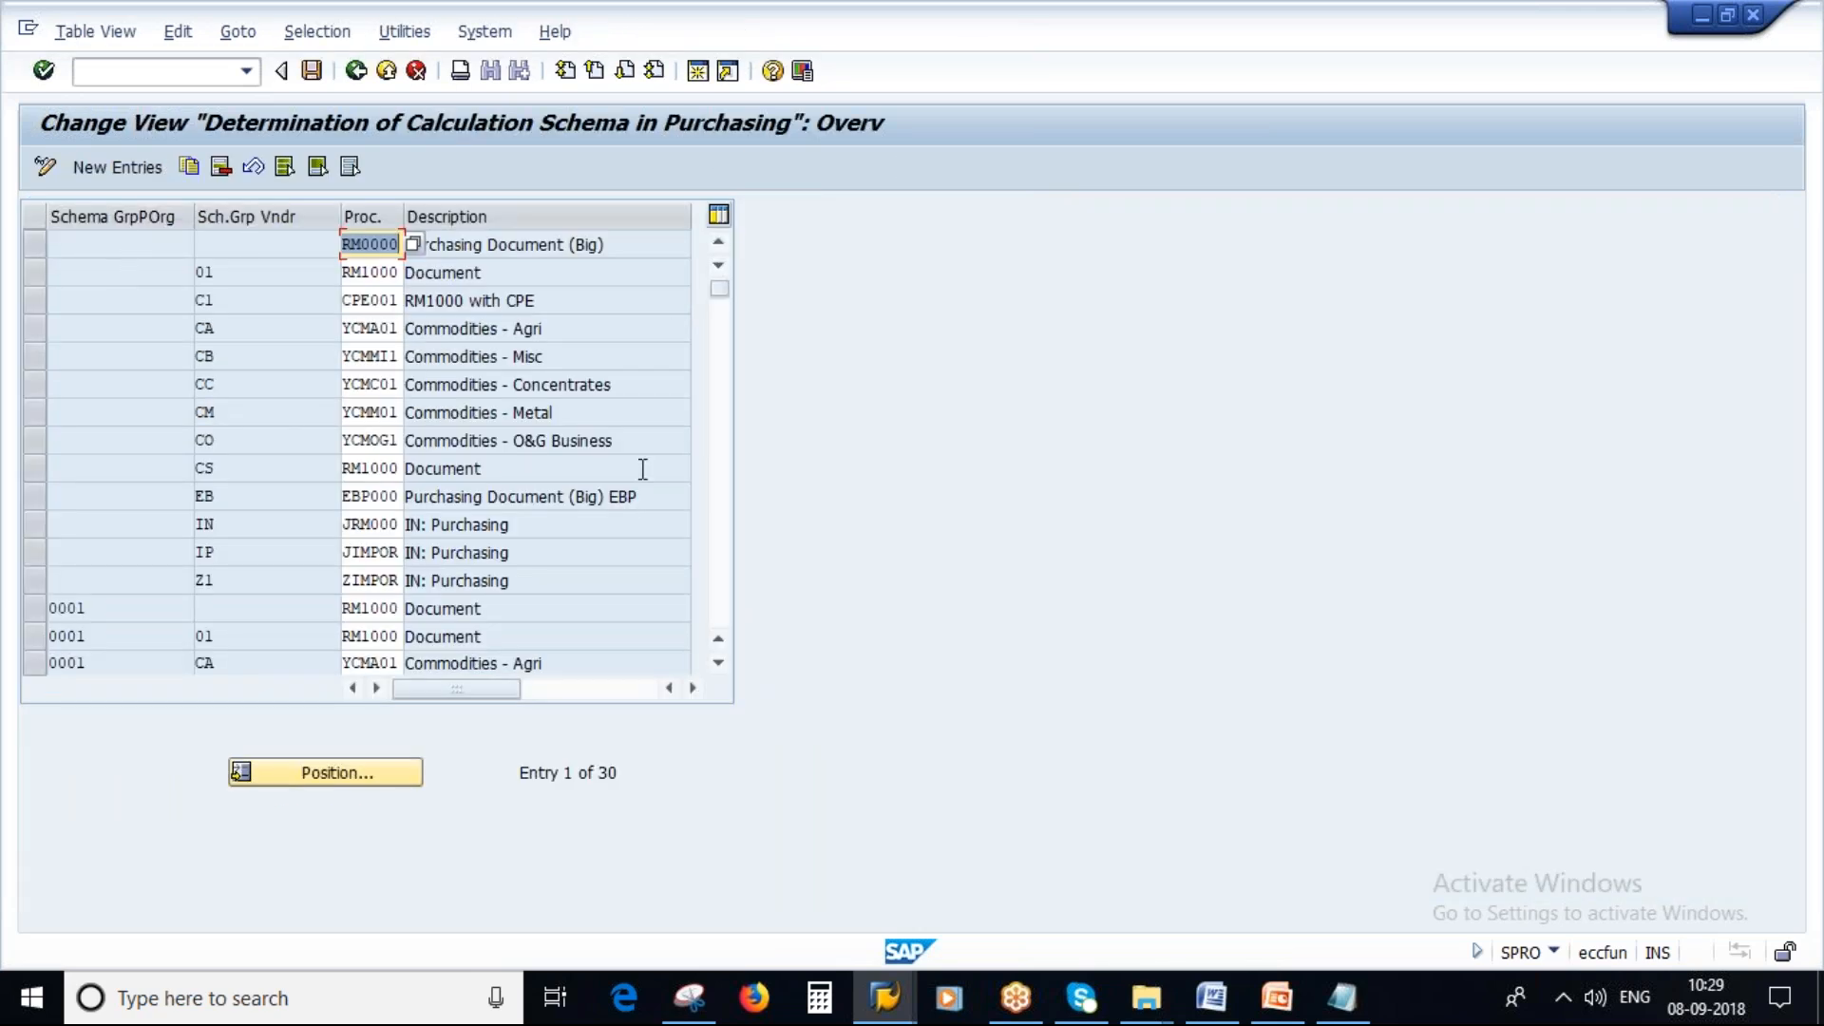
Review the vendor and purchasing organization schema groups and the calculation schema in the notes.
click(1349, 997)
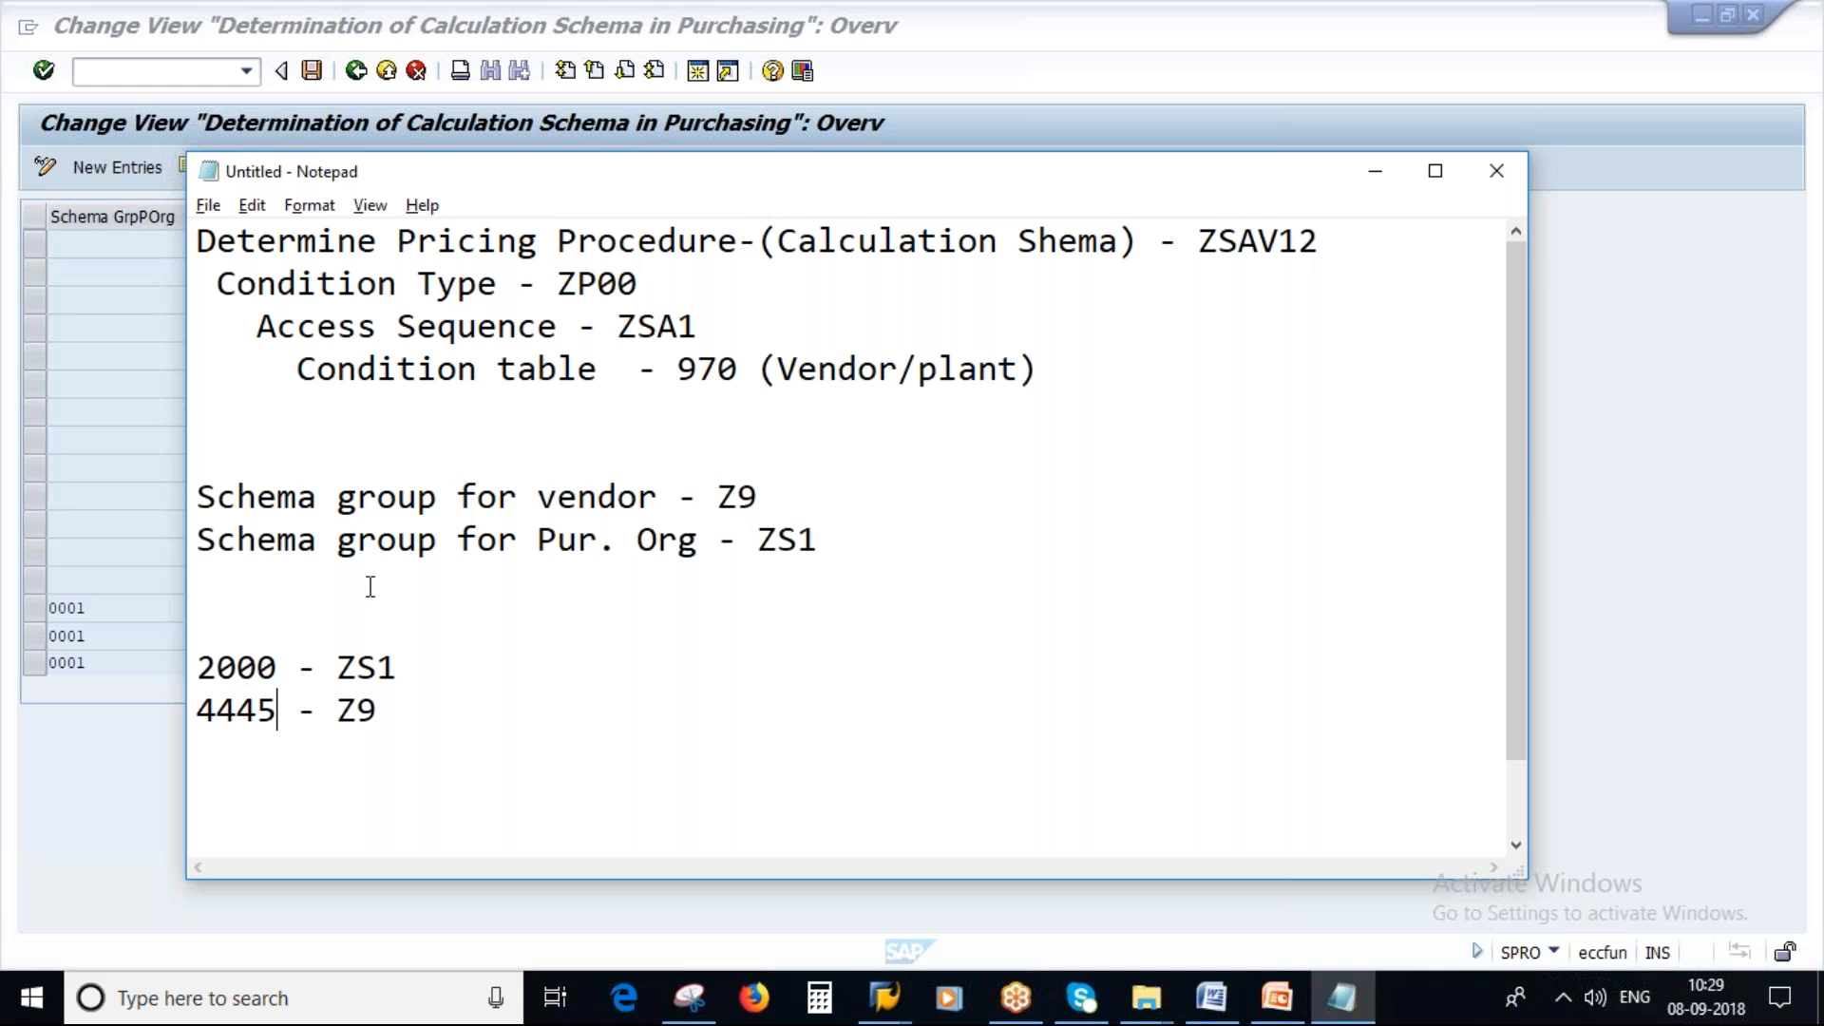
double_click(726, 496)
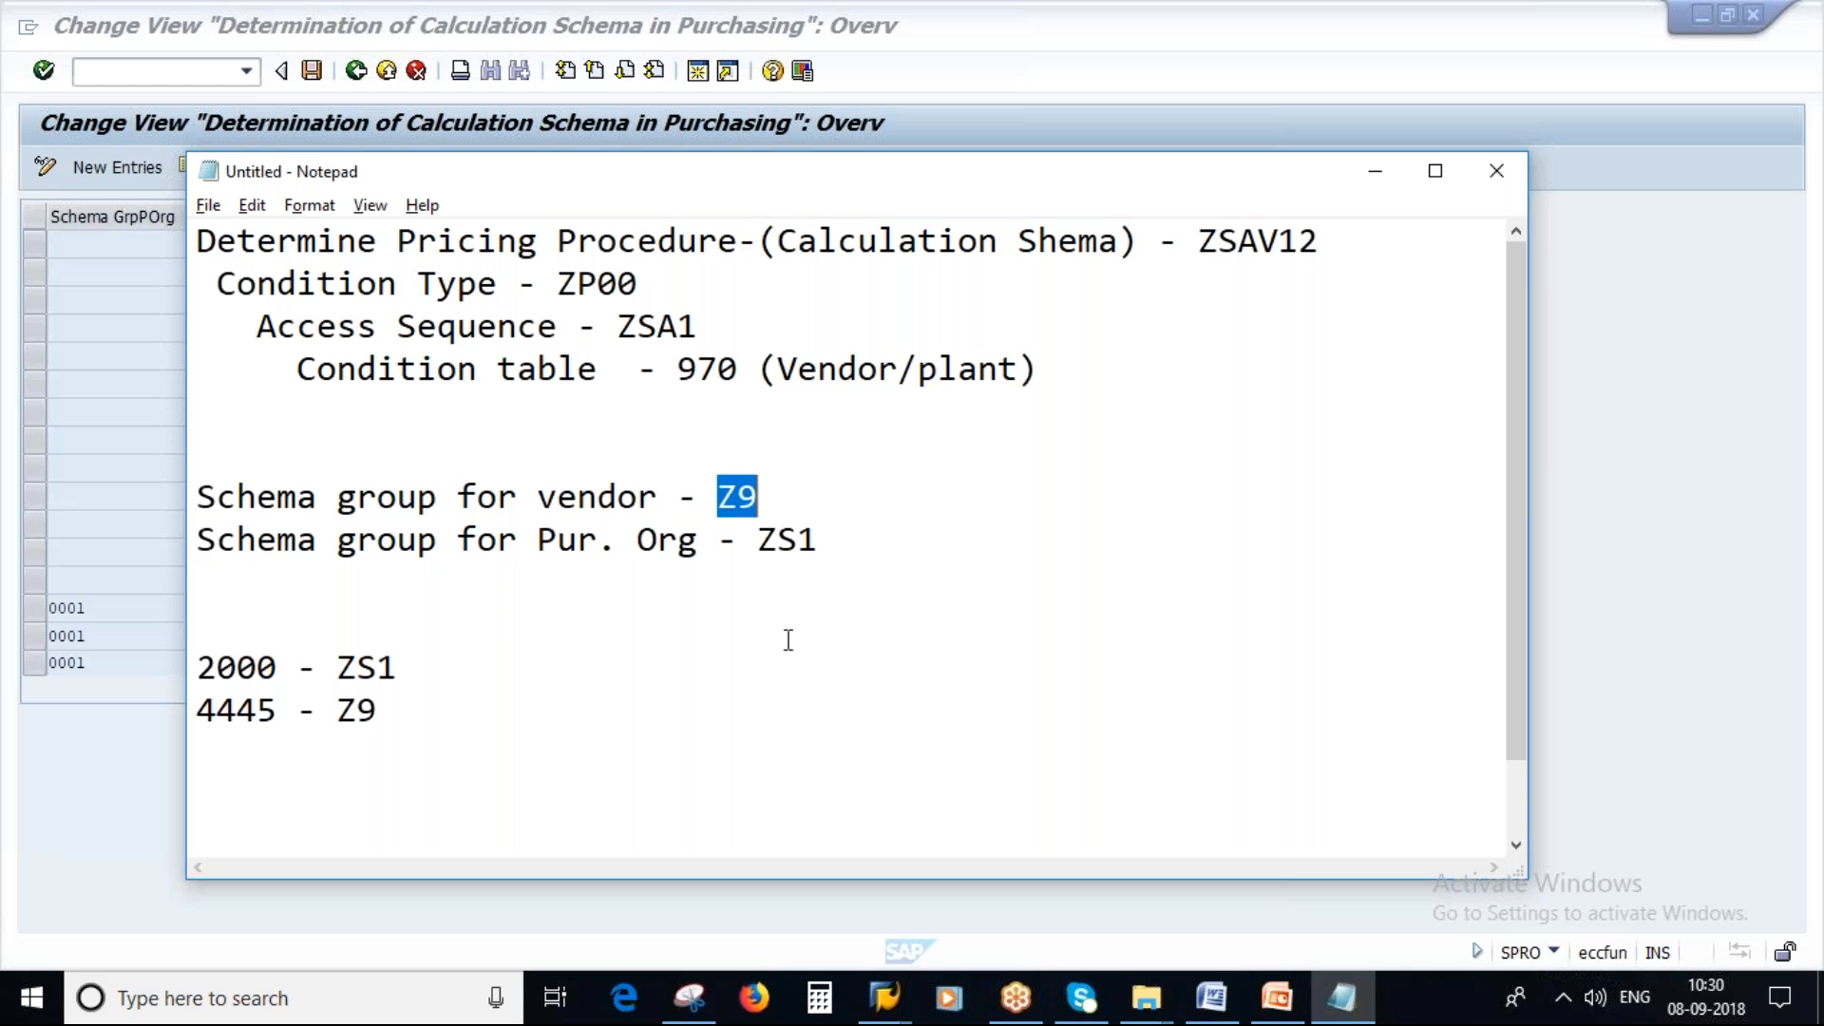
double_click(766, 539)
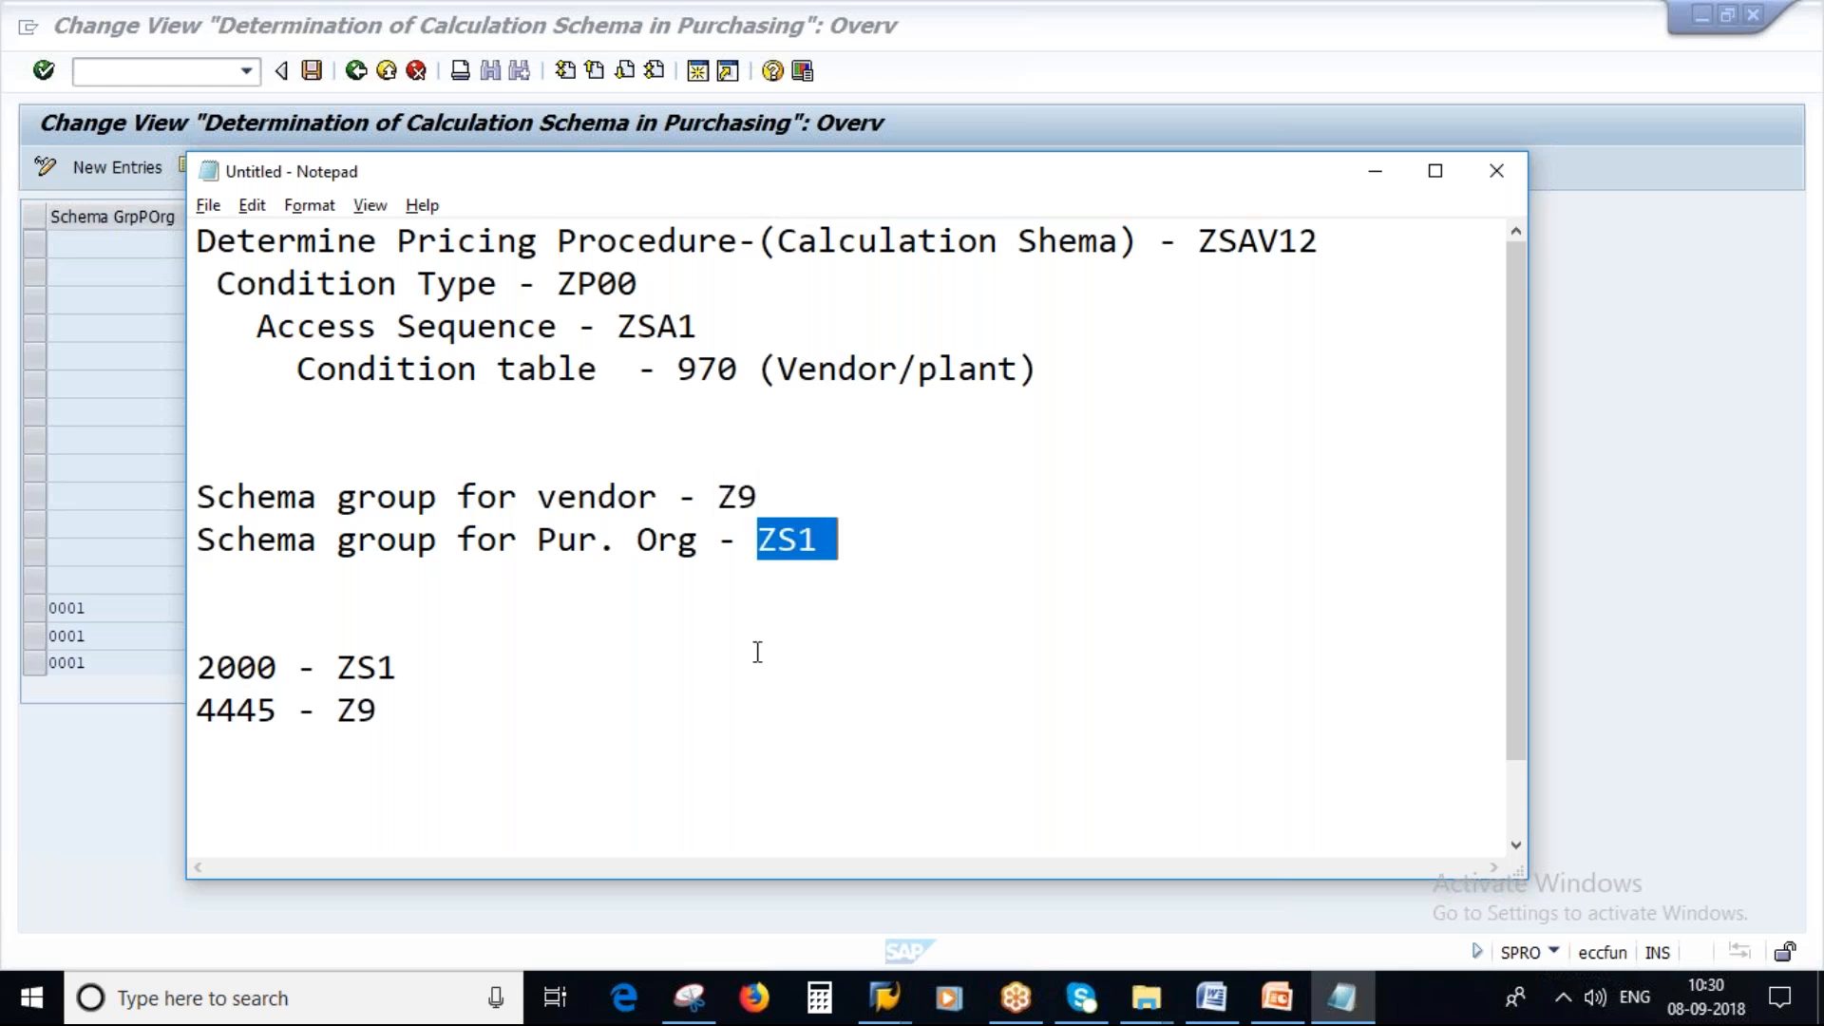
double_click(727, 496)
drag(758, 539, 800, 540)
drag(1199, 245, 1330, 242)
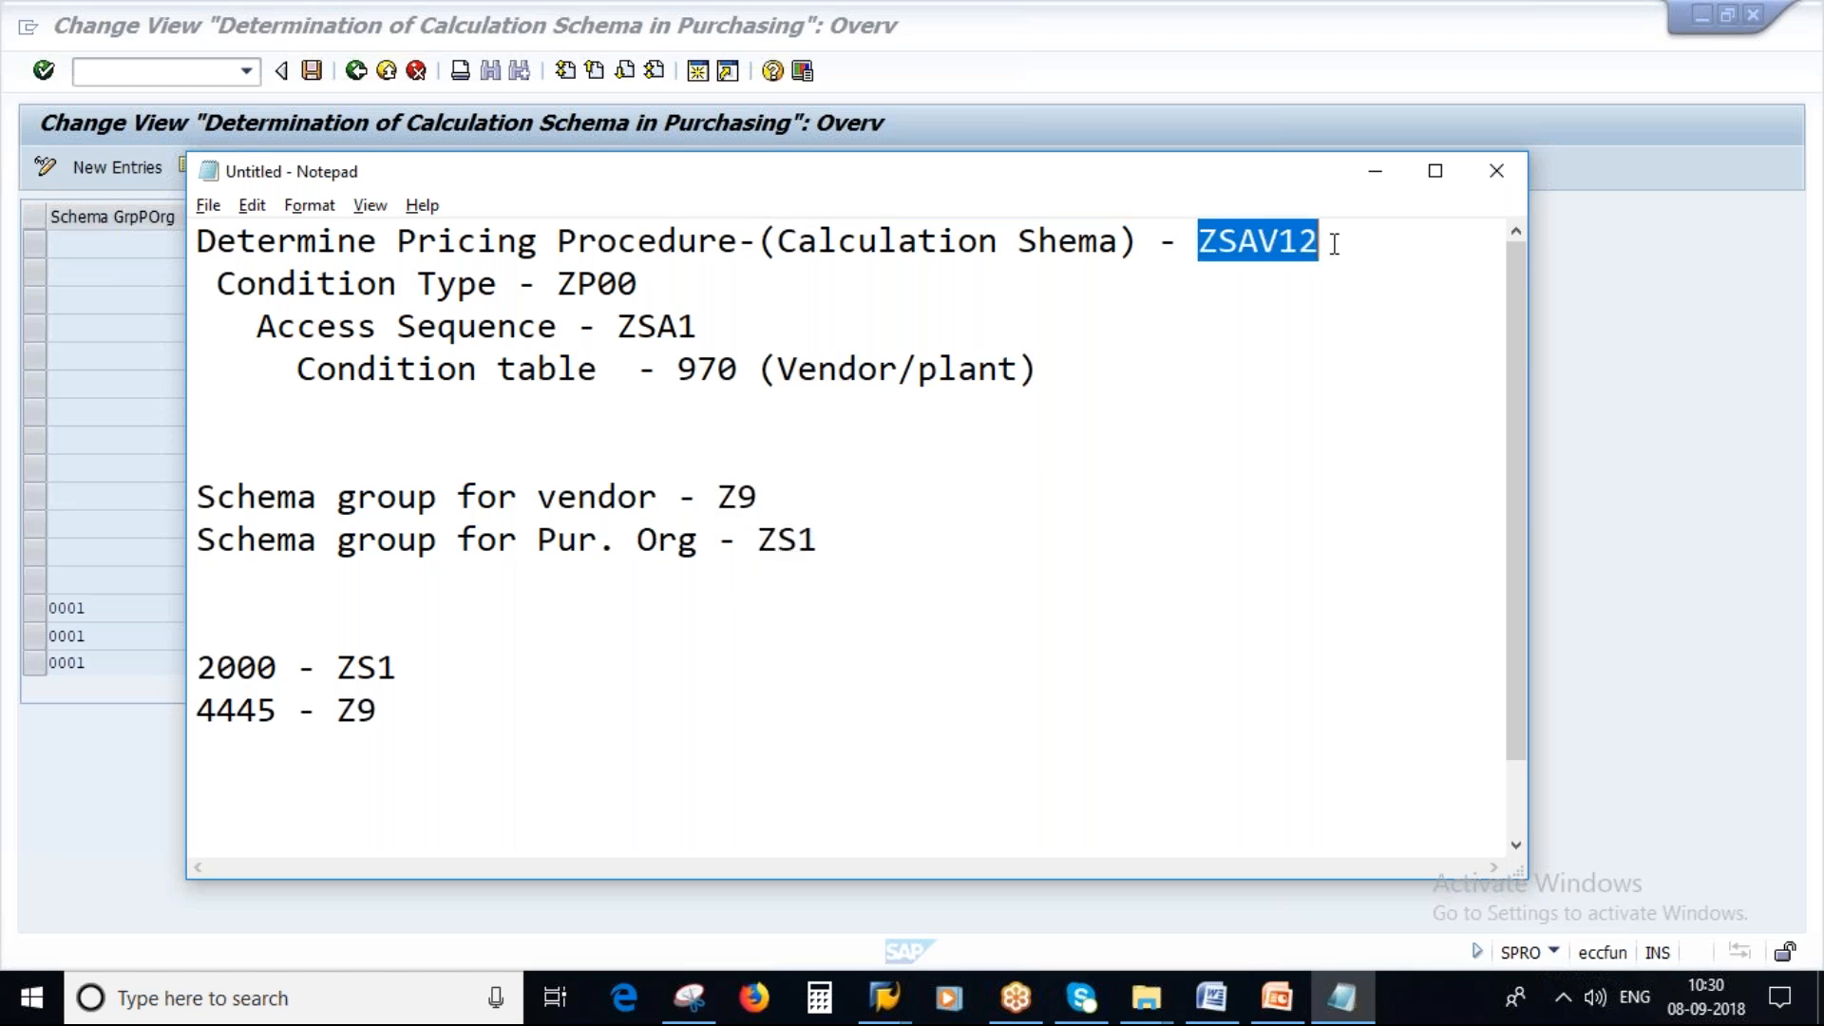
key(alt+Tab)
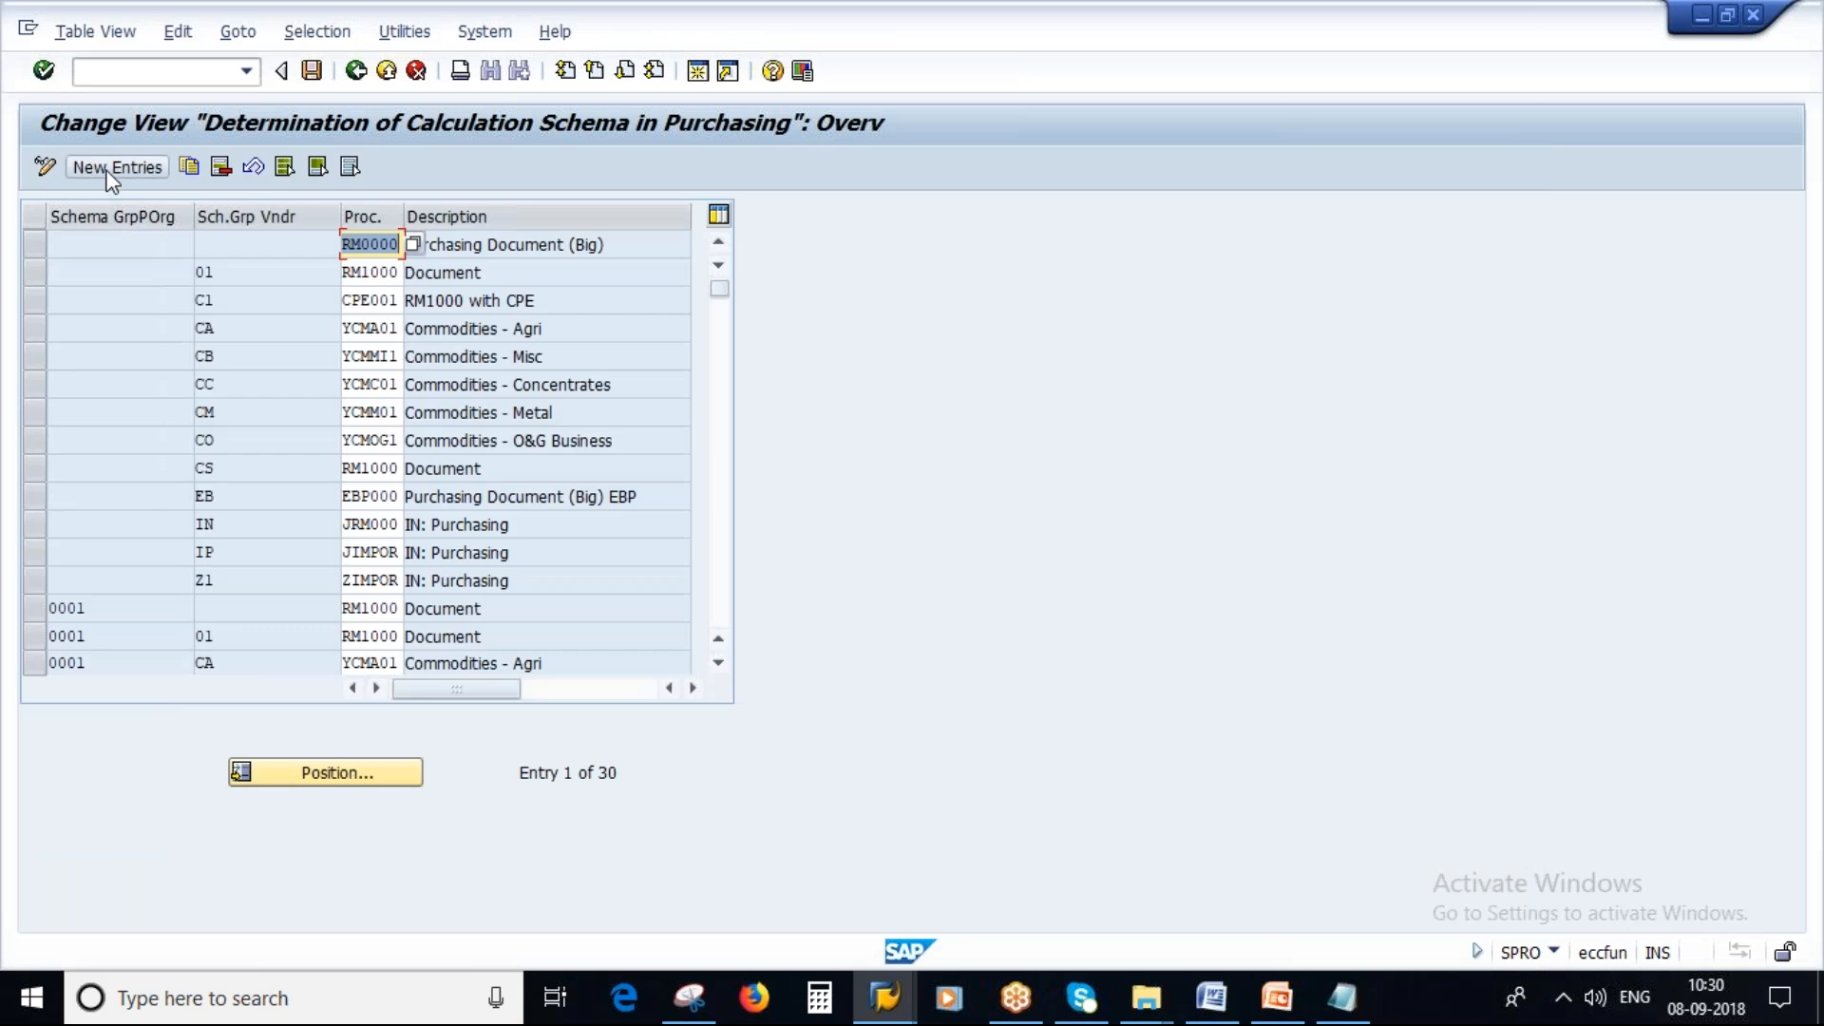
Add a new schema determination entry with purchasing organization schema group ZS1, copied from the notes.
click(112, 167)
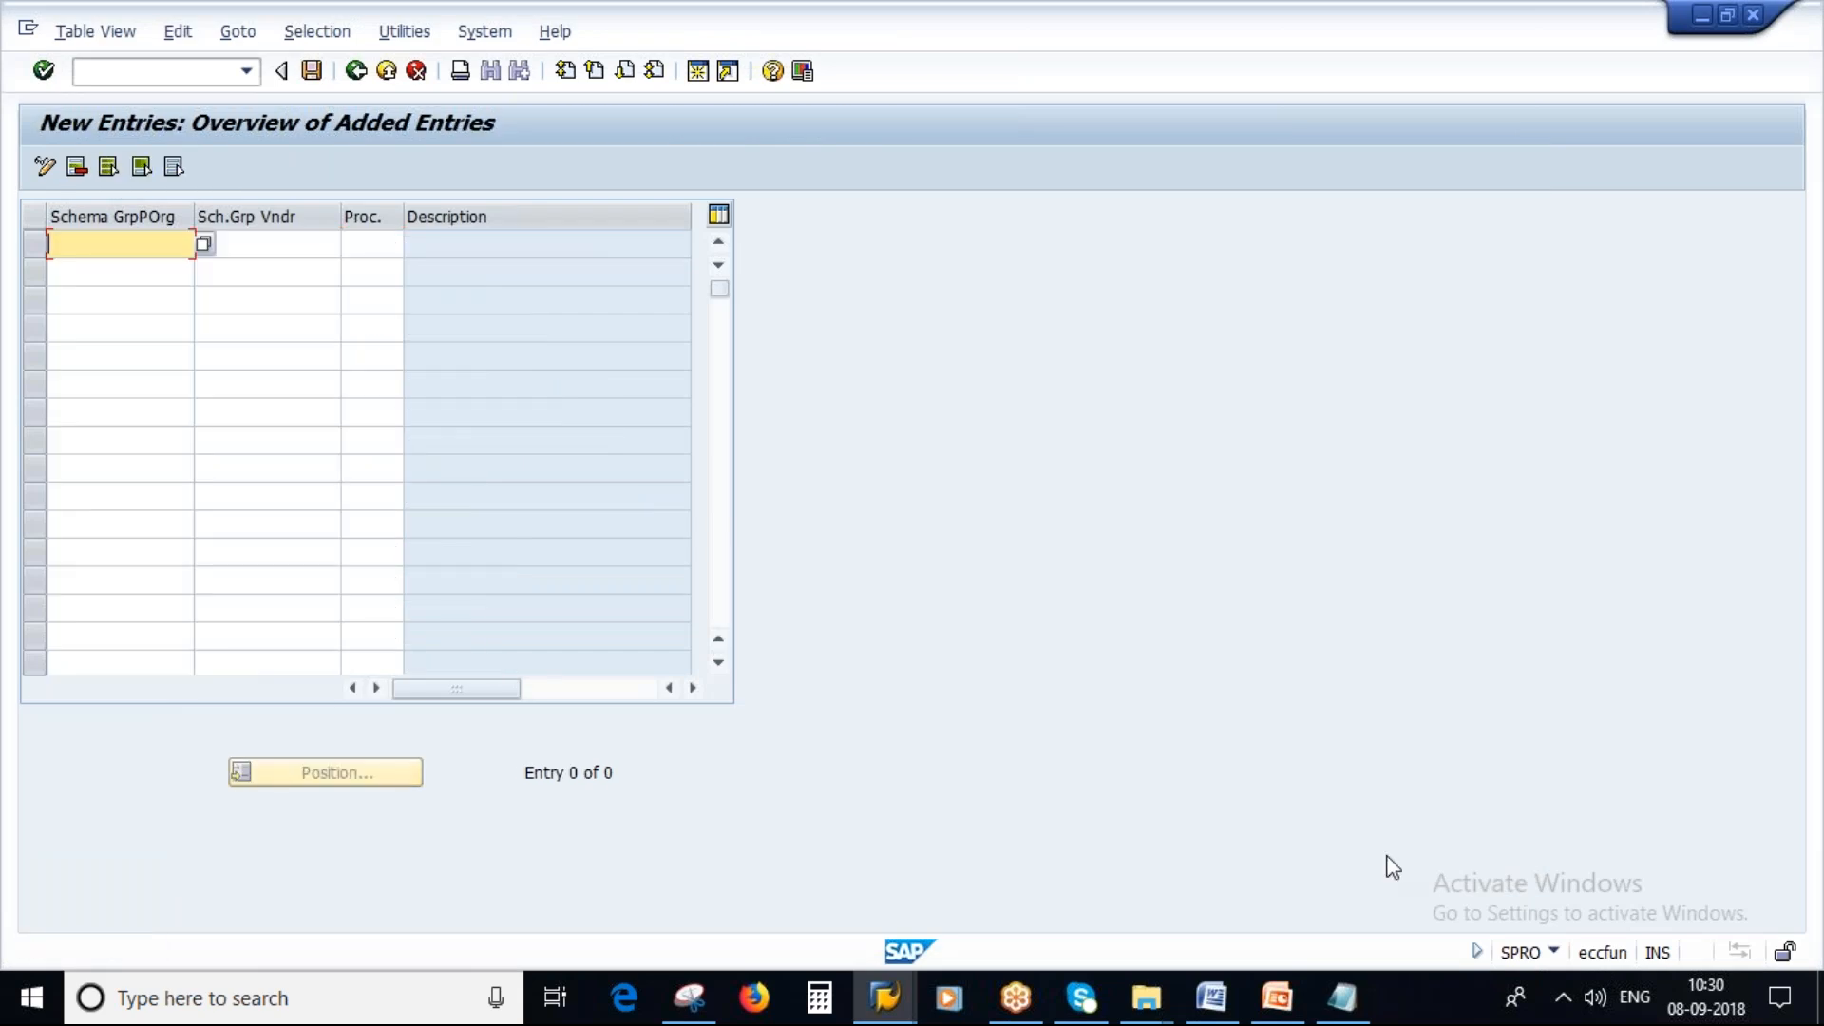
click(1351, 1009)
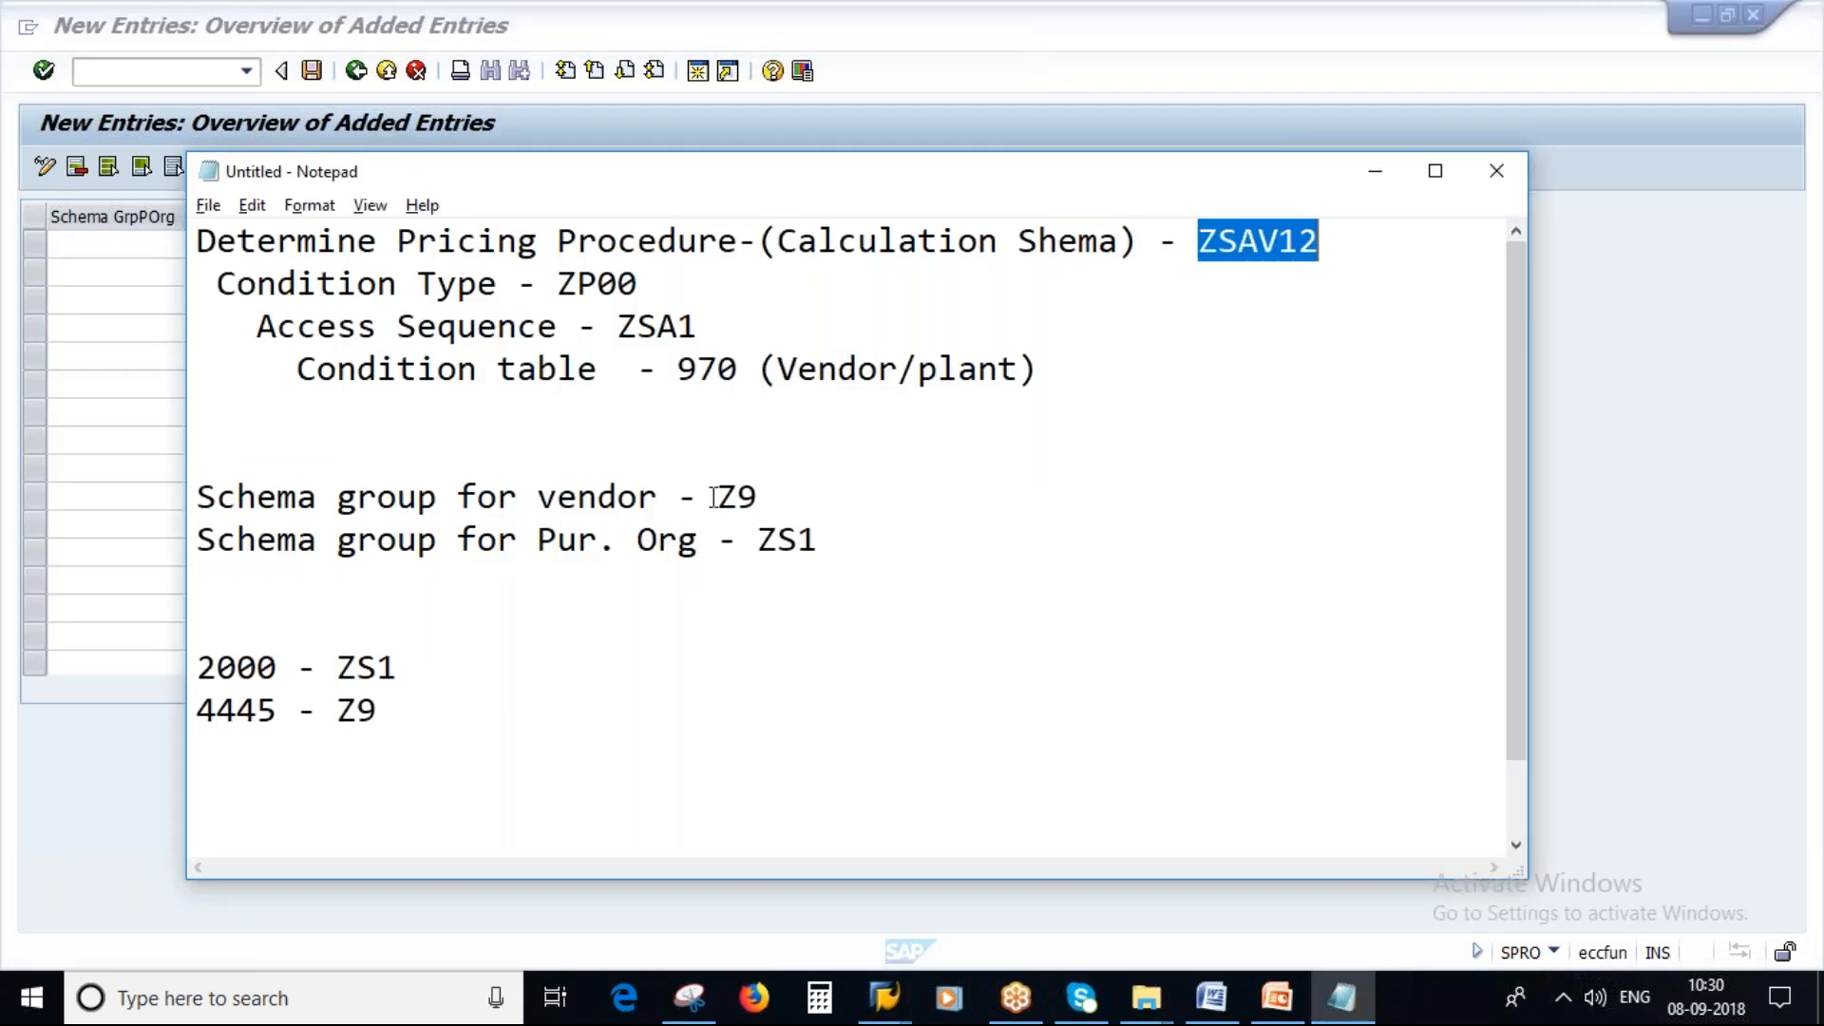
drag(755, 538, 862, 537)
key(ctrl+c)
key(alt+Tab)
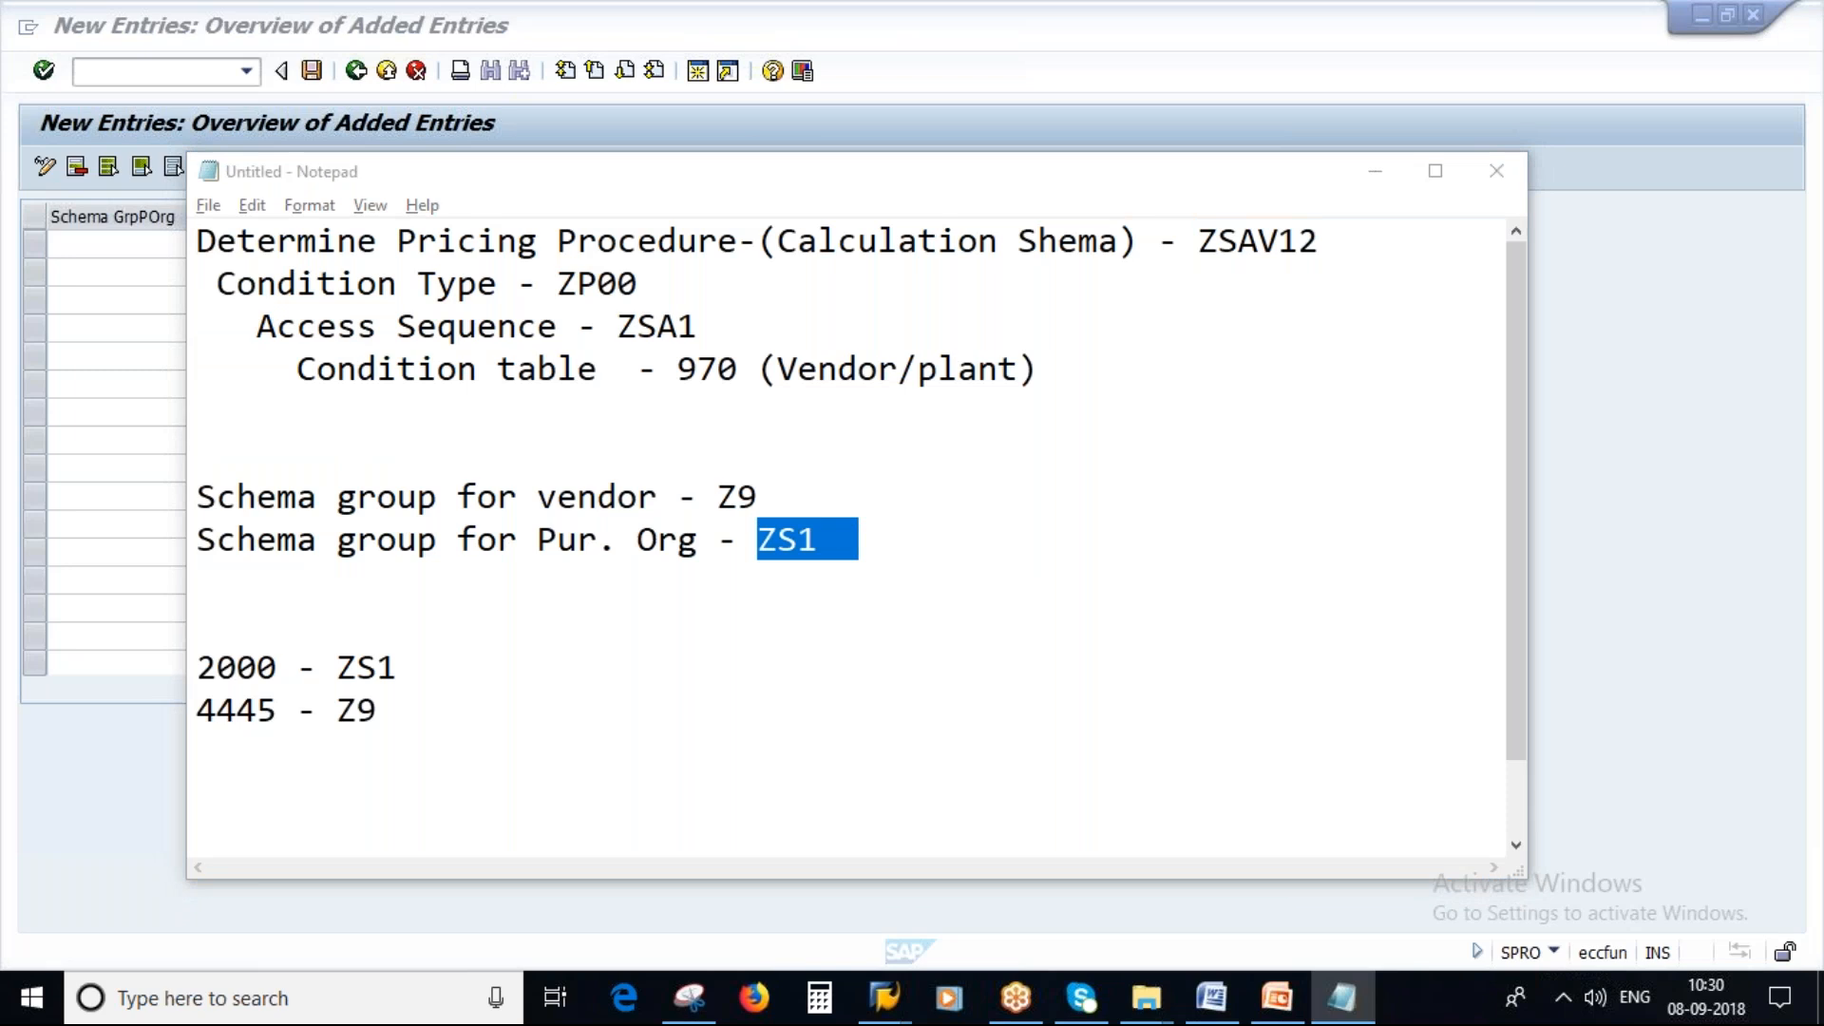
key(ctrl+v)
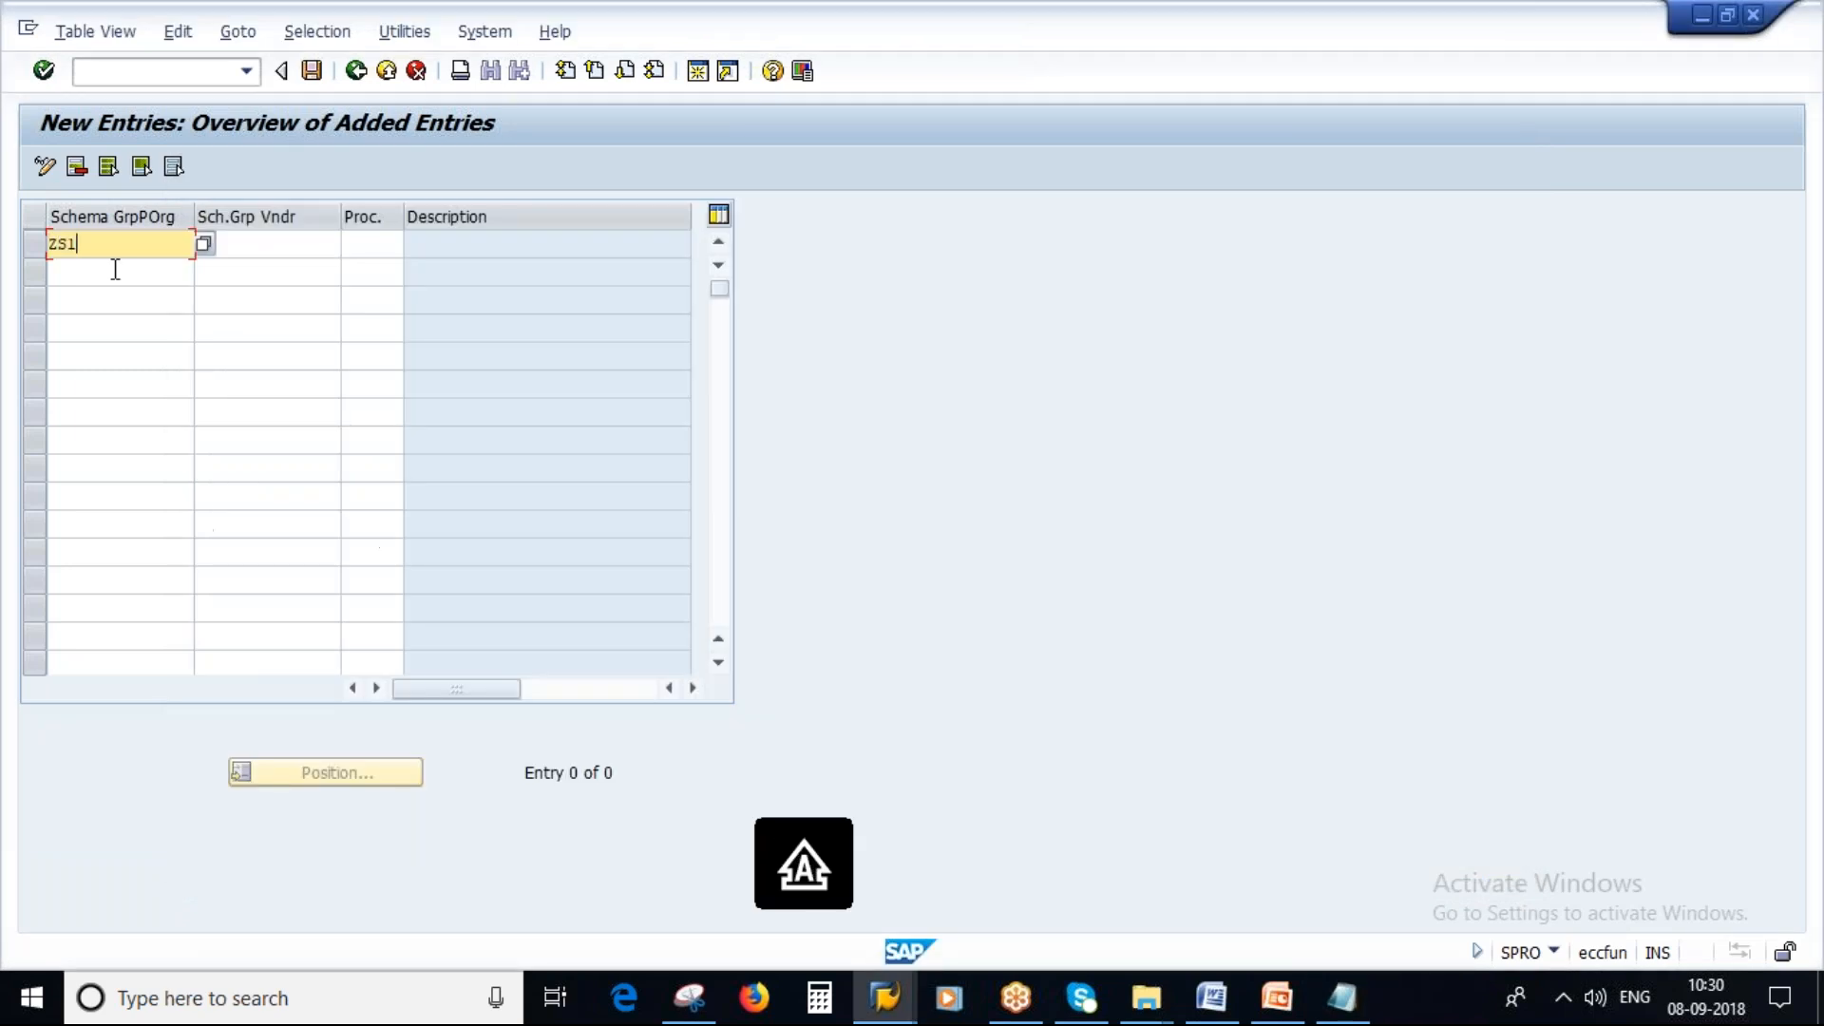
Enter vendor schema group Z9 in the new entry.
click(266, 245)
key(alt+Tab)
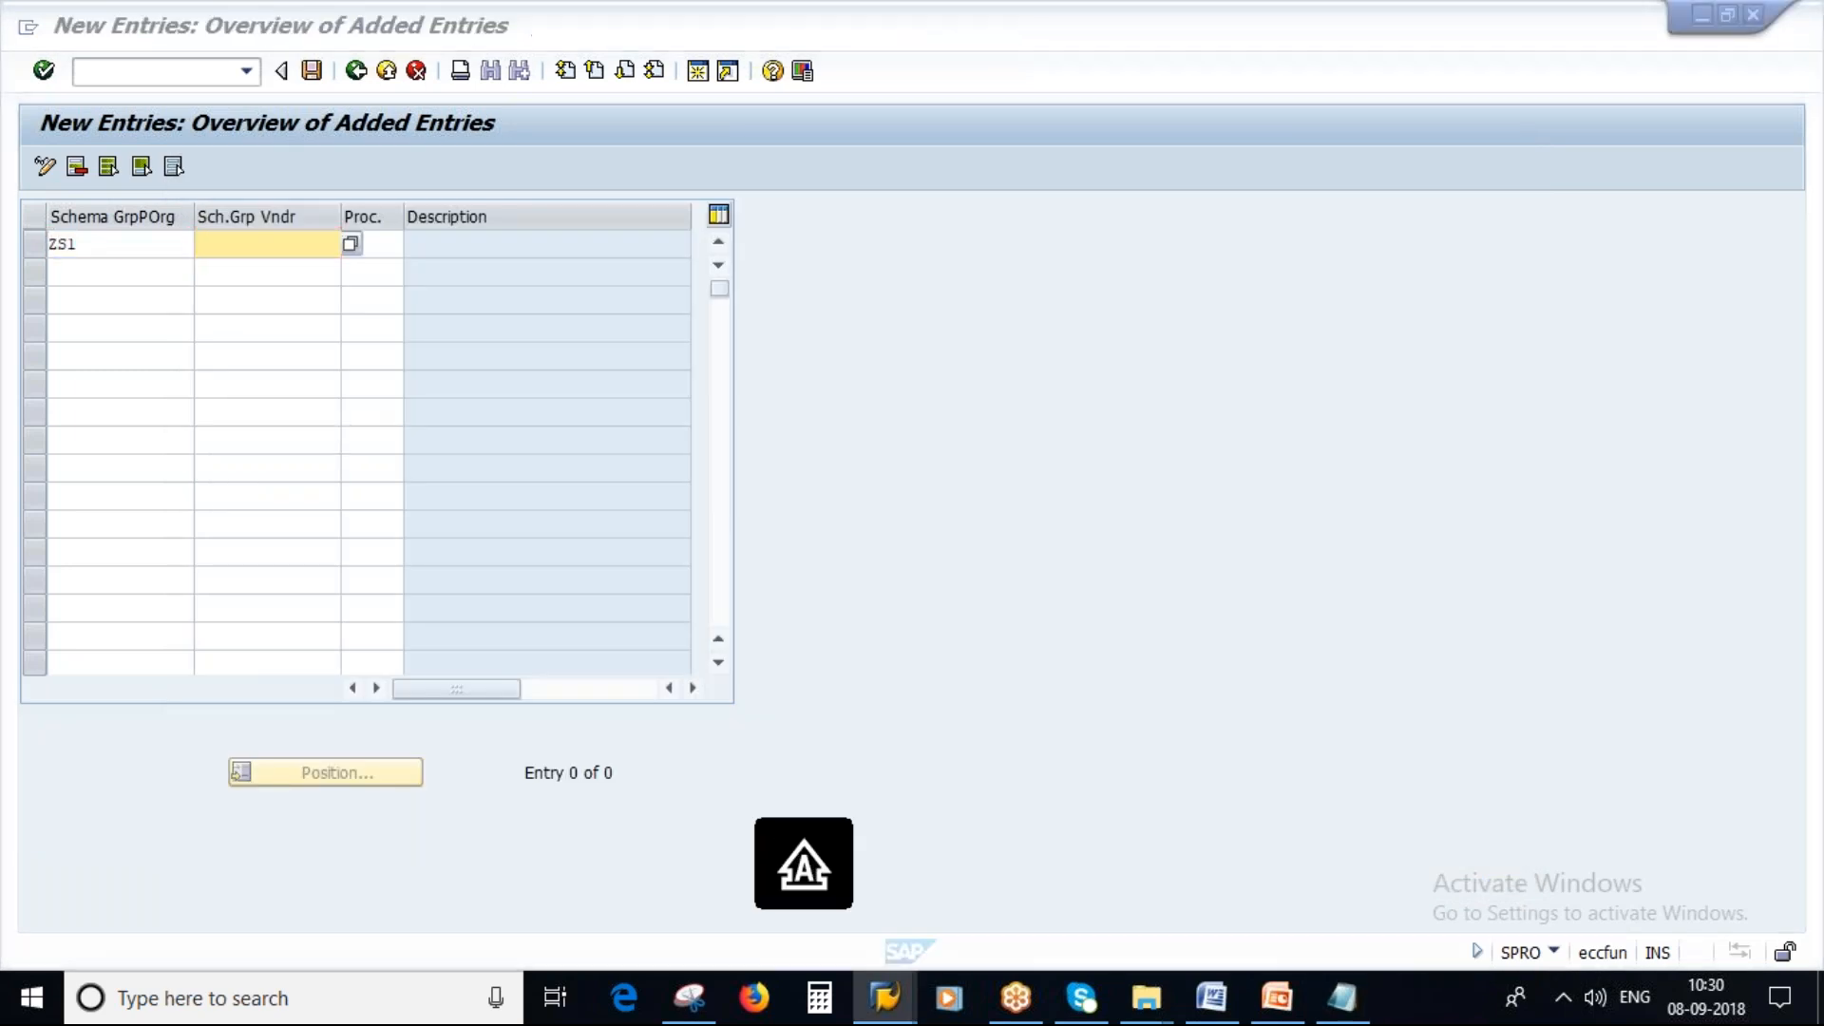
click(290, 279)
text(Z9)
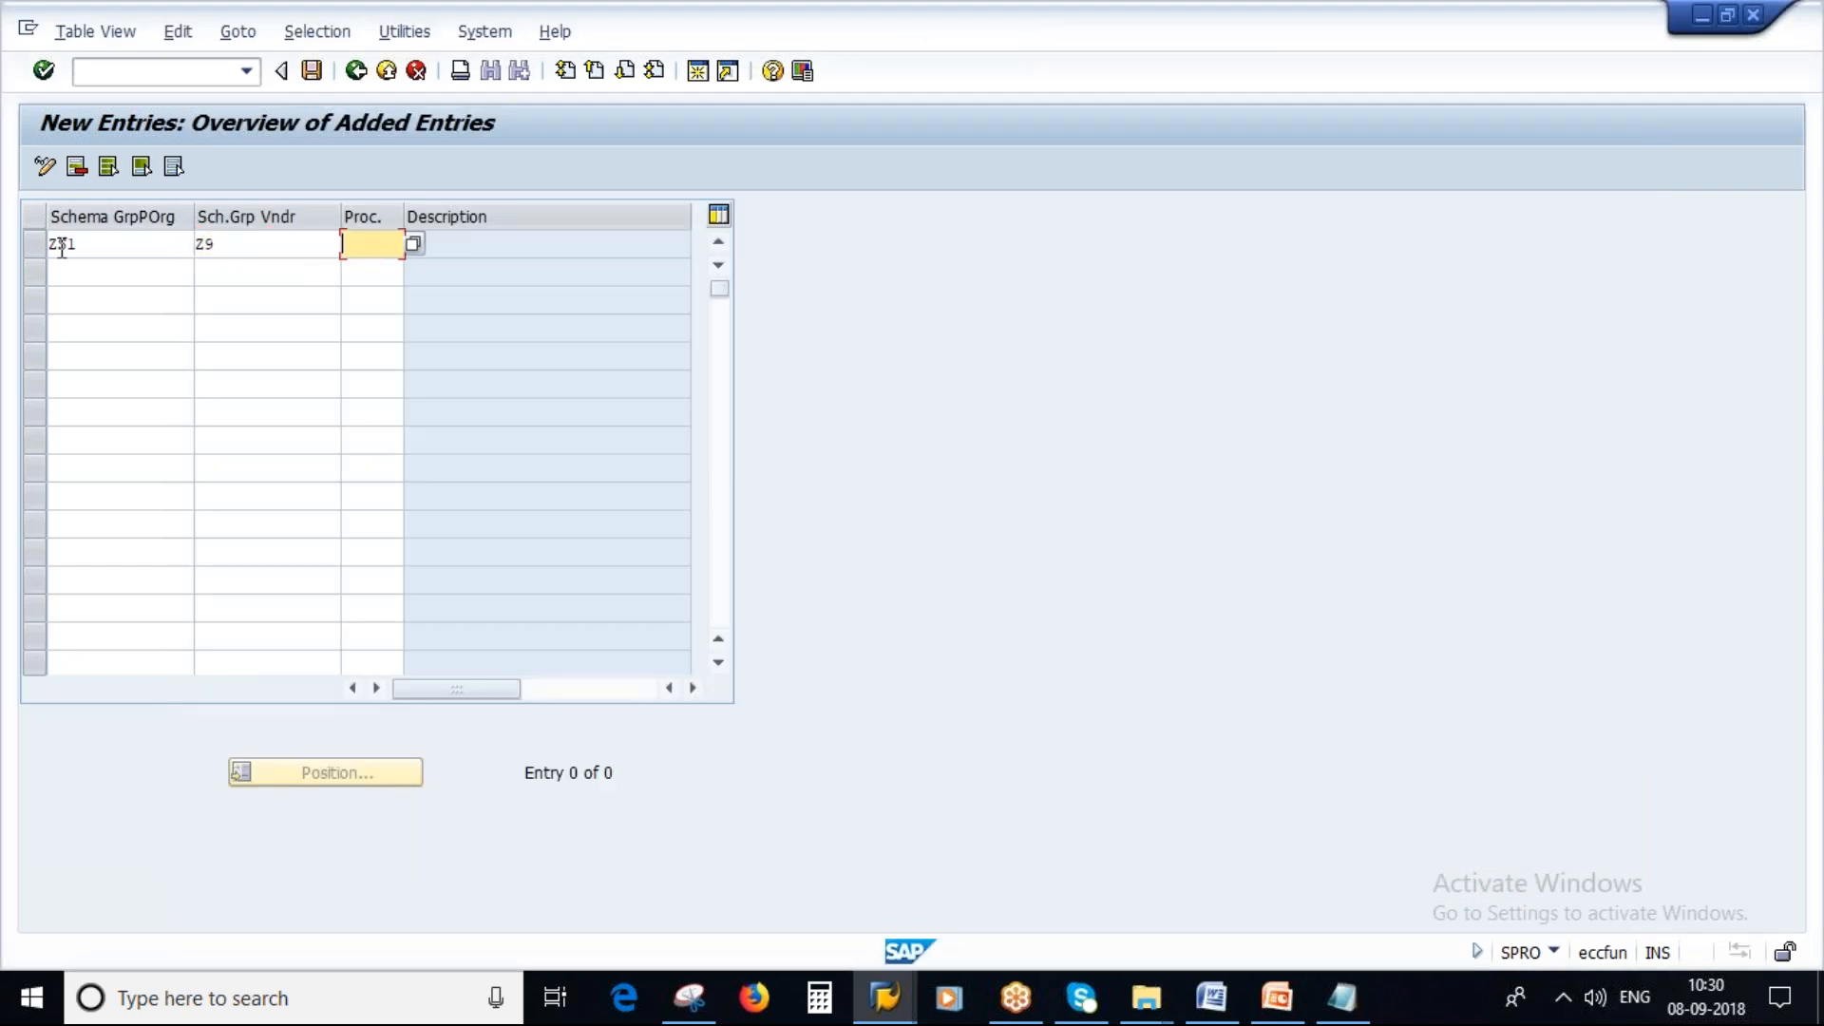
drag(98, 247, 13, 241)
key(Tab)
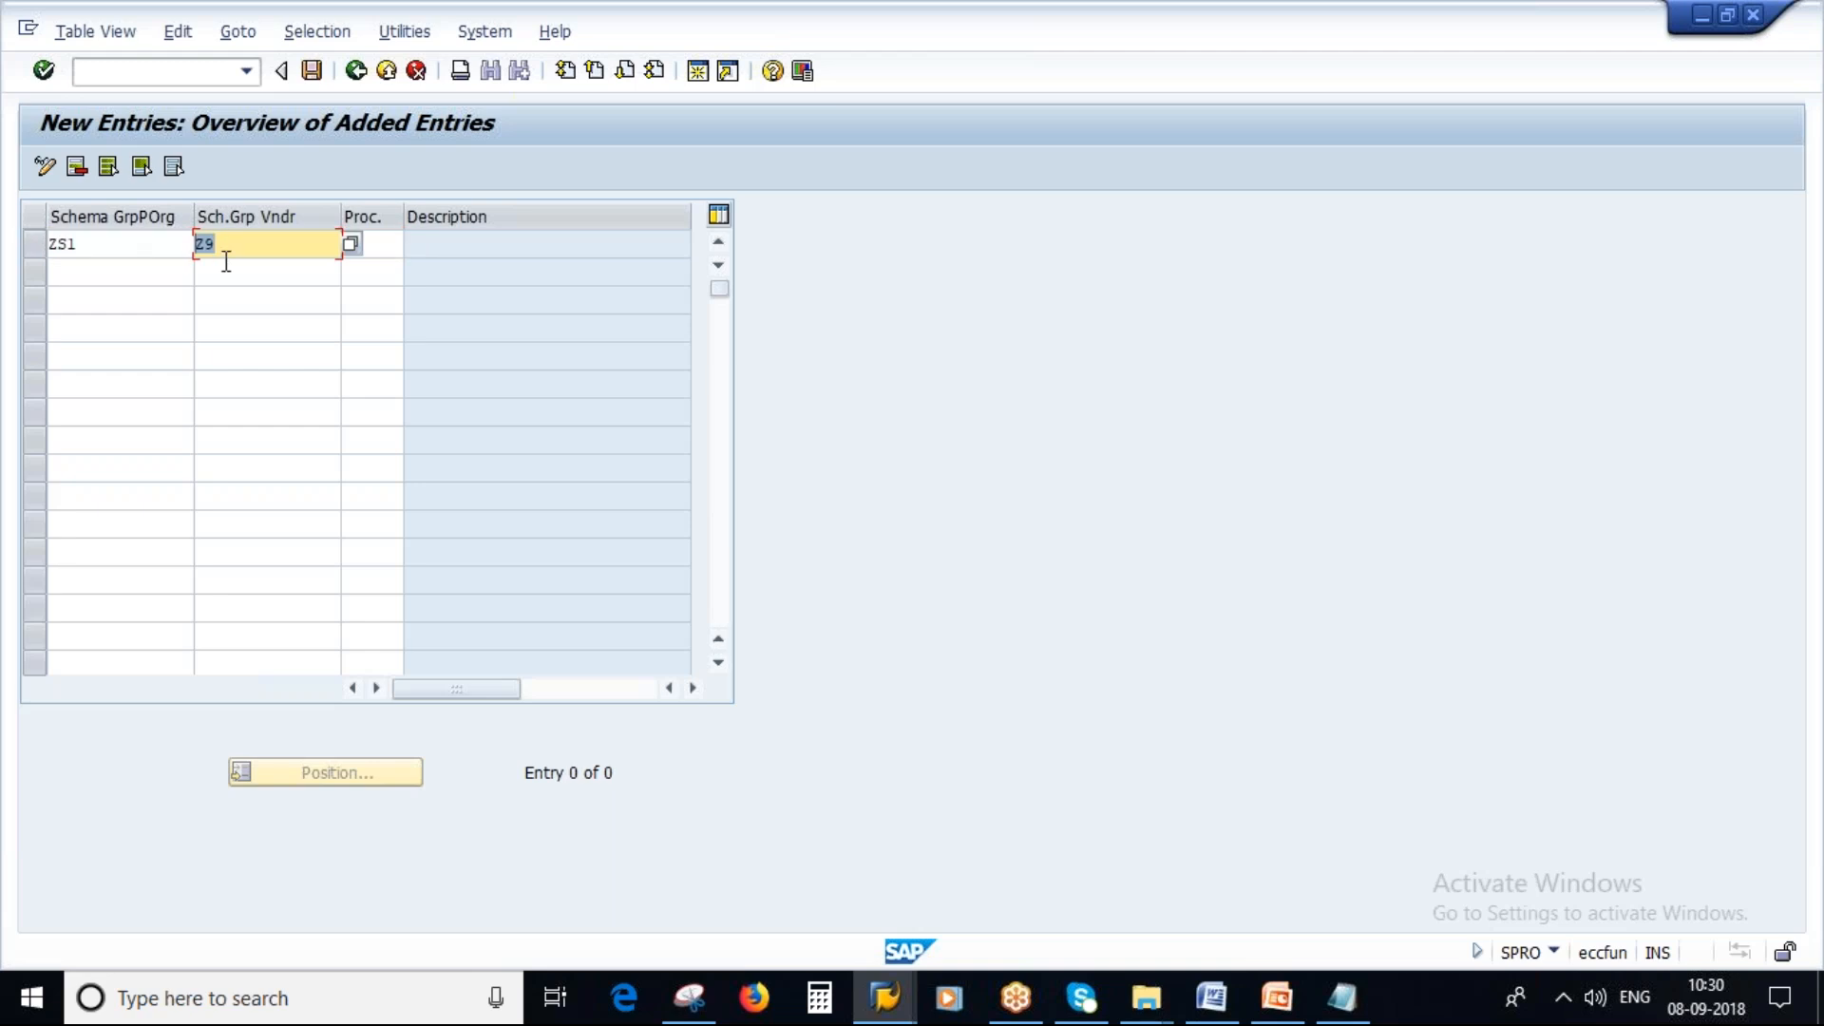
click(397, 246)
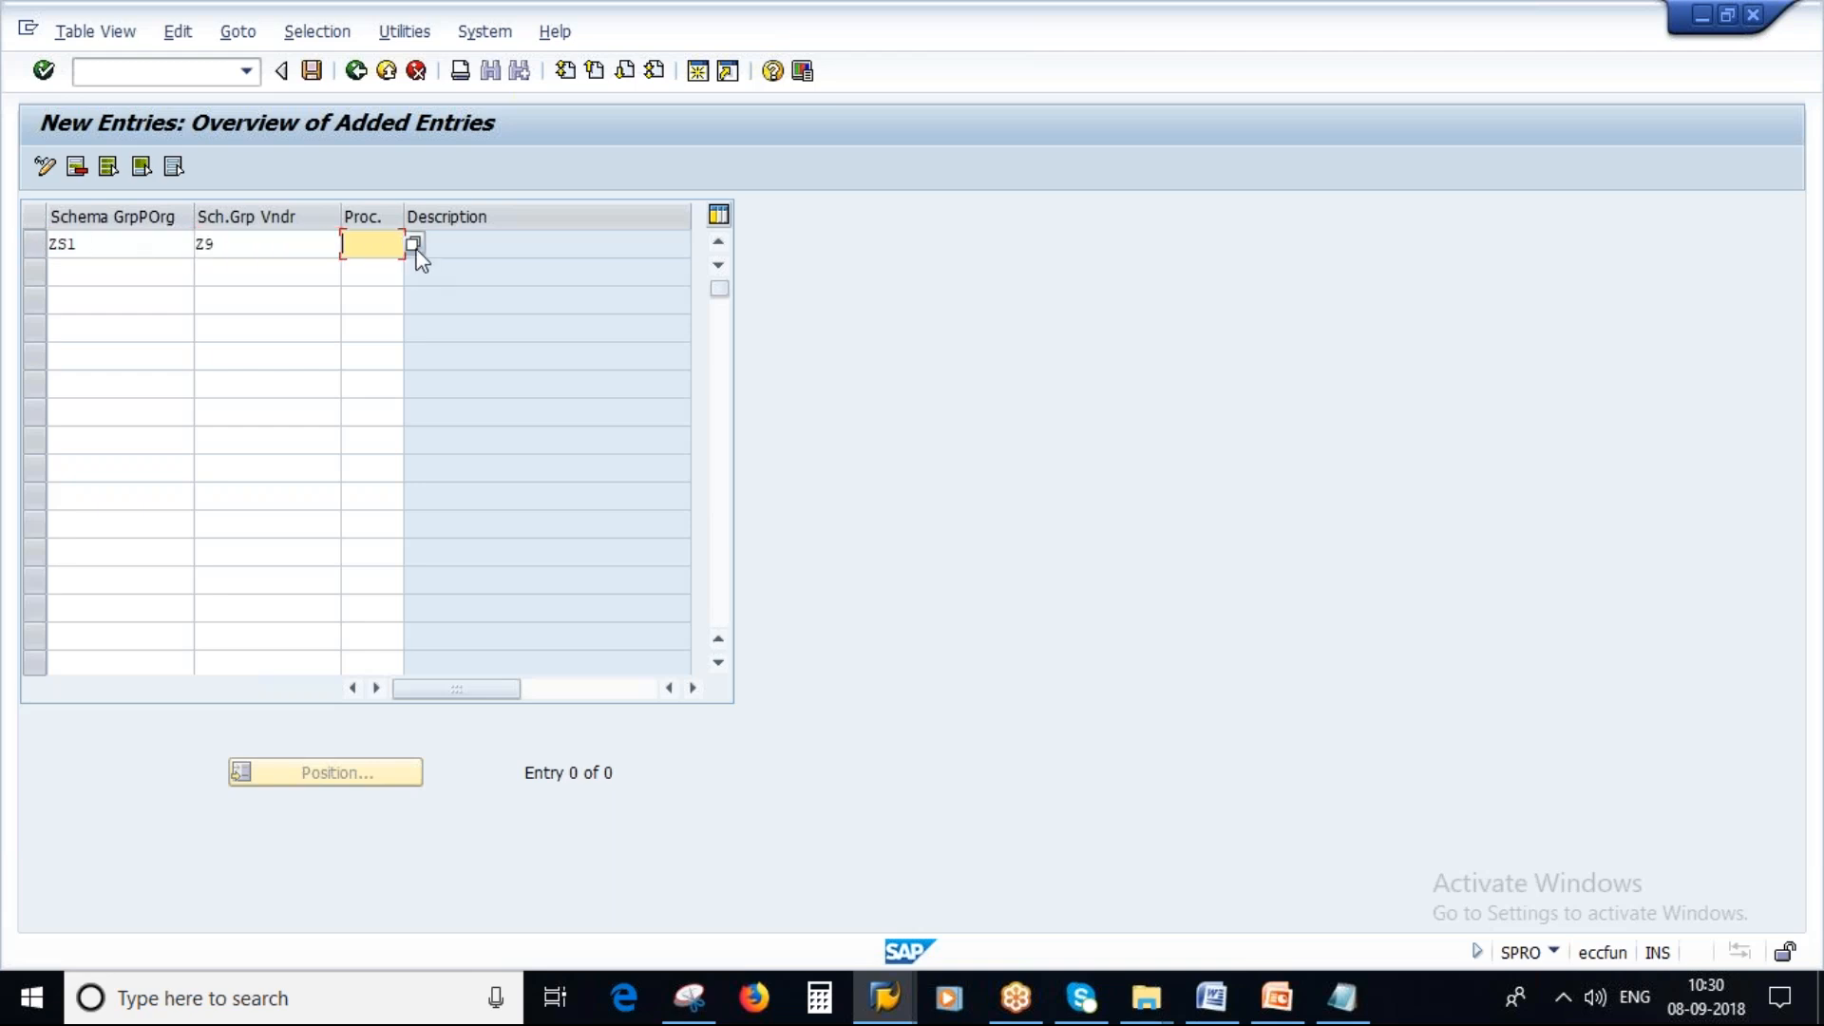
Enter calculation schema ZSAV12 copied from the notes, confirm the entry and save.
click(1342, 997)
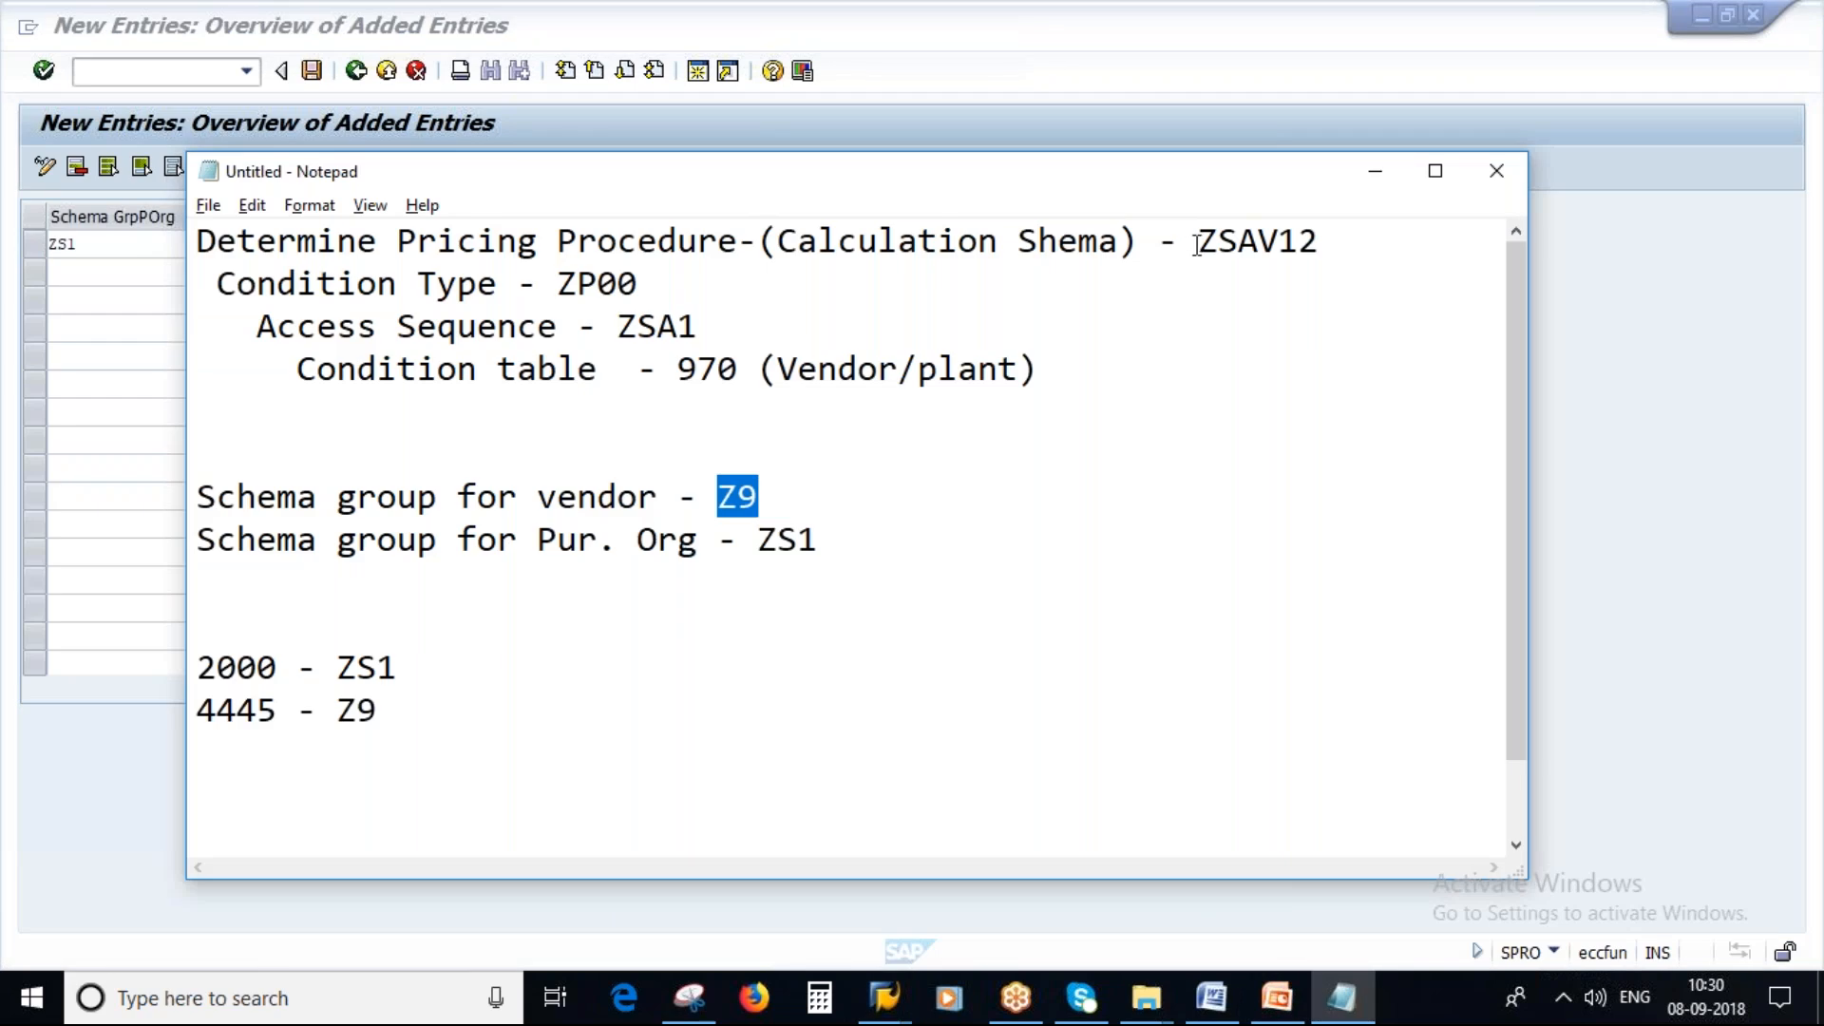
drag(1197, 243, 1325, 249)
key(ctrl+c)
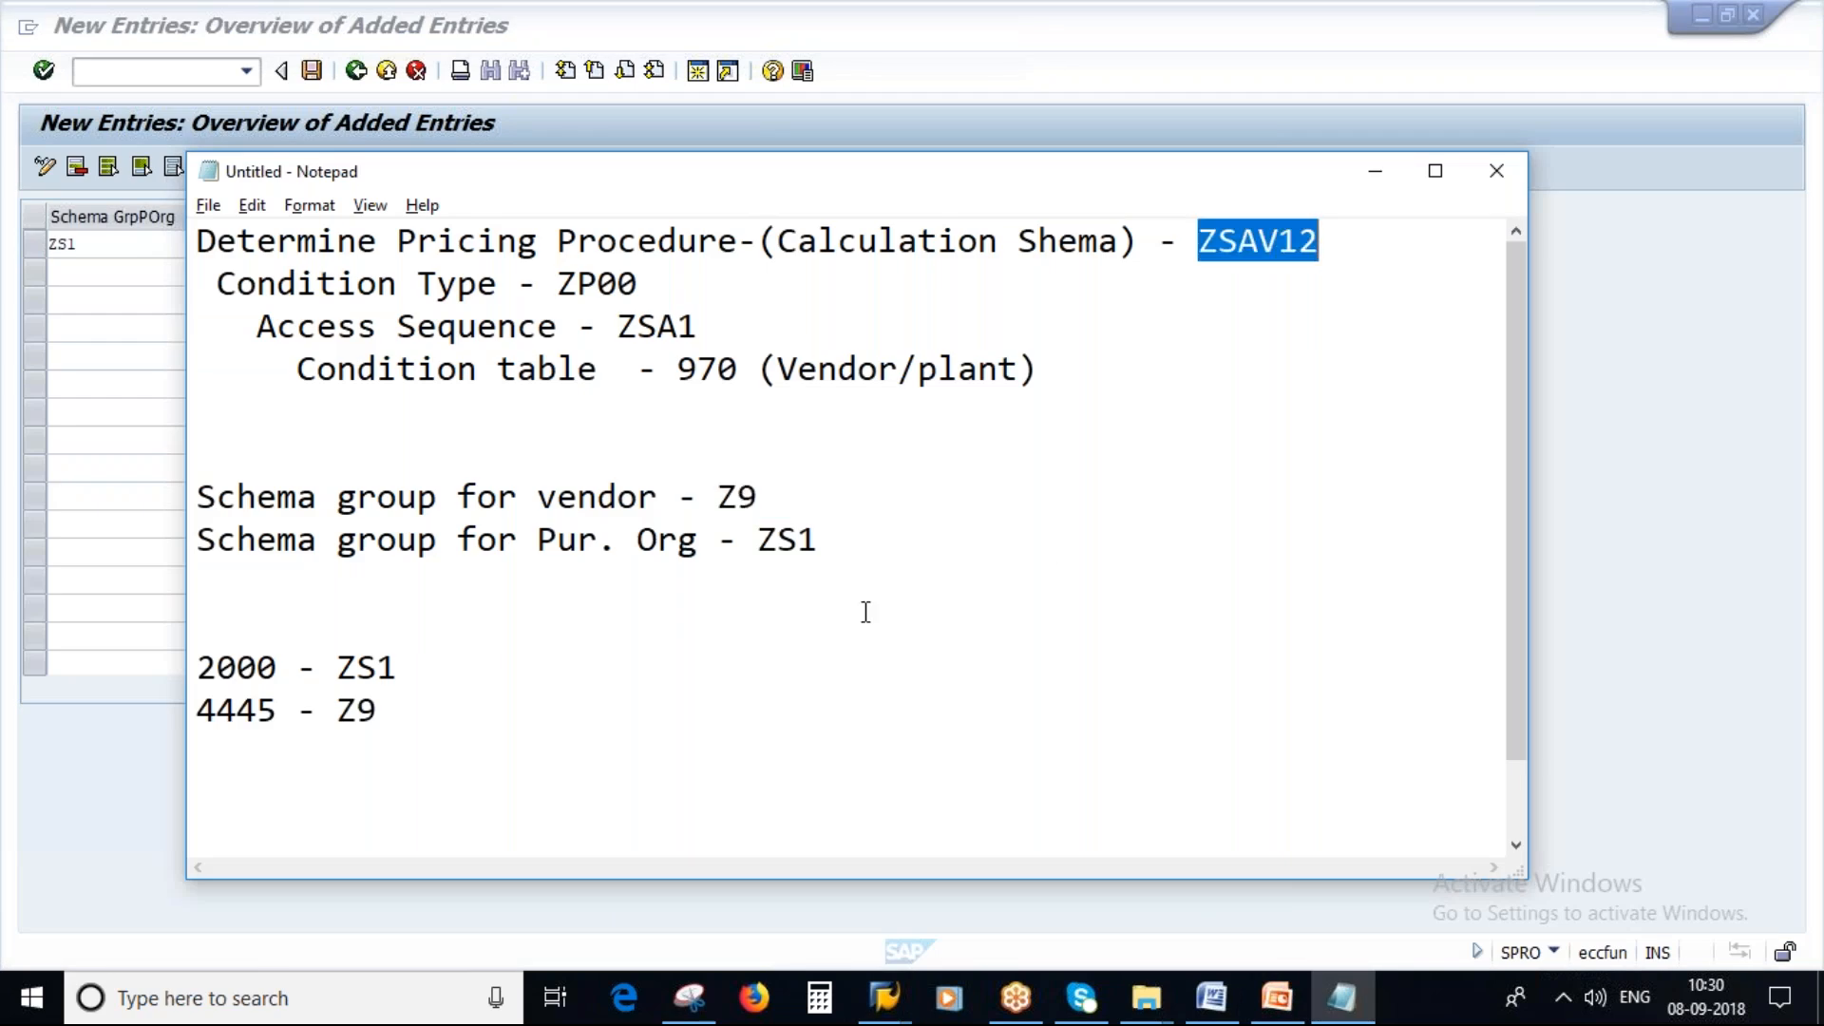
key(alt+Tab)
key(ctrl+v)
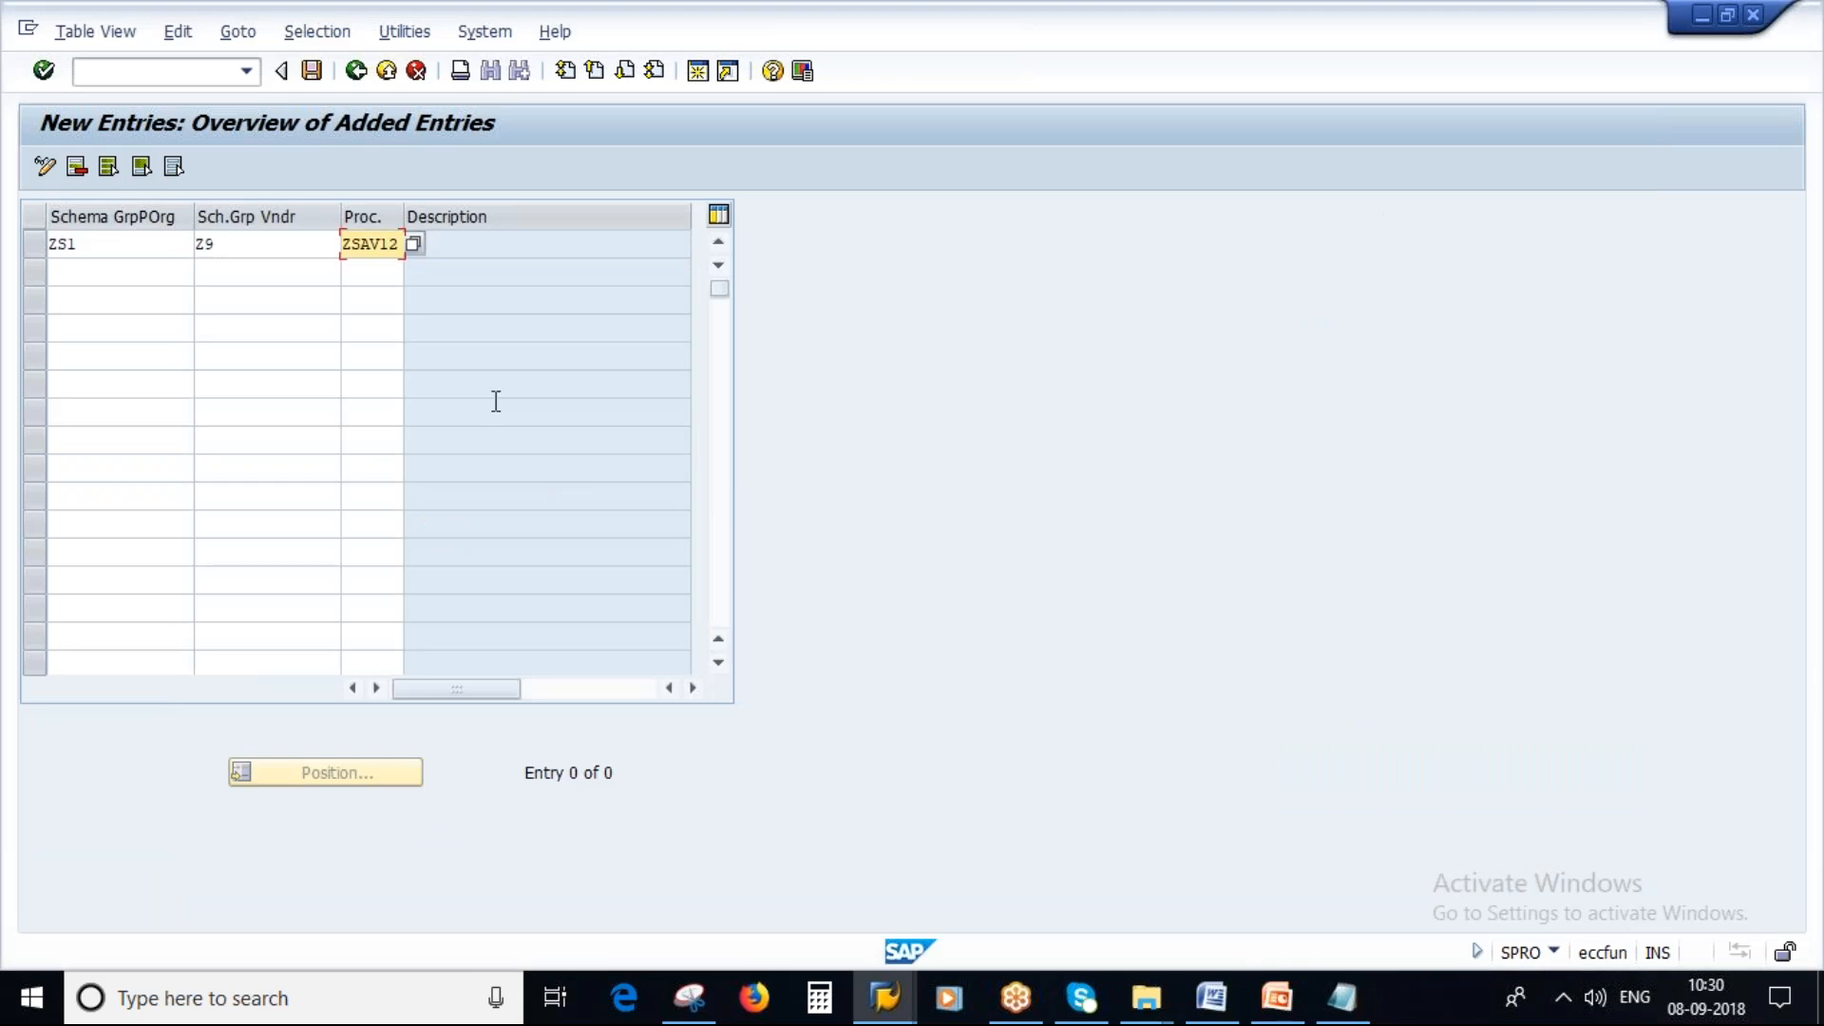
key(Return)
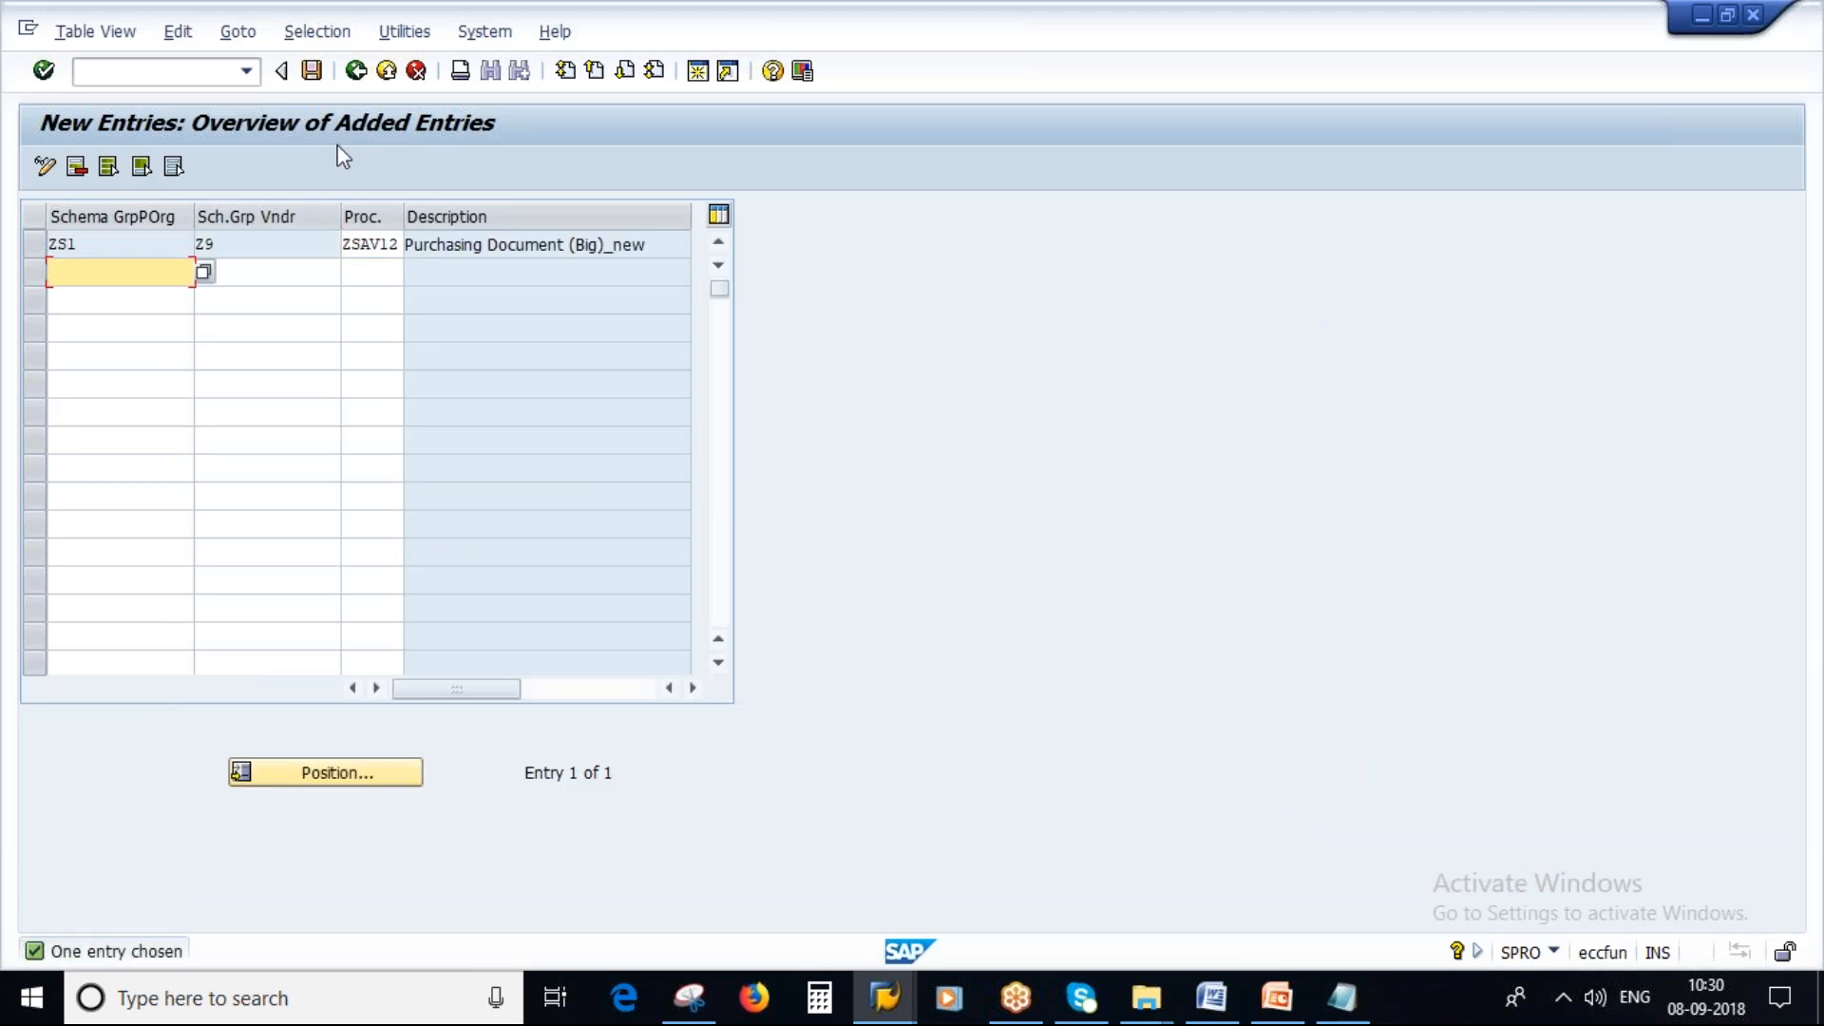
key(ctrl+s)
key(Return)
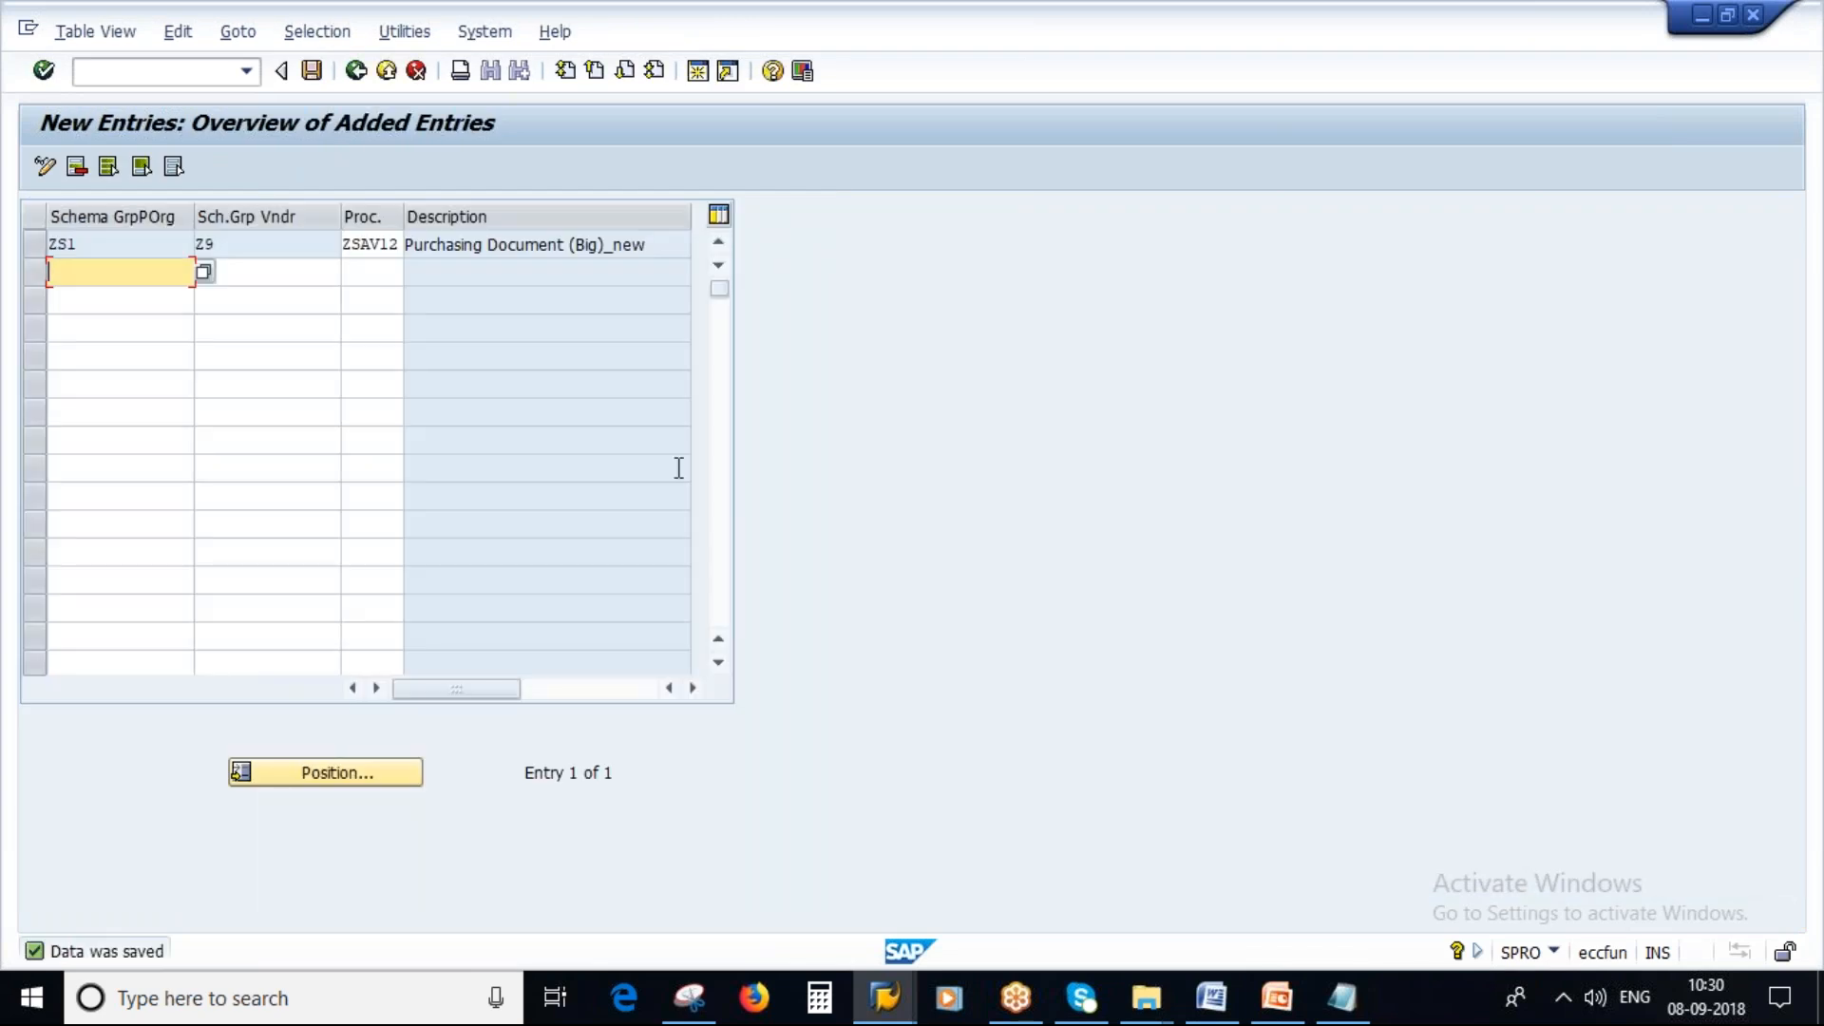
Add the line 4445/1000 = to the notes below the schema groups.
click(1343, 996)
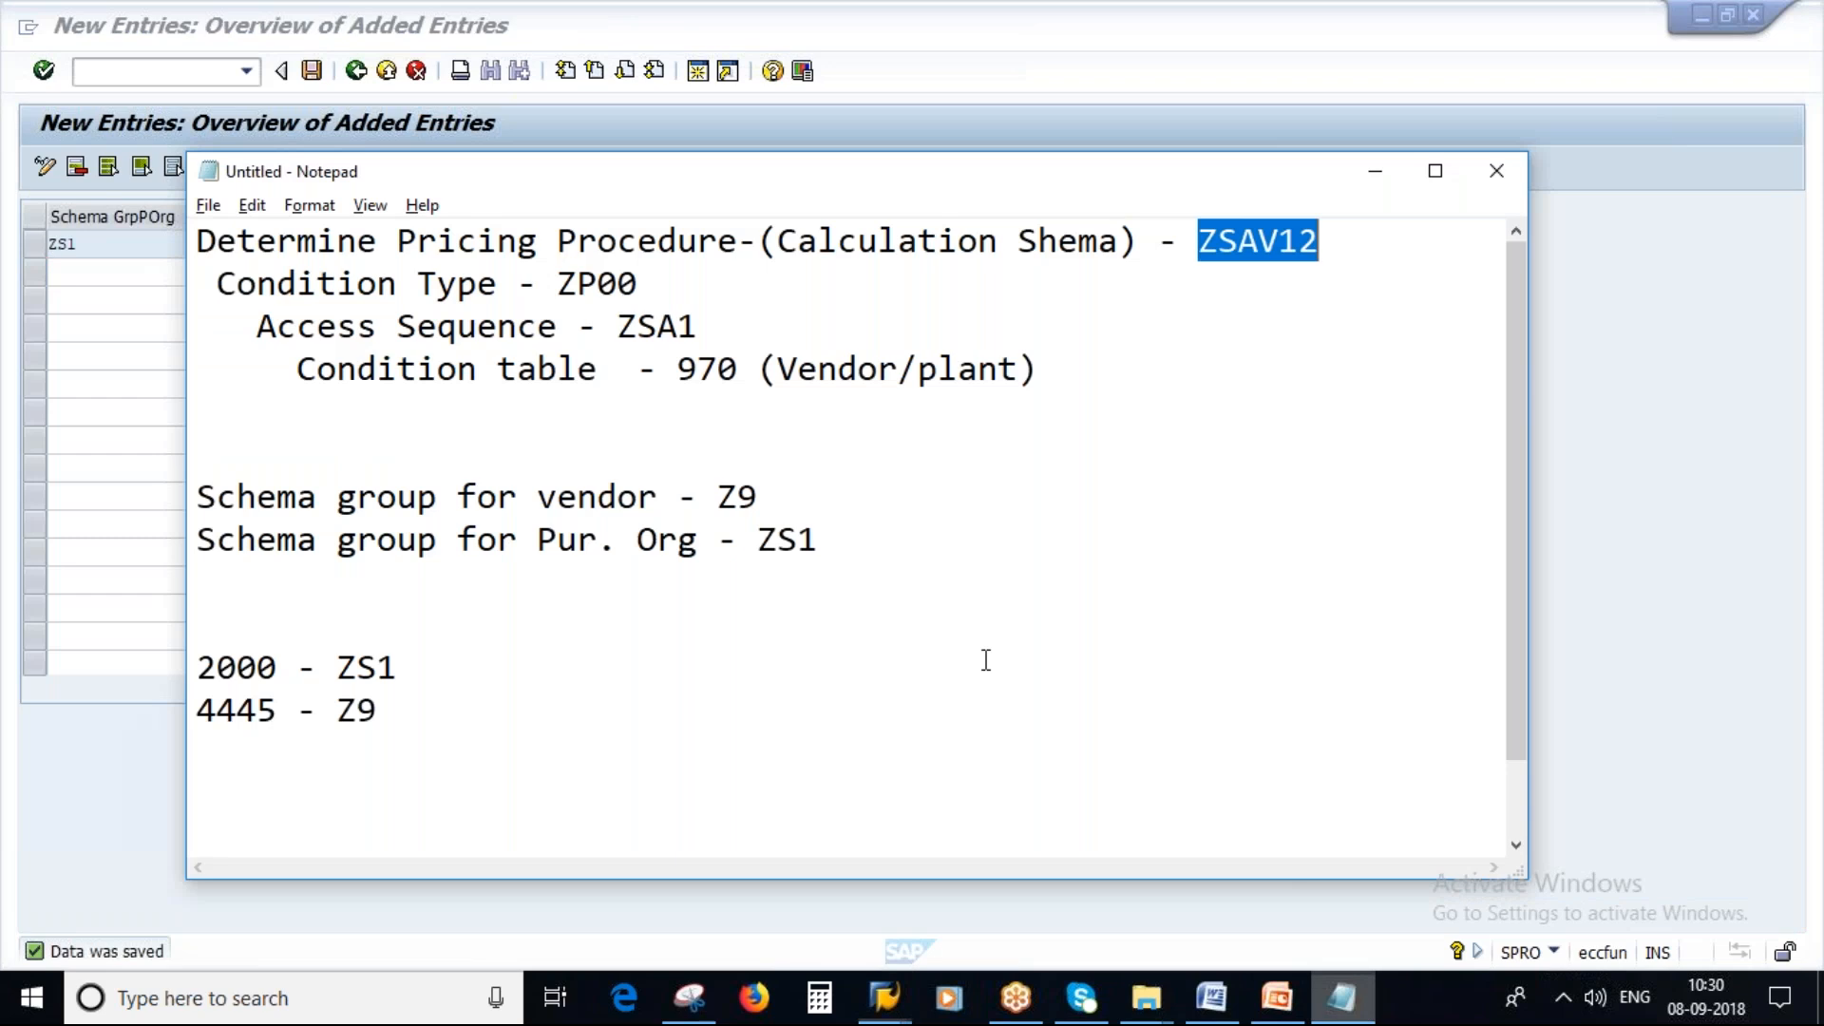
drag(778, 370, 1016, 371)
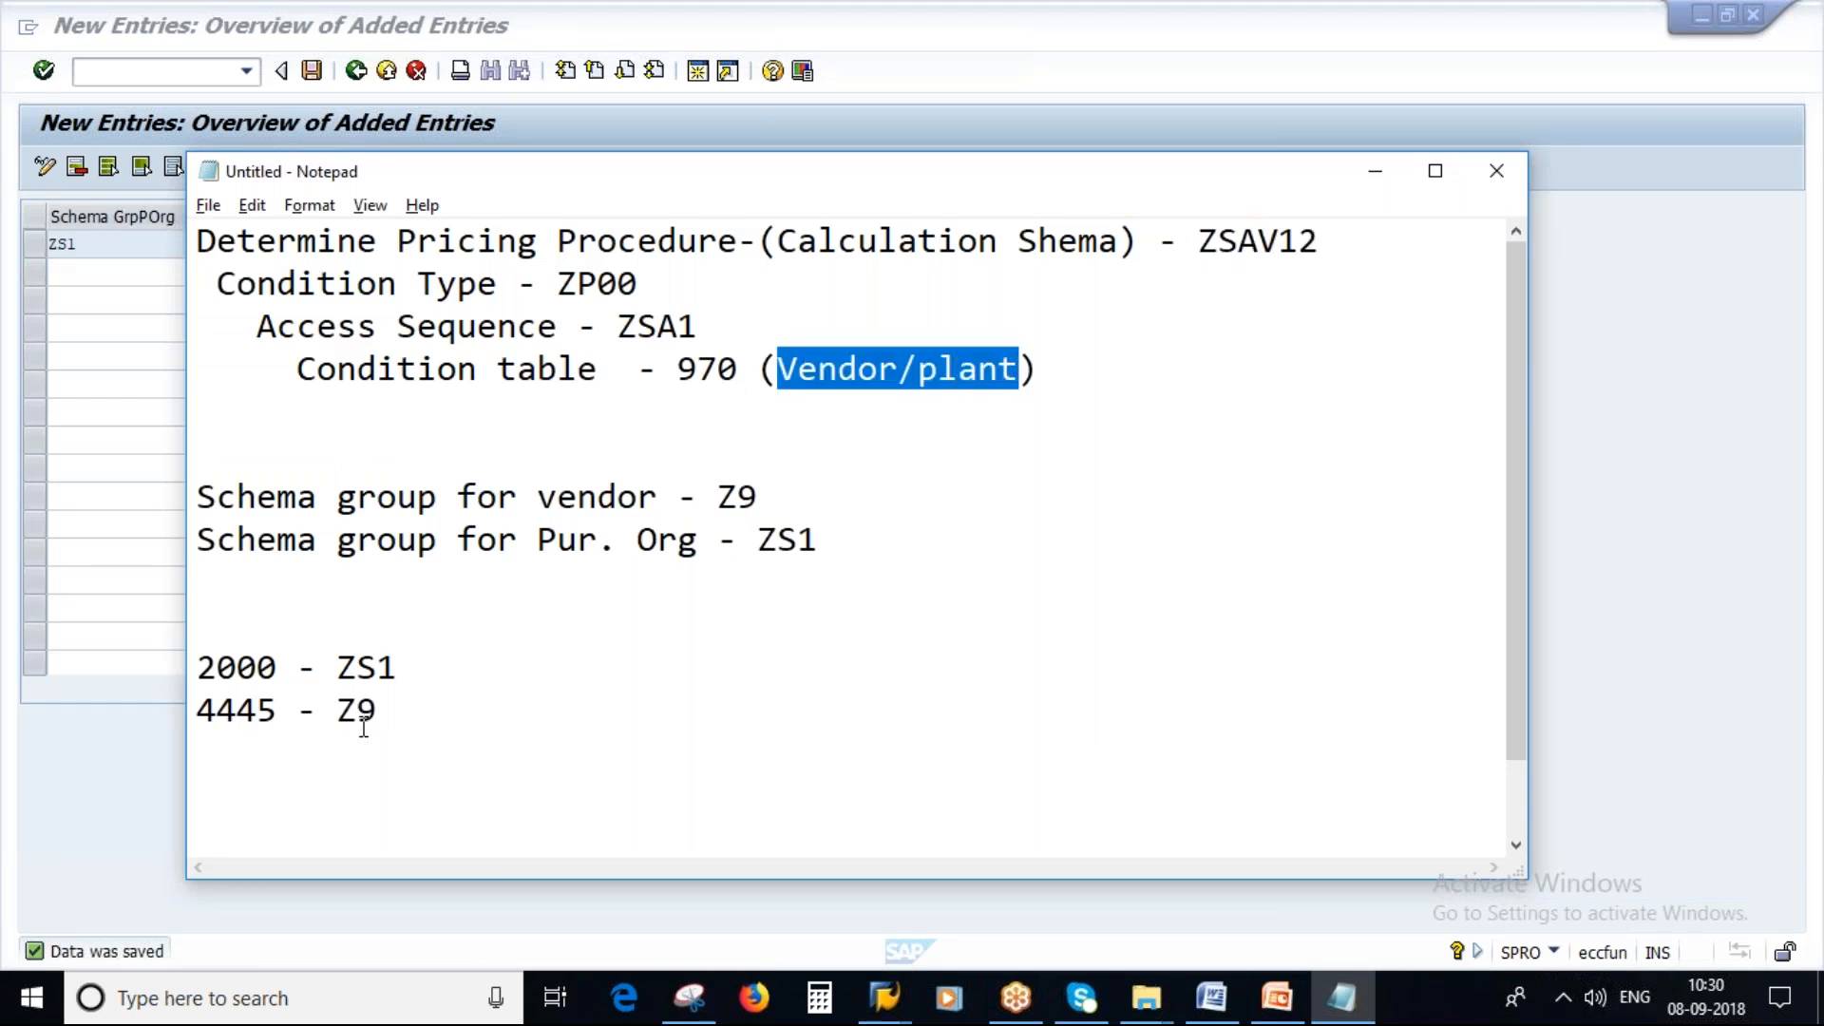
drag(274, 712, 188, 714)
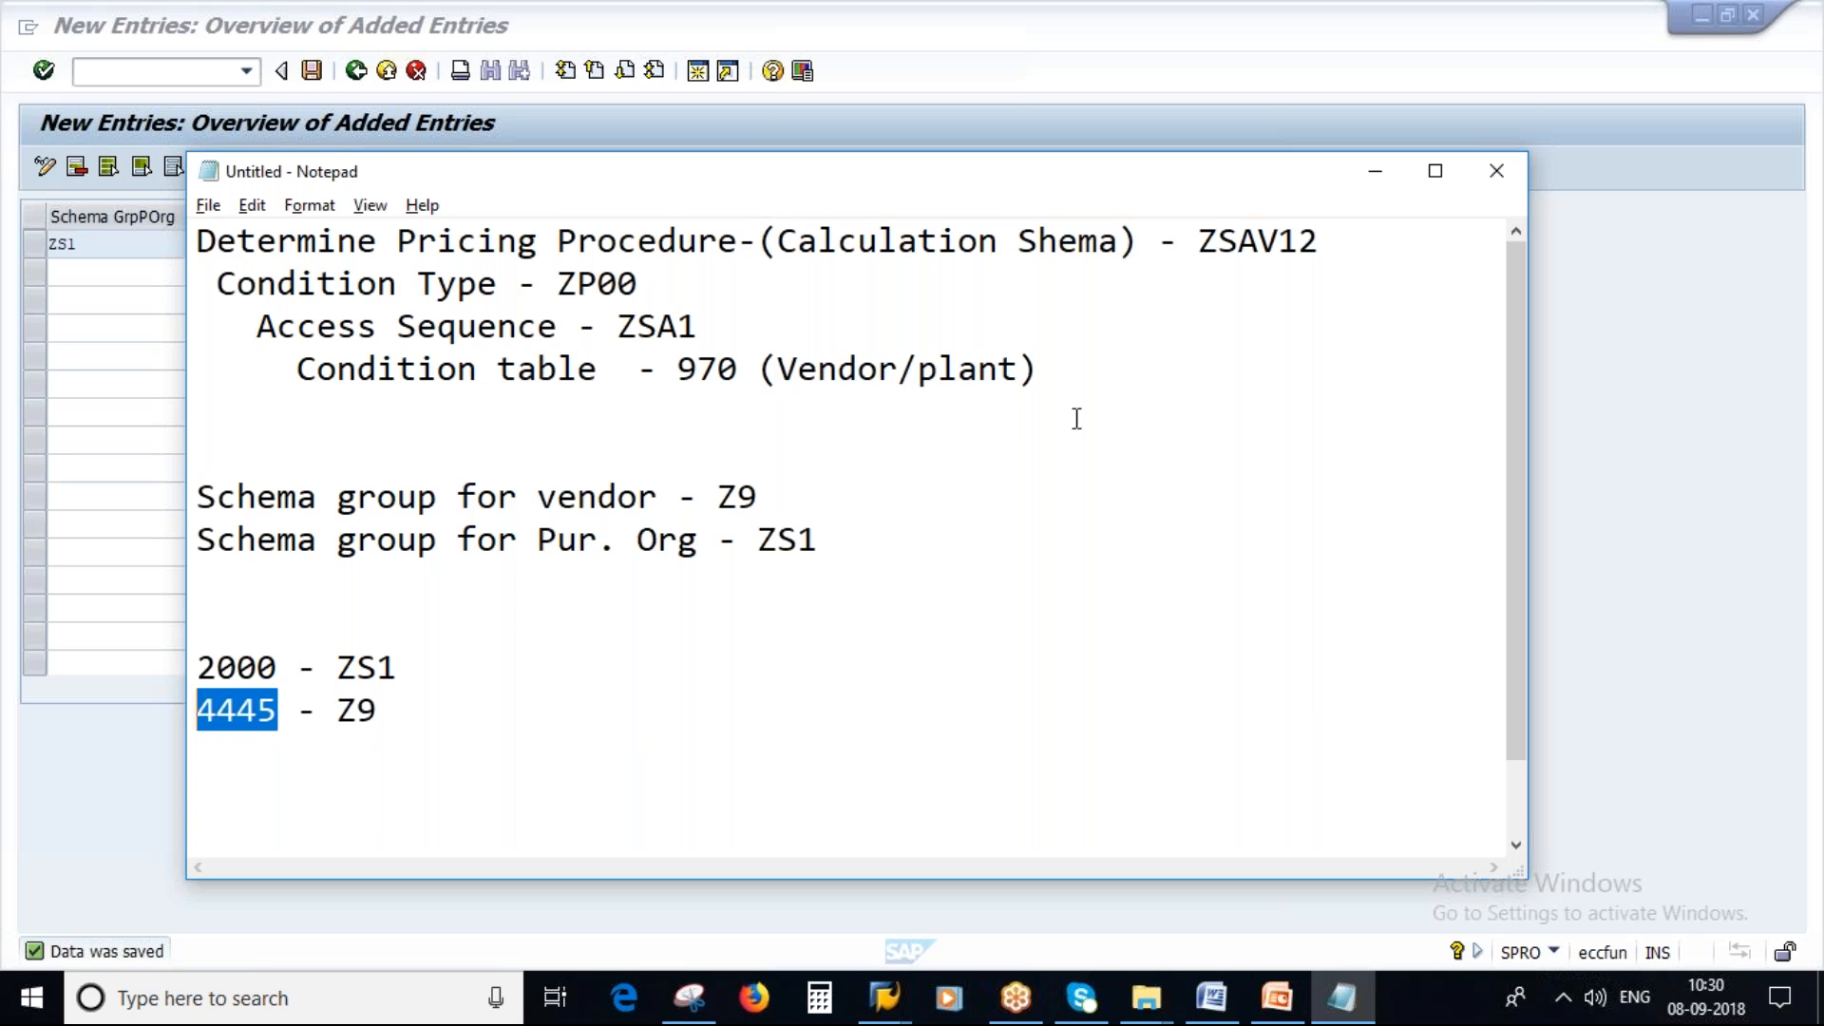
click(245, 619)
key(Up)
key(Return)
text(1)
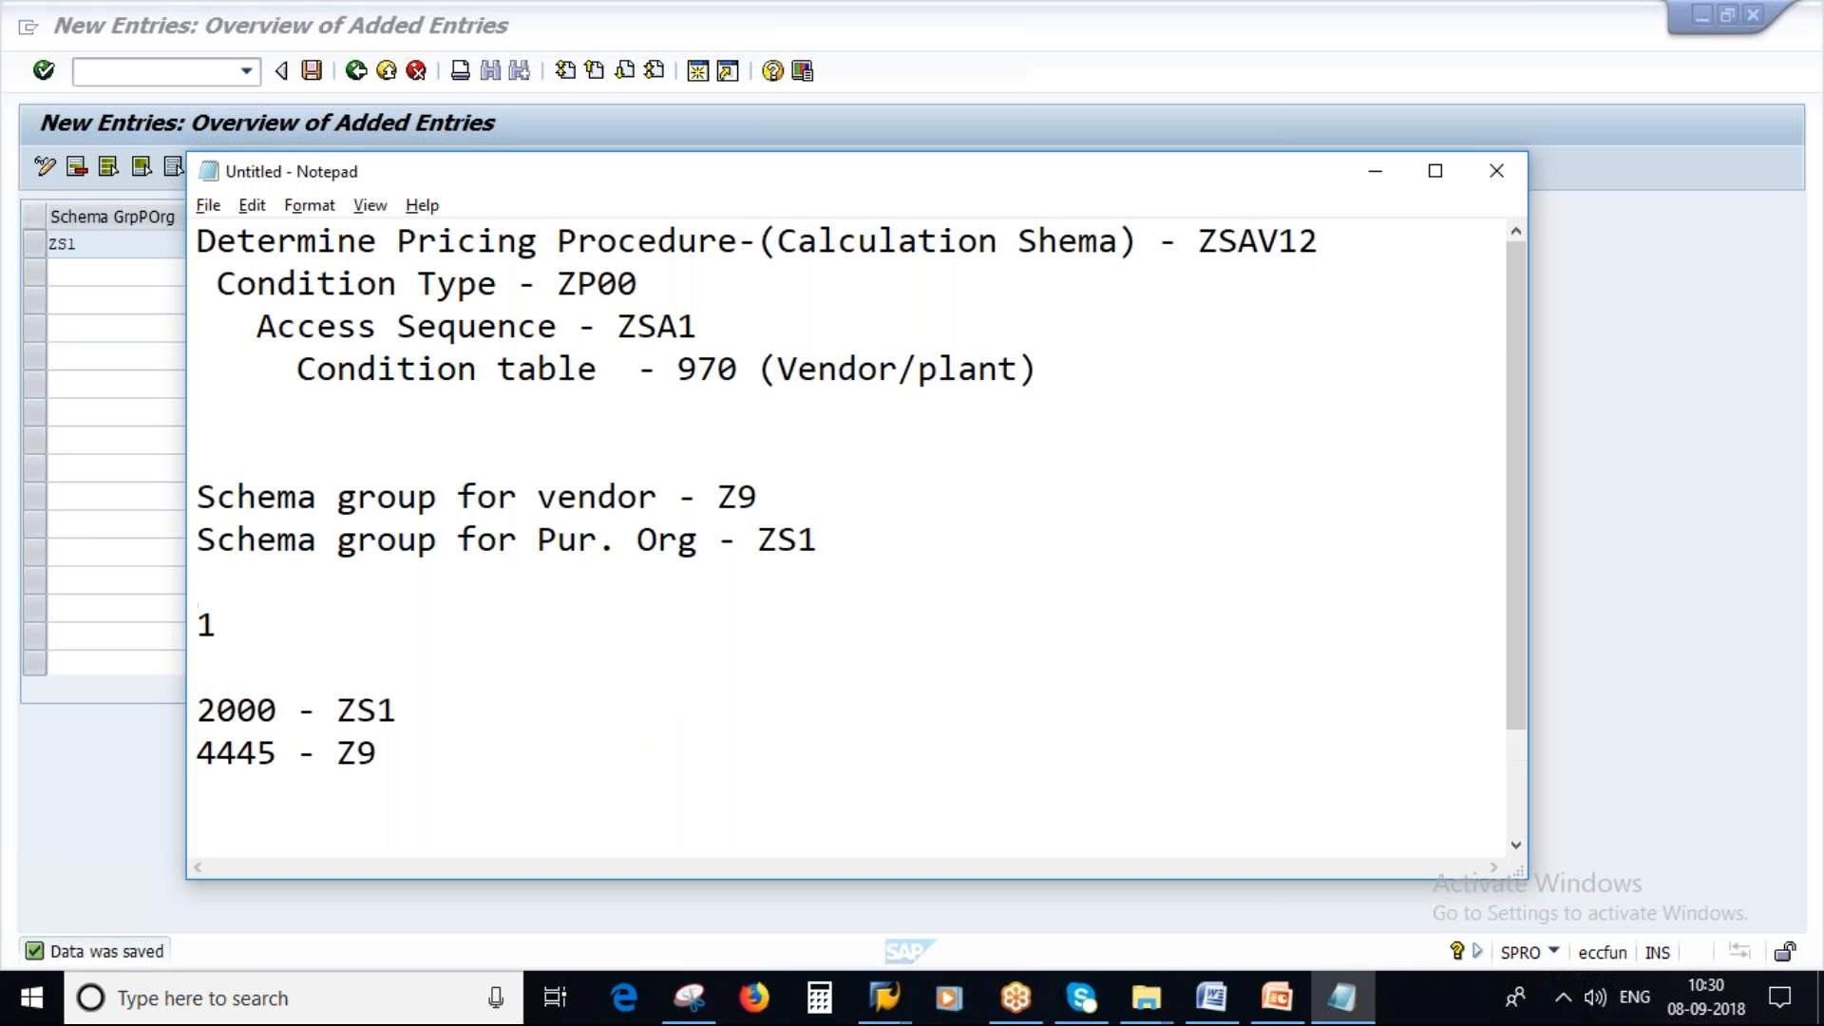
text(000)
drag(287, 630, 196, 627)
drag(279, 752, 176, 749)
key(ctrl+c)
drag(297, 622, 177, 627)
key(ctrl+v)
text(/1000 =)
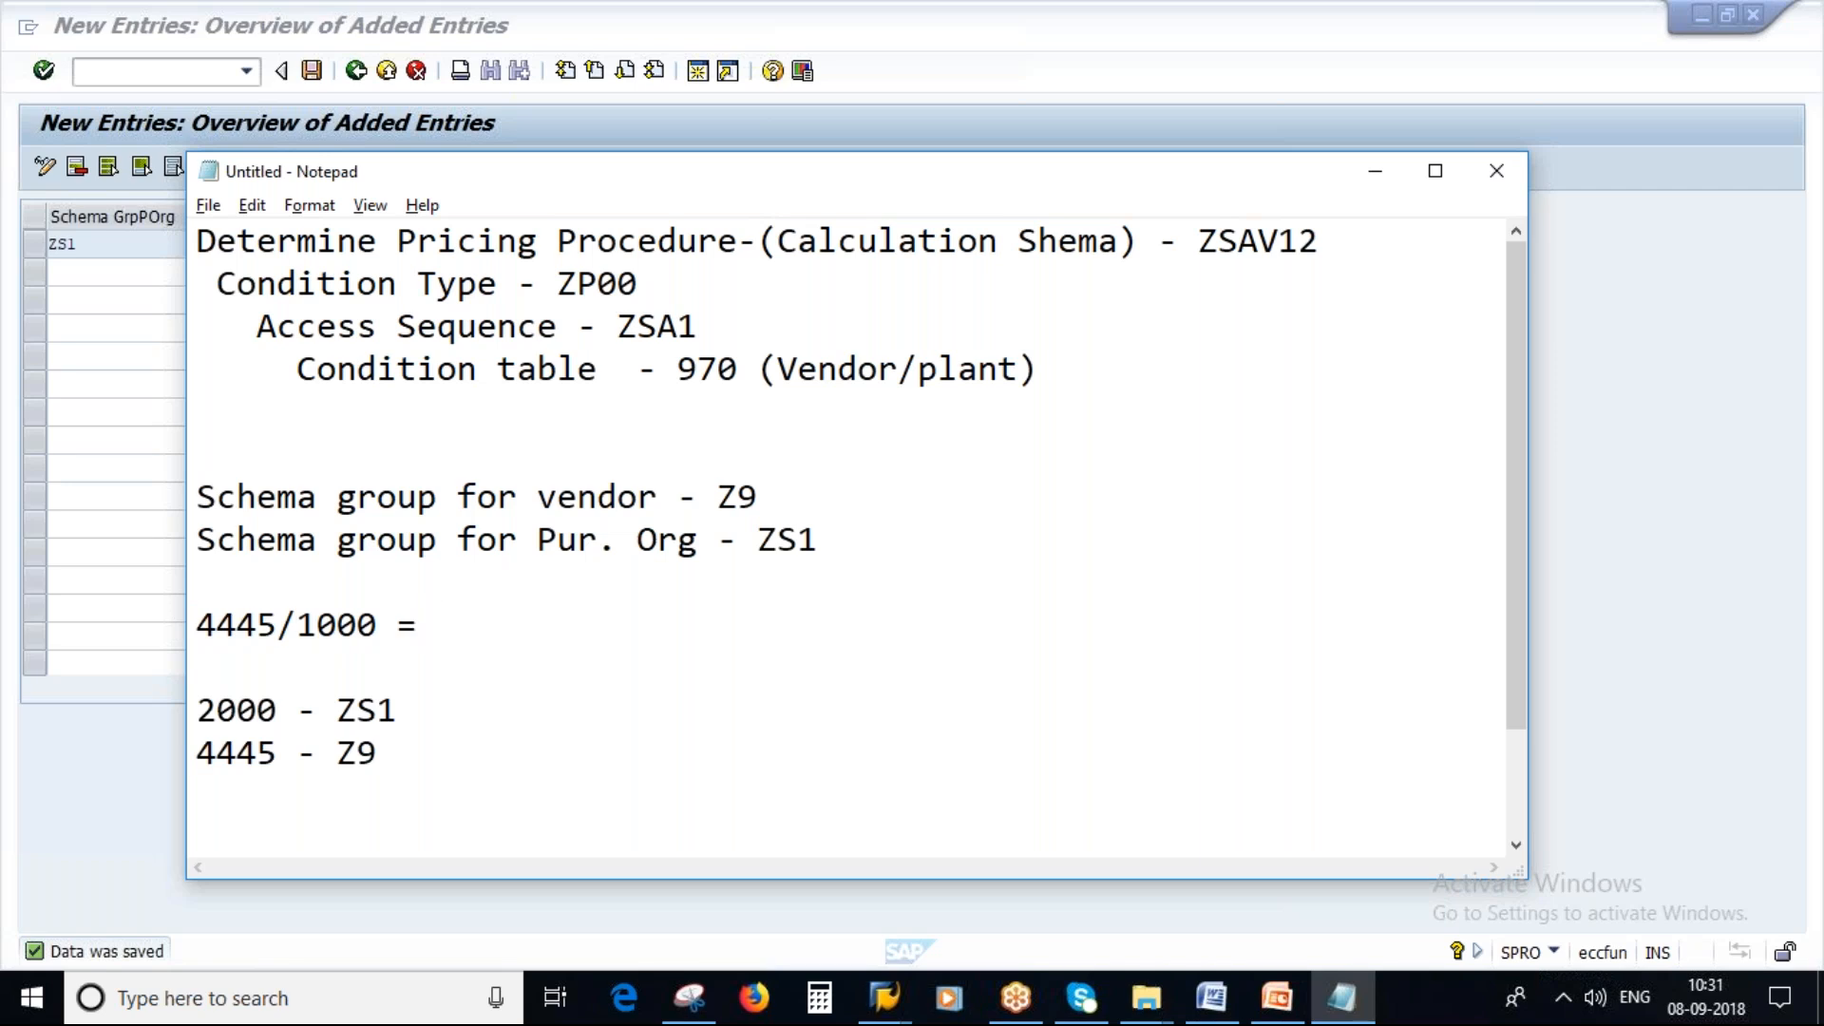
key(Return)
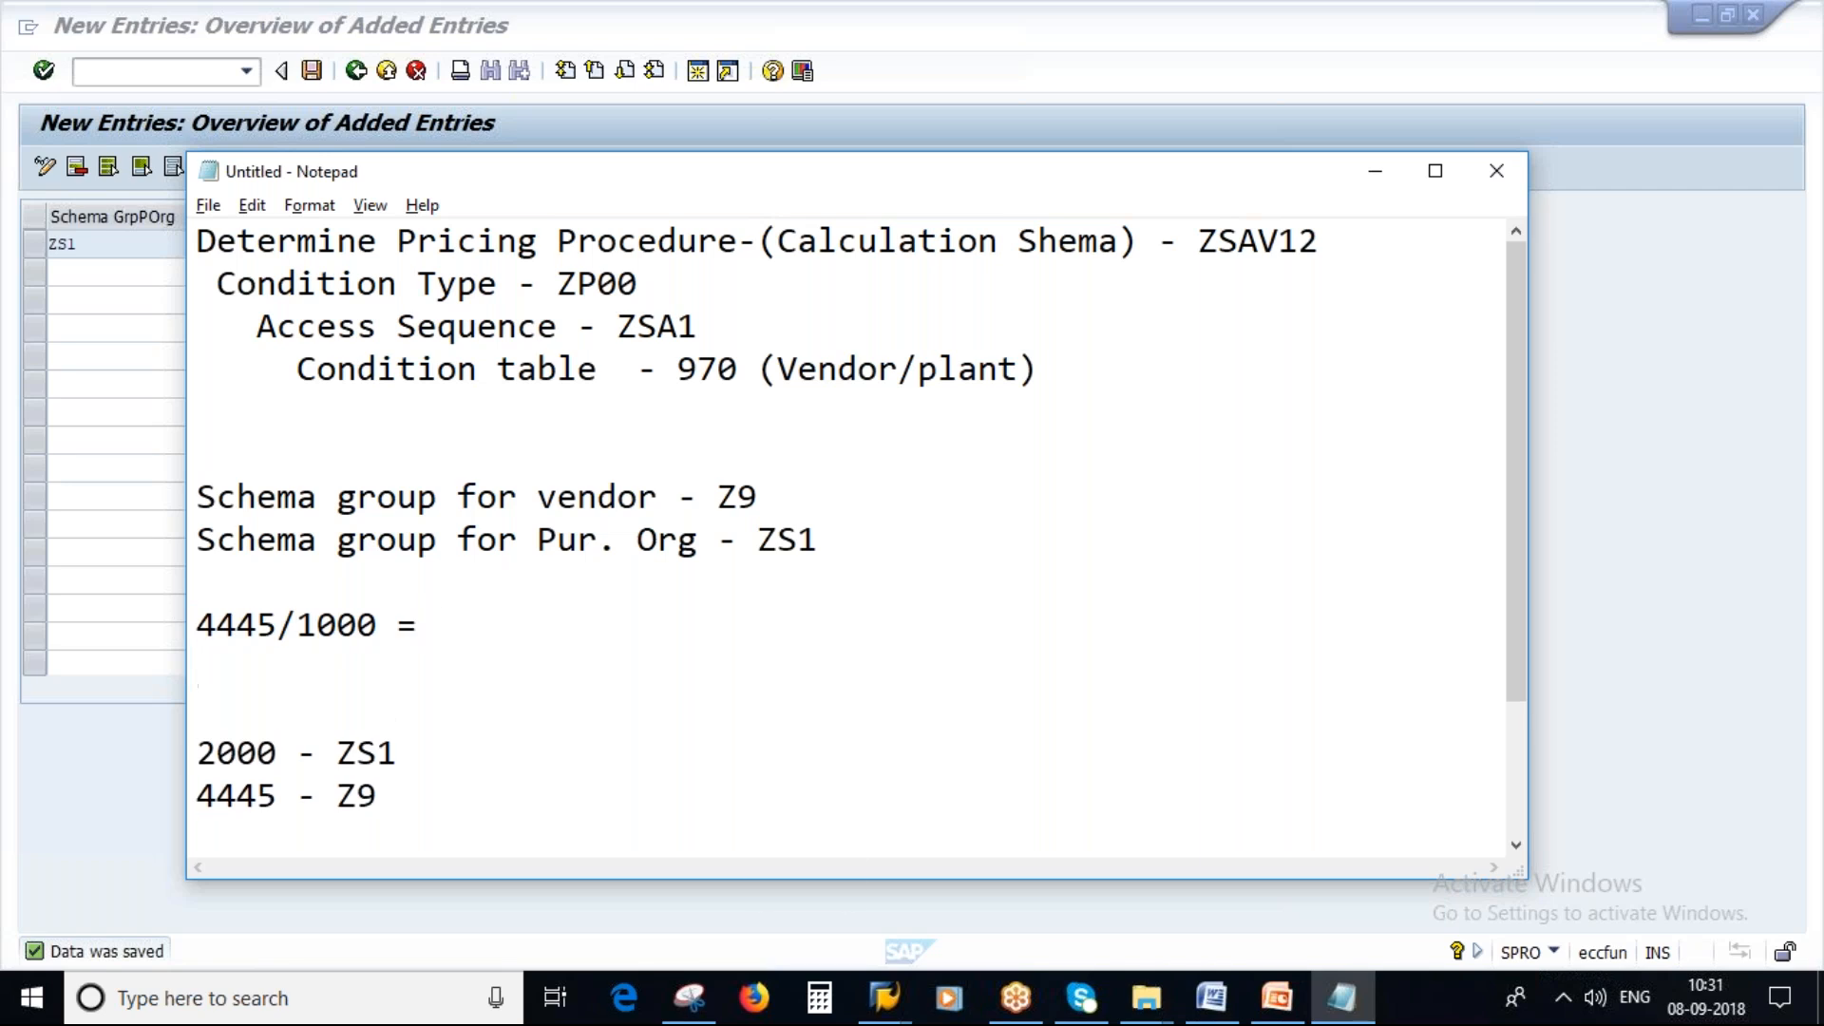
Write MEK2 on the next line of the notes.
text(mek2)
key(BackSpace)
key(BackSpace)
key(BackSpace)
key(BackSpace)
key(Caps_Lock)
text(MEK2)
Switch to the Create Purchase Order session and exit to the SAP Easy Access menu.
click(884, 997)
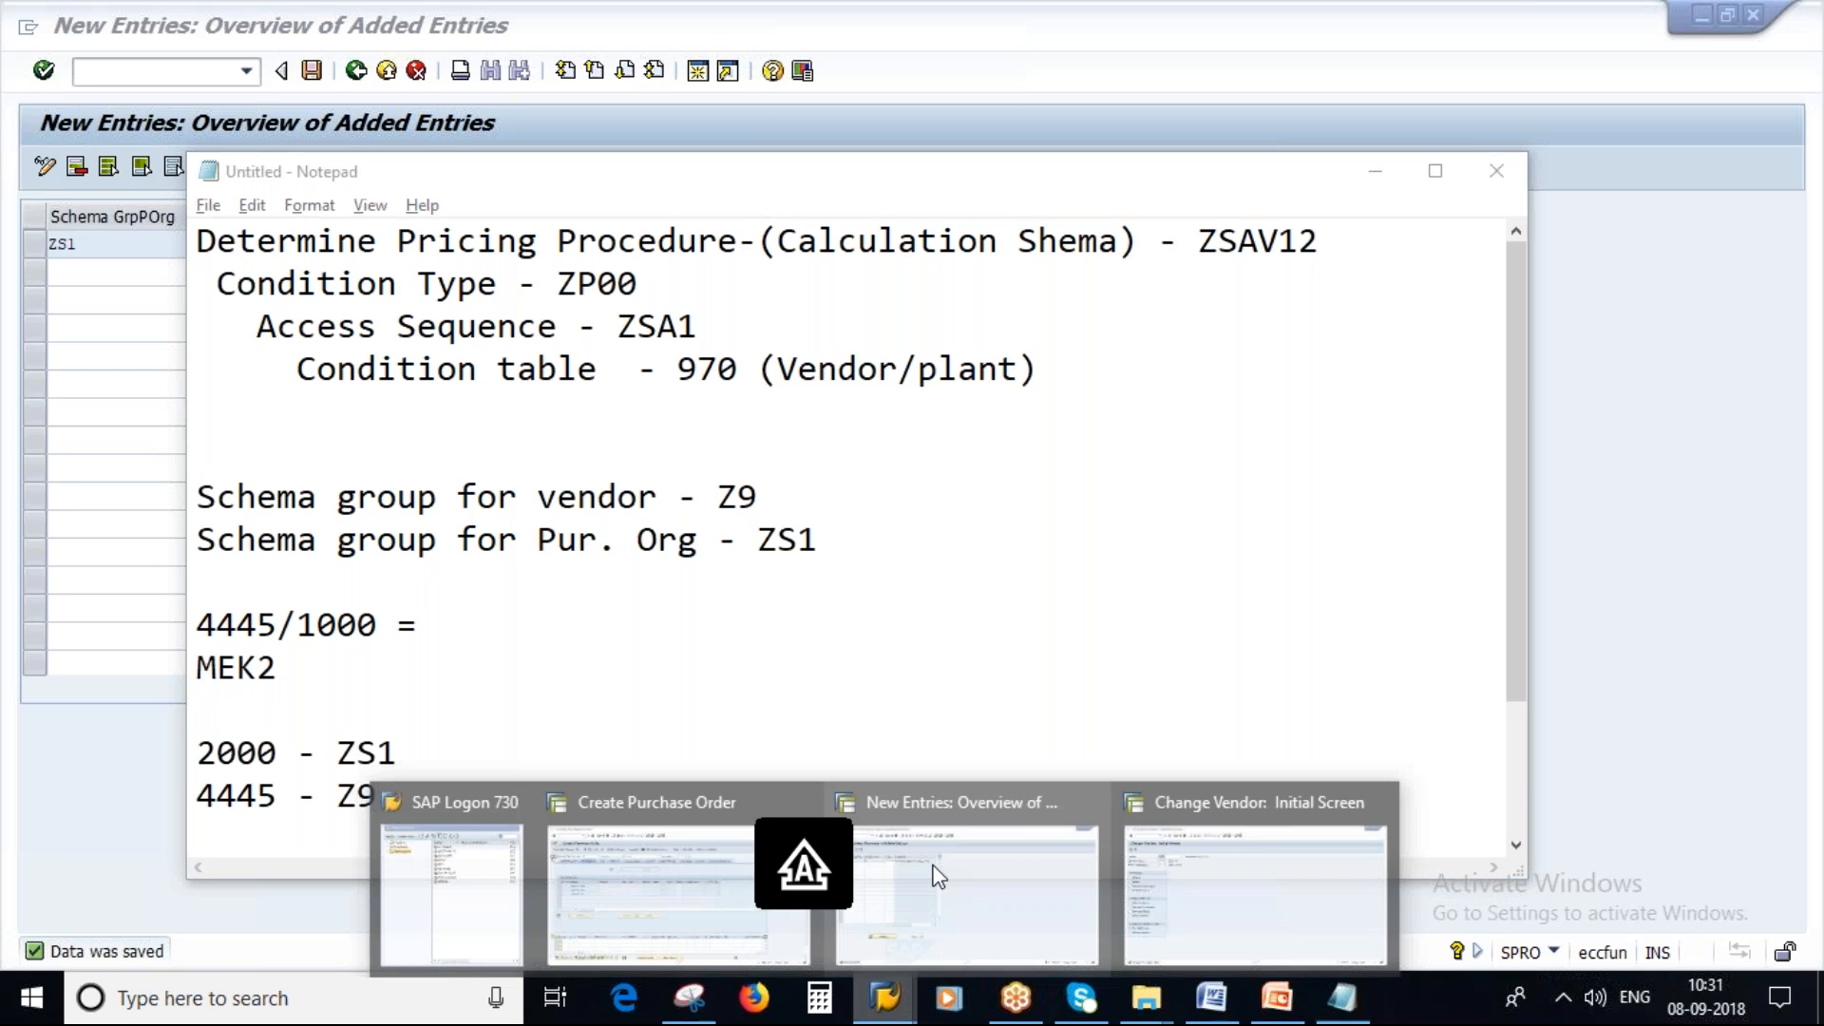
click(678, 884)
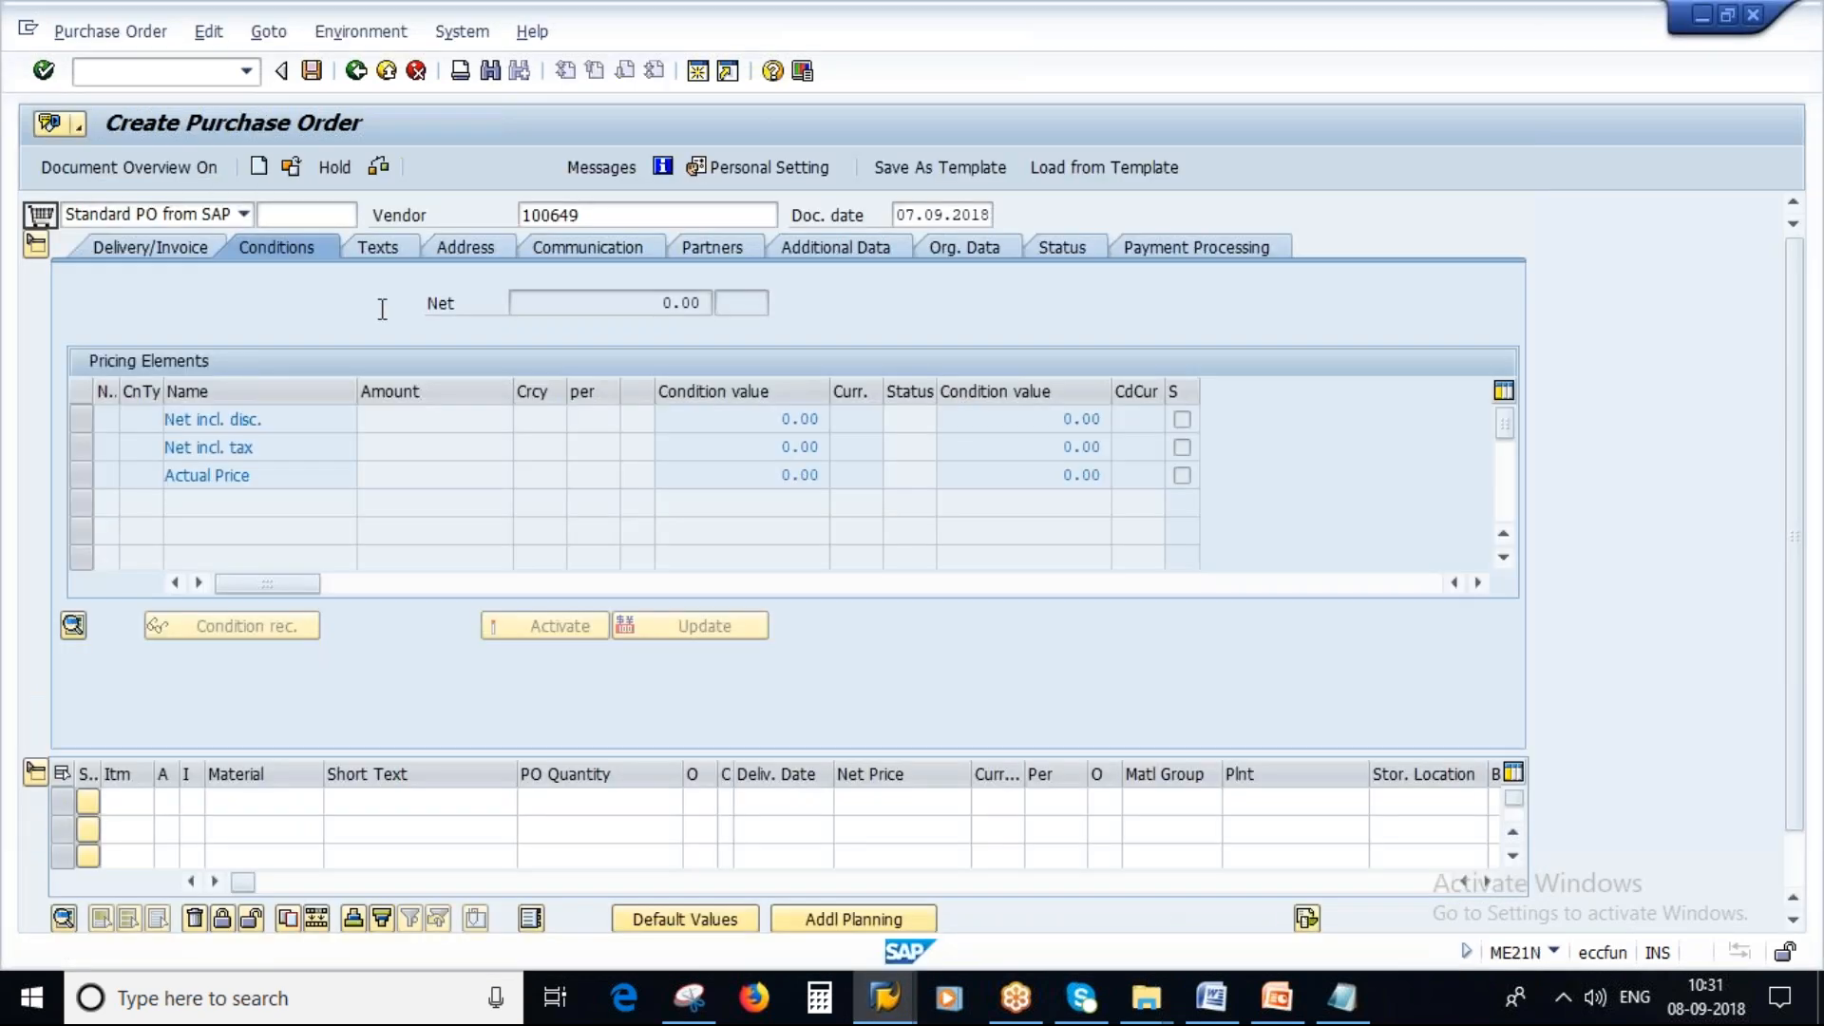
key(F3)
click(475, 486)
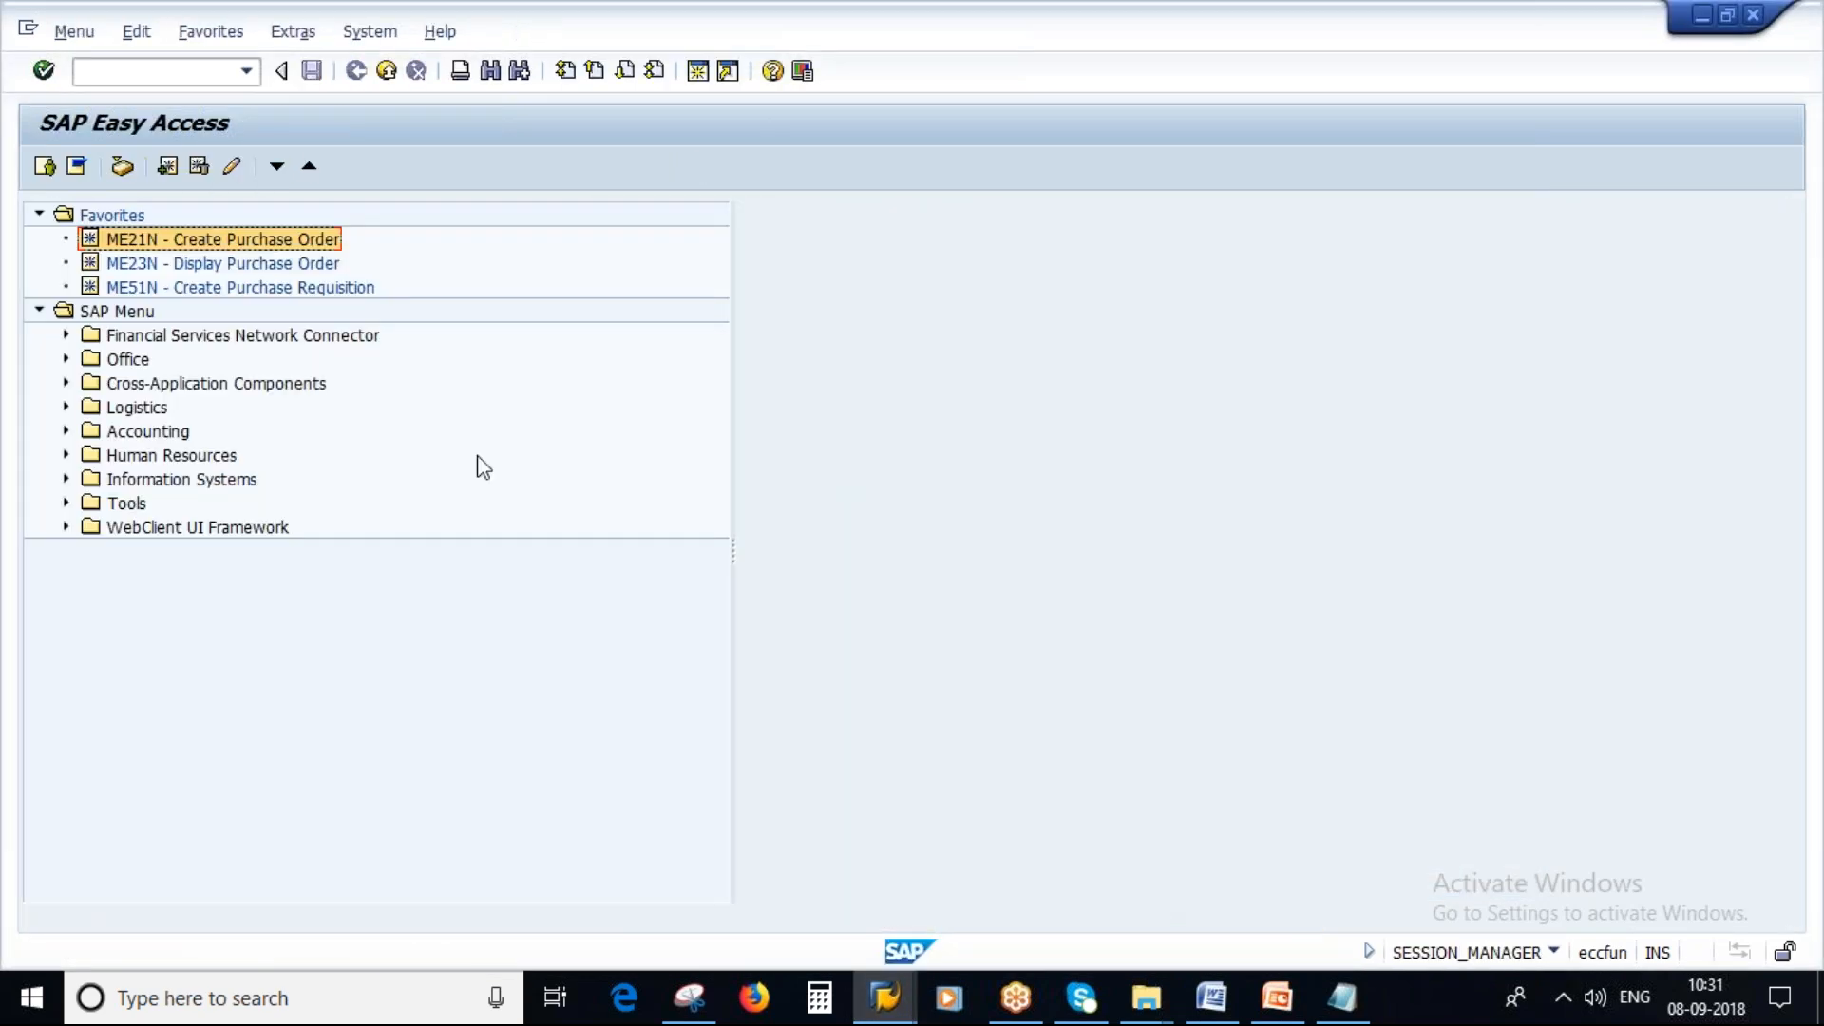
Open MEK2 - Change under Logistics, Materials Management, Purchasing, Master Data, Conditions, Other.
click(66, 408)
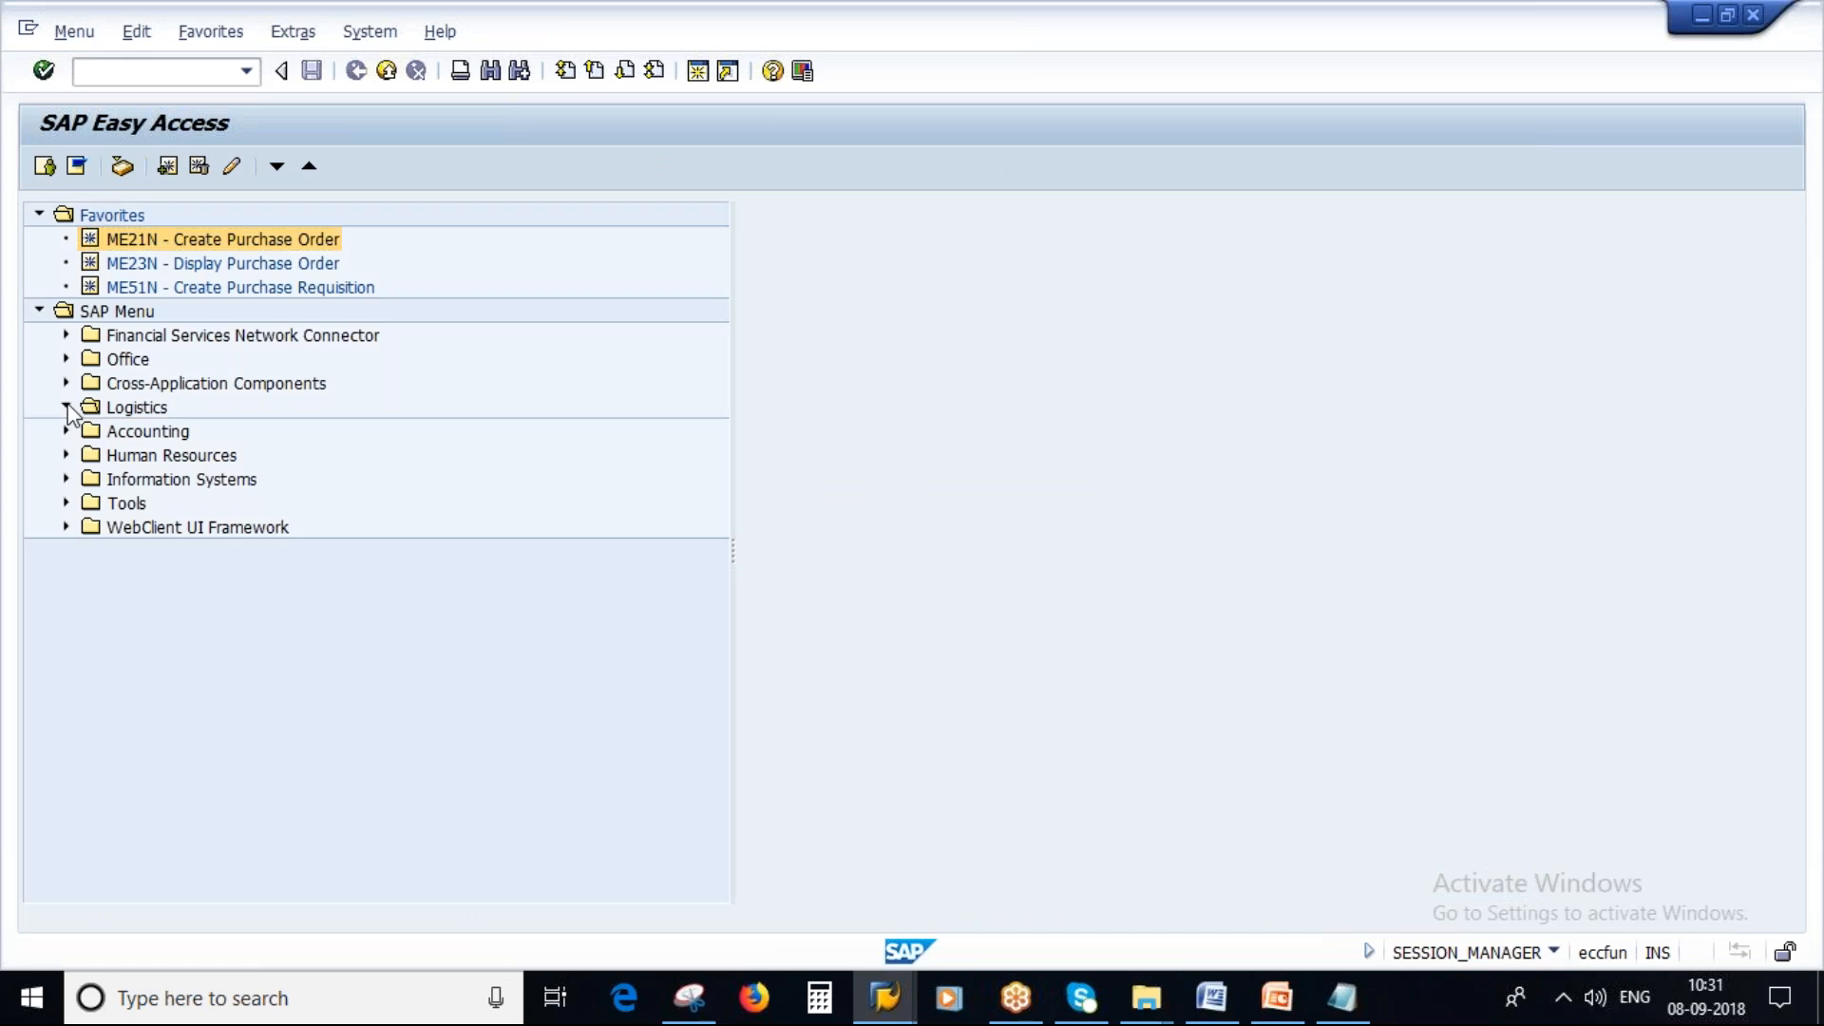
click(92, 431)
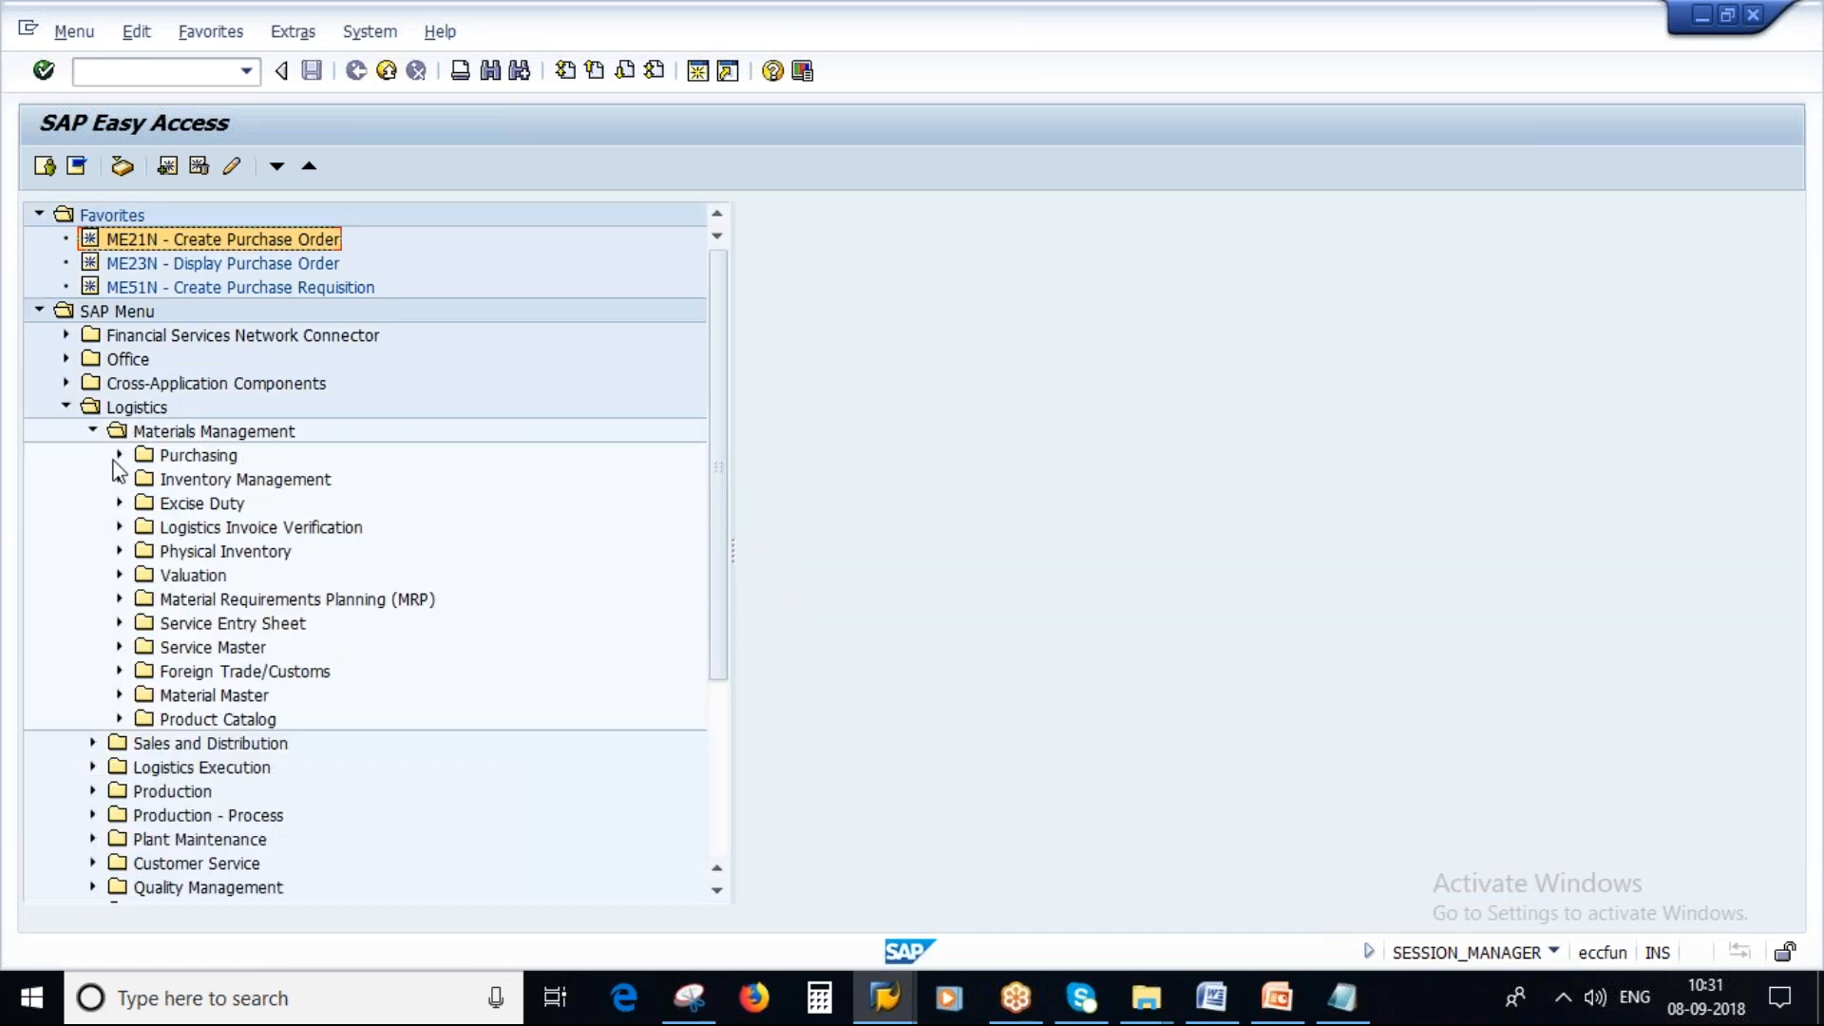
click(120, 456)
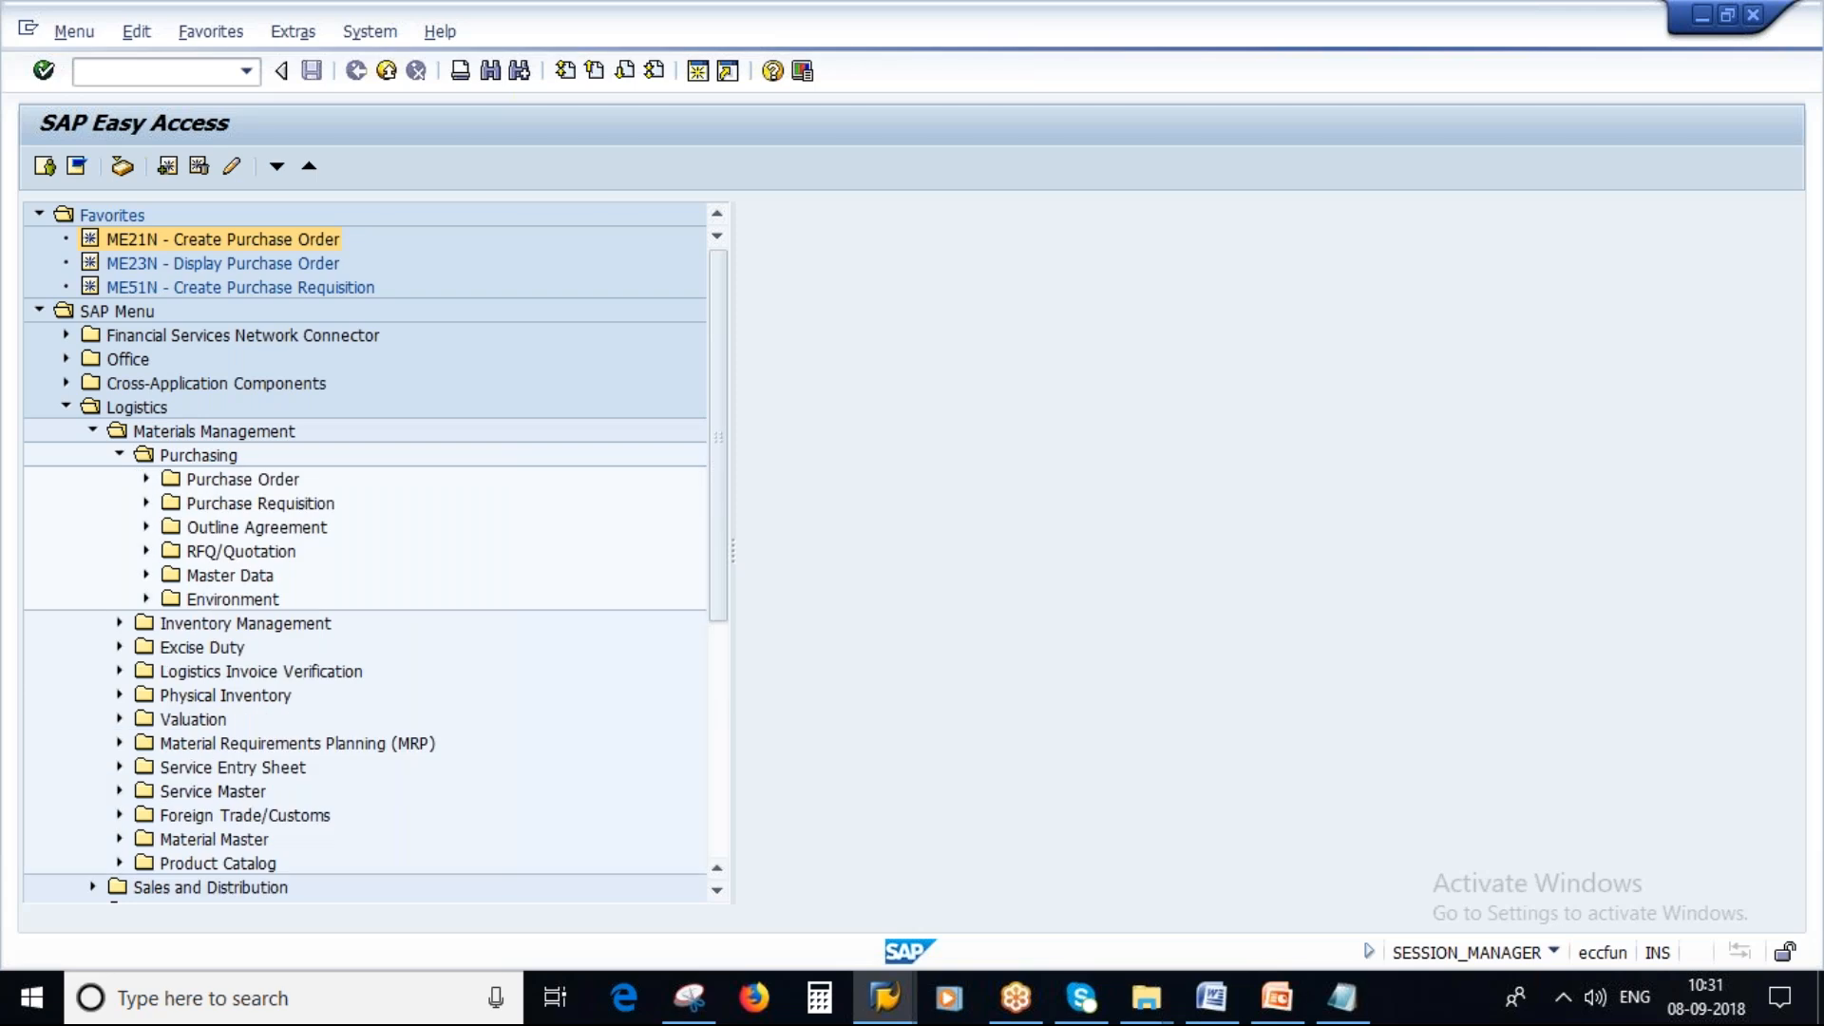
click(146, 479)
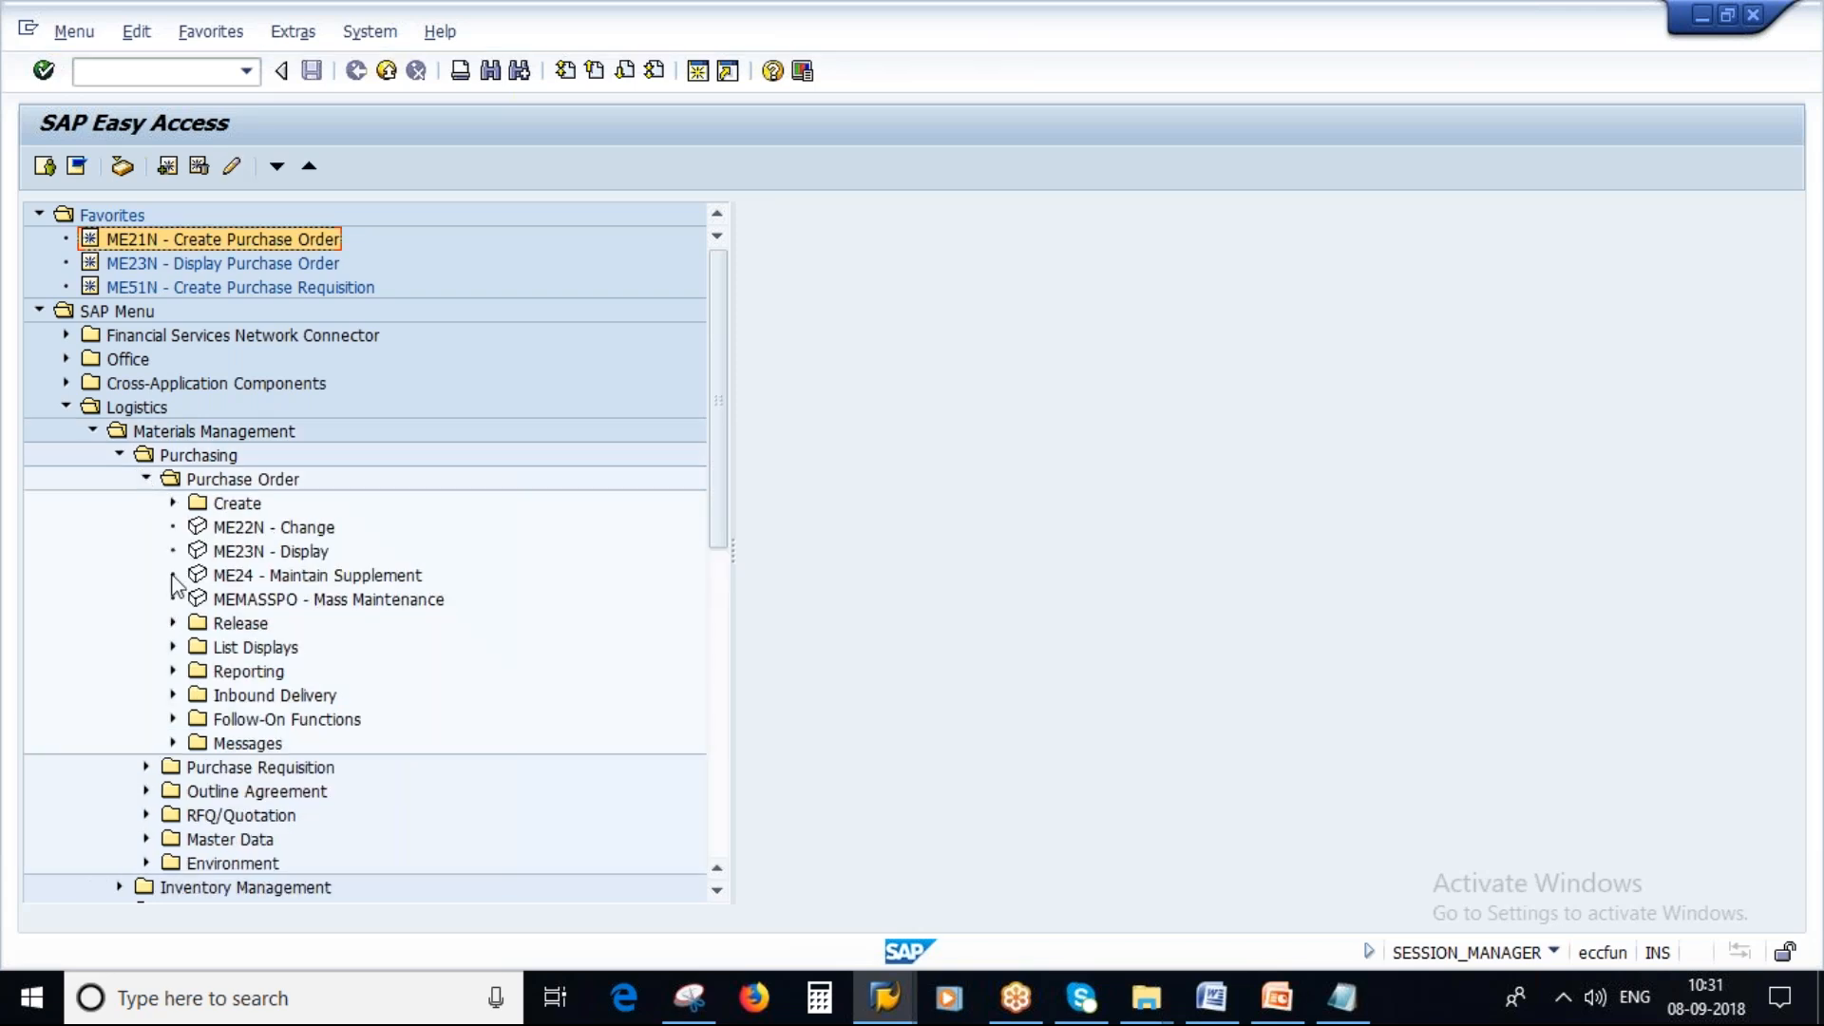
click(147, 478)
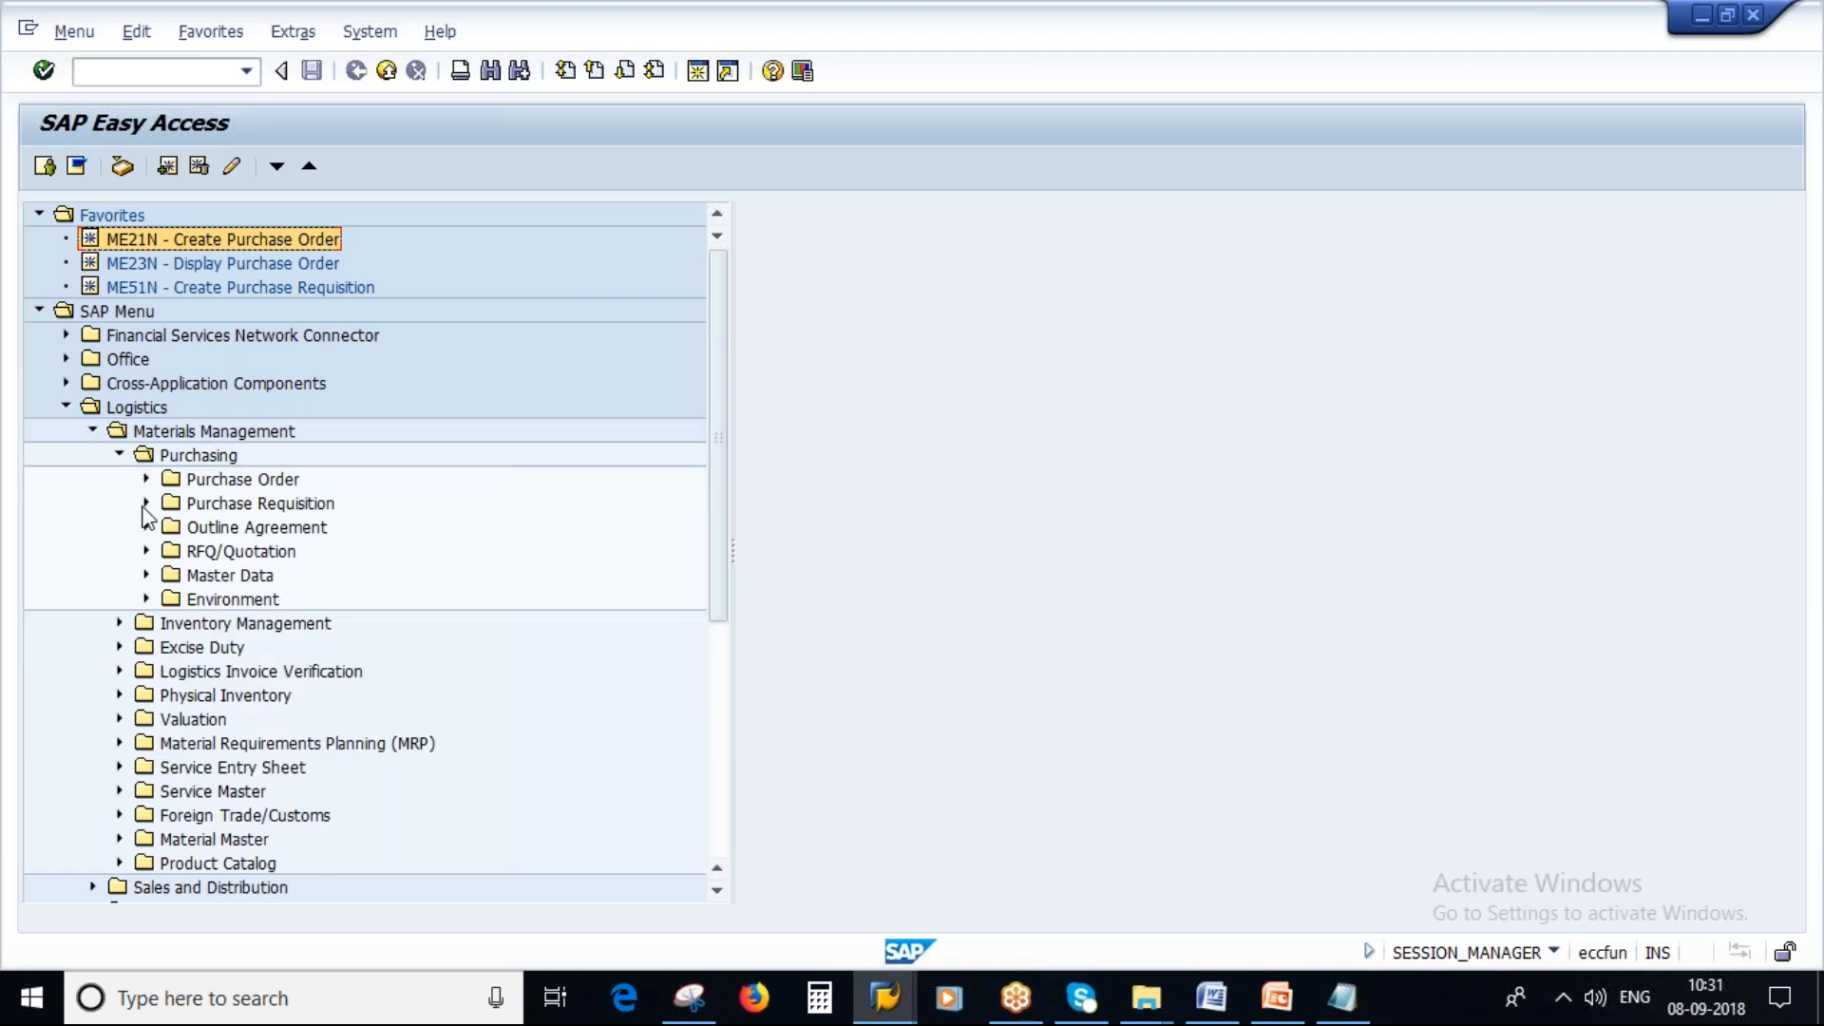
click(147, 575)
scroll(462, 655, down, 1)
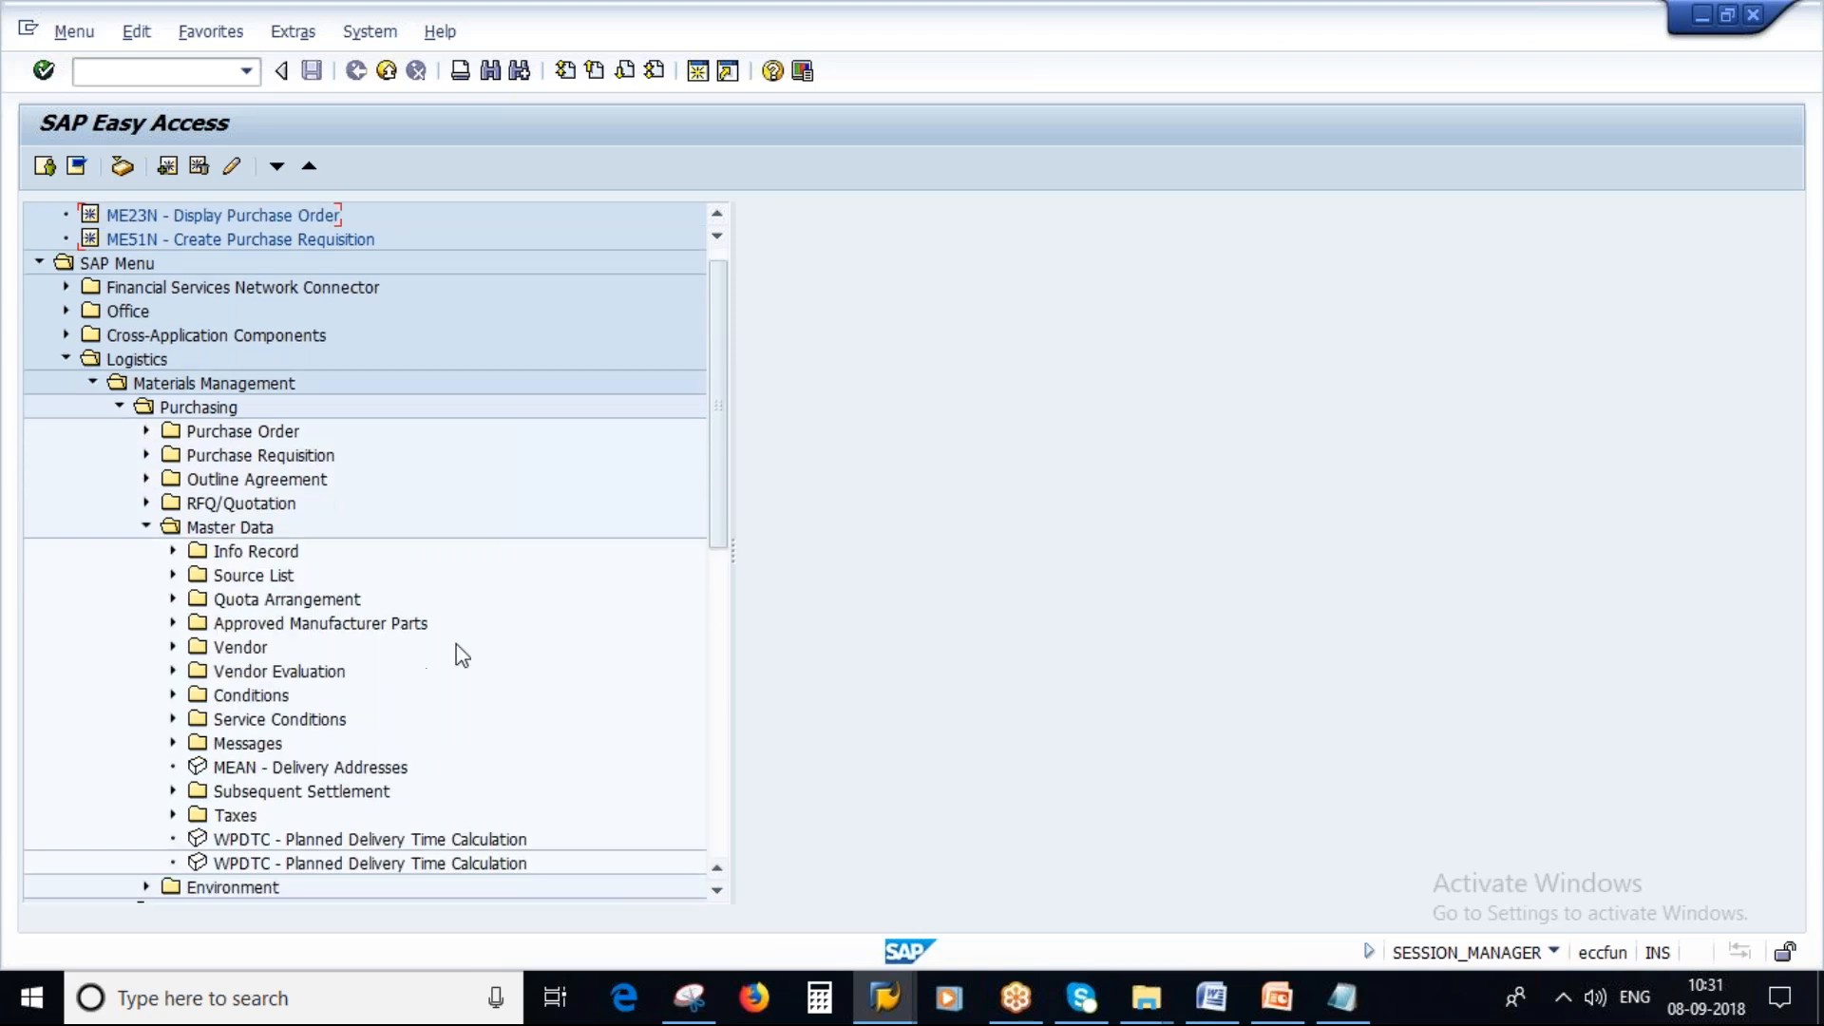
scroll(462, 655, down, 2)
click(239, 576)
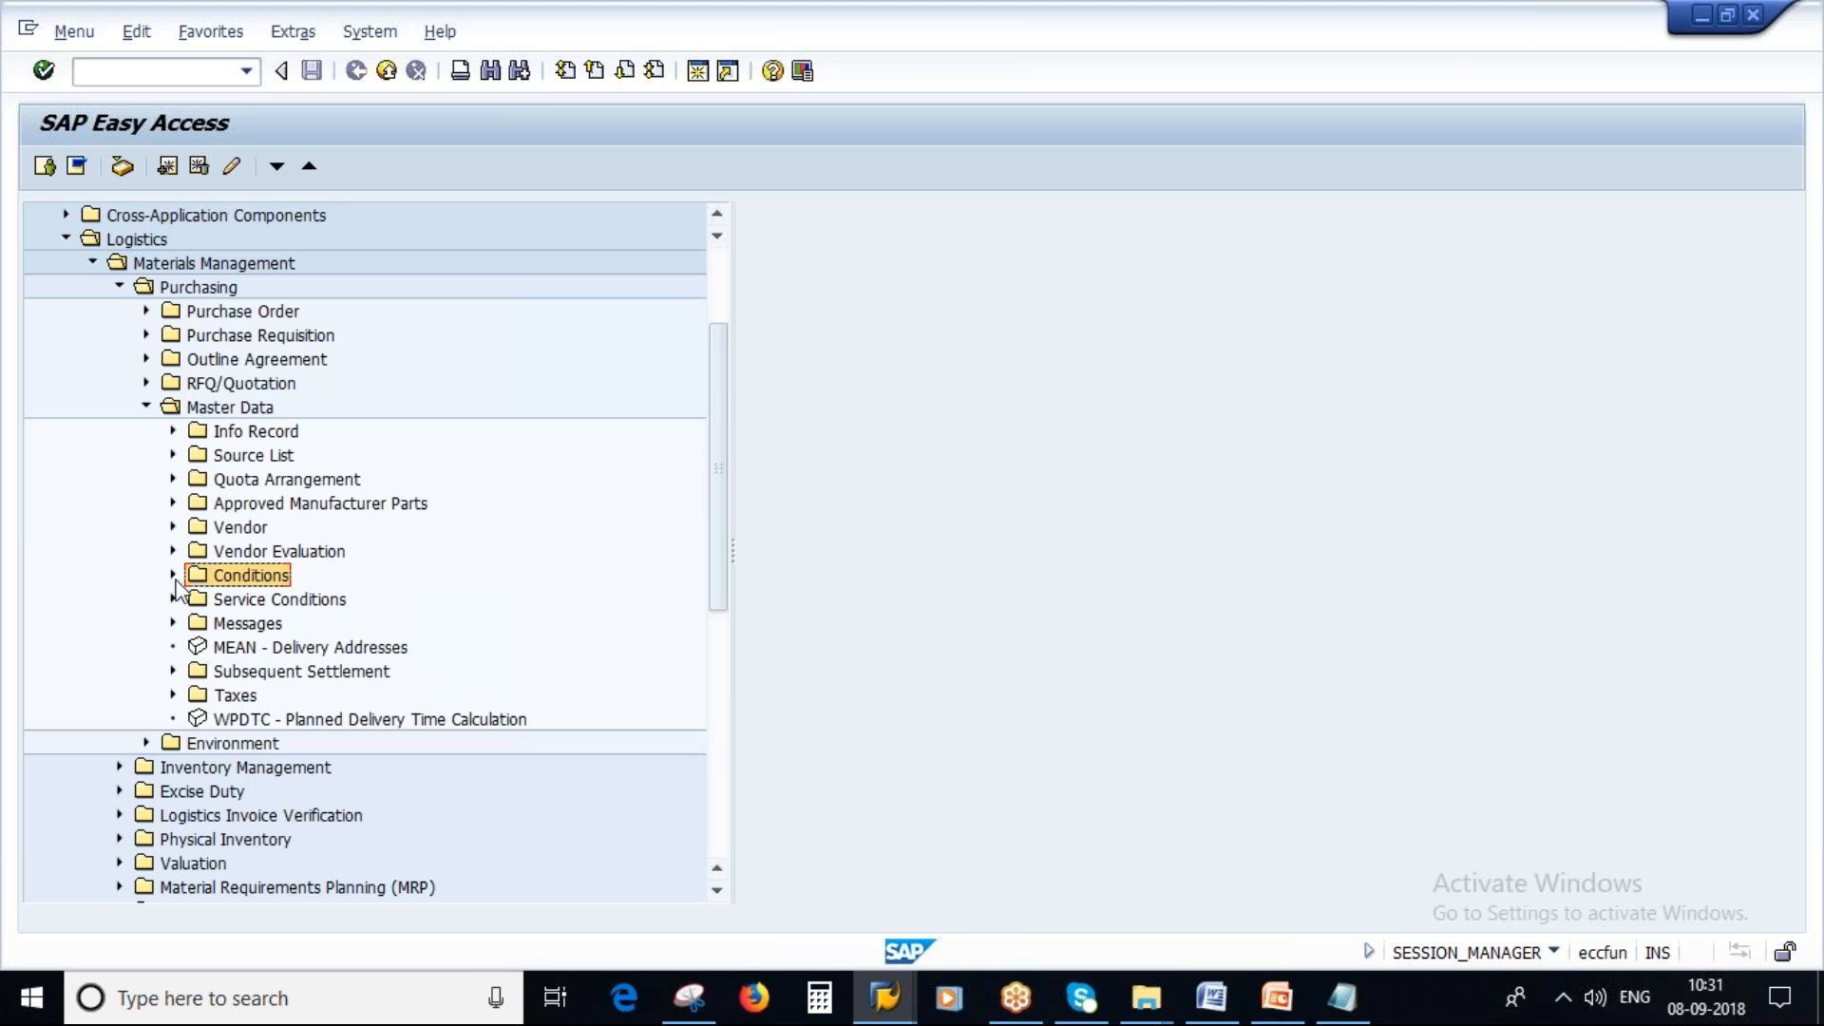
click(174, 574)
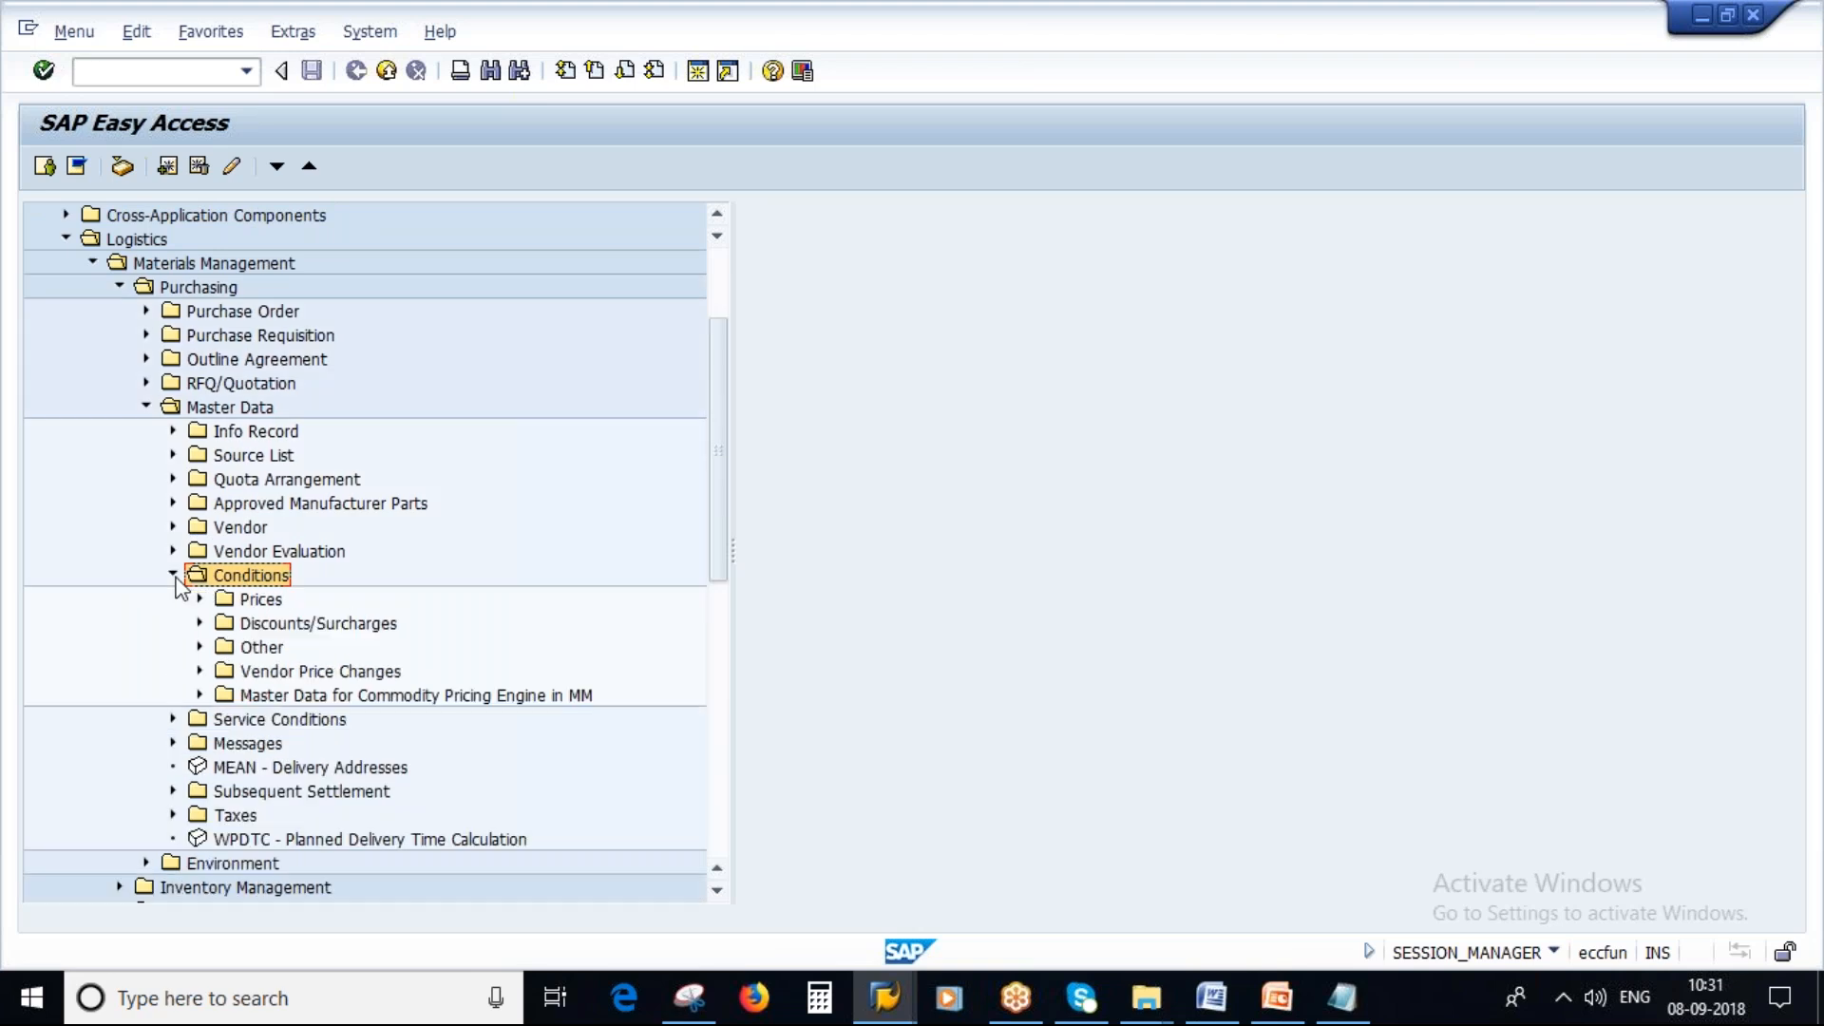
click(199, 646)
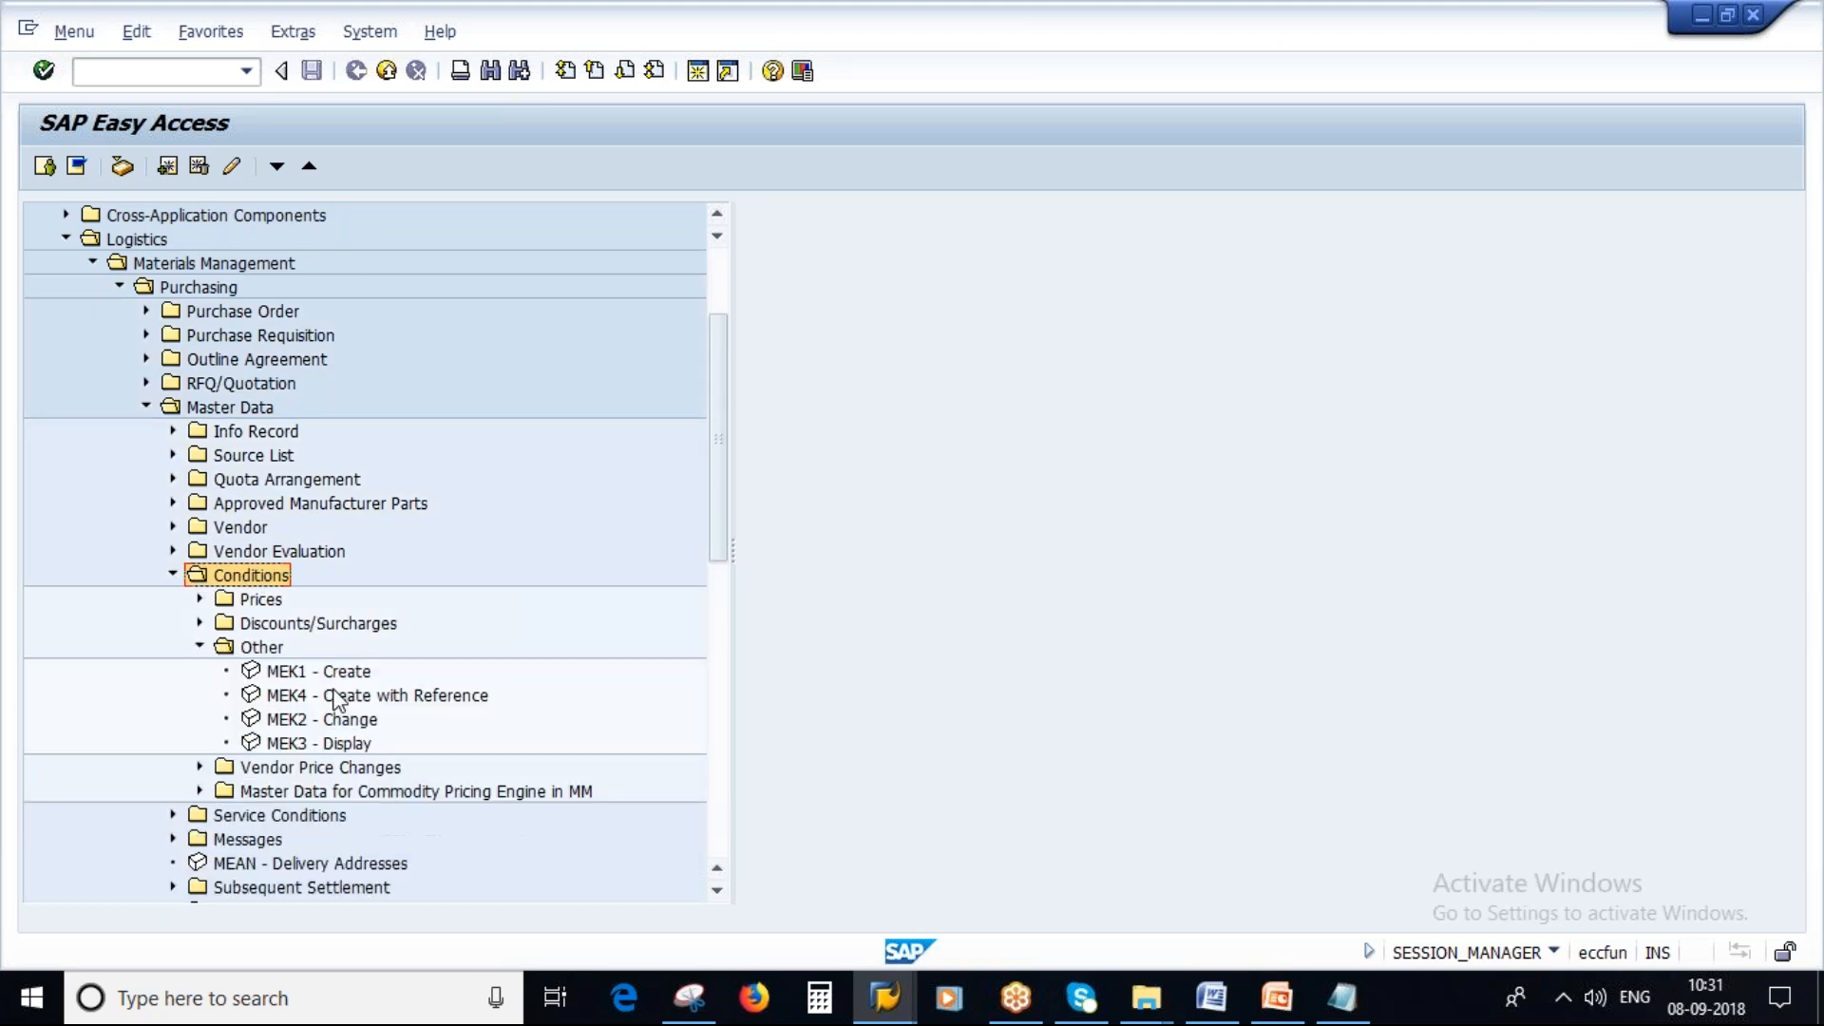
click(297, 724)
double_click(297, 722)
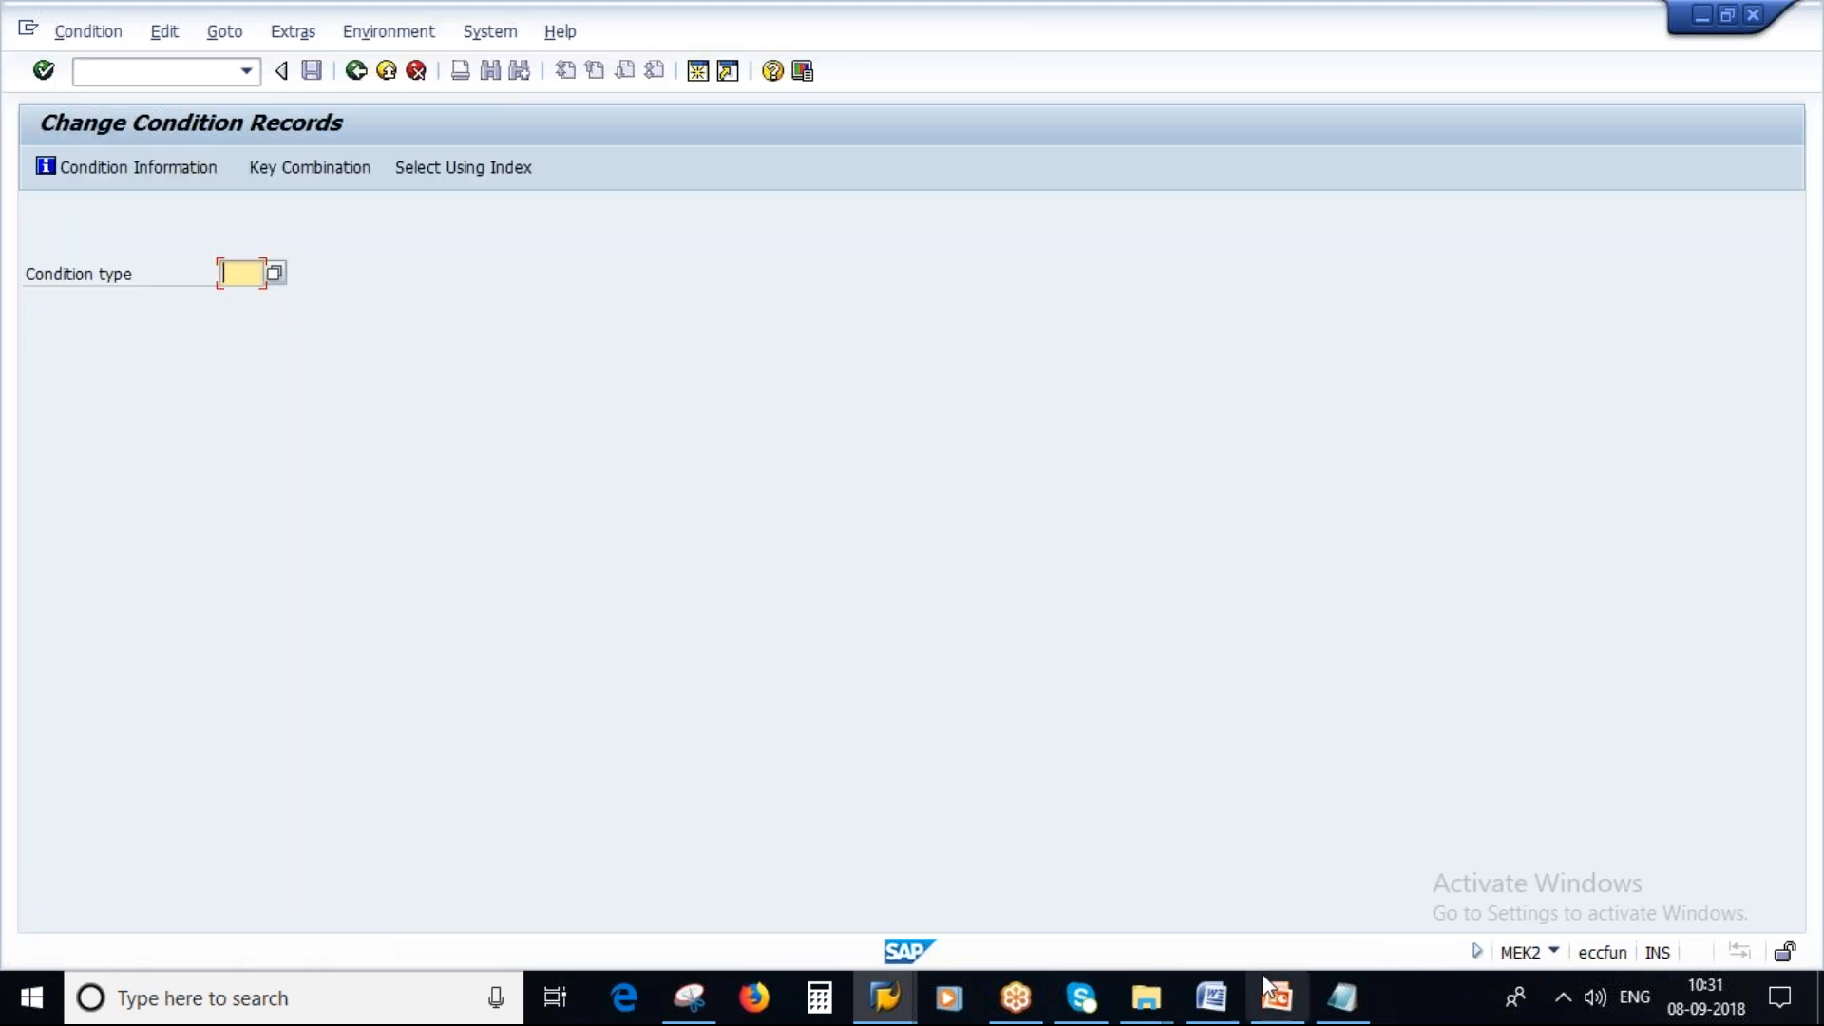
Choose condition type ZP00 from the value list to open the condition record selection.
click(1342, 997)
click(1343, 996)
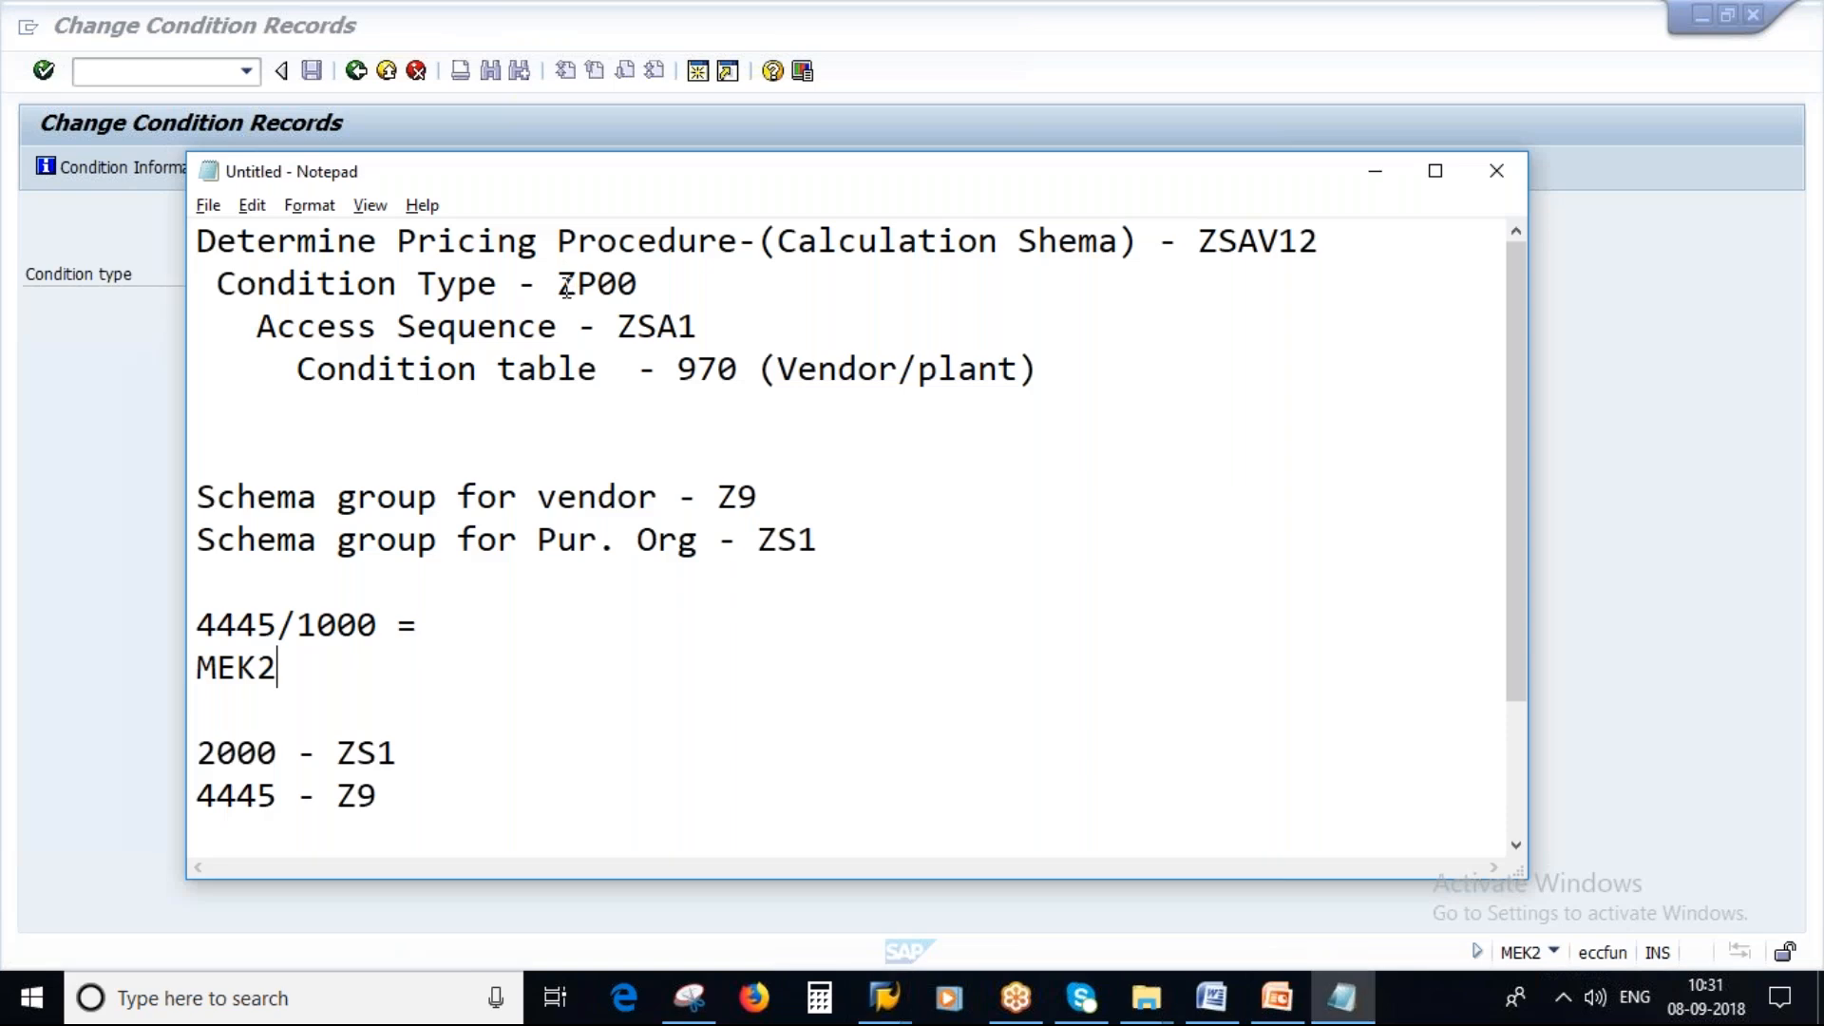
double_click(597, 283)
key(alt+Tab)
click(276, 277)
scroll(925, 634, down, 10)
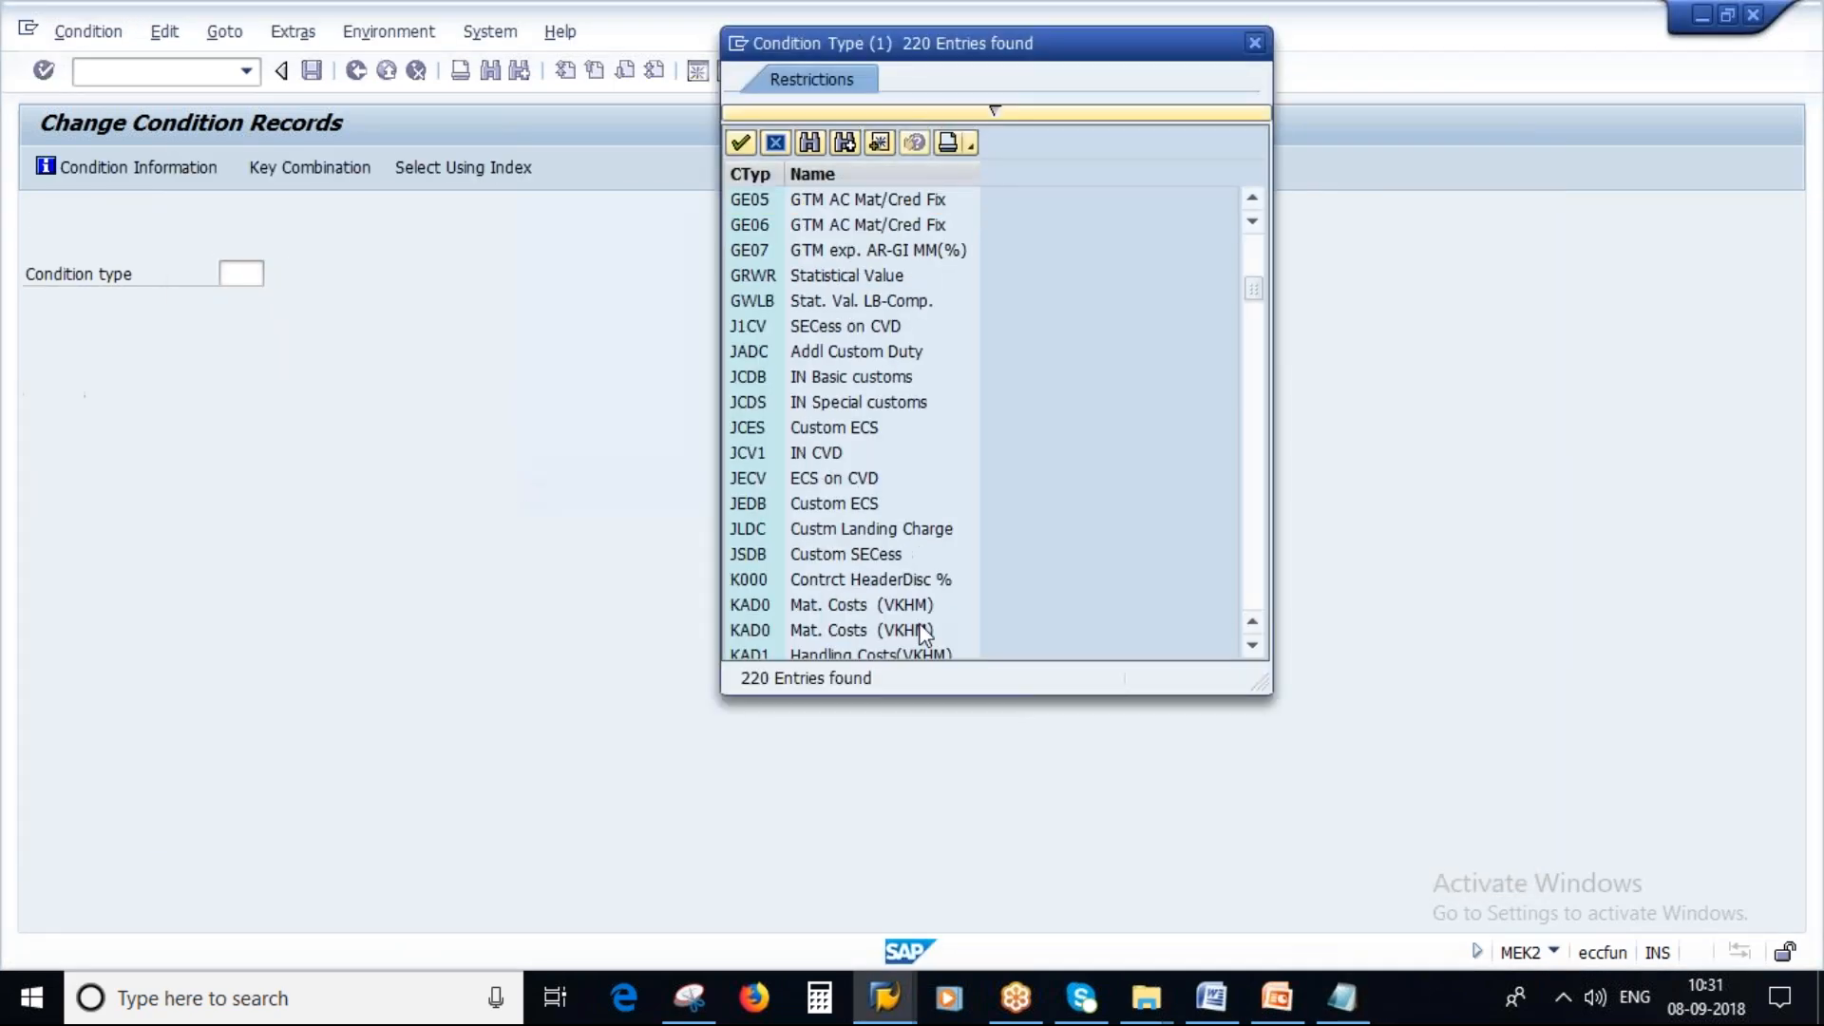
scroll(924, 634, down, 20)
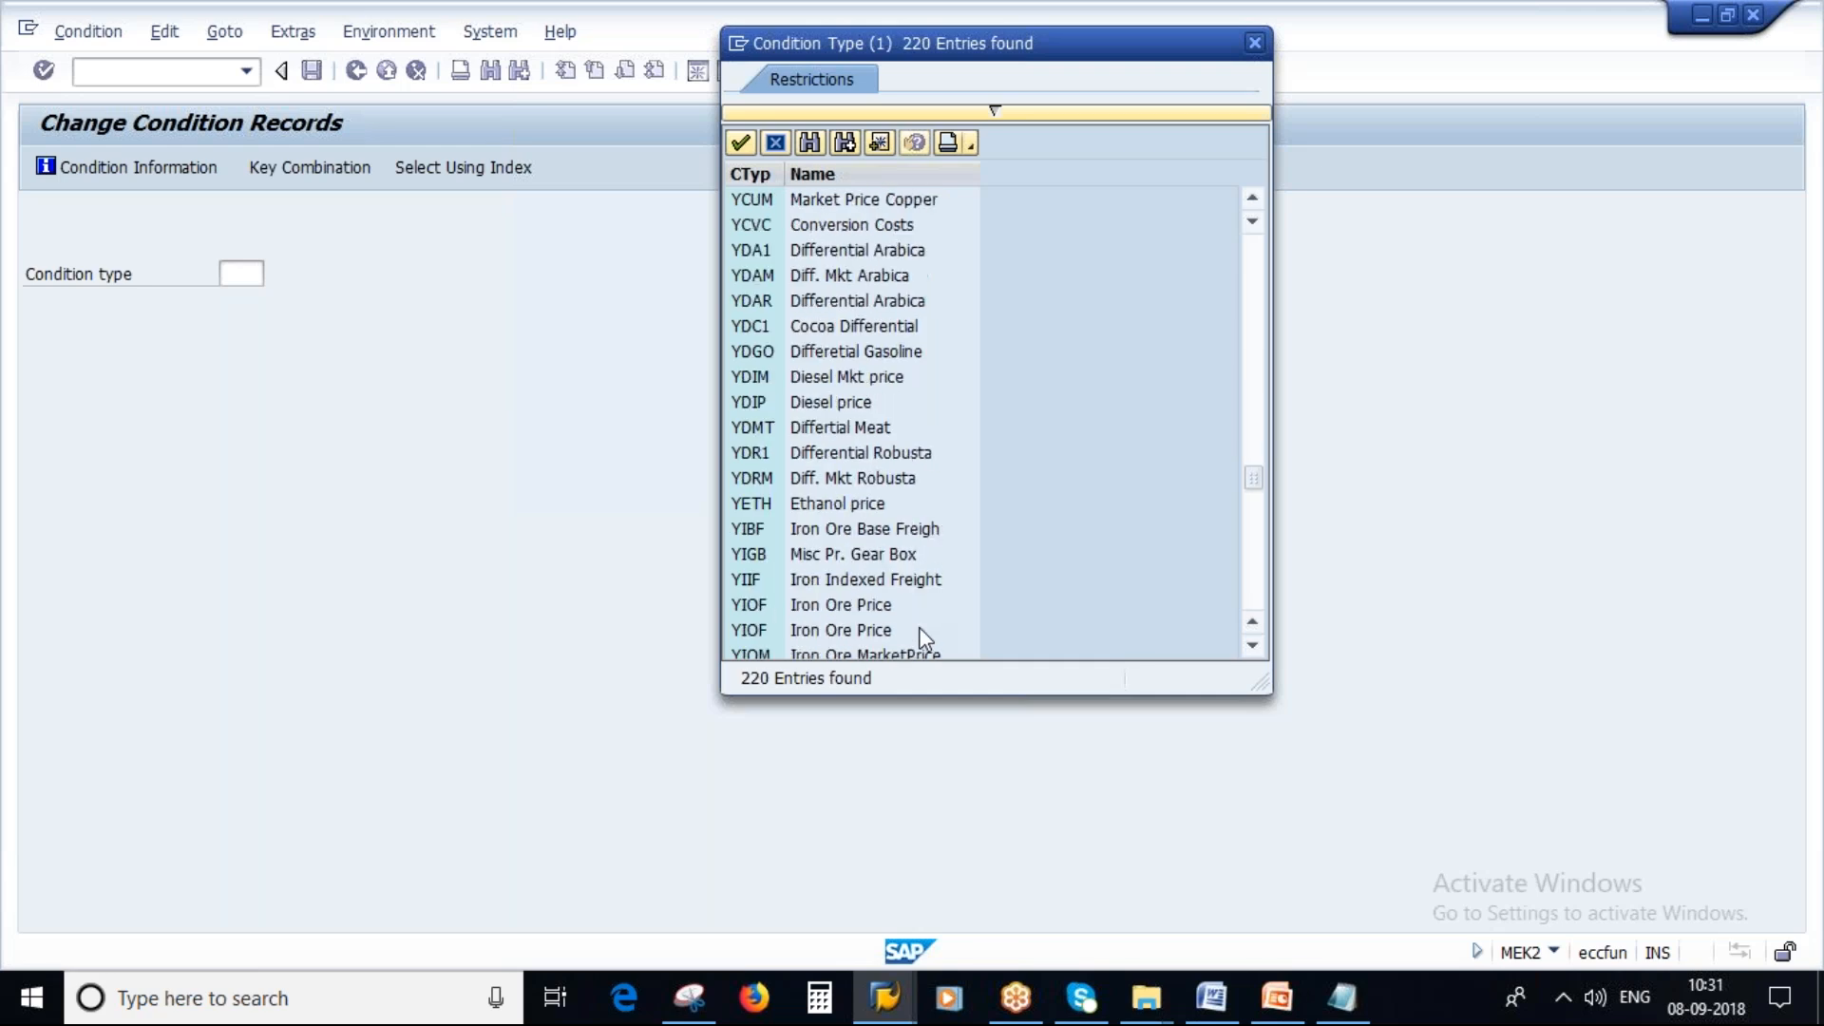
scroll(919, 641, down, 12)
click(849, 608)
click(849, 608)
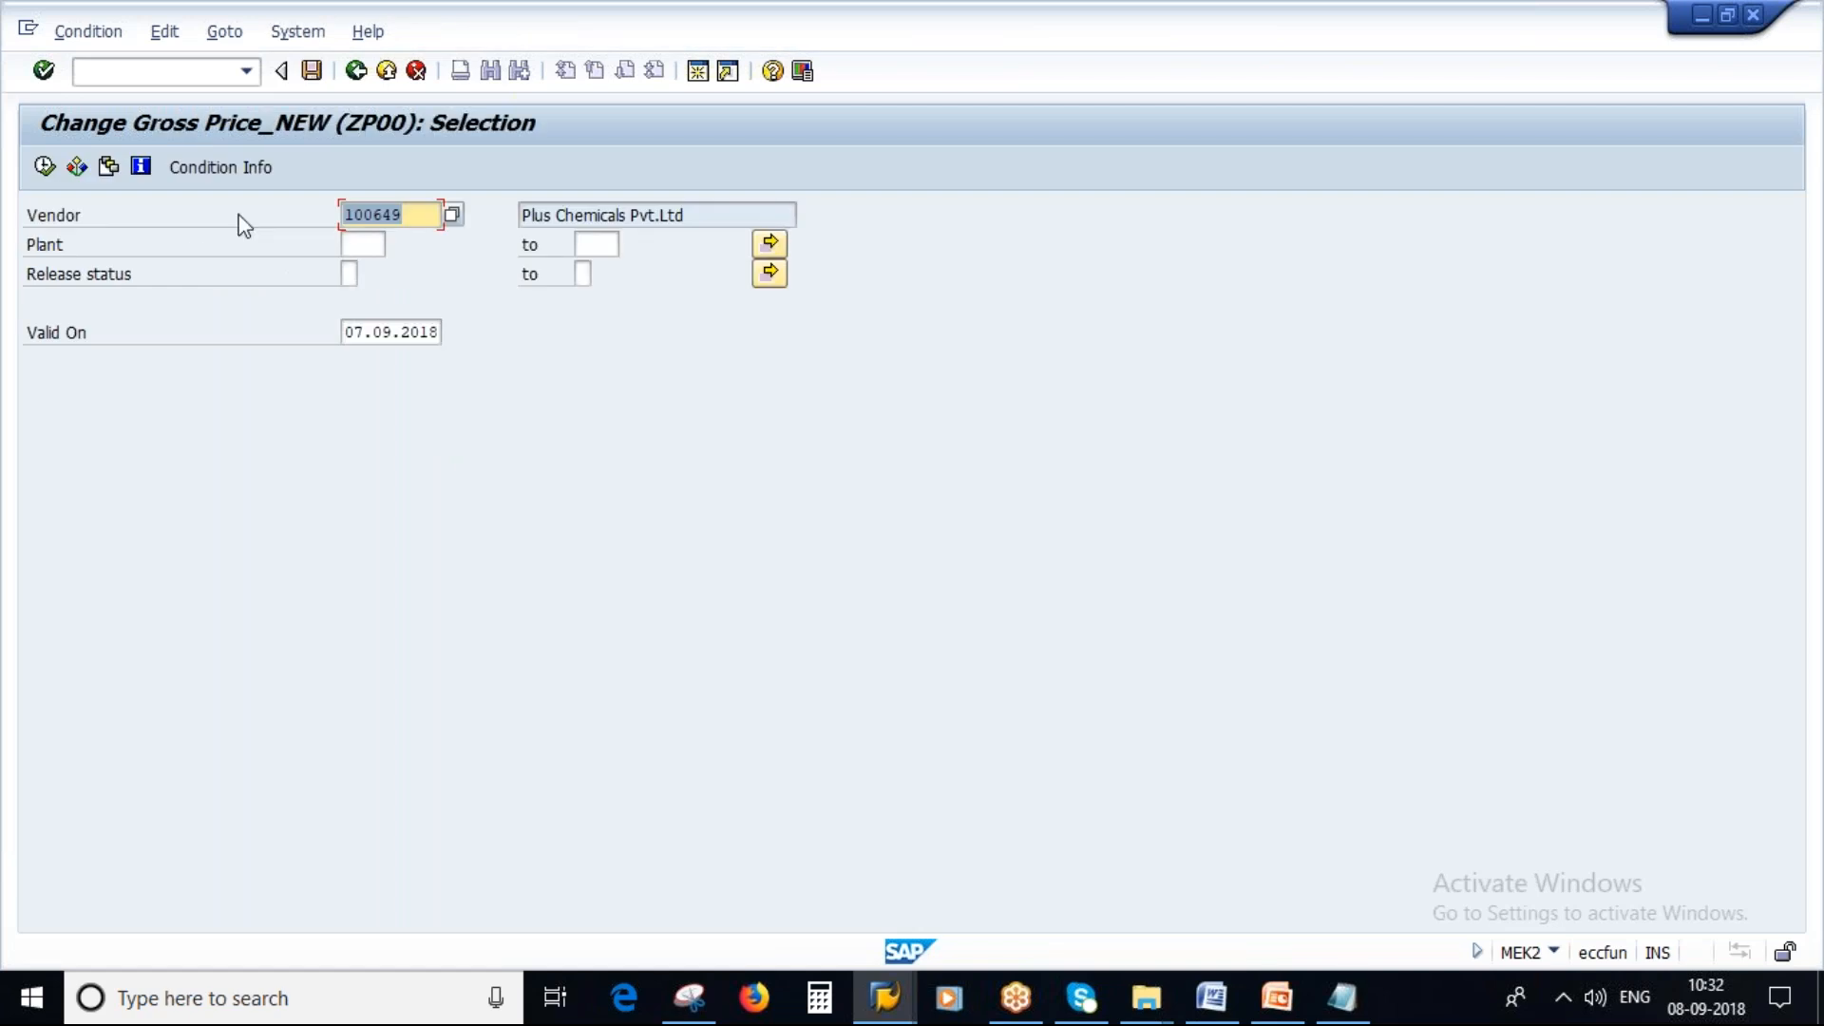
Fill the vendor with the number noted in Notepad and plant 1000, then execute the ZP00 condition selection.
click(1345, 1002)
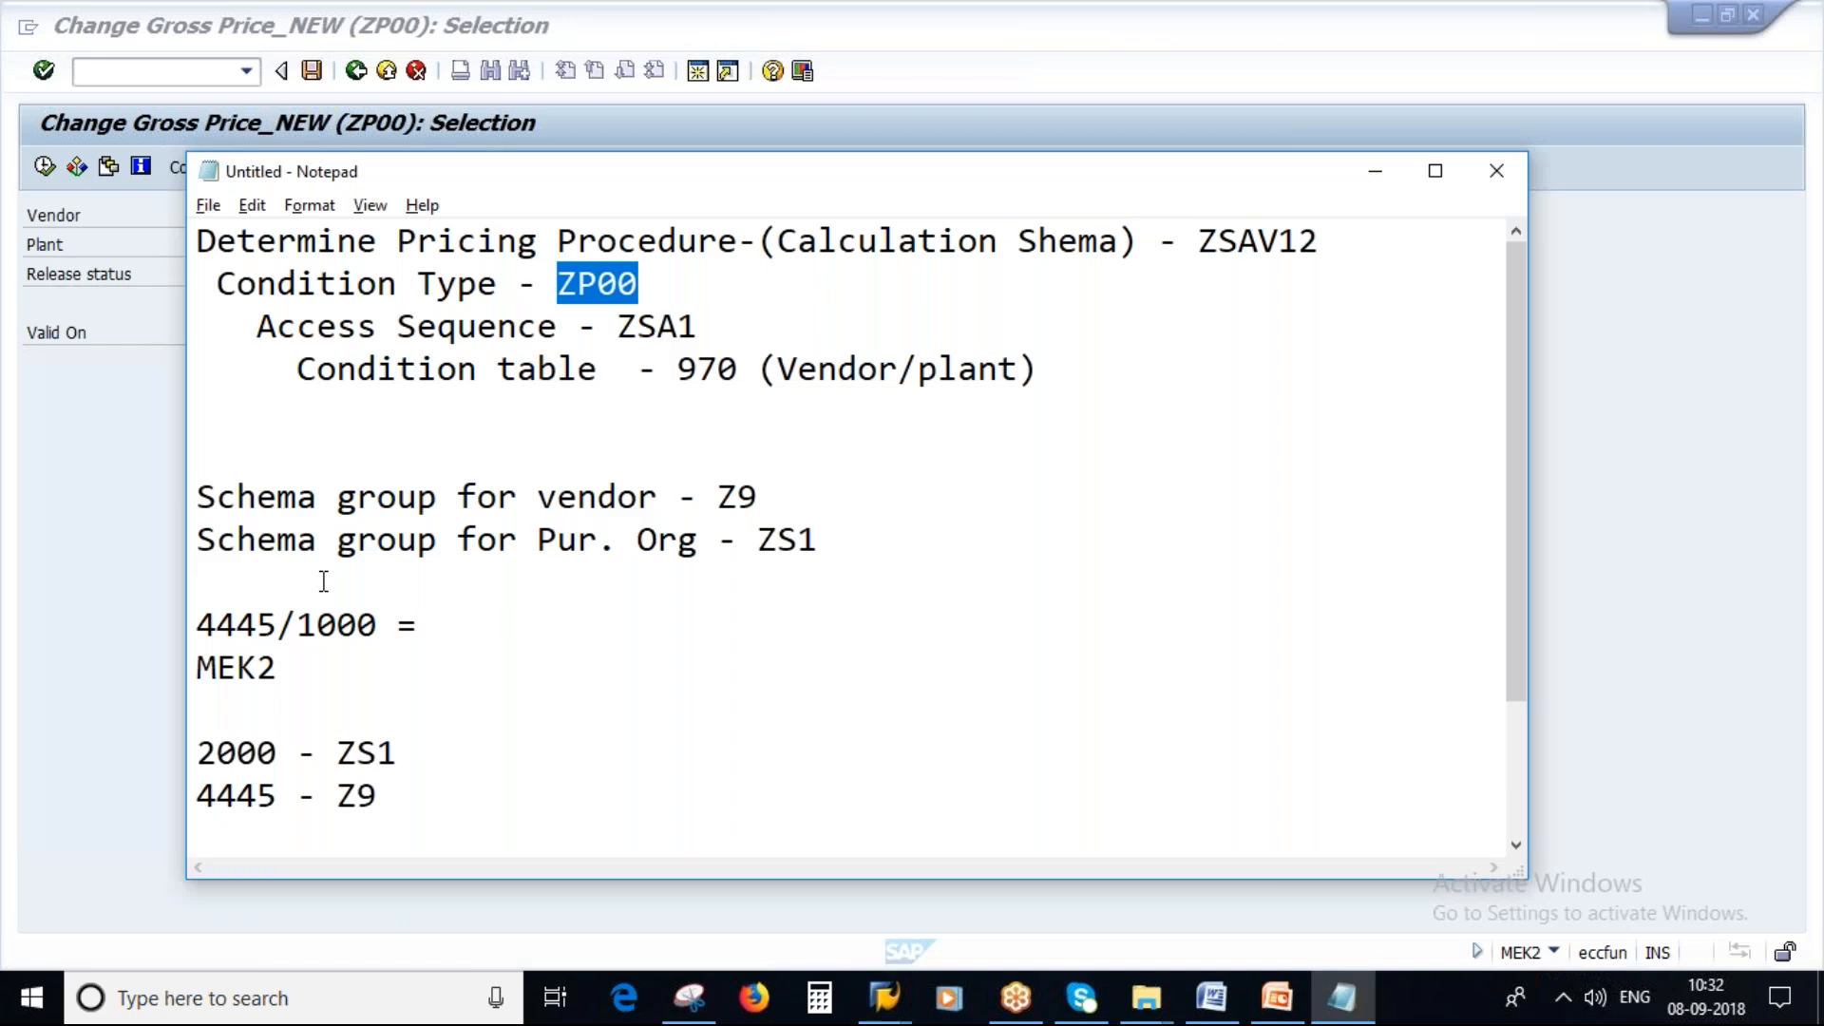
drag(777, 369, 1040, 370)
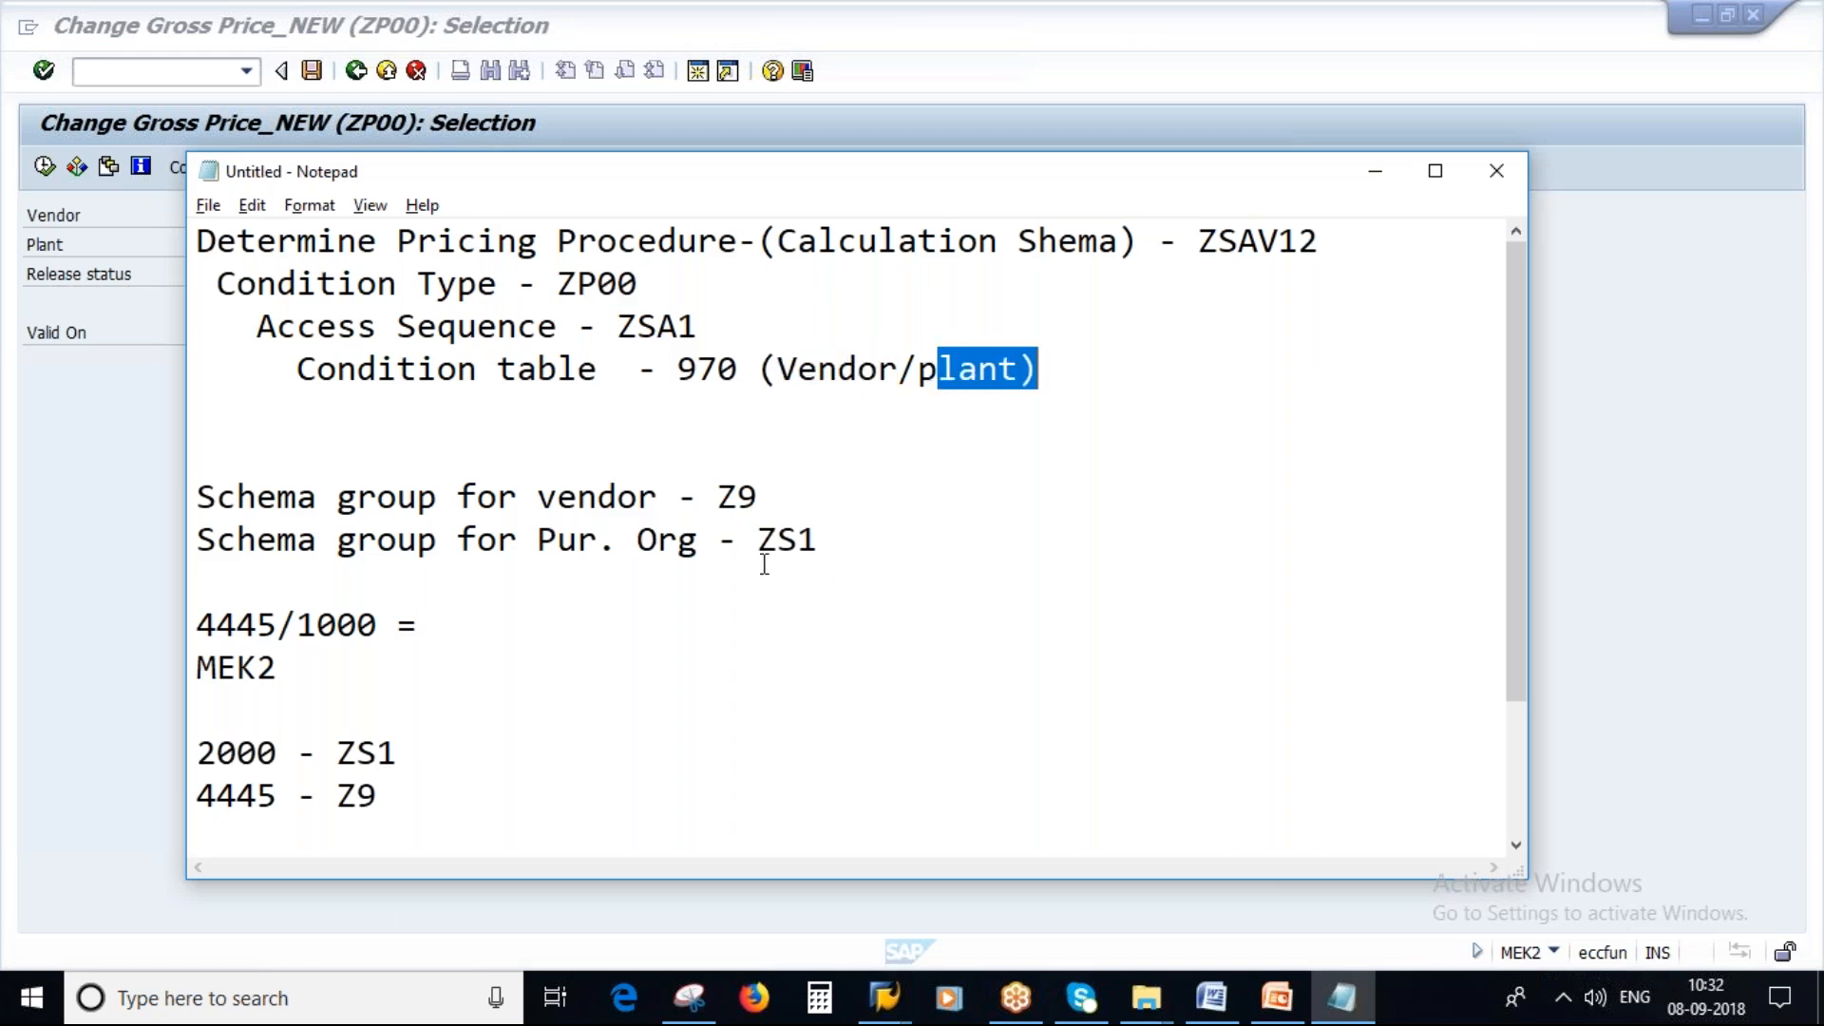
key(alt+Tab)
key(BackSpace)
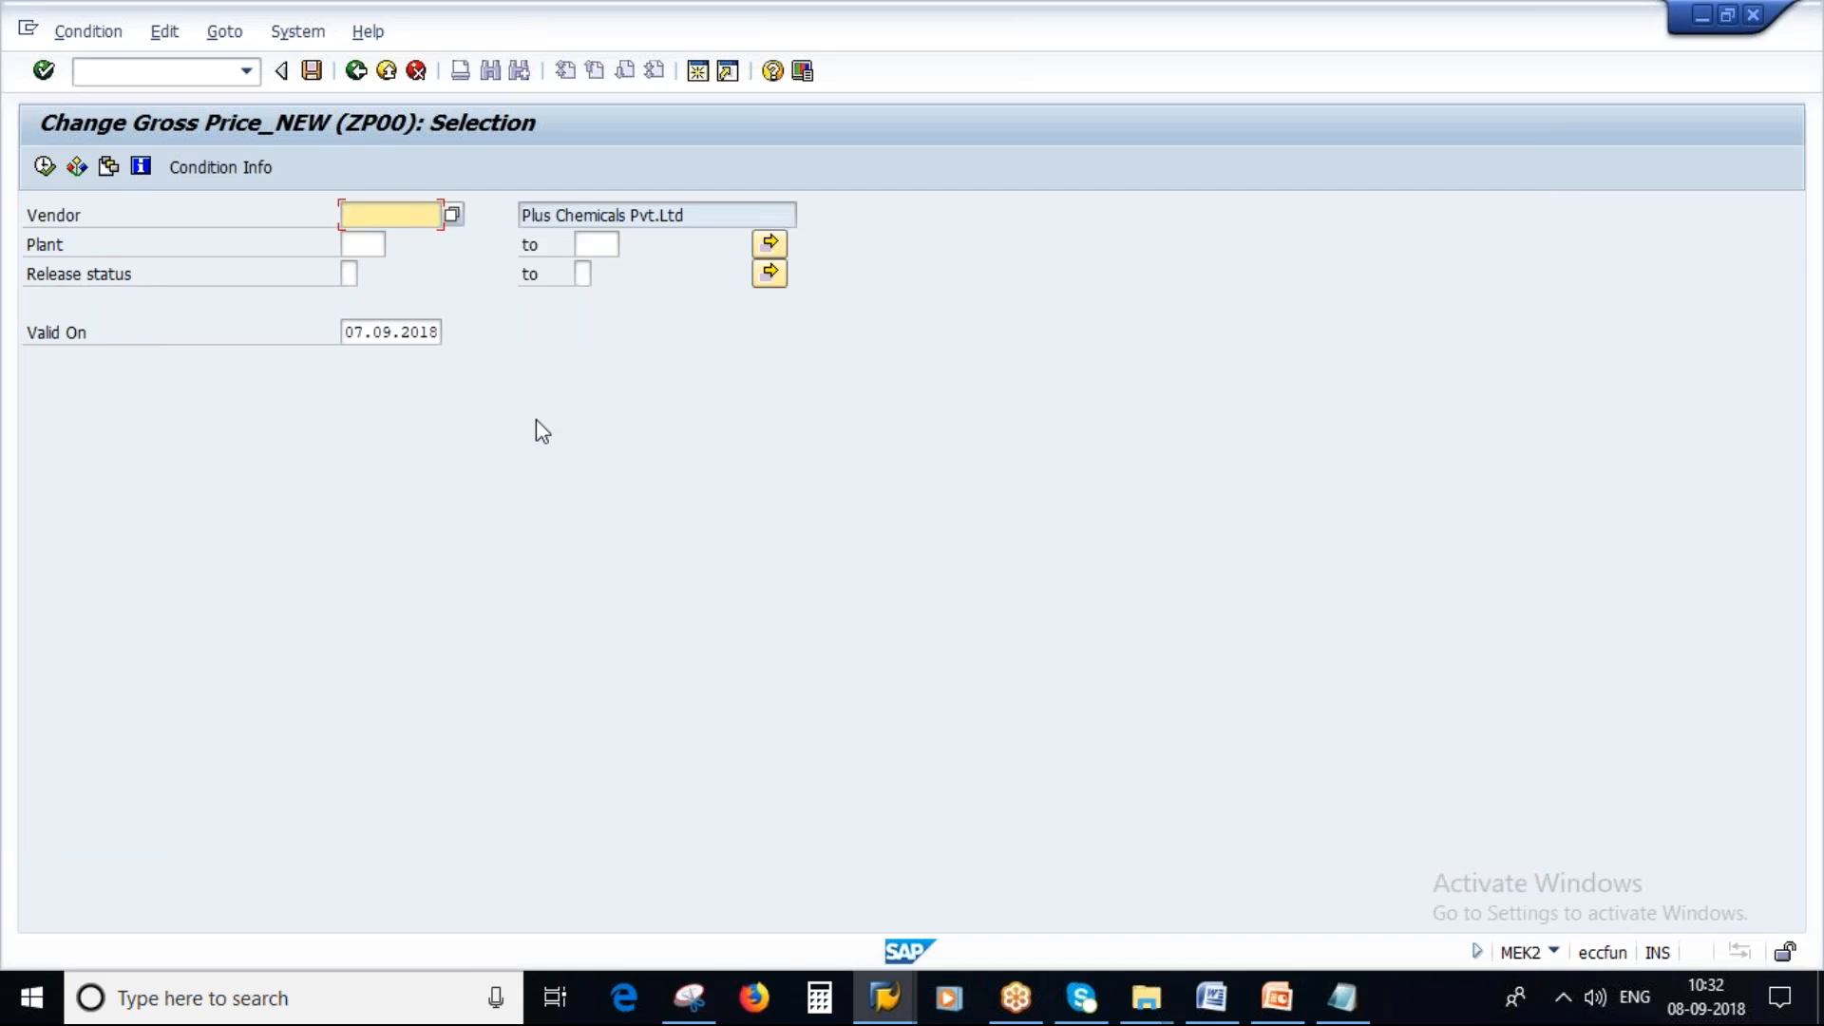
click(1339, 997)
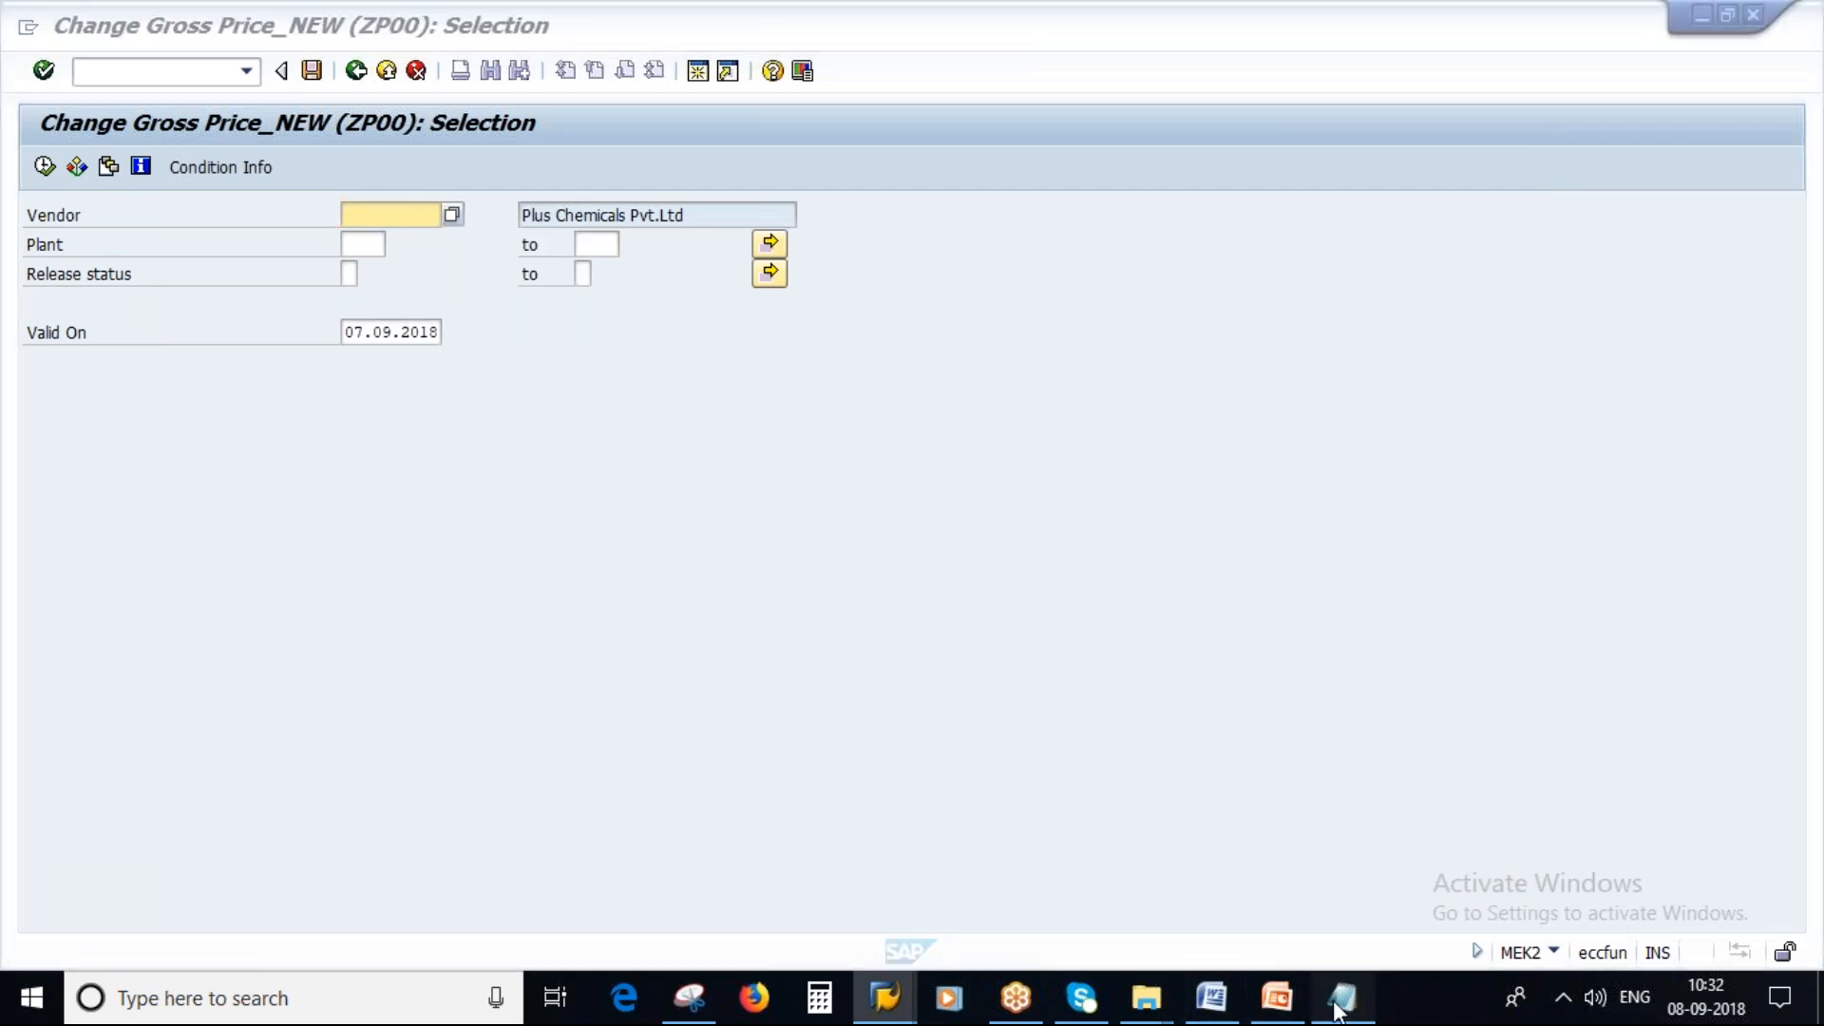
drag(283, 627, 197, 627)
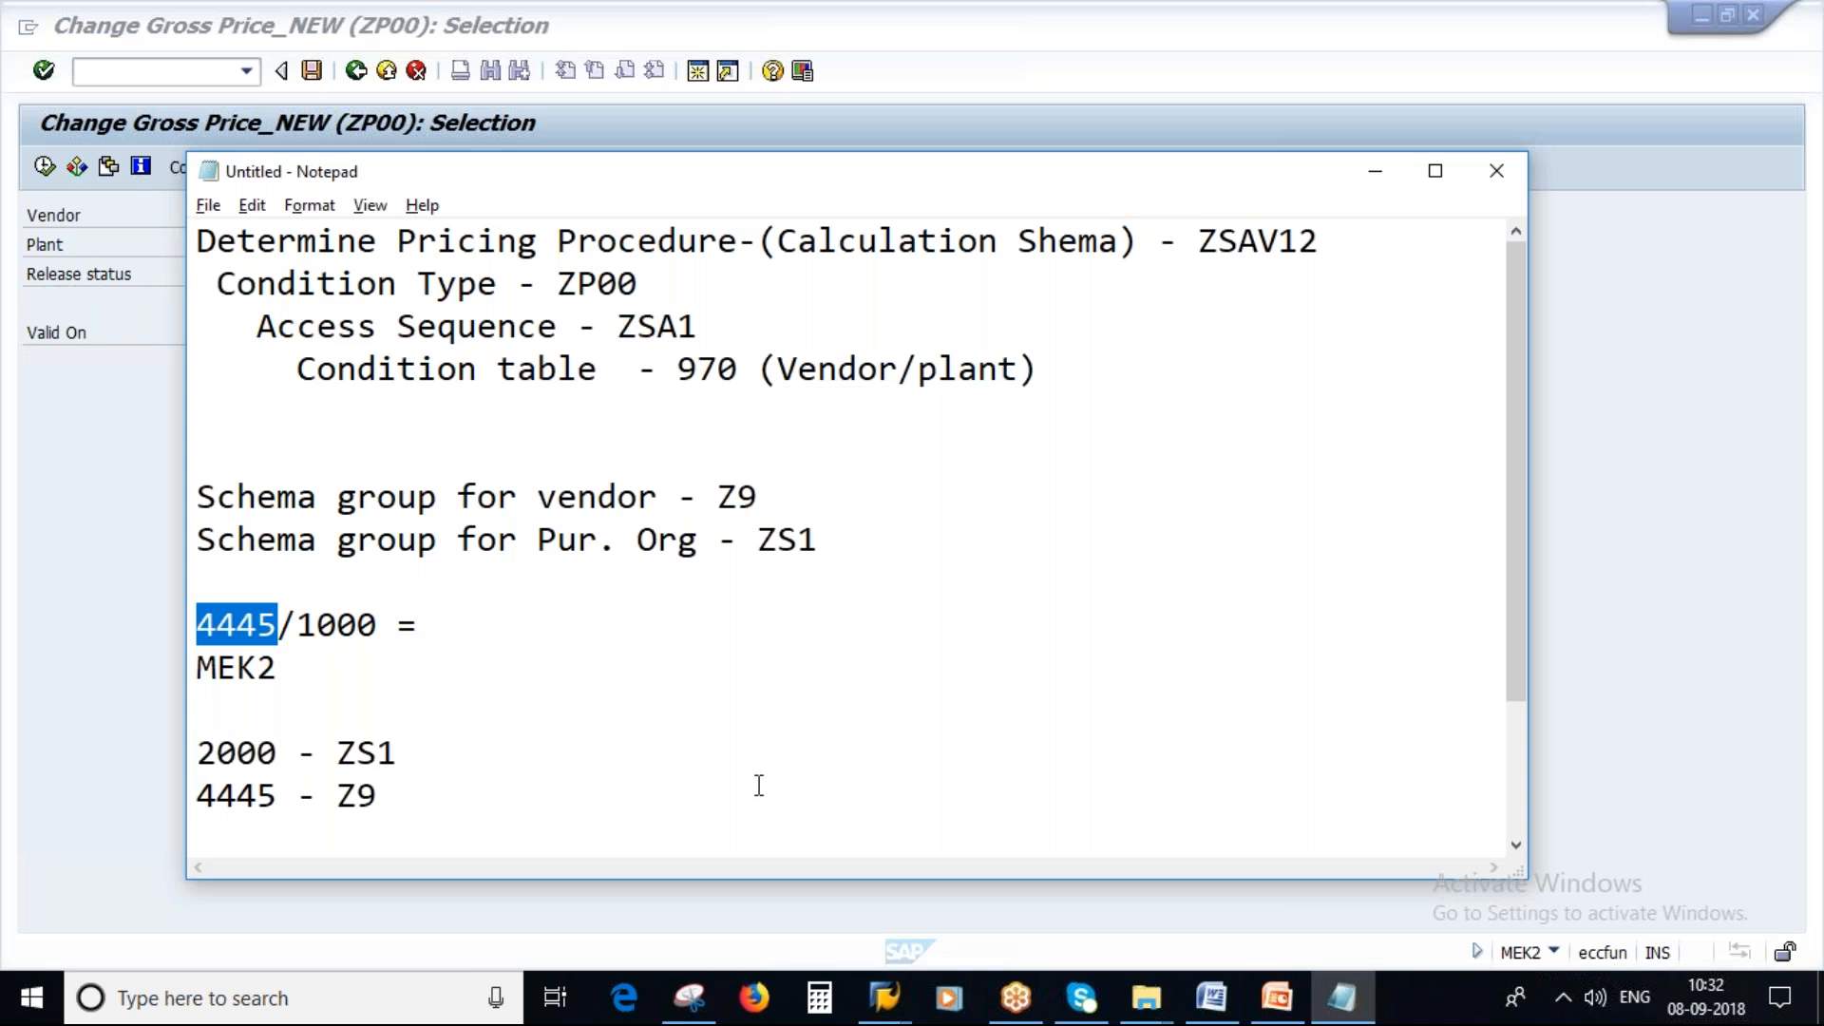
key(alt+Tab)
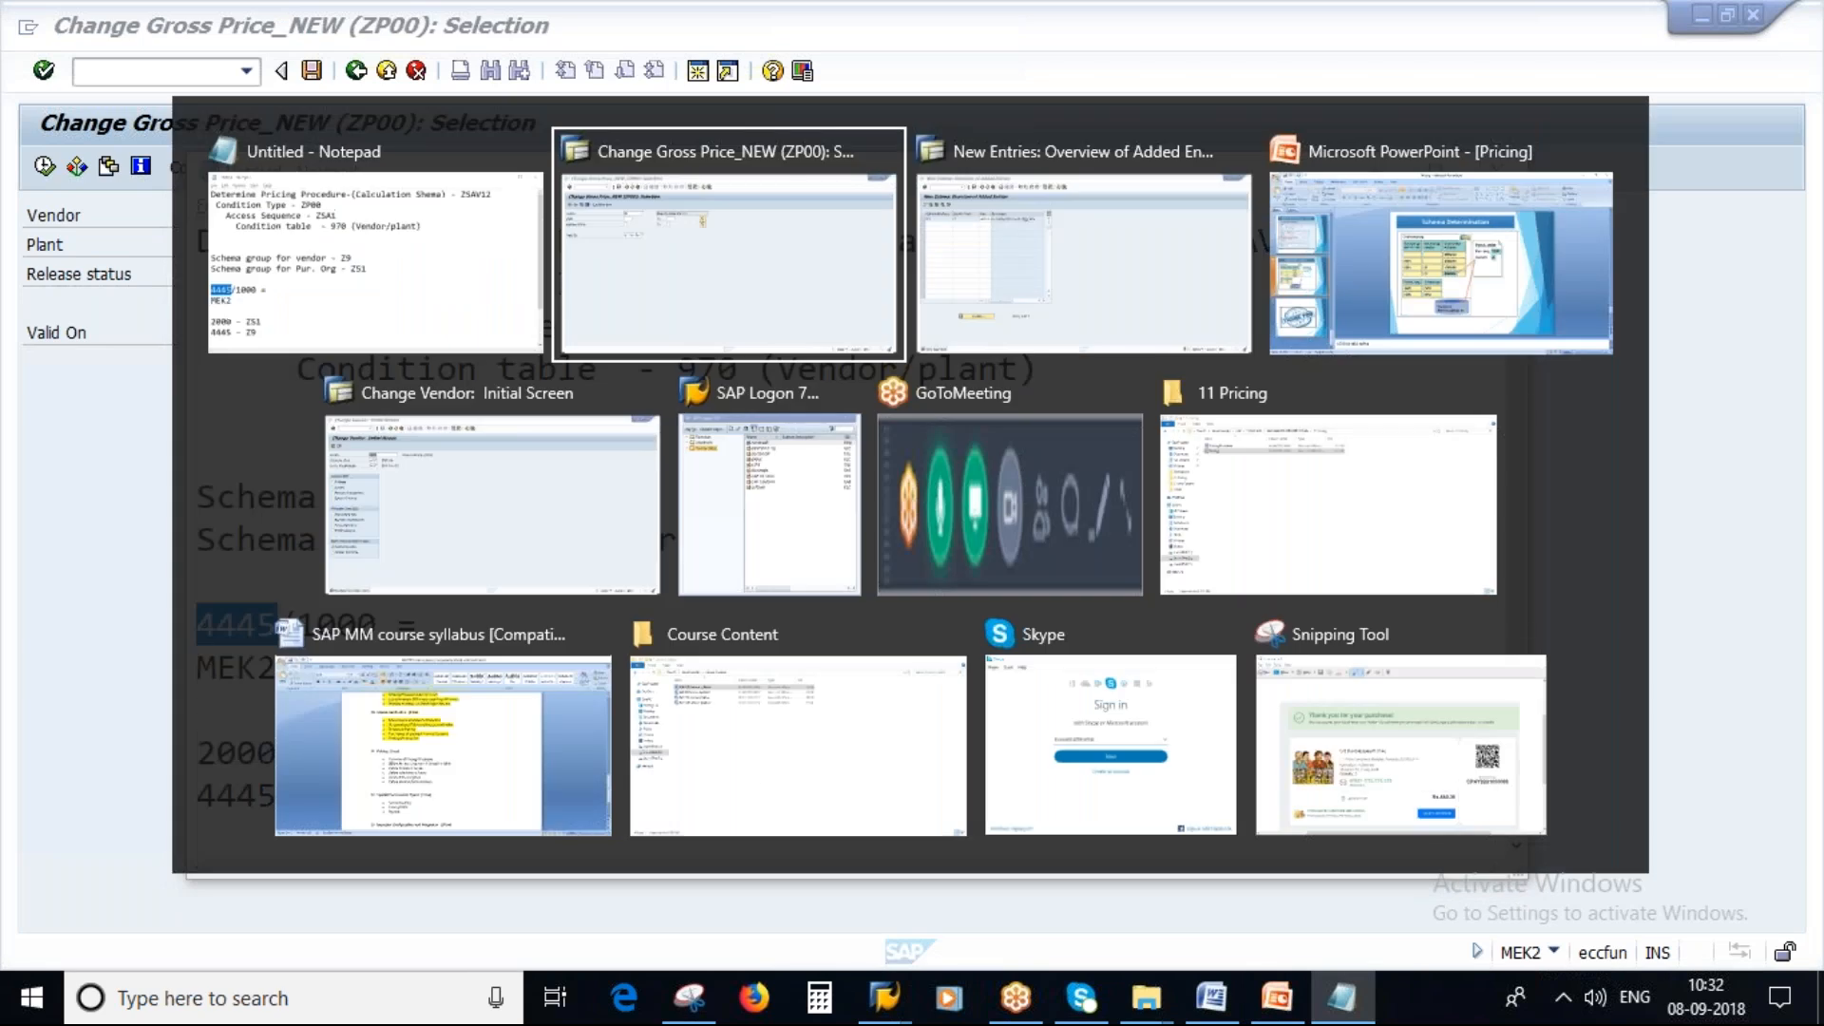
key(Tab)
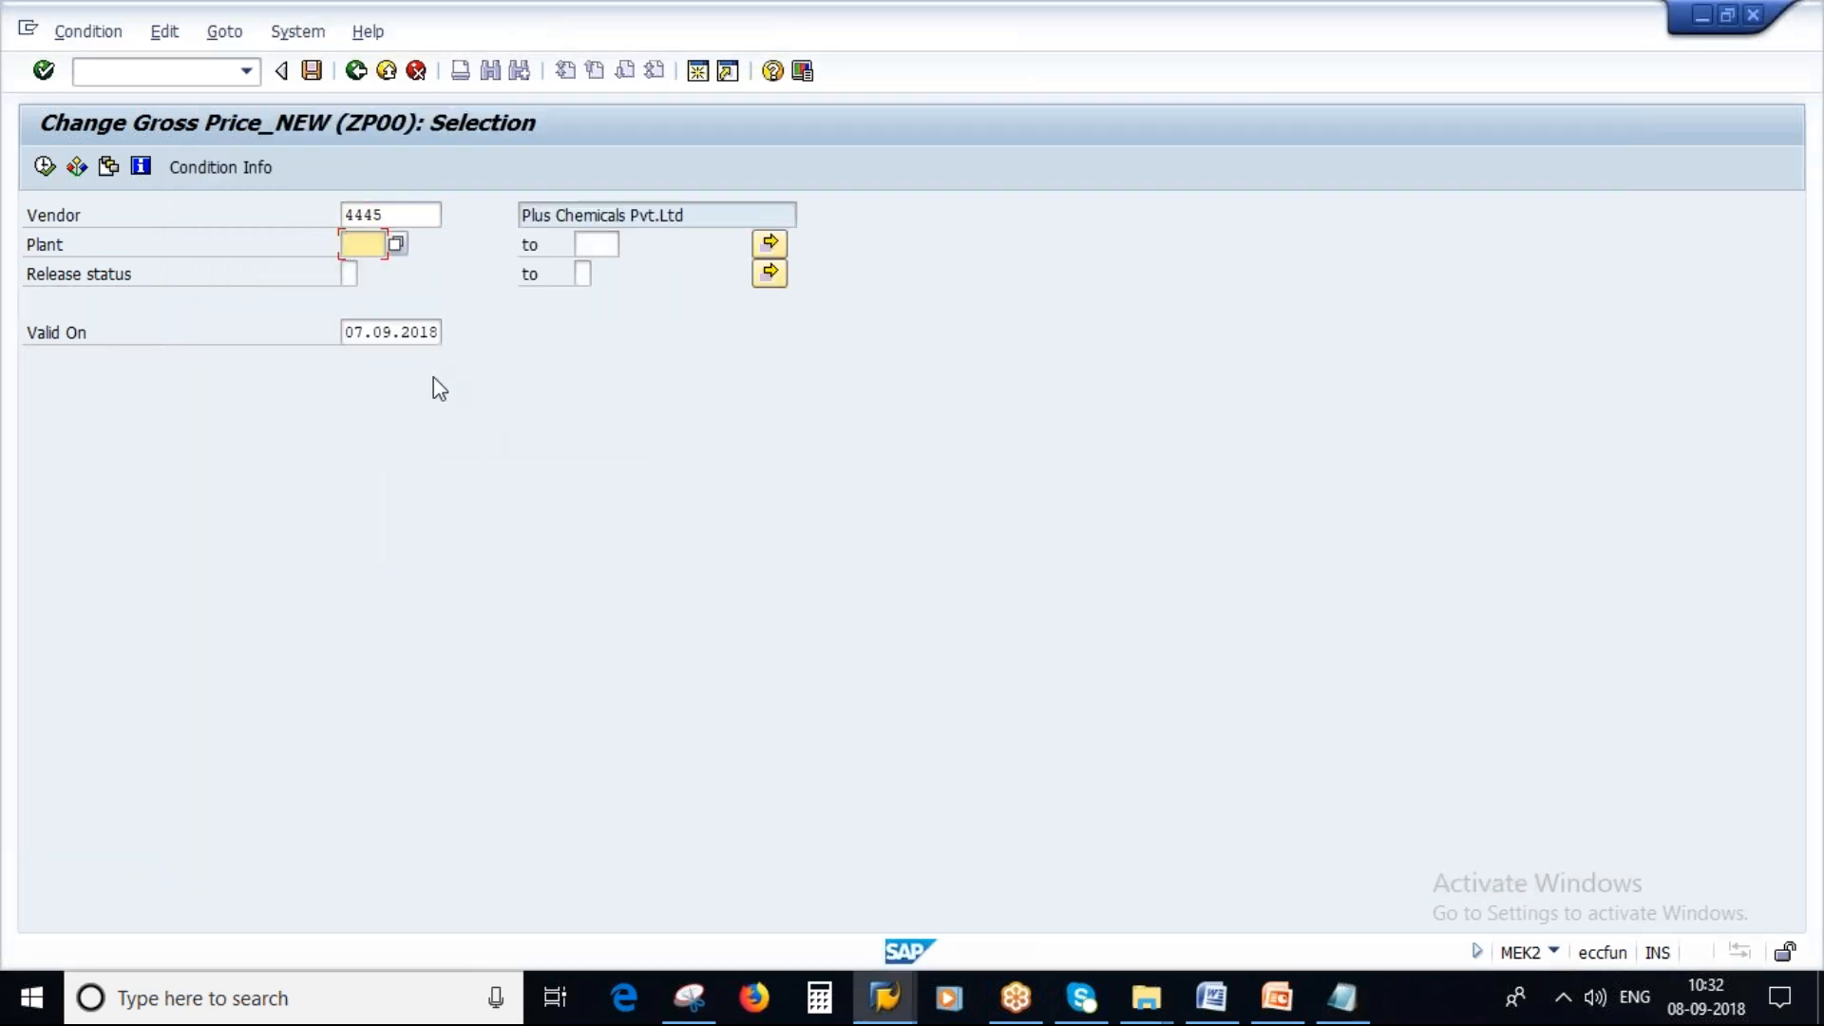
text(1000)
click(44, 166)
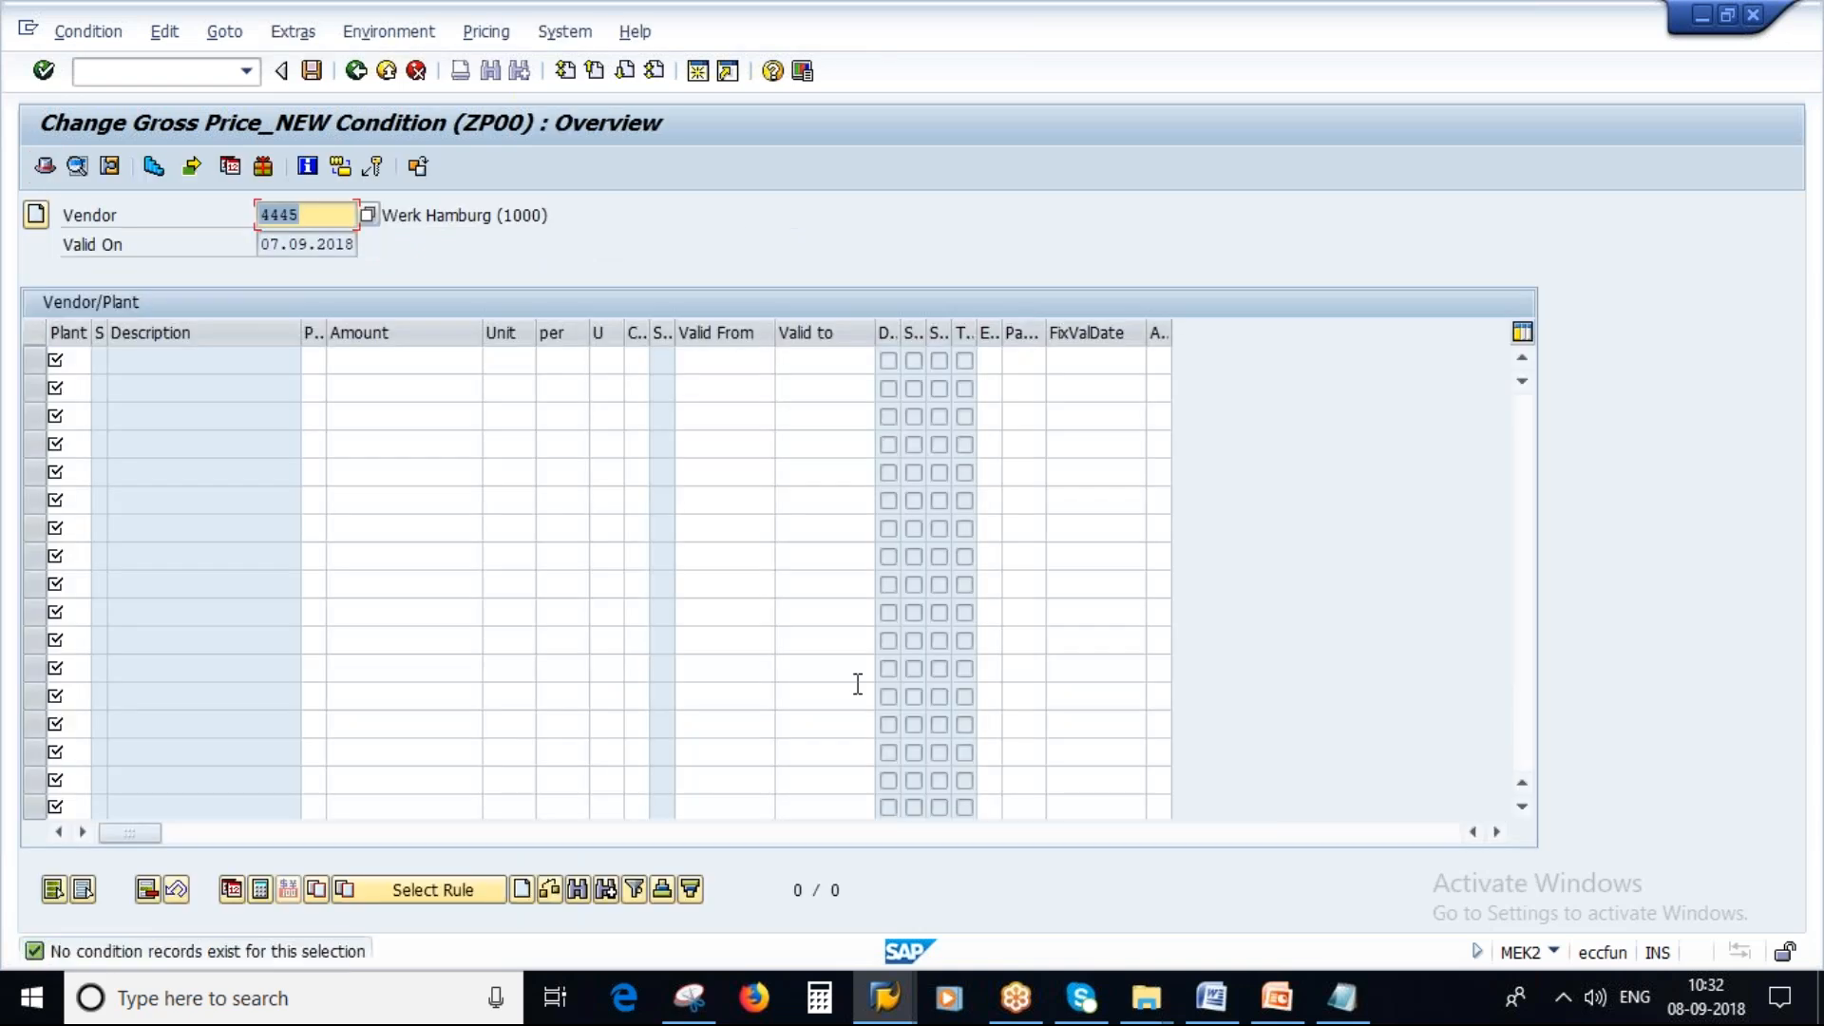
Enter plant 1000 in the first condition row.
click(66, 361)
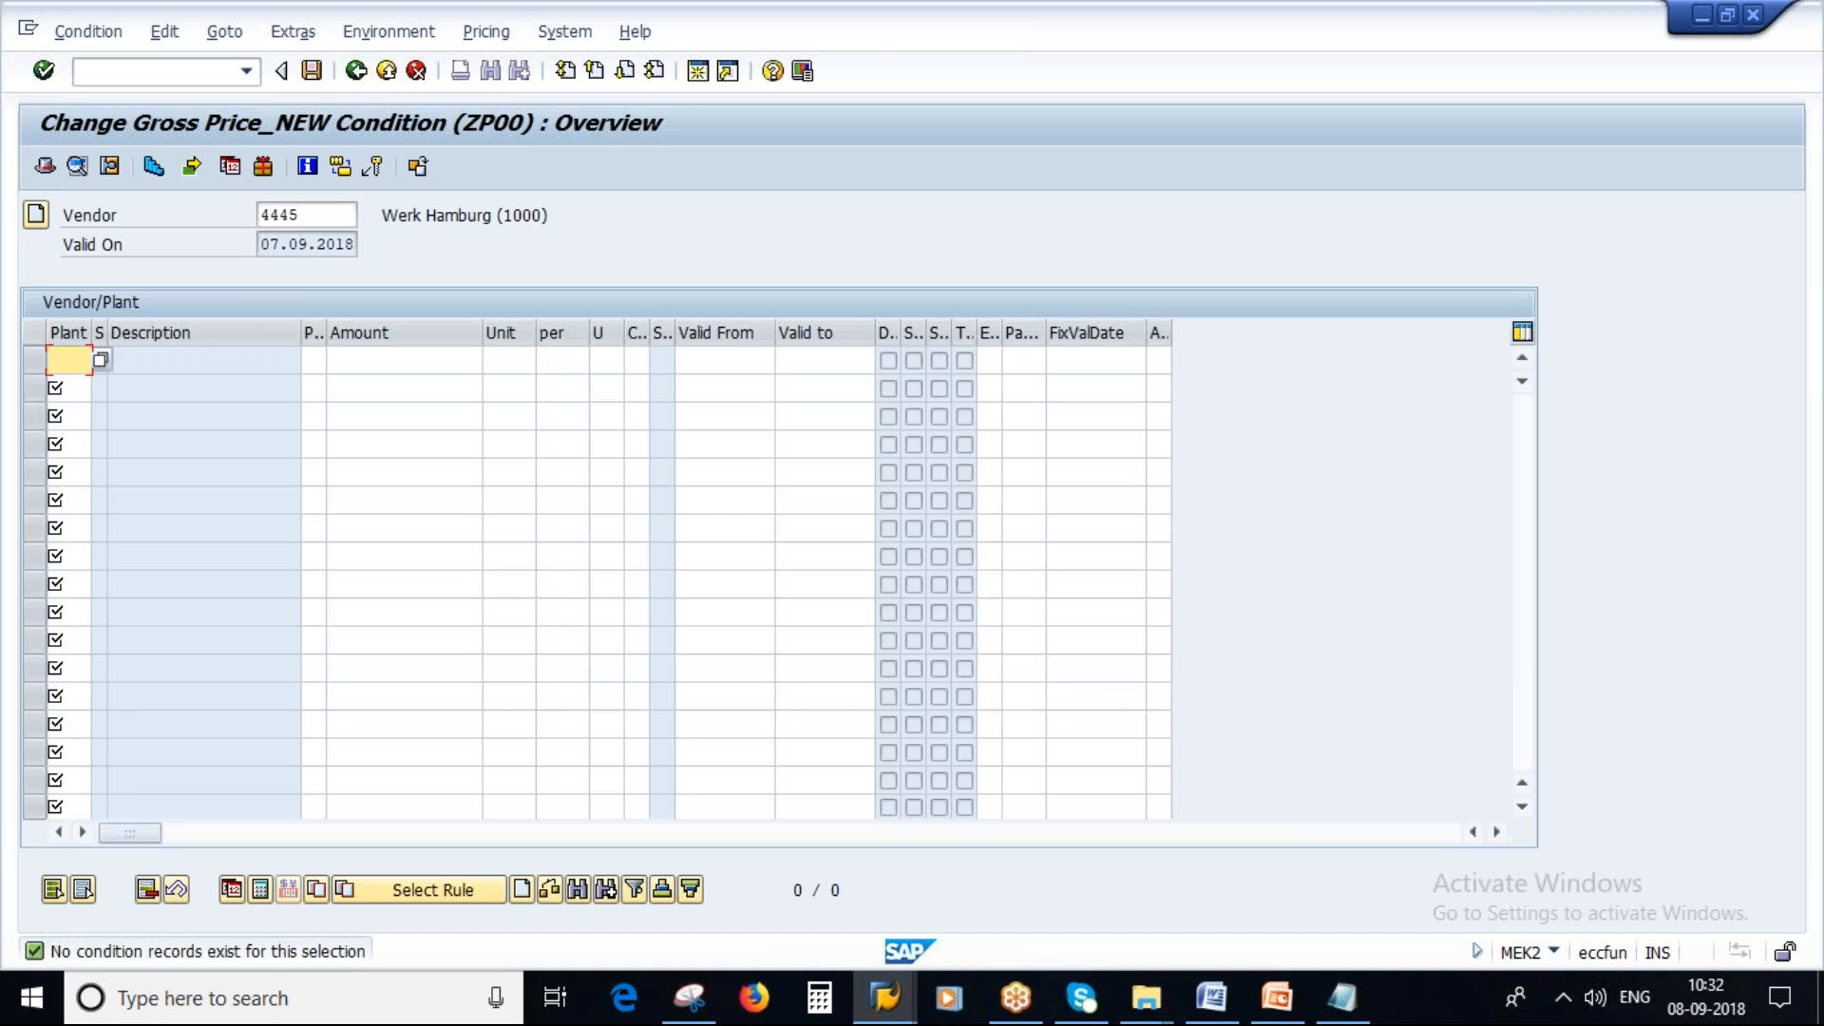
text(1000)
key(Tab)
key(Tab)
Switch to the vendor session and display the vendor with all views, stepping through to its purchasing data.
click(309, 217)
click(884, 998)
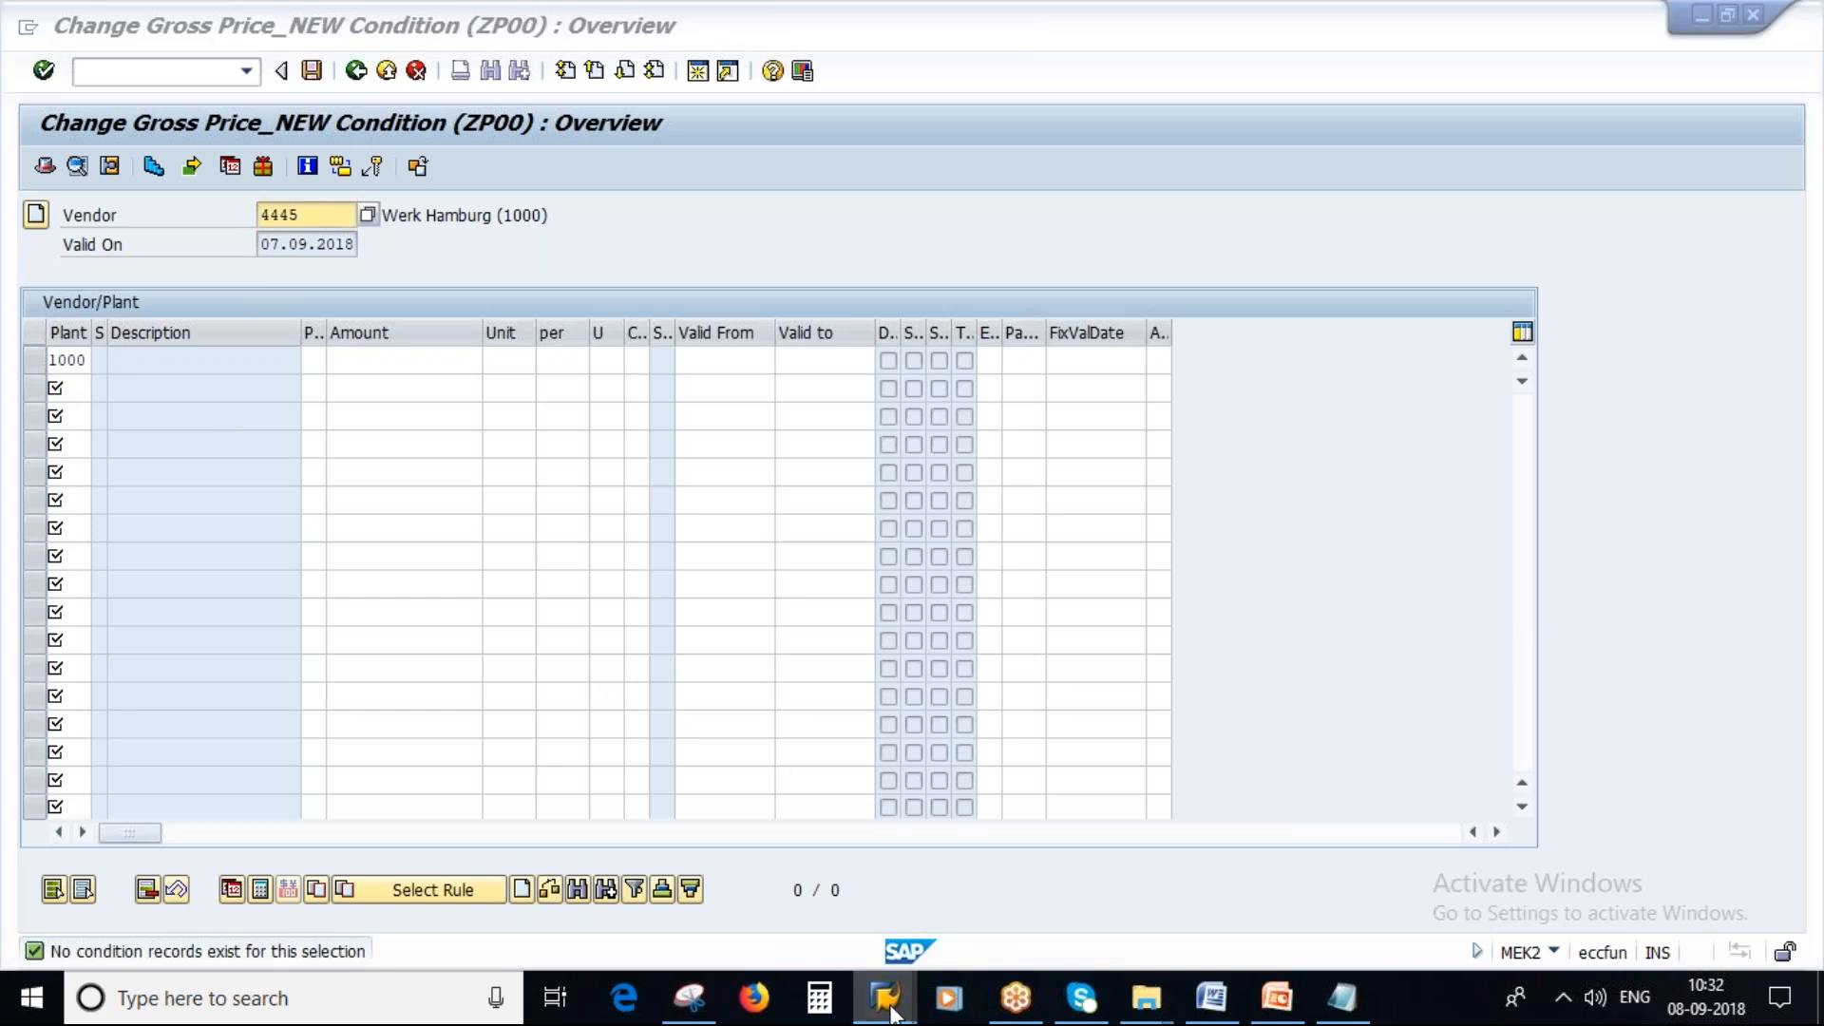
click(1215, 874)
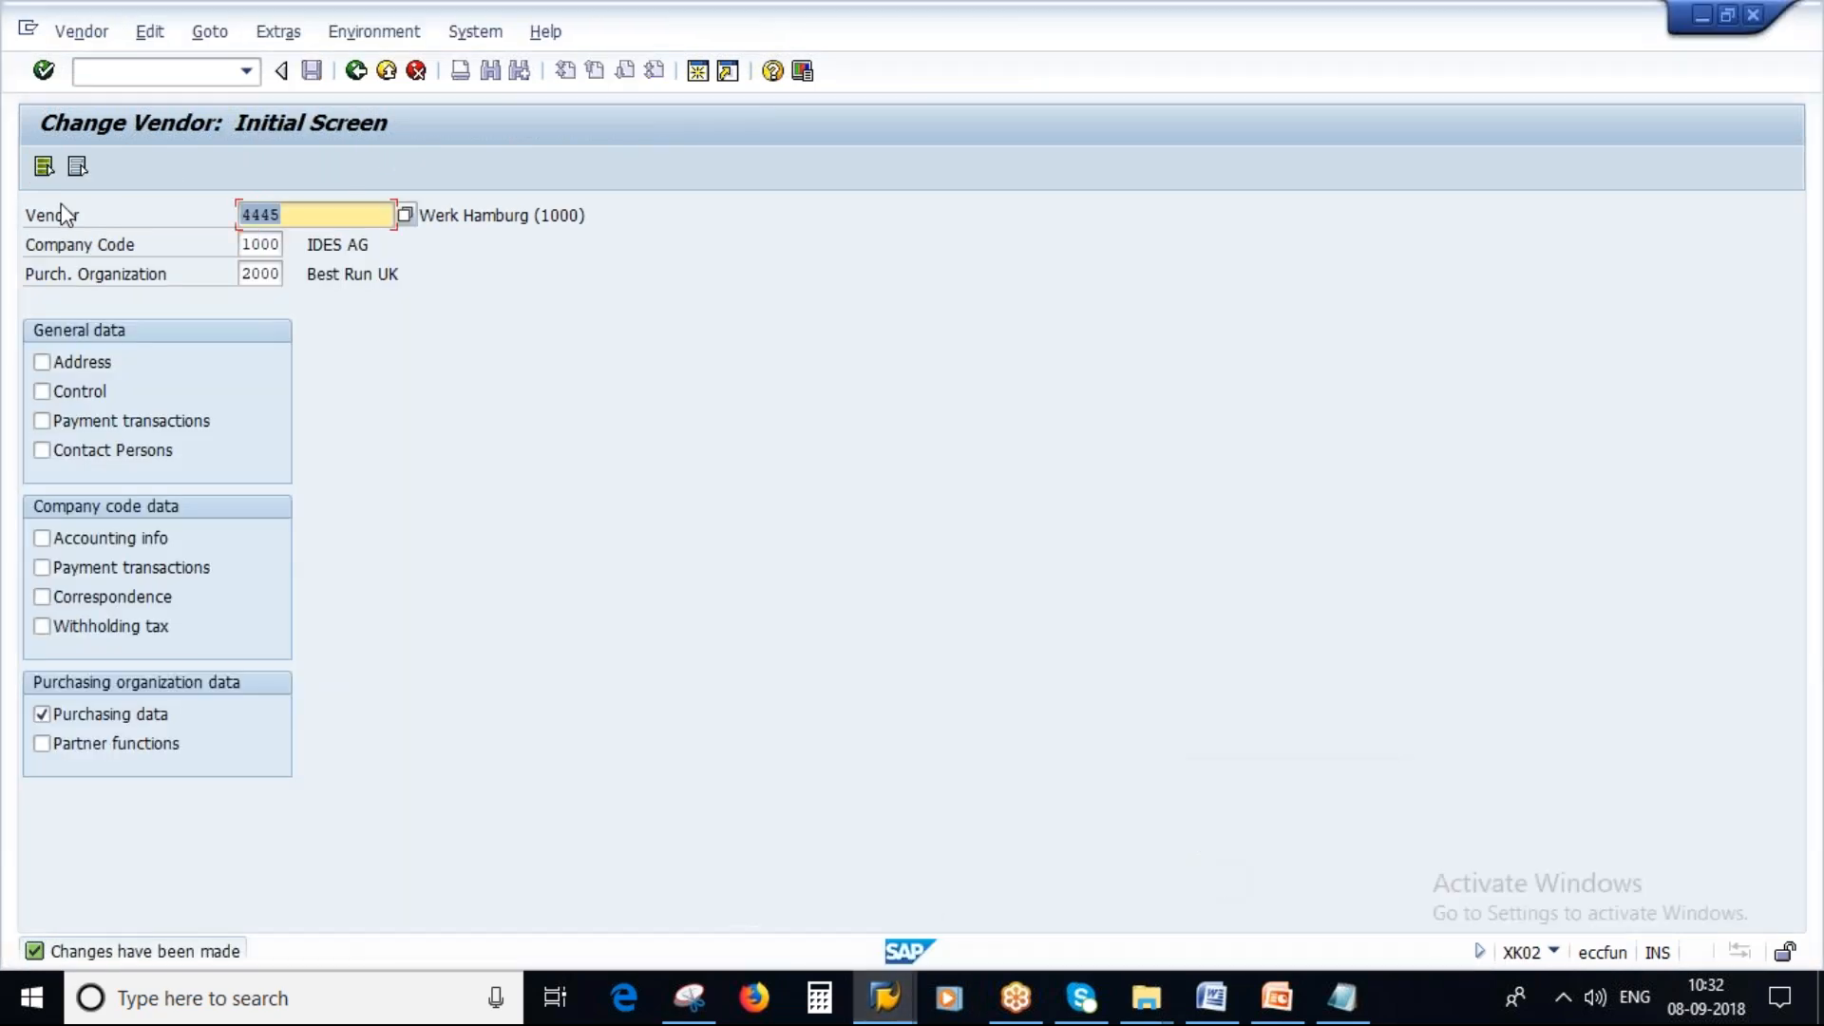
click(43, 167)
click(81, 31)
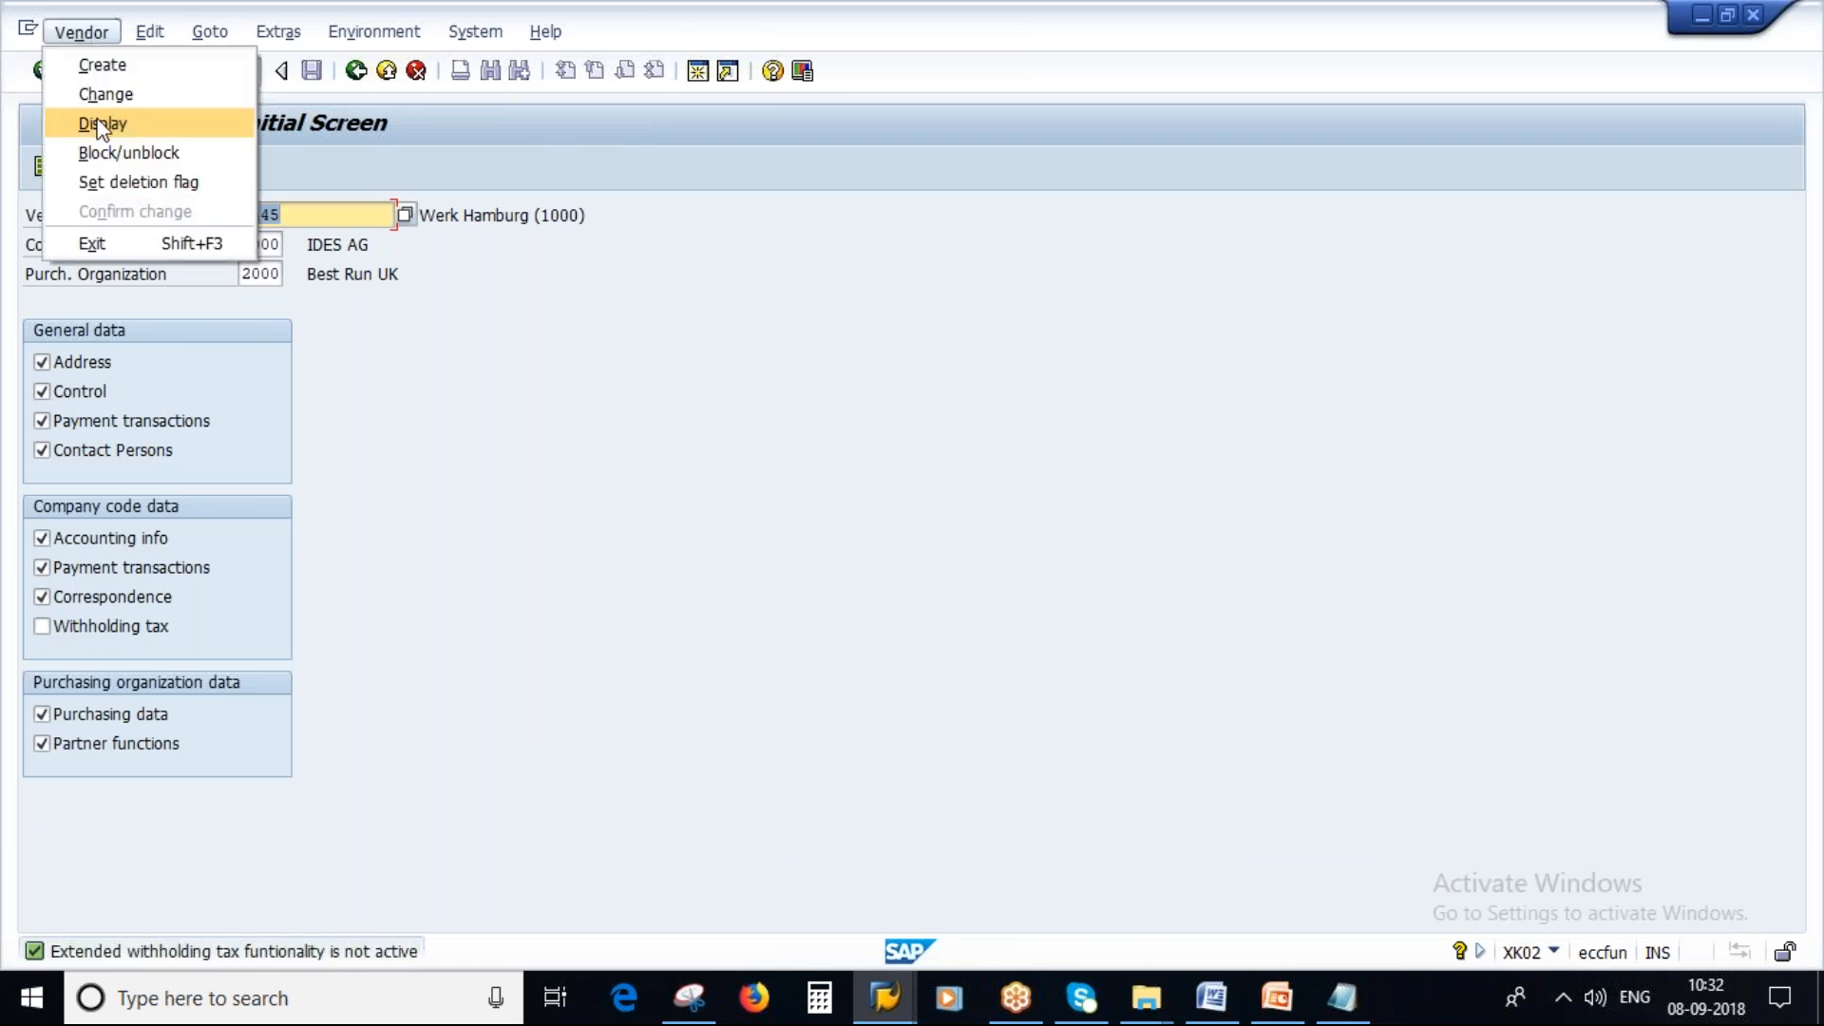
click(102, 121)
key(Return)
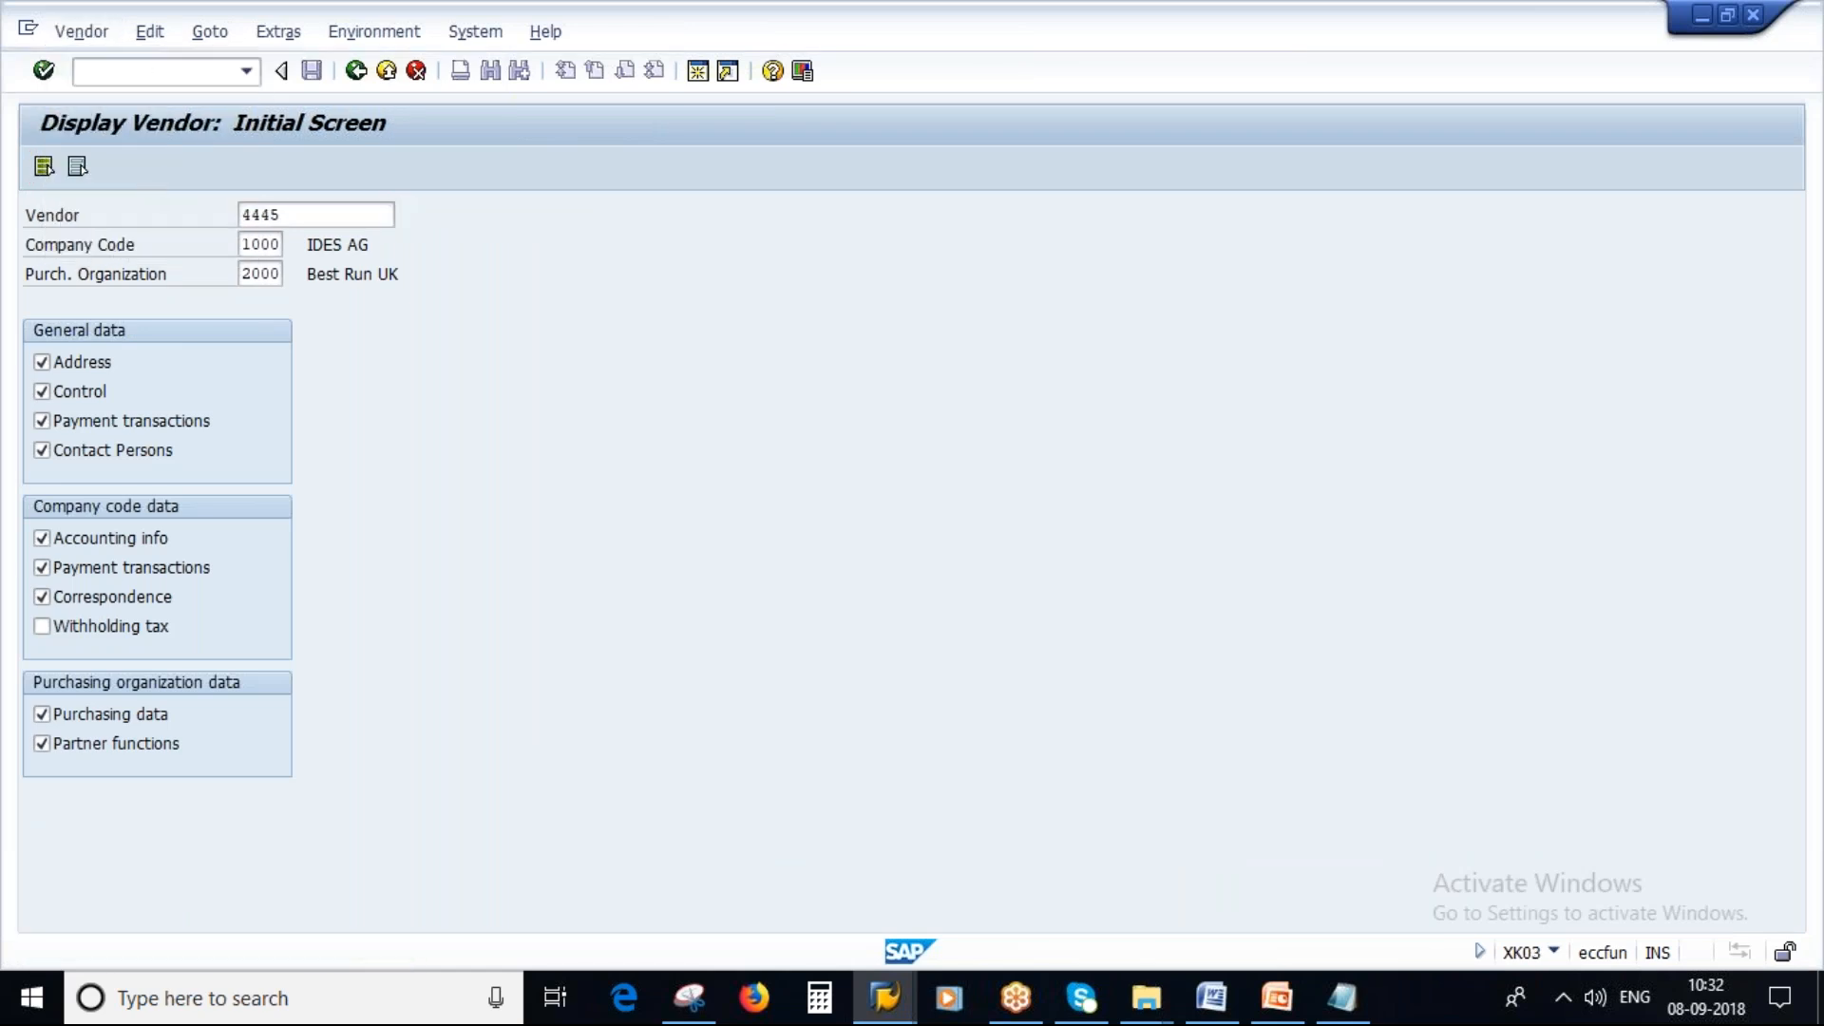
key(Return)
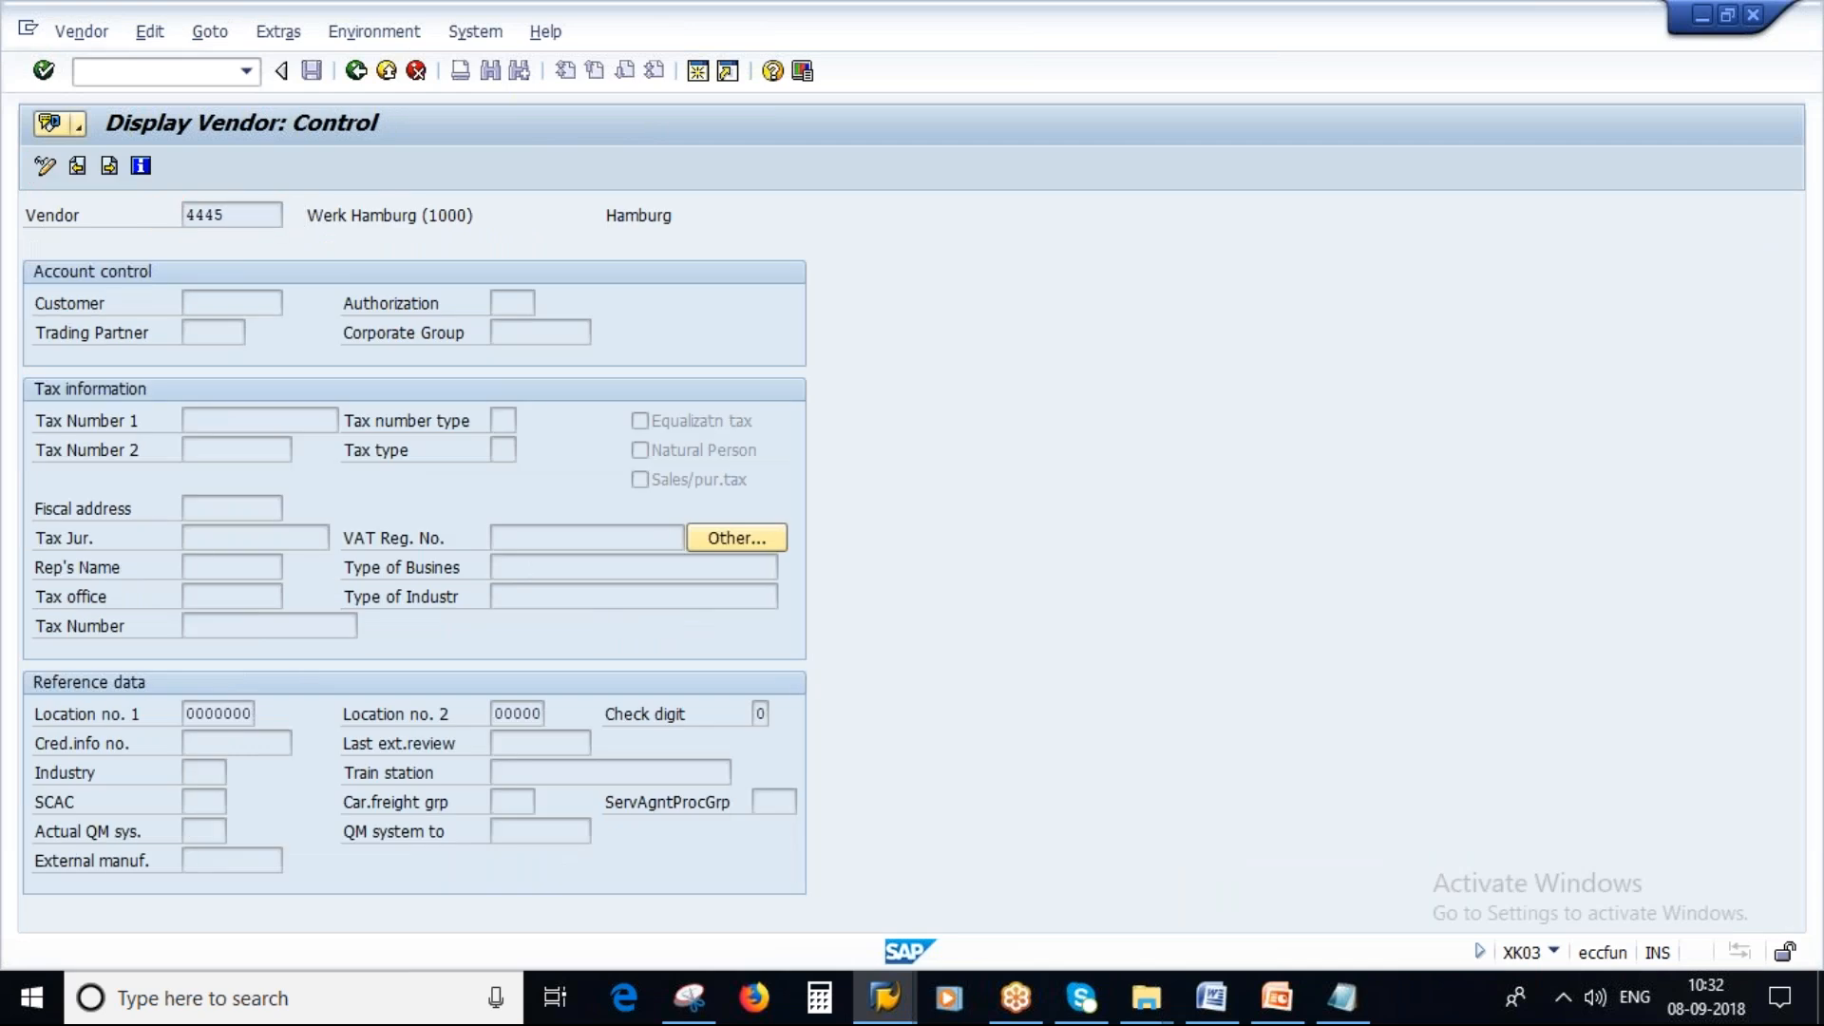
key(Return)
key(Return)
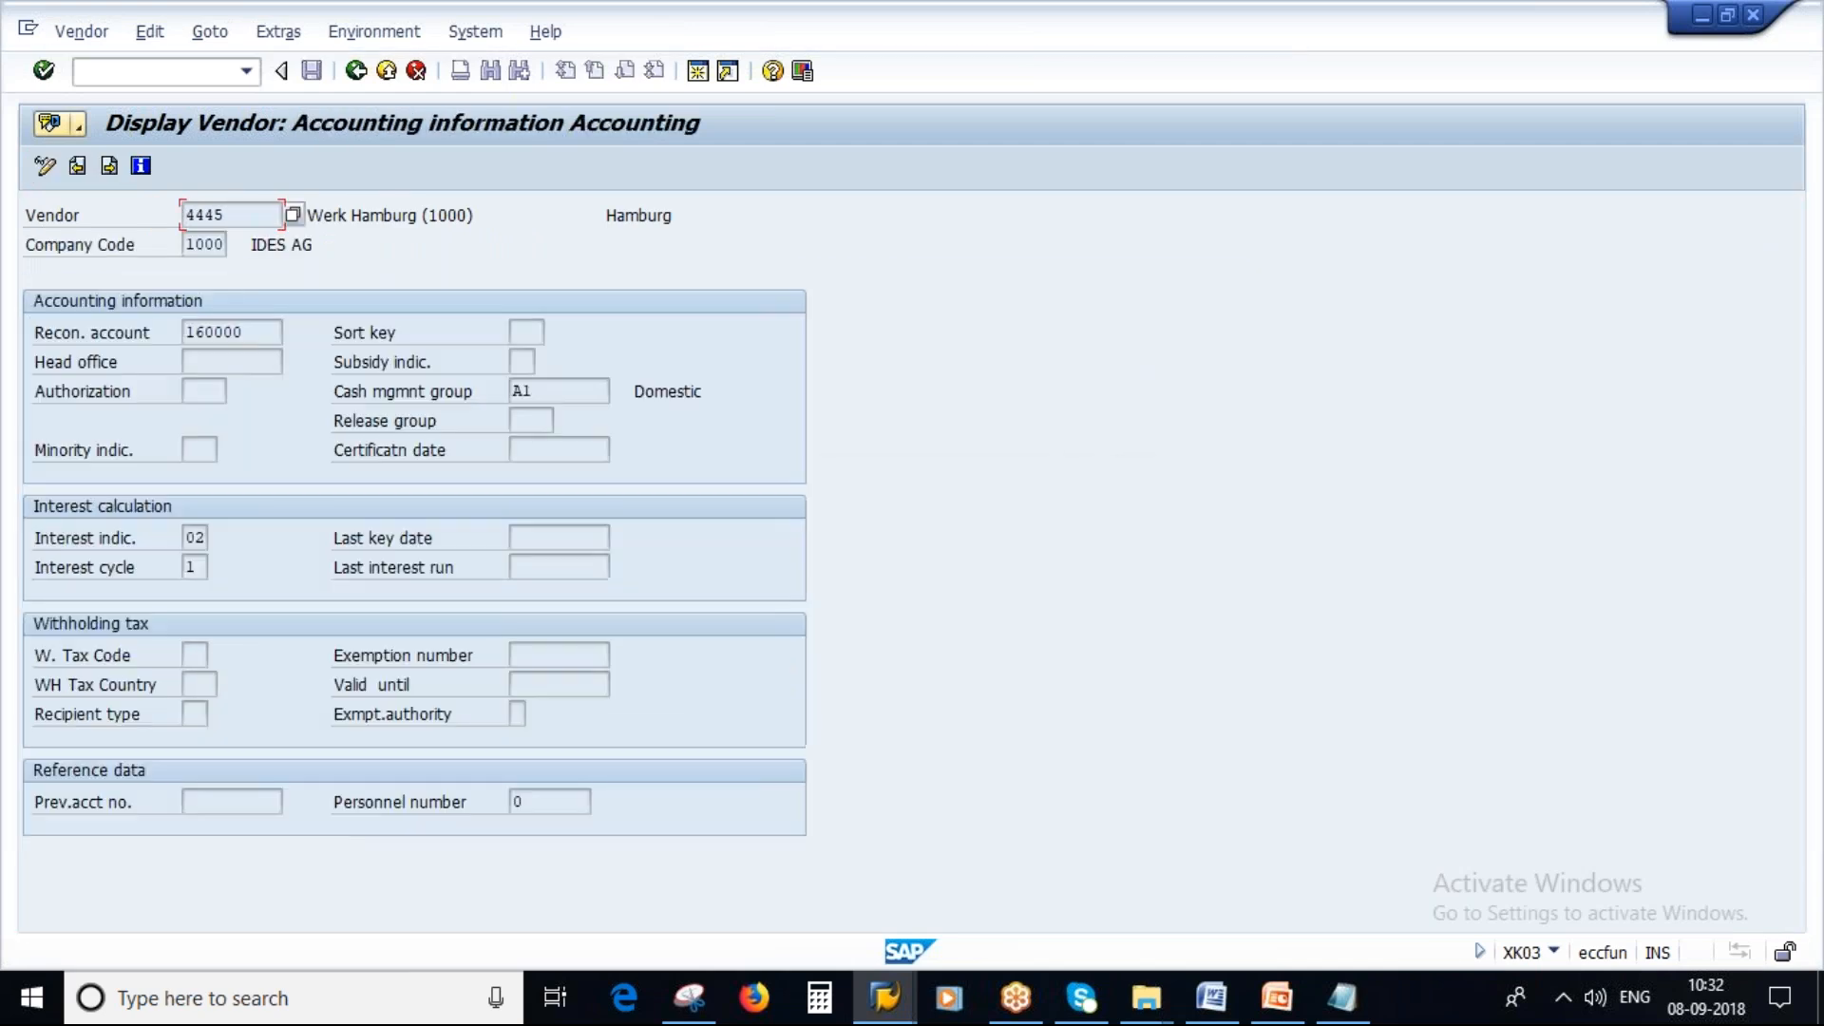
key(Return)
key(Return)
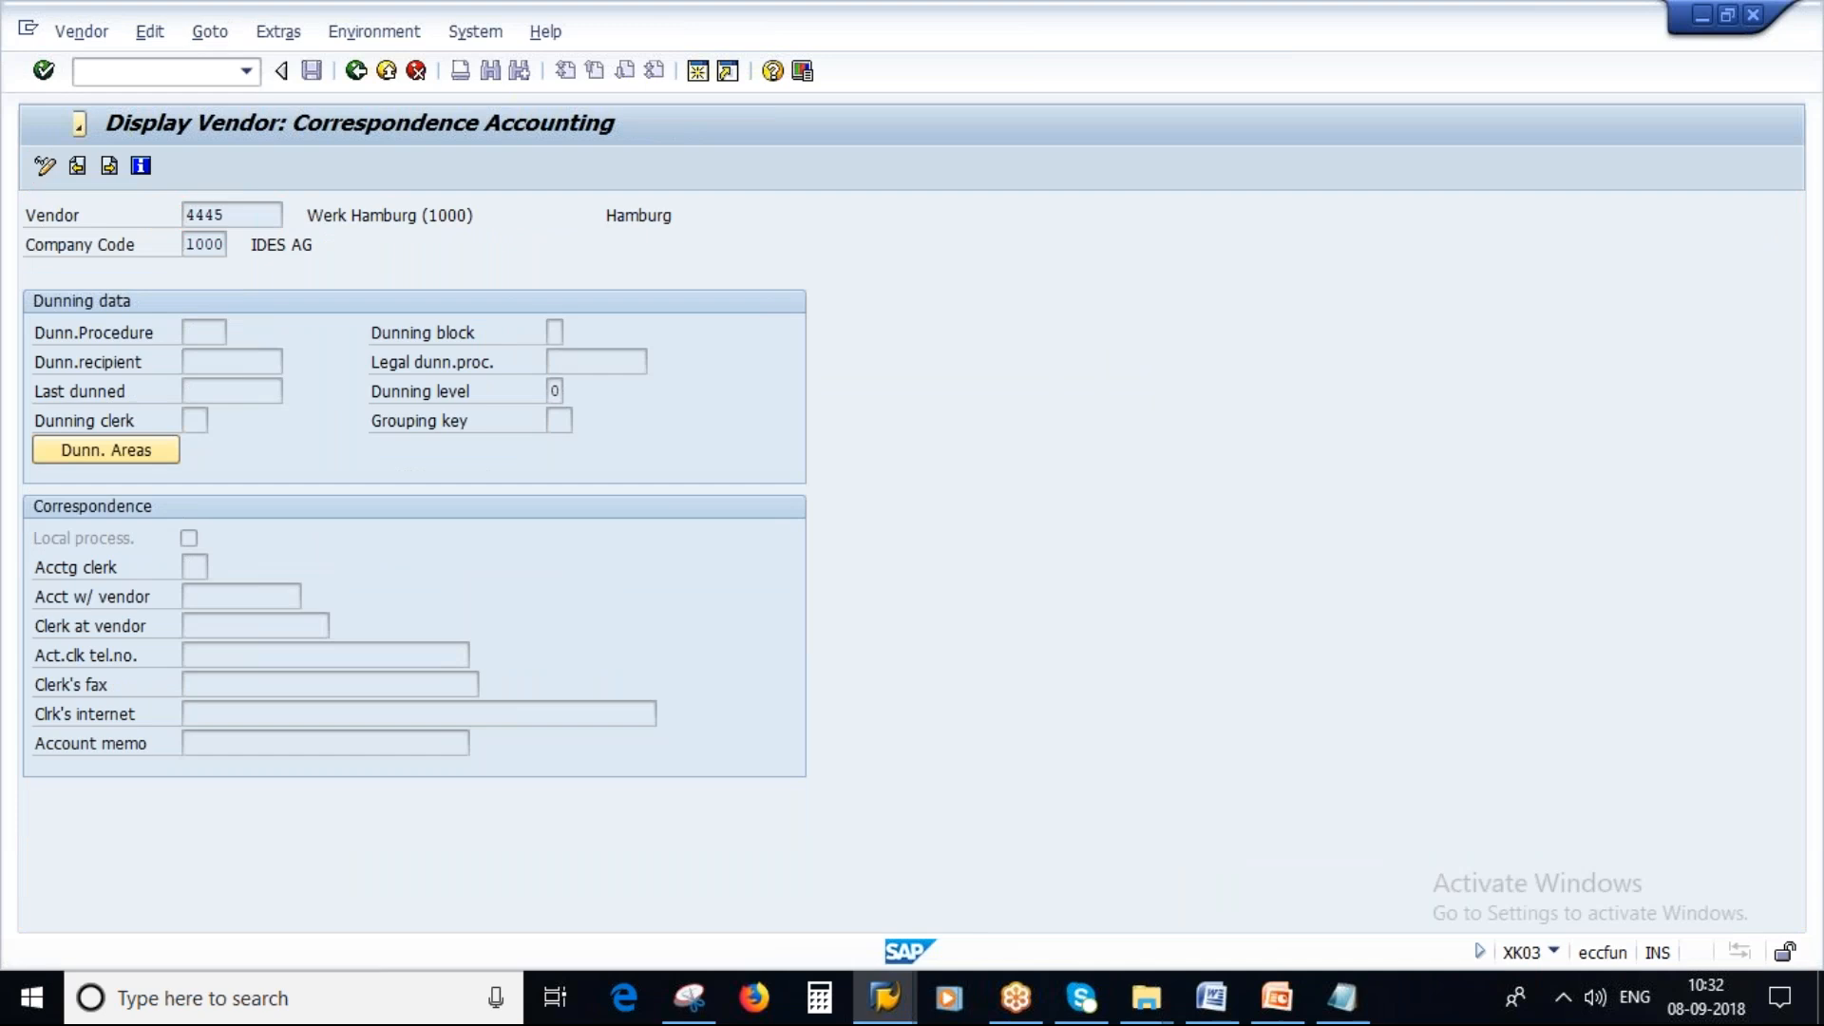
key(Return)
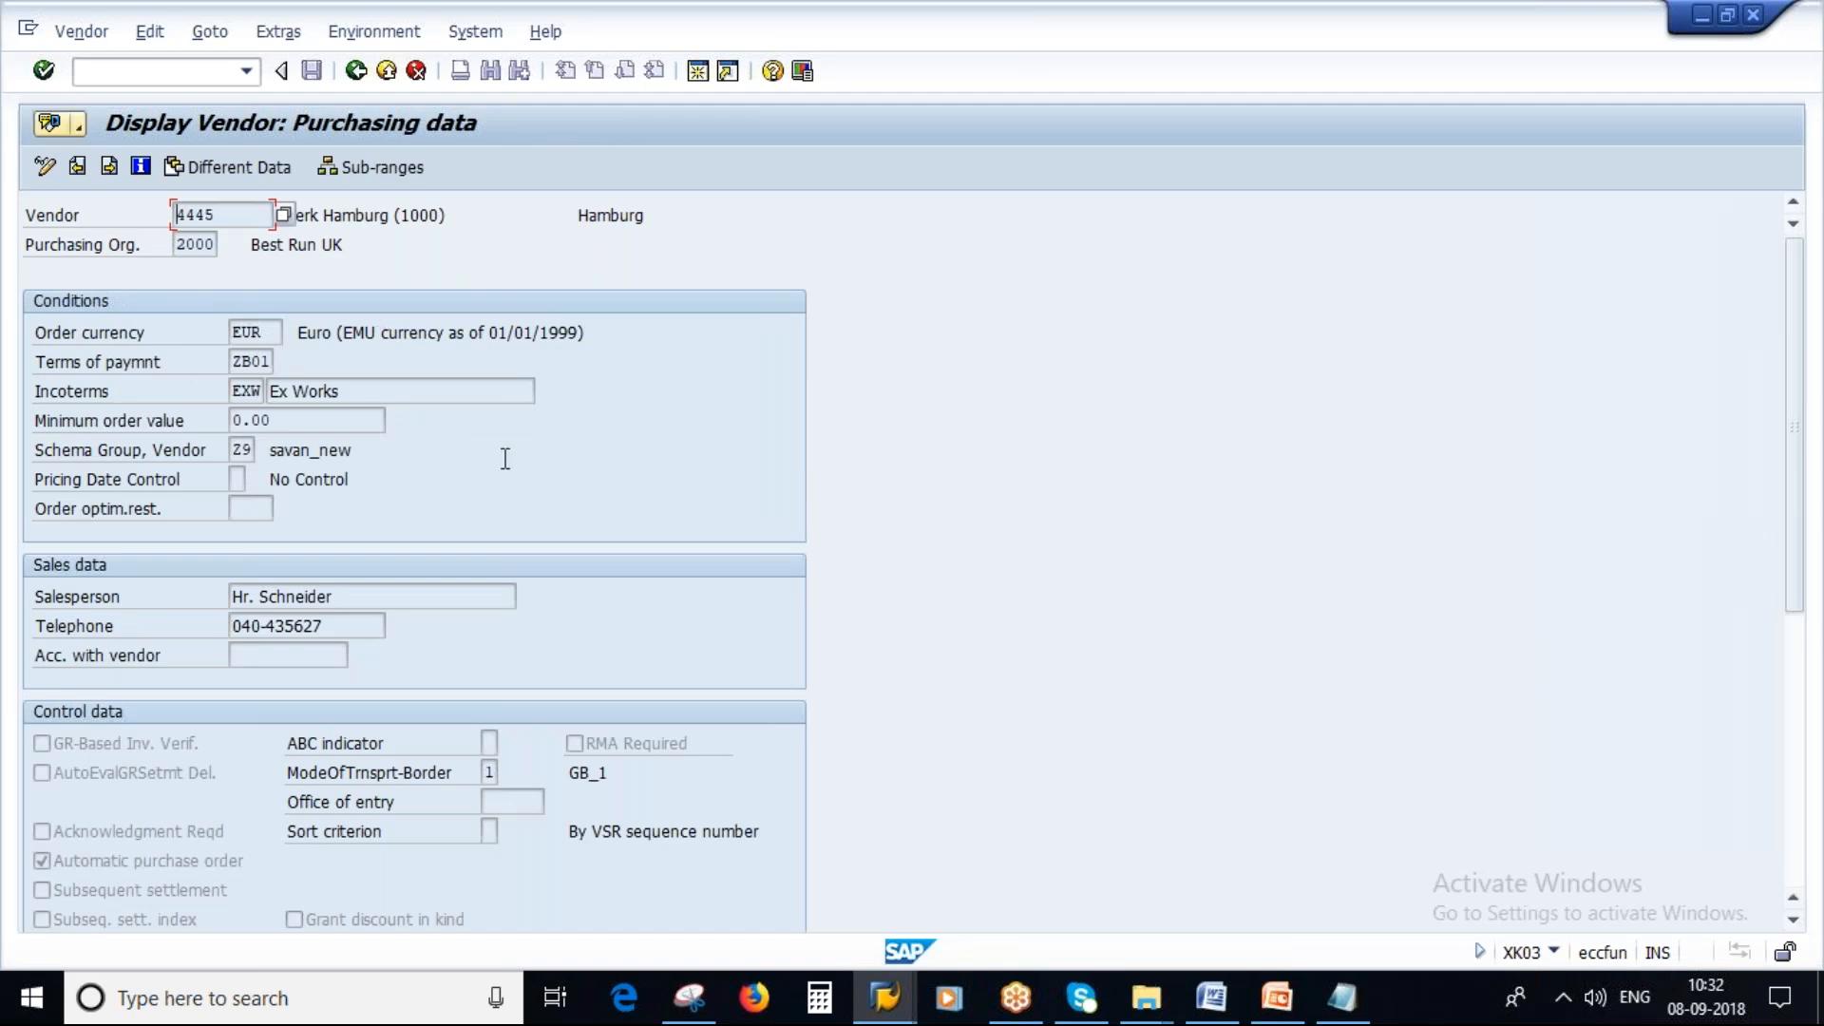
key(Return)
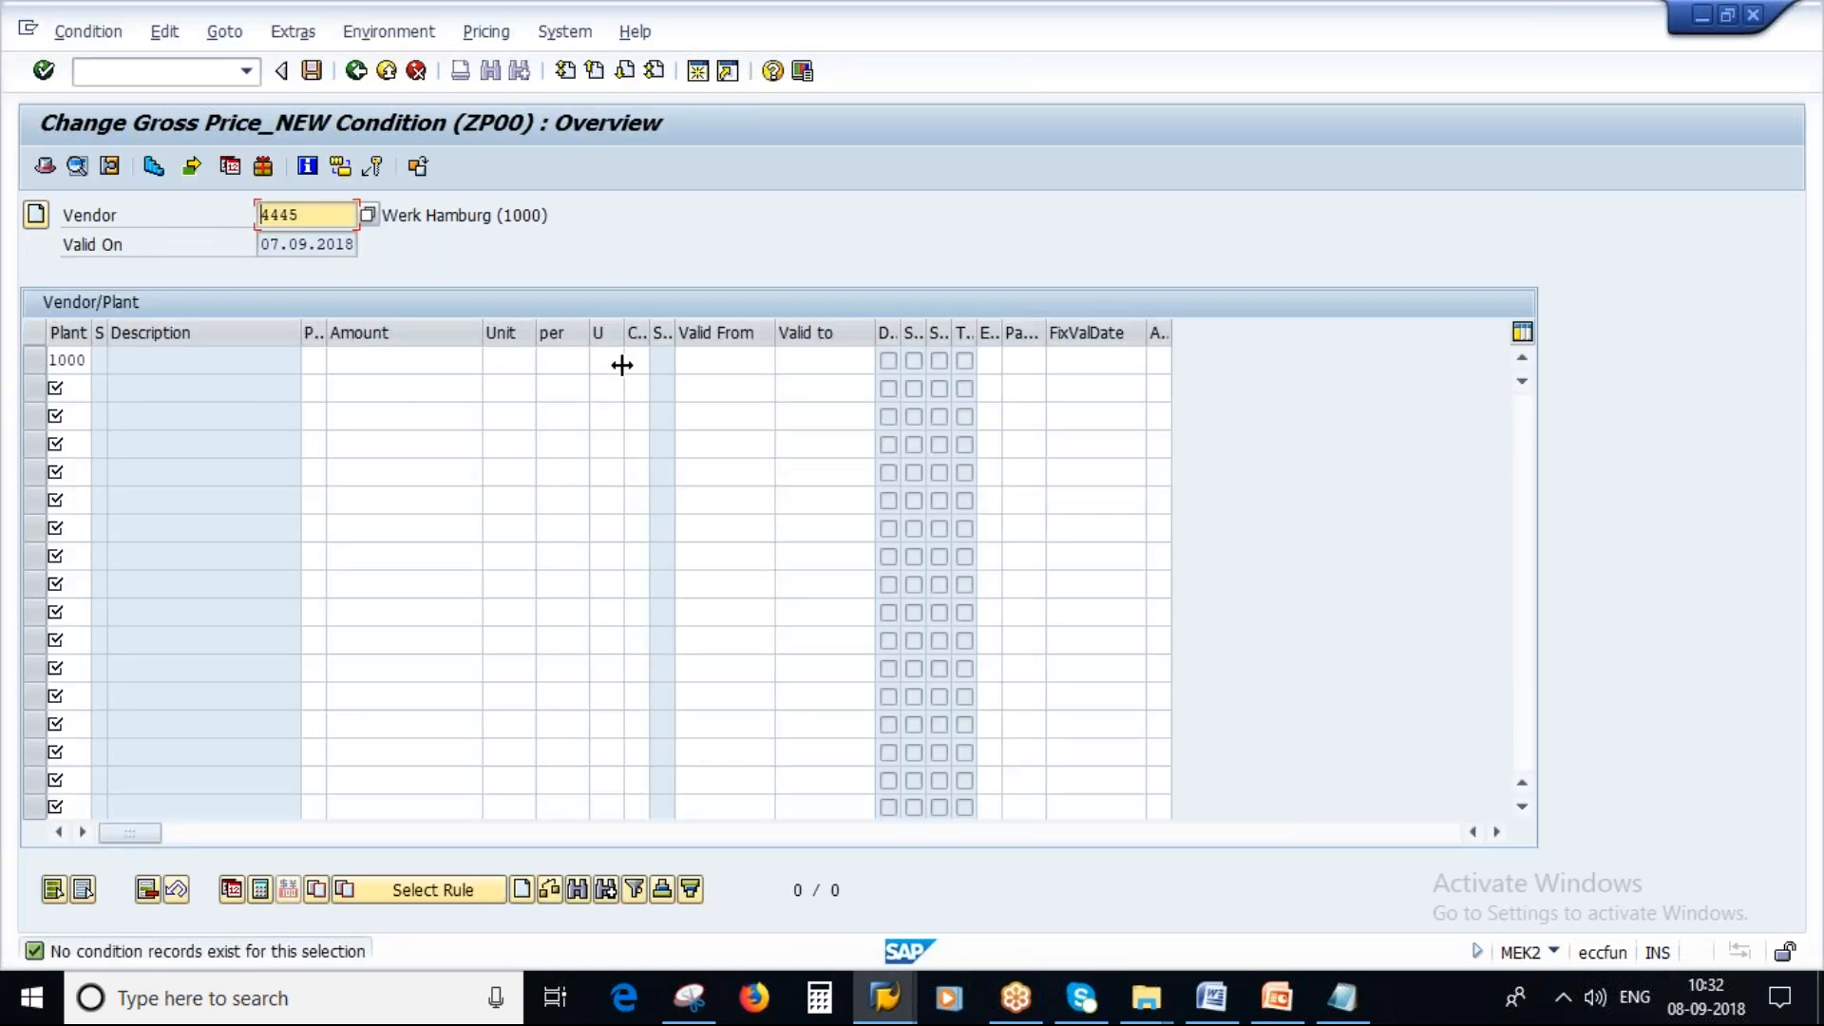
click(502, 361)
text(1)
click(570, 365)
drag(501, 359, 394, 361)
key(BackSpace)
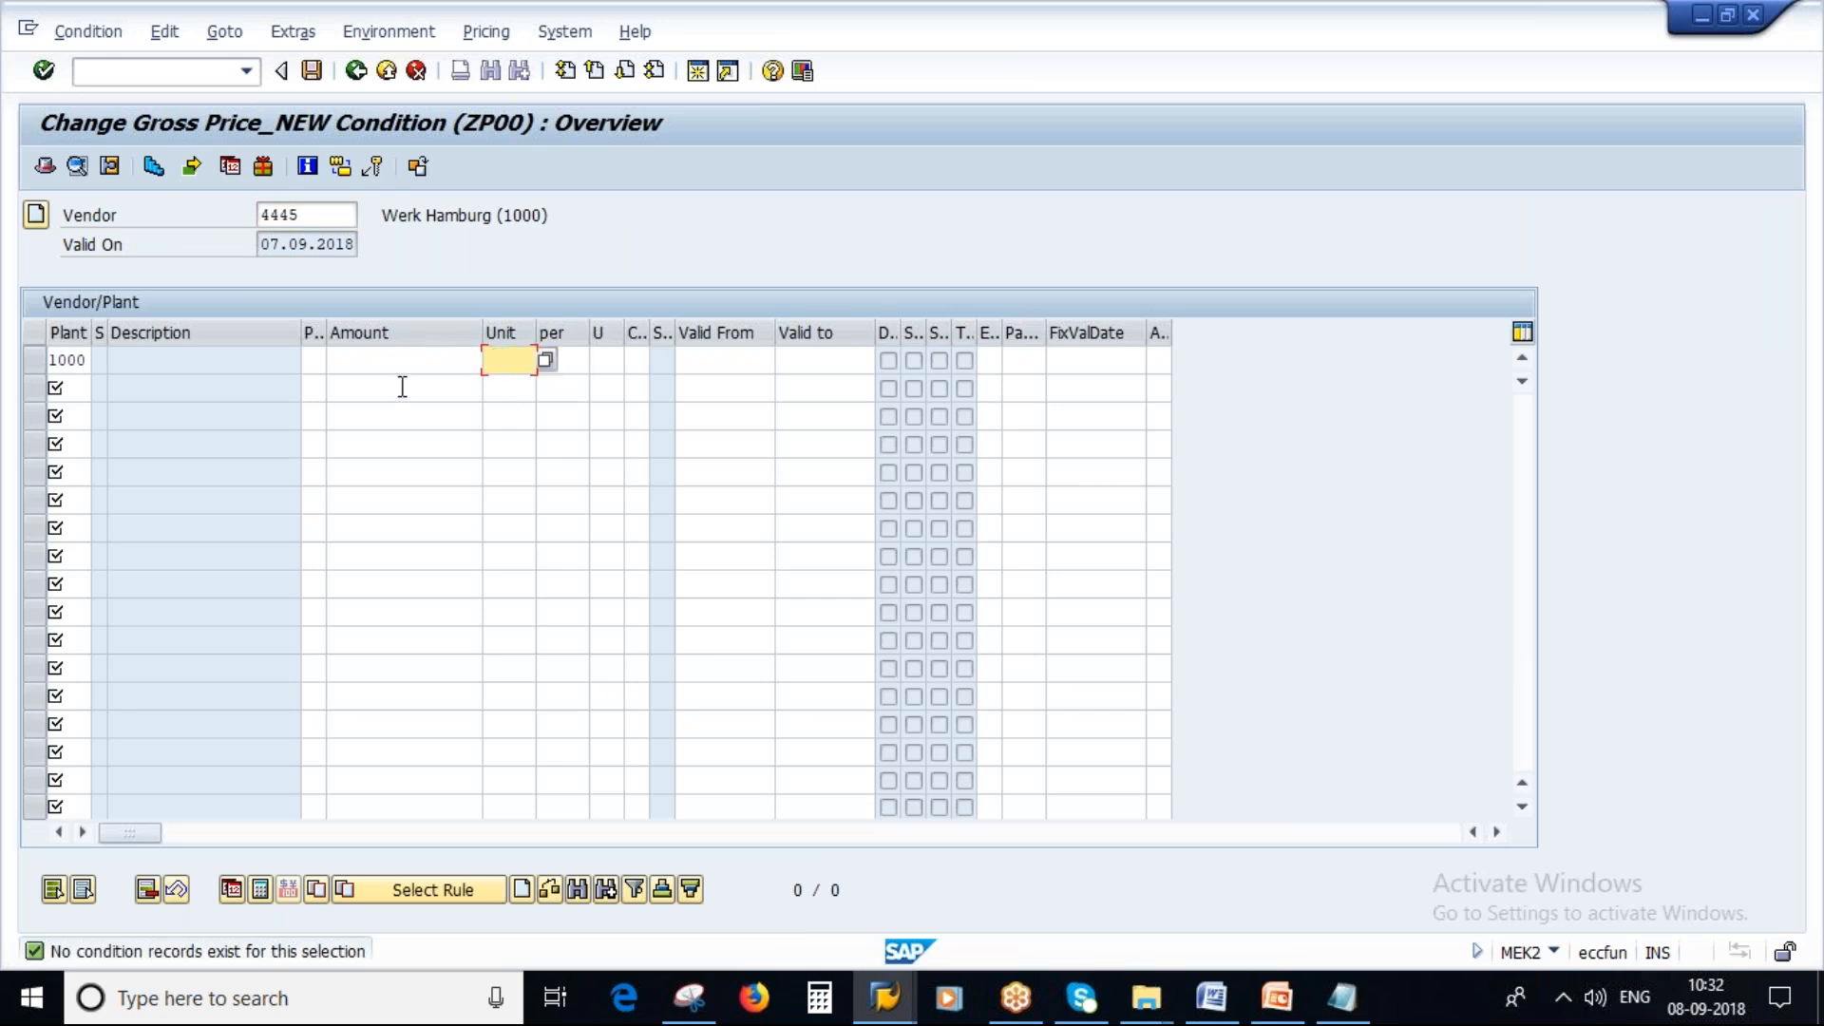
Run the MM60 materials list for plant 1000 and material type roh, and review the listed materials' units.
click(884, 998)
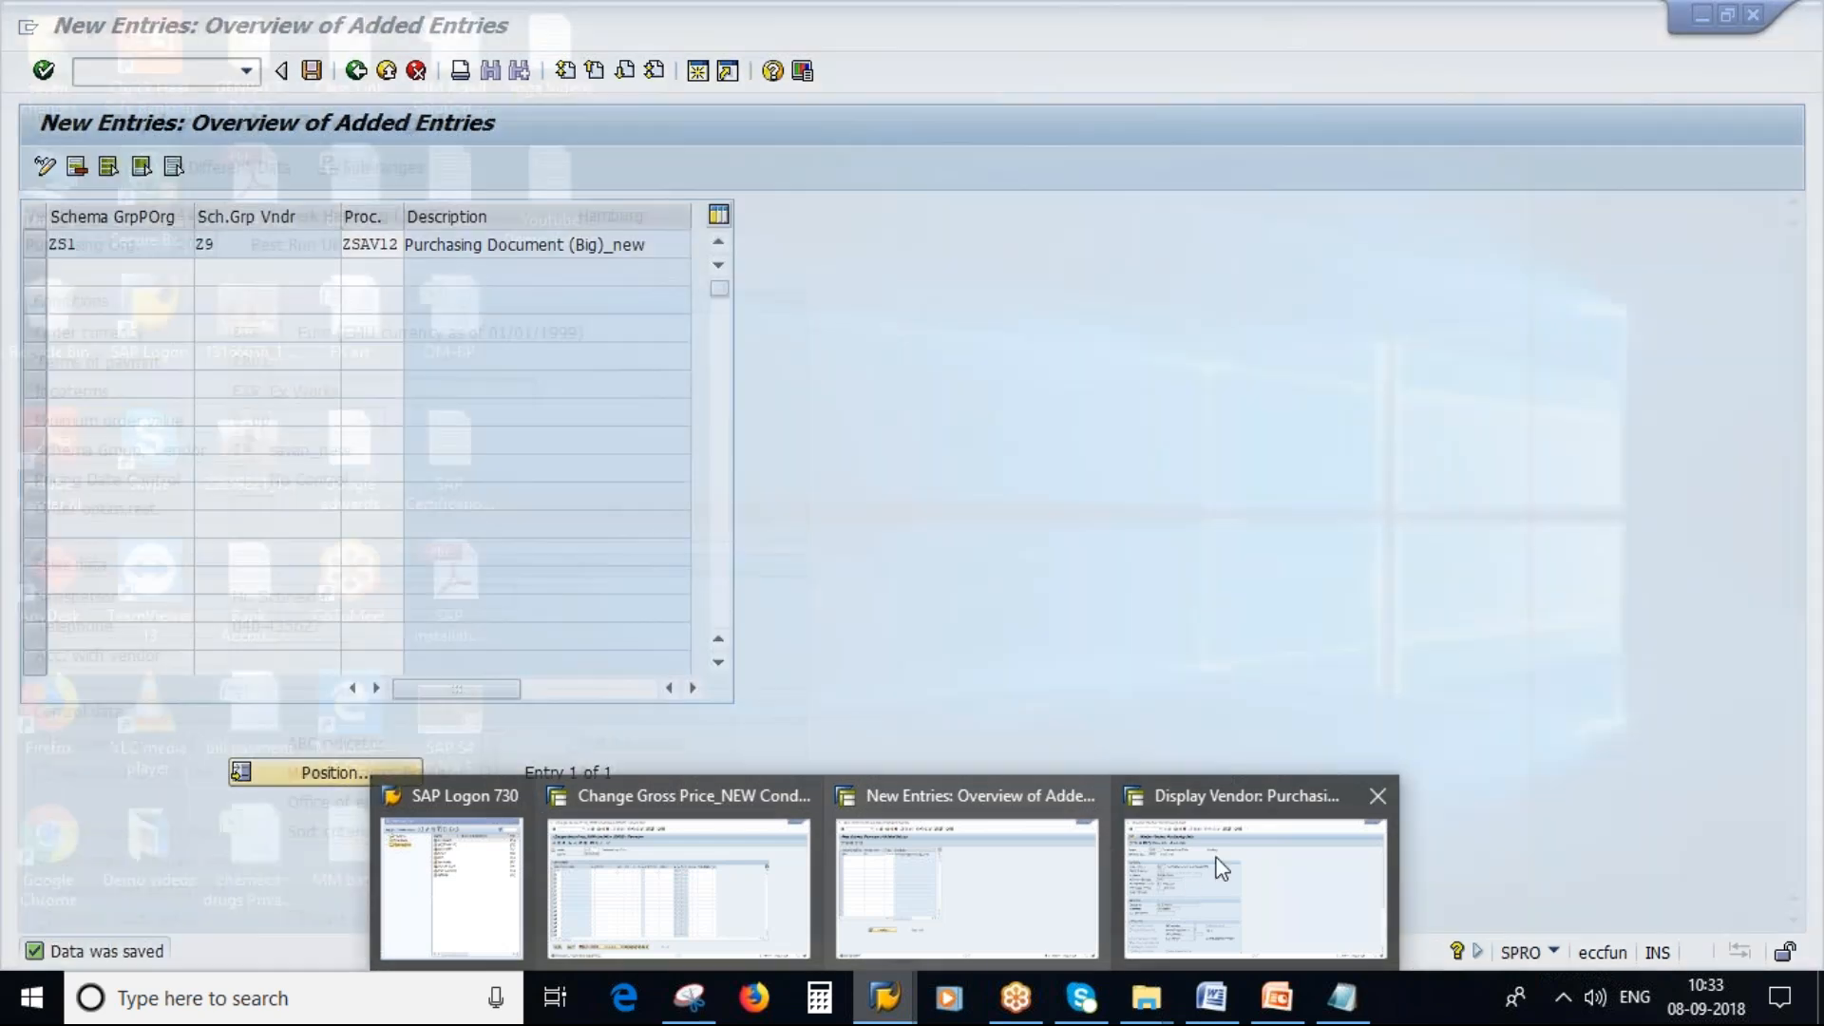
click(1221, 868)
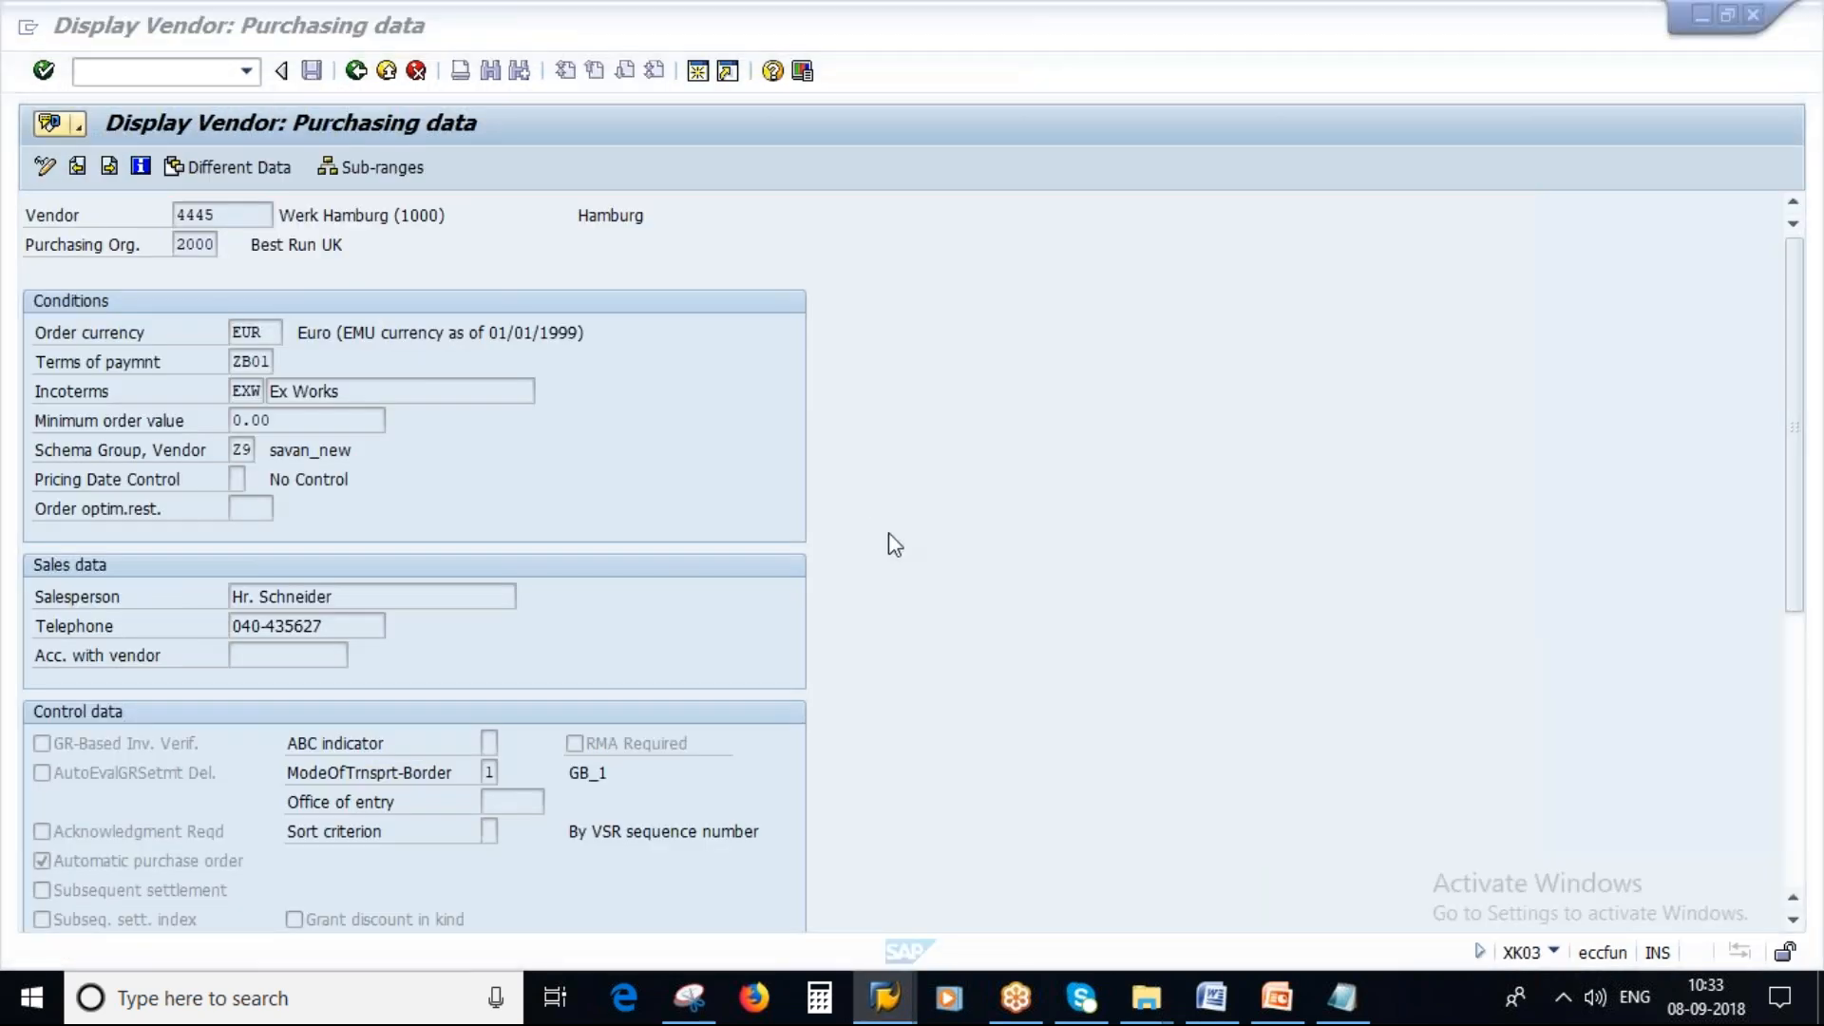
text(60)
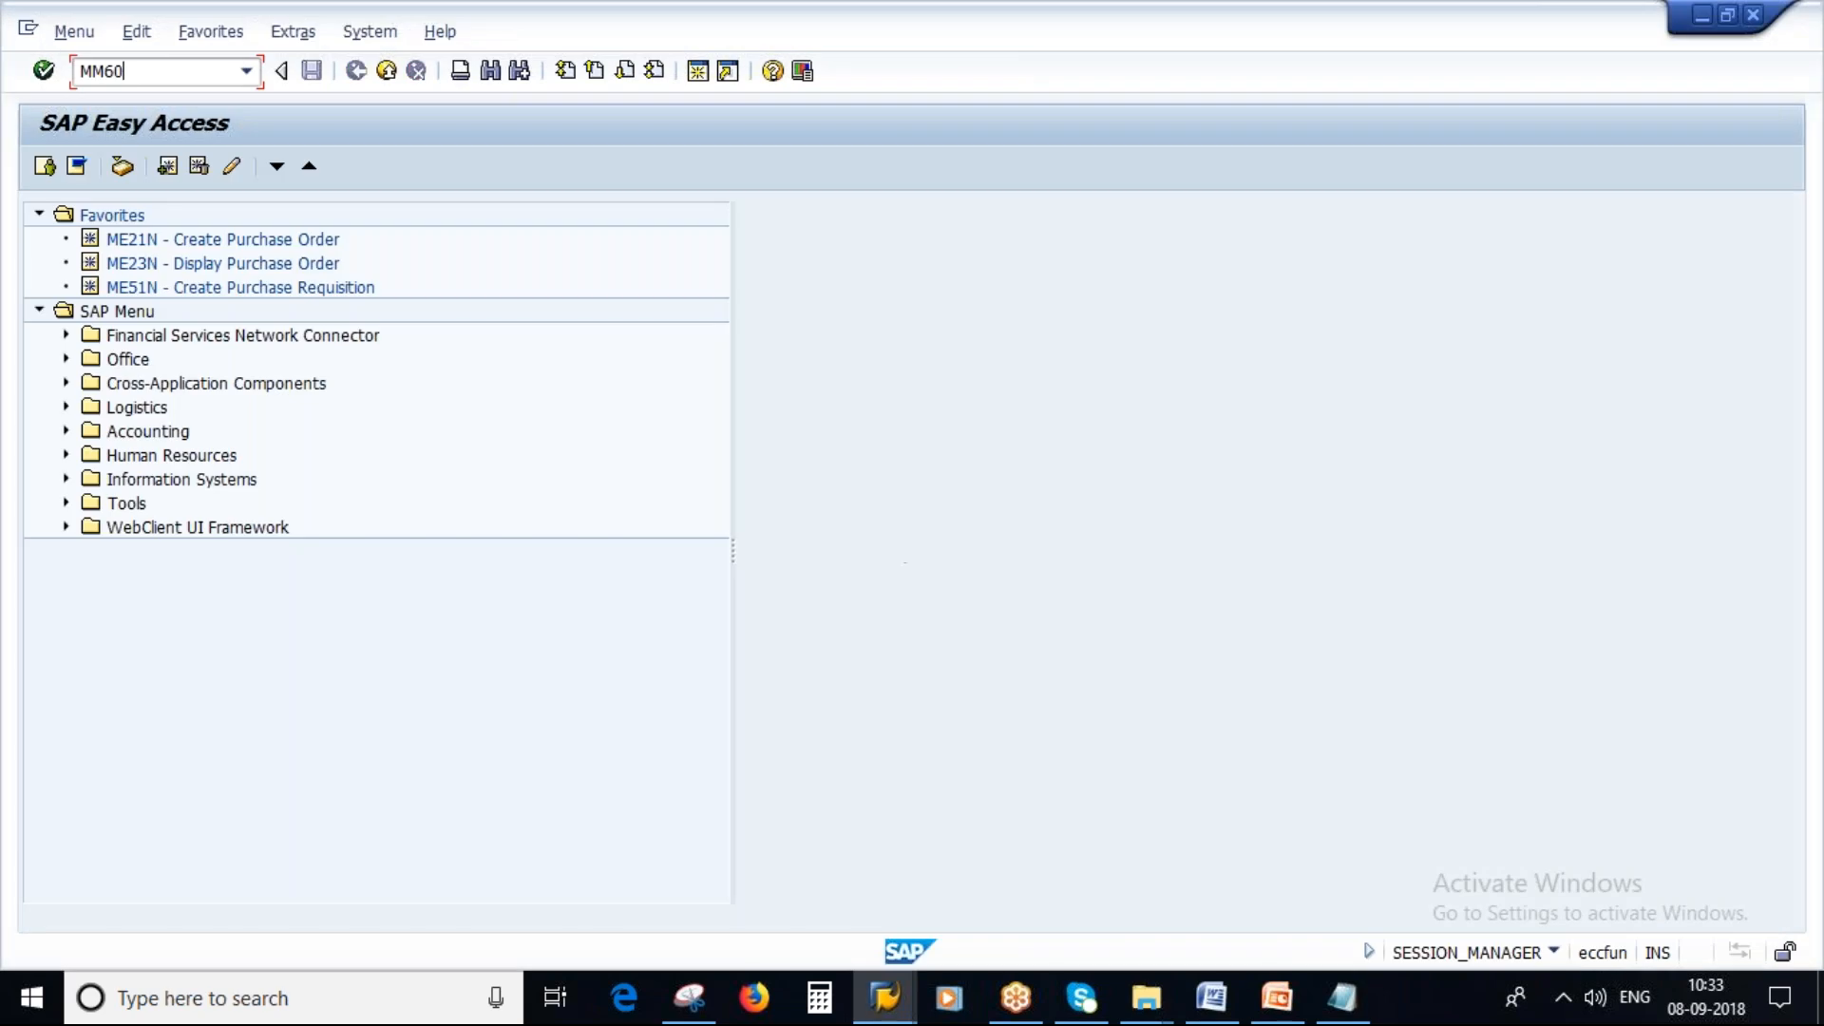
key(Return)
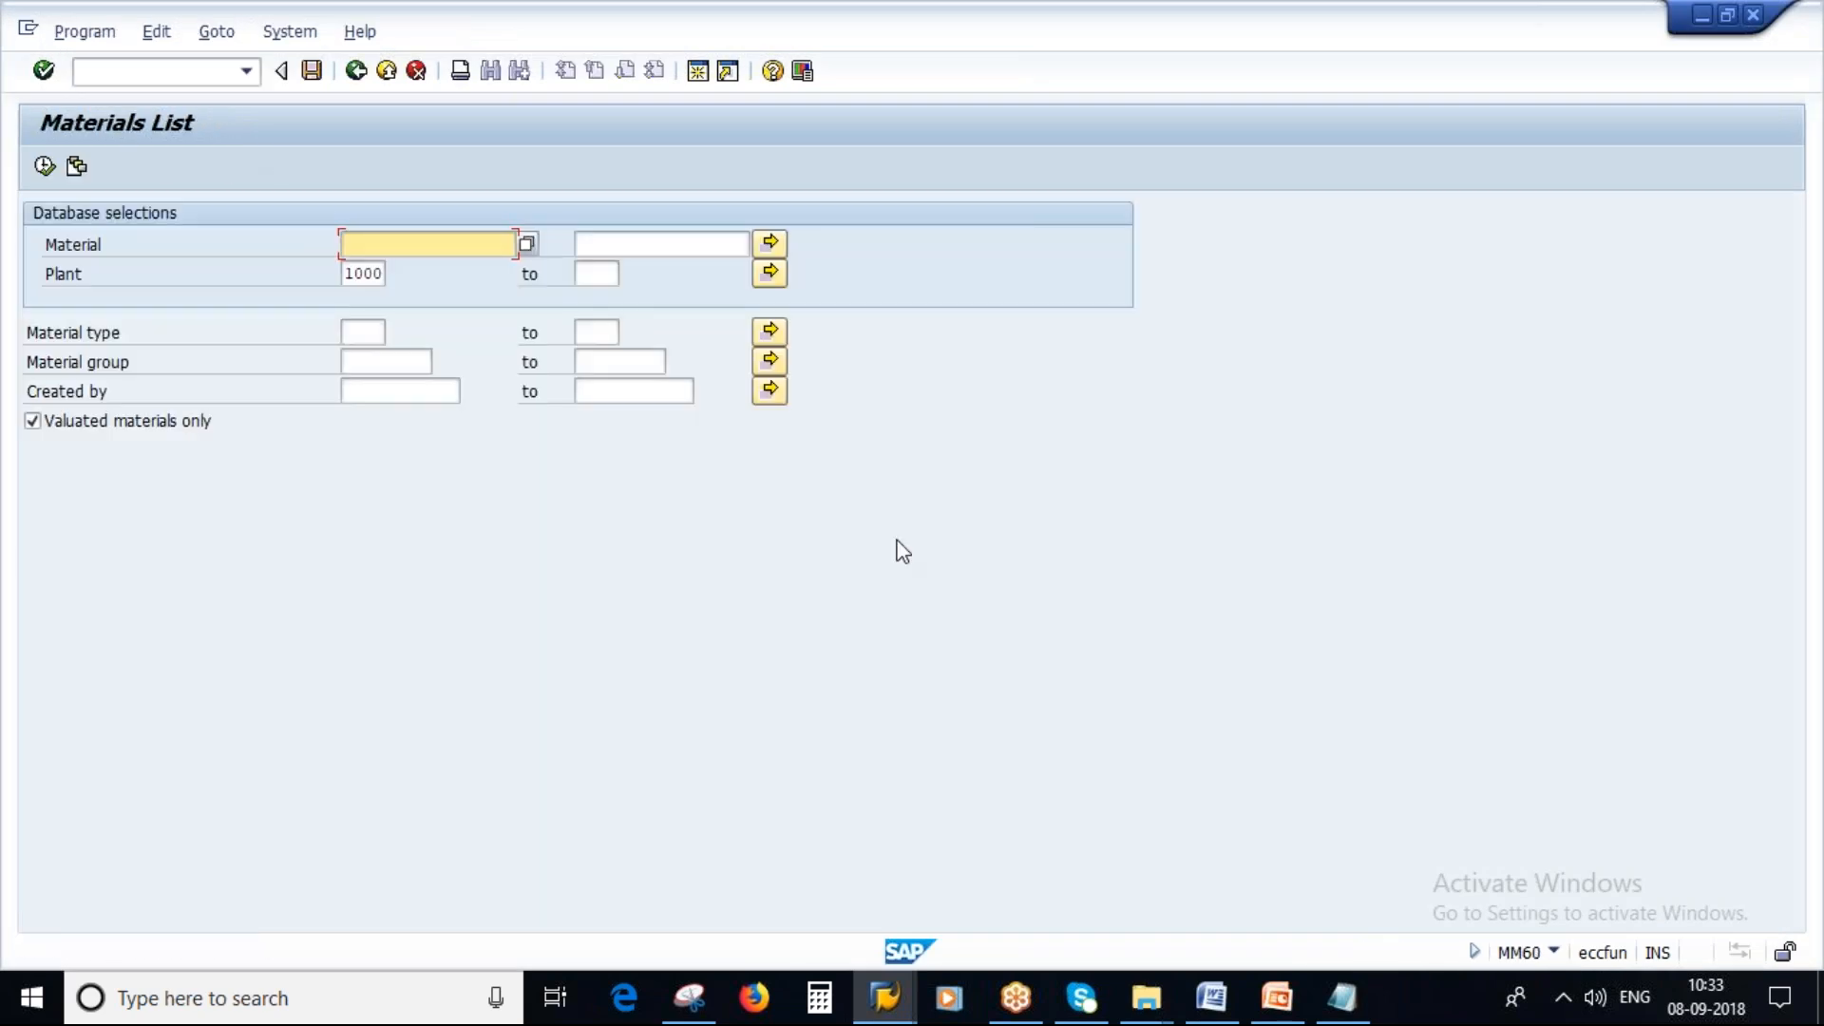
click(368, 332)
click(366, 378)
click(383, 393)
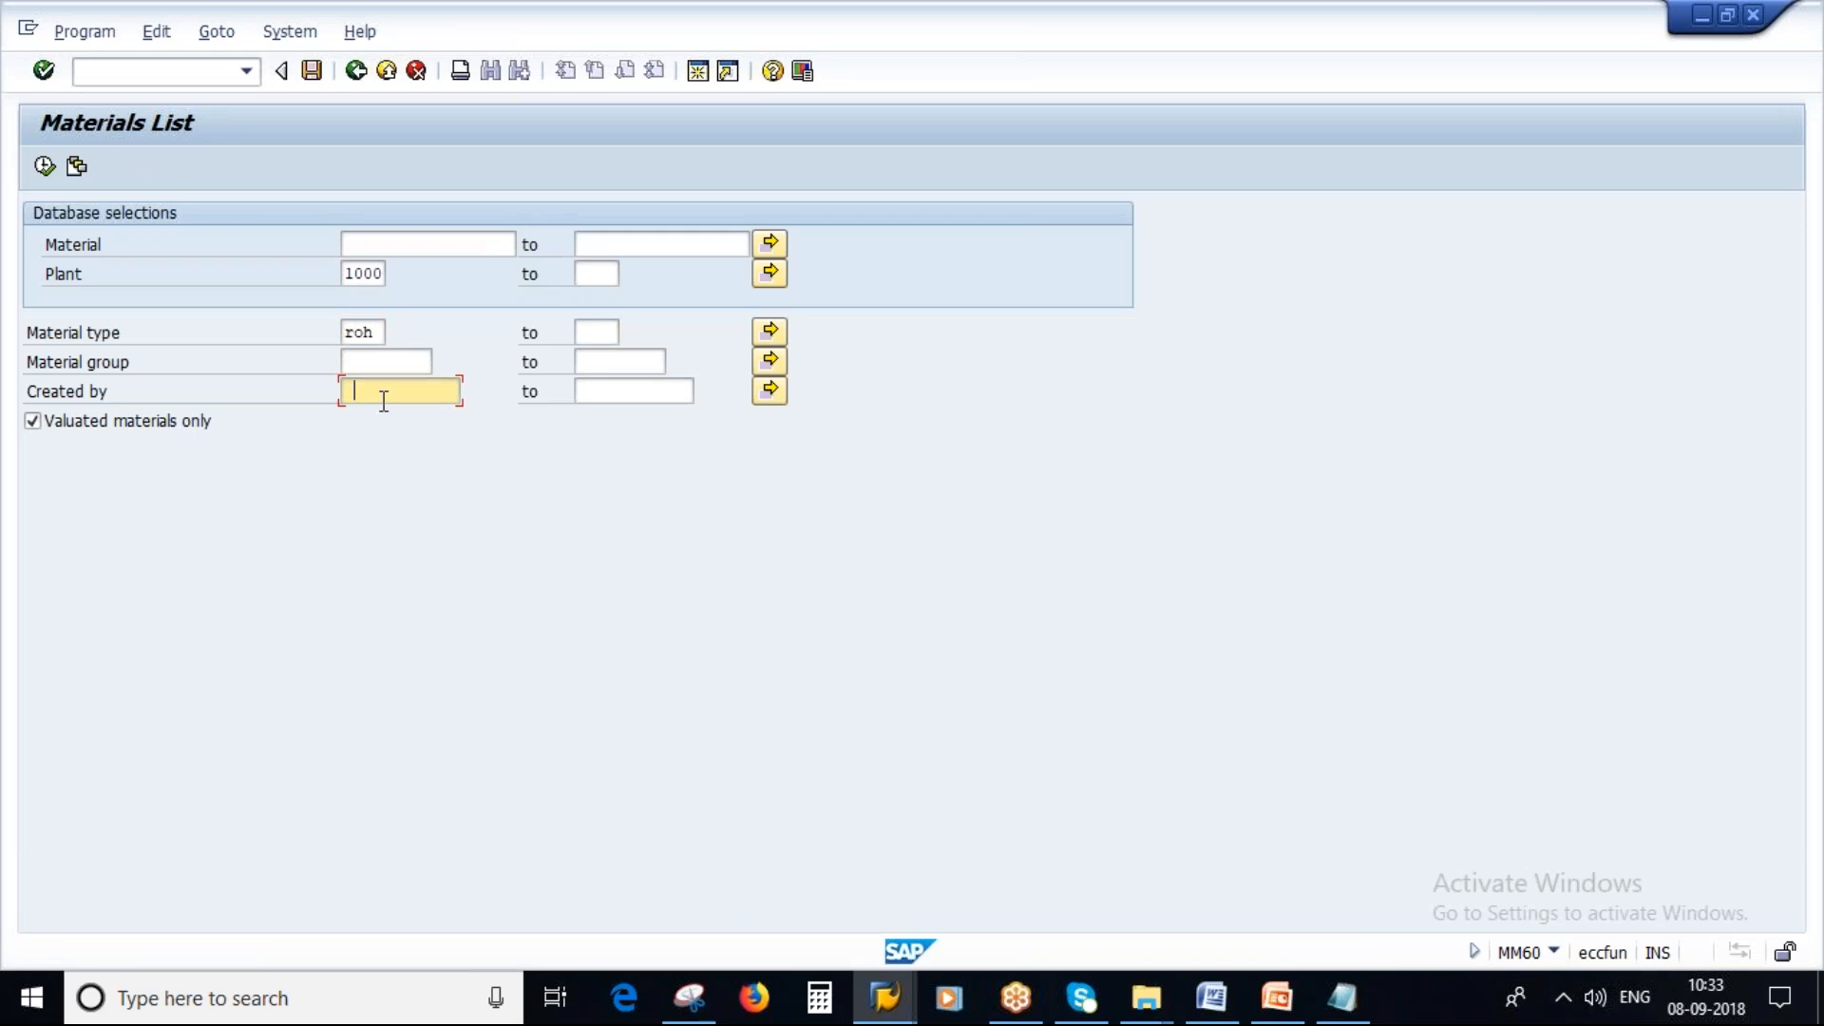
key(Down)
key(F8)
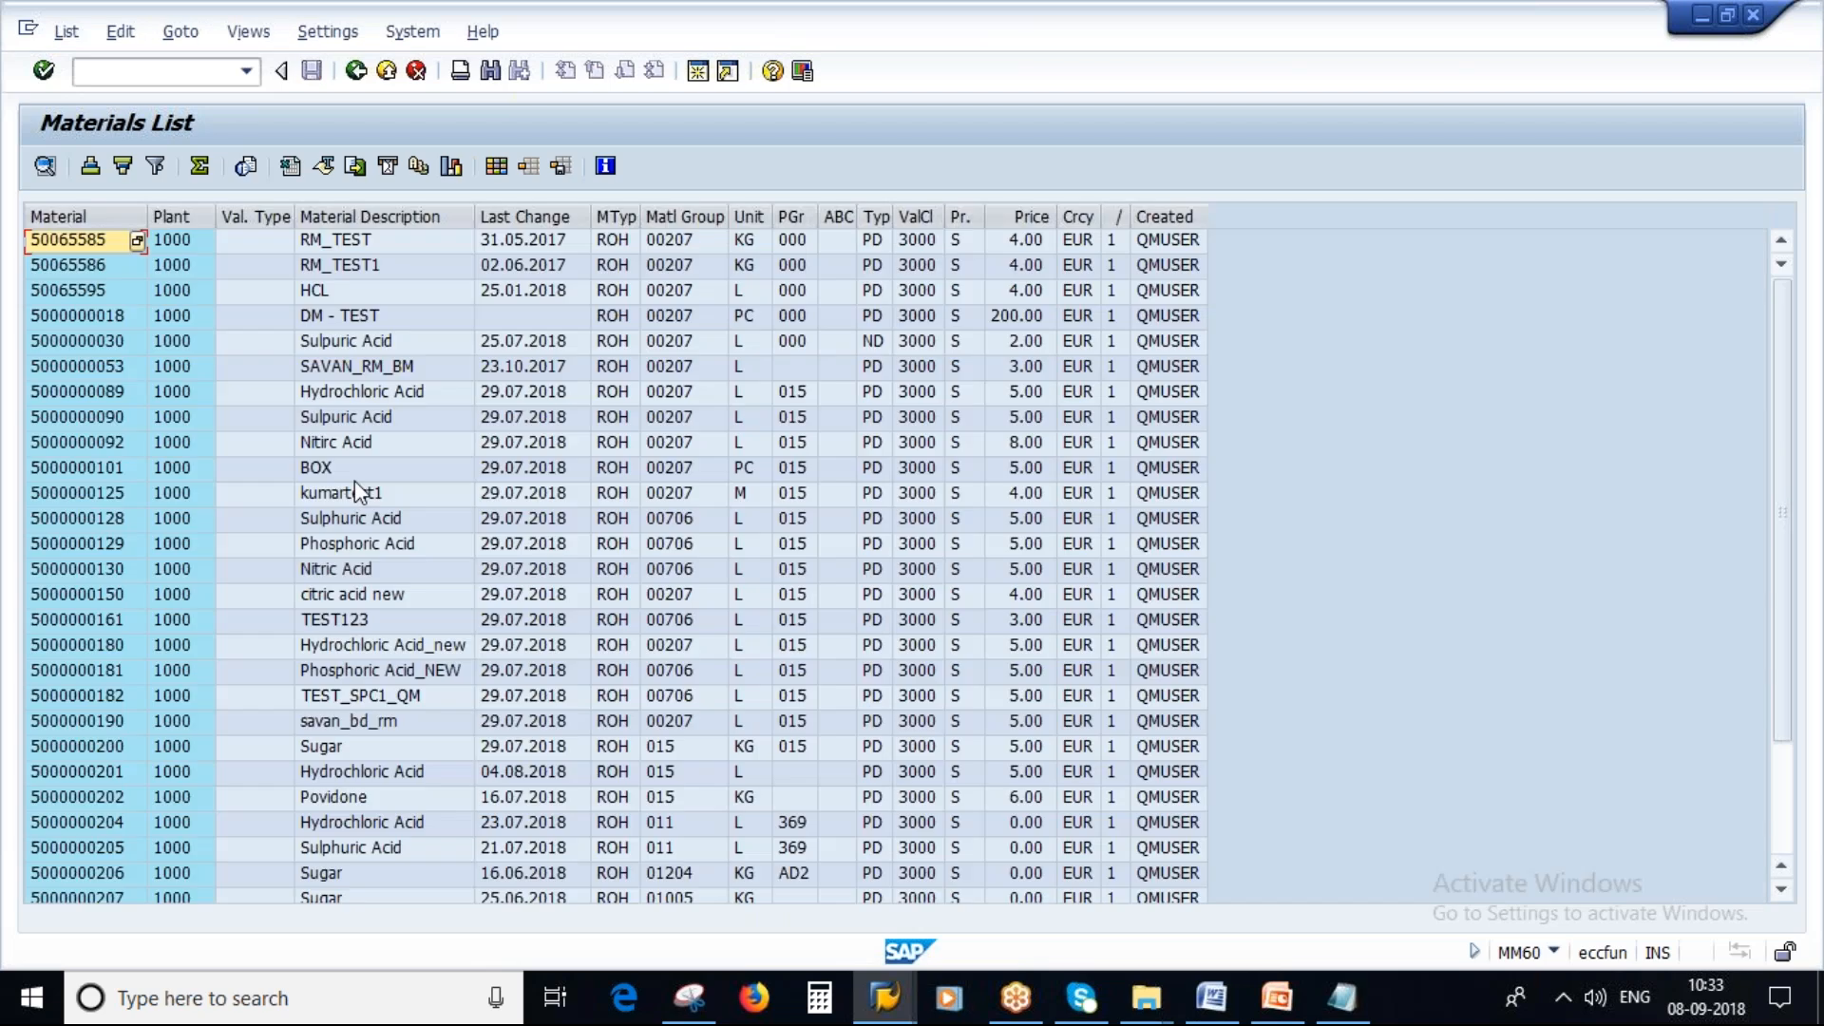
scroll(355, 480, down, 2)
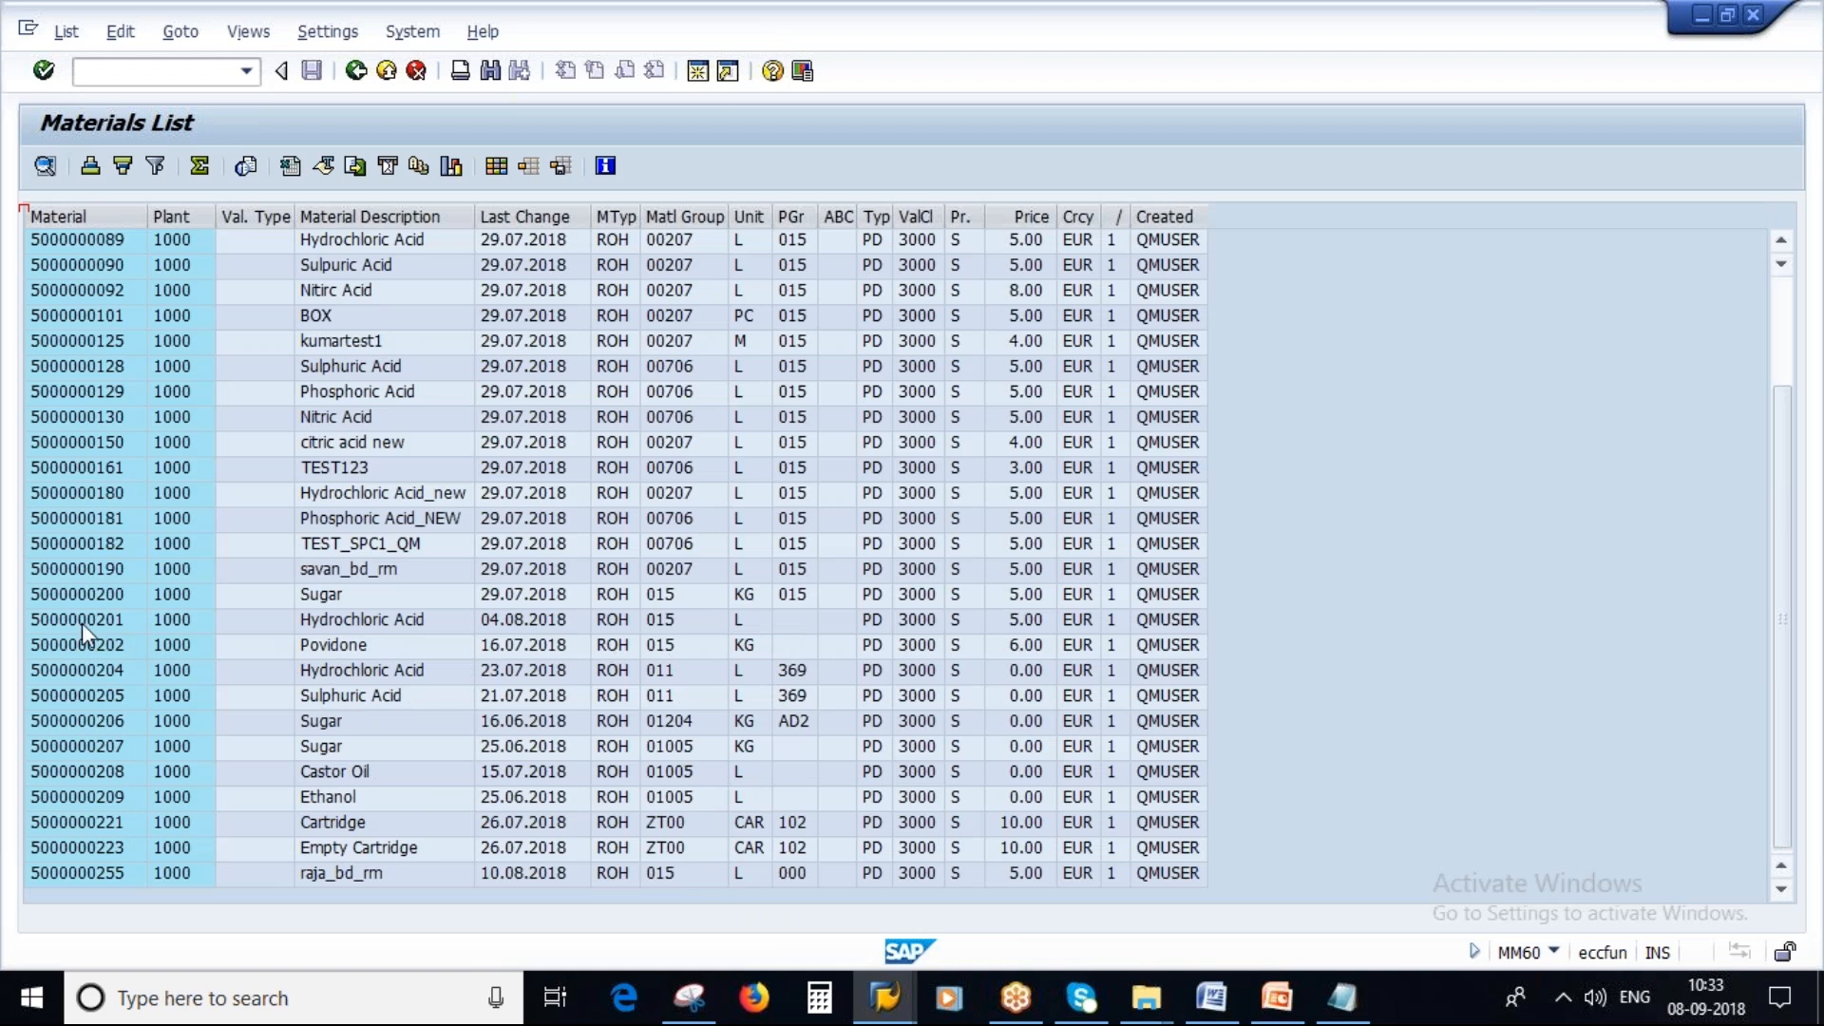
click(749, 647)
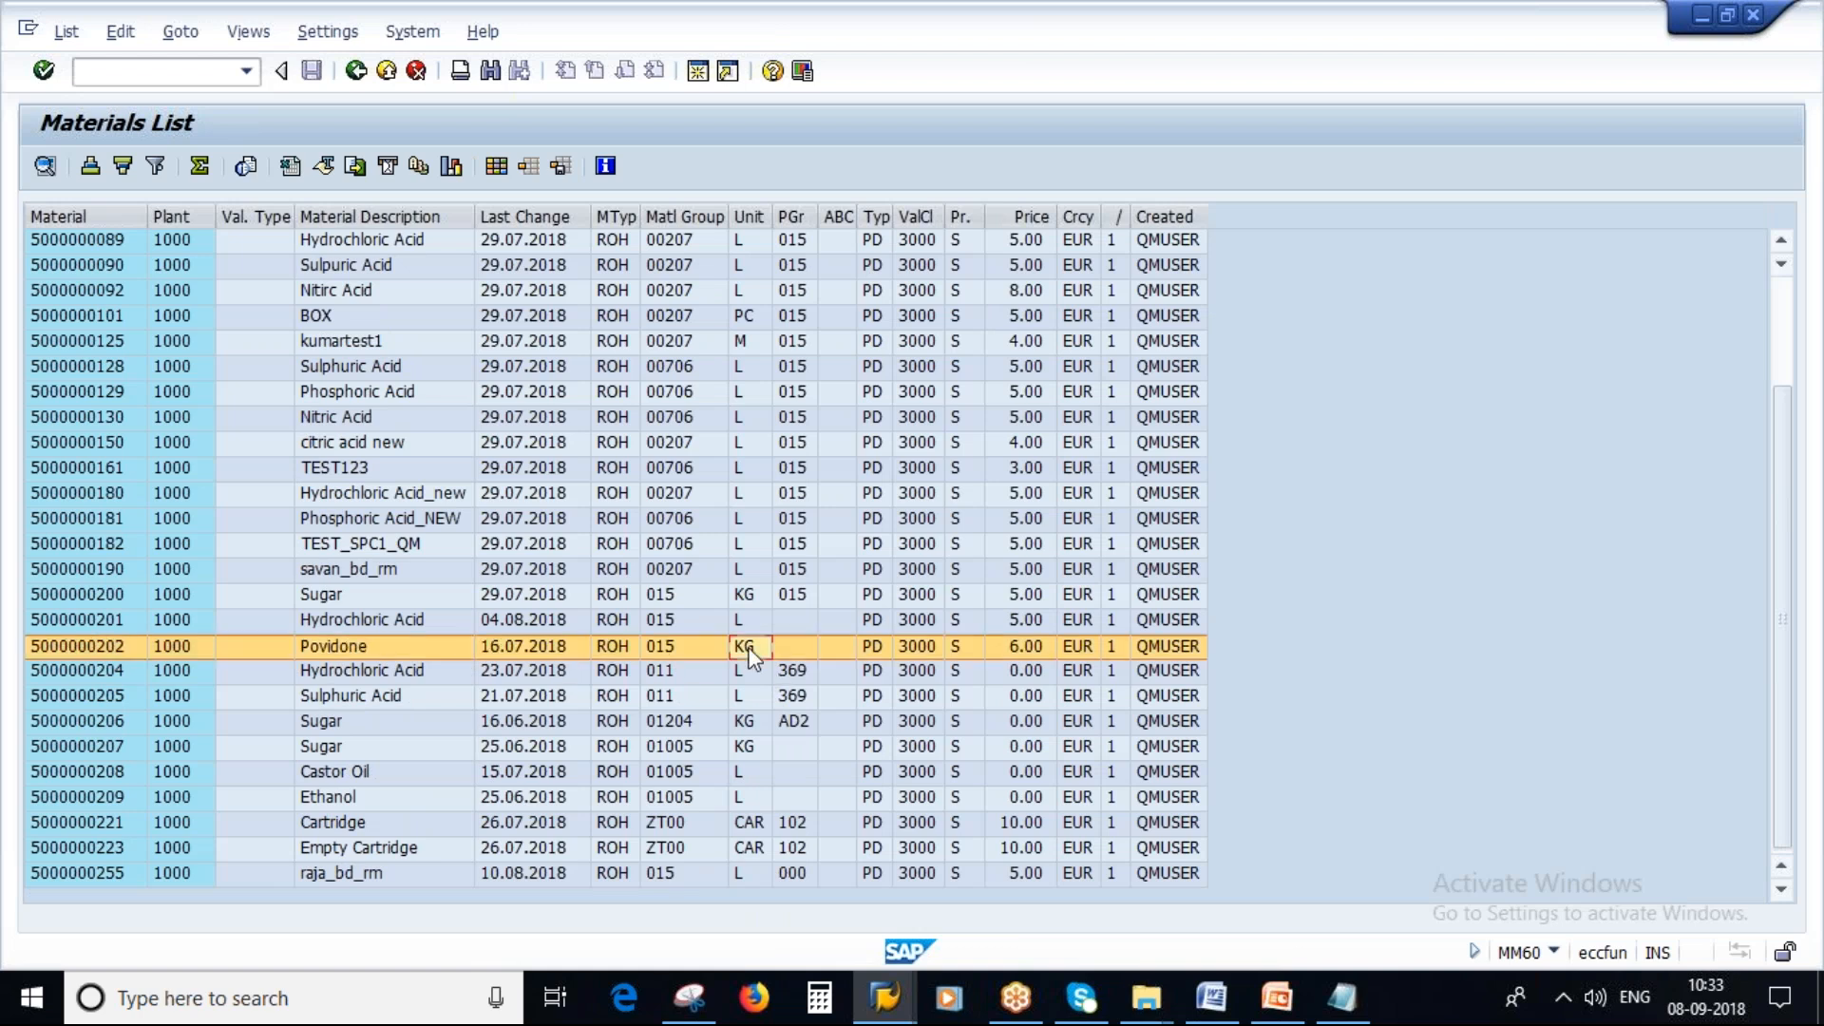
Return to the condition overview and enter an amount of 25 EUR per 1 for plant 1000.
key(alt+Tab)
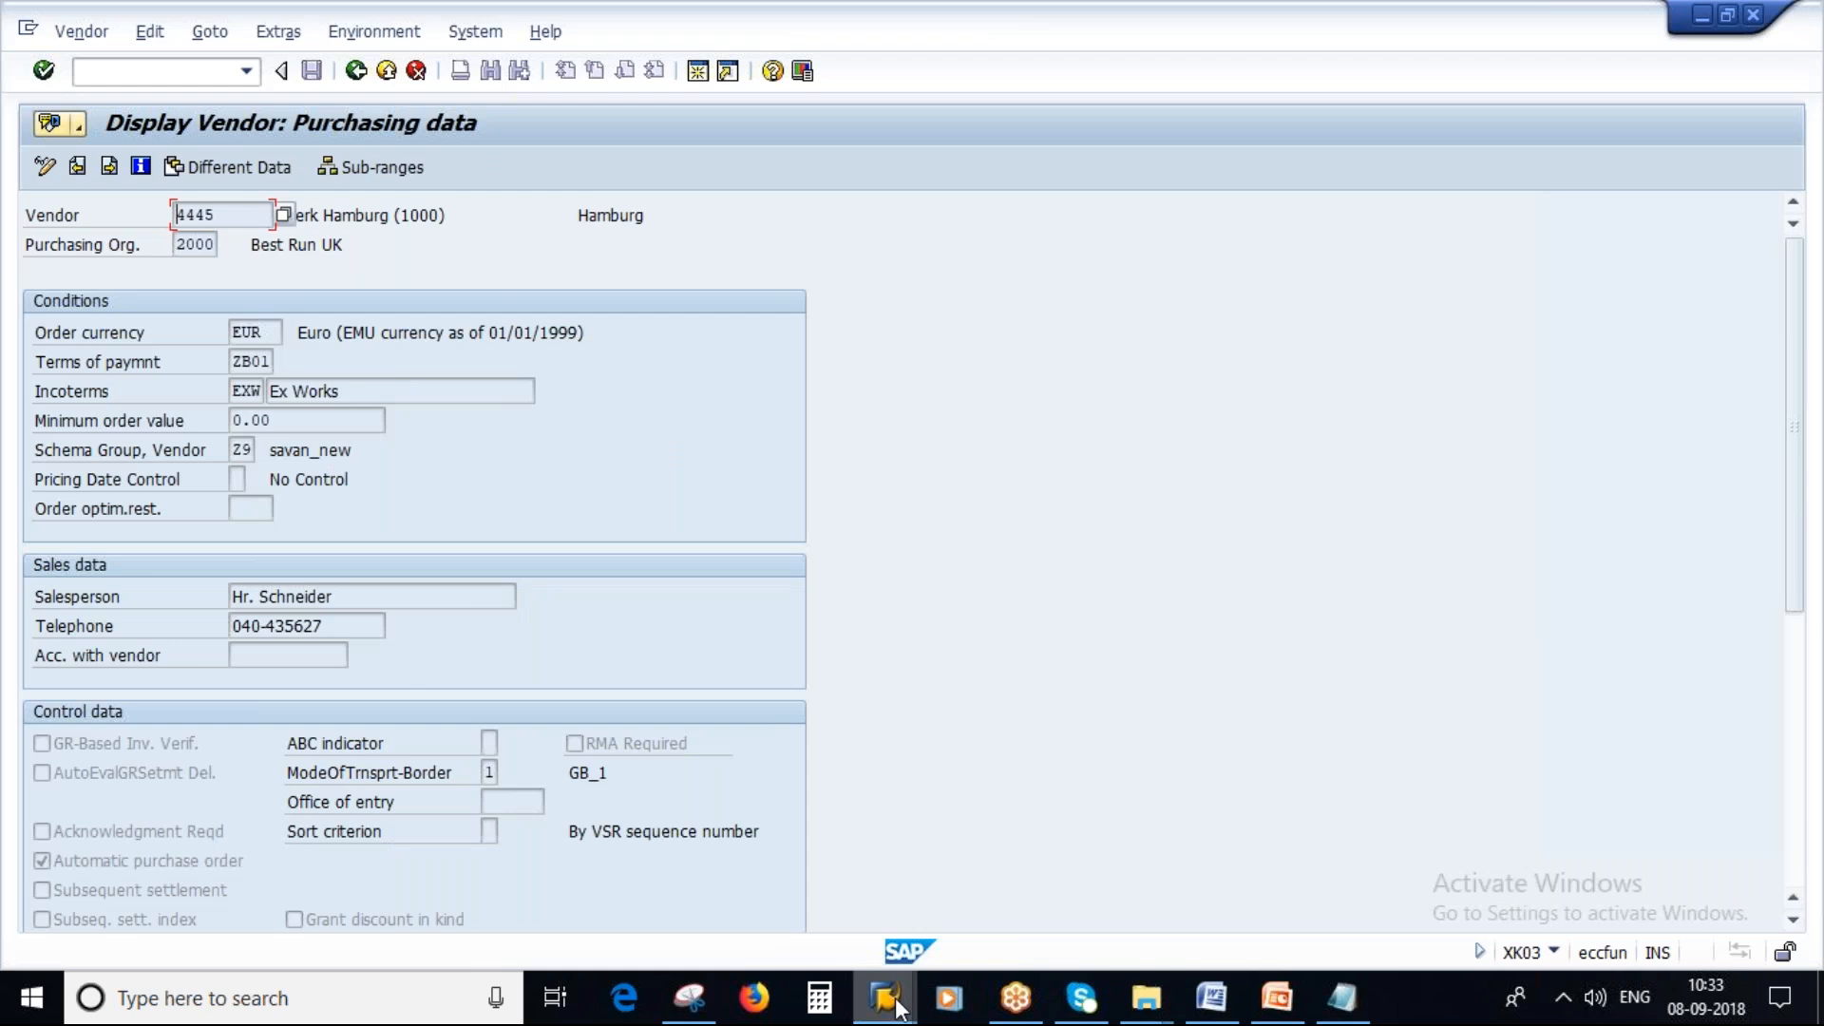
click(896, 1005)
click(570, 874)
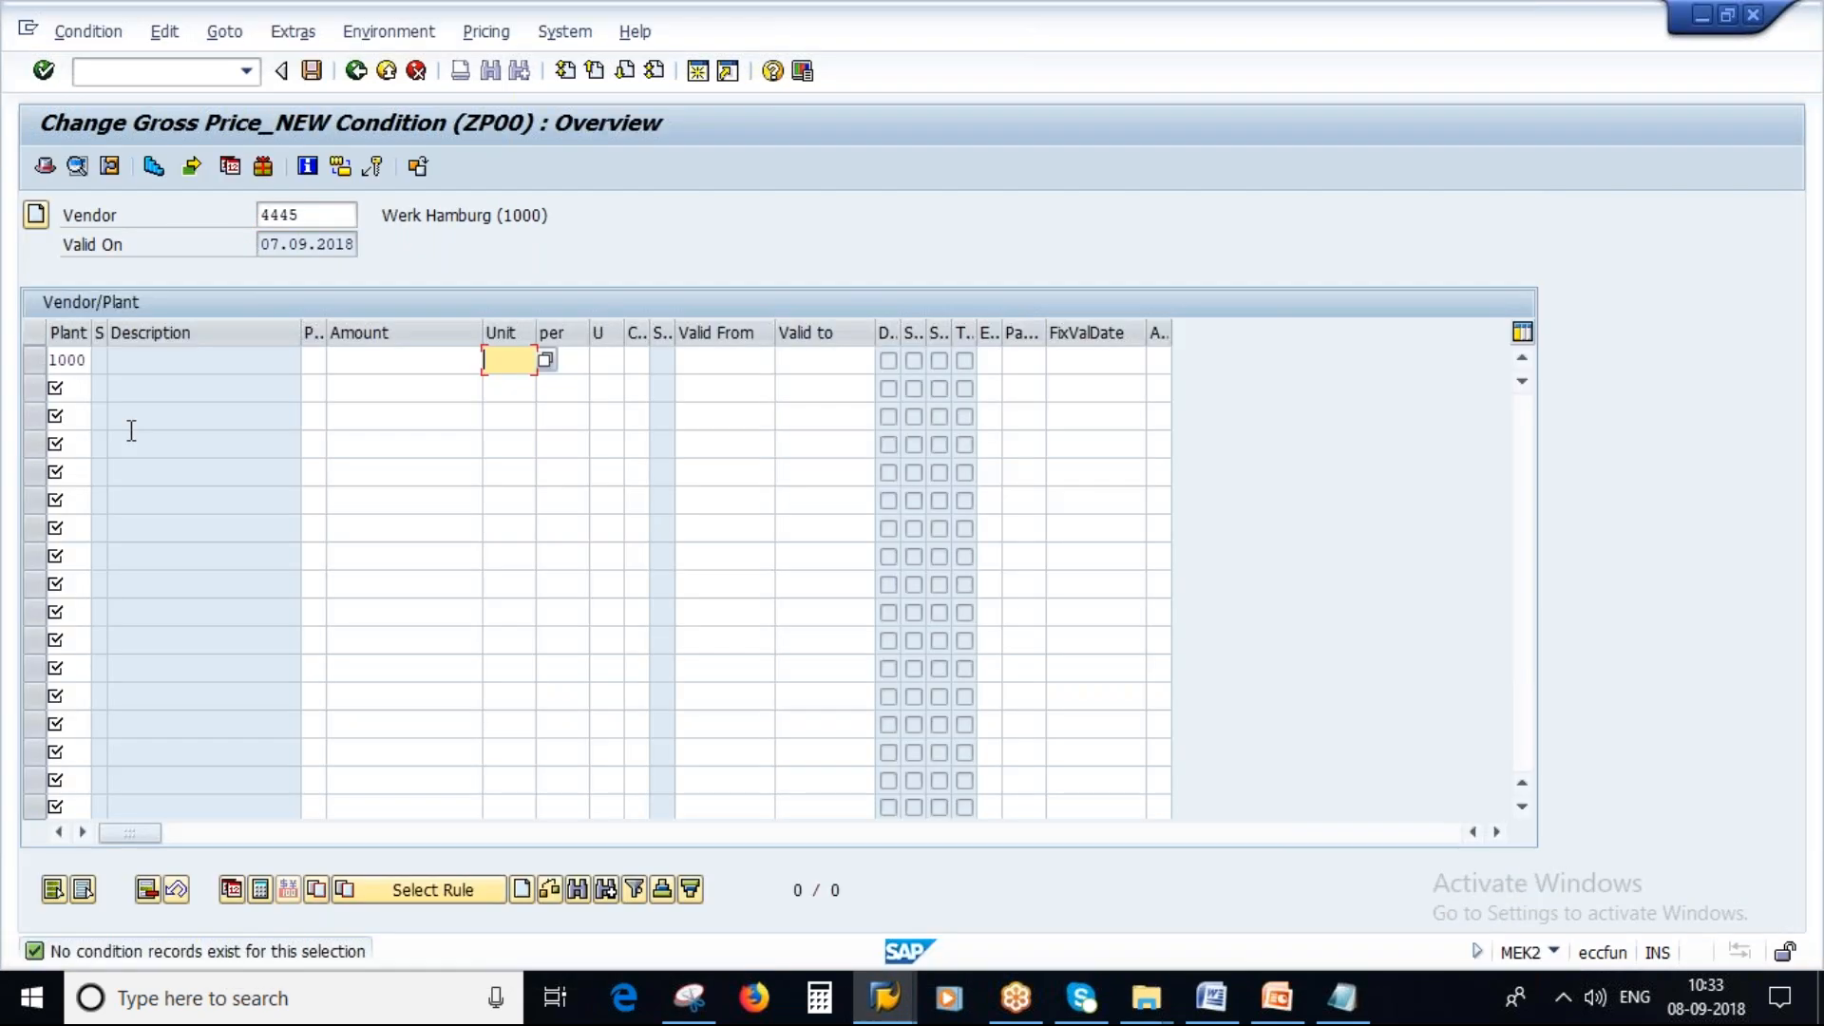
click(369, 362)
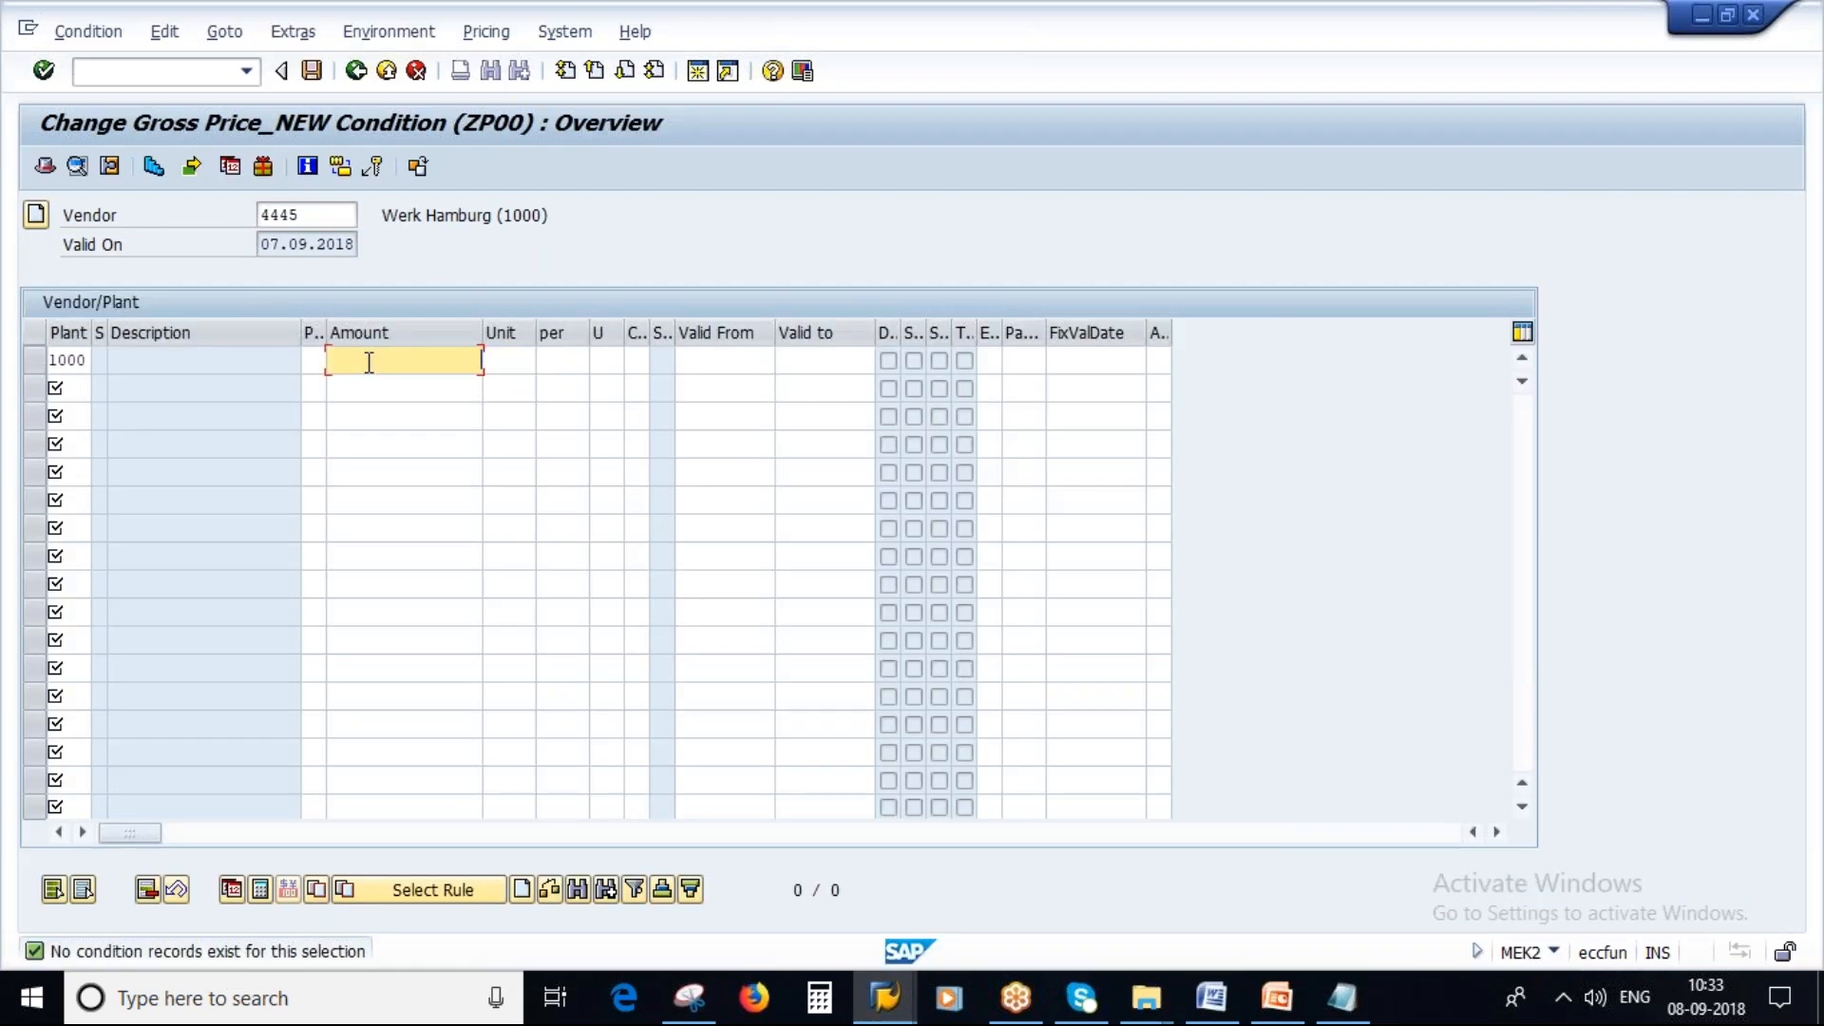
text(25)
click(514, 360)
click(508, 386)
click(572, 359)
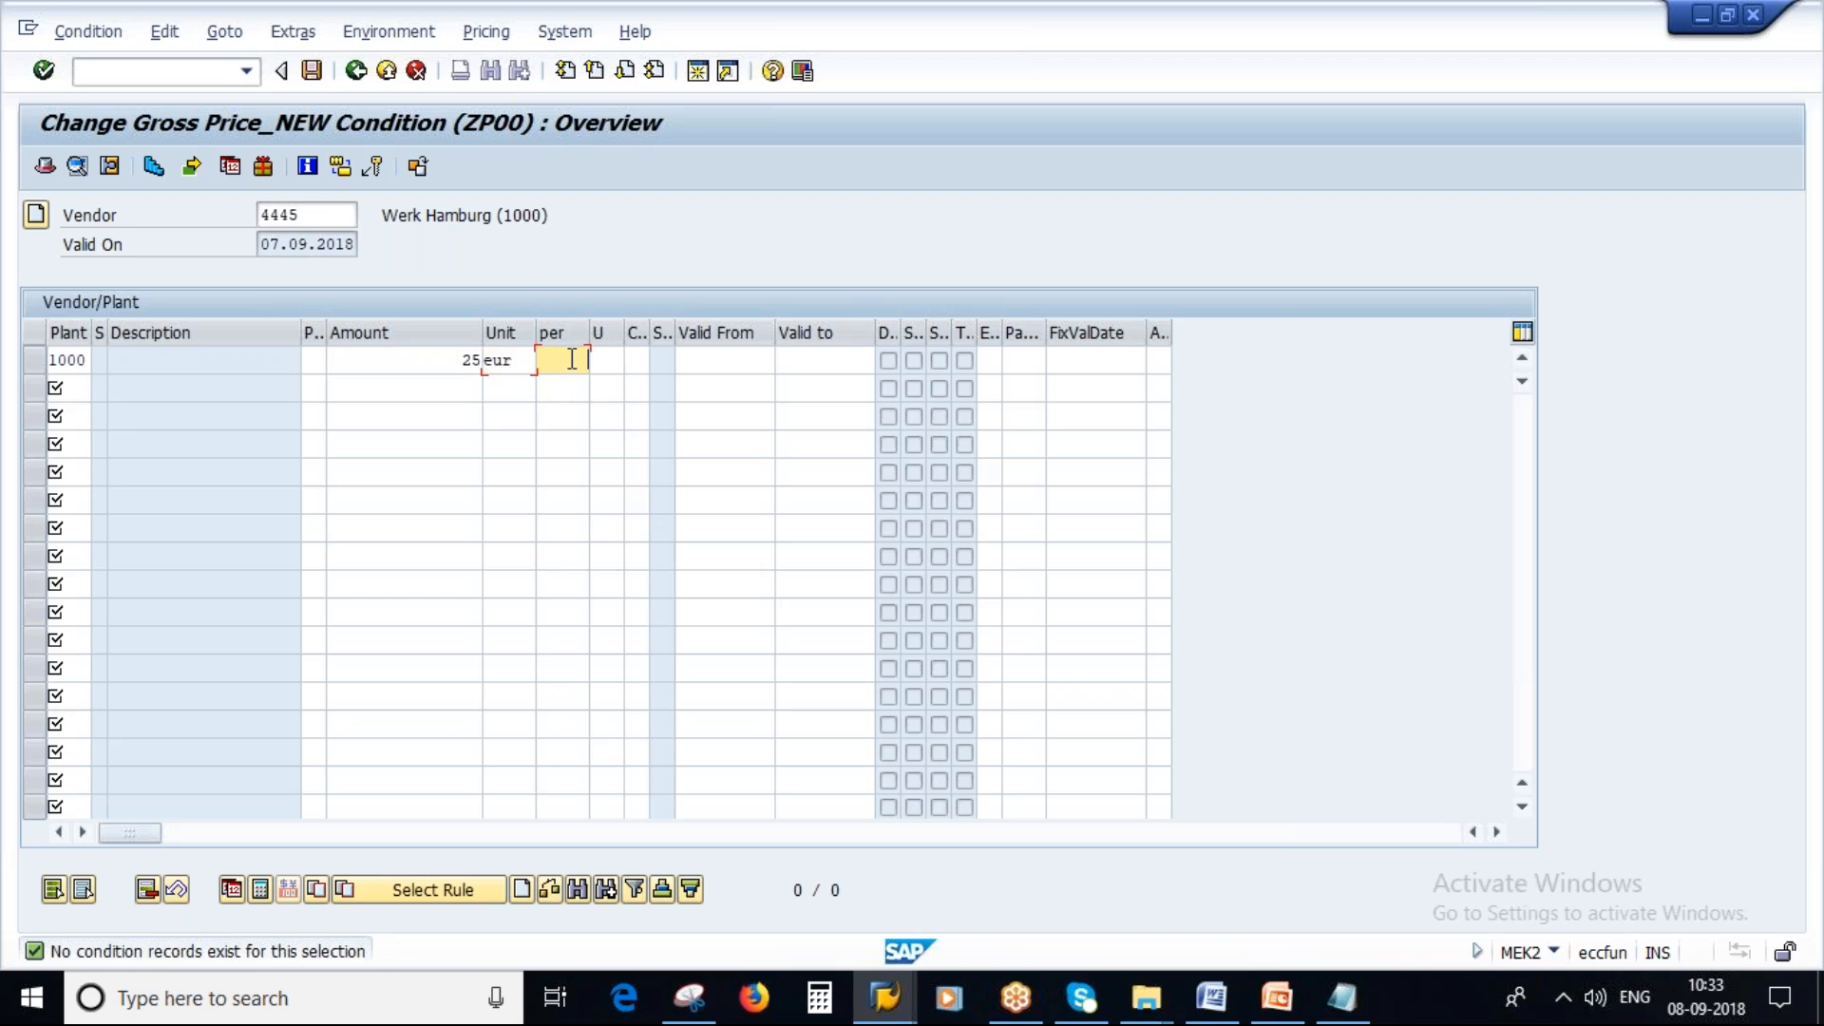
text(1)
key(Return)
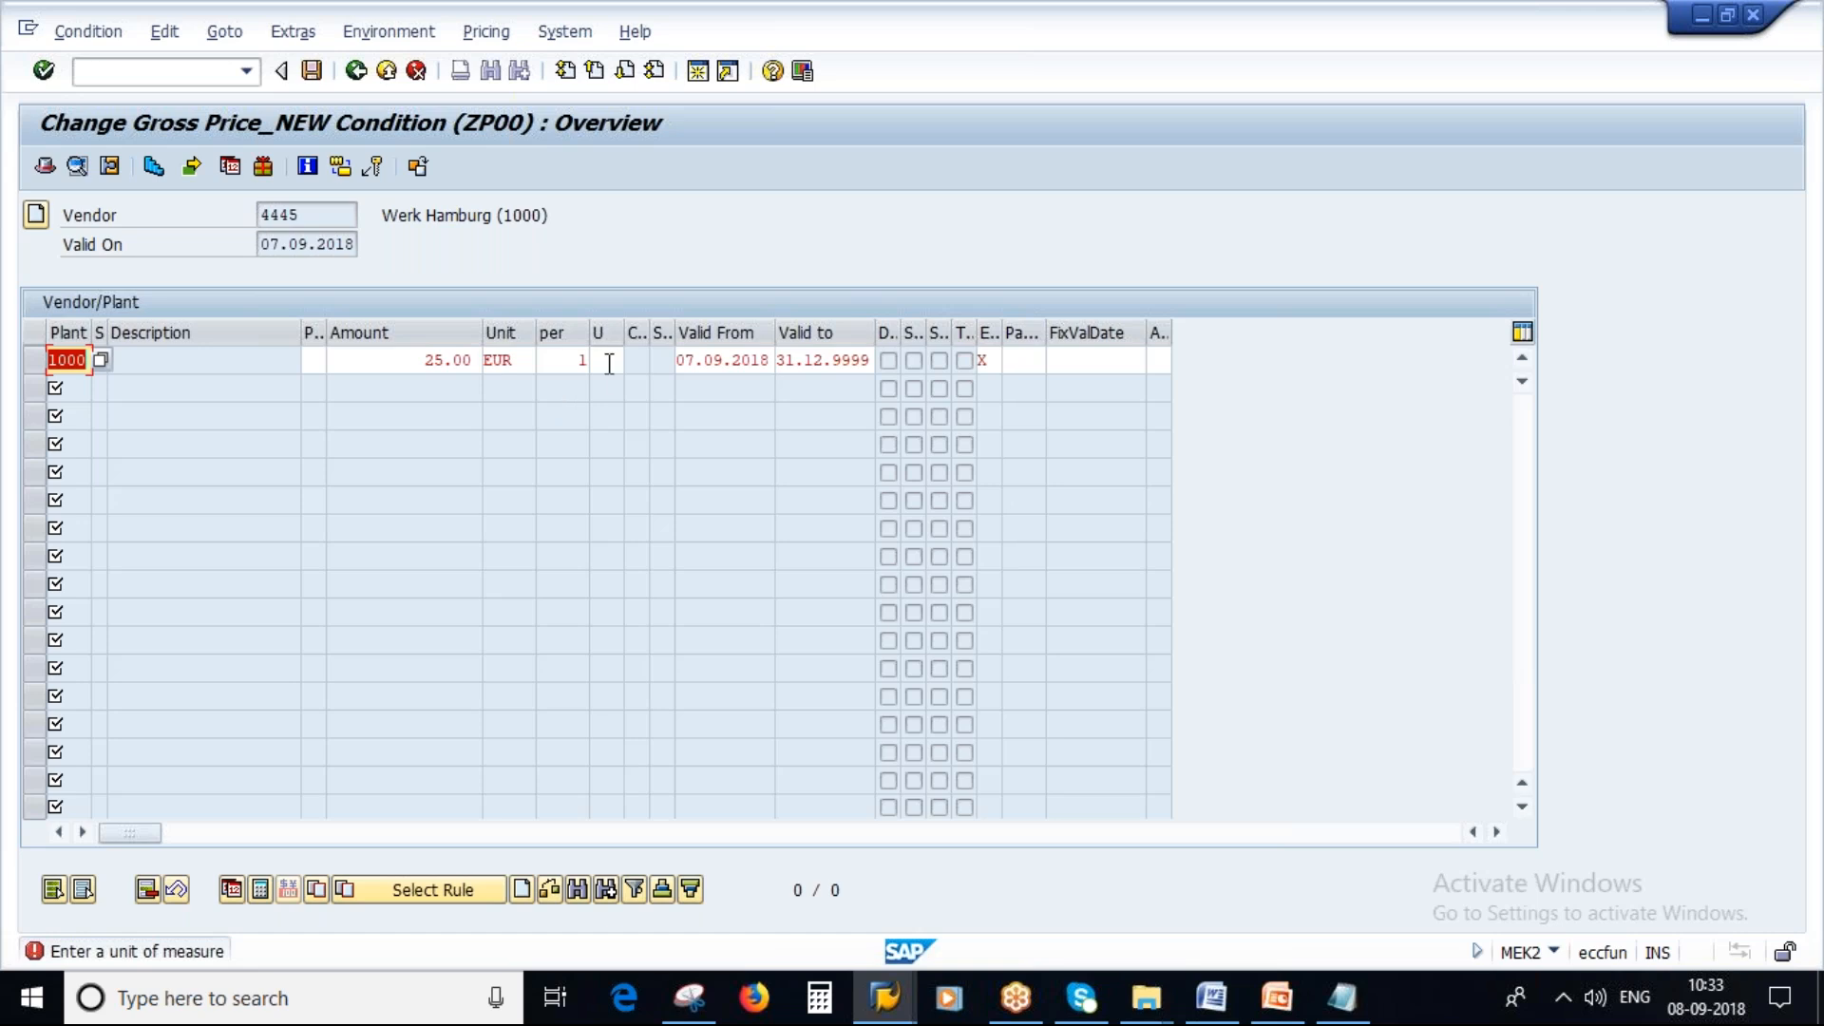
Set the condition unit of measure to KG and confirm the condition line.
click(609, 364)
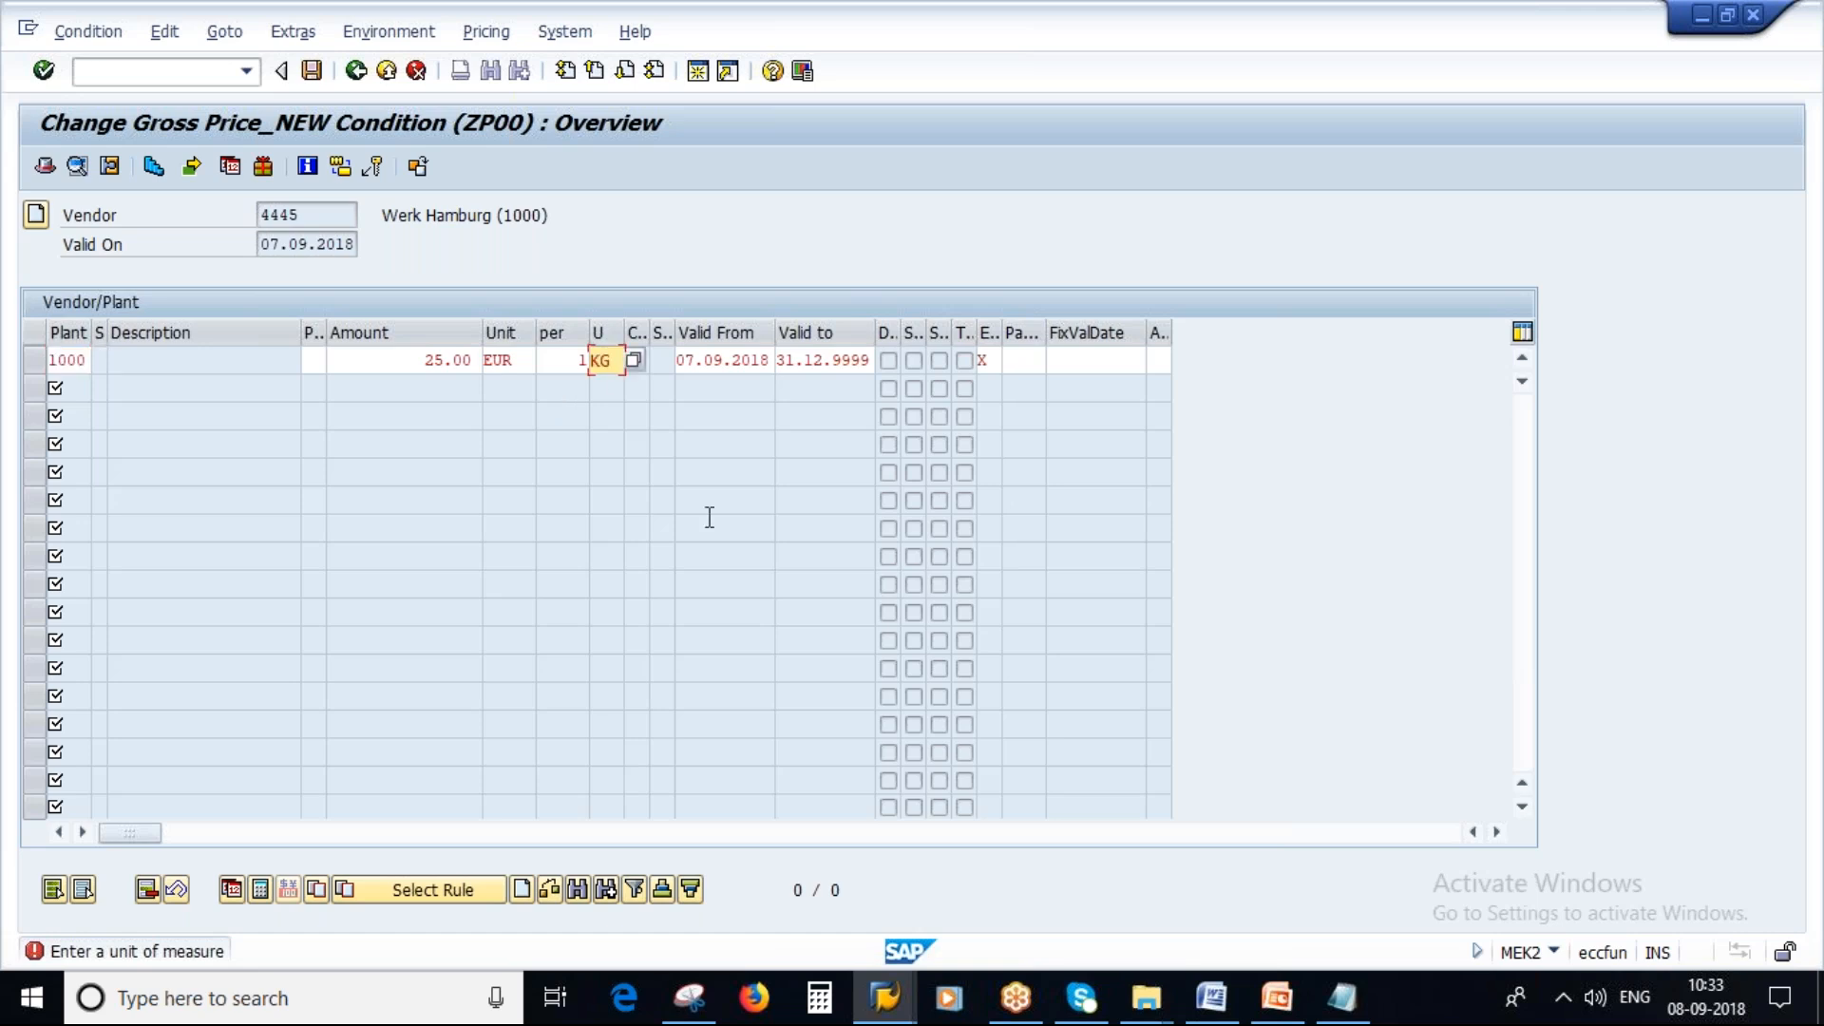
key(Return)
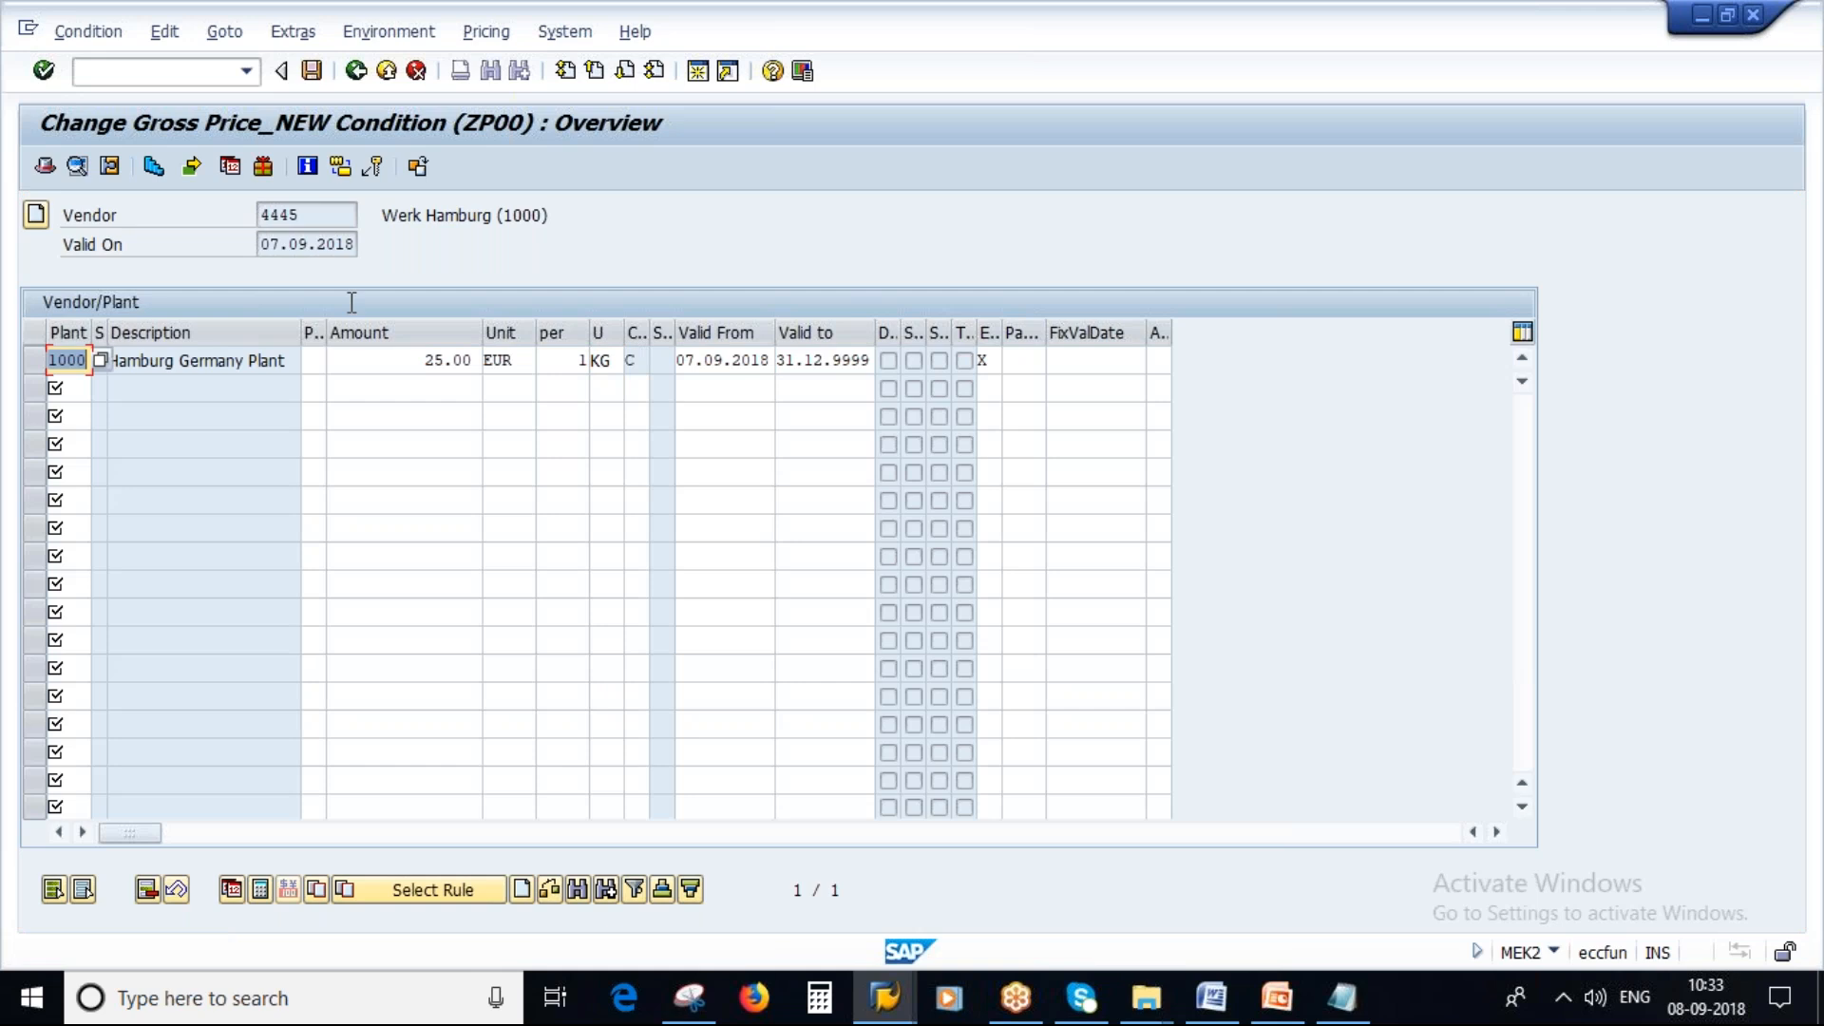
double_click(303, 218)
key(ctrl+c)
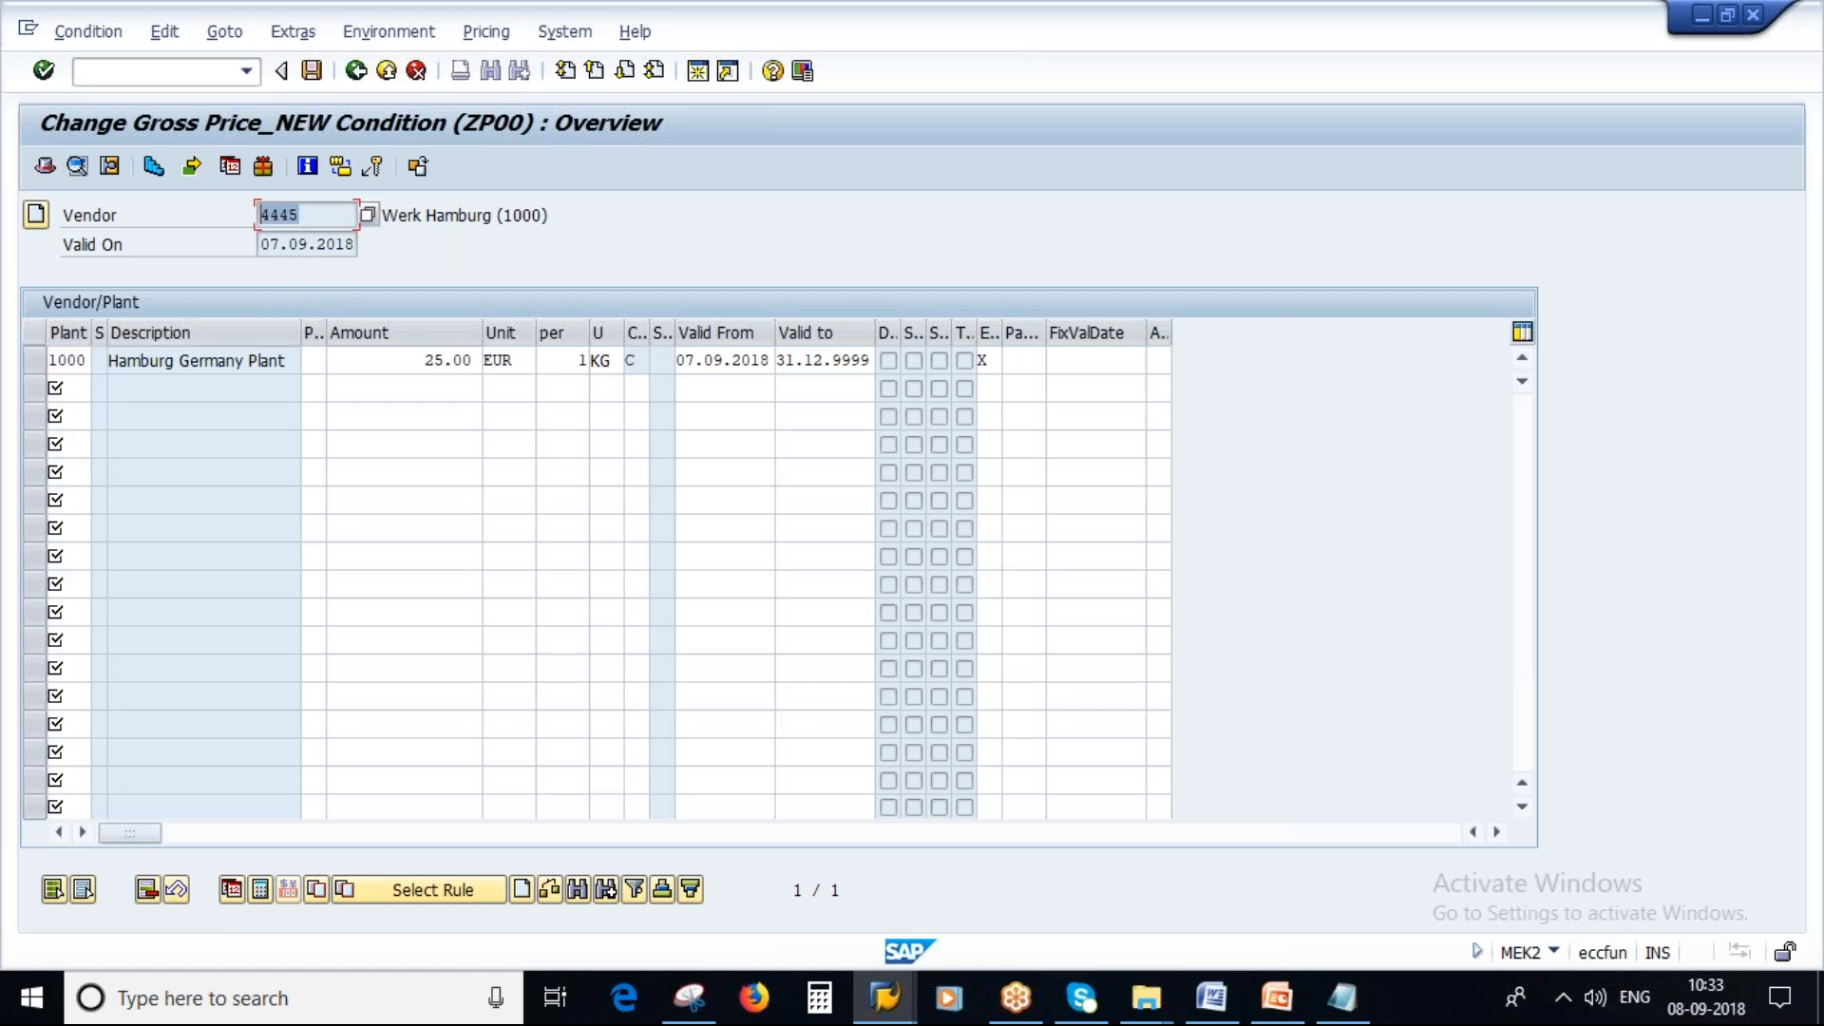
Save the ZP00 condition record for plant 1000 at 25.00 EUR per KG.
click(54, 361)
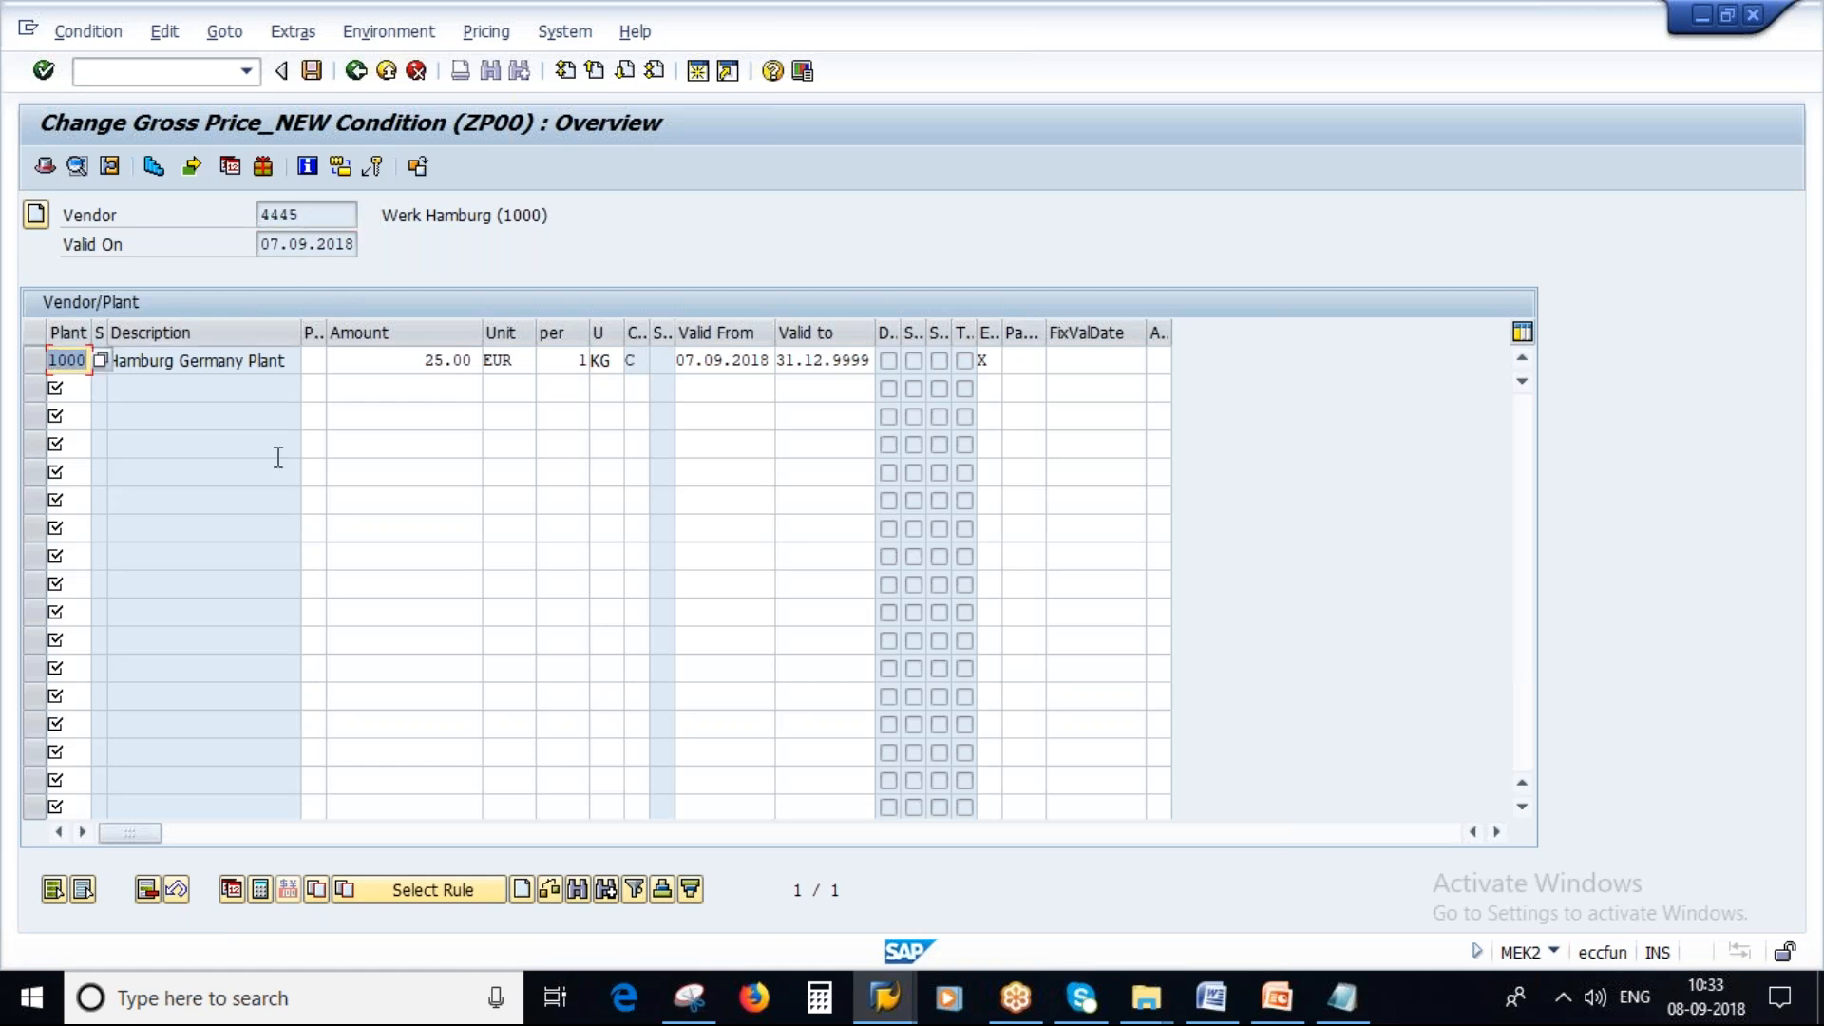
click(425, 361)
double_click(425, 361)
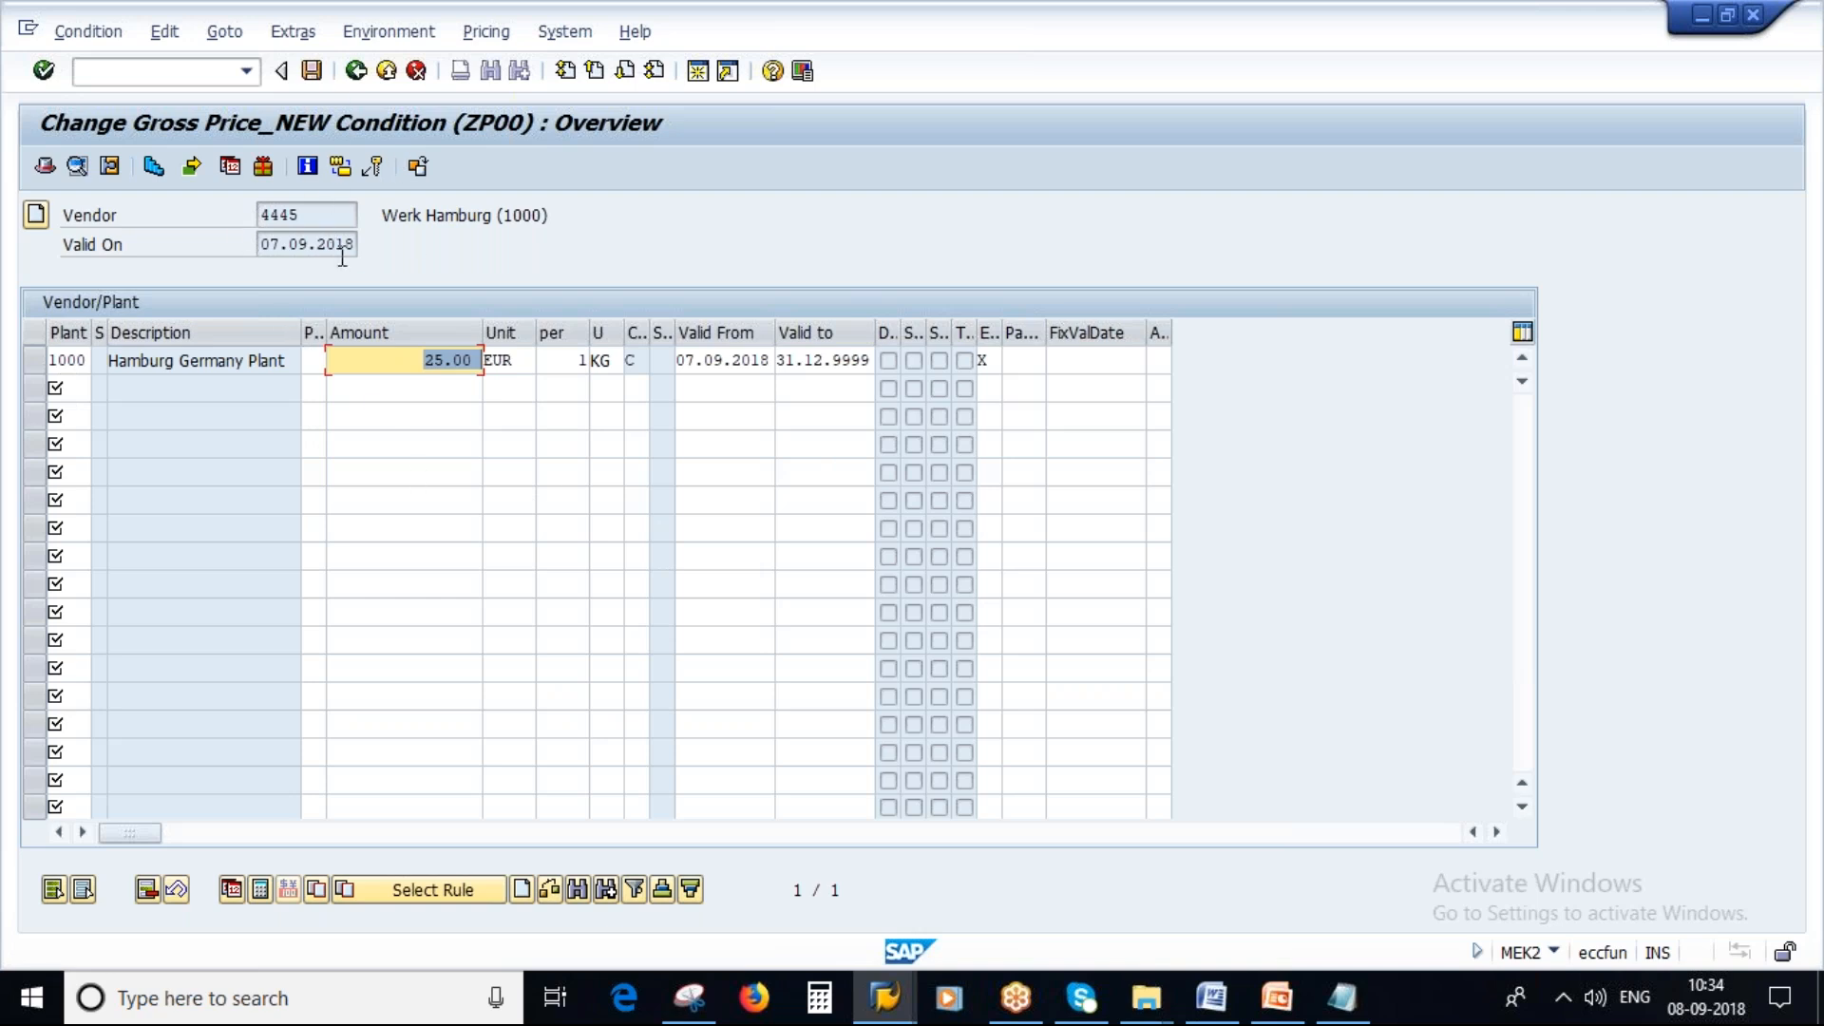
click(313, 71)
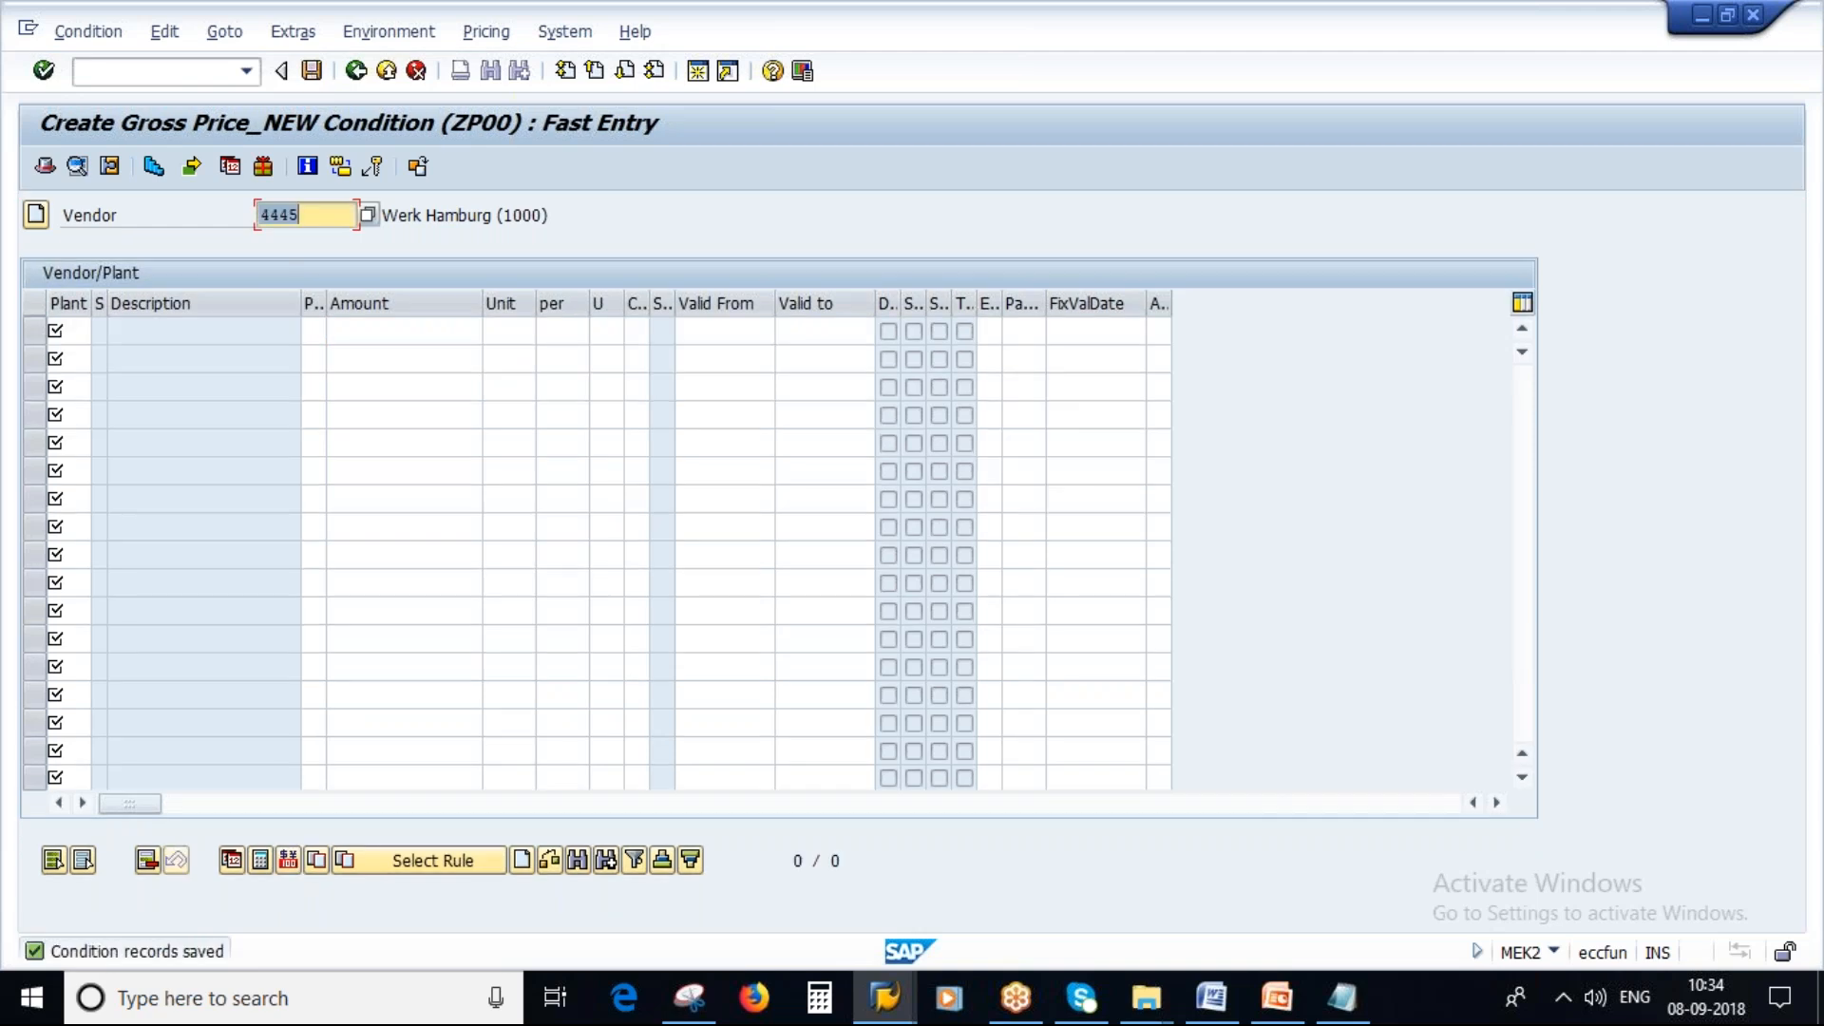
Start transaction ME21N to create a purchase order in the condition session.
click(890, 1007)
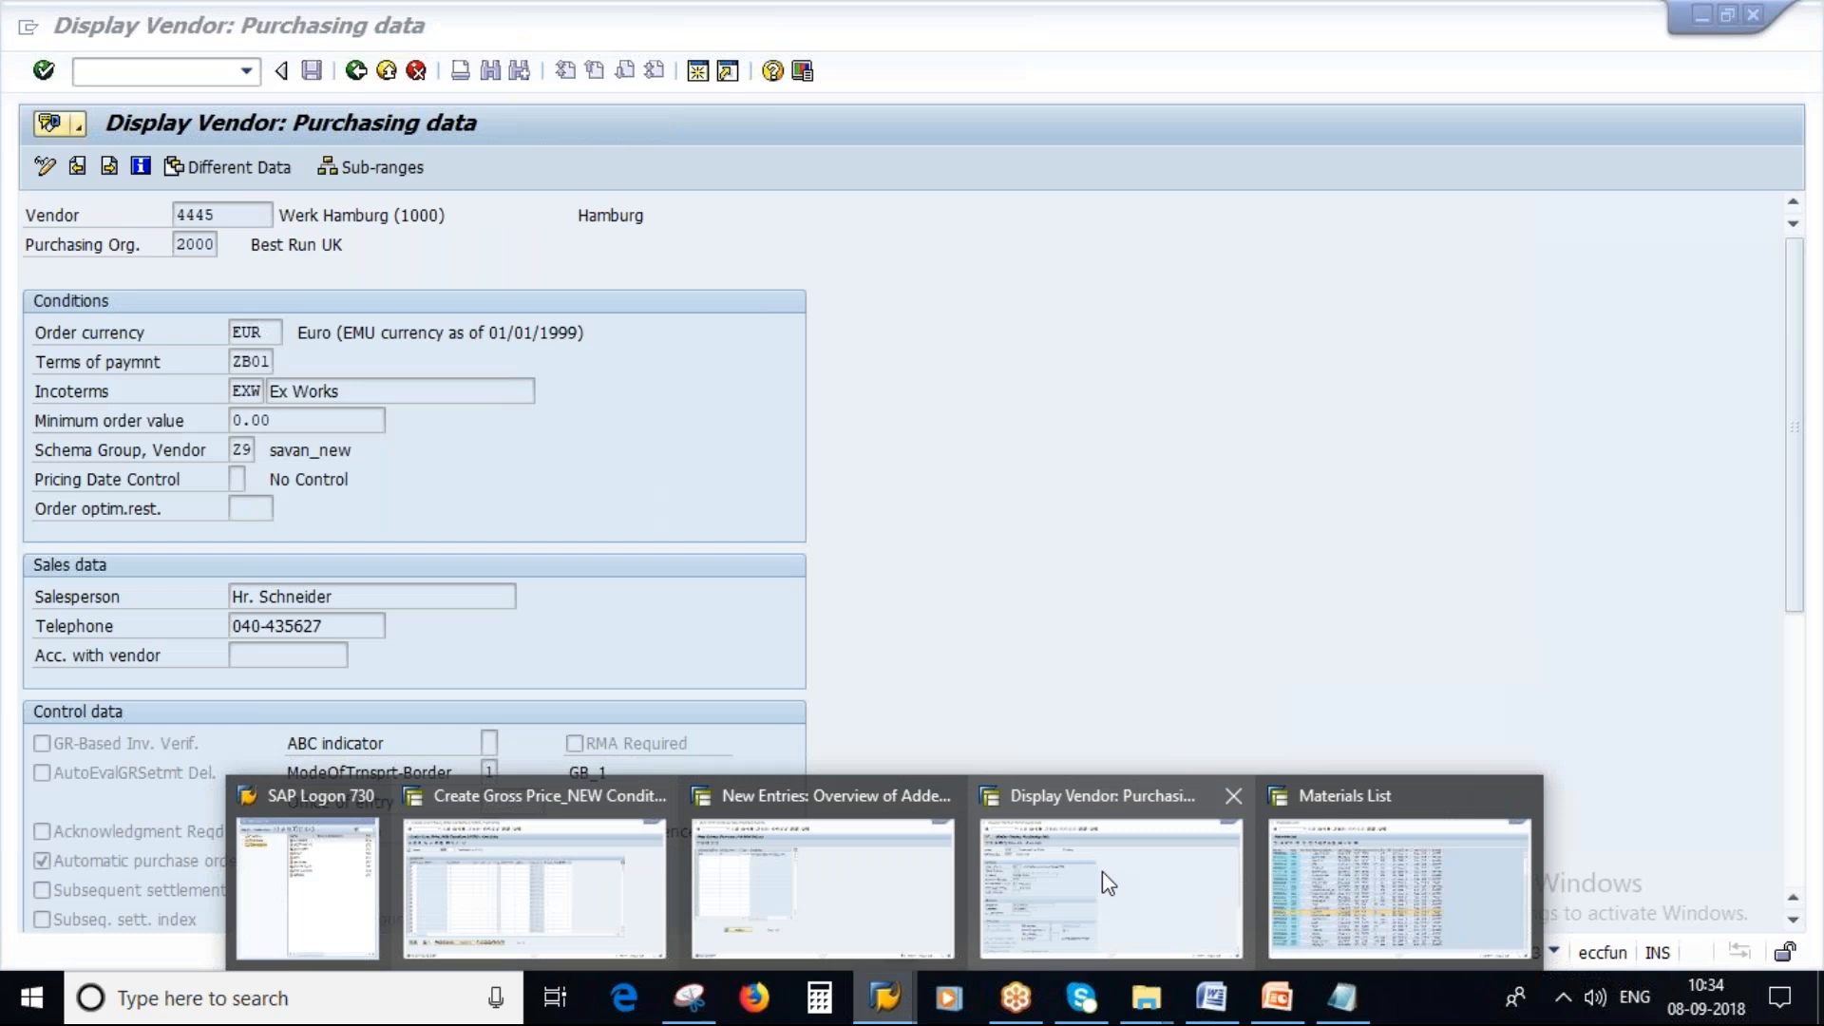
click(756, 827)
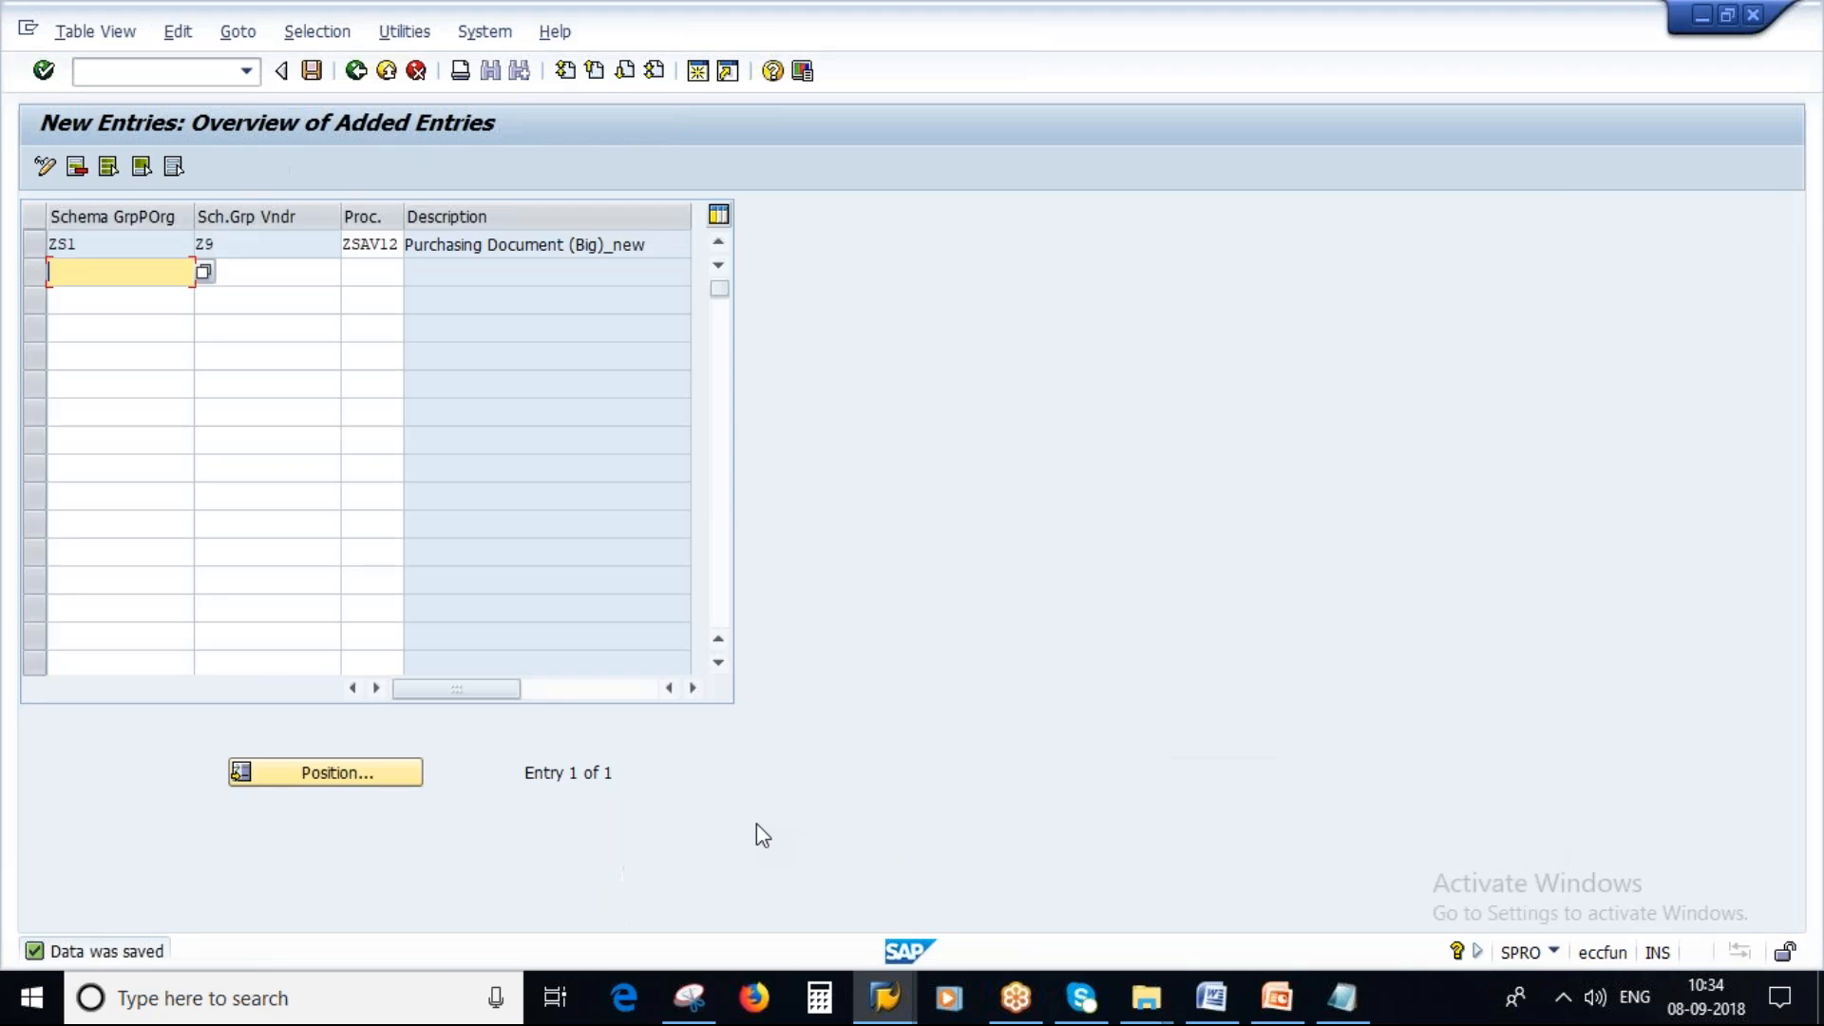
click(889, 1007)
click(541, 855)
click(113, 69)
text(/NM)
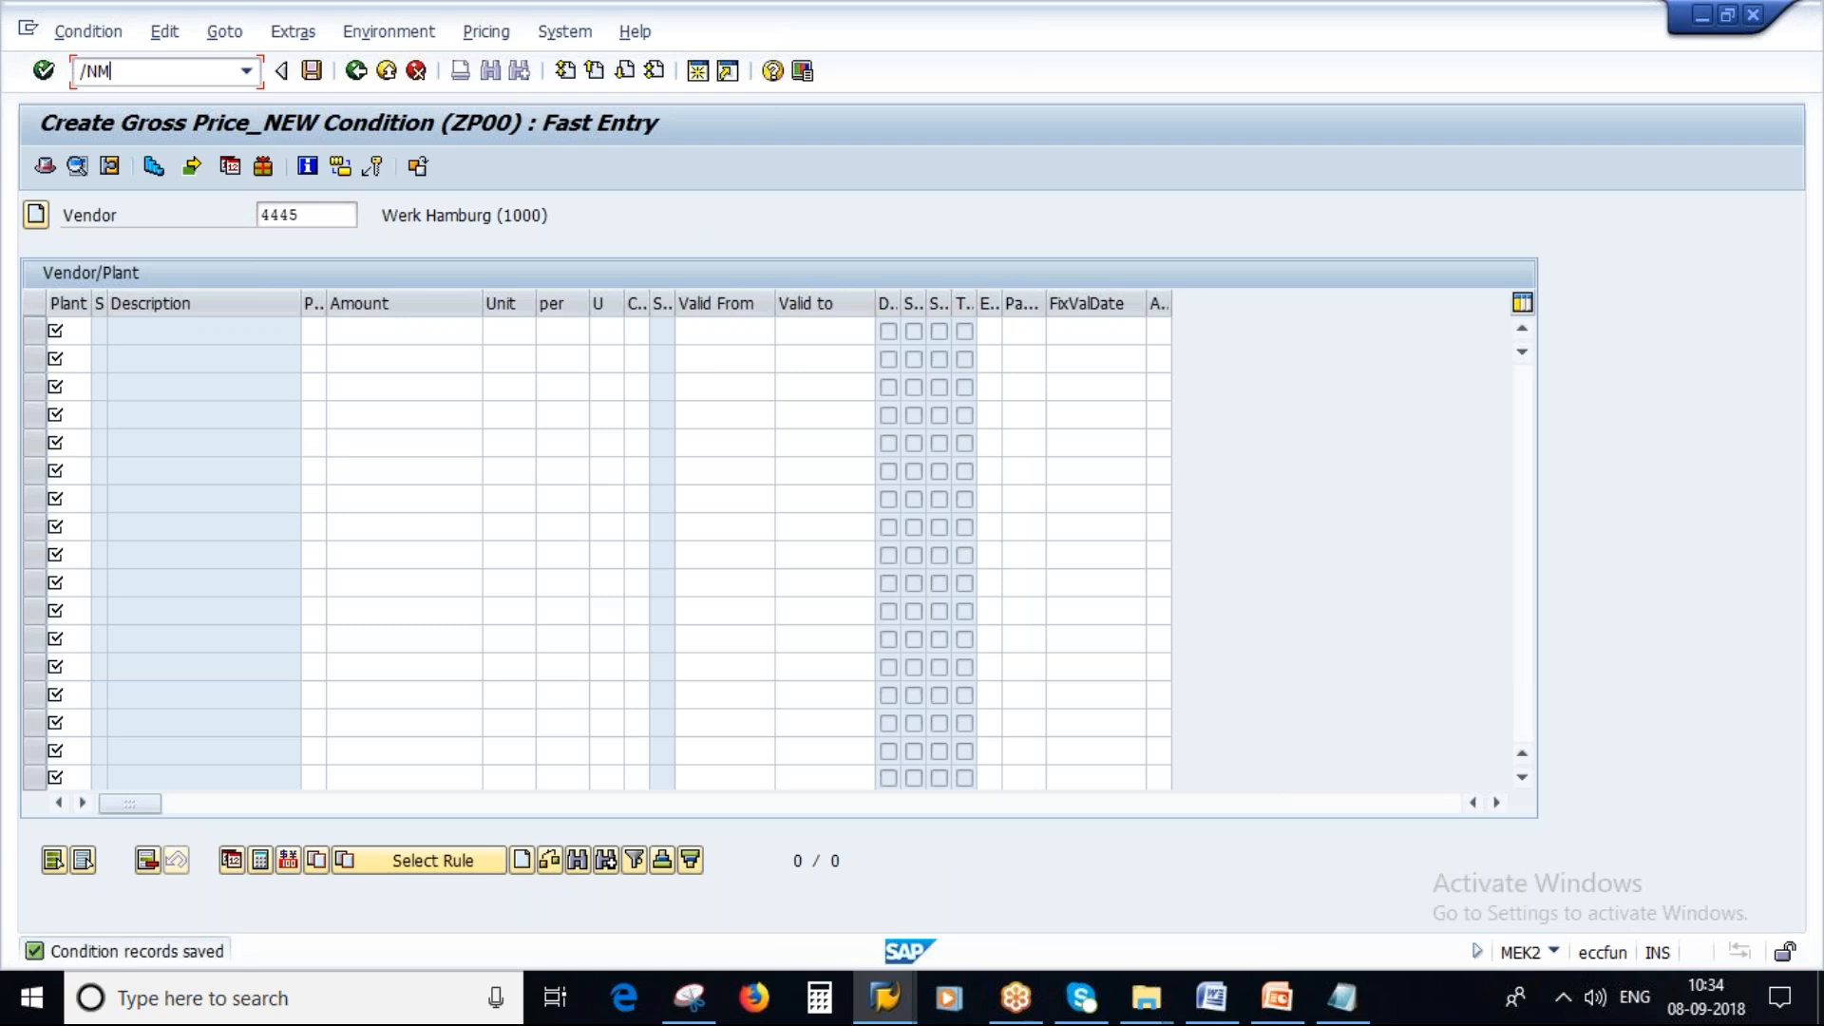
text(E21N)
key(Return)
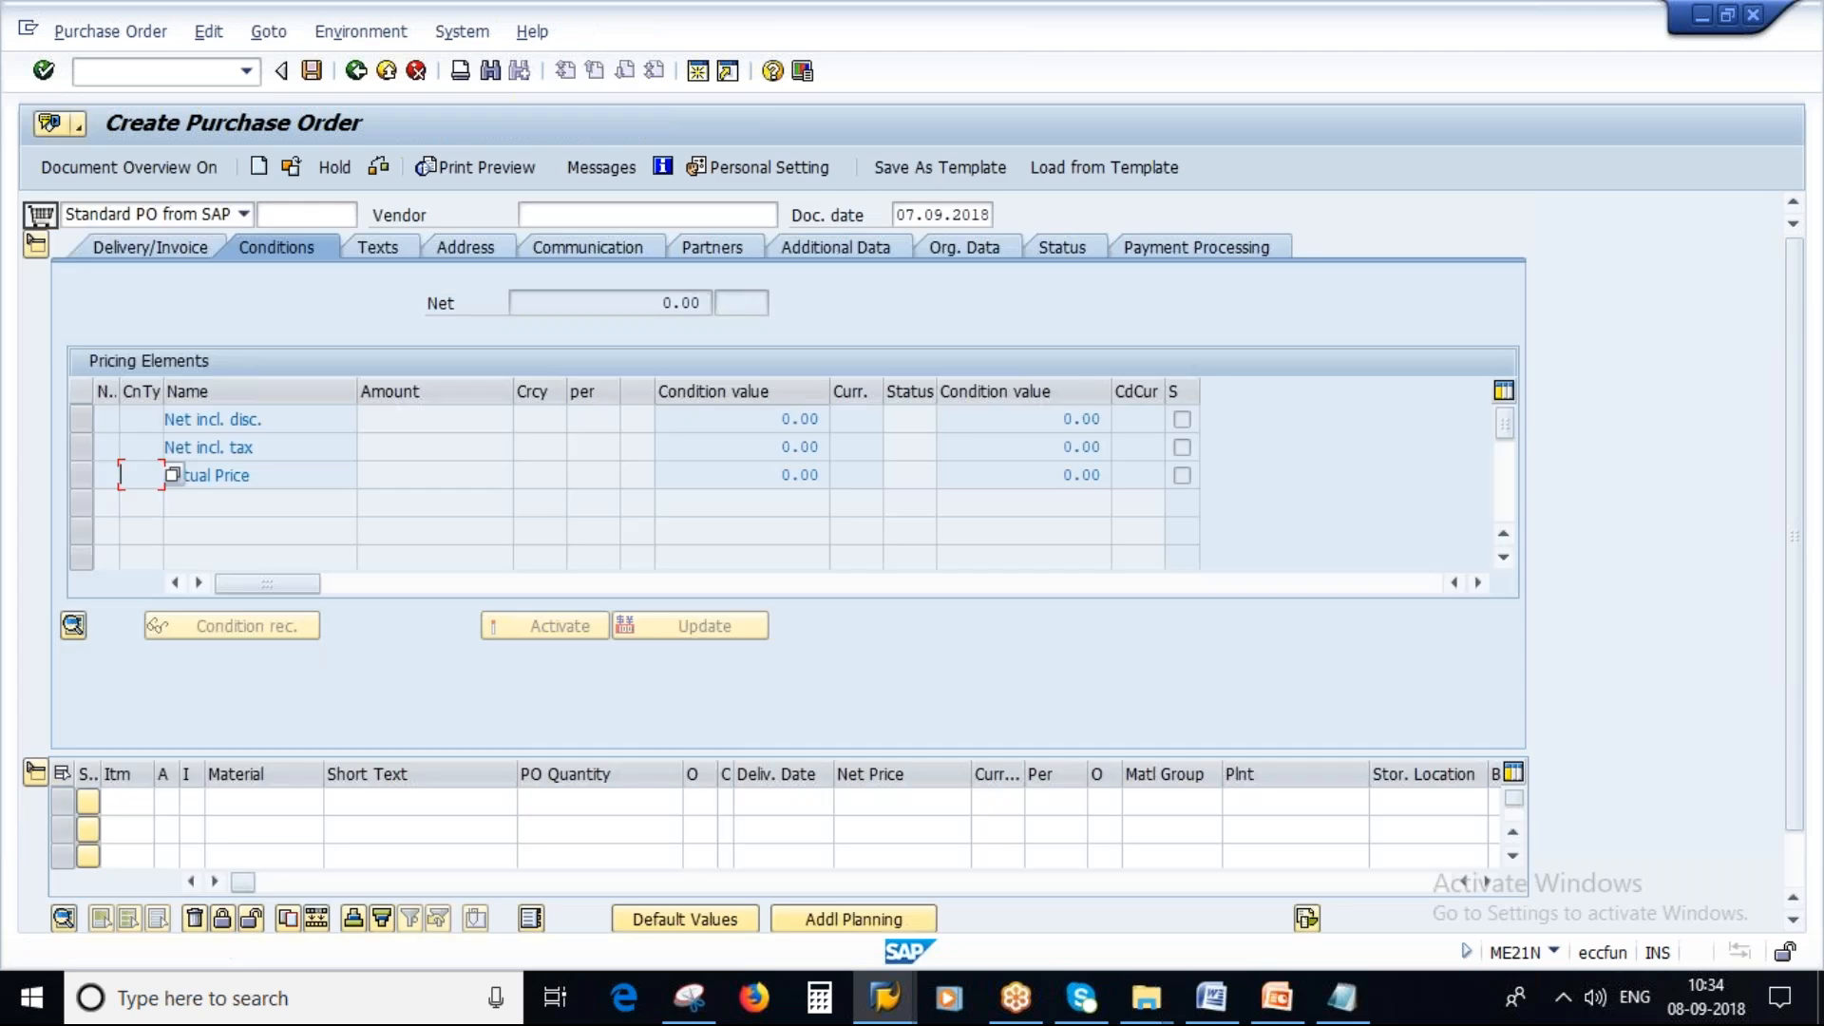
Collapse the header and paste the vendor number from the notes as the purchase order's vendor.
click(35, 244)
click(597, 218)
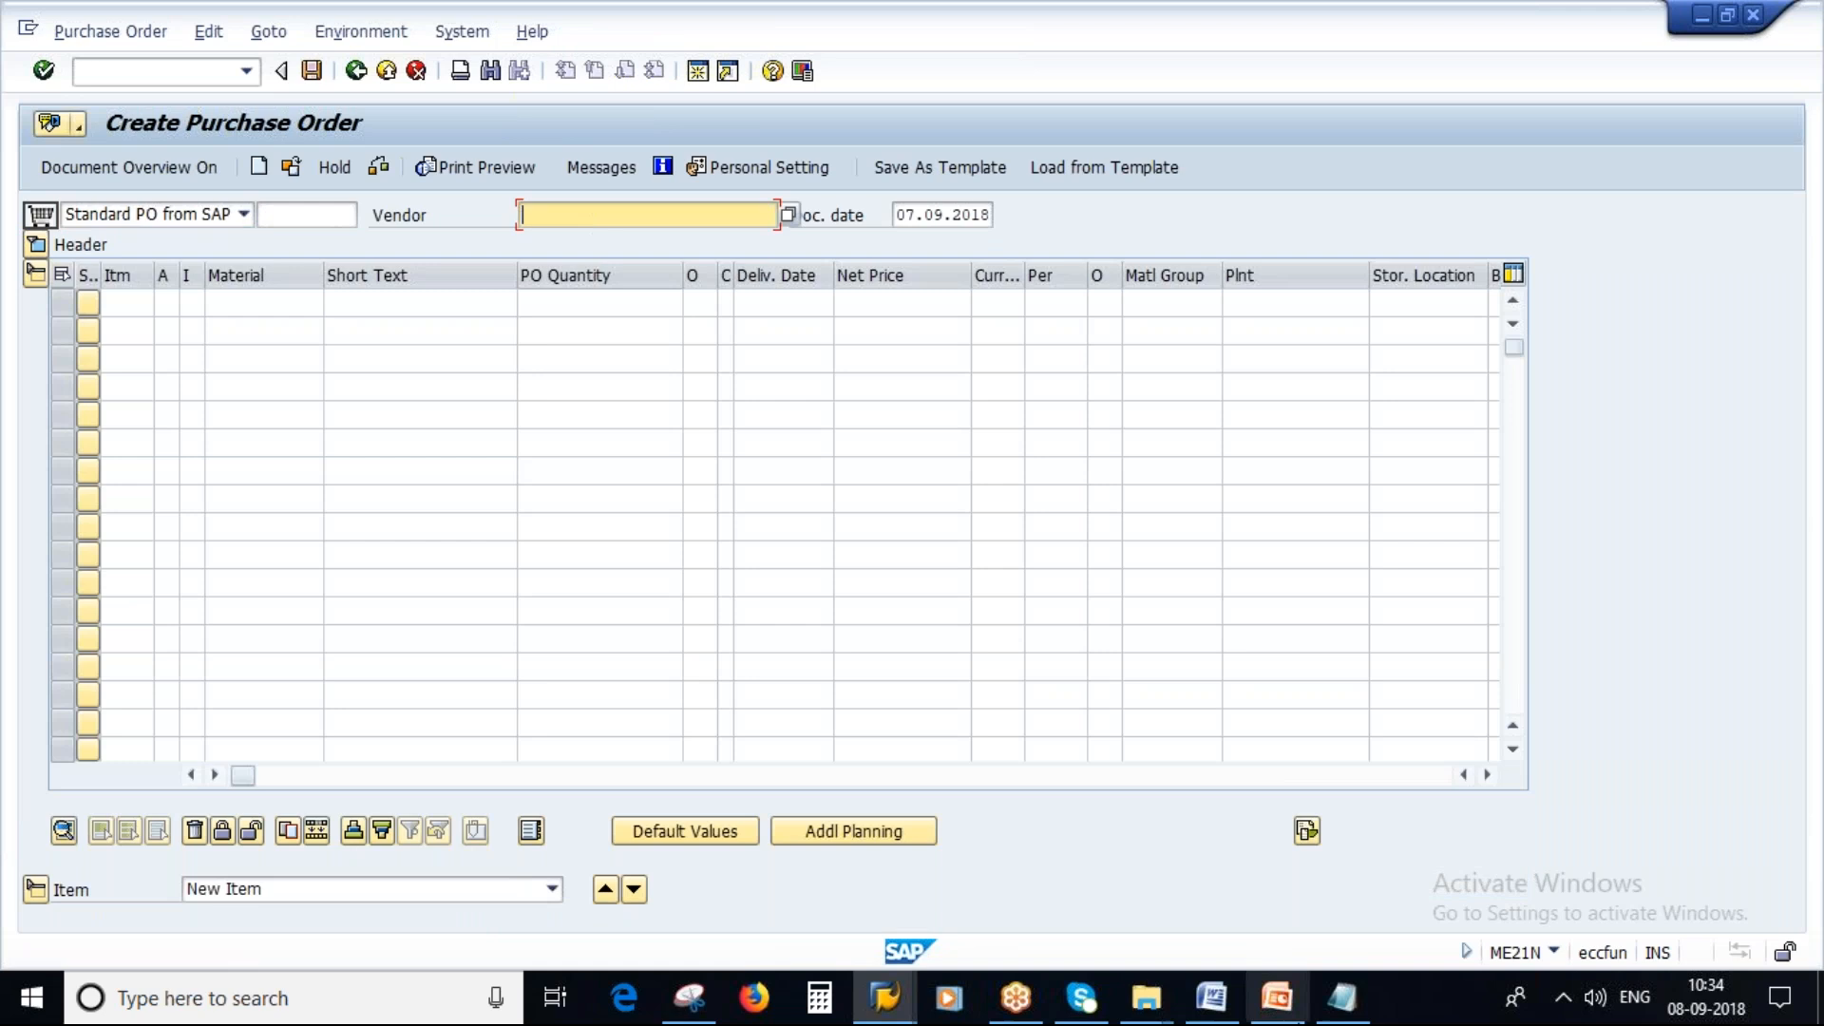
click(1322, 1011)
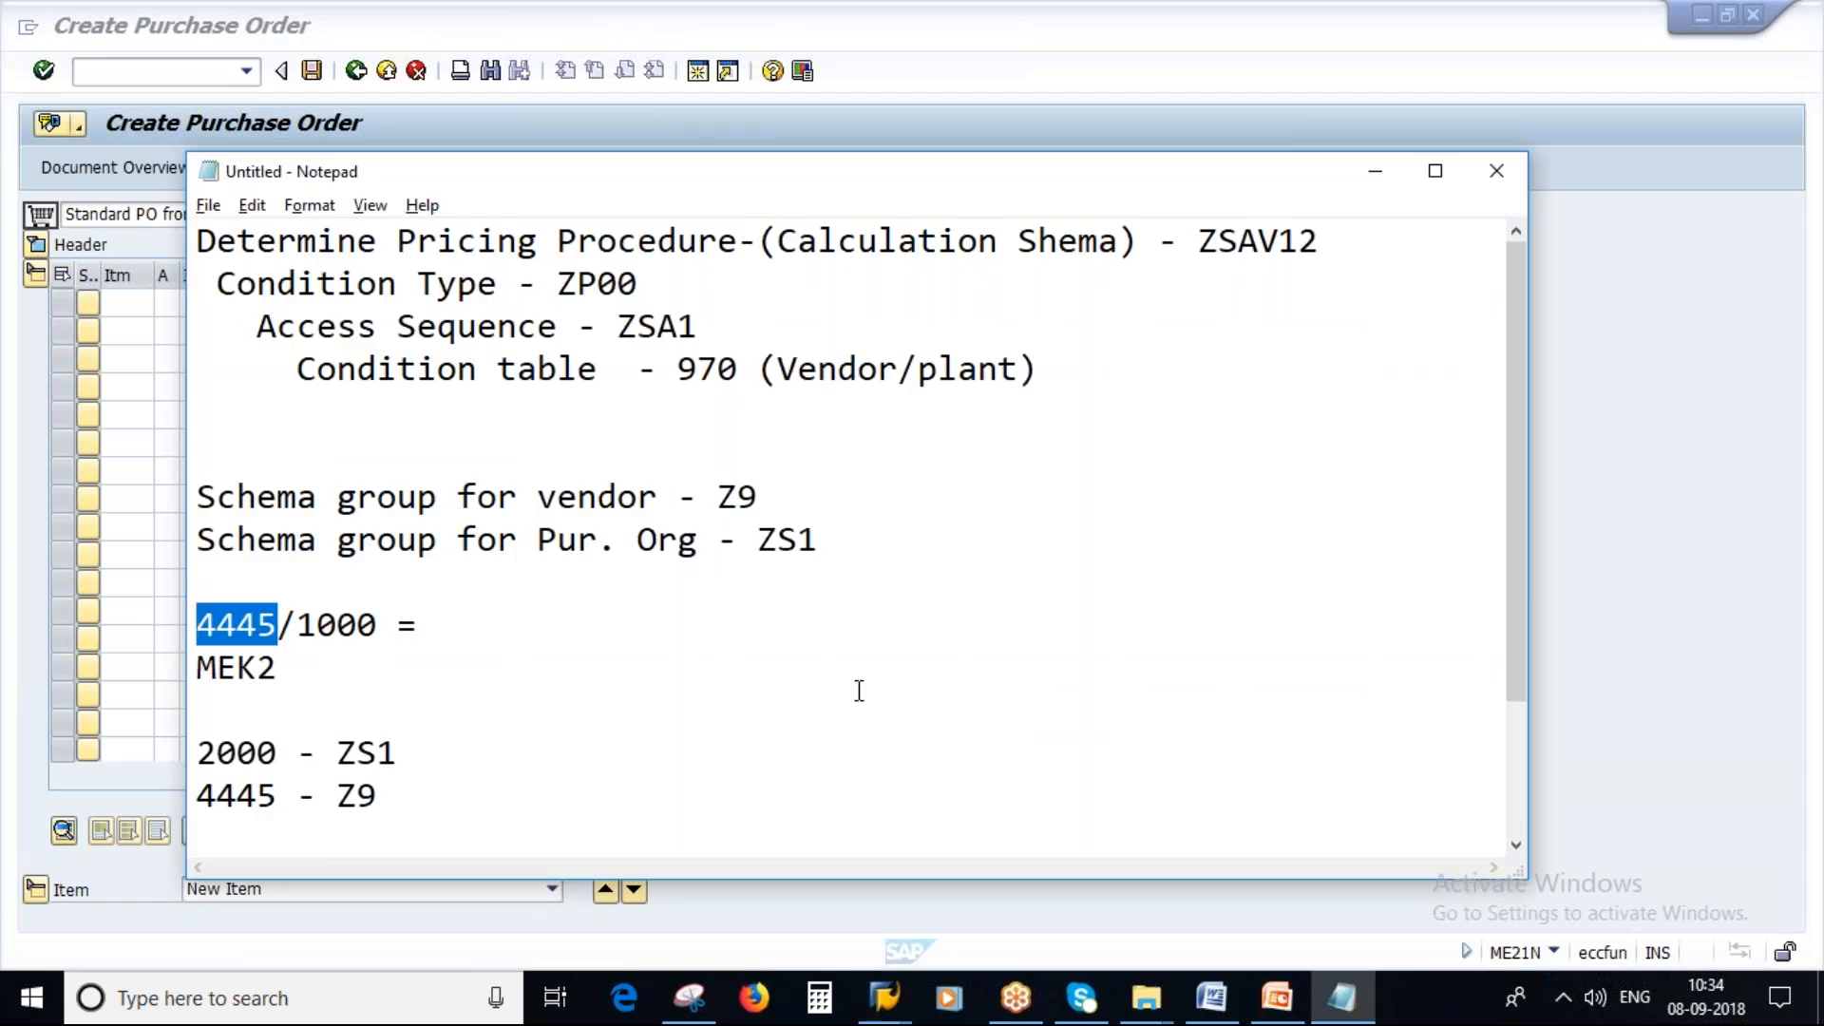
key(alt+Tab)
key(ctrl+v)
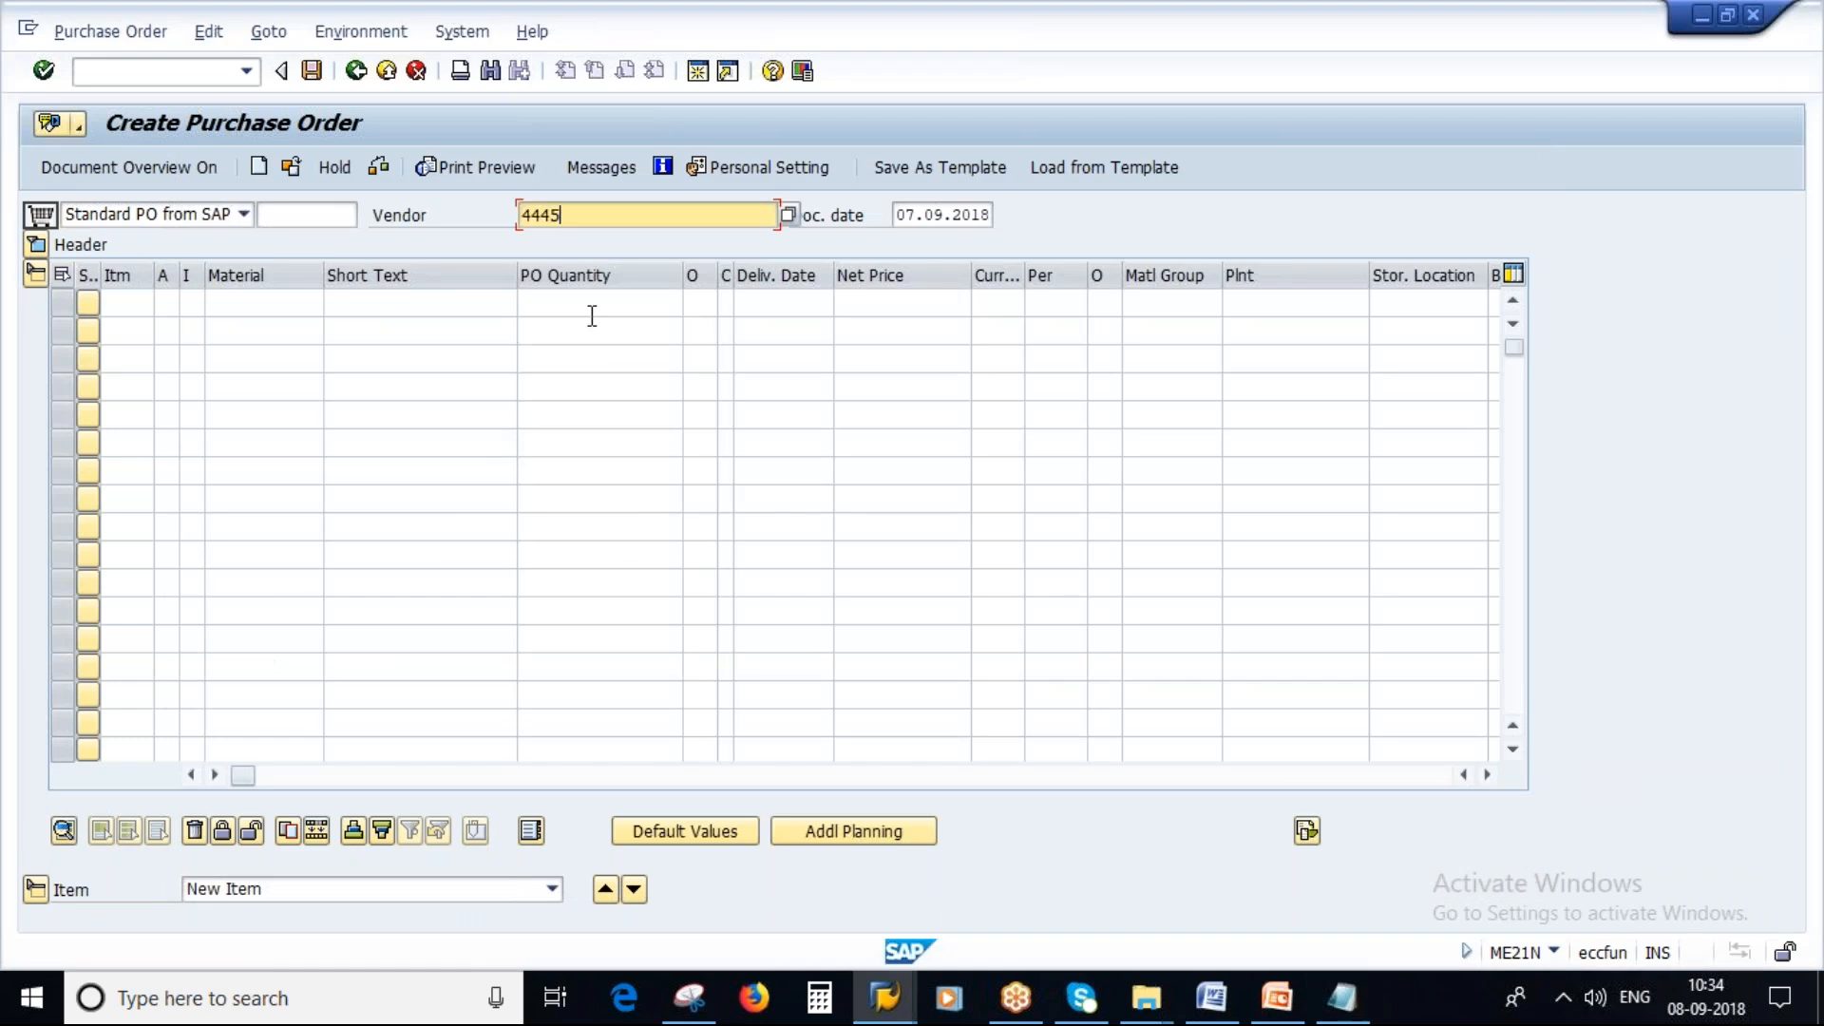
key(Return)
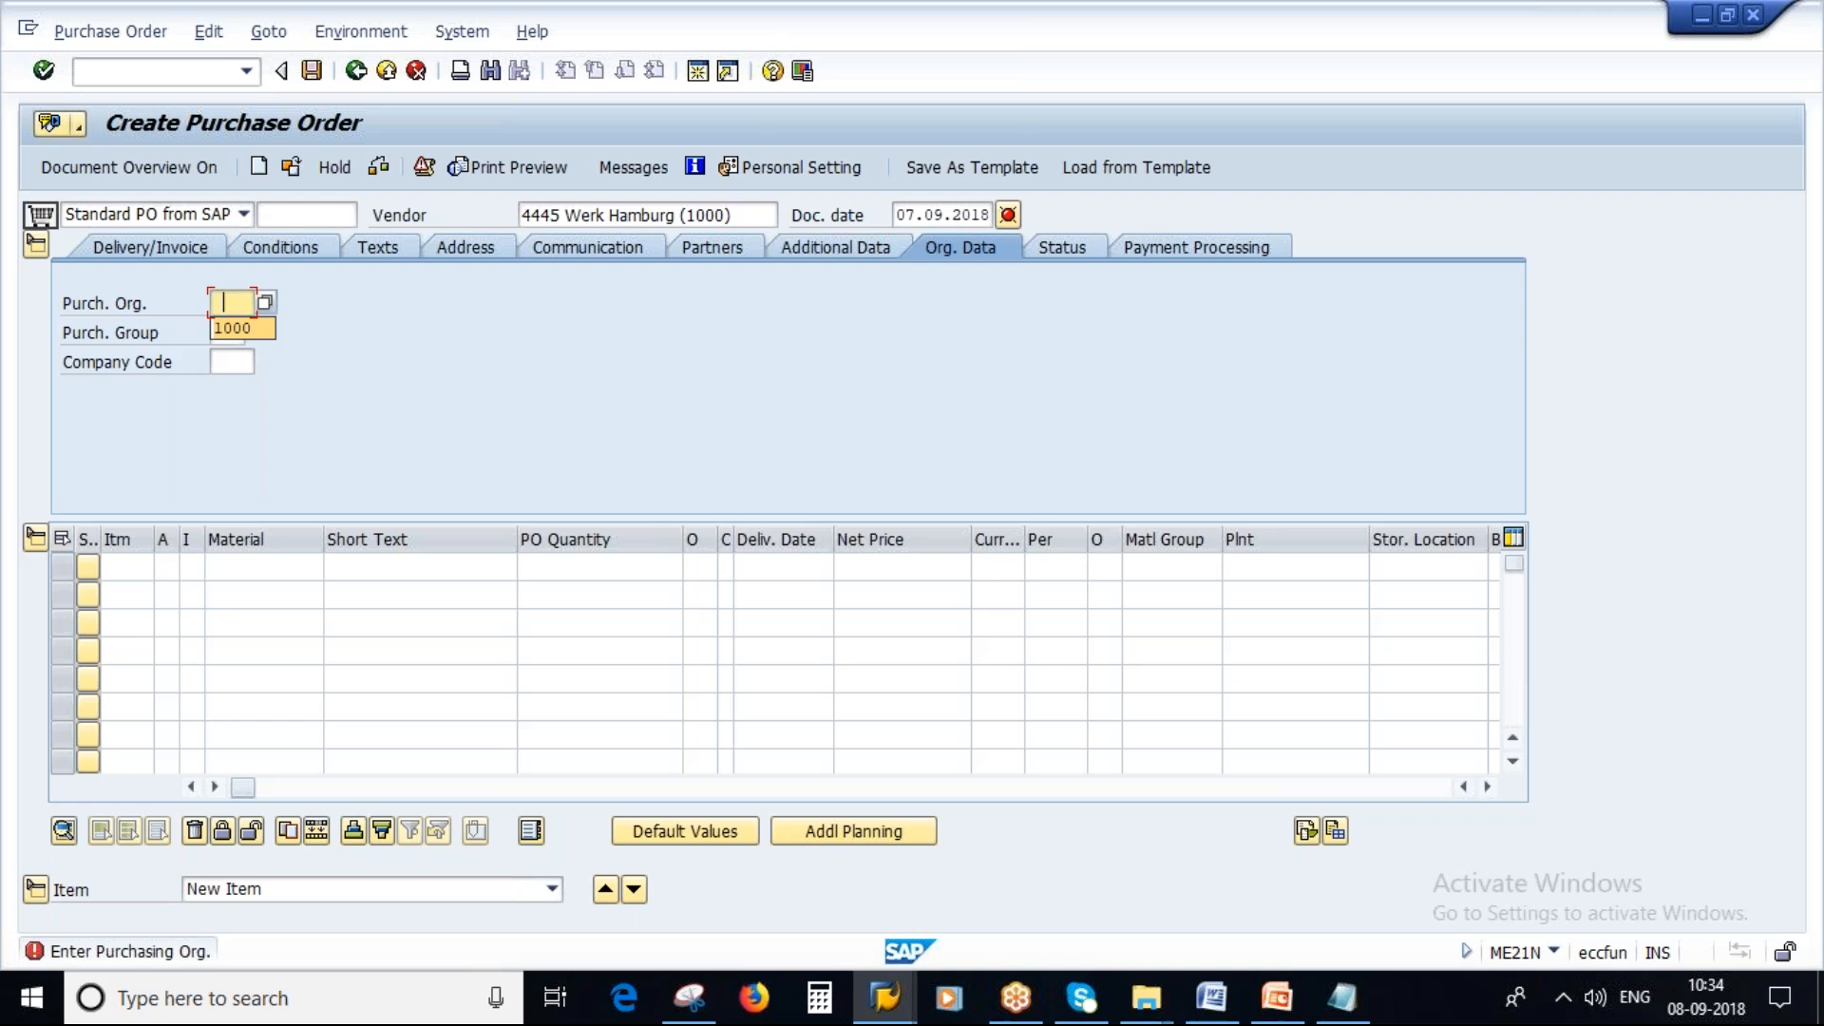
Enter purchasing organization 2000, purchasing group 100 and company code 1000 in the organizational data.
text(2000)
key(Tab)
click(233, 358)
key(Tab)
text(1000)
click(242, 390)
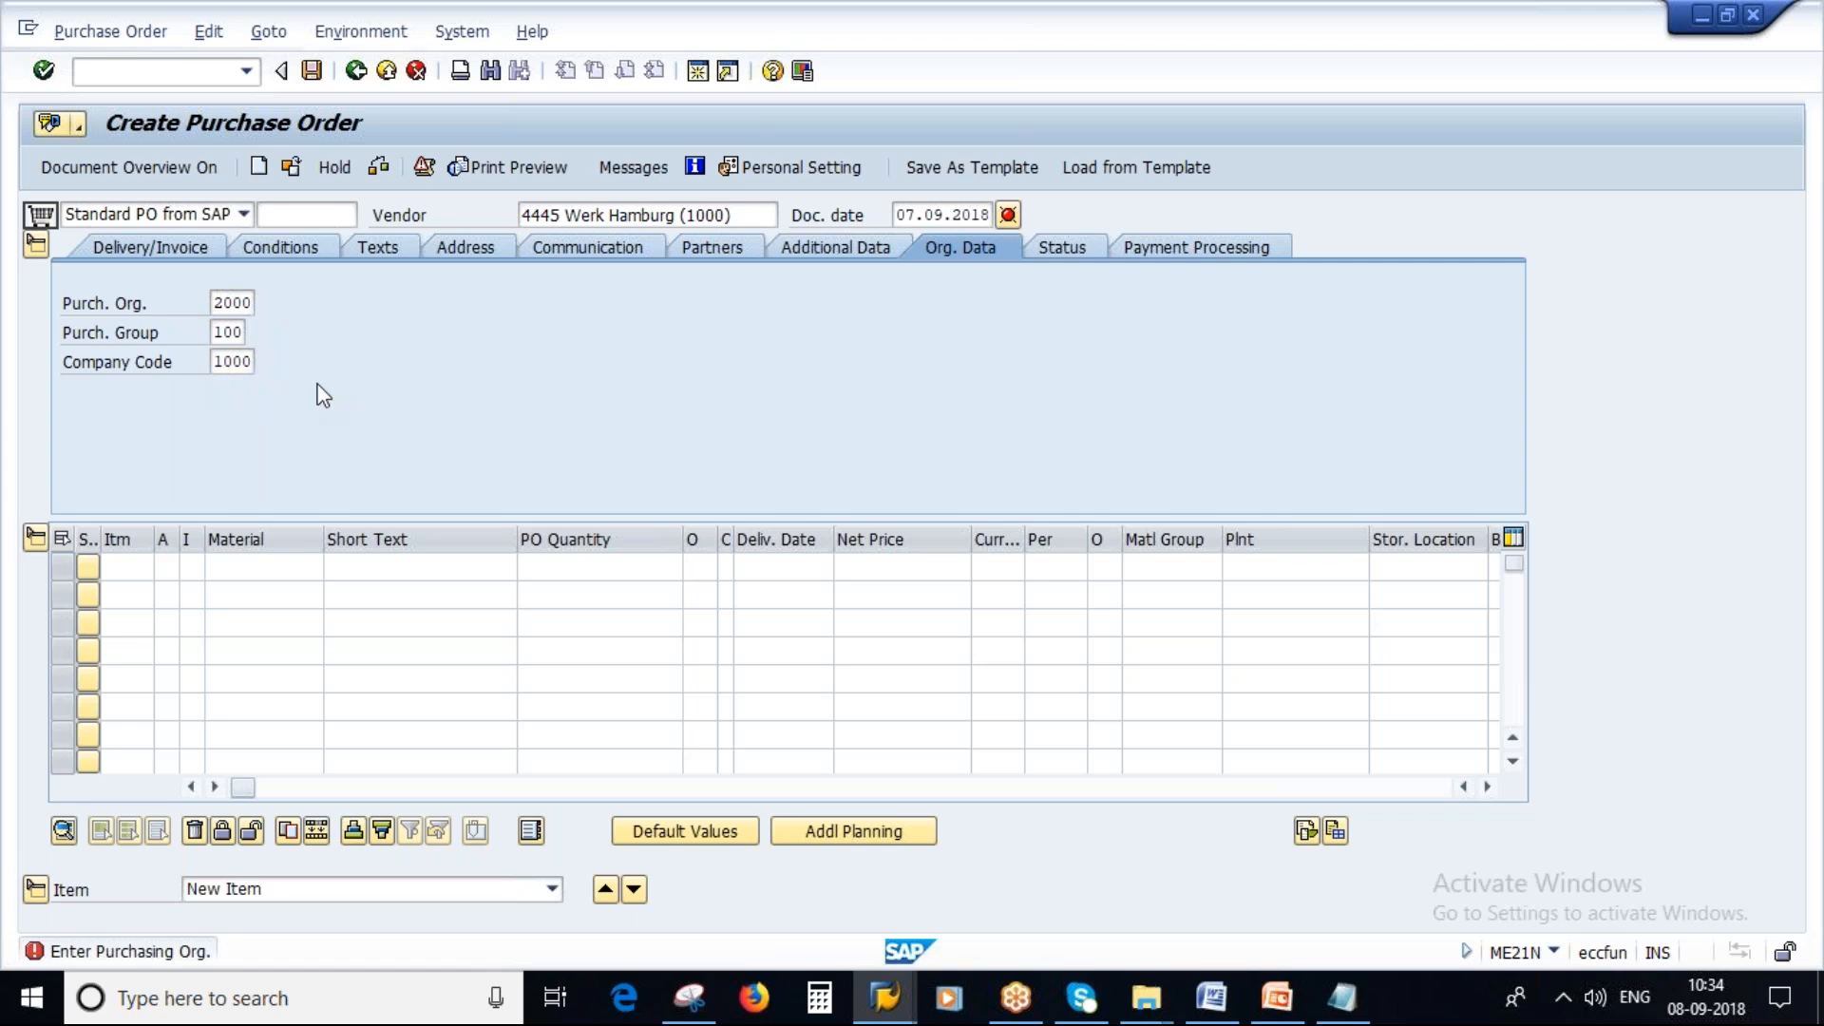
key(Return)
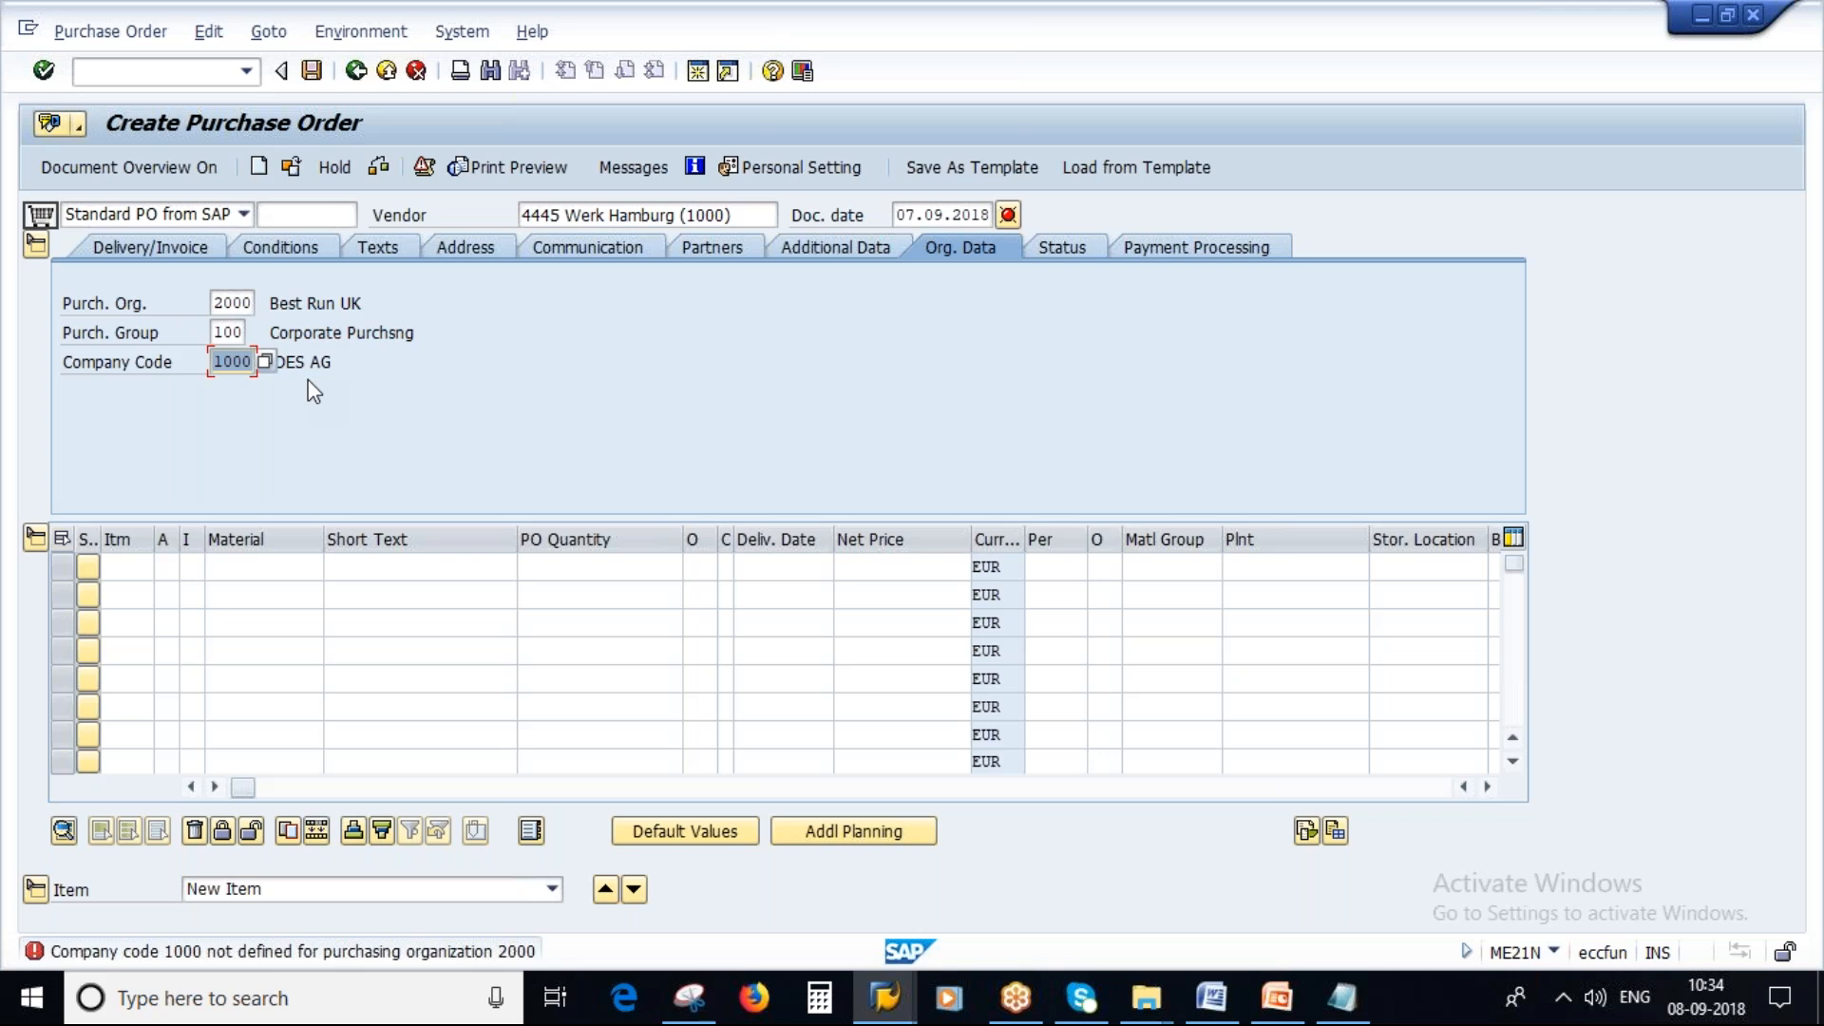
Change the company code to 2000 (BestRun UK) by picking it from the company code search list.
key(Return)
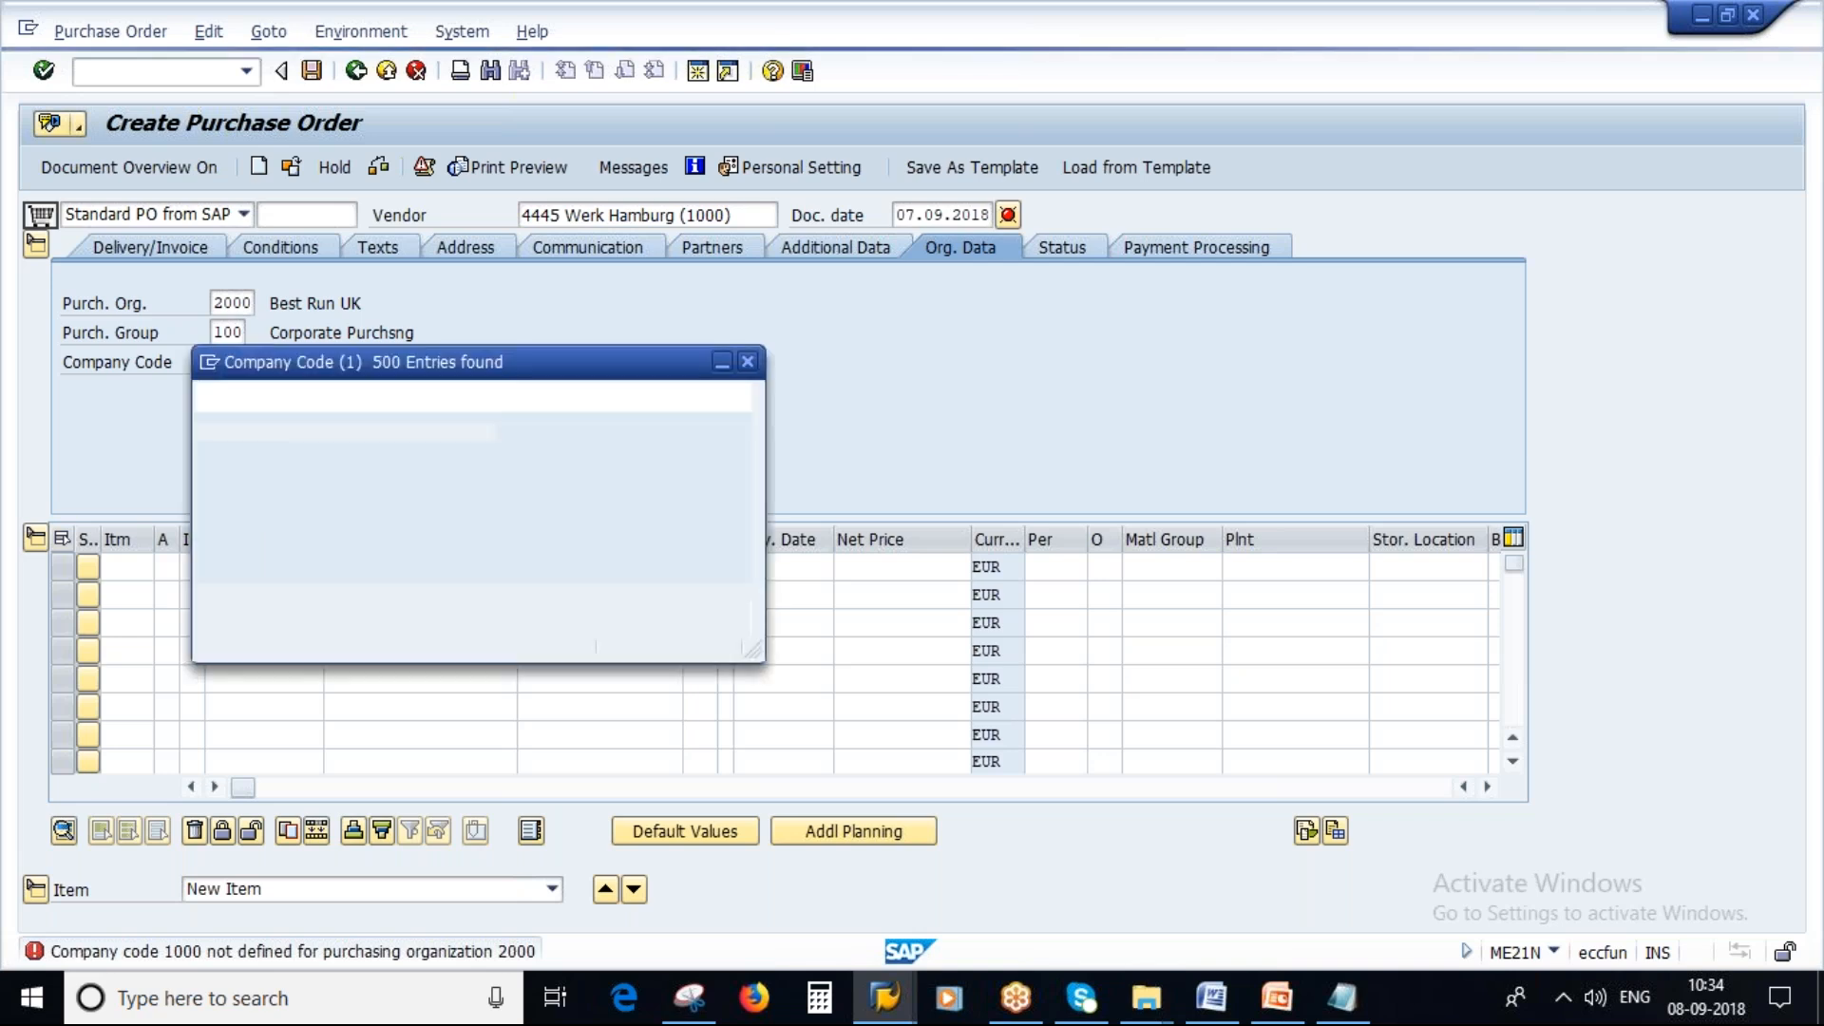
scroll(338, 828, down, 4)
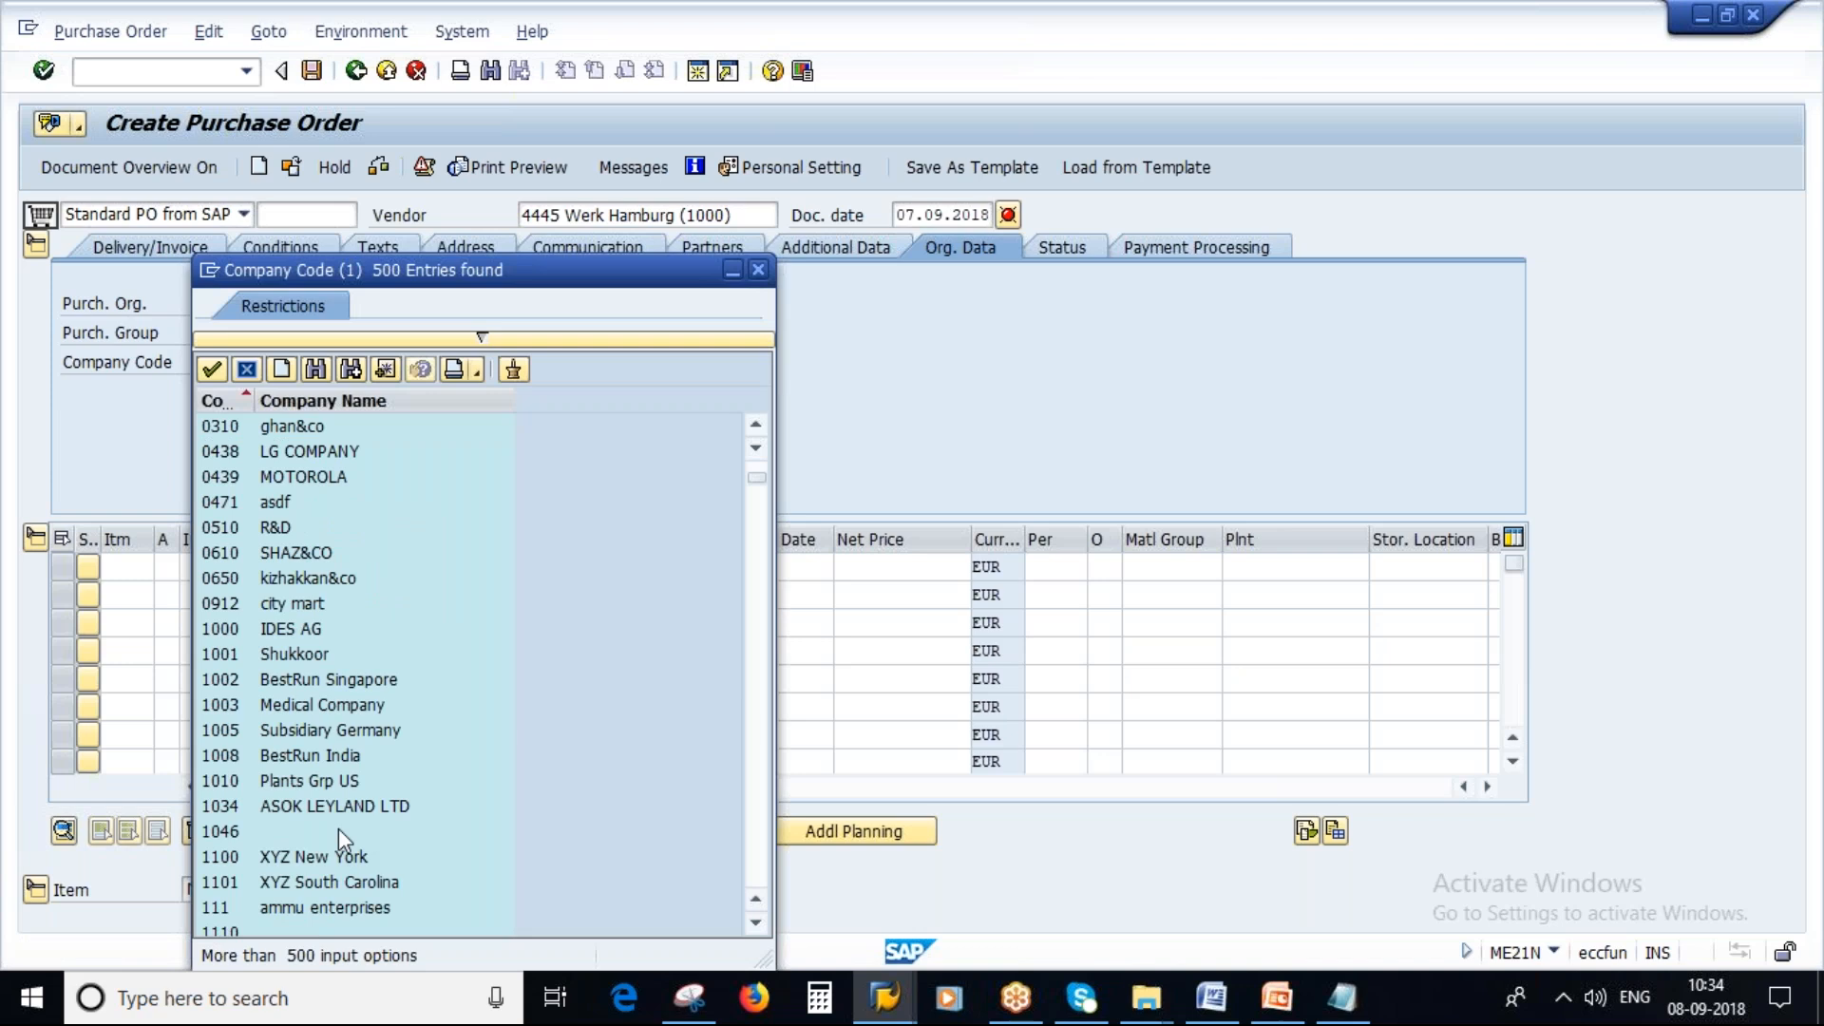
scroll(338, 828, down, 20)
scroll(270, 659, up, 2)
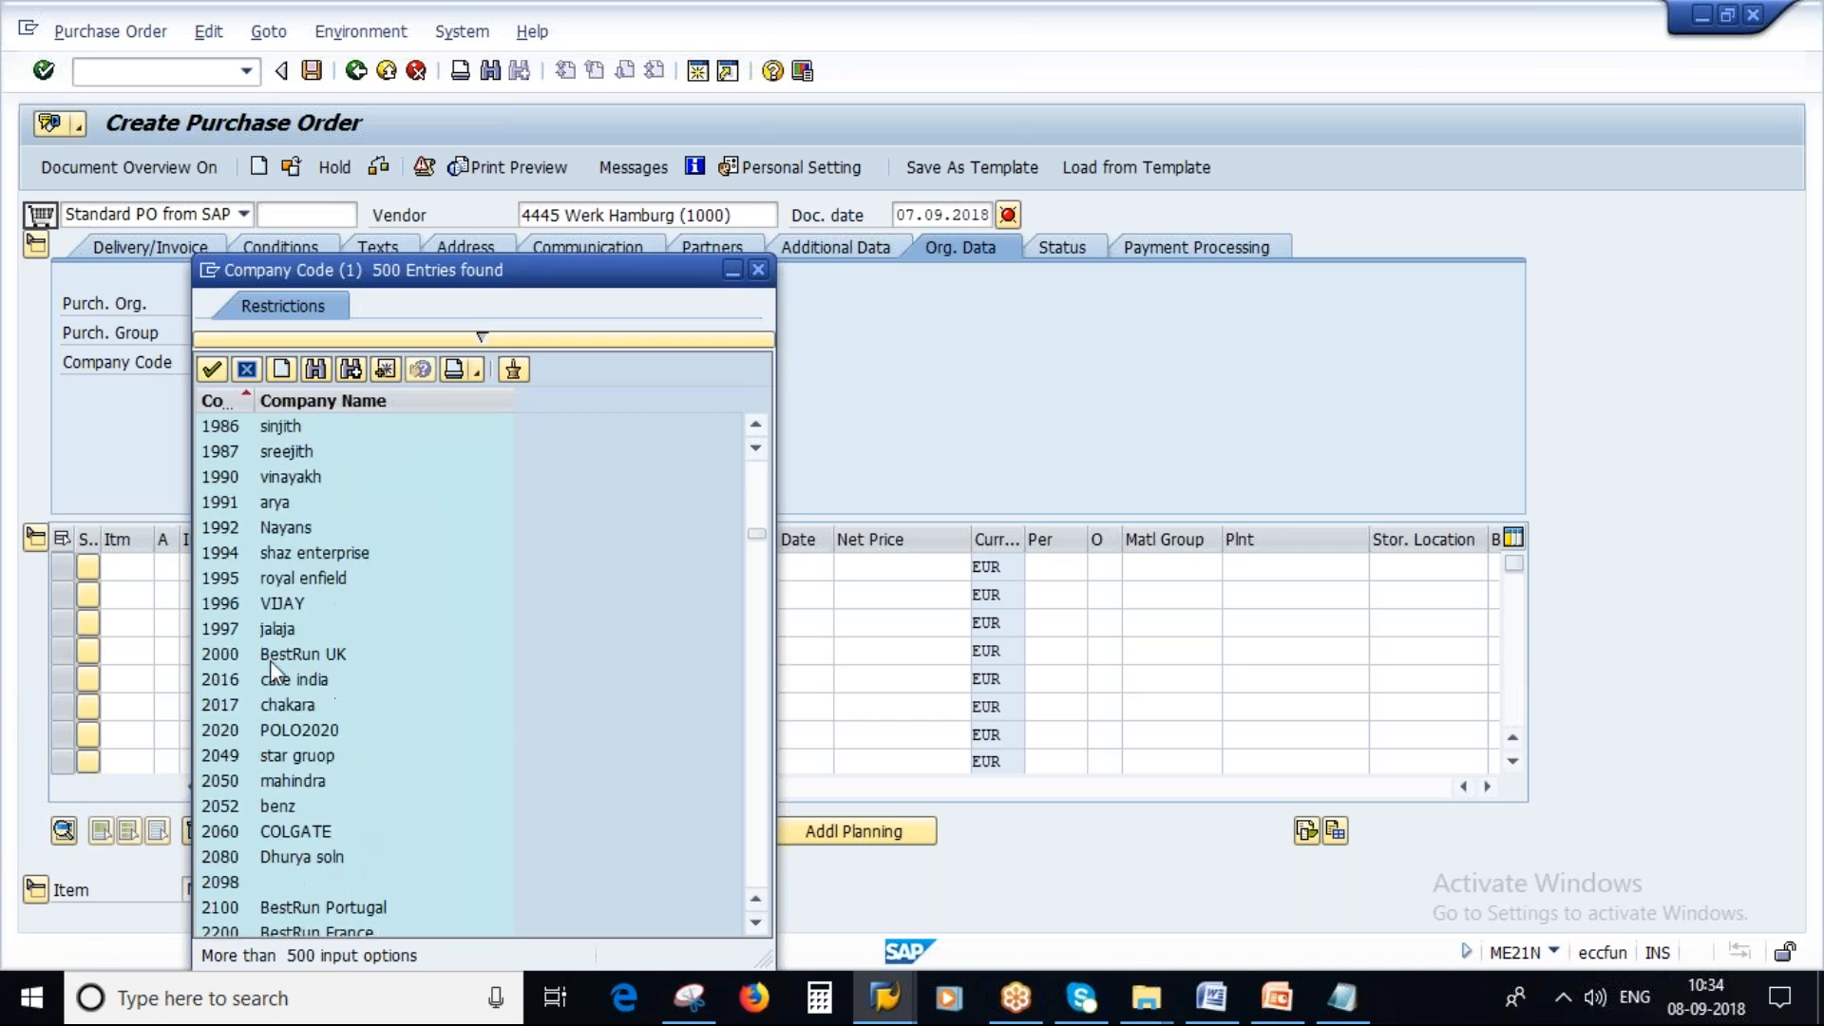
double_click(289, 648)
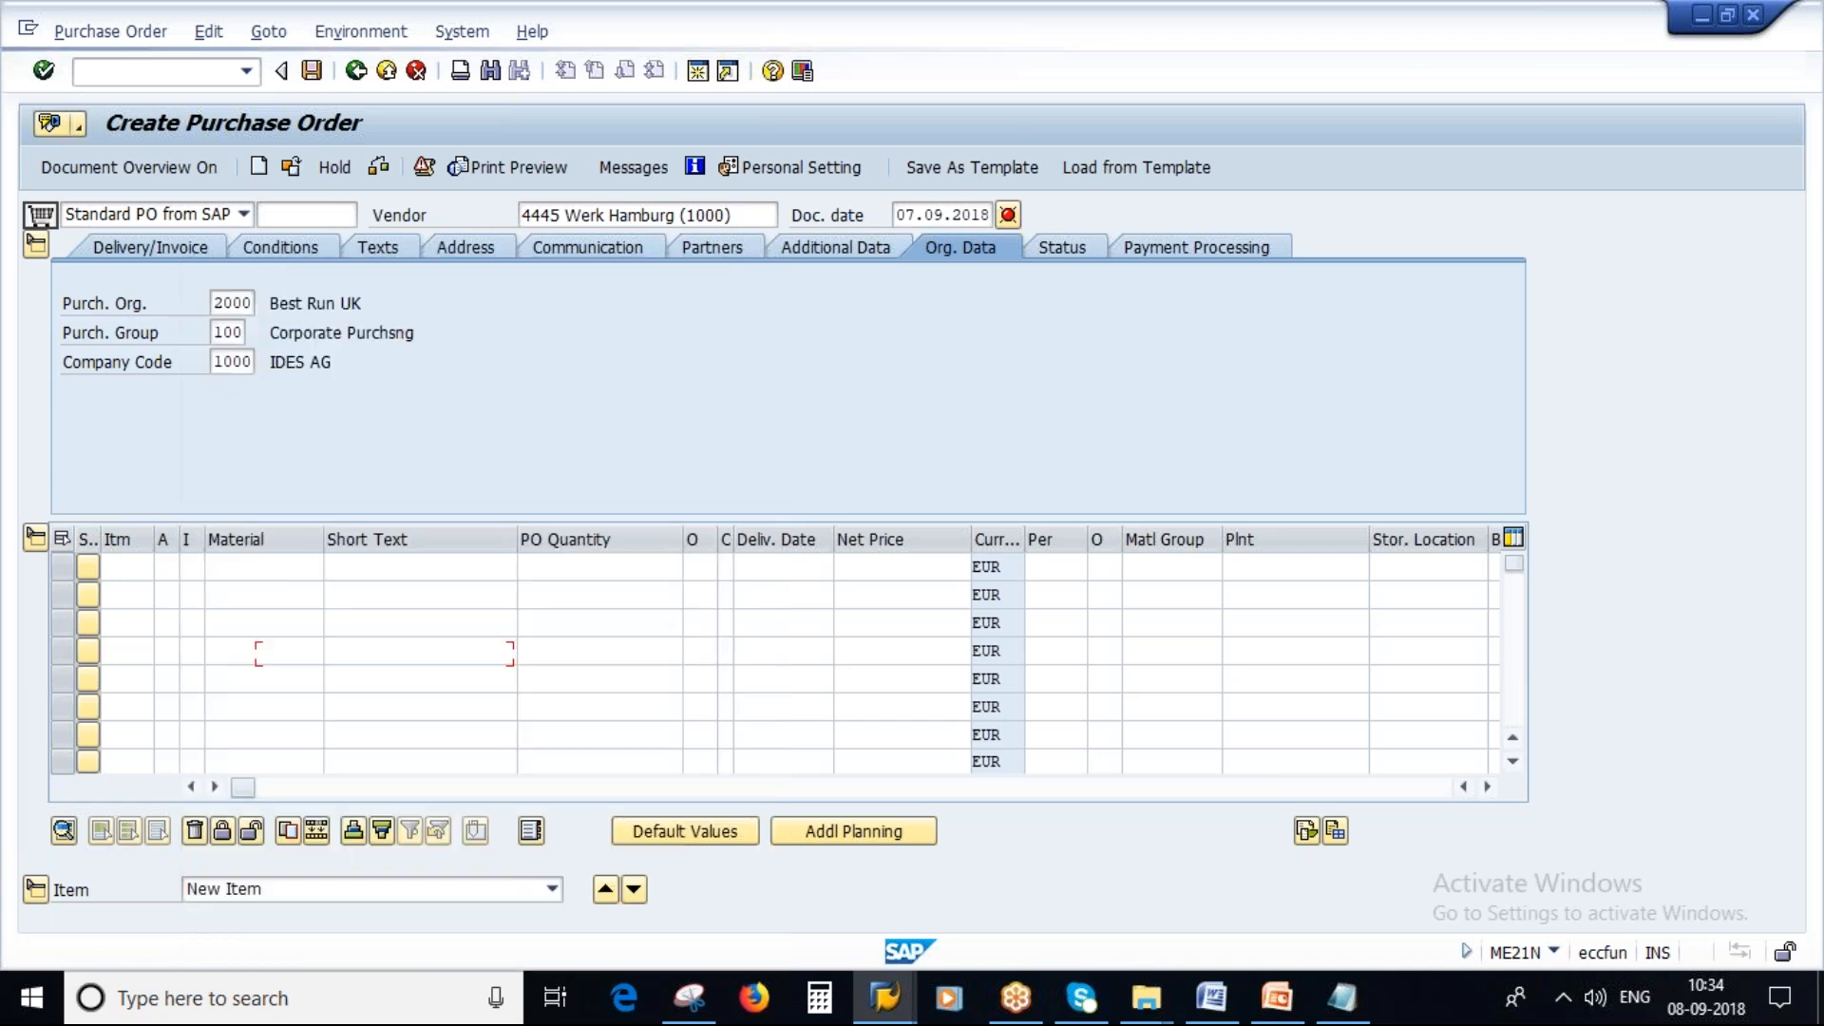
click(264, 570)
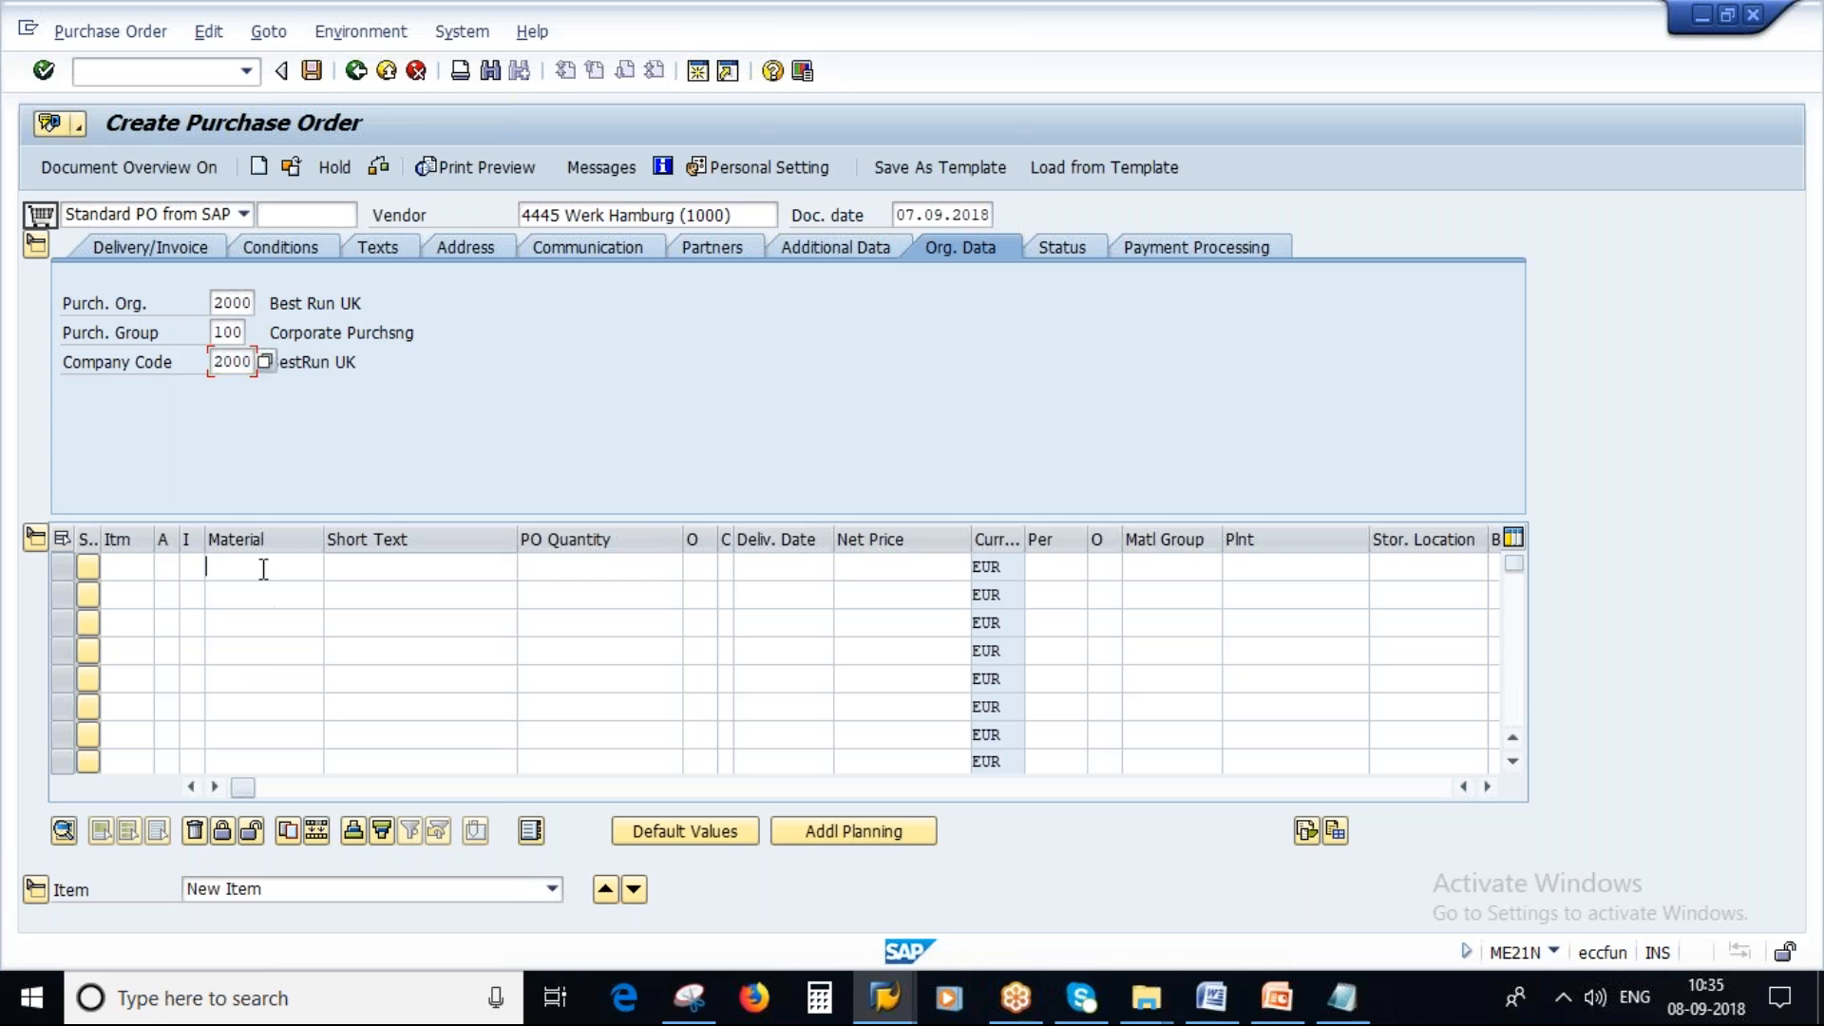
click(891, 997)
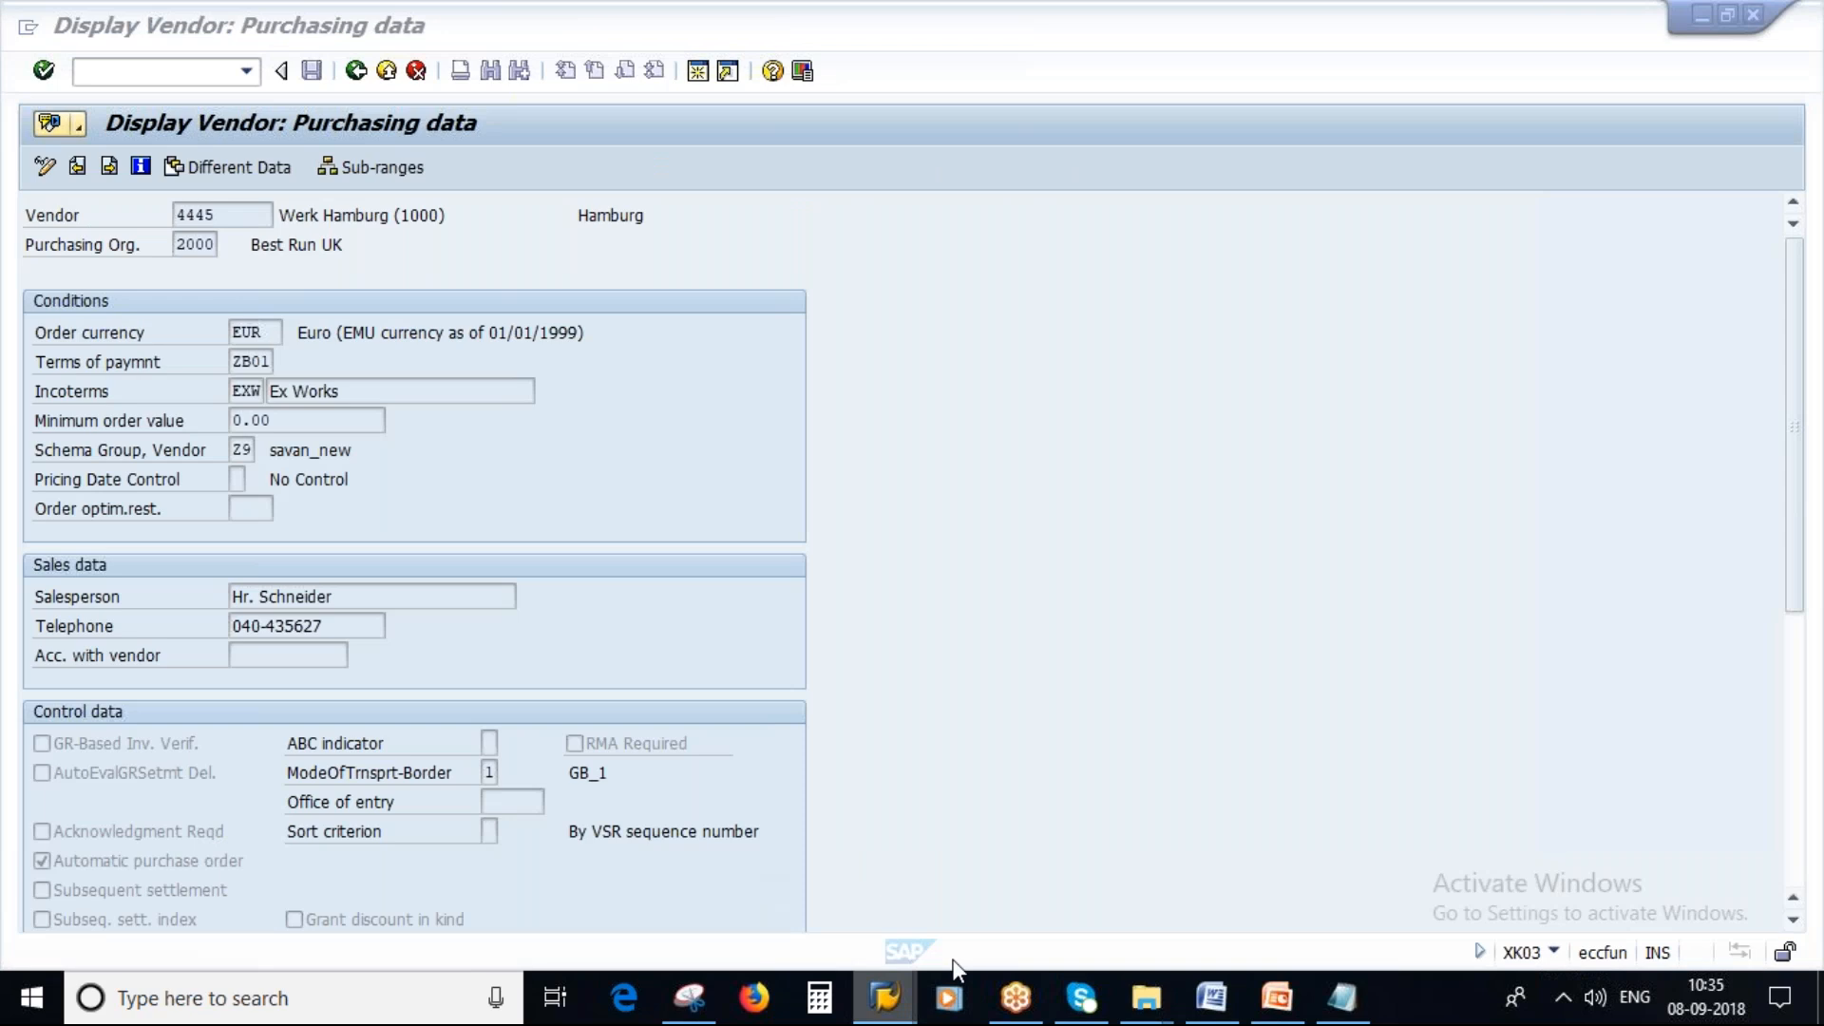
click(1415, 897)
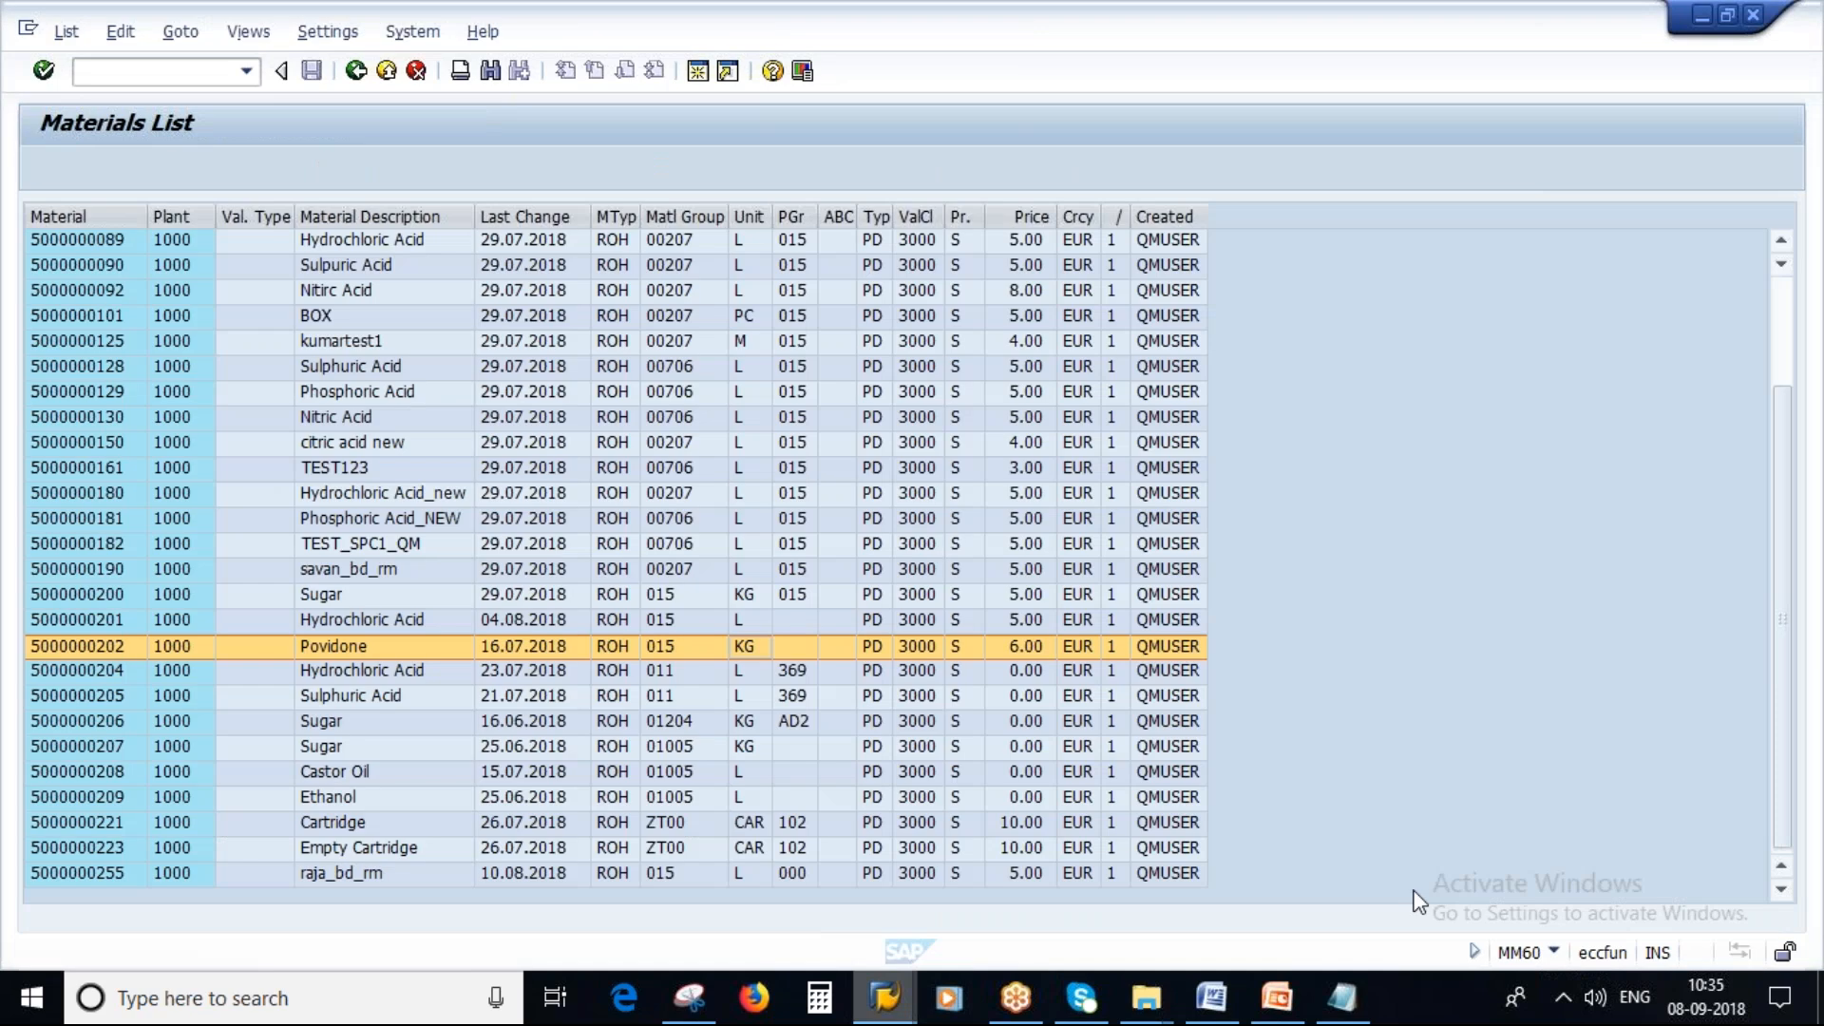
click(88, 648)
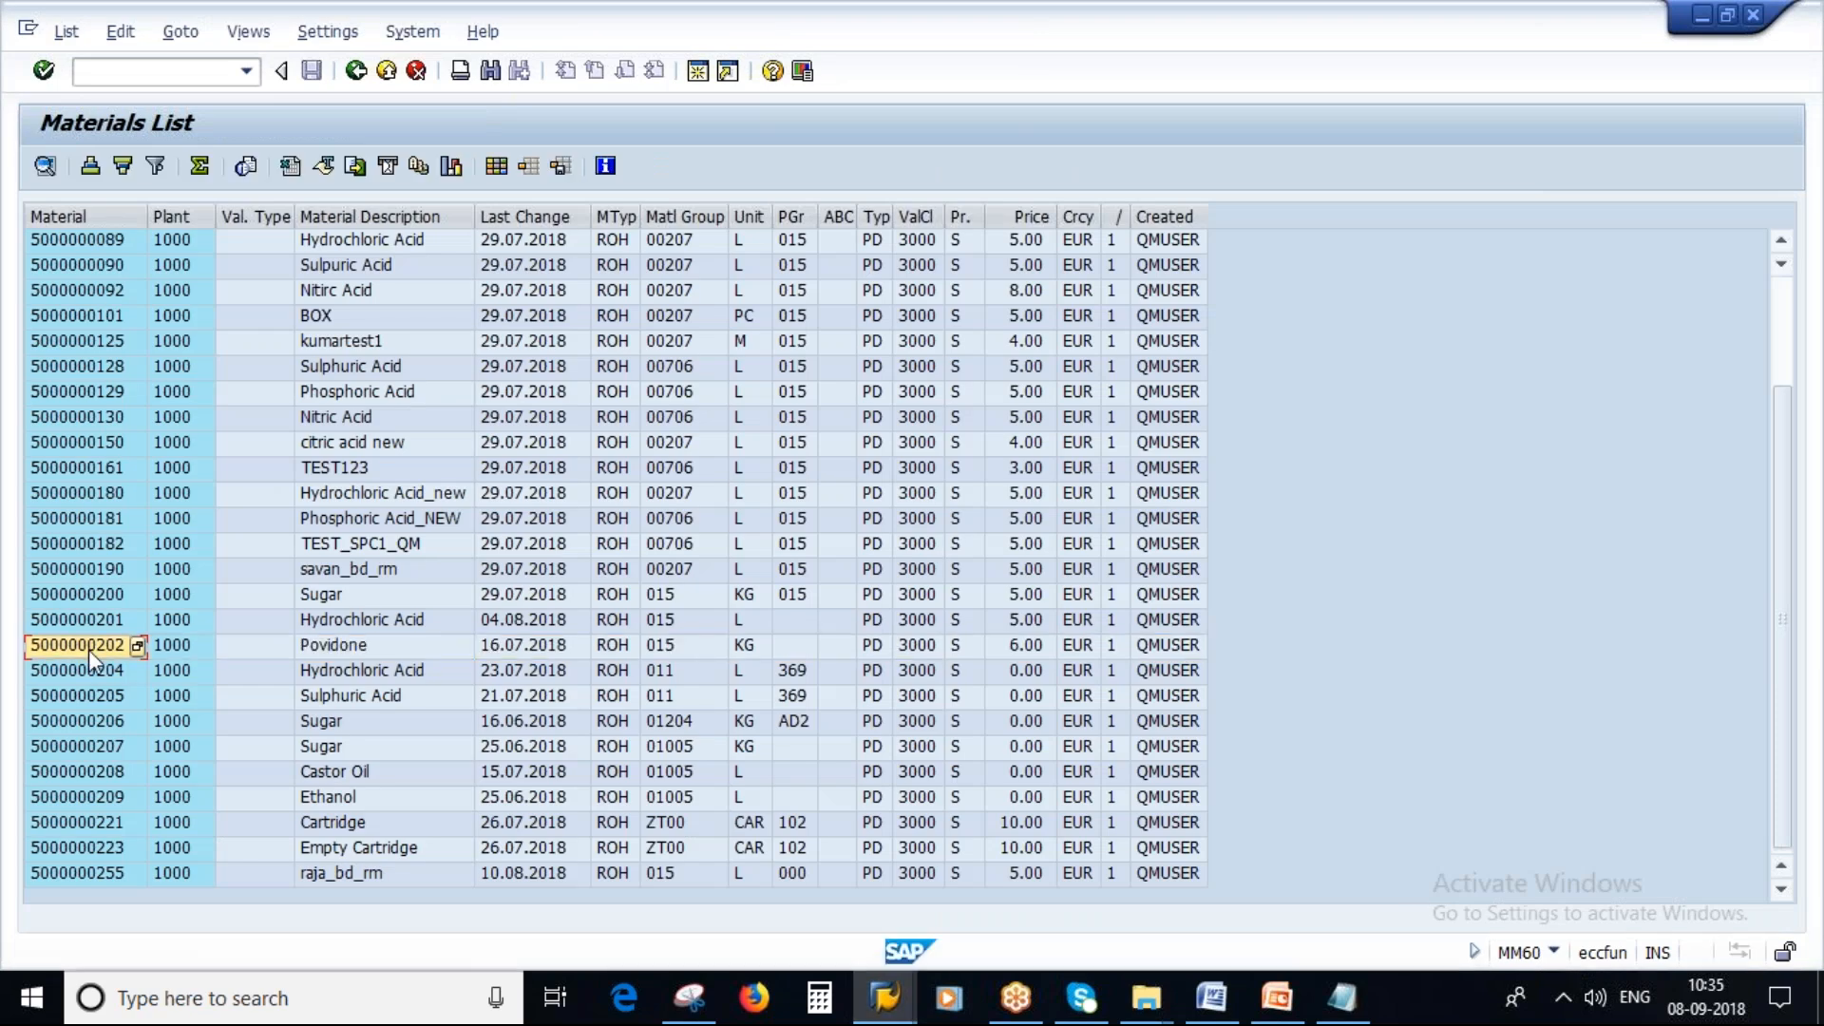
key(alt+Tab)
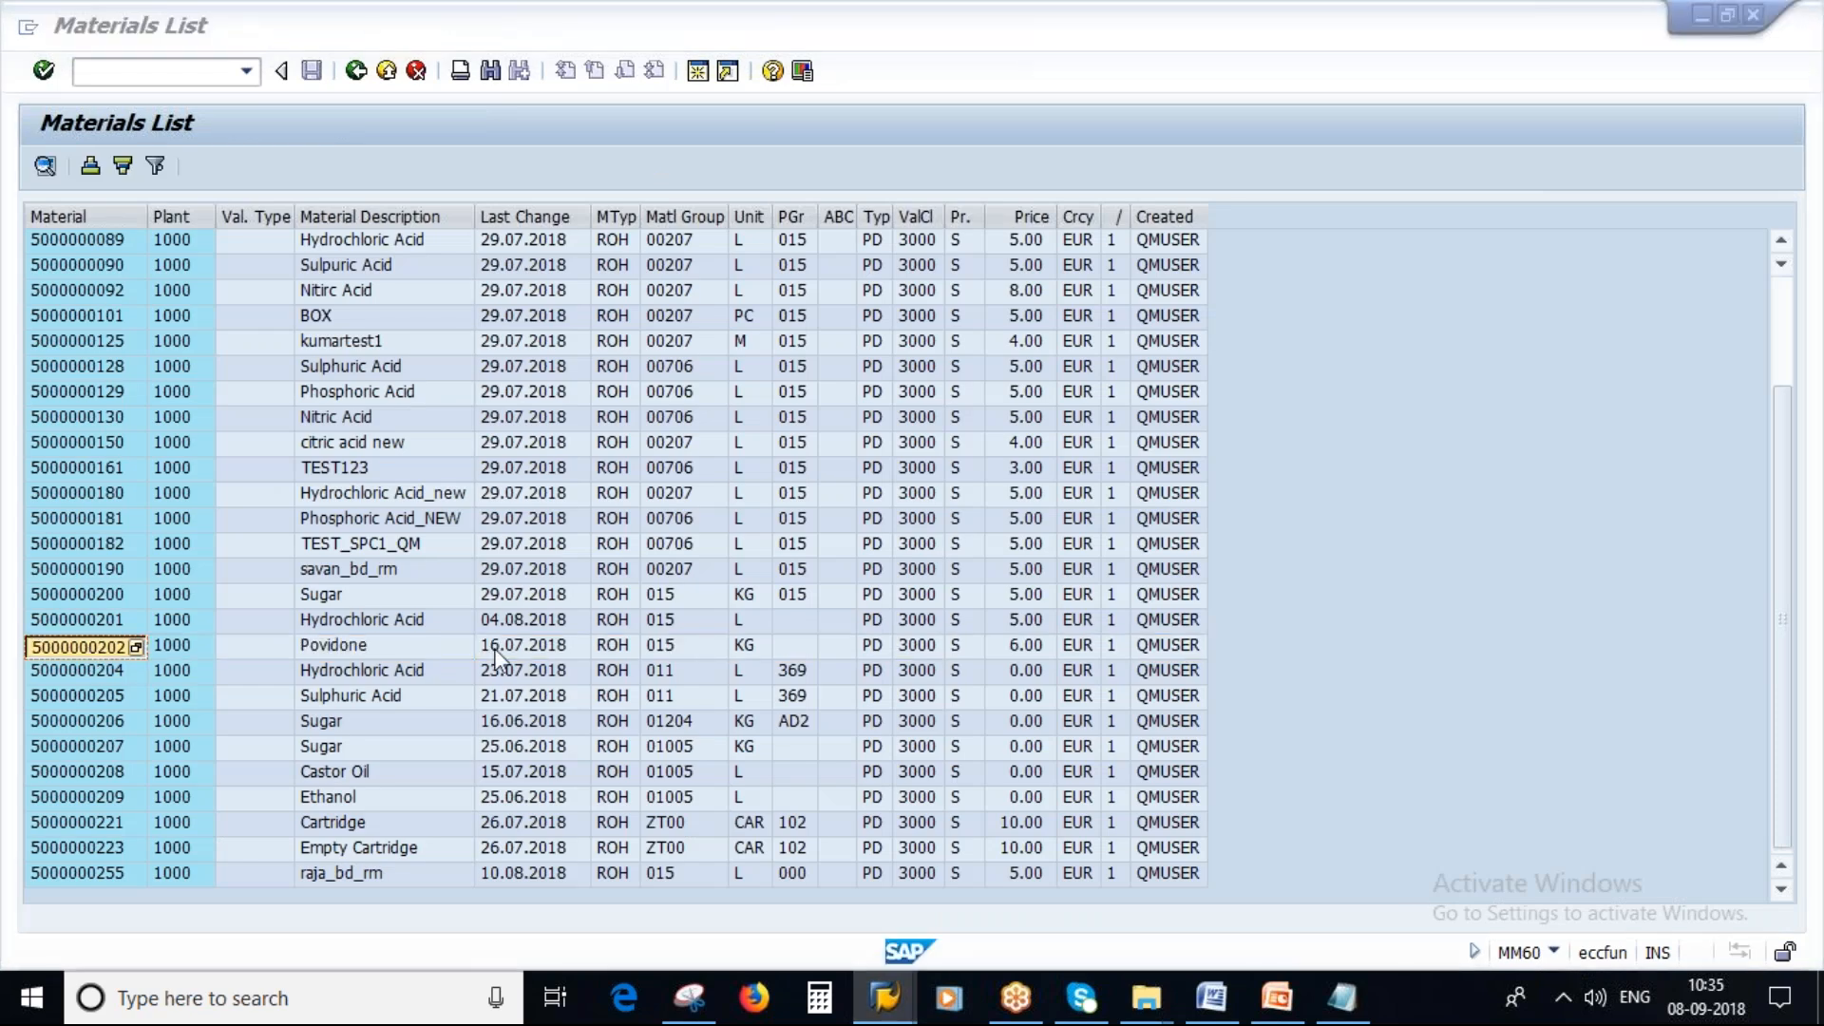
key(alt+Tab)
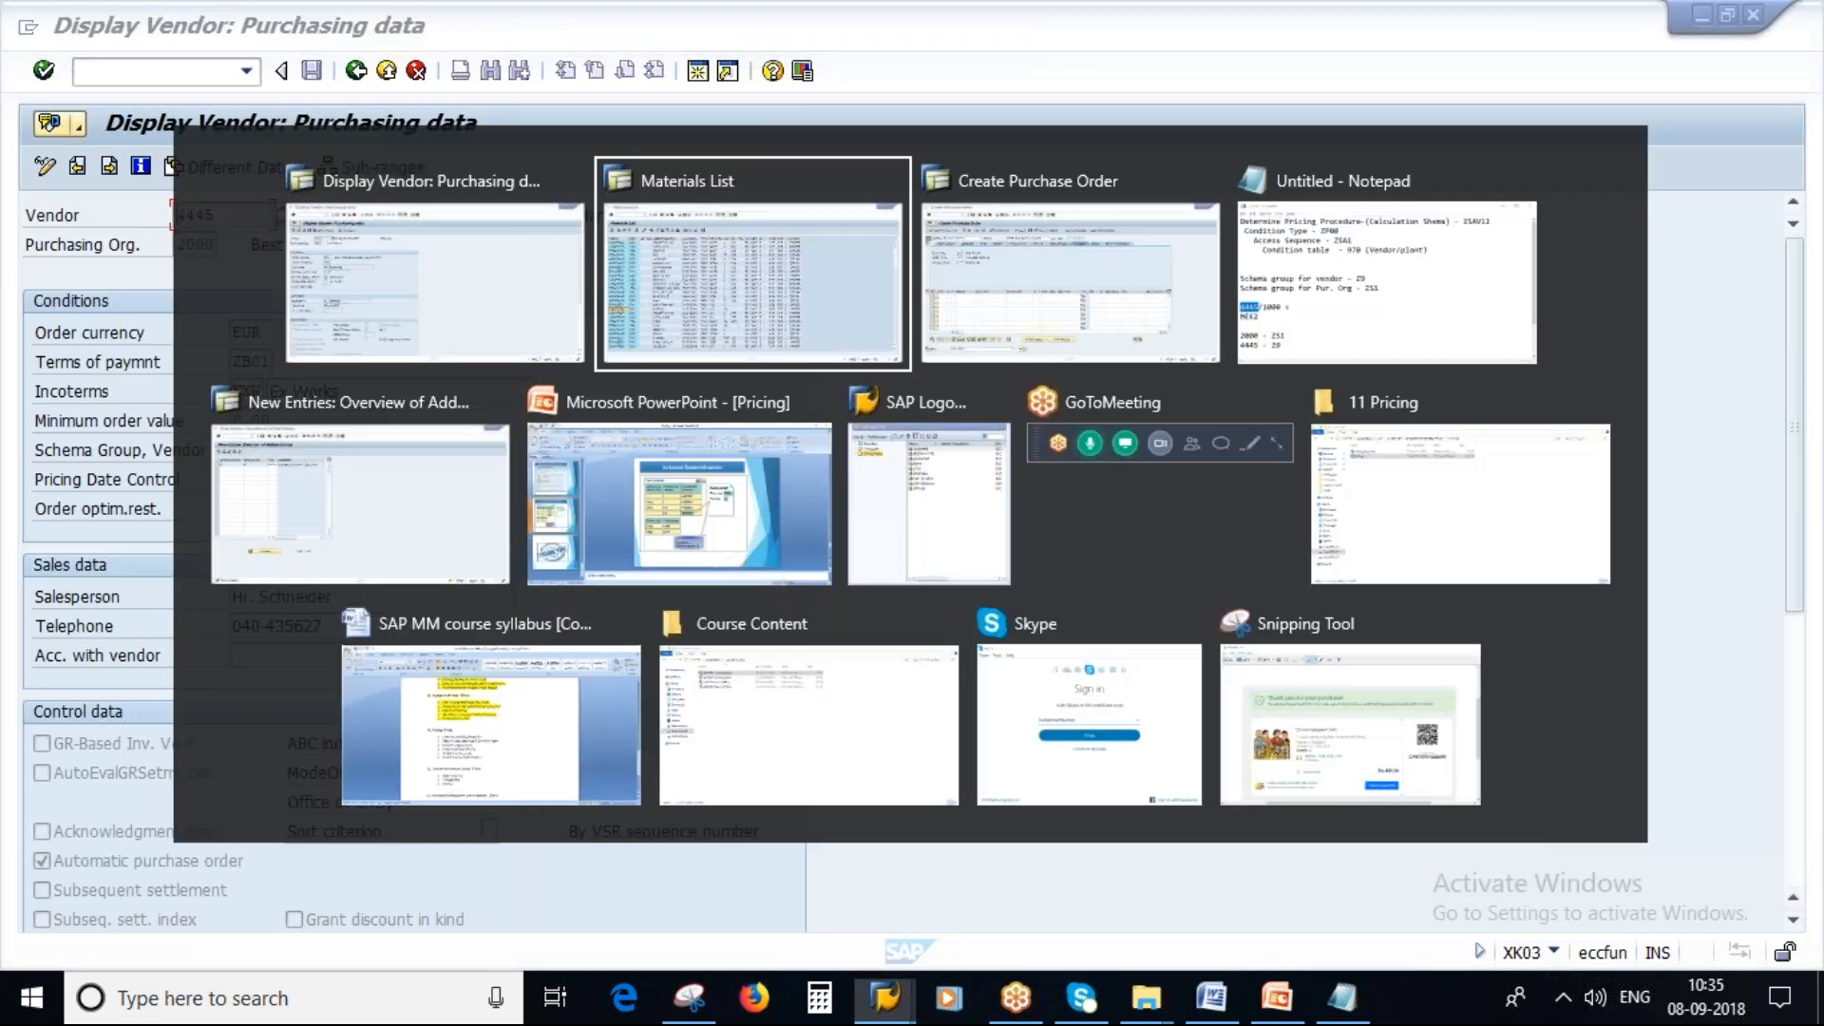
key(alt+Tab)
click(614, 570)
text(1)
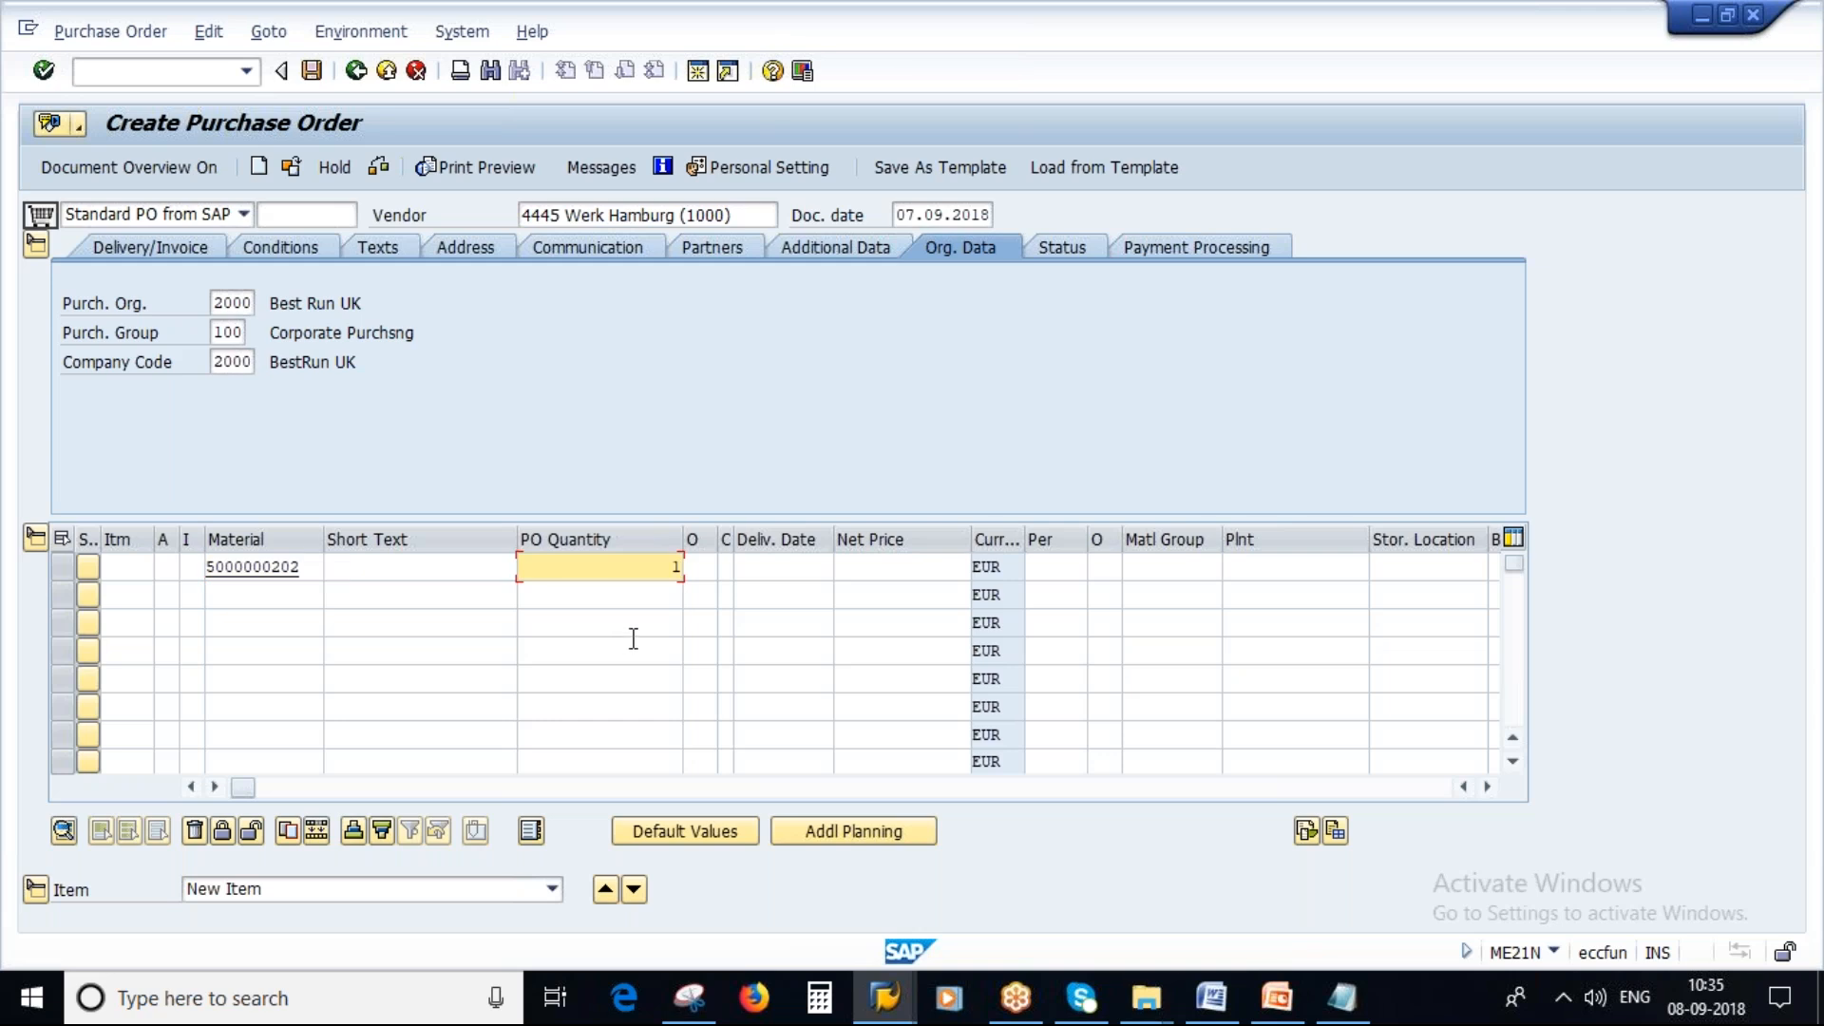
Set the item's plant to 1000, confirm the item and inspect the ZP00 price in its conditions.
click(1261, 570)
text(1000)
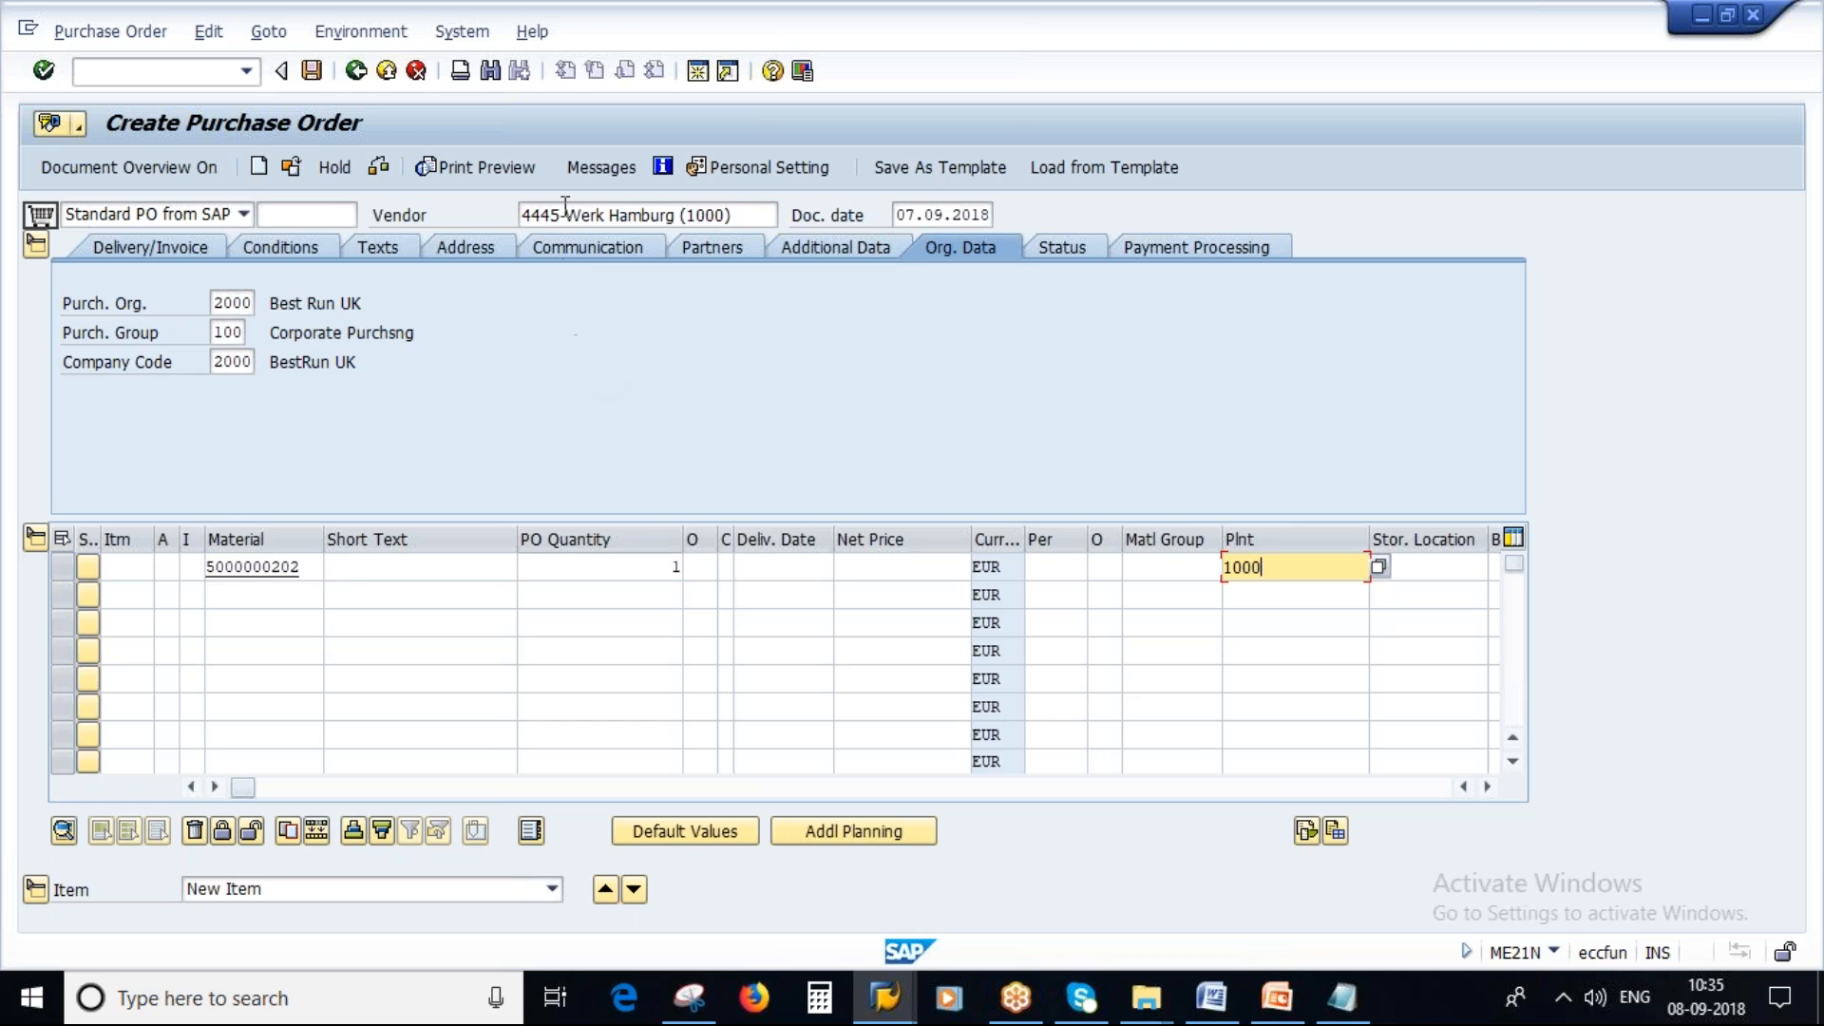
key(Return)
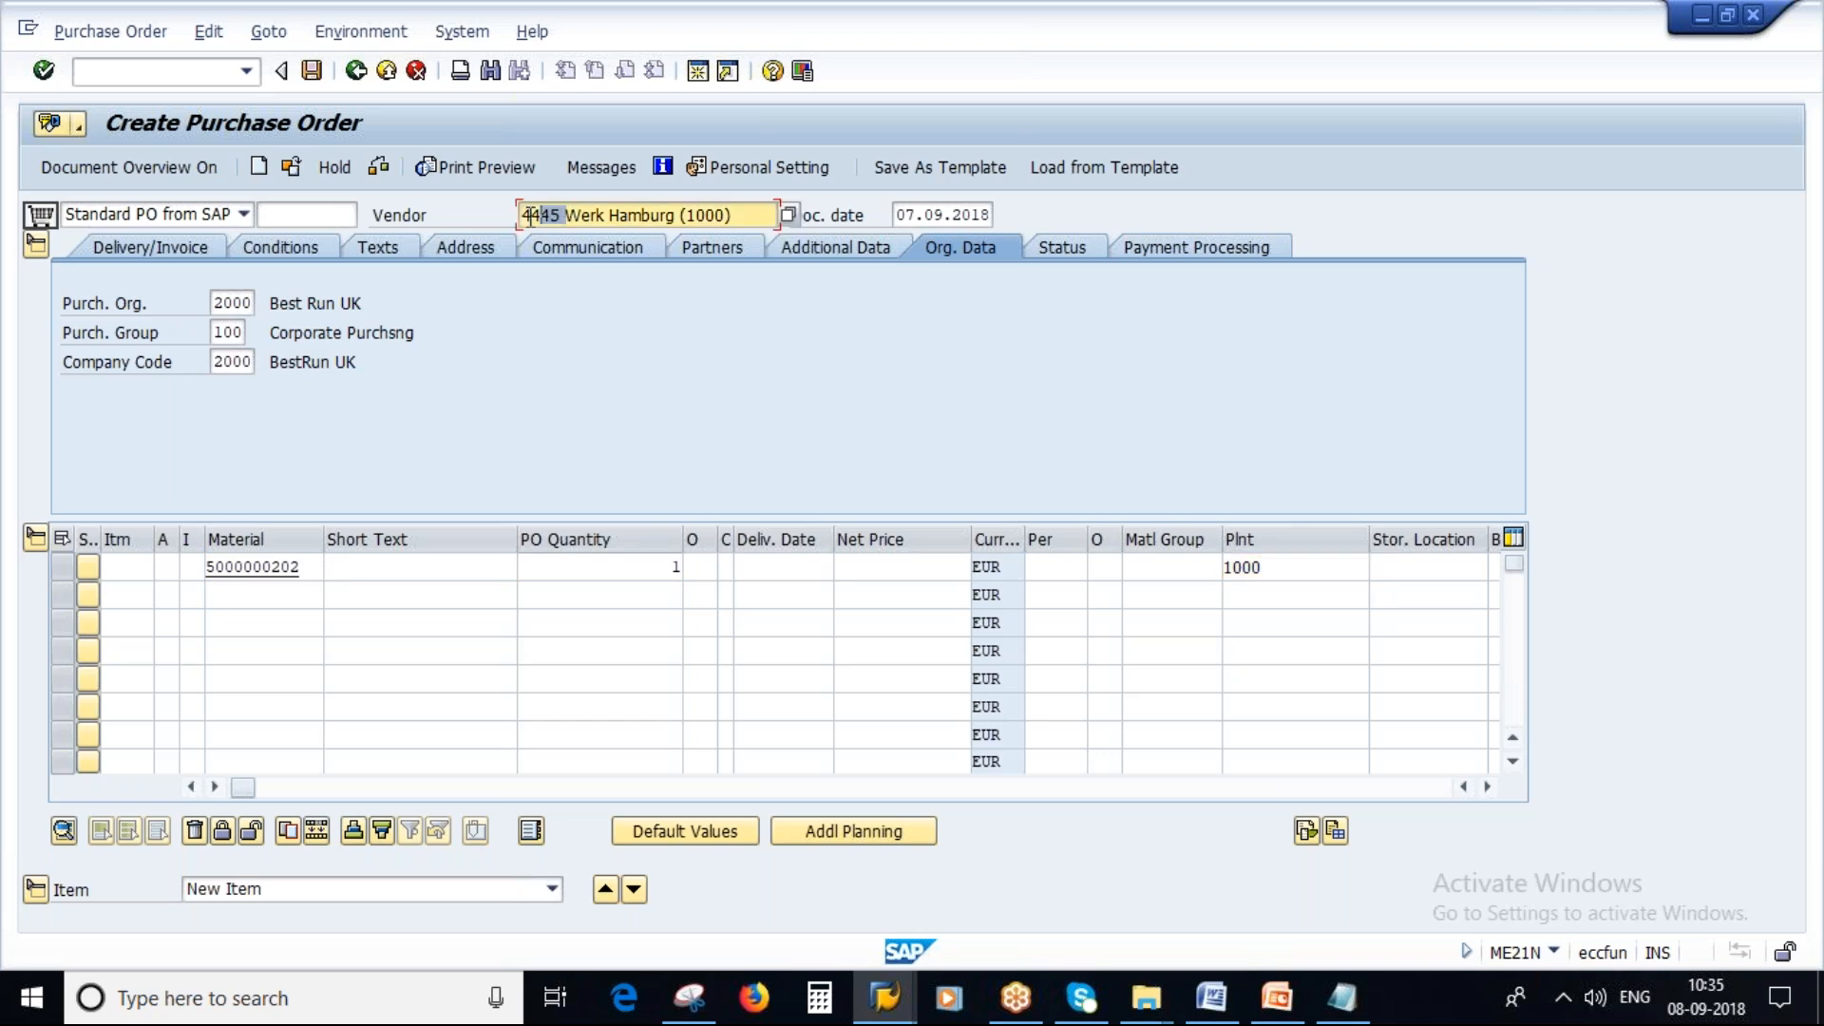
key(Return)
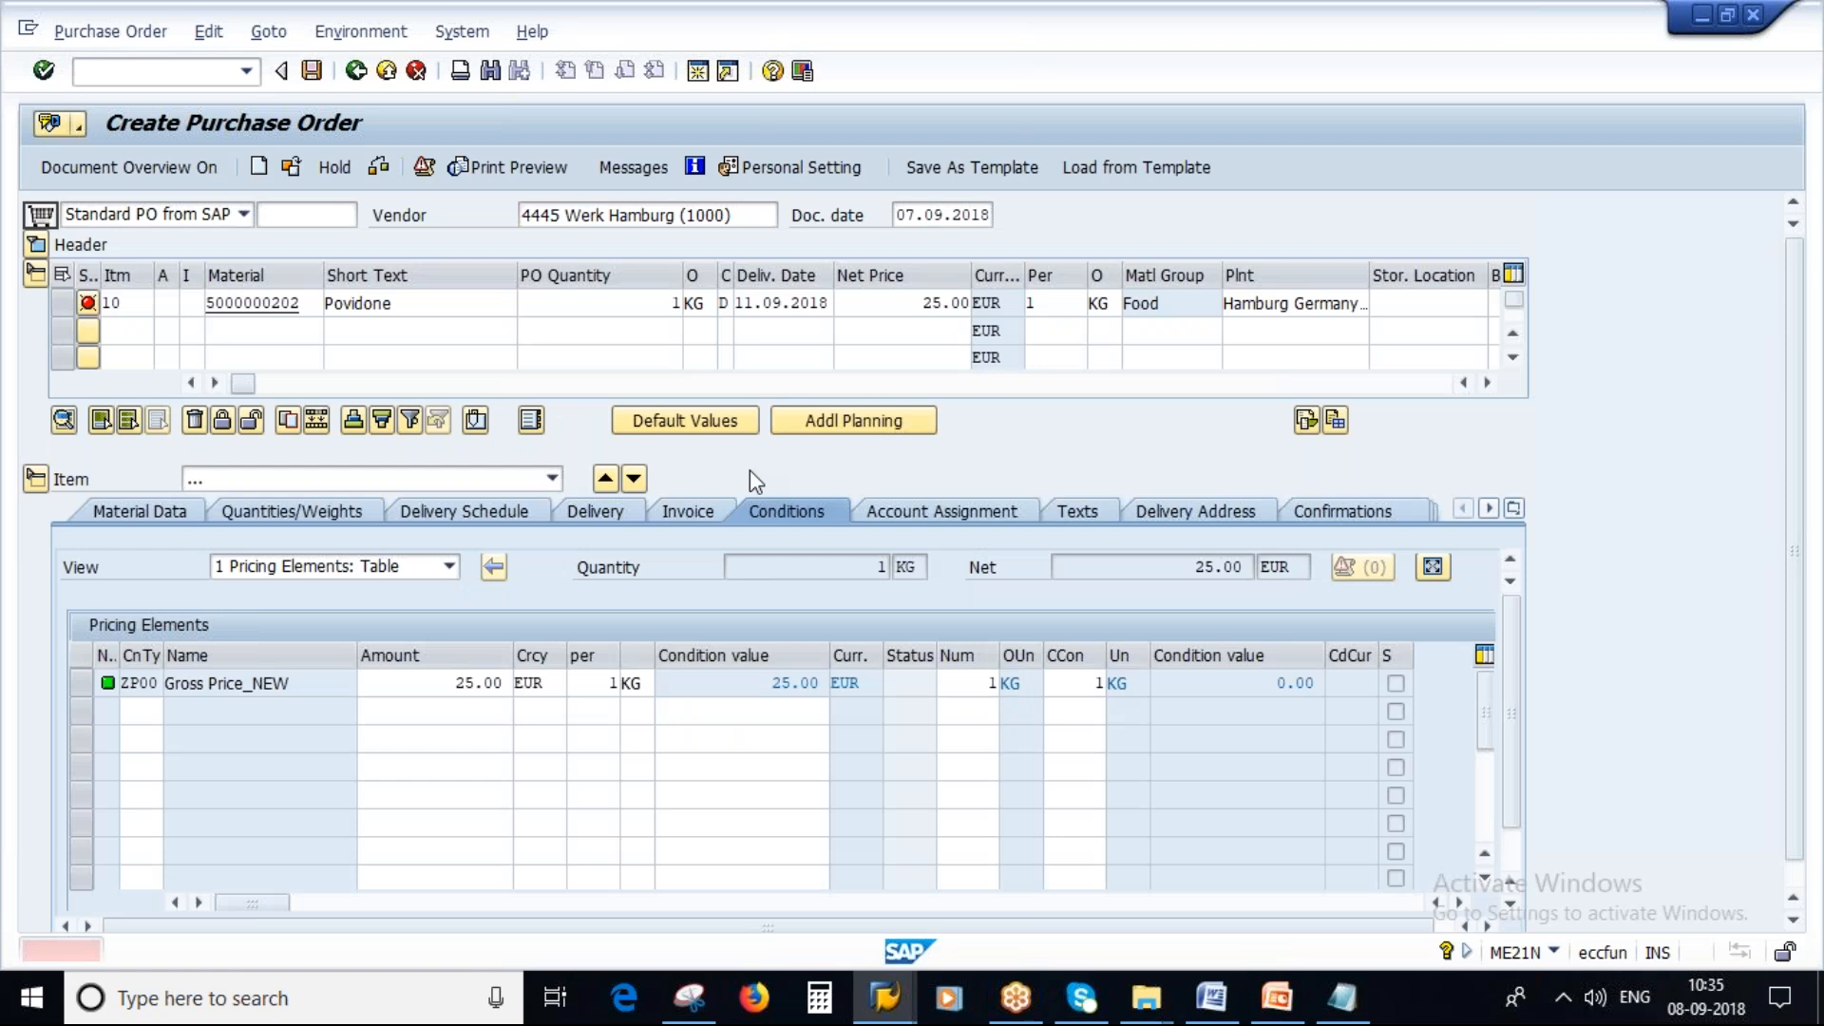
drag(447, 683, 512, 683)
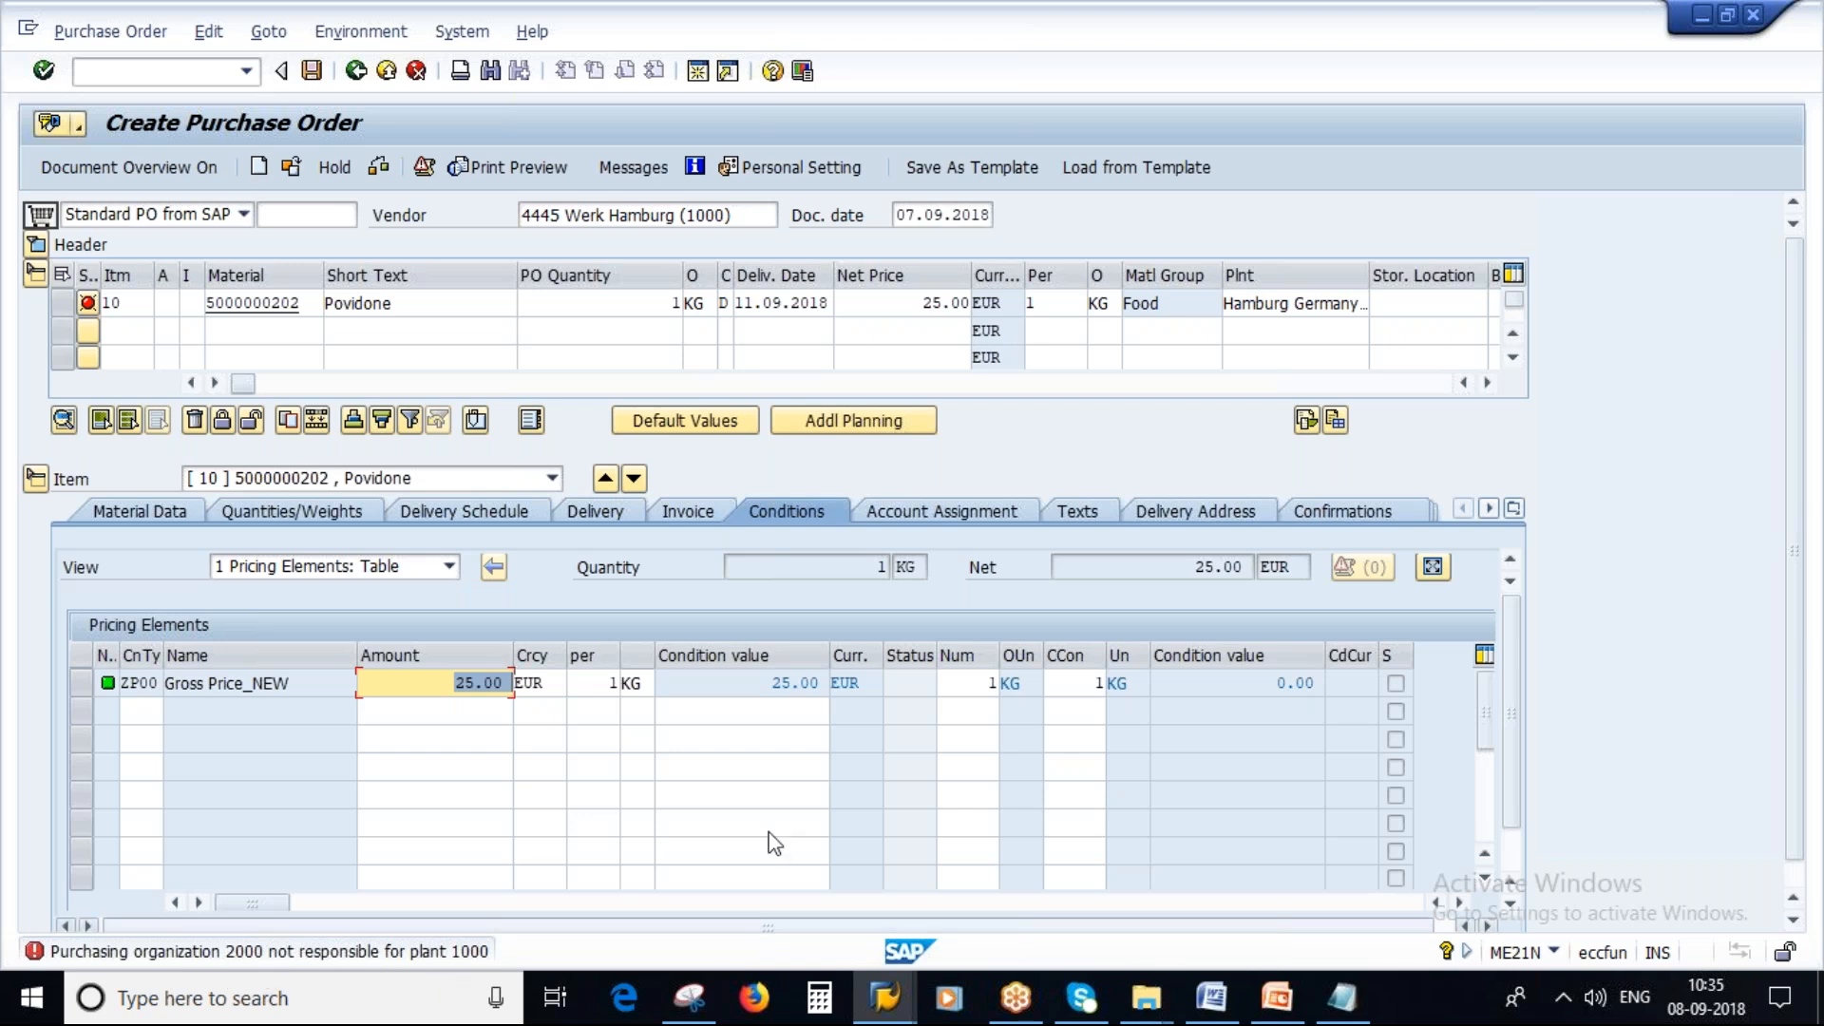
Switch to the customizing session and leave the calculation schema determination view back to the IMG.
click(889, 1006)
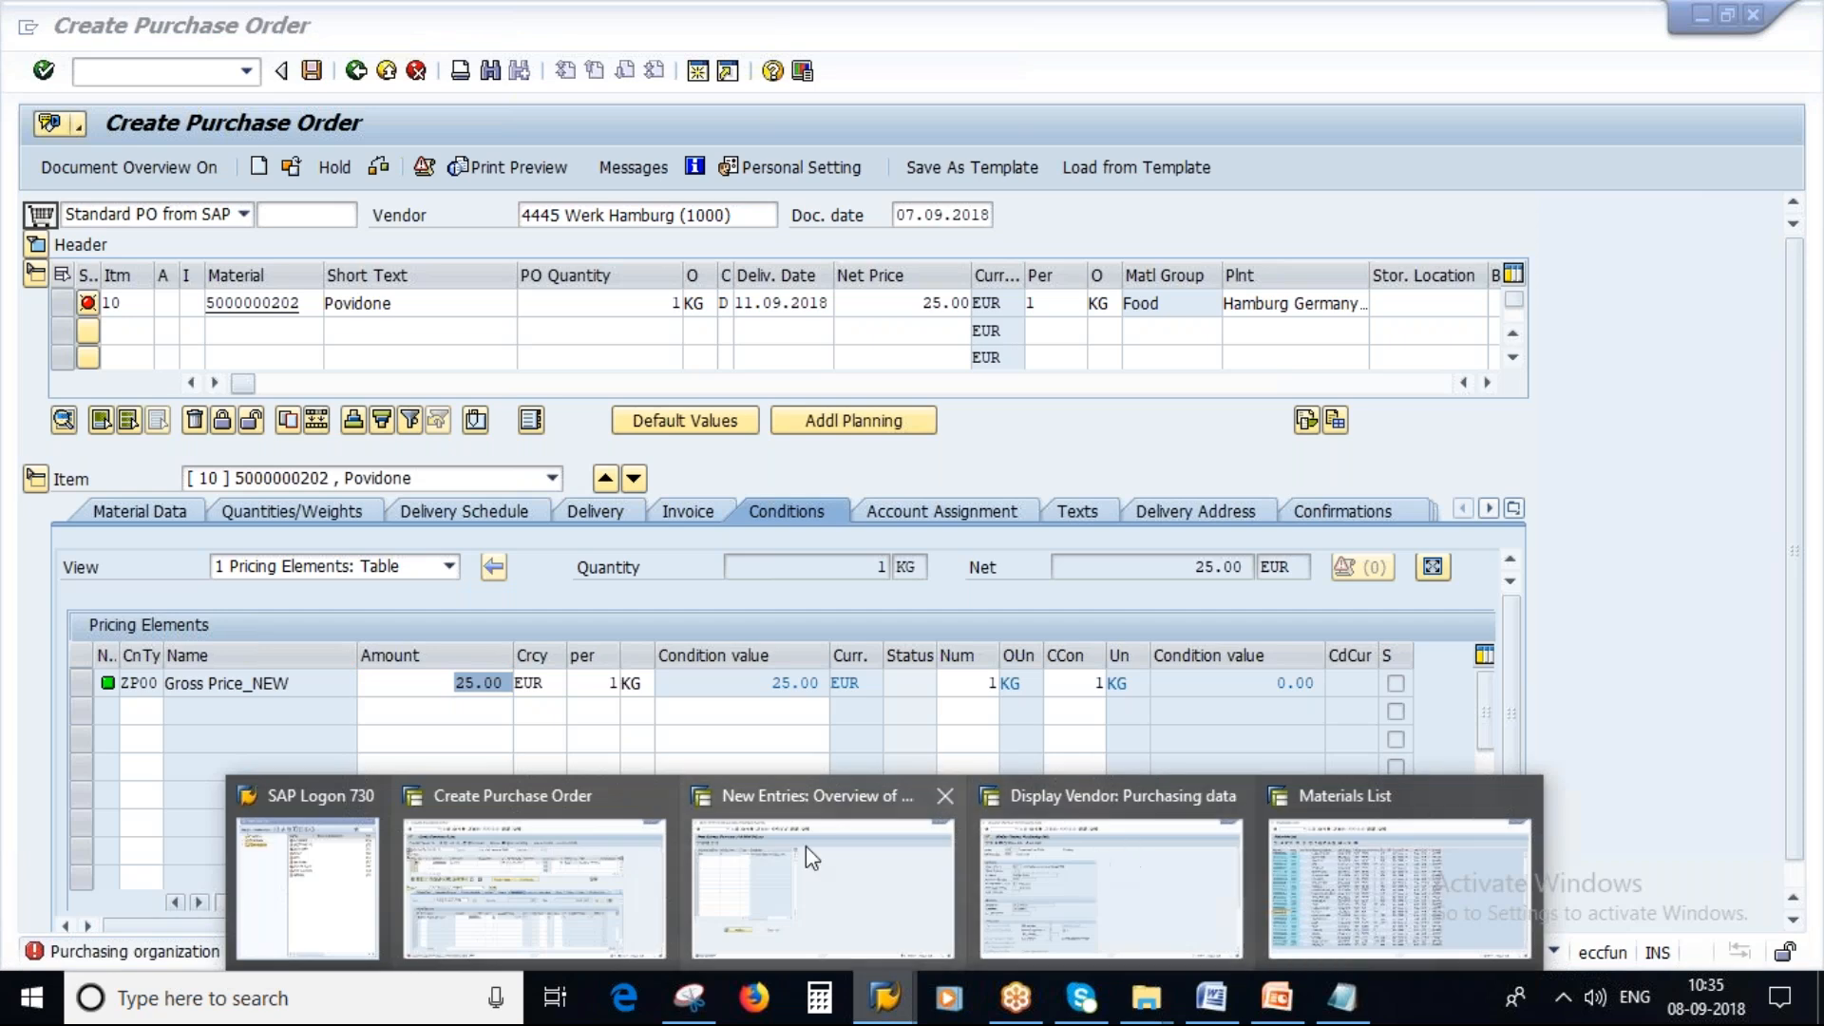
click(781, 822)
click(355, 71)
click(355, 71)
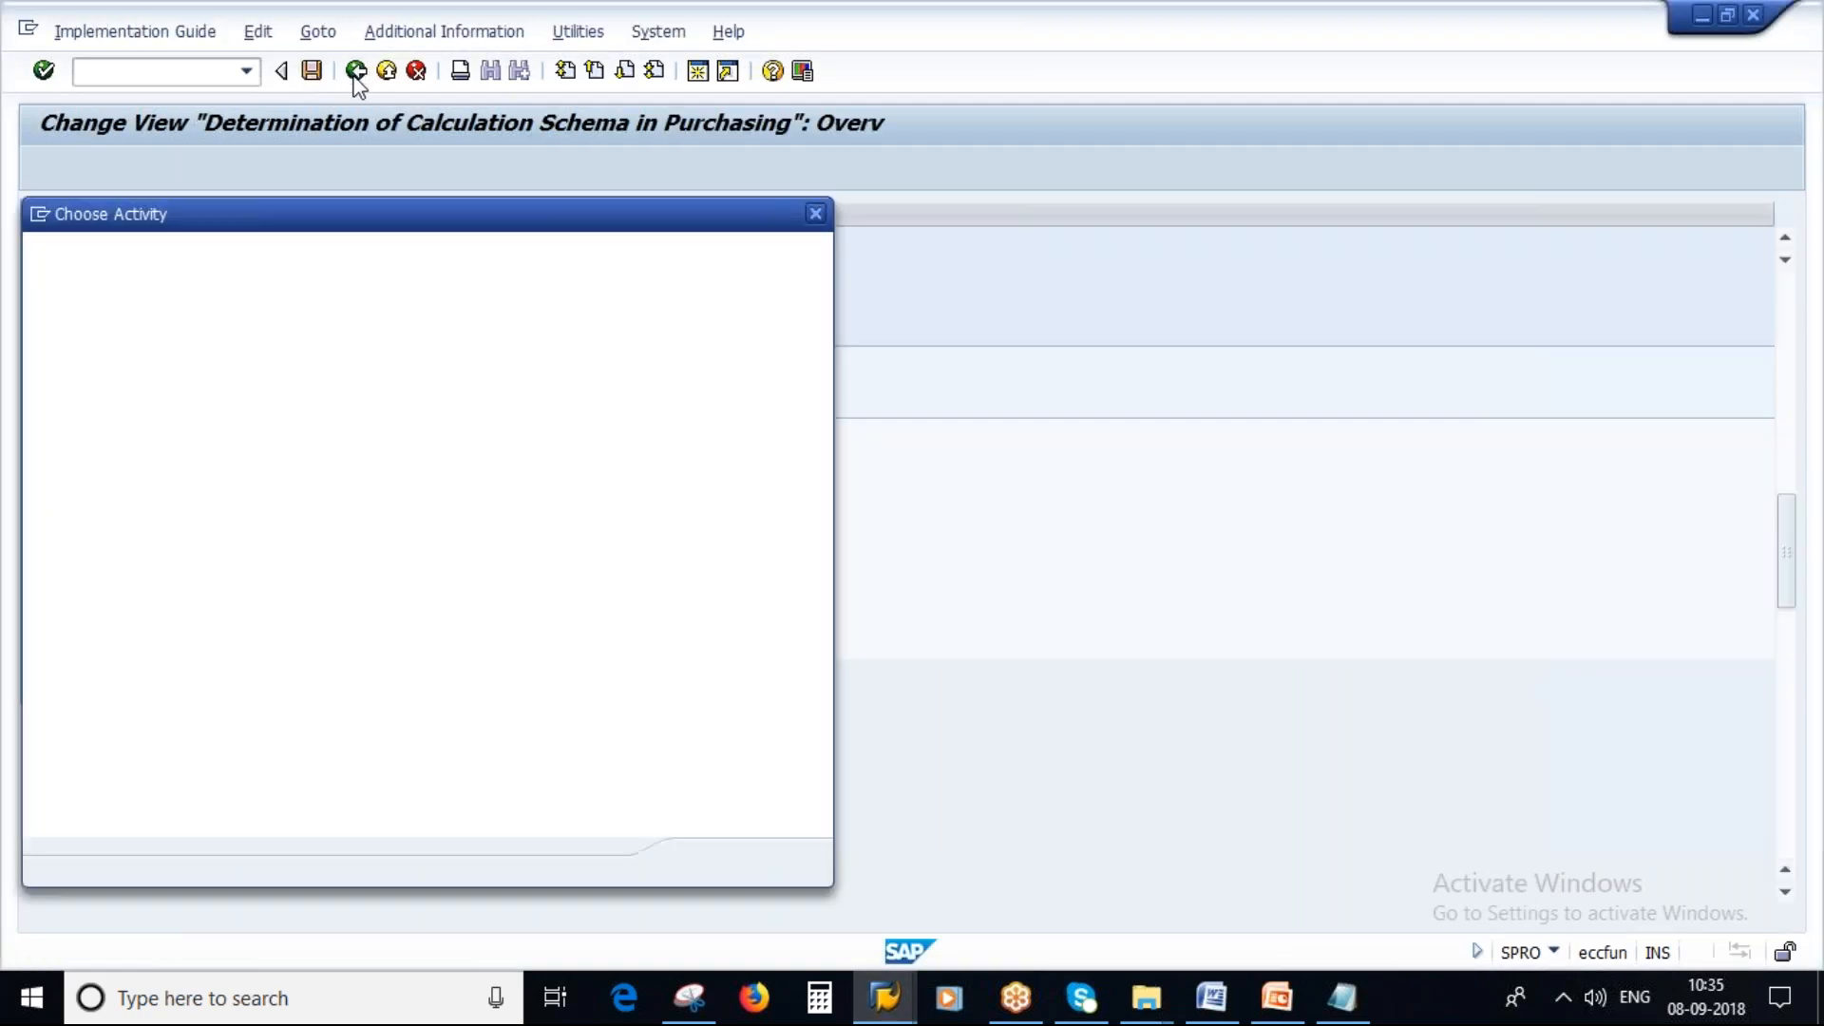
click(810, 863)
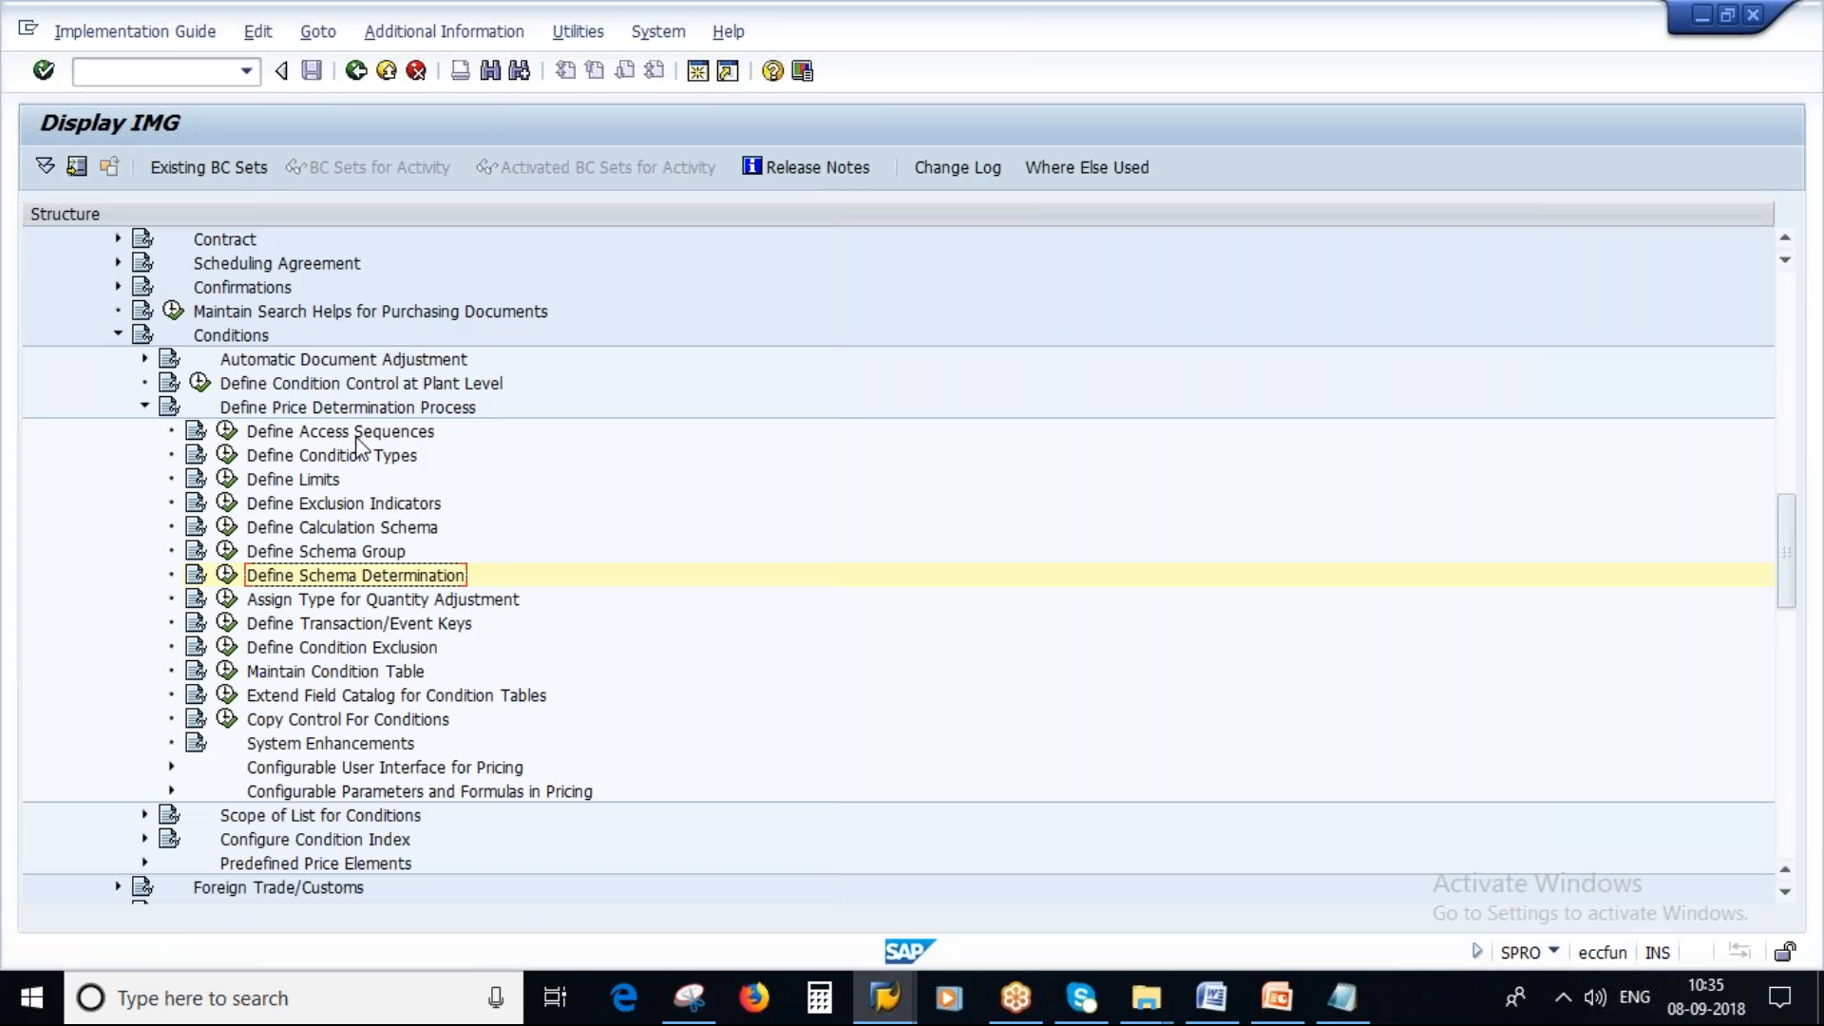
Open the purchasing organization to plant assignment under Enterprise Structure assignment for Materials Management.
scroll(1798, 544, up, 2)
drag(1794, 544, 1795, 323)
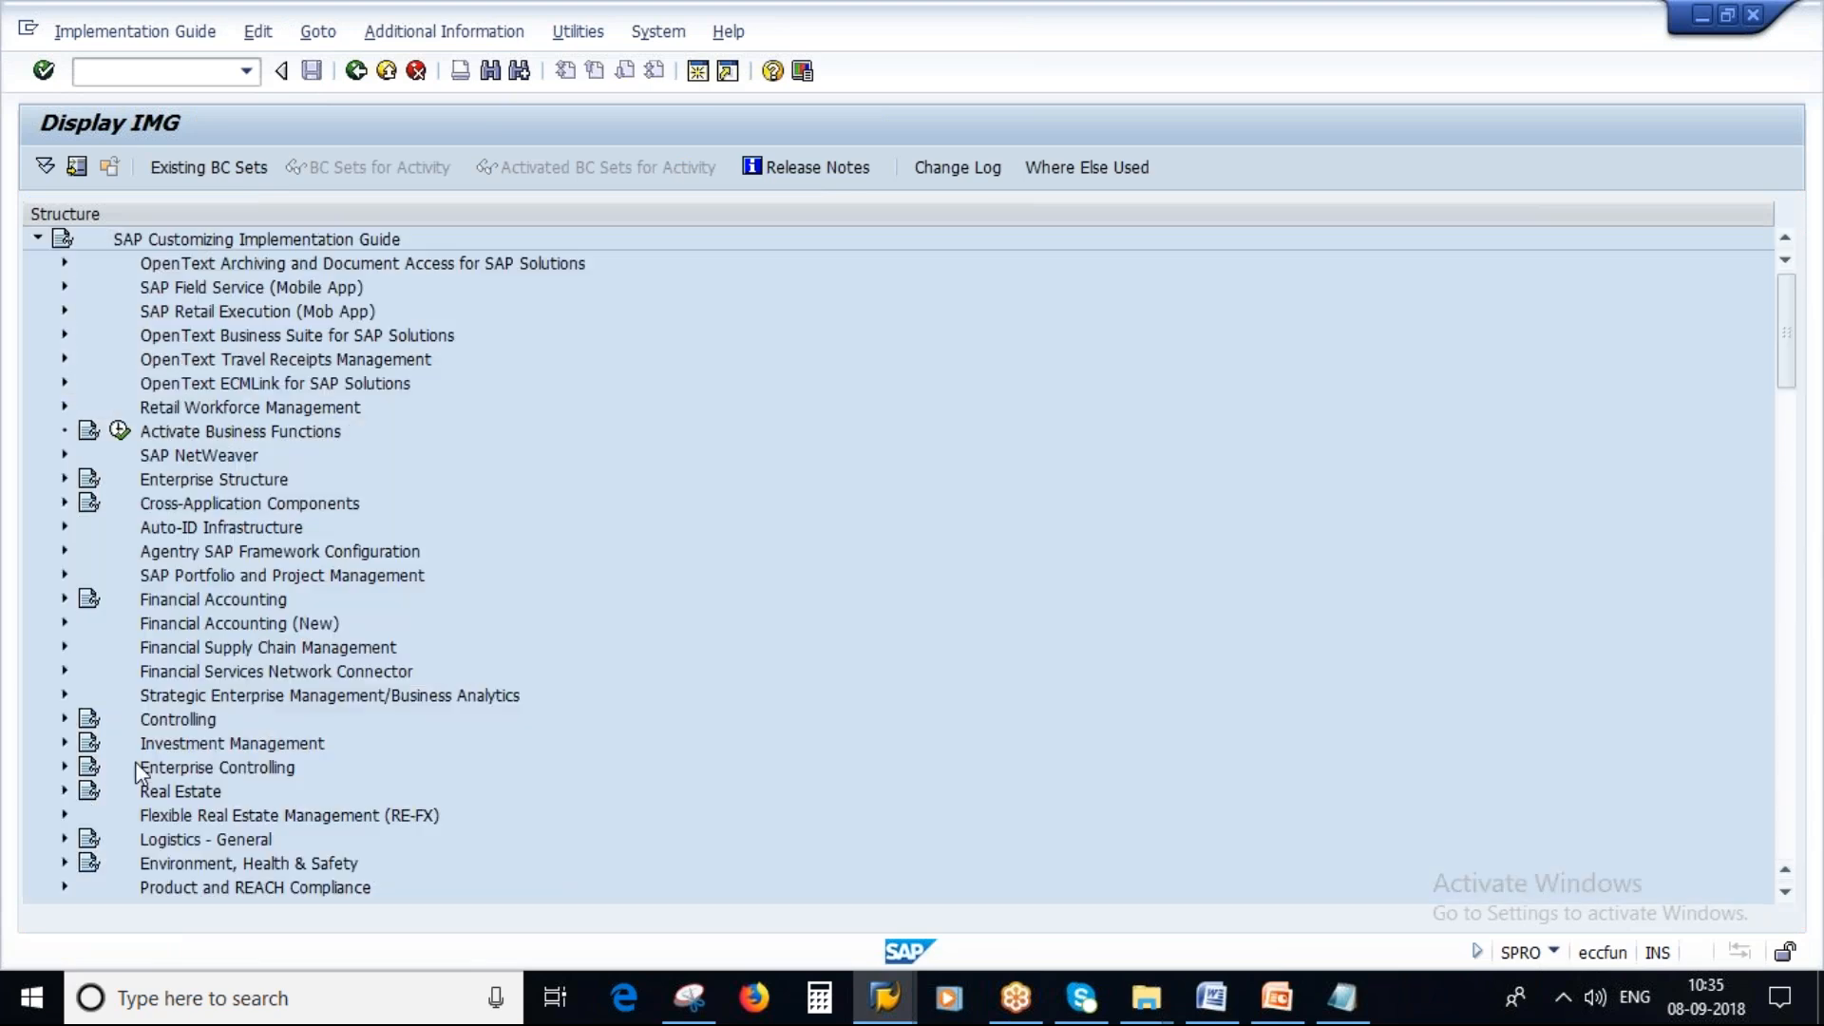
click(65, 478)
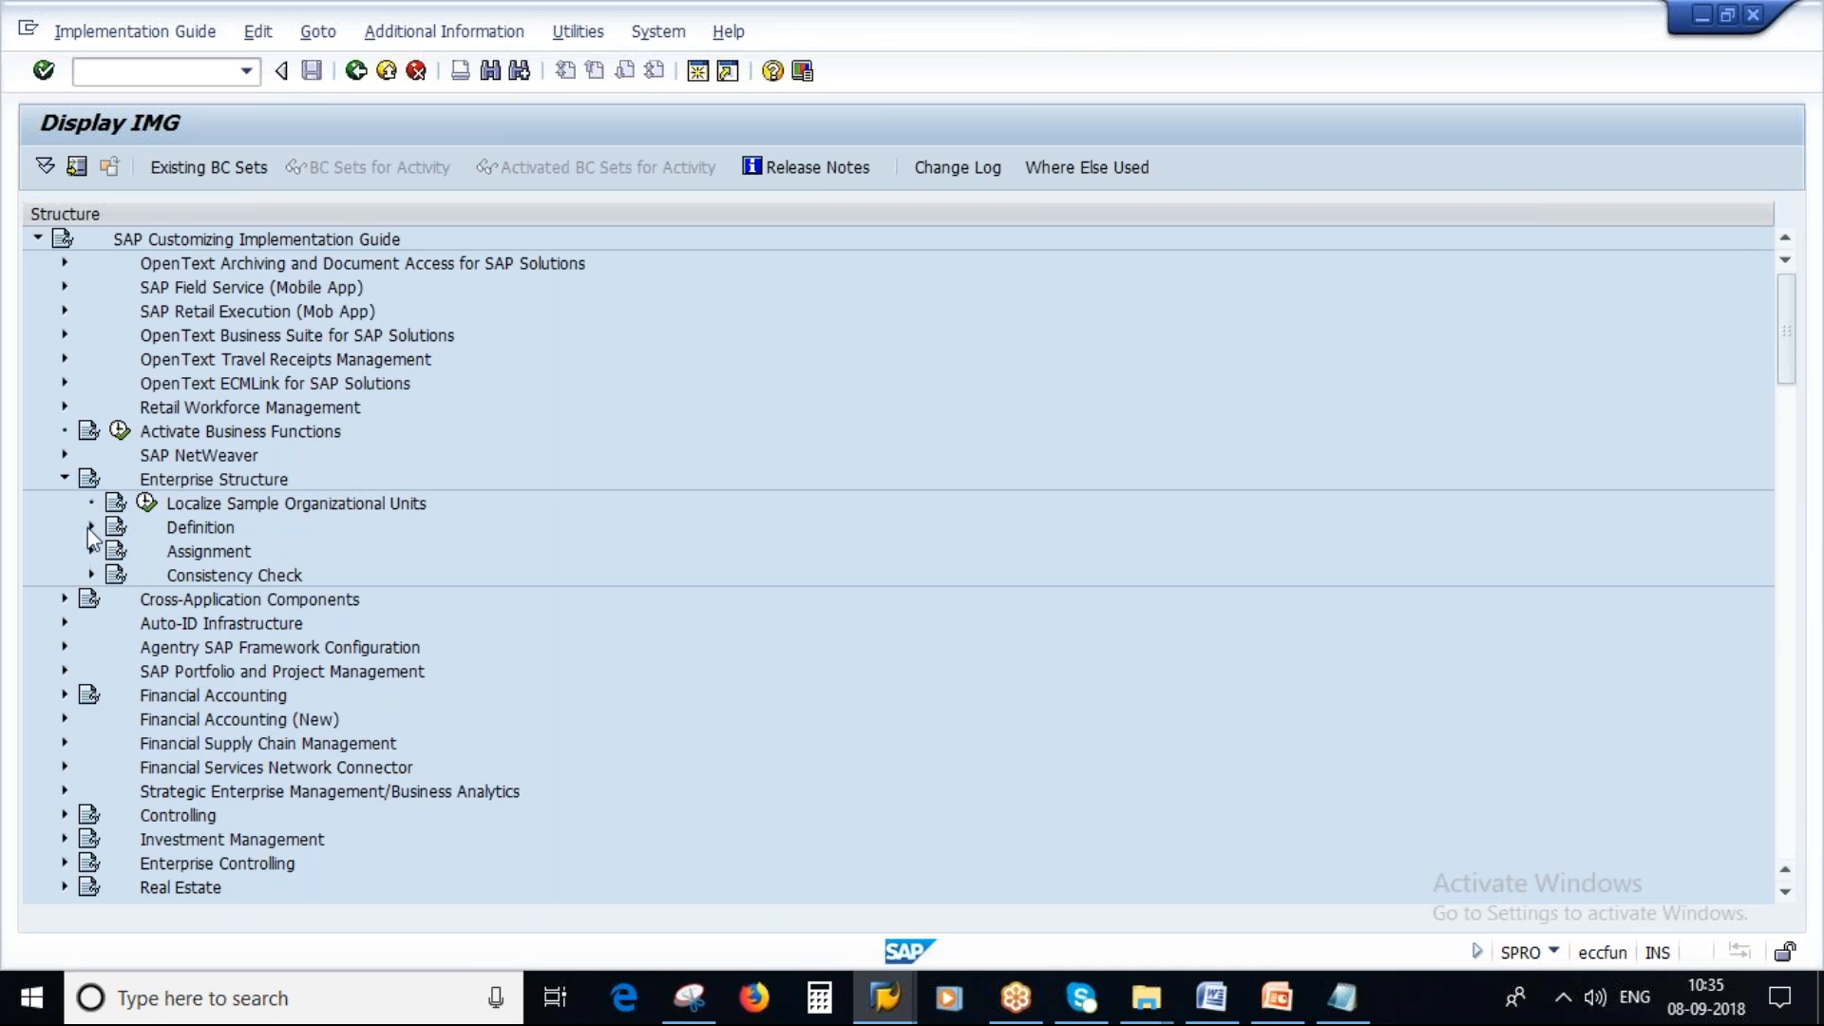
click(91, 551)
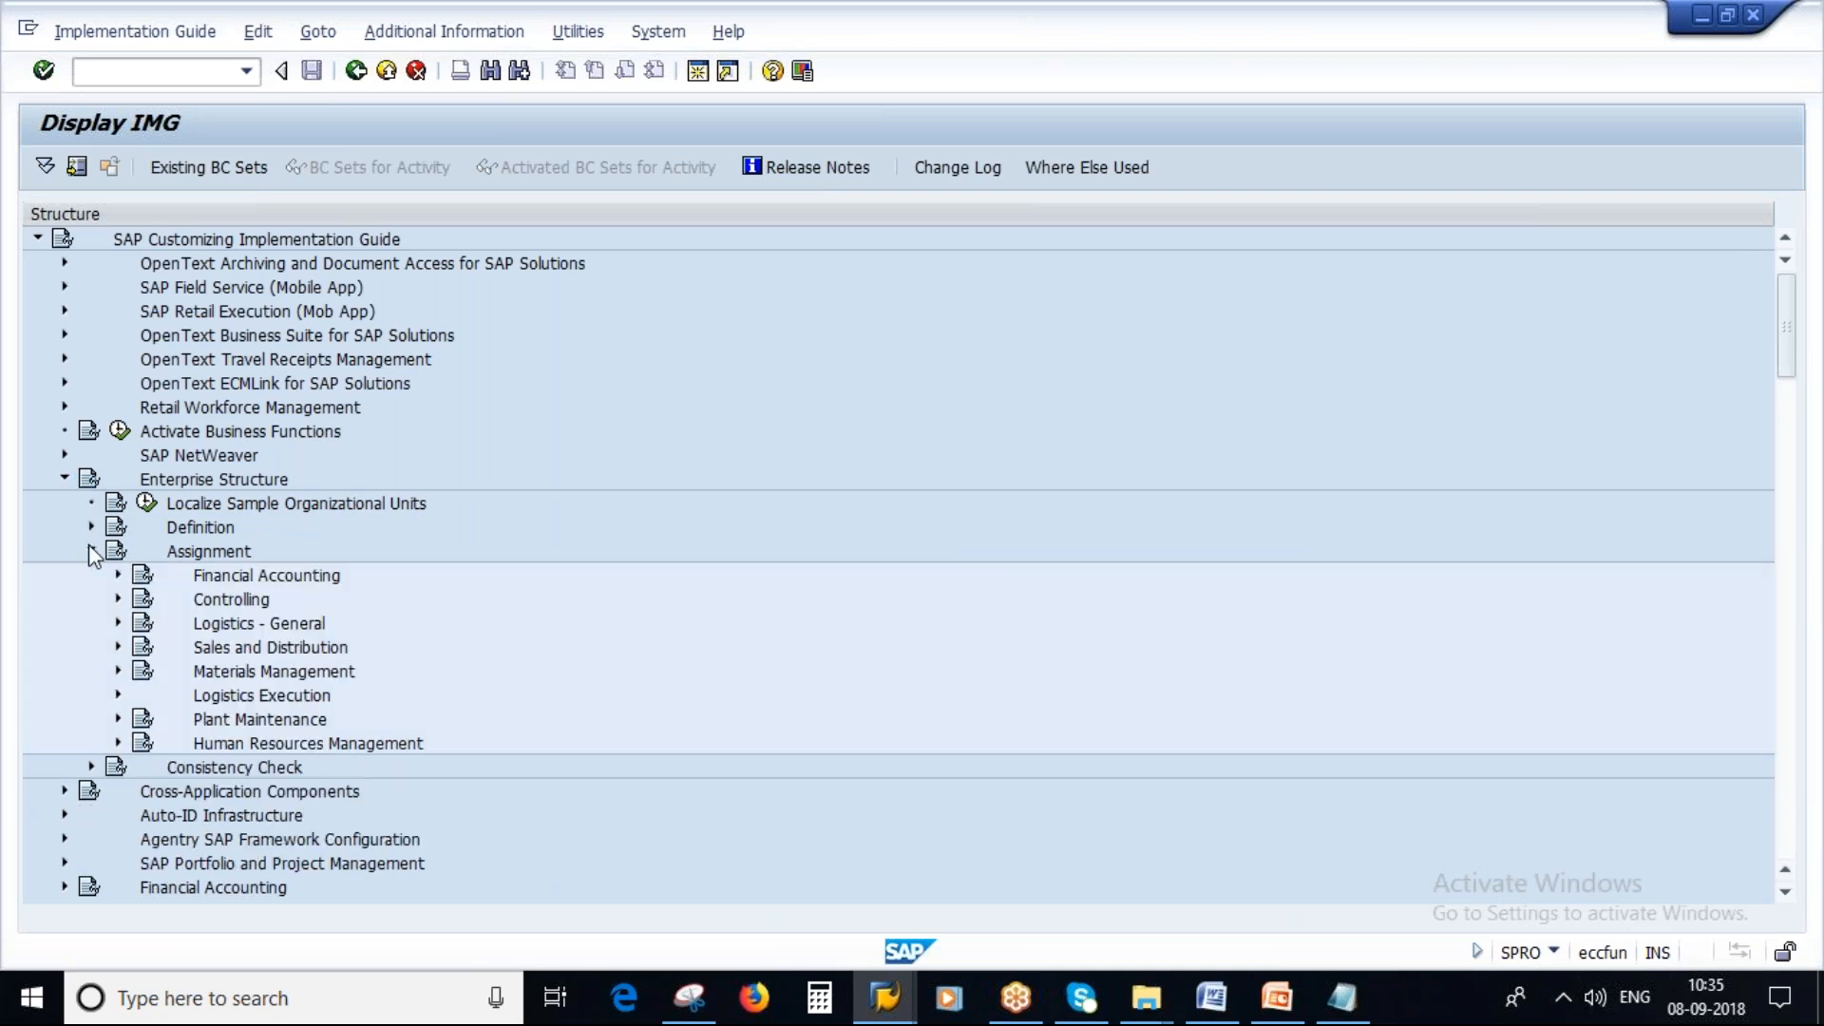
click(118, 670)
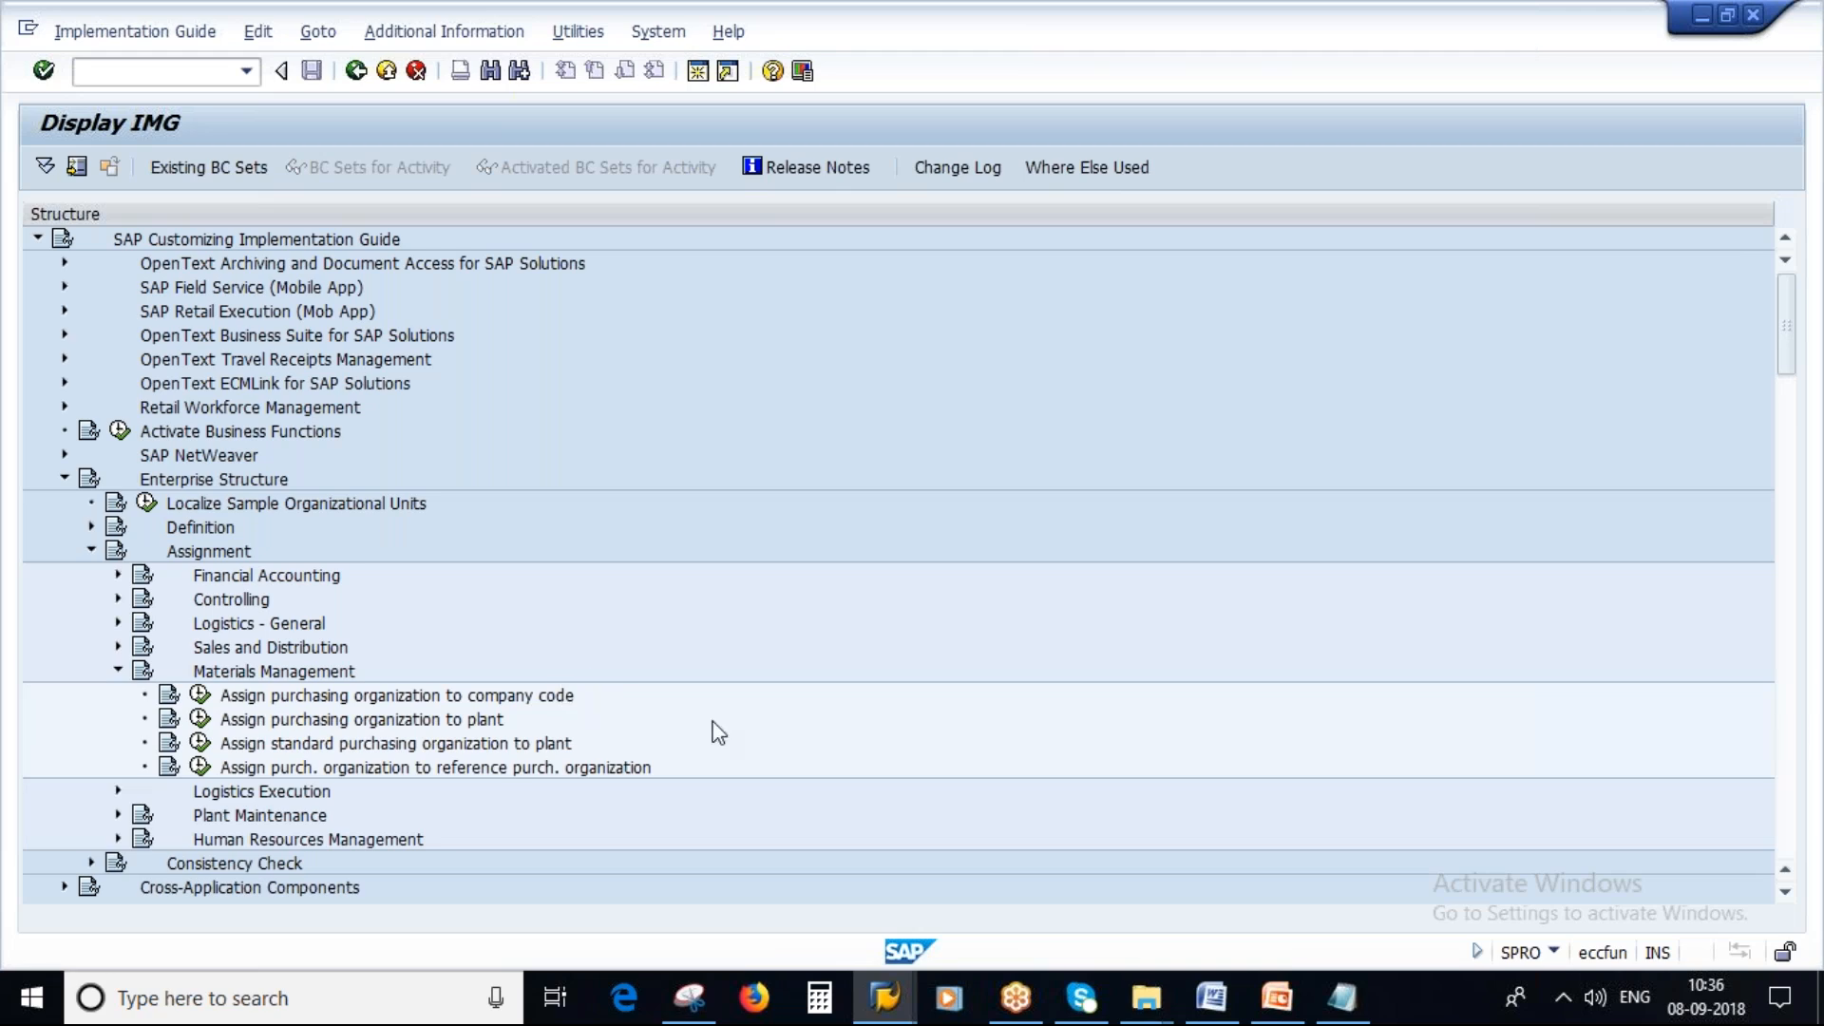
key(alt+Tab)
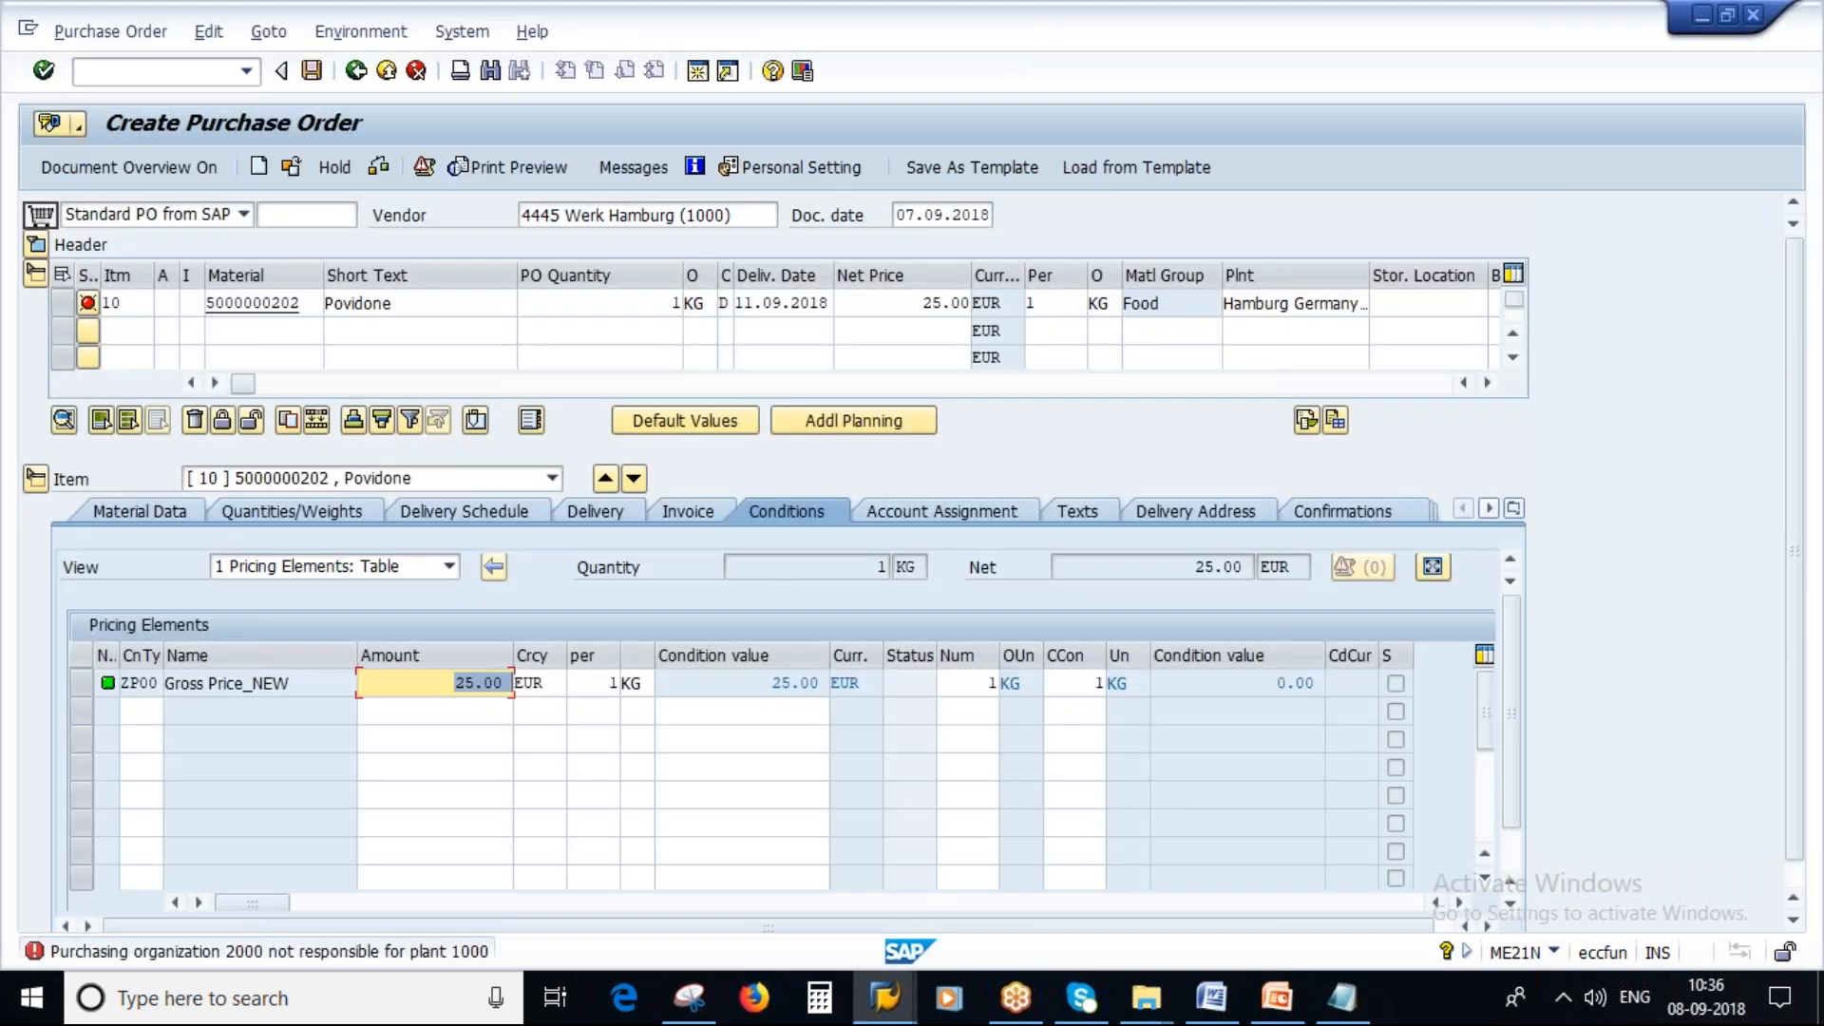
key(alt+Tab)
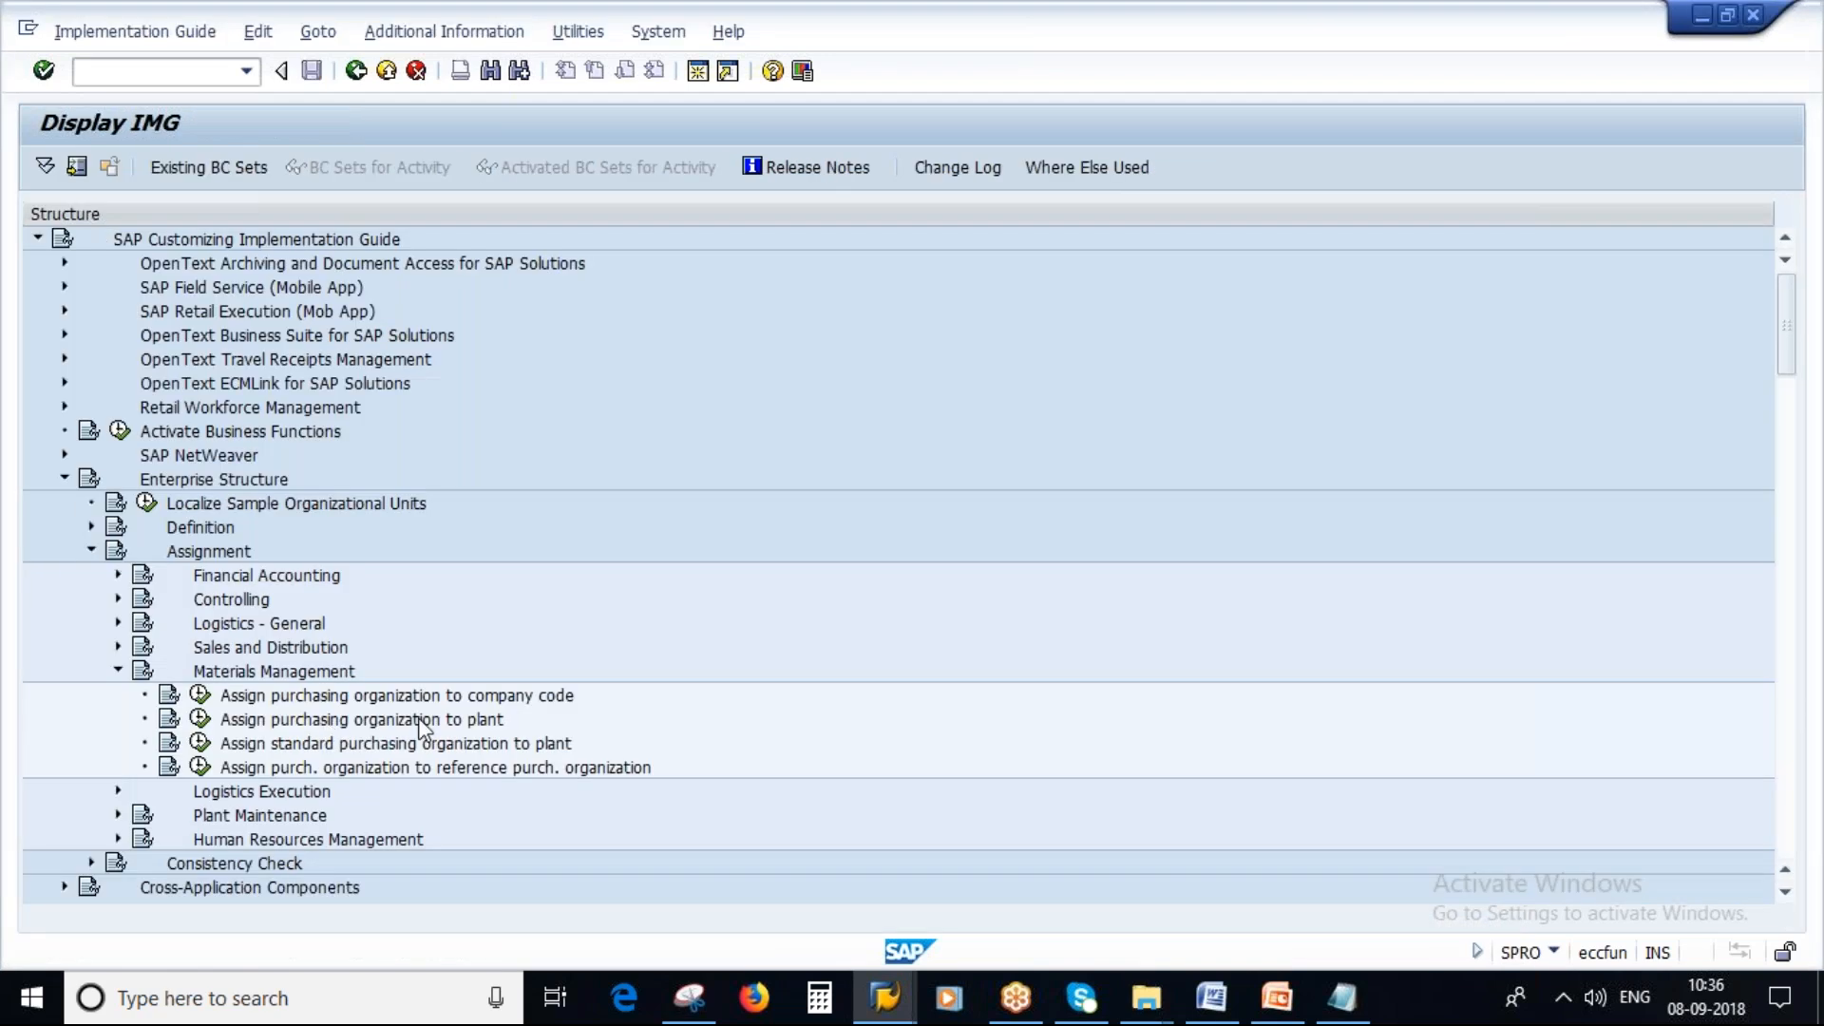
click(201, 719)
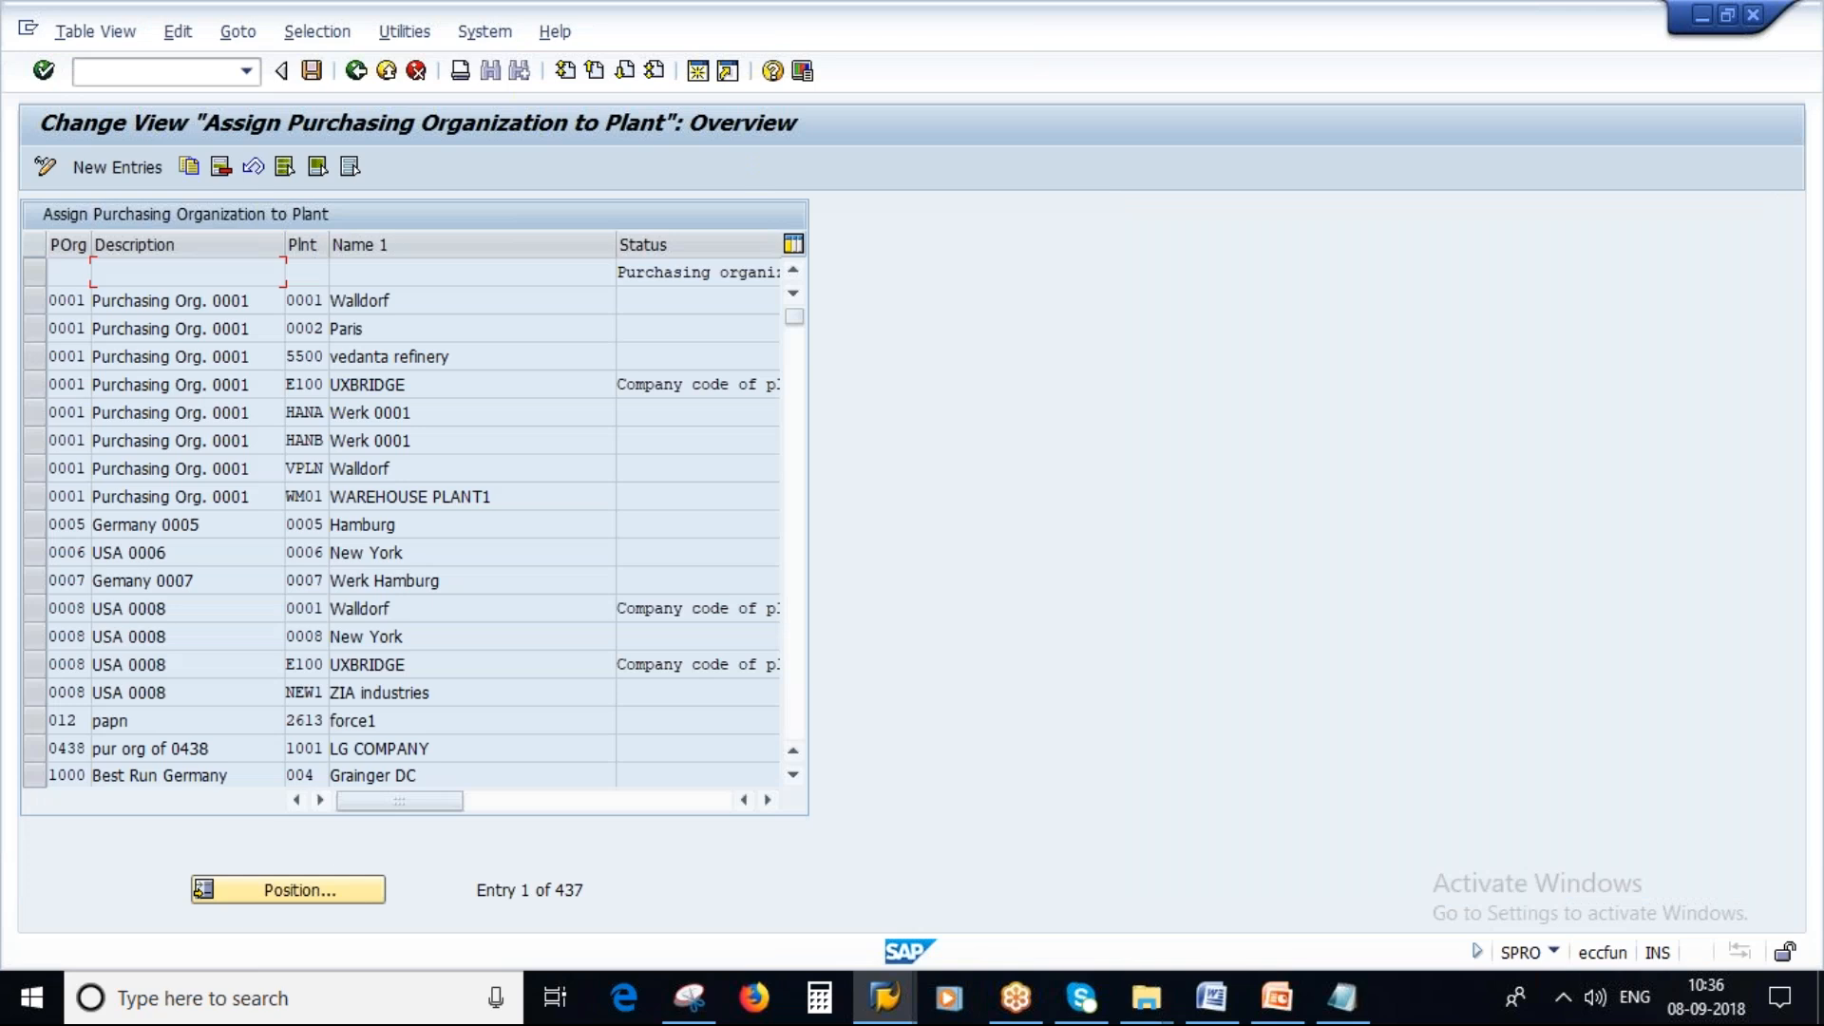
Add a new entry assigning purchasing organization 2000 to plant 1000 and save it to the customizing request.
click(137, 176)
text(2000)
key(Tab)
text(1000)
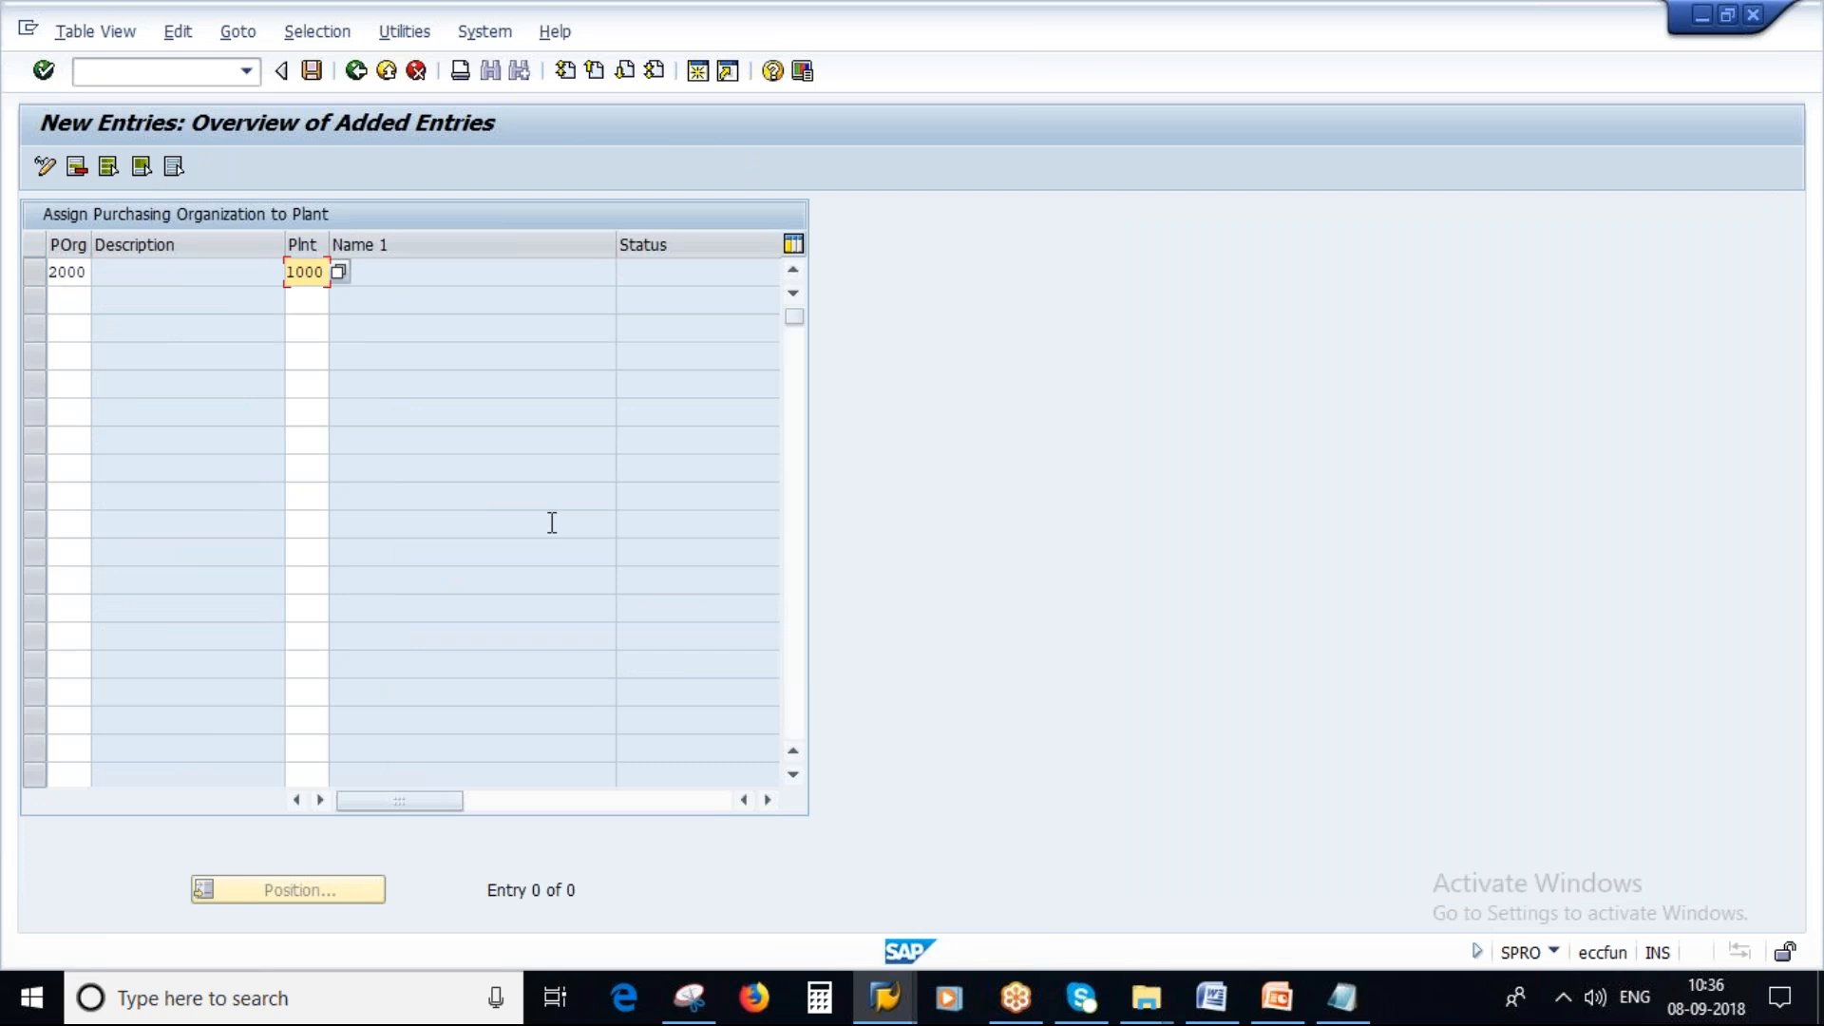
key(Return)
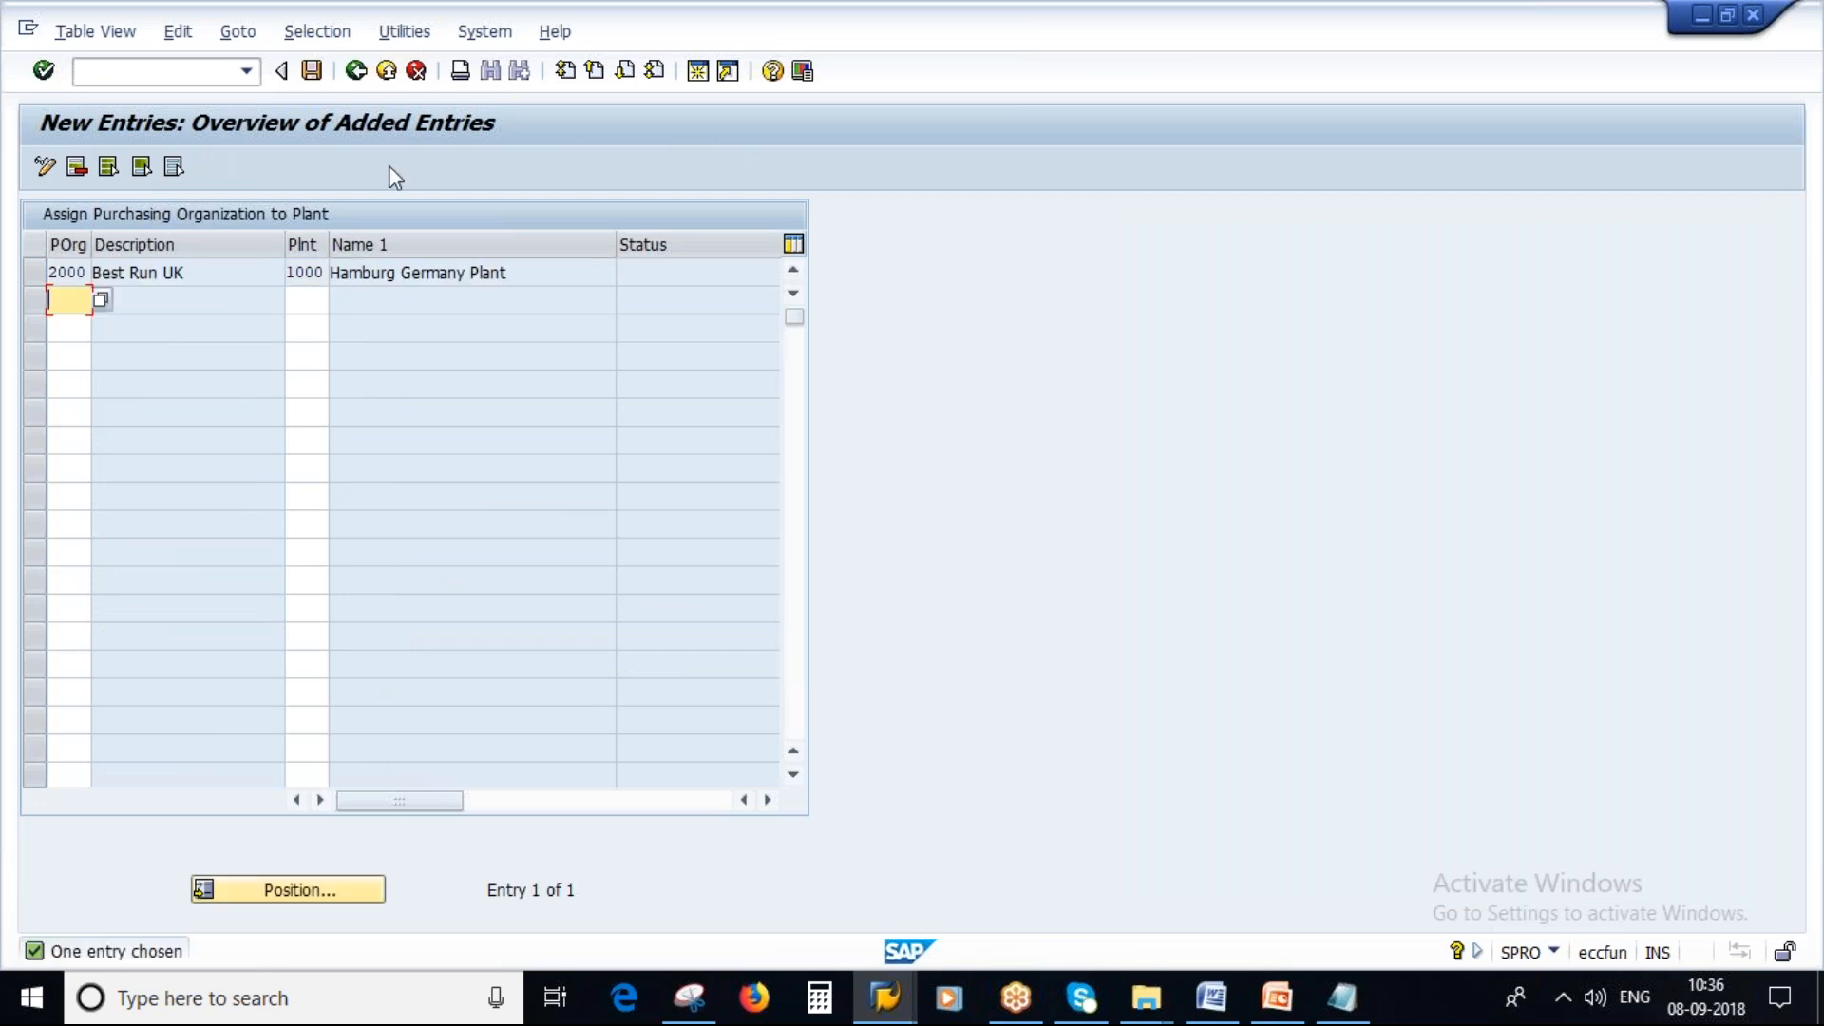
click(311, 70)
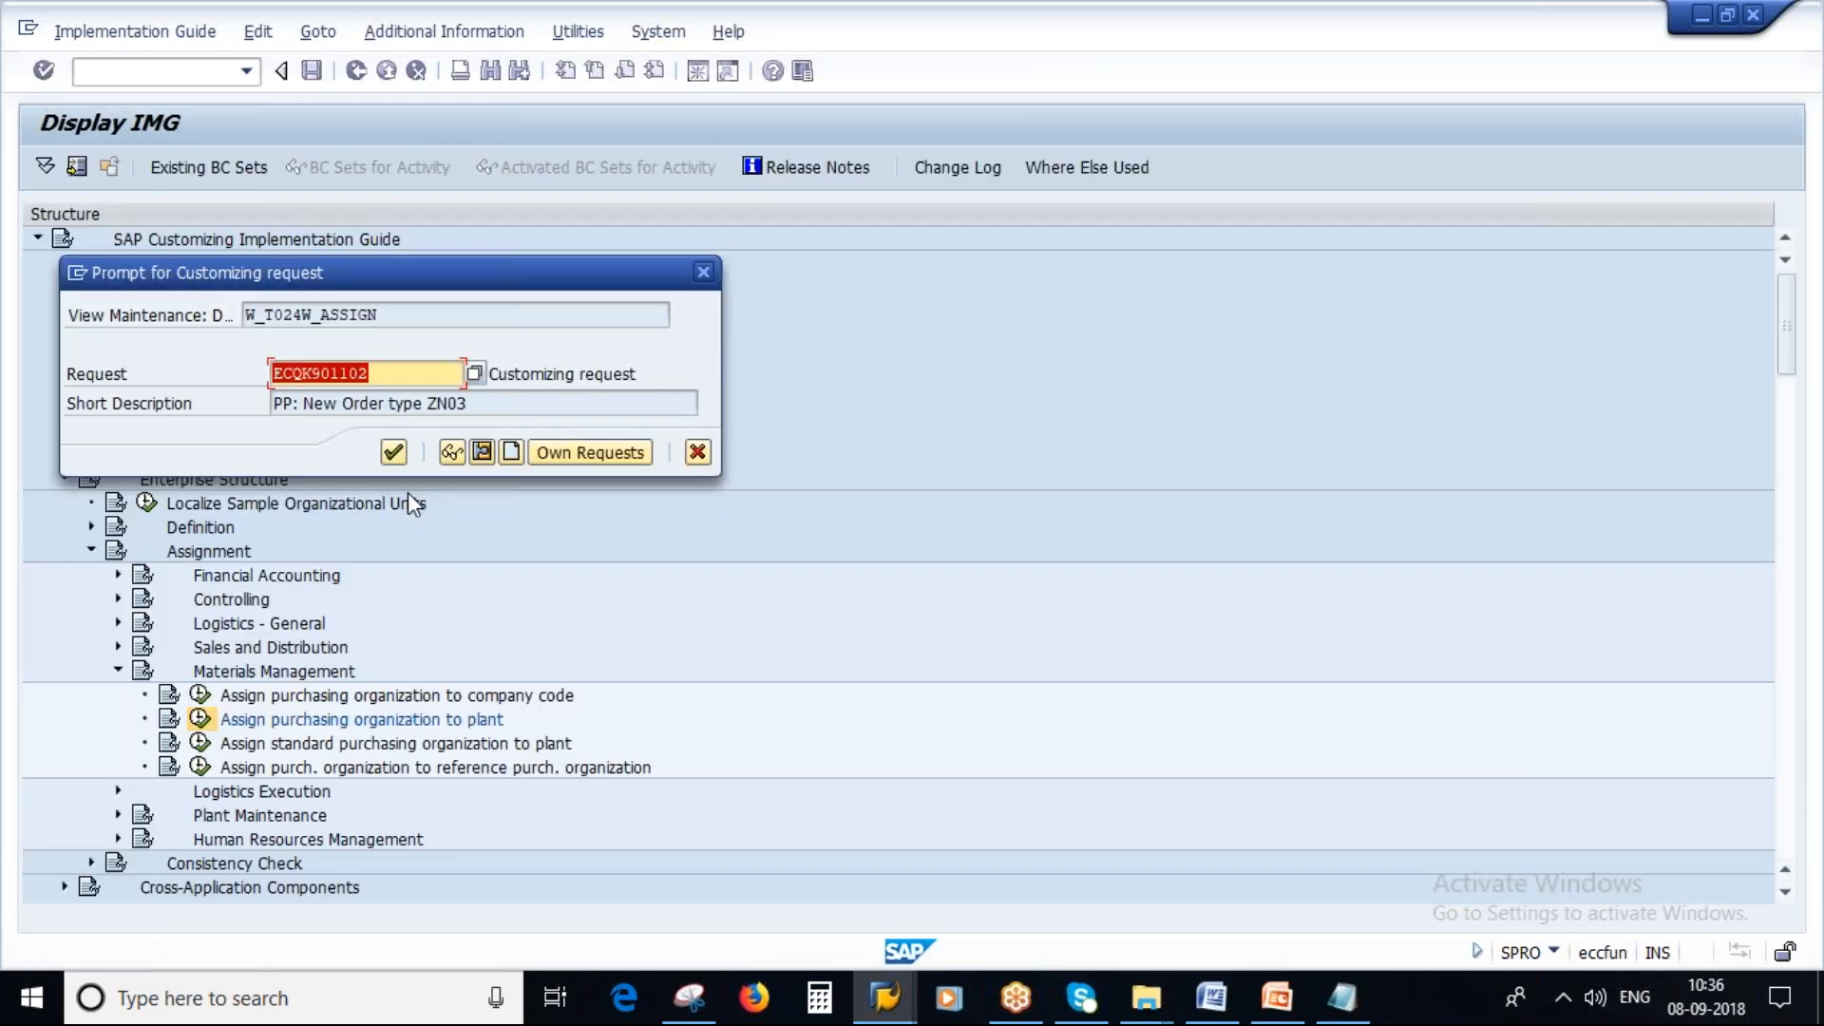
key(Return)
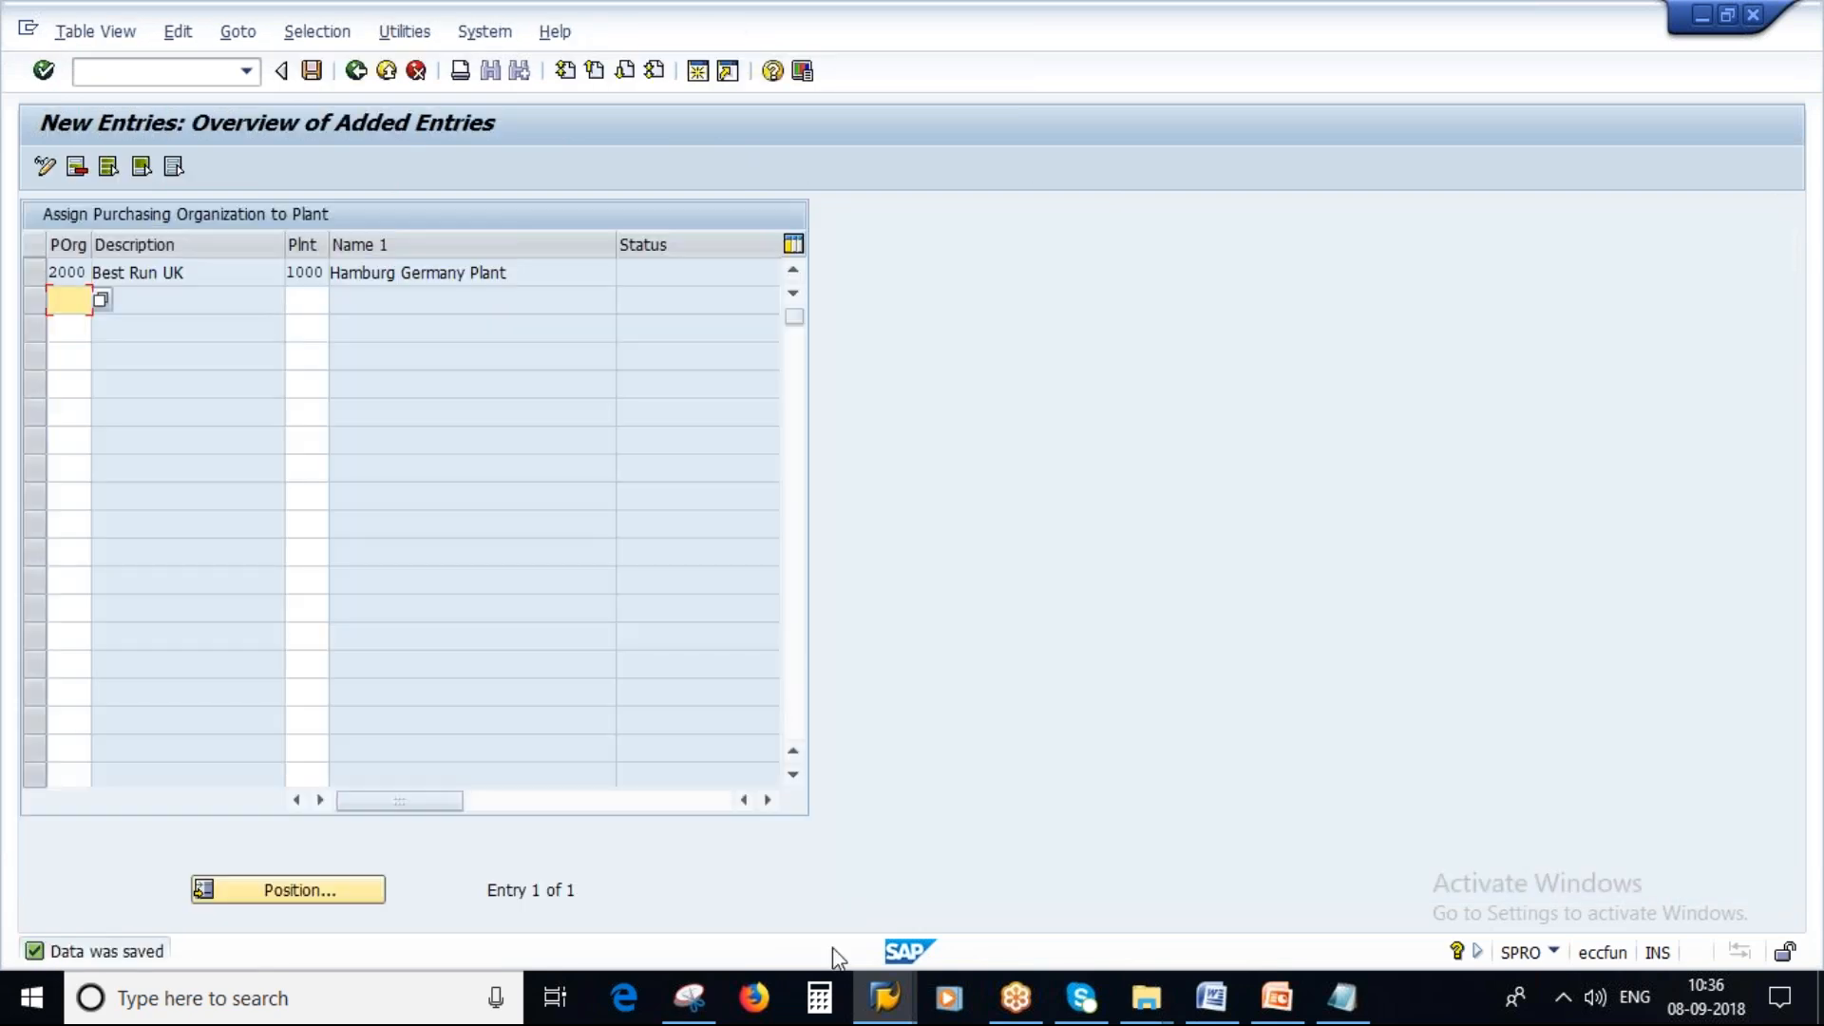
Switch to the purchase order session and restart transaction ME21N for a fresh purchase order.
click(884, 998)
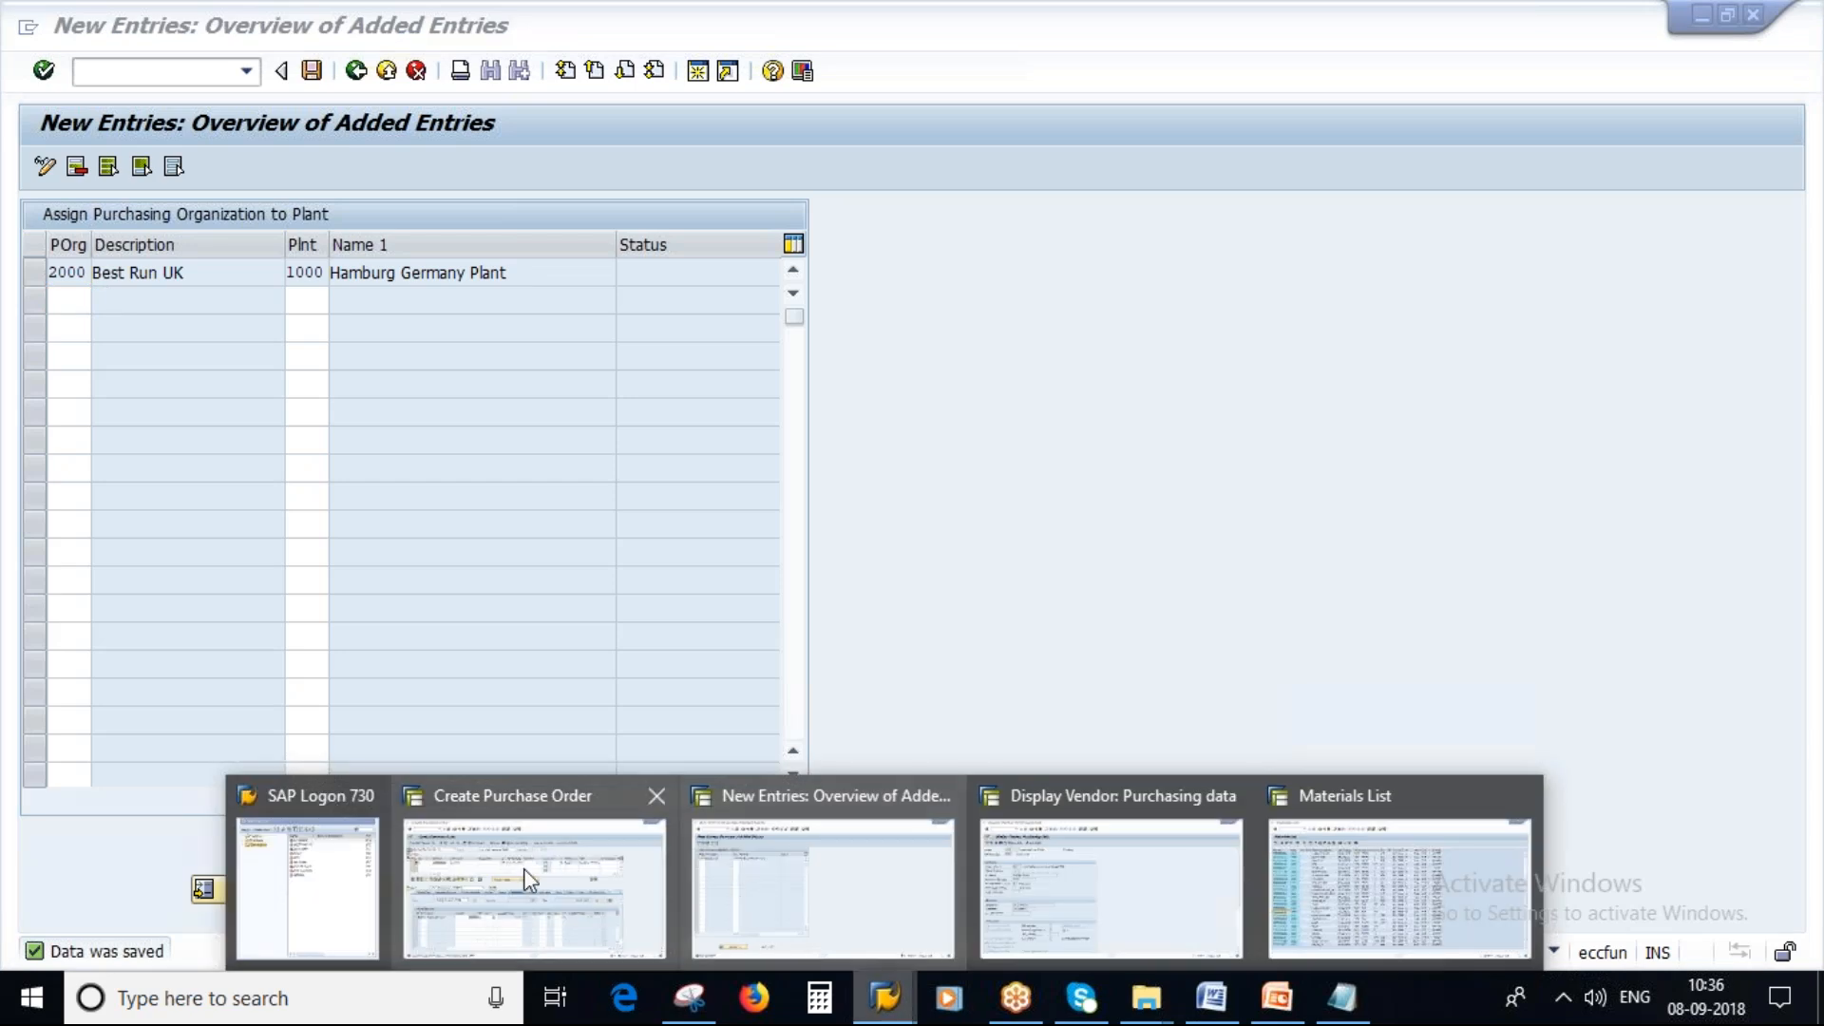
click(529, 878)
click(163, 70)
text(/n)
key(Return)
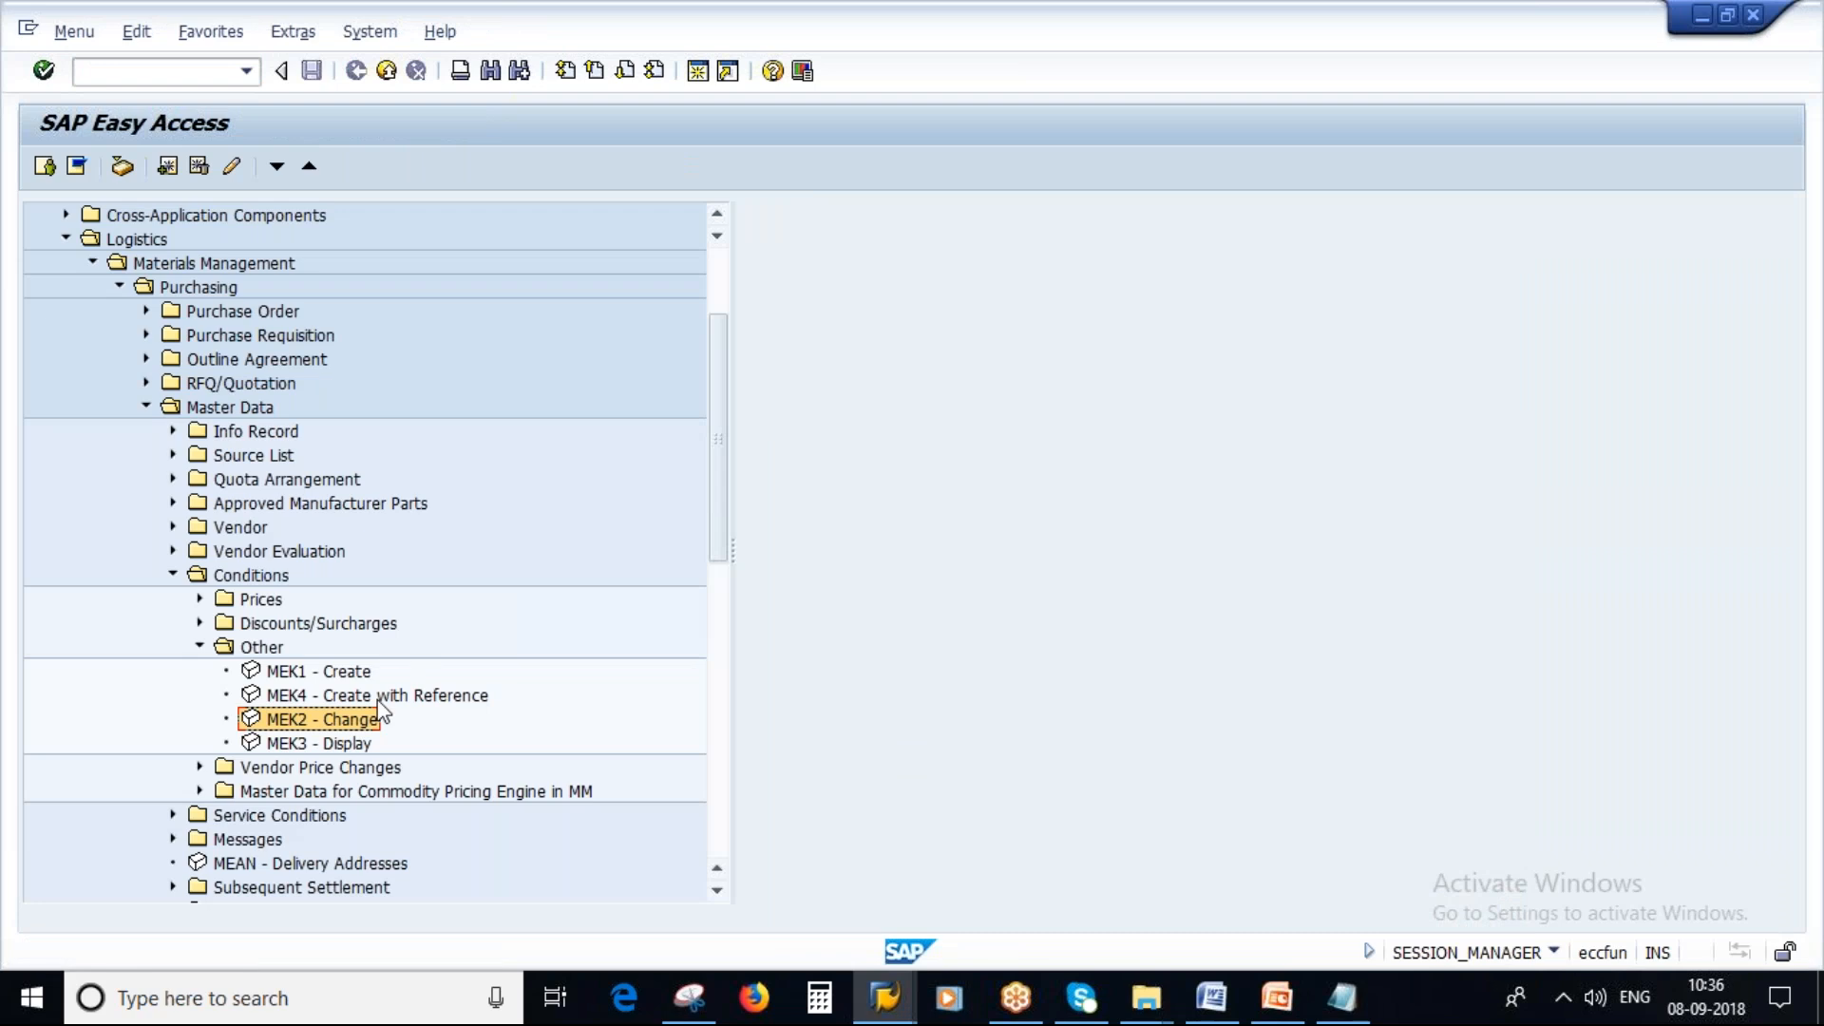
click(151, 76)
text(ME21N)
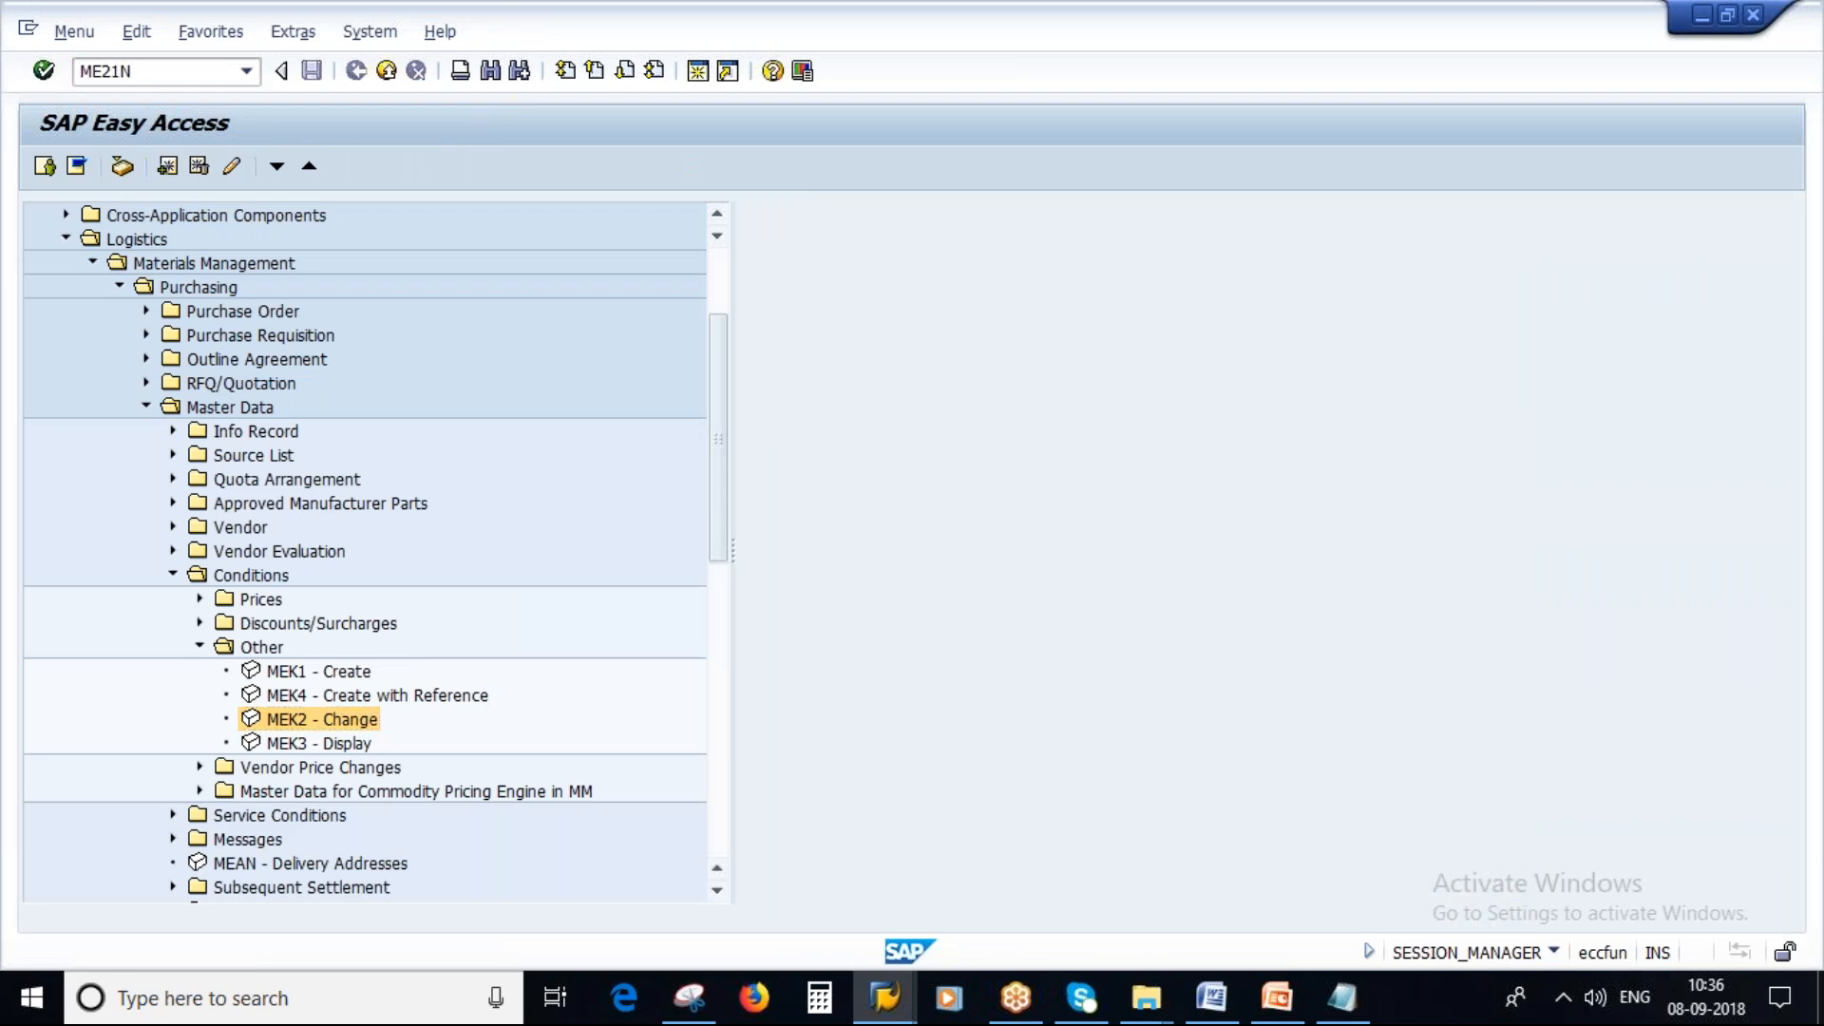
key(Return)
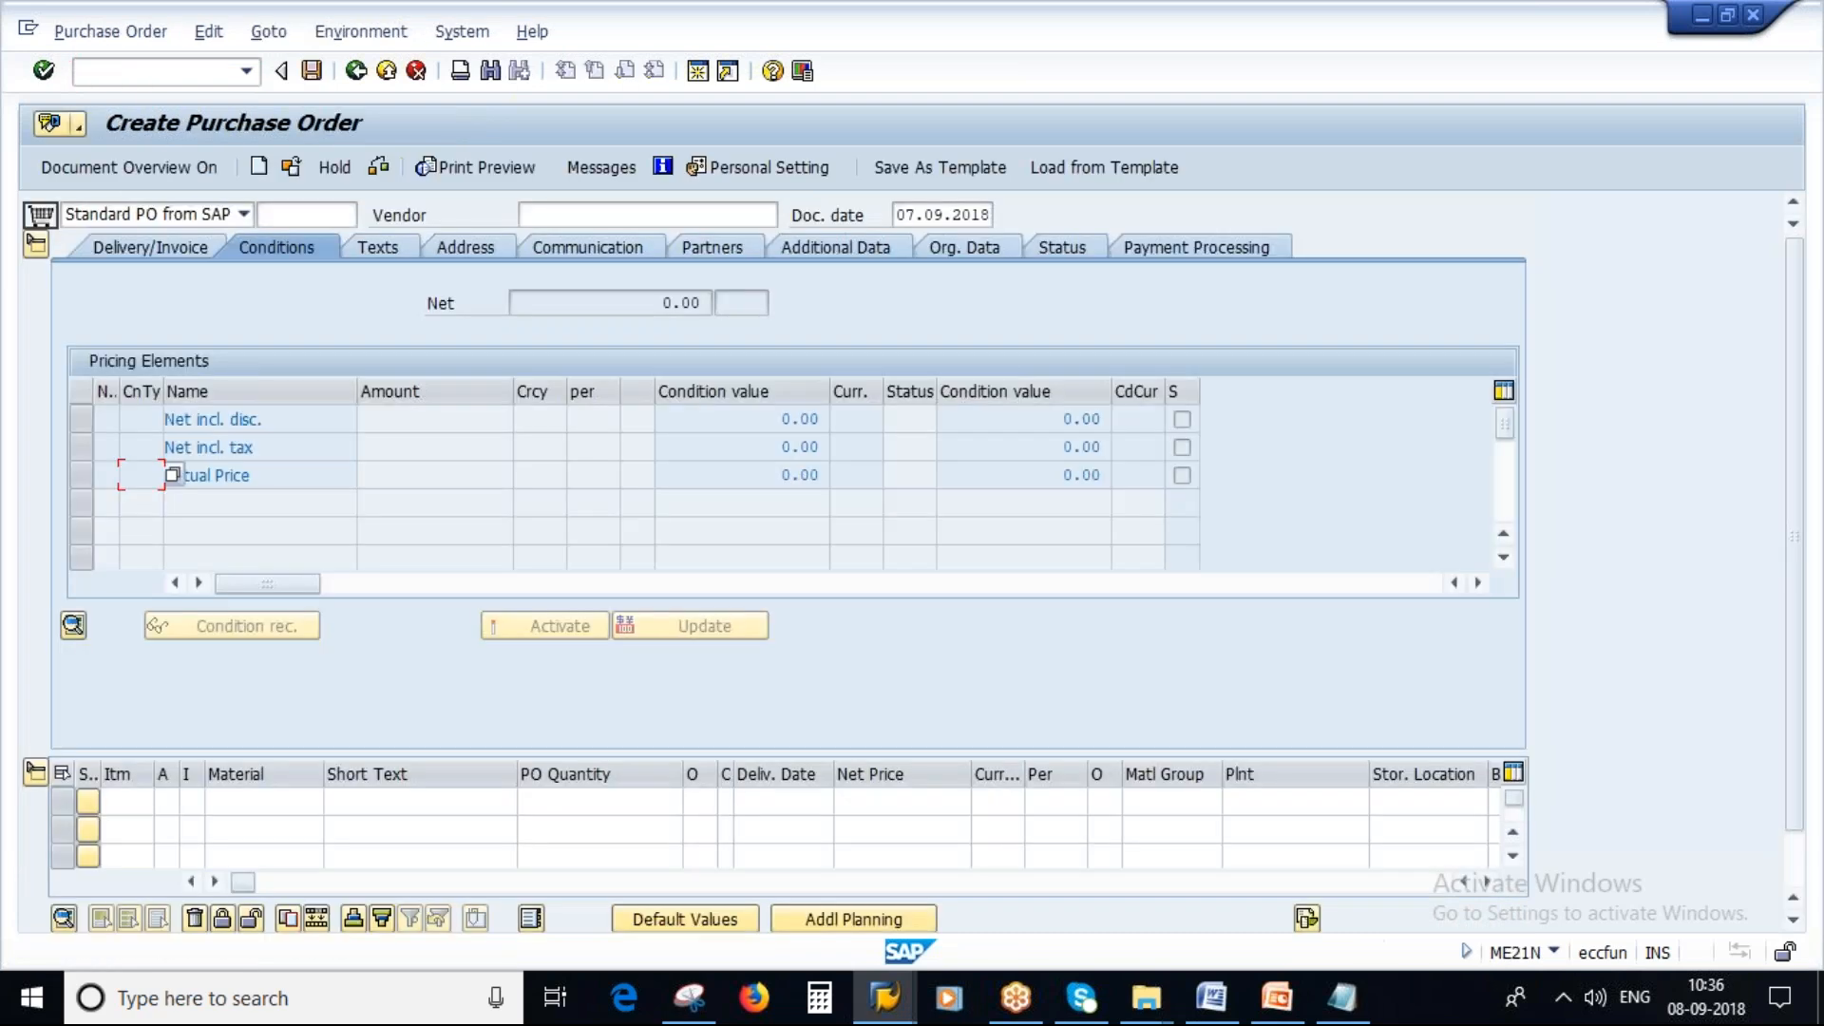
Enter vendor 4445 and set the organizational data to purchasing org 2000, purchasing group 100 and company code 2000.
click(608, 216)
click(570, 239)
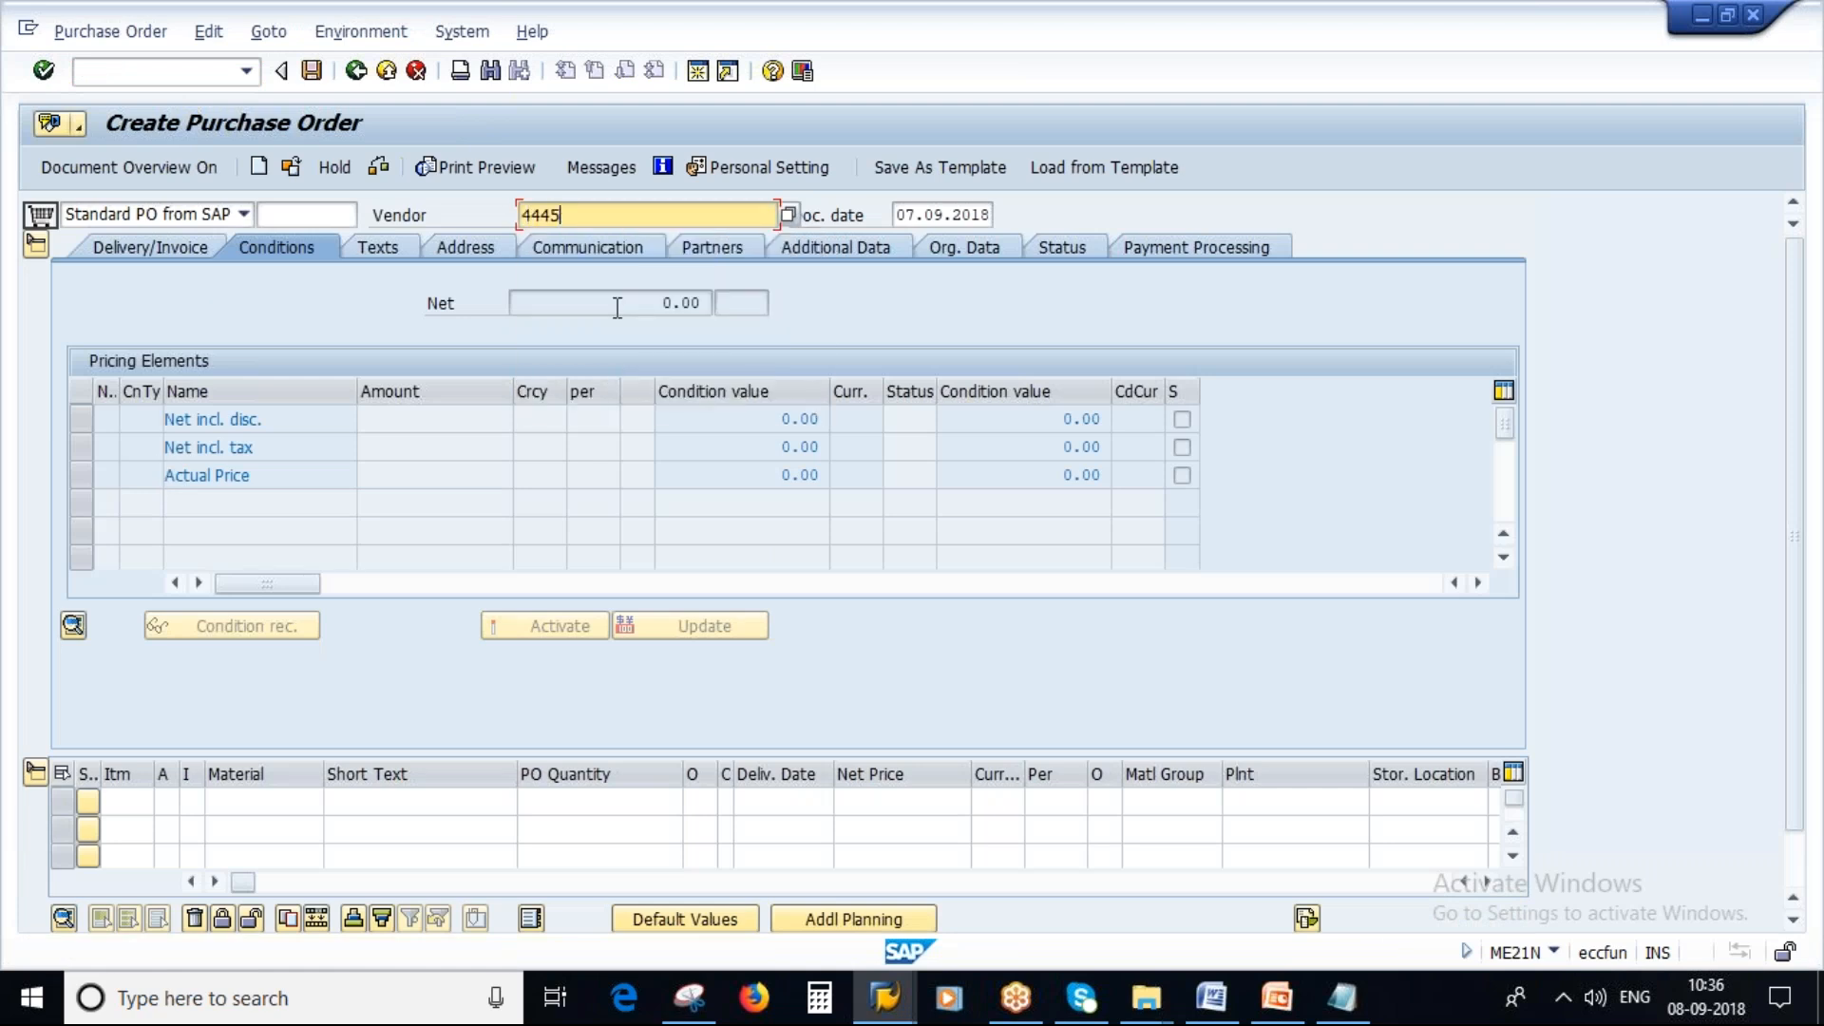
key(Return)
click(229, 302)
click(238, 328)
drag(252, 303, 190, 334)
click(231, 336)
click(230, 353)
click(232, 361)
click(234, 384)
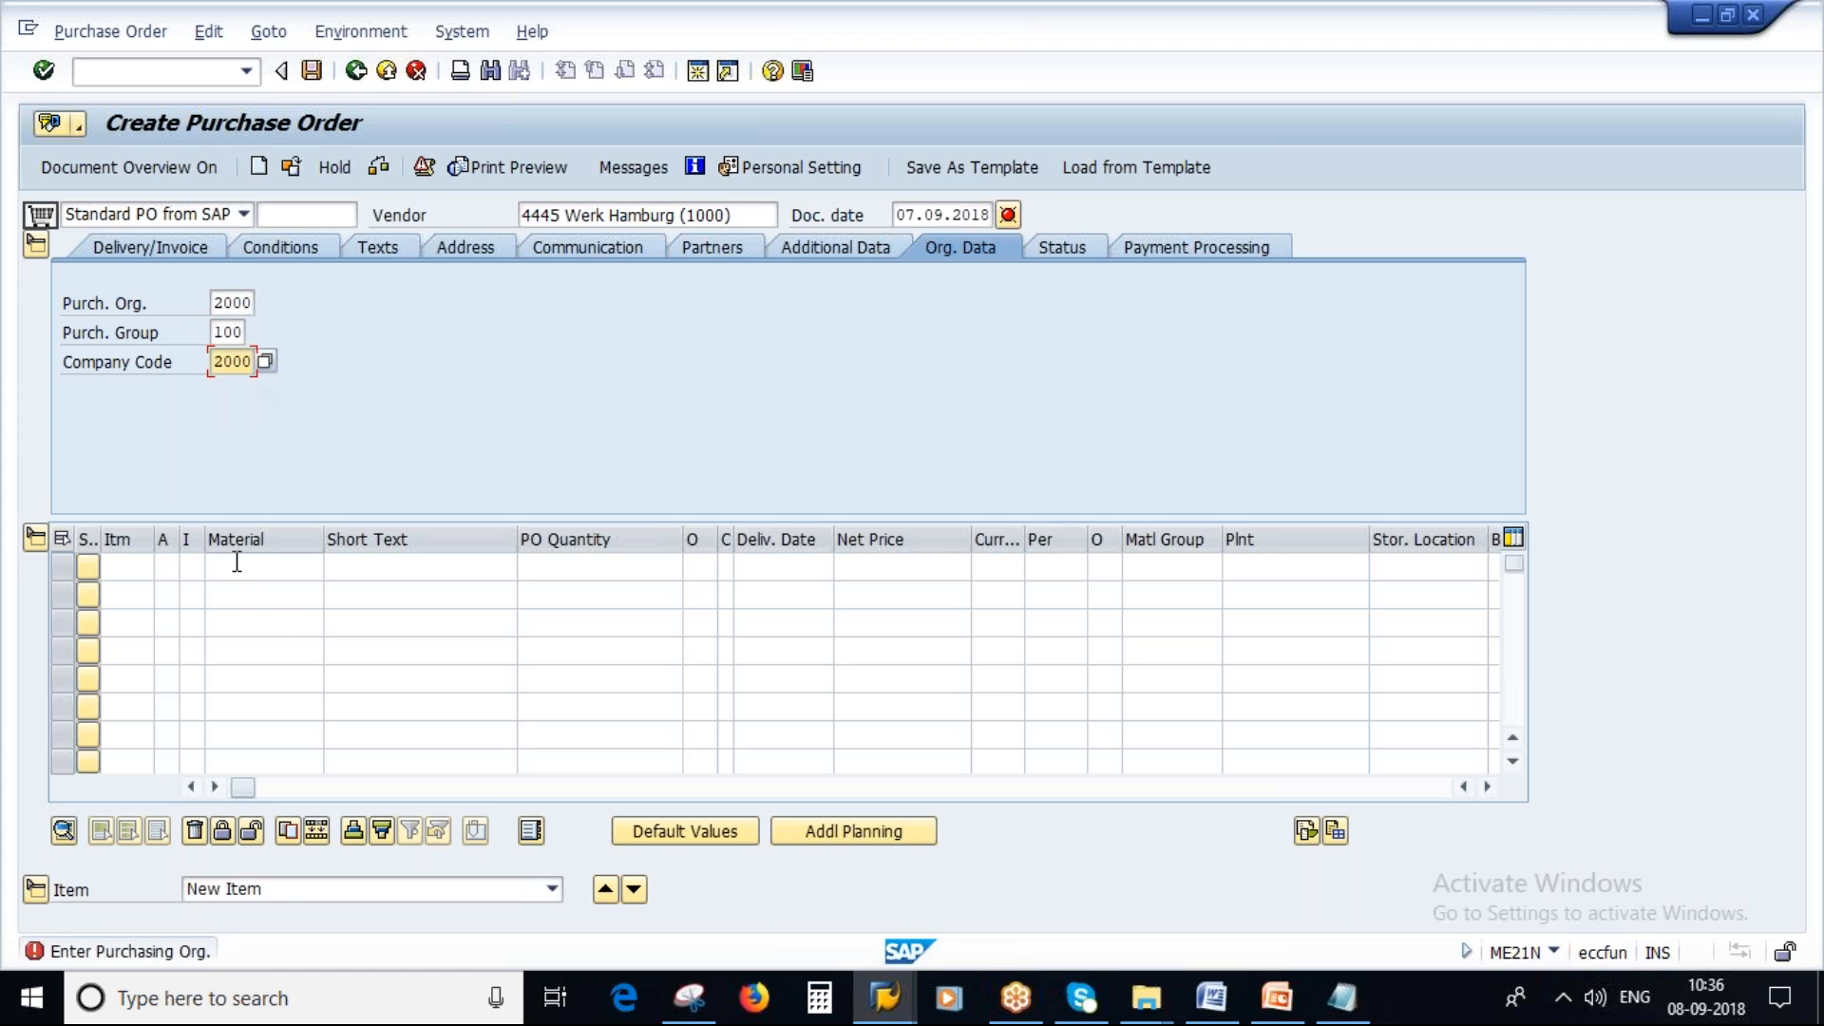
click(237, 565)
click(242, 590)
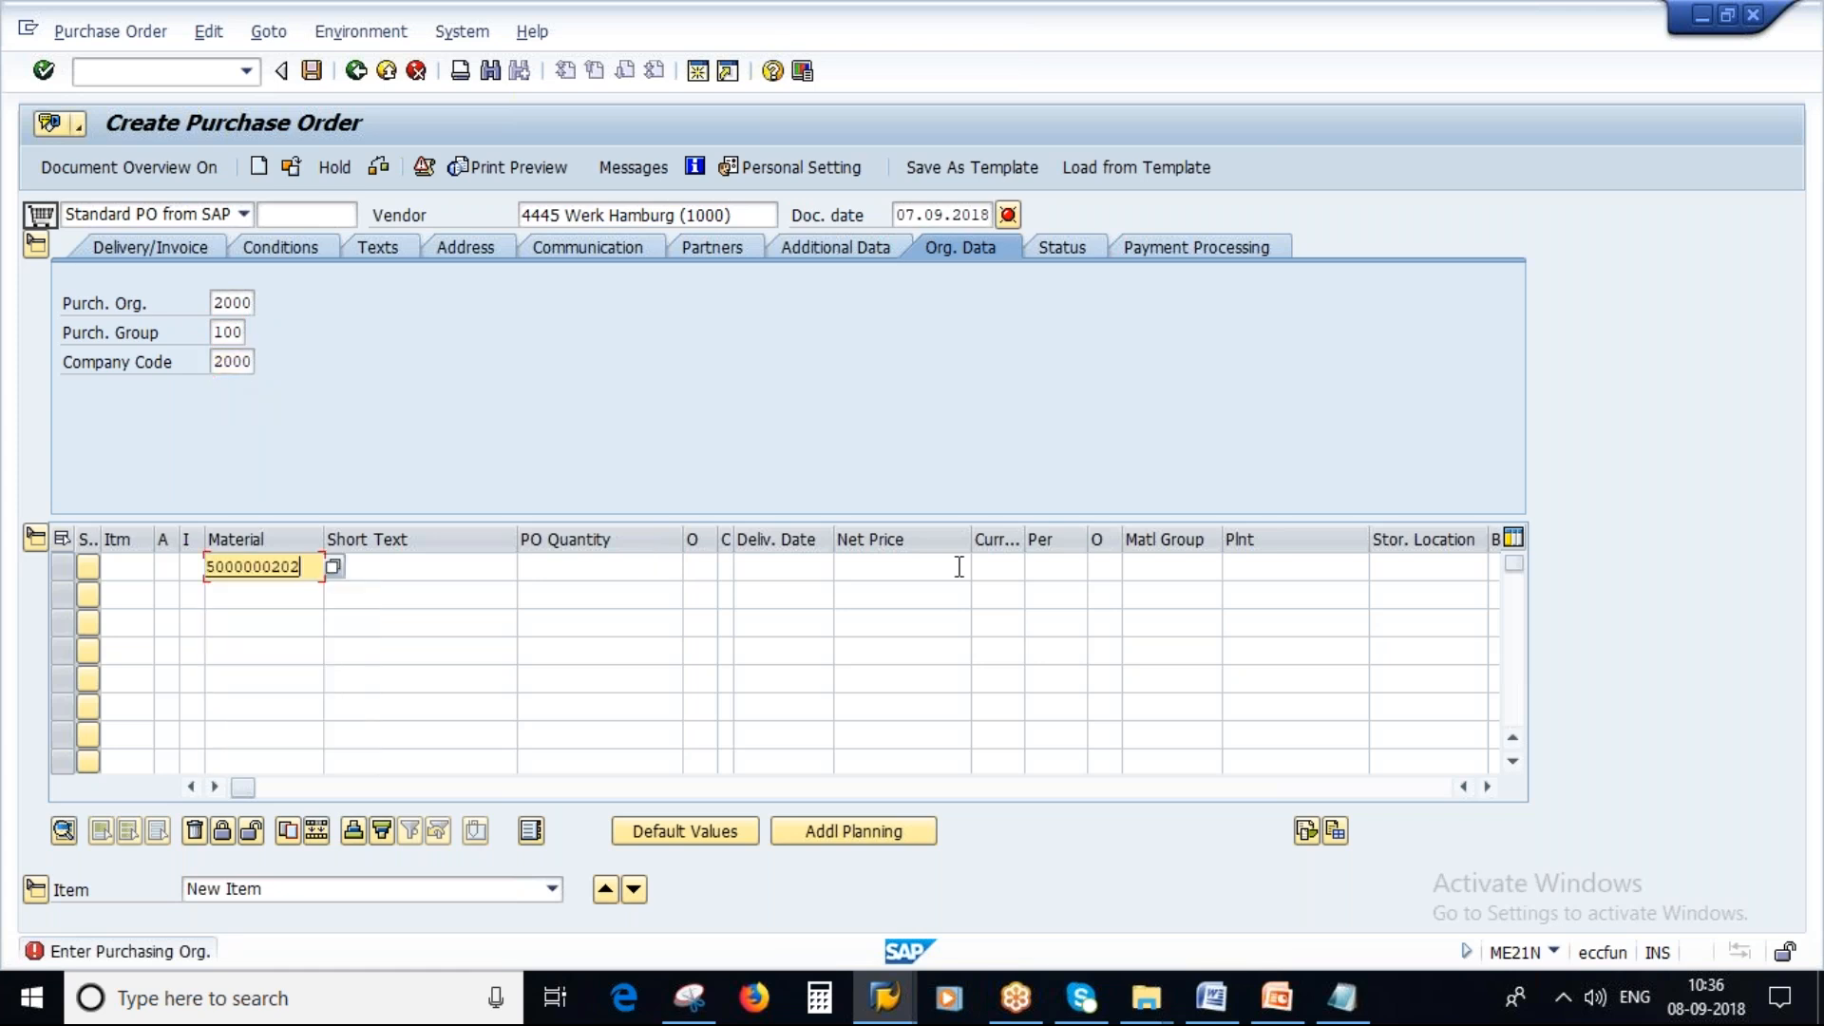
click(1245, 575)
click(1245, 611)
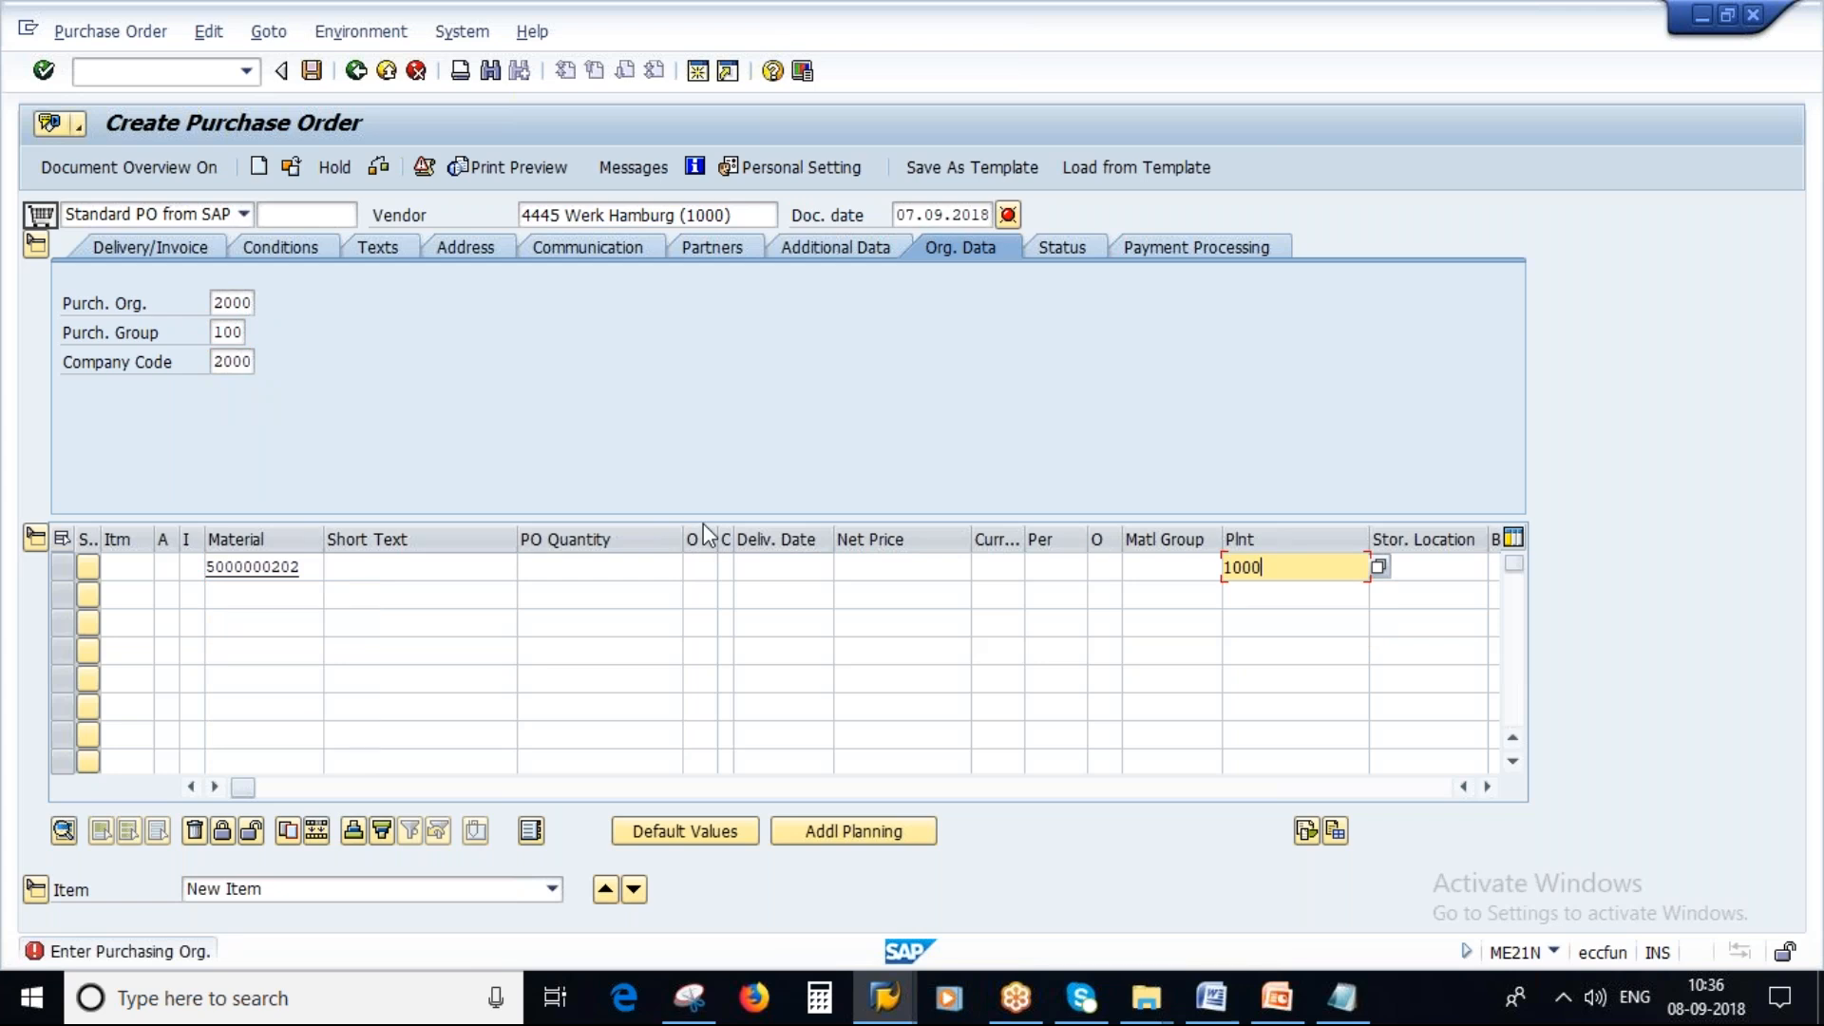
key(Return)
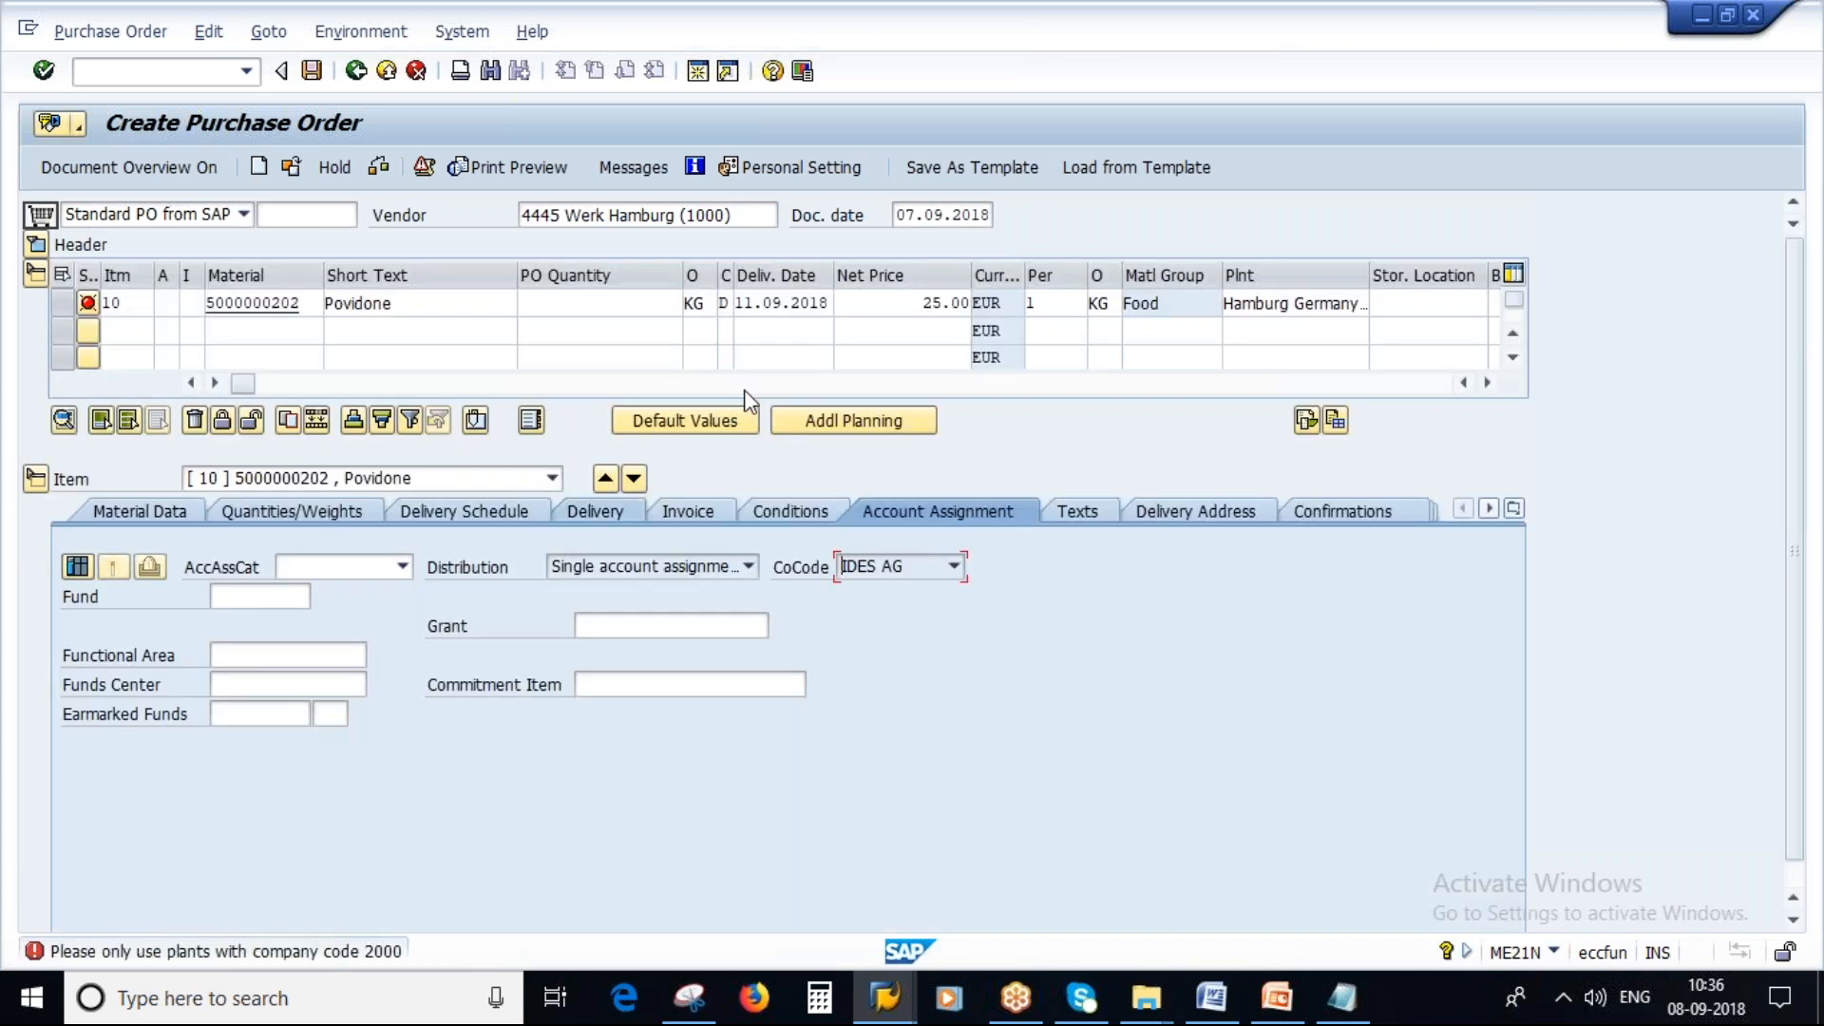
click(659, 303)
text(1)
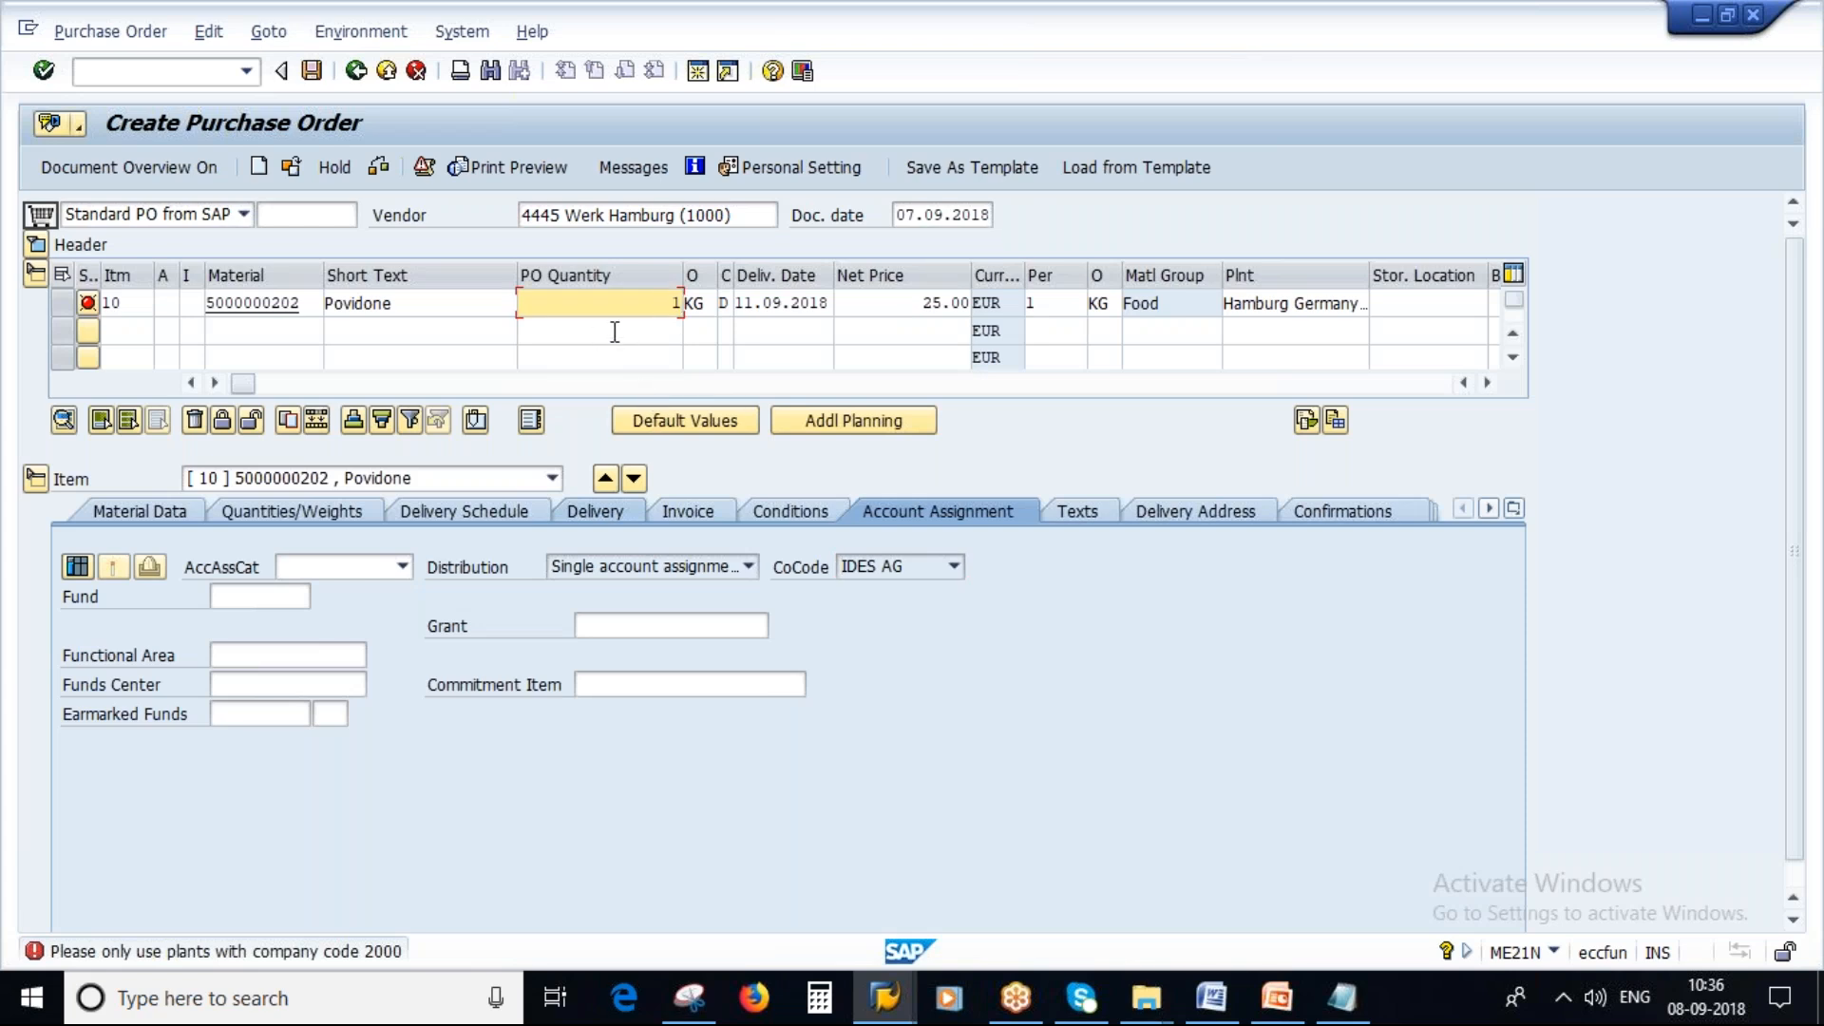
key(Return)
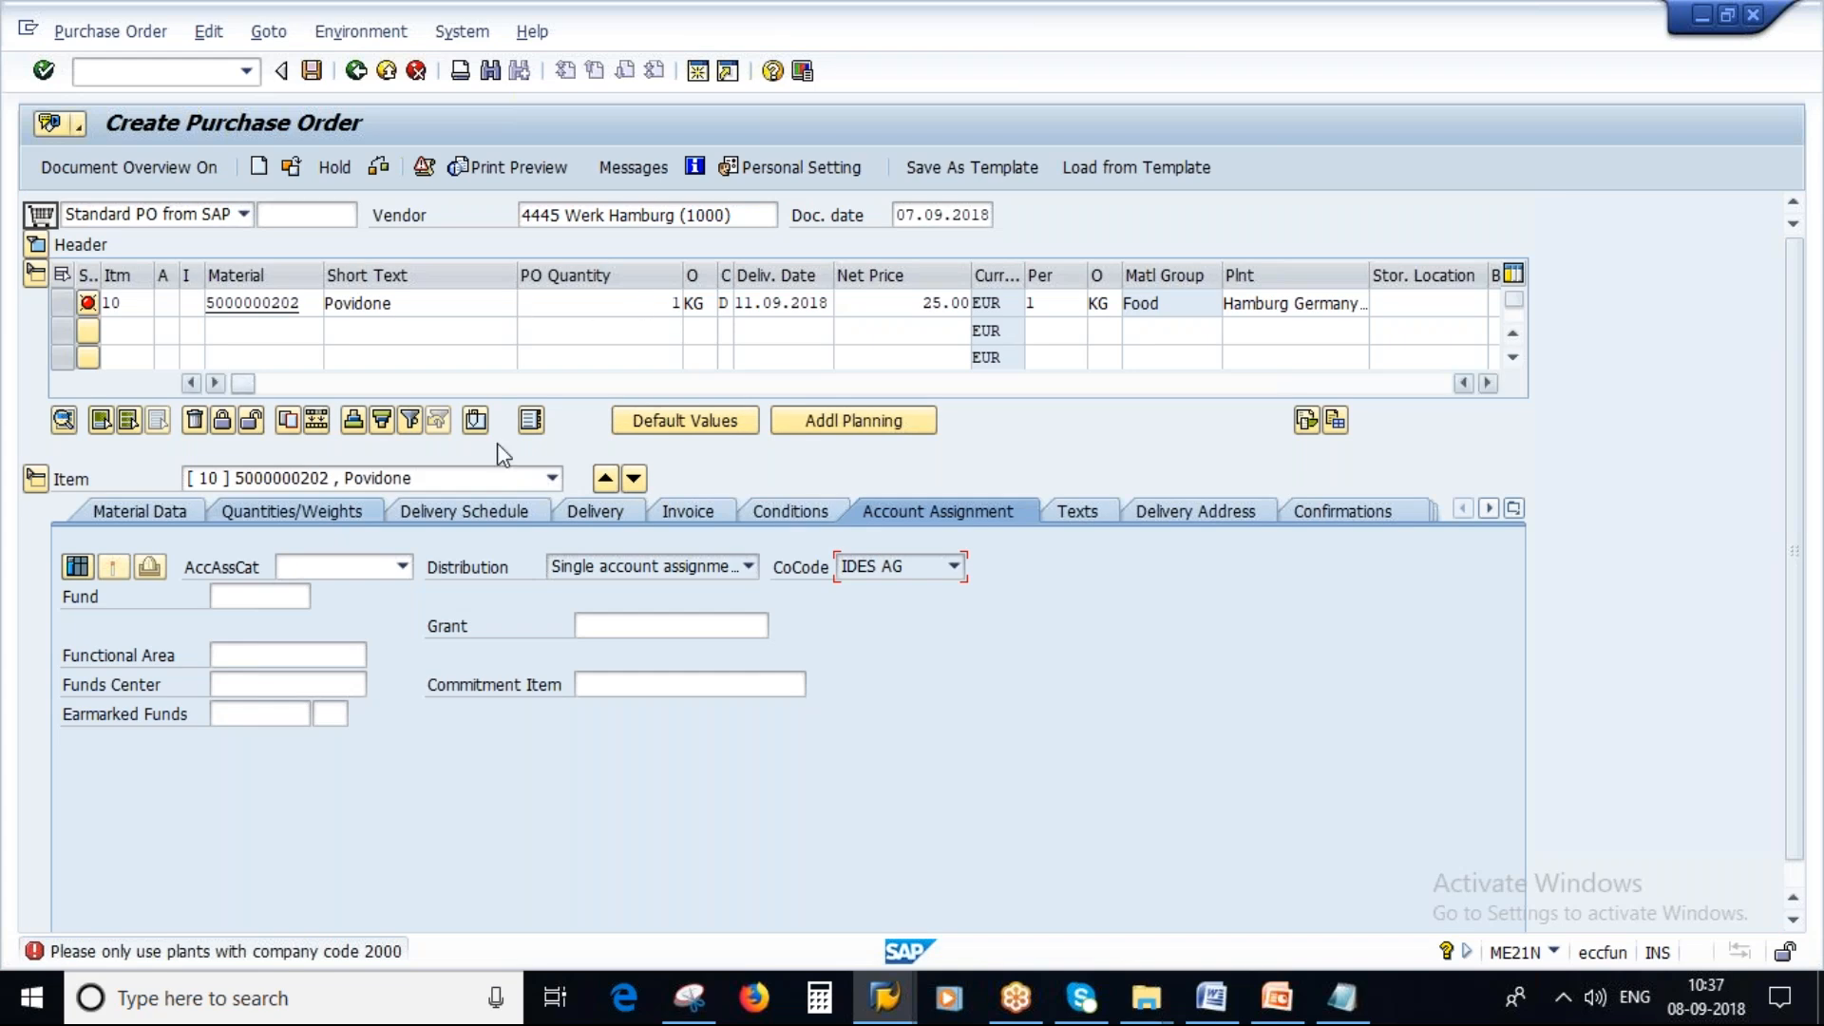
Inspect the item's ZP00 pricing condition and compare it with the condition type in the notes.
click(959, 302)
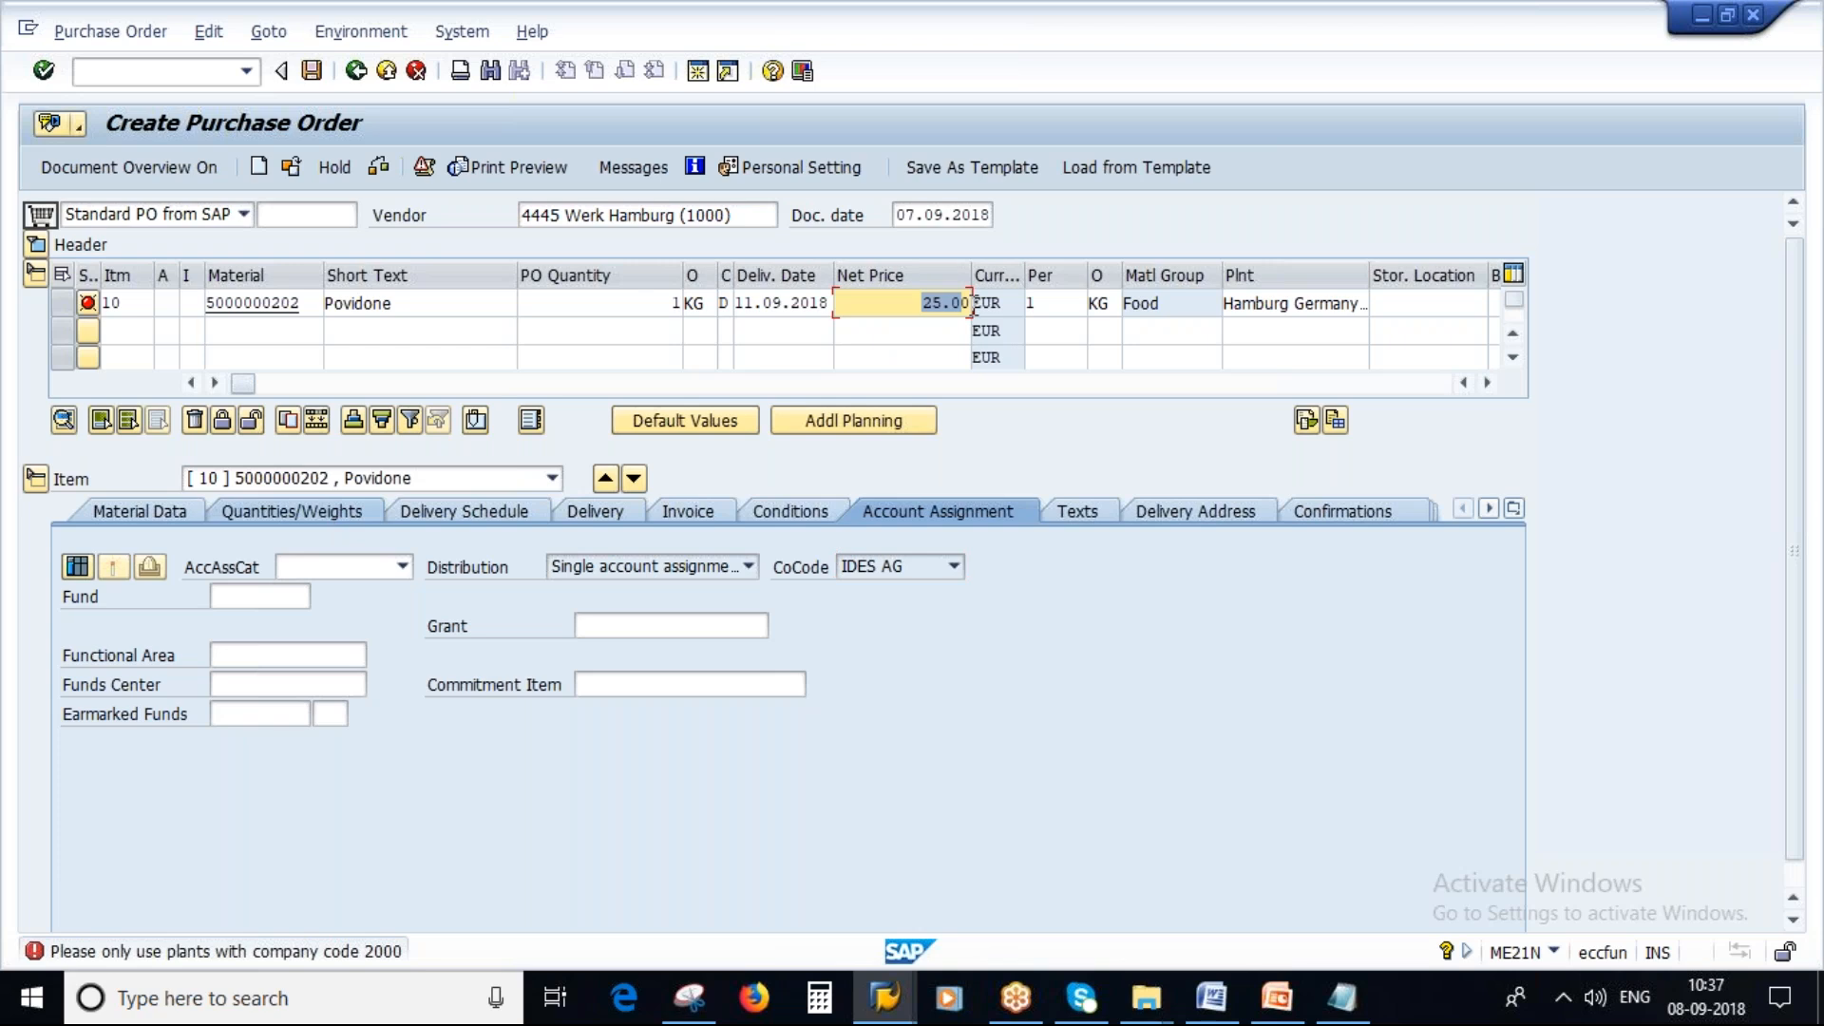
click(789, 512)
click(443, 681)
drag(444, 682, 523, 682)
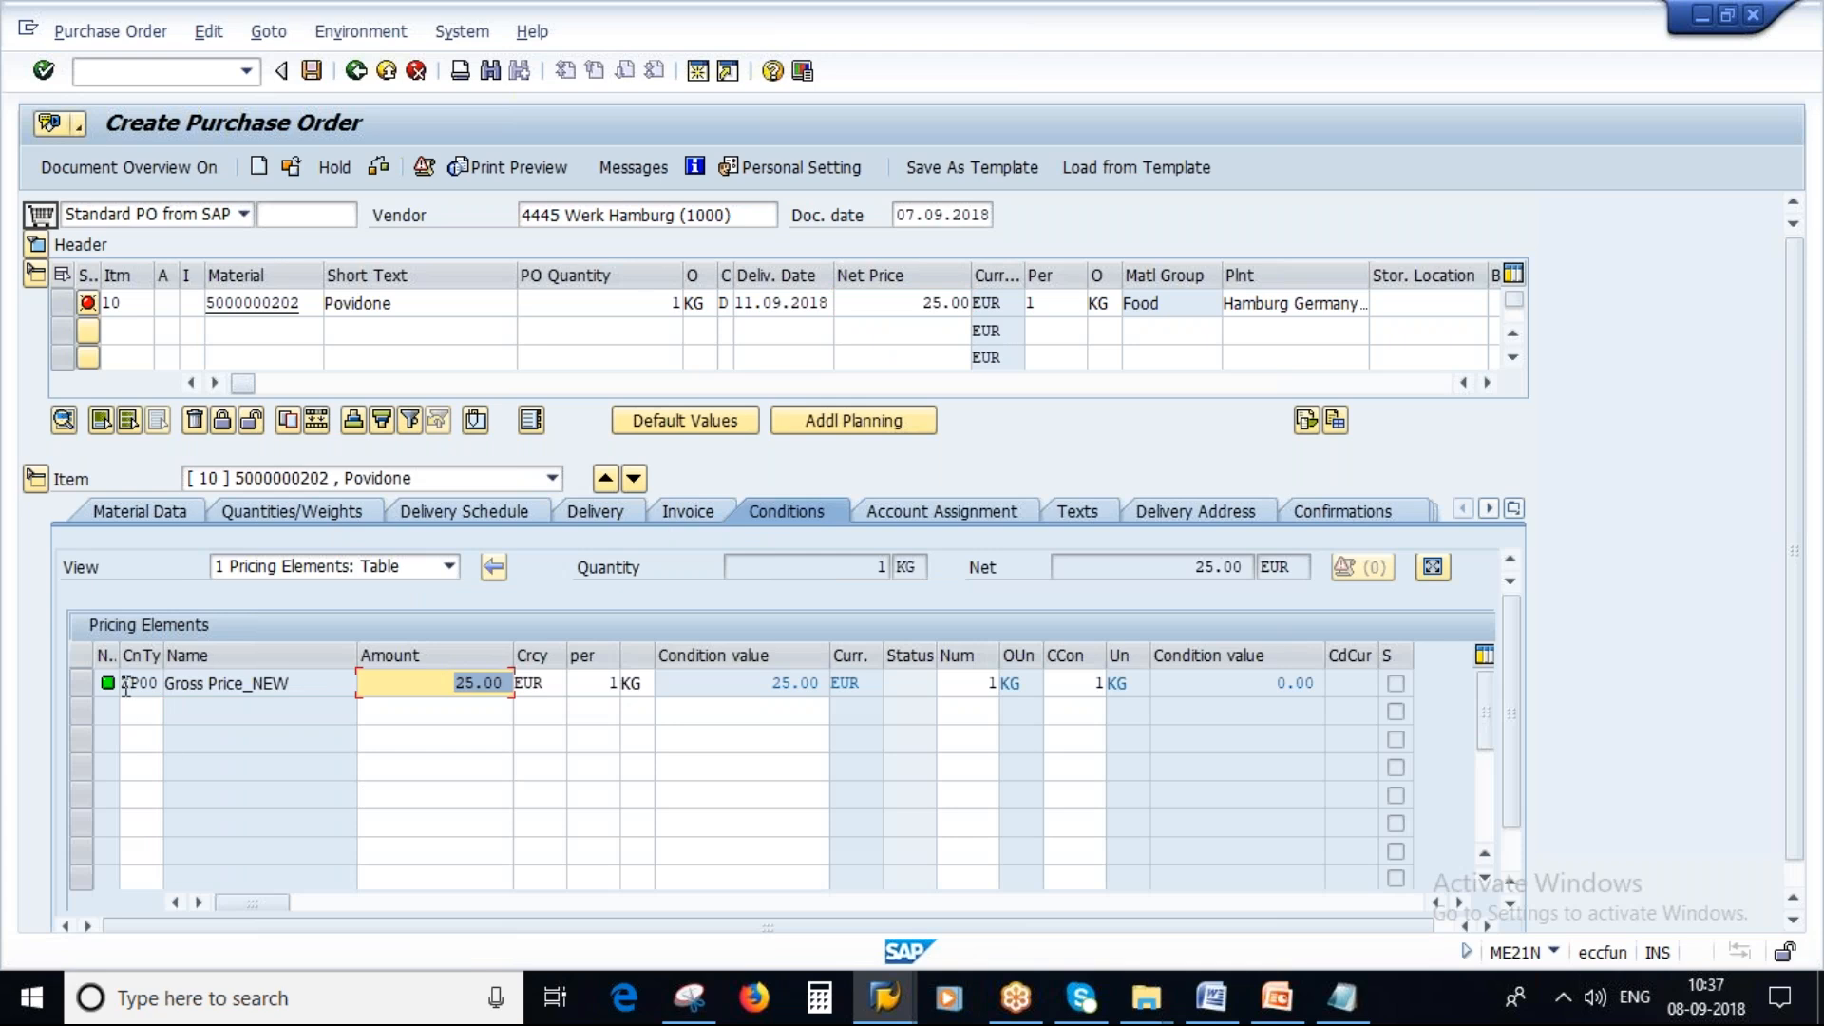
click(149, 684)
double_click(149, 684)
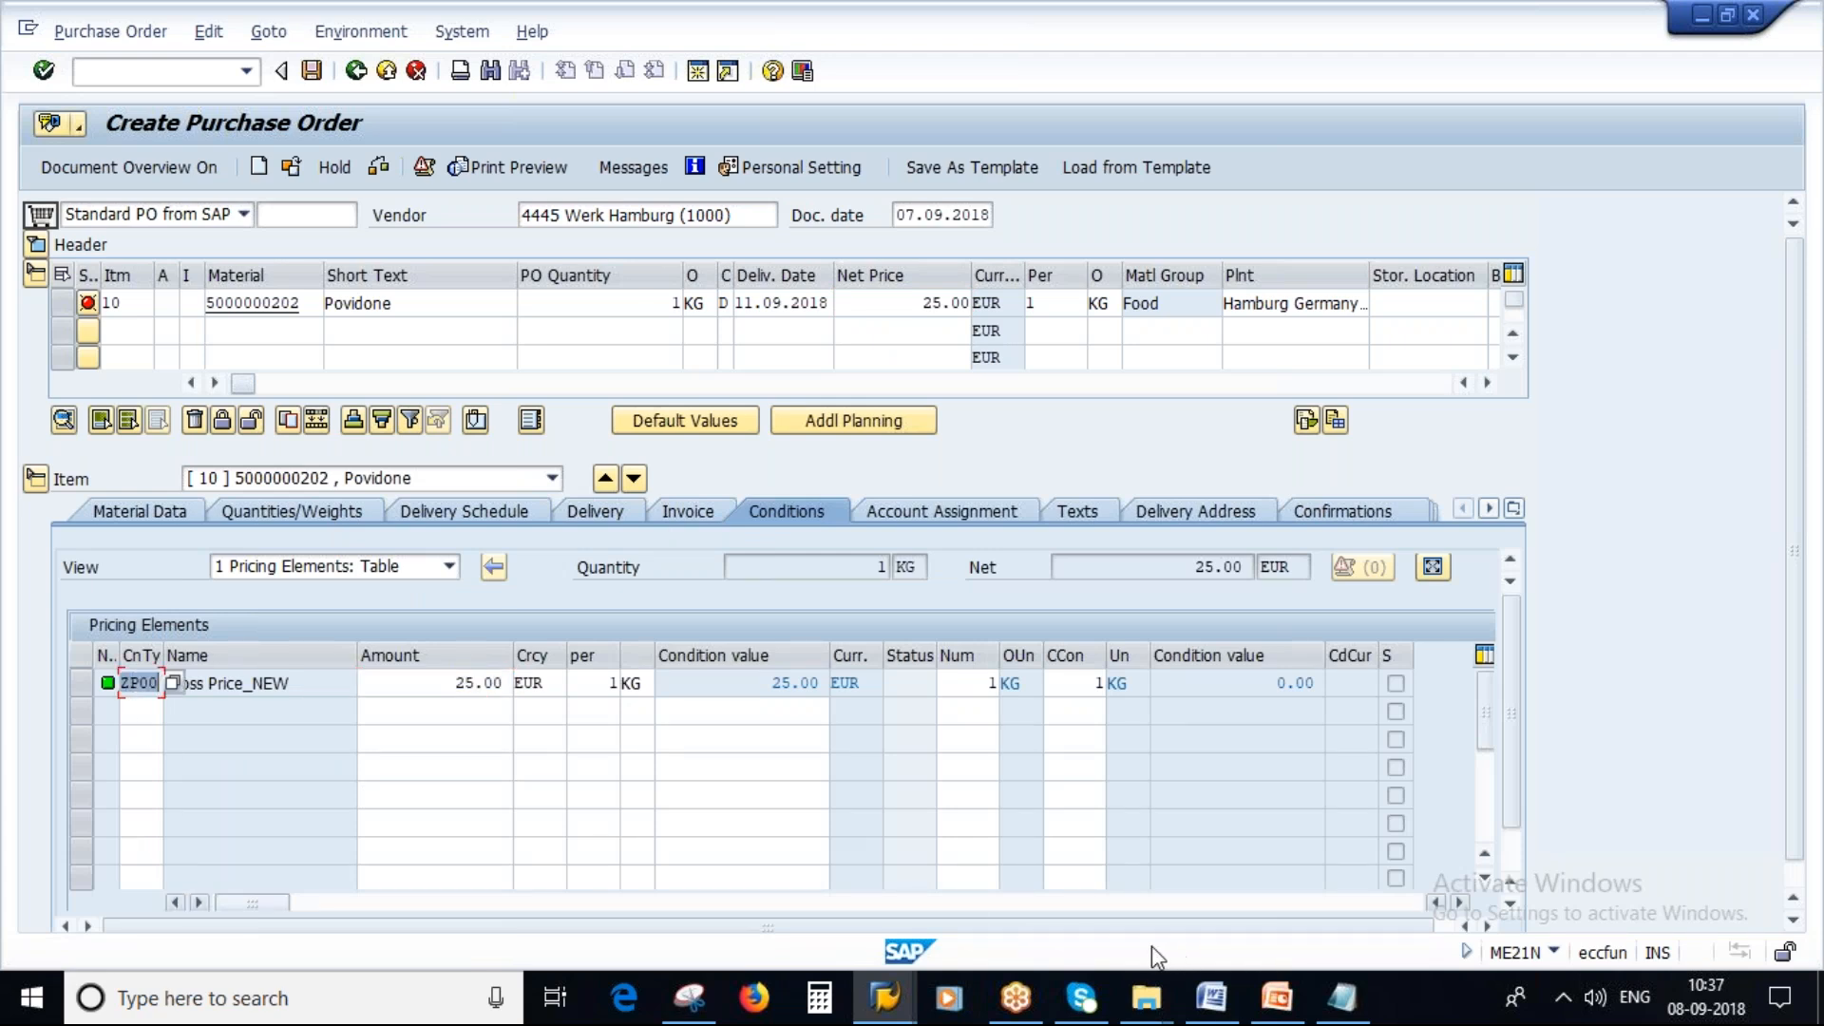
click(1342, 998)
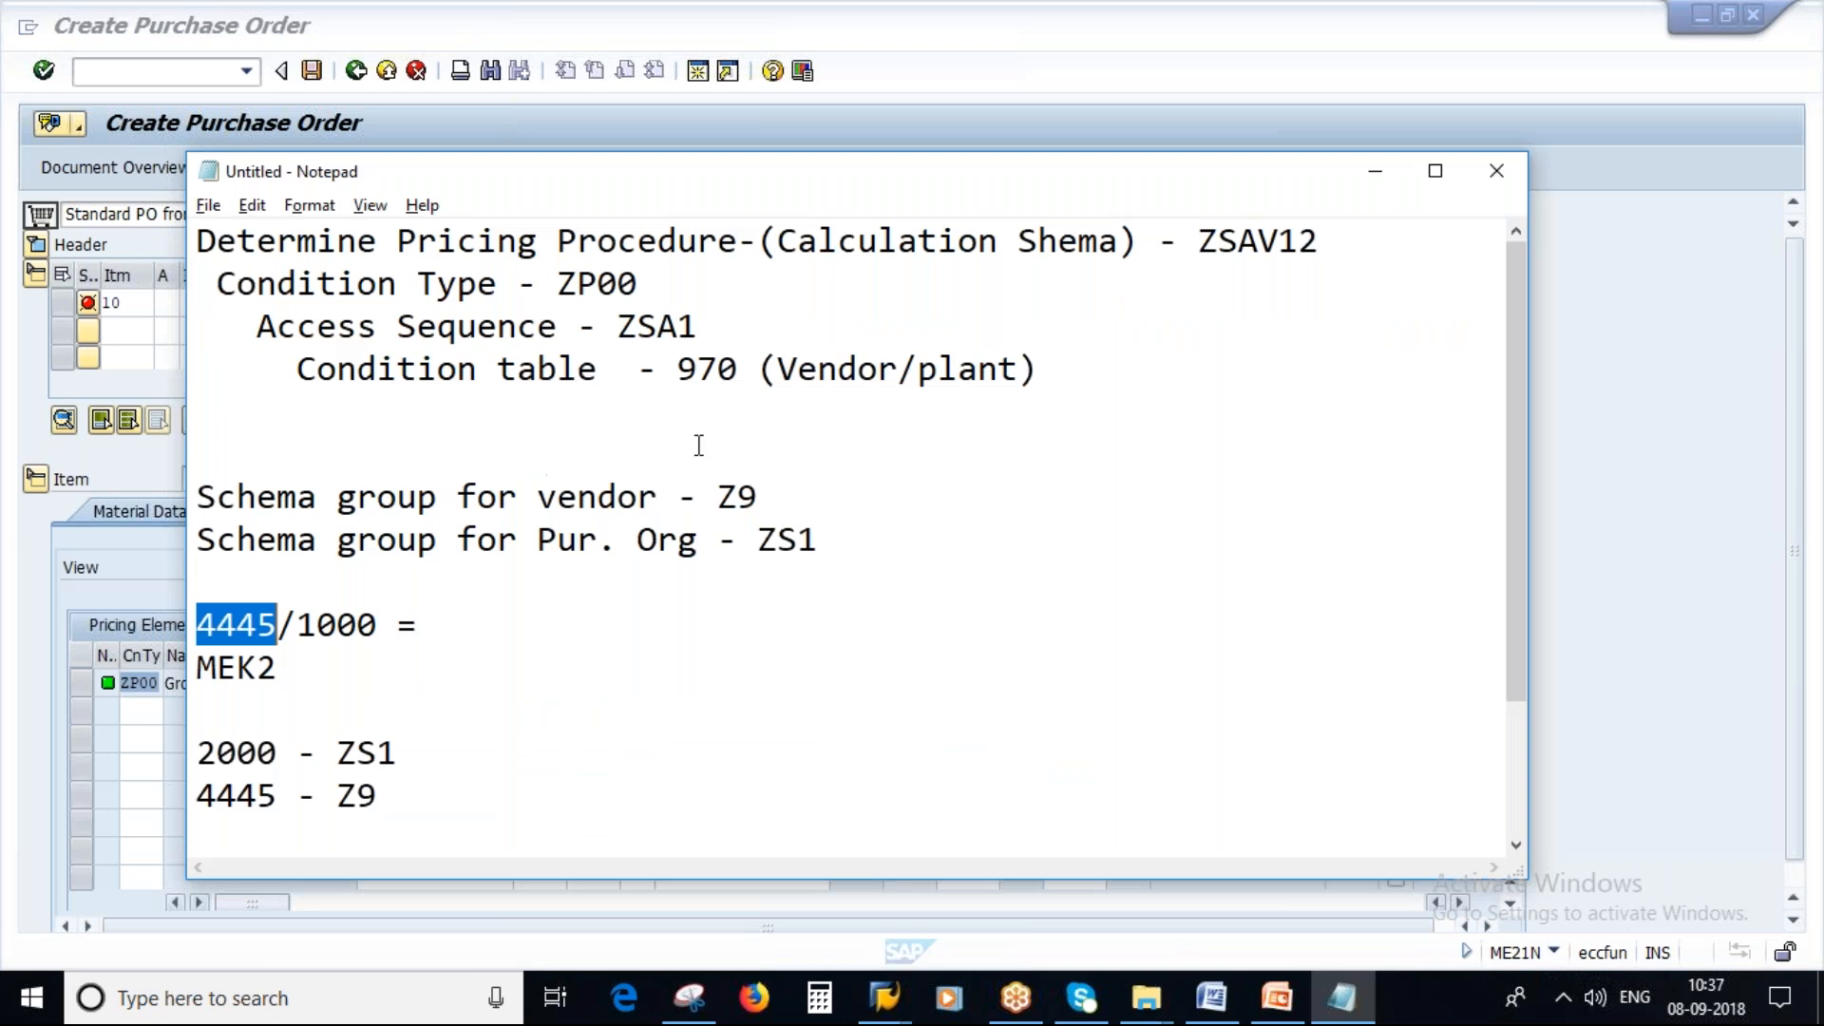
double_click(566, 285)
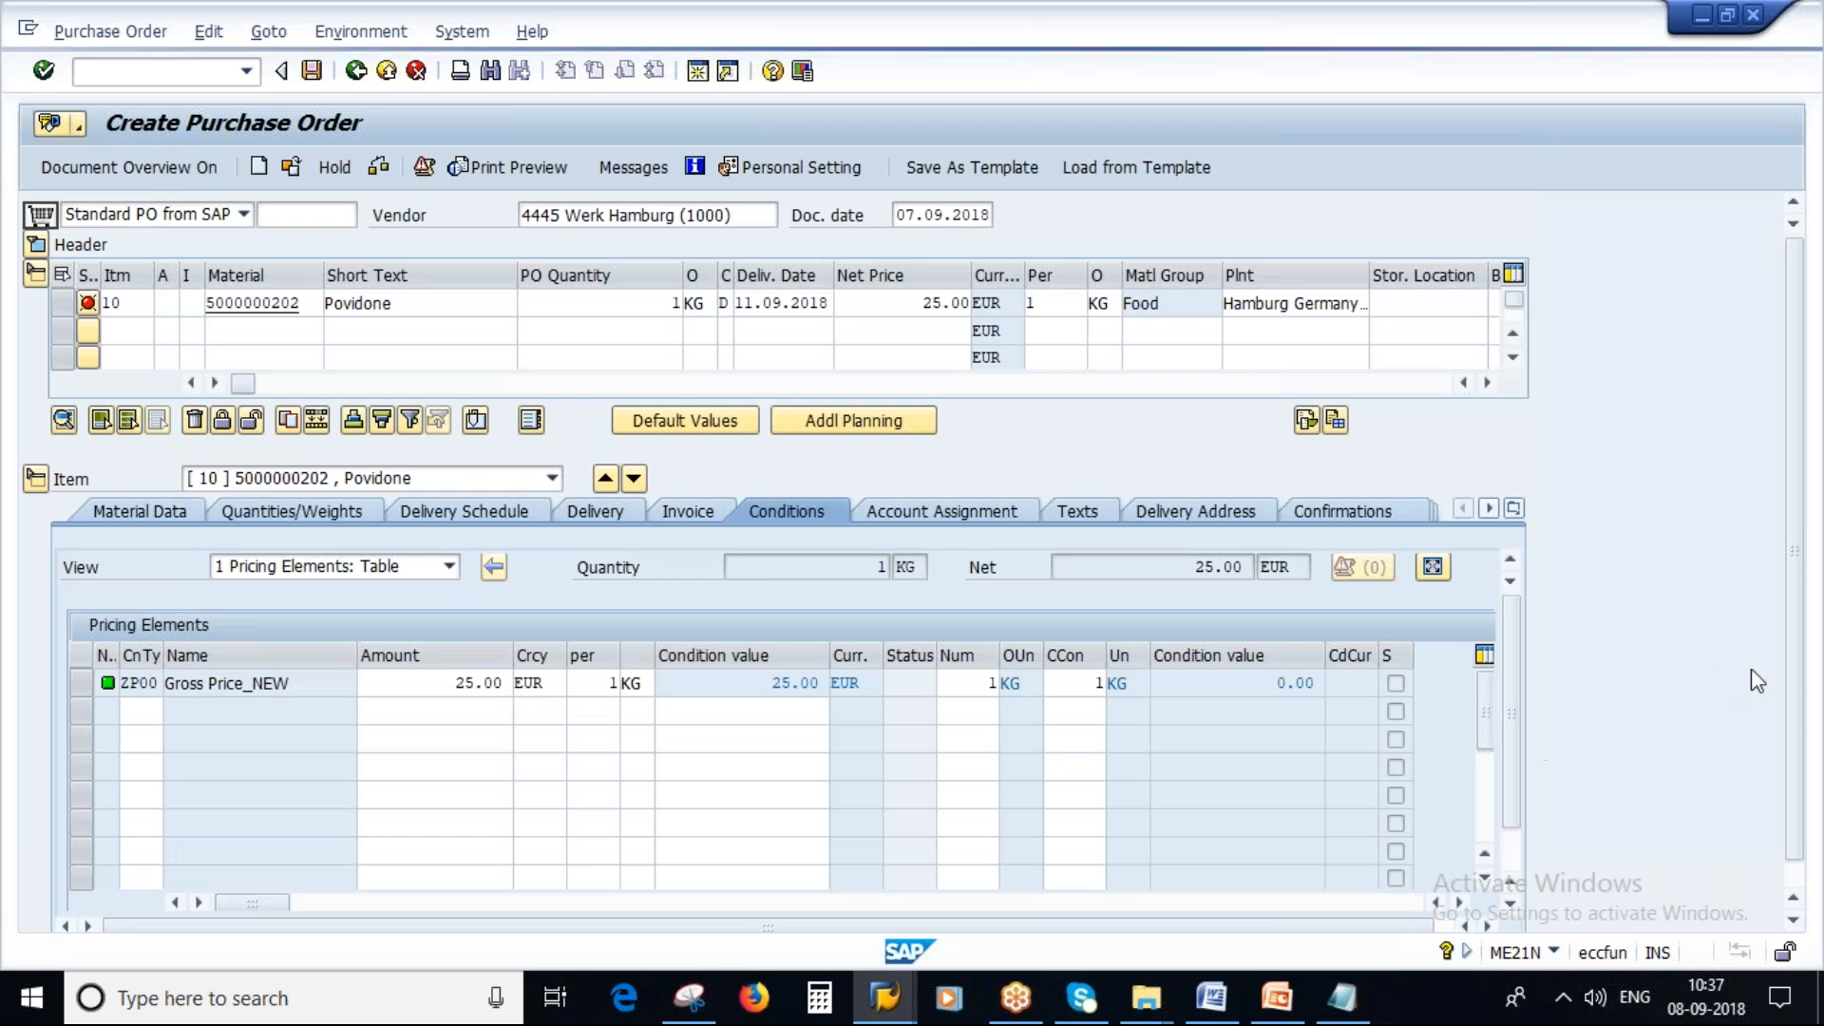
Open the item's pricing analysis and compare its calculation schema with ZSAV12 in the notes.
drag(1798, 668, 1798, 818)
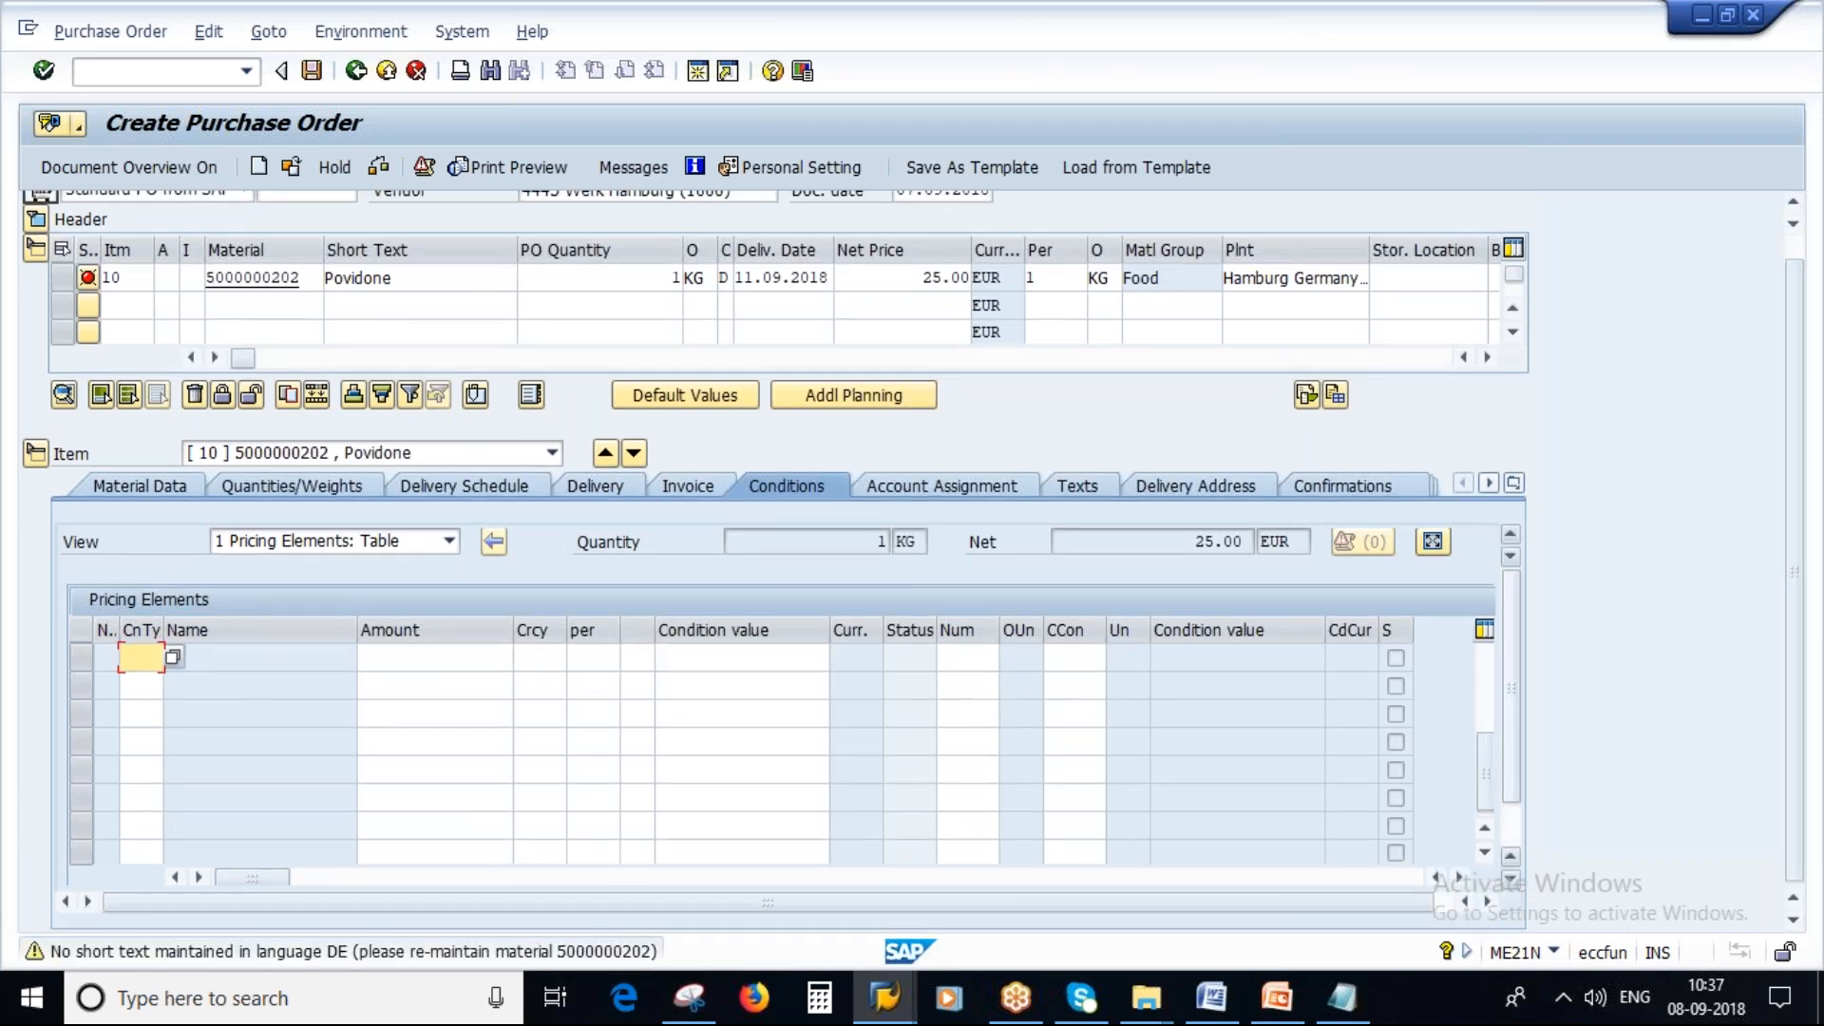
scroll(1520, 722, down, 2)
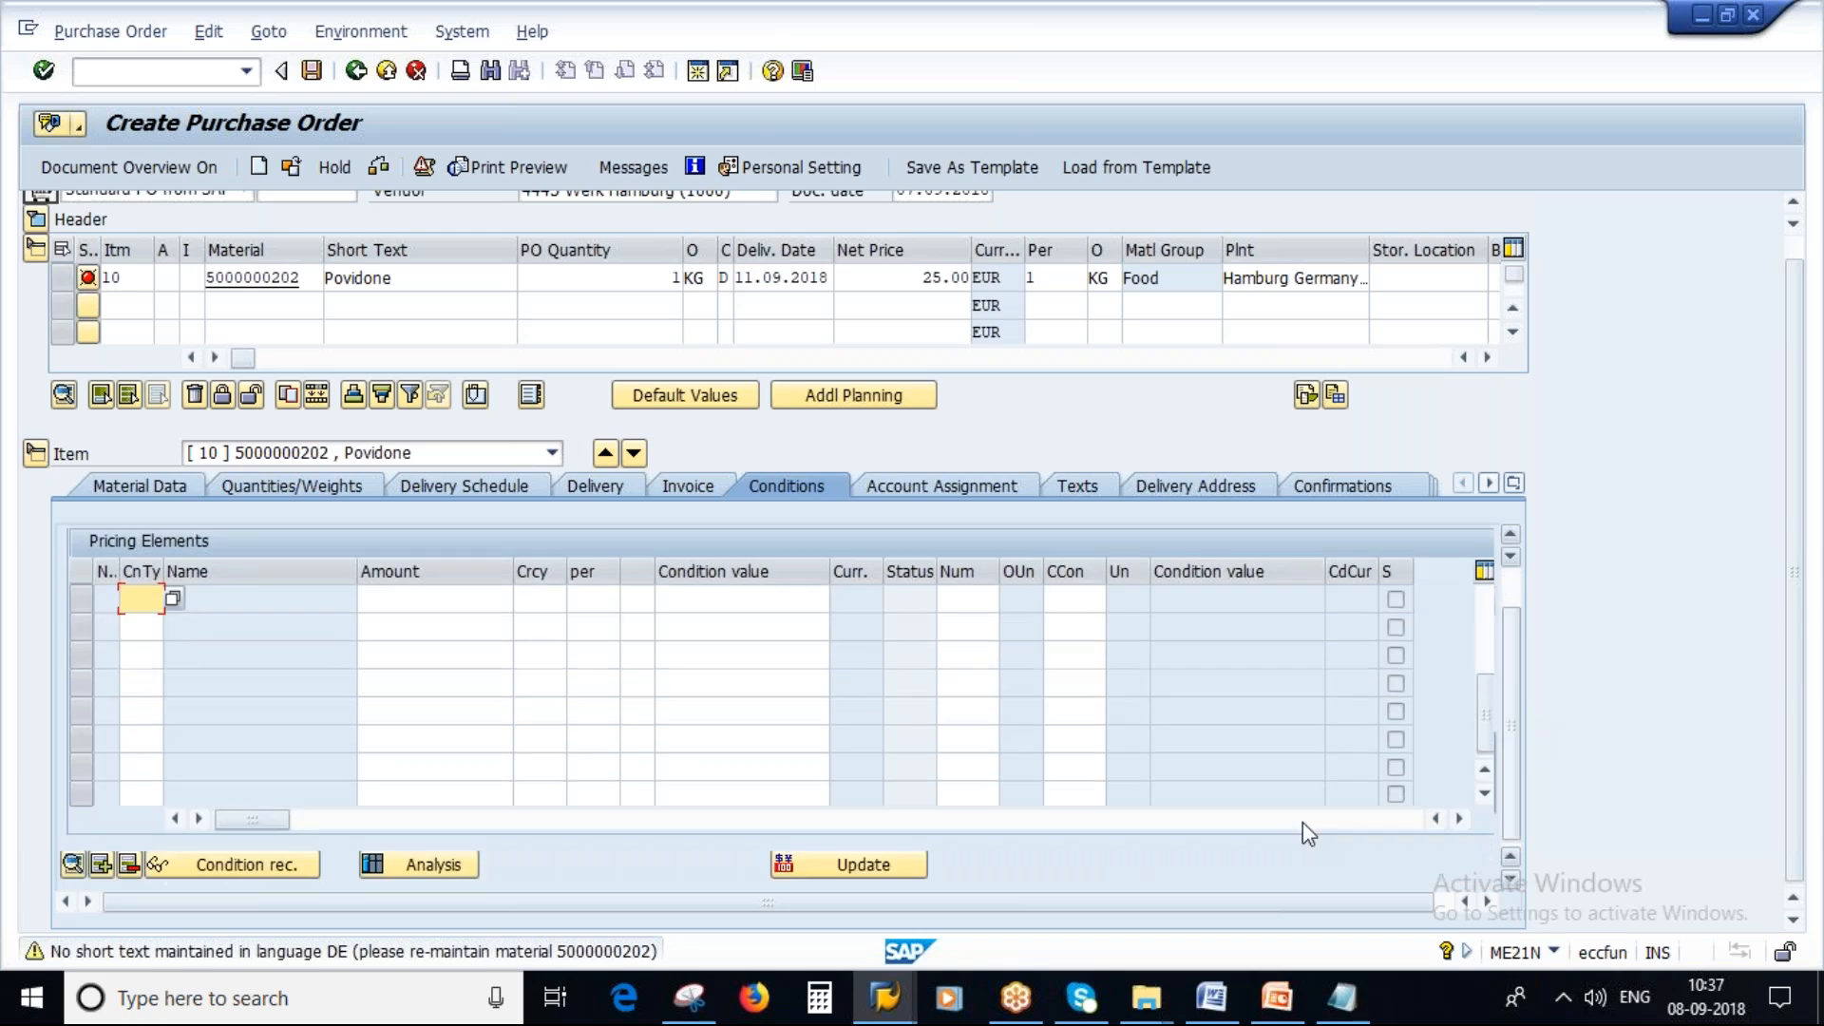
click(423, 866)
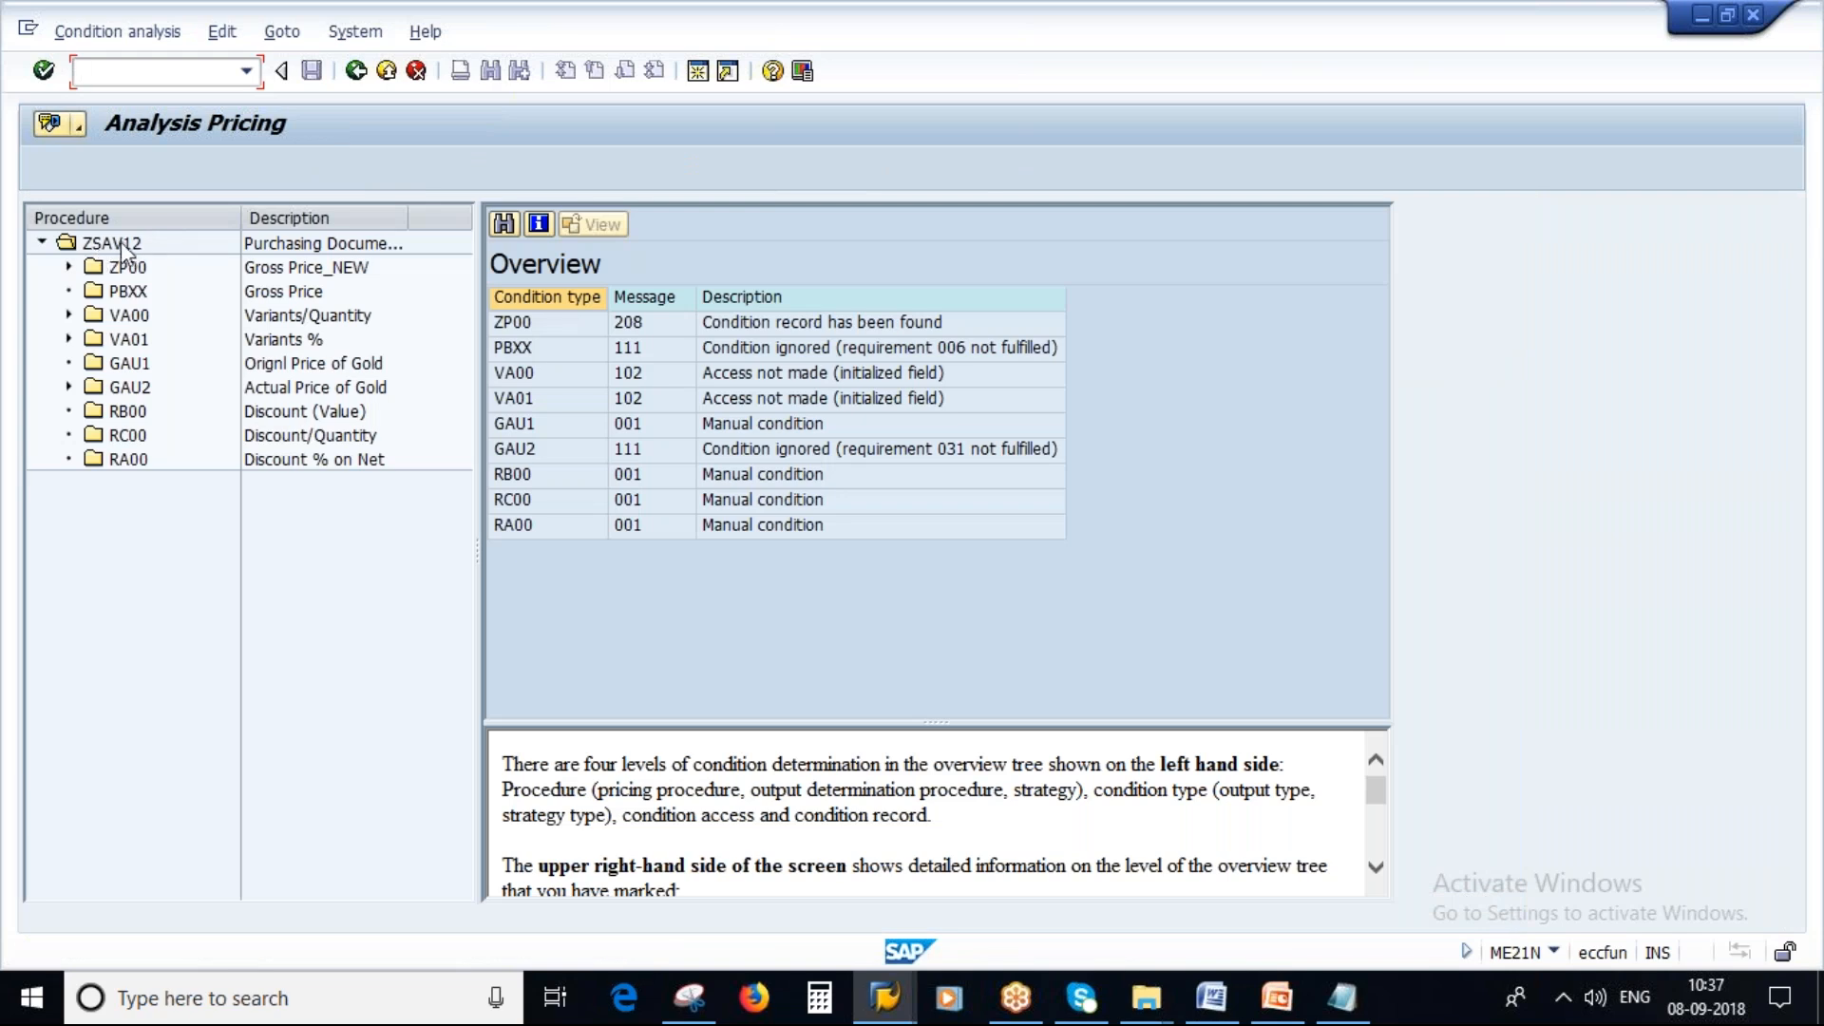
click(1341, 997)
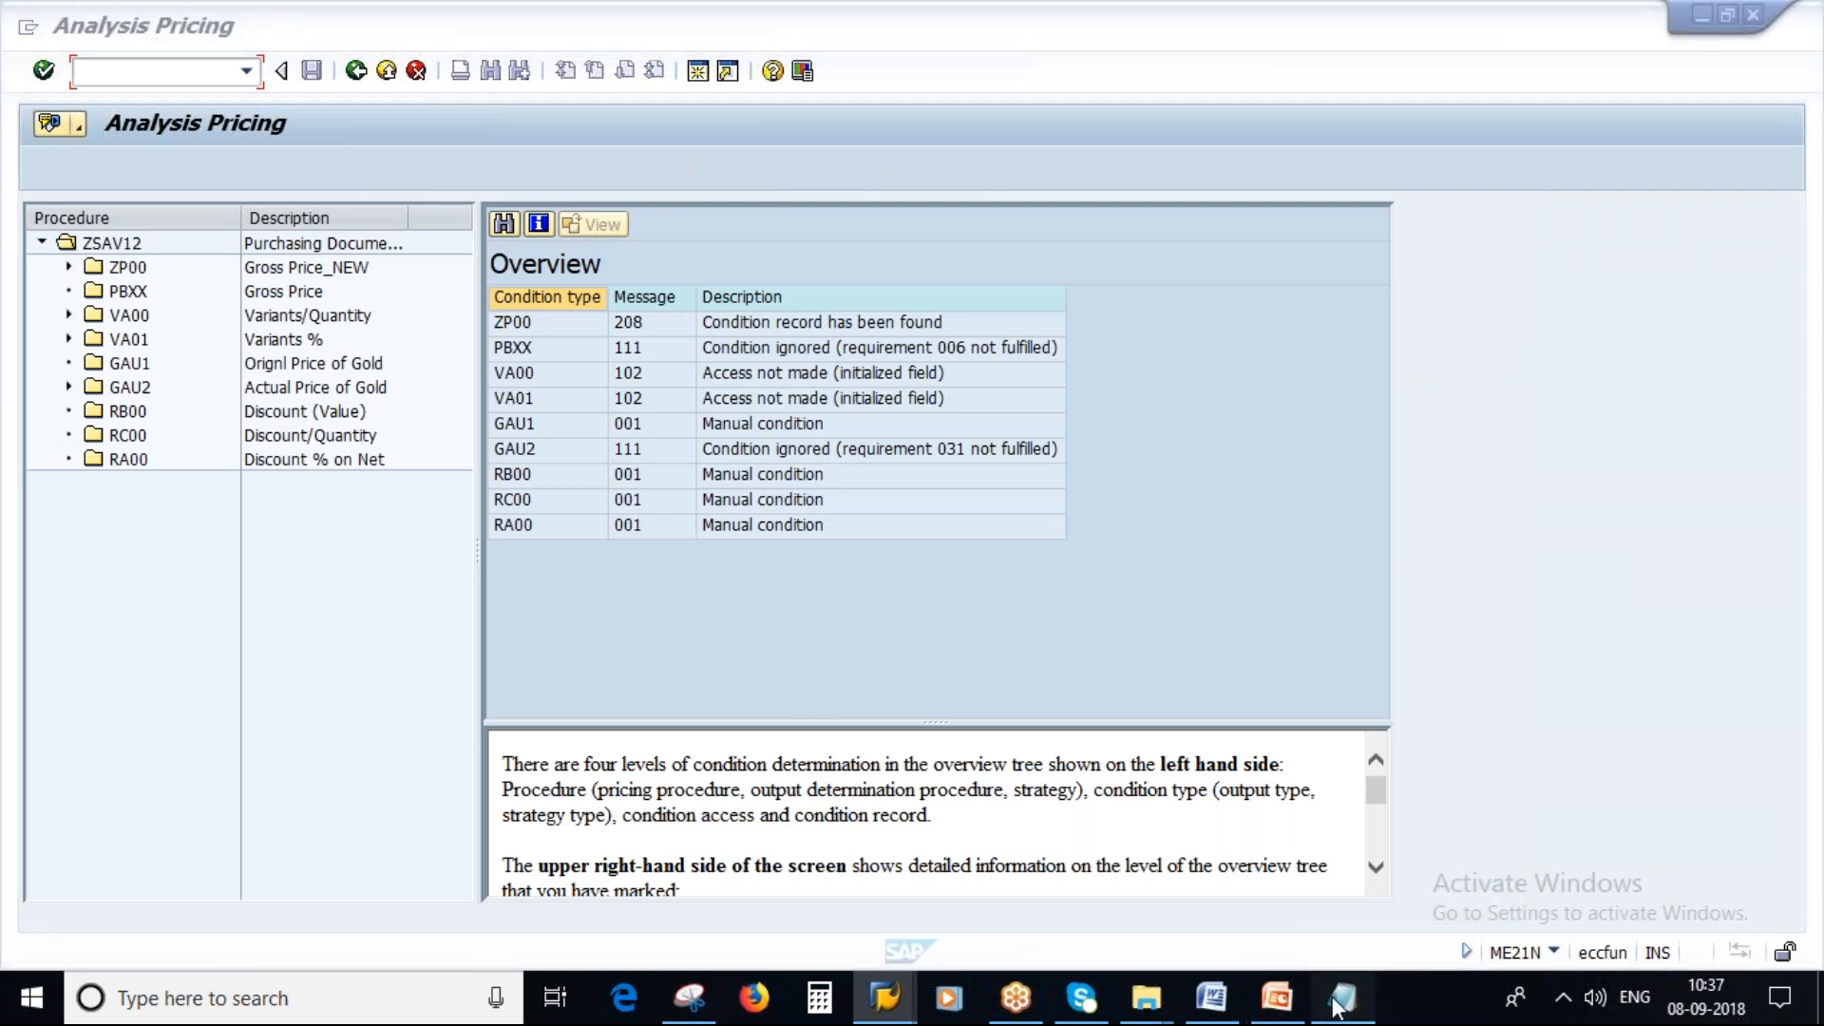
drag(1199, 247, 1321, 245)
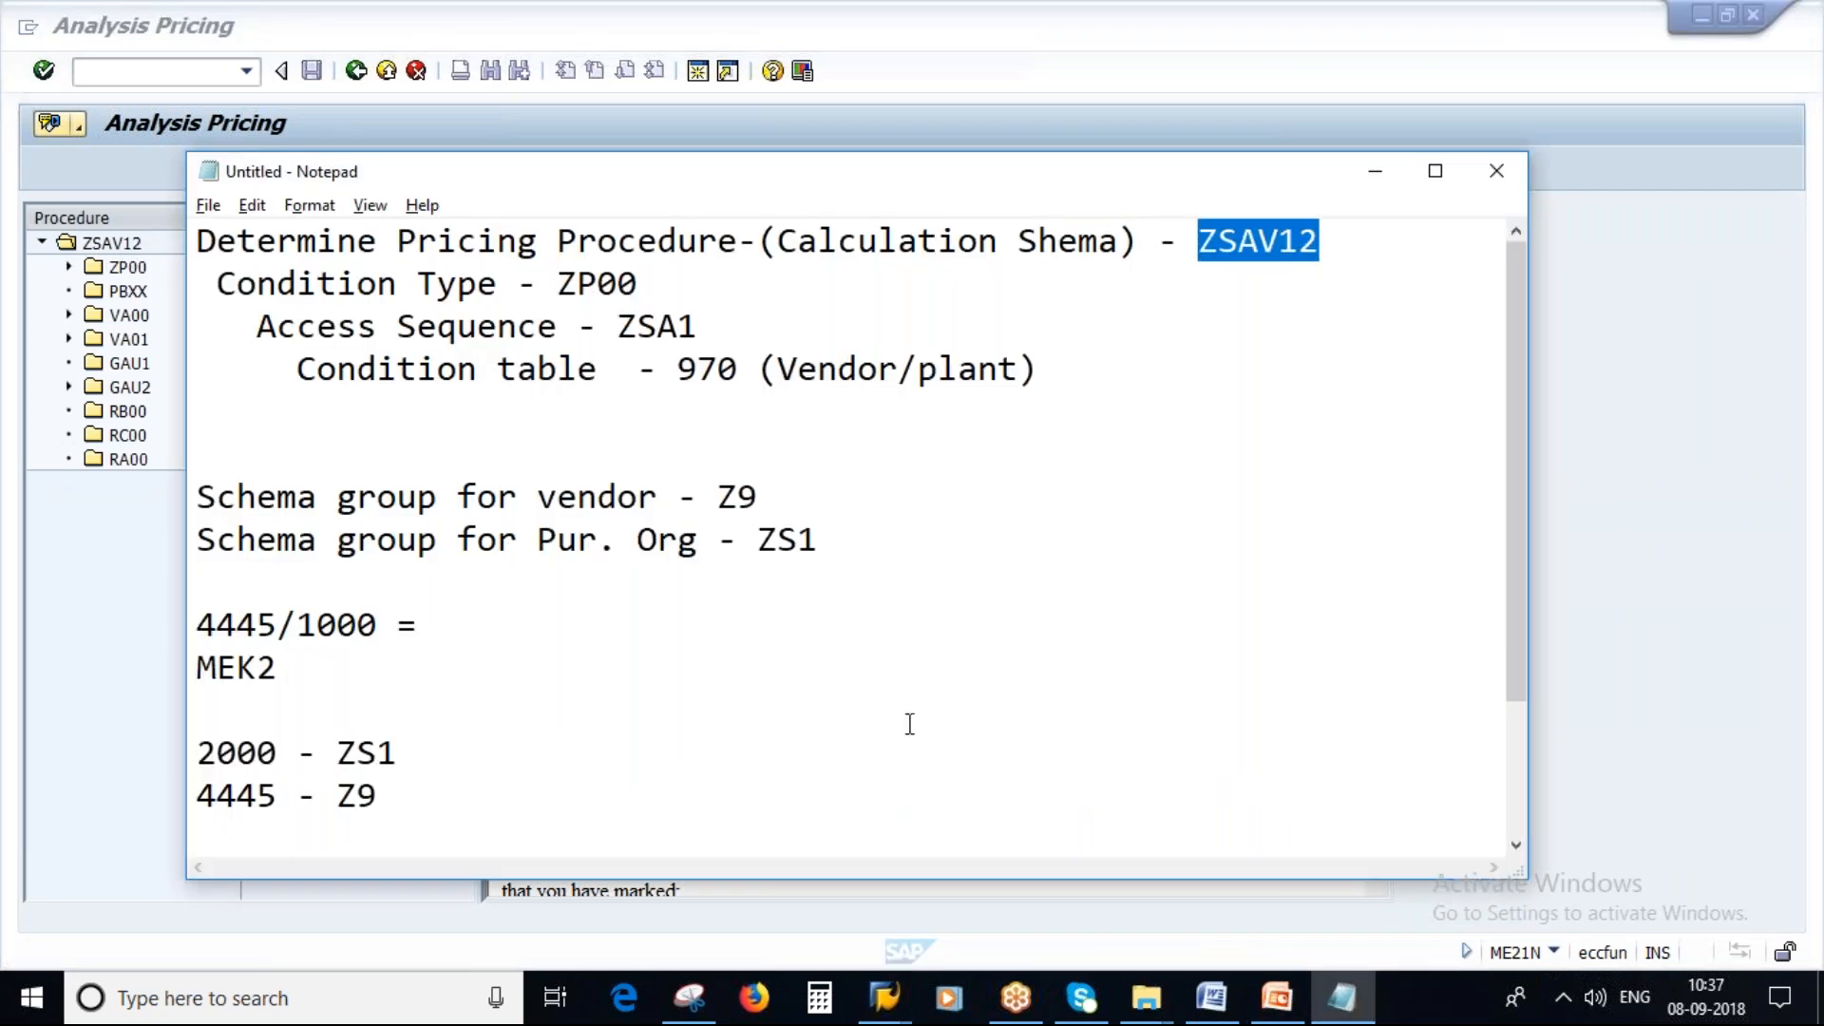